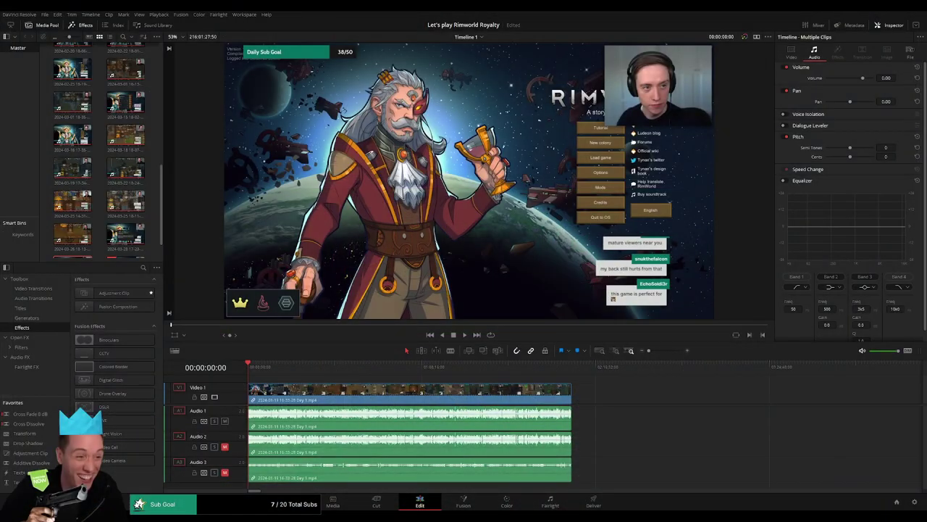
Step: Add fade-ins of about one second to the opening clip's video and all three audio tracks
key("space")
left_click_drag(648, 350, 671, 352)
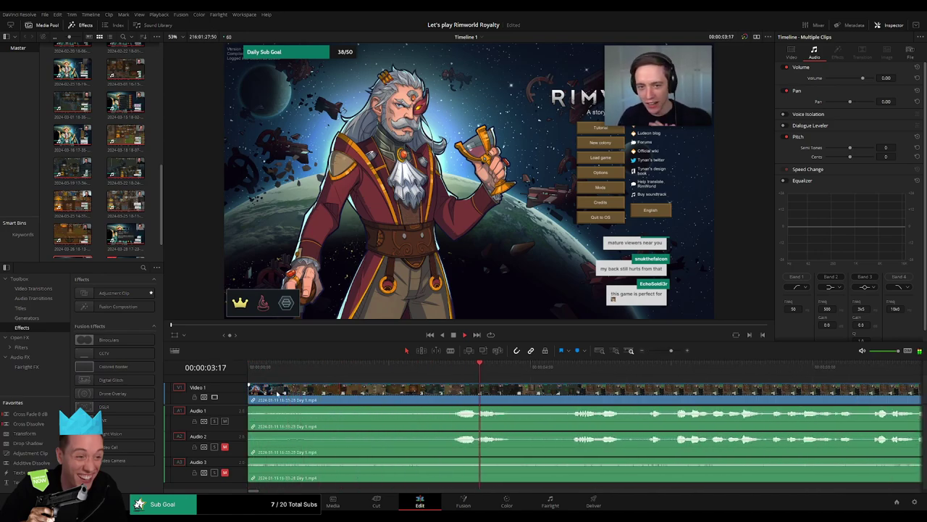
left_click_drag(671, 350, 661, 351)
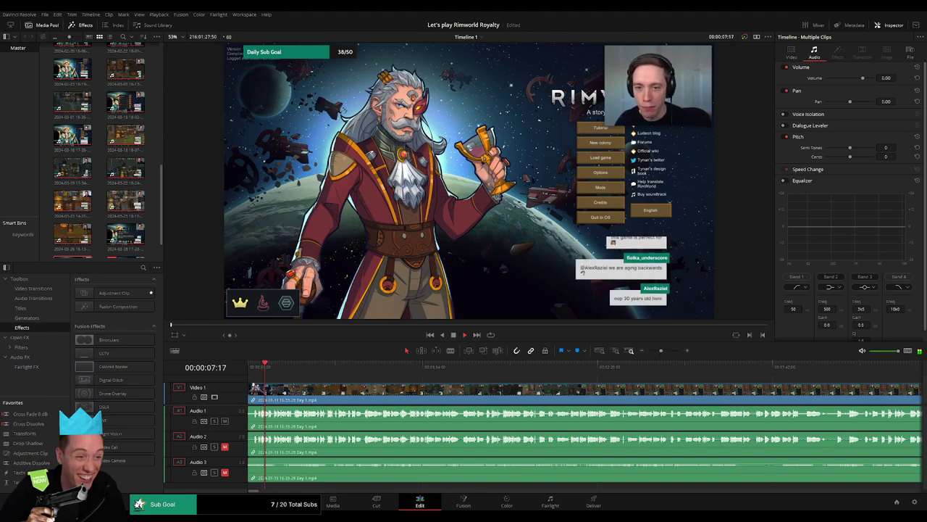
left_click(248, 366)
left_click_drag(660, 351, 673, 352)
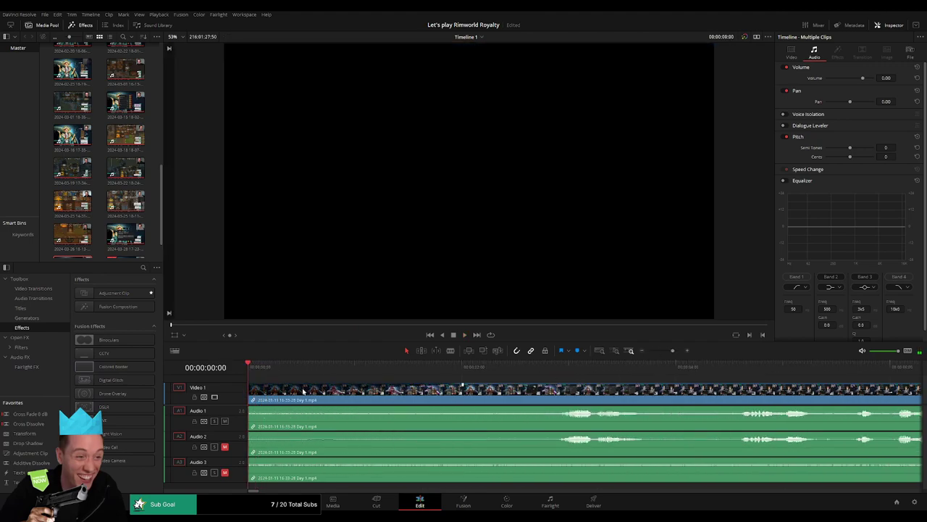
key("space")
key("space")
left_click_drag(463, 385, 355, 386)
left_click_drag(254, 410, 357, 410)
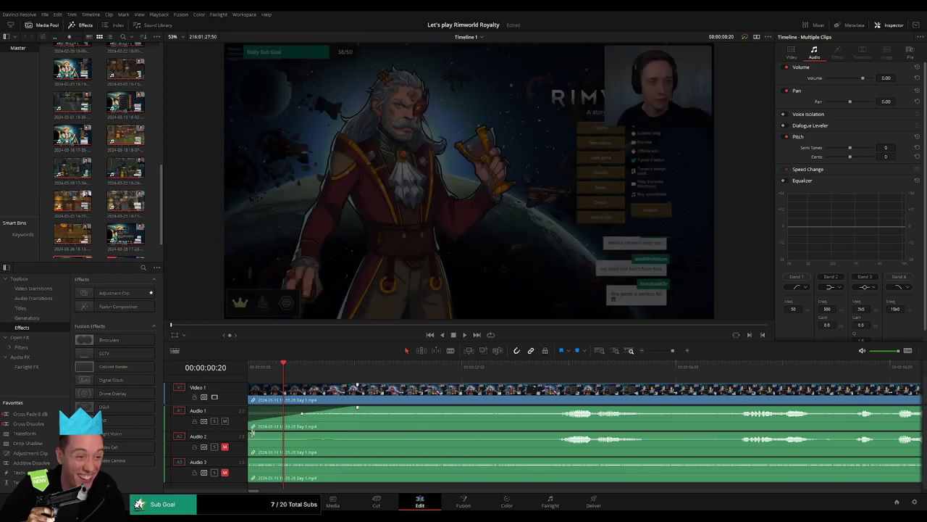
left_click_drag(253, 429, 355, 433)
left_click_drag(250, 457, 355, 458)
Step: Trim about one second off the start of the clip and shift it back to the beginning of the timeline
left_click_drag(367, 369, 358, 369)
left_click_drag(248, 395, 360, 397)
left_click_drag(368, 399, 257, 398)
Step: Play the timeline from the start to review the trimmed and faded opening
left_click(249, 369)
key("space")
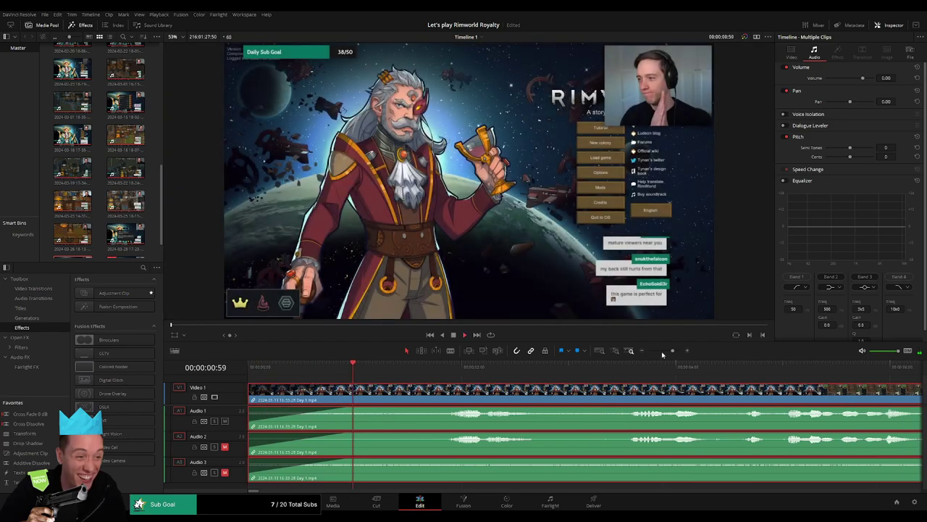
scroll(282, 382, "down", 5)
left_click(284, 381)
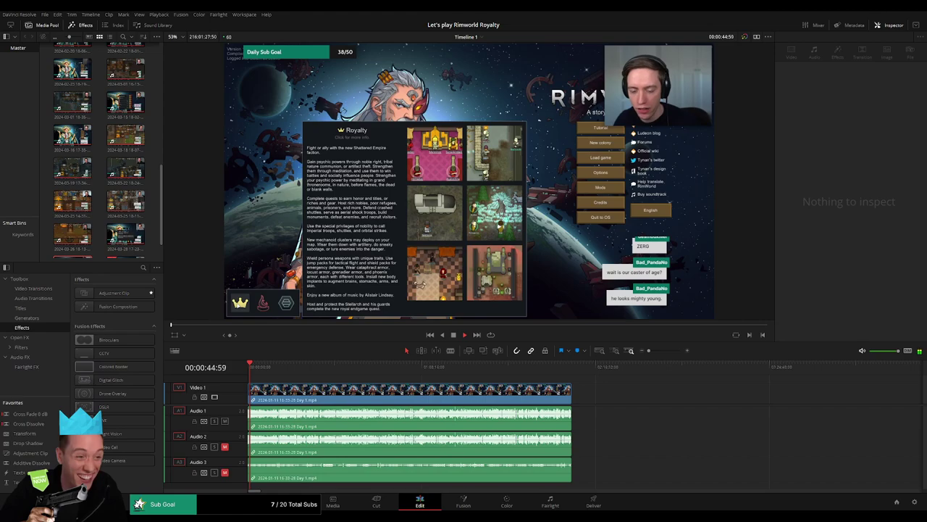
key("space")
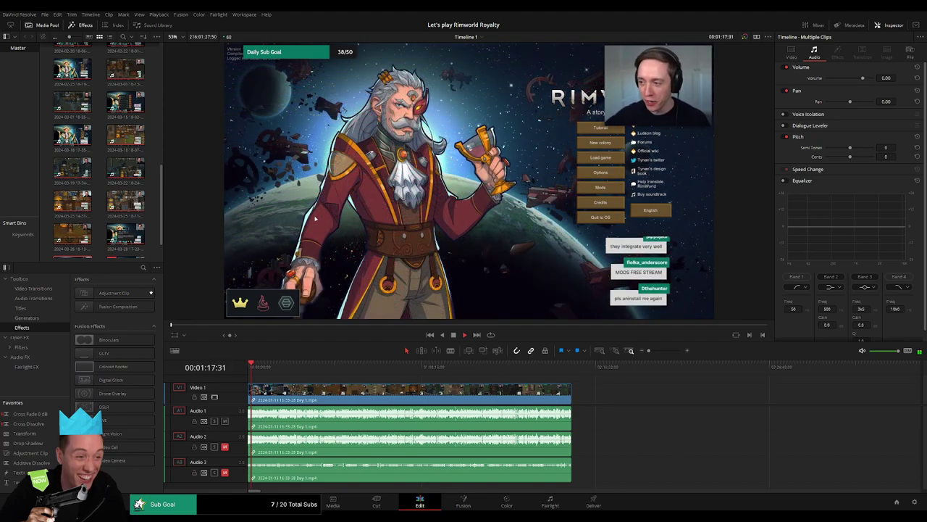
left_click(642, 396)
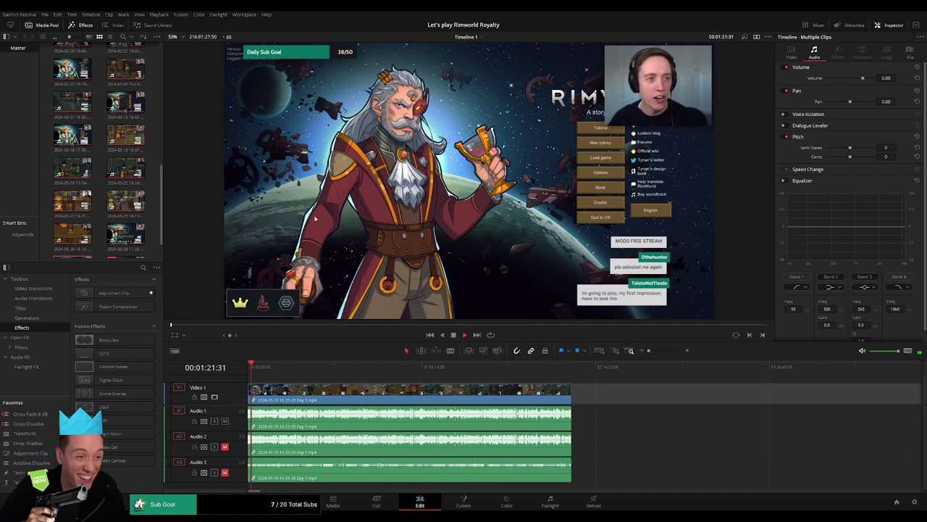
left_click(286, 381)
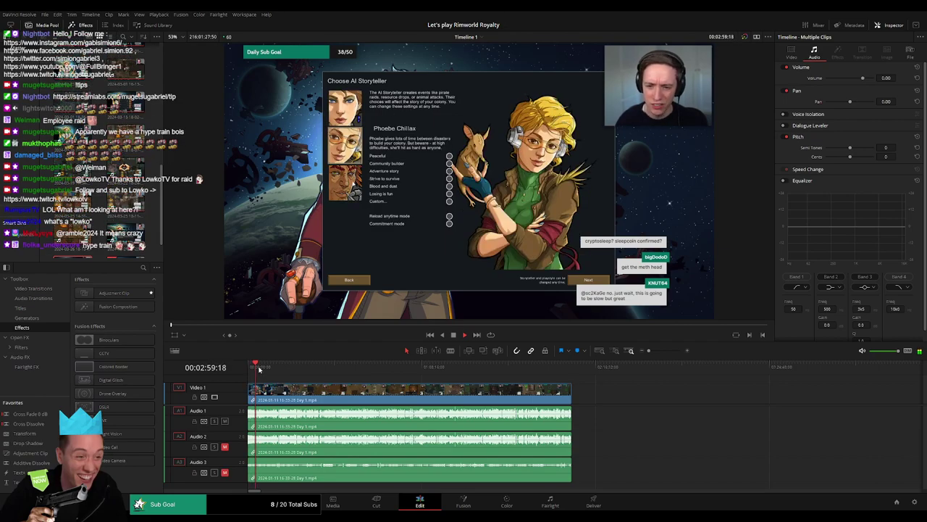
Step: Split the clip at 00:52:06:30 and add short fades on both sides of the cut on the video and audio tracks
left_click_drag(269, 382, 381, 380)
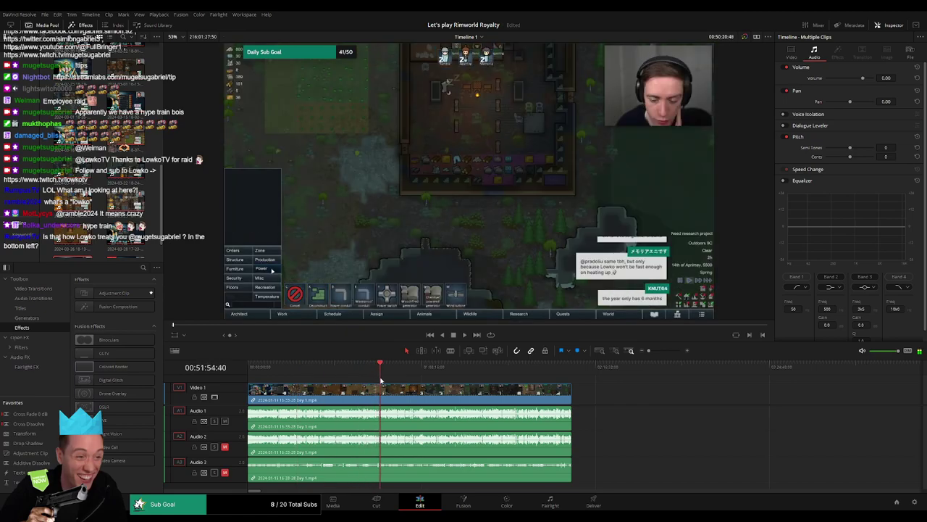
left_click_drag(649, 351, 665, 353)
left_click(488, 367)
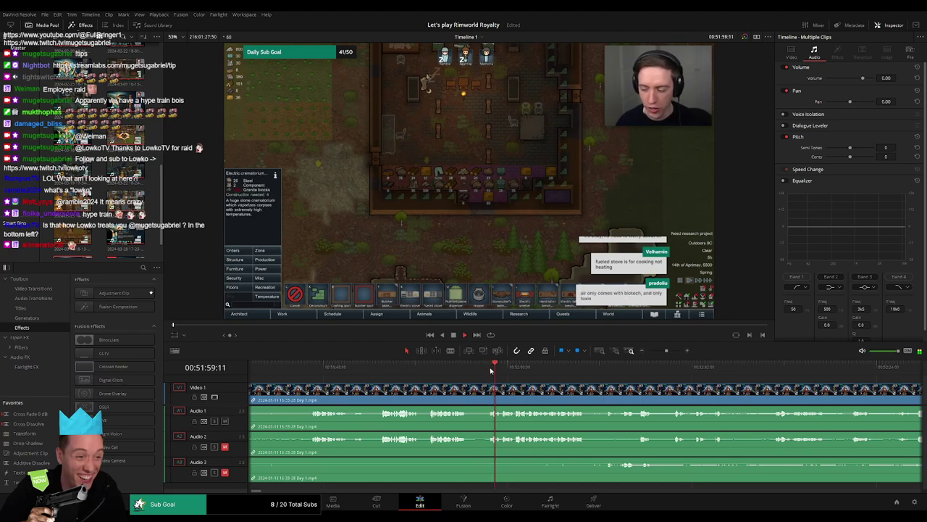
left_click(591, 373)
left_click_drag(616, 375, 486, 374)
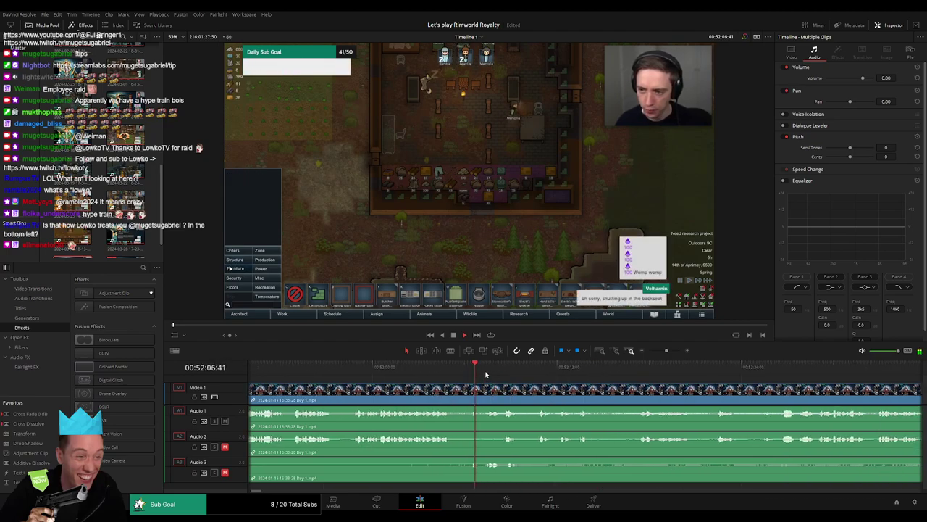
left_click_drag(666, 351, 669, 353)
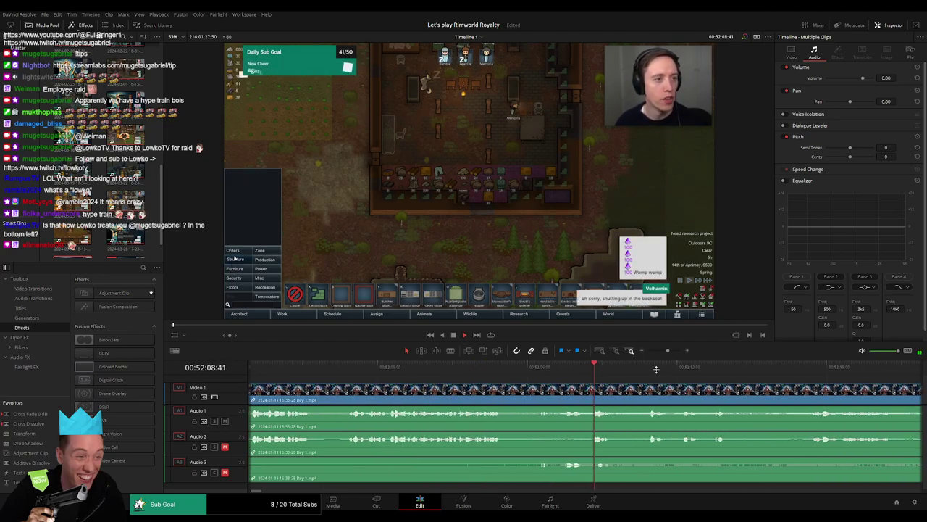
left_click_drag(632, 377, 470, 379)
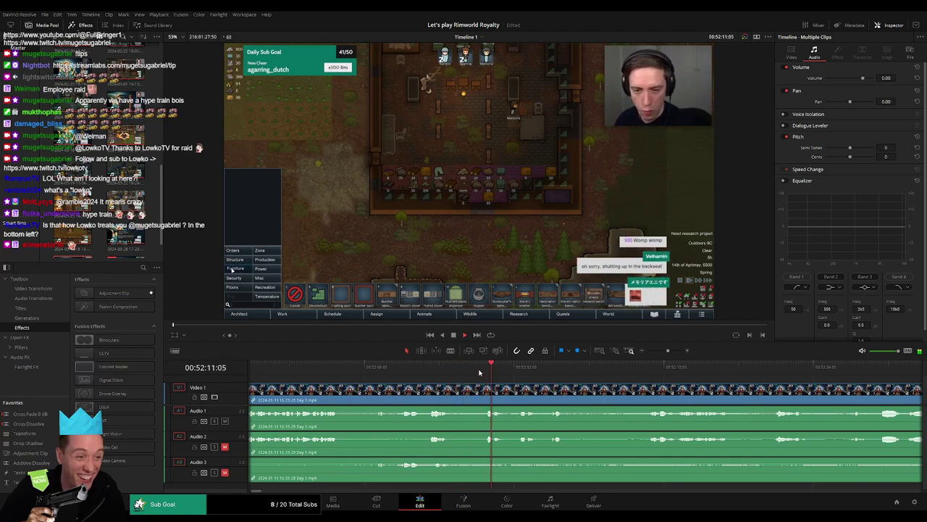
left_click(376, 367)
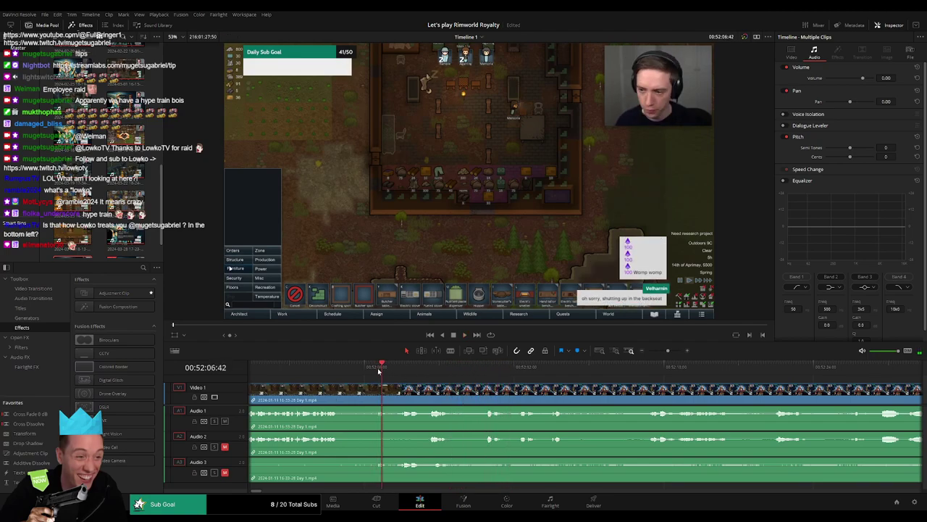
key("ctrl+b")
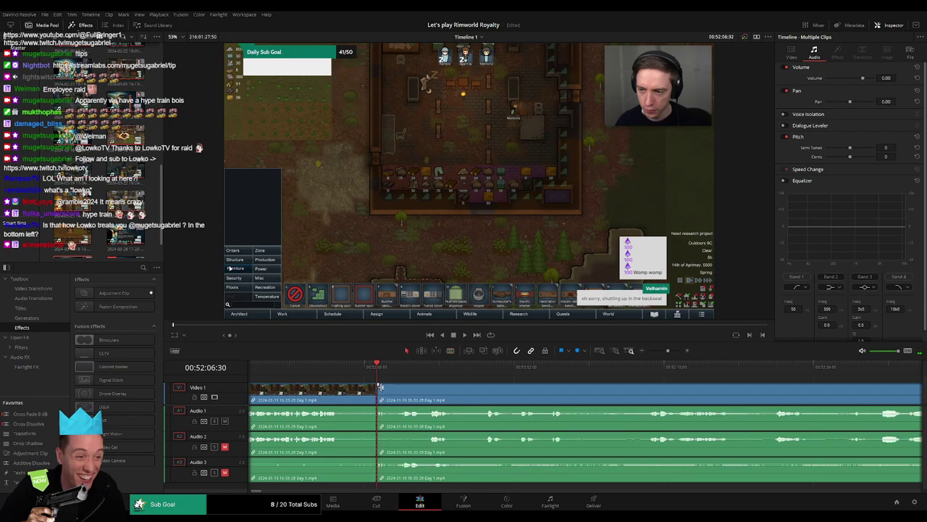
left_click_drag(384, 386, 397, 460)
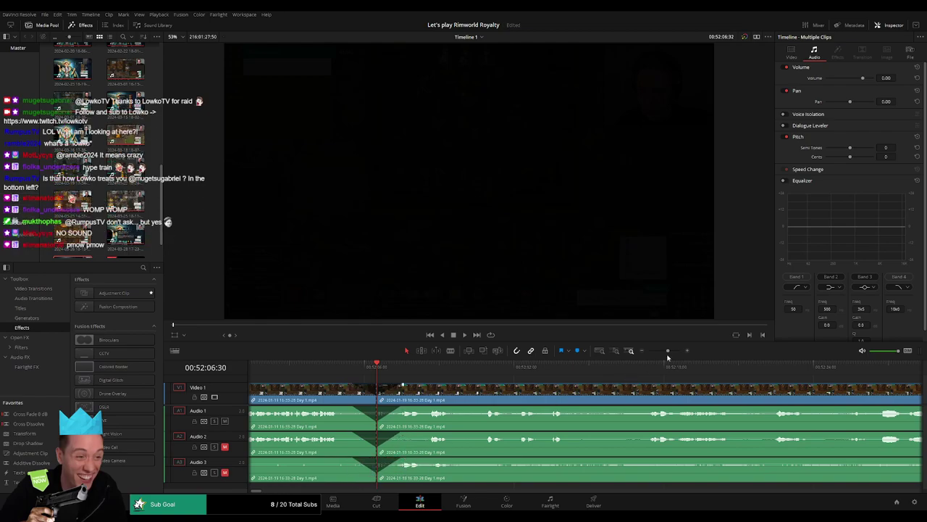
Step: Move the segment after the cut so that it starts at 02:00:00:00, leaving a gap behind the first part
left_click_drag(667, 353, 610, 354)
key("Home")
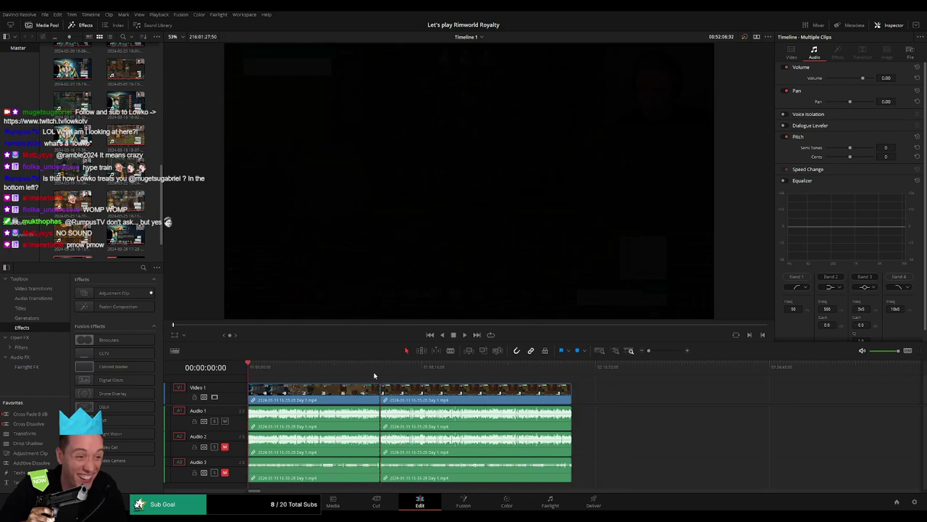
scroll(419, 387, "right", 3)
left_click_drag(353, 394, 547, 397)
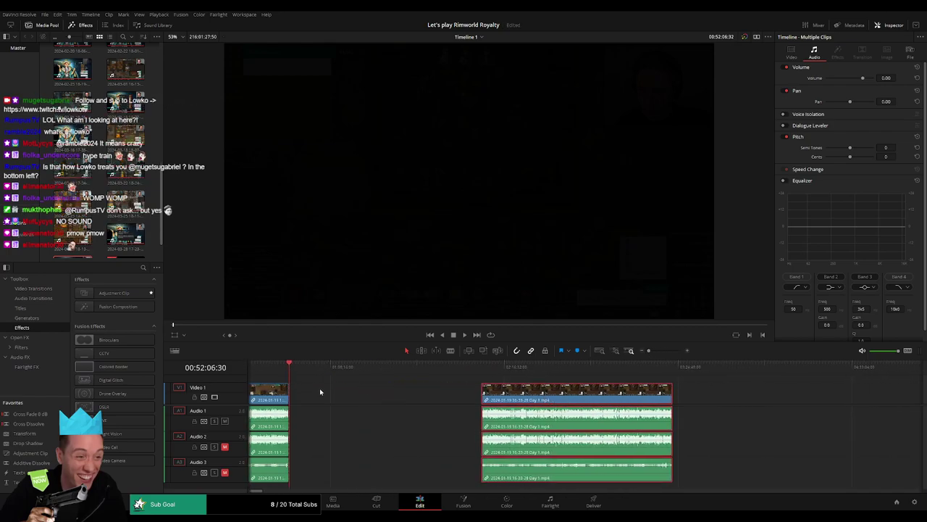
left_click(319, 392)
left_click_drag(299, 374, 462, 385)
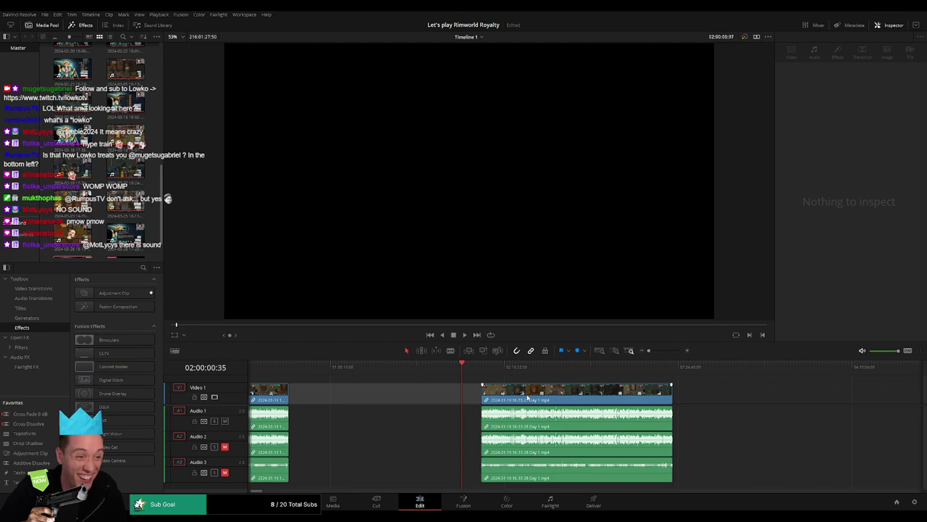
left_click_drag(531, 408, 512, 406)
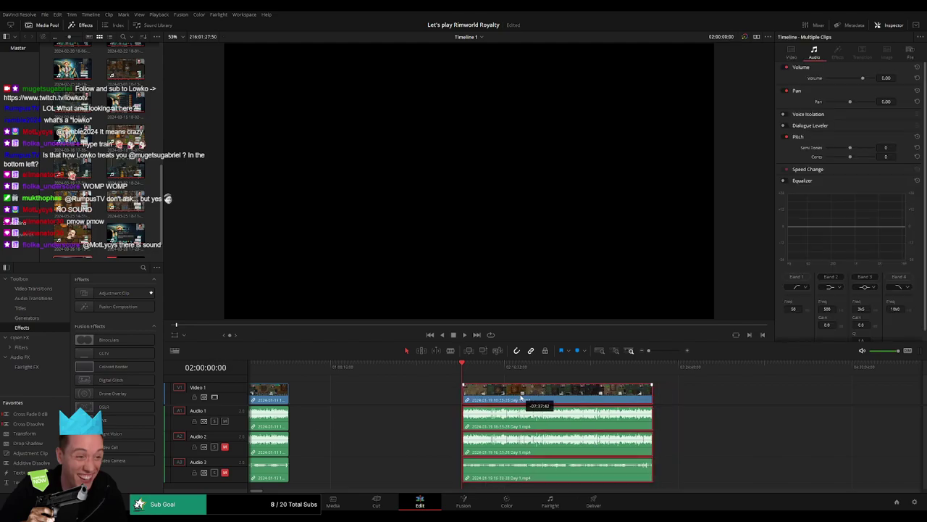
Step: Play the moved segment from its start to check how it opens
key("space")
left_click(393, 397)
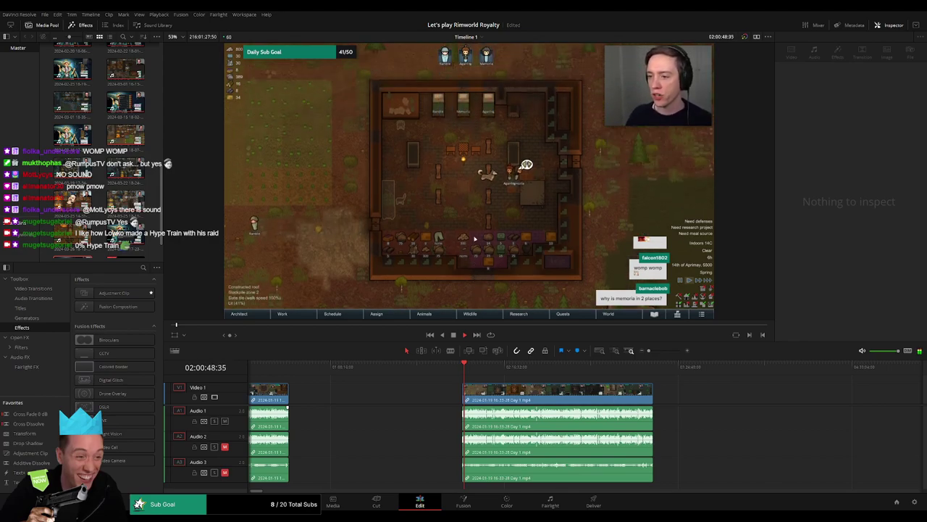
left_click(431, 392)
left_click(428, 402)
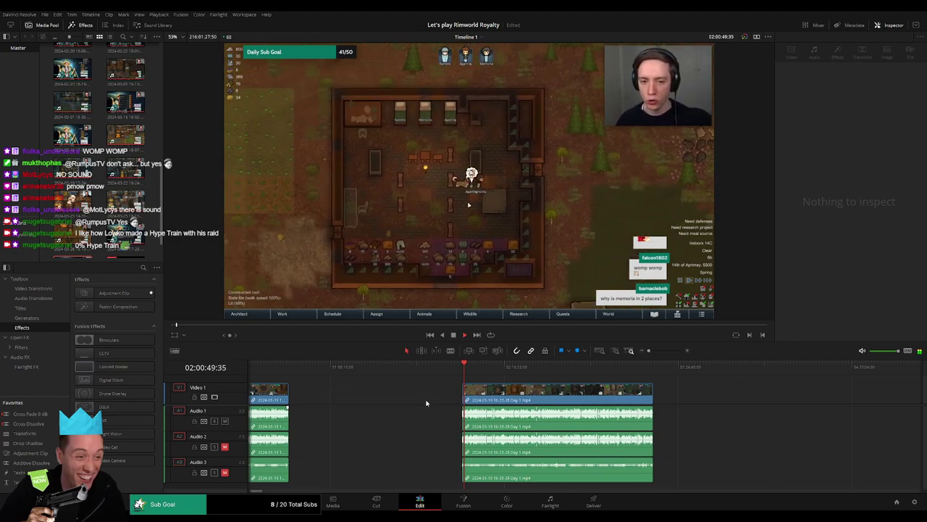
left_click_drag(428, 394, 292, 382)
left_click_drag(355, 382, 334, 381)
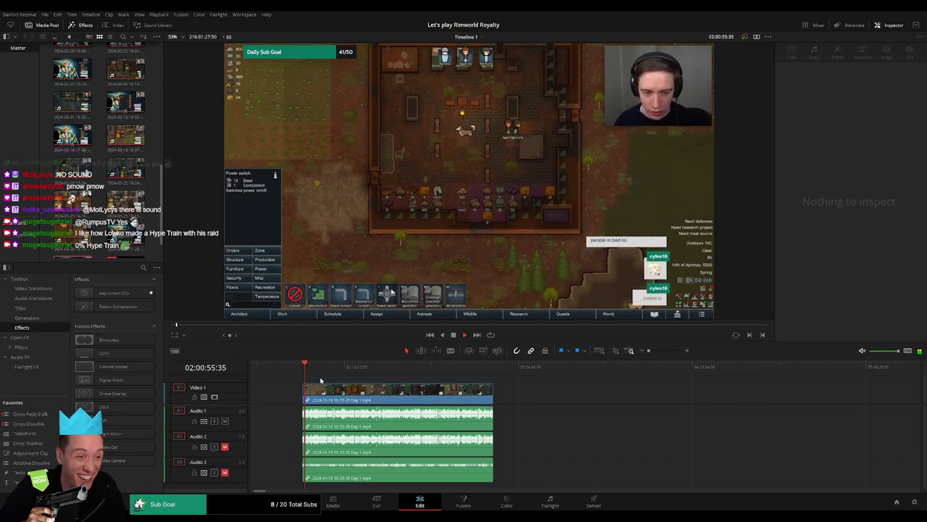
scroll(301, 385, "right", 1)
Step: Split the second segment at 02:52:08:00 and fade the video out and in for about one second around the cut
left_click_drag(301, 385, 416, 382)
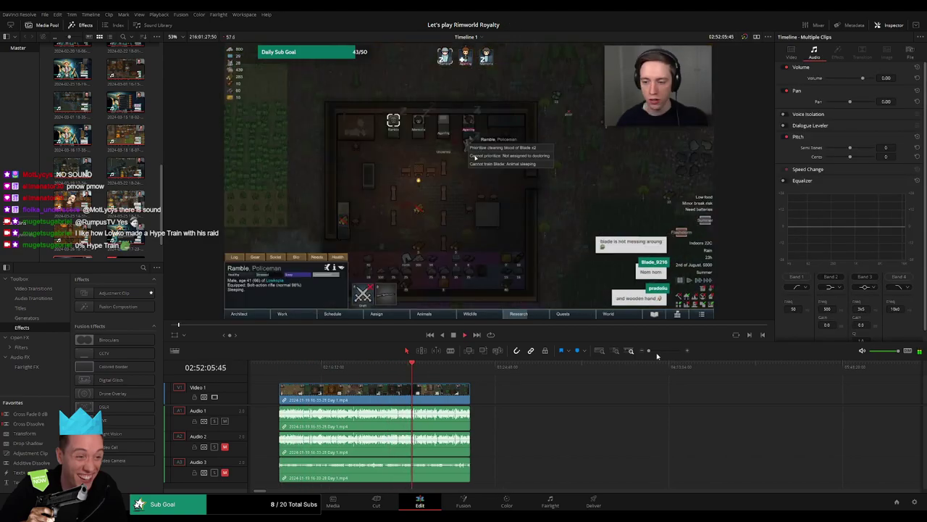
left_click_drag(649, 350, 666, 354)
left_click(438, 367)
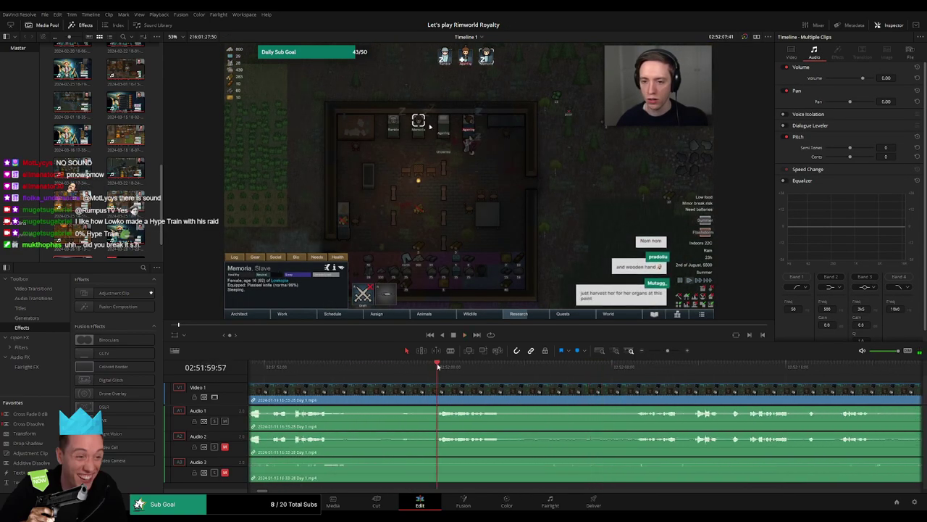
left_click_drag(533, 378, 437, 379)
left_click(540, 367)
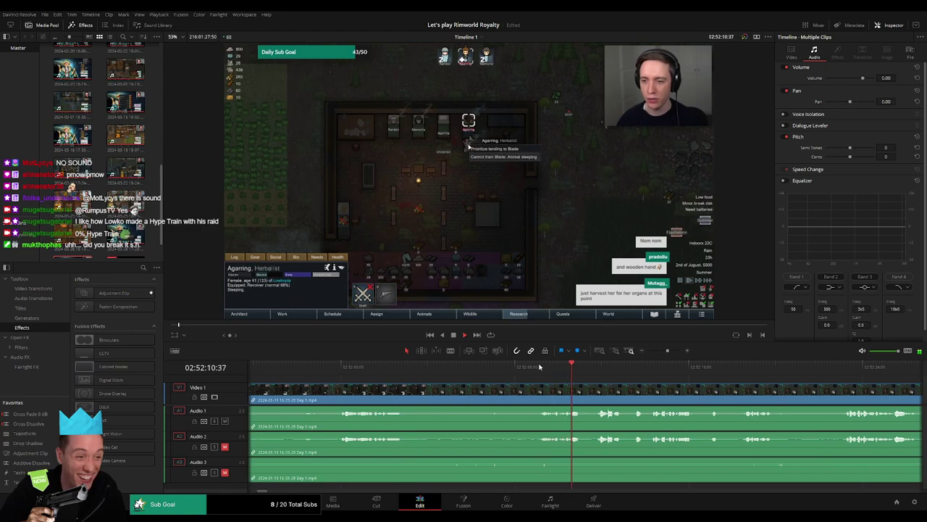
left_click(542, 367)
left_click(541, 368)
scroll(610, 378, "up", 4)
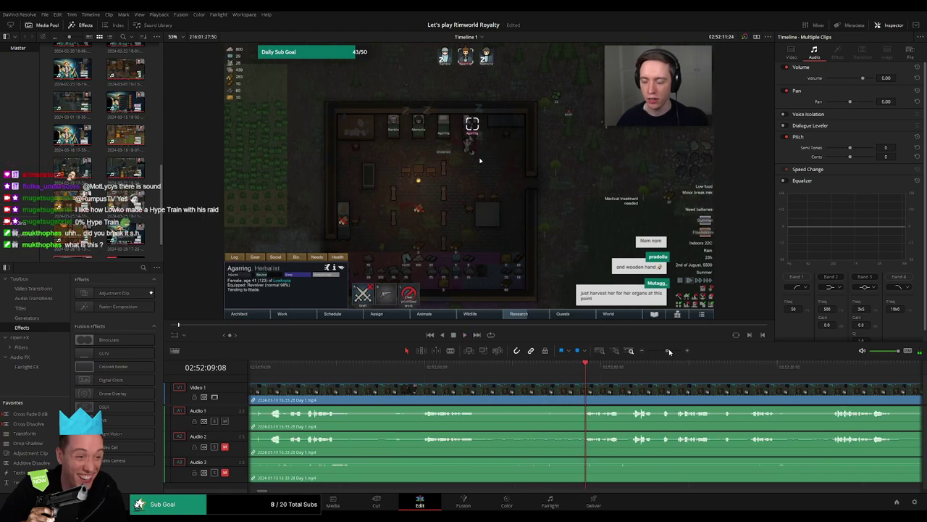
left_click(593, 371)
left_click_drag(594, 372, 328, 389)
key("b")
left_click(457, 393)
key("a")
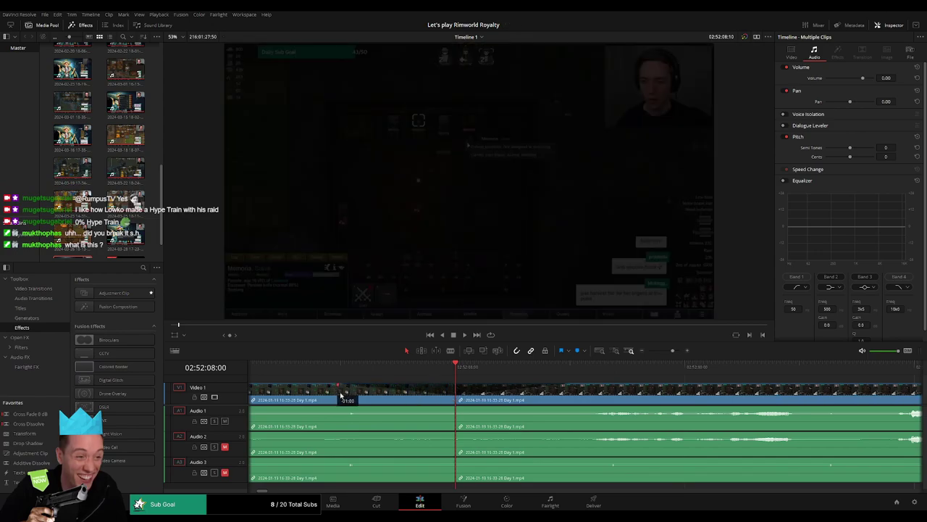
Step: Add fade-outs and fade-ins of about one second on all three audio tracks around the cut at 02:52:08:00
left_click_drag(455, 408, 338, 410)
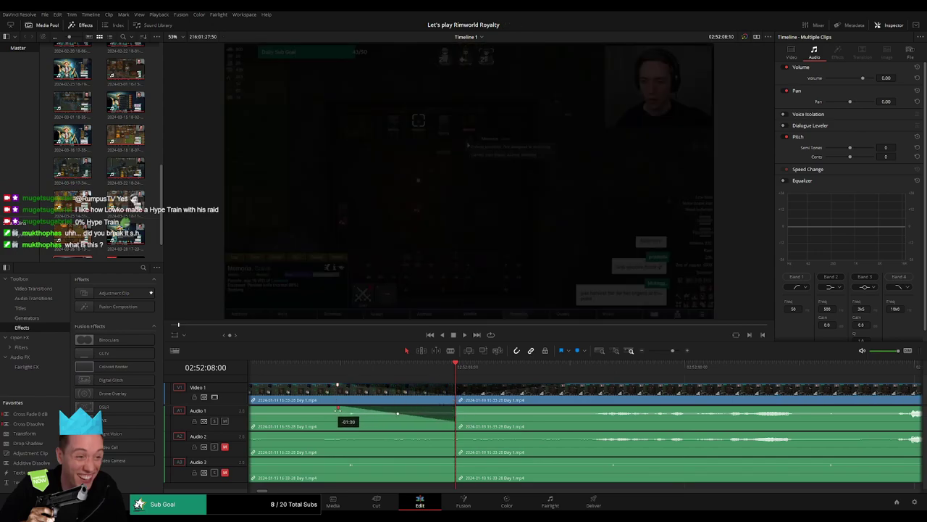
left_click_drag(457, 408, 579, 407)
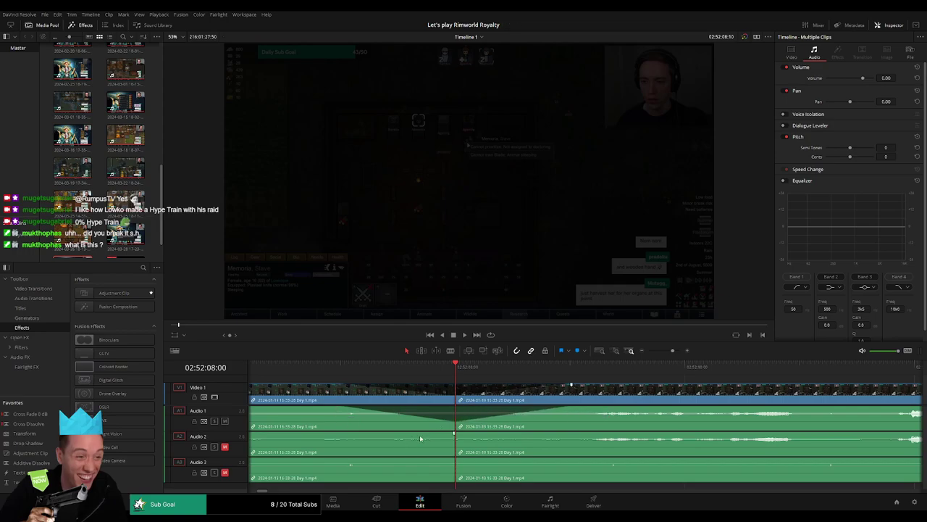
left_click_drag(451, 435, 346, 433)
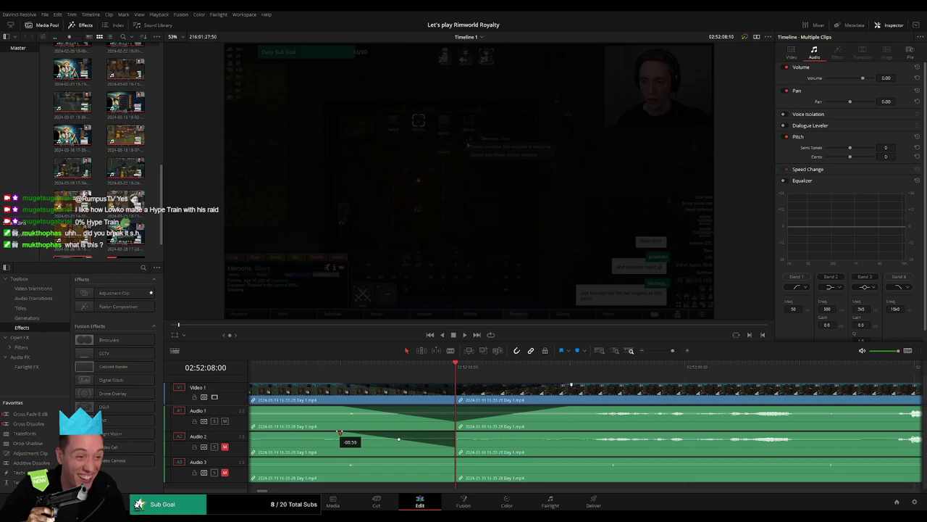
left_click_drag(460, 433, 569, 433)
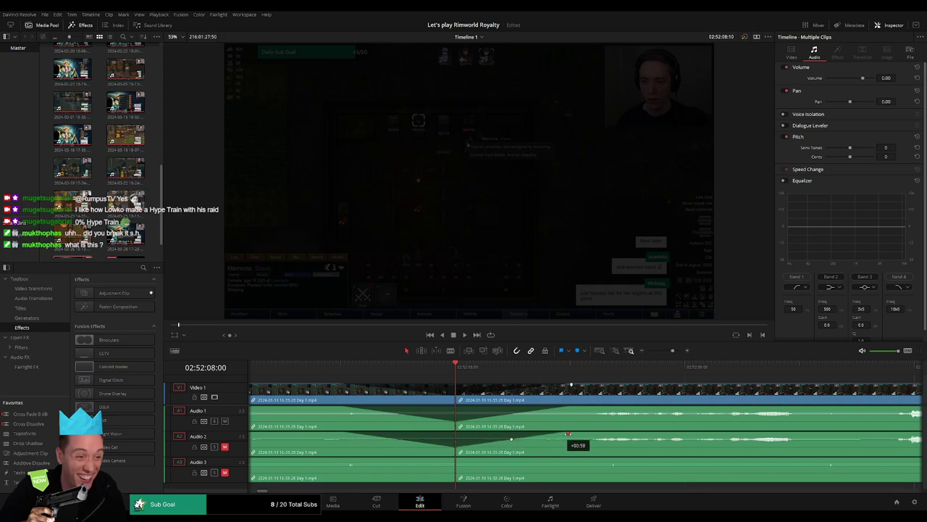
left_click_drag(453, 460, 340, 459)
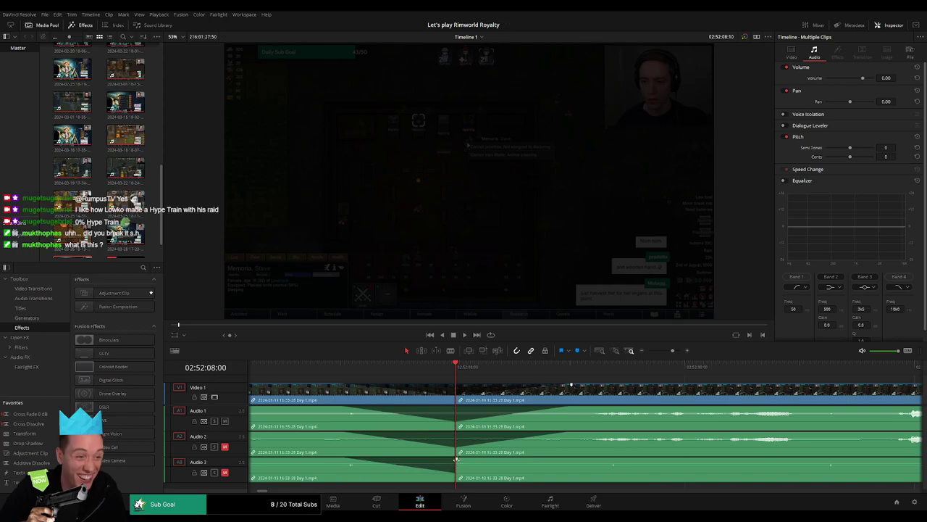
left_click_drag(456, 459, 557, 459)
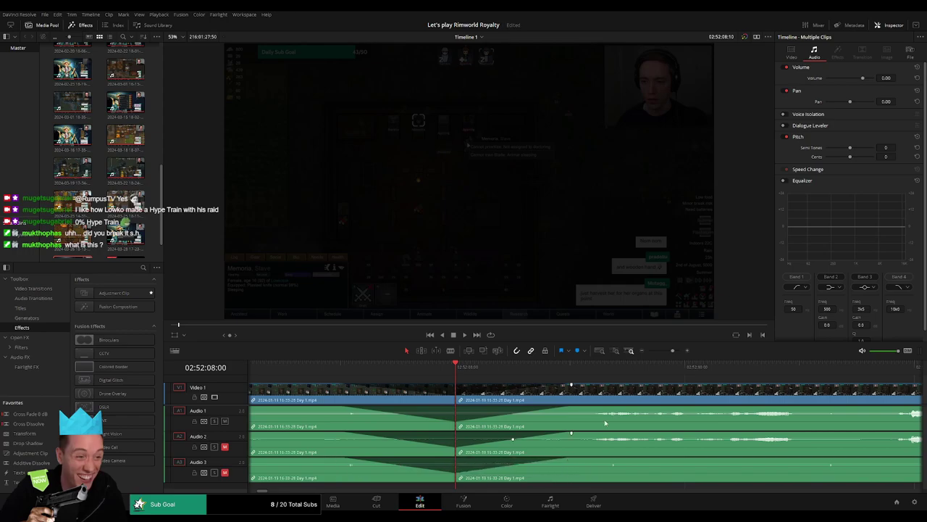
Step: Move the footage remaining after the 02:52:08:00 cut further along the timeline, up against the start of the Day 1 part 2 clip
left_click_drag(672, 351, 648, 351)
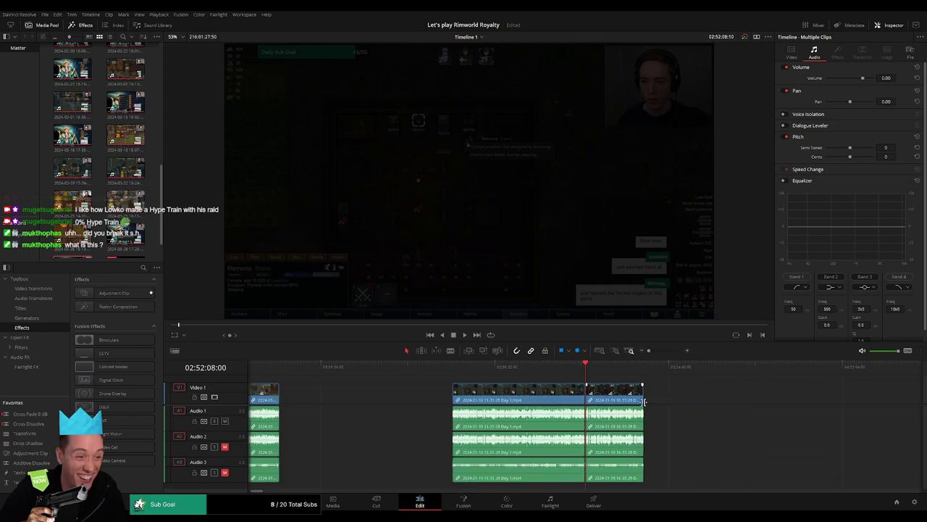
left_click(335, 371)
left_click(468, 372)
scroll(490, 387, "right", 8)
left_click_drag(347, 392, 839, 396)
left_click(568, 401)
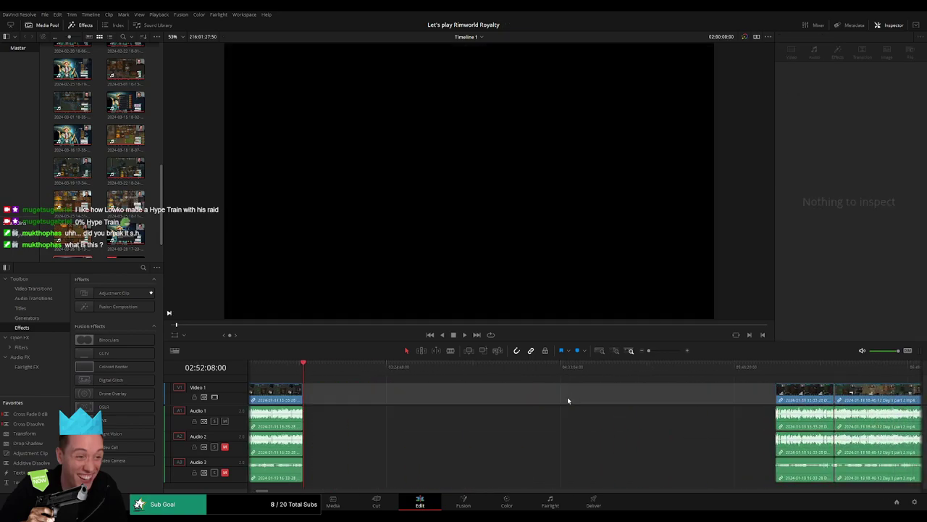
key("Delete")
Step: Move the remaining Day 1 footage together with the Day 1 part 2 clip so that the pair starts at 04:00:00:00
left_click_drag(343, 364, 476, 379)
left_click_drag(649, 350, 656, 355)
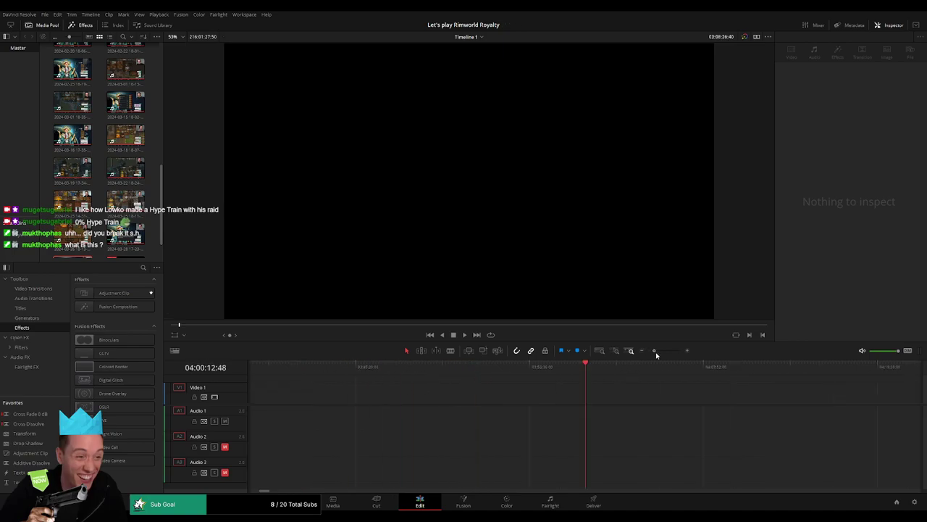
left_click_drag(586, 374, 548, 374)
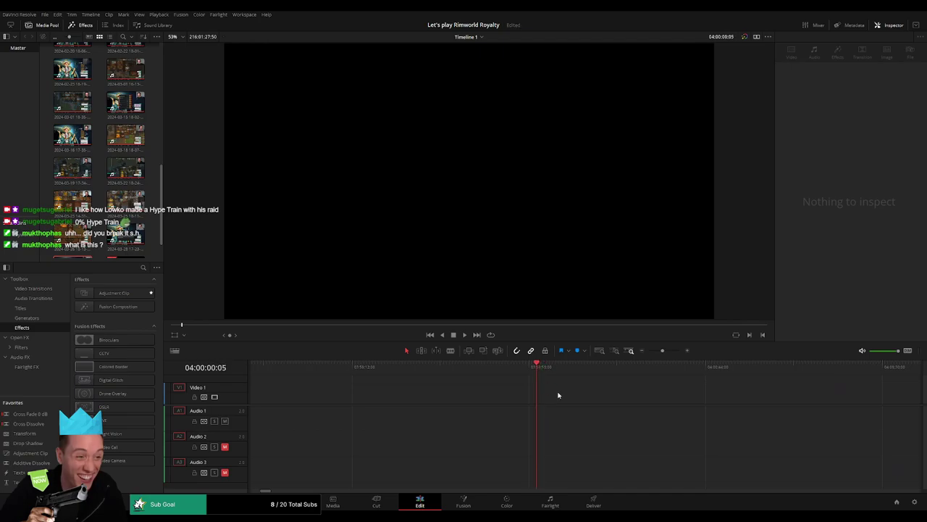
left_click_drag(662, 351, 649, 352)
scroll(579, 385, "right", 4)
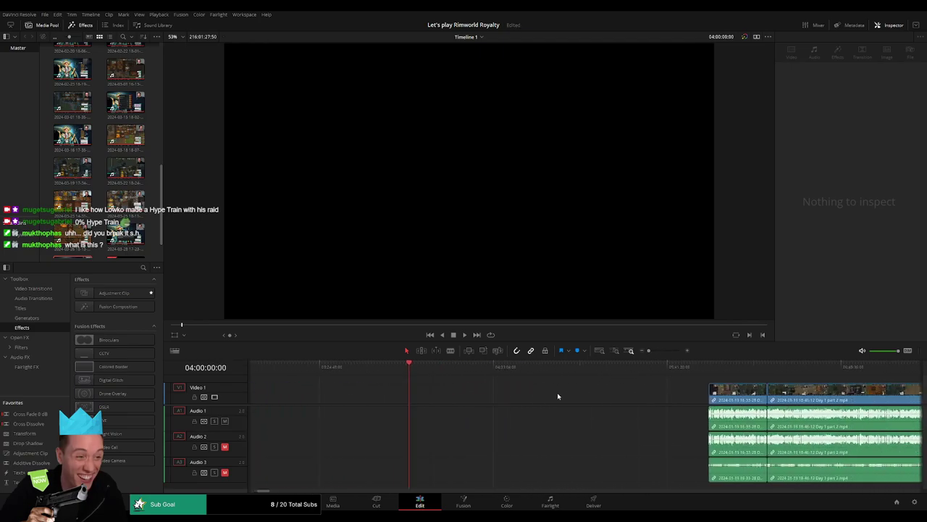
left_click_drag(569, 393, 820, 411)
left_click_drag(730, 402, 403, 400)
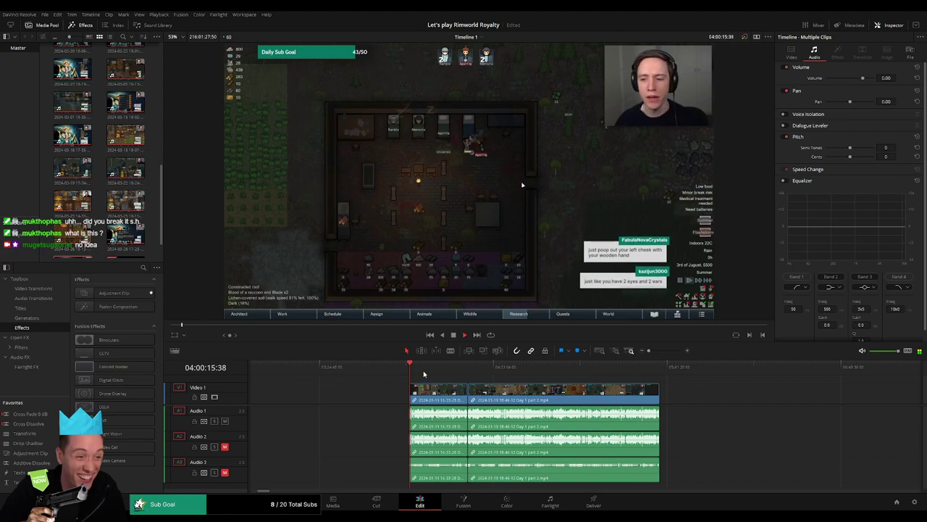
Step: Add transitions on the video and all three audio tracks where the Day 1 and Day 1 part 2 clips meet, and play across them
left_click_drag(439, 370, 464, 374)
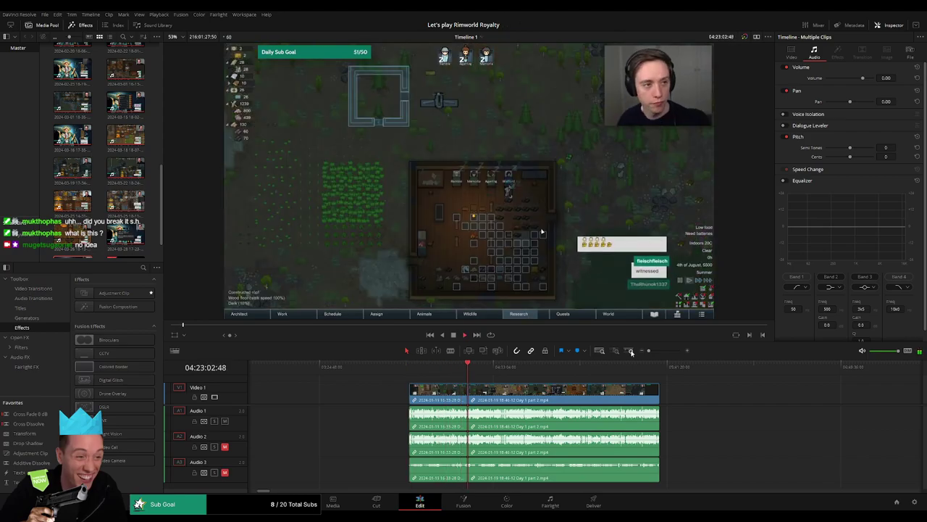
left_click_drag(648, 351, 666, 351)
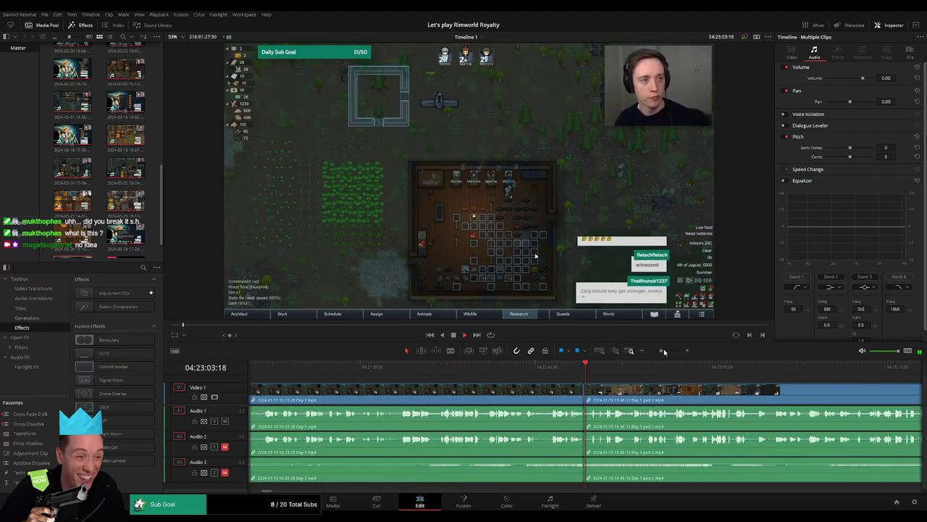
left_click(560, 368)
left_click(571, 397)
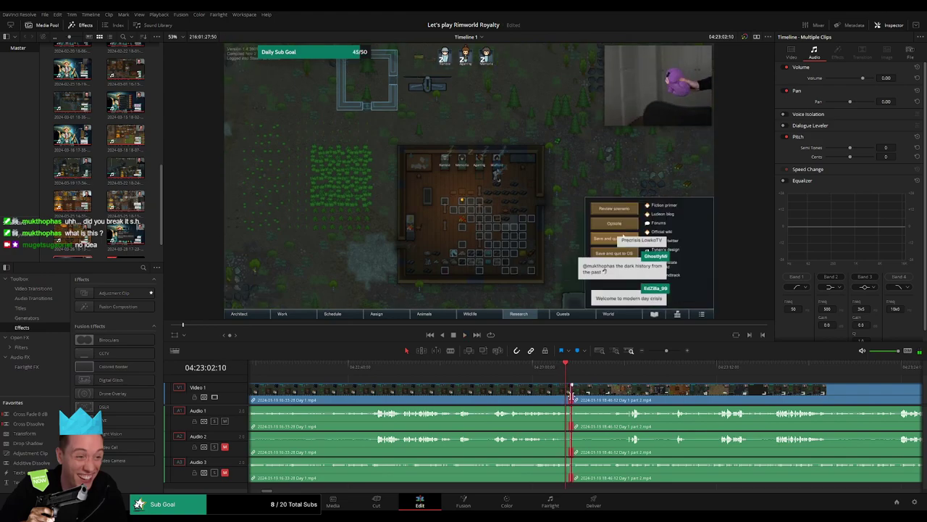
left_click(515, 366)
key("space")
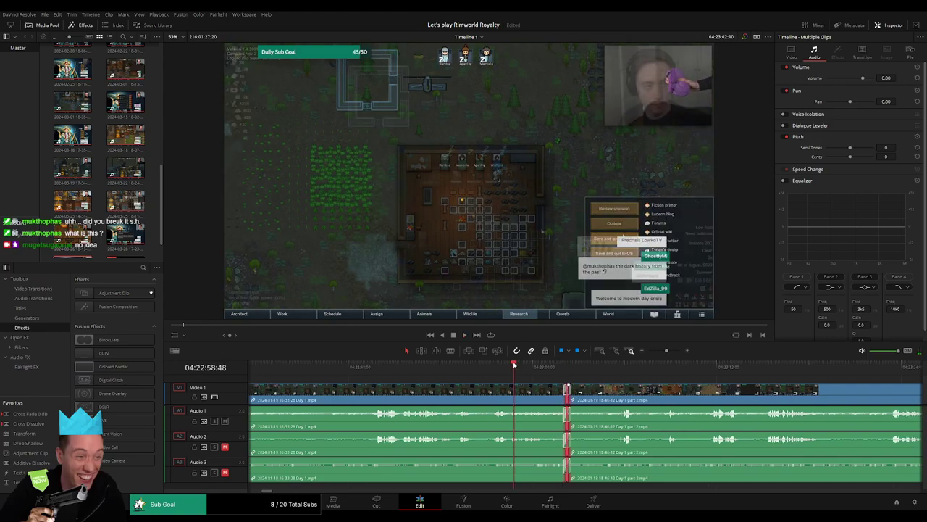
key("space")
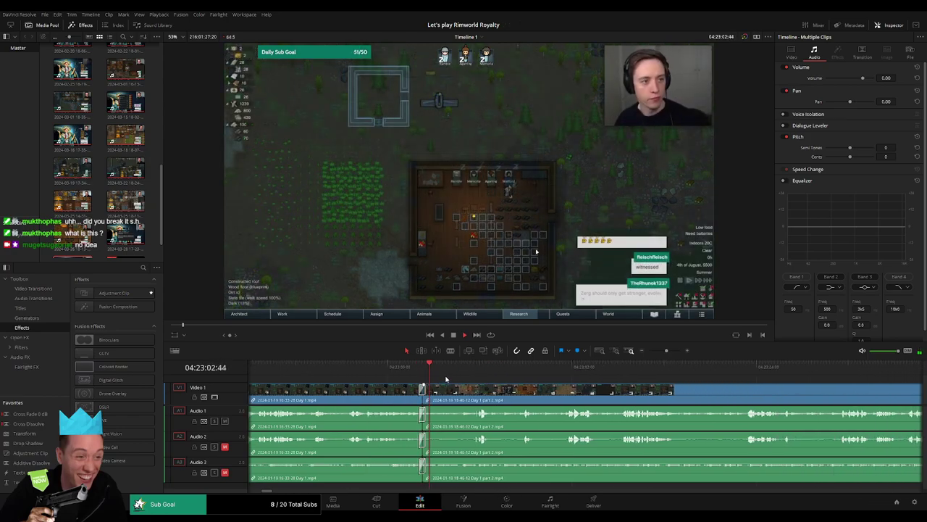
left_click(473, 373)
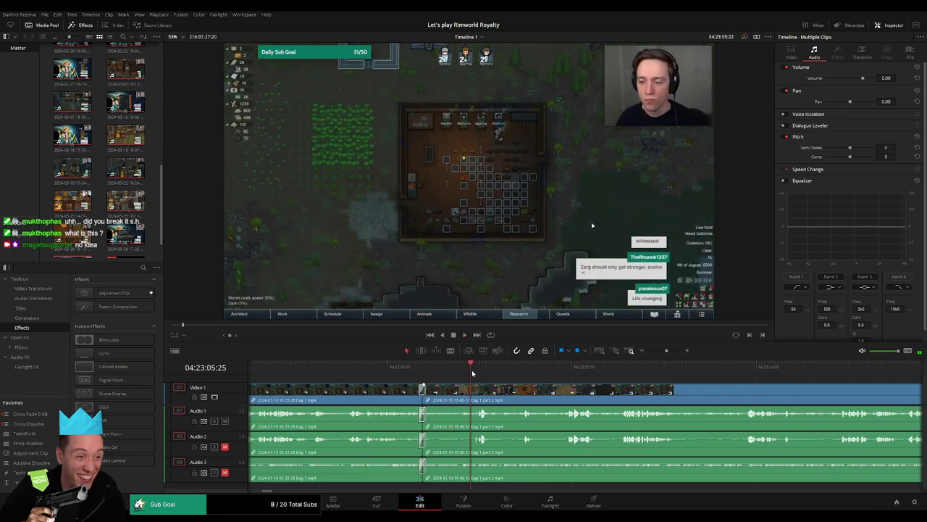
left_click(525, 374)
Step: Play and scrub through the footage around 04:52:00:00 to look for a quiet moment for the episode's end
left_click_drag(665, 352, 633, 353)
scroll(476, 376, "right", 6)
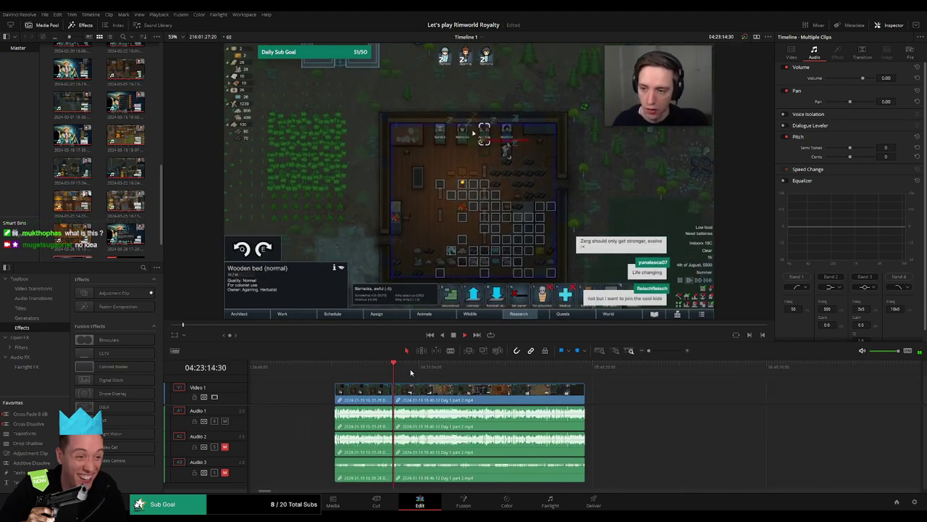
left_click_drag(410, 372, 465, 370)
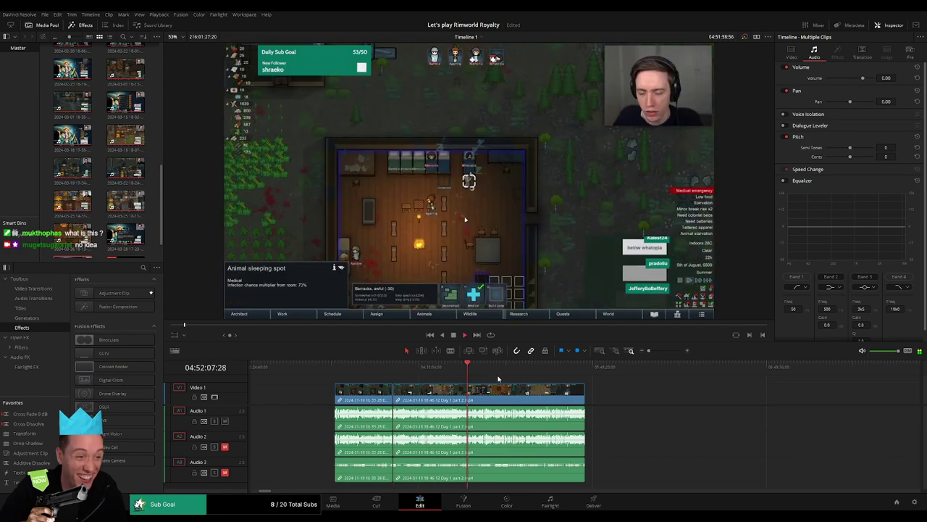
left_click_drag(652, 355, 670, 355)
left_click(497, 367)
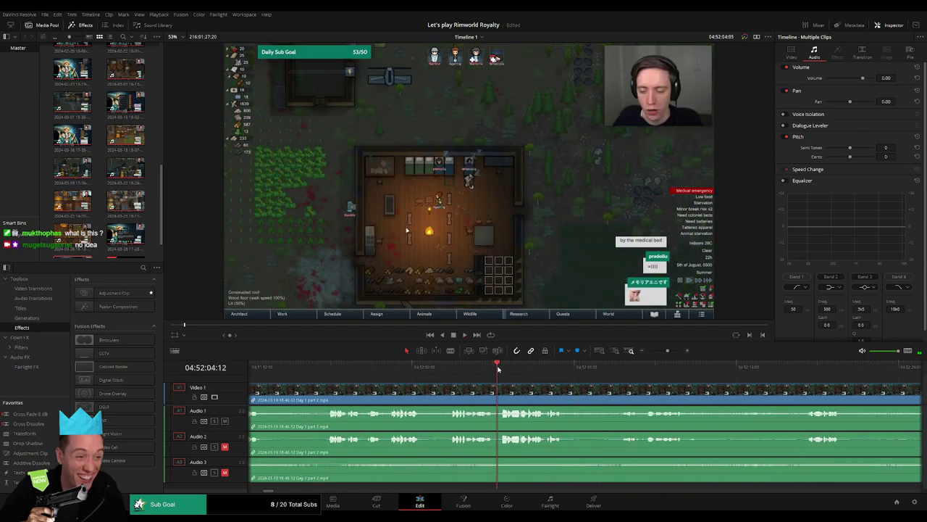
left_click_drag(472, 371, 392, 371)
key("space")
left_click(325, 369)
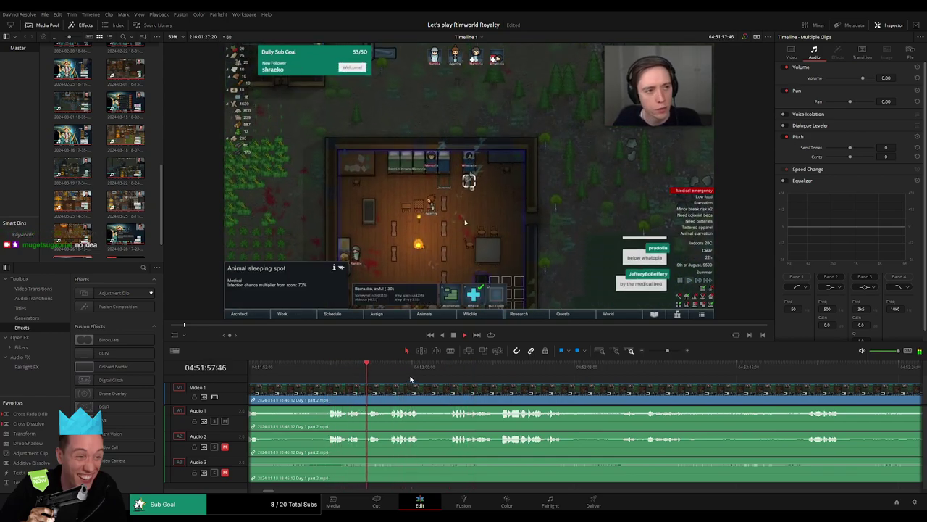
left_click(386, 374)
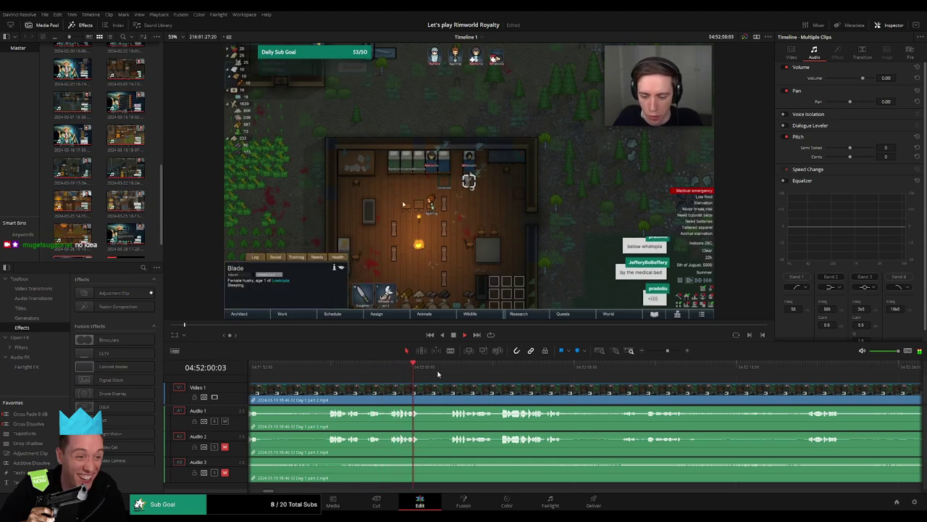
mouse_move(441, 374)
left_mouse_down()
mouse_move(621, 381)
mouse_move(447, 387)
left_mouse_up()
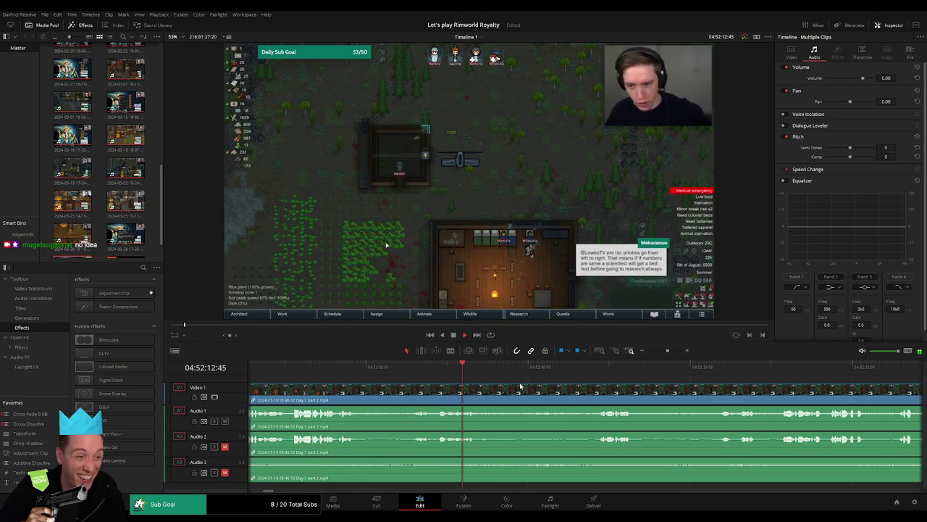
left_click(596, 373)
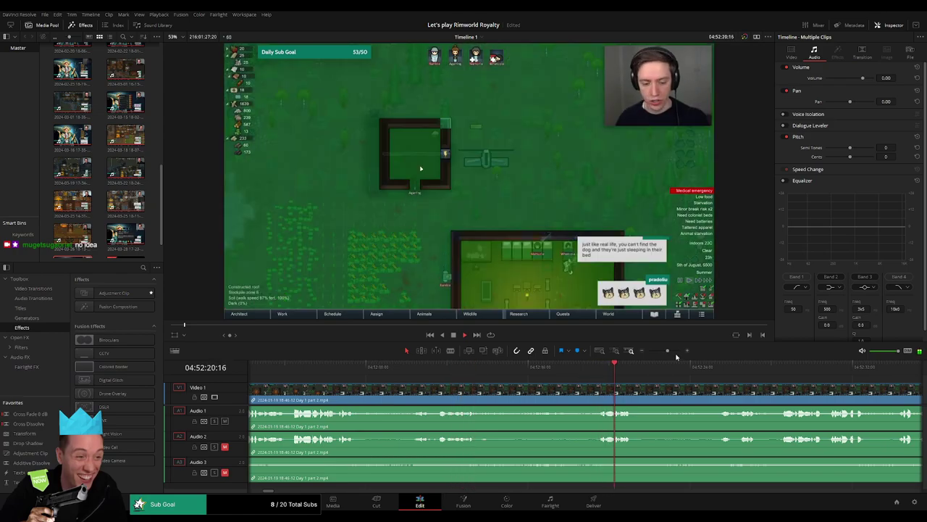
Step: Split the third segment at 04:52:18:30 and fade the video out and in for about one second around the cut
left_click_drag(669, 352, 672, 352)
left_click(486, 373)
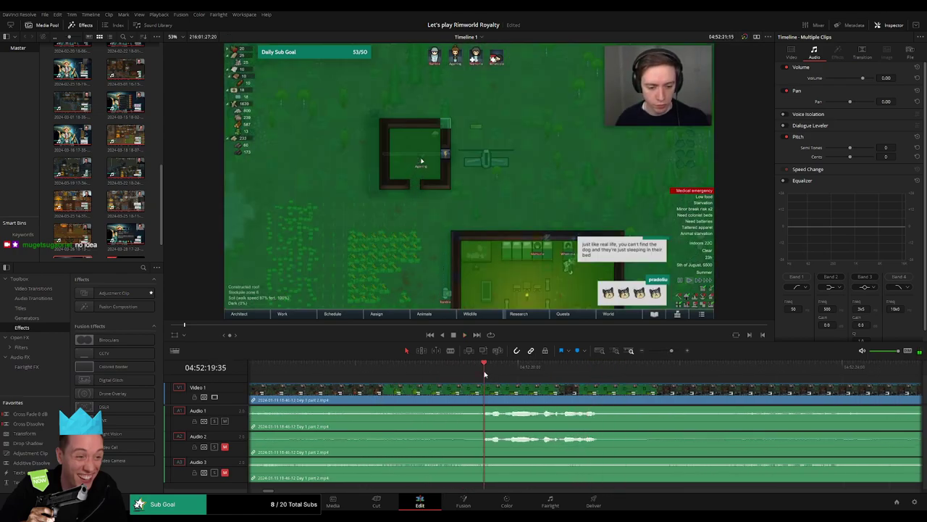
left_click_drag(485, 373, 471, 387)
key("ctrl+b")
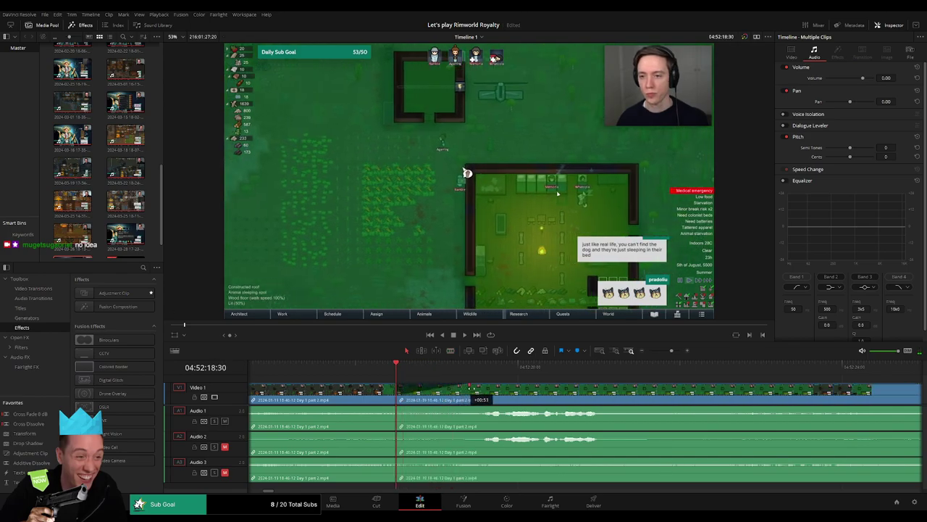
left_click_drag(396, 384, 327, 388)
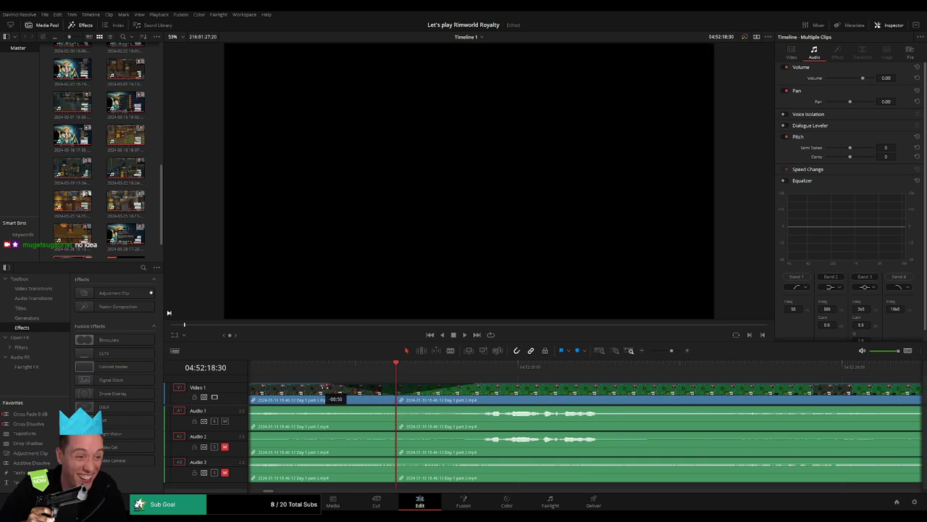
Step: Add fade-outs and fade-ins of about one second on all three audio tracks around the cut at 04:52:18:30
scroll(395, 407, "left", 3)
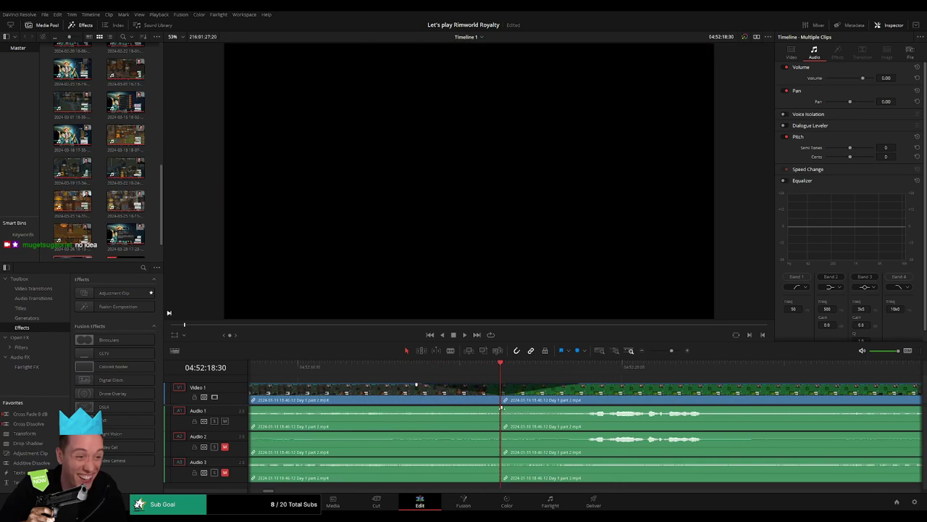
left_click_drag(499, 408, 415, 409)
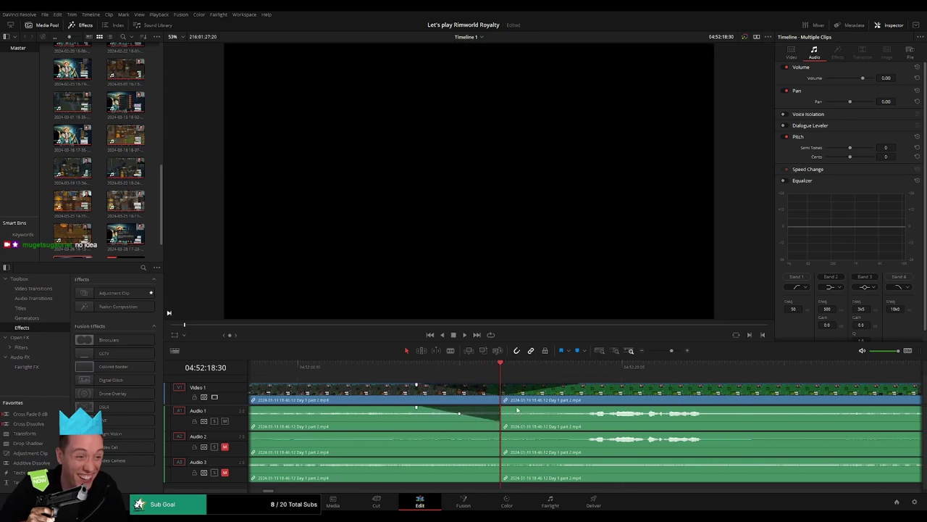
left_click_drag(501, 407, 584, 409)
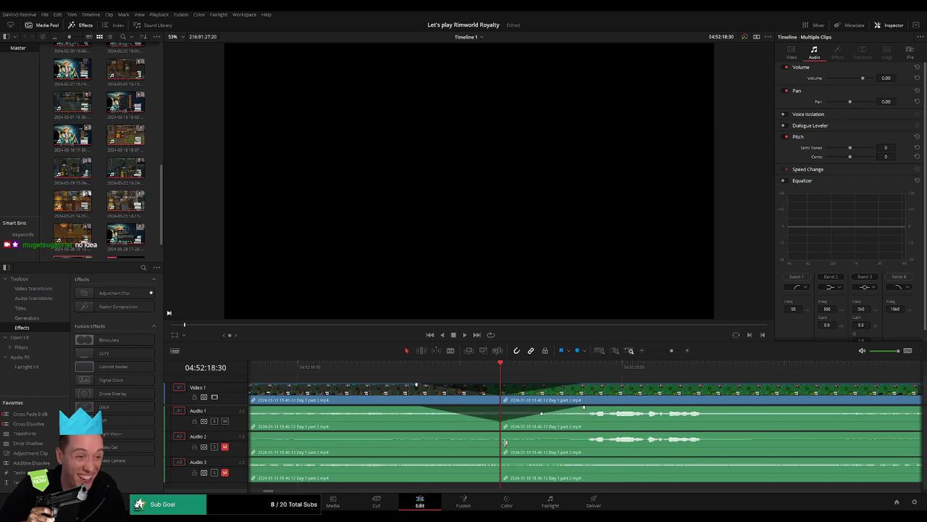
left_click_drag(500, 433, 416, 433)
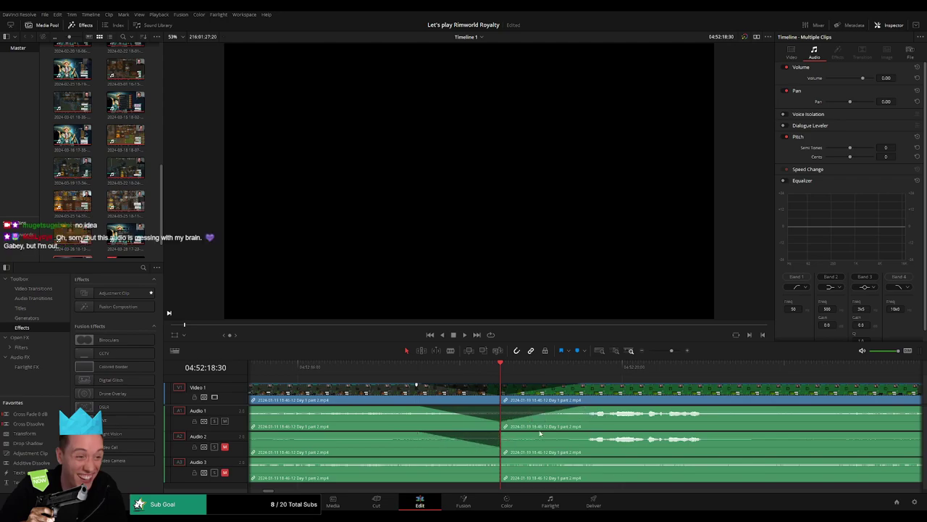
left_click_drag(503, 435, 583, 433)
left_click_drag(500, 459, 446, 460)
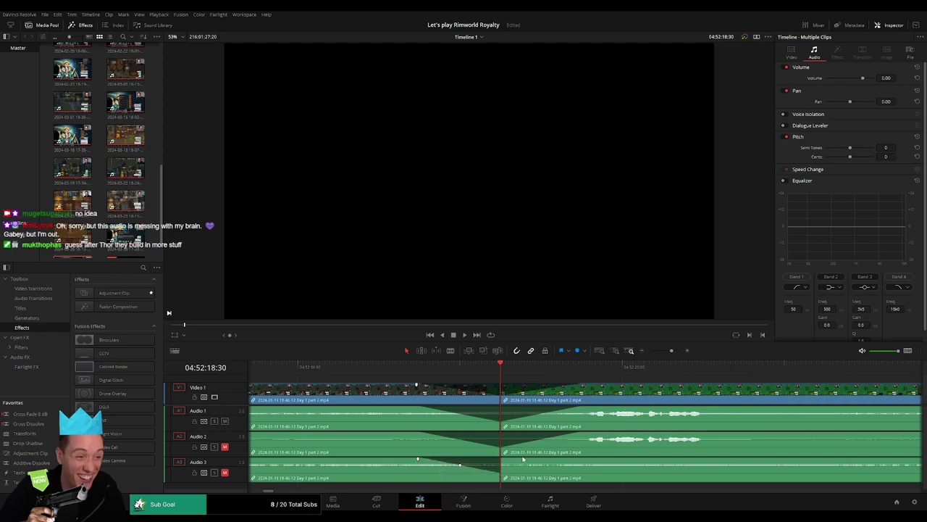
left_click_drag(501, 459, 570, 458)
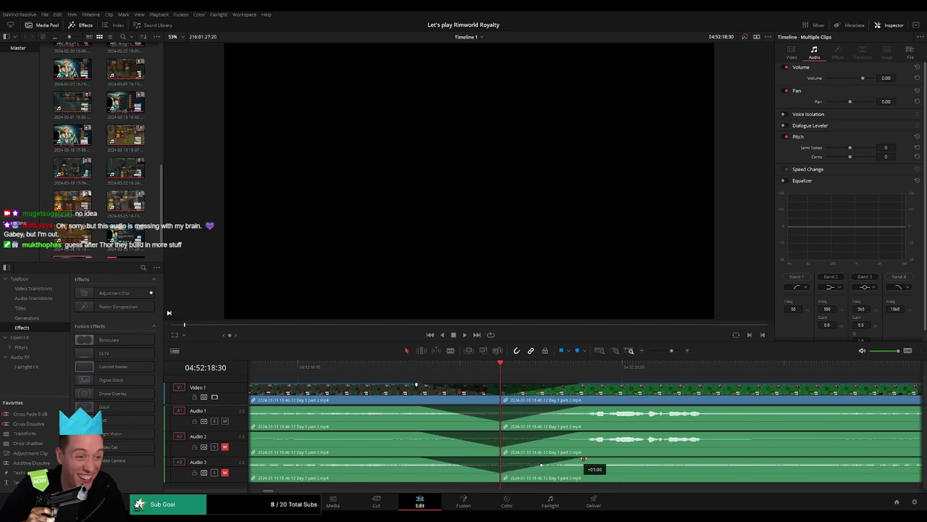
Step: Move the rest of the Day 1 part 2 clip after the 04:52:18:30 cut further along the timeline, leaving a wide gap
left_click_drag(672, 350, 649, 350)
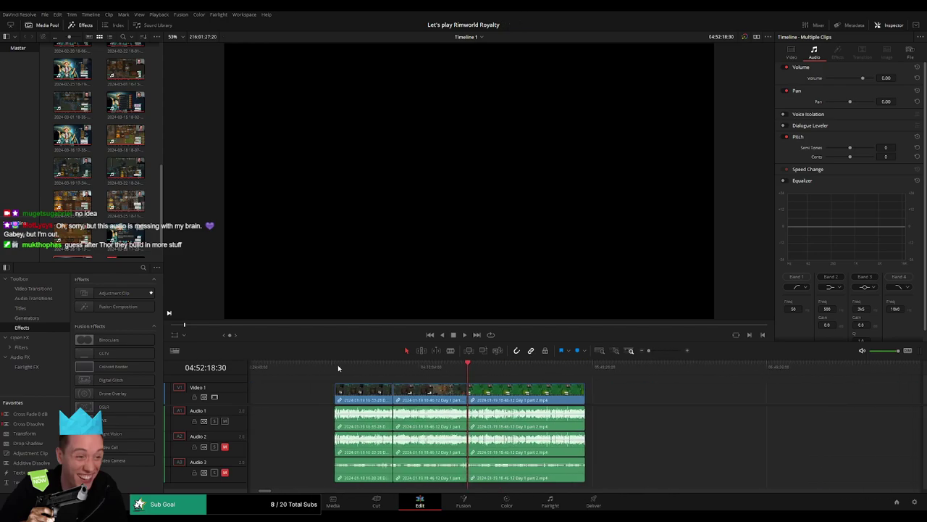
left_click(465, 371)
scroll(505, 395, "right", 10)
left_click_drag(367, 393, 591, 394)
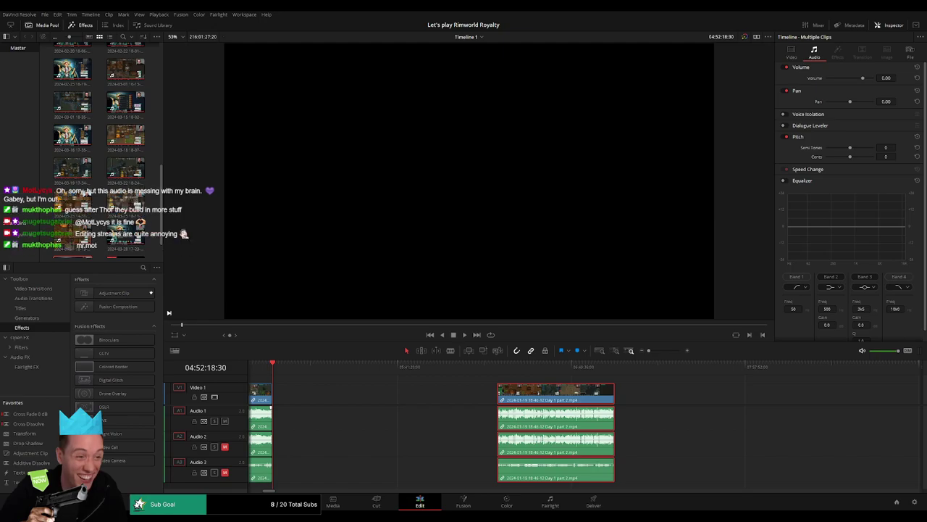
left_click(363, 389)
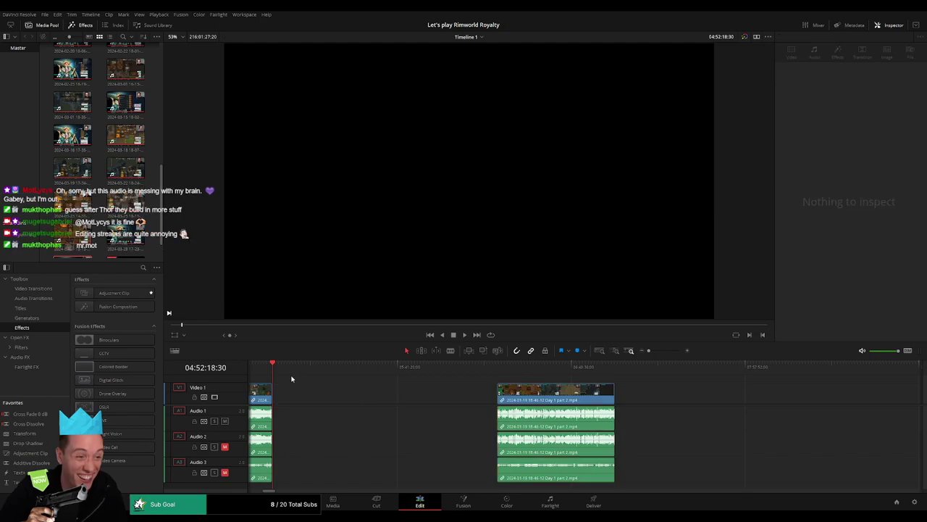
Step: Place the remaining Day 1 part 2 segment so that it starts at 06:00:00:00, and play its opening
left_click_drag(386, 386, 421, 388)
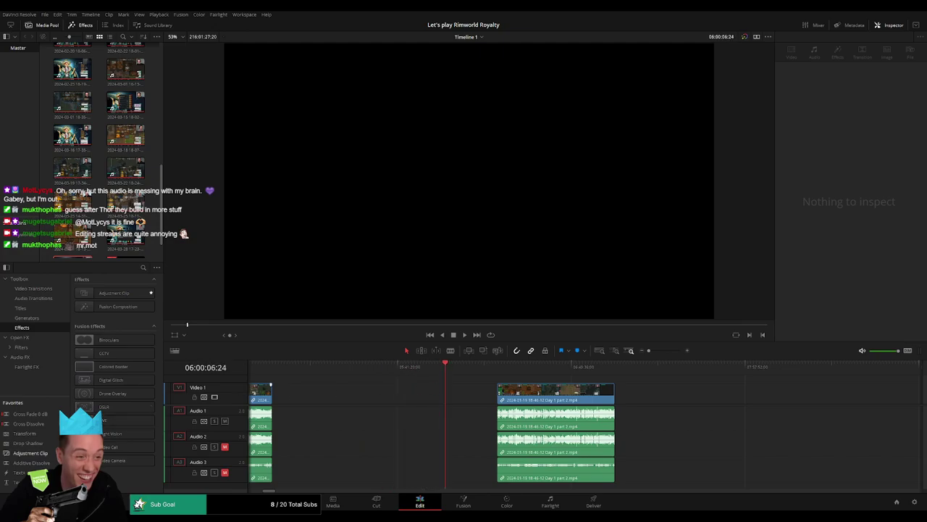
left_click_drag(649, 351, 657, 351)
left_click_drag(586, 371, 584, 373)
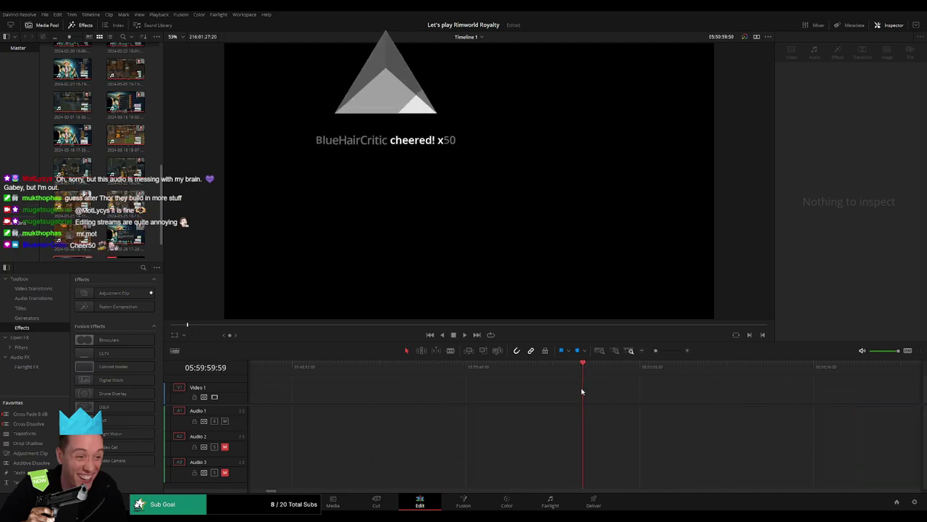
scroll(582, 391, "down", 3)
left_click_drag(667, 387, 457, 367)
left_click(633, 379)
key("space")
key("space")
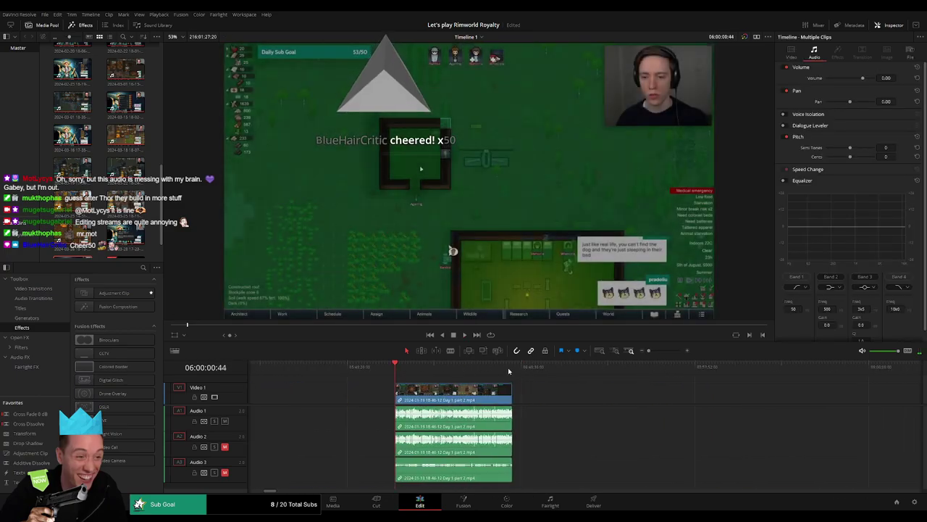
Step: Move the Day 2 recording on all tracks directly against the end of the segment that starts at 06:00:00:00
left_click(508, 369)
left_click(397, 372)
left_click_drag(790, 413, 482, 389)
scroll(565, 392, "right", 5)
left_click_drag(859, 398, 421, 397)
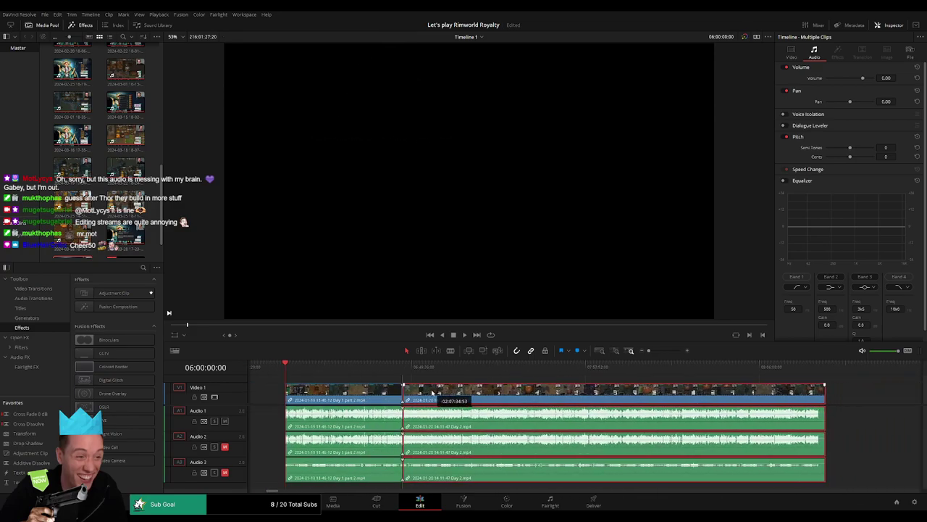
Step: Trim about half a second at the join of the Day 1 part 2 and Day 2 clips on all tracks, pulling Day 2 earlier
key("space")
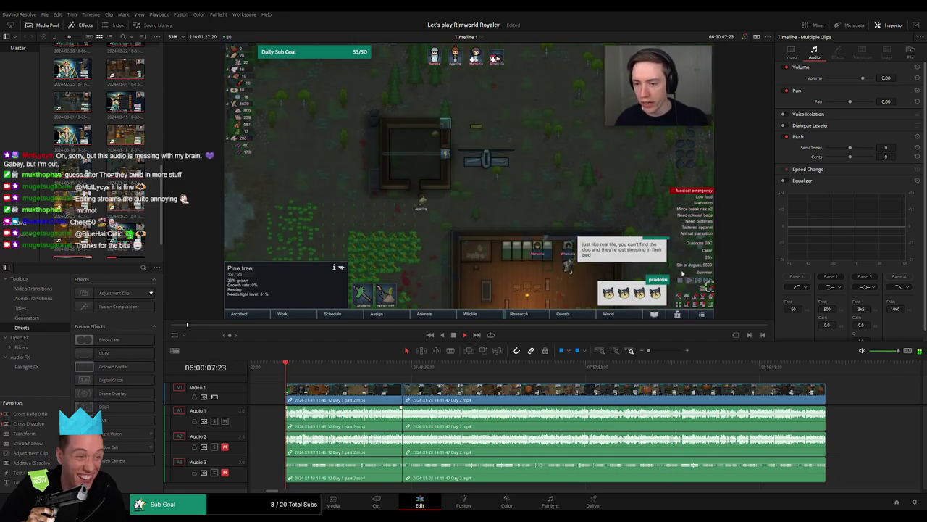
left_click_drag(298, 375, 392, 393)
left_click(665, 352)
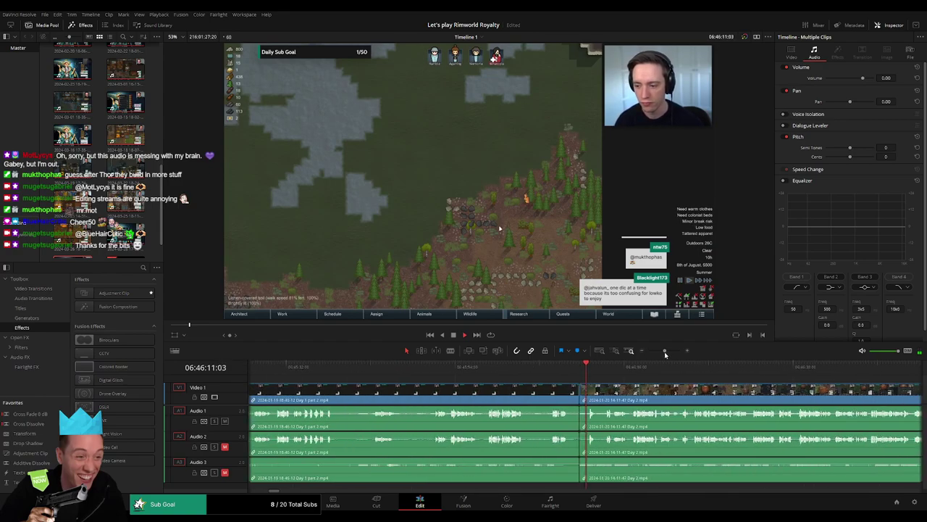
left_click(551, 368)
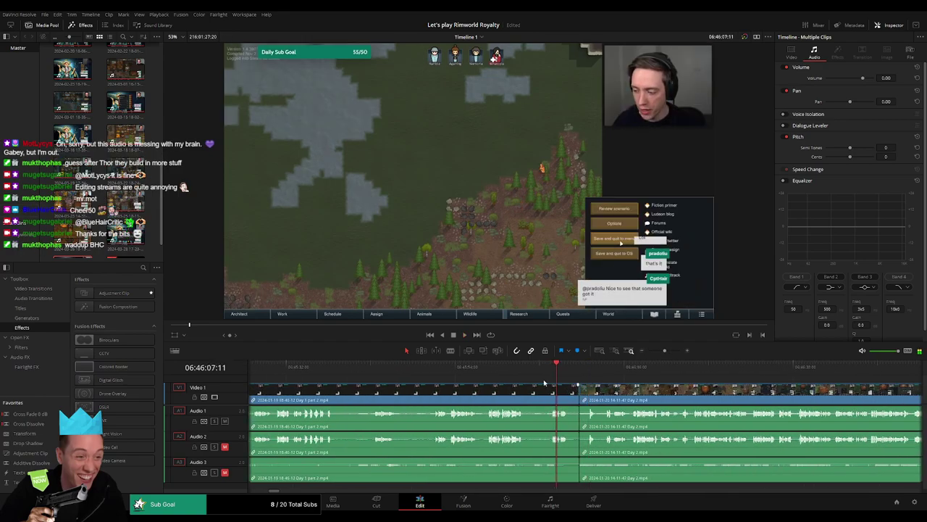
key("space")
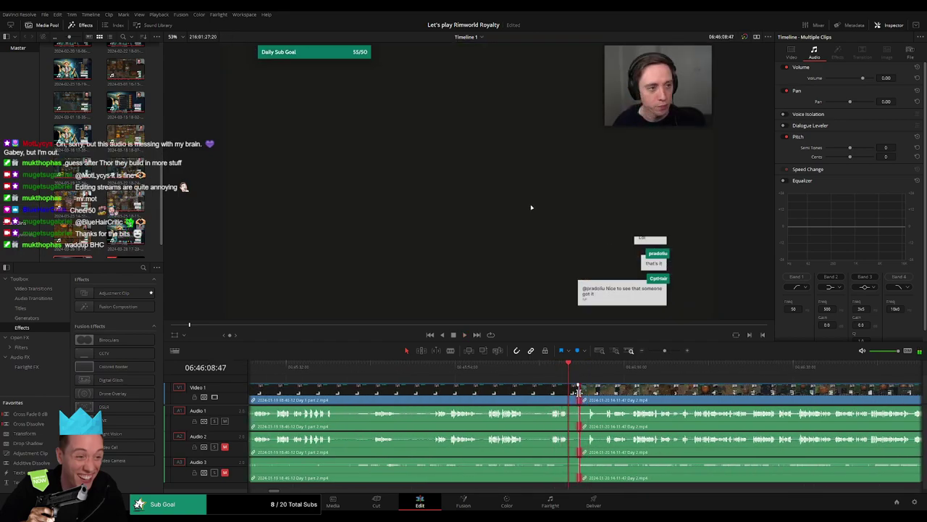
key("Delete")
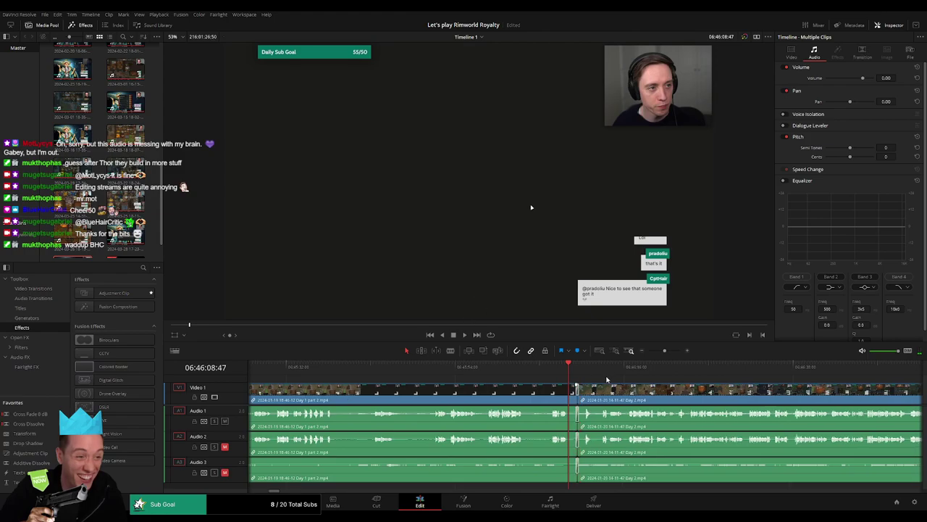
Step: Play across the join between the Day 1 part 2 and Day 2 clips to check the transition
left_click_drag(617, 379, 507, 377)
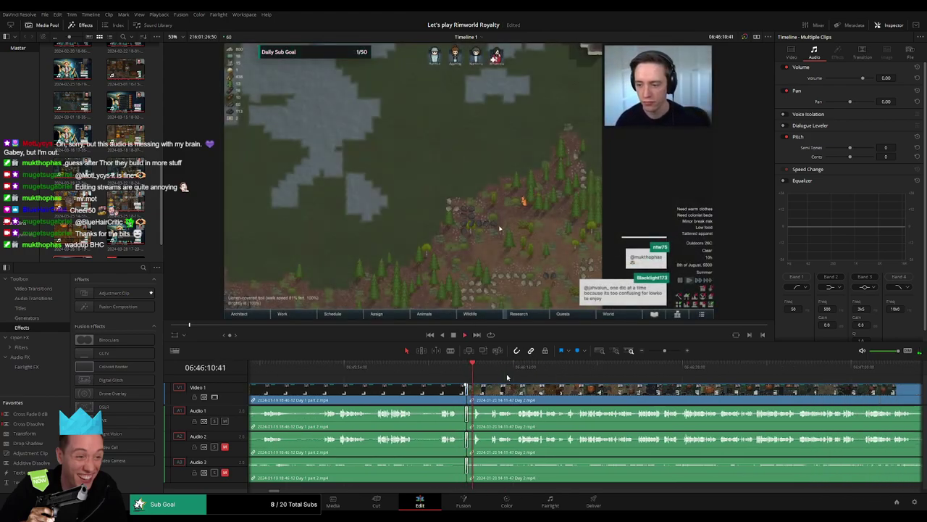
left_click_drag(665, 351, 648, 352)
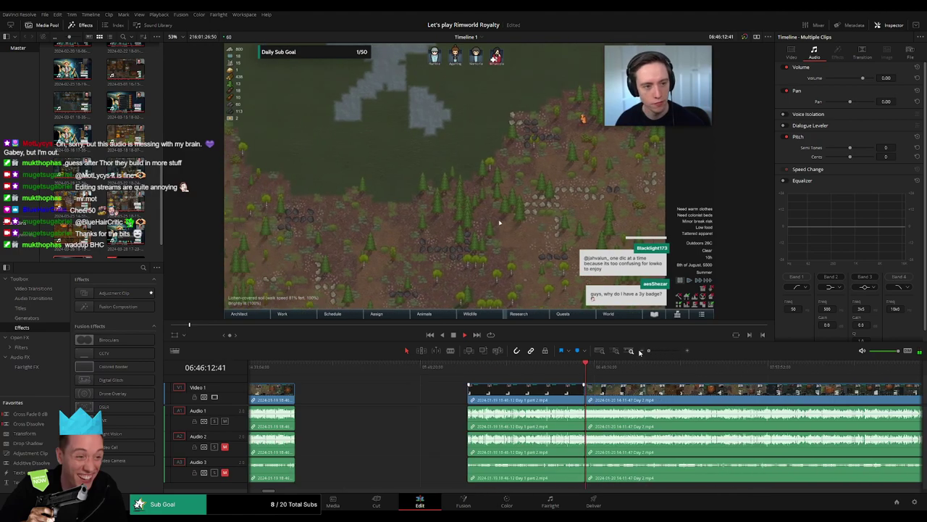
left_click_drag(600, 376, 494, 377)
scroll(494, 377, "right", 2)
scroll(459, 387, "right", 1)
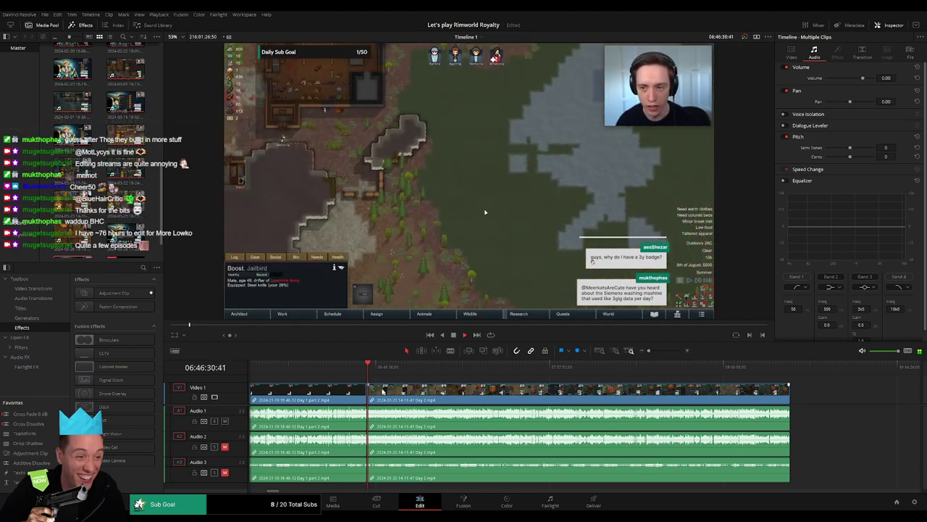
Step: Split the Day 2 clip on all tracks at 06:52:16:01 and fade the video out and in around the cut
scroll(374, 382, "right", 2)
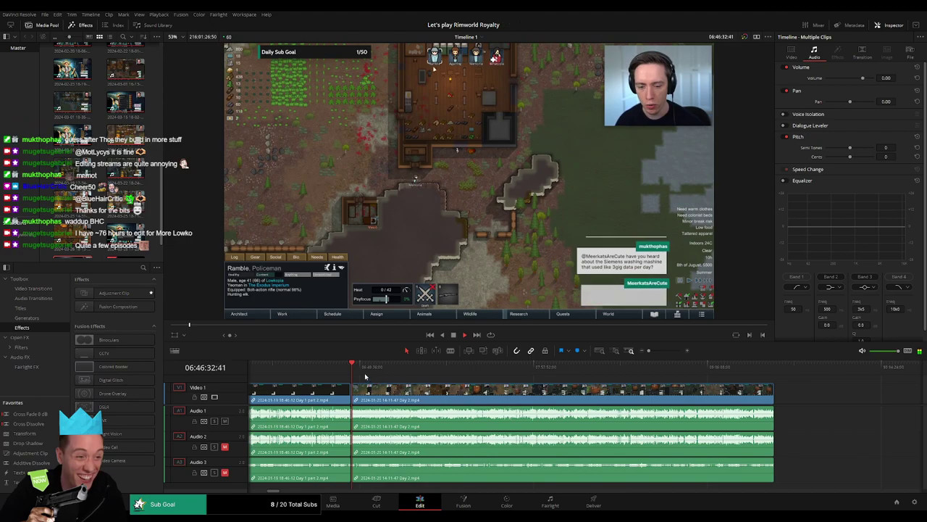
left_click_drag(362, 373, 368, 373)
left_click_drag(648, 351, 668, 352)
left_click(532, 370)
left_click(527, 369)
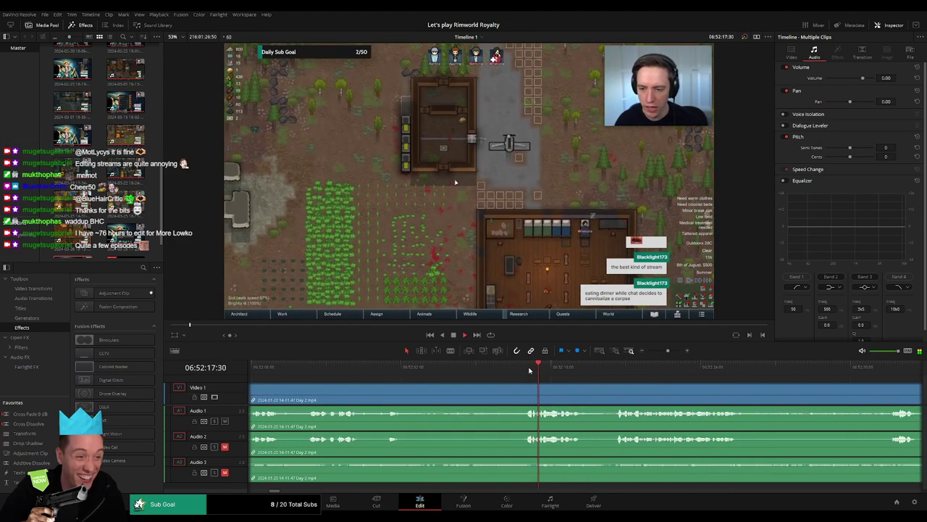
left_click(528, 370)
key("space")
left_click_drag(529, 370, 474, 386)
key("ctrl+b")
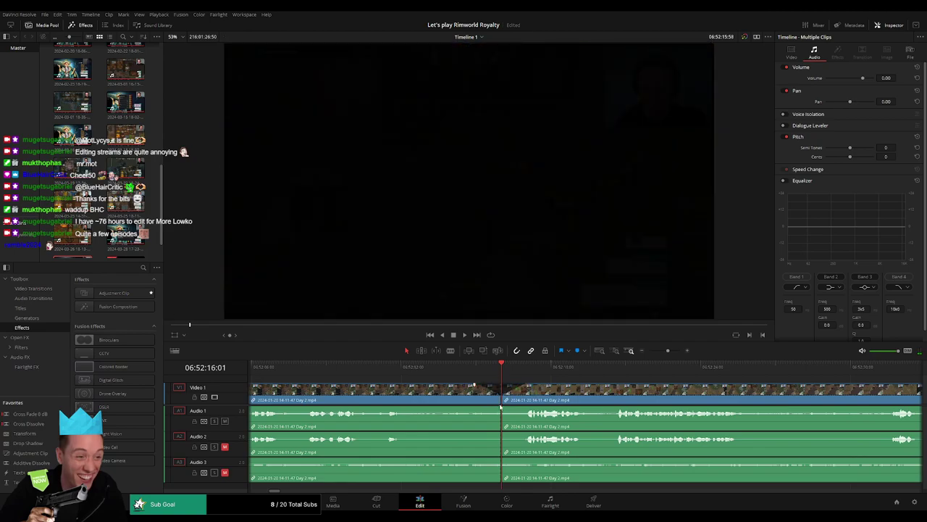
Step: Add fade-outs and fade-ins of about one second on all three audio tracks around the 06:52:16 cut, and play them back
key("space")
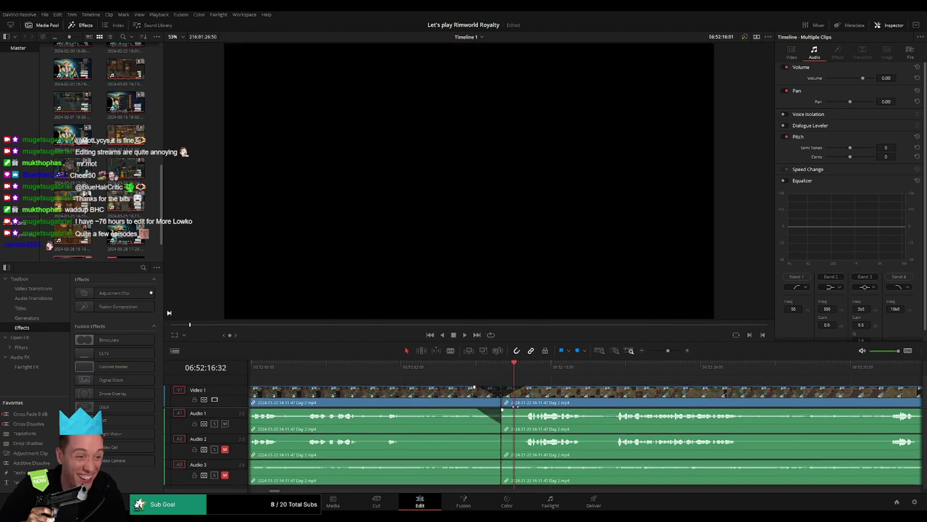
key("space")
left_click_drag(504, 409, 510, 411)
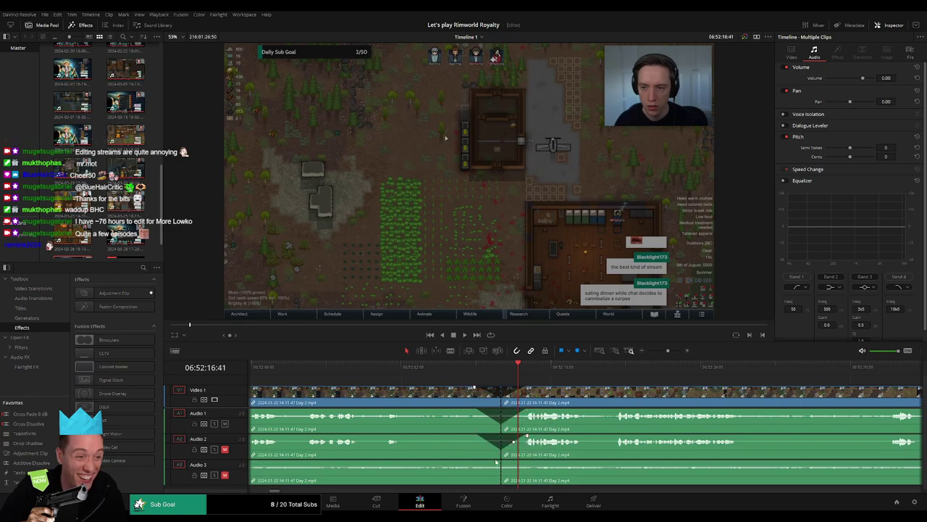
left_click_drag(475, 462, 522, 463)
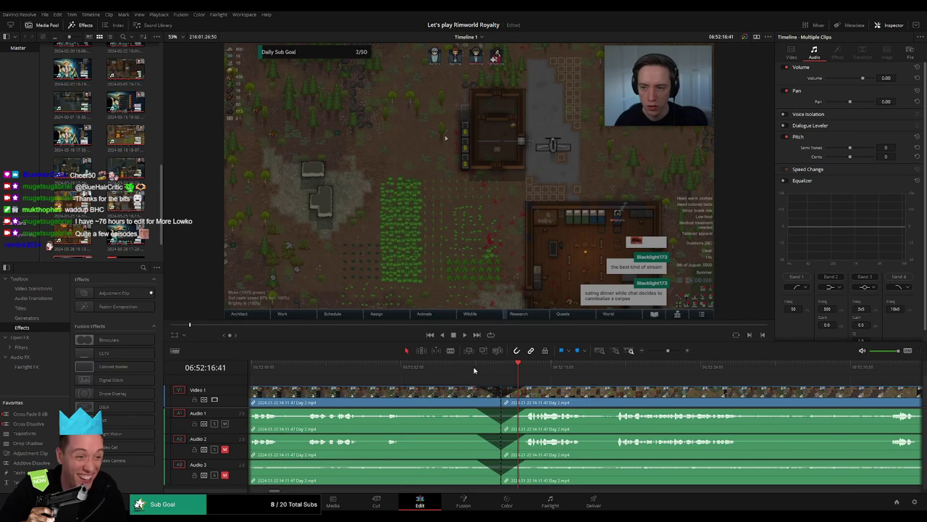
left_click(475, 370)
key("space")
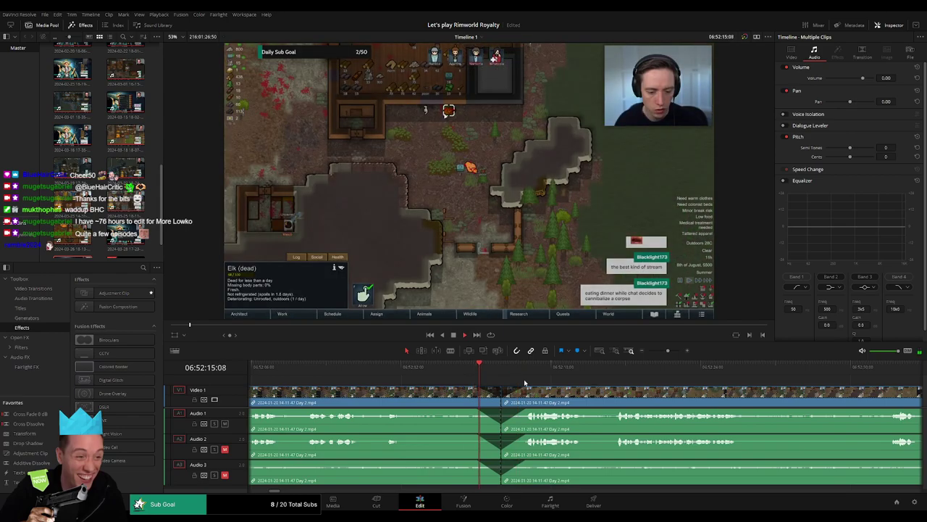
left_click_drag(569, 382, 492, 381)
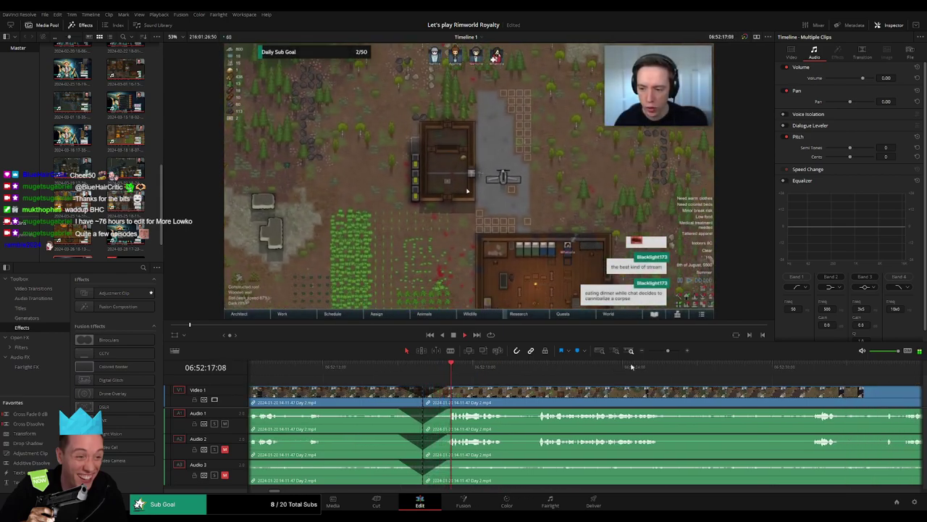
Step: Check the episode's start at 06:00:00:00 and its end at the 06:52:16 cut
left_click_drag(668, 350, 612, 355)
left_click_drag(629, 400, 513, 392)
key("space")
left_click(305, 371)
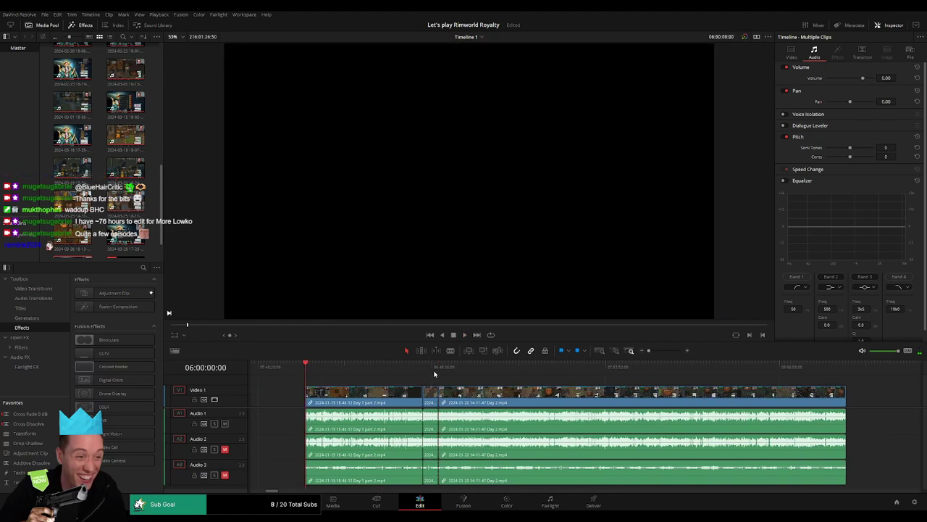
scroll(554, 394, "right", 6)
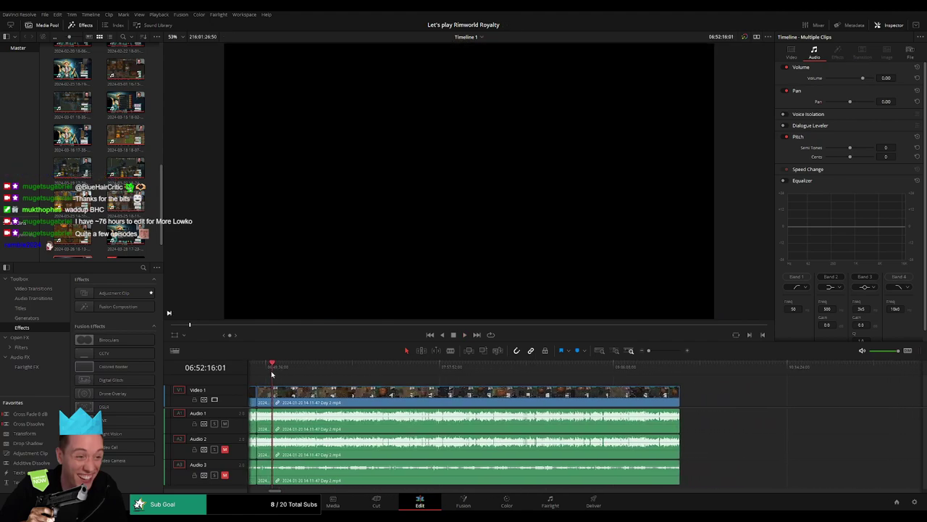
left_click_drag(658, 352, 668, 353)
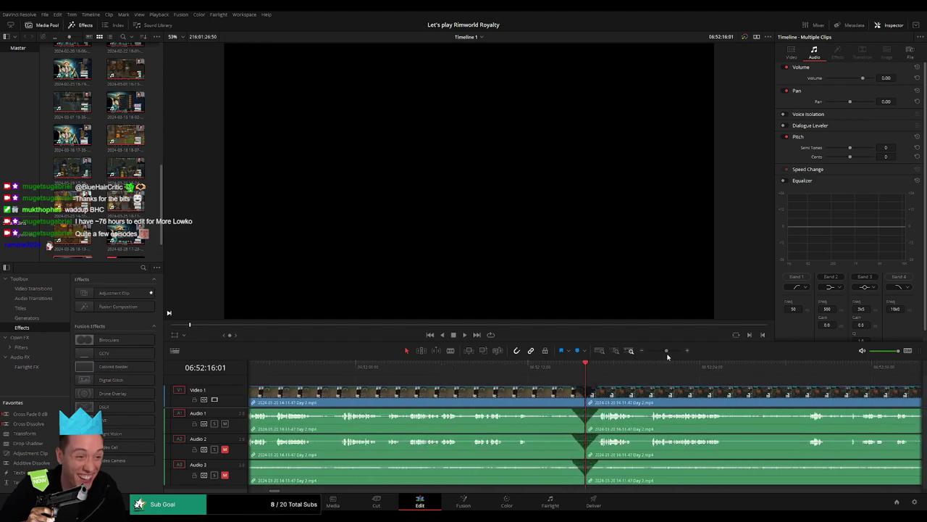
left_click(585, 397)
Step: Move the rest of the Day 2 clip after the 06:52:16 cut on all tracks so that it starts at 08:00:00:00
left_click_drag(667, 350, 630, 353)
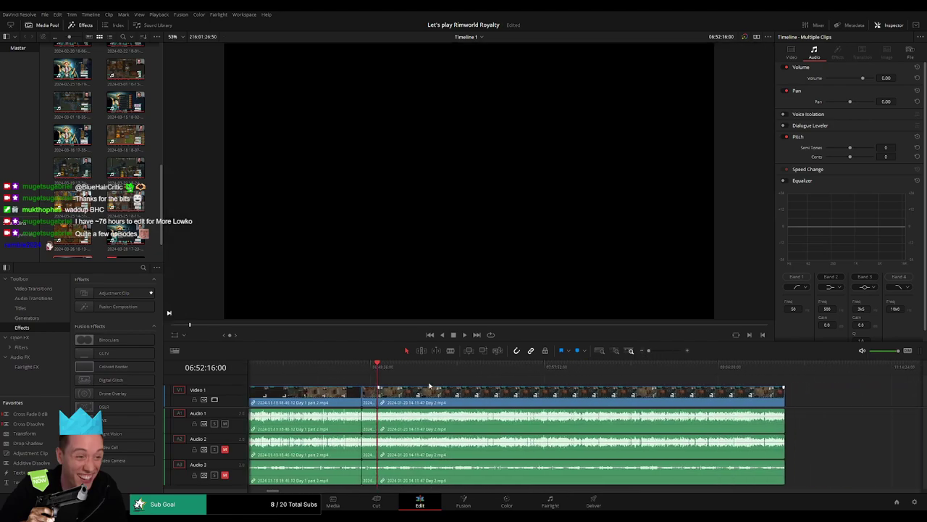
scroll(438, 386, "right", 4)
left_click_drag(445, 395, 621, 403)
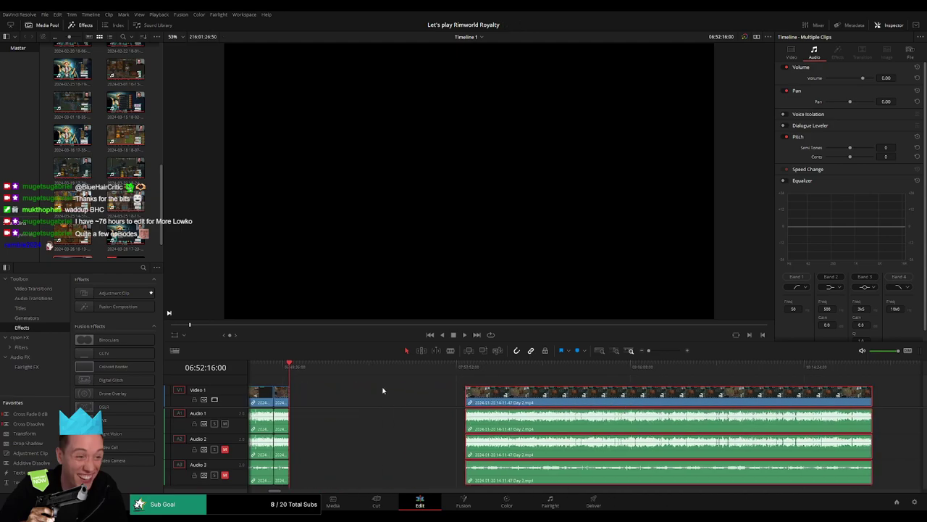
left_click(383, 390)
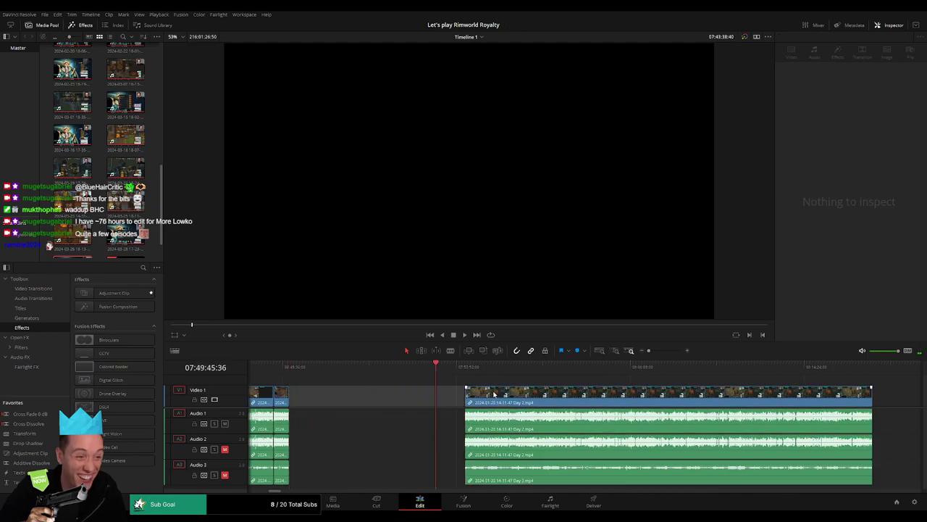
left_click_drag(494, 394, 512, 394)
left_click(457, 368)
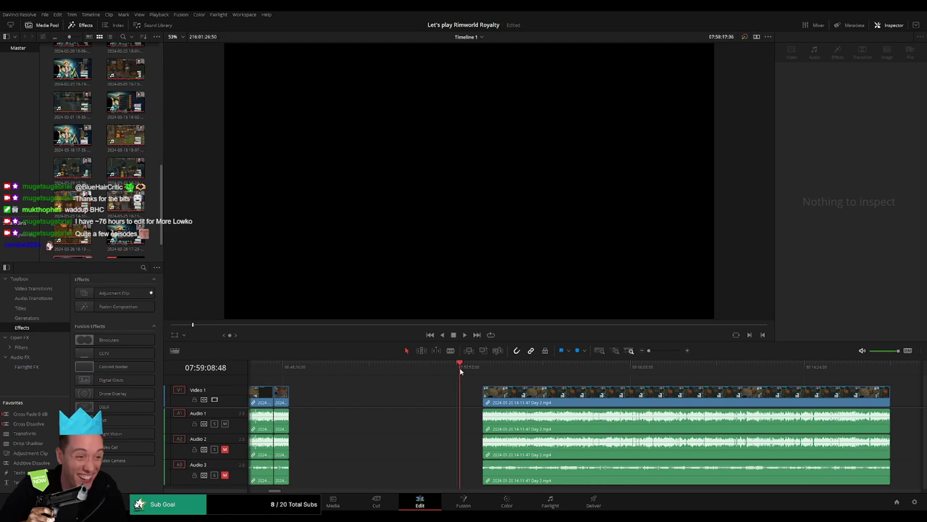
left_click_drag(507, 390, 489, 390)
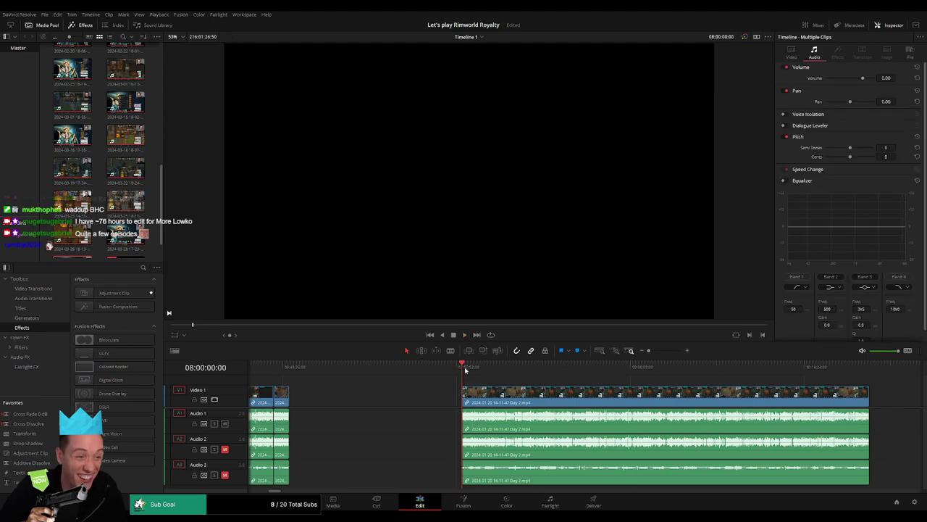
Step: Split the Day 2 clip on all tracks at a quiet moment, 08:52:10:00, and fade the video out and in around the cut
mouse_move(486, 381)
left_mouse_down()
mouse_move(383, 374)
mouse_move(484, 384)
left_mouse_up()
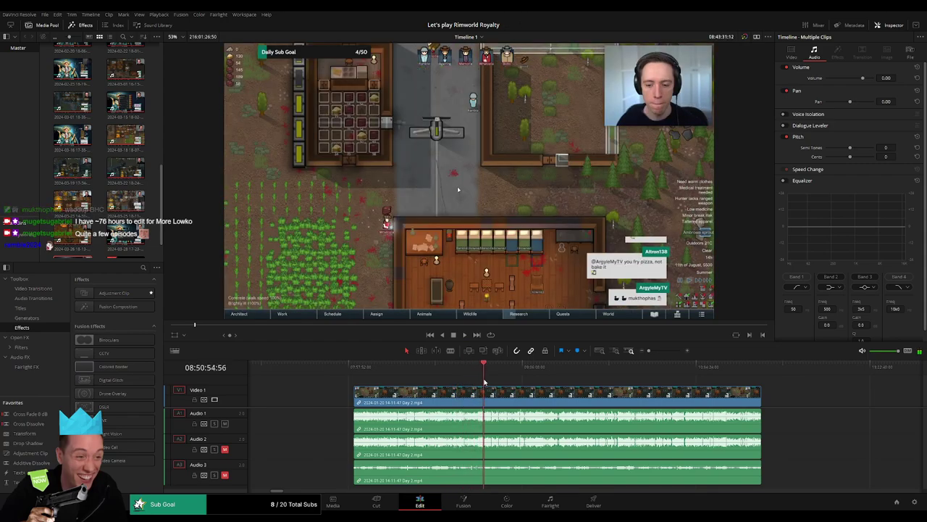
key("space")
left_click(668, 350)
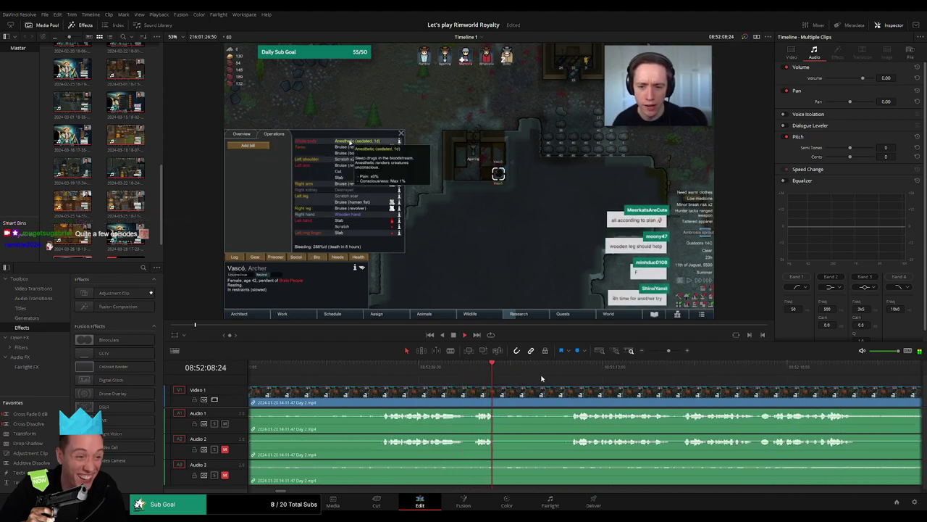
key("space")
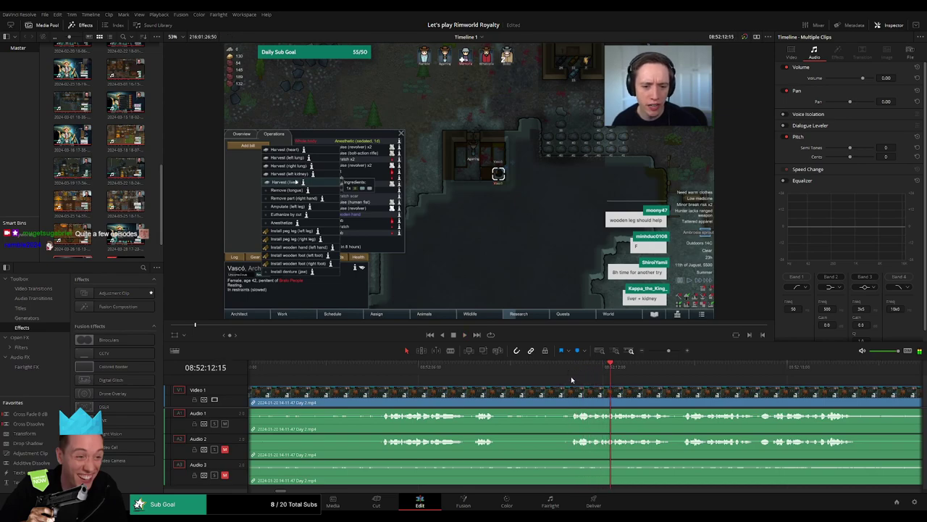
left_click(571, 374)
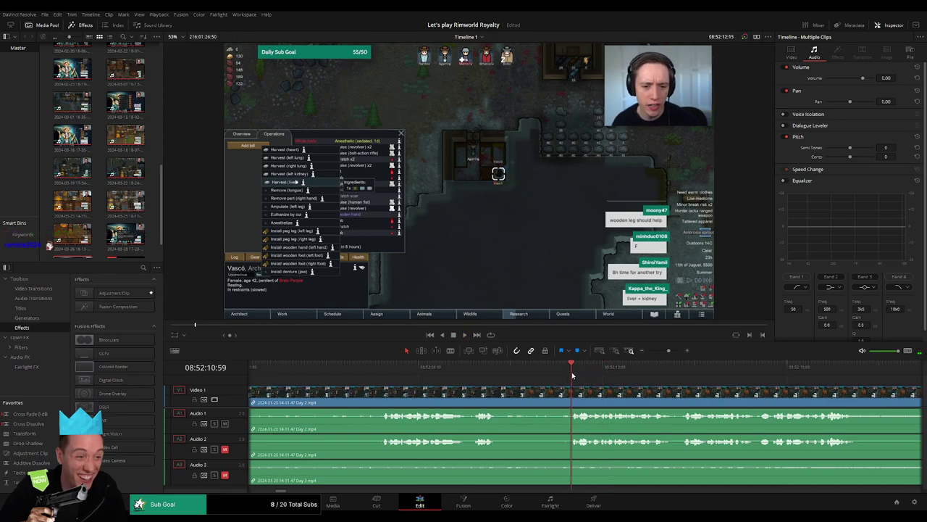
left_click_drag(572, 374, 541, 378)
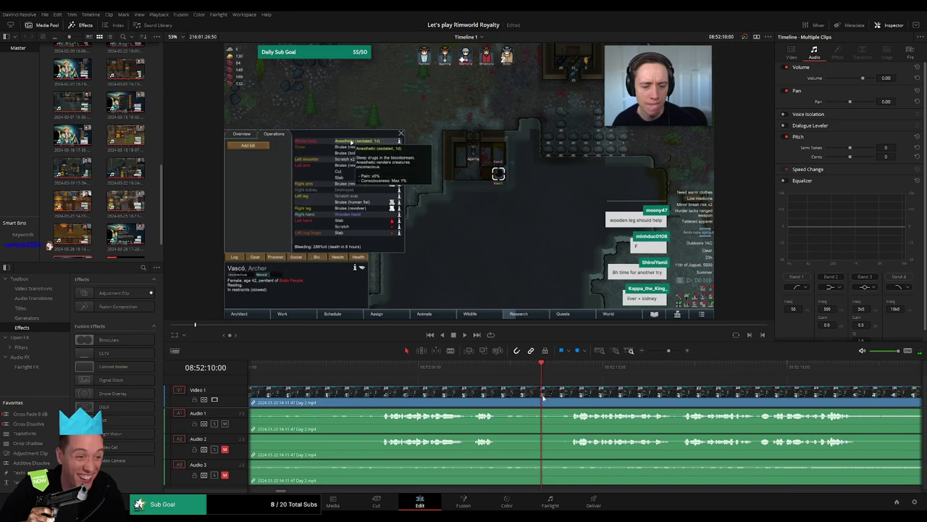
key("b")
left_click(543, 397)
left_click_drag(545, 391, 560, 389)
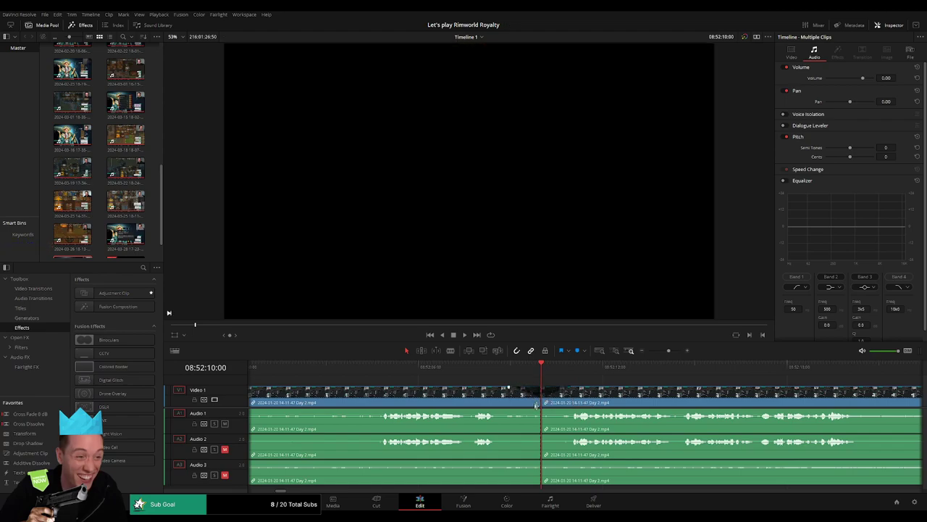
Step: Add fade-outs and fade-ins of about one second on all three audio tracks around the cut at 08:52:10:00
left_click_drag(540, 409, 513, 411)
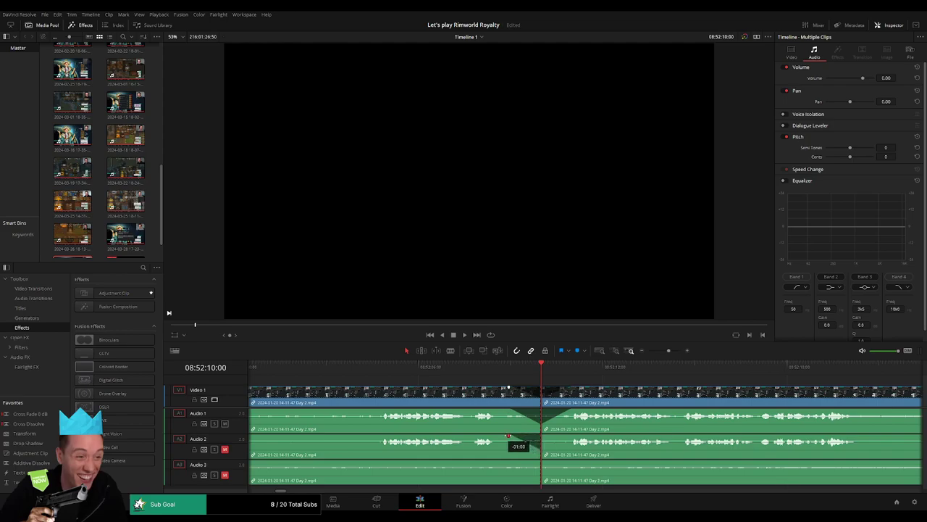
left_click_drag(542, 435, 559, 437)
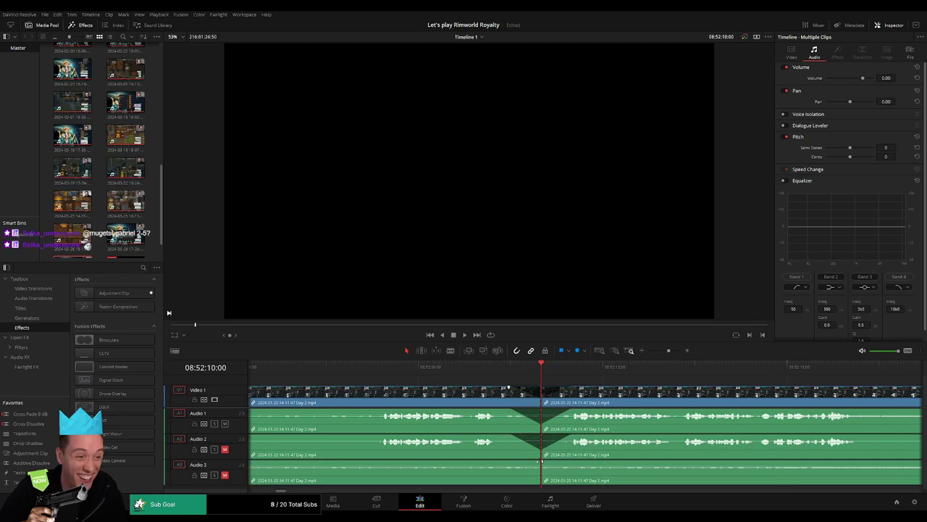
left_click_drag(540, 461, 518, 461)
left_click_drag(548, 462, 574, 461)
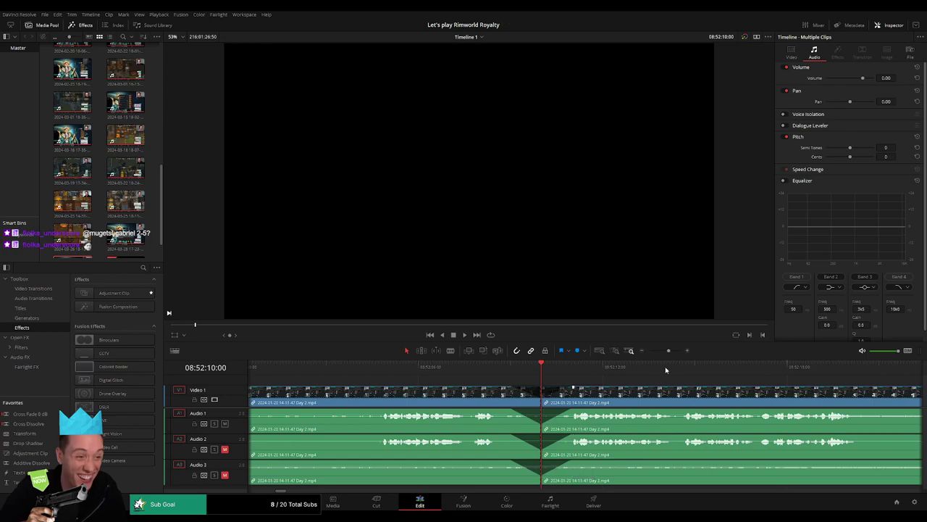
Step: Check the episode's start at 08:00:00:00 and its end at 08:52:10:00, and bring the remaining Day 2 segment into view
left_click_drag(669, 351, 616, 354)
scroll(565, 396, "right", 4)
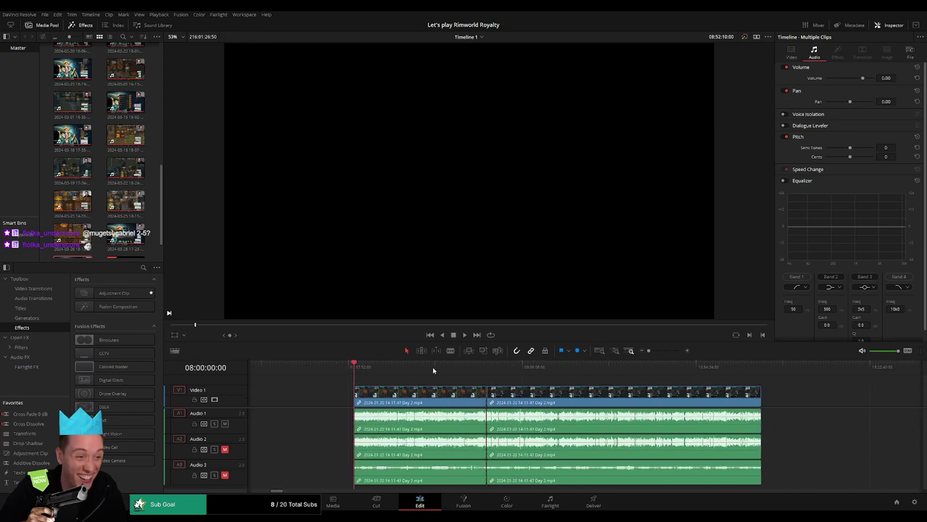
left_click(487, 371)
scroll(464, 380, "right", 8)
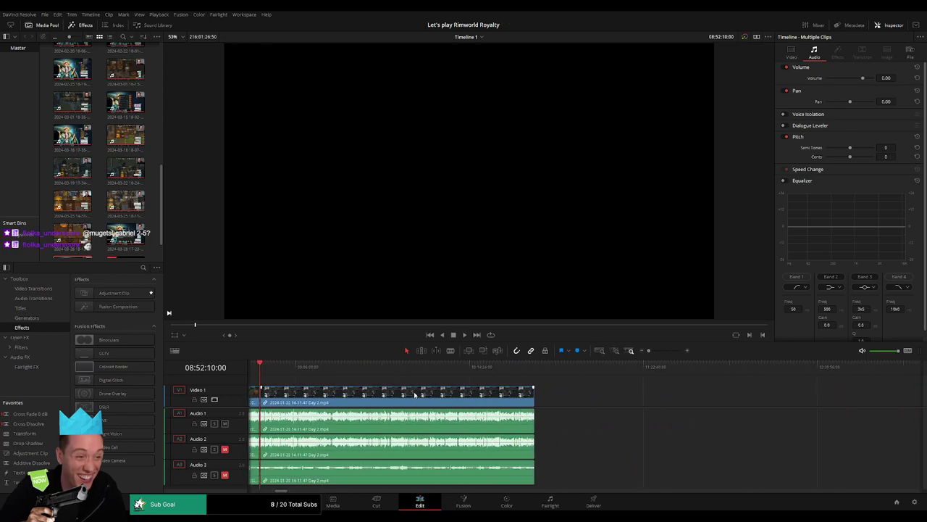
Step: Move the remaining Day 2 segment on all tracks so that it starts at 10:00:00:00
left_click_drag(411, 394, 638, 397)
left_click(279, 367)
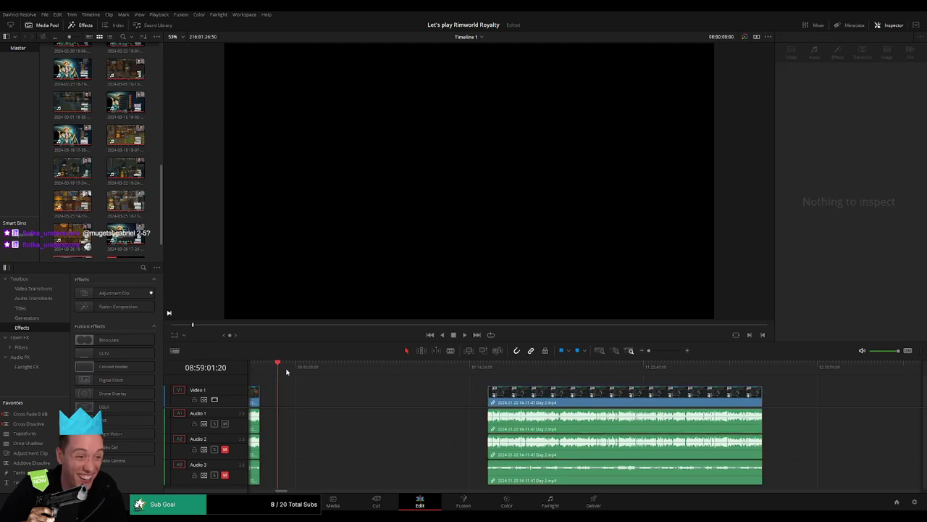
left_click_drag(398, 385, 420, 389)
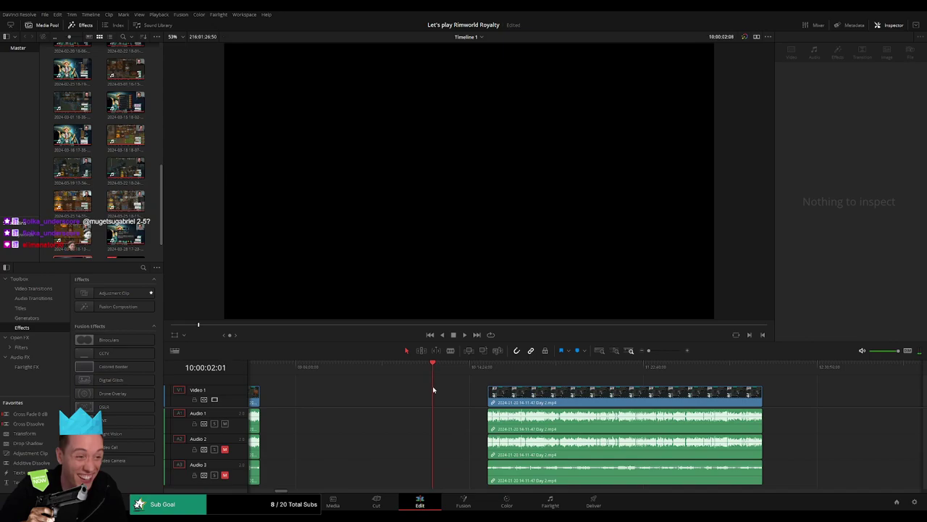
key("Left")
key("Left")
key("Left")
key("Left")
key("Left")
key("Left")
key("Left")
key("Left")
key("Left")
key("Left")
key("Left")
key("Left")
key("Left")
key("Left")
key("Left")
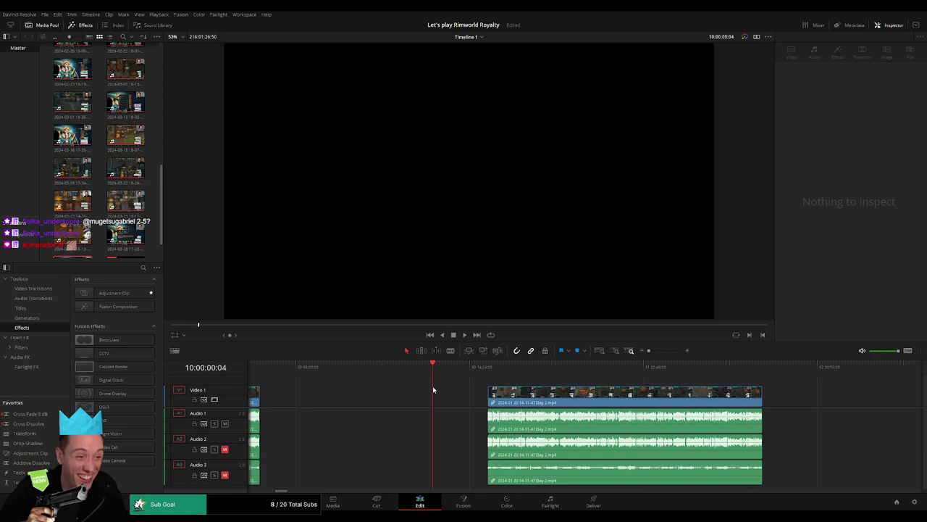
left_click_drag(514, 391, 460, 391)
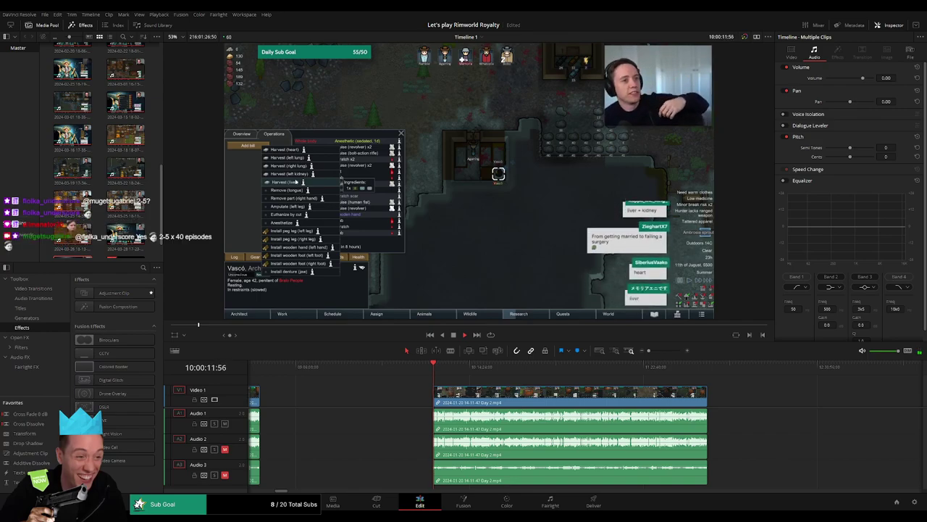
Step: Review the Day 2 segment's picture and audio waveforms from about 10:51 to 10:52 for a quiet moment to end the episode
left_click_drag(468, 387, 373, 385)
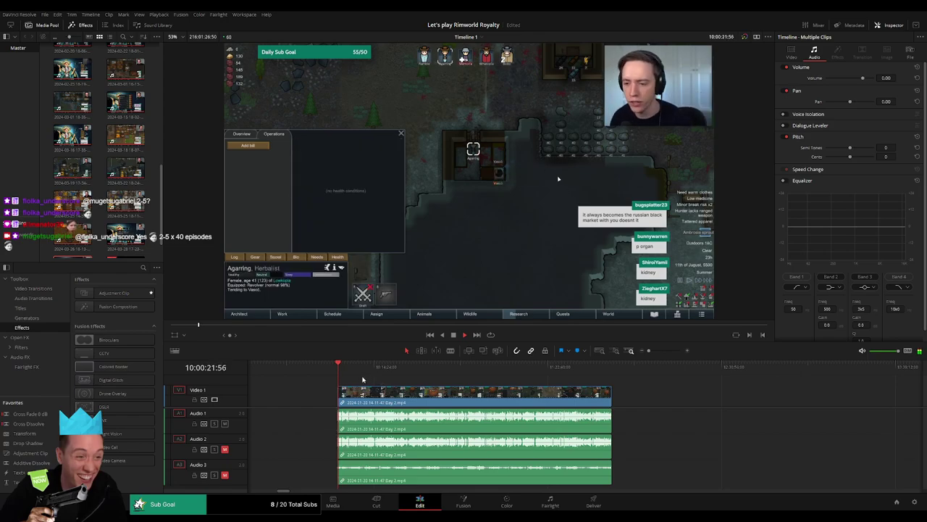
left_click_drag(360, 370, 466, 386)
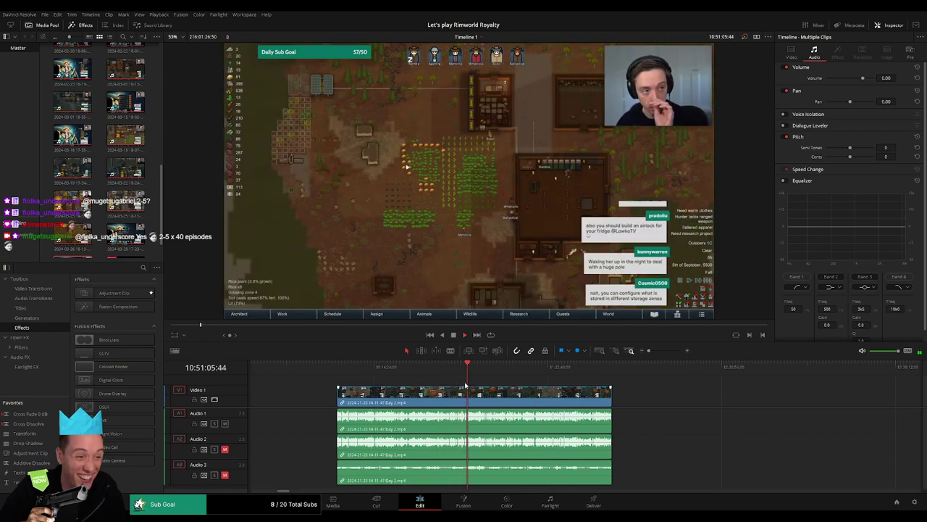
scroll(494, 392, "up", 4)
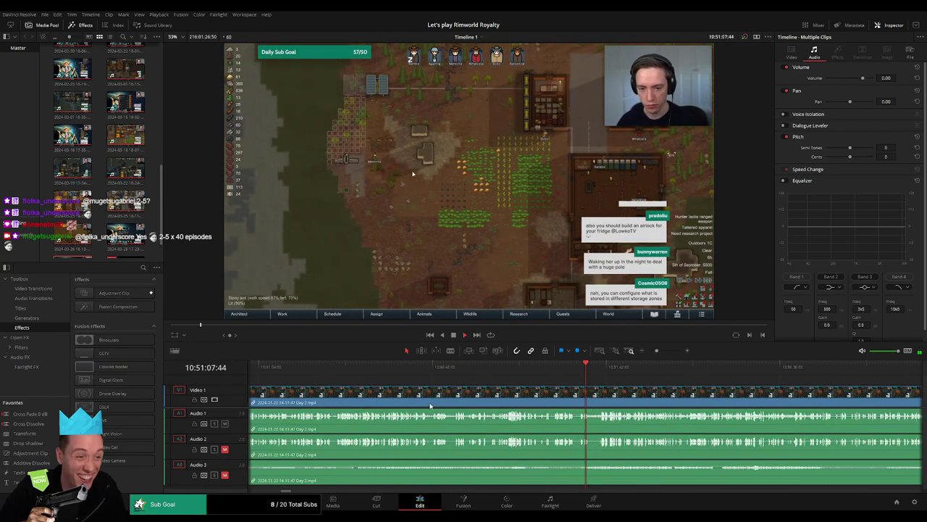
left_click_drag(658, 351, 661, 351)
left_click(635, 375)
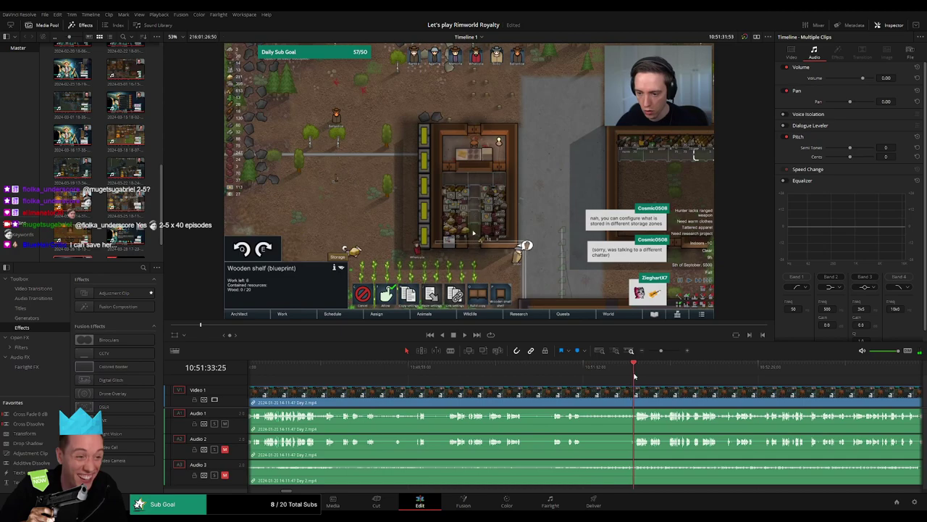
left_click(662, 351)
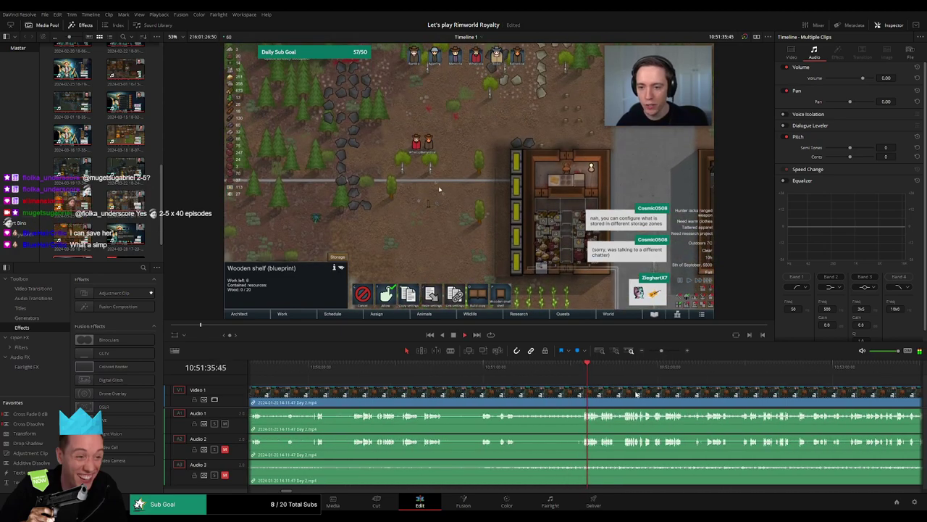
scroll(637, 394, "right", 3)
left_click_drag(661, 351, 666, 353)
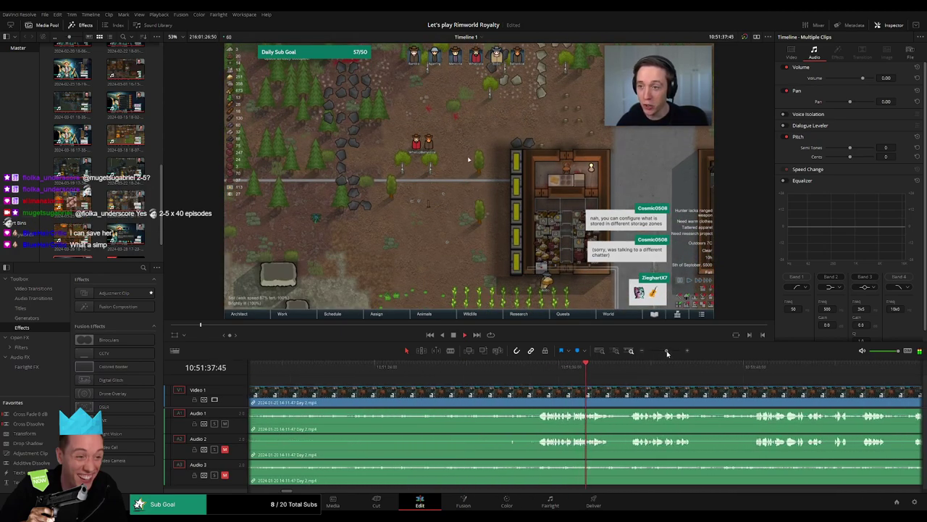
scroll(644, 388, "right", 5)
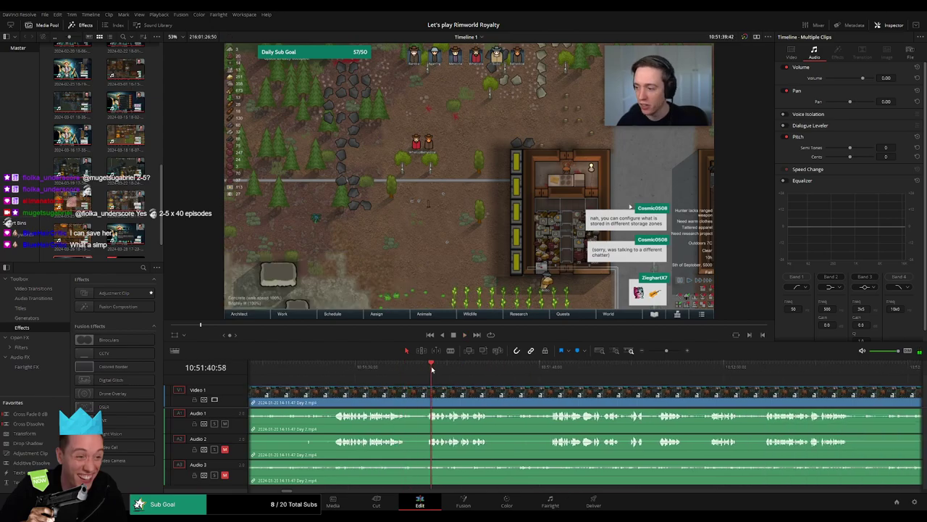
left_click(550, 367)
scroll(461, 381, "right", 3)
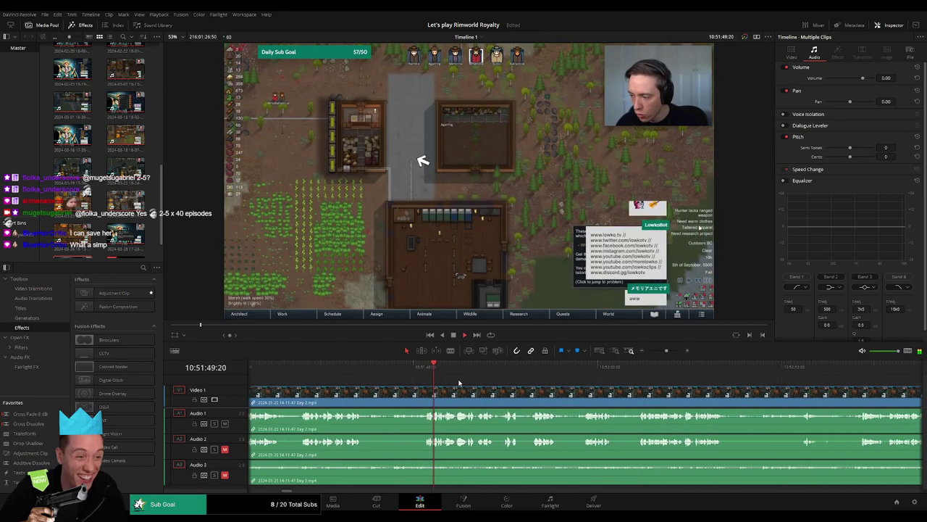
left_click(520, 370)
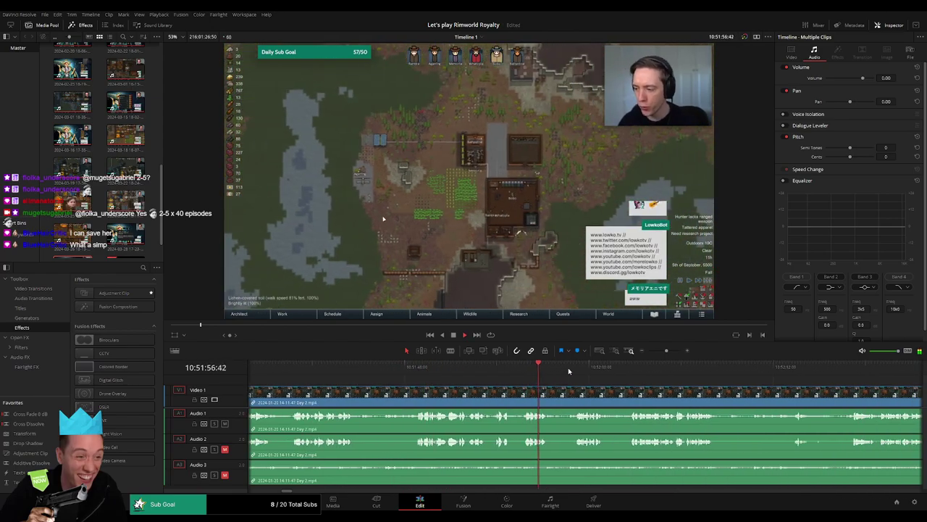
scroll(469, 375, "right", 4)
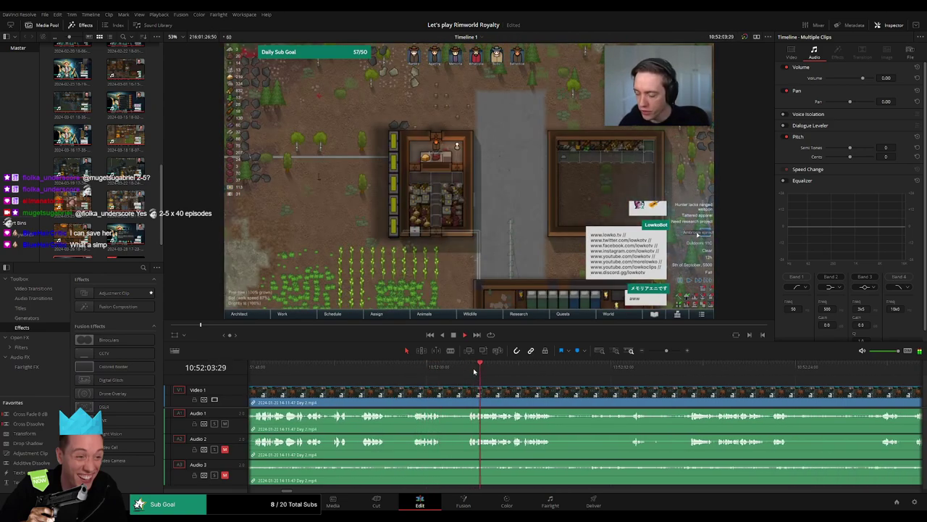
Step: Split the Day 2 clip on all tracks at a quiet moment, 10:52:16:30, and fade the video out and in around the cut
left_click(531, 366)
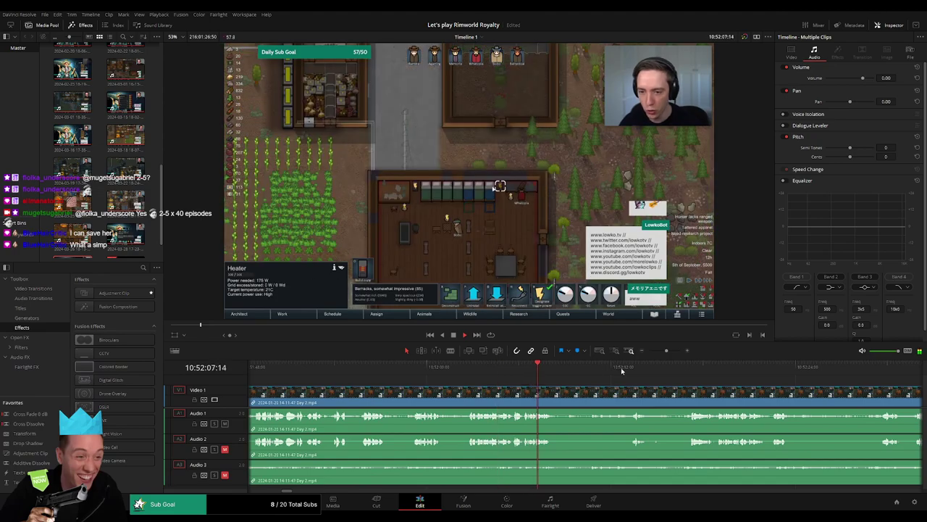
left_click(629, 367)
left_click(676, 368)
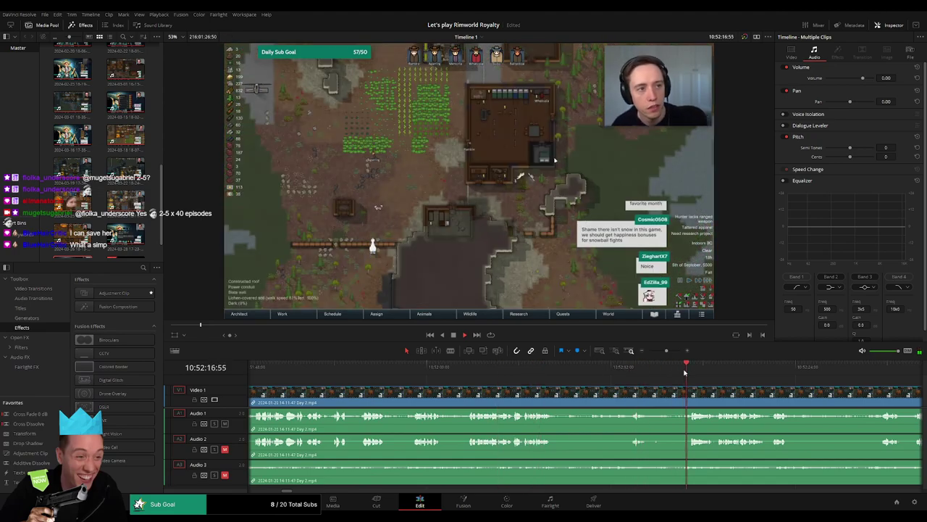
left_click_drag(667, 351, 669, 351)
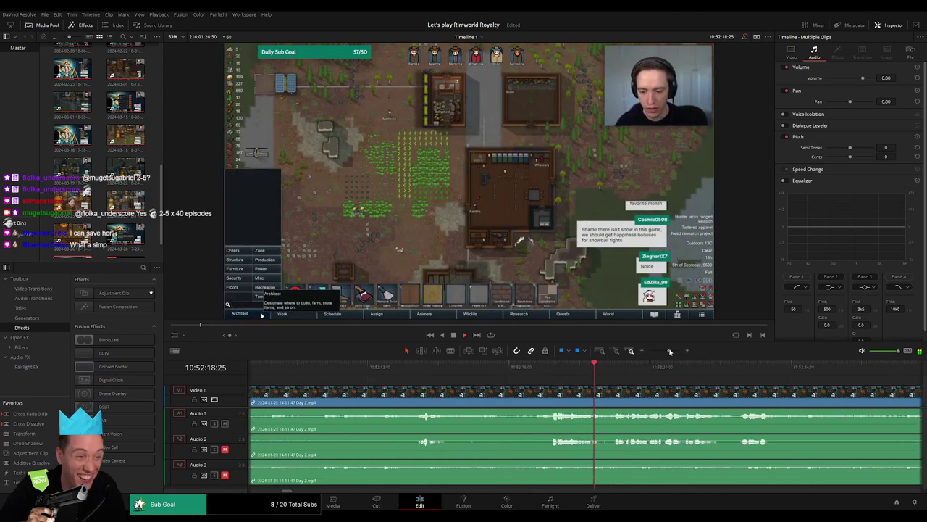
left_click(555, 371)
left_click_drag(554, 371, 503, 392)
key("ctrl+b")
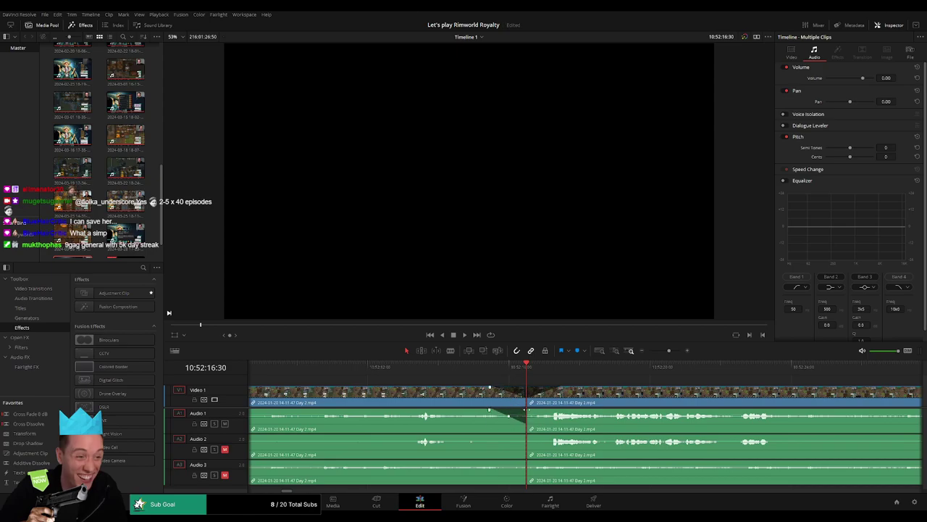
Step: Add fade-outs and fade-ins of about one second on all three audio tracks around the 10:52:16:30 cut, and play the new opening
left_click_drag(529, 410, 552, 410)
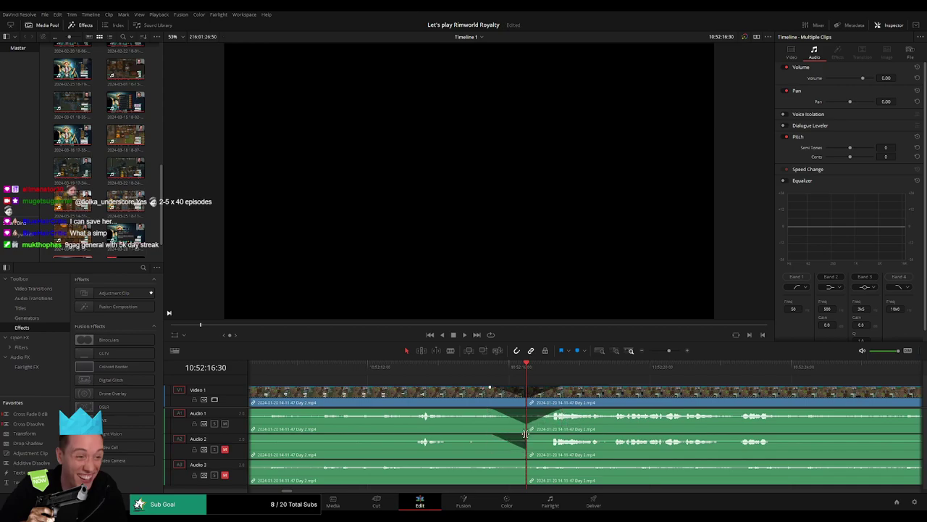
left_click_drag(528, 434, 556, 436)
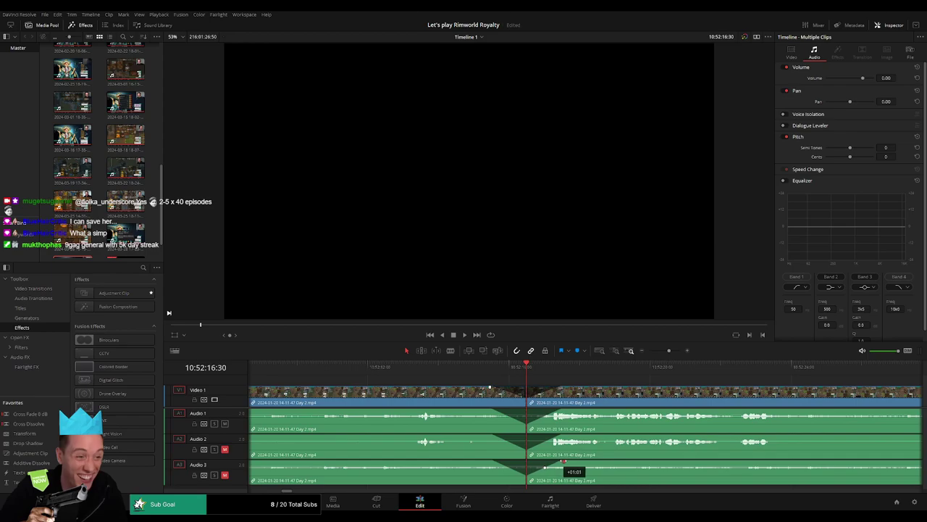
key("space")
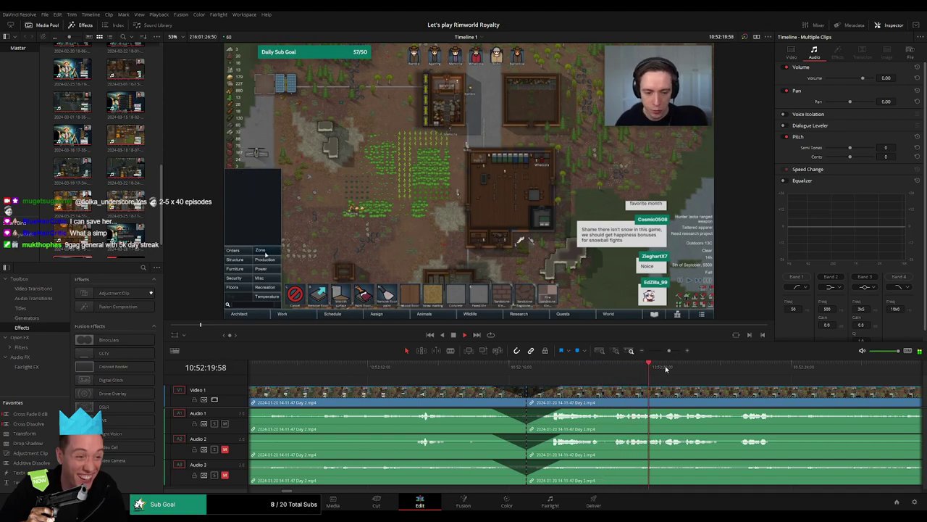
key("space")
Step: Move the rest of the Day 2 clip after the 10:52:16:30 cut on all tracks so that it starts at 12:00:00:00
left_click_drag(669, 351, 648, 352)
left_click_drag(639, 397, 620, 398)
left_click(329, 369)
left_click(456, 373)
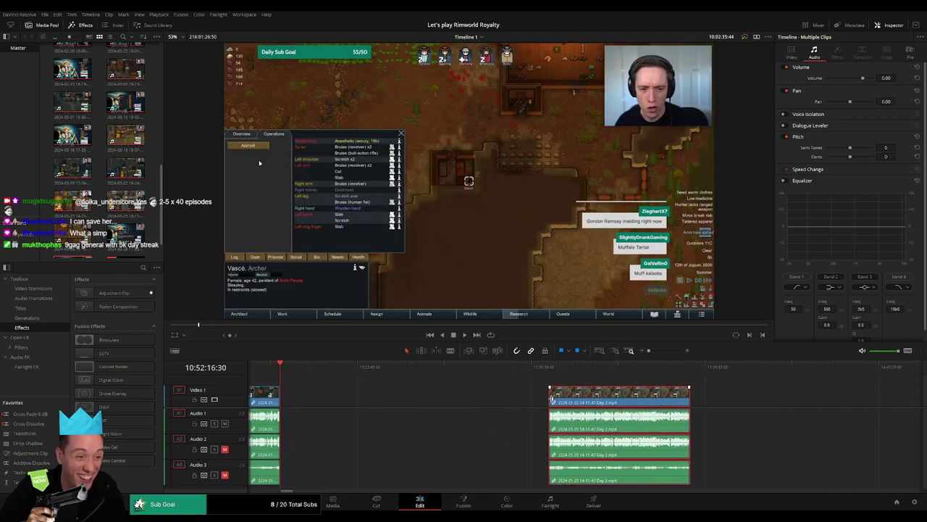
left_click(418, 387)
left_click(386, 367)
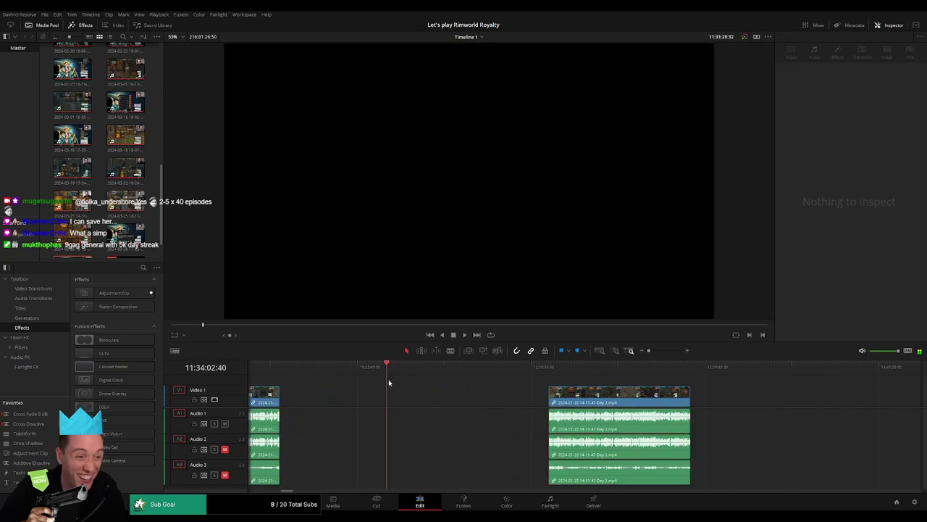
left_click_drag(447, 388, 452, 389)
left_click(666, 350)
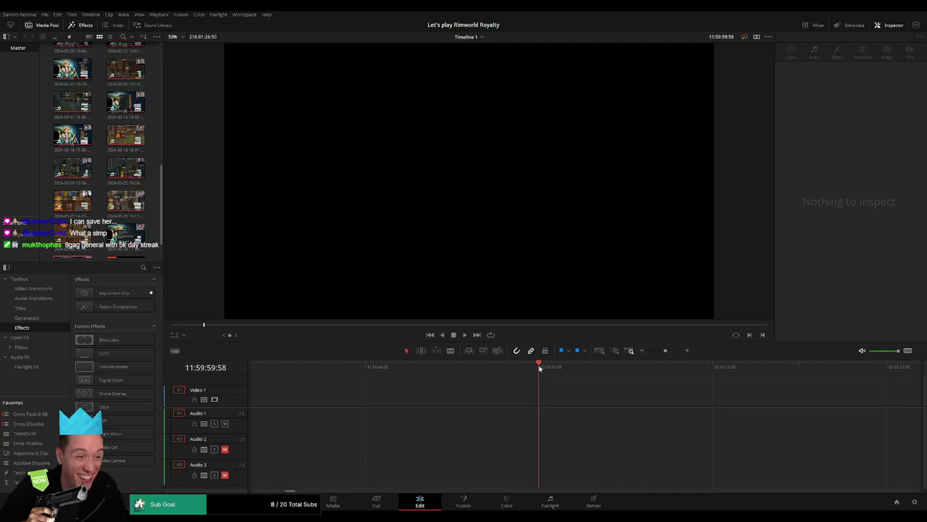
left_click(627, 351)
left_click_drag(742, 397, 646, 397)
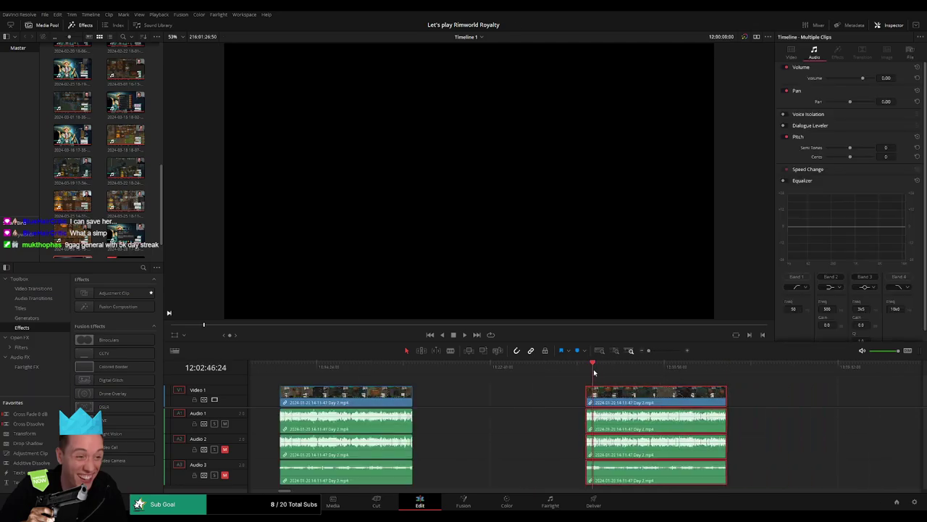
Step: Review the segment starting at 12:00:00:00 around the 12:52 mark for a suitable pause to end the episode
left_click_drag(594, 371, 478, 372)
left_click(774, 396)
left_click(663, 351)
left_click_drag(480, 372, 834, 374)
left_click(660, 351)
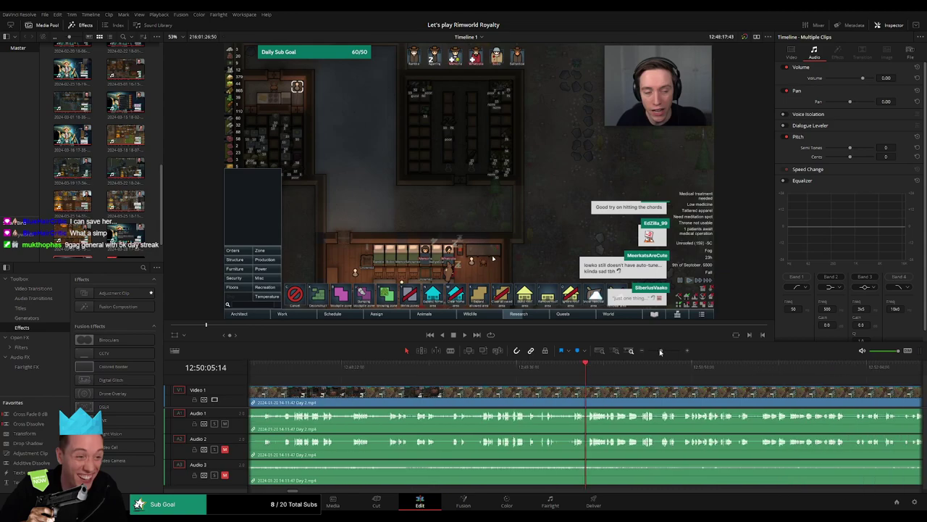
left_click_drag(660, 352, 647, 384)
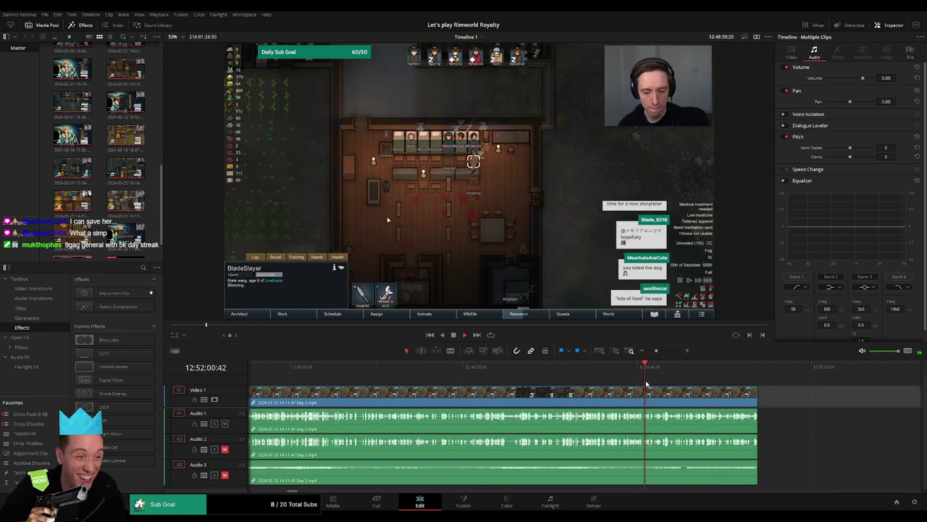
left_click(667, 352)
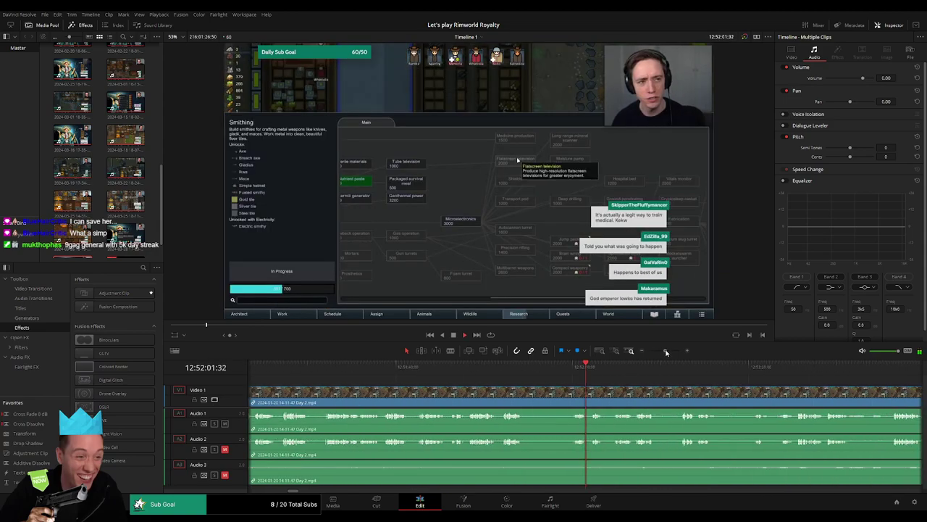
left_click(565, 373)
left_click(450, 370)
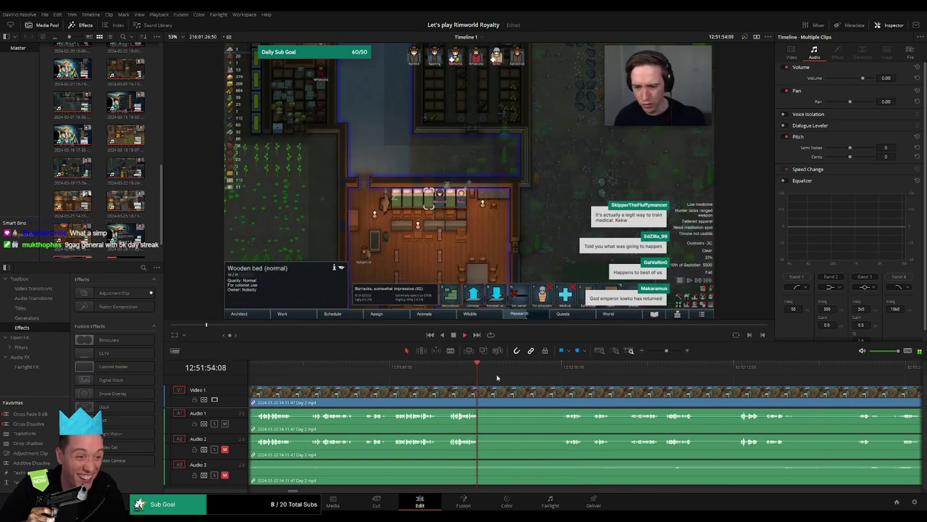
left_click(570, 371)
key("space")
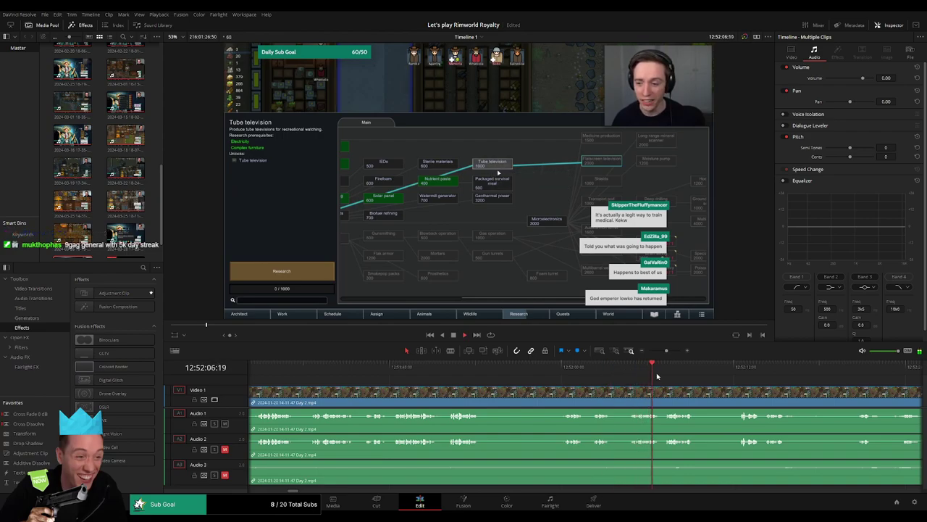
Step: Compare the pauses around the 12:52 mark and split the Day 2 clip on all tracks at 12:52:00:00
left_click_drag(697, 387, 532, 383)
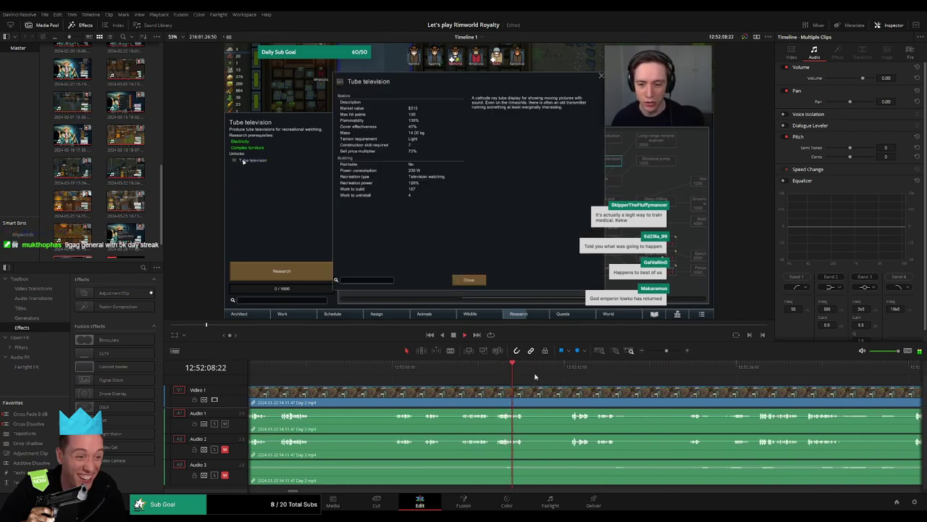
left_click(569, 371)
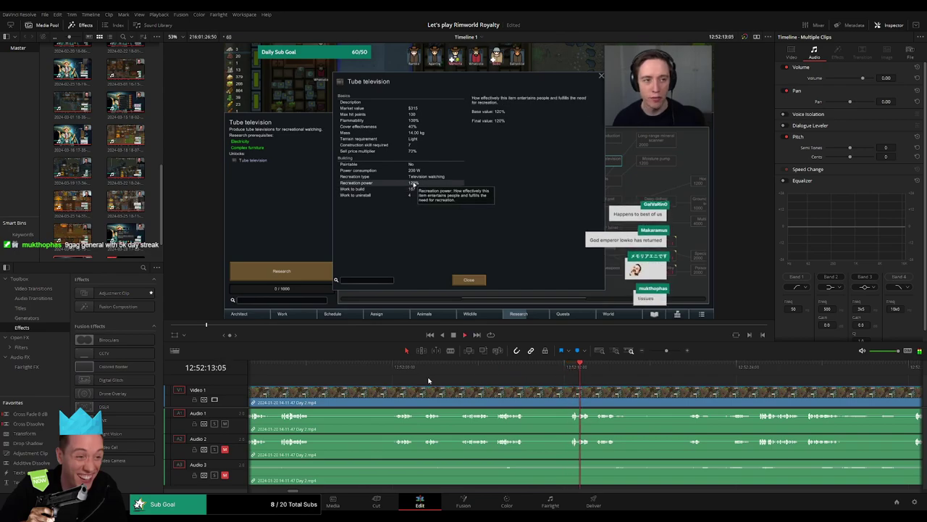
left_click(397, 370)
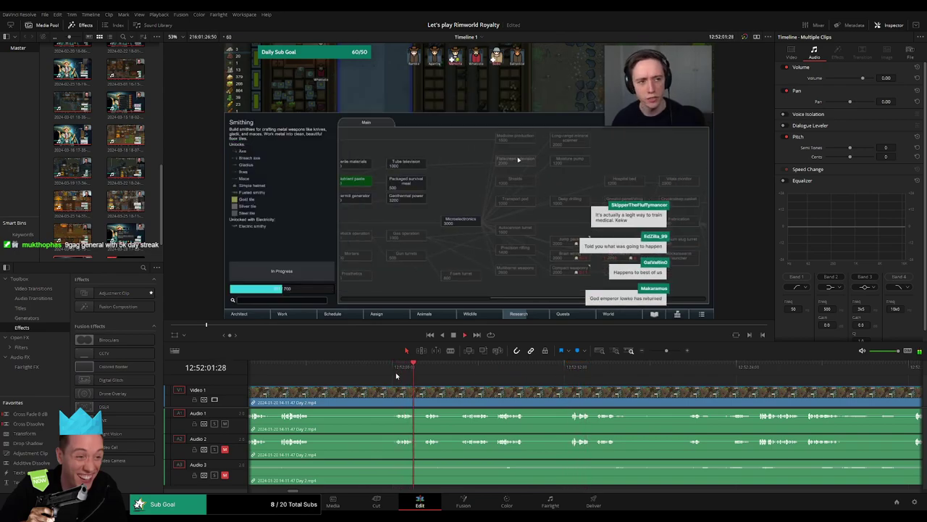
left_click(395, 375)
left_click(615, 354)
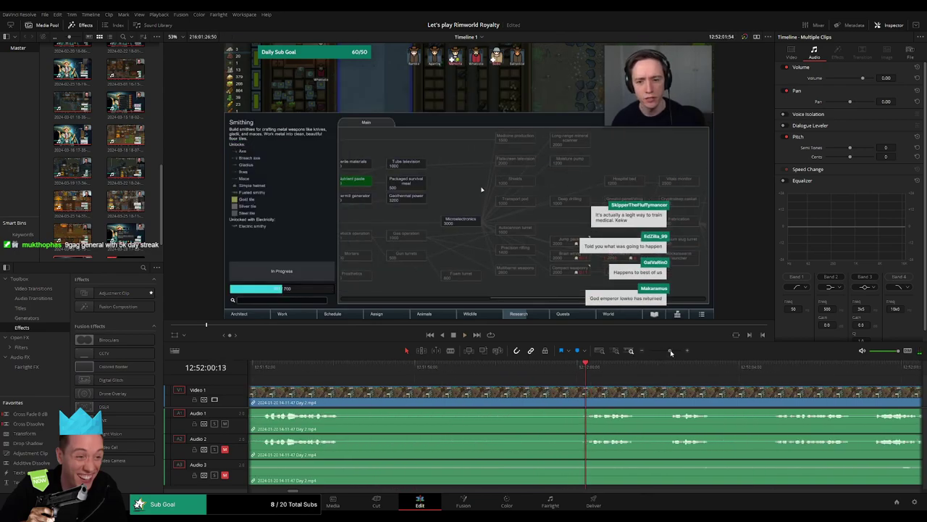
left_click_drag(590, 374, 676, 391)
key("ctrl+b")
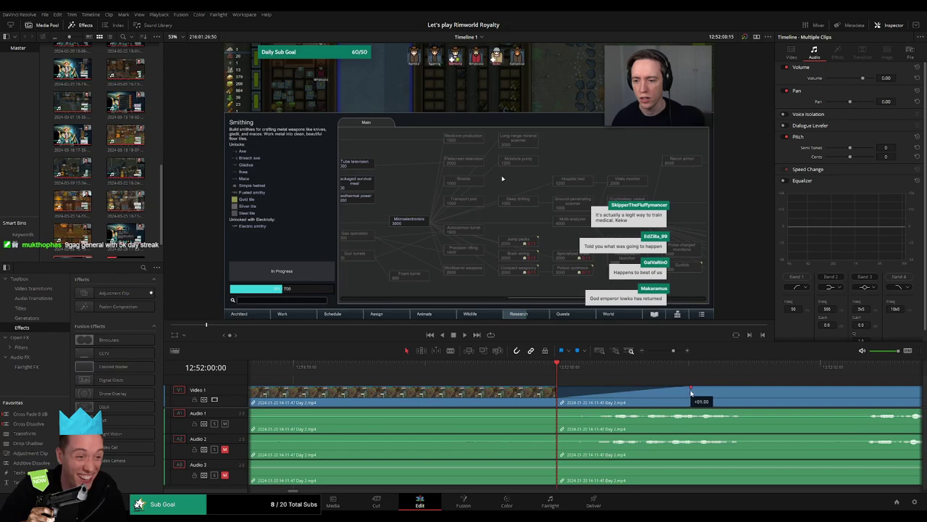
Step: Add one-second fade-outs on the video and all three audio tracks before the 12:52:00:00 cut
left_click_drag(554, 390, 444, 389)
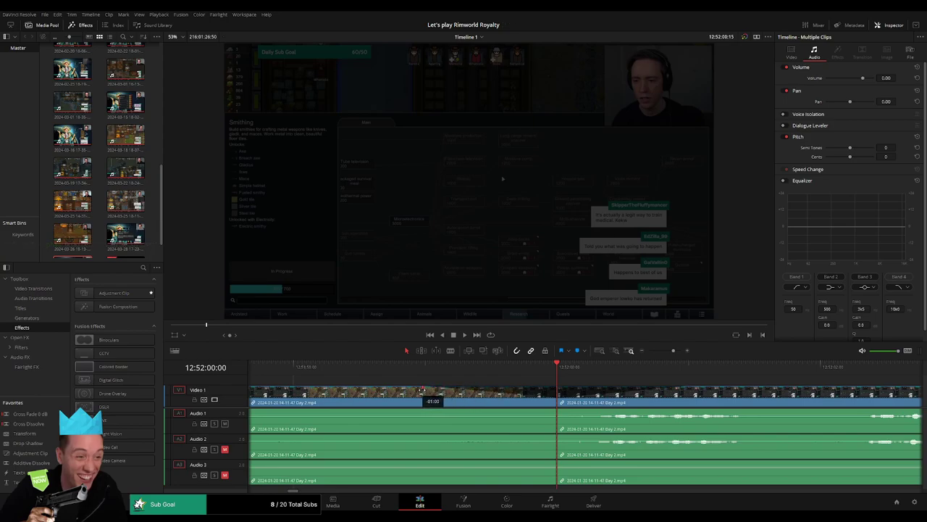
left_click_drag(555, 410, 423, 407)
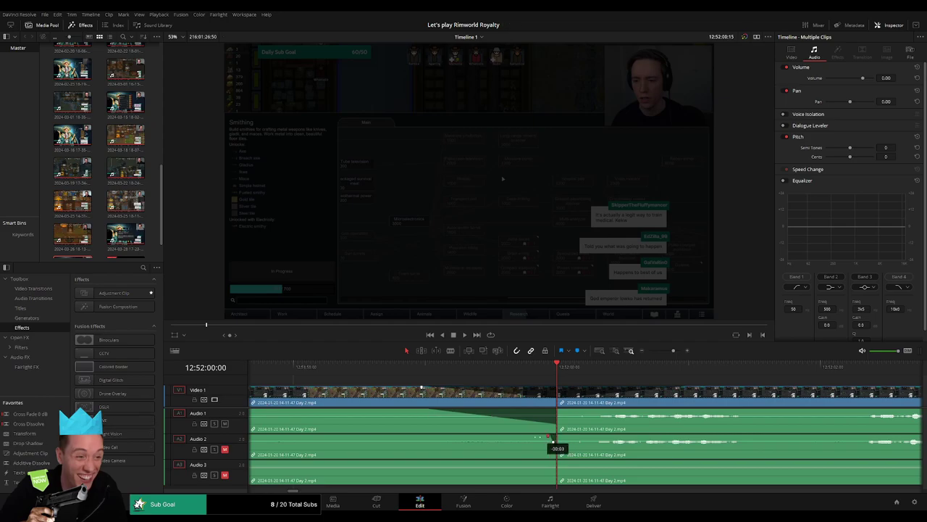
left_click_drag(553, 441, 429, 436)
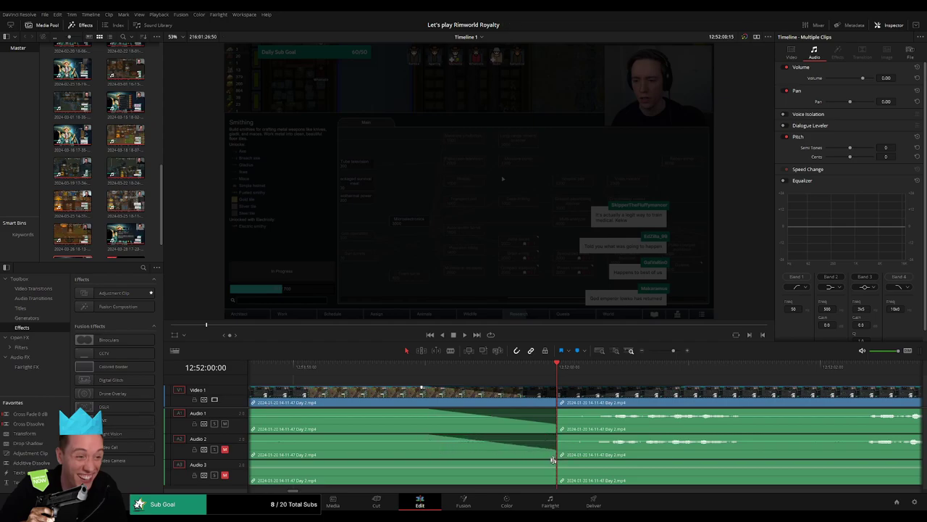
left_click_drag(553, 459, 439, 462)
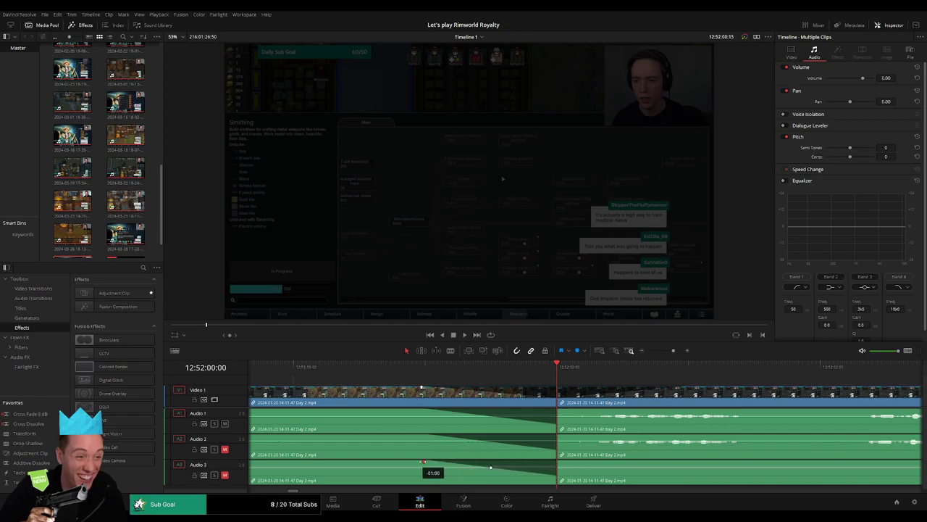
Step: Add fade-ins of about half a second on all three audio tracks after the 12:52:00:00 cut
left_click_drag(560, 410, 641, 412)
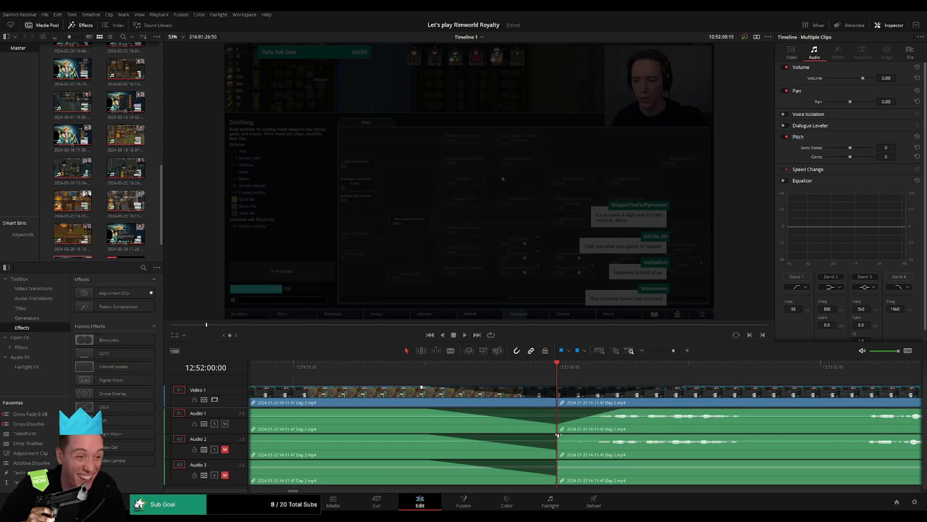
left_click_drag(558, 435, 616, 435)
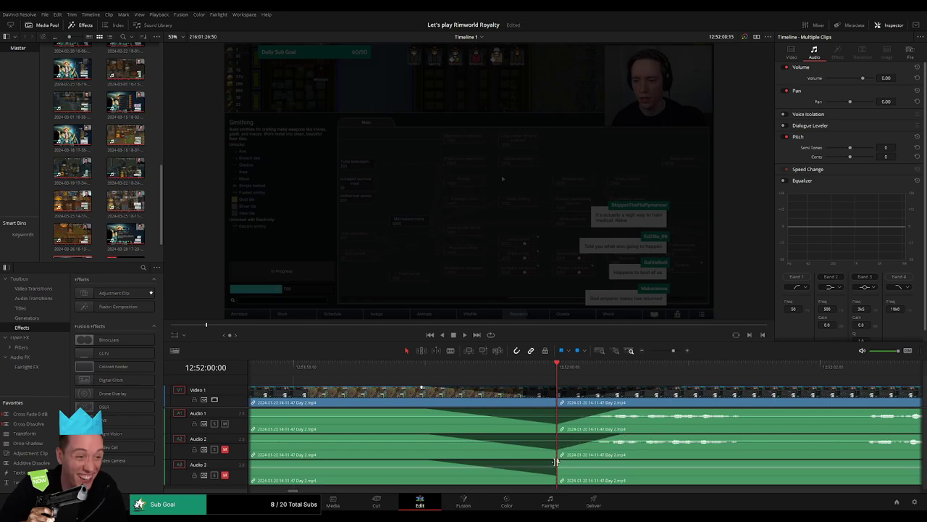
left_click_drag(558, 461, 627, 460)
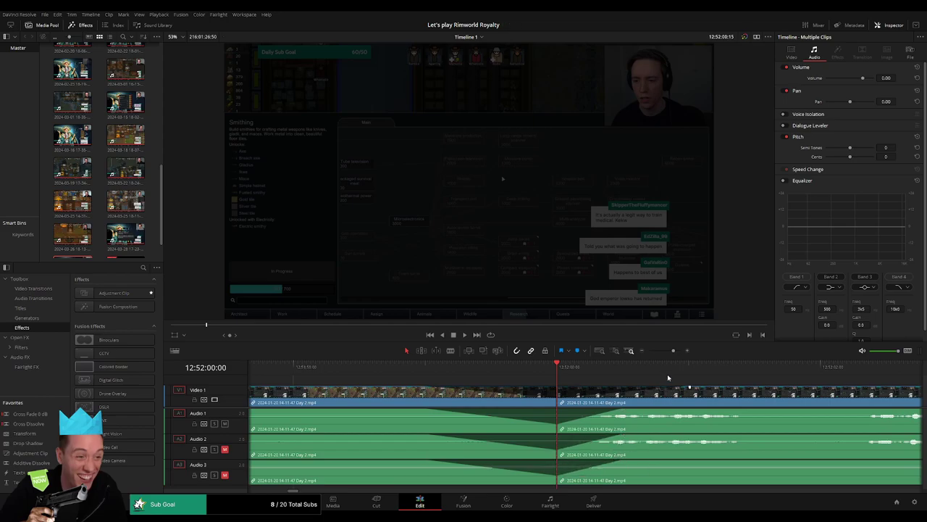
Step: Move the rest of the Day 2 clip after the 12:52:00:00 cut on all tracks so that it starts at 14:00:00:00
left_click_drag(673, 351, 635, 357)
left_click_drag(633, 397, 721, 408)
left_click(493, 398)
left_click(511, 400)
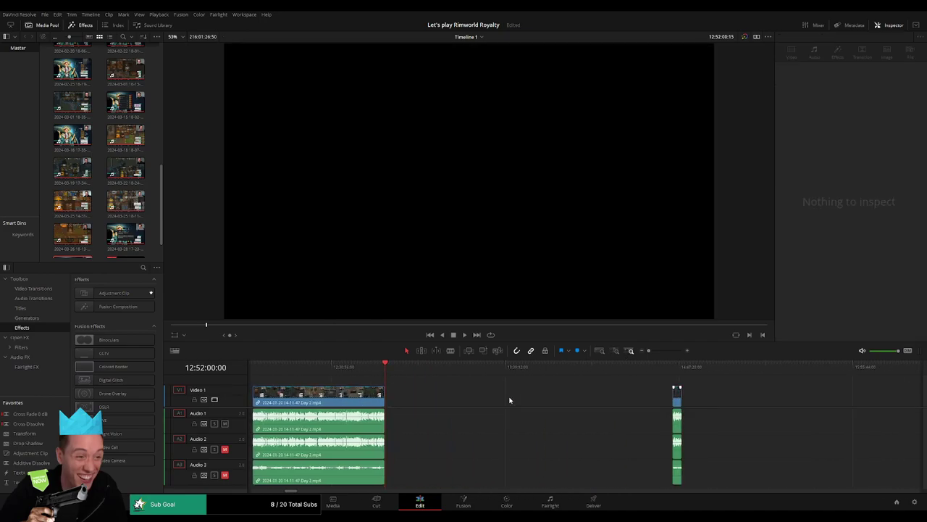
left_click_drag(474, 372, 511, 376)
left_click(663, 351)
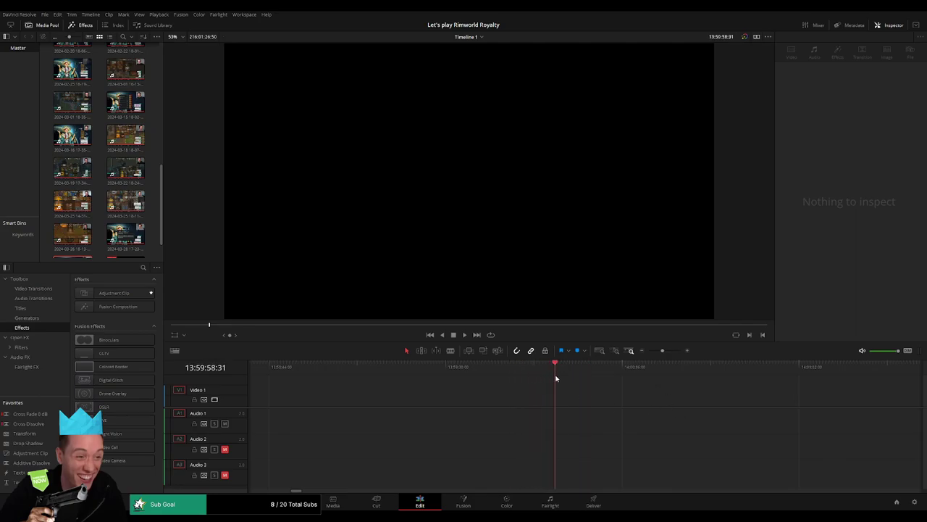
left_click_drag(556, 378, 562, 390)
left_click_drag(658, 350, 625, 354)
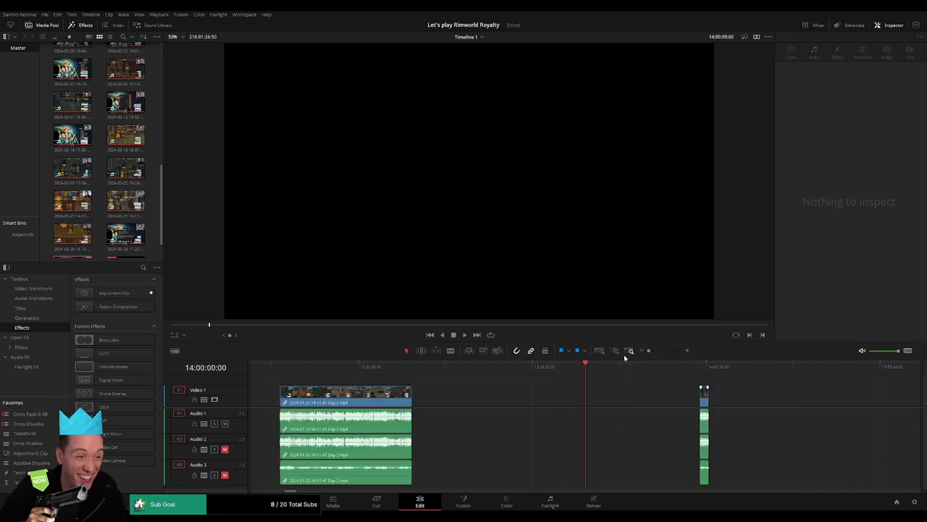
left_click_drag(705, 399, 594, 401)
Step: Move the Day 3 clip on all tracks directly behind the Day 2 remainder that starts at 14:00:00:00
left_click(717, 401)
scroll(718, 400, "right", 10)
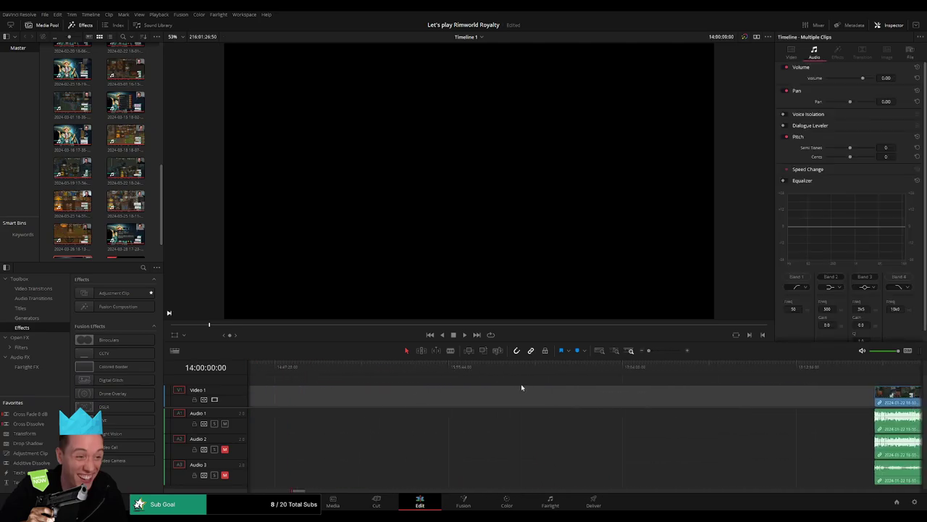
left_click_drag(877, 394, 461, 400)
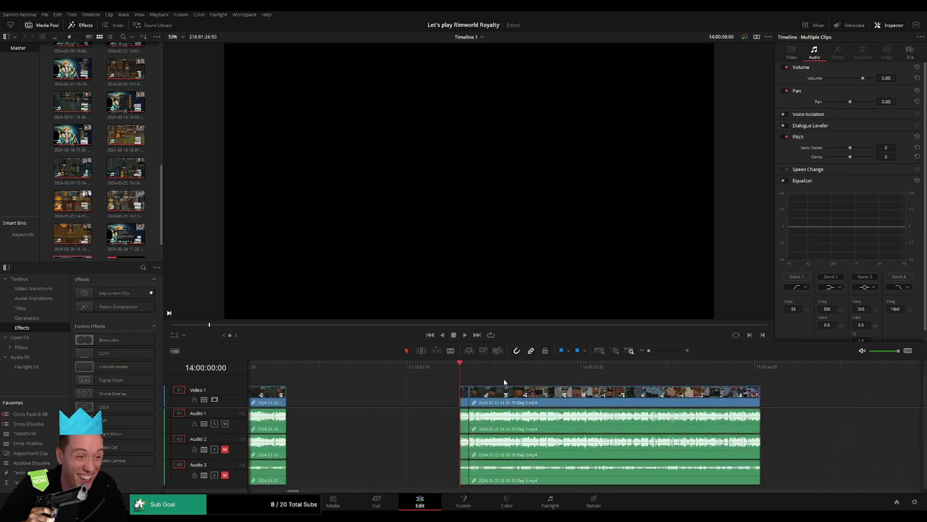
Step: Trim the join between the Day 2 and Day 3 clips near 14:03:40, add short cross transitions on all tracks, and play the join
left_click_drag(649, 351, 659, 350)
left_click(810, 368)
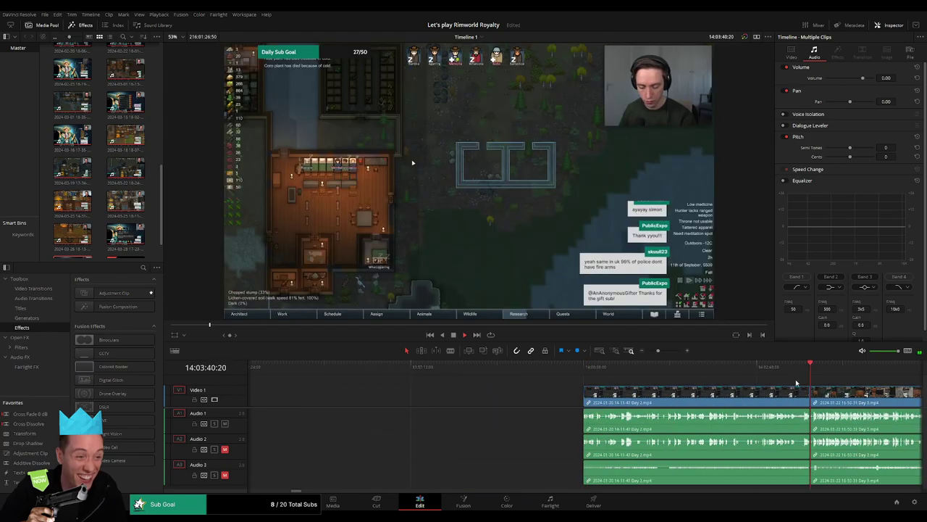
left_click(670, 351)
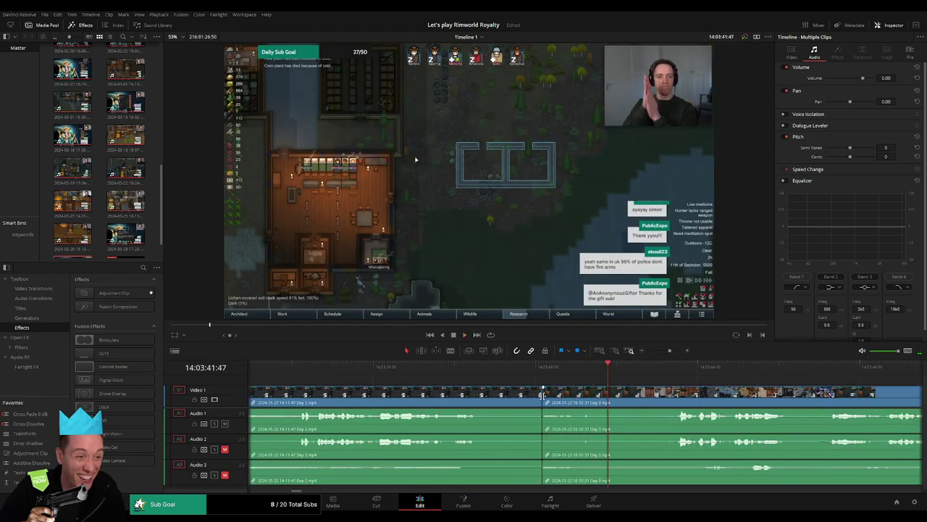
left_click(497, 311)
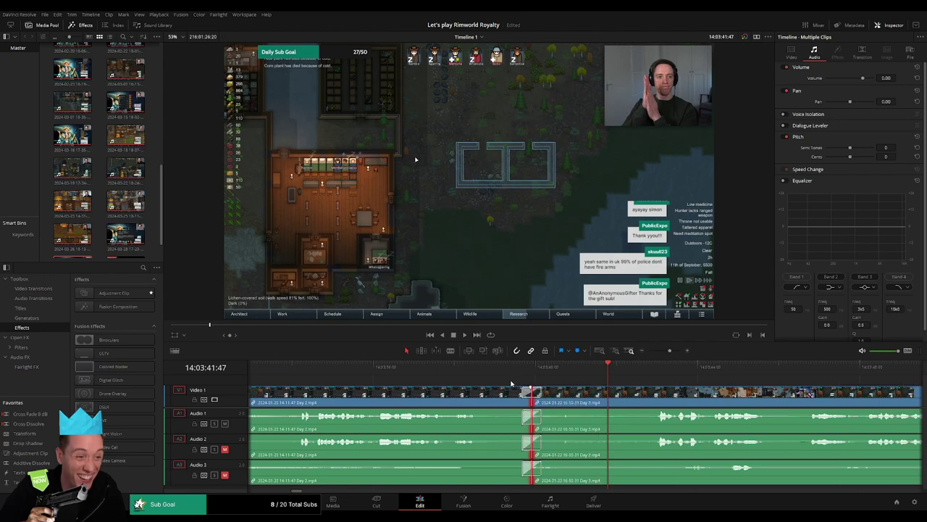
left_click(456, 367)
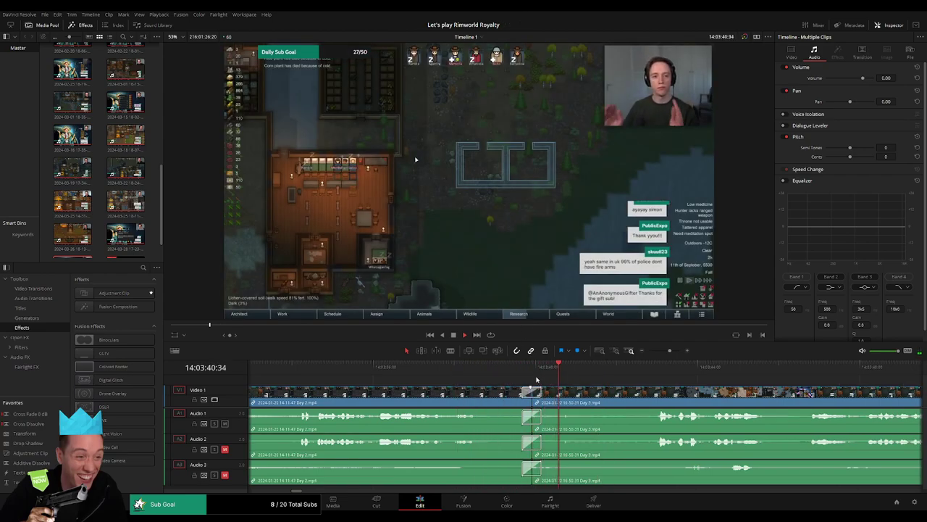
left_click(511, 372)
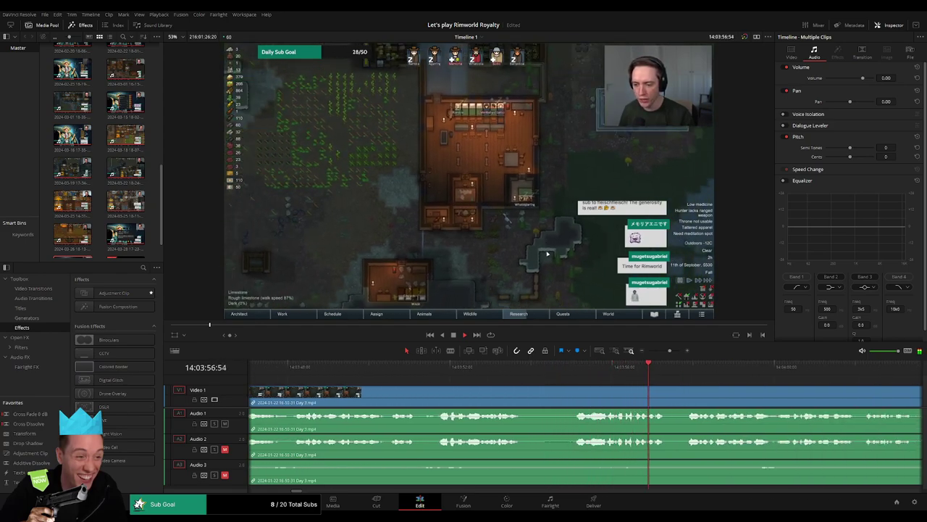
Step: Review the Day 3 clip around the 14:52 mark for a suitable pause to end the episode
mouse_move(669, 351)
left_mouse_down()
mouse_move(649, 352)
mouse_move(658, 353)
left_mouse_up()
left_click_drag(655, 404, 486, 393)
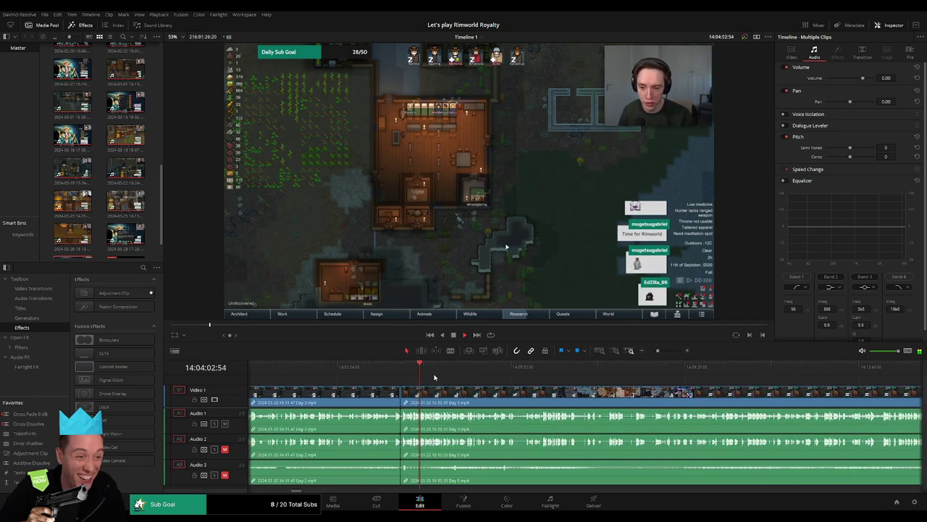
left_click_drag(436, 370, 650, 354)
left_click_drag(651, 385, 609, 385)
scroll(644, 367, "up", 5)
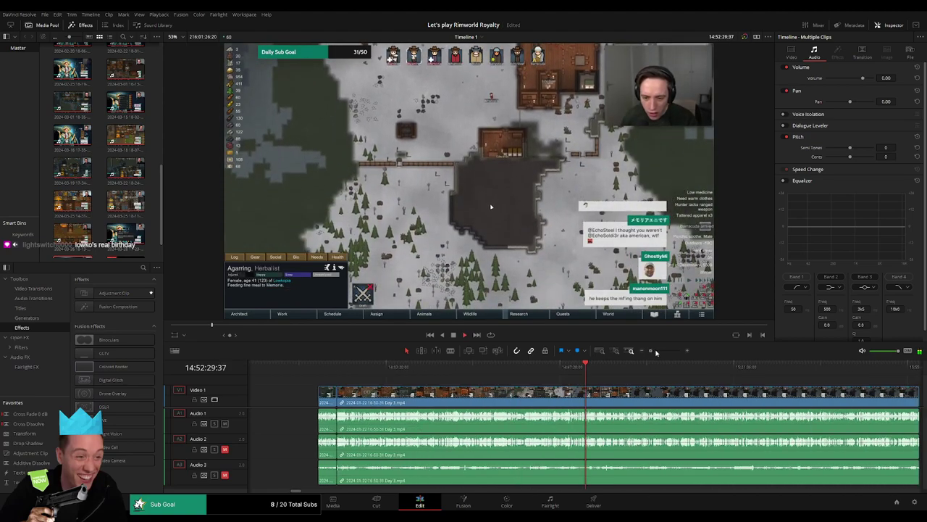
left_click(556, 380)
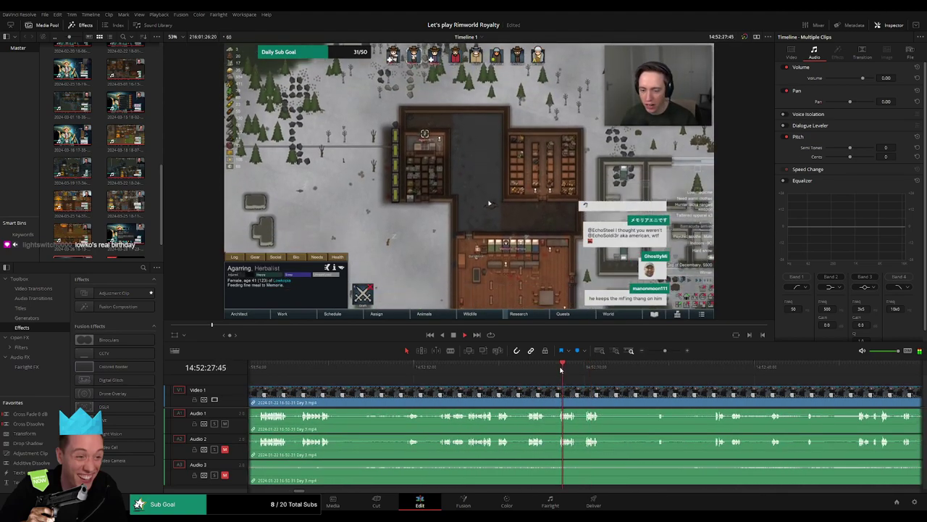
left_click(497, 375)
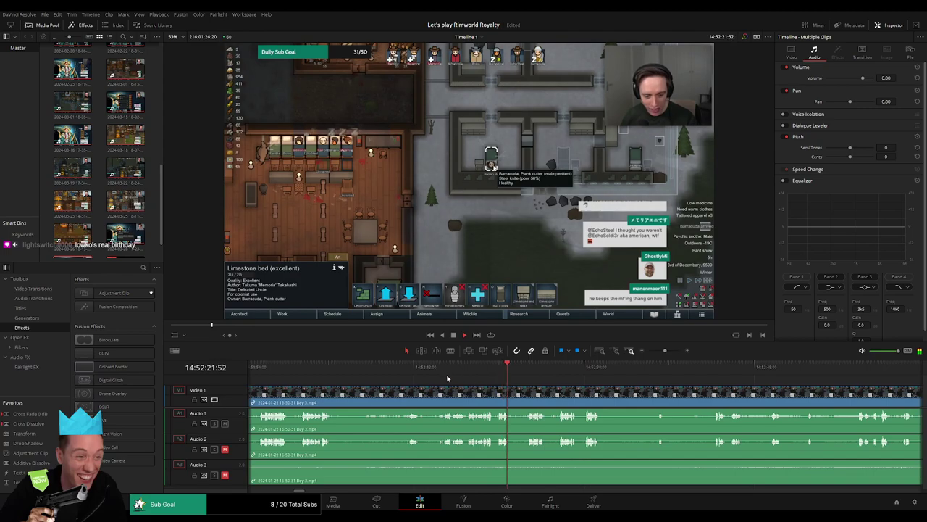
left_click(435, 376)
left_click(410, 375)
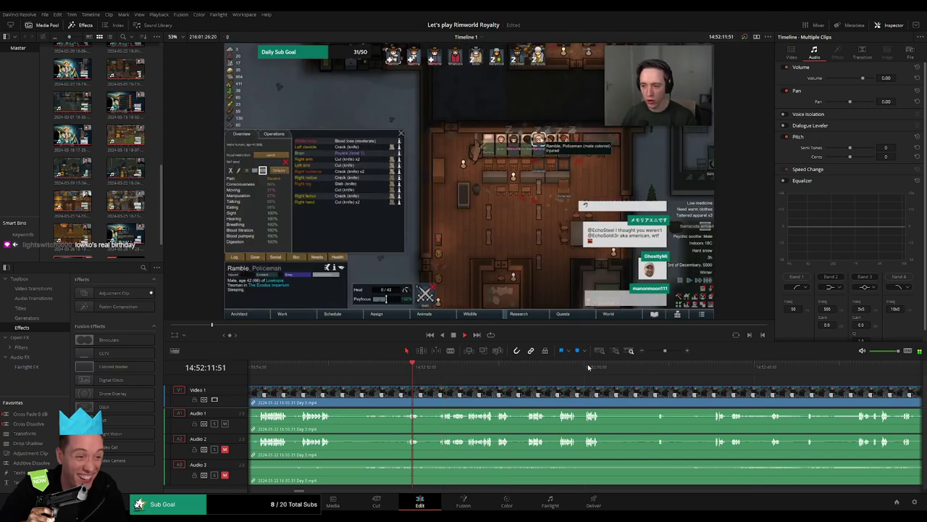
Step: Compare the pauses in the Day 3 clip between about 14:51:59 and 14:52:16
left_click(664, 352)
left_click(500, 367)
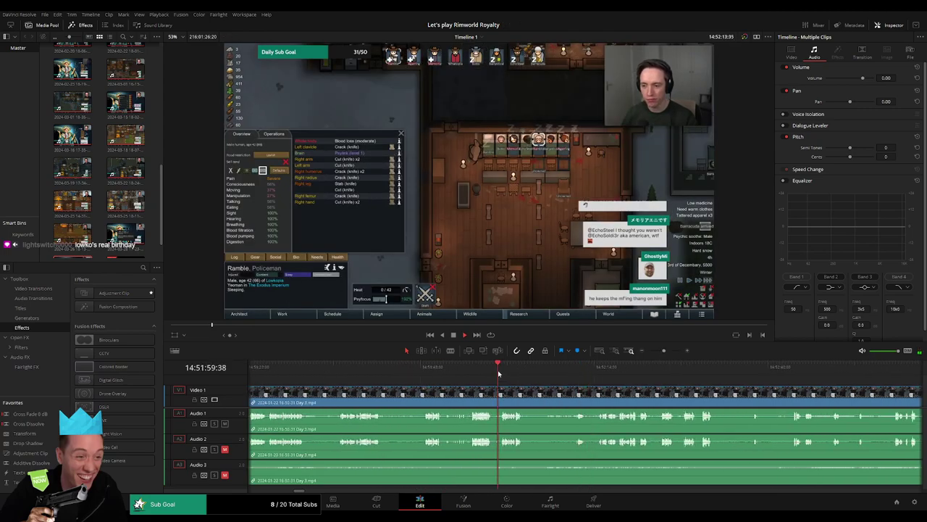
scroll(665, 349, "left", 2)
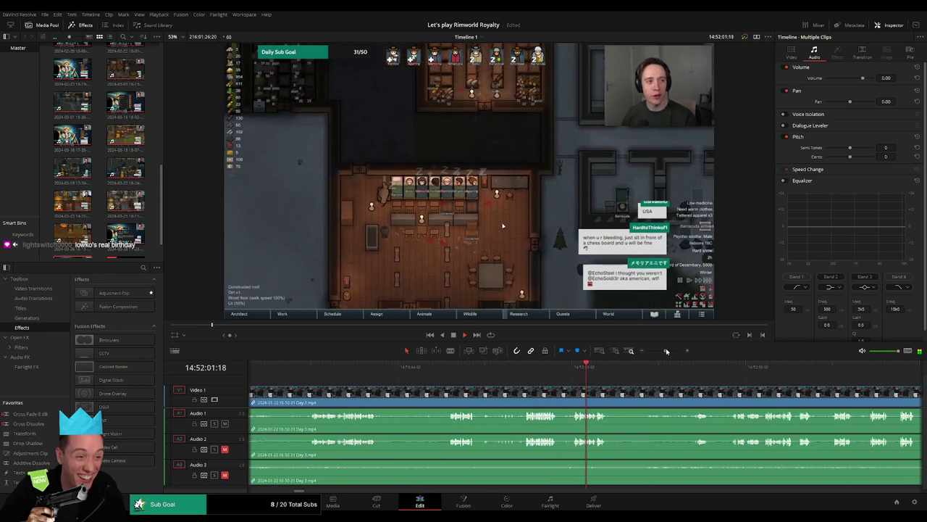
scroll(668, 389, "right", 3)
left_click(616, 368)
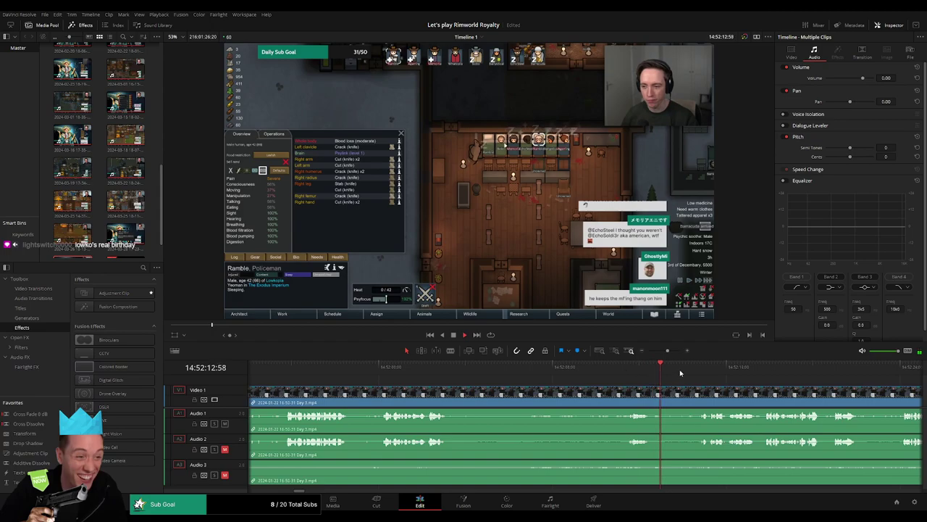
left_click_drag(669, 350, 670, 351)
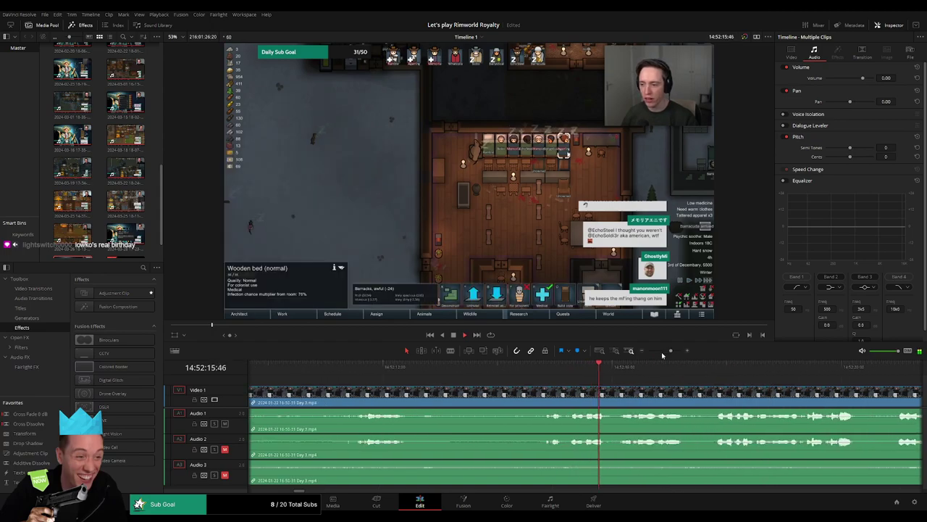
Step: Split the Day 3 clip on all tracks at 14:52:14:00
left_click(547, 367)
left_click_drag(546, 373, 556, 393)
key("ctrl+b")
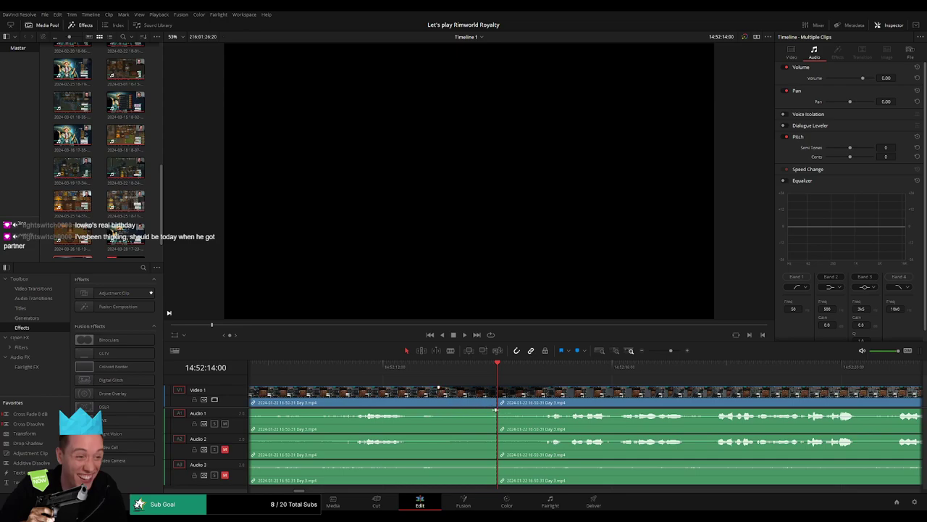
Step: Add fade-outs and fade-ins of about one second on all three audio tracks around the 14:52:14:00 cut
left_click_drag(496, 410, 433, 410)
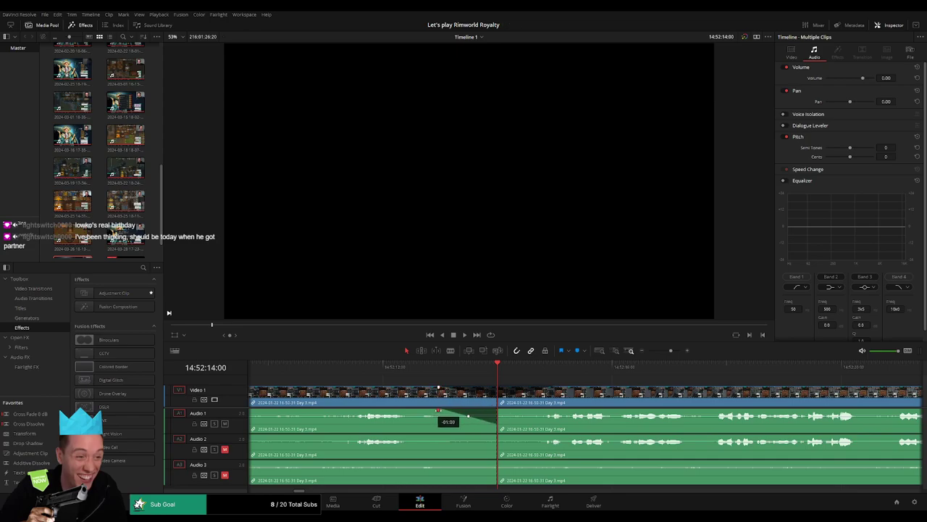
left_click_drag(437, 411, 439, 411)
left_click_drag(497, 411, 544, 411)
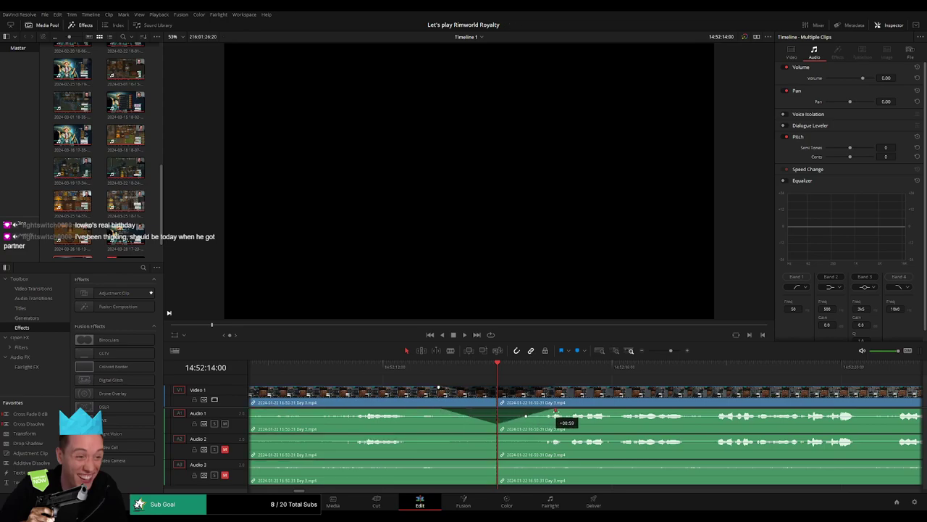
left_click_drag(483, 436, 544, 437)
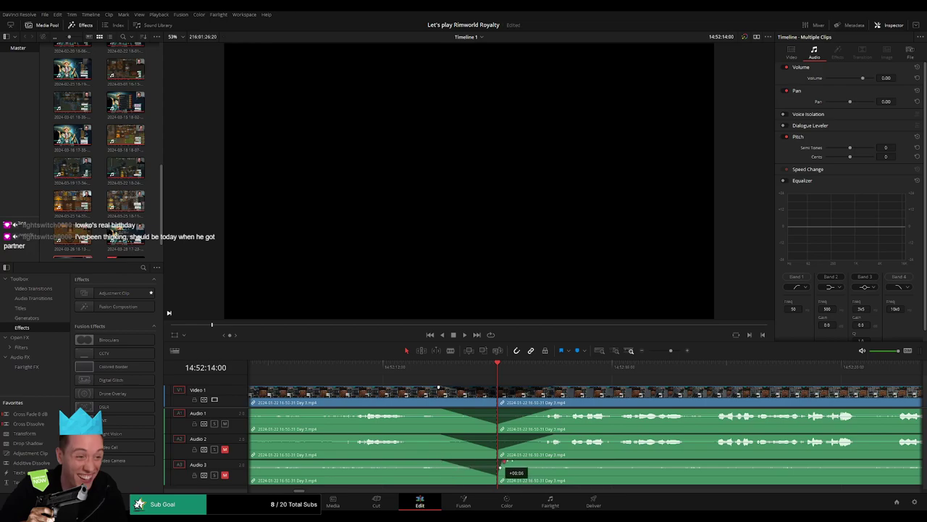
left_click_drag(500, 462, 552, 461)
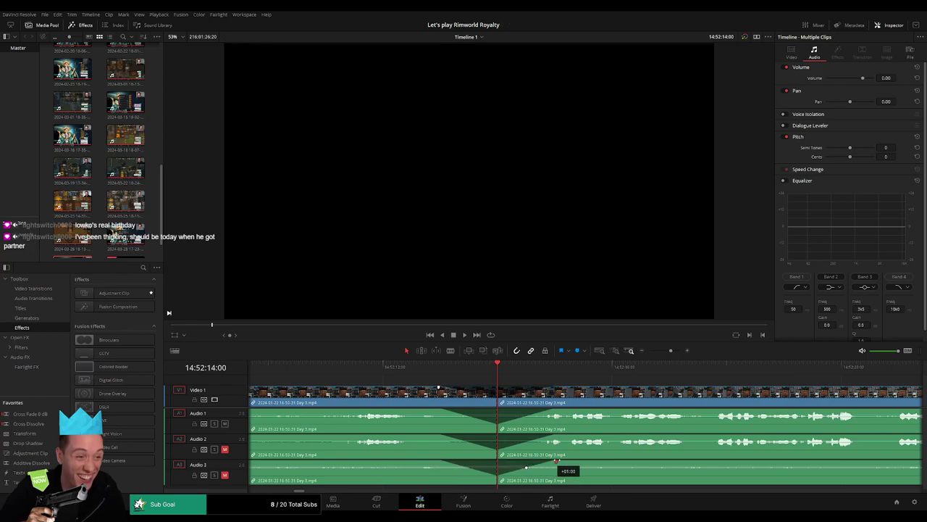
Step: Move the rest of the Day 3 clip after the 14:52:14:00 cut to start at about 16:00:00 and play its opening
left_click_drag(671, 351, 649, 351)
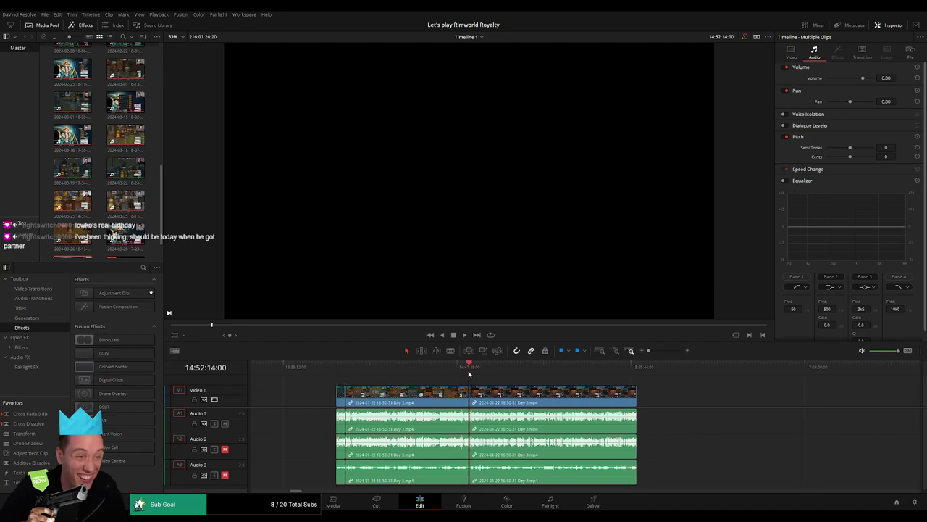
scroll(401, 392, "right", 6)
left_click_drag(441, 396, 705, 399)
left_click(427, 396)
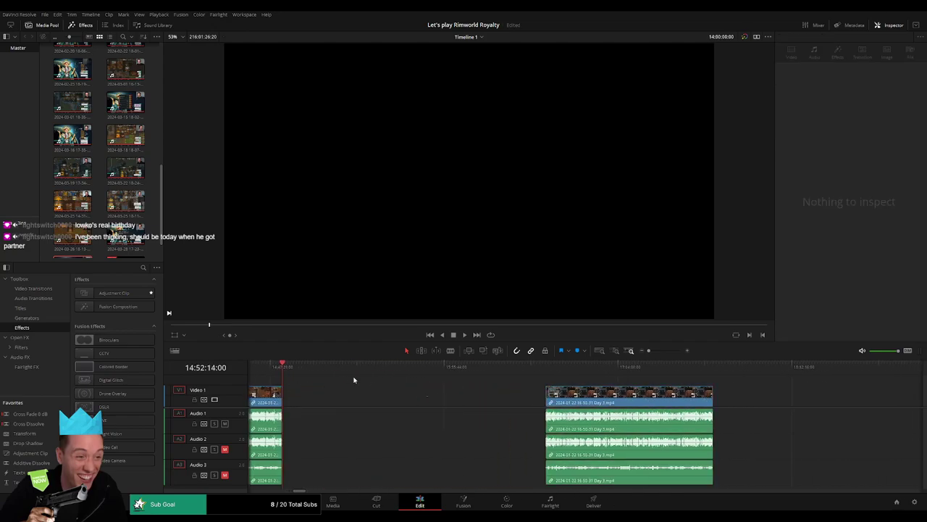
left_click_drag(356, 375, 450, 389)
left_click_drag(557, 397, 466, 397)
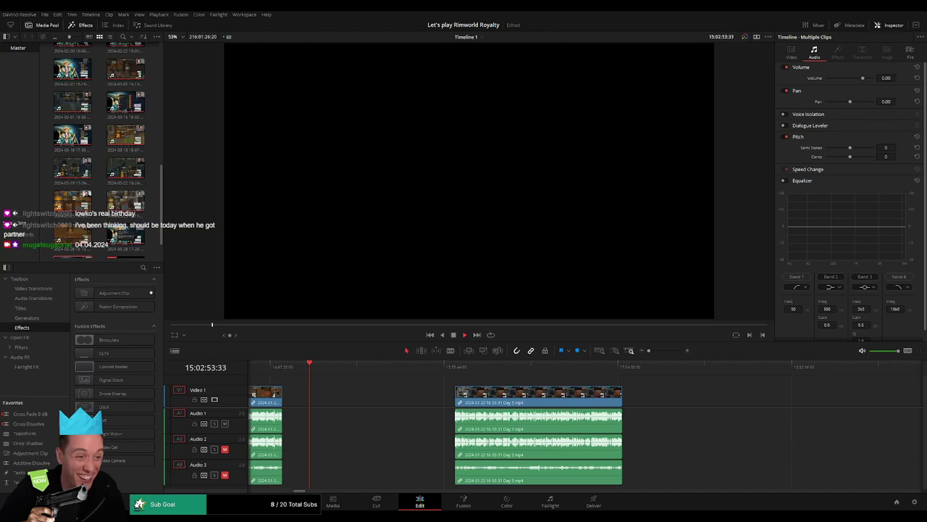
key("space")
left_click(455, 366)
key("space")
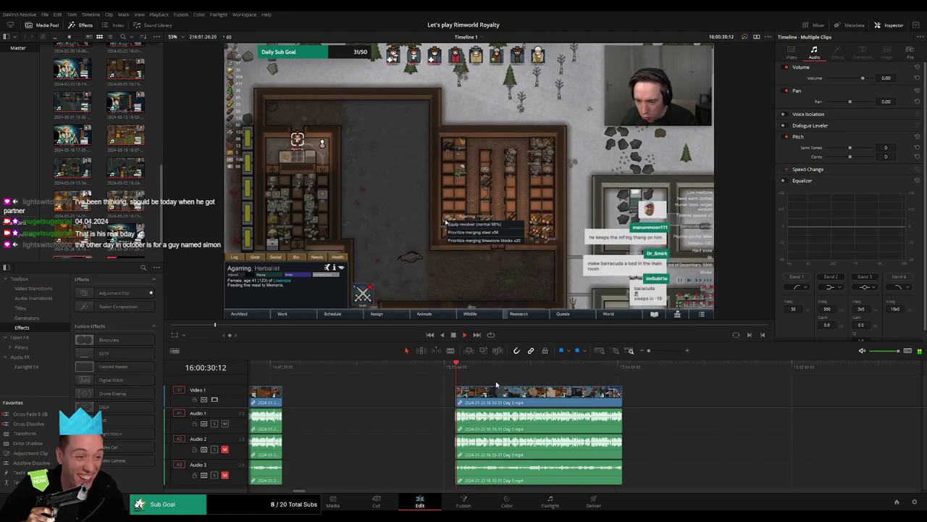
Step: Compare the pauses in the Day 3 clip between about 16:51:55 and 16:52:38
left_click_drag(498, 384, 423, 376)
left_click_drag(441, 376, 446, 375)
key("space")
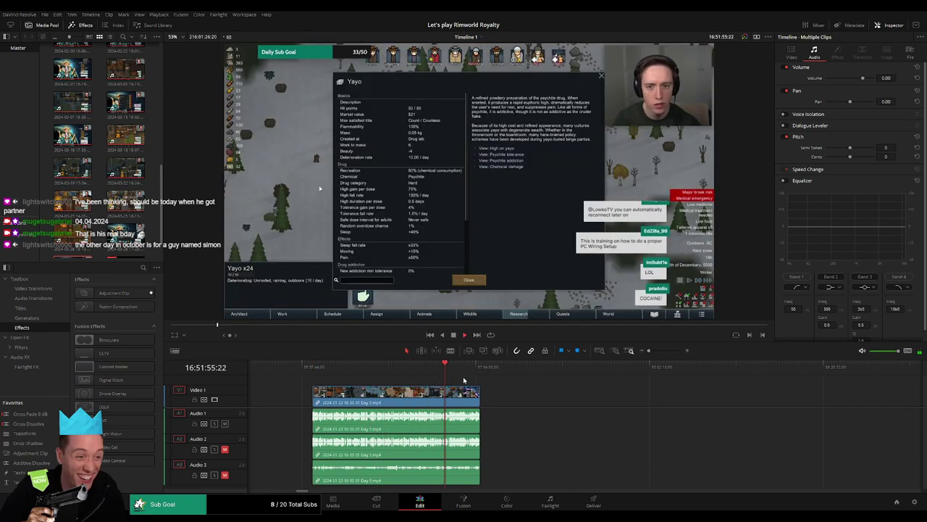
left_click_drag(648, 351, 666, 355)
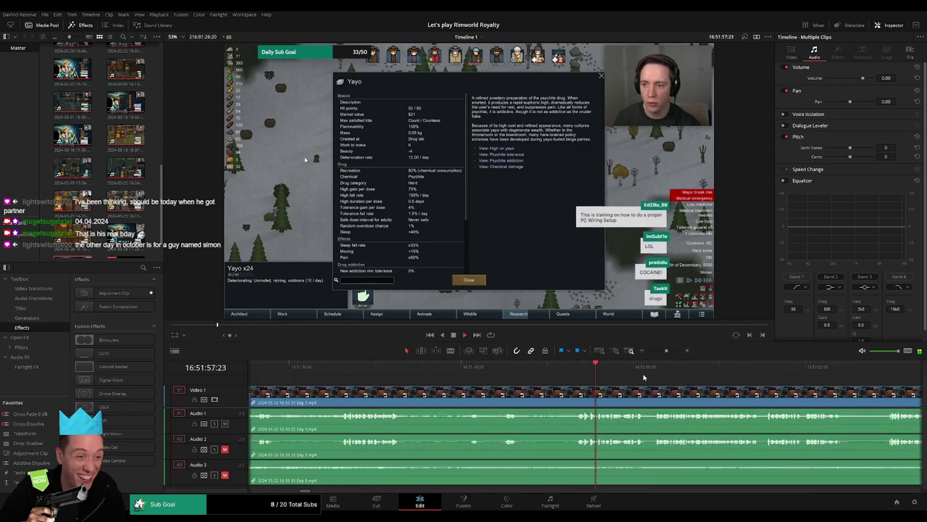
left_click(645, 374)
left_click_drag(750, 378, 517, 372)
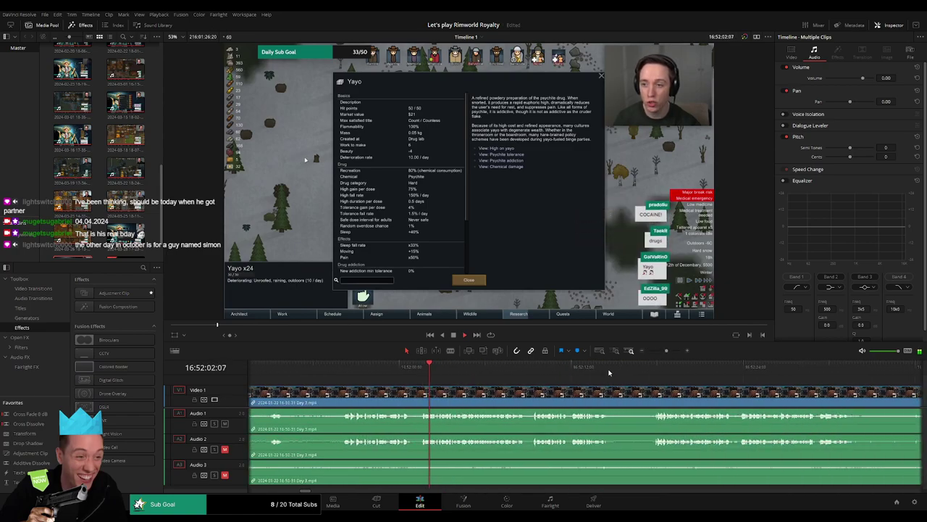
left_click_drag(637, 375, 653, 379)
scroll(641, 376, "right", 3)
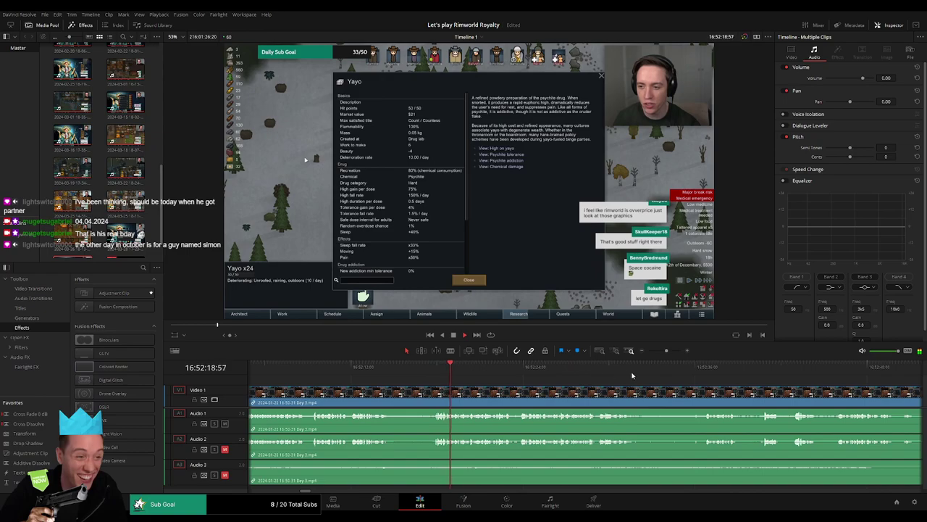
left_click(701, 376)
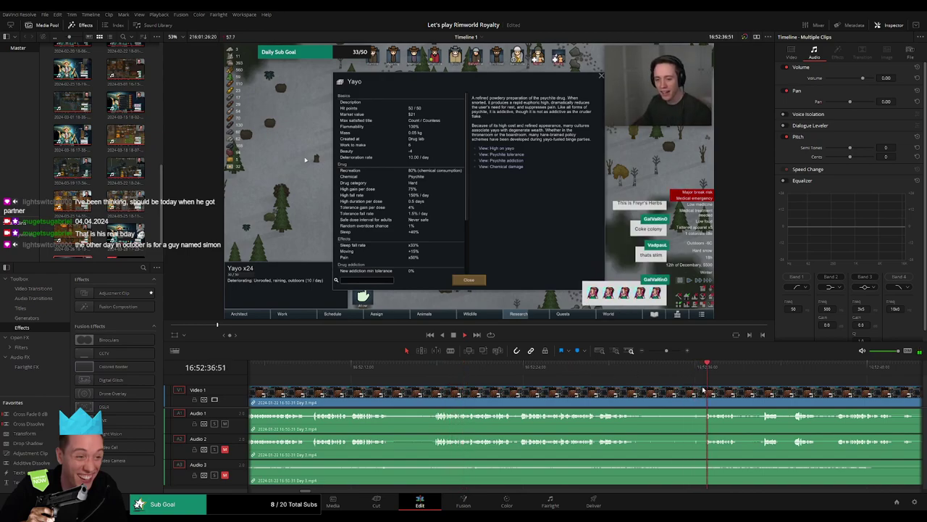
left_click_drag(702, 387, 529, 379)
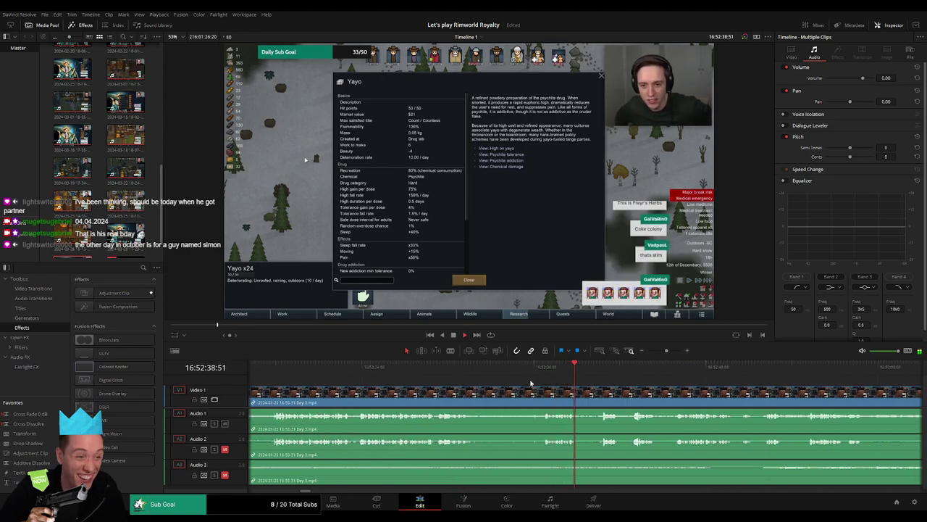
left_click(530, 375)
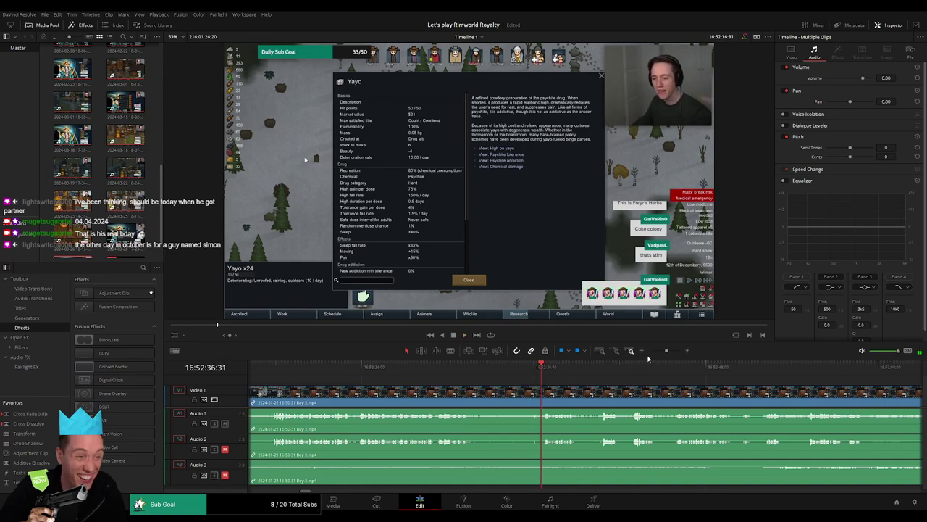
Step: Split the Day 3 clip on all tracks at 16:52:36:00 and fade the video out and in over about one second around the cut
left_click_drag(667, 350, 675, 353)
left_click_drag(631, 375, 659, 391)
key("b")
left_click(511, 399)
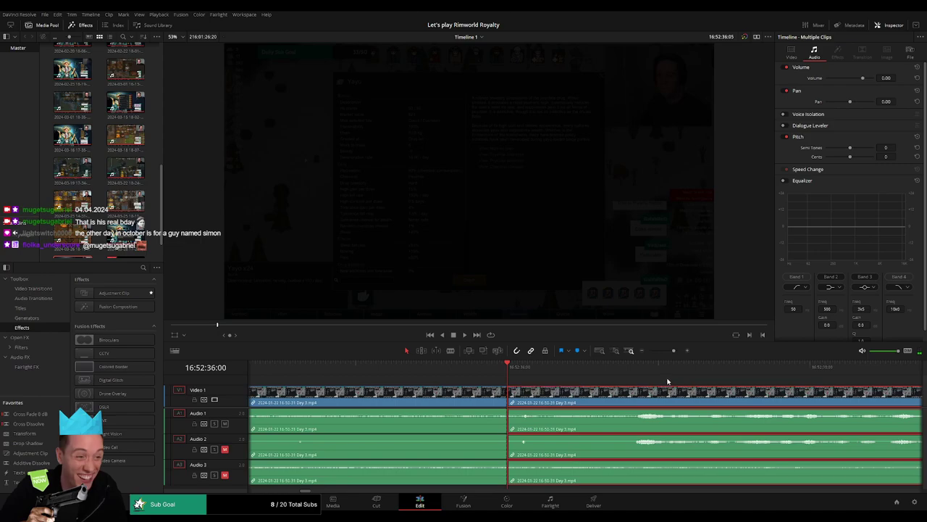
left_click_drag(509, 389, 659, 397)
left_click_drag(507, 390, 360, 391)
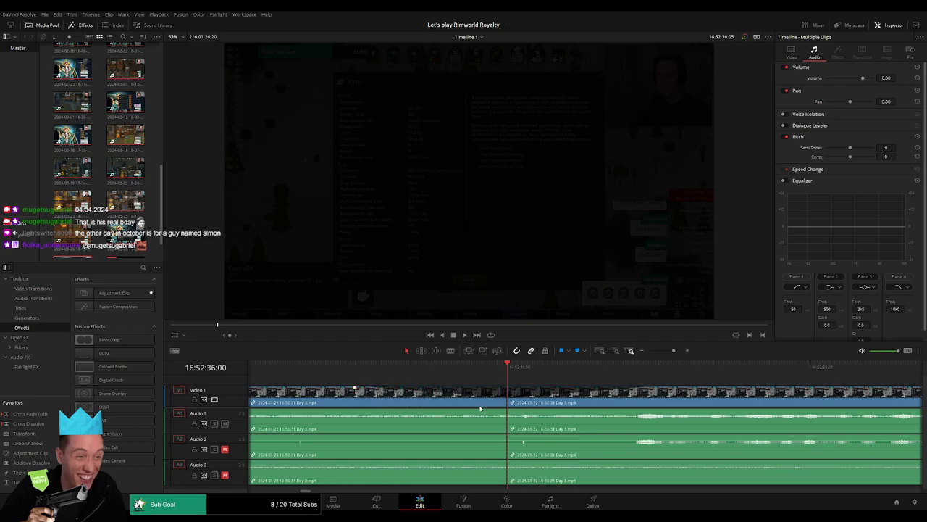
Step: Add fade-outs and fade-ins of about one second on all three audio tracks around the 16:52:36:00 cut
left_click_drag(505, 414, 355, 410)
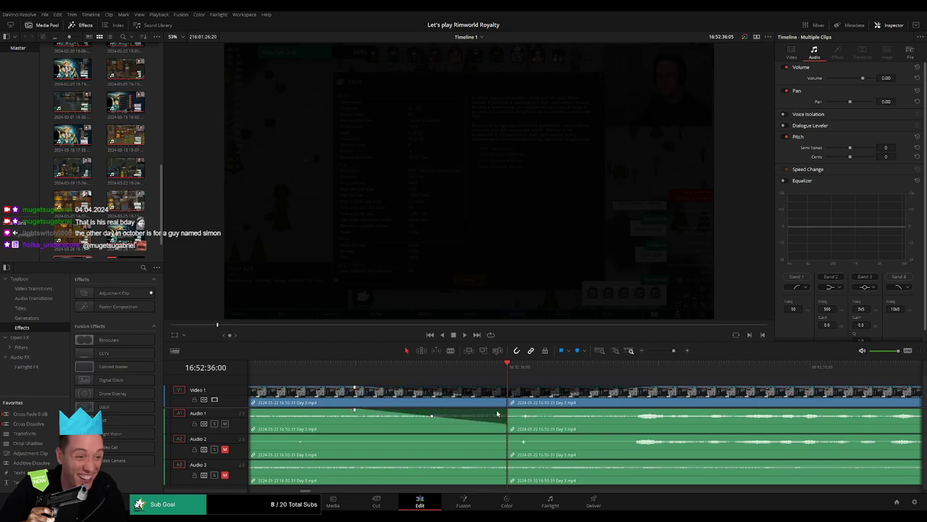
left_click_drag(505, 410, 659, 412)
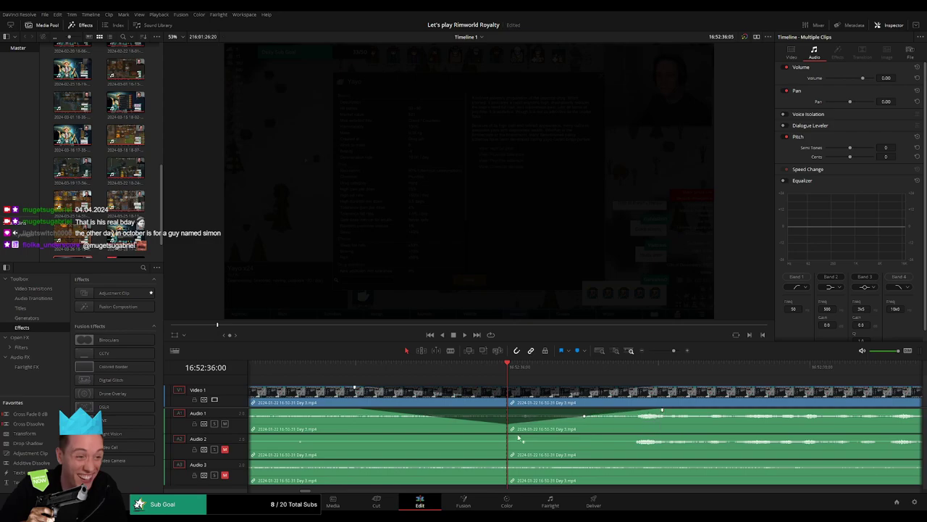
left_click_drag(507, 435, 355, 437)
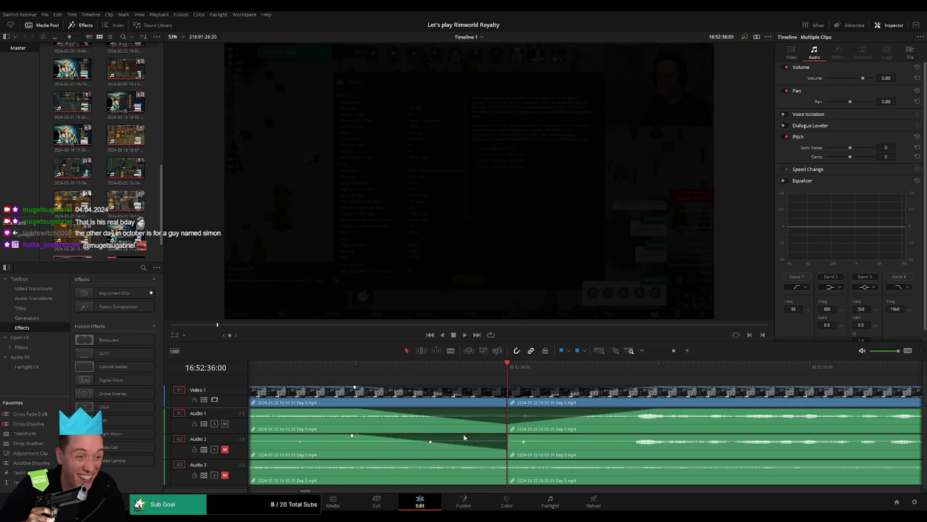
left_click_drag(506, 435, 656, 439)
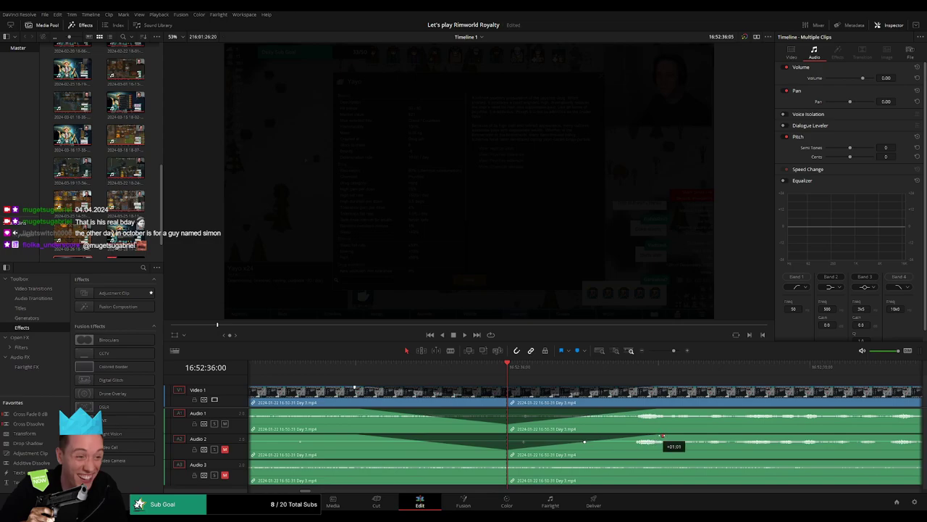
left_click_drag(507, 461, 358, 459)
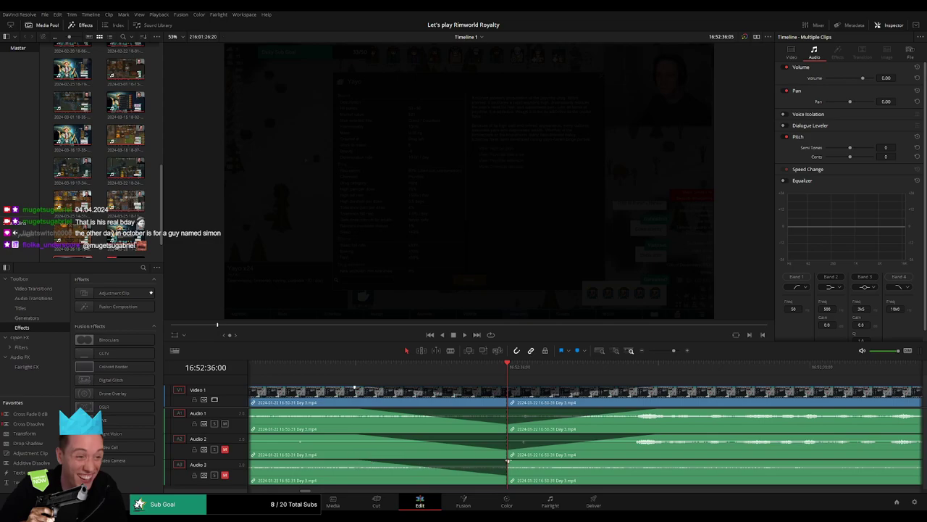
left_click_drag(507, 461, 658, 461)
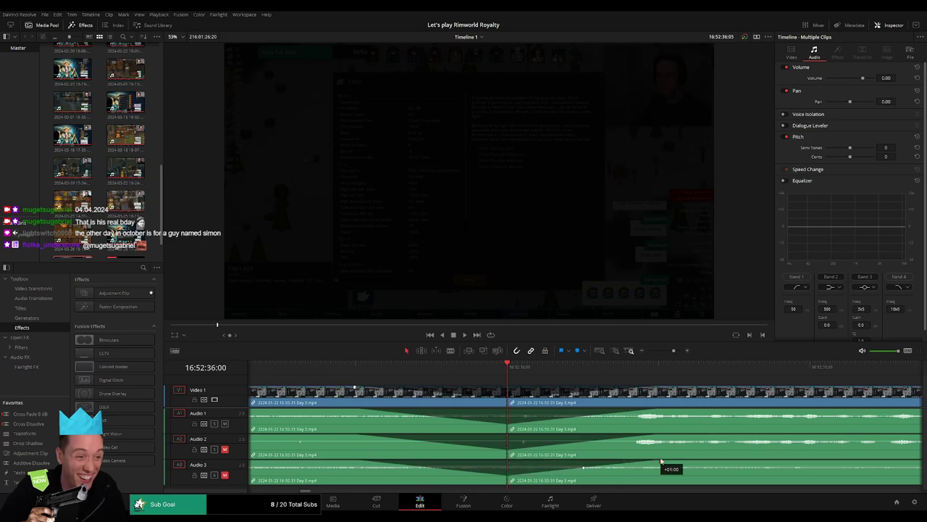
Step: Move the rest of the Day 3 clip after the 16:52:36:00 cut to start at 18:00:00:00
scroll(679, 364, "down", 5)
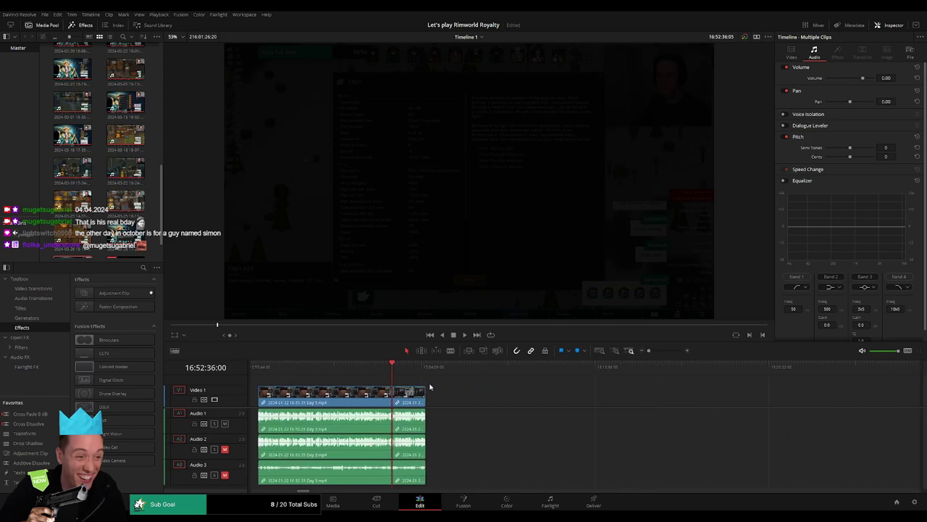
scroll(439, 392, "left", 2)
left_click(279, 369)
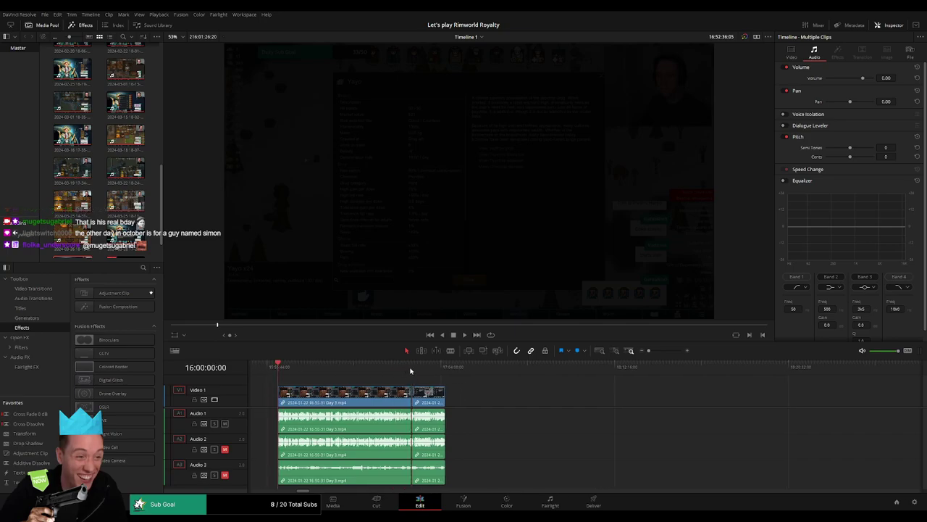
left_click(411, 369)
scroll(370, 380, "right", 3)
left_click_drag(291, 398, 542, 398)
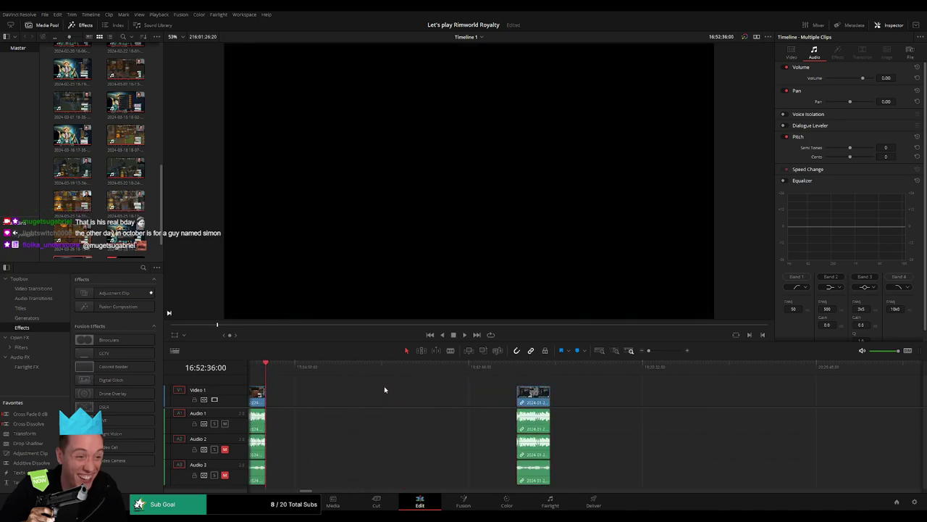
left_click(380, 390)
left_click(295, 382)
left_click_drag(278, 372, 438, 386)
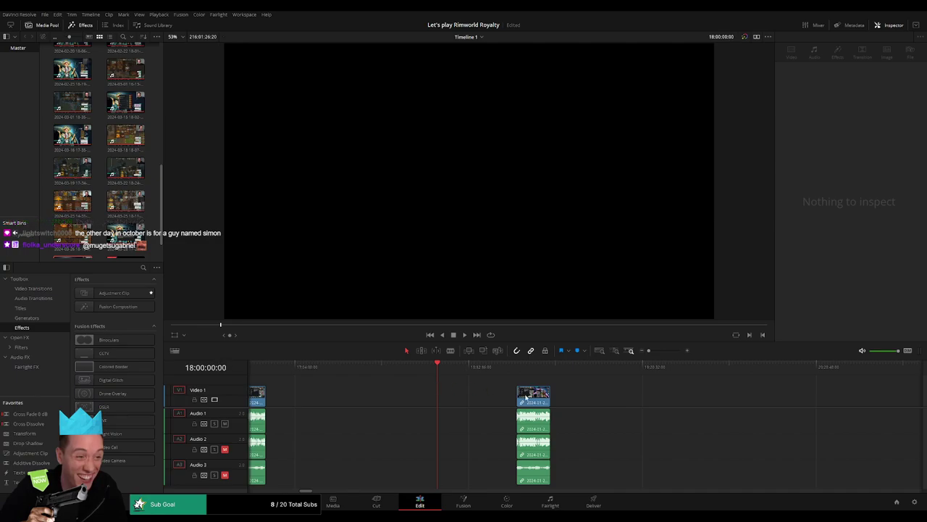
left_click_drag(541, 397, 462, 398)
Step: Delete the gap between the remaining Day 3 piece and the Day 3 part 2 clip so they join
left_click_drag(676, 402, 462, 392)
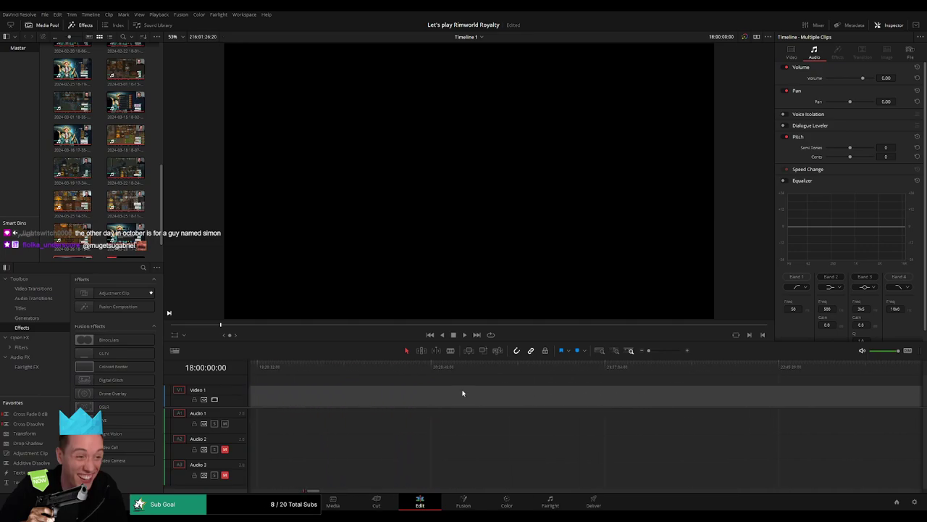
left_click_drag(728, 396, 571, 395)
left_click_drag(811, 399, 397, 397)
scroll(507, 397, "left", 5)
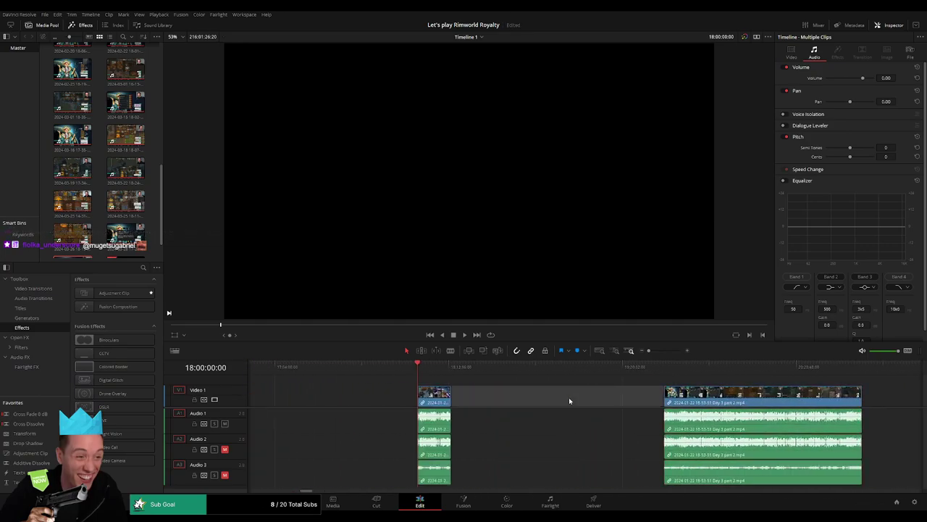
key("Delete")
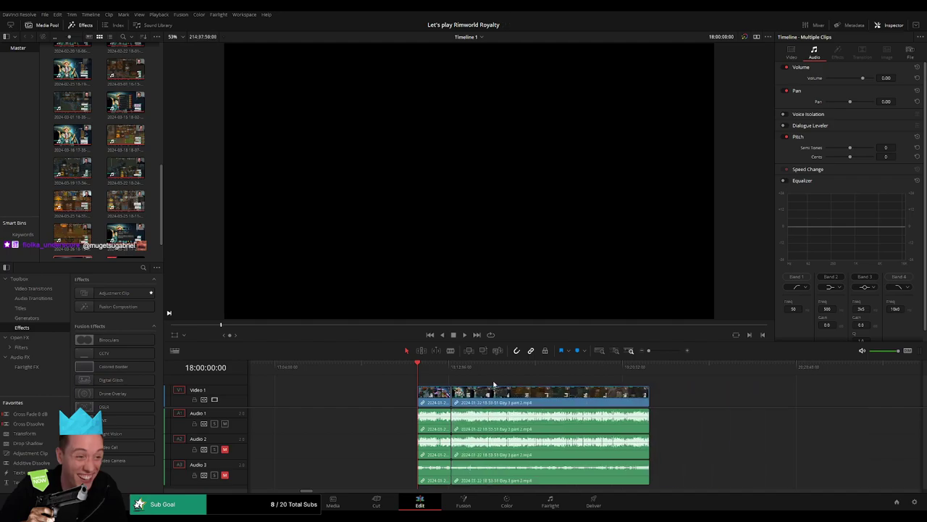
Step: Add transitions on the video and all audio tracks at the join between Day 3 and Day 3 part 2, playing across the join
left_click_drag(427, 371, 451, 373)
left_click_drag(650, 350, 668, 350)
left_click_drag(558, 374, 532, 376)
key("space")
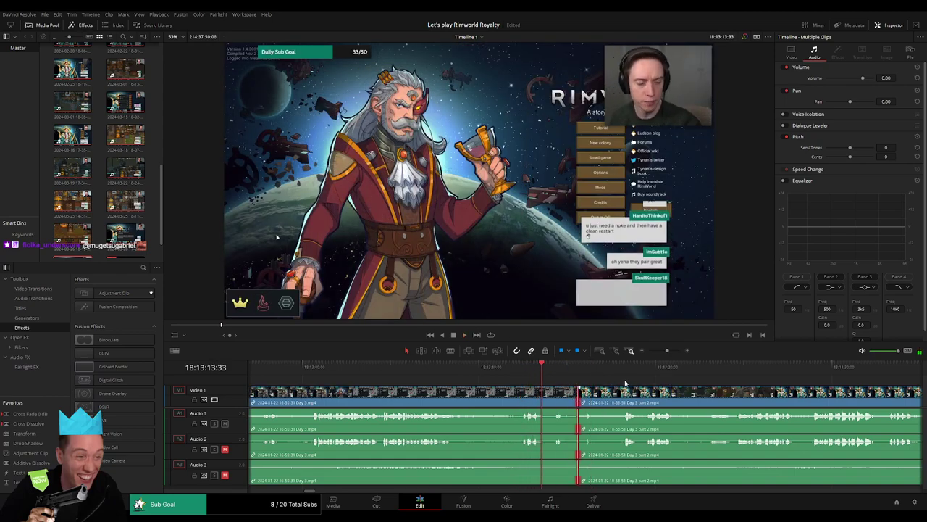
key("ctrl+t")
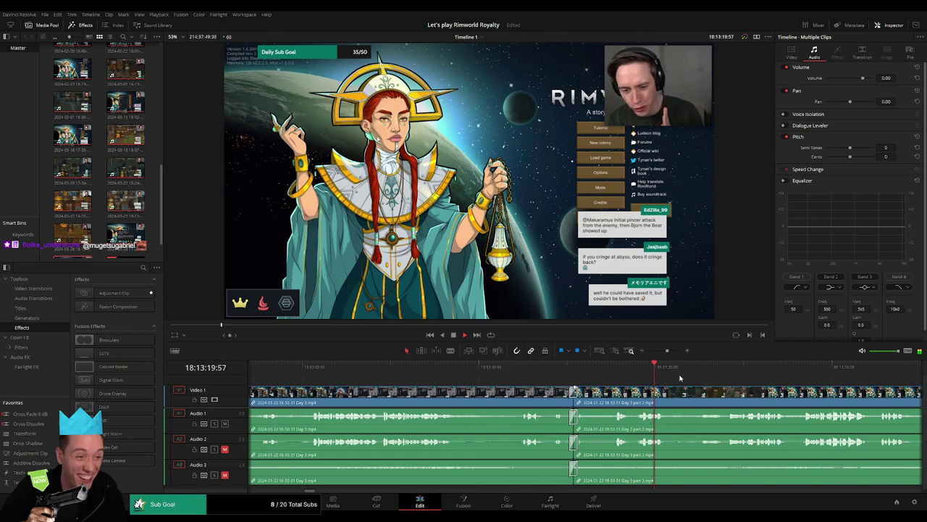
left_click(711, 369)
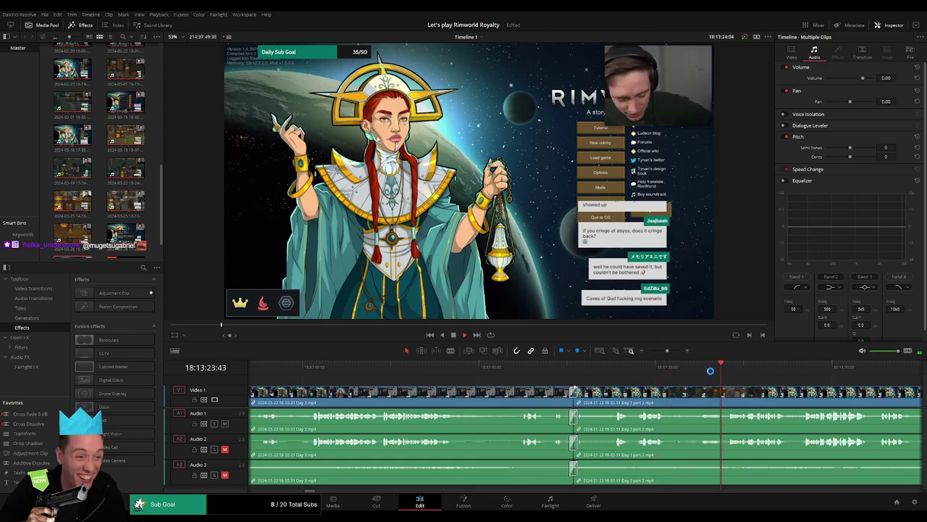
Step: Split the Day 3 part 2 clip on all tracks at 18:52:00:00 and add video and audio fades of about one second around the cut
left_click_drag(667, 352, 641, 352)
left_click_drag(616, 392, 535, 377)
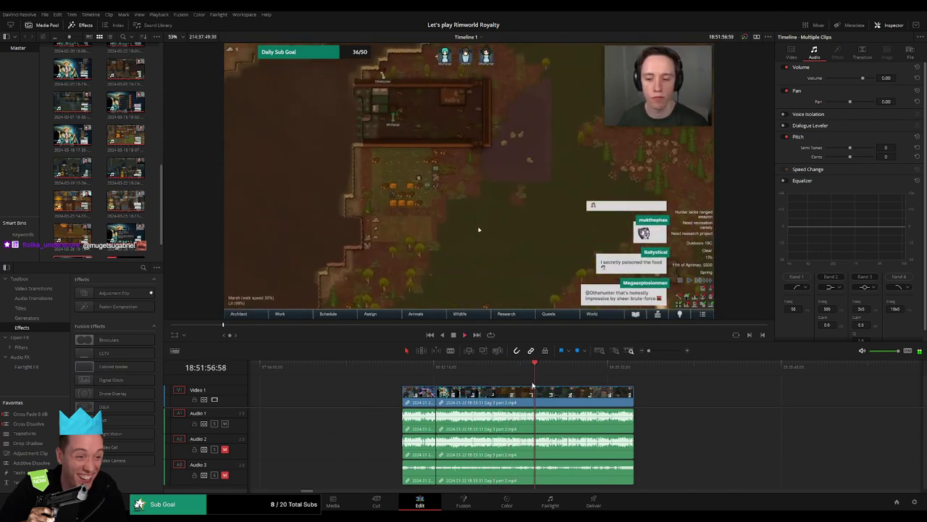
left_click_drag(648, 352, 670, 353)
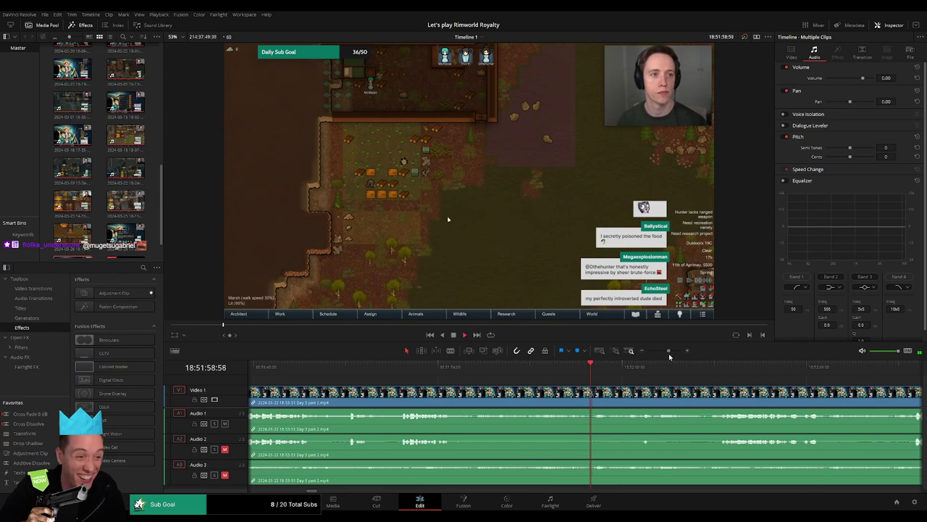
scroll(644, 394, "right", 2)
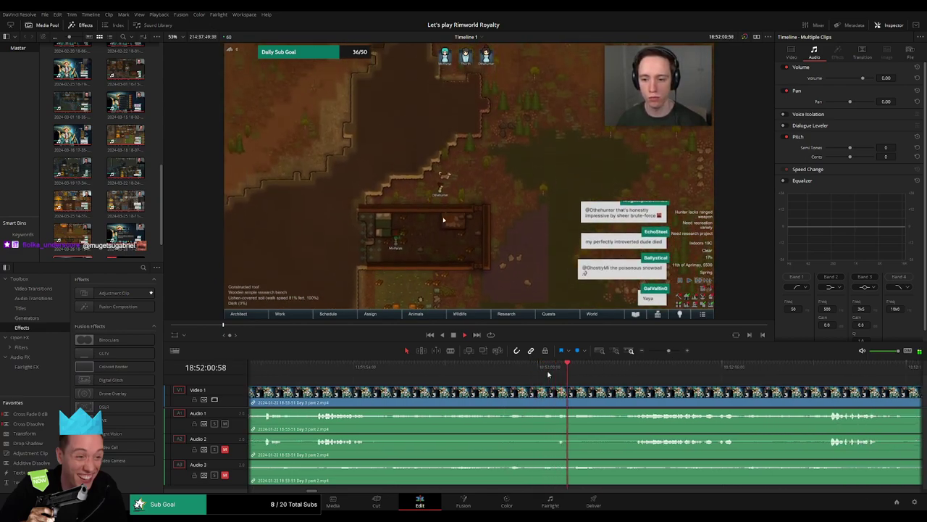
left_click(560, 375)
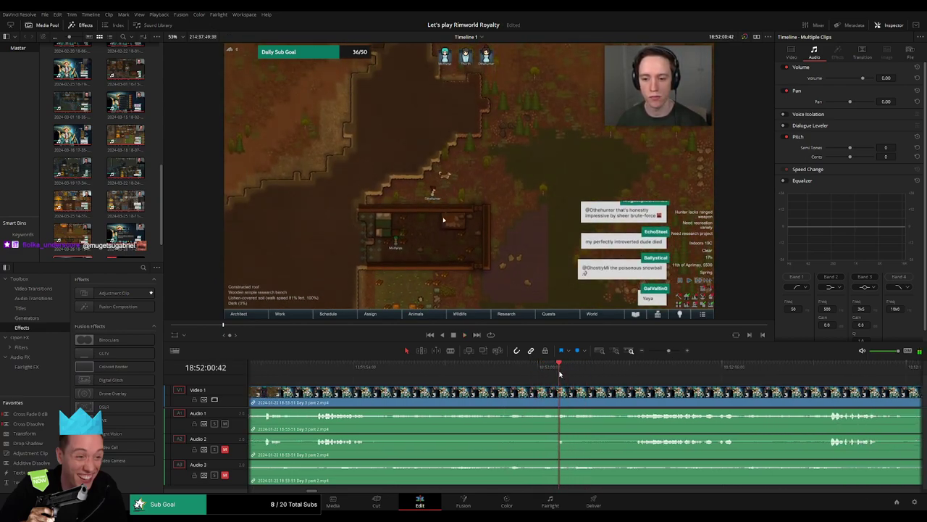
left_click(538, 376)
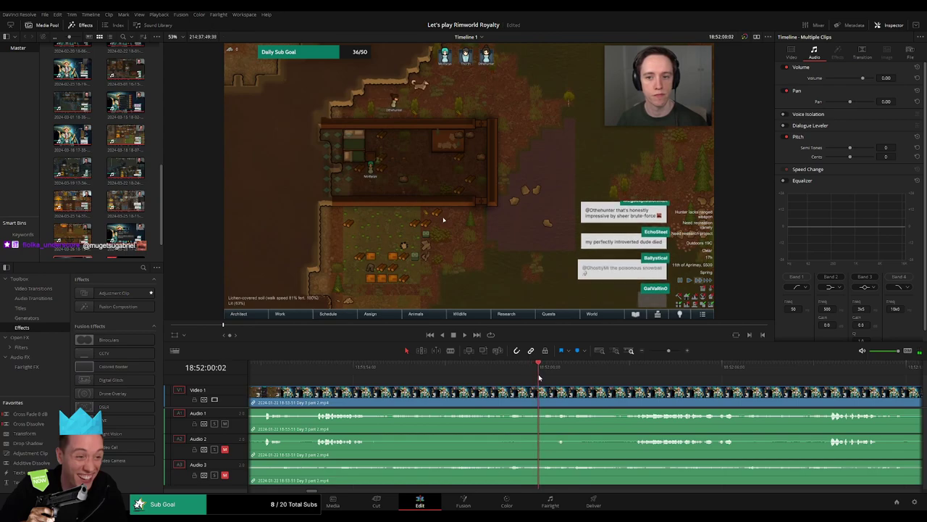
key("ctrl+b")
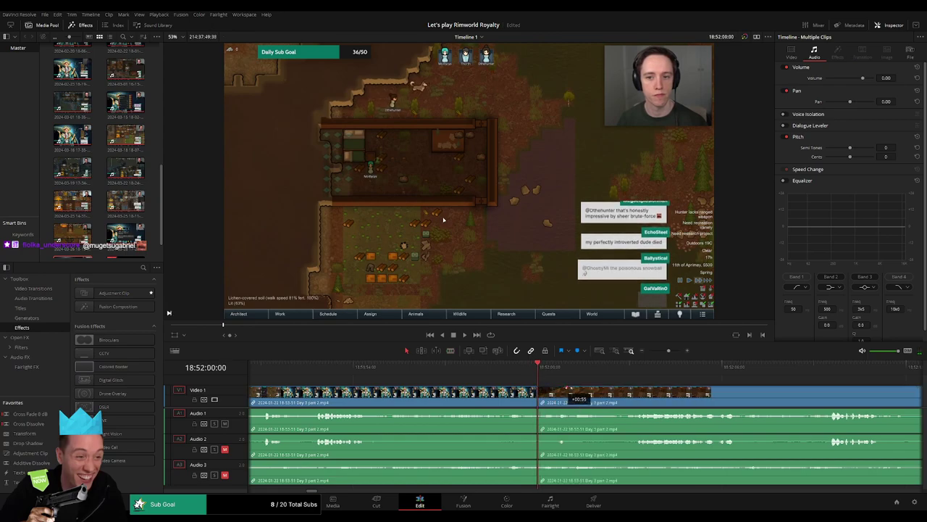
mouse_move(571, 388)
left_mouse_down()
mouse_move(501, 389)
mouse_move(540, 411)
mouse_move(492, 410)
mouse_move(569, 411)
mouse_move(508, 436)
mouse_move(569, 436)
mouse_move(499, 460)
mouse_move(570, 461)
left_mouse_up()
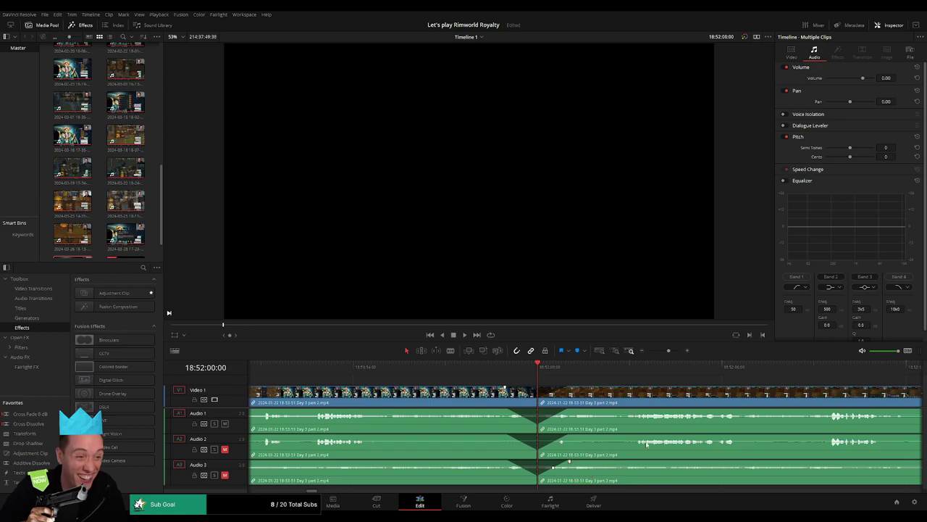
Step: Move the rest of the Day 3 part 2 clip after the 18:52:00:00 cut further along the timeline, past 20:00:00:00
scroll(648, 374, "down", 5)
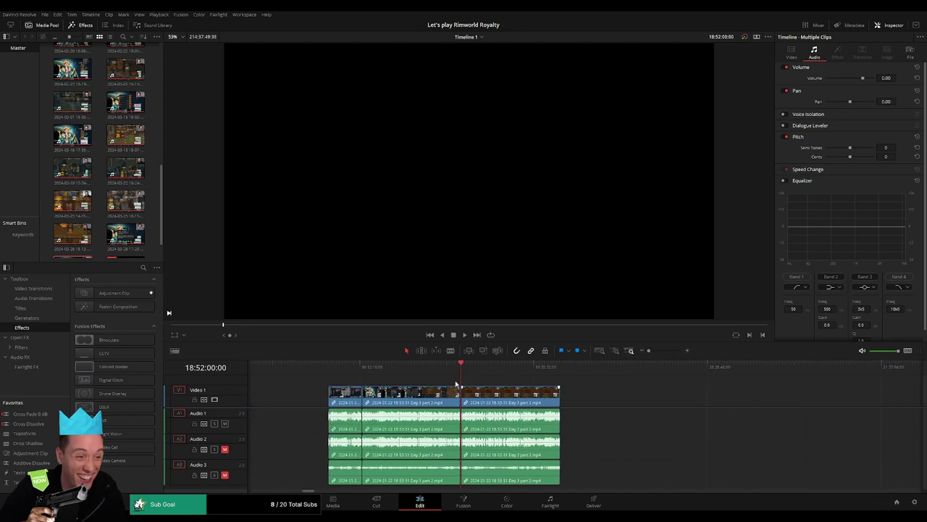
left_click(330, 370)
left_click(461, 372)
scroll(435, 388, "right", 2)
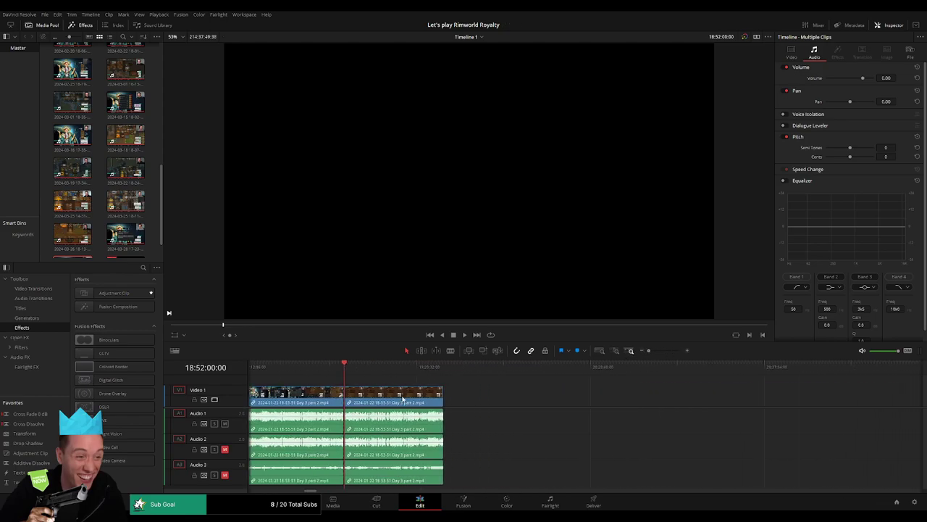
left_click_drag(404, 400, 661, 403)
left_click(575, 404)
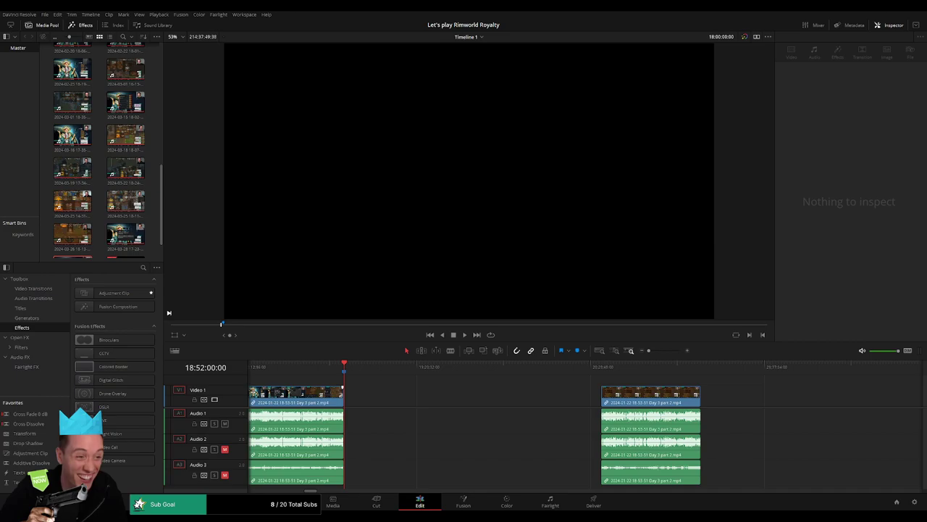
Step: Mark the episode end at 18:52:00:00 with a timeline marker named 10 episodes
key("ctrl+a")
key("Home")
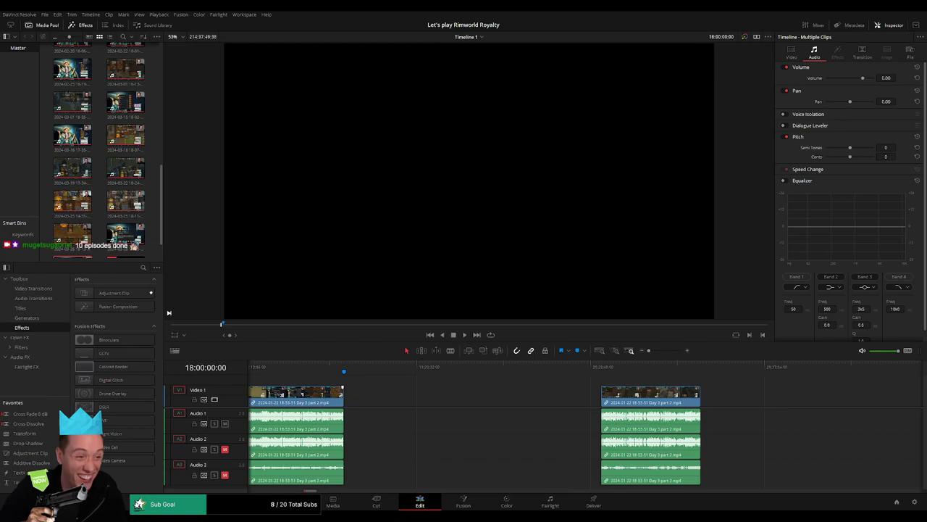
left_click(344, 371)
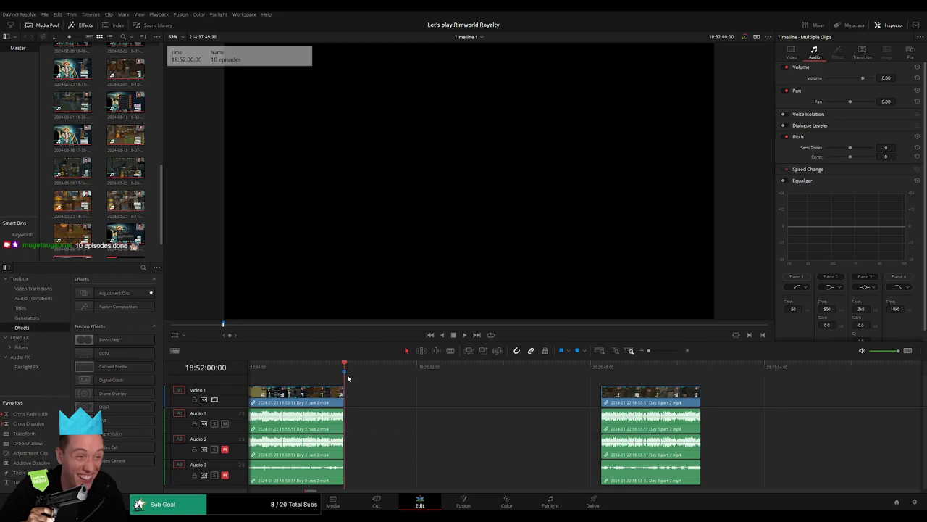
left_click(399, 399)
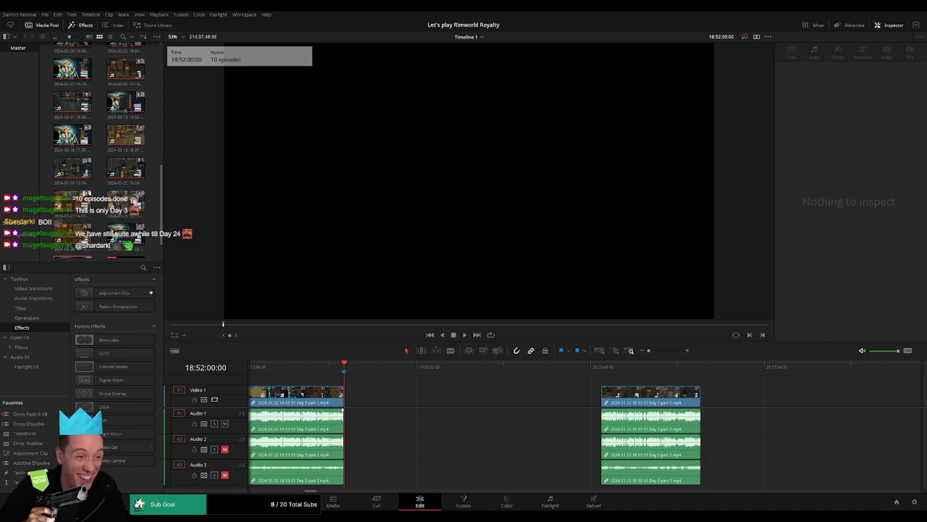
Step: Set the playhead to 20:00:00:00 and move the remaining Day 3 part 2 piece to start there
left_click_drag(395, 382, 518, 383)
left_click_drag(649, 352, 656, 354)
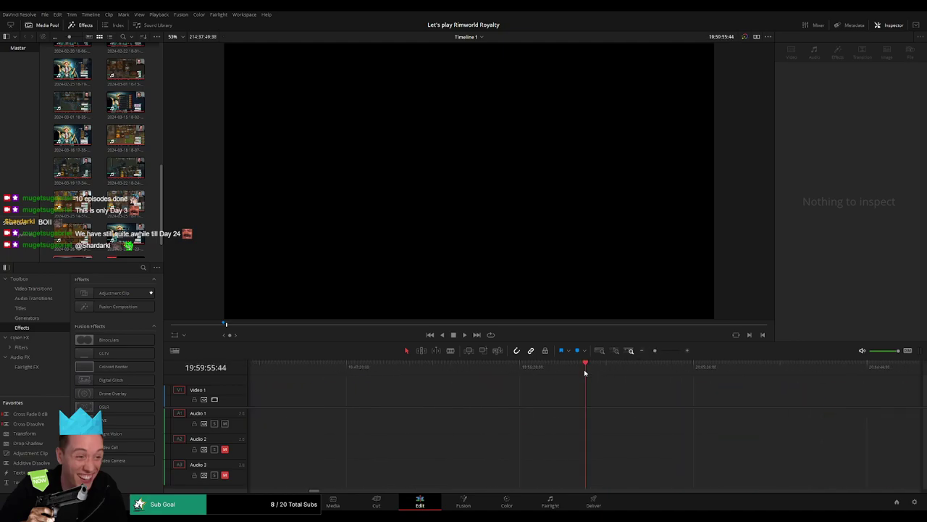
left_click_drag(586, 373, 589, 373)
key("Left")
key("Left")
key("Left")
key("Left")
key("Left")
left_click_drag(655, 352, 649, 352)
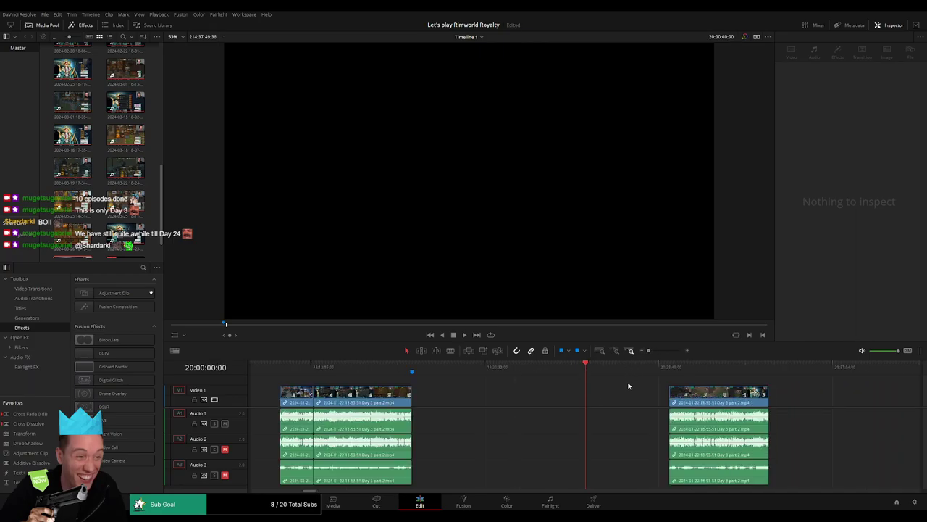
left_click_drag(629, 385, 461, 383)
left_click_drag(525, 400, 442, 399)
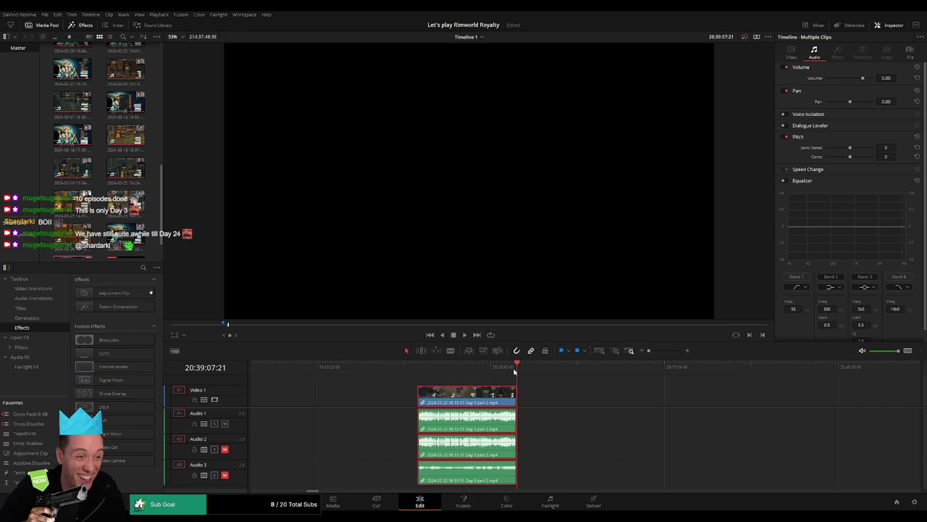
Step: Bring the Day 4 clip back and delete the gap before it so it joins the remaining Day 3 part 2 piece
left_click(423, 374)
scroll(660, 402, "right", 10)
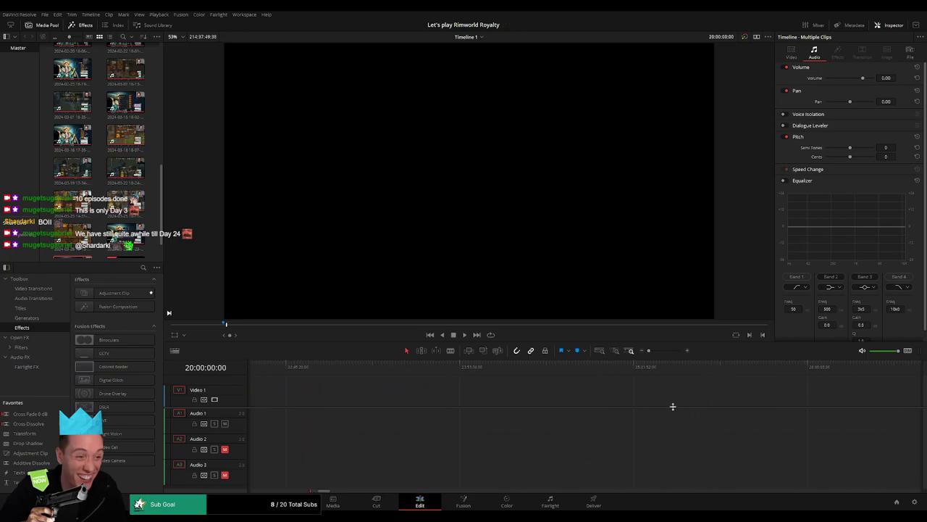
scroll(789, 397, "right", 5)
scroll(704, 400, "right", 2)
left_click_drag(888, 401, 513, 401)
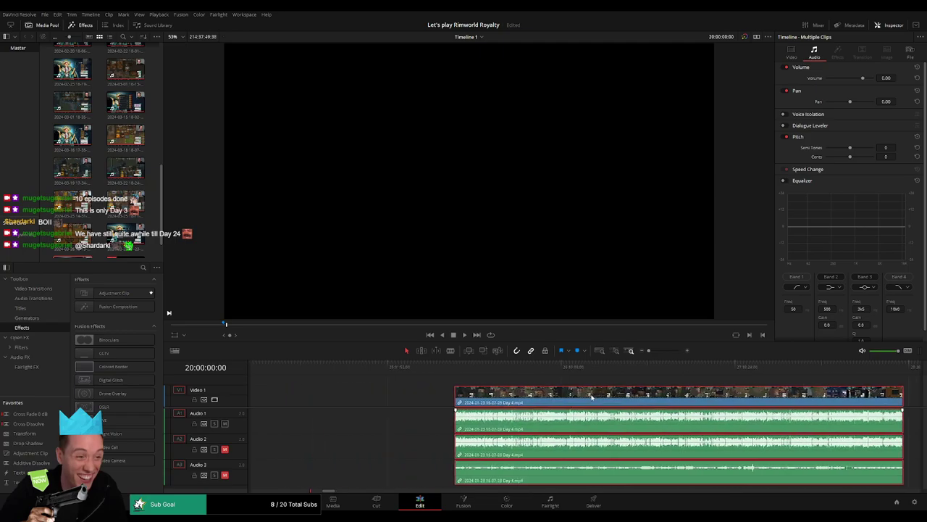
scroll(514, 401, "left", 7)
left_click_drag(734, 402, 470, 408)
scroll(652, 393, "left", 4)
left_click(534, 400)
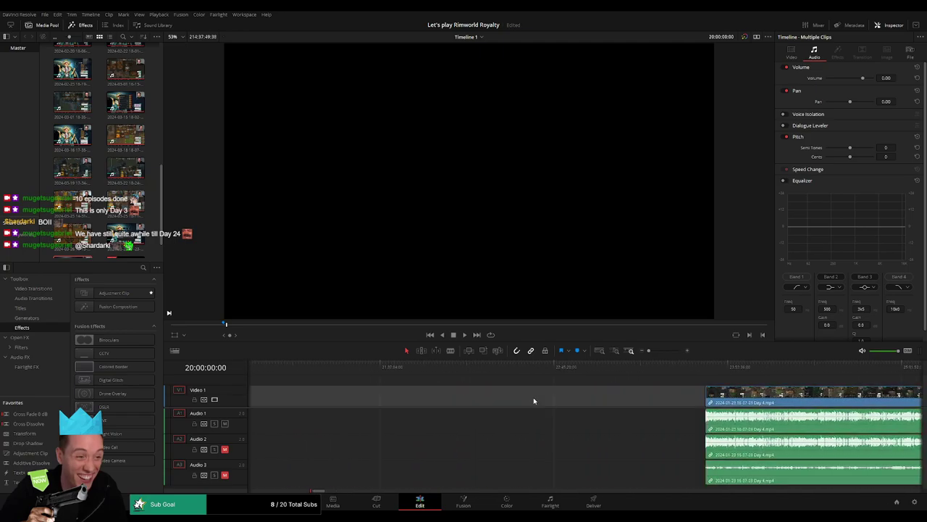
scroll(420, 404, "right", 4)
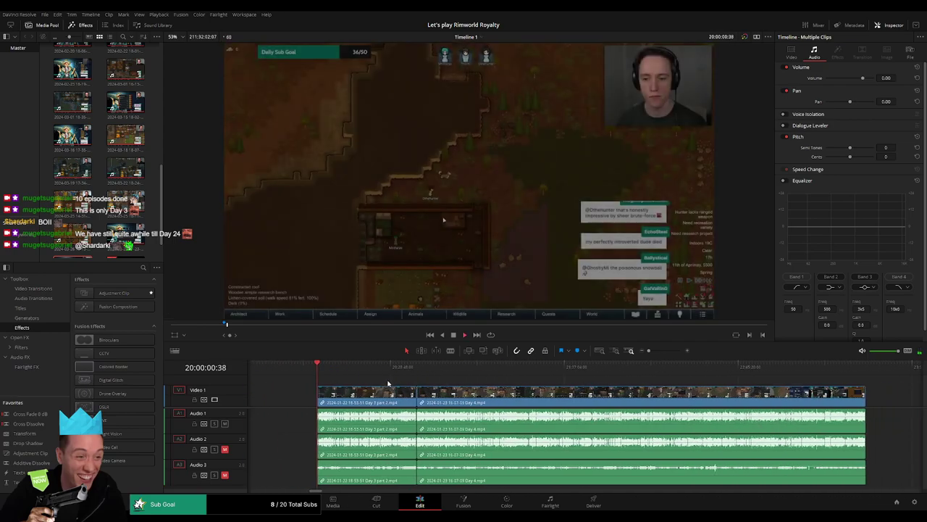
Step: Add transitions on the video and all audio tracks at the join between Day 3 part 2 and Day 4, playing across the join
left_click_drag(331, 371, 420, 379)
key("space")
left_click_drag(650, 351, 669, 351)
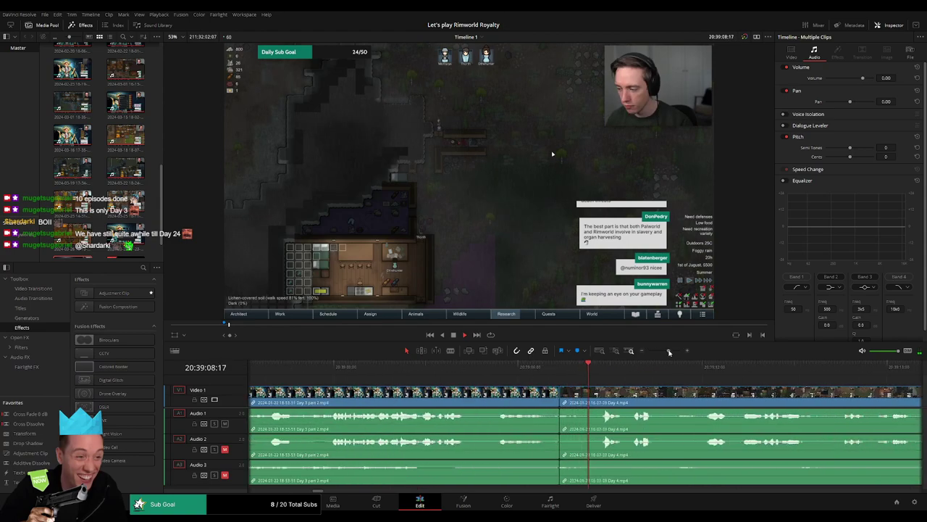
left_click(496, 369)
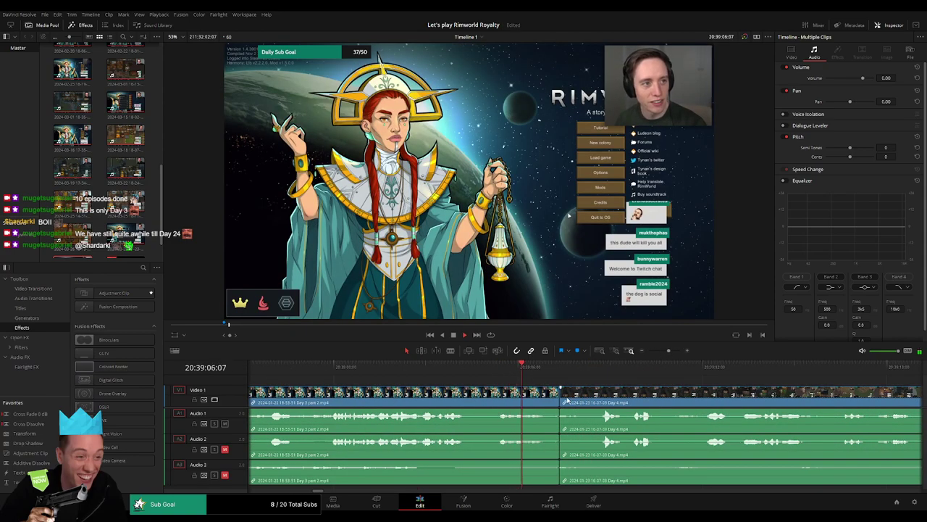
key("space")
left_click(560, 399)
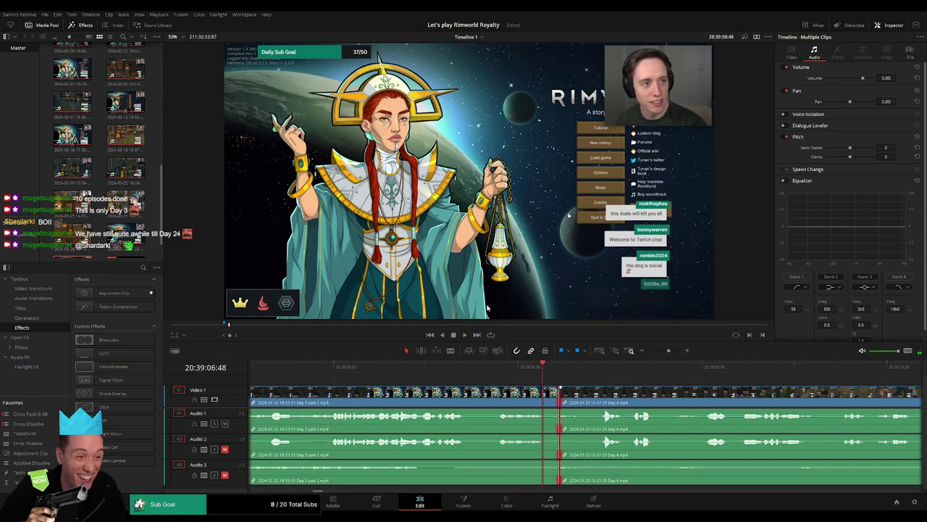
key("ctrl+t")
key("space")
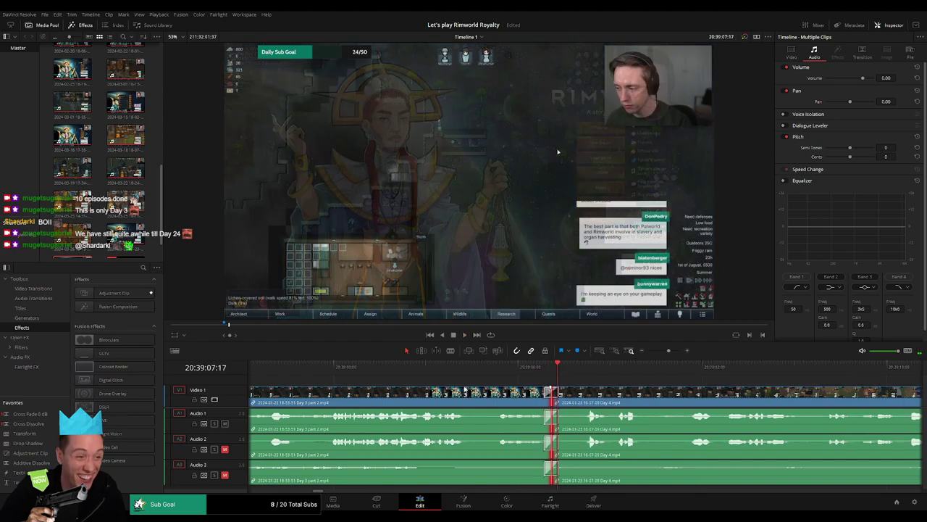
key("ctrl+s")
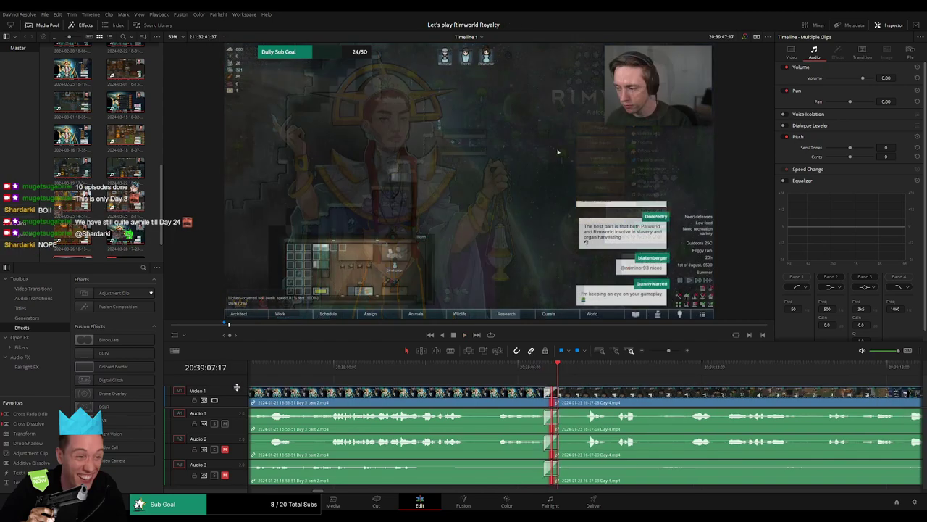
key("space")
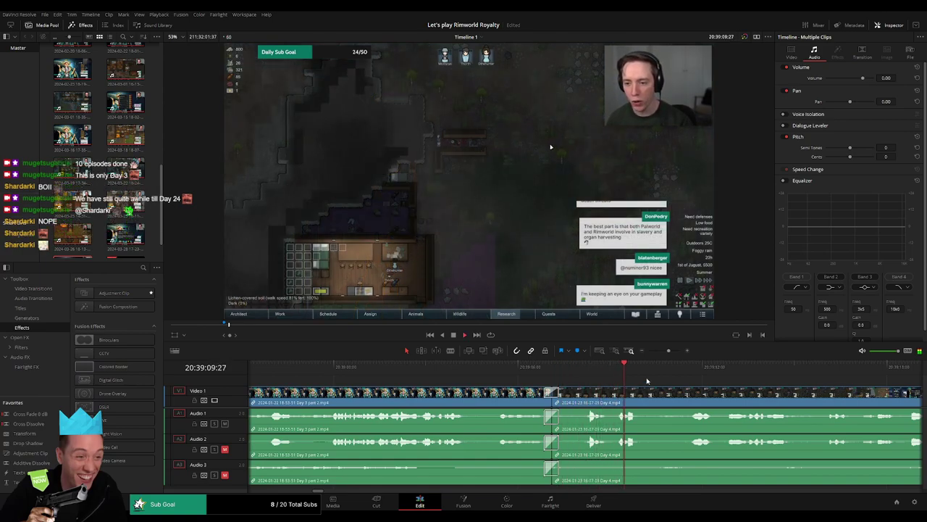
Step: Play through the Day 4 clip around 20:52:00:00 to look for a quiet point for the episode cut
left_click(688, 373)
left_click_drag(670, 350, 648, 351)
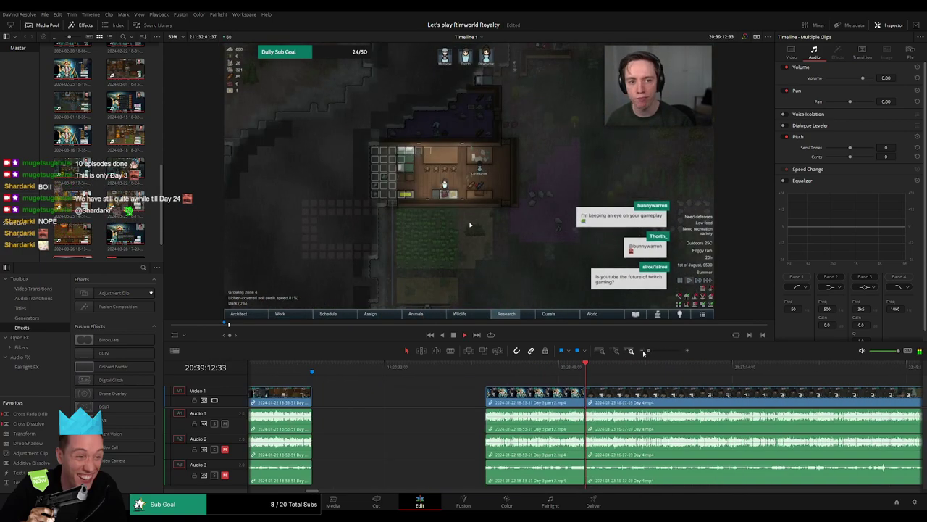
left_click_drag(188, 407, 189, 405)
scroll(507, 382, "right", 2)
scroll(507, 382, "right", 5)
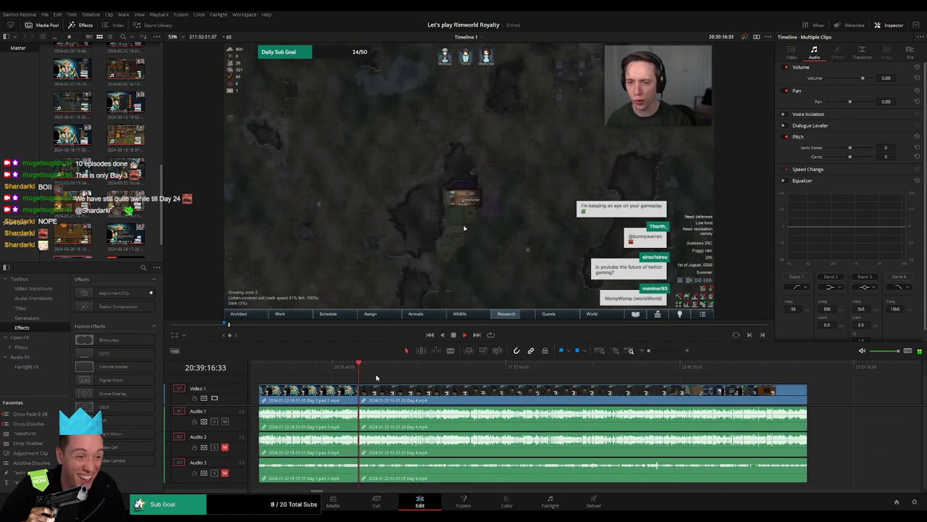
left_click_drag(375, 372, 392, 373)
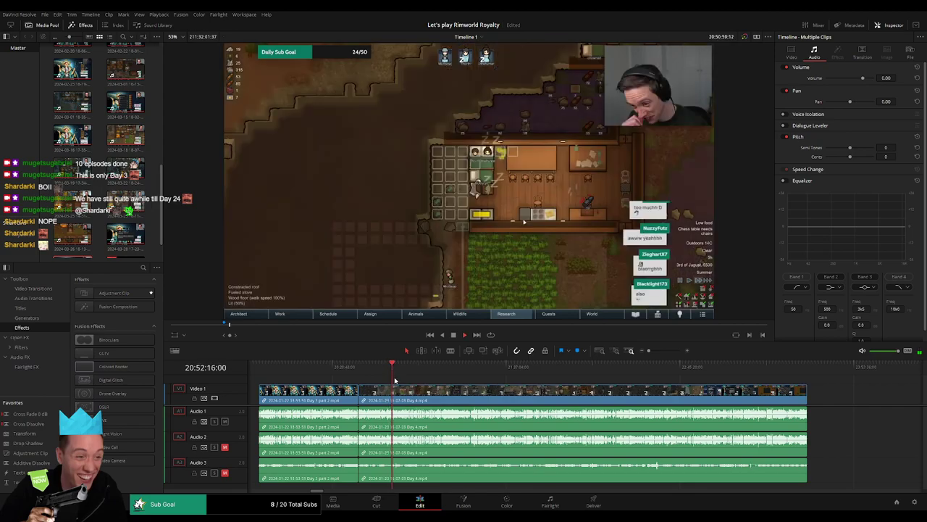
left_click_drag(649, 350, 666, 352)
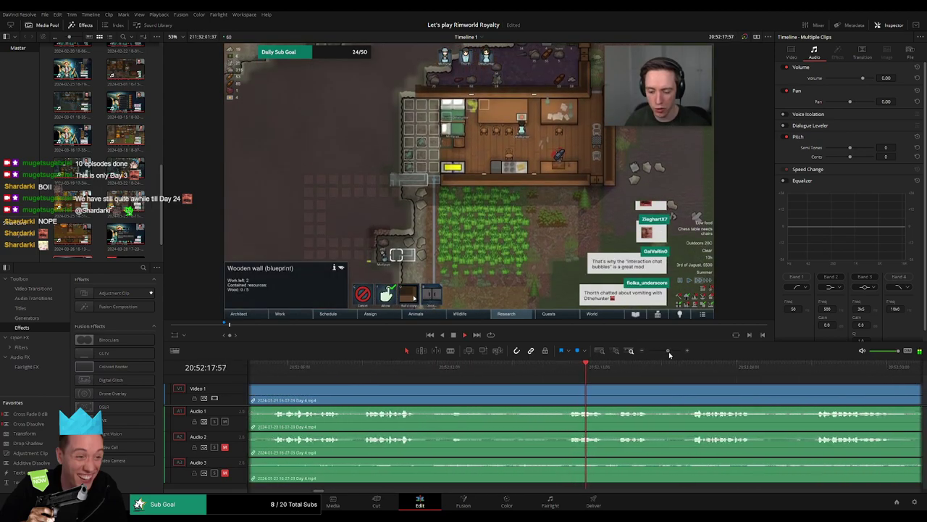
left_click(411, 368)
scroll(382, 387, "left", 4)
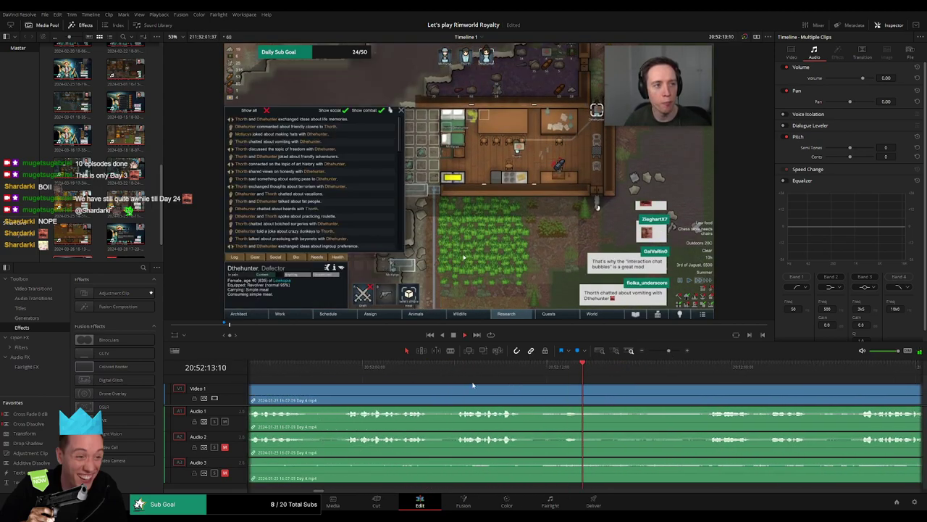
left_click(452, 368)
left_click(348, 368)
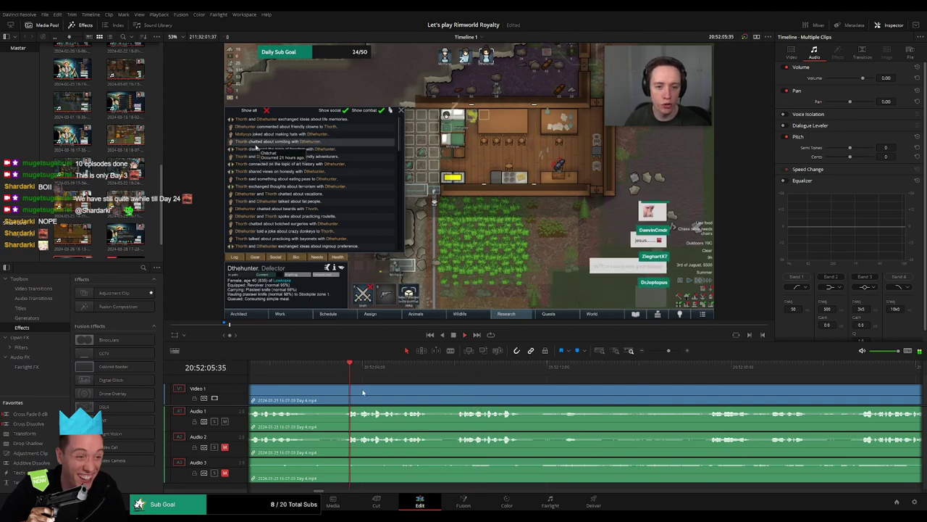
scroll(435, 383, "right", 6)
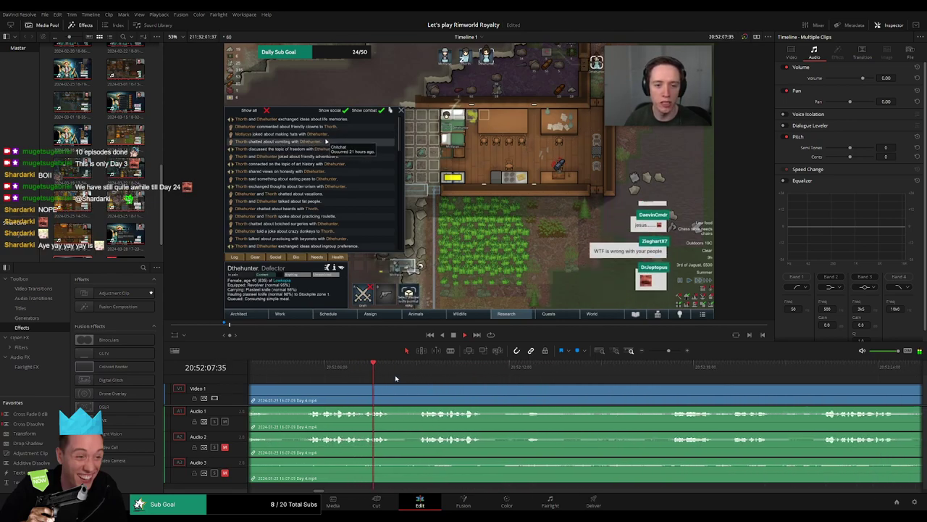
left_click(411, 369)
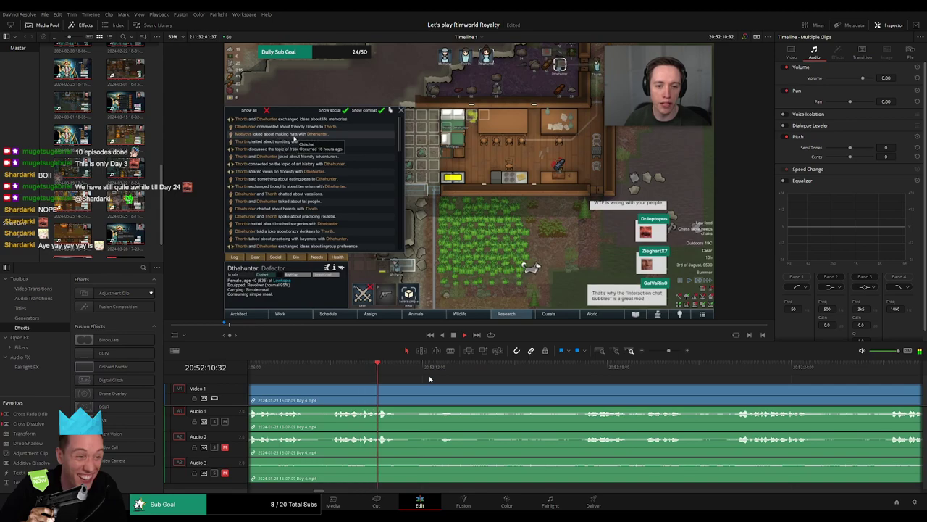
left_click(551, 368)
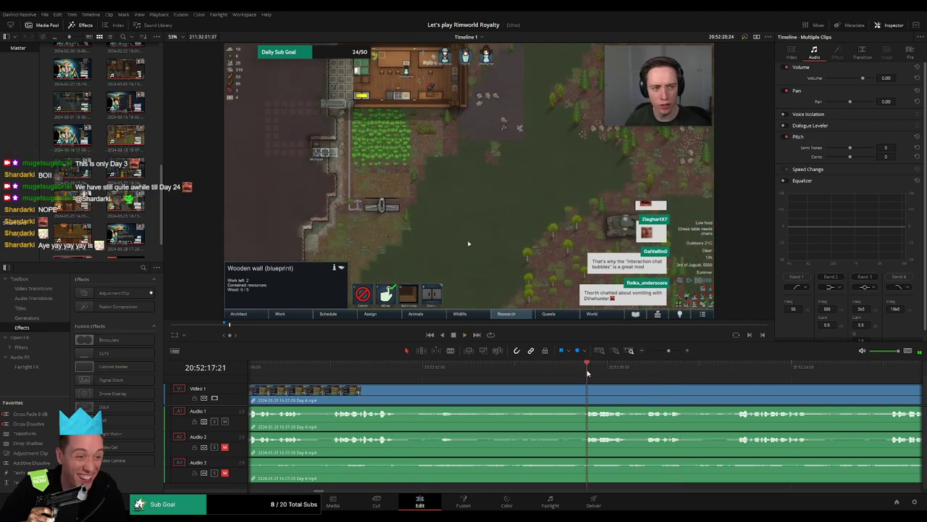
Step: Split the Day 4 clip on all tracks at 20:52:16:30 and add video and audio fades of about one second around the cut
left_click_drag(588, 372, 555, 386)
key("ctrl+b")
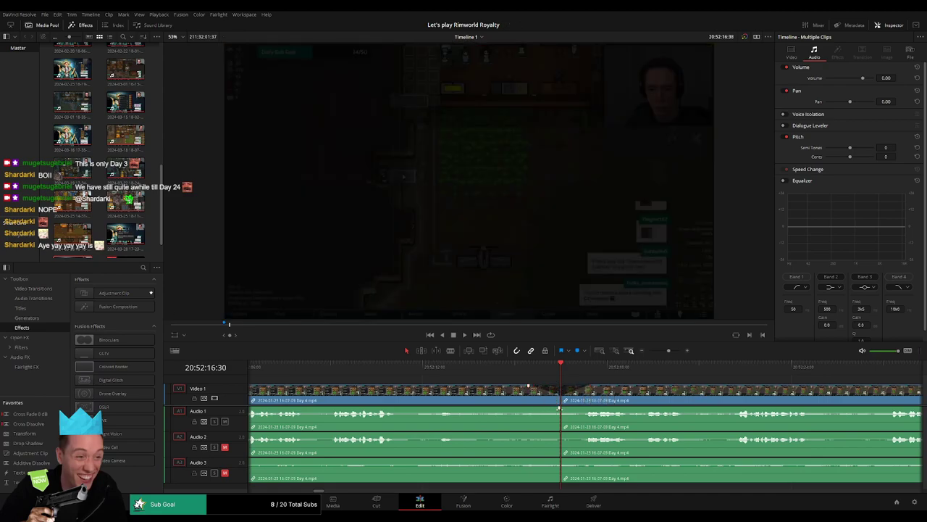
left_click_drag(559, 409, 535, 409)
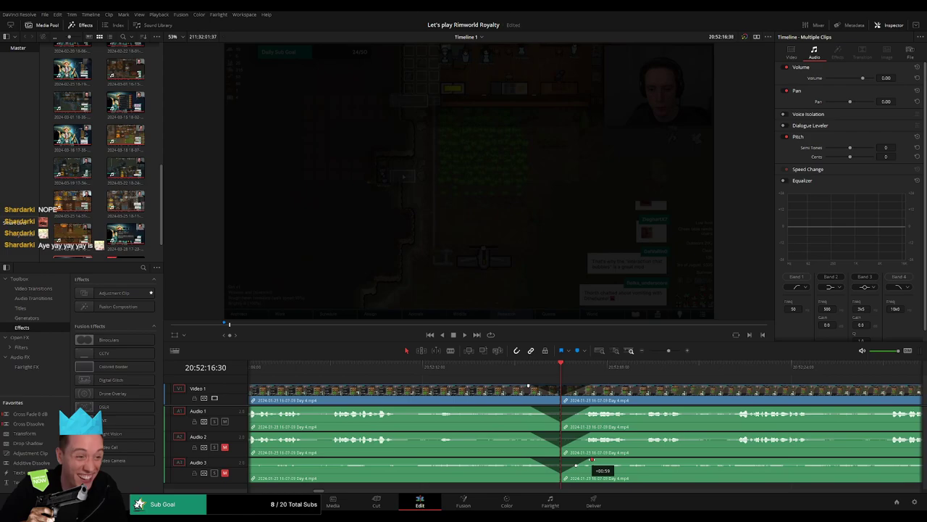
Step: Play back the fades across the Day 4 cut and sample the footage following it
left_click(530, 367)
key("space")
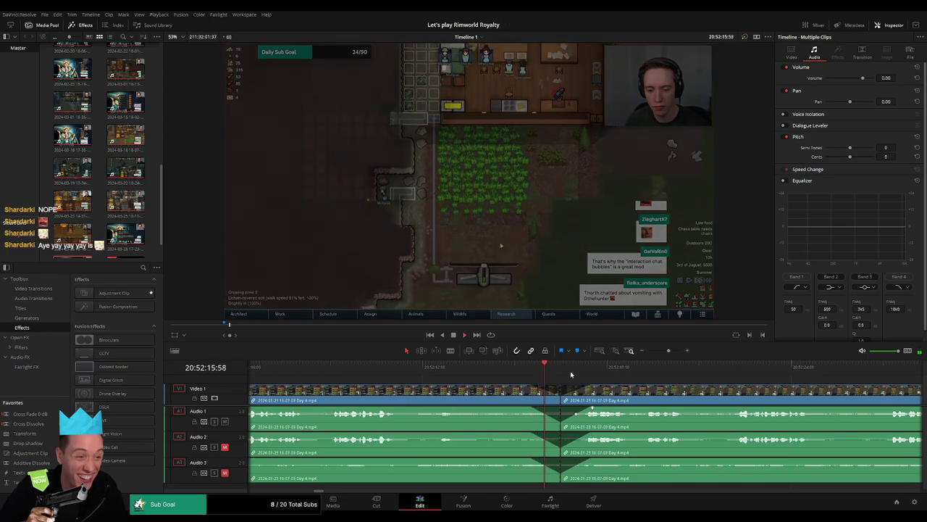
scroll(594, 387, "right", 3)
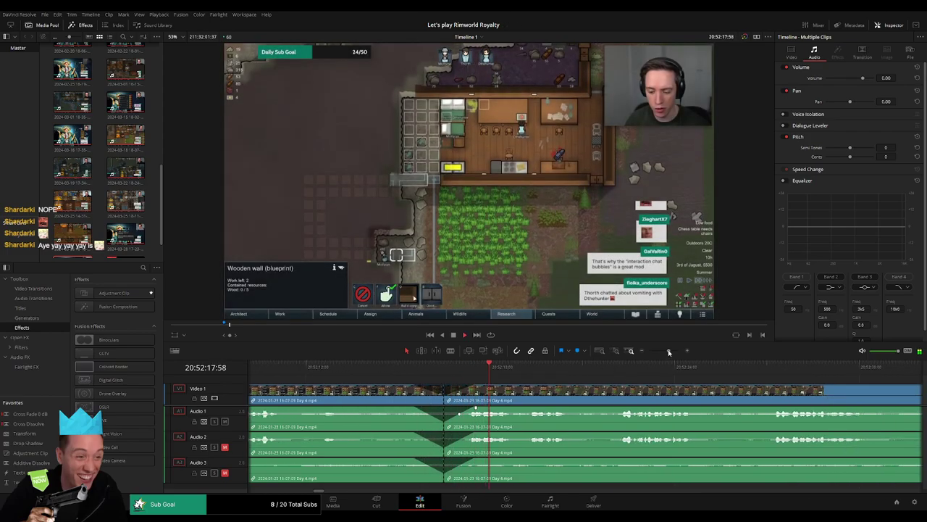
left_click(612, 367)
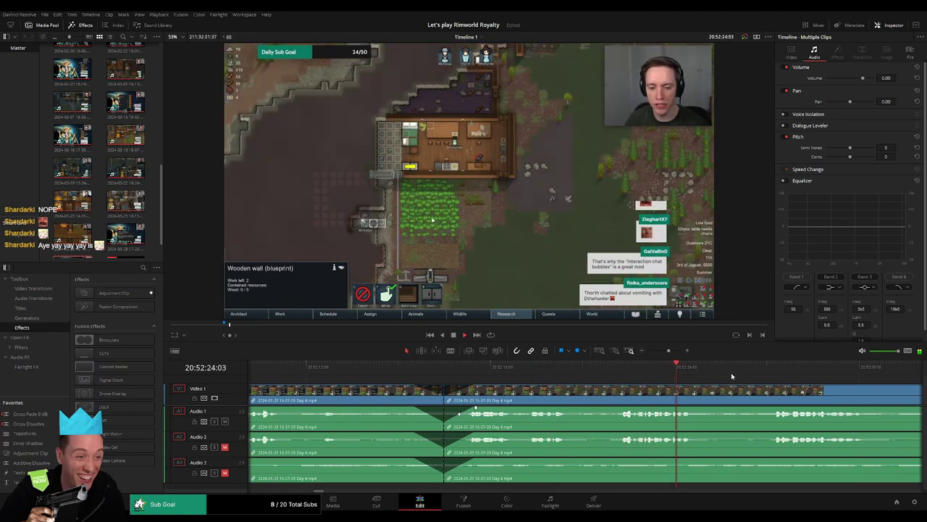
left_click(770, 374)
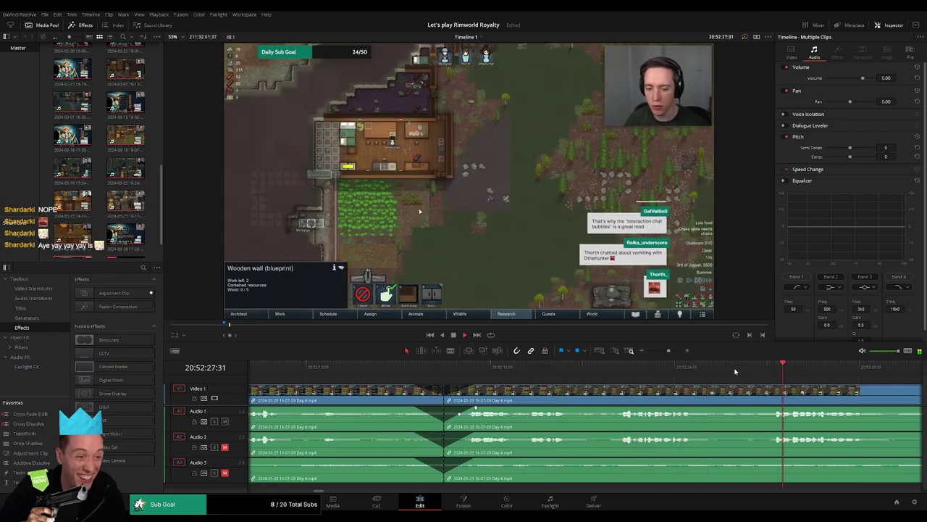
Step: Move the Day 4 footage after the 20:52:16:30 cut, on all tracks, so that it starts at 22:00:00:00
left_click_drag(668, 351, 632, 352)
key("space")
left_click_drag(723, 401, 379, 385)
left_click(400, 368)
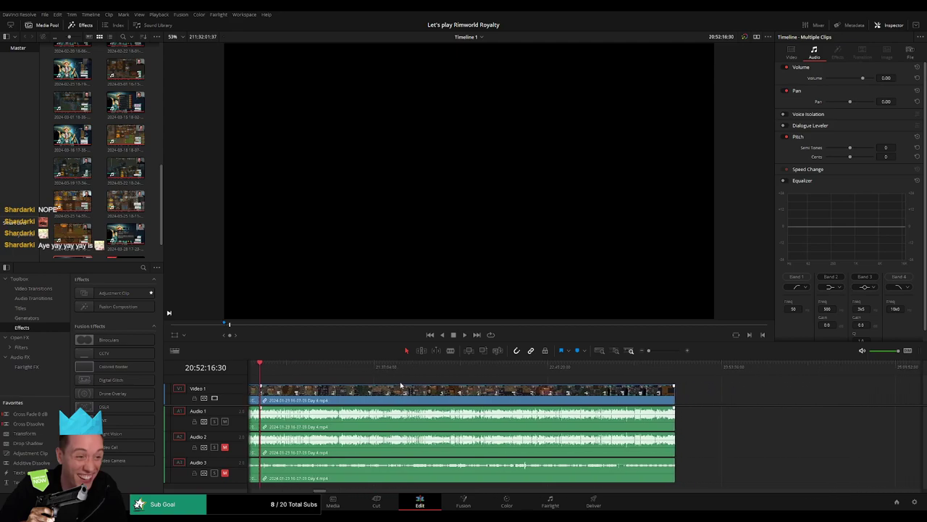
left_click_drag(451, 392, 668, 393)
left_click(333, 390)
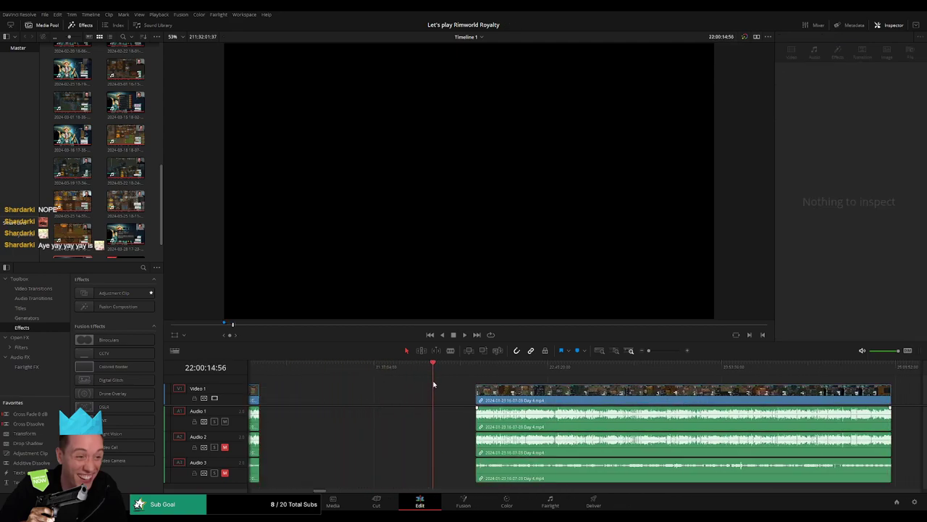
left_click(658, 354)
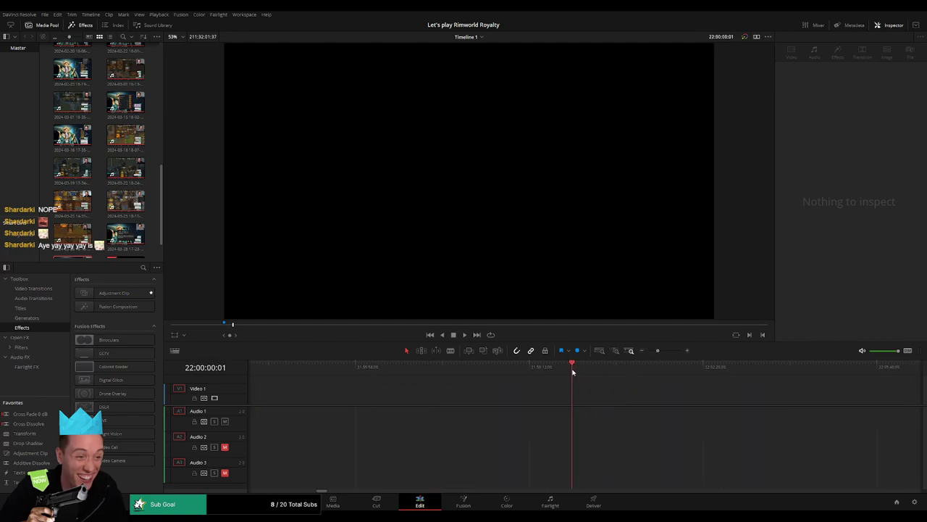
key("Left")
left_click_drag(658, 352, 634, 351)
left_click_drag(660, 391, 617, 390)
Step: Play the start of the moved Day 4 clip and sample its footage around 22:30:41 to 22:31:03
key("space")
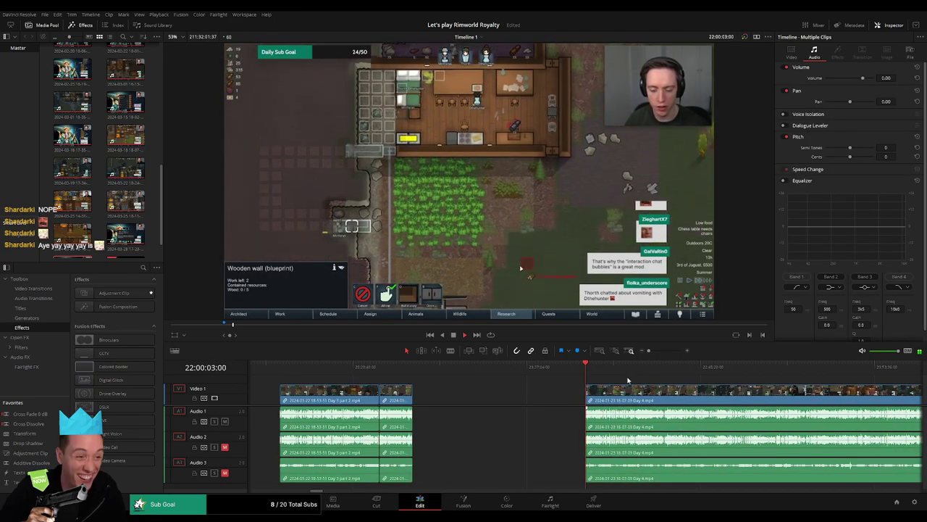
left_click_drag(659, 382, 421, 378)
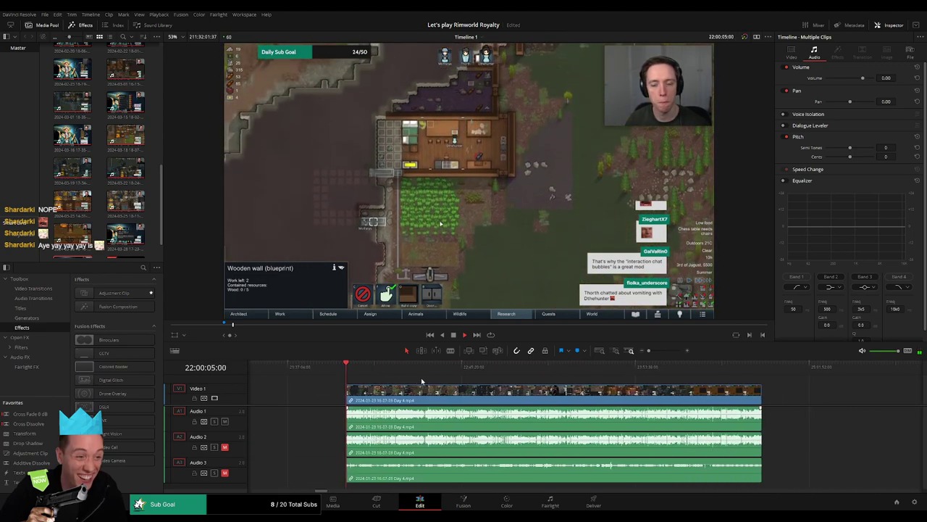
left_click_drag(366, 373, 422, 376)
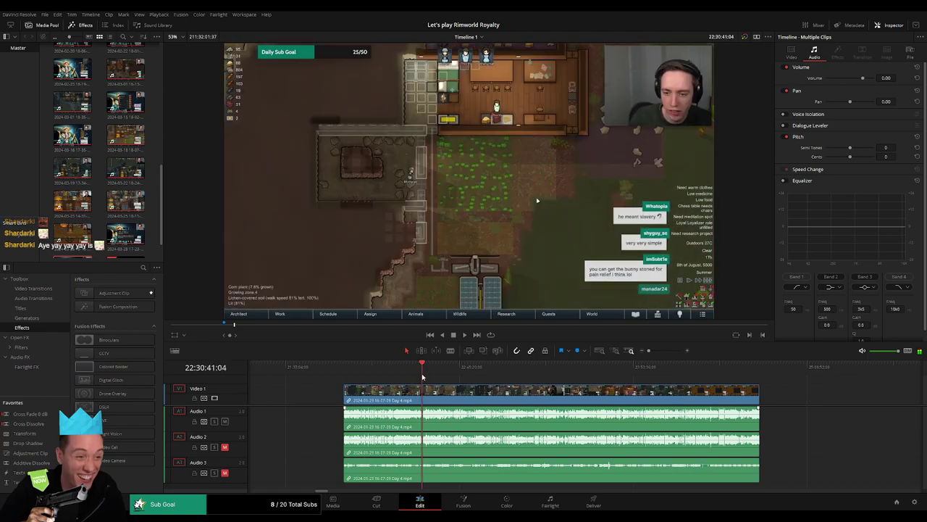
key("space")
left_click_drag(649, 350, 665, 356)
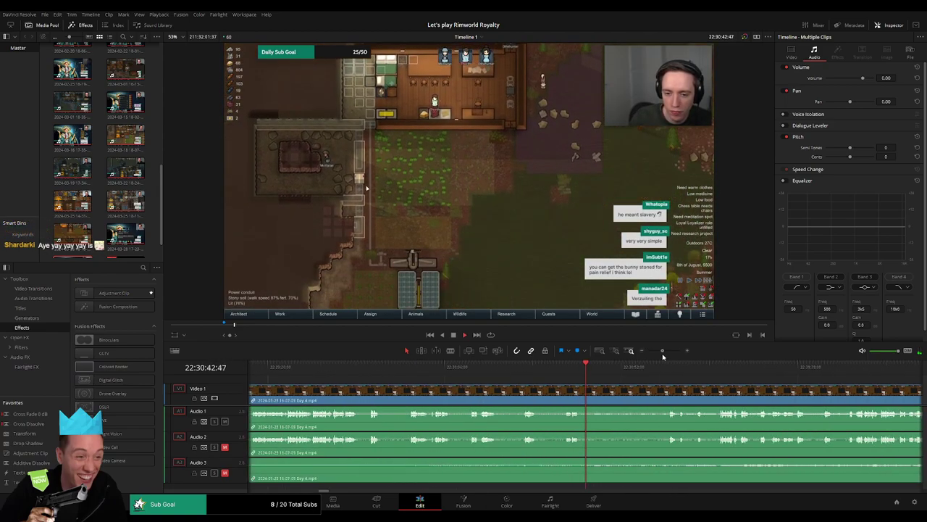
left_click(629, 373)
left_click(656, 374)
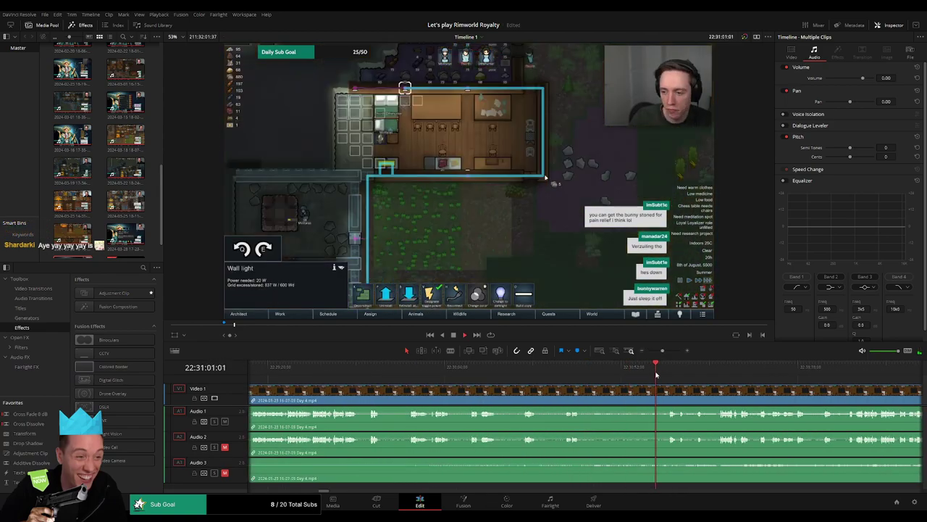
left_click_drag(660, 352, 646, 357)
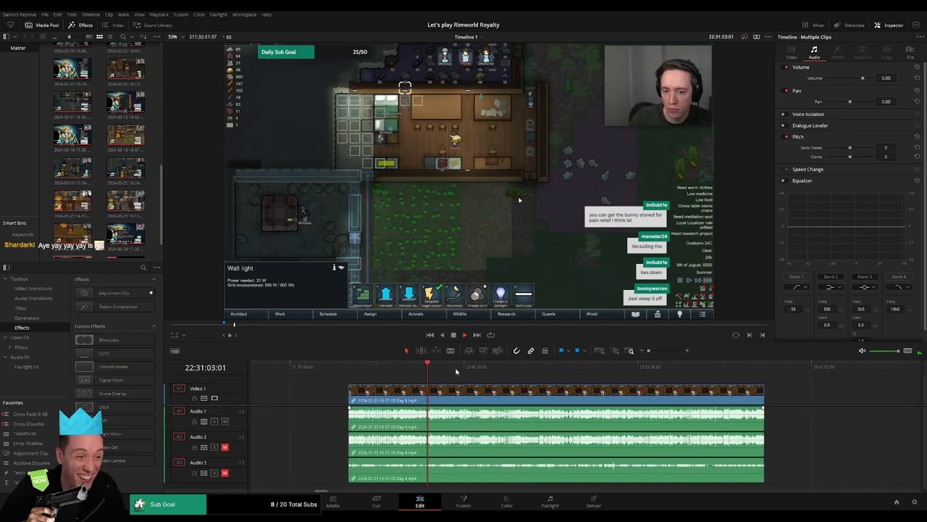
Step: Play through the Day 4 clip between about 22:51:45 and 22:52:07 to look for a quiet point for the episode cut
left_click_drag(430, 371, 481, 373)
key("space")
left_click_drag(649, 351, 666, 353)
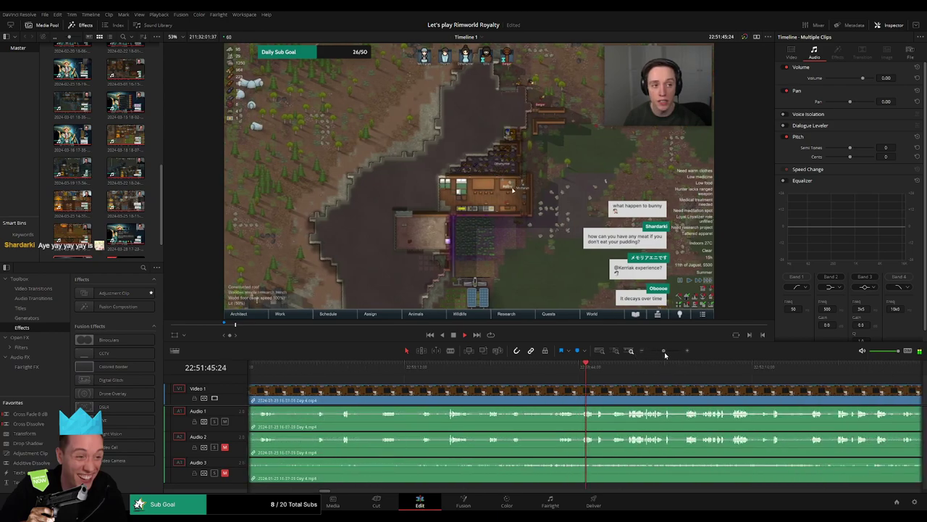
left_click(615, 372)
left_click(700, 372)
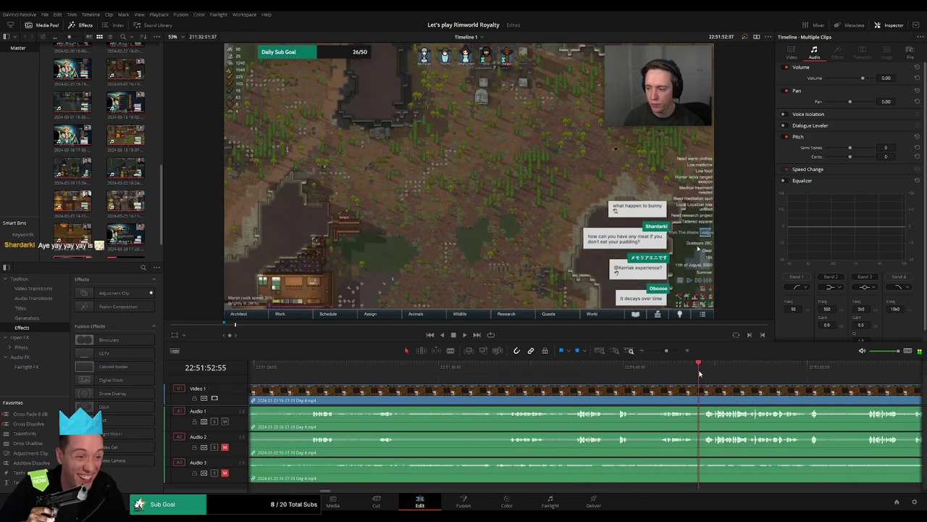
left_click_drag(698, 384, 513, 384)
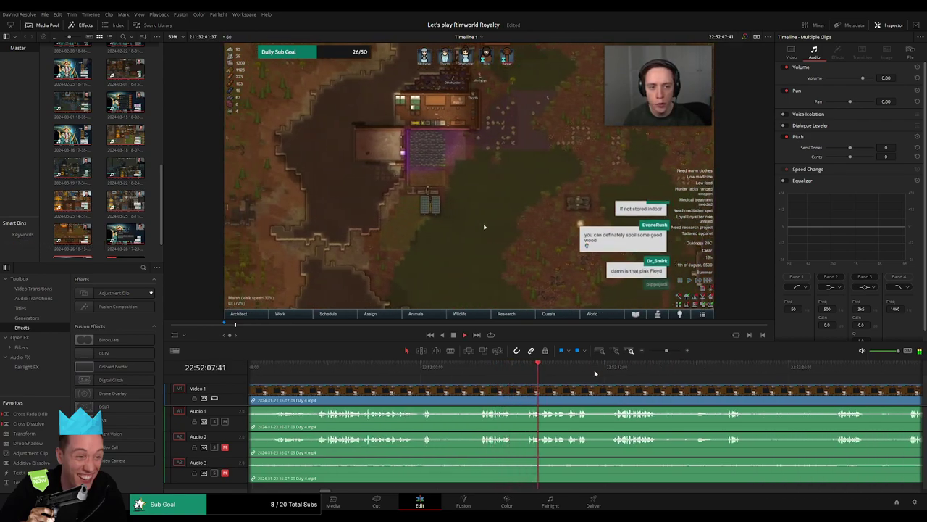
left_click(424, 366)
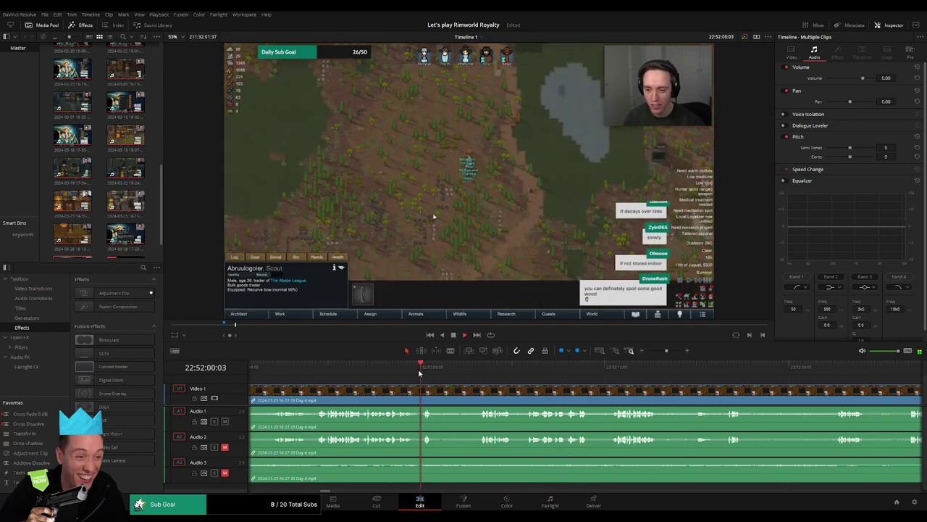
left_click(400, 368)
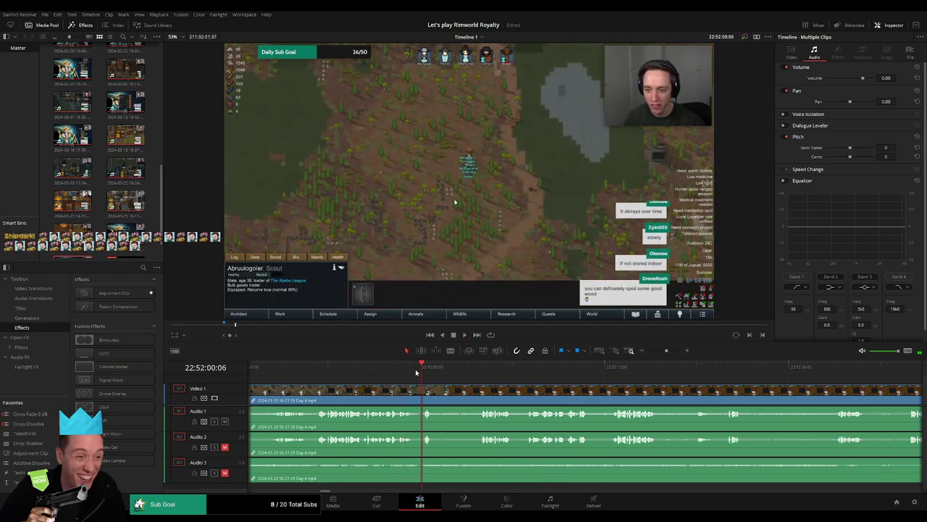
left_click(480, 375)
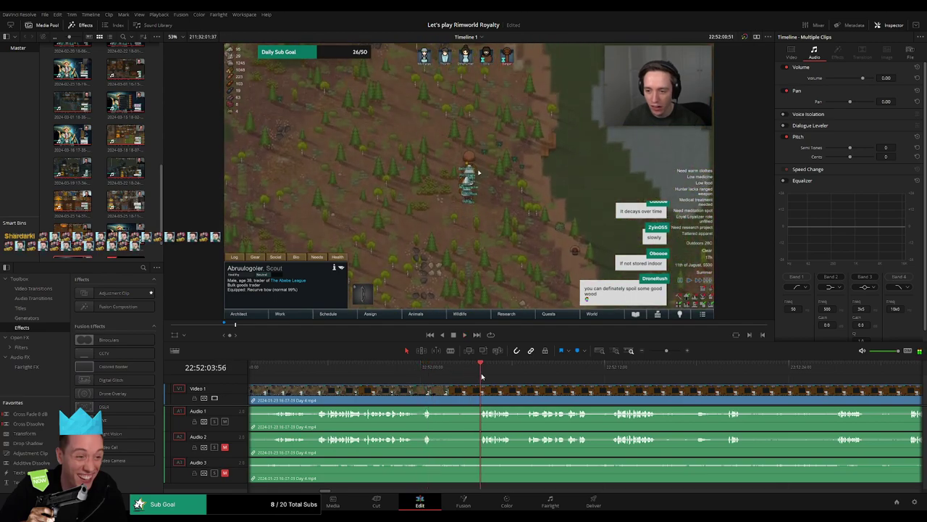
Step: Split the Day 4 clip on all tracks at 22:52:03:00 and add video and audio fades of about one second around the cut
left_click_drag(481, 375, 468, 375)
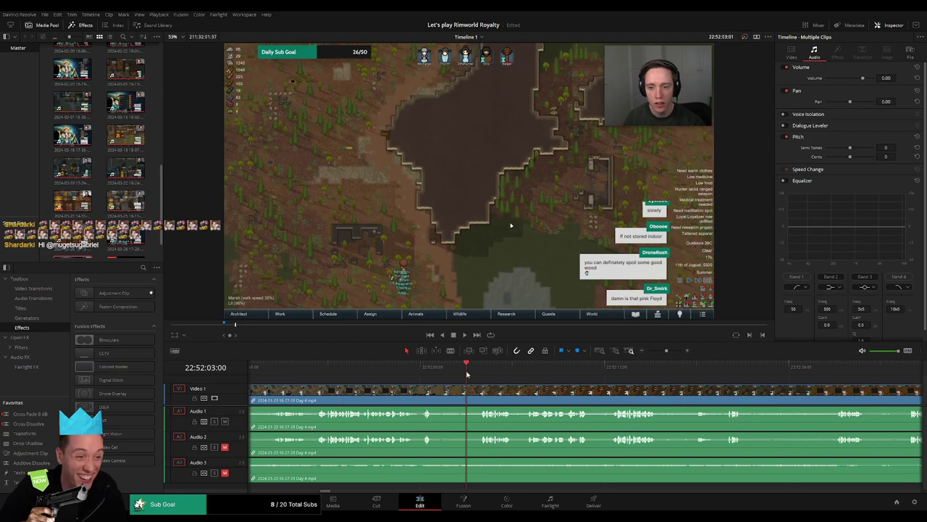
key("ctrl+b")
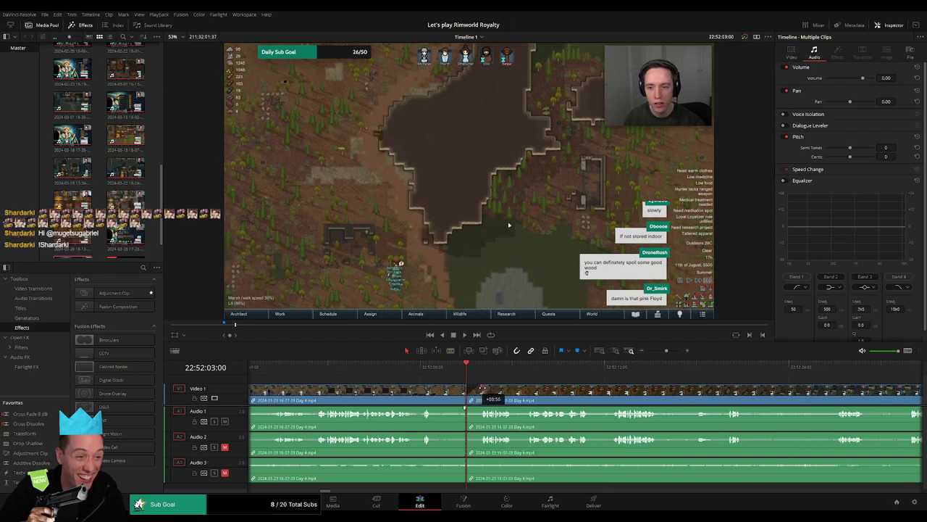
left_click_drag(483, 388, 483, 388)
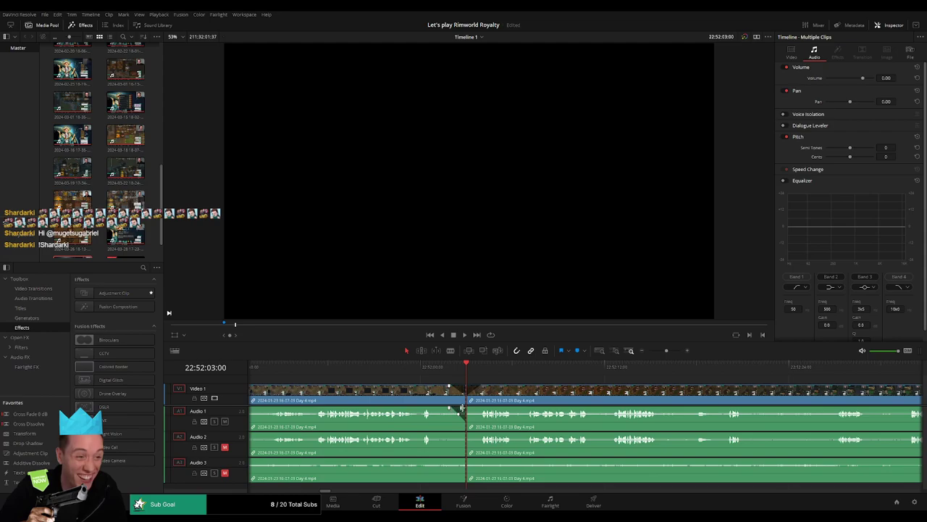
left_click_drag(459, 408, 461, 429)
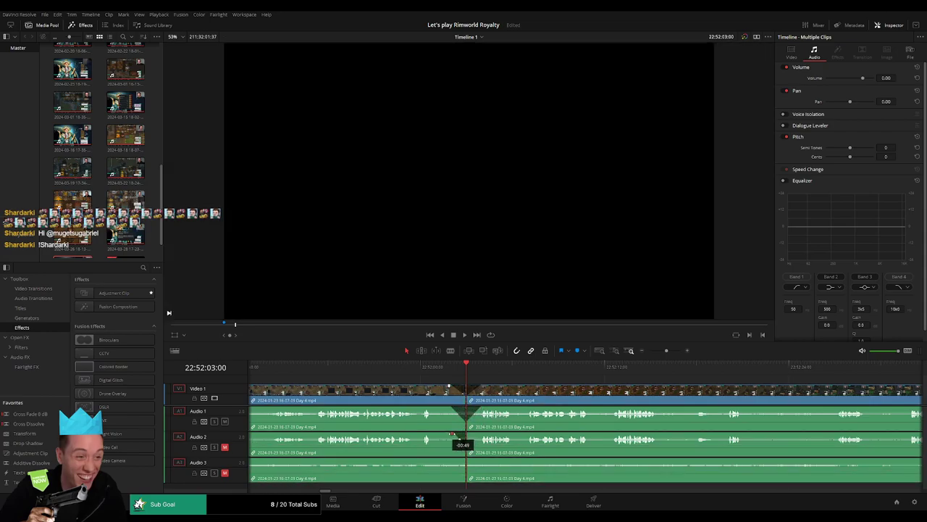
left_click_drag(451, 435, 477, 438)
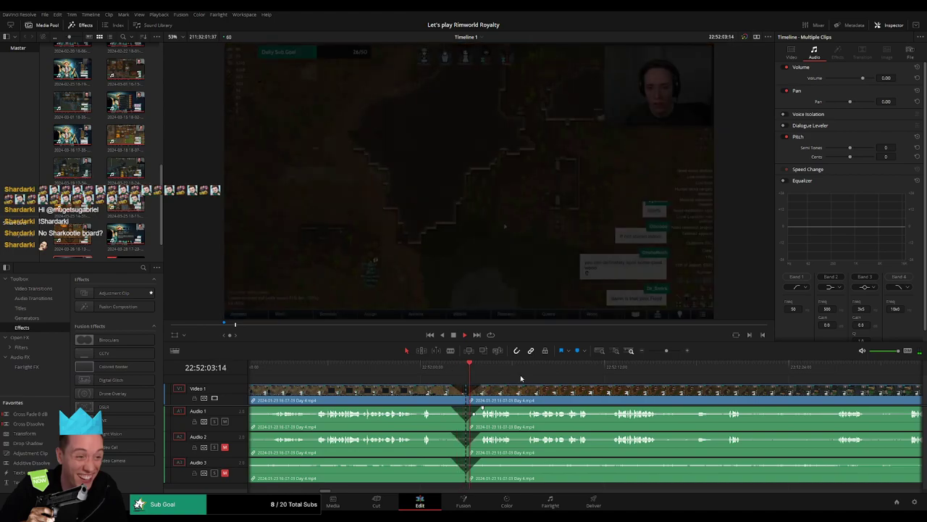
key("space")
Step: Move the remaining Day 4 footage after the 22:52:03:00 cut, on all tracks, so that it starts at 24:00:00:00
left_click_drag(666, 350, 648, 352)
left_click_drag(637, 392, 501, 386)
left_click(476, 372)
left_click_drag(578, 393, 617, 398)
left_click(372, 393)
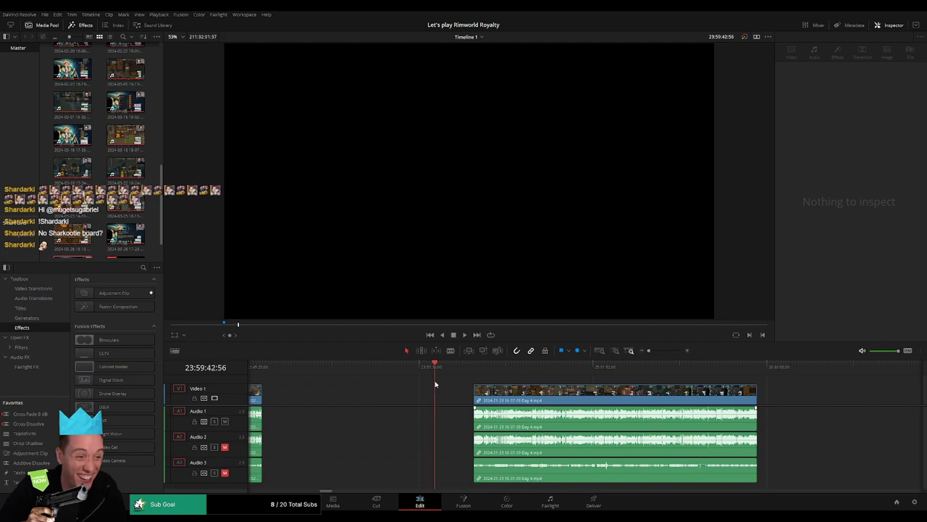
left_click_drag(505, 391, 468, 392)
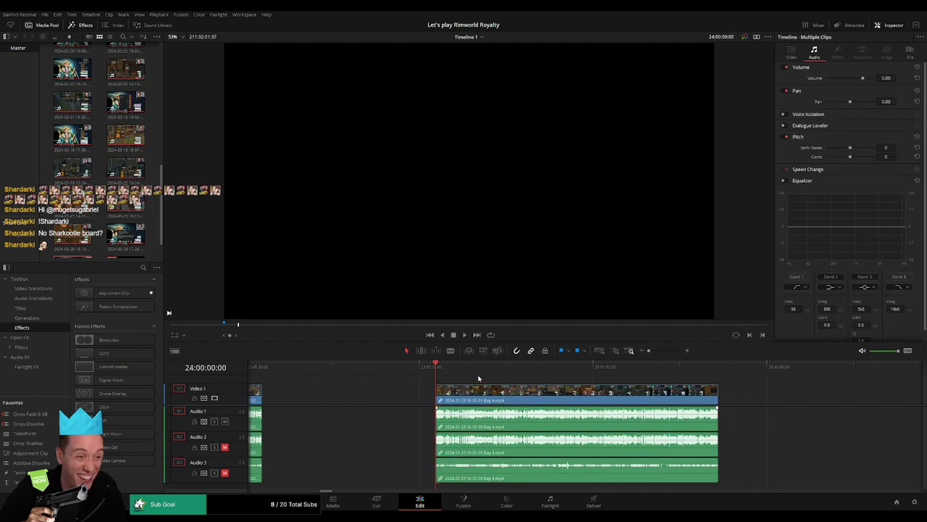
Step: Play the start of the clip at 24:00:00:00 and sample the footage around 24:52:00:00 for a possible episode cut
key("space")
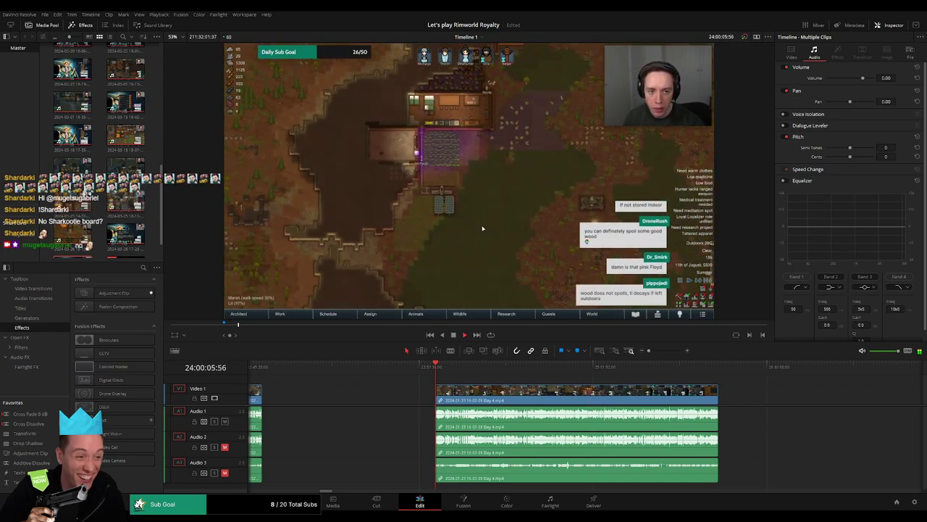
left_click_drag(489, 384, 439, 375)
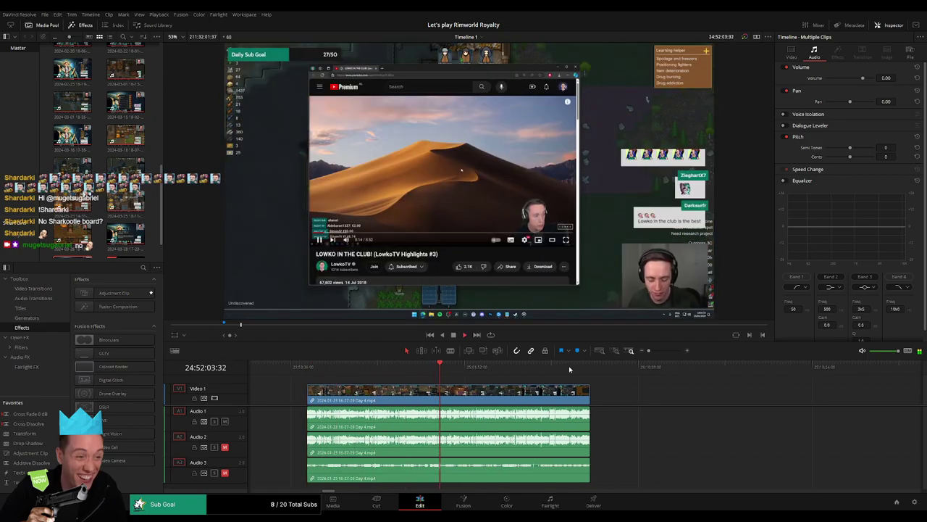
left_click_drag(649, 351, 667, 351)
left_click(440, 369)
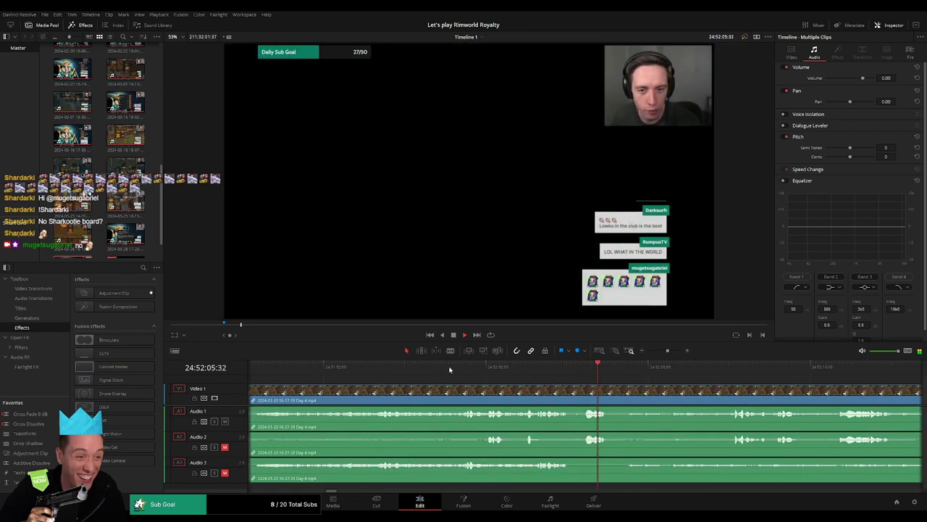
left_click(338, 371)
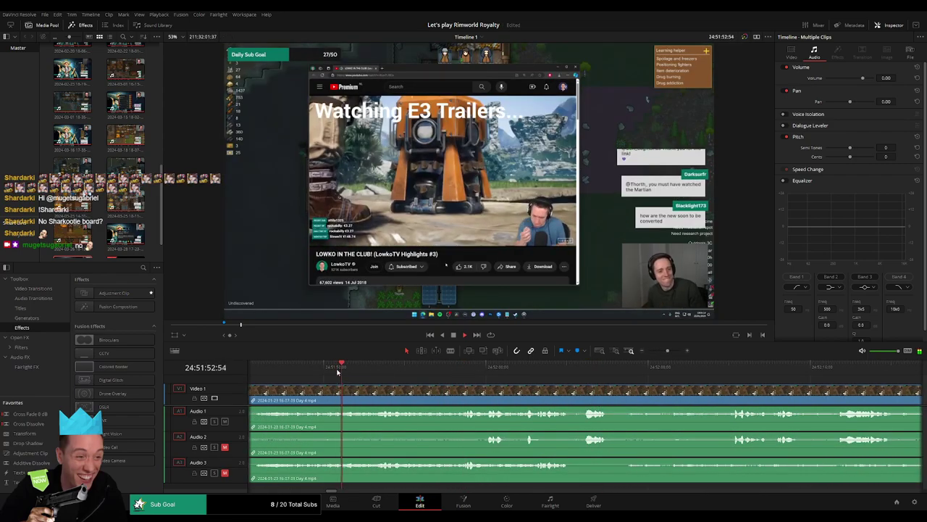
left_click(465, 371)
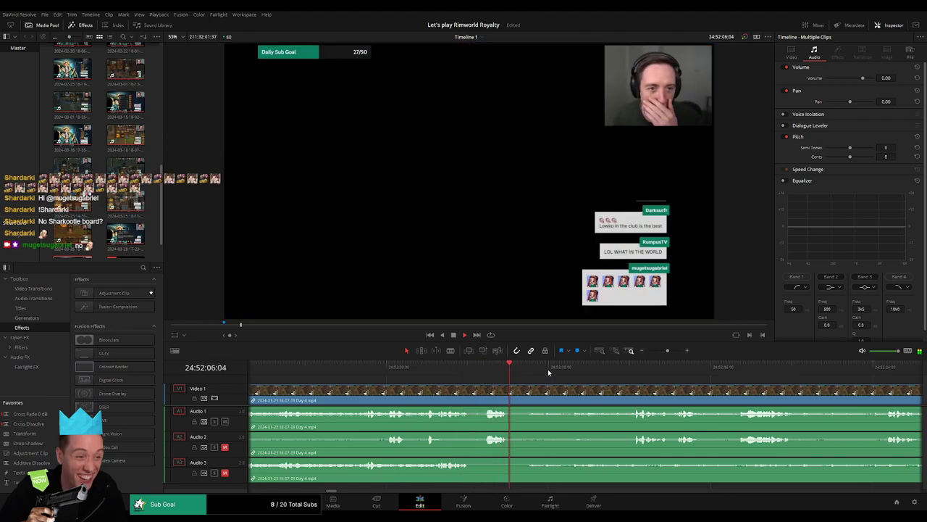
left_click(618, 368)
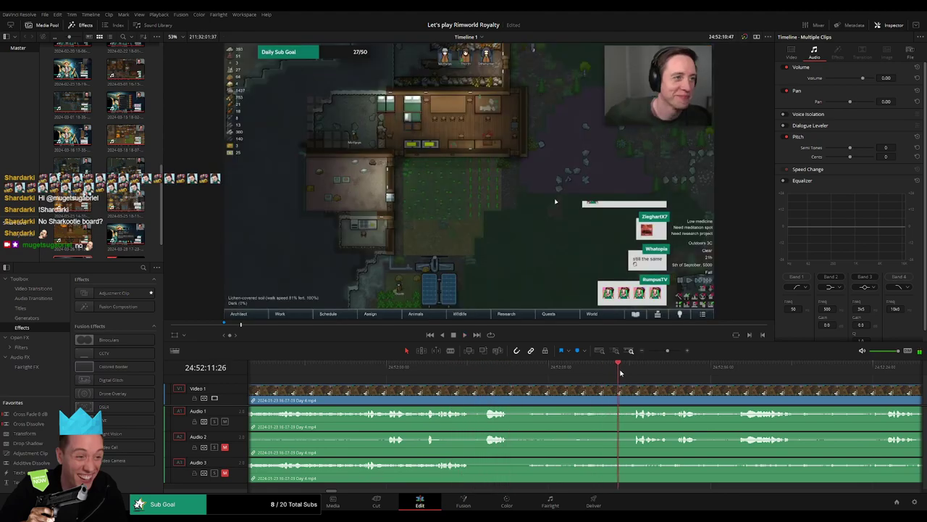
Step: Play through the Day 4 clip between about 24:51:46 and 24:52:30 to look for a quiet point for the episode cut
left_click(279, 376)
scroll(488, 378, "left", 3)
left_click(392, 371)
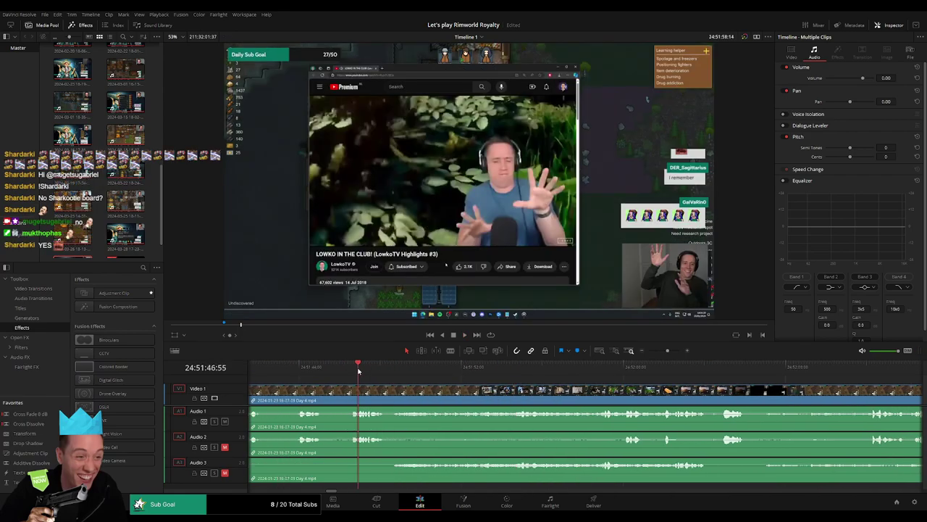
key("space")
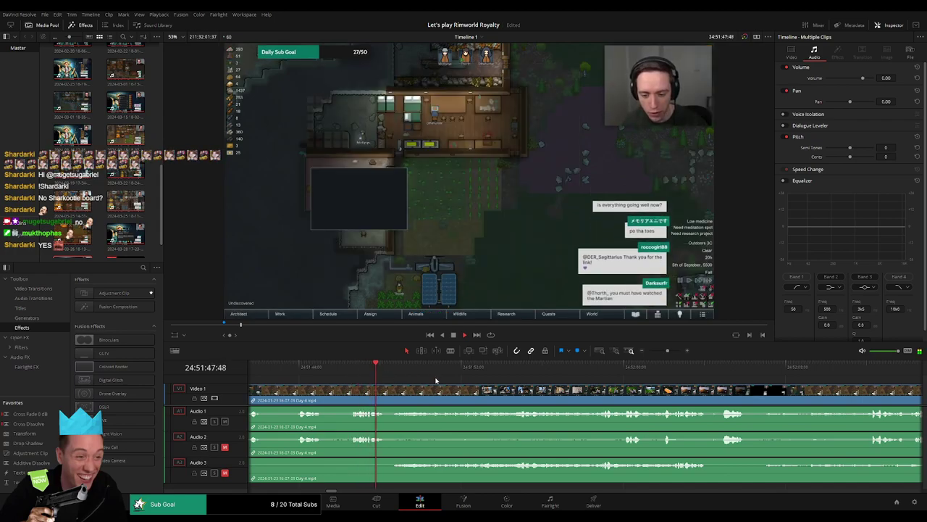
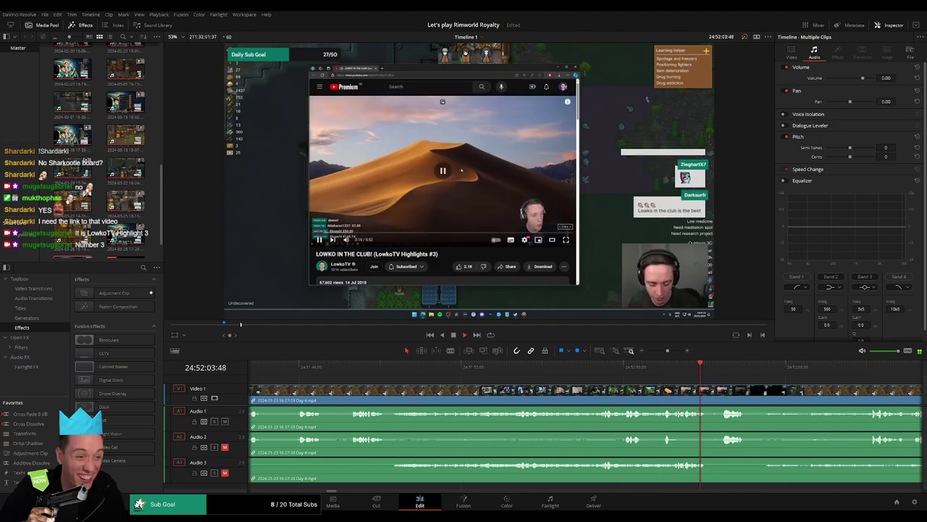
scroll(546, 376, "right", 5)
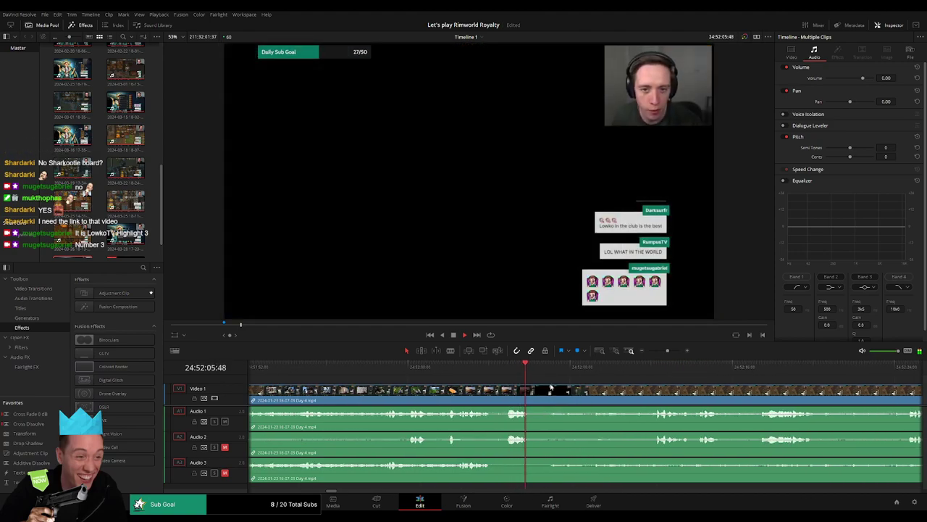
left_click(634, 376)
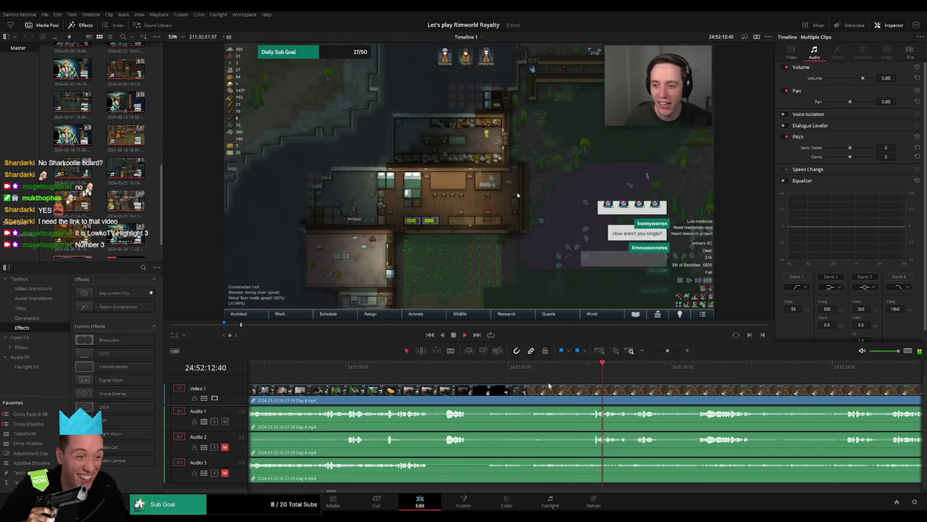
left_click(688, 368)
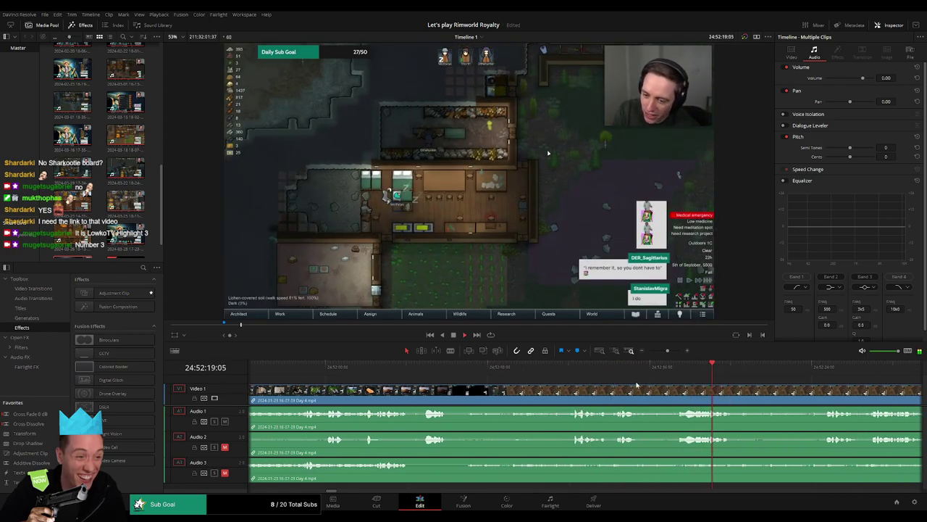
left_click(710, 368)
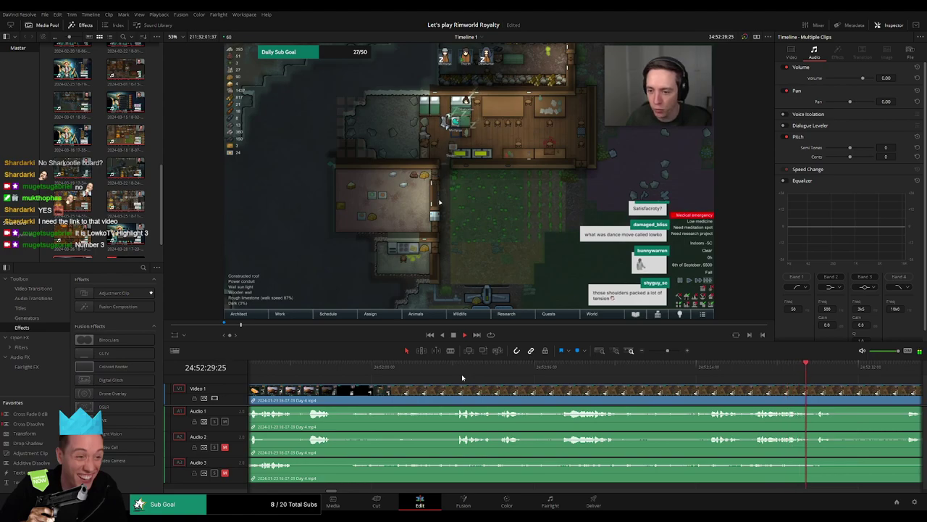
Step: Split the Day 4 clip on all tracks at 24:52:11:00 and add video and audio fades of about one second around the cut
left_click(458, 374)
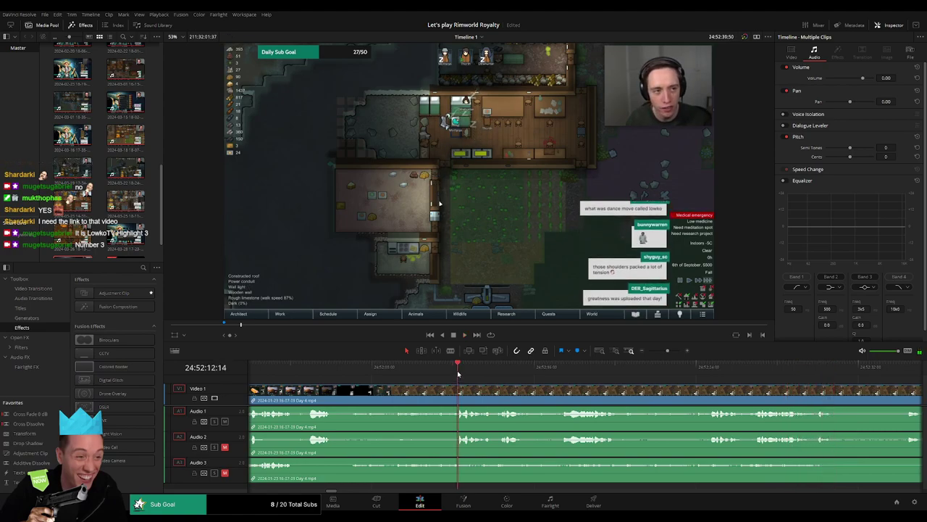
left_click_drag(459, 375, 434, 376)
key("ctrl+b")
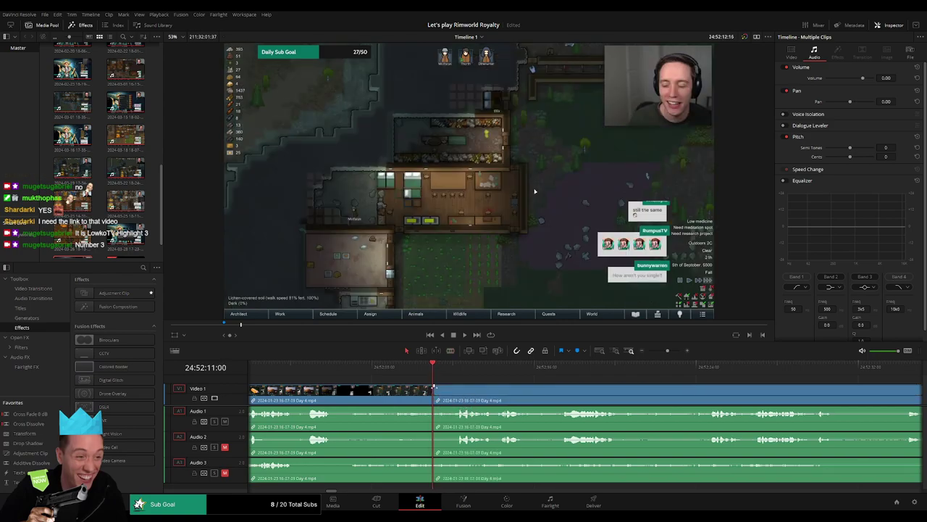
left_click_drag(454, 386, 454, 386)
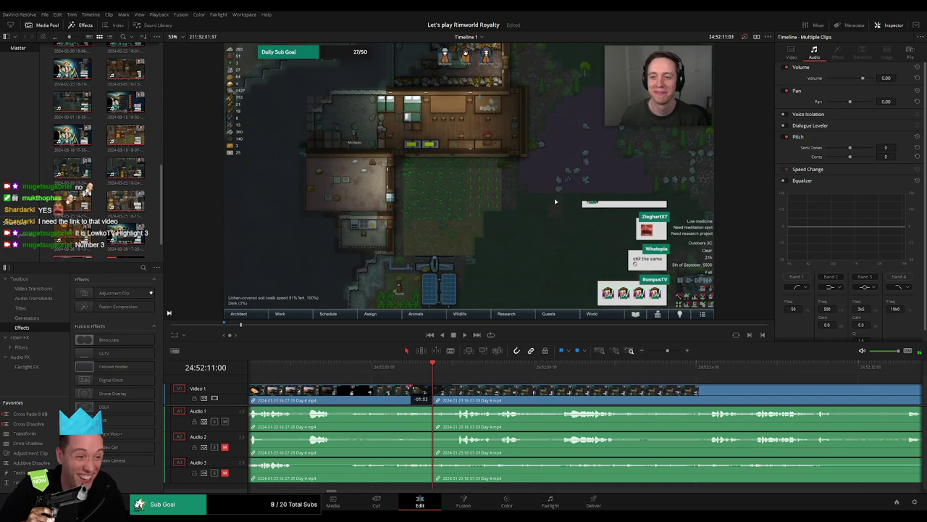
left_click_drag(433, 410, 410, 410)
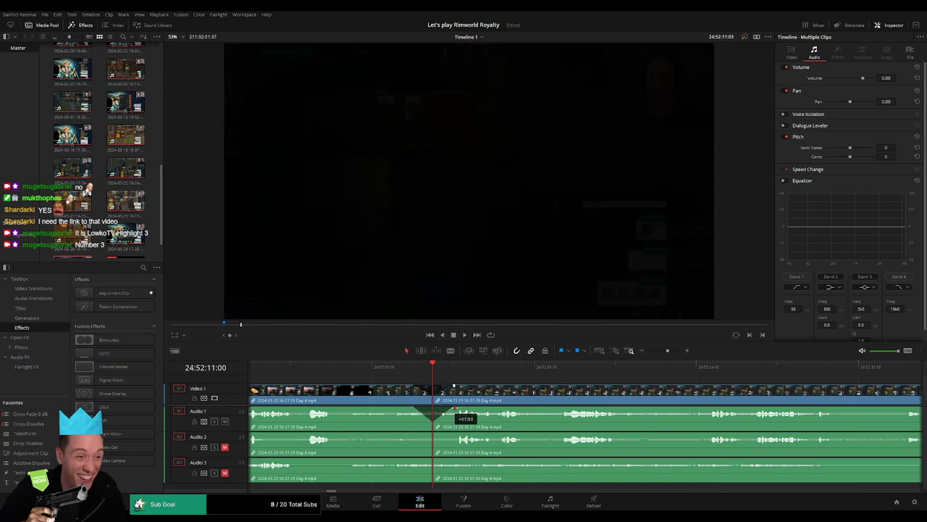
left_click_drag(431, 433, 415, 434)
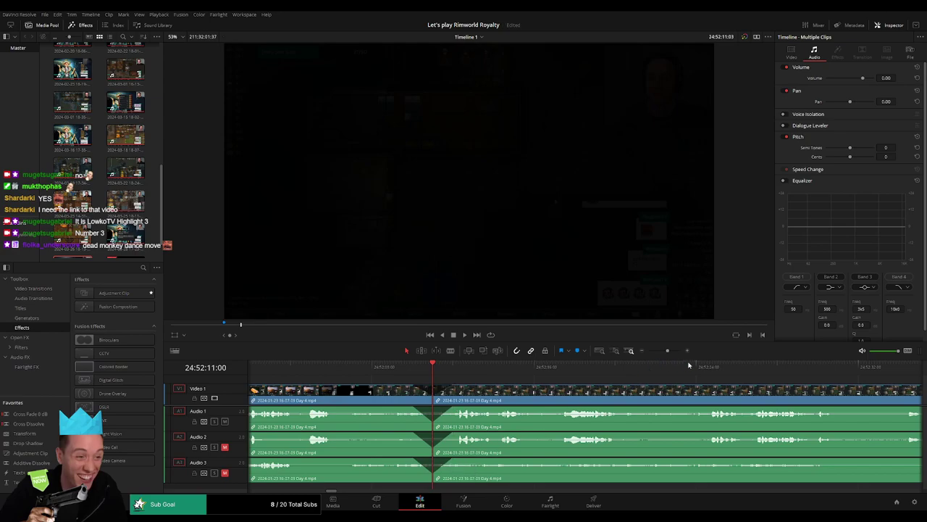
Step: Move the Day 4 footage after the 24:52:11:00 cut, on all tracks, so that it starts at 26:00:00:00
left_click_drag(667, 350, 642, 353)
scroll(521, 385, "right", 2)
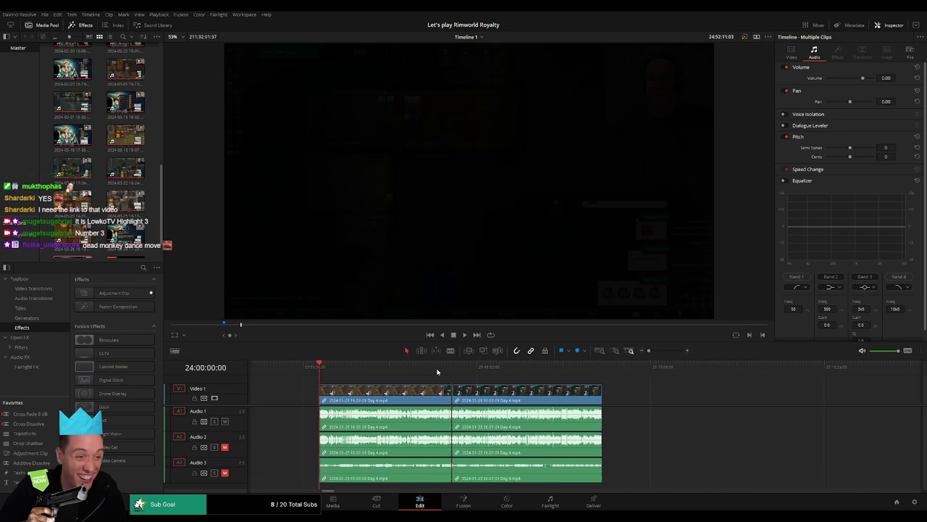
scroll(516, 382, "right", 3)
left_click_drag(376, 394, 636, 394)
left_click(412, 399)
left_click(411, 399)
left_click_drag(283, 372, 444, 384)
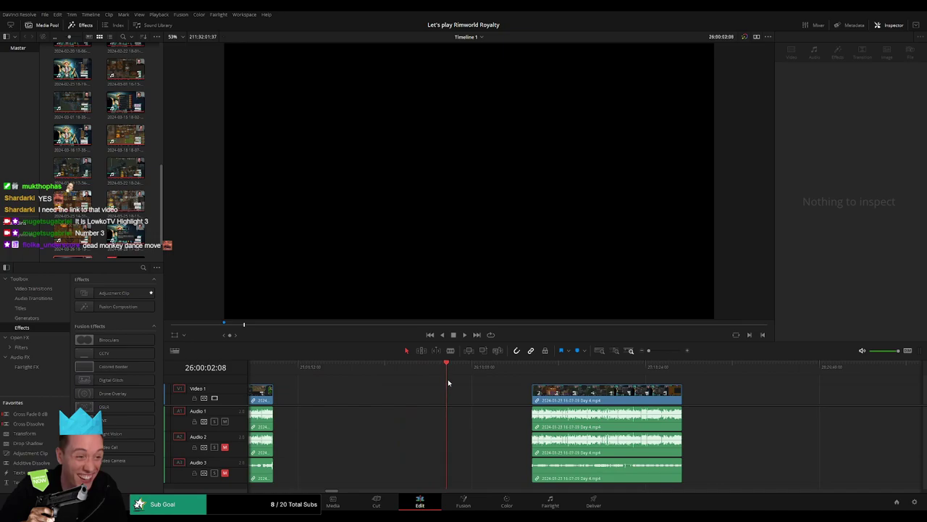
key("Left")
key("Left")
key("Left")
key("Left")
key("Left")
key("Left")
key("Left")
key("Left")
key("Left")
key("Left")
key("Left")
key("Left")
key("Left")
key("Left")
key("Left")
key("Left")
left_click_drag(564, 388, 492, 379)
Step: Sample the Day 4 footage between about 26:51:59 and 26:52:24 to look for a pause suitable for the episode cut
left_click(487, 379)
key("space")
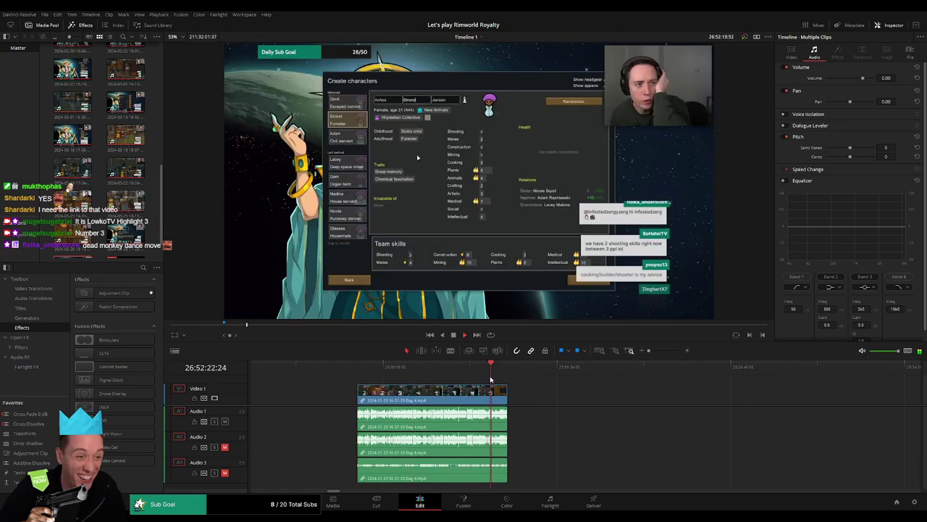
key("space")
scroll(492, 379, "up", 6)
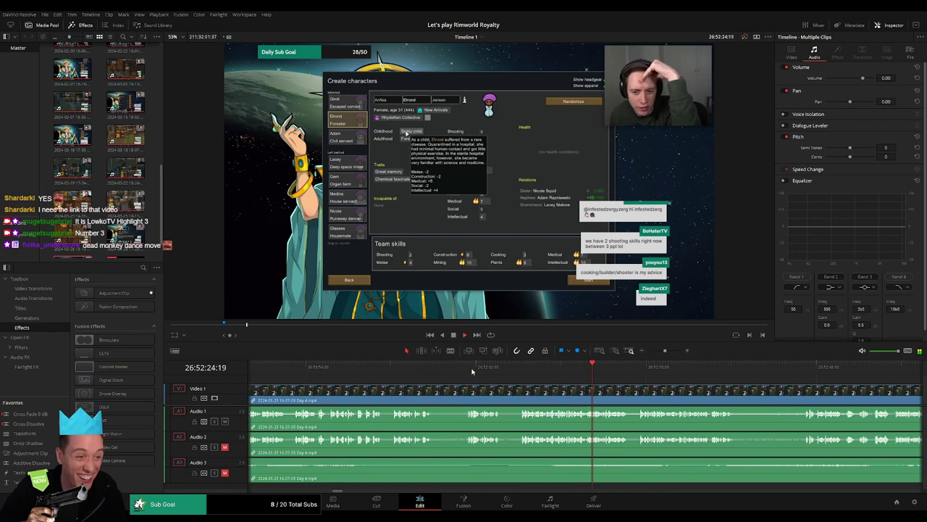
left_click_drag(587, 380, 396, 374)
key("space")
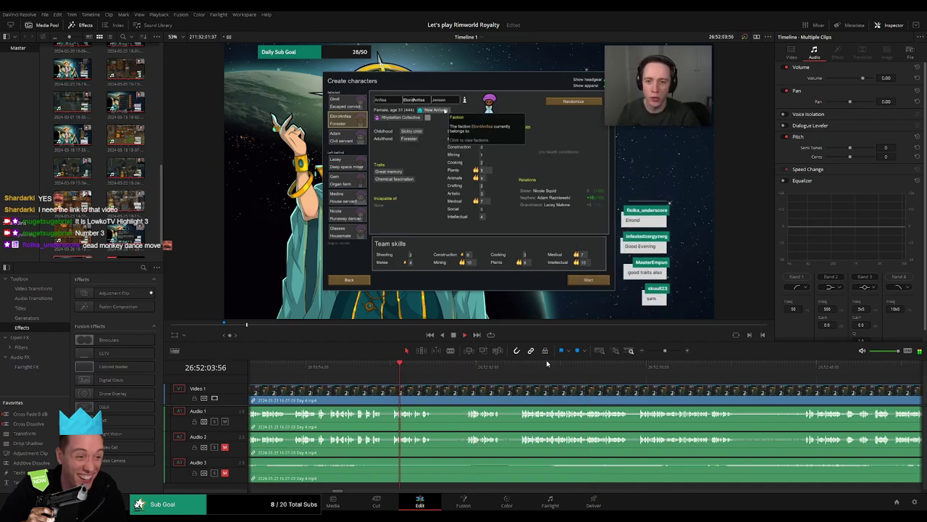
left_click_drag(664, 350, 669, 350)
left_click(425, 377)
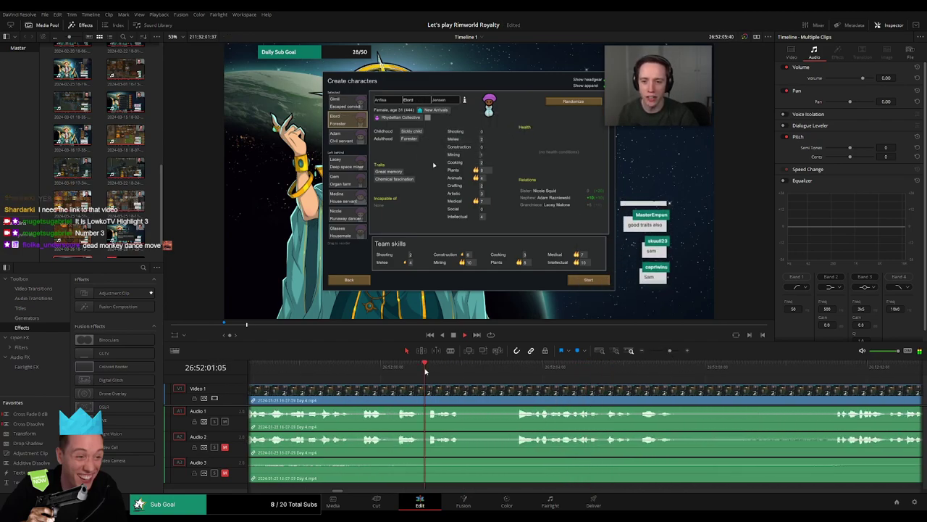
left_click(358, 373)
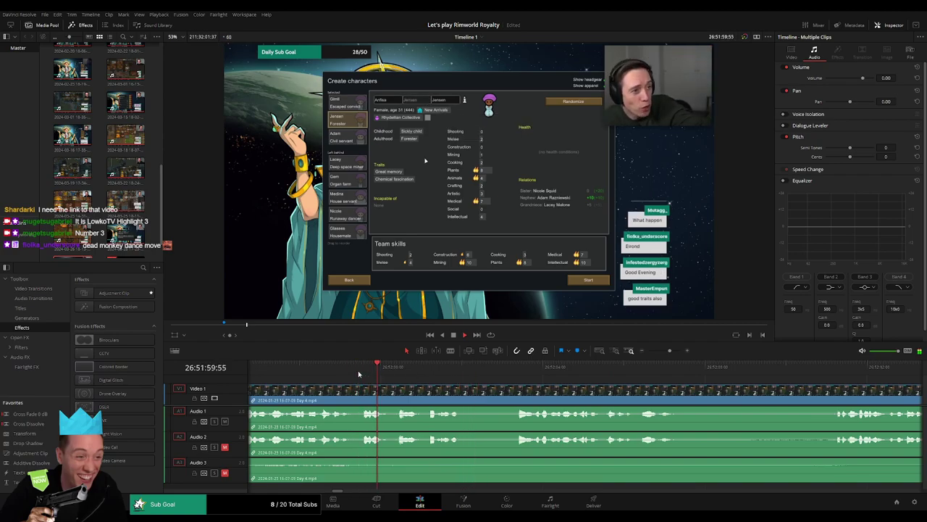
left_click(502, 373)
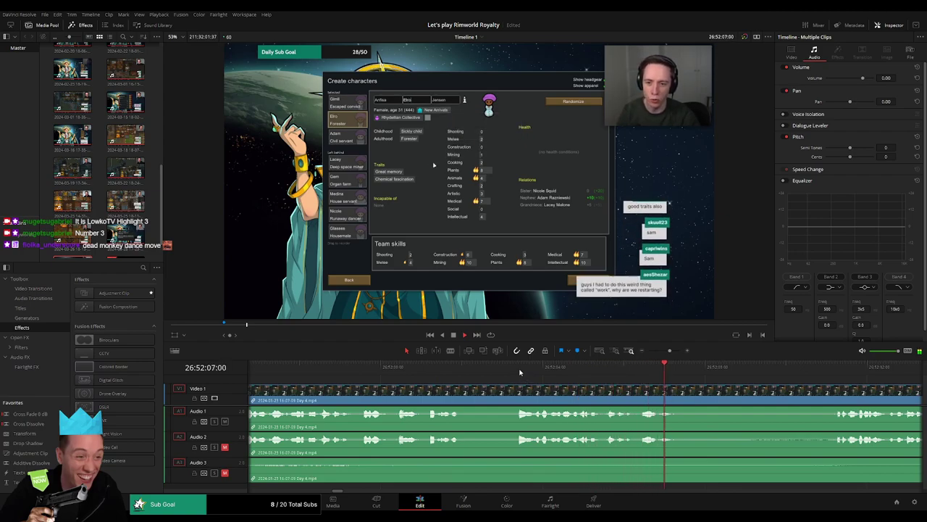
Step: Split the Day 4 clip on all tracks at 26:52:02:30 and add video and audio fades of about one second around the cut
left_click(519, 371)
left_click_drag(518, 371, 491, 413)
key("b")
left_click(484, 386)
key("a")
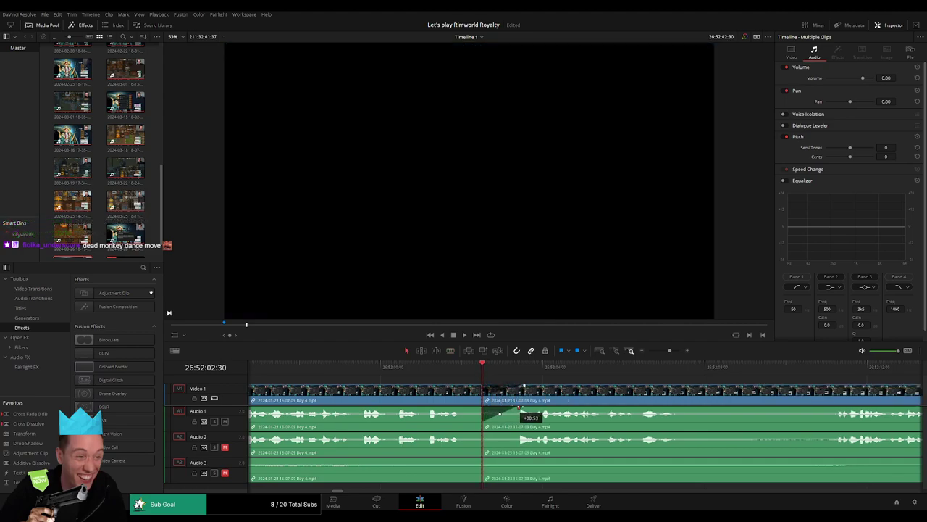
left_click_drag(523, 409, 521, 410)
left_click_drag(484, 434, 520, 434)
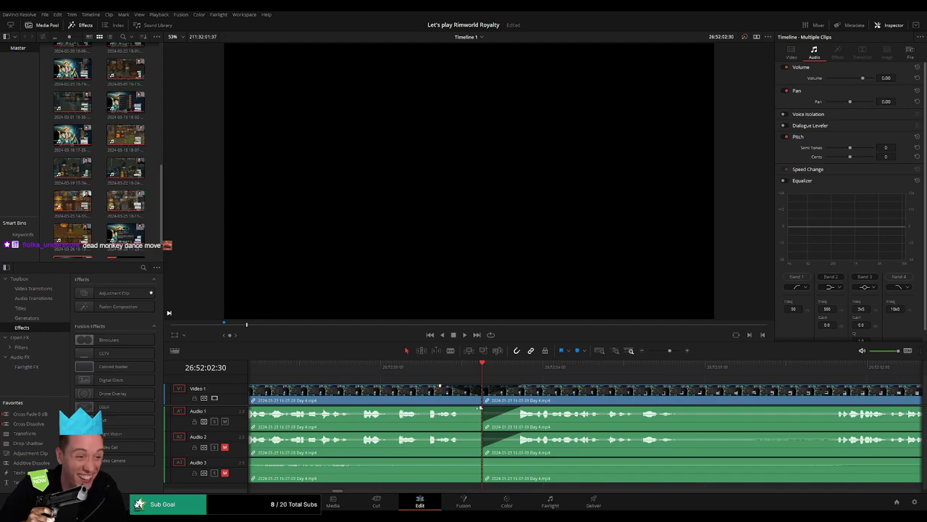
left_click_drag(480, 408, 445, 408)
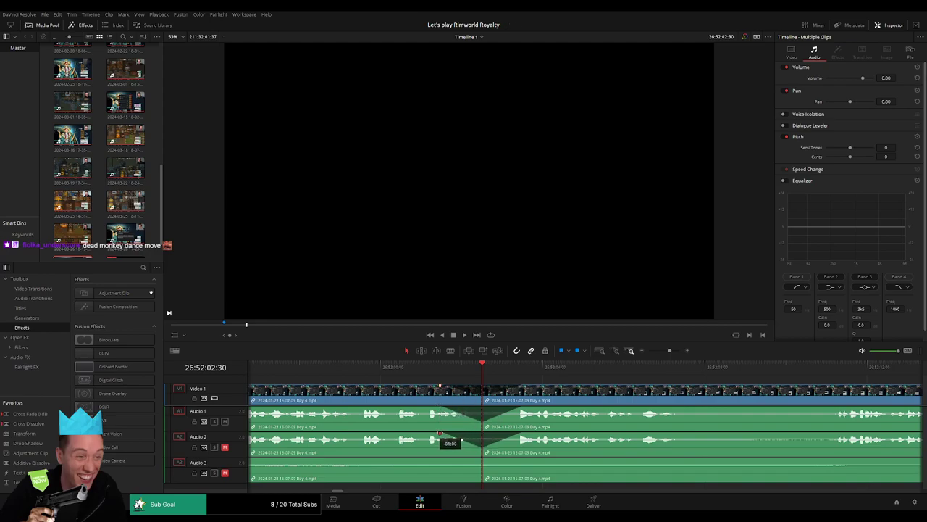
left_click_drag(480, 460, 440, 461)
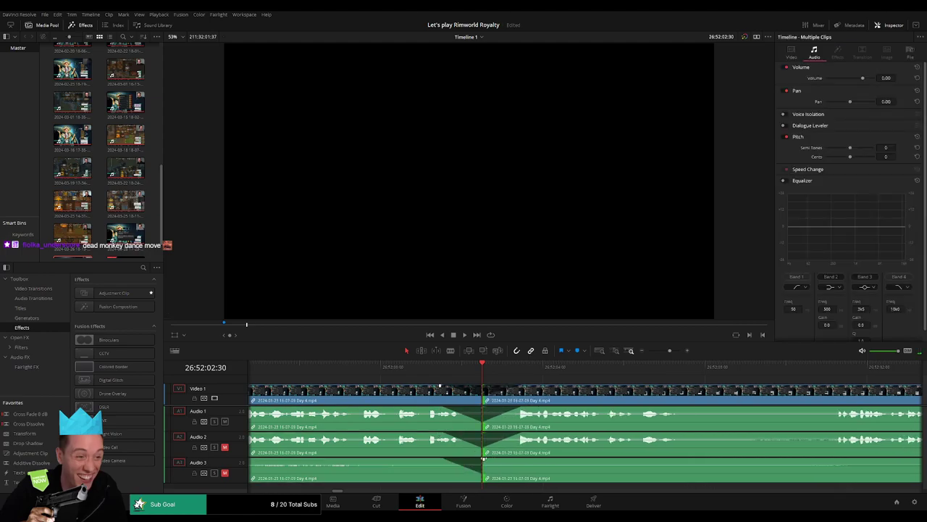
left_click_drag(484, 460, 514, 459)
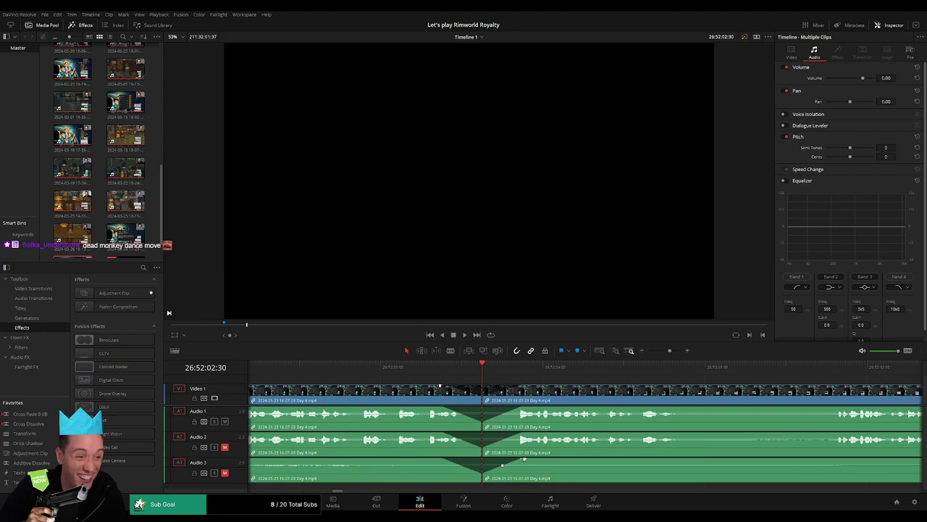
Step: Move the last piece of Day 4 footage after the 26:52:02:30 cut, on all tracks, so that it starts at 28:00:00:00
left_click_drag(669, 351, 644, 352)
left_click_drag(553, 384, 611, 394)
left_click(437, 369)
key("Down")
left_click(391, 377)
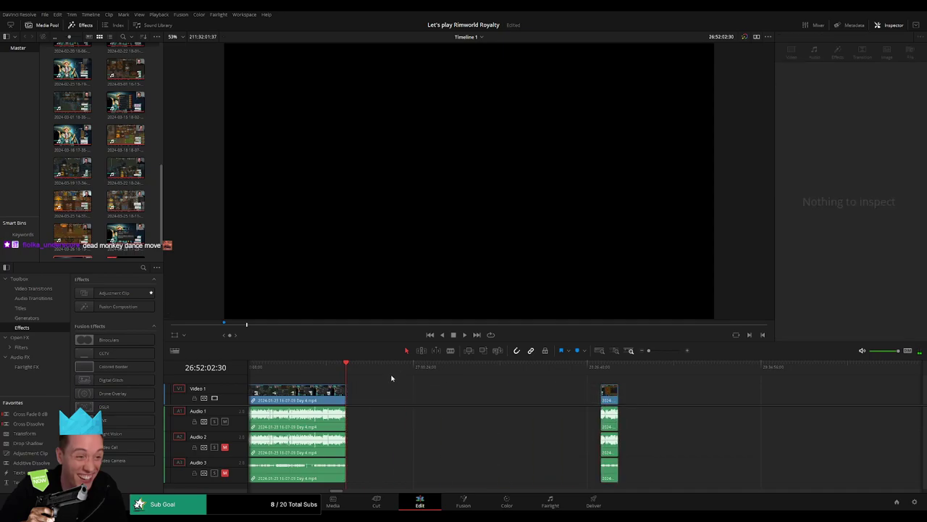
left_click_drag(377, 369, 518, 382)
left_click(661, 352)
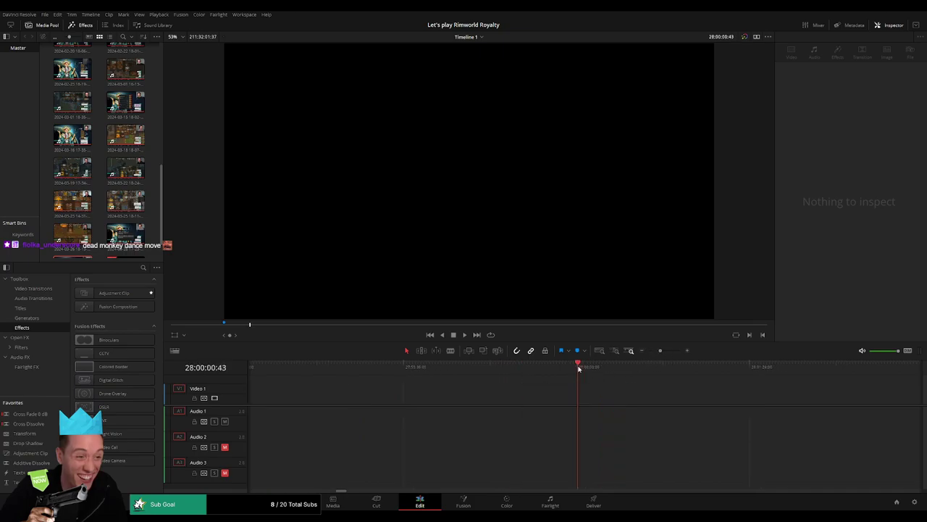
left_click_drag(660, 351, 648, 351)
left_click_drag(677, 395, 597, 395)
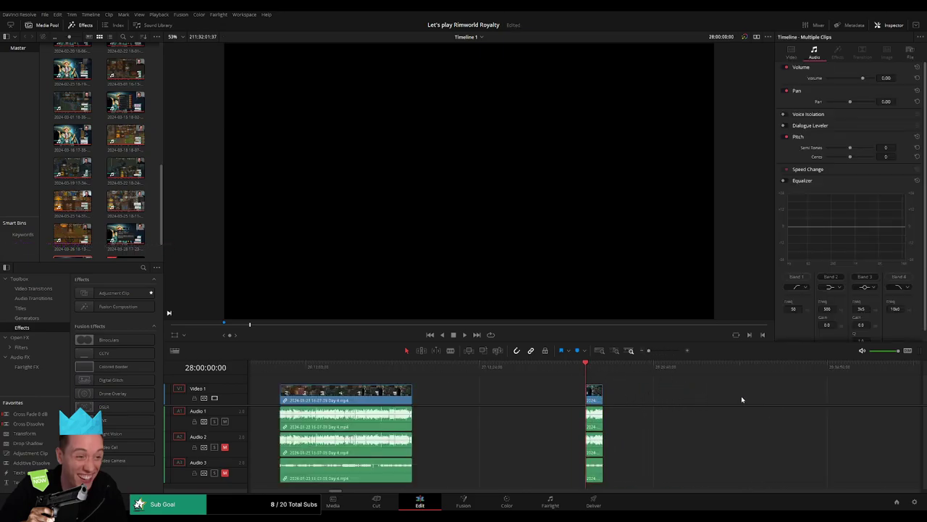
Step: Move the Day 4 part 2 clip directly against the end of the Day 4 piece at 28:00:00:00 and play the episode's start
scroll(829, 399, "right", 10)
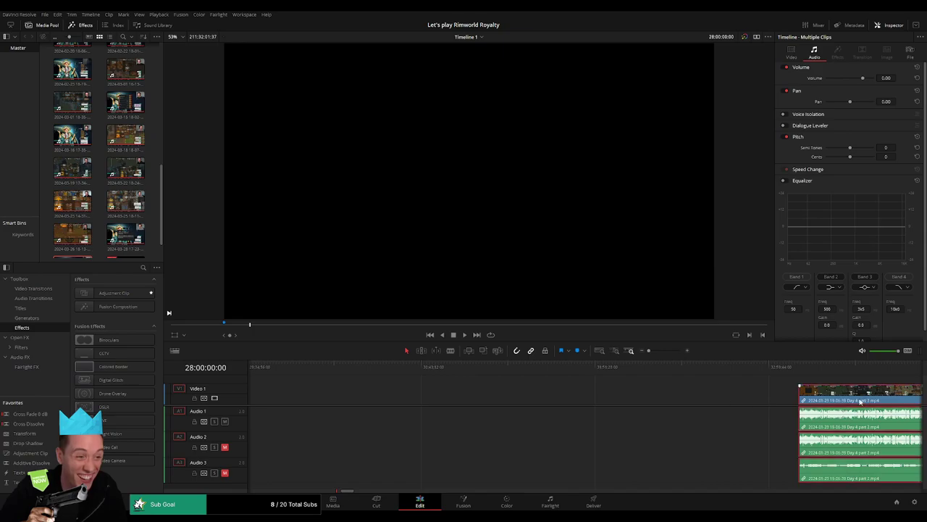
scroll(413, 404, "left", 5)
left_click_drag(768, 400, 392, 397)
key("space")
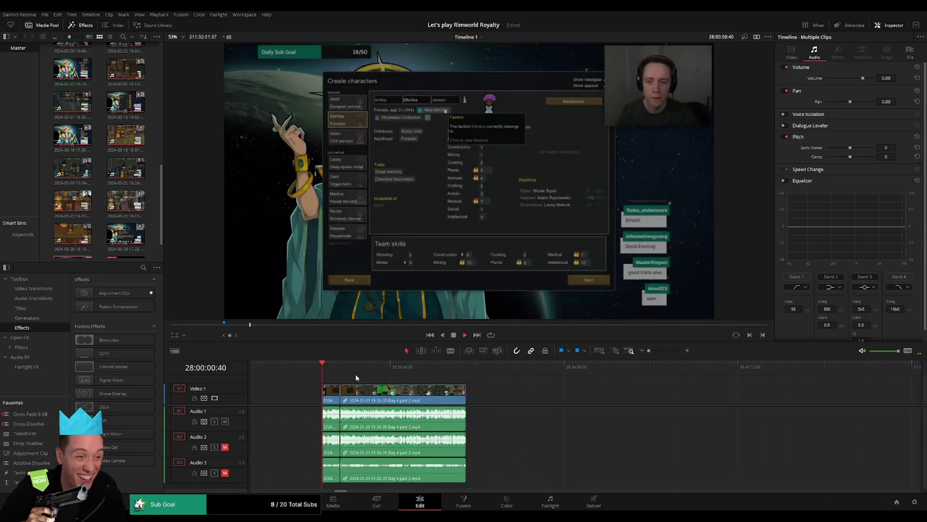
Step: Add default transitions on all video and audio tracks where Day 4 meets Day 4 part 2, and play across the join
left_click(331, 367)
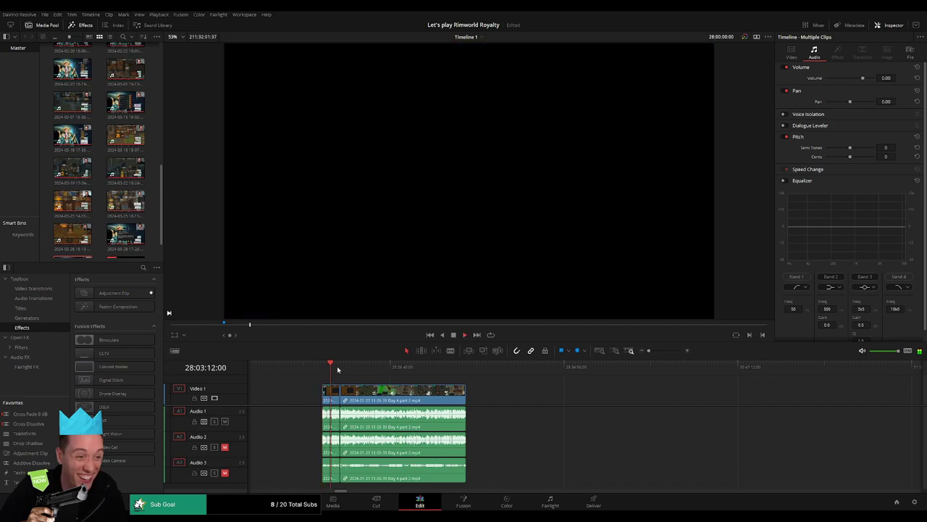
left_click(340, 367)
left_click(668, 351)
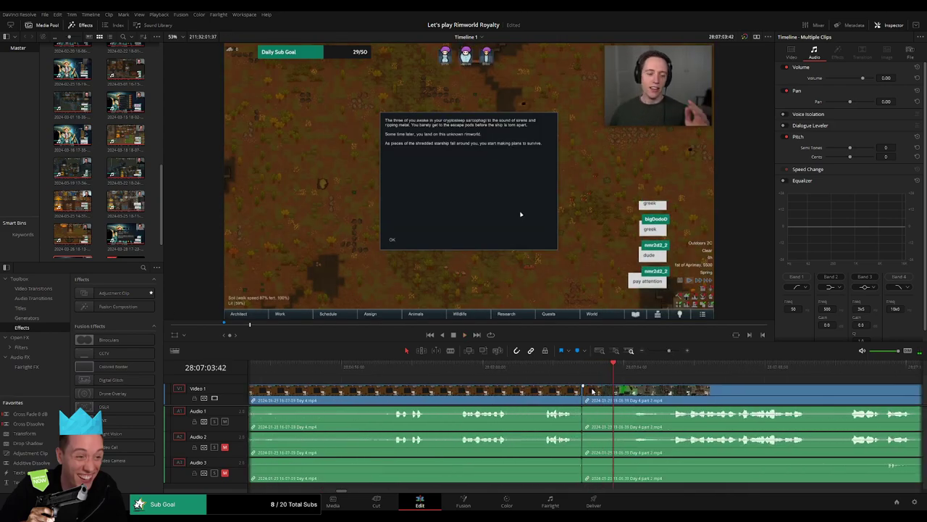
left_click(540, 368)
left_click(582, 396)
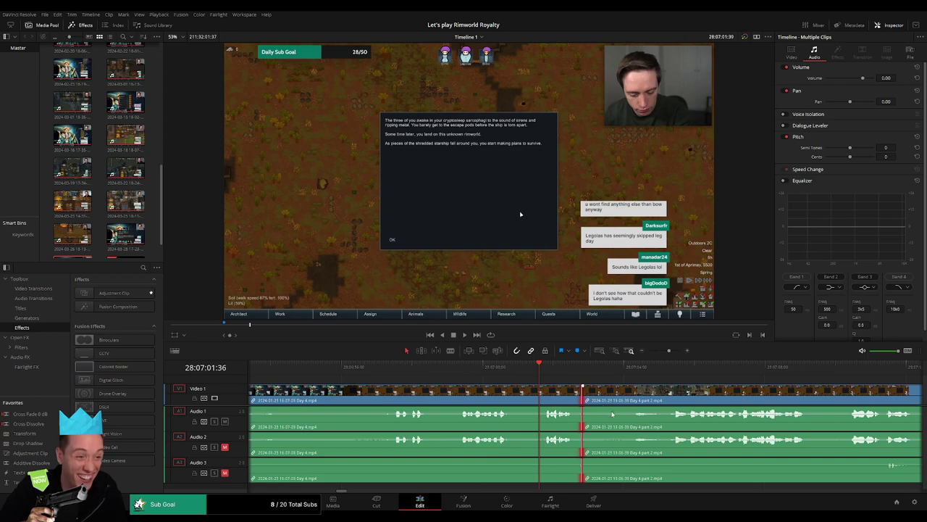
key("ctrl+t")
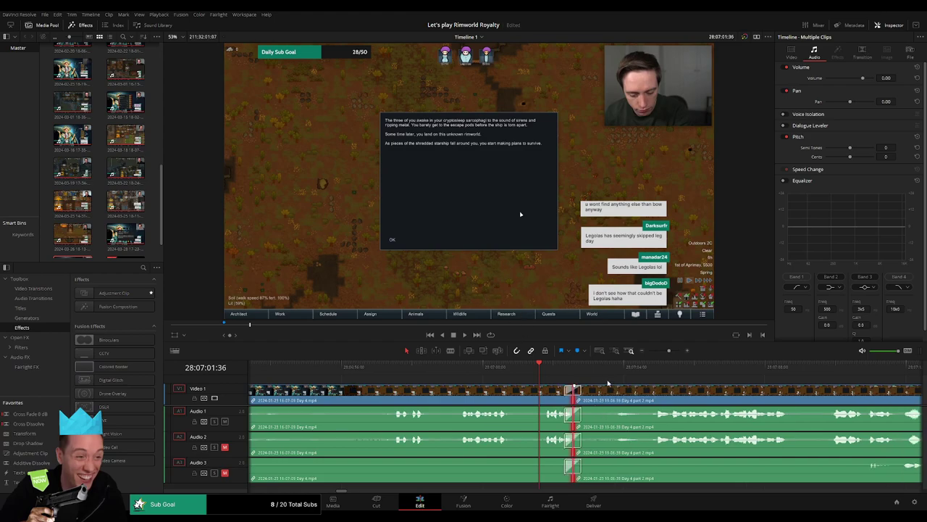
key("space")
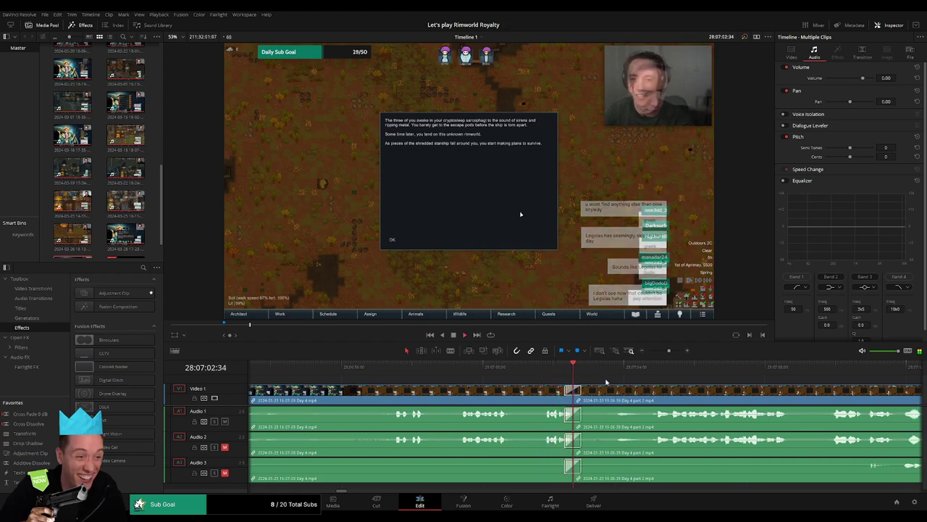
Step: Check the opening of Day 4 part 2 after the join, and play from about 52 minutes into the episode
left_click(631, 376)
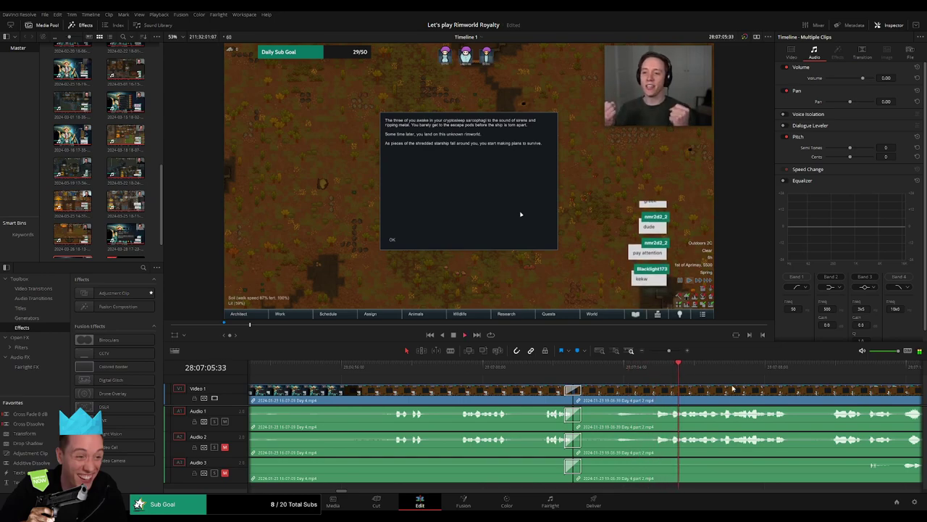
left_click(668, 371)
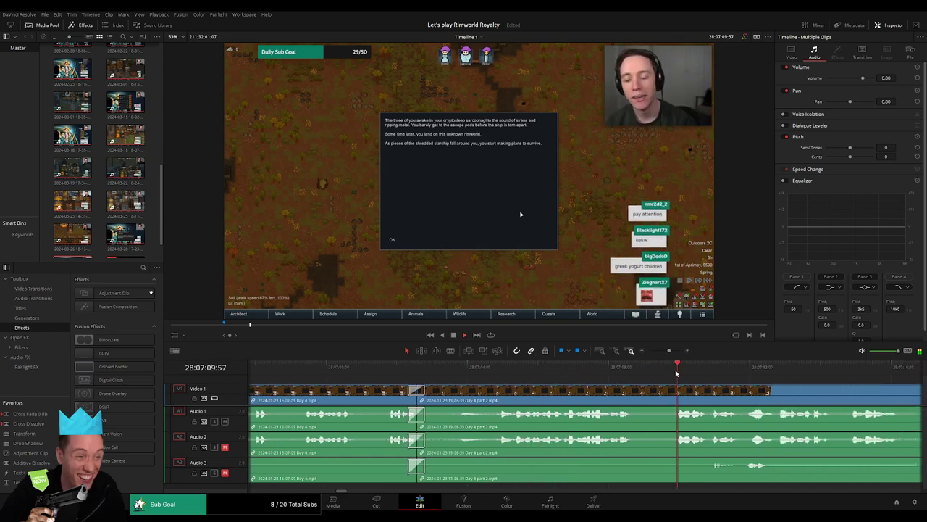
left_click_drag(669, 351, 648, 351)
scroll(630, 395, "right", 3)
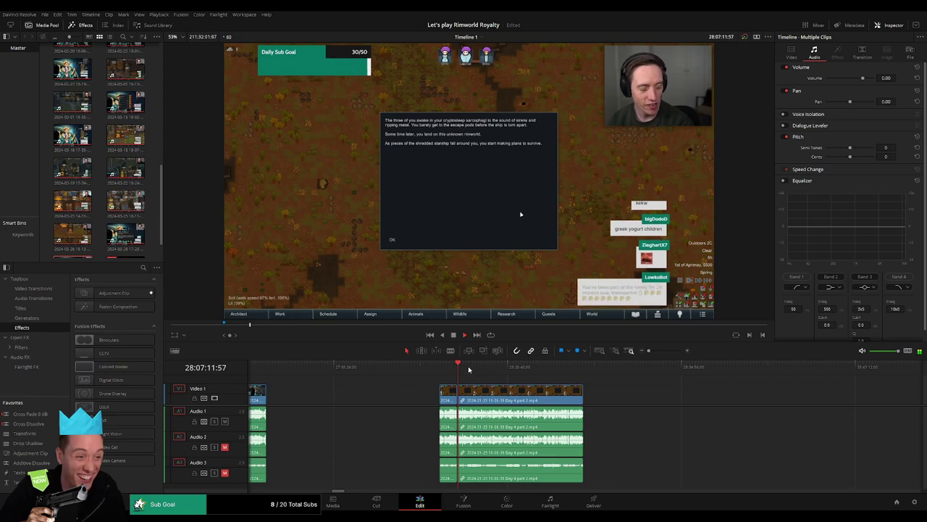
left_click_drag(478, 371, 574, 378)
key("space")
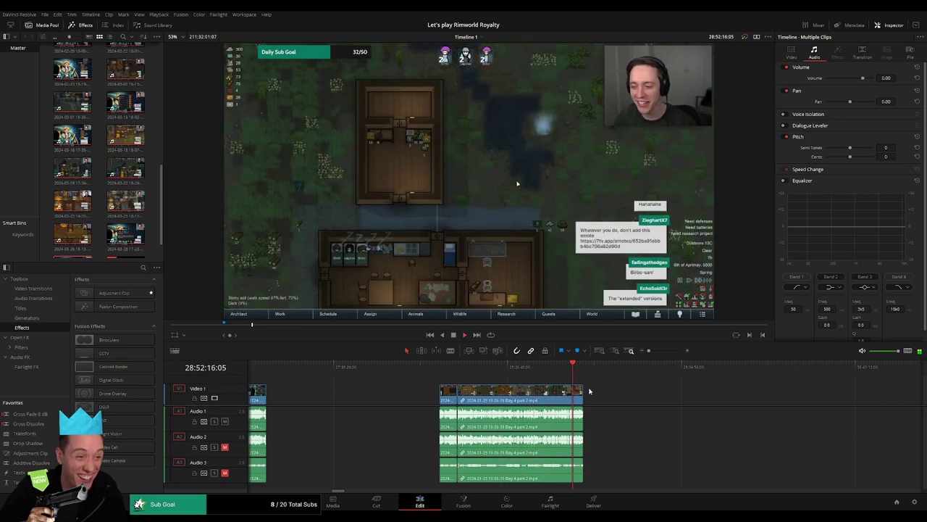
Step: Review the Day 4 part 2 footage between about 28:52:00 and 28:52:24 for a suitable pause to end the episode
left_click_drag(649, 351, 668, 353)
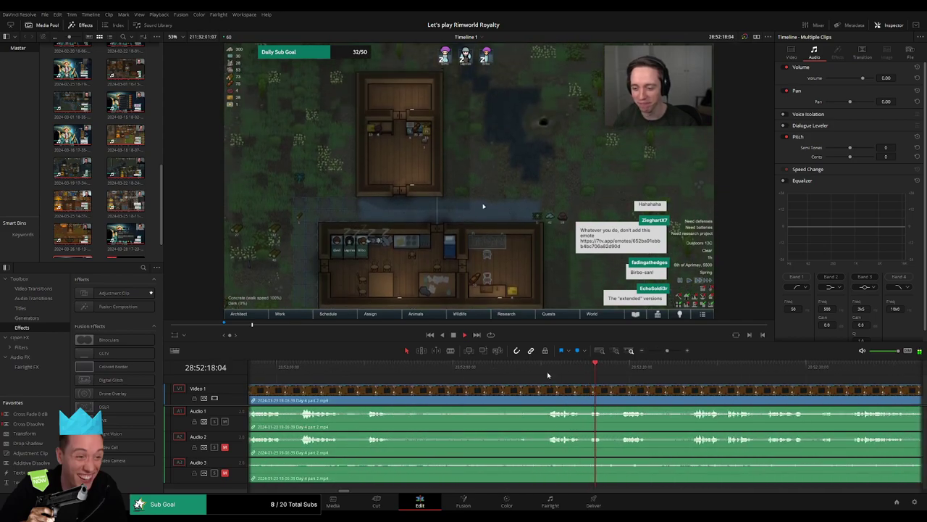
left_click(547, 374)
left_click(370, 377)
left_click_drag(377, 384, 546, 386)
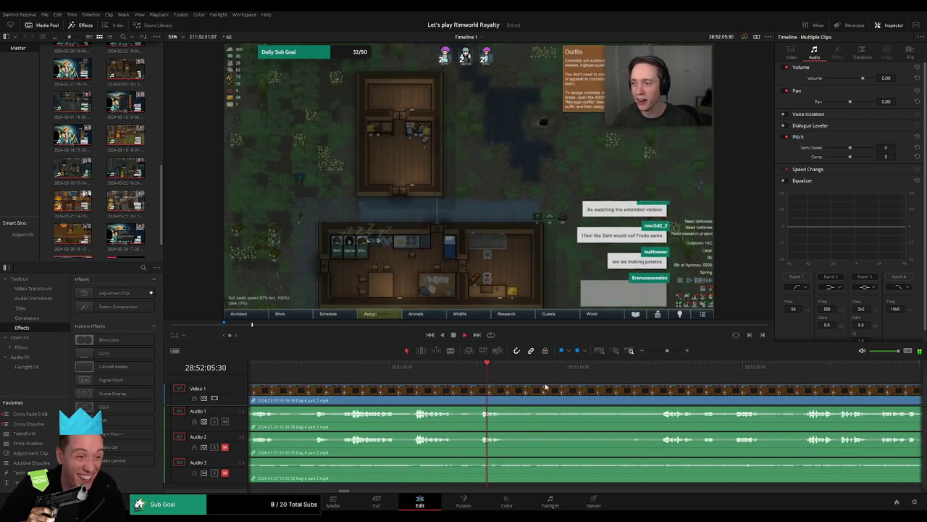
left_click(469, 372)
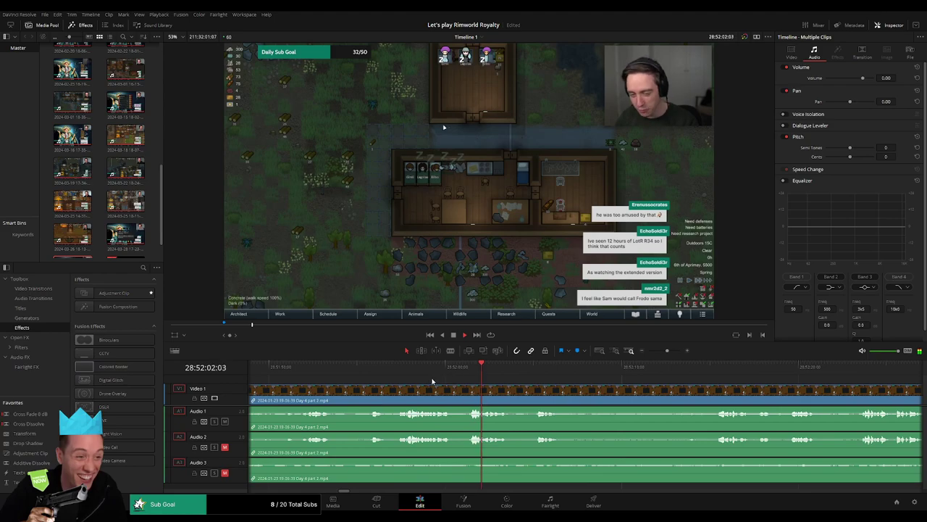
left_click(403, 374)
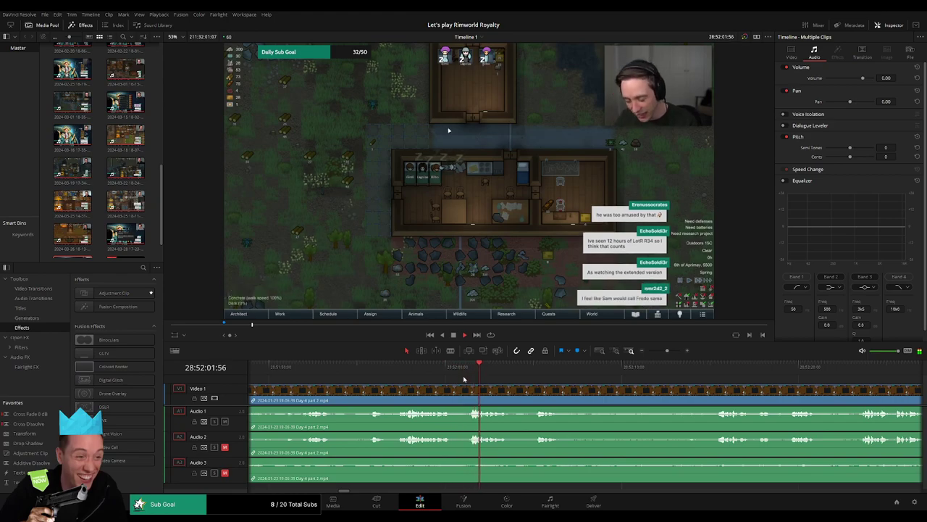
left_click(532, 370)
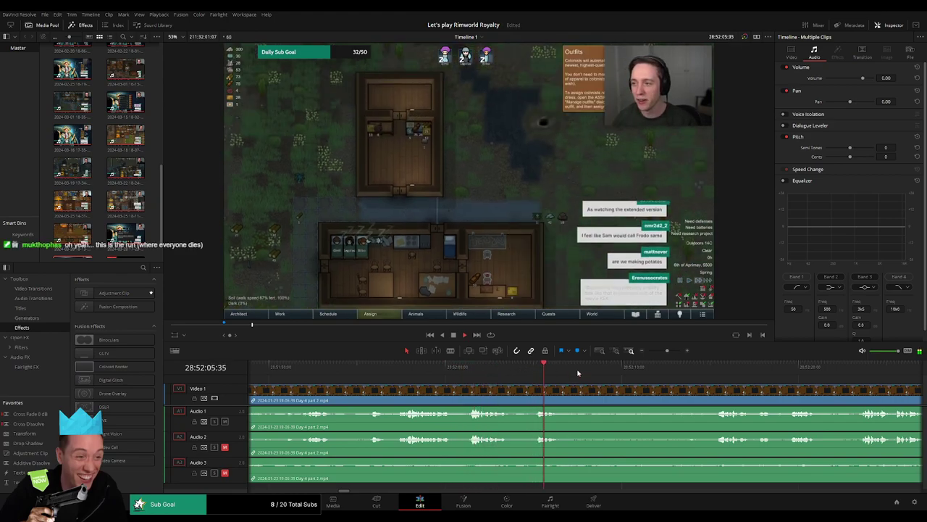
left_click_drag(592, 381, 523, 386)
left_click(630, 370)
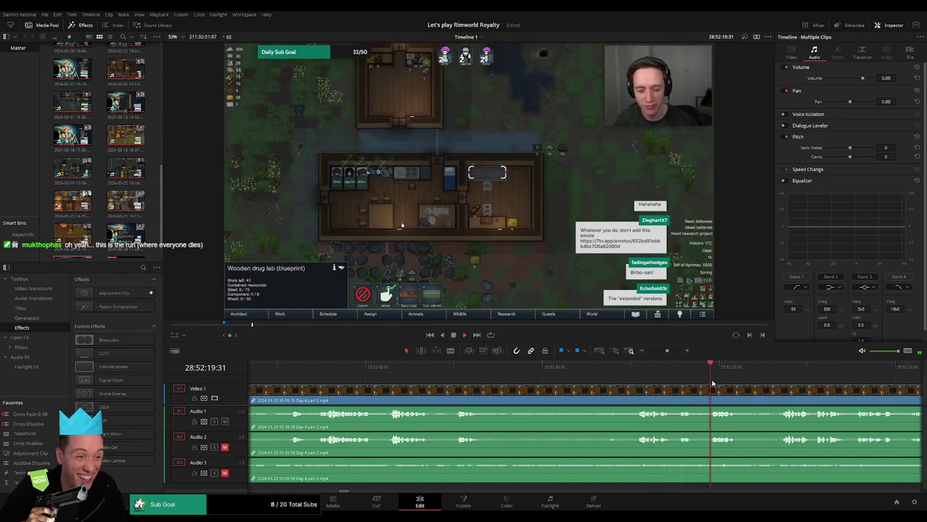
scroll(620, 374, "right", 4)
left_click(638, 367)
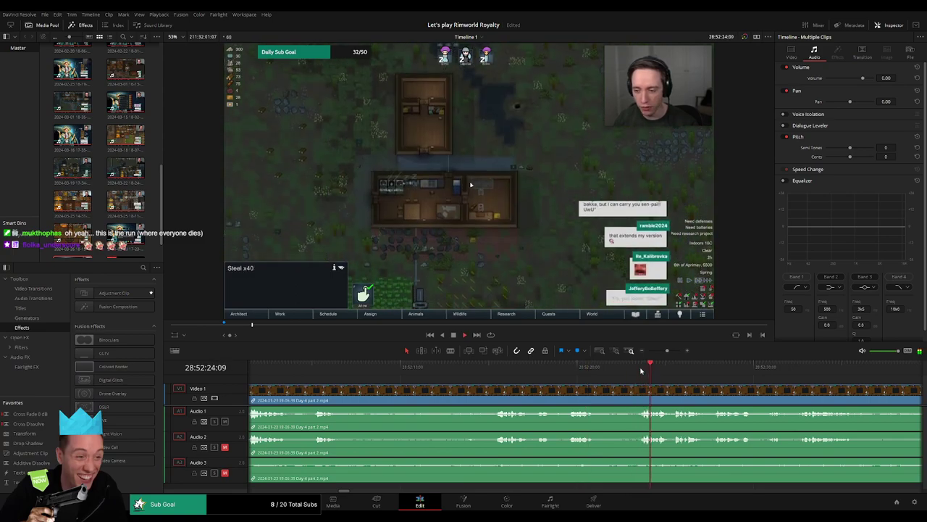
left_click(637, 370)
key("space")
Step: Split the Day 4 part 2 clip on all tracks at 28:52:23:00 and add one-second video fades on both sides of the cut
left_click_drag(667, 351, 670, 350)
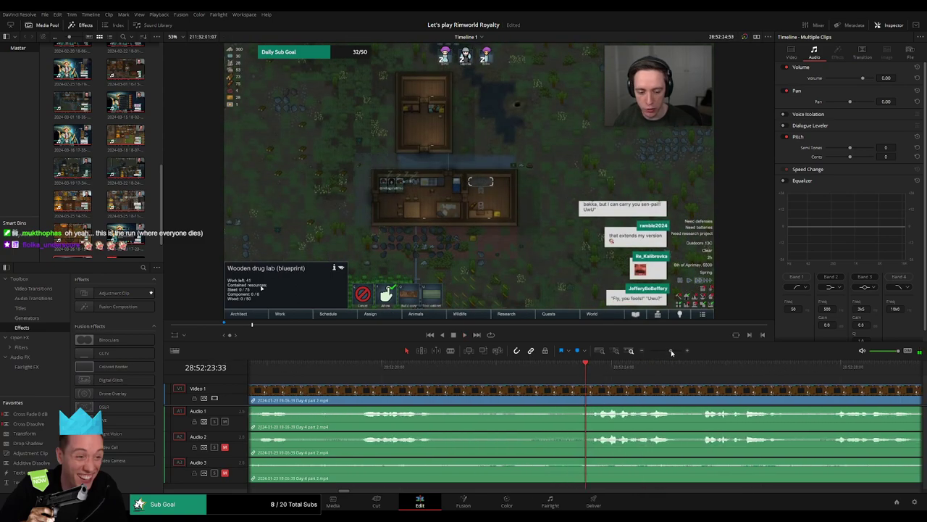
left_click_drag(588, 371, 474, 390)
key("b")
left_click(555, 391)
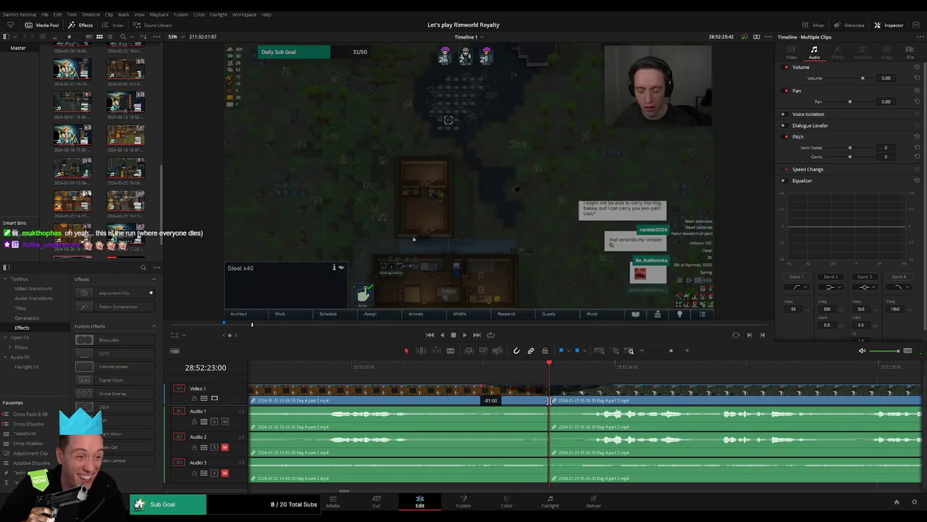
Step: Add audio fades of about one second on both sides of the 28:52:23:00 cut on all three audio tracks
left_click_drag(548, 408, 493, 409)
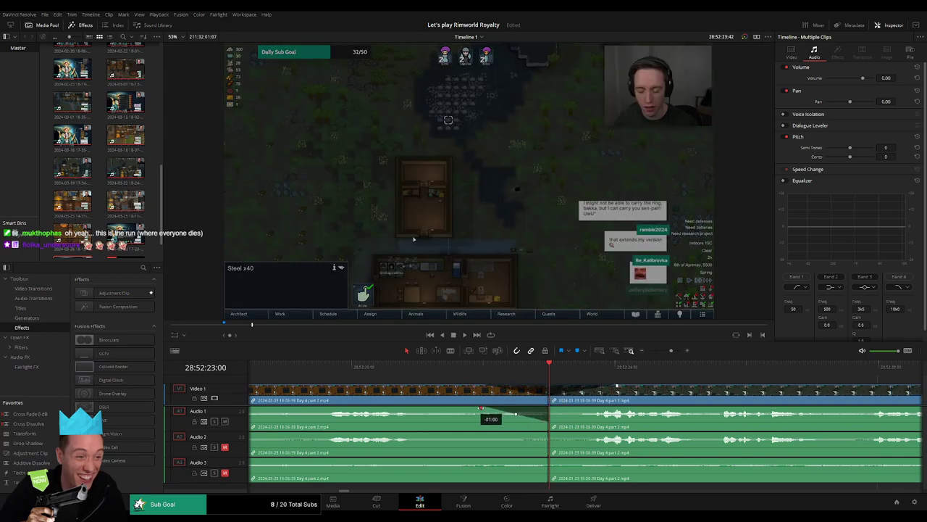
left_click_drag(553, 409, 593, 410)
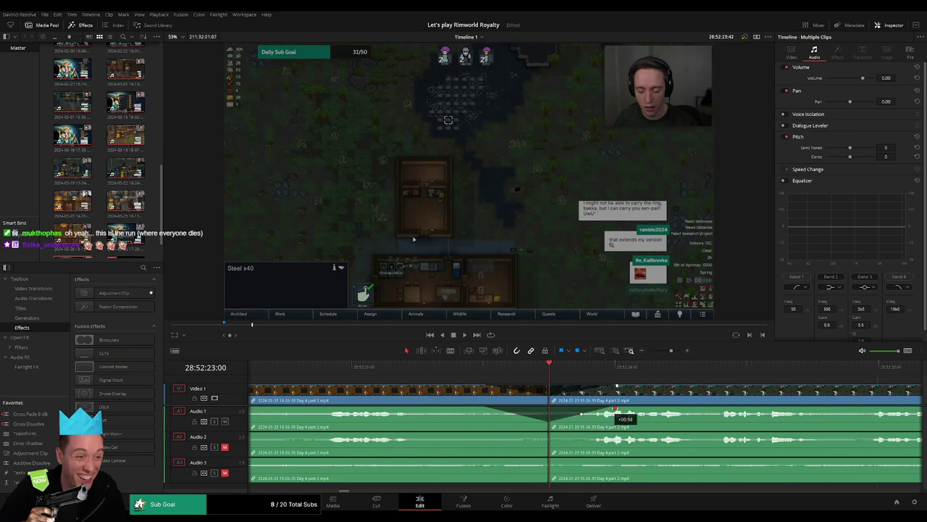
left_click_drag(546, 433, 481, 435)
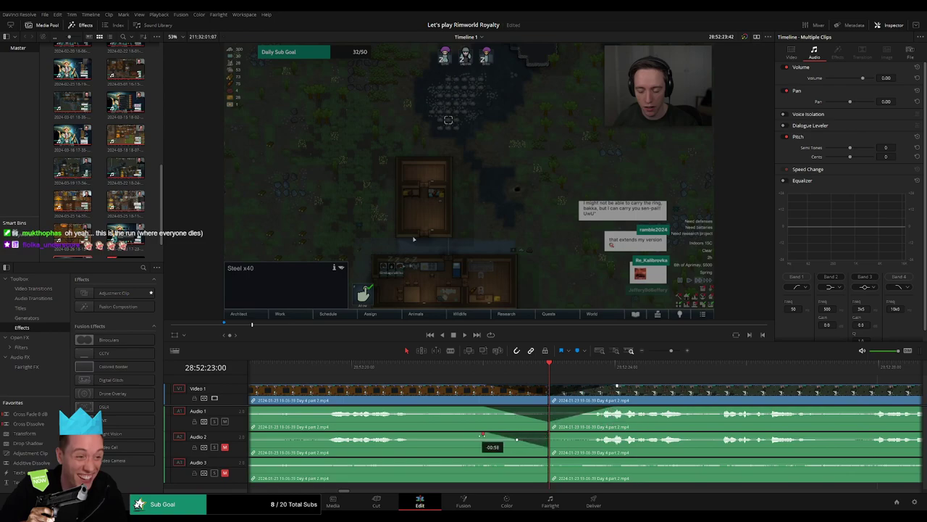
left_click_drag(553, 433, 614, 435)
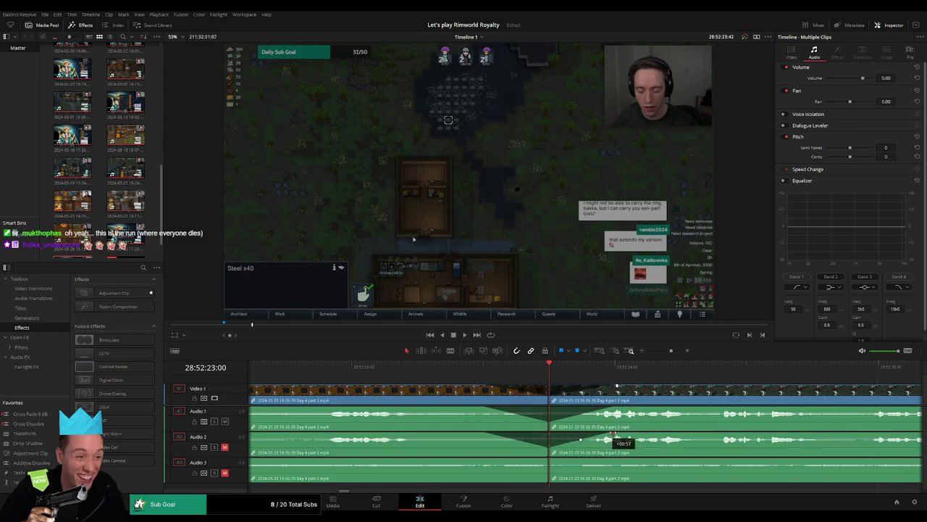
left_click_drag(546, 461, 486, 460)
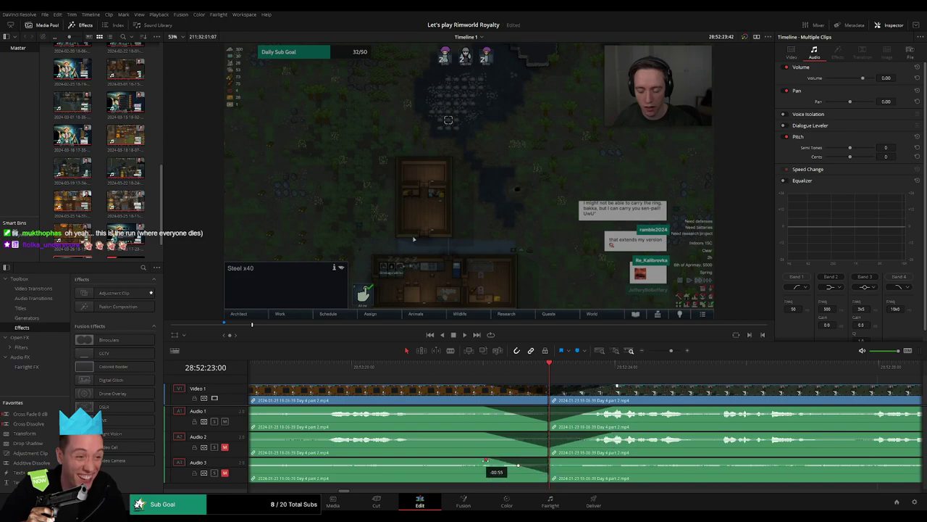
left_click_drag(551, 460, 613, 461)
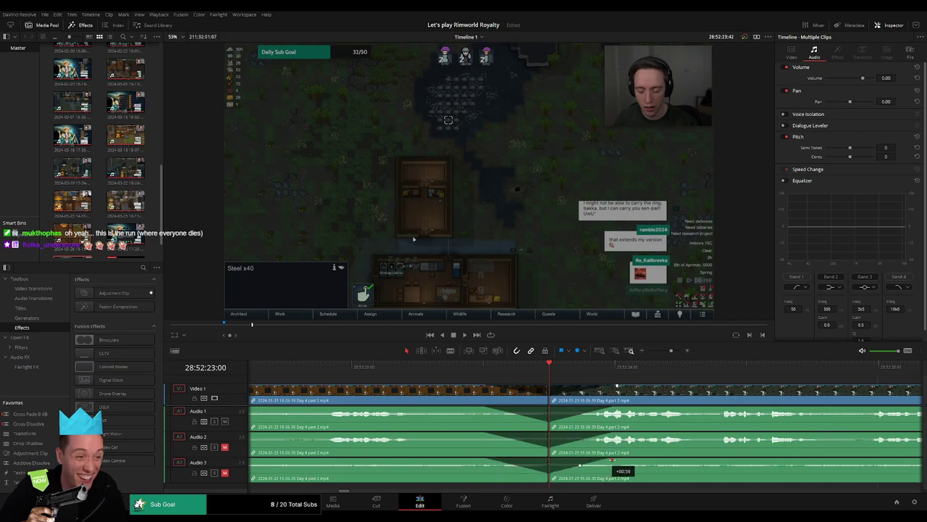
Step: Move the remaining Day 4 part 2 piece after the 28:52:23:00 cut, on all tracks, so that it starts at 30:00:00:00
left_click_drag(671, 351, 648, 352)
scroll(627, 398, "right", 2)
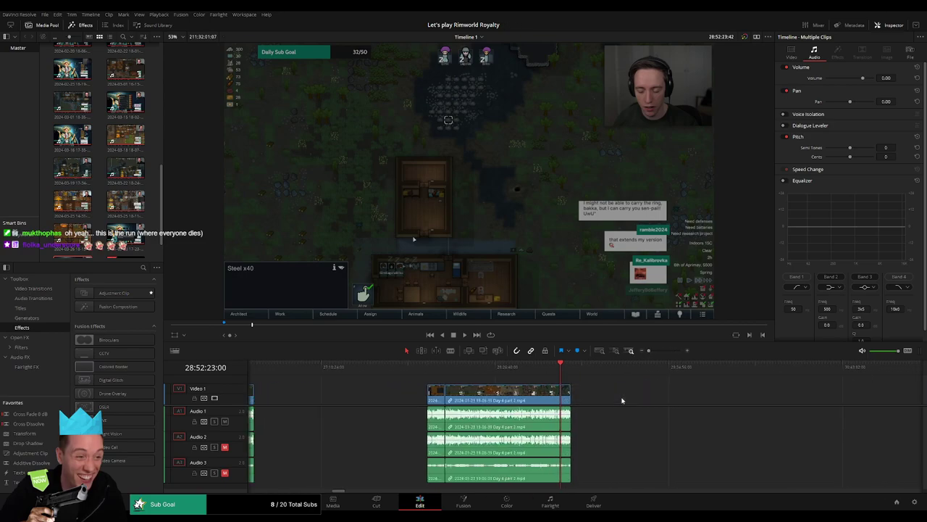
scroll(622, 397, "right", 8)
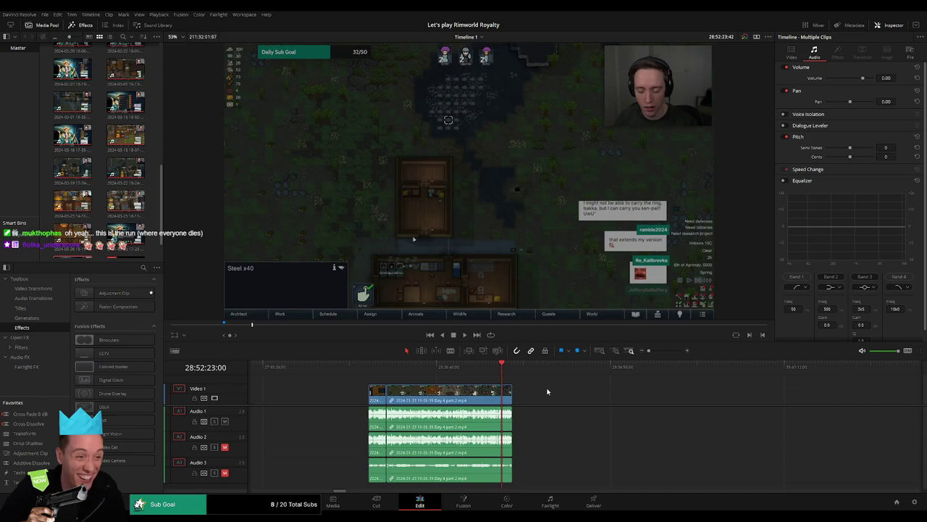
left_click(332, 367)
left_click(464, 368)
scroll(407, 377, "right", 13)
left_click_drag(312, 397, 564, 395)
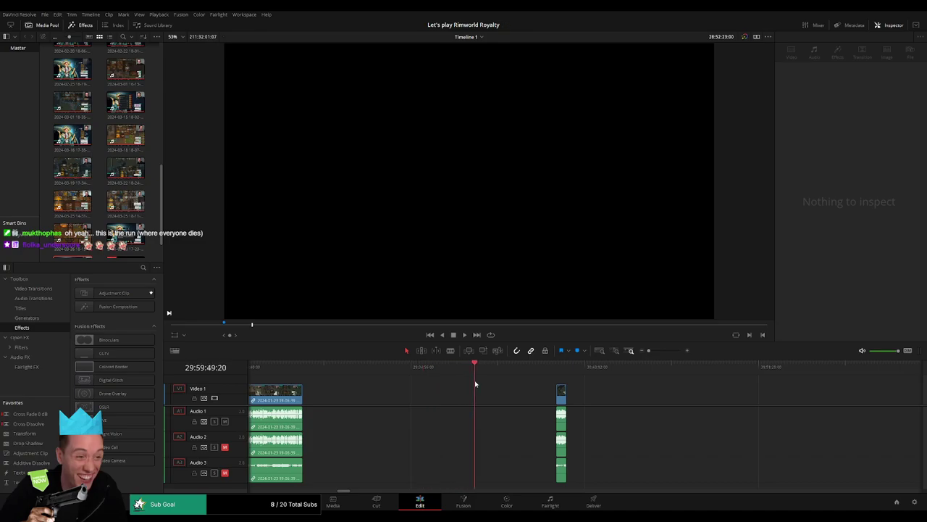
left_click_drag(649, 351, 652, 352)
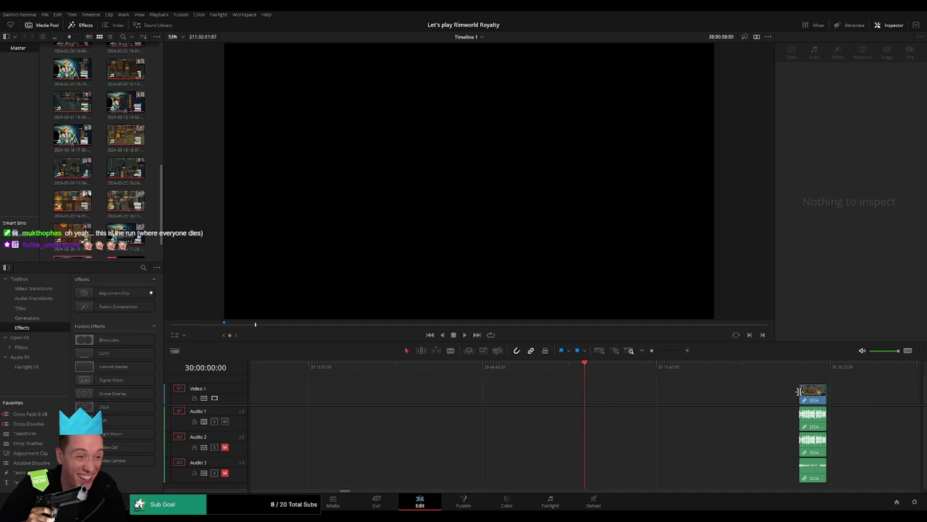
left_click_drag(813, 395, 598, 398)
left_click(646, 394)
Step: Bring the Day 5 clip closer and ripple-delete the remaining gap so it directly follows the Day 4 part 2 piece at 30:00:00:00
left_click_drag(652, 352, 605, 354)
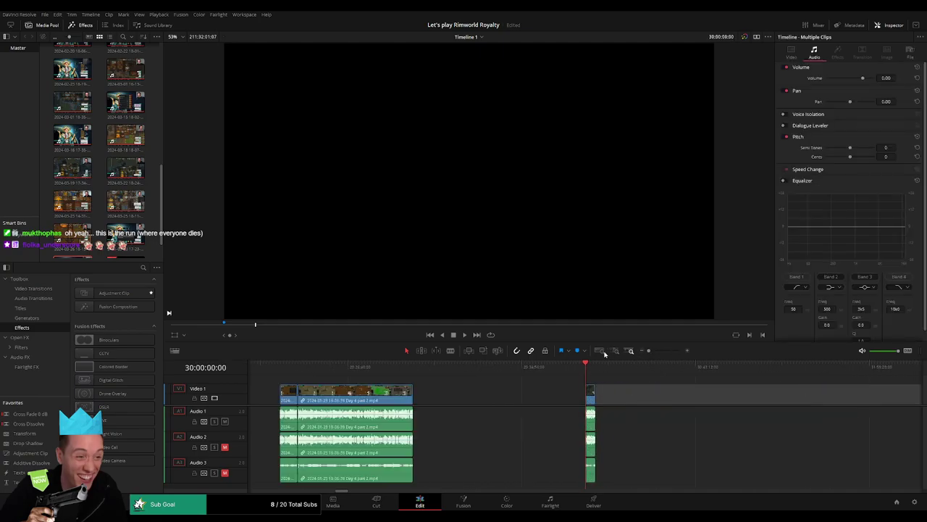
scroll(654, 385, "right", 15)
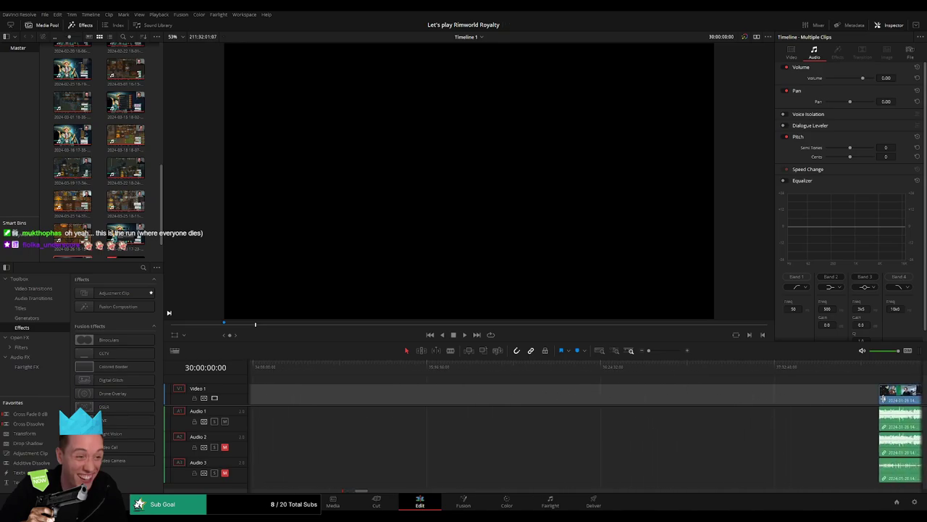
left_click_drag(883, 398, 366, 400)
scroll(551, 397, "left", 6)
left_click_drag(707, 400, 343, 399)
scroll(618, 377, "left", 3)
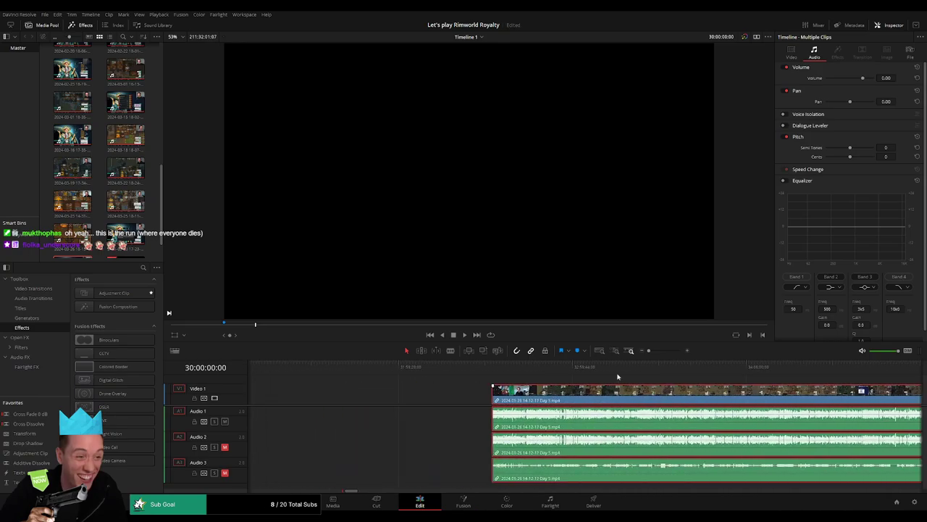
scroll(618, 376, "left", 5)
key("Delete")
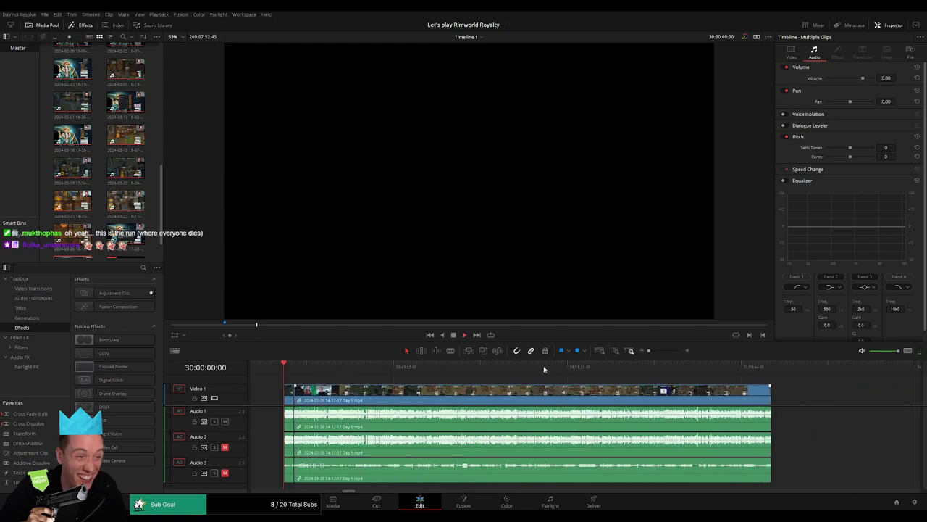
Step: Play the episode's start at 30:00:00:00 and go to where Day 4 part 2 meets Day 5
left_click(660, 351)
scroll(623, 385, "right", 3)
left_click(423, 366)
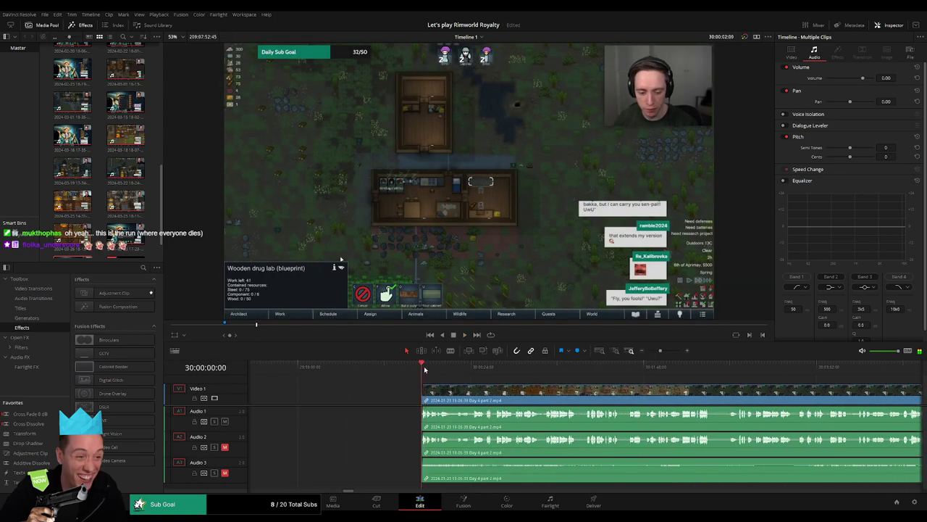
mouse_move(660, 351)
left_mouse_down()
mouse_move(648, 350)
mouse_move(667, 355)
left_mouse_up()
scroll(586, 372, "right", 2)
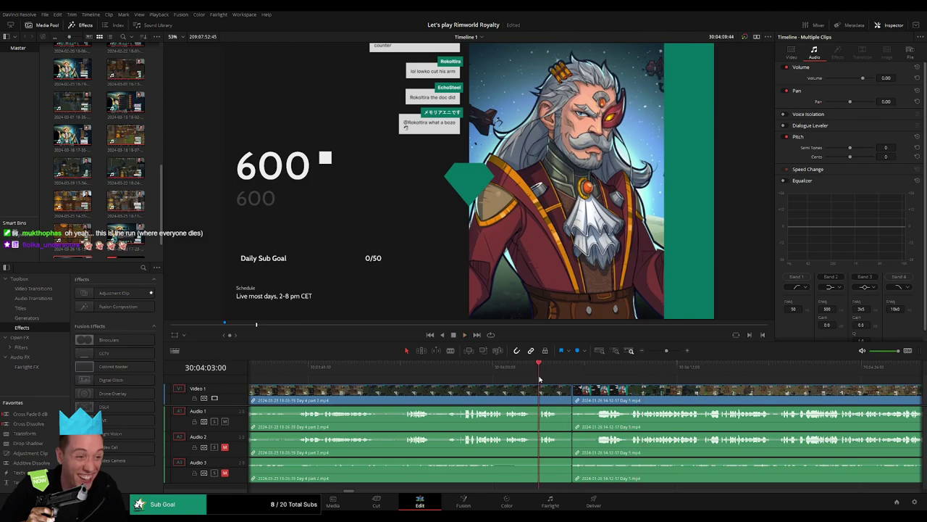
Step: Review the opening of the Day 5 clip after the join, from the intro screen to the full-camera section
left_click_drag(559, 368, 595, 369)
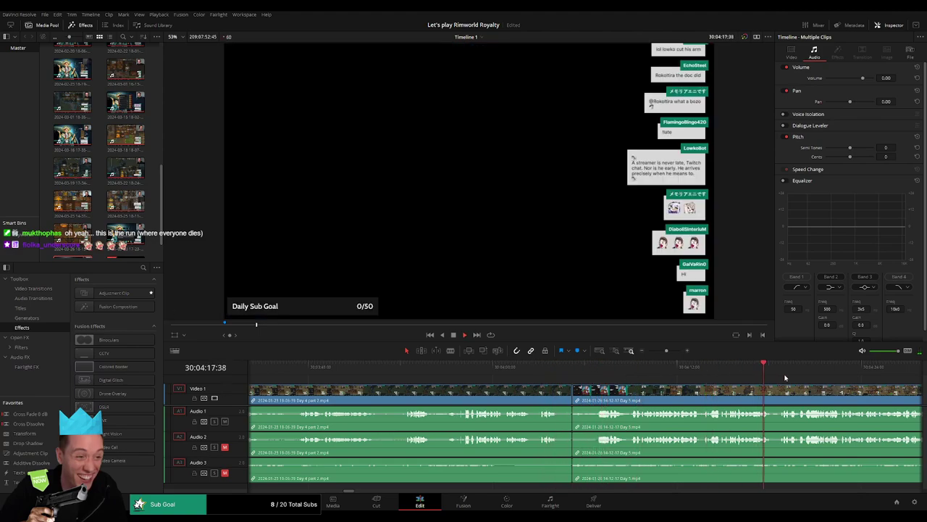
left_click(810, 373)
left_click_drag(831, 382, 638, 380)
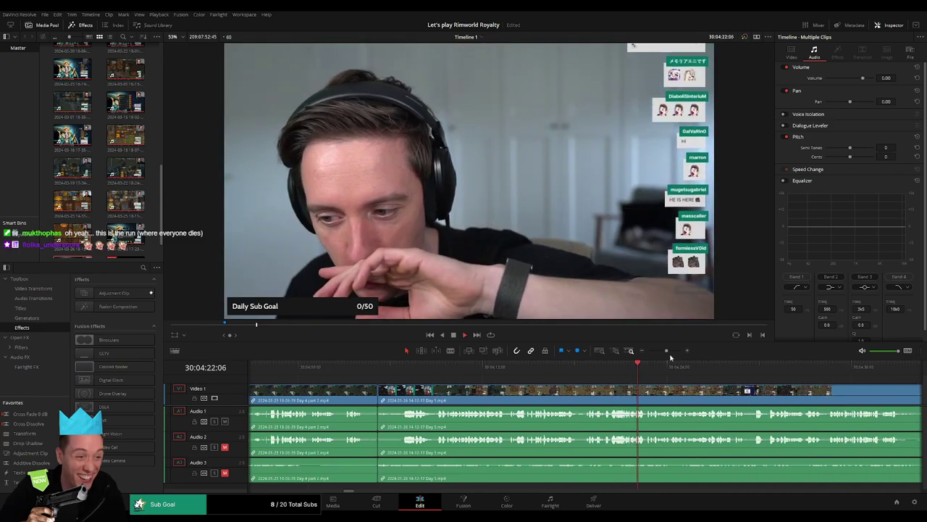
left_click_drag(666, 351, 665, 351)
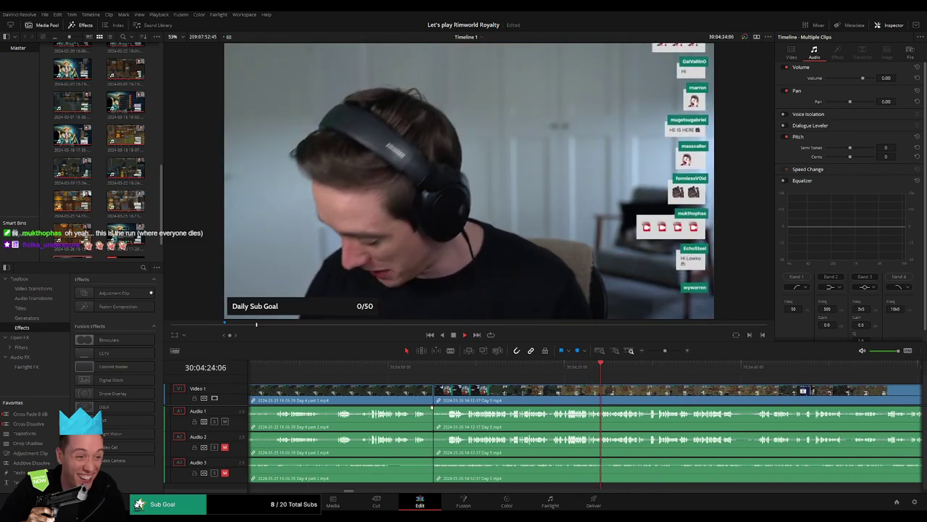
left_click(224, 447)
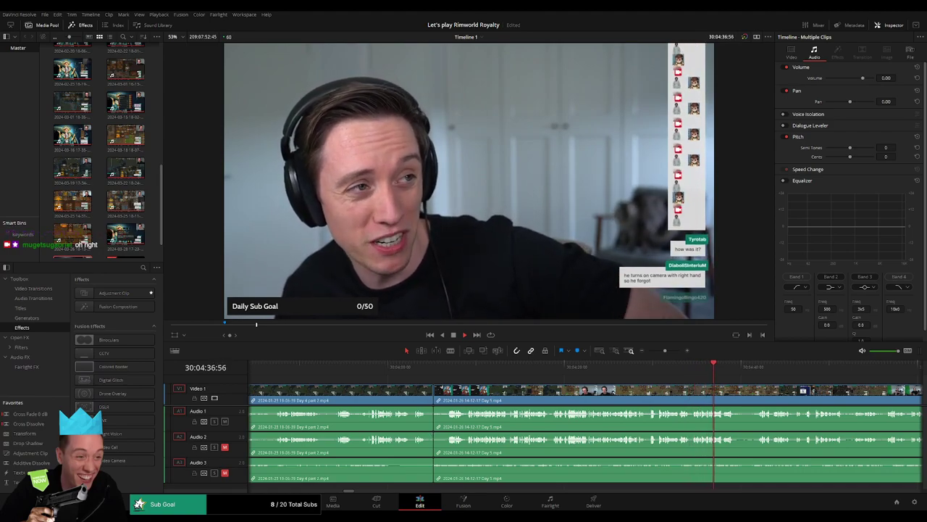
left_click_drag(665, 351, 810, 377)
Step: Skim through the Day 5 recording beyond its opening to check how its content runs on
left_click_drag(661, 352, 648, 352)
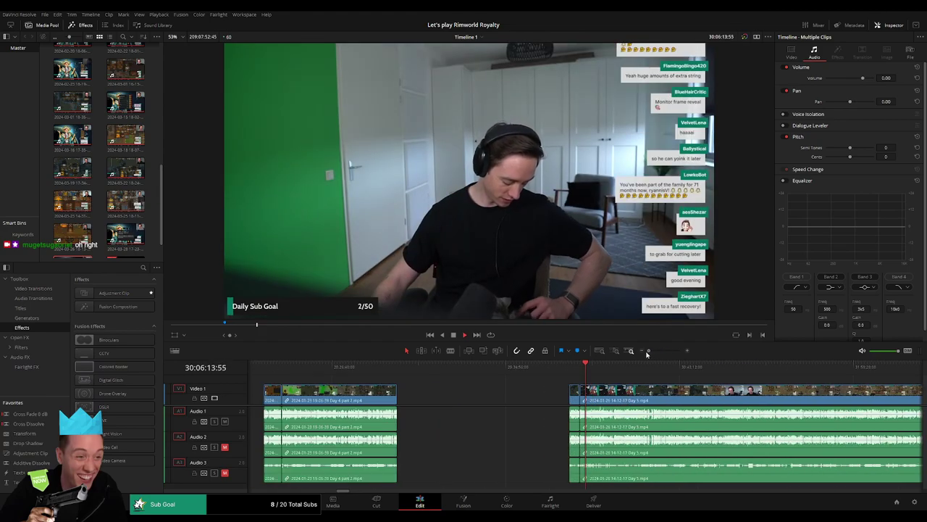
left_click(690, 367)
left_click(834, 372)
left_click_drag(835, 372, 459, 368)
left_click(548, 369)
left_click_drag(666, 355, 337, 376)
left_click_drag(705, 393, 452, 385)
Step: Examine the opening of the Day 5 part 2 recording, sampling several points from its start to about 43:32:46
scroll(696, 404, "right", 3)
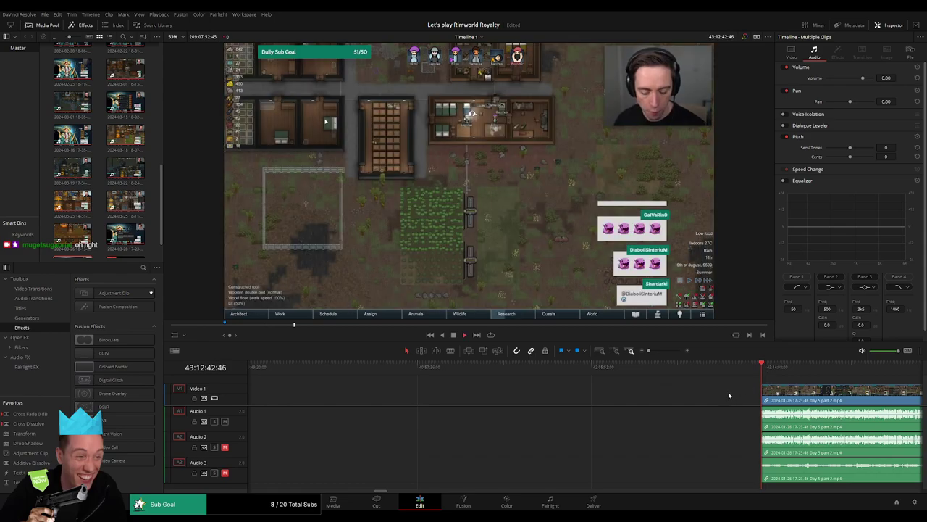
scroll(580, 378, "right", 3)
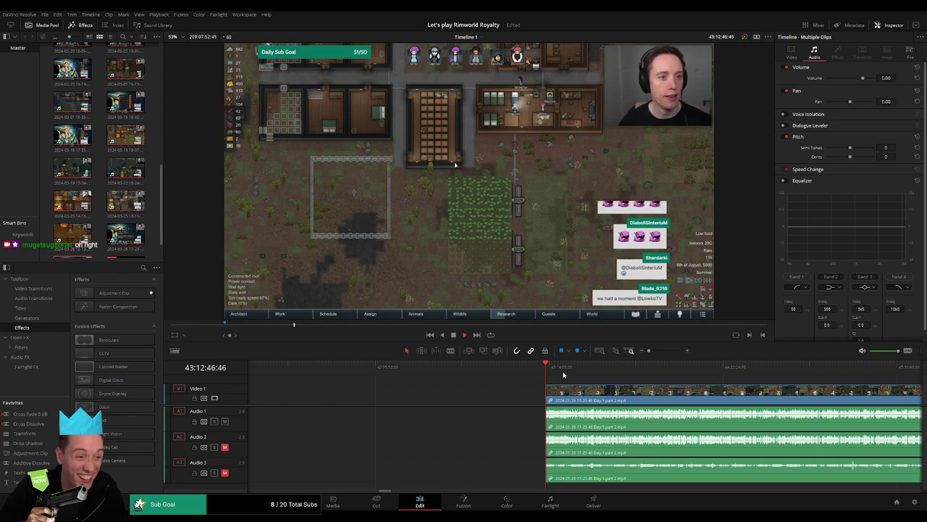
left_click(563, 375)
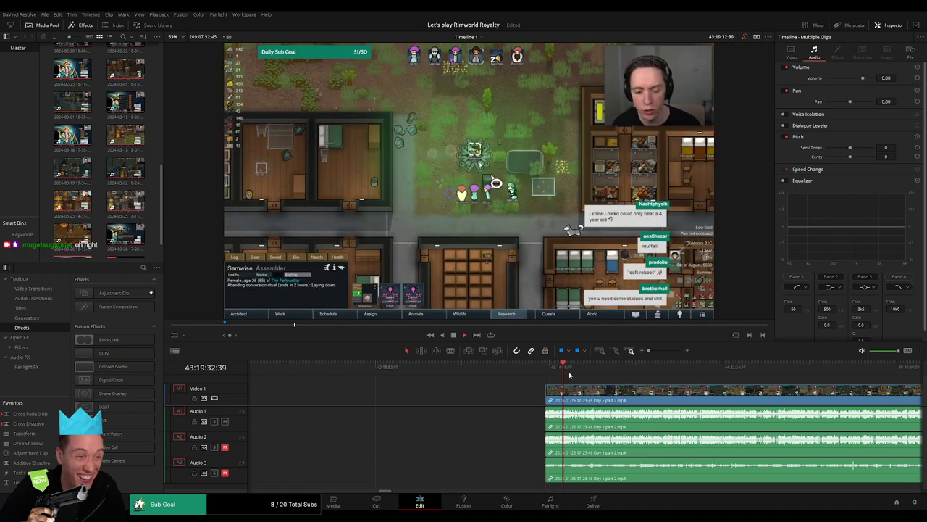
left_click(557, 373)
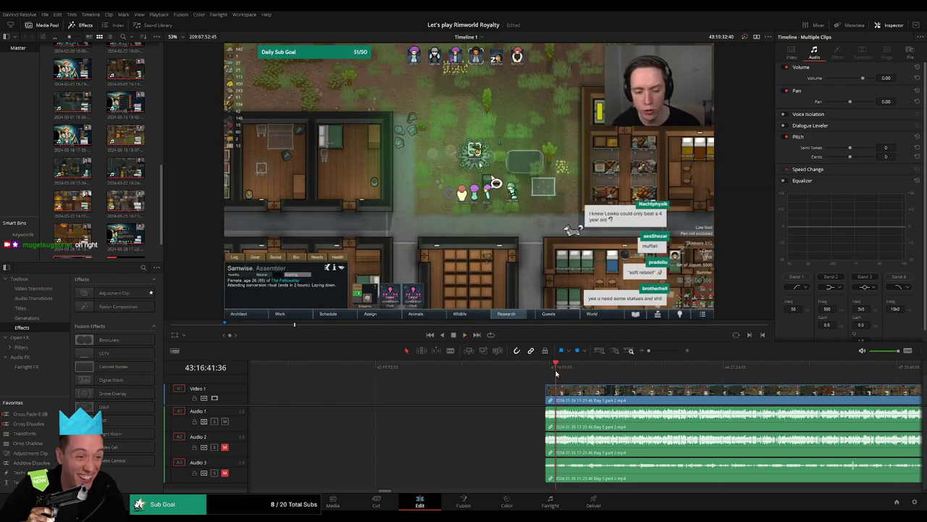
left_click(572, 372)
left_click(597, 373)
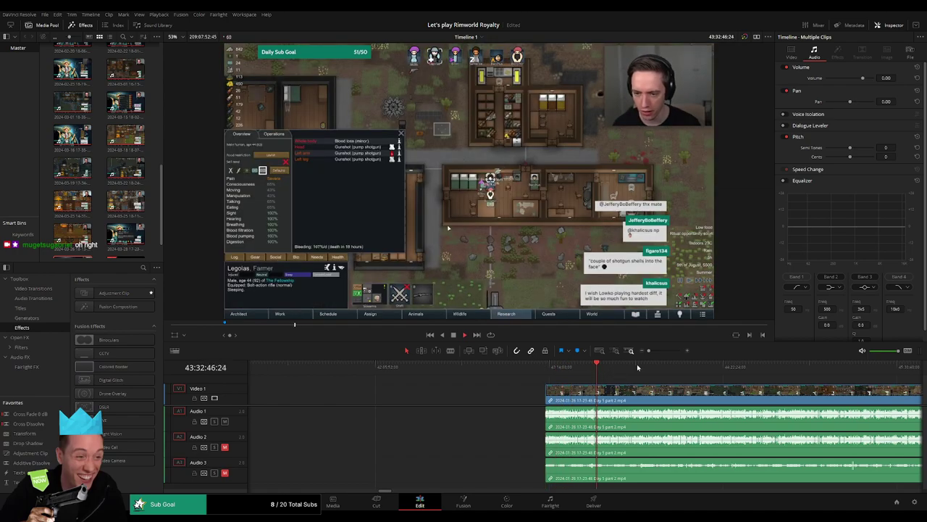
Step: Skim through the Day 6 recording, sampling points up to about 52:16:08
scroll(652, 376, "right", 10)
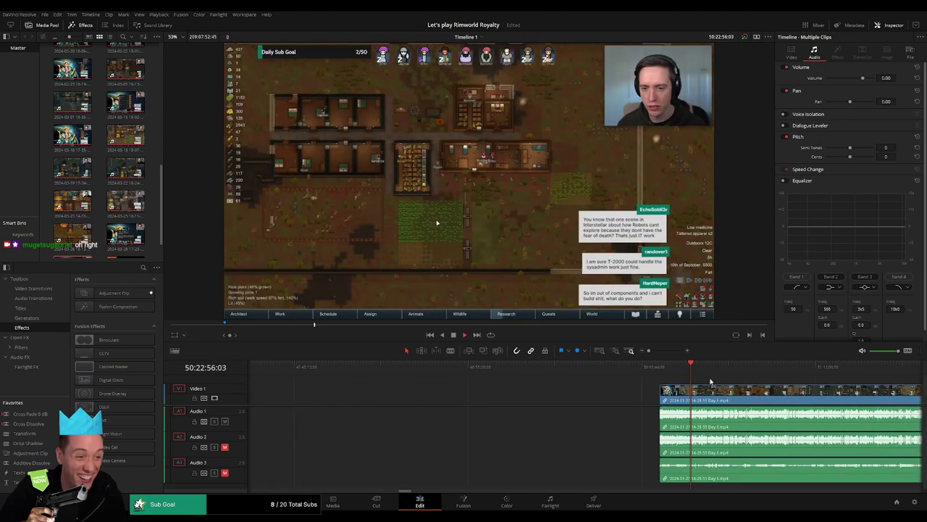
scroll(714, 380, "right", 3)
left_click(660, 376)
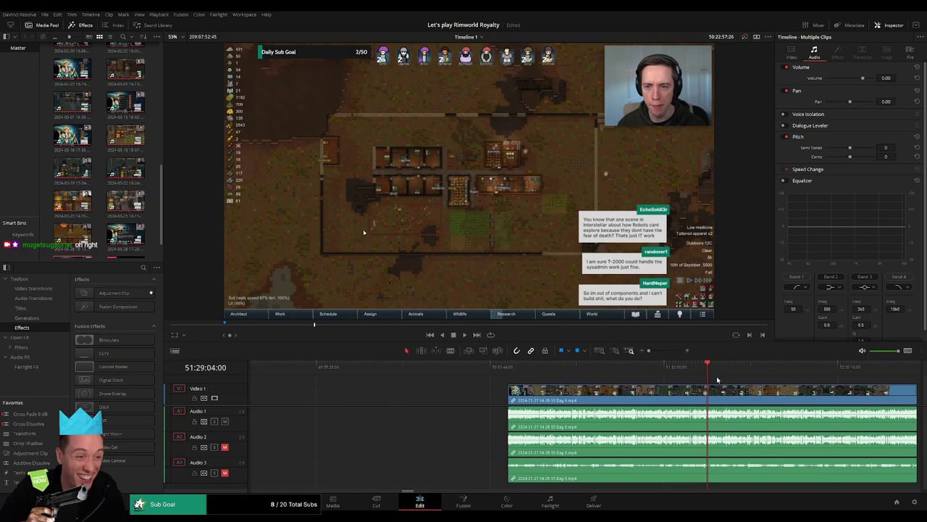
left_click_drag(717, 379, 828, 371)
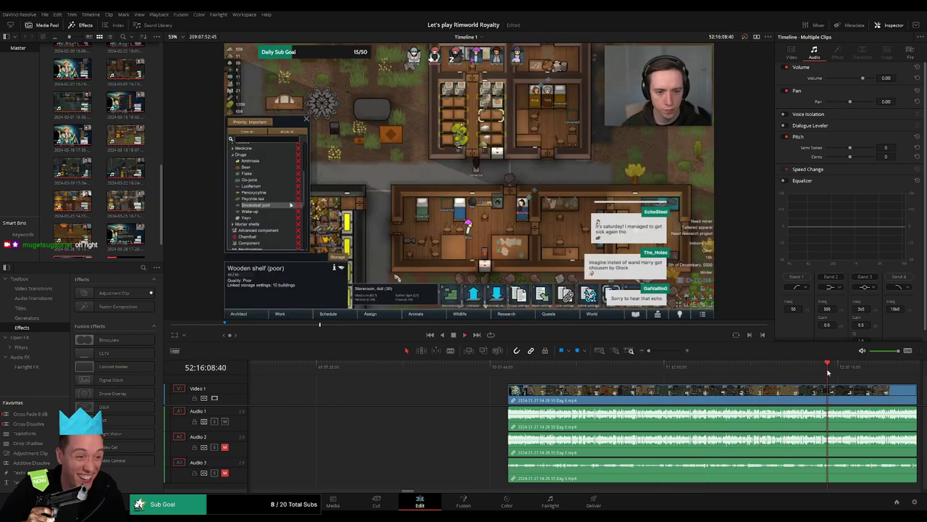
scroll(517, 403, "right", 10)
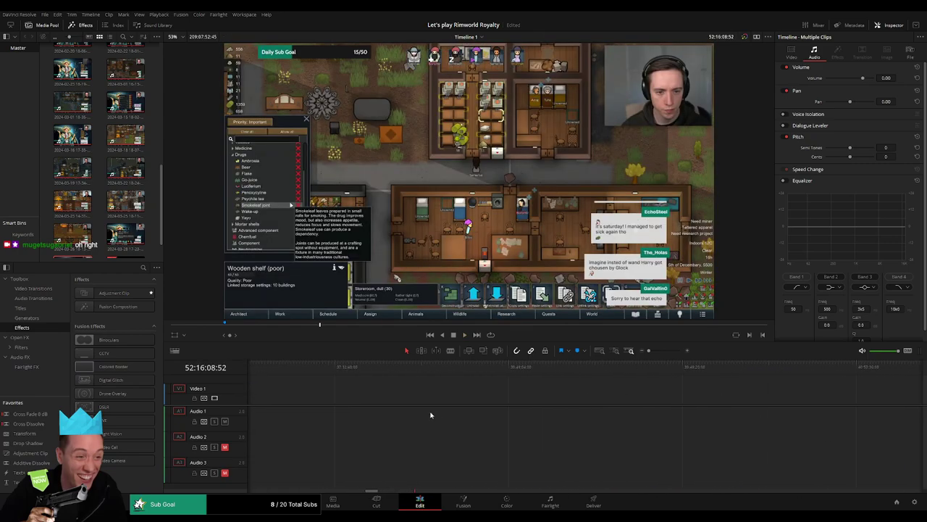
Step: Play the section starting at 30:00:00:00 and review the join between the Day 4 part 2 and Day 5 recordings
scroll(431, 414, "left", 10)
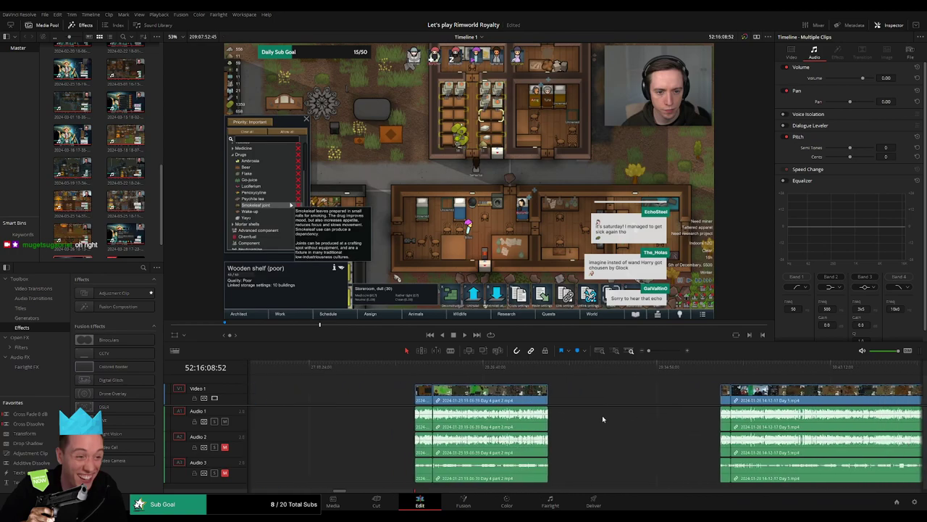
scroll(579, 409, "right", 3)
left_click_drag(587, 366, 578, 368)
key("space")
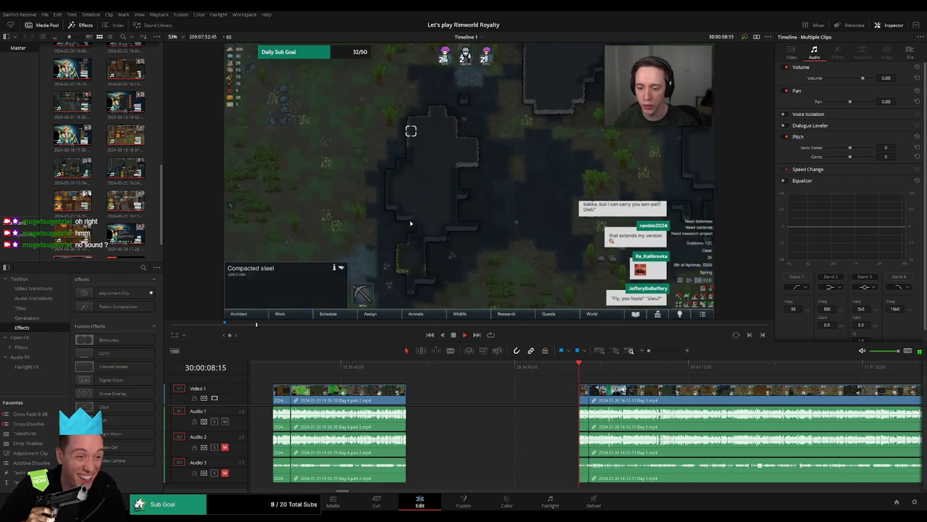
left_click(587, 367)
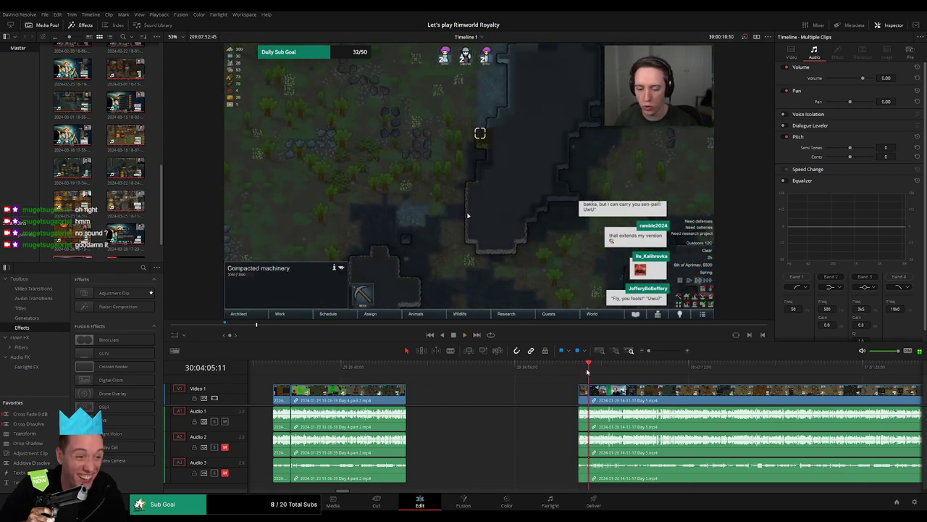
left_click_drag(648, 351, 663, 350)
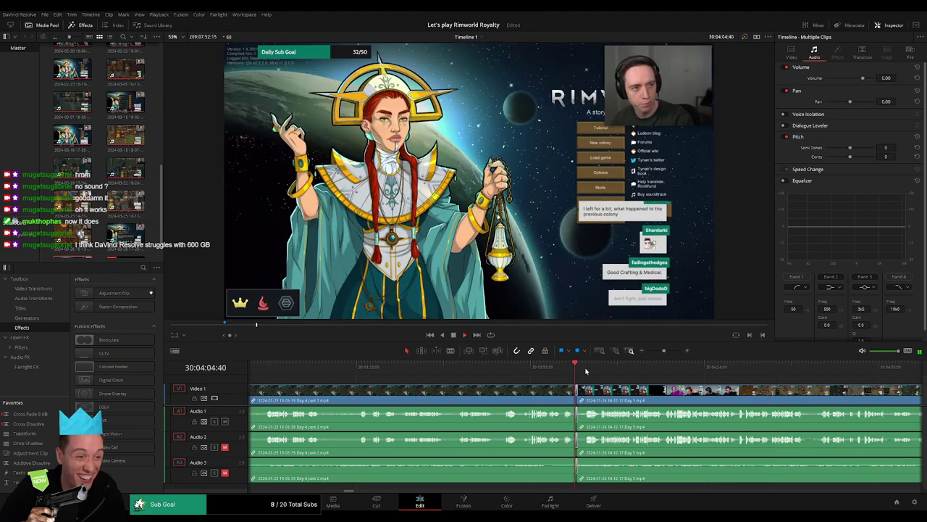
left_click_drag(586, 371, 822, 390)
left_click_drag(663, 351, 655, 352)
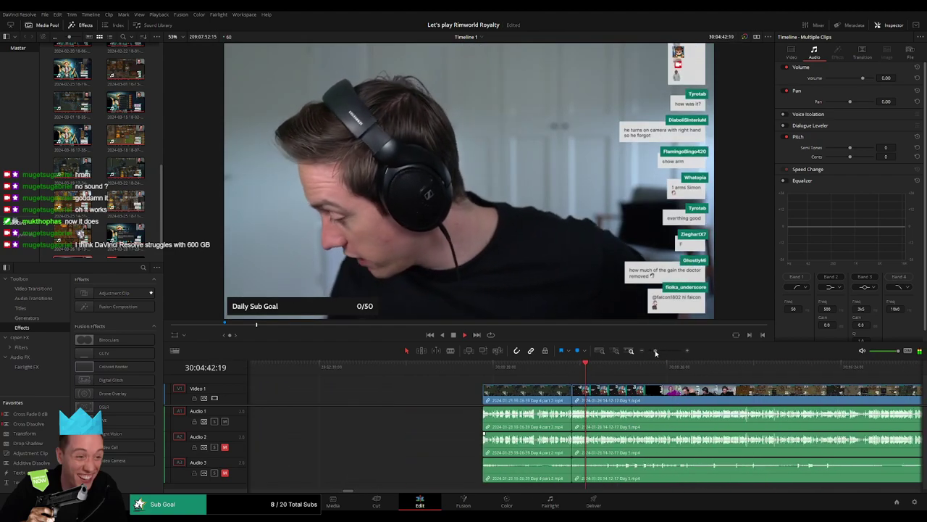
left_click(599, 372)
left_click(614, 371)
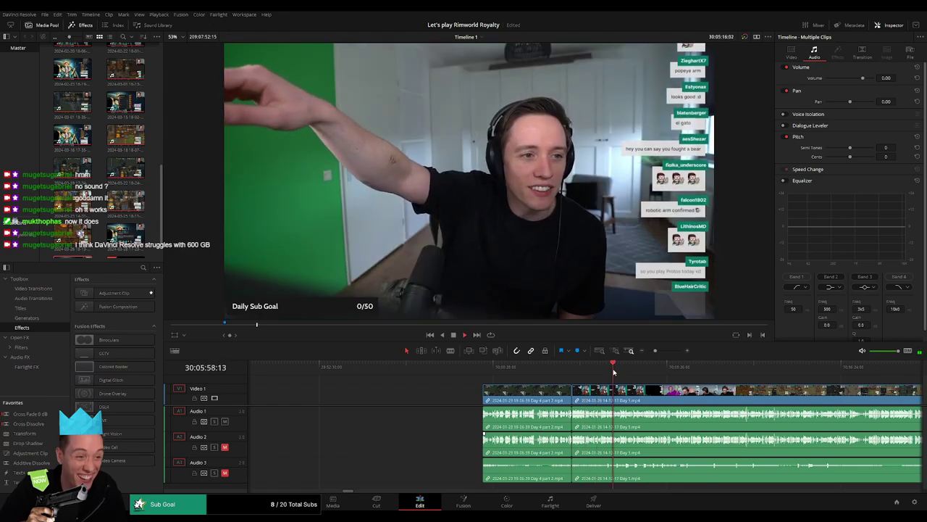
scroll(653, 375, "right", 3)
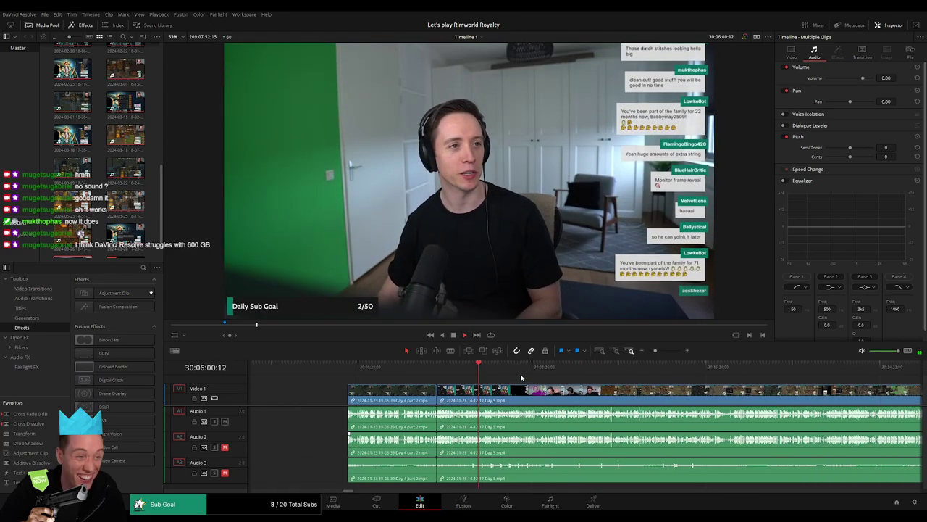
Step: Find a pause in the speech about 52 minutes into the section and split the Day 5 clip at 30:52:04:30
left_click(507, 373)
left_click(552, 373)
left_click_drag(655, 350, 532, 378)
left_click(684, 373)
left_click(626, 373)
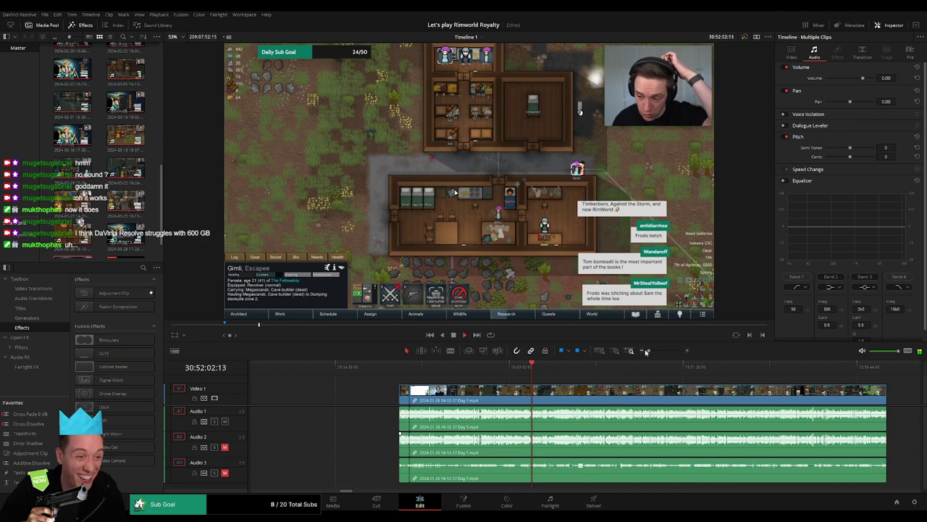
left_click_drag(652, 351, 671, 352)
left_click(434, 367)
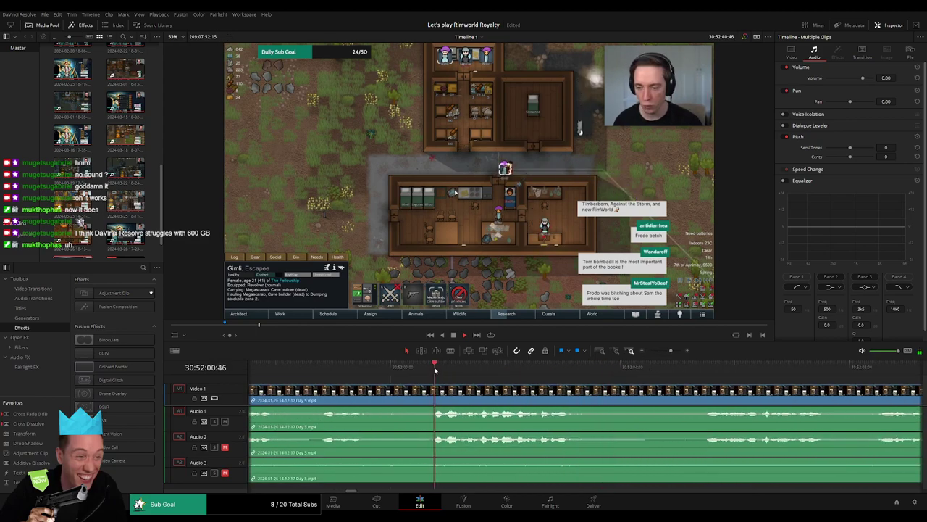
left_click(666, 371)
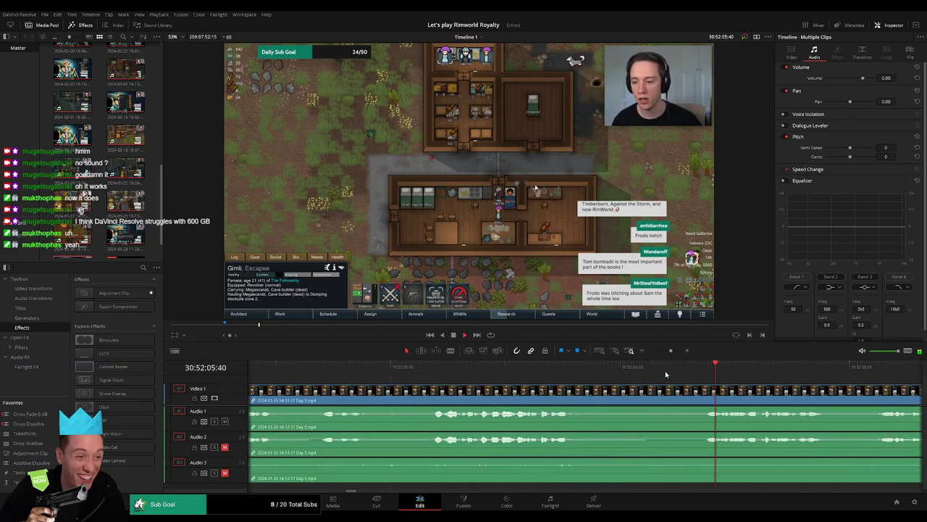
left_click_drag(714, 384, 585, 387)
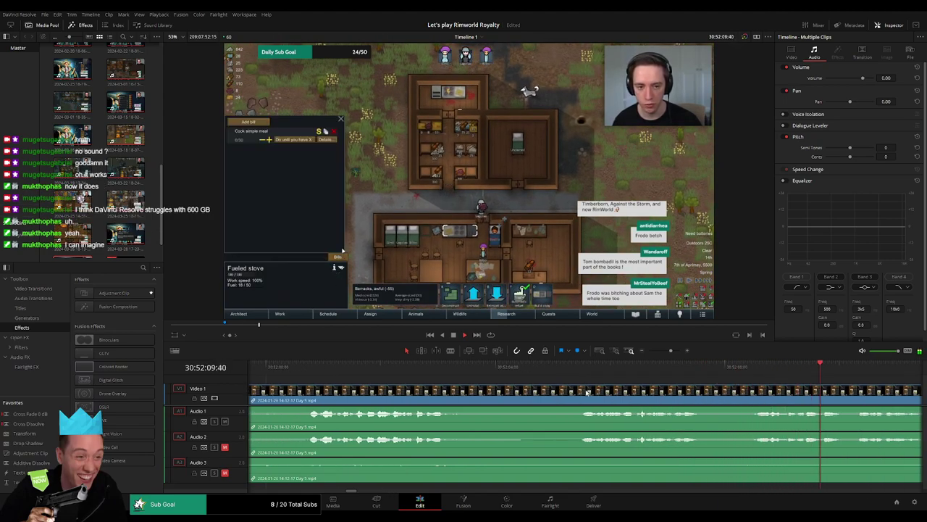
left_click_drag(583, 373, 526, 387)
key("ctrl+b")
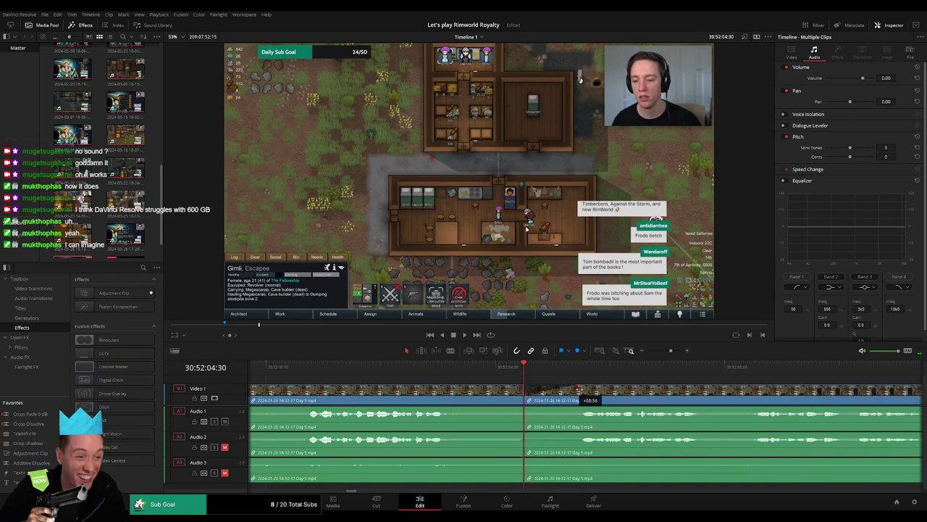
Step: Add fade-outs and fade-ins of about one second at the 30:52:04:30 cut on the video and all three audio tracks
left_click_drag(583, 385, 583, 386)
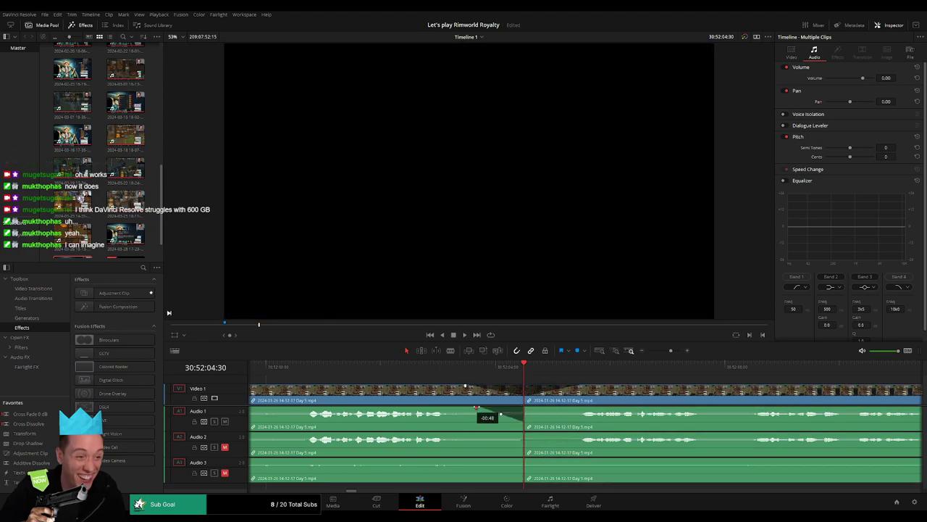
left_click_drag(524, 410, 544, 408)
key("ctrl+z")
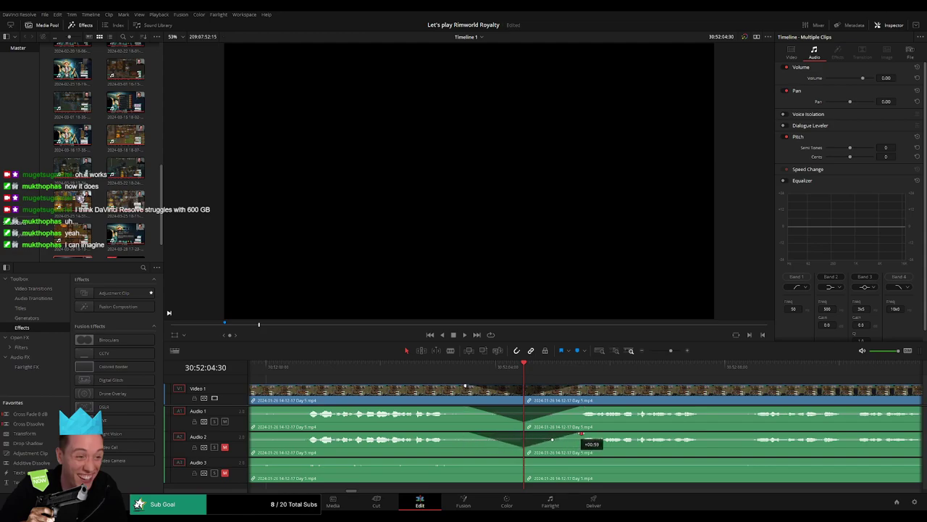
left_click_drag(520, 458, 493, 461)
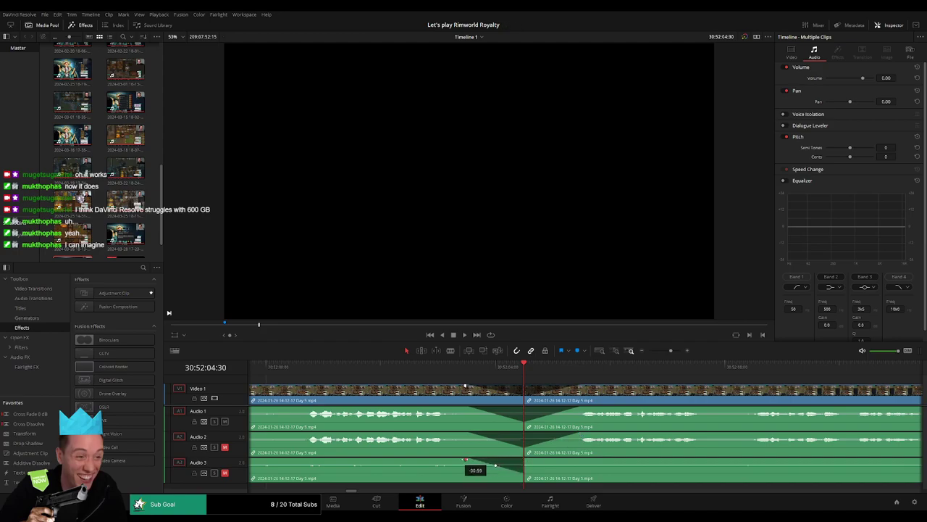
left_click_drag(522, 461, 588, 461)
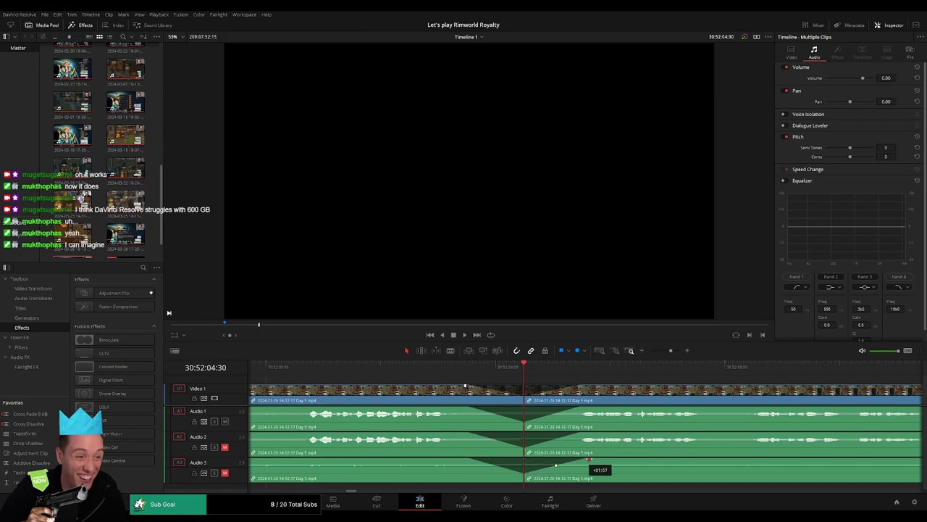
Step: Move the Day 5 section after the cut so that it starts at 32:00:00:00
scroll(669, 389, "down", 10)
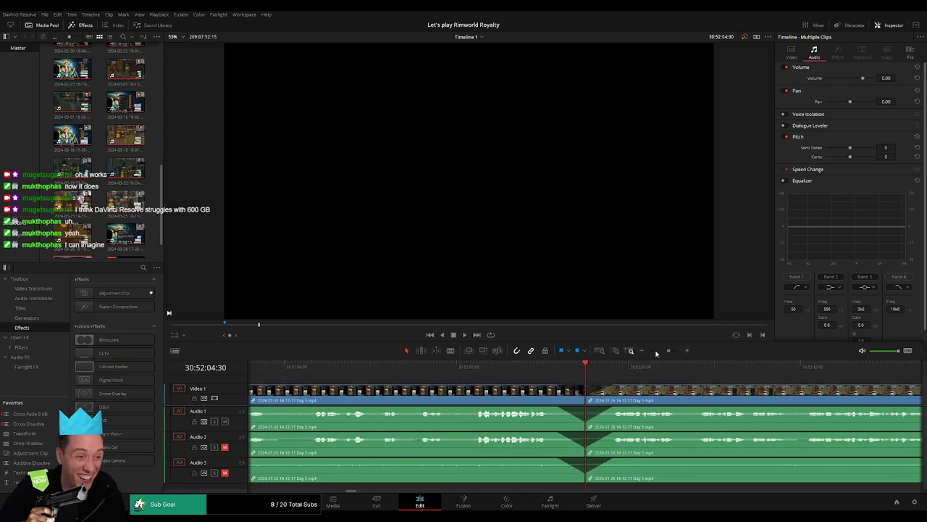
scroll(688, 396, "right", 6)
scroll(544, 394, "left", 3)
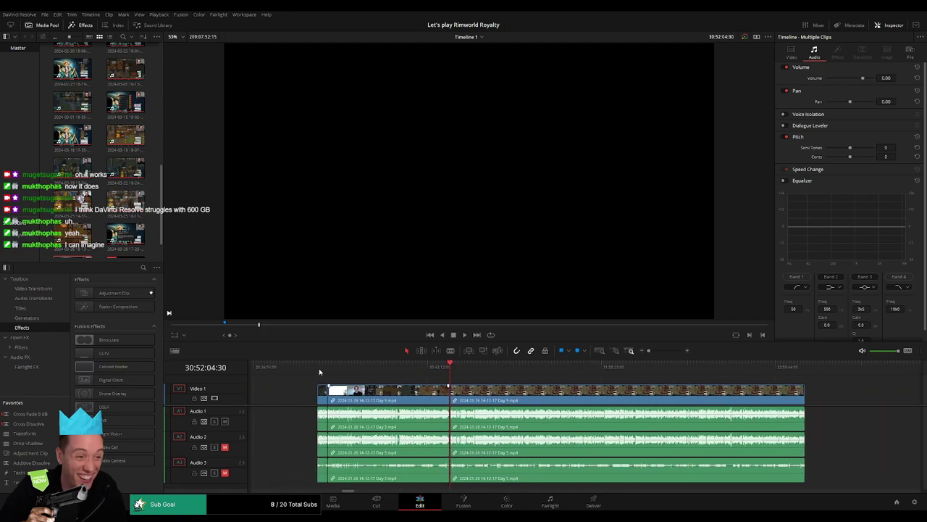
scroll(632, 403, "right", 5)
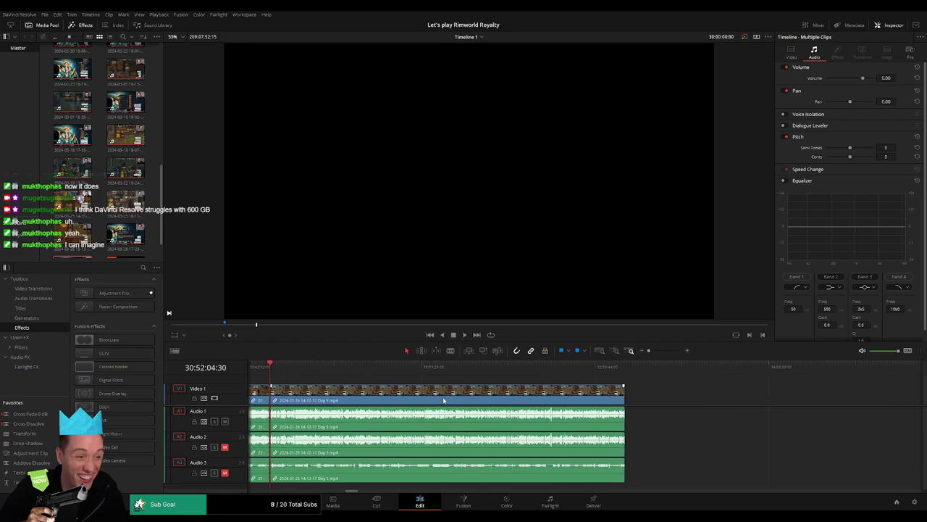
left_click_drag(443, 400, 687, 399)
left_click(416, 400)
left_click(415, 396)
left_click_drag(270, 366, 444, 387)
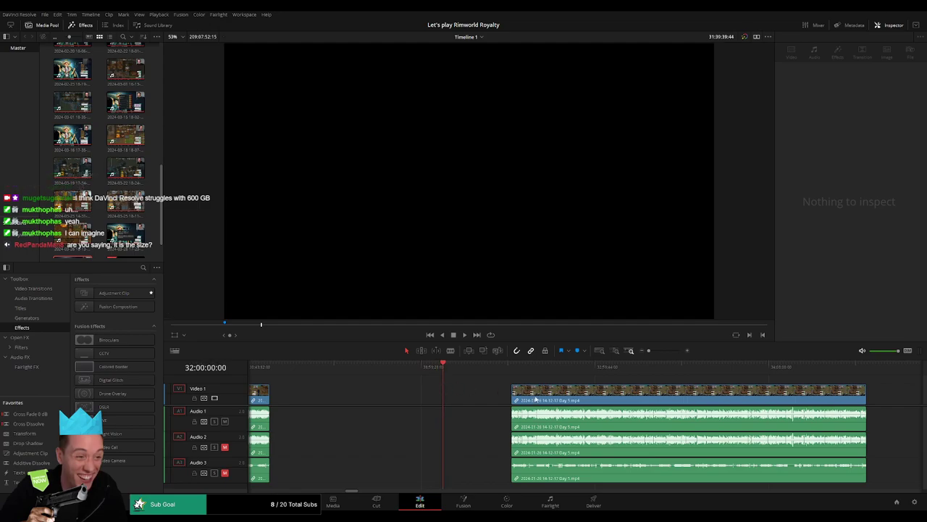
left_click_drag(569, 399, 509, 400)
Step: Play the beginning of the Day 5 section at 32:00:00:00 to check how it opens
key("space")
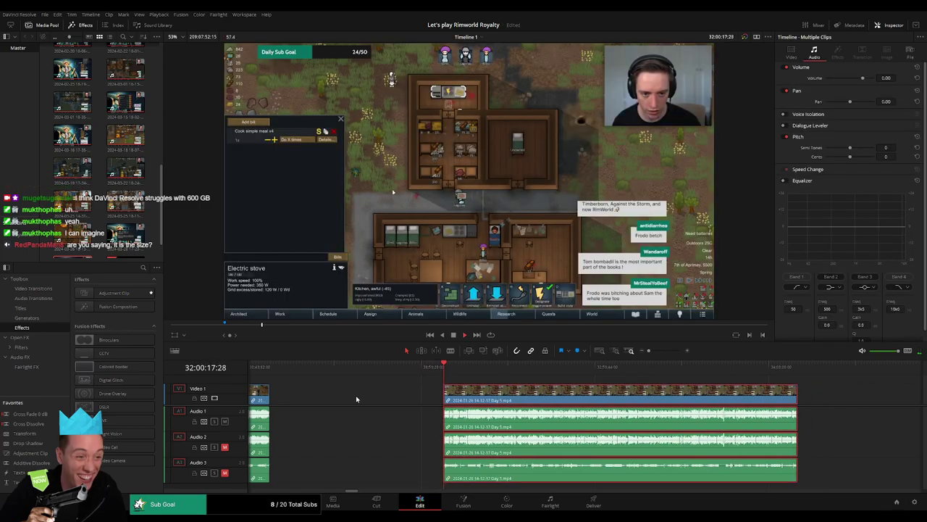
left_click(455, 382)
left_click(444, 373)
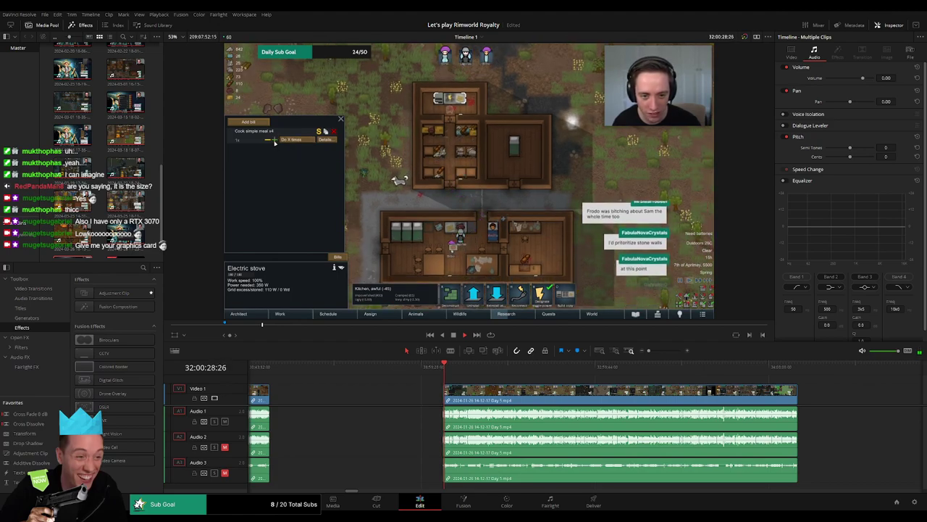
scroll(477, 384, "right", 3)
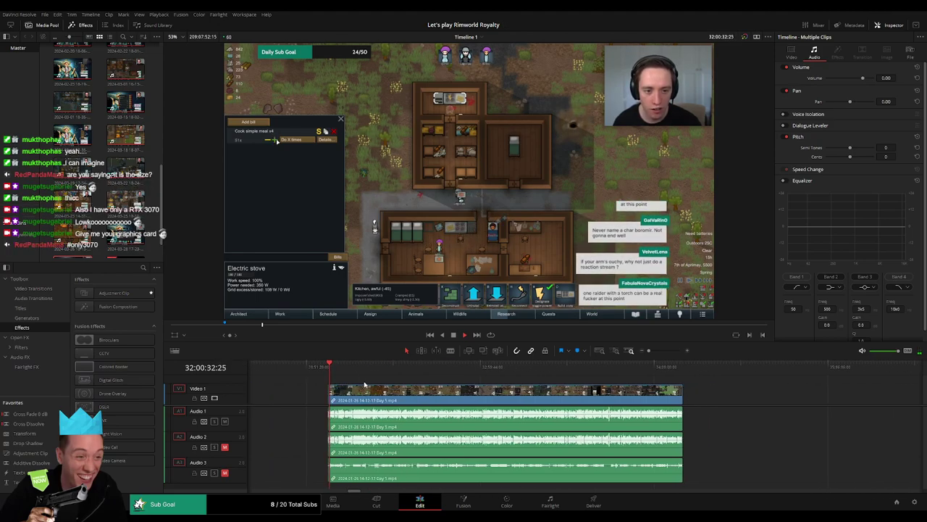
scroll(346, 383, "right", 1)
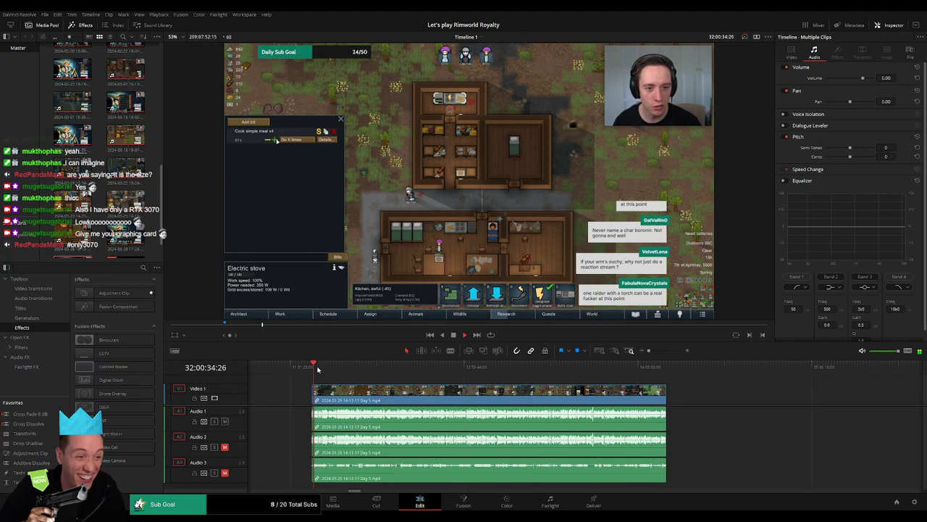
Step: Find a pause in the speech about 52 minutes into the section and split the Day 5 clip at 32:52:27:00
left_click_drag(323, 369, 442, 377)
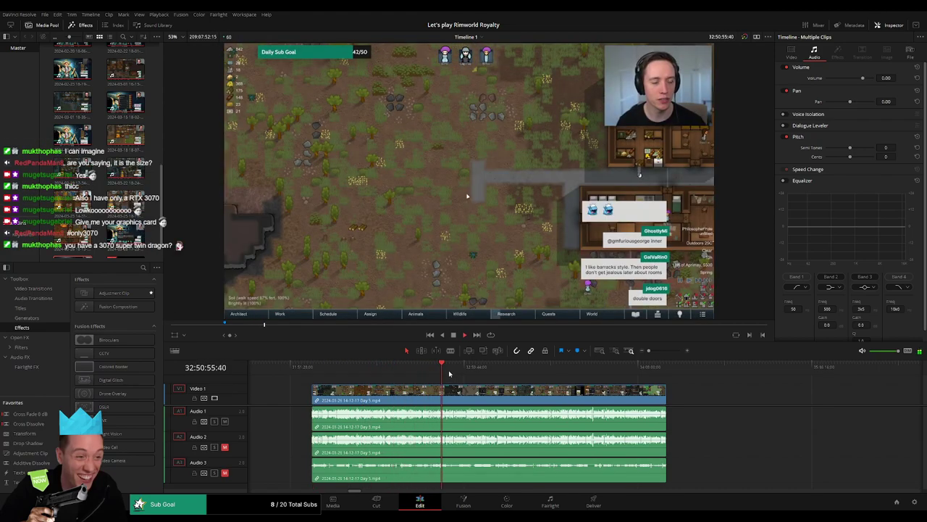
left_click(445, 372)
left_click_drag(649, 350, 665, 352)
left_click(499, 374)
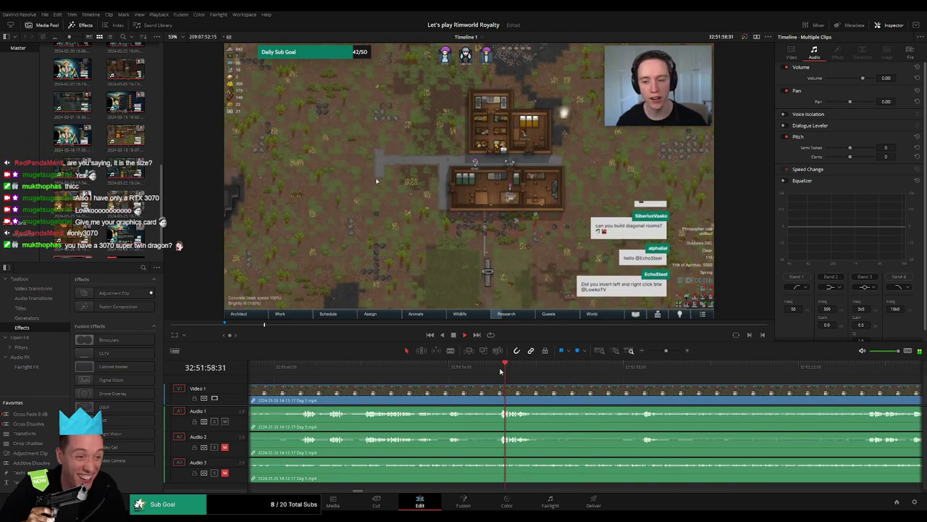
left_click(626, 372)
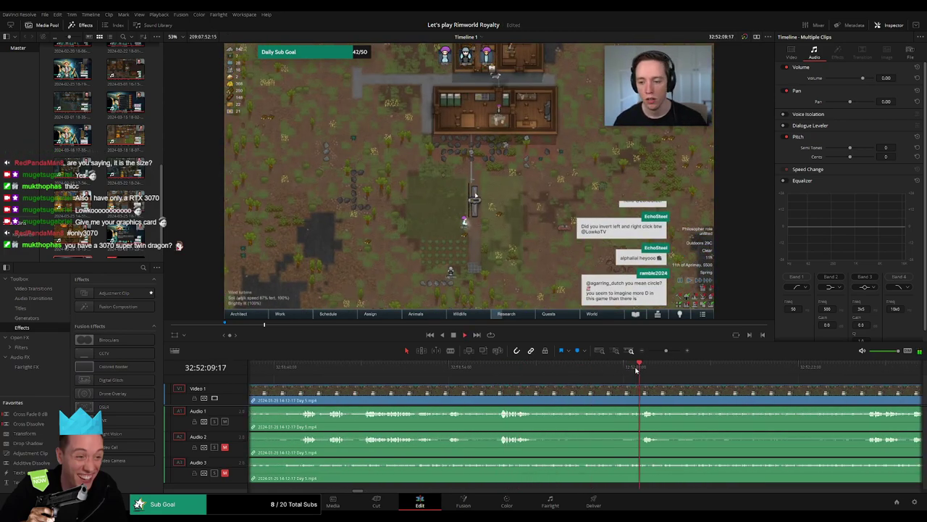
mouse_move(652, 373)
left_mouse_down()
mouse_move(739, 374)
mouse_move(650, 389)
left_mouse_up()
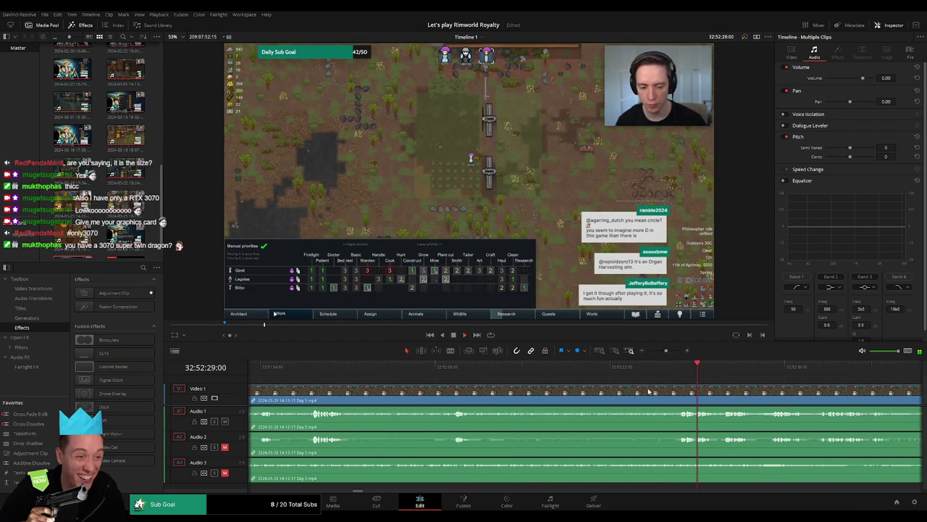
left_click_drag(667, 351, 670, 355)
left_click(478, 373)
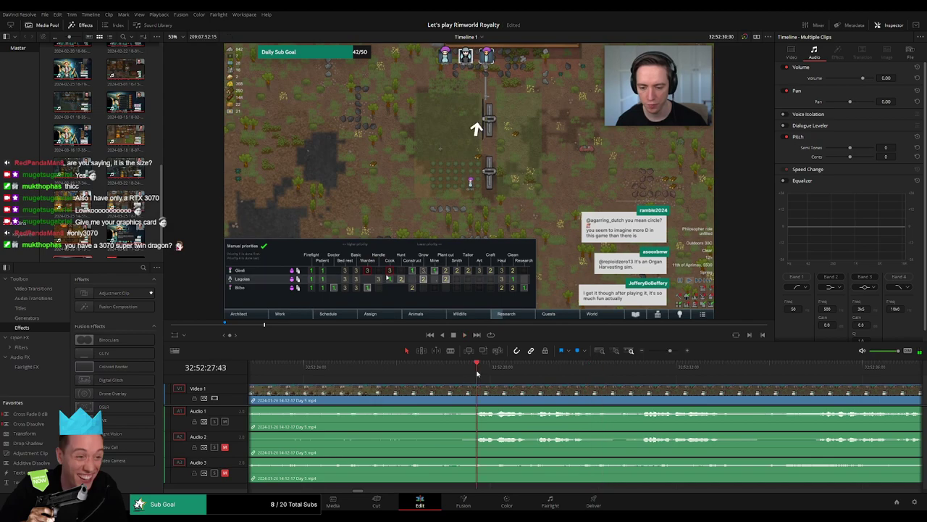
left_click_drag(477, 373, 444, 397)
left_click(444, 397)
key("a")
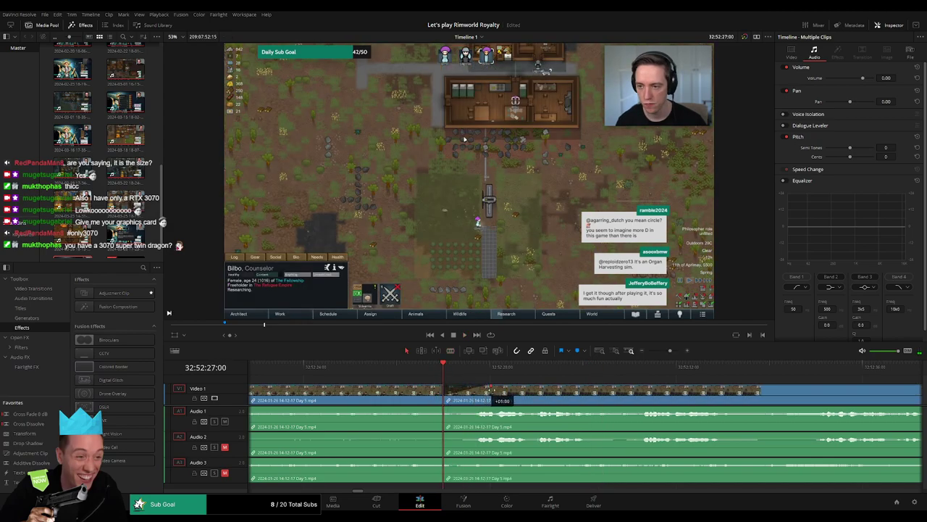
Step: Add fade-outs and fade-ins of about one second at the 32:52:27:00 cut on the video and all three audio tracks
left_click_drag(491, 385, 394, 387)
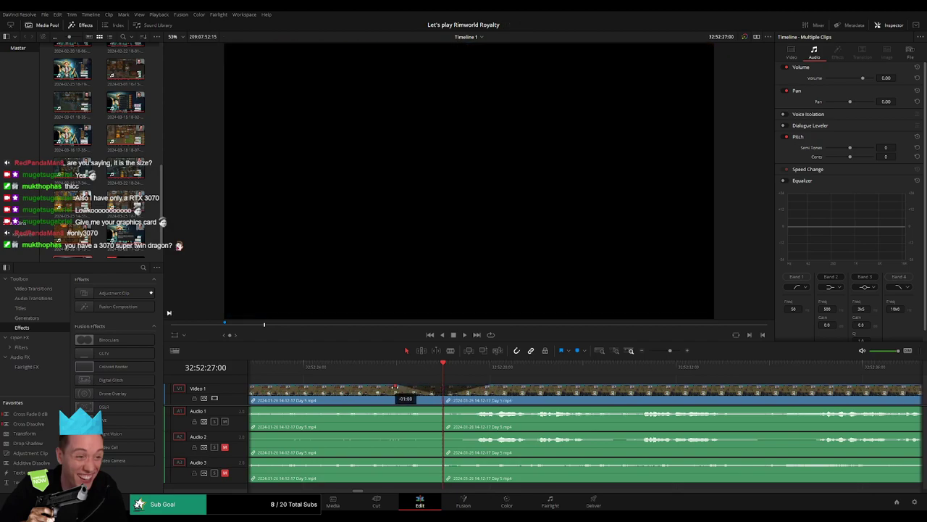
left_click_drag(442, 407, 392, 407)
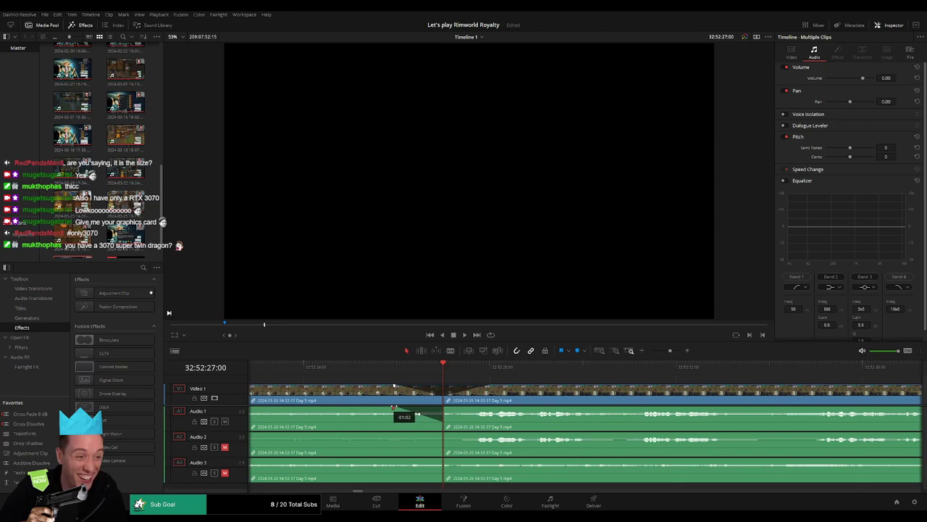
left_click_drag(451, 408, 500, 408)
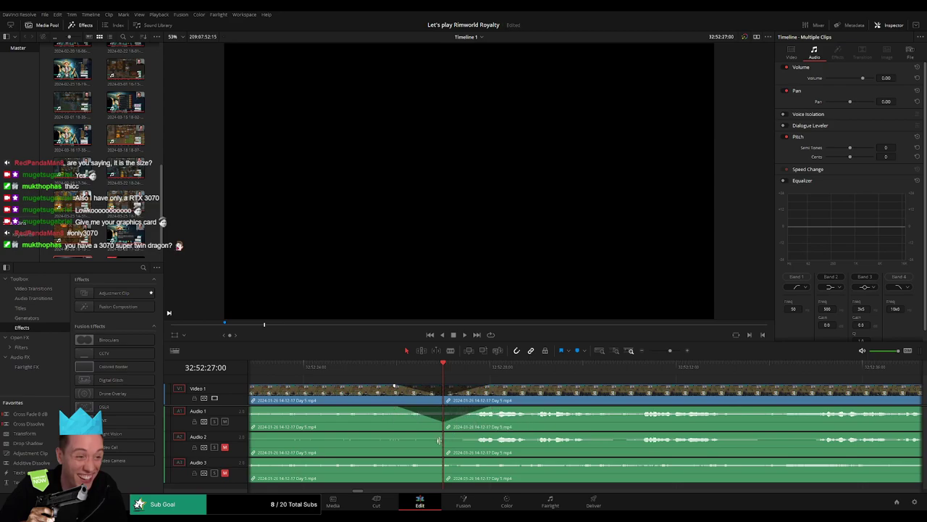
left_click_drag(441, 432, 493, 434)
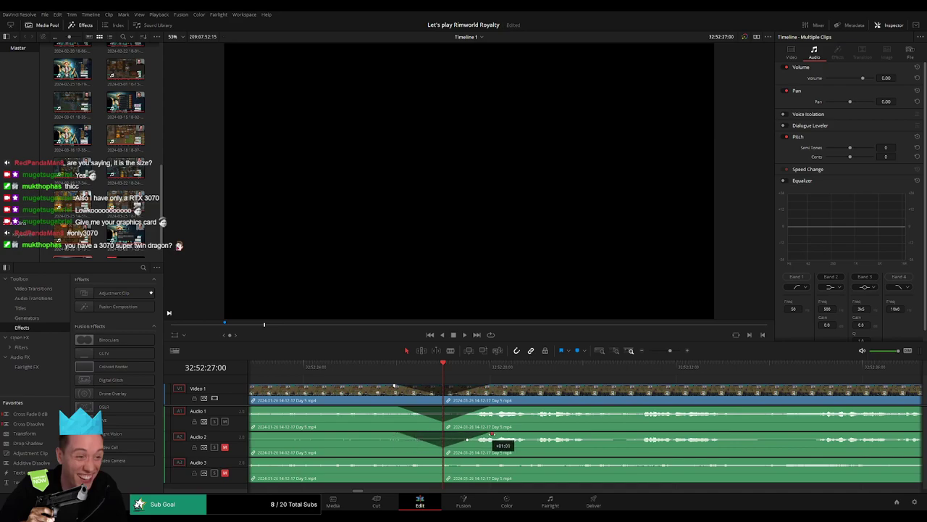
left_click_drag(439, 459, 410, 461)
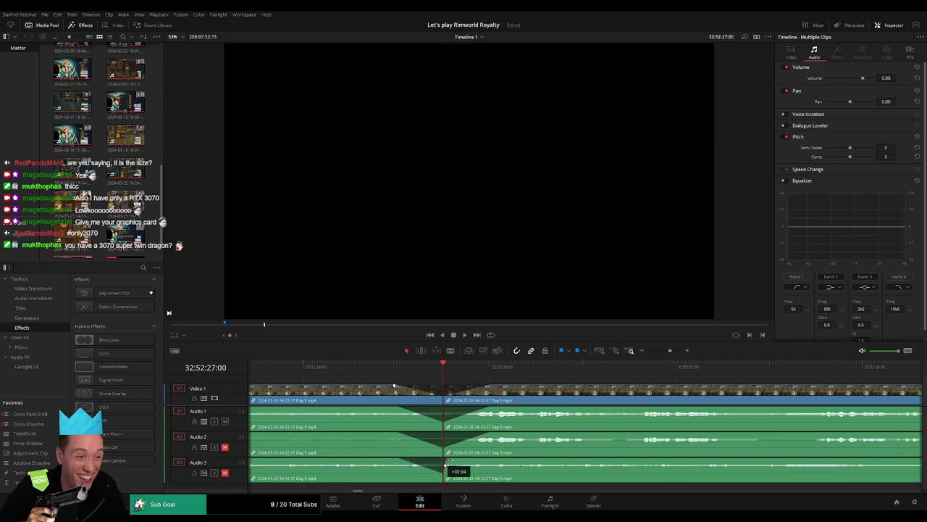
left_click_drag(448, 461, 490, 461)
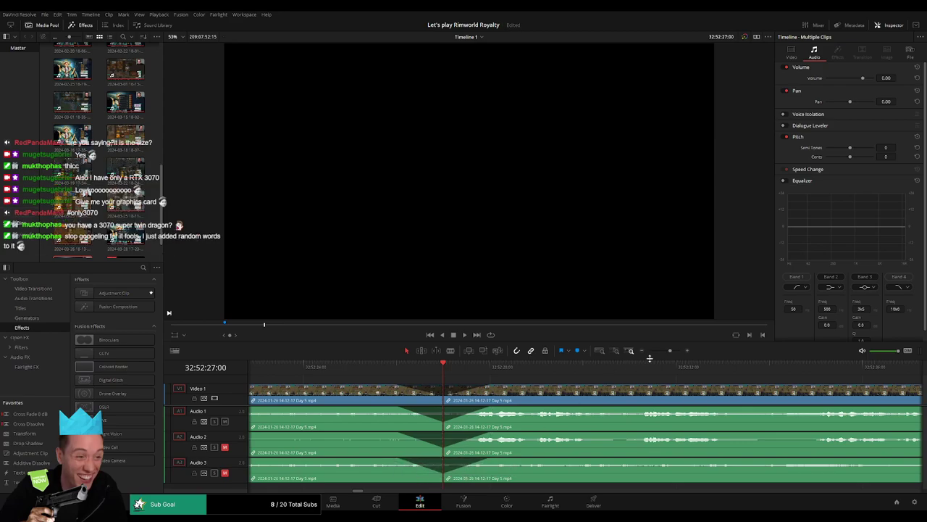
Step: Move the Day 5 section after the 32:52:27:00 cut to start at 34:00:00:00 and play its opening
key("shift+z")
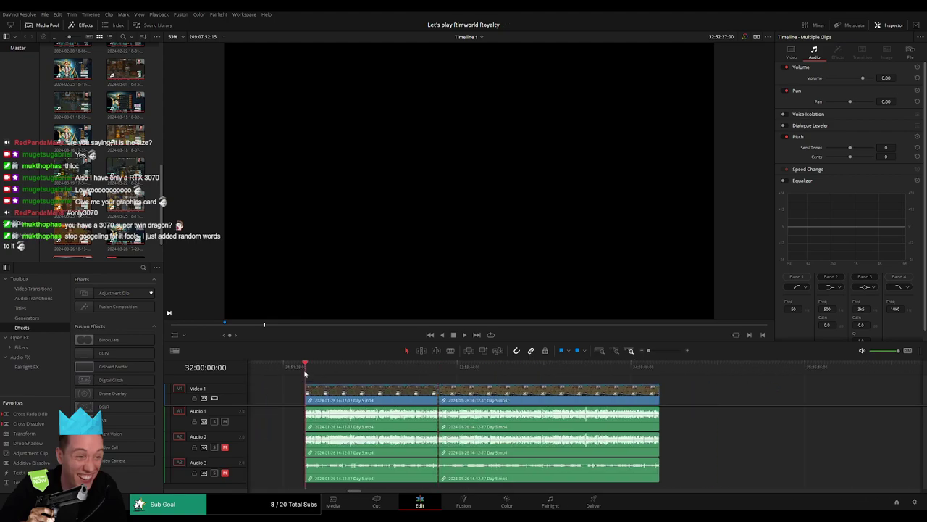
left_click_drag(590, 400, 685, 394)
left_click(436, 393)
left_click(327, 394)
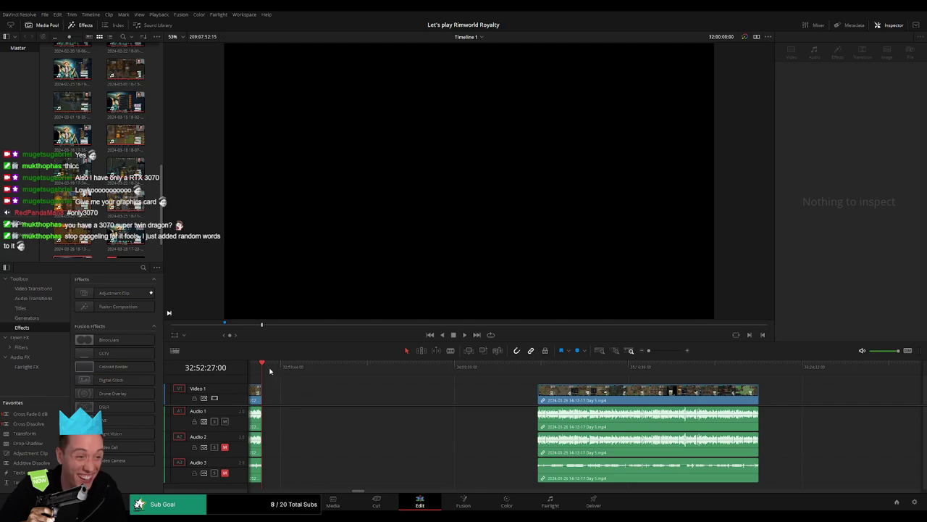
left_click_drag(269, 370, 430, 383)
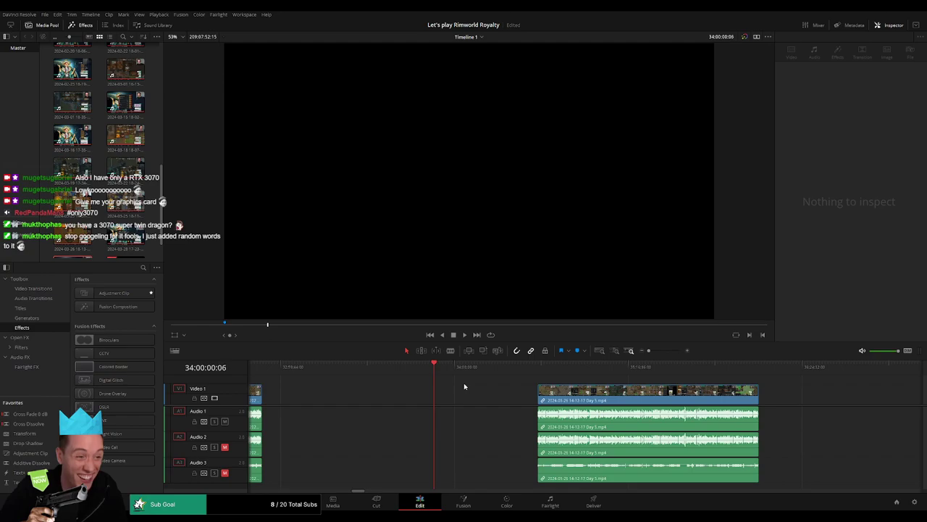
left_click_drag(565, 397, 462, 397)
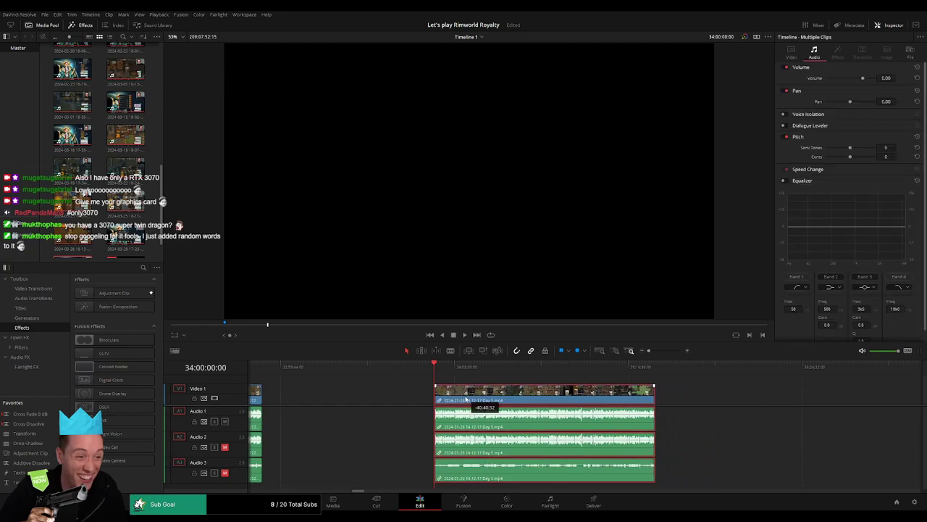
key("space")
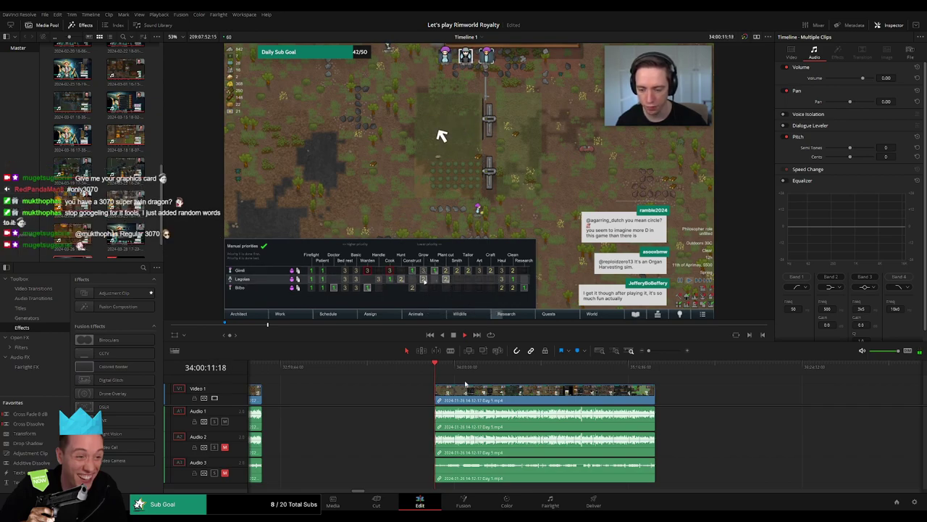
Step: Play the speech around 52 minutes into the 34:00:00:00 section to find a pause suitable for the episode cut
scroll(387, 384, "right", 3)
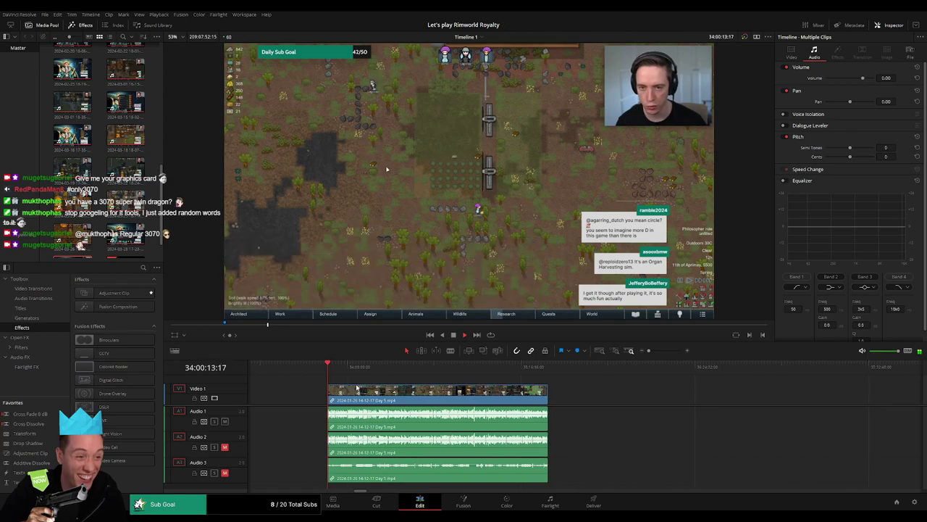
scroll(347, 378, "right", 1)
left_click_drag(302, 371, 428, 375)
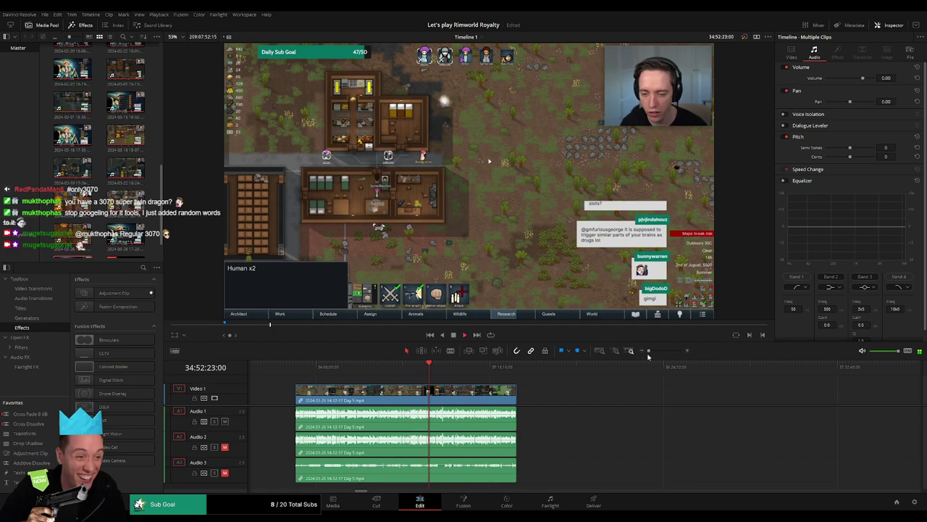
left_click_drag(648, 351, 670, 352)
left_click(411, 374)
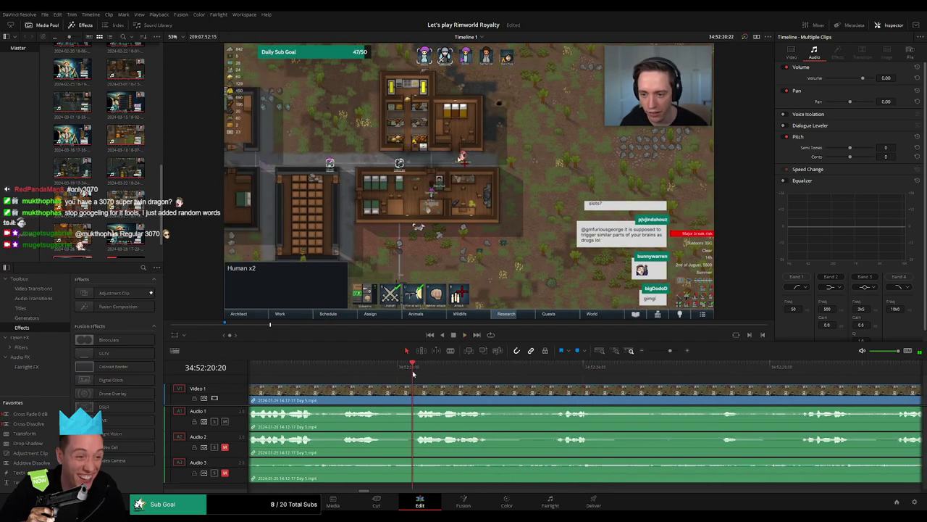
left_click_drag(387, 382, 549, 389)
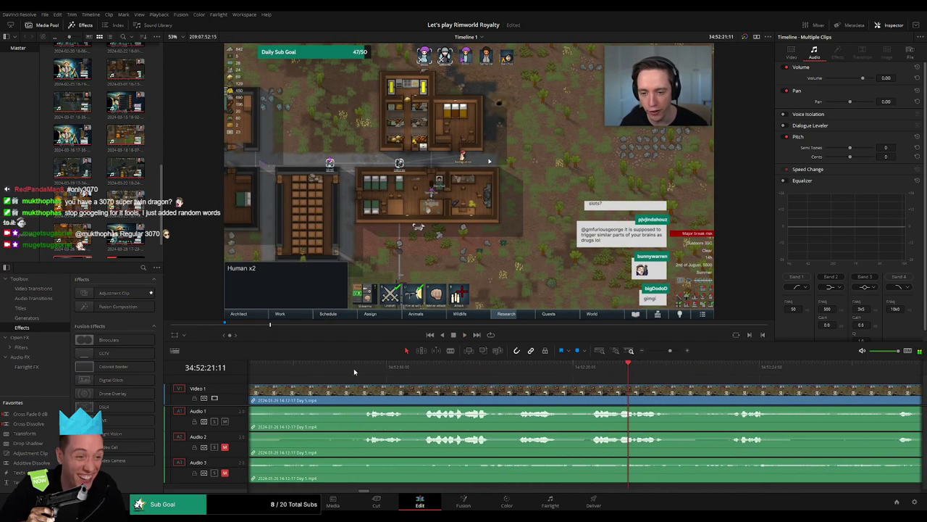
left_click(354, 370)
left_click_drag(368, 375, 558, 387)
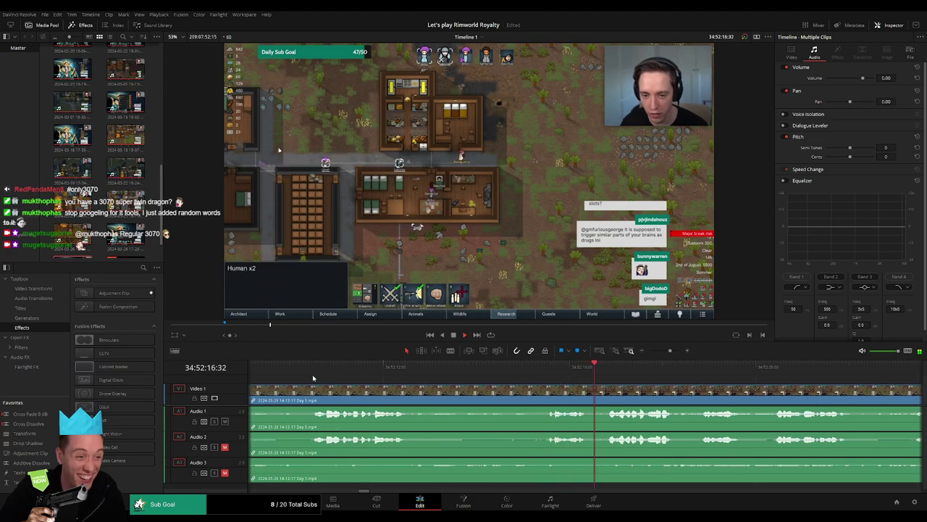
left_click(312, 374)
left_click_drag(315, 382, 453, 390)
left_click(631, 380)
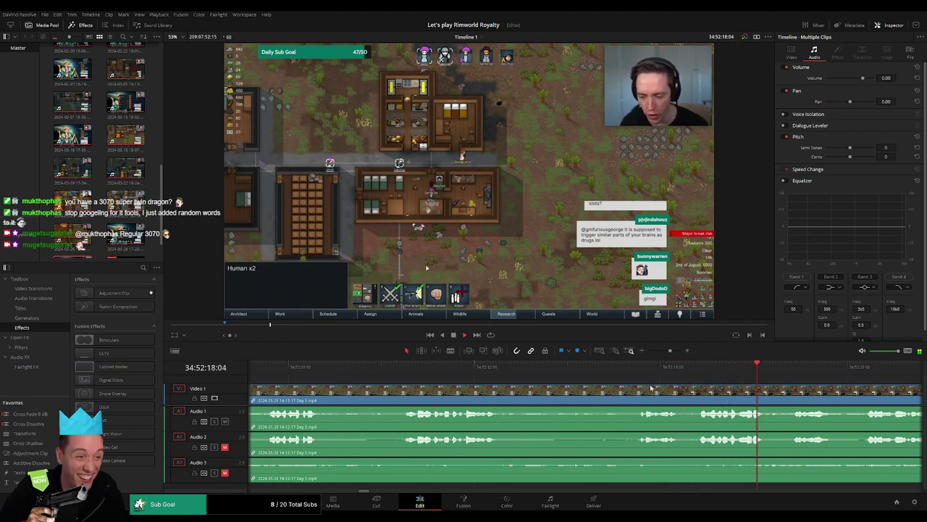
left_click(638, 374)
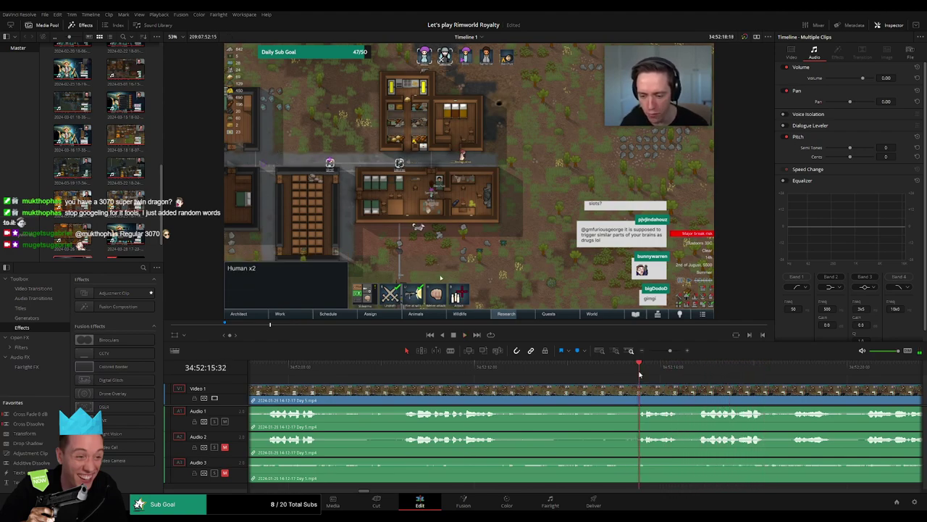
Step: Split the Day 5 clip at 34:52:14:30 and add fade-outs and fade-ins of about one second on the video and all audio tracks
left_click_drag(640, 374, 637, 435)
key("ctrl+b")
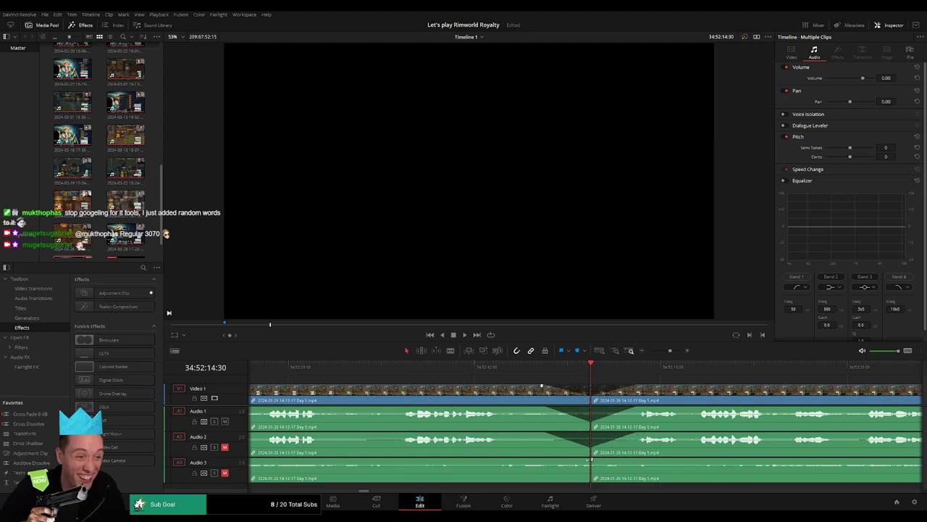
left_click_drag(589, 459, 637, 461)
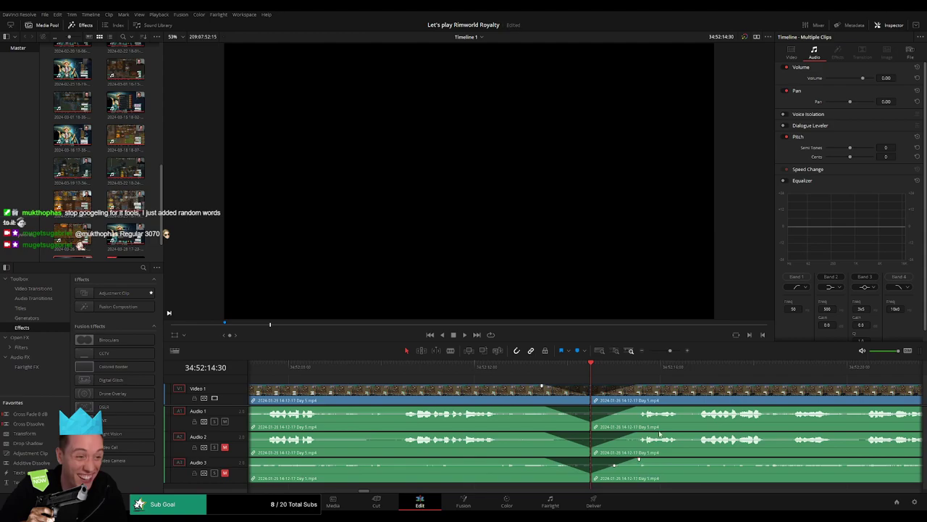
Step: Move the remaining Day 5 section after the 34:52:14:30 cut so that it starts at 36:00:00:00
left_click_drag(670, 351, 649, 351)
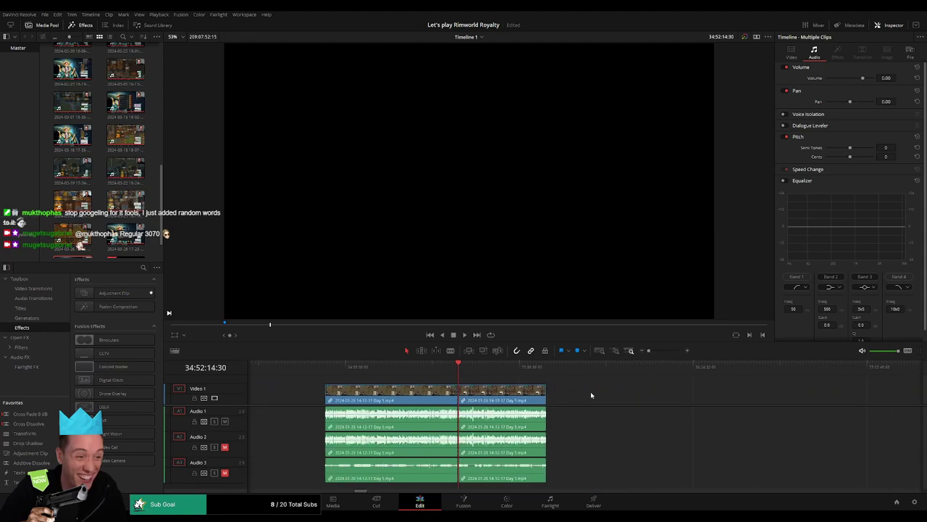
left_click_drag(584, 396, 429, 389)
left_click_drag(350, 396, 549, 394)
left_click(399, 390)
left_click(397, 387)
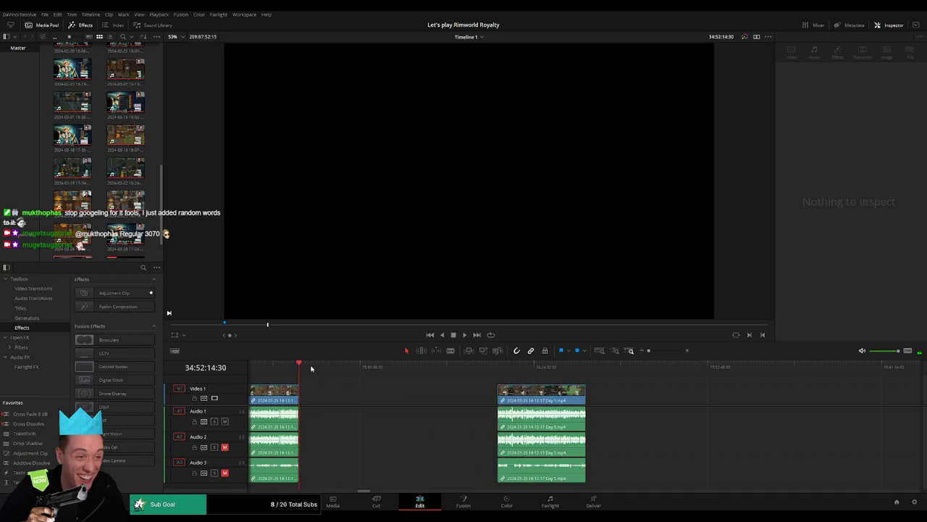
left_click_drag(321, 368, 472, 379)
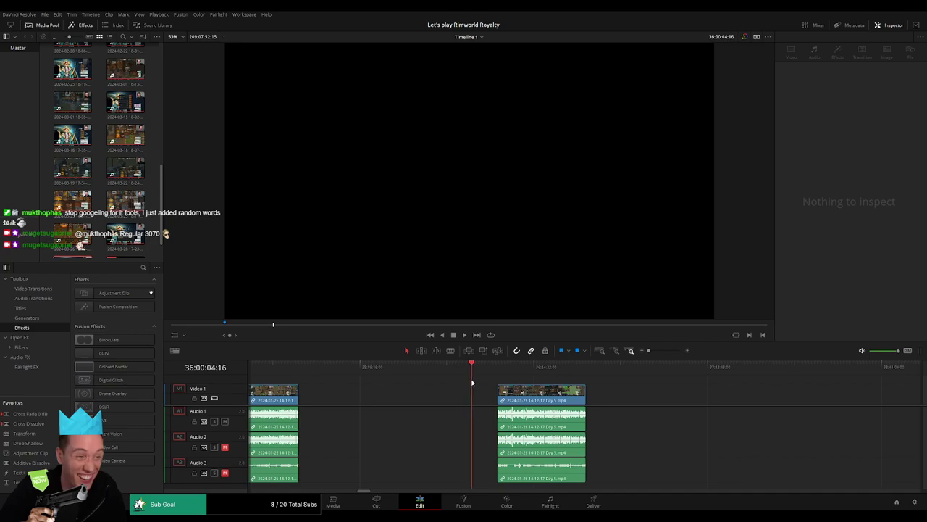
left_click(673, 353)
left_click_drag(584, 370, 571, 371)
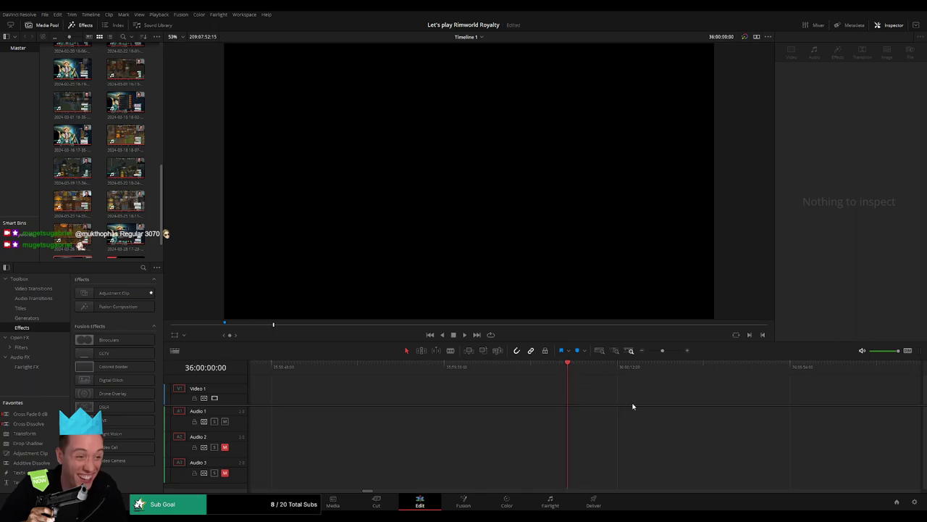
left_click_drag(661, 353, 648, 352)
left_click_drag(642, 393, 621, 394)
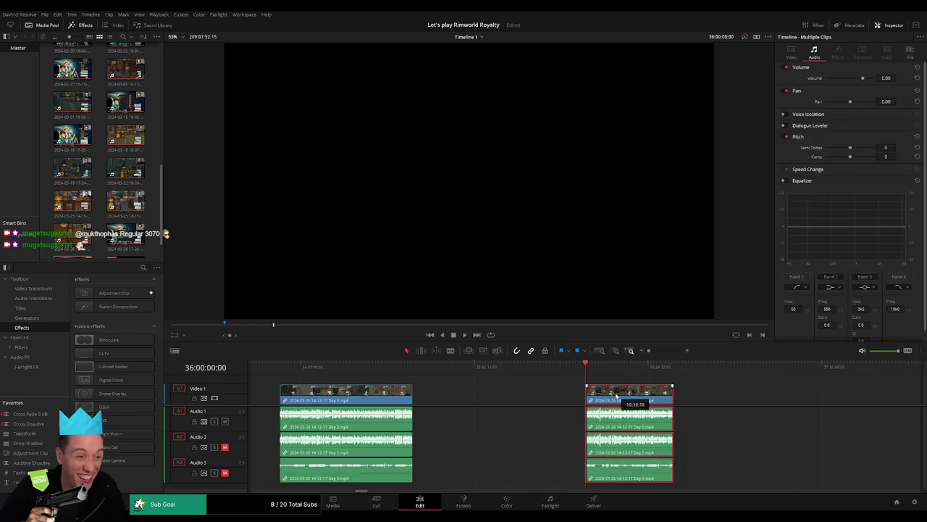
Step: Bring the Day 5 part 2 recording back along the timeline and join it to the end of the 36:00:00:00 section
left_click_drag(784, 391, 504, 390)
scroll(694, 395, "right", 4)
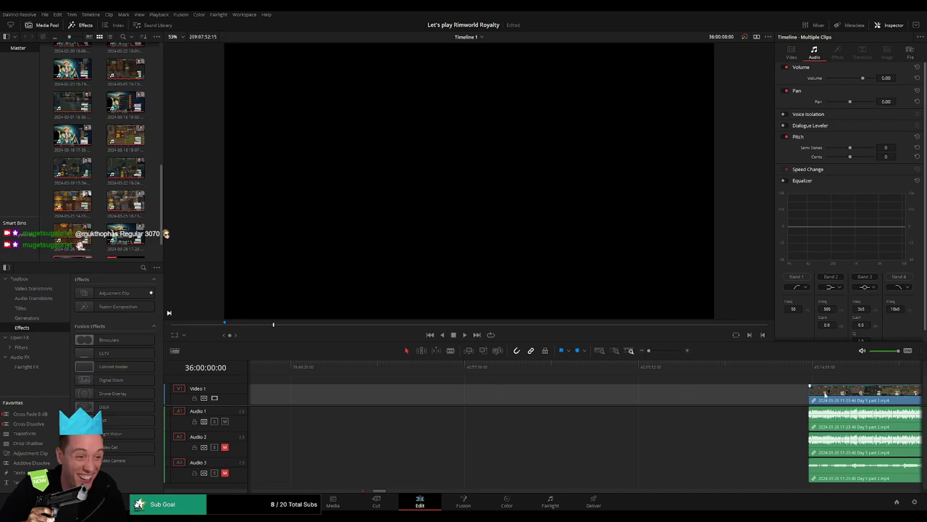
left_click_drag(832, 394, 410, 397)
scroll(637, 392, "left", 7)
left_click_drag(768, 394, 402, 398)
scroll(592, 390, "left", 5)
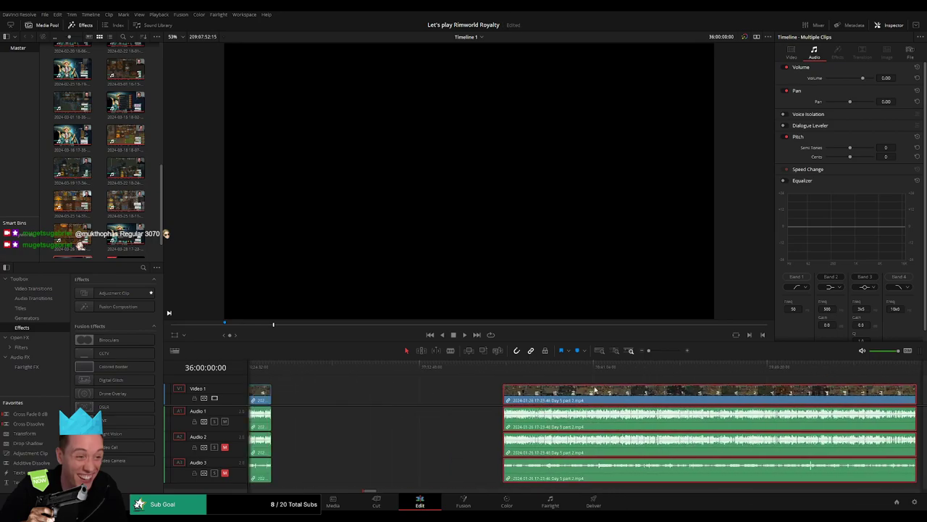
left_click_drag(733, 396, 501, 399)
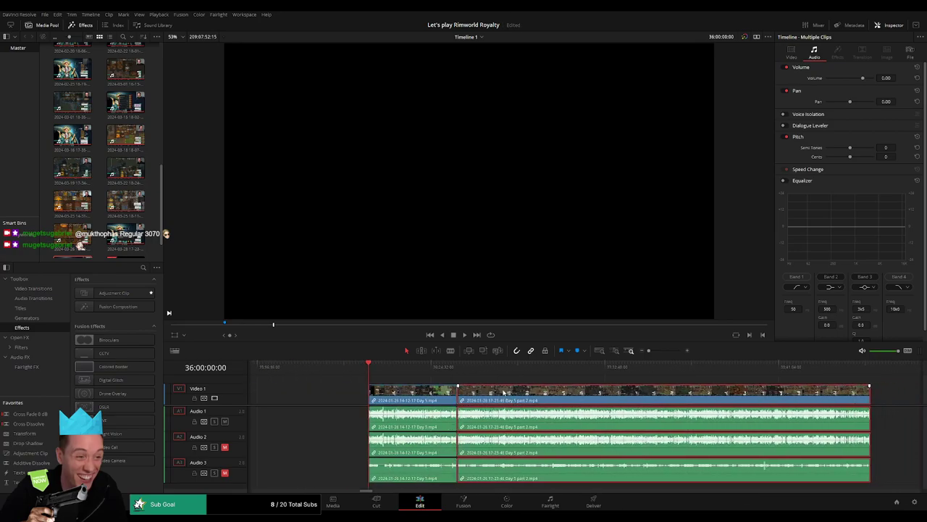
scroll(690, 391, "left", 5)
scroll(690, 391, "right", 4)
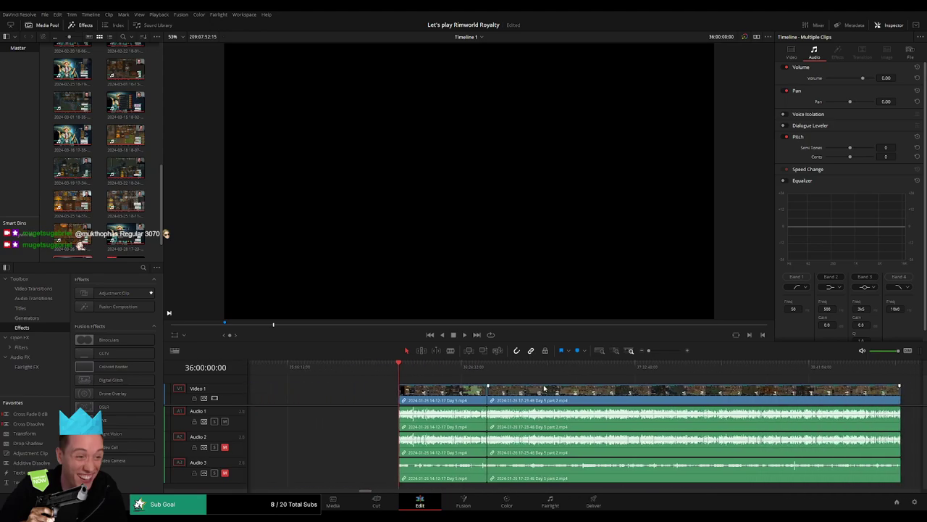
Step: Play the opening of the 36:00:00:00 section and the seam between the Day 5 and Day 5 part 2 clips
key("space")
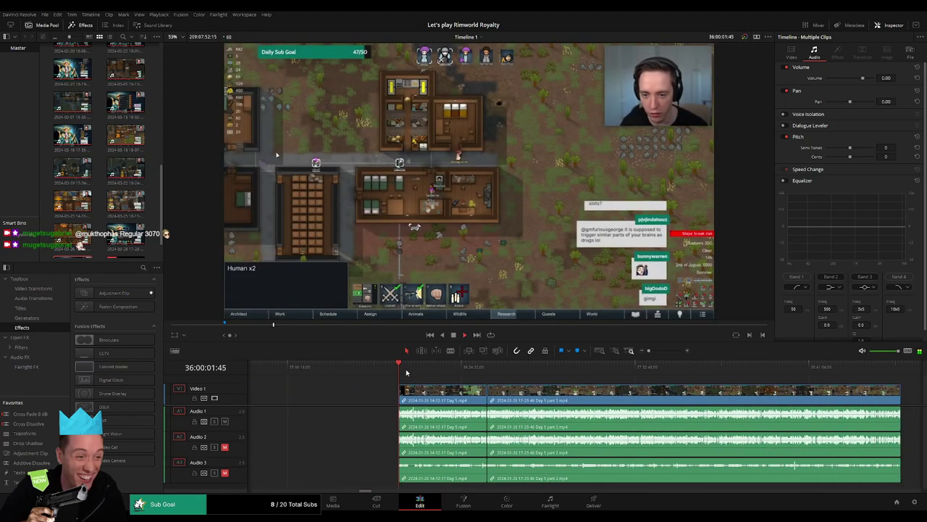
left_click_drag(450, 371, 486, 377)
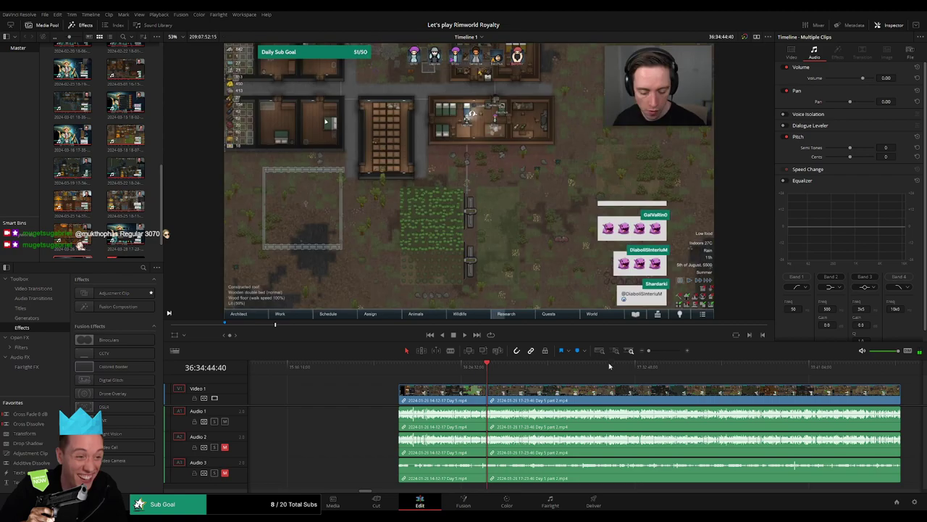
left_click_drag(649, 351, 673, 351)
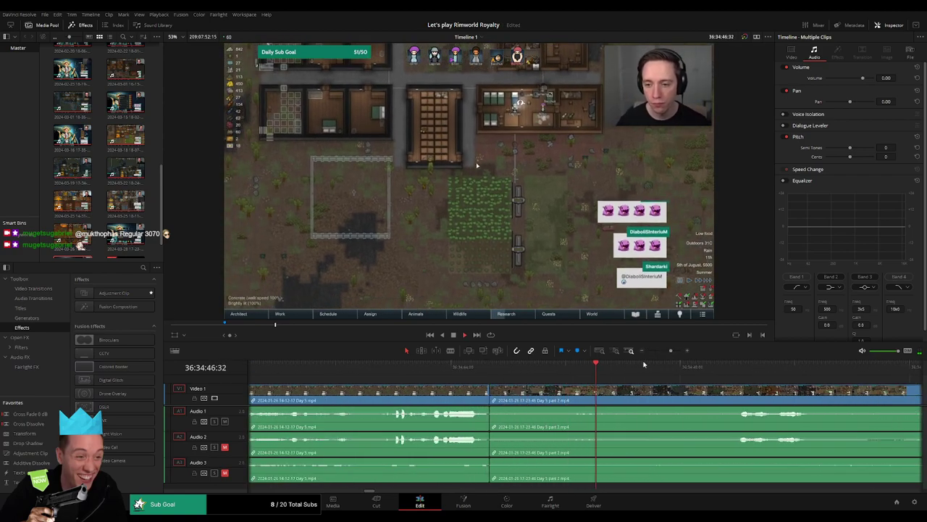
left_click(382, 372)
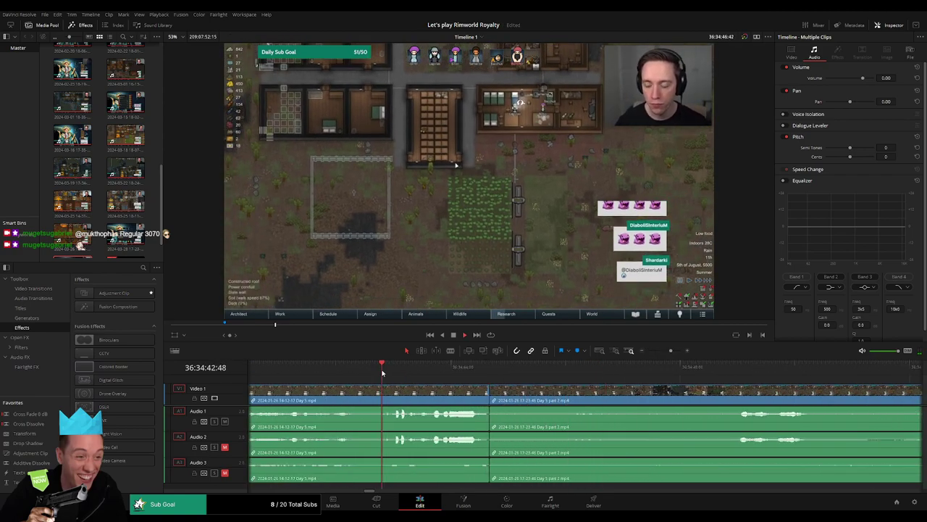
Step: Trim about half a second at the Day 5 and Day 5 part 2 seam, crossfade video and all audio tracks, and play across it
left_click(489, 393)
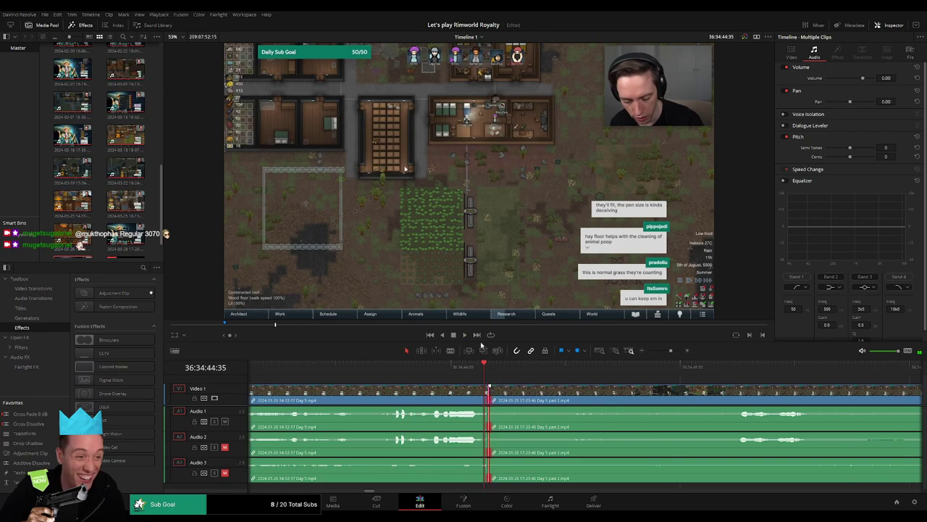
left_click(486, 298)
left_click(391, 375)
key("space")
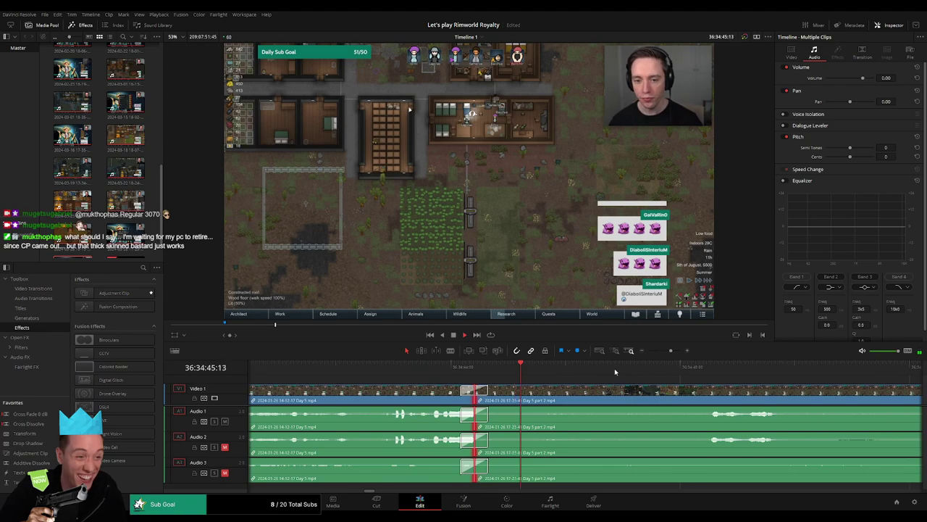
Step: Find a quiet moment about 52 minutes into the 36:00:00:00 section and park the playhead at 36:52:04:00
left_click(689, 371)
left_click_drag(664, 354, 647, 356)
scroll(660, 415, "right", 5)
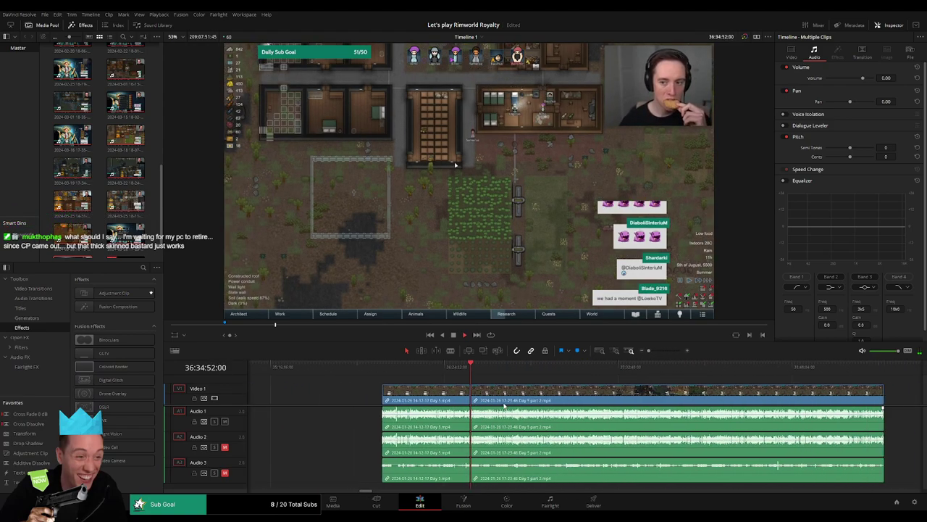
scroll(471, 403, "right", 2)
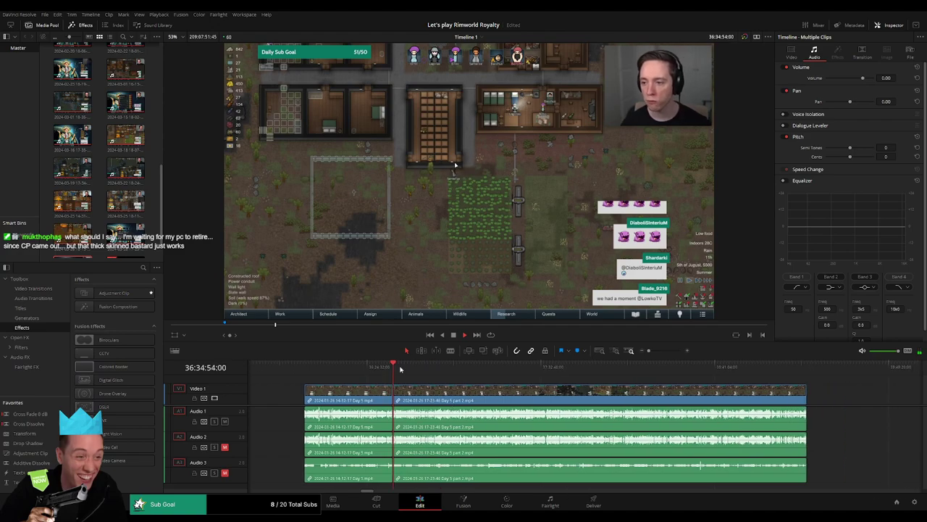
left_click_drag(400, 369, 437, 374)
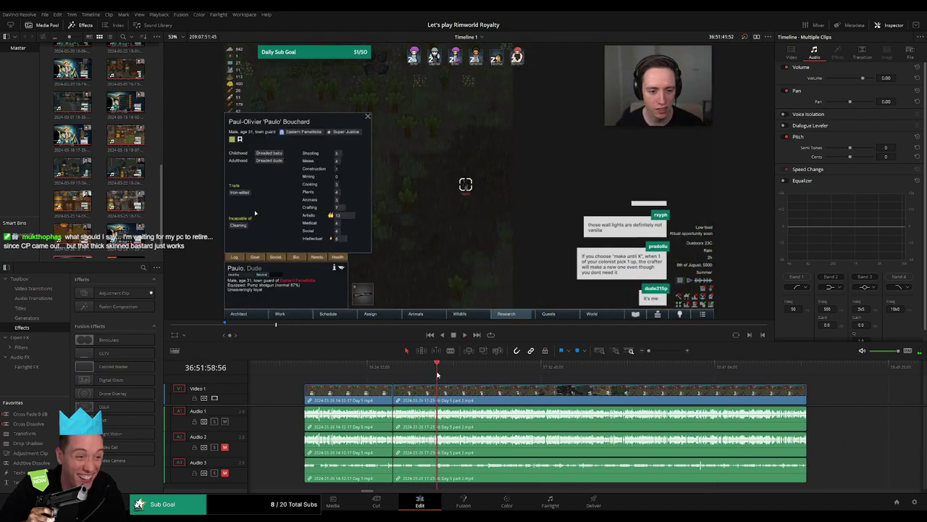
left_click_drag(648, 351, 670, 351)
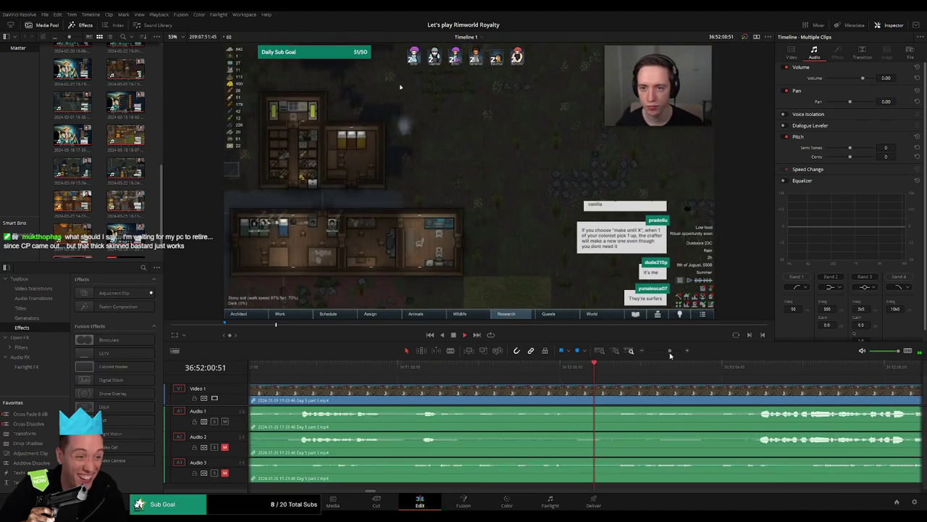
left_click(743, 370)
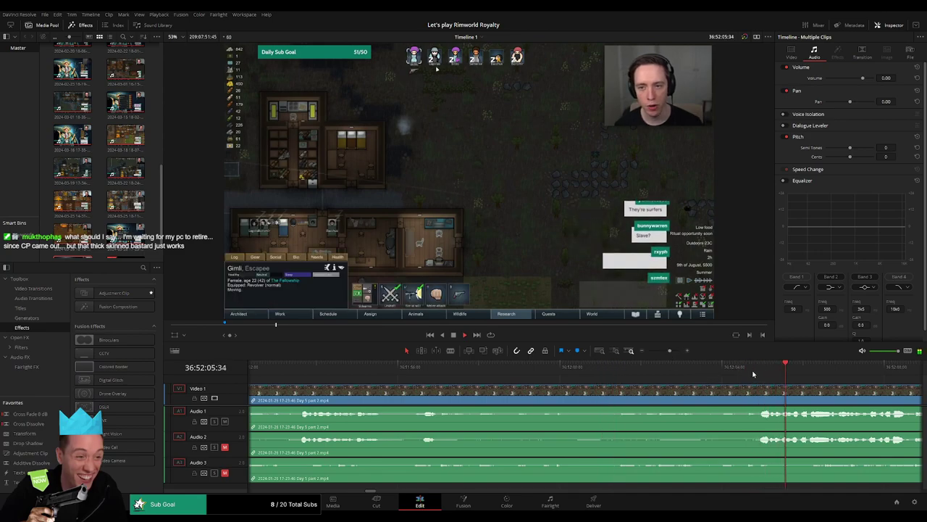
left_click(753, 374)
left_click(732, 375)
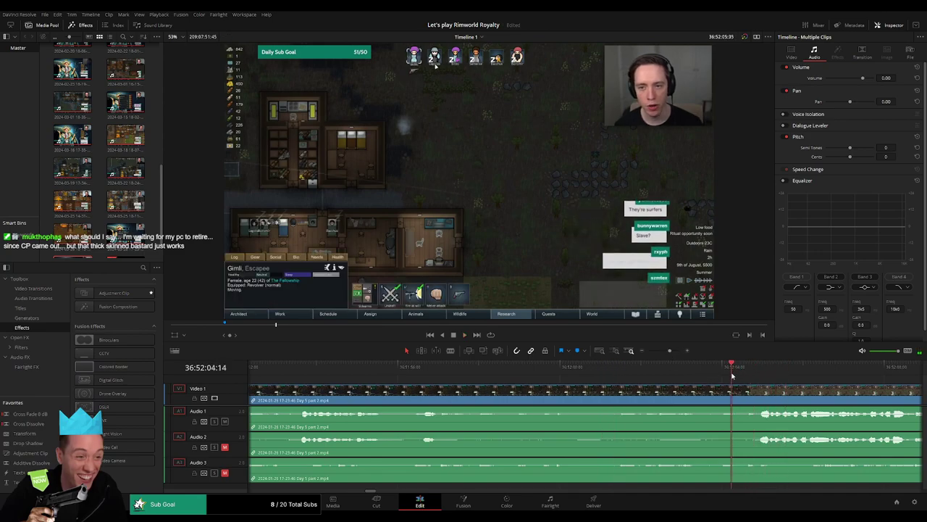
left_click(723, 376)
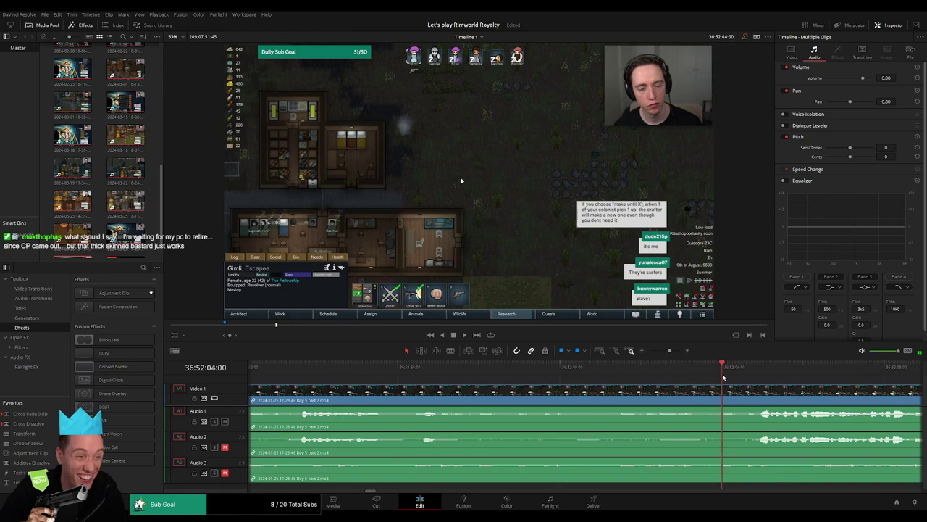
Step: Split the Day 5 part 2 recording at 36:52:04:00 and fade video and all audio tracks out and in over about one second
left_click_drag(723, 377, 498, 387)
key("b")
left_click(459, 392)
key("a")
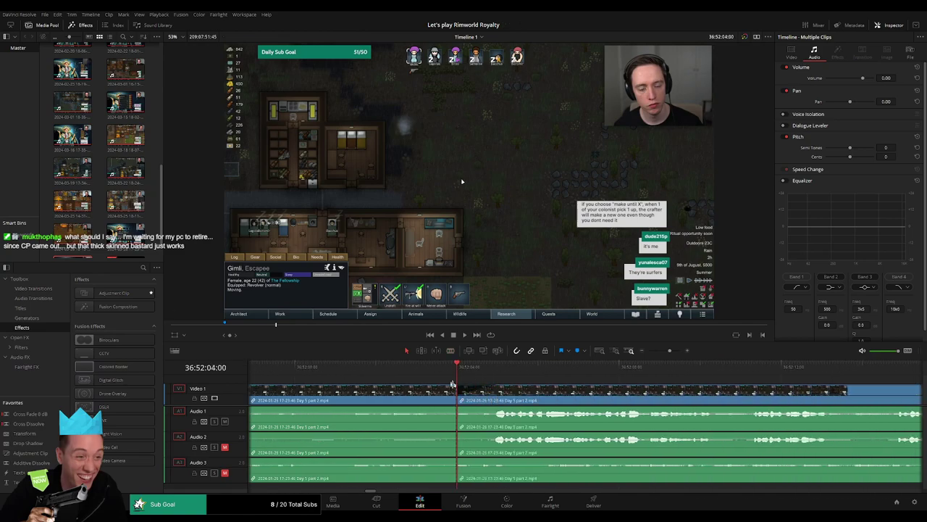
left_click_drag(441, 388, 414, 409)
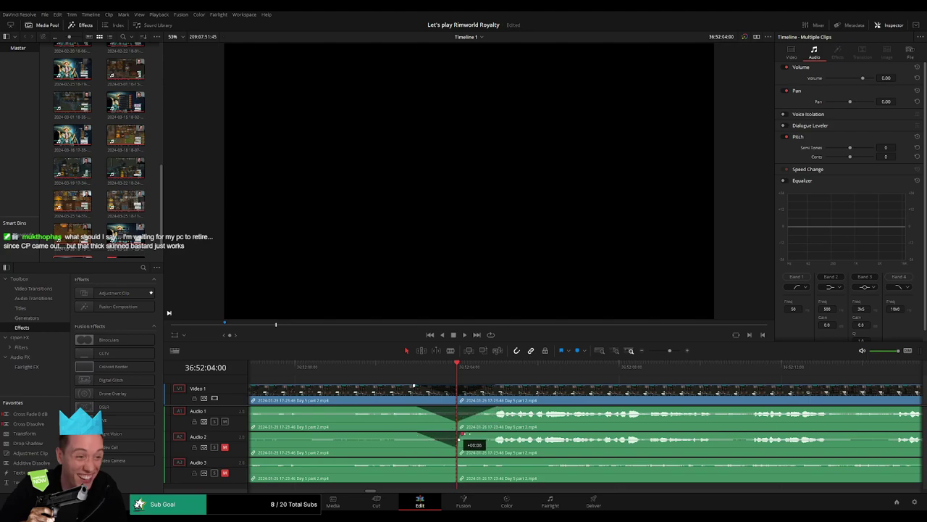
left_click_drag(459, 436, 493, 435)
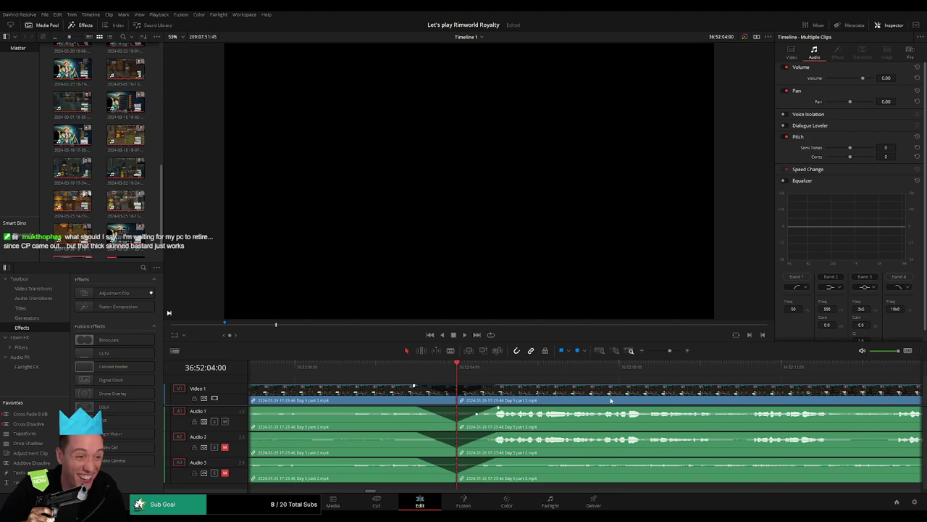
Step: Move the remaining Day 5 part 2 section after the 36:52:04:00 cut to start at 38:00:00:00 and play its opening
left_click_drag(670, 351, 648, 351)
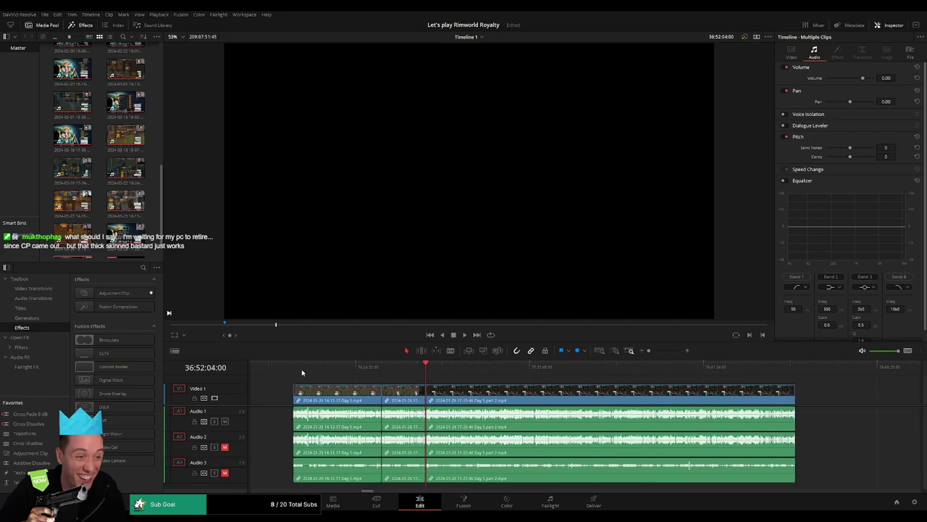
left_click_drag(579, 401, 696, 398)
left_click_drag(636, 402, 519, 397)
left_click_drag(540, 396, 560, 396)
left_click_drag(448, 395, 584, 393)
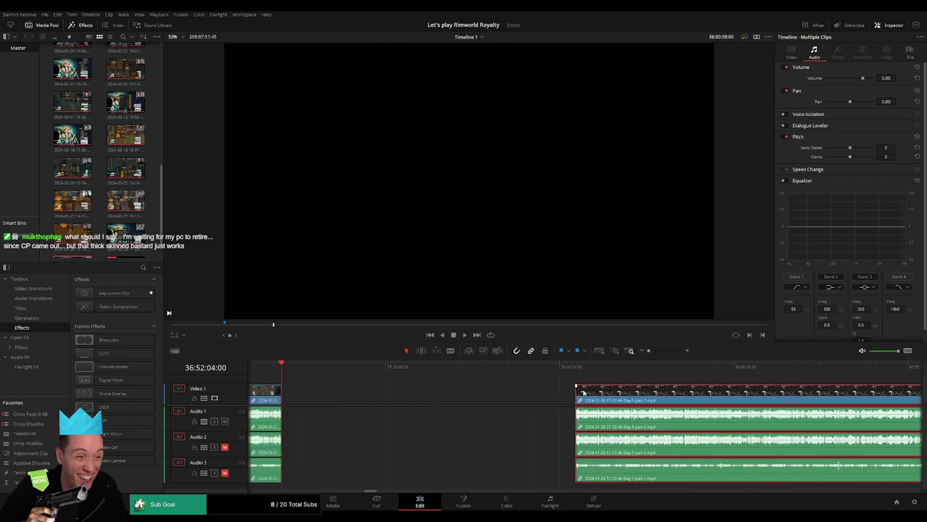
left_click(399, 396)
left_click_drag(290, 372, 455, 390)
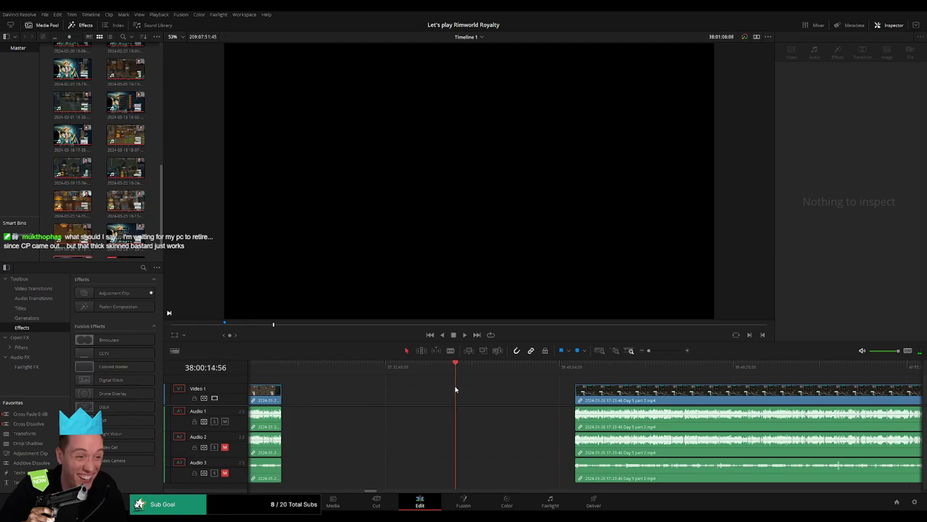
left_click_drag(649, 350, 656, 352)
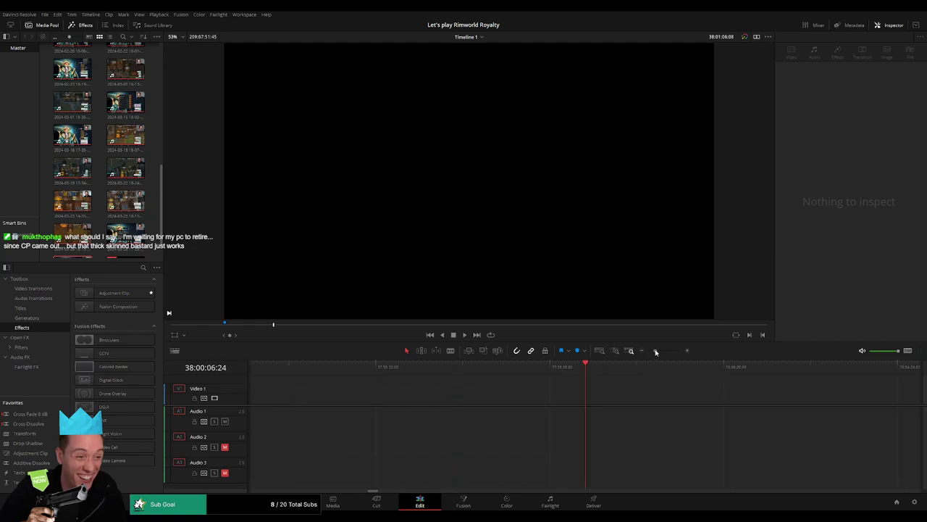
left_click(583, 370)
left_click_drag(655, 351, 648, 351)
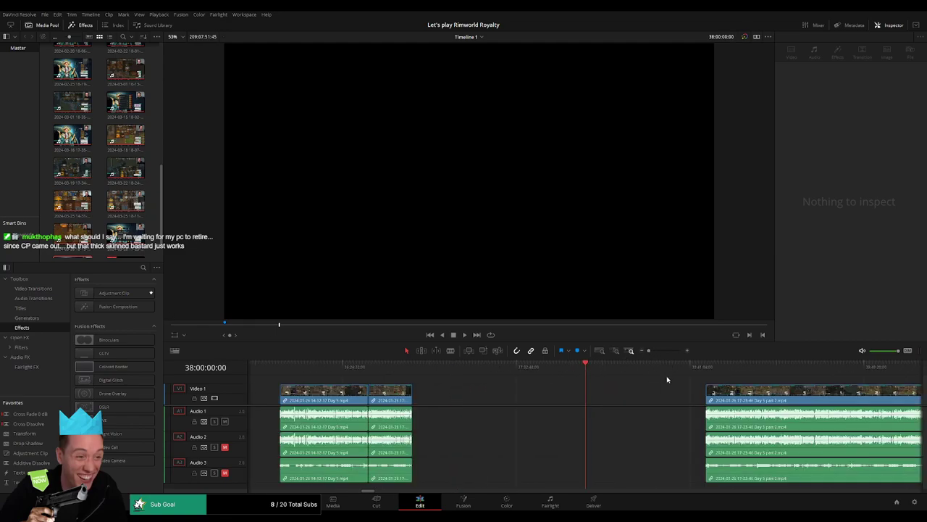
left_click_drag(719, 396, 605, 395)
left_click(661, 380)
key("space")
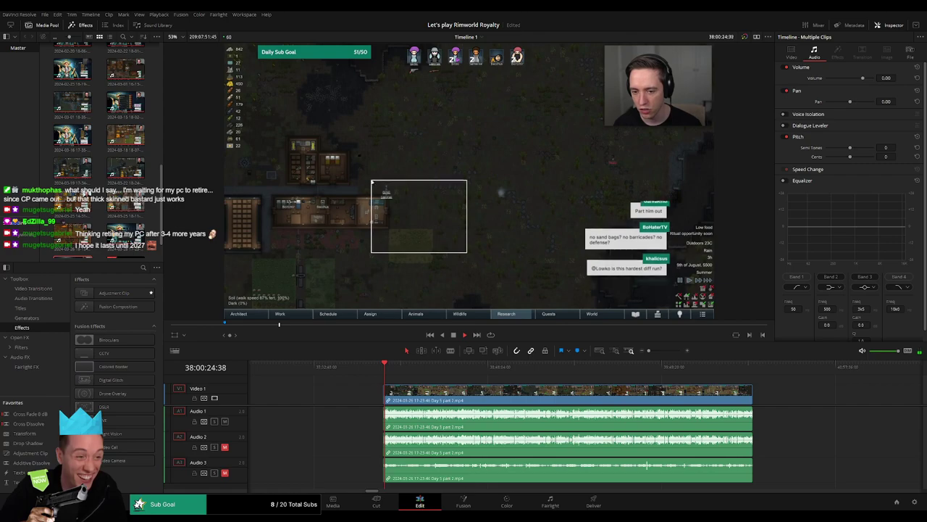
Step: Find a pause in the speech about 52 minutes into the 38:00:00:00 section and park the playhead at 38:52:13:30
scroll(338, 383, "right", 3)
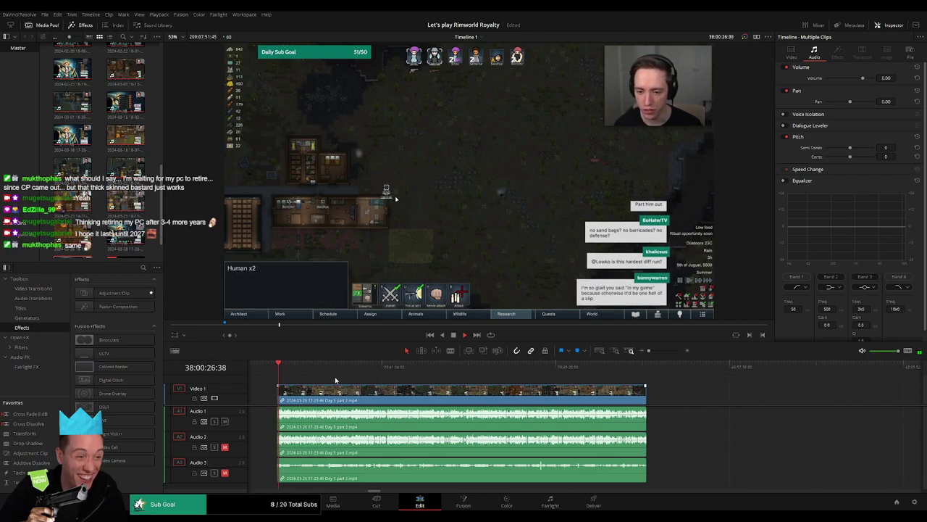
left_click_drag(286, 374, 403, 376)
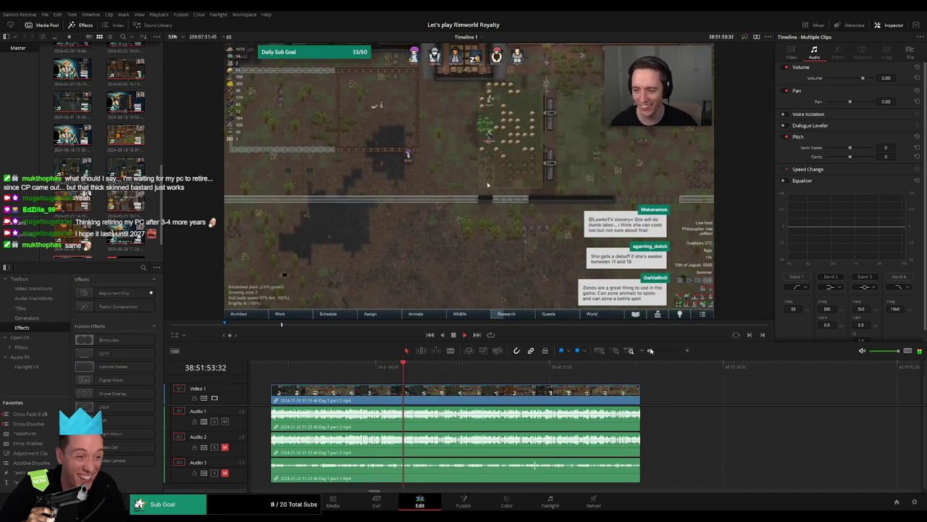
left_click_drag(649, 350, 667, 351)
left_click(693, 368)
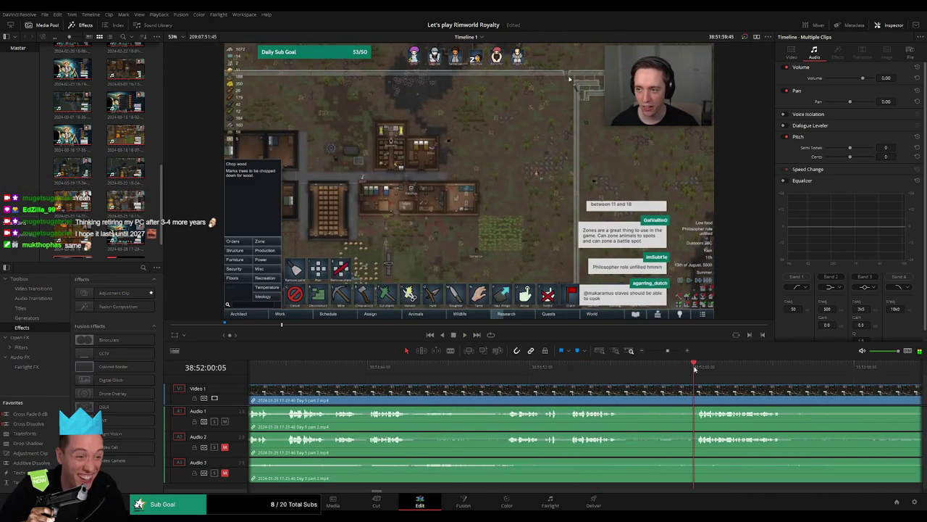
left_click_drag(687, 392, 459, 373)
left_click_drag(513, 389, 473, 387)
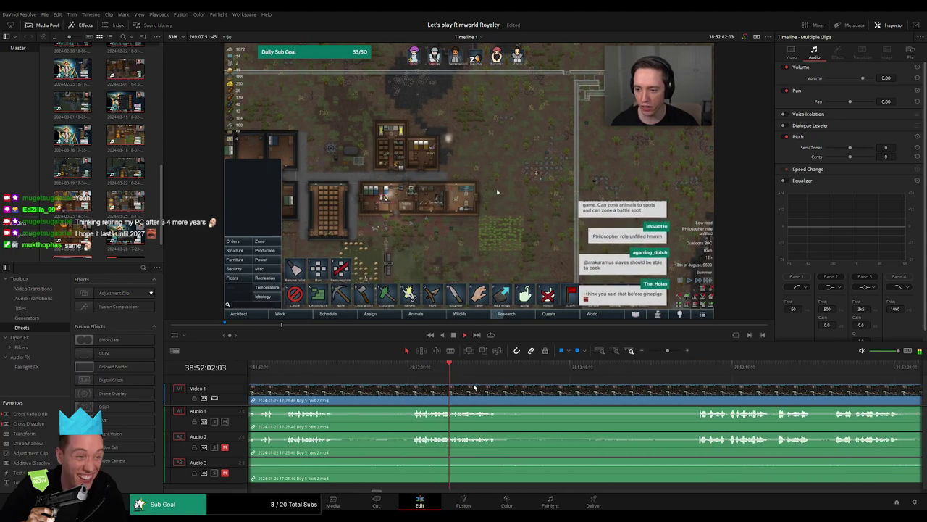
left_click(477, 367)
left_click(695, 371)
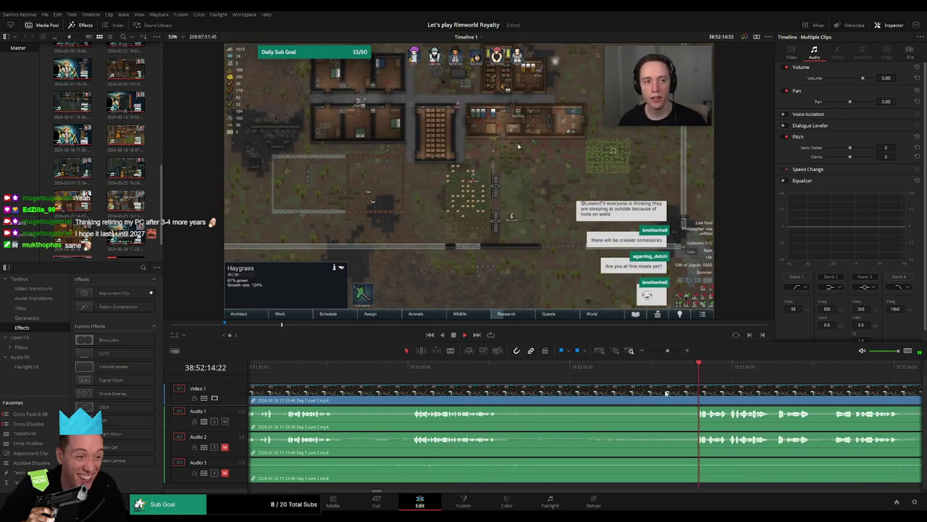
scroll(564, 384, "right", 2)
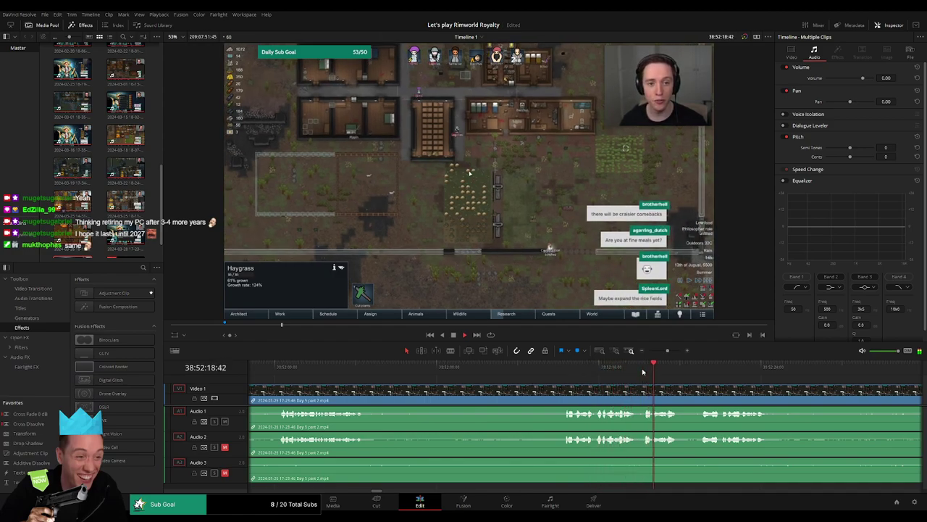
left_click(700, 368)
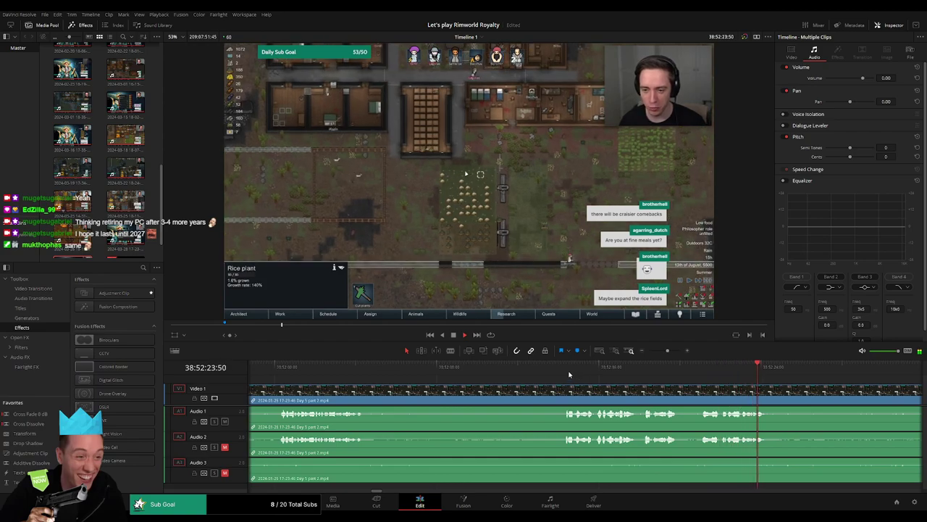
left_click(564, 373)
left_click_drag(566, 373, 548, 376)
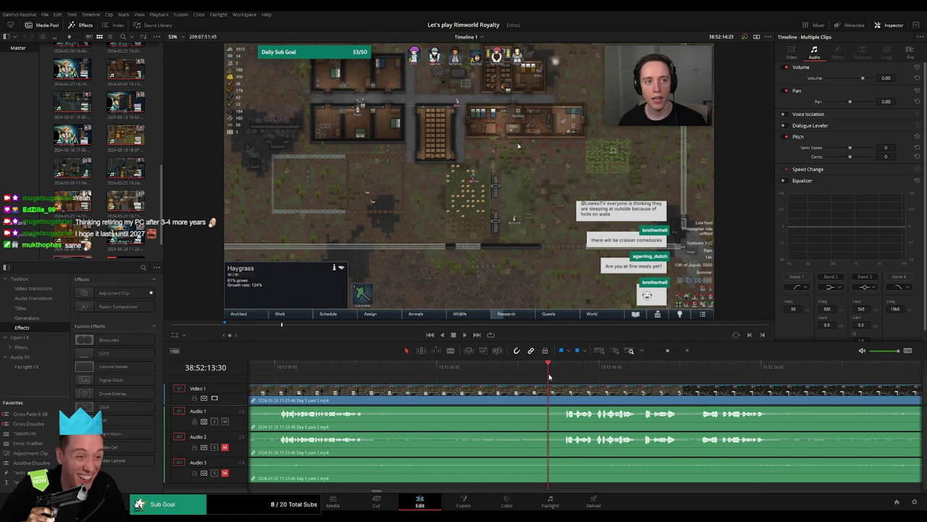
Step: Split the section at 38:52:13:30 with fades of about one second on both sides for video and all audio tracks, and play across it
key("b")
left_click(551, 395)
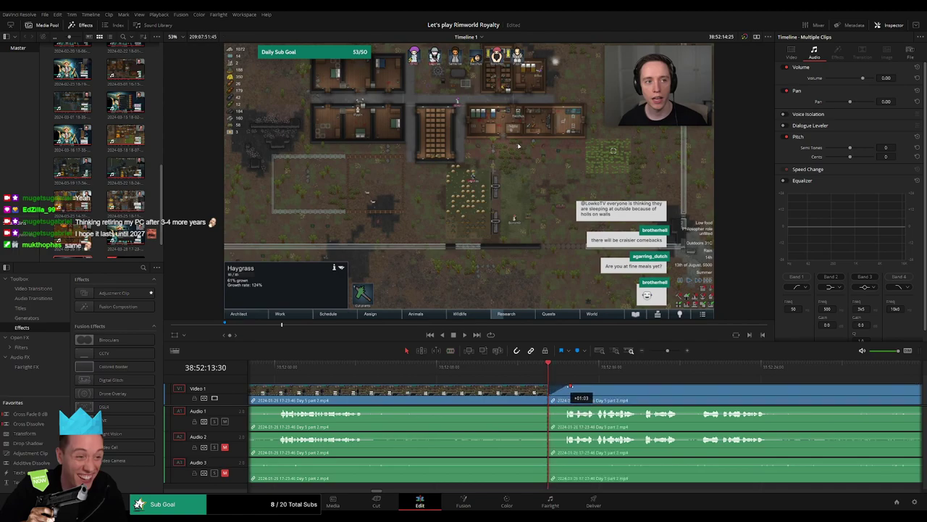
left_click_drag(570, 386, 568, 411)
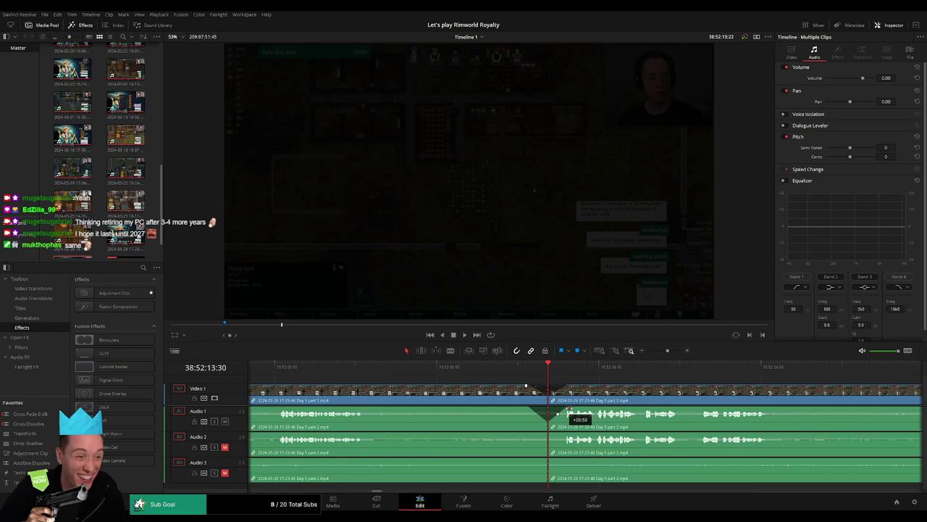
mouse_move(548, 434)
left_mouse_down()
mouse_move(527, 435)
mouse_move(559, 437)
left_mouse_up()
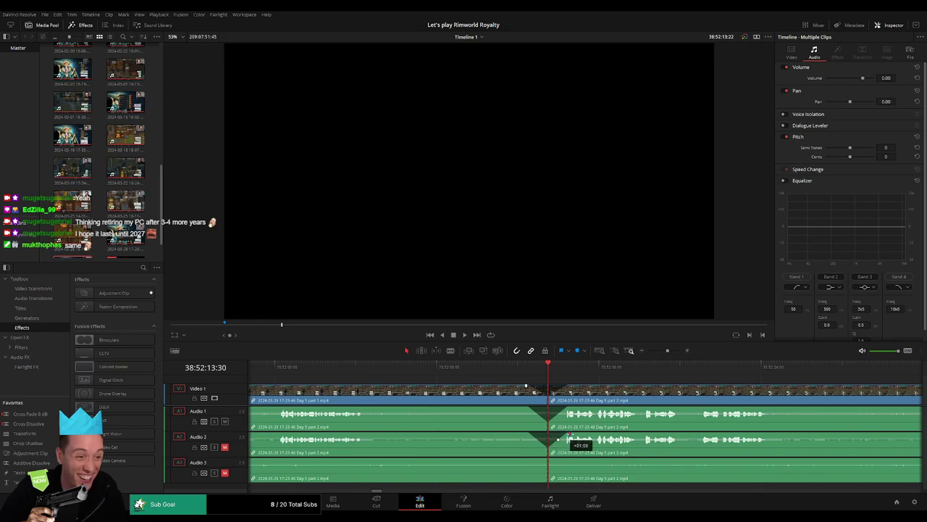
left_click_drag(569, 439, 537, 439)
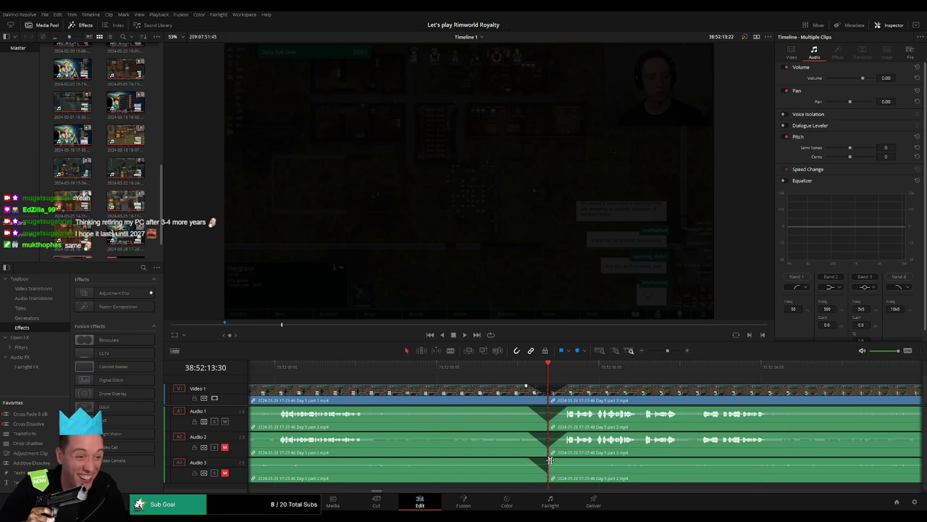
left_click_drag(569, 459, 572, 458)
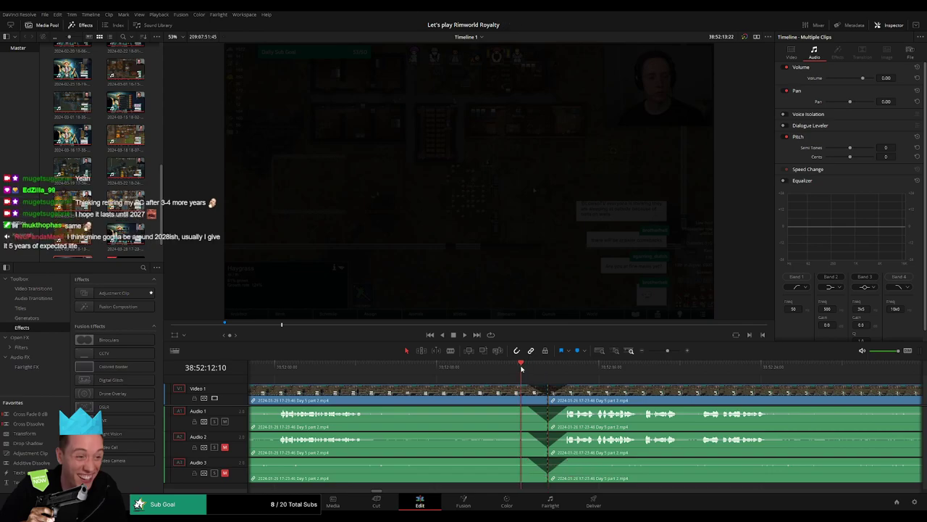
key("space")
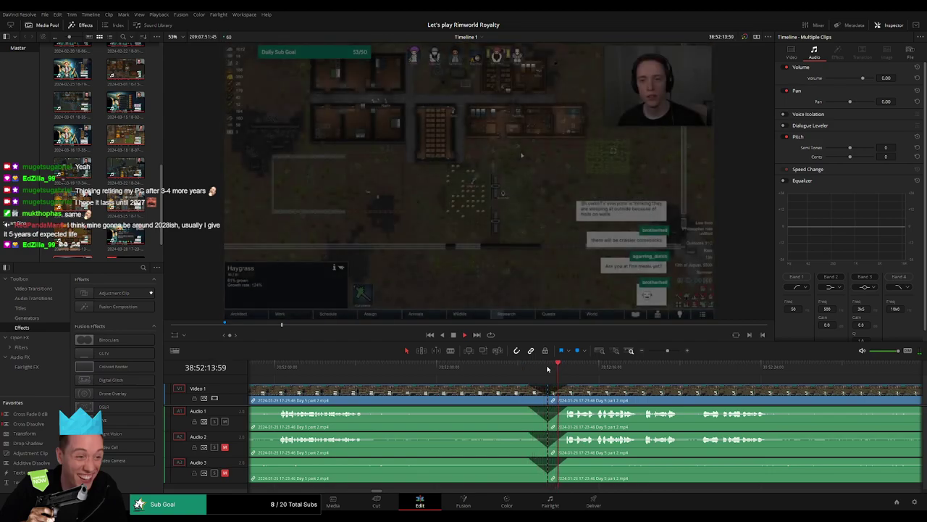
key("space")
Step: Move the remaining Day 5 part 2 section away from the 38:52:13:30 cut and add a marker named "20 episodes" at the cut
left_click_drag(668, 350, 648, 352)
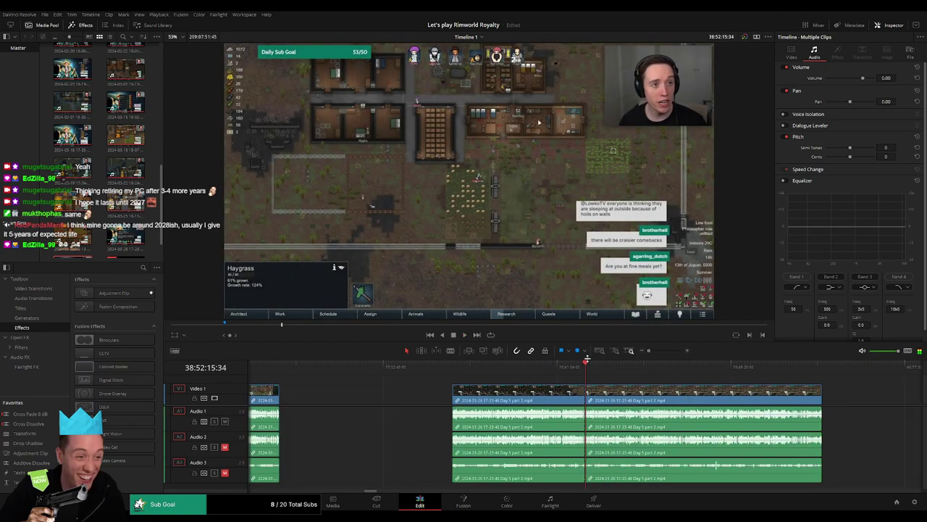
scroll(587, 359, "right", 5)
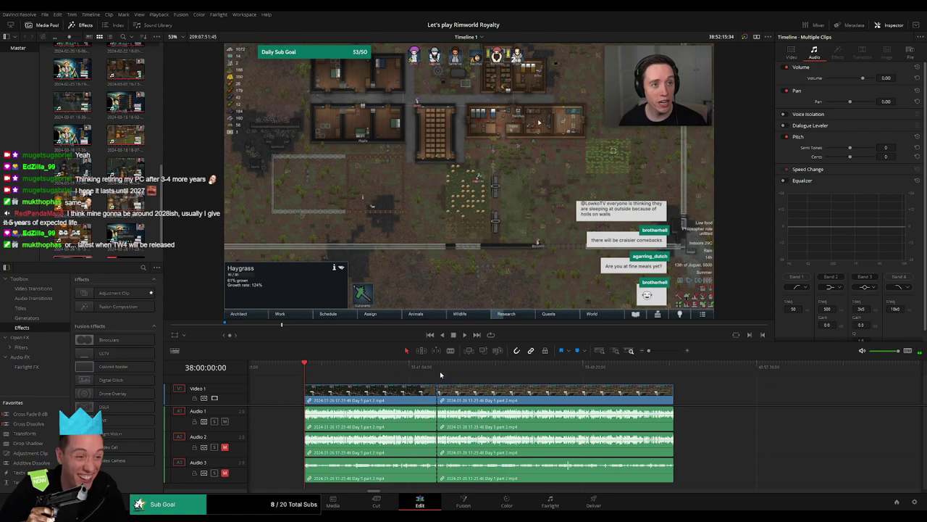
scroll(524, 391, "right", 6)
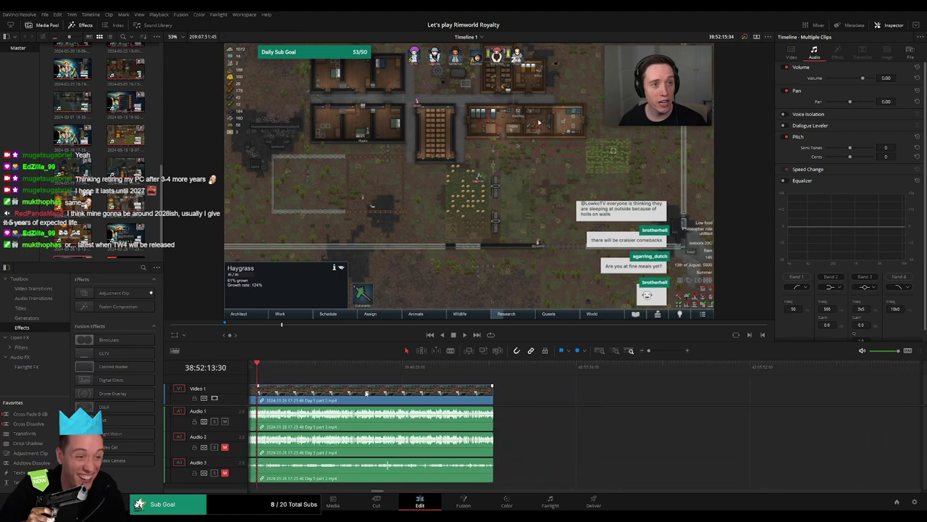
key("Up")
scroll(435, 396, "left", 5)
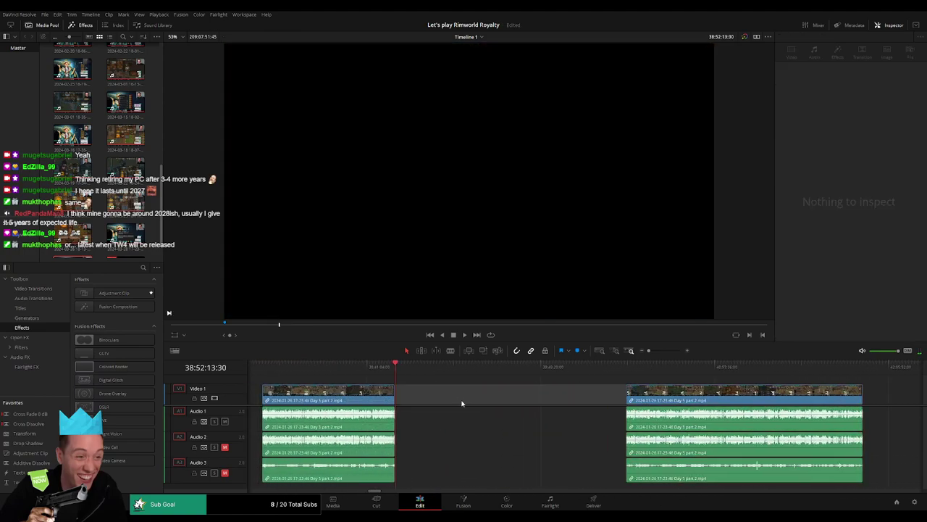
key("m")
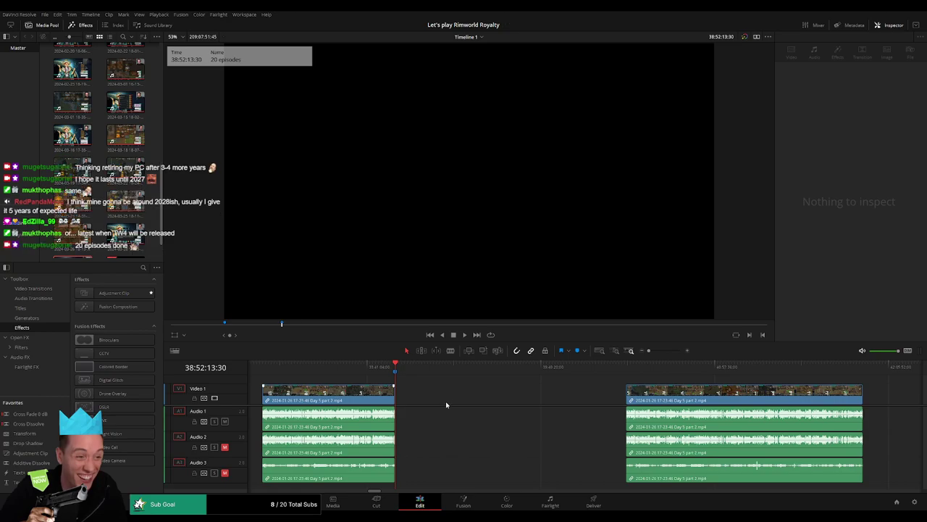
Step: Move the remaining Day 5 part 2 section after the "20 episodes" marker to start at 40:00:00:00 and play its opening
scroll(458, 395, "right", 3)
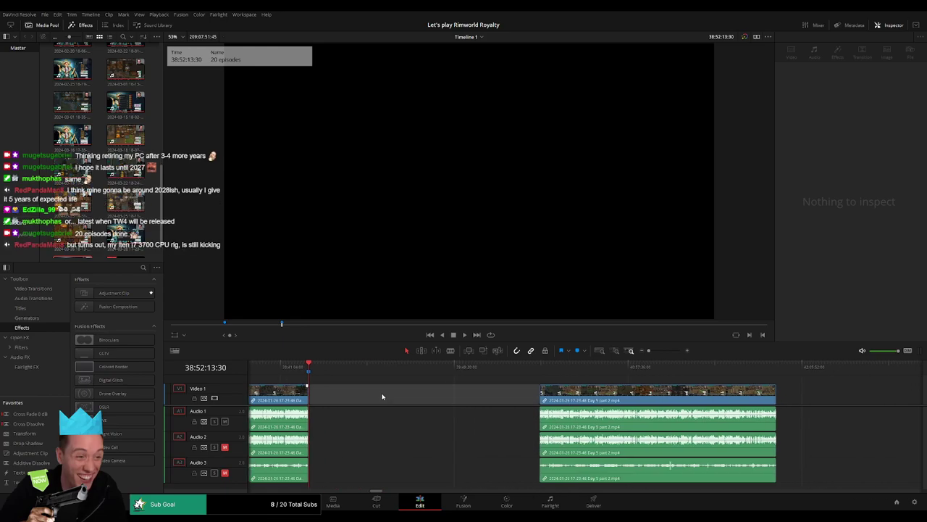
left_click_drag(309, 365, 483, 389)
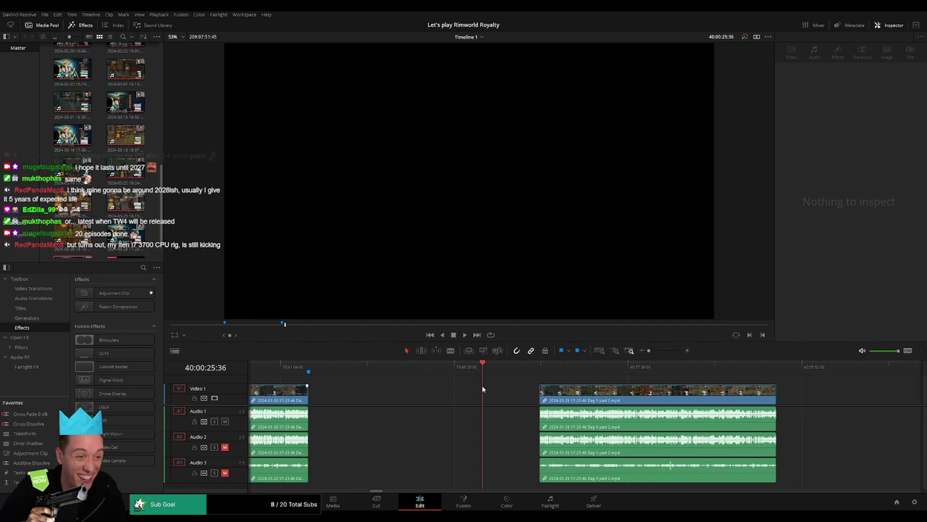
left_click_drag(576, 395, 520, 395)
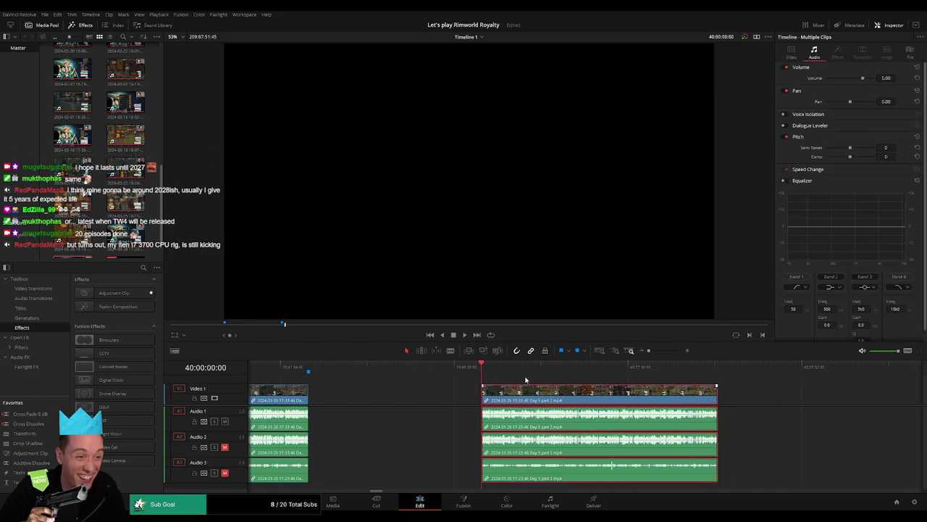
key("space")
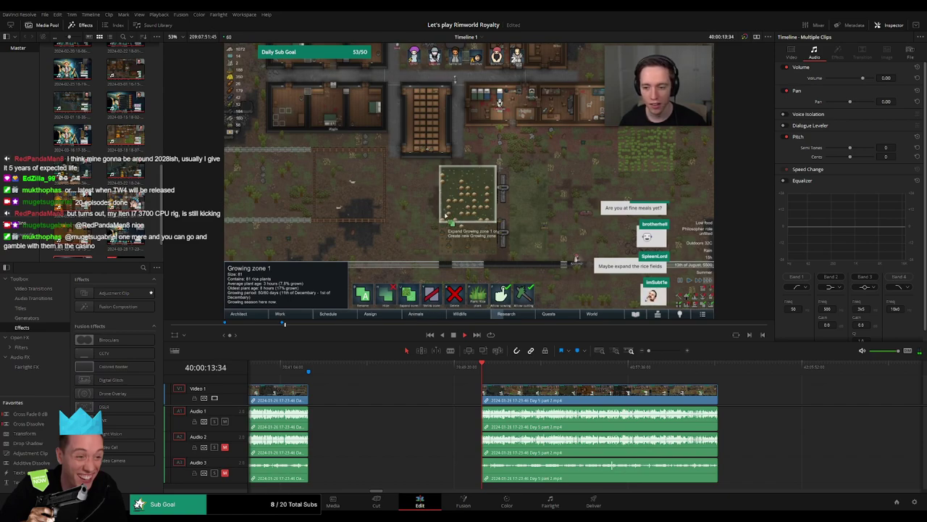
Step: Find a pause in the speech about 52 minutes into the 40:00:00:00 section and park the playhead at 40:52:02:30
left_click_drag(537, 381, 380, 381)
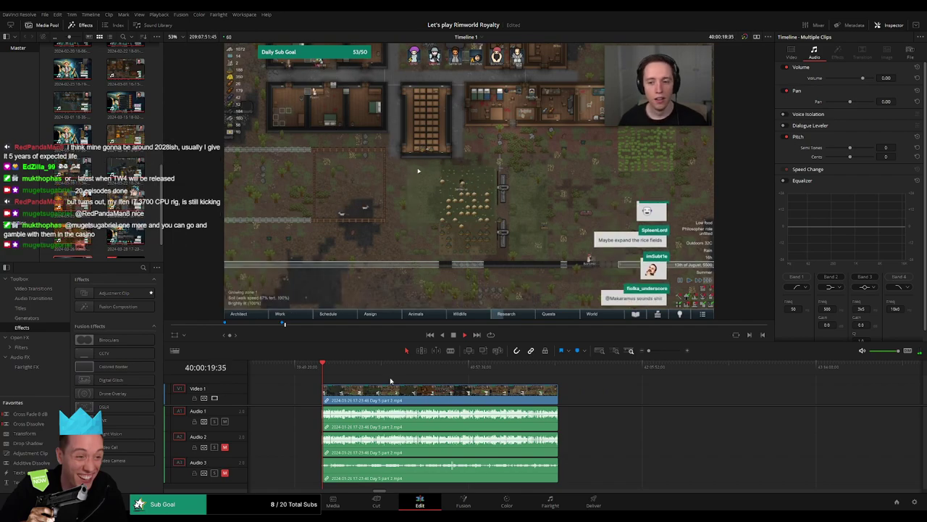
left_click_drag(365, 382, 443, 382)
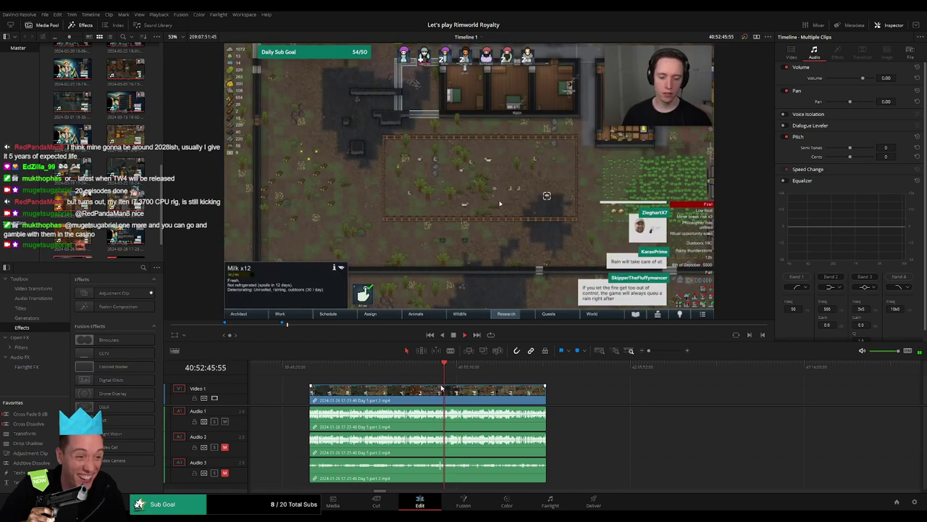
left_click(668, 351)
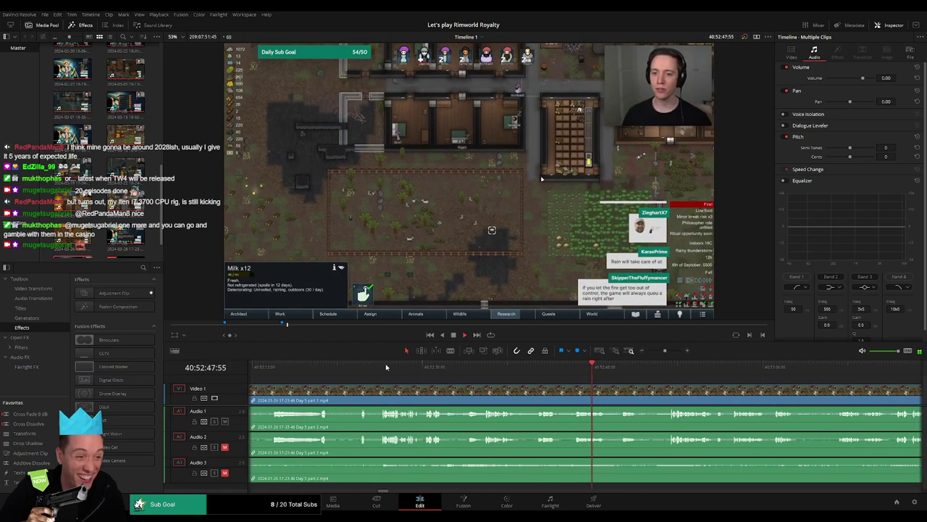
left_click(378, 366)
left_click(274, 377)
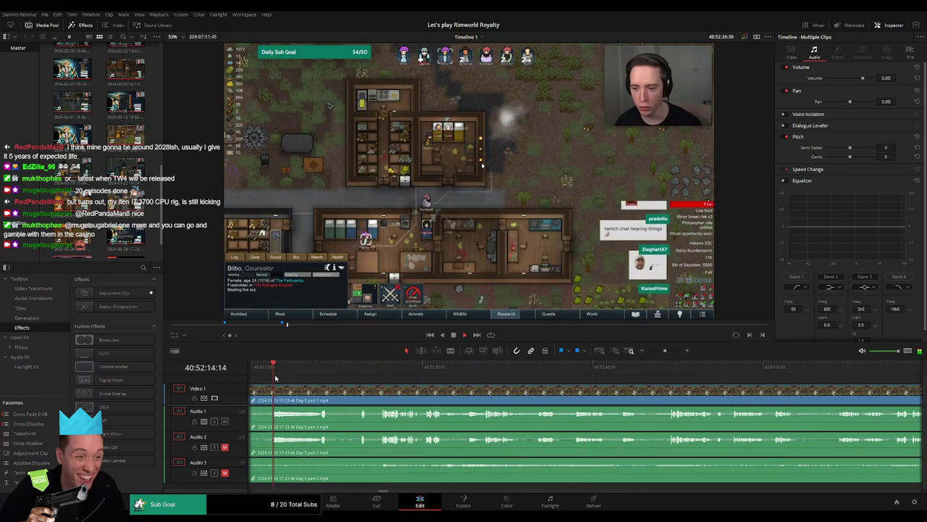
left_click_drag(300, 378, 473, 376)
scroll(473, 376, "up", 1)
left_click(414, 376)
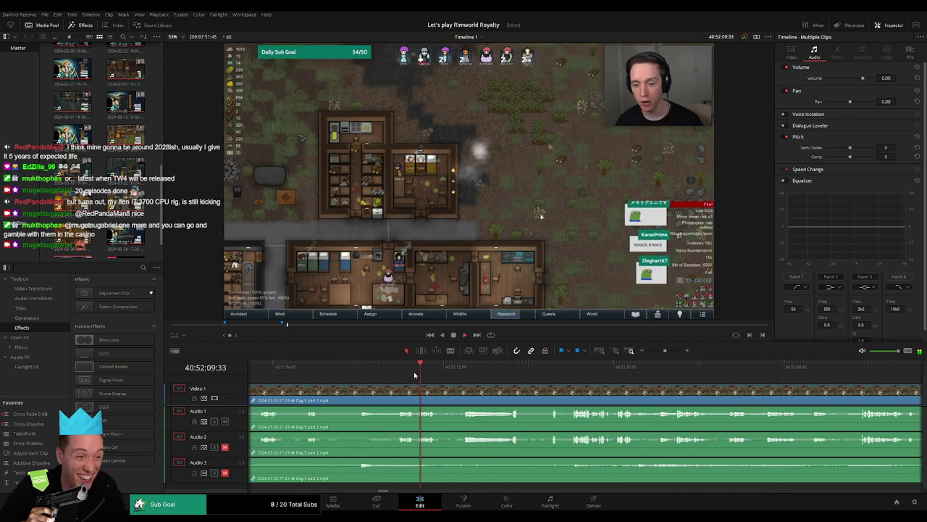
left_click(406, 377)
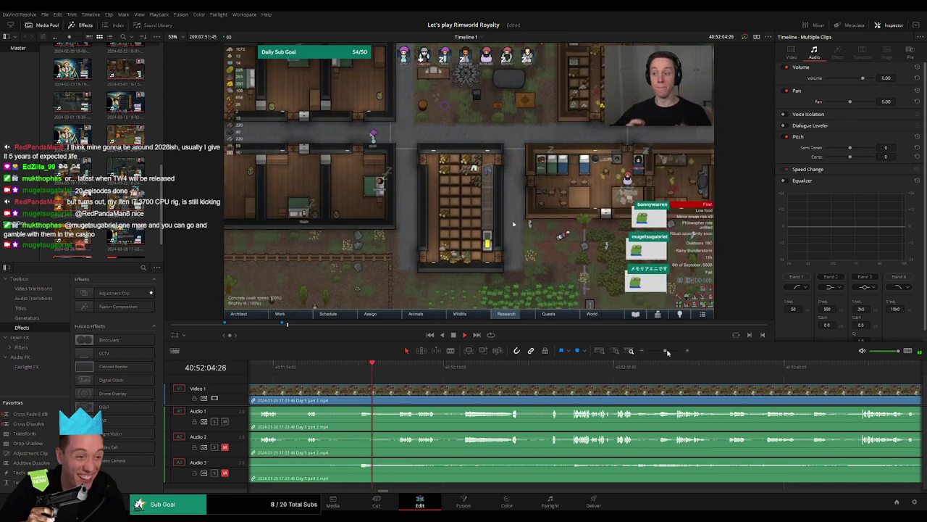
left_click_drag(665, 350, 669, 351)
left_click(386, 376)
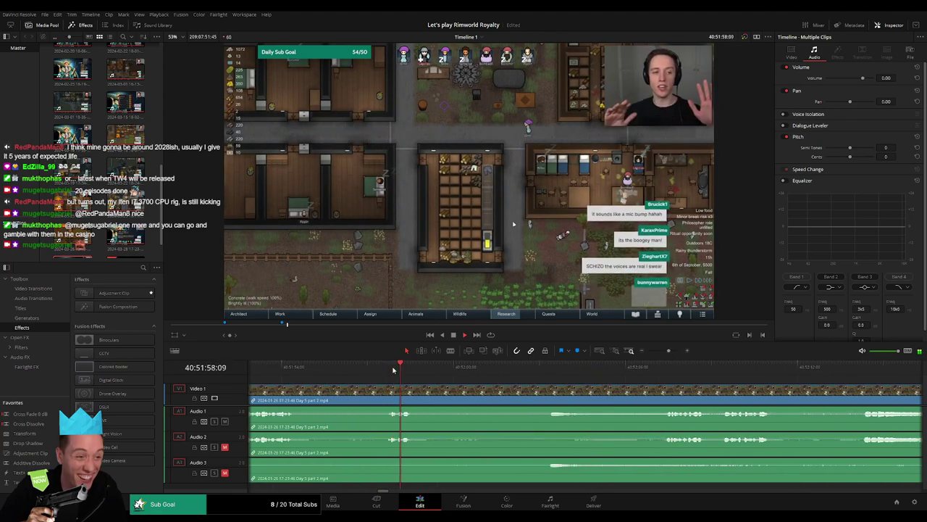
left_click_drag(498, 373, 539, 372)
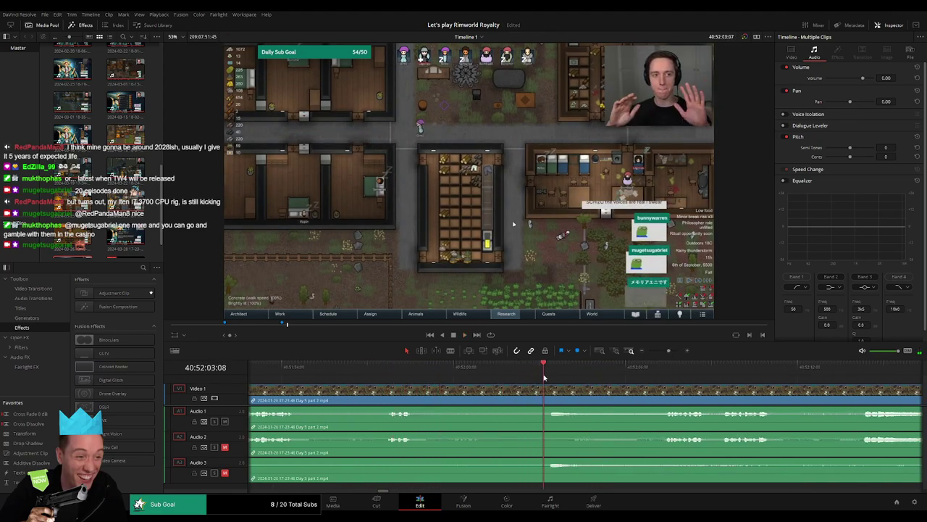
left_click(549, 374)
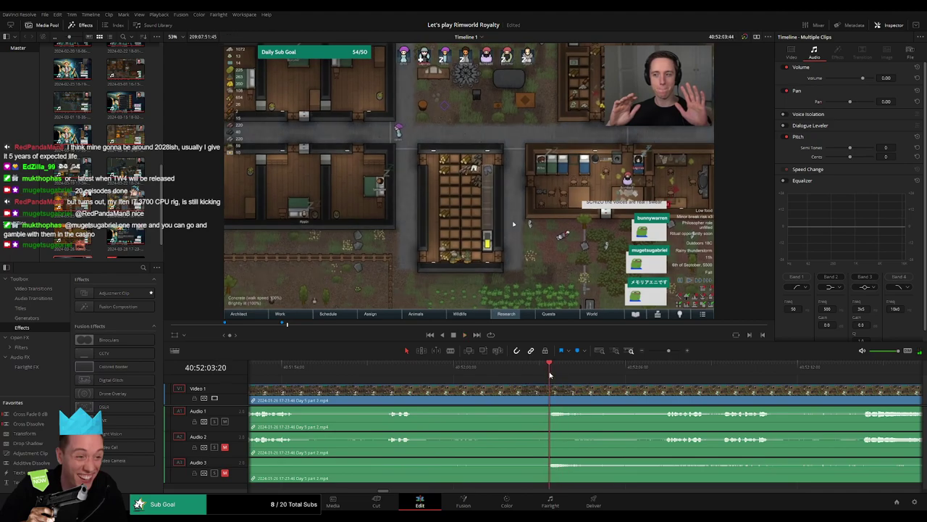
left_click_drag(549, 374, 527, 386)
Step: Split the section at 40:52:02:30 and add fades of about one second on both sides for video and all audio tracks
key("ctrl+b")
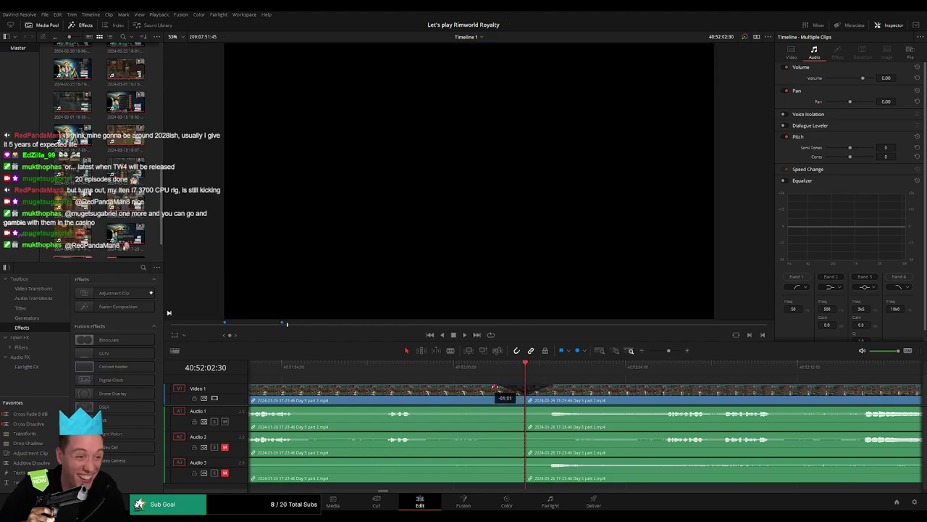
left_click_drag(522, 407, 551, 409)
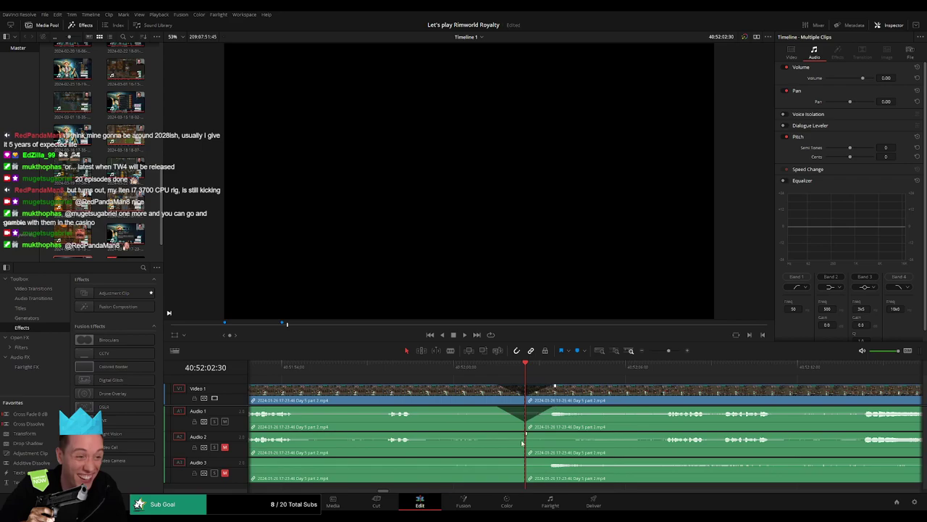
left_click_drag(501, 433, 494, 433)
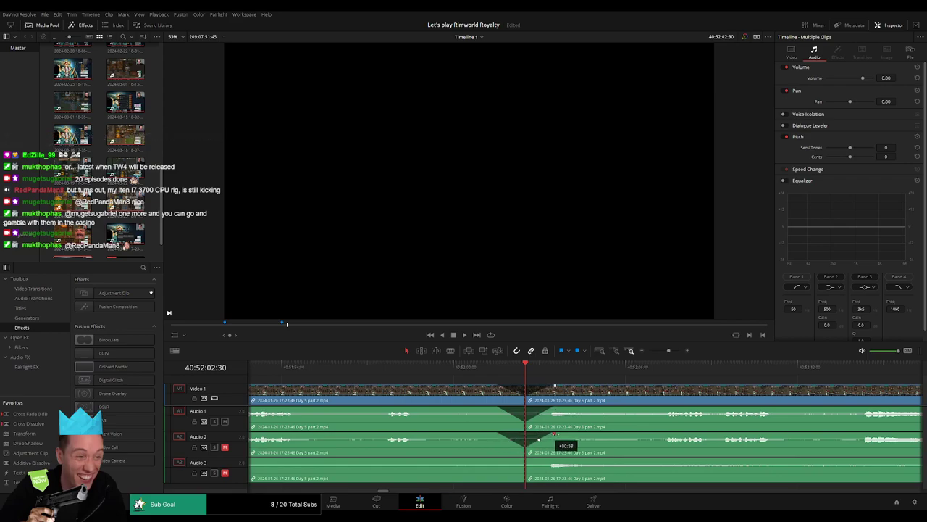
left_click_drag(554, 435, 555, 434)
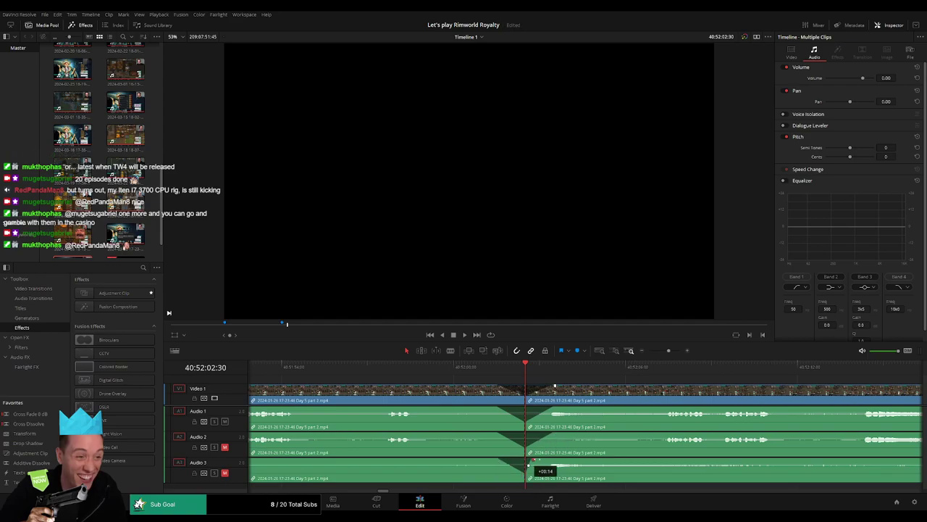
left_click_drag(534, 460, 556, 461)
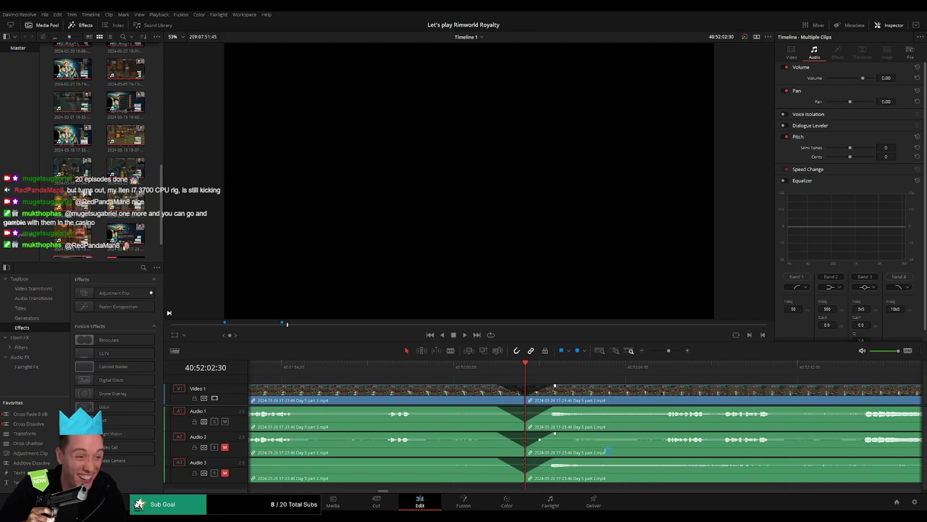
Step: Move the remaining Day 5 part 2 section well away from the 40:52:02:30 cut, leaving a gap
left_click(649, 350)
scroll(511, 389, "right", 2)
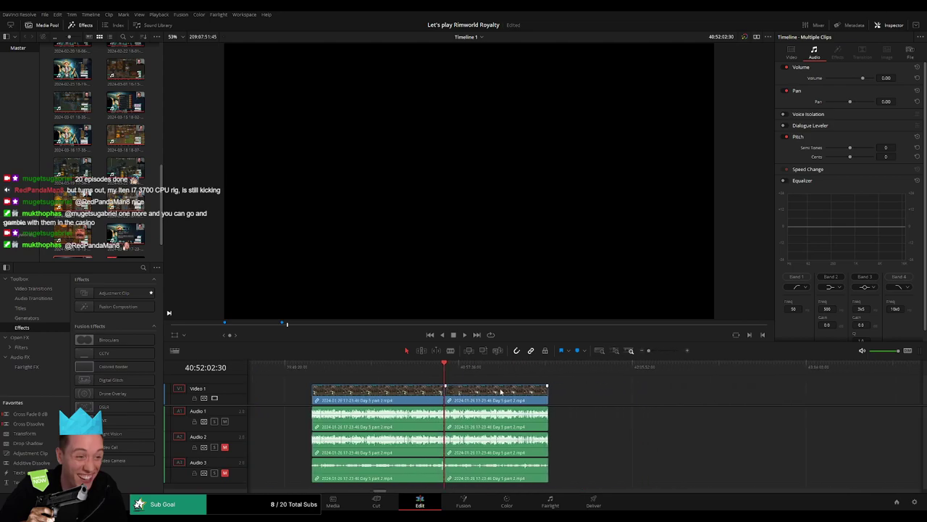
scroll(511, 393, "right", 2)
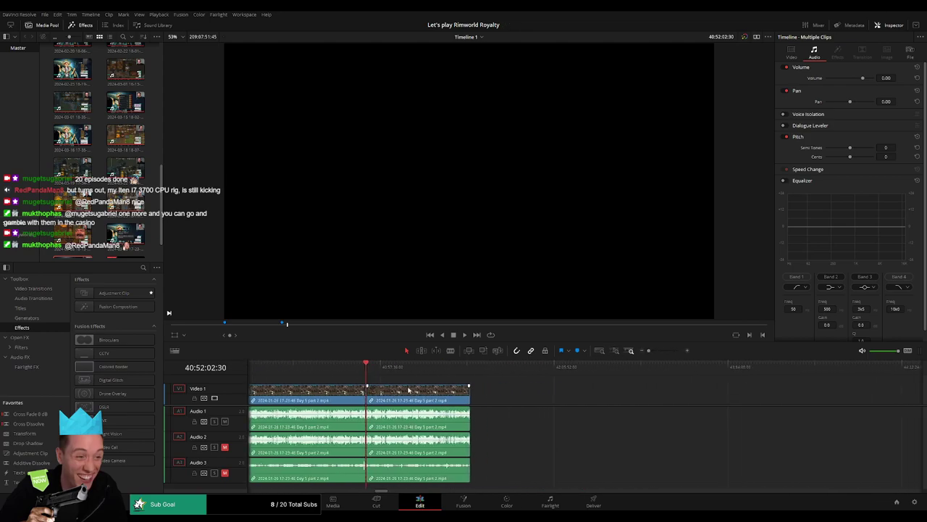
left_click_drag(343, 392, 542, 394)
left_click(396, 395)
left_click(395, 395)
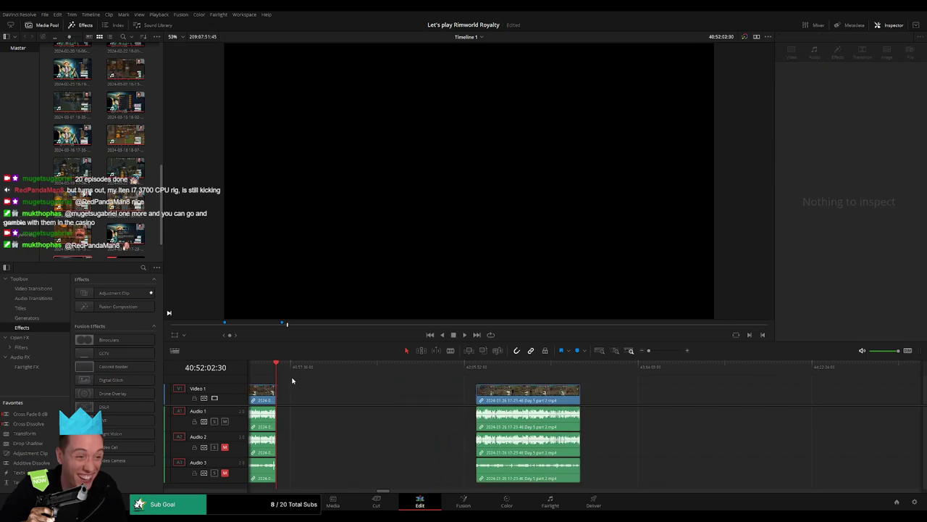
Step: Park the playhead exactly at 42:00:00:00 and move the remaining Day 5 part 2 section to start there
left_click_drag(280, 372, 447, 383)
key("Left")
key("Left")
key("Left")
key("Left")
key("Left")
key("Left")
key("Left")
key("Left")
key("Left")
key("Left")
key("Left")
key("Left")
key("Left")
key("Left")
key("Left")
key("Left")
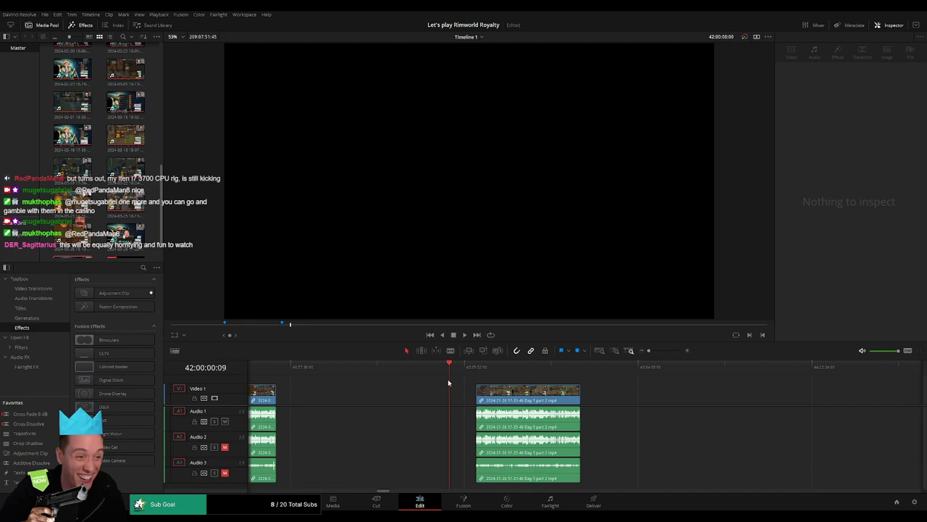
key("Left")
key("Left")
key("Left")
key("Left")
key("Left")
left_click_drag(502, 394, 474, 392)
left_click(617, 393)
Step: Move the Day 6 clip directly against the end of the last Day 5 part 2 section and play from 42:00:00:00
scroll(537, 394, "right", 3)
scroll(705, 401, "right", 5)
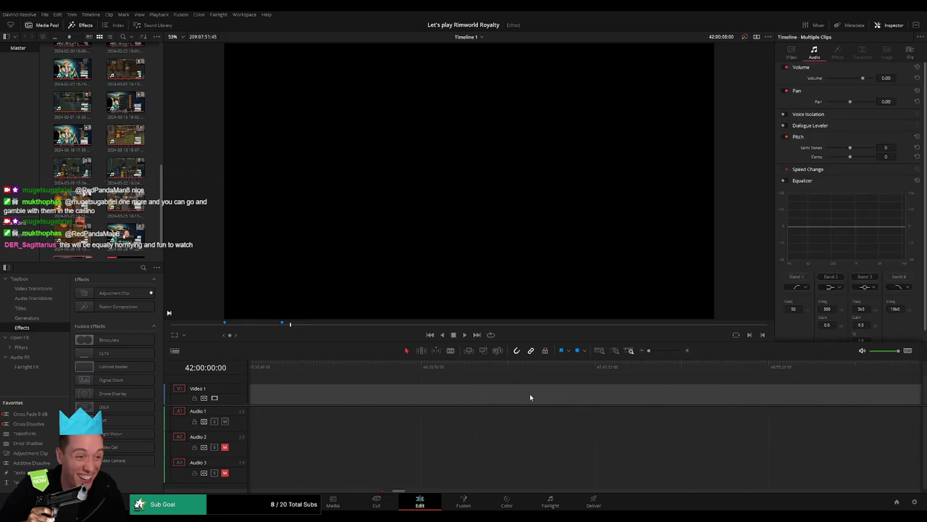
scroll(530, 397, "right", 10)
scroll(607, 381, "left", 1)
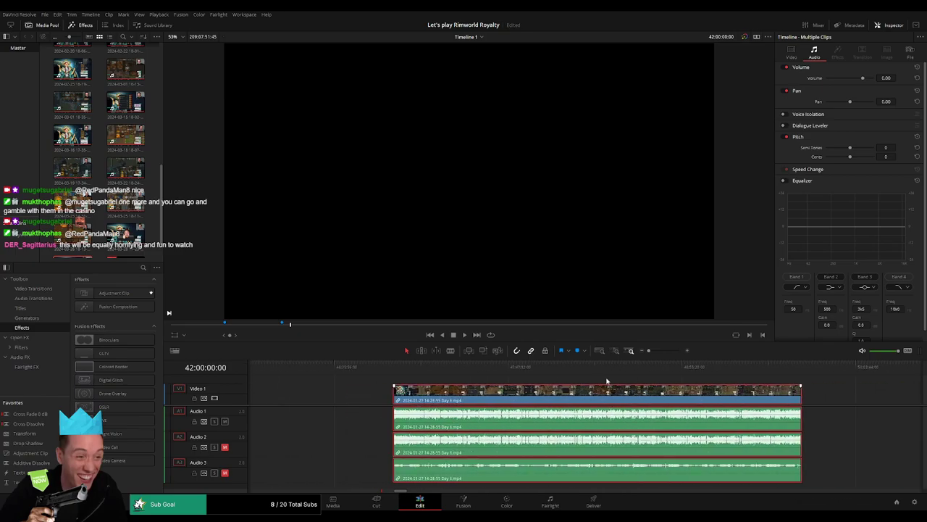
scroll(663, 391, "left", 4)
left_click_drag(716, 399, 539, 391)
scroll(652, 392, "left", 4)
left_click_drag(765, 395, 360, 400)
key("space")
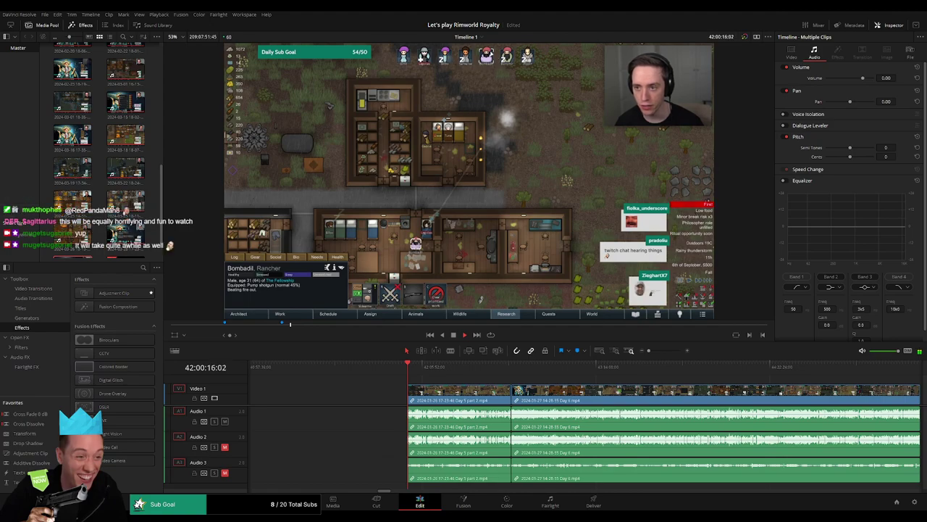
Step: Play across the join between Day 5 part 2 and Day 6 and add crossfades there on video and all audio tracks
scroll(460, 384, "right", 3)
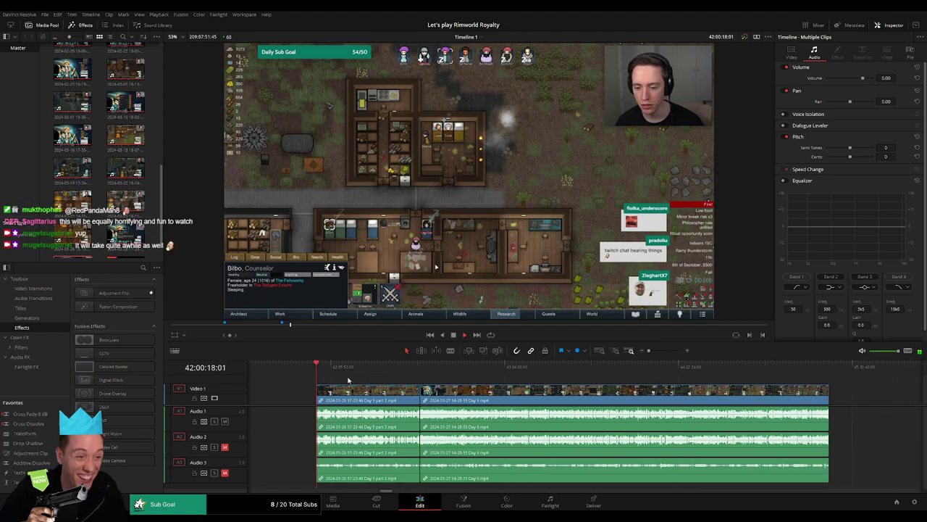
left_click_drag(330, 373, 419, 378)
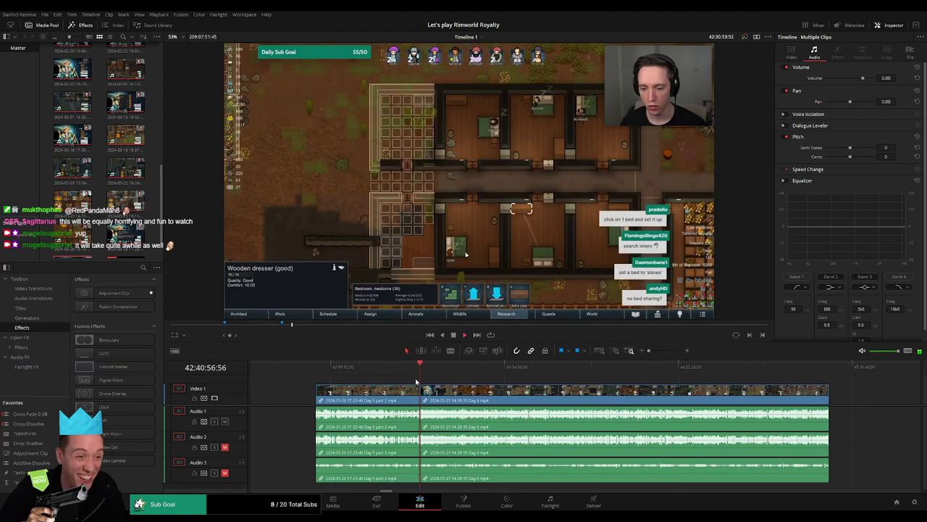
key("space")
left_click_drag(649, 350, 669, 350)
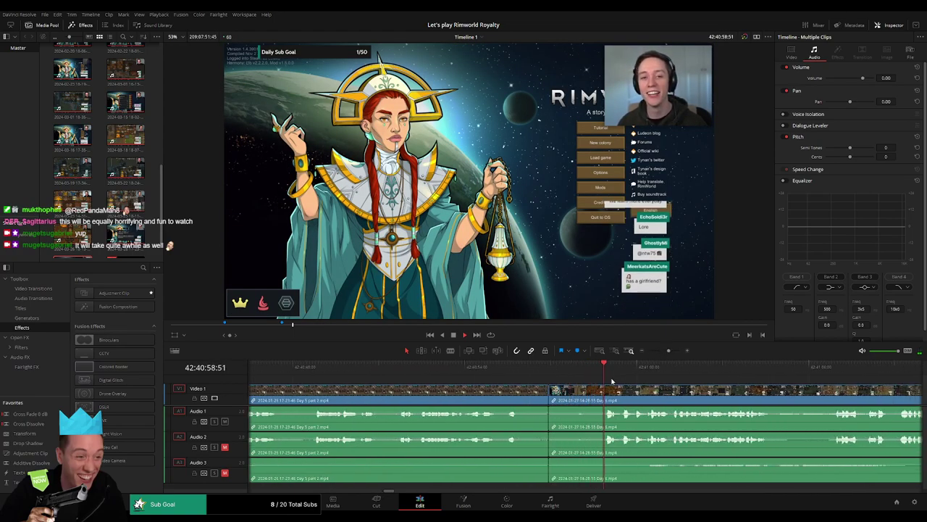
left_click(500, 366)
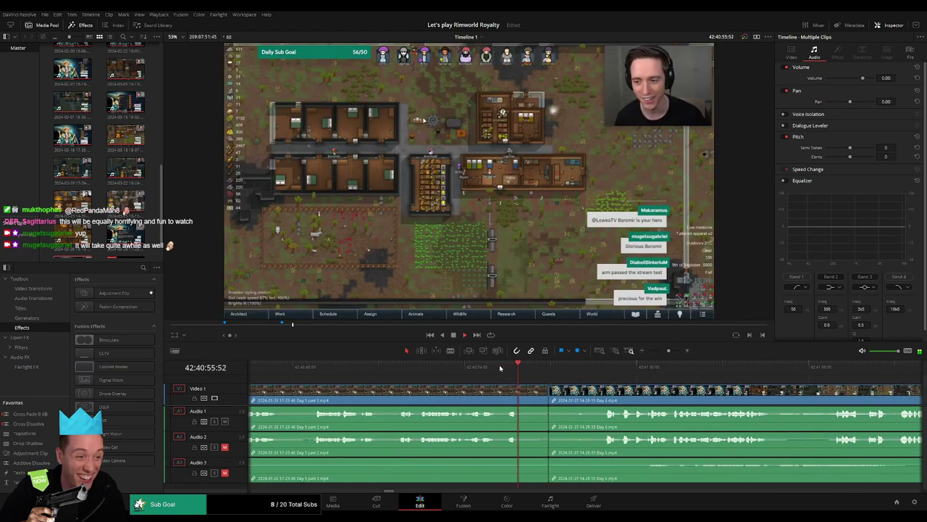
left_click_drag(406, 369, 397, 370)
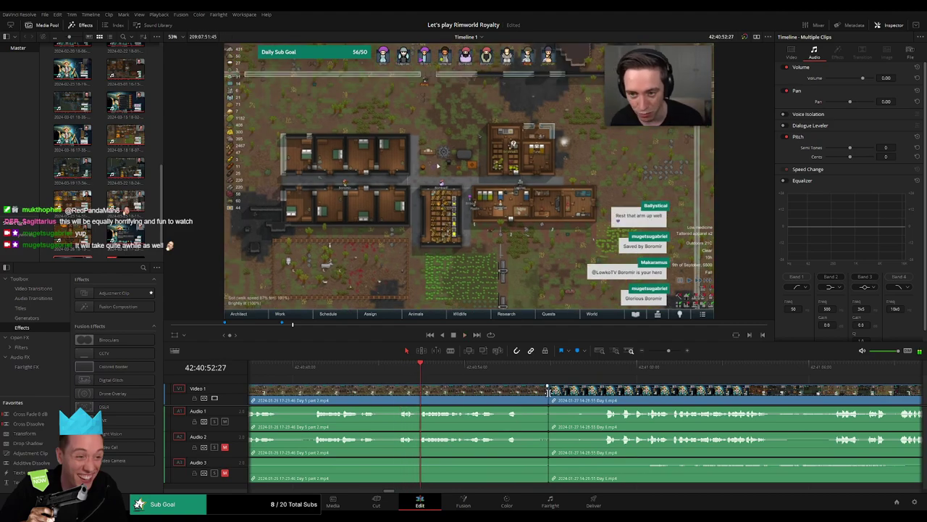
key("ctrl+t")
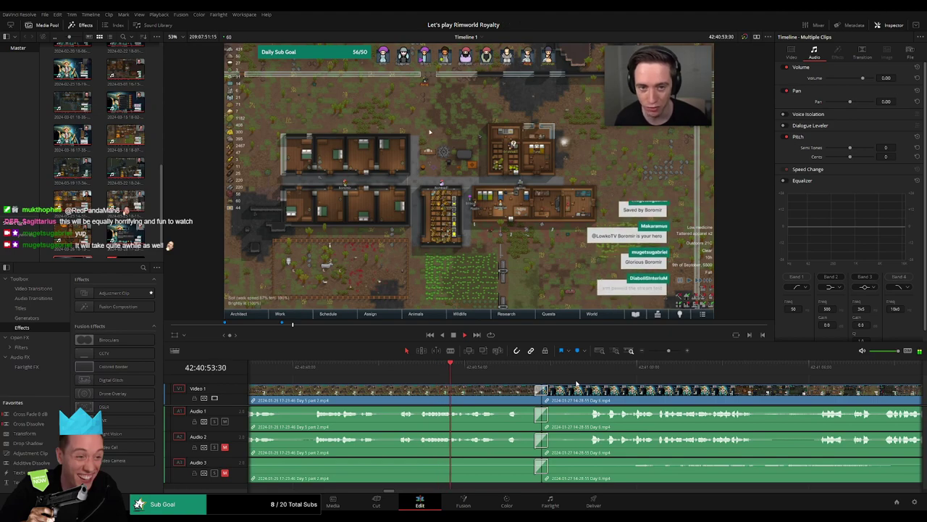
left_click_drag(577, 383, 519, 387)
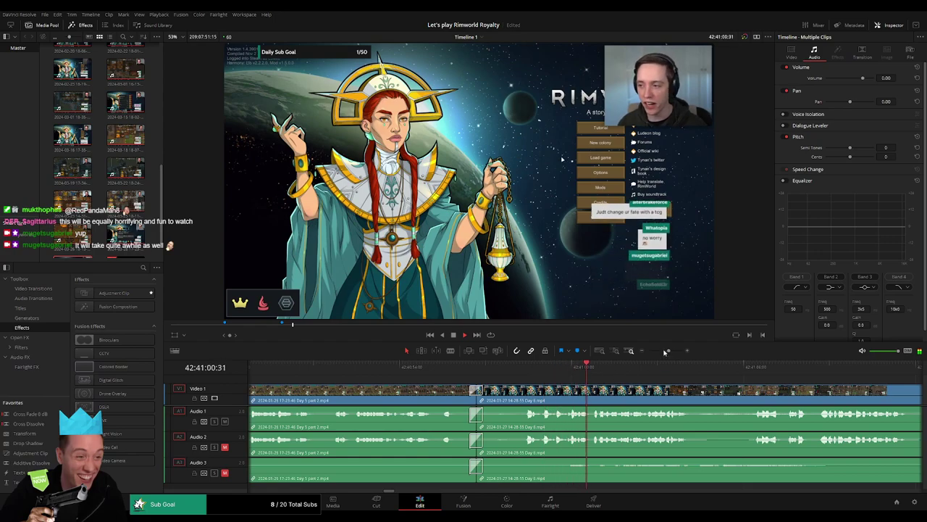
Step: Find a quiet point about 52 minutes into the 42-hour episode and split the Day 6 clip at 42:52:04:30
left_click_drag(667, 351, 476, 385)
scroll(476, 385, "right", 2)
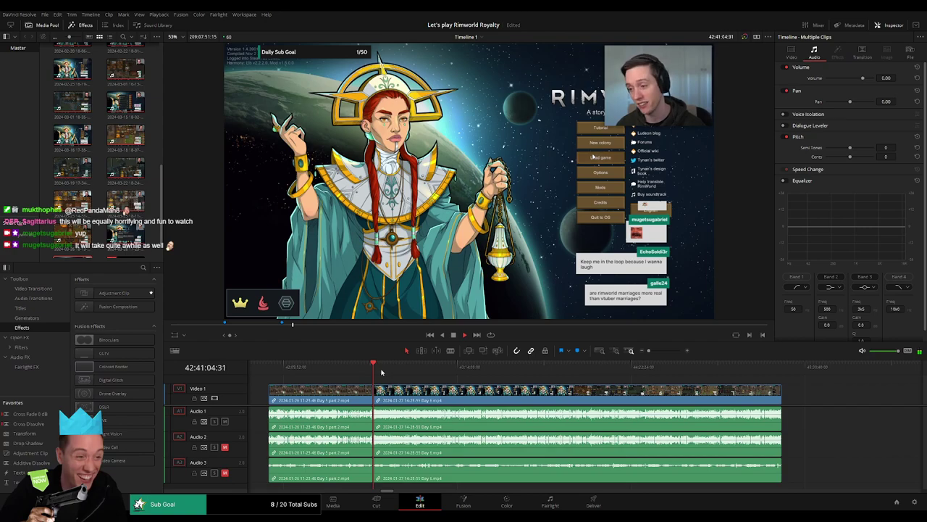
left_click_drag(383, 372, 401, 376)
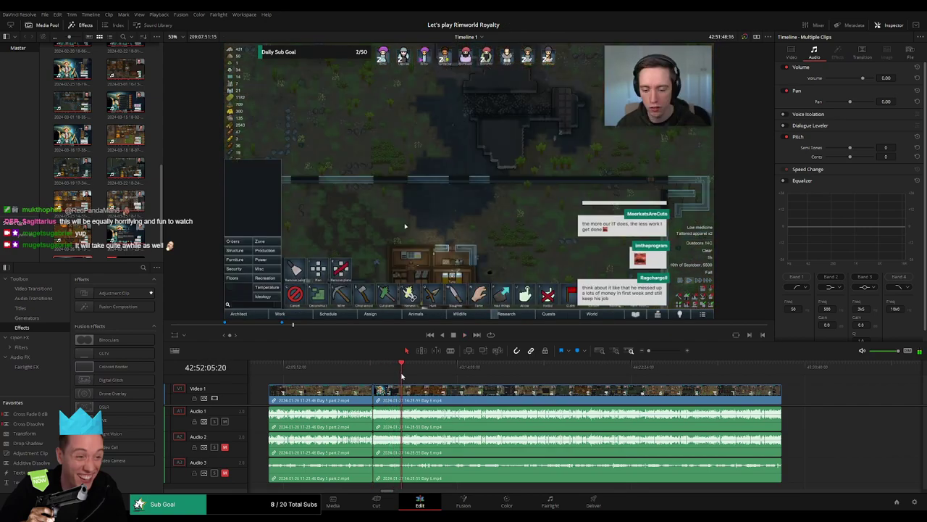
left_click_drag(649, 352, 668, 353)
scroll(565, 391, "left", 2)
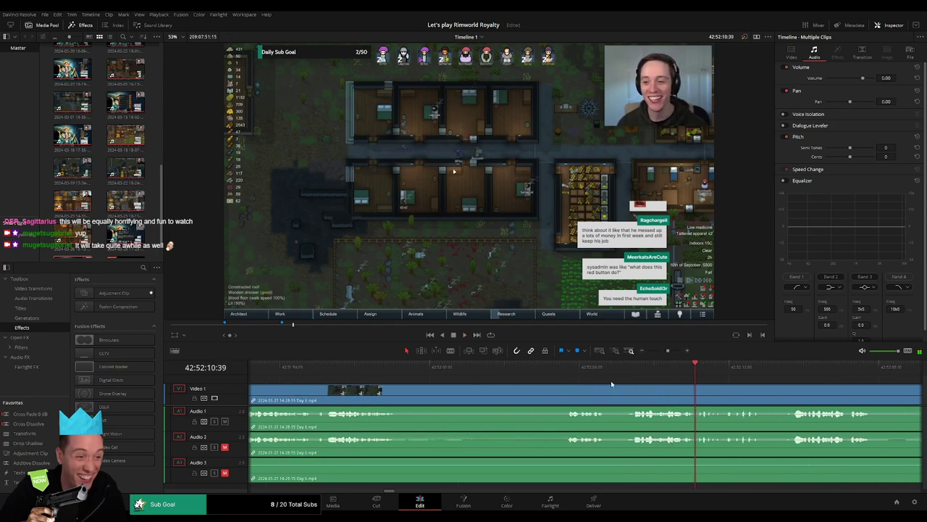
left_click(568, 369)
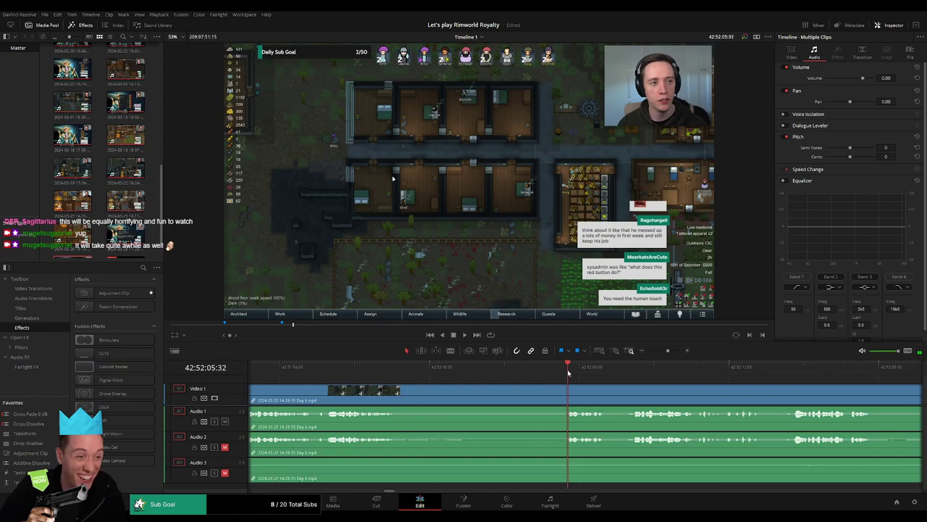
left_click_drag(569, 372, 564, 408)
left_click(546, 399)
key("a")
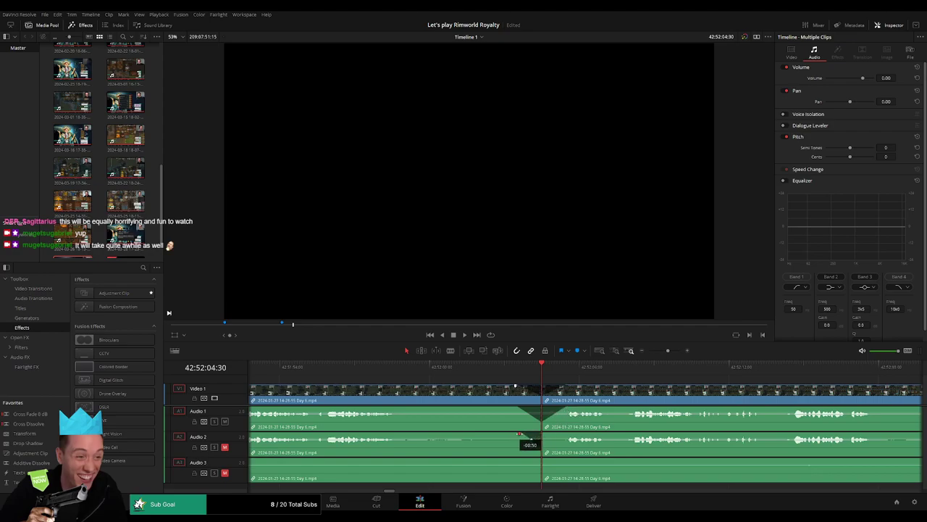
Step: Add fade-outs and fade-ins of just under one second on video and all audio tracks at the 42:52:04:30 cut
left_click_drag(541, 435, 548, 437)
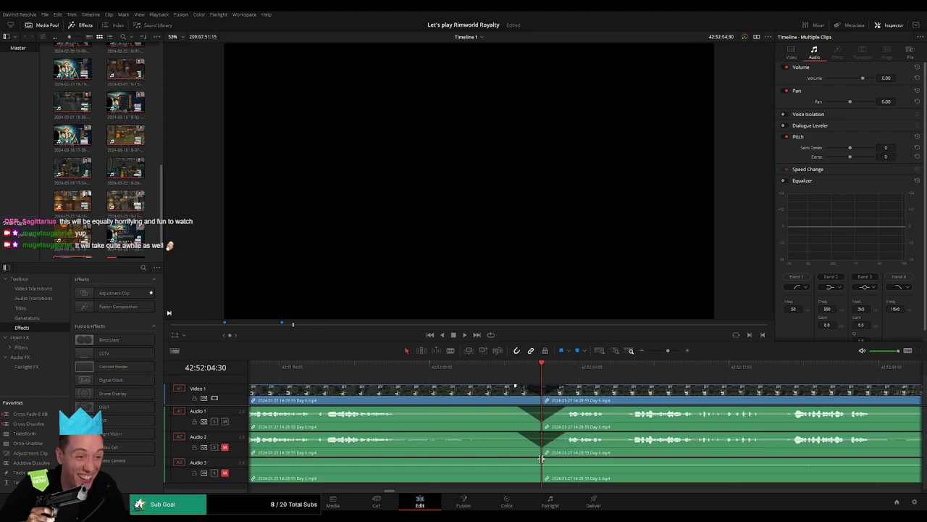
left_click_drag(531, 459, 554, 460)
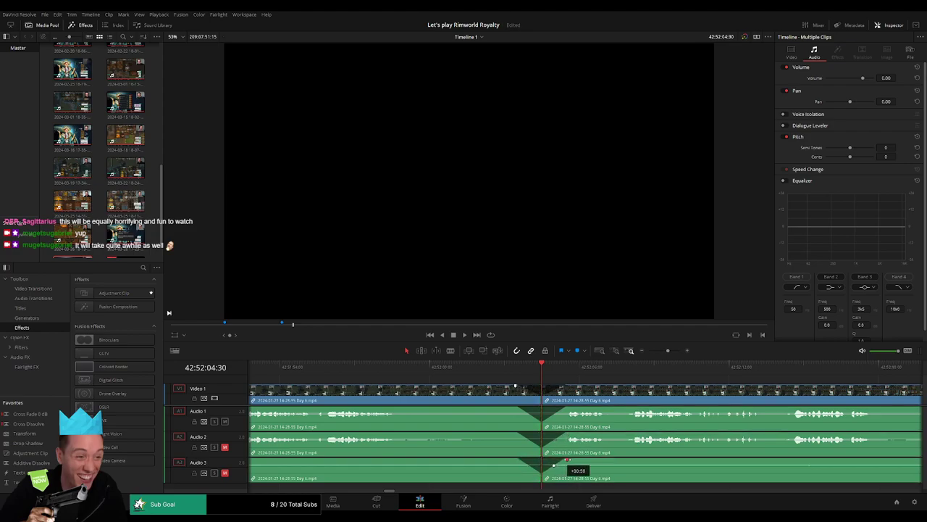
key("space")
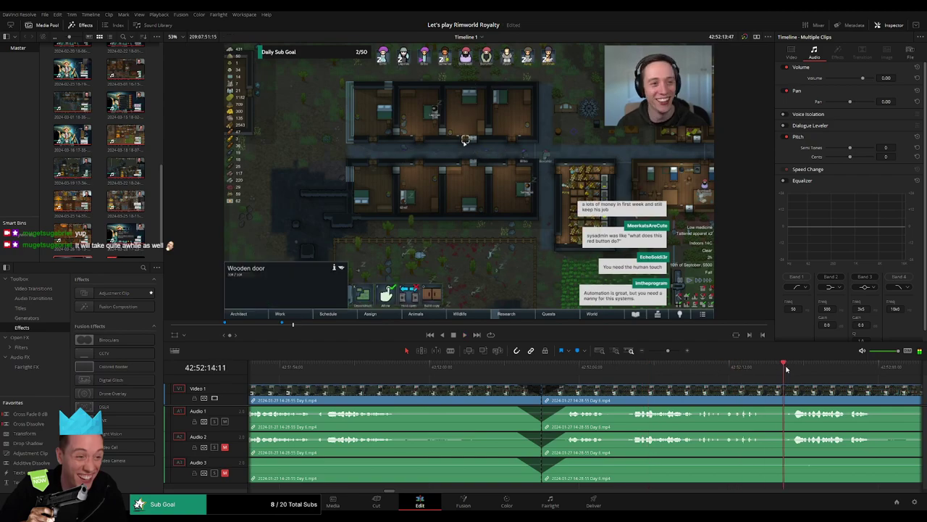
Step: Move the remaining Day 6 section well away from the 42:52:04:30 cut, leaving a gap
left_click_drag(668, 351, 638, 354)
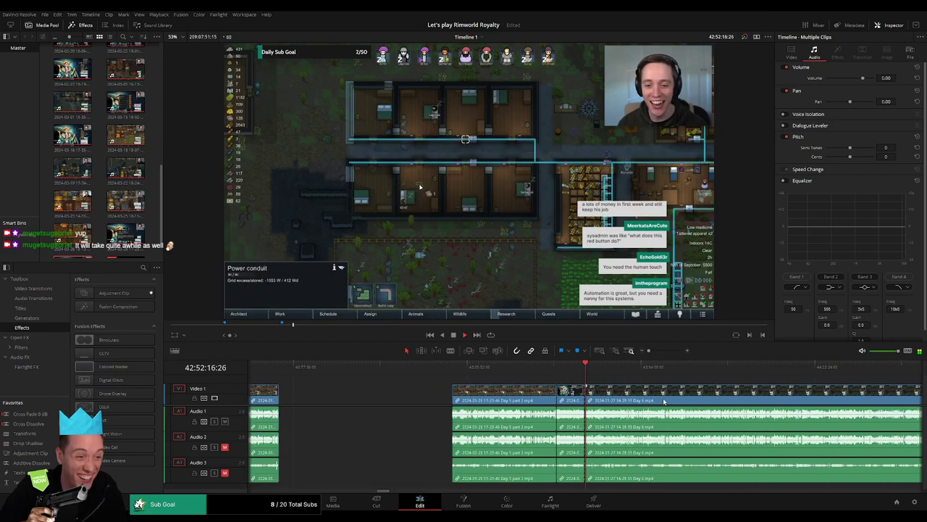
left_click_drag(668, 393, 628, 398)
left_click(282, 375)
left_click(414, 374)
left_click(376, 395)
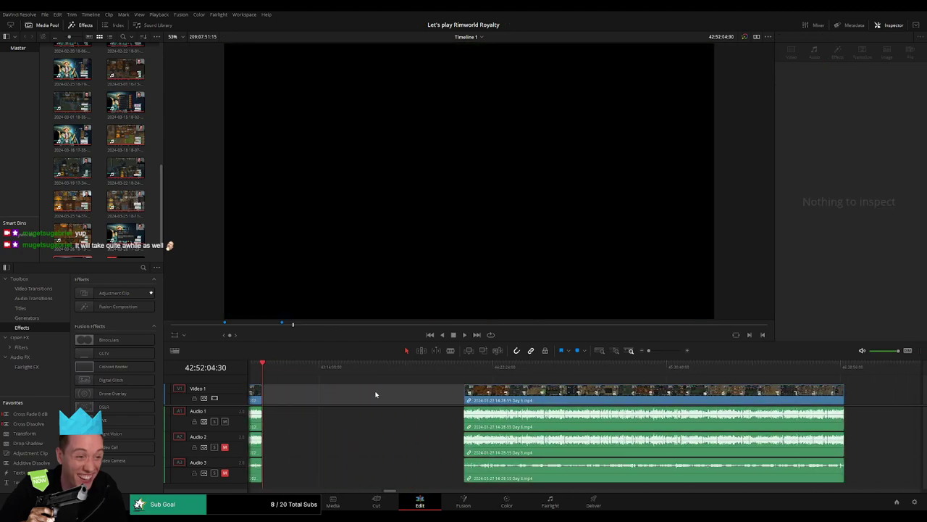
Step: Park the playhead exactly at 44:00:00:00, move the remaining Day 6 section to start there and play its beginning
left_click_drag(267, 370, 416, 384)
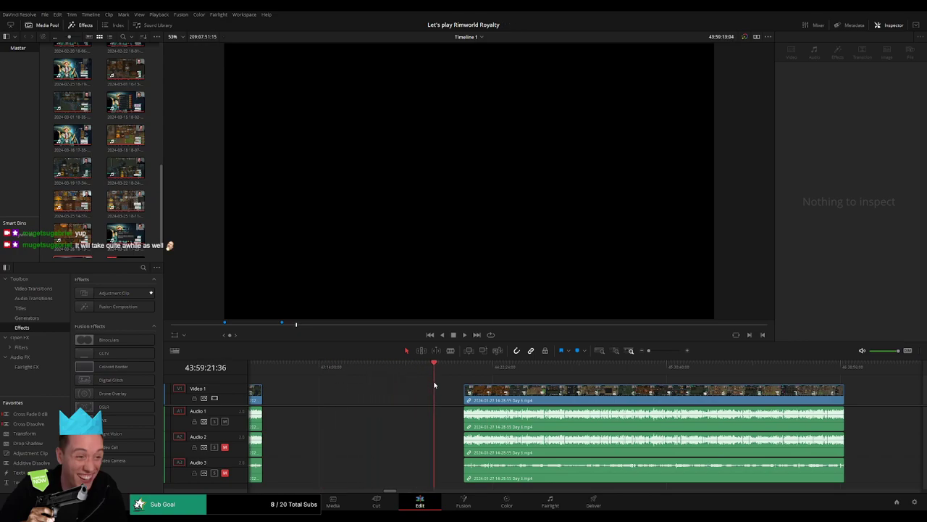
left_click(662, 351)
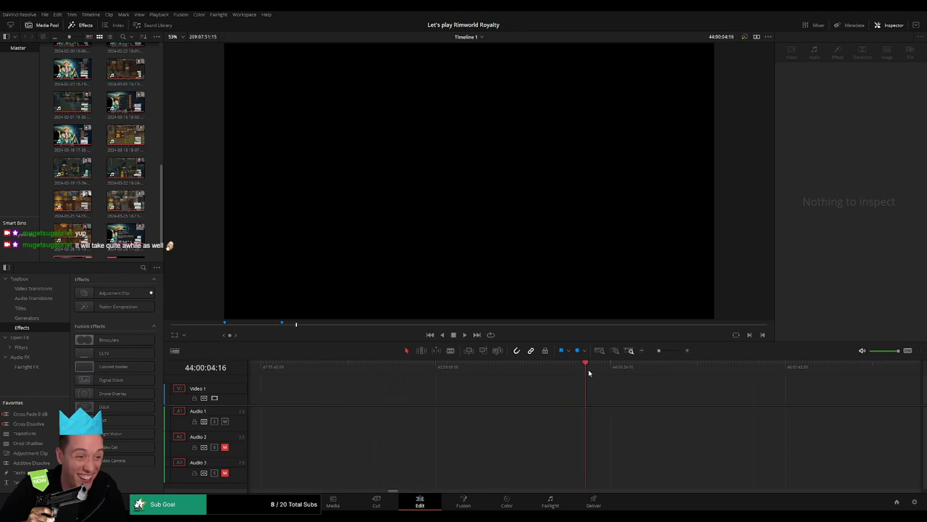
left_click_drag(582, 370, 580, 370)
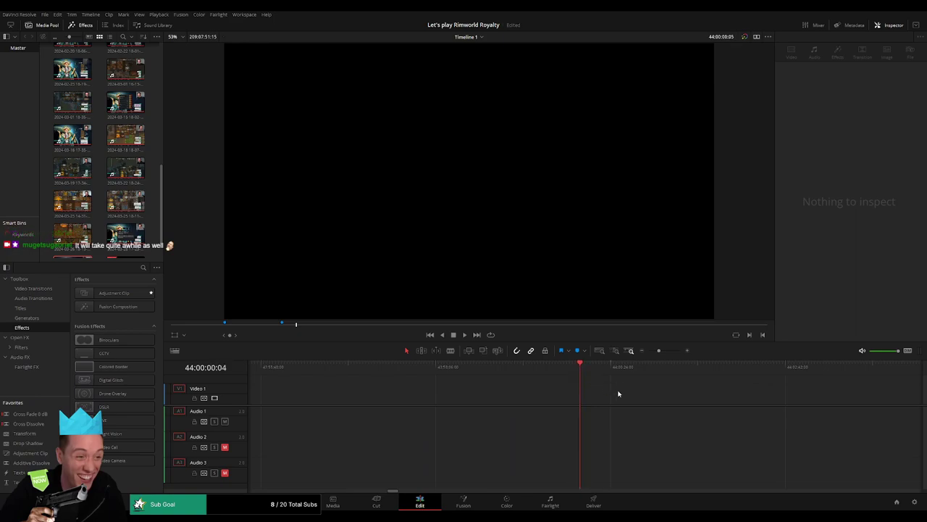
left_click_drag(659, 351, 382, 380)
left_click(468, 381)
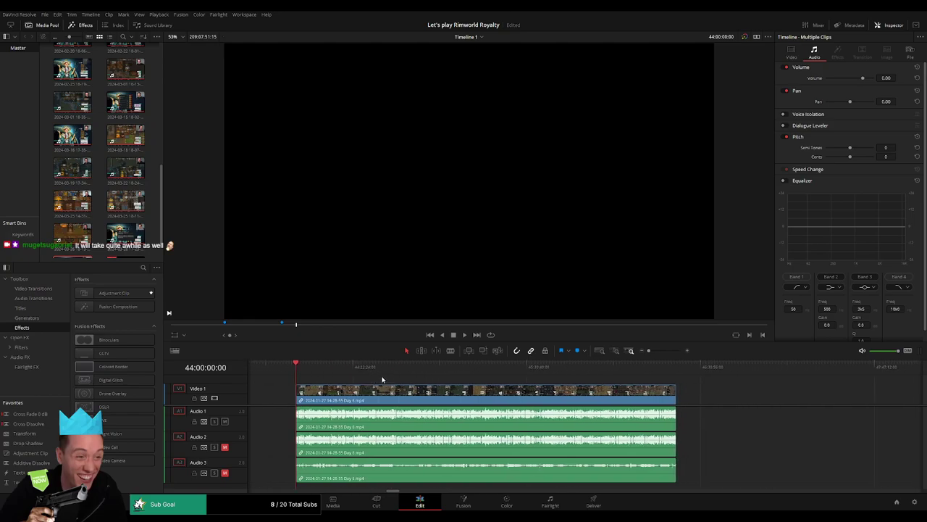
key("space")
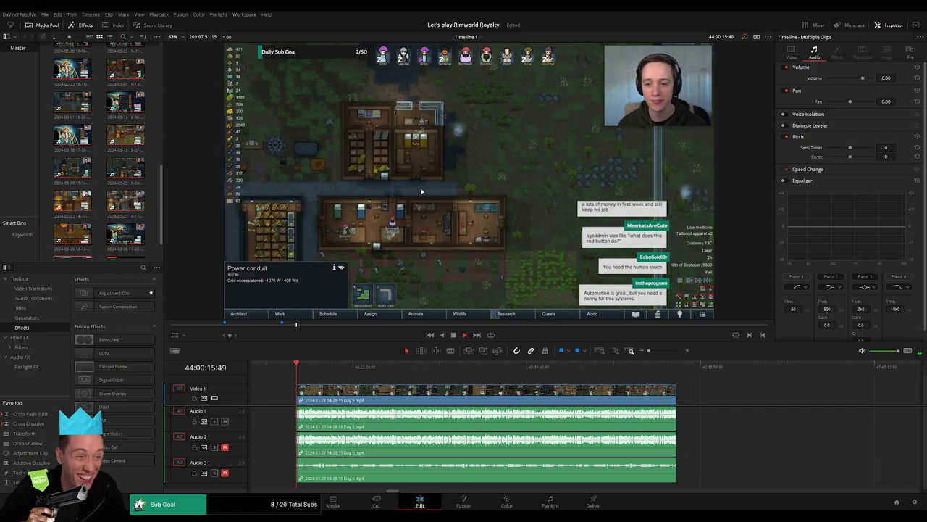
Step: Find a quiet point before speech near 44:52 and split the Day 6 section at 44:52:02:00
left_click_drag(366, 380, 407, 377)
key("space")
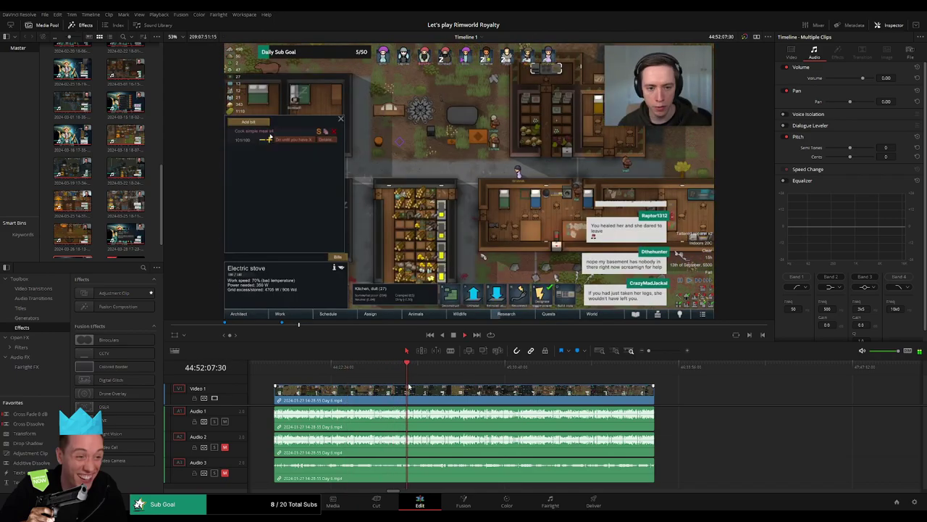
left_click_drag(649, 350, 668, 351)
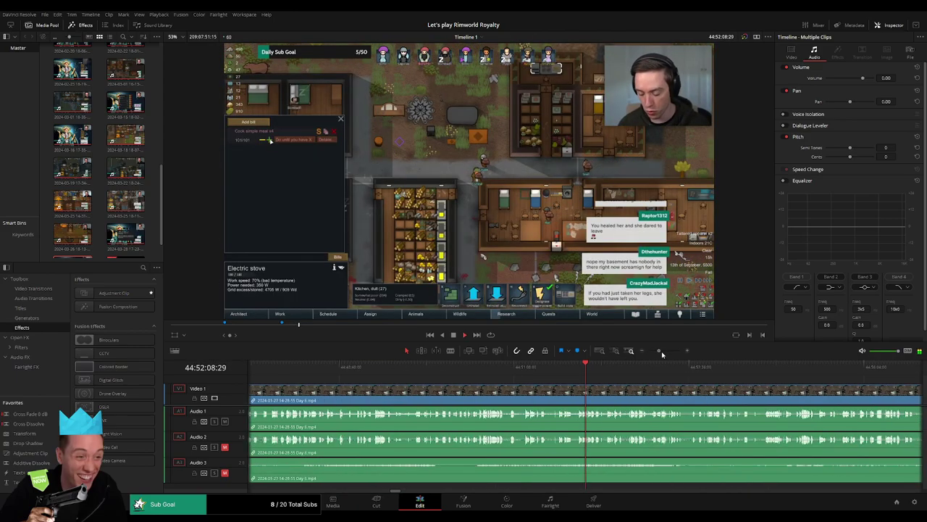
left_click(468, 370)
key("space")
left_click(463, 371)
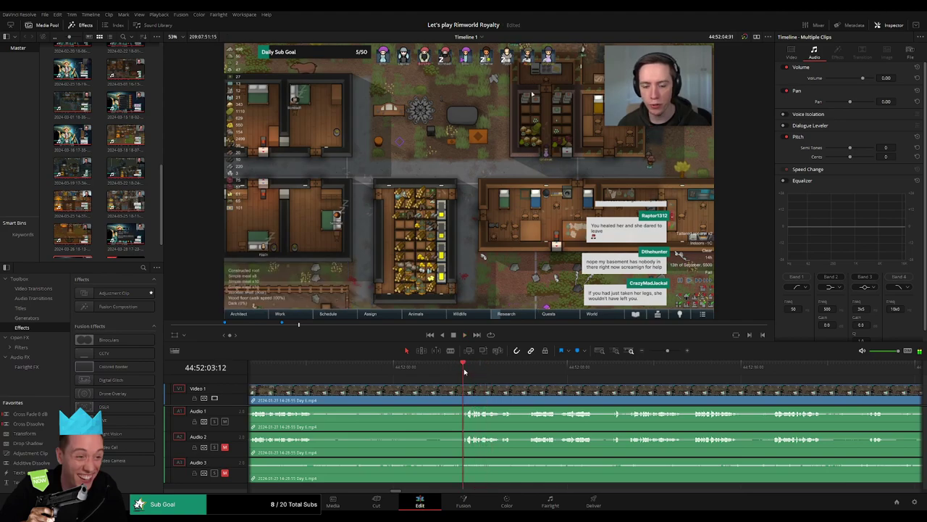
left_click_drag(659, 351, 673, 352)
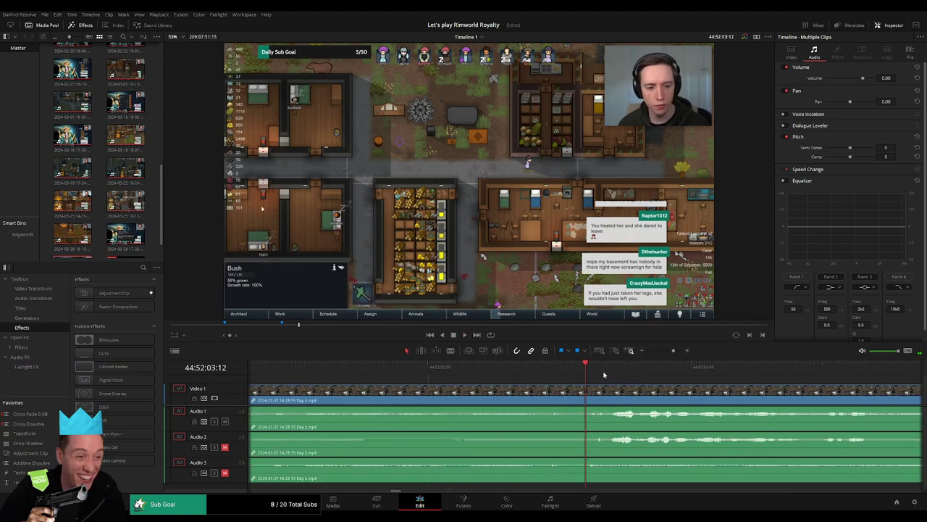
left_click_drag(588, 372, 397, 403)
key("b")
left_click(428, 391)
key("a")
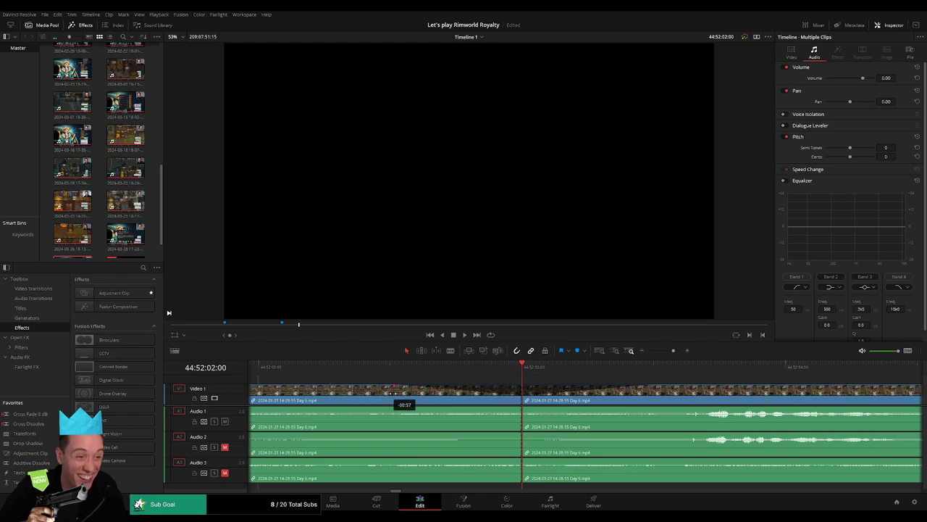
Step: Add fade-outs and fade-ins of about one second on all audio tracks at the 44:52:02:00 cut, matching the video fades
left_click_drag(673, 352, 668, 352)
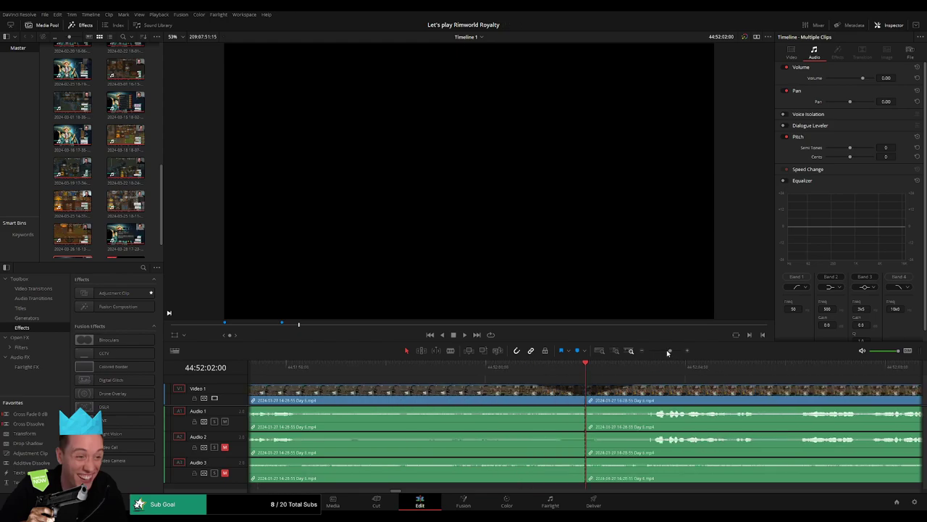
mouse_move(587, 407)
left_mouse_down()
mouse_move(630, 408)
mouse_move(540, 409)
left_mouse_up()
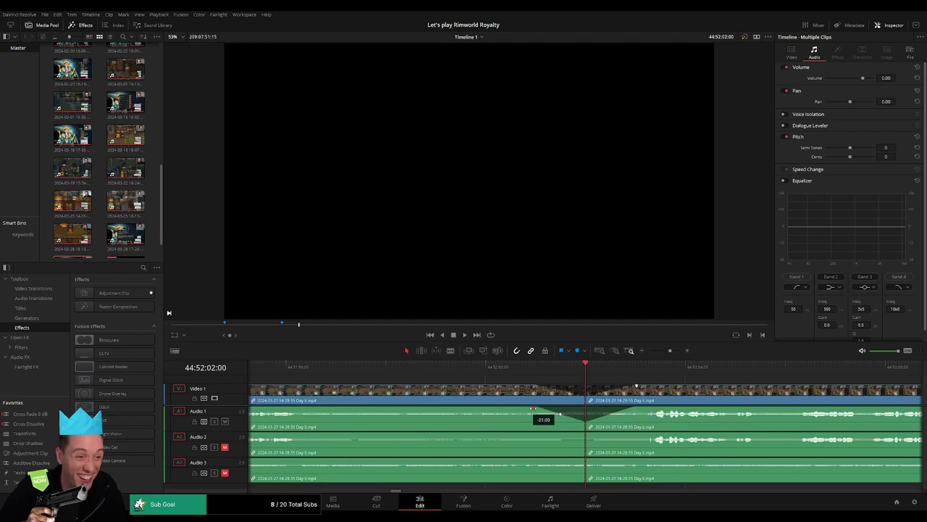
left_click_drag(584, 433, 531, 433)
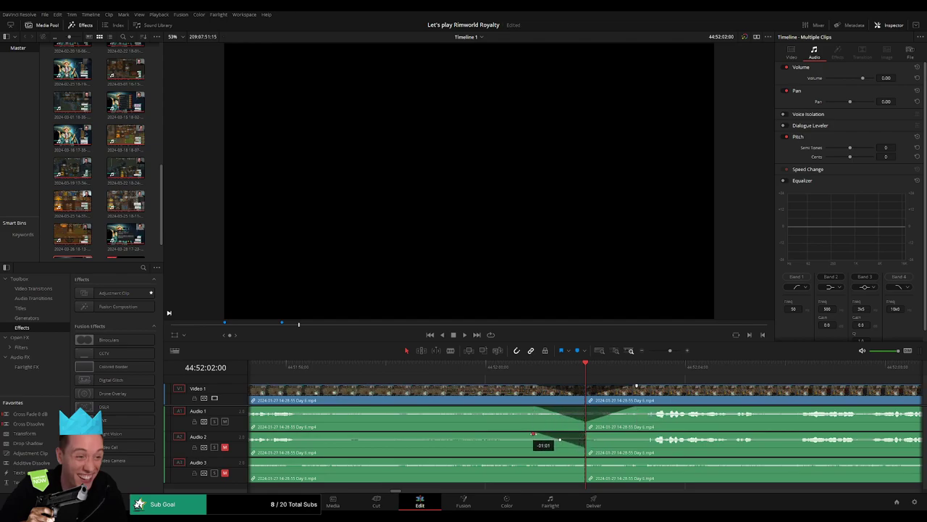
left_click_drag(586, 433, 637, 435)
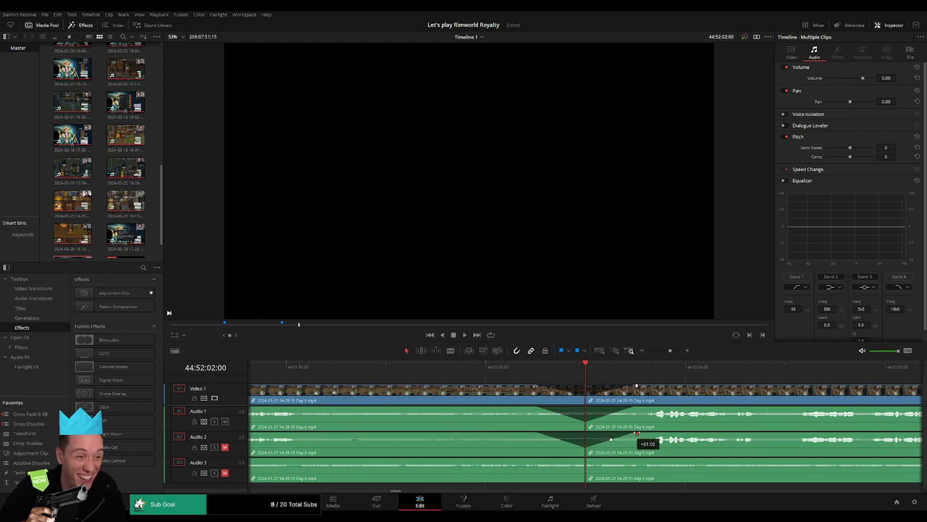
left_click_drag(583, 459, 541, 458)
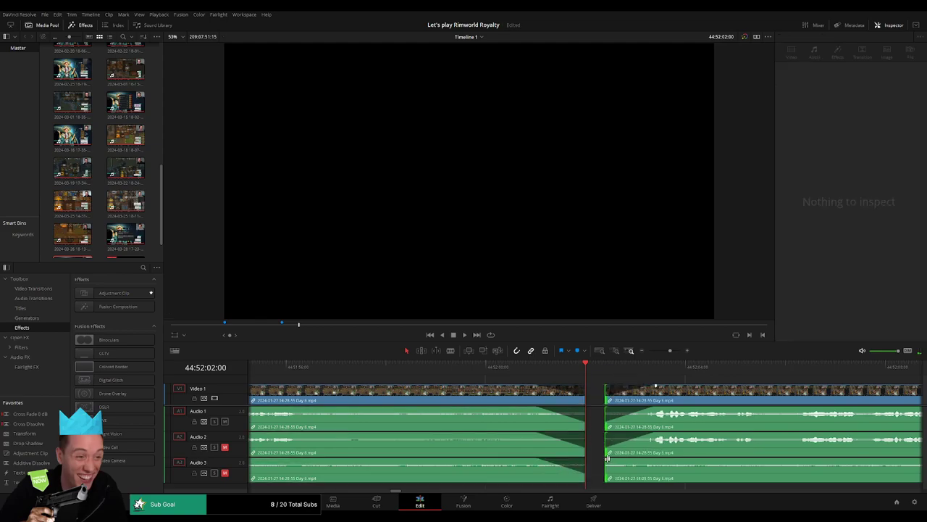
left_click_drag(588, 458, 640, 460)
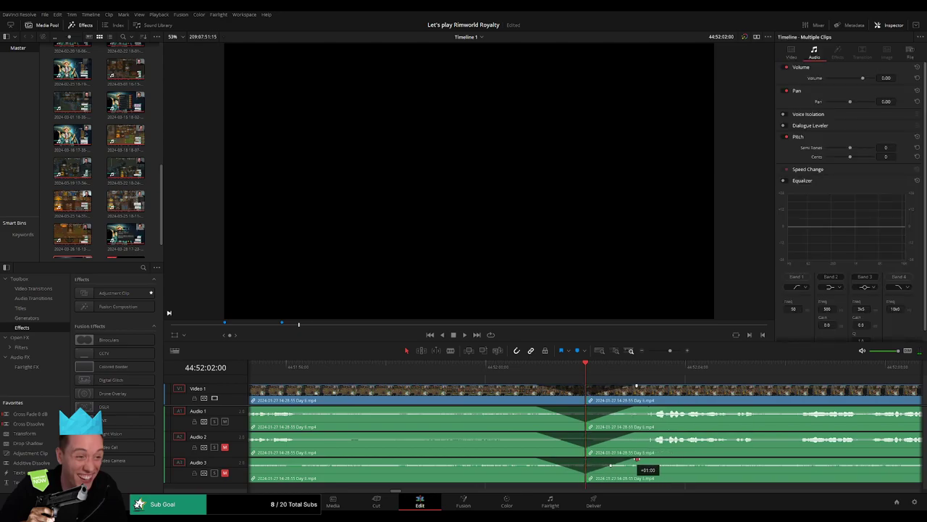
Step: Move the remaining Day 6 section well away from the 44:52:02:00 cut, leaving a gap
left_click_drag(670, 352, 615, 360)
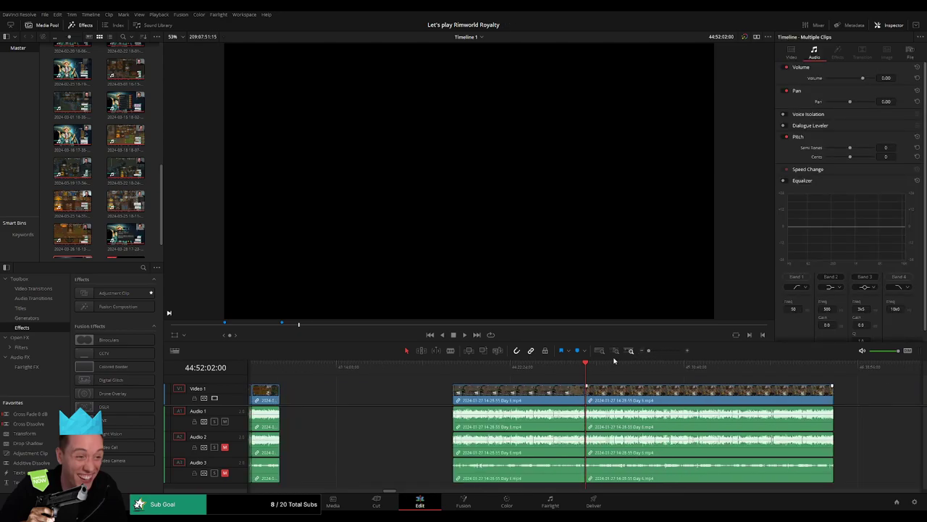
scroll(546, 394, "right", 2)
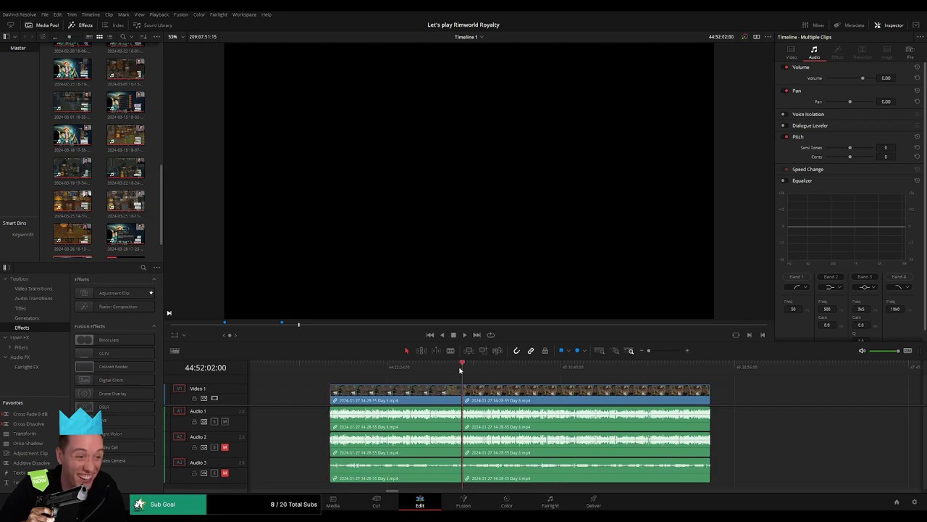
scroll(381, 389, "right", 3)
left_click_drag(379, 396, 667, 397)
left_click(440, 397)
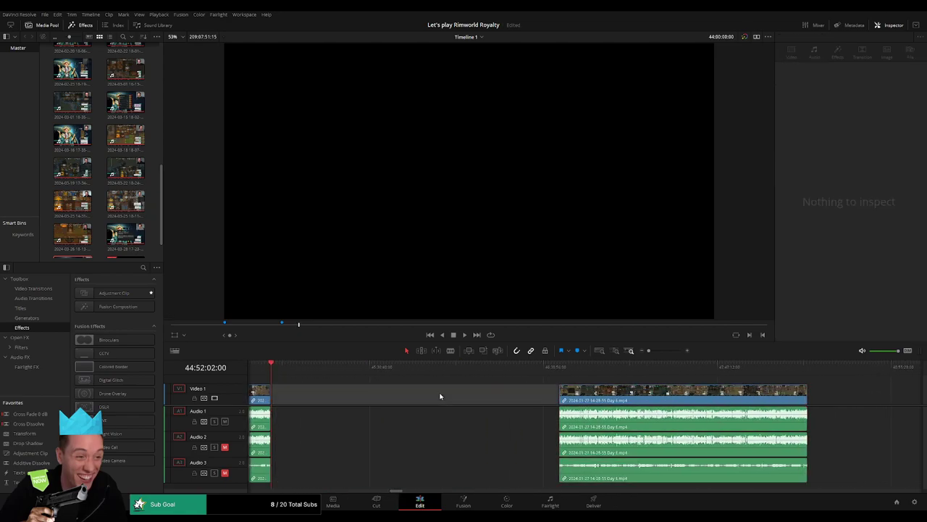
Step: Park the playhead at the 46-hour mark, move the remaining Day 6 section to start there and play its beginning
left_click_drag(421, 382, 454, 389)
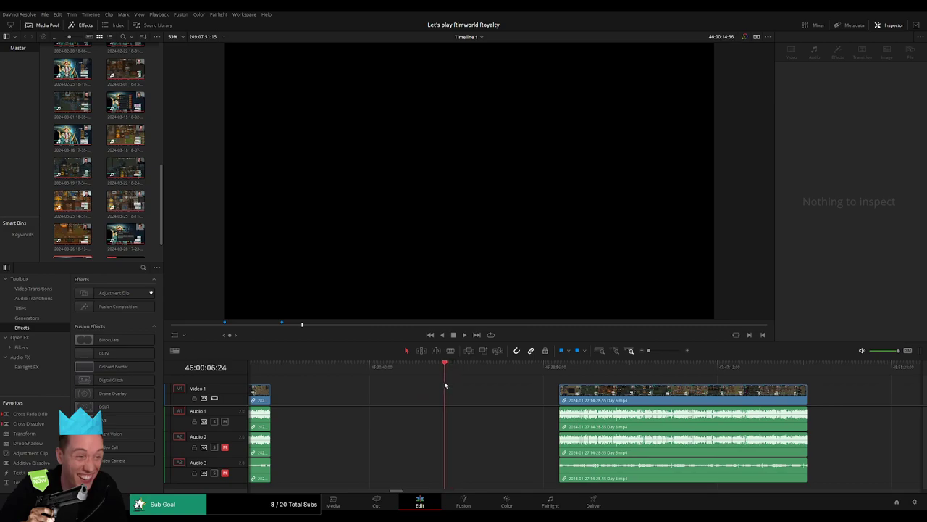
left_click(657, 352)
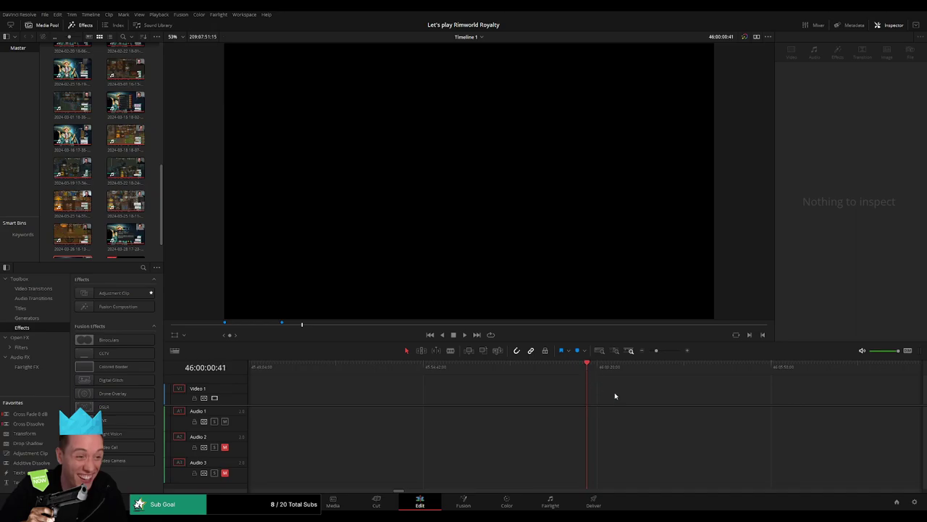
key("Left")
key("Left")
key("Left")
key("Left")
left_click_drag(656, 350, 648, 350)
left_click_drag(710, 394, 449, 380)
left_click(625, 379)
key("space")
Step: Find a quiet point before speech near 46:52 and split the Day 6 section at 46:52:08:30
scroll(438, 384, "right", 2)
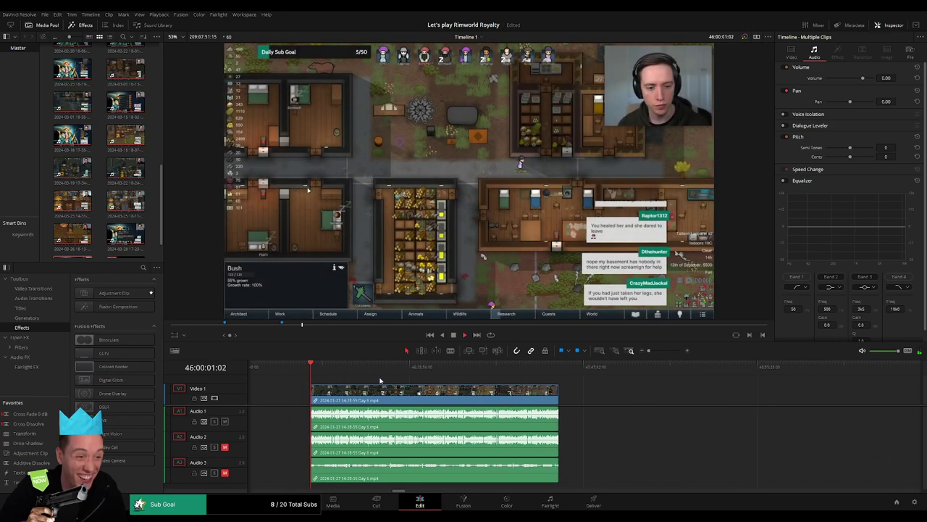
left_click_drag(360, 381, 430, 381)
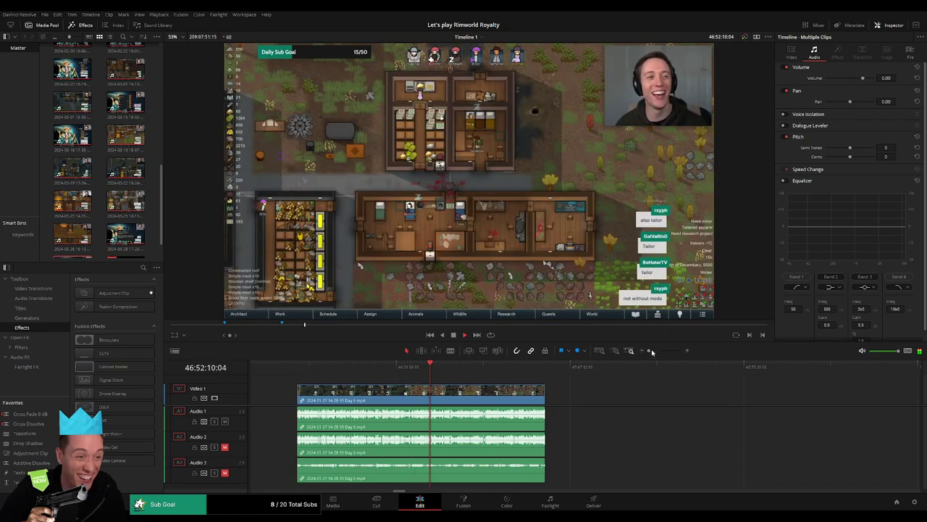
scroll(482, 391, "up", 3)
left_click(452, 366)
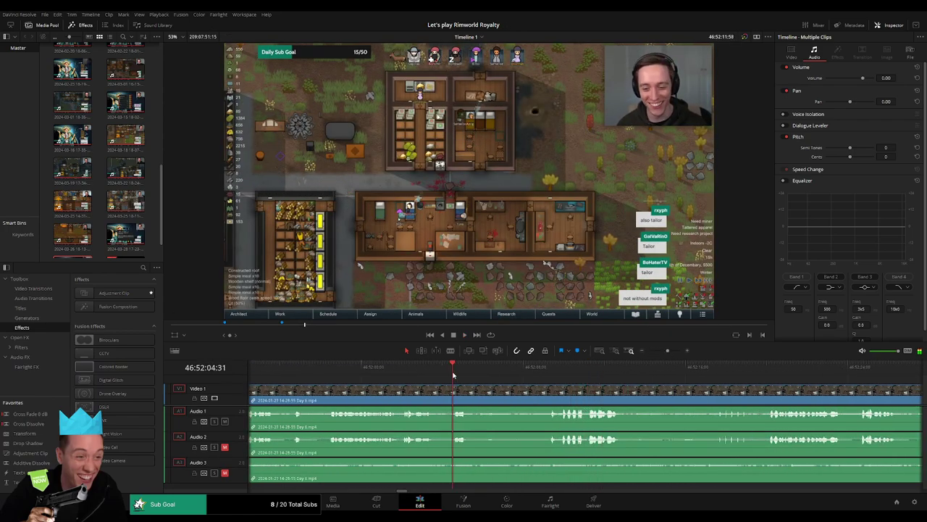
left_click(330, 374)
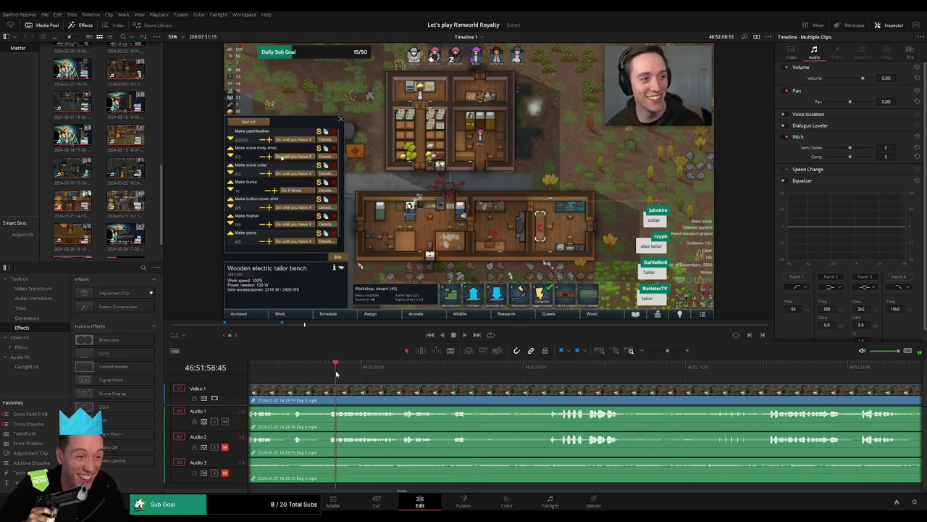
left_click_drag(519, 374, 548, 375)
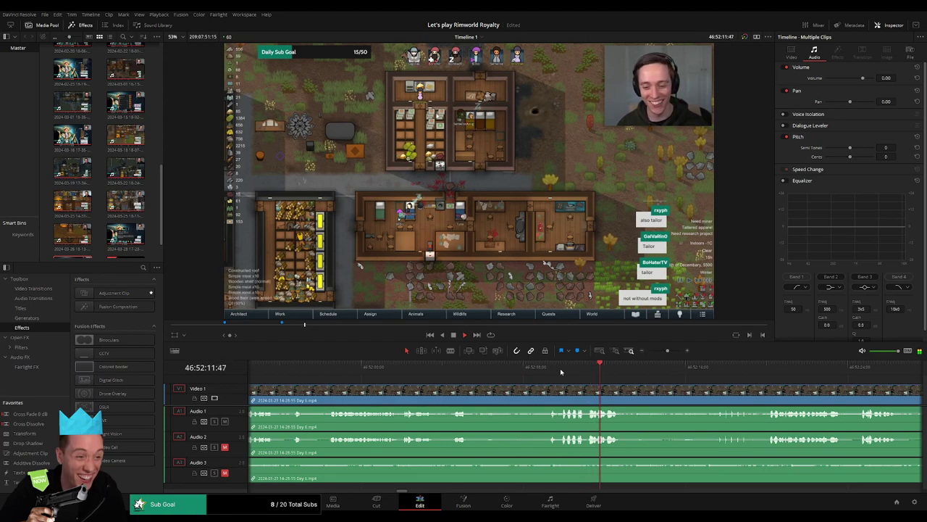
left_click(713, 369)
left_click(764, 372)
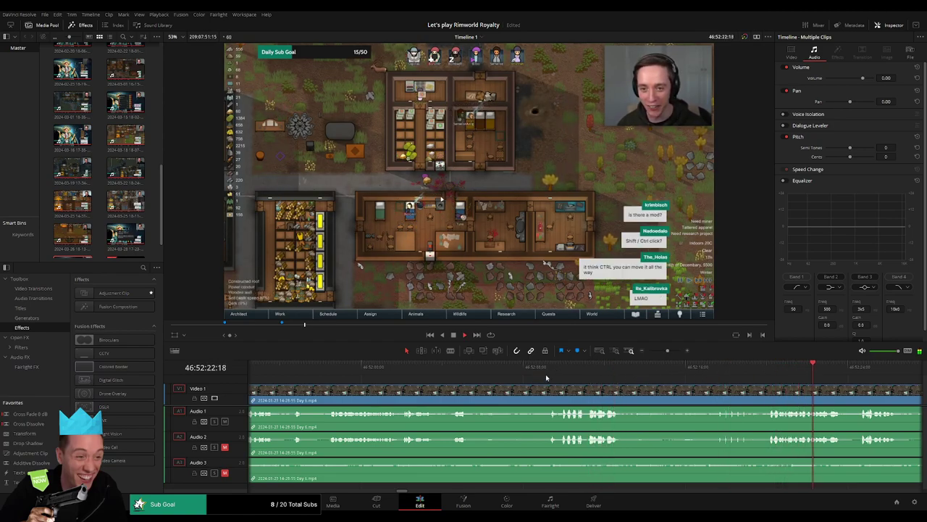
left_click(552, 373)
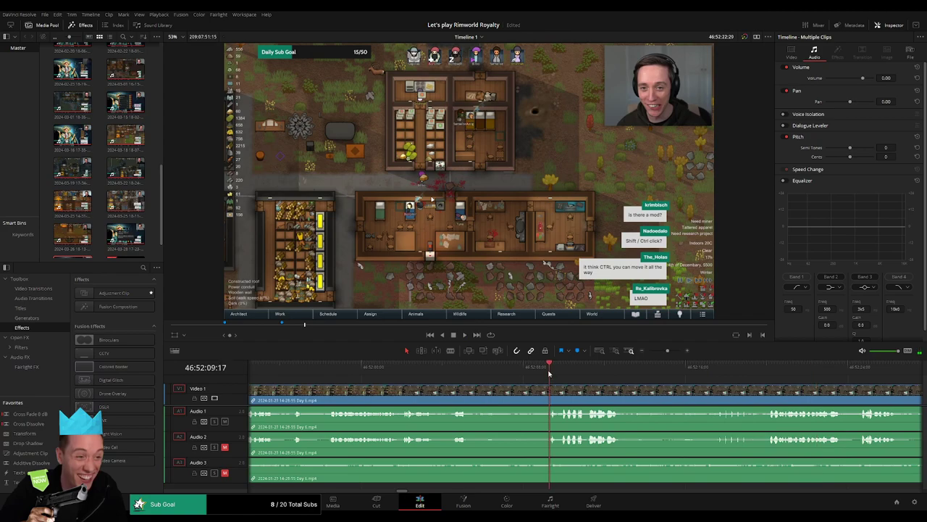
left_click(536, 374)
key("ctrl+b")
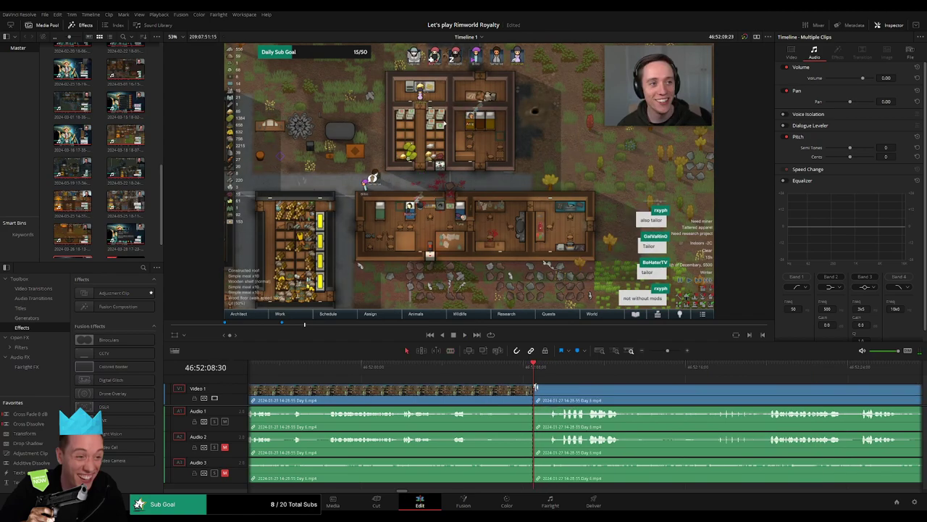
Step: Add fade-outs and fade-ins of about one second on the video and all audio tracks at the 46:52:08:30 cut and play across it
left_click_drag(554, 386, 511, 386)
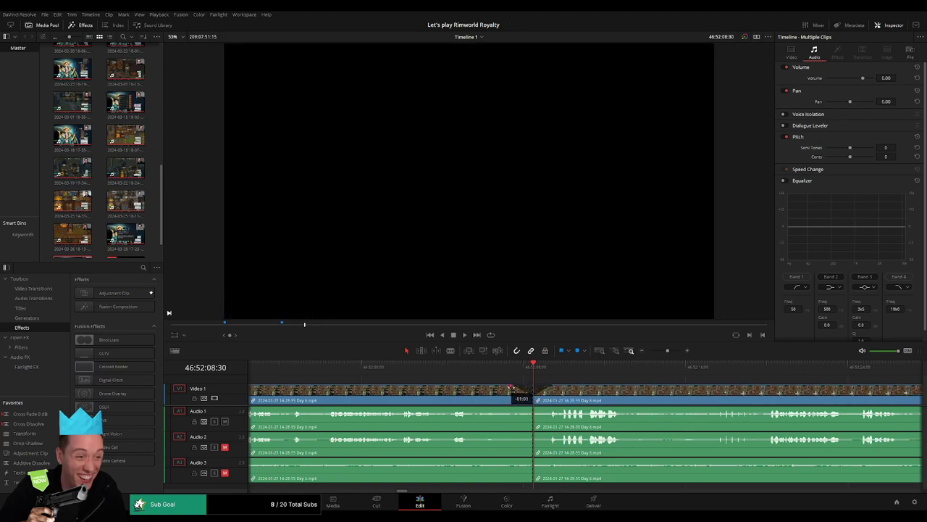
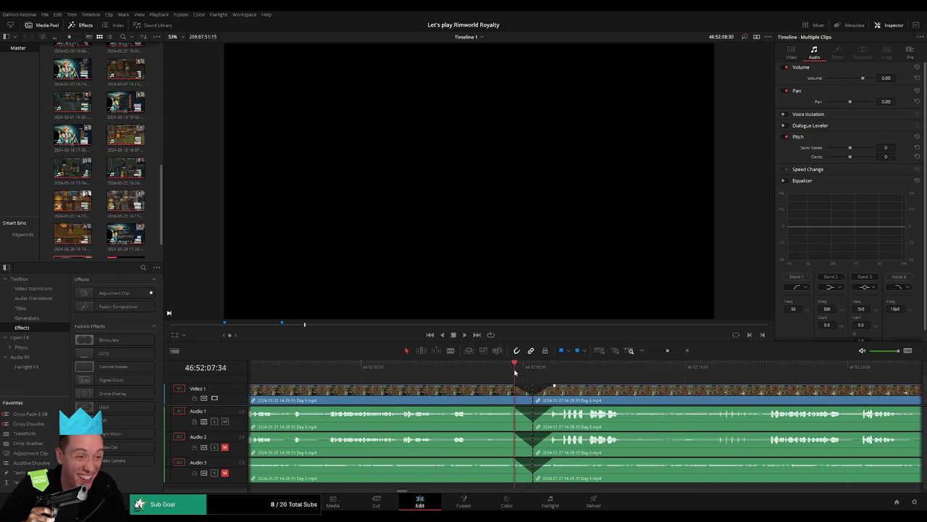
key("space")
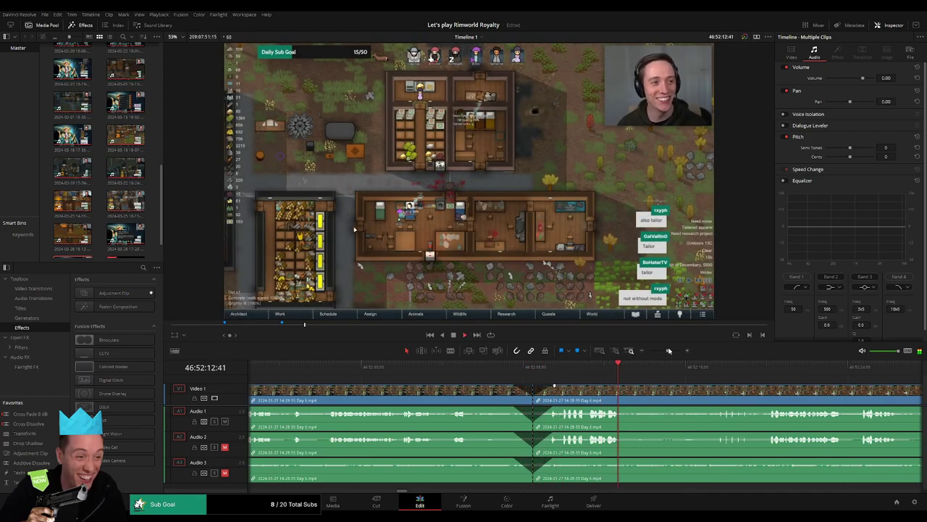
Step: Move the remaining Day 6 section to start at the 48-hour mark and play its beginning
left_click_drag(669, 350, 648, 350)
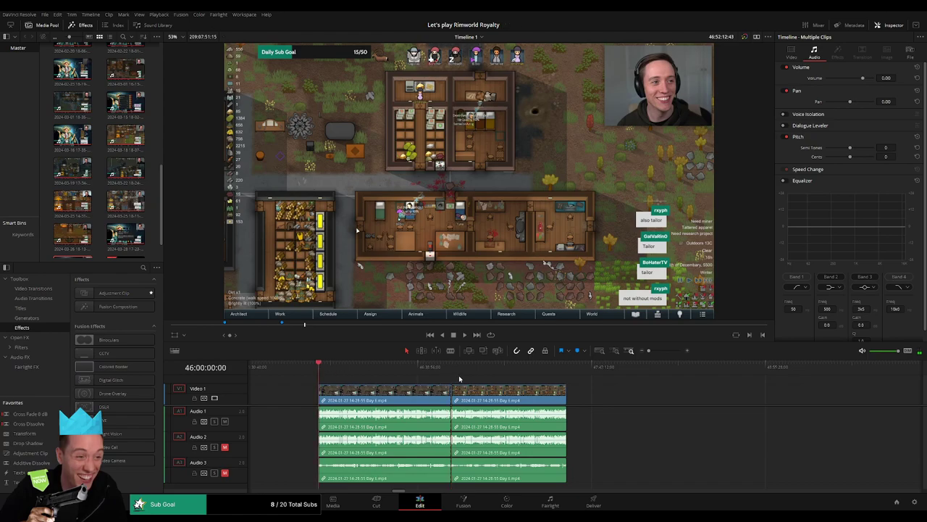
key("Down")
scroll(389, 389, "right", 5)
left_click_drag(348, 398, 590, 399)
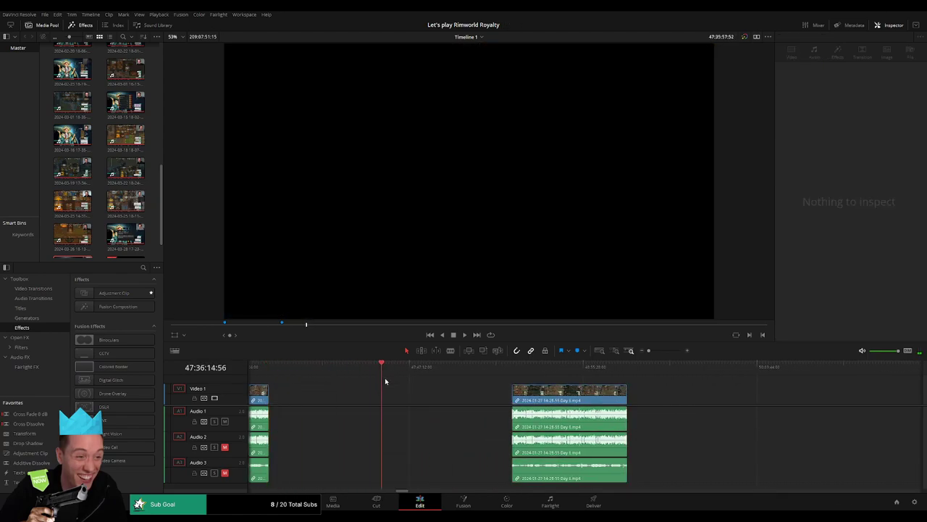
left_click_drag(385, 381, 441, 382)
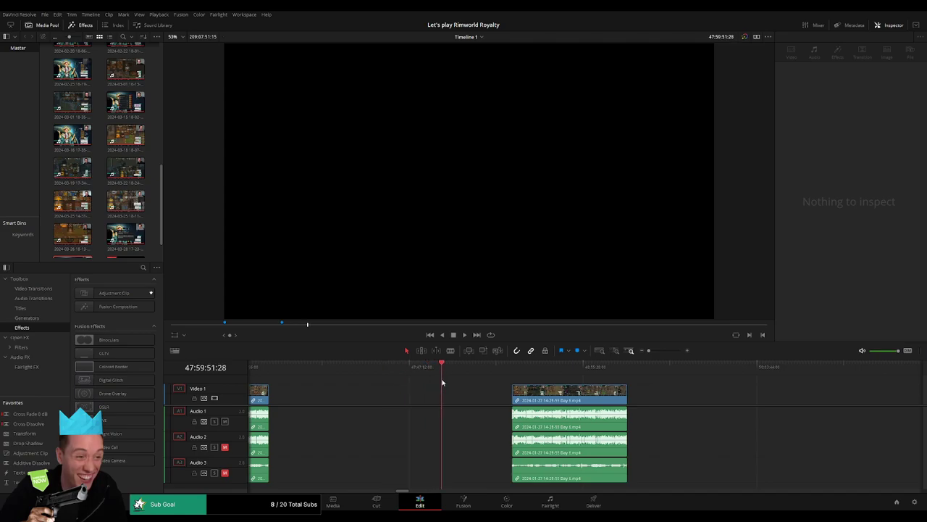
left_click_drag(512, 386, 442, 390)
key("space")
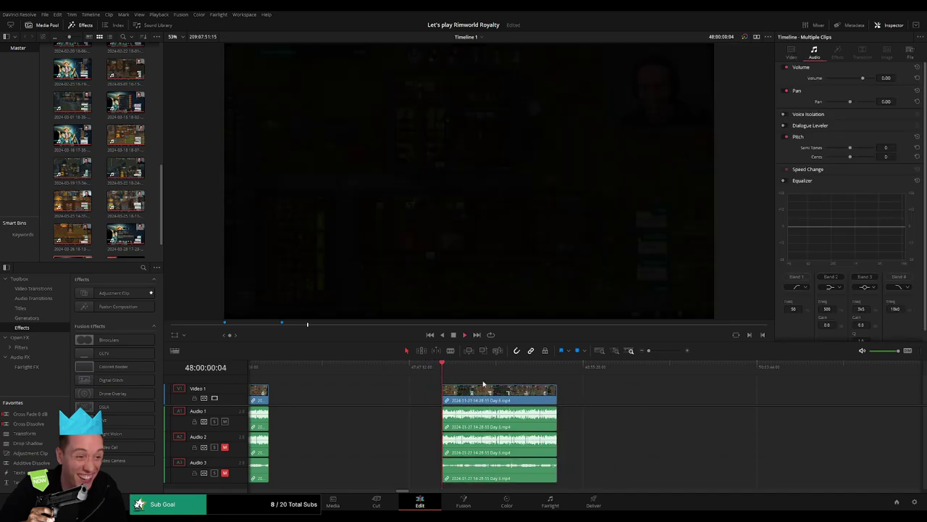
Step: Move the Day 6 part 2 clip earlier and delete the remaining gap so it directly follows the last Day 6 section
left_click(457, 368)
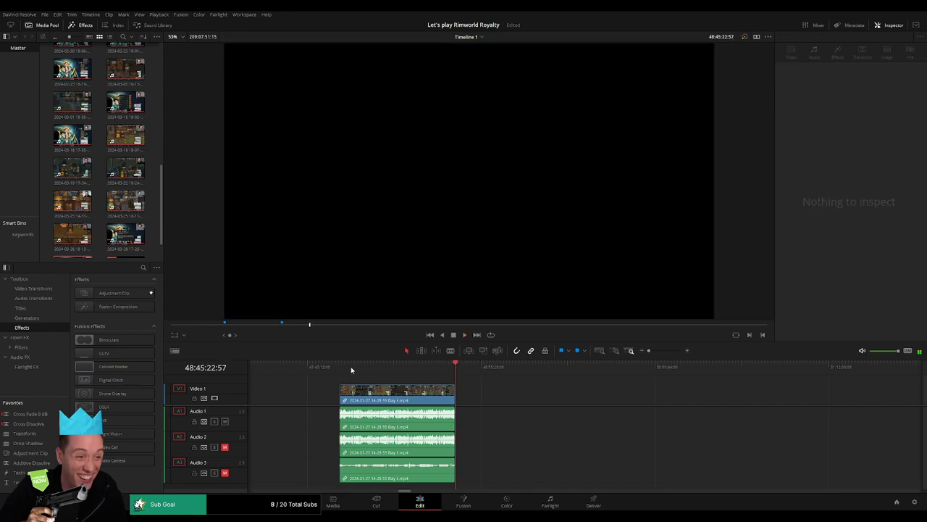
left_click(341, 369)
scroll(623, 395, "right", 5)
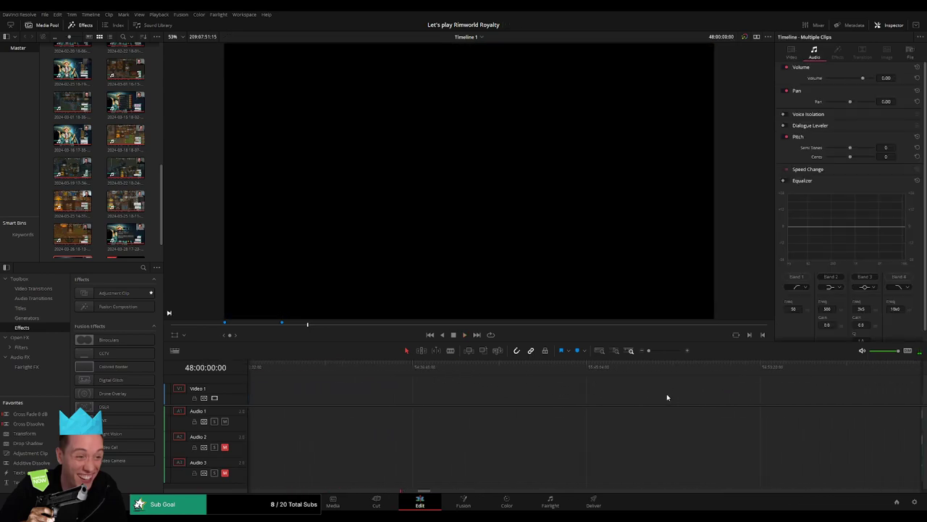
scroll(667, 396, "right", 3)
left_click_drag(783, 394, 397, 394)
scroll(579, 396, "left", 5)
left_click_drag(759, 396, 356, 396)
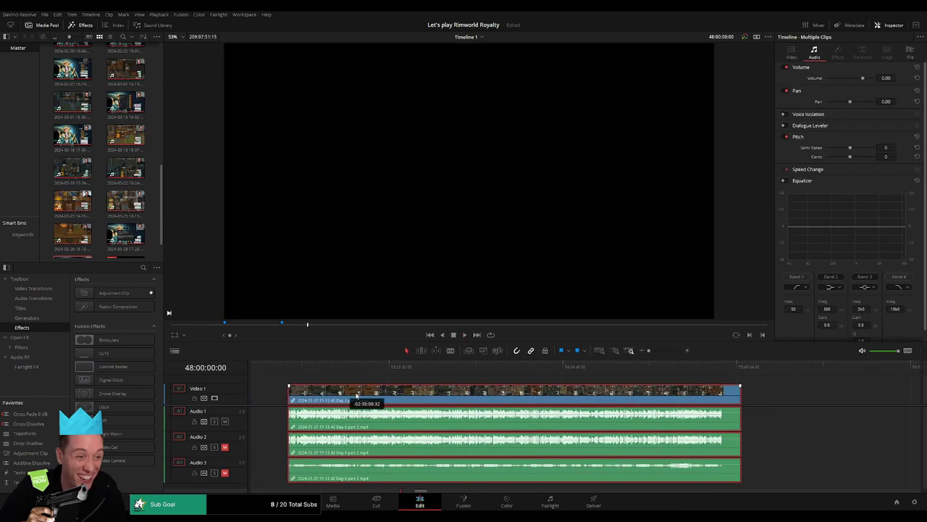
scroll(507, 392, "left", 4)
left_click(525, 396)
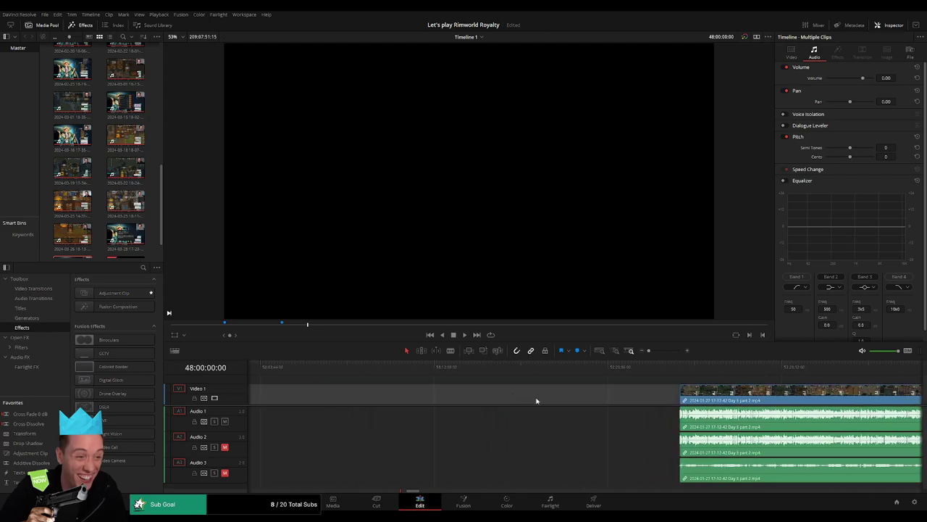
key("Delete")
scroll(536, 394, "left", 5)
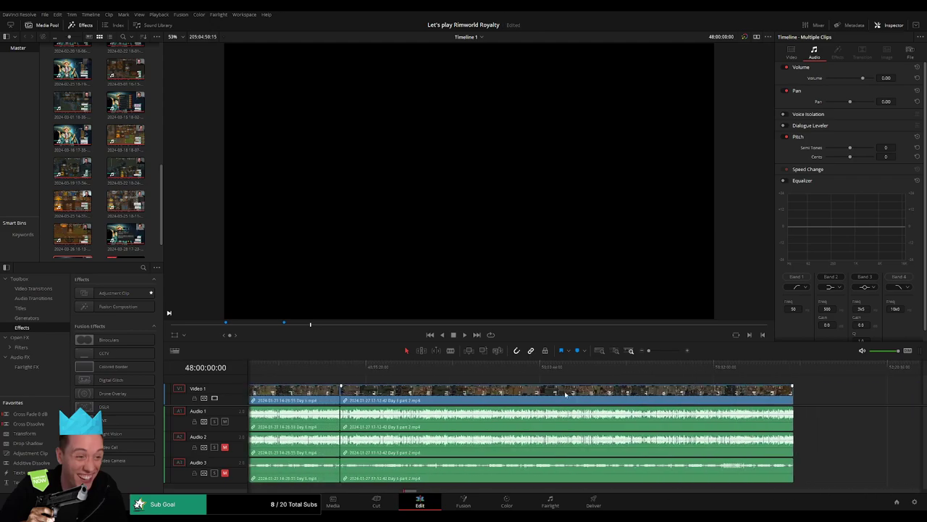
Step: Add a crossfade on the video and all audio tracks at the join between Day 6 and Day 6 part 2, and play across it
key("space")
left_click_drag(478, 371, 528, 373)
left_click_drag(649, 351, 665, 352)
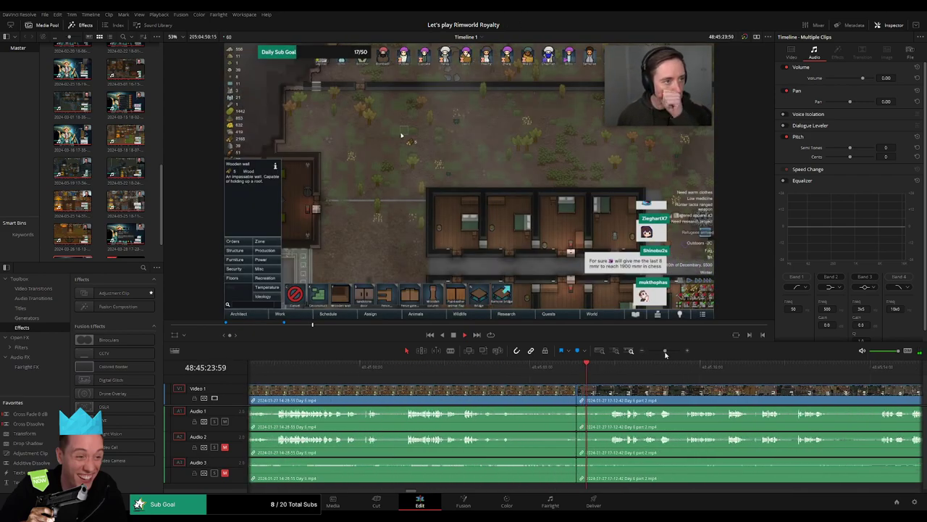
left_click(457, 372)
left_click(577, 395)
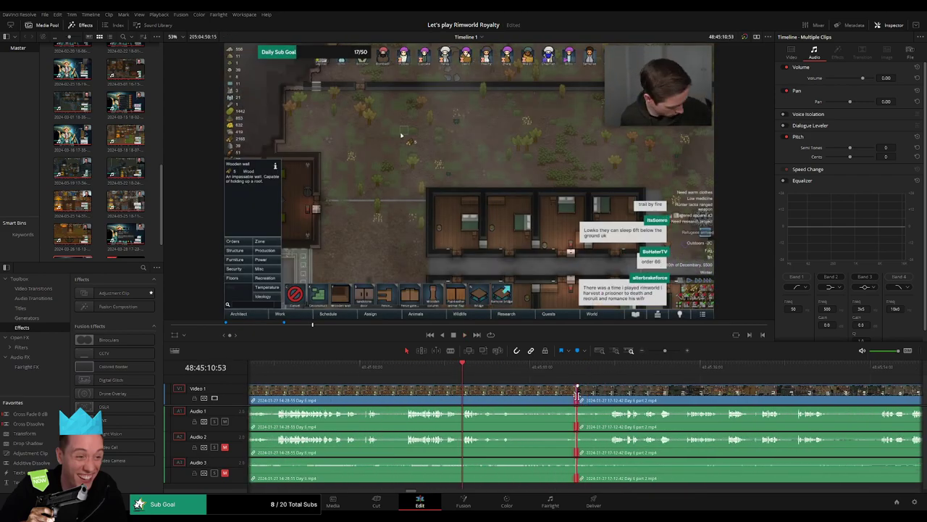
key("comma")
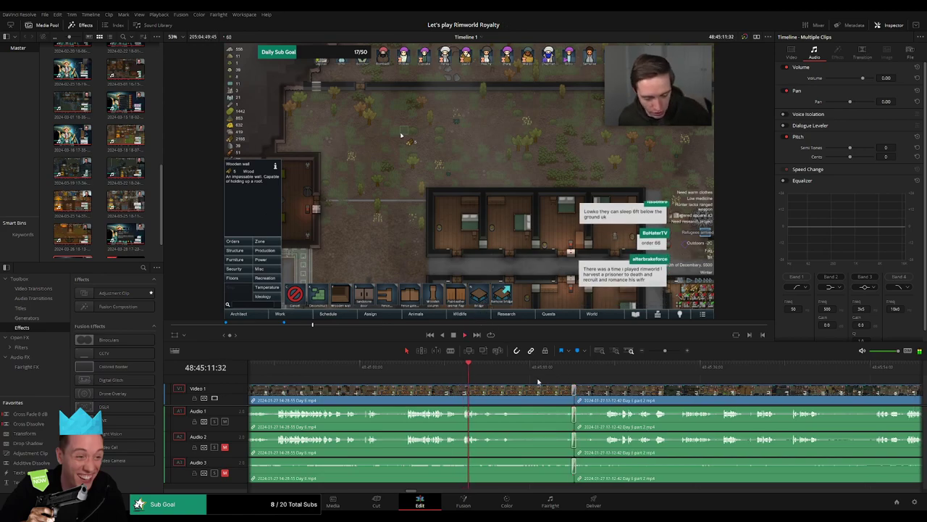
left_click_drag(494, 371, 562, 375)
key("space")
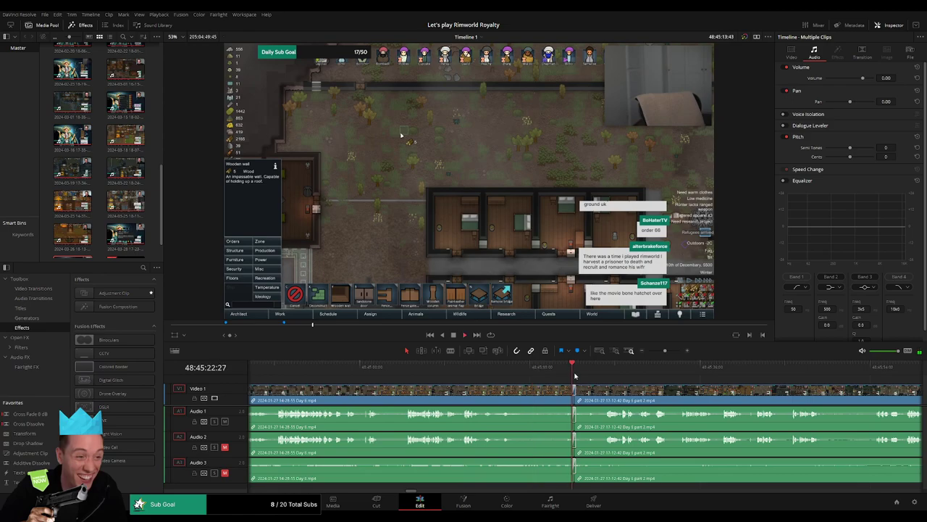
Step: Preview the Day 6 part 2 footage about 52 minutes after the 48-hour start
left_click_drag(672, 383, 513, 378)
left_click_drag(665, 351, 649, 351)
scroll(611, 397, "right", 3)
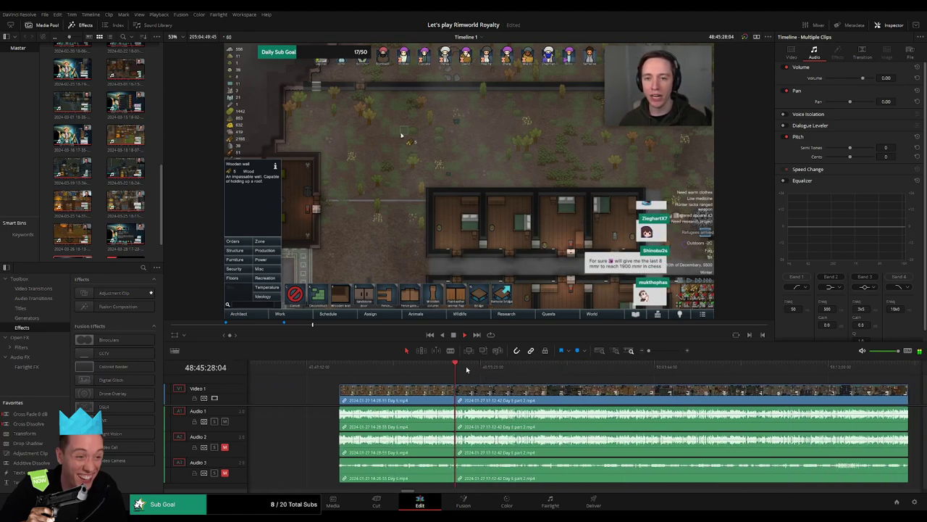
left_click(662, 351)
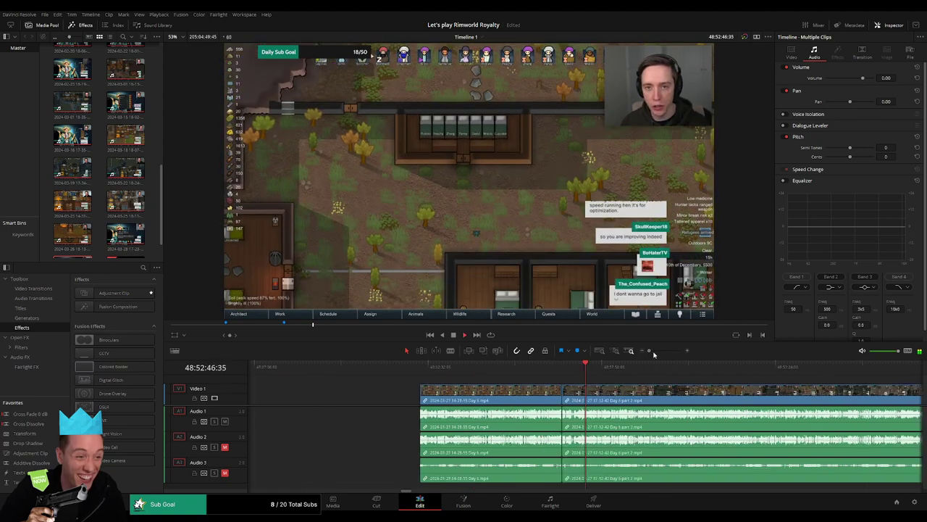
left_click(485, 371)
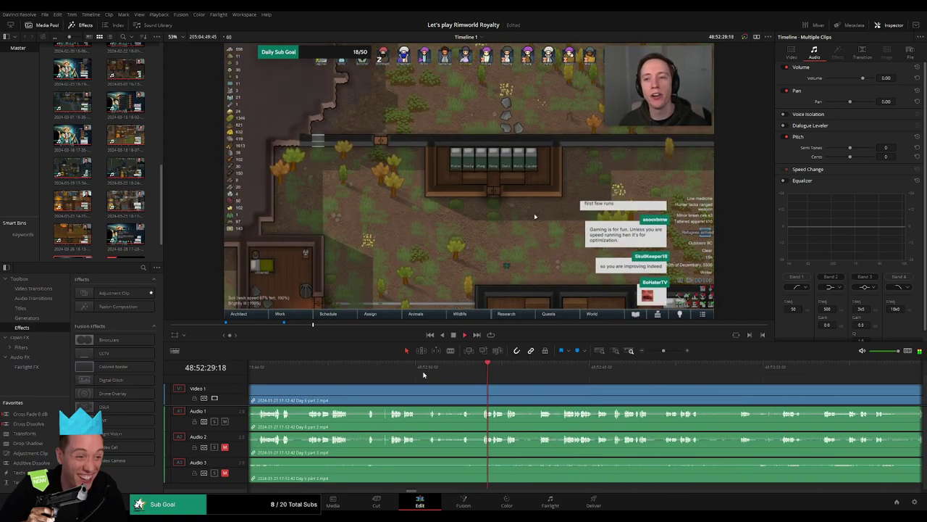
left_click(390, 371)
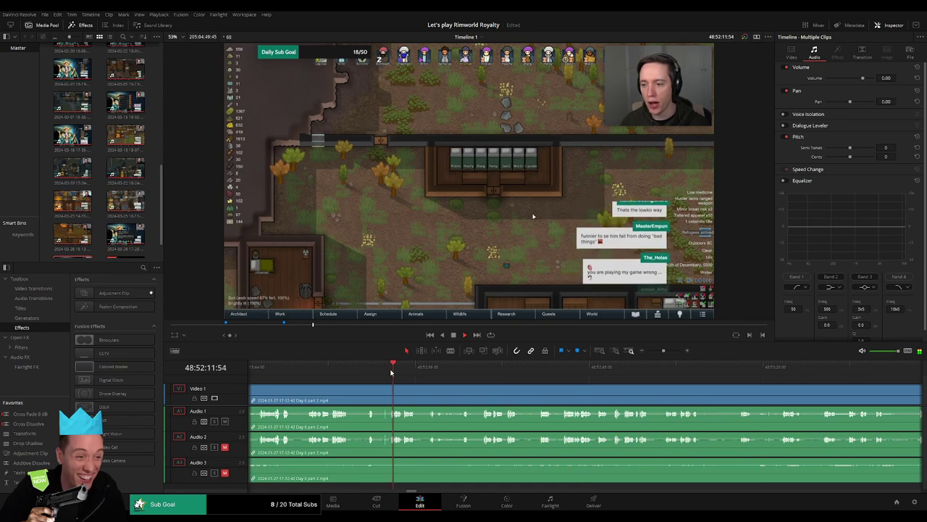
Step: Find a pause in the speech about 52 minutes after the 48-hour start and split the Day 6 part 2 clip at 48:52:10:30
left_click(664, 351)
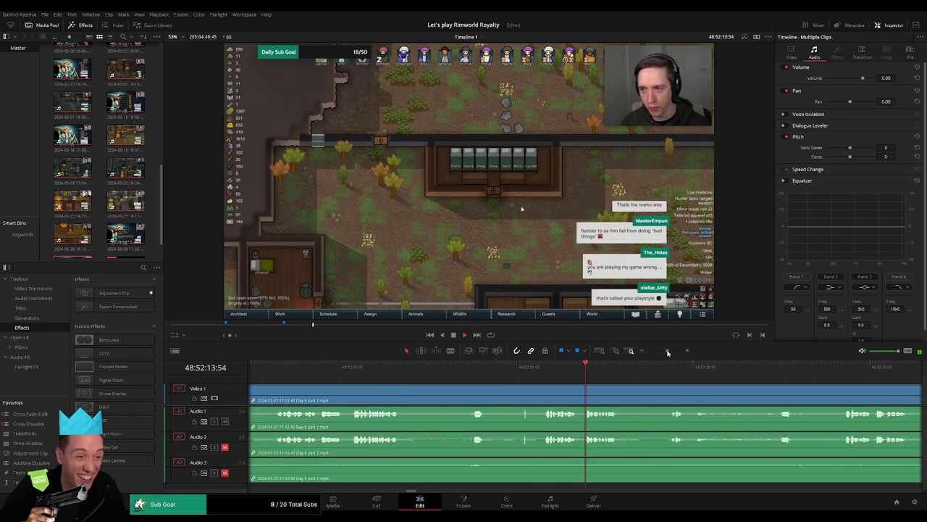
left_click(473, 369)
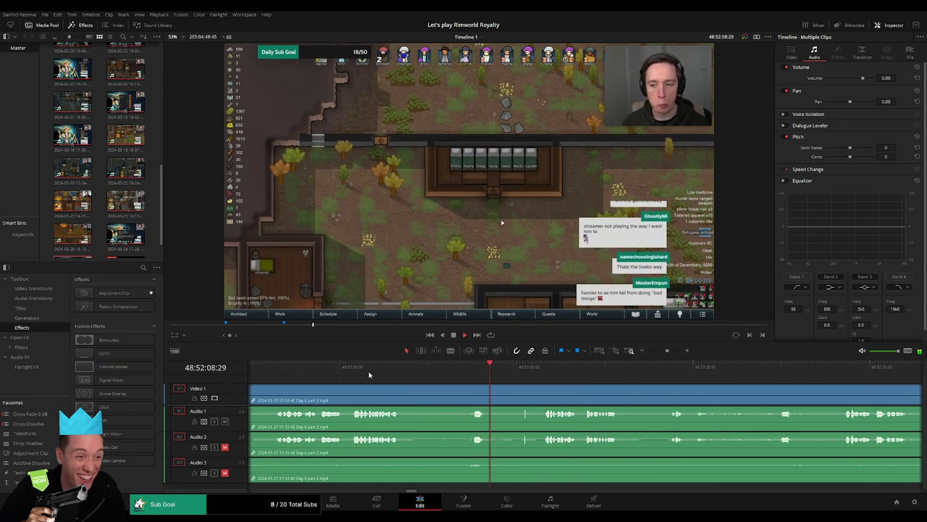
left_click(356, 369)
scroll(405, 384, "left", 3)
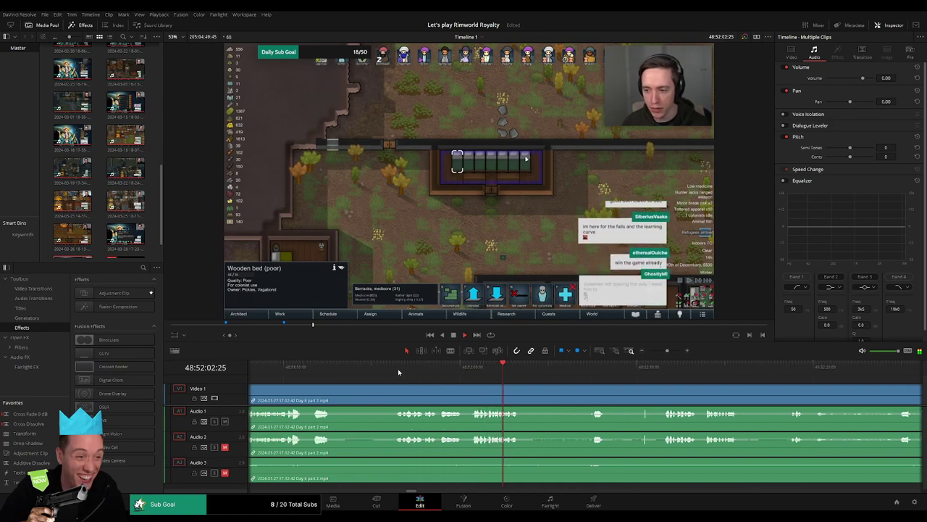
left_click(401, 367)
left_click(548, 367)
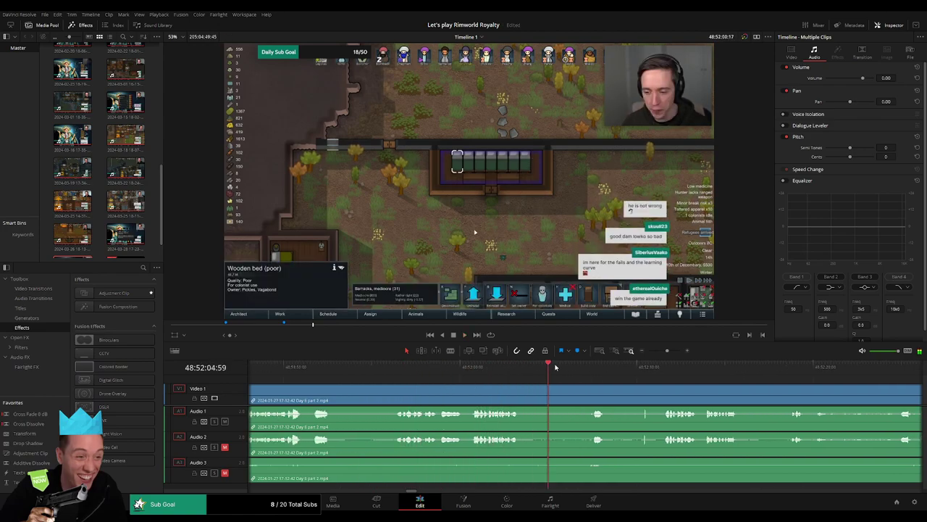
left_click(670, 351)
left_click_drag(669, 352, 670, 351)
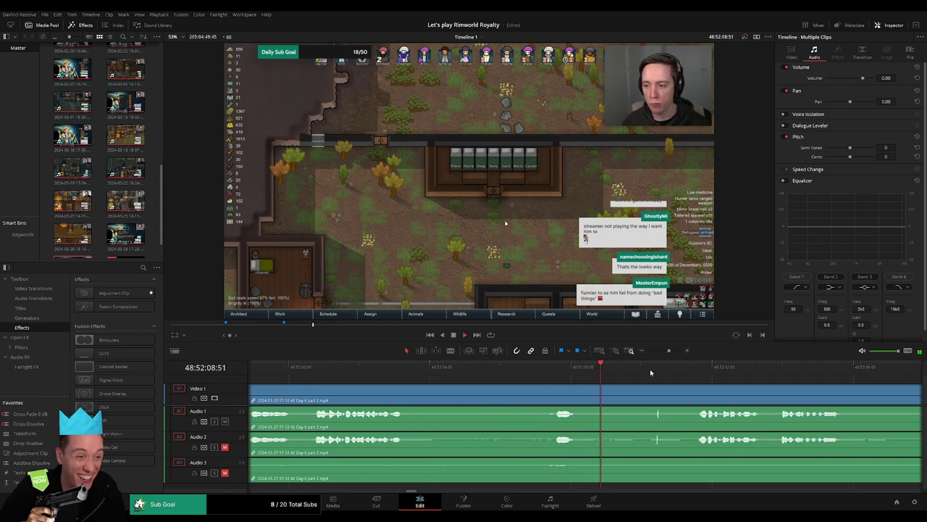
left_click(650, 370)
scroll(558, 381, "right", 4)
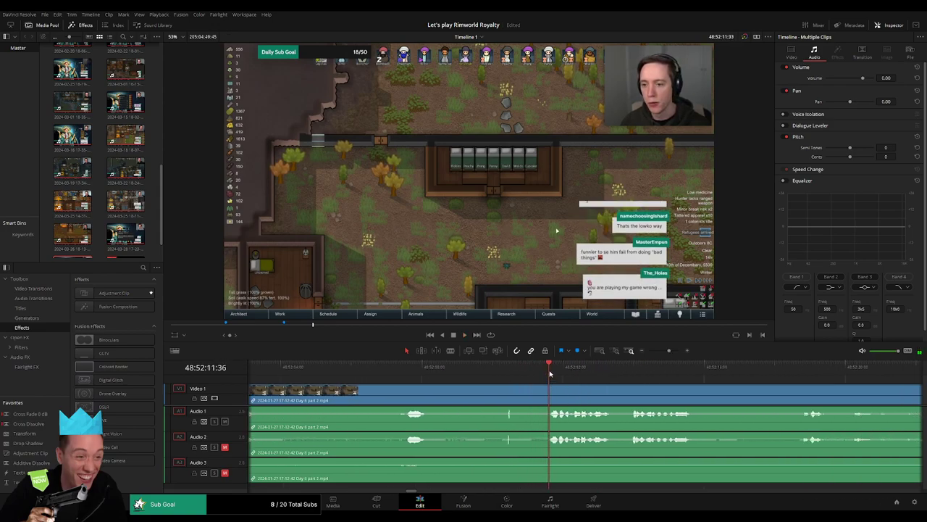
left_click_drag(550, 374, 513, 375)
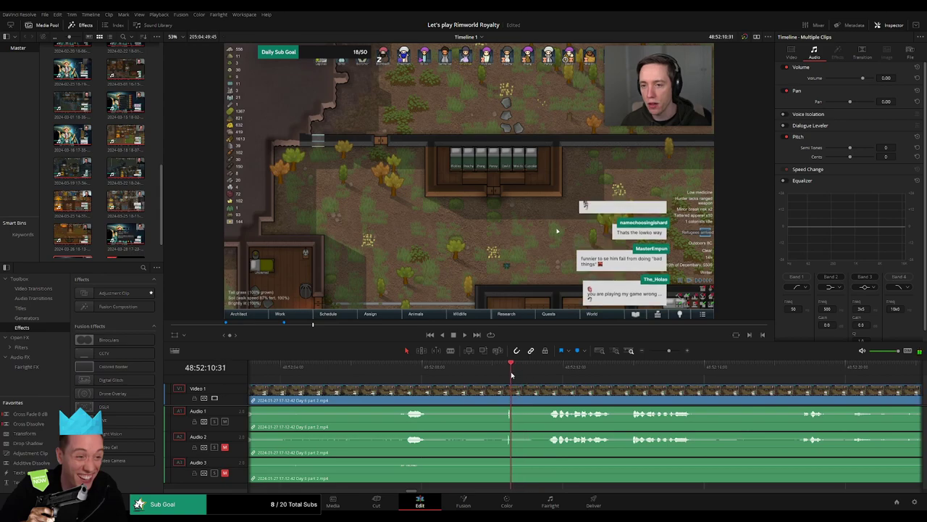
left_click(512, 395)
key("a")
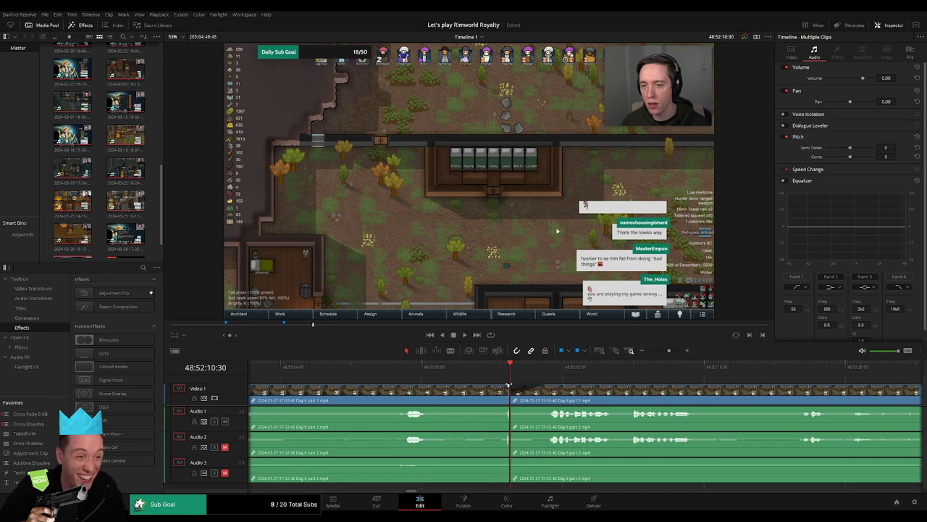
Step: Add fade-outs and fade-ins of about one second on the video and all audio tracks at the 48:52:10:30 cut, and play across it
left_click_drag(509, 395, 536, 409)
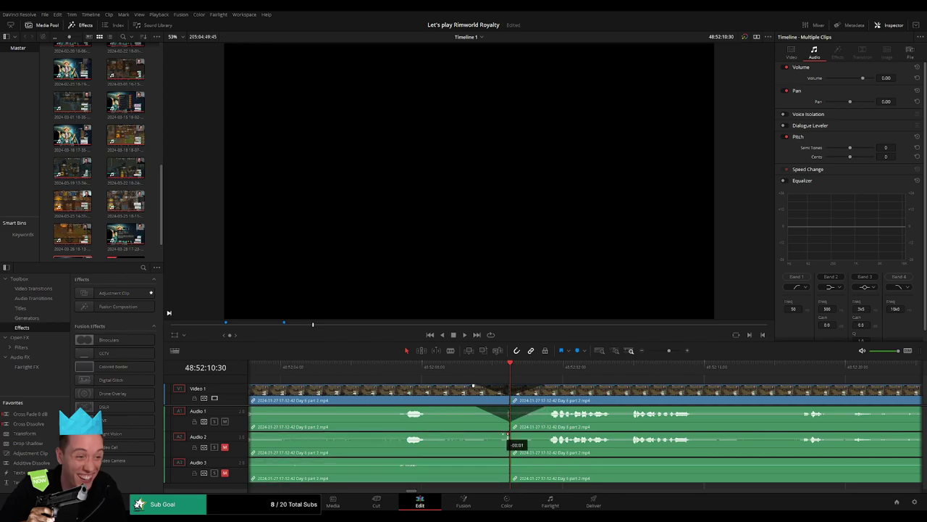
left_click_drag(505, 434, 488, 433)
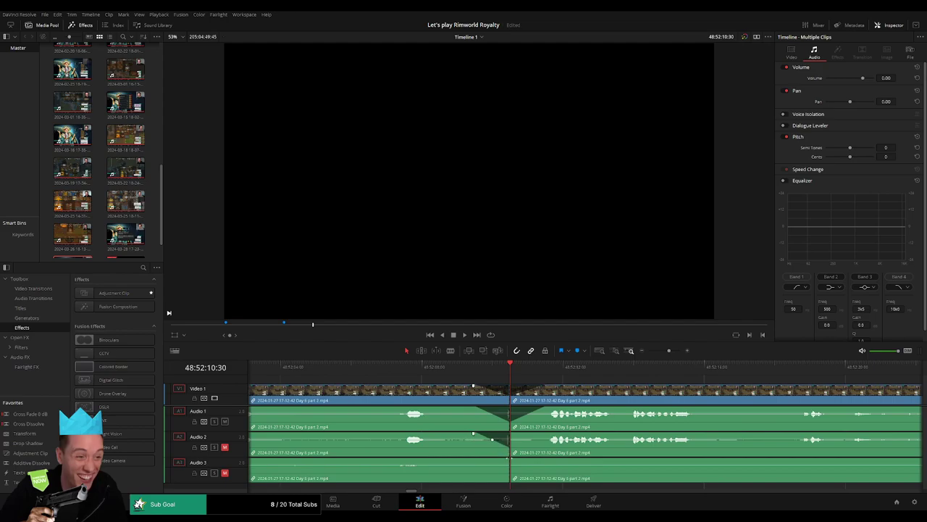
left_click_drag(508, 458, 480, 460)
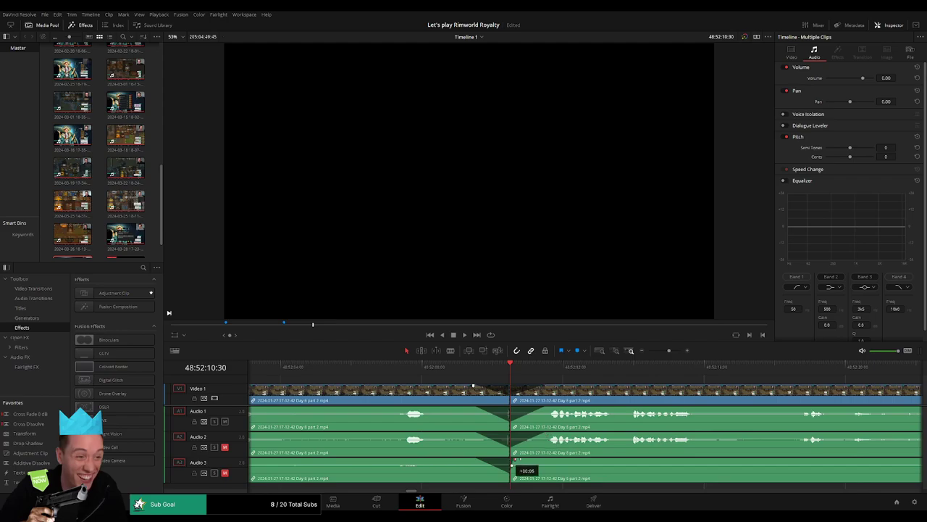
left_click_drag(515, 459, 547, 459)
key("space")
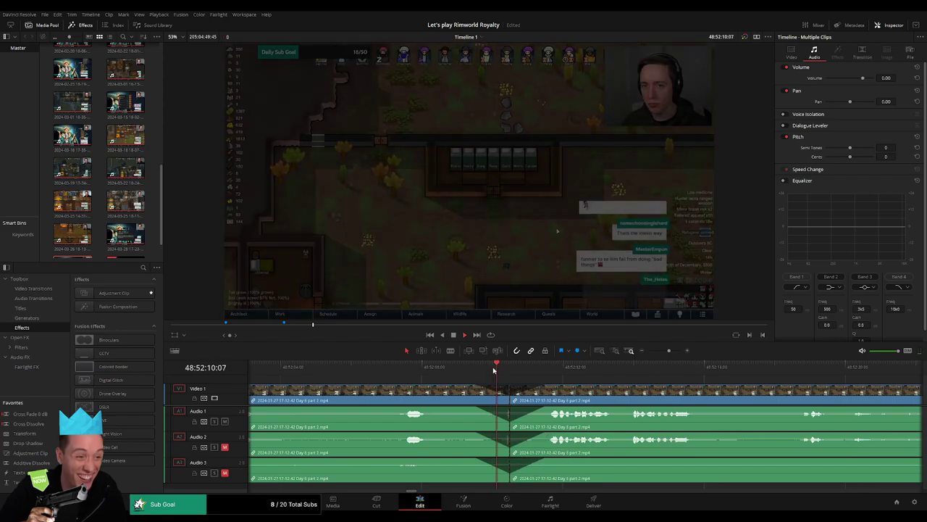
Step: Move the Day 6 part 2 section after the cut beyond the 50-hour mark, leaving a gap behind the finished episode
left_click_drag(666, 352, 631, 353)
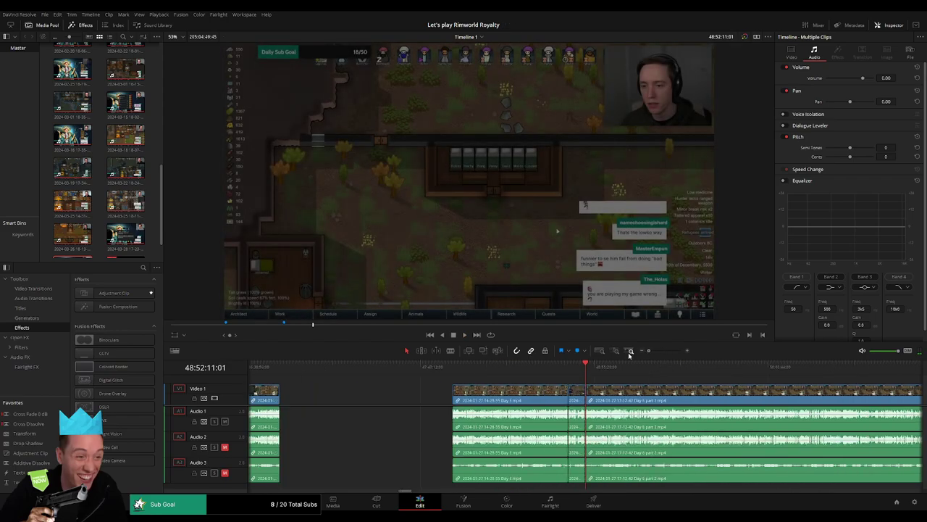
scroll(543, 391, "right", 2)
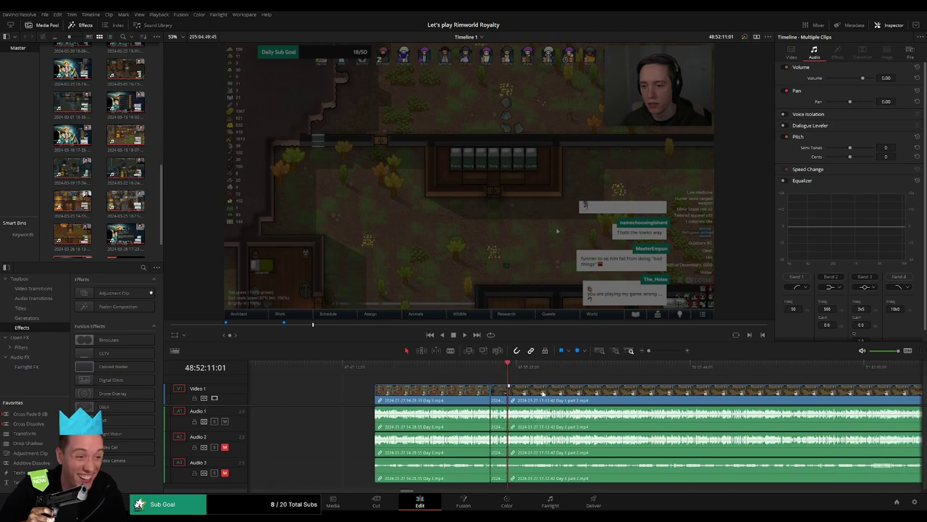
left_click(433, 370)
left_click_drag(606, 389, 554, 397)
left_click_drag(545, 396, 594, 396)
left_click_drag(487, 394, 646, 393)
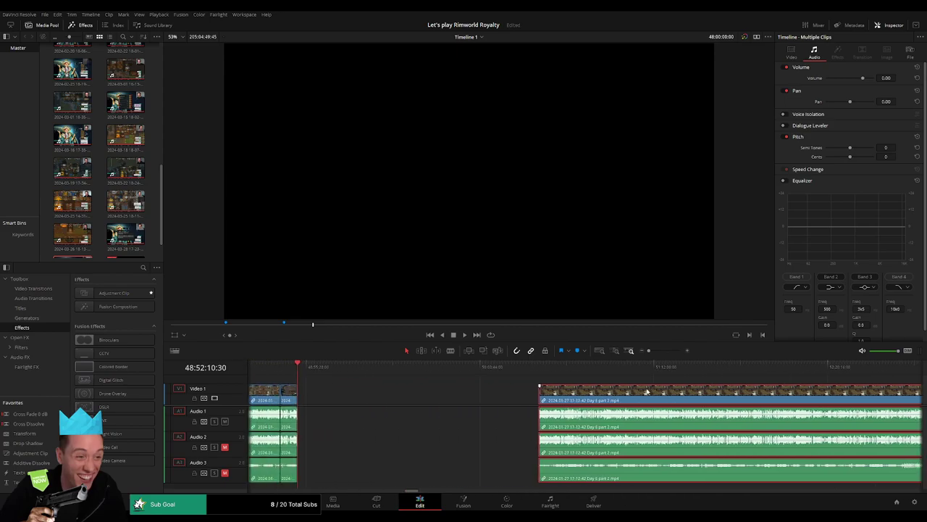
left_click(411, 390)
left_click(411, 389)
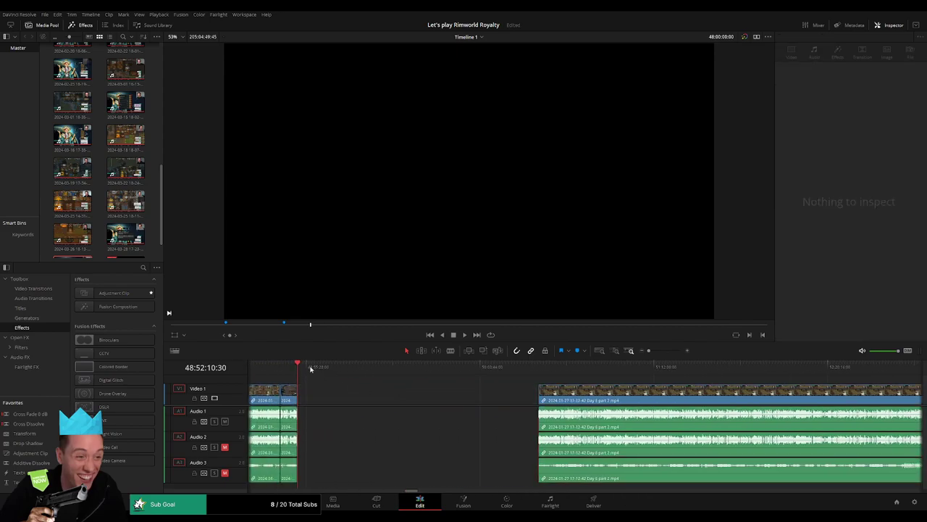
Step: Place the playhead at 50:00:00:00, move the remaining Day 6 part 2 section to start there, and play its beginning
left_click_drag(304, 369, 471, 384)
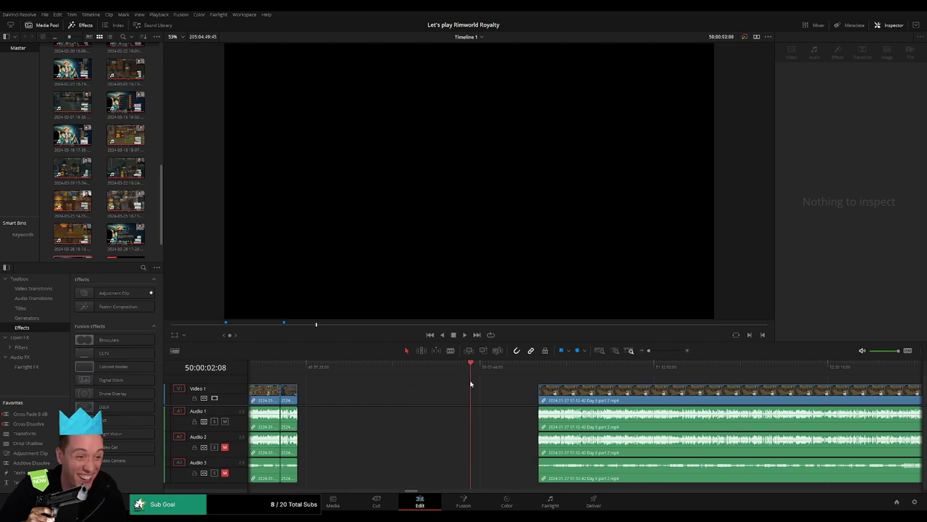
left_click_drag(650, 351, 658, 352)
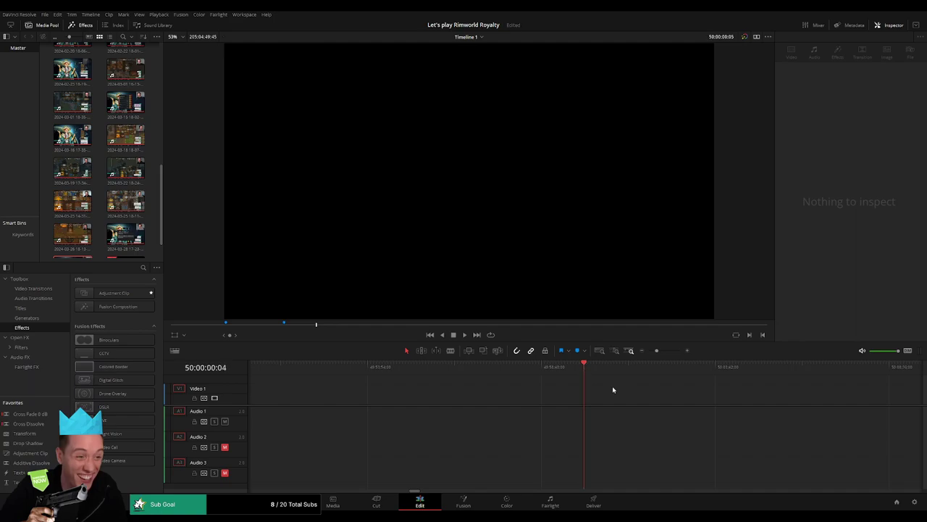
key("Left")
left_click_drag(657, 352, 648, 351)
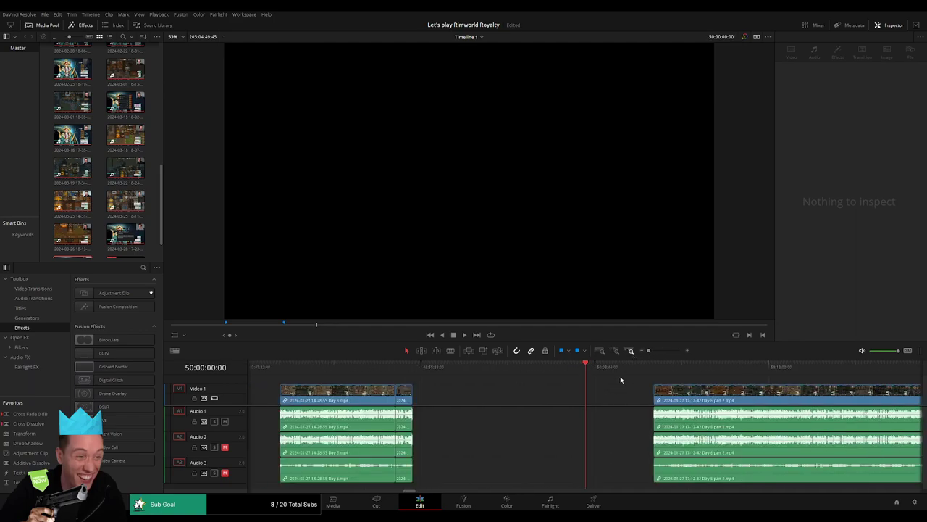
scroll(621, 380, "right", 3)
left_click_drag(428, 385, 396, 380)
key("space")
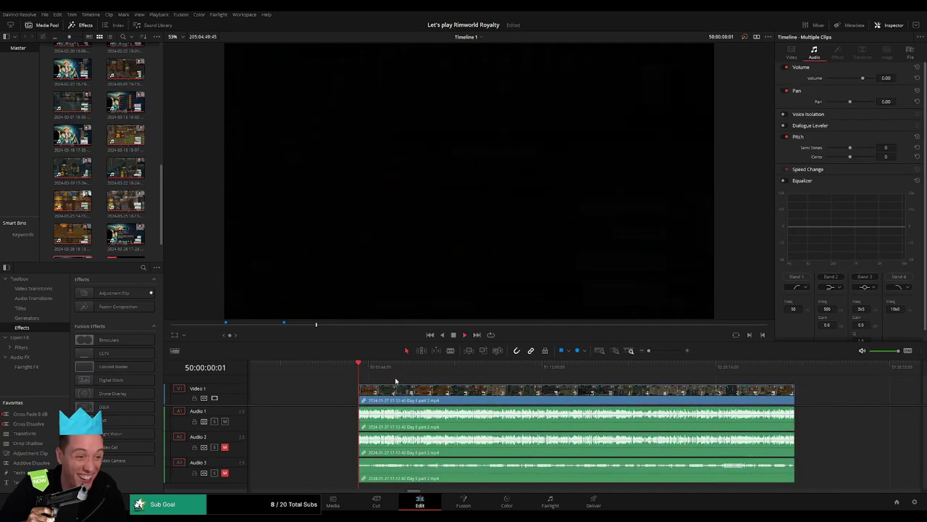
Step: Find a quiet moment about 52 minutes after the 50-hour start and split the Day 6 part 2 clip at 50:52:00:00
scroll(391, 382, "right", 2)
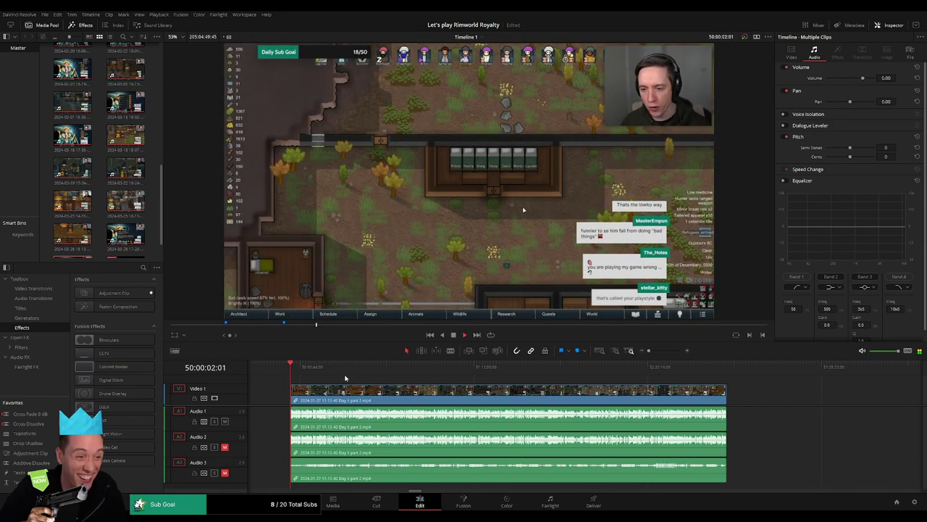
left_click_drag(310, 375, 422, 376)
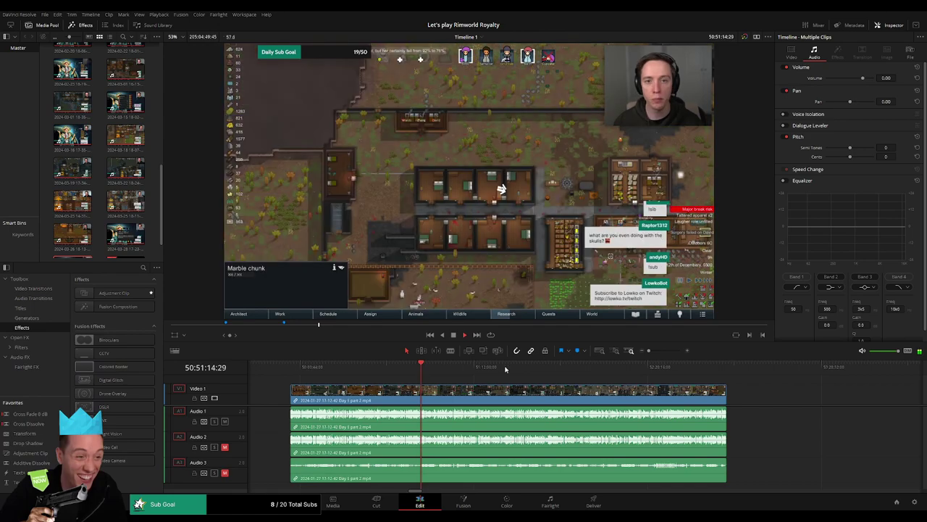
left_click_drag(648, 352, 661, 352)
left_click(606, 372)
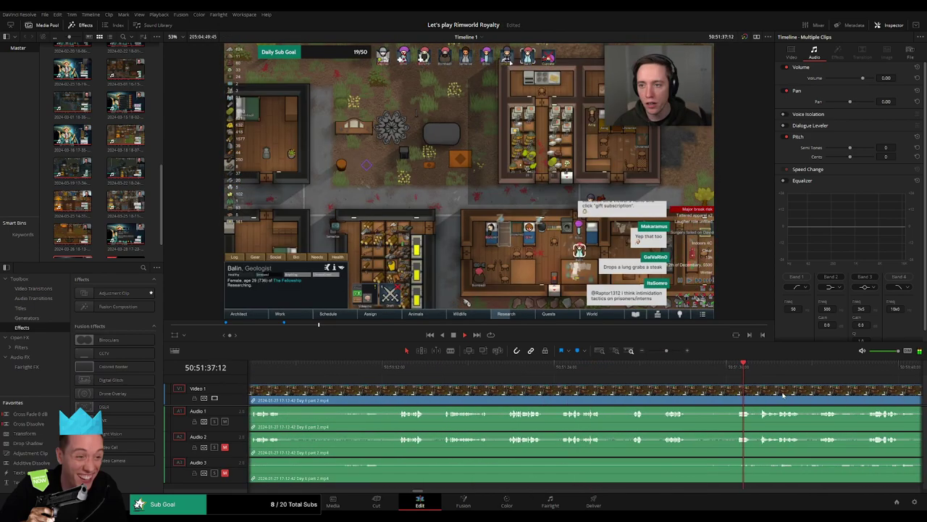
left_click(635, 375)
scroll(671, 393, "right", 4)
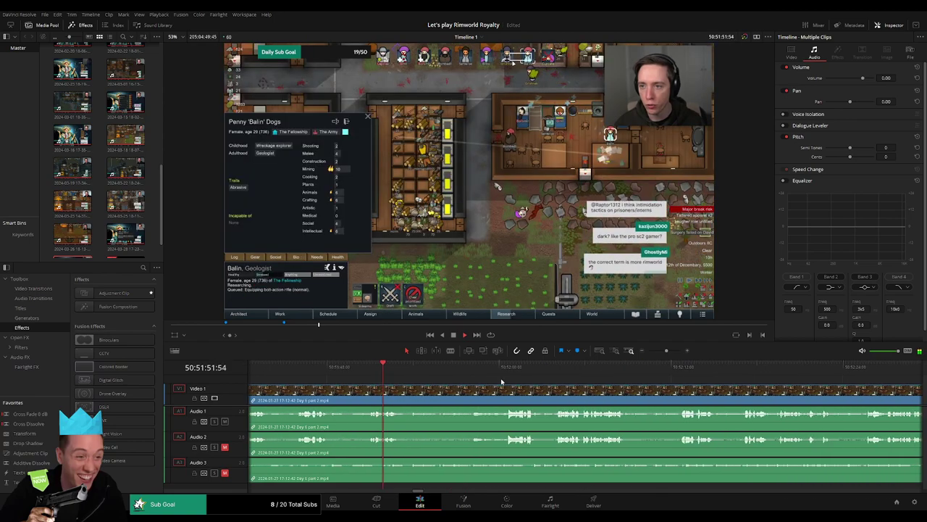
left_click(501, 376)
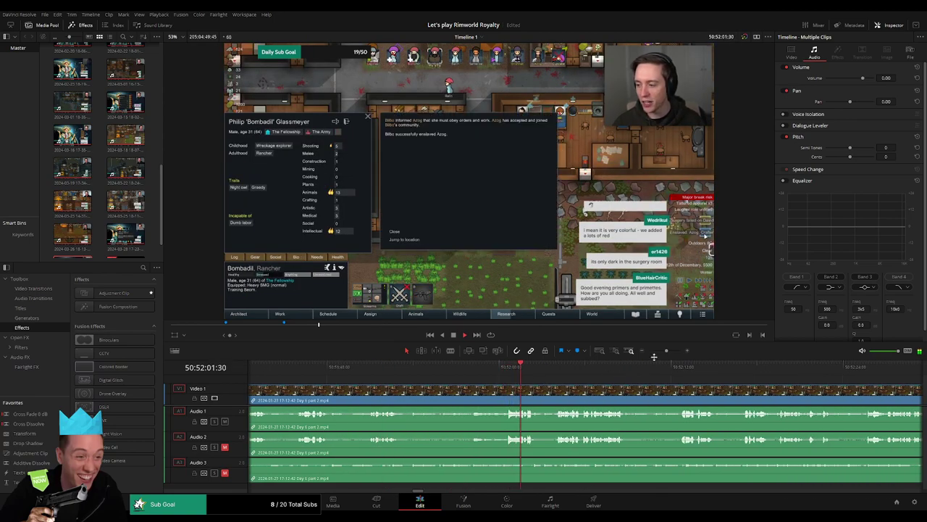
left_click_drag(667, 351, 669, 352)
left_click(536, 368)
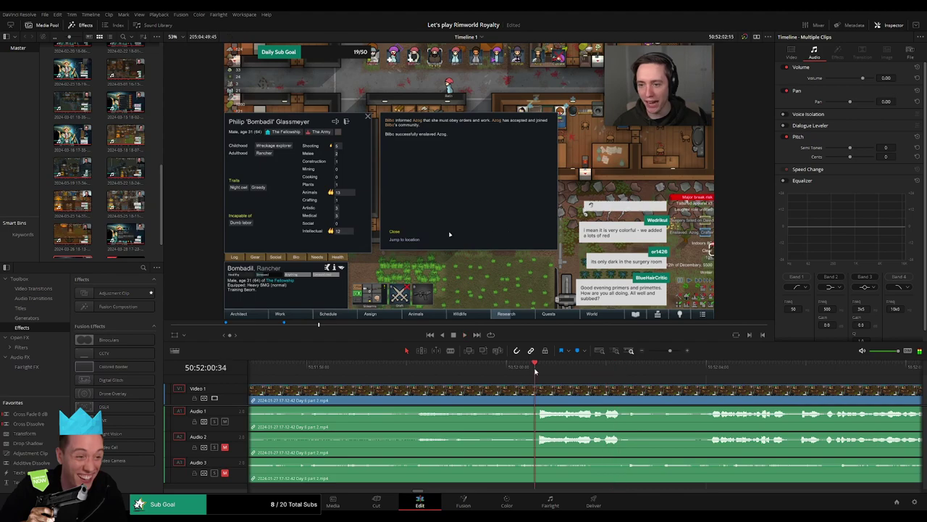
left_click_drag(538, 371, 455, 389)
key("ctrl+b")
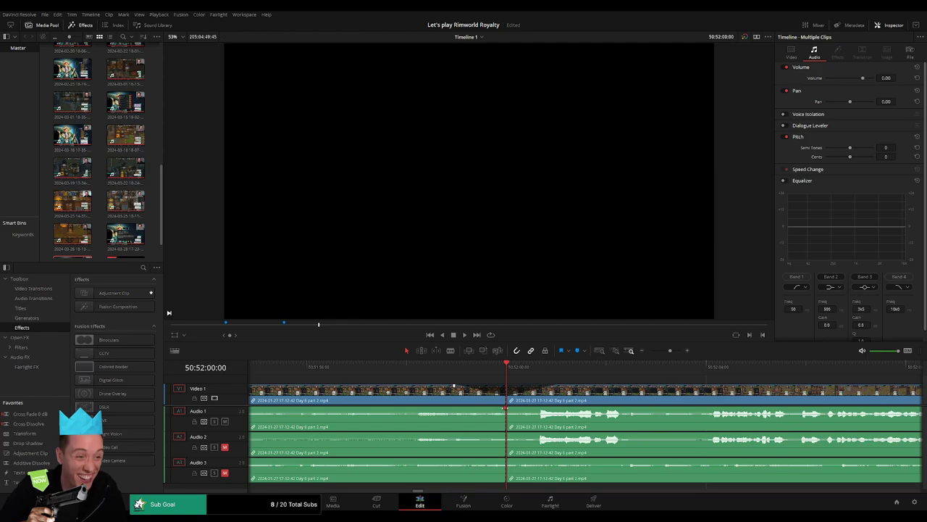
Step: Add audio fade-outs and fade-ins of about one second on all three tracks at the 50:52:00:00 cut, and play across it
left_click_drag(505, 409, 547, 408)
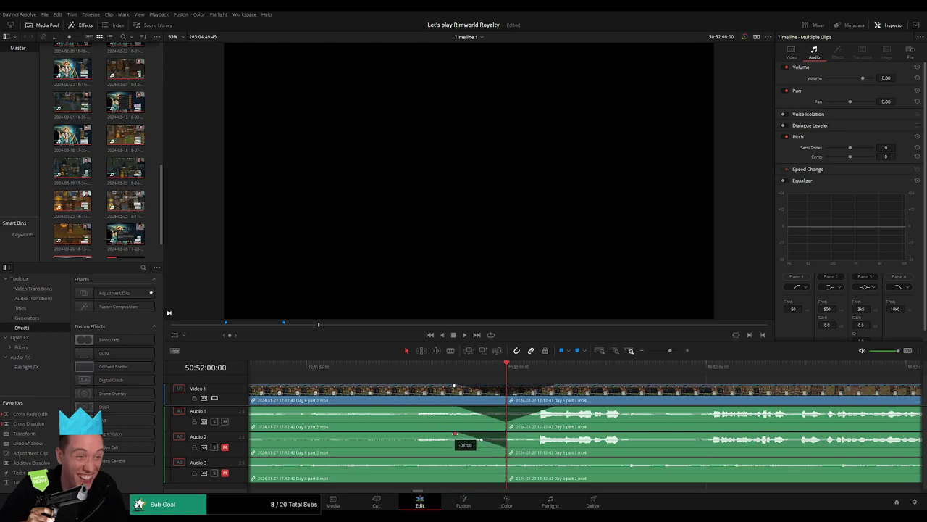
left_click_drag(508, 433, 551, 433)
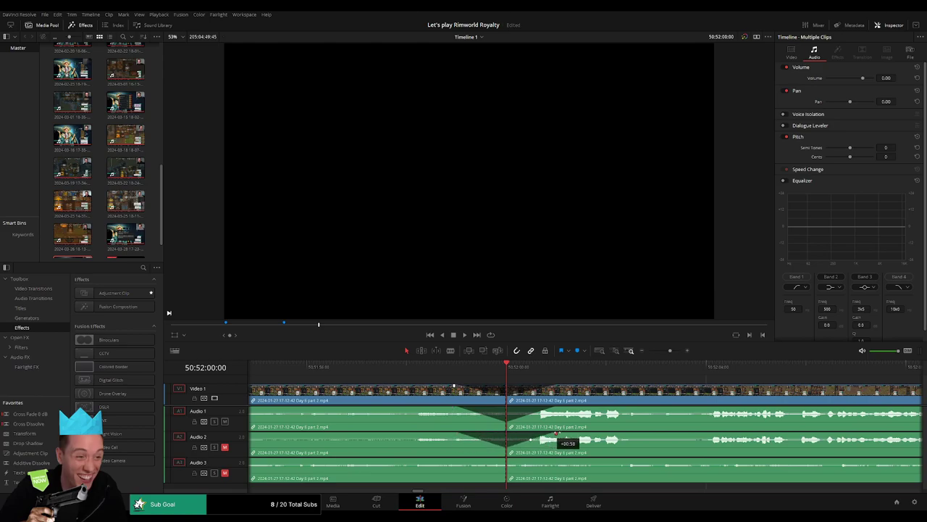
left_click_drag(505, 460, 552, 460)
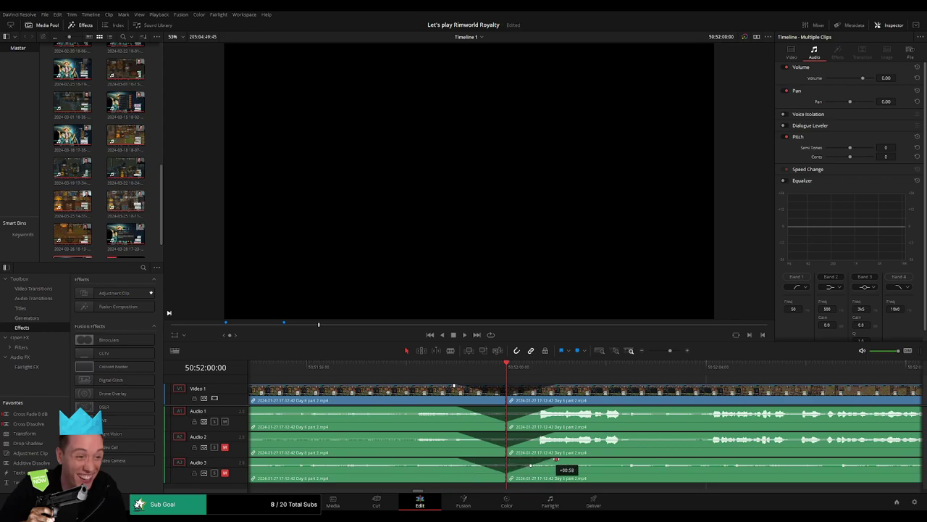
left_click(445, 366)
key("space")
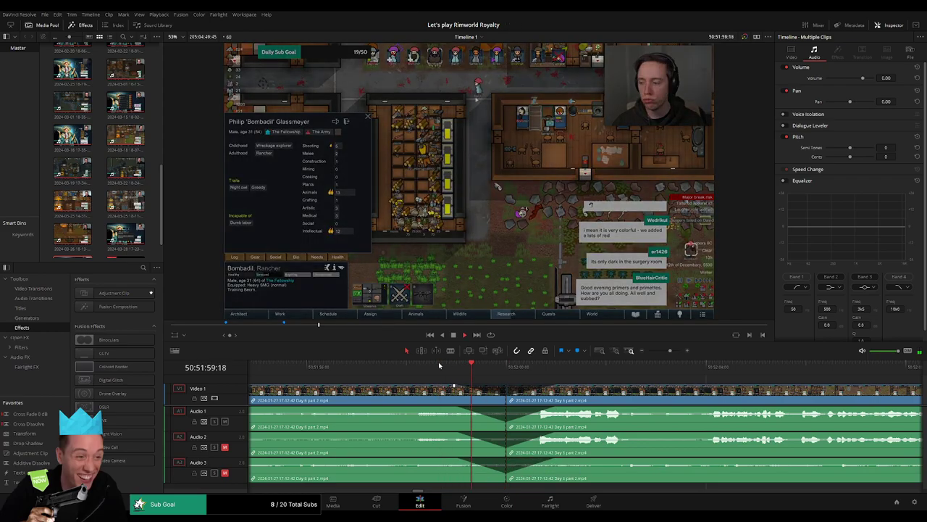
left_click(517, 366)
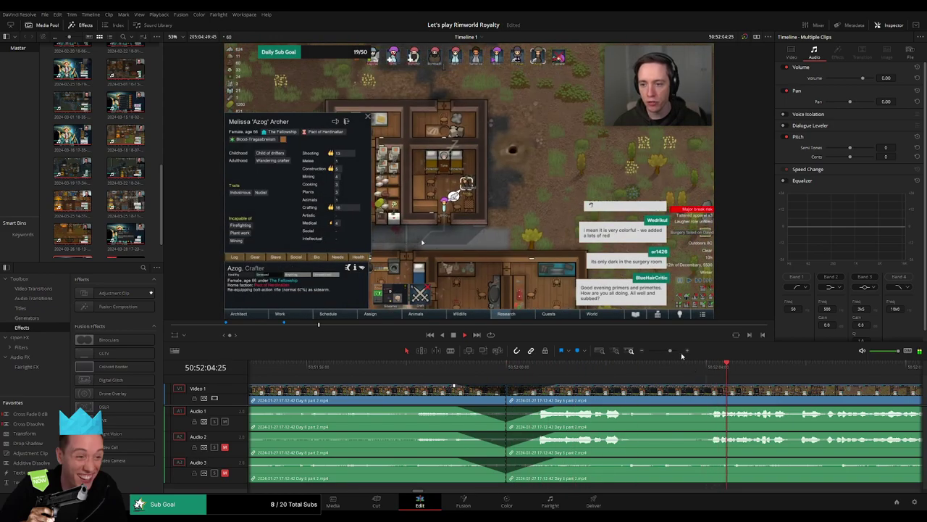
key("space")
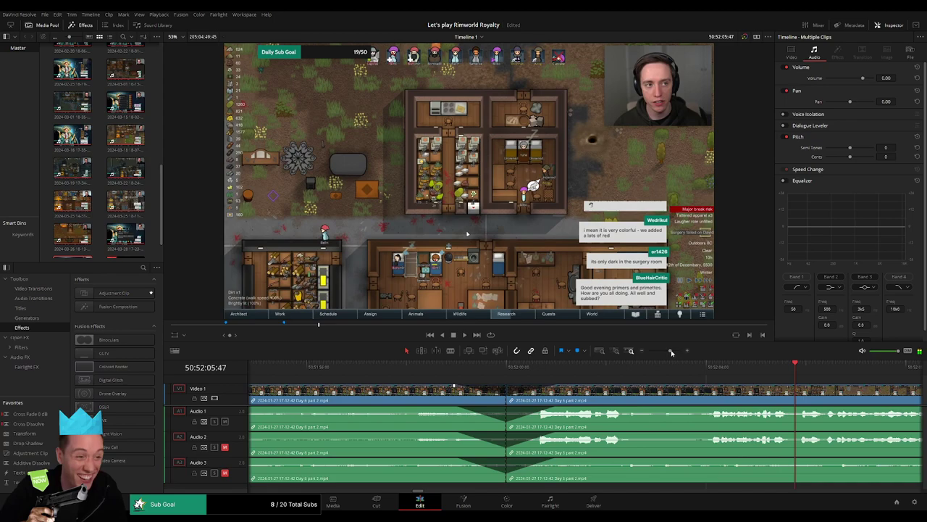
Step: Move the Day 6 part 2 section after the 50:52:00:00 cut beyond the 52-hour mark, leaving a gap behind the finished episode
left_click_drag(672, 351, 657, 396)
left_click(279, 372)
left_click(413, 370)
left_click(429, 394)
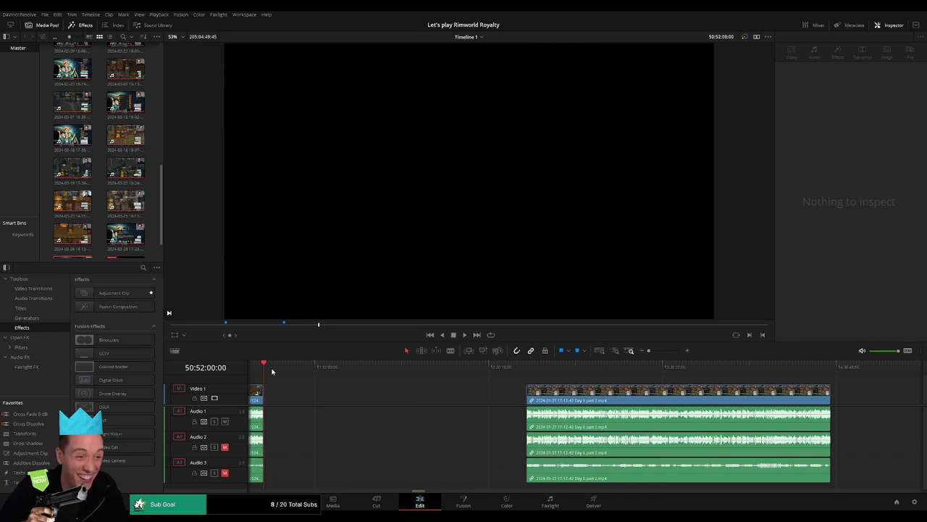
Step: Place the playhead at 52:00:00:00, move the remaining Day 6 part 2 section to start there, and play its beginning
left_click_drag(435, 382, 436, 383)
left_click_drag(648, 351, 656, 354)
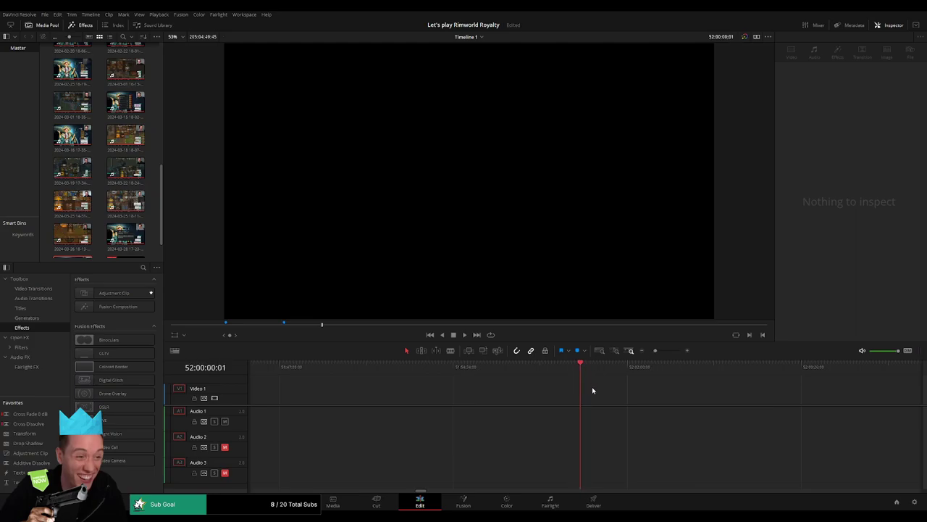
left_click_drag(656, 351, 389, 379)
left_click_drag(459, 391, 327, 379)
left_click(393, 379)
key("space")
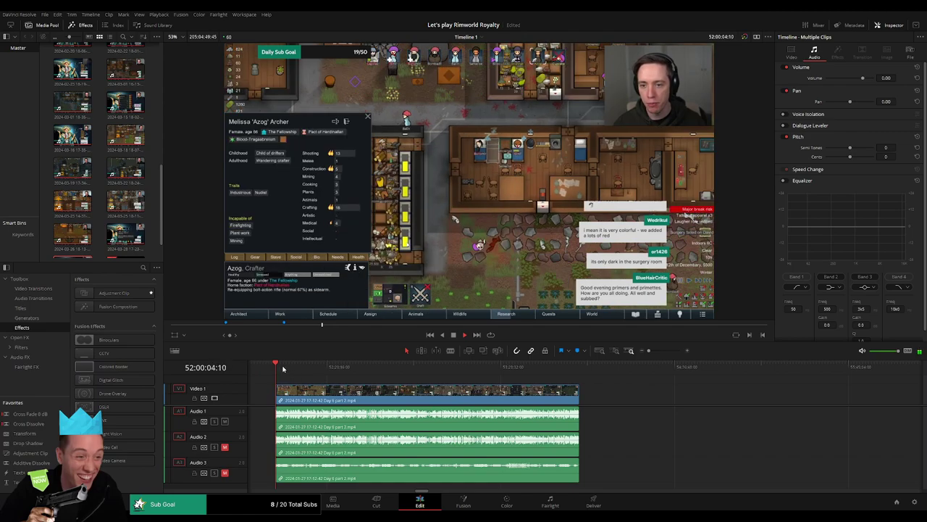
Step: Find a quiet moment about 52 minutes after the 52-hour start and split the Day 6 part 2 clip at 52:52:00:00
left_click_drag(284, 367, 408, 376)
key("space")
left_click_drag(650, 351, 670, 353)
scroll(507, 375, "right", 2)
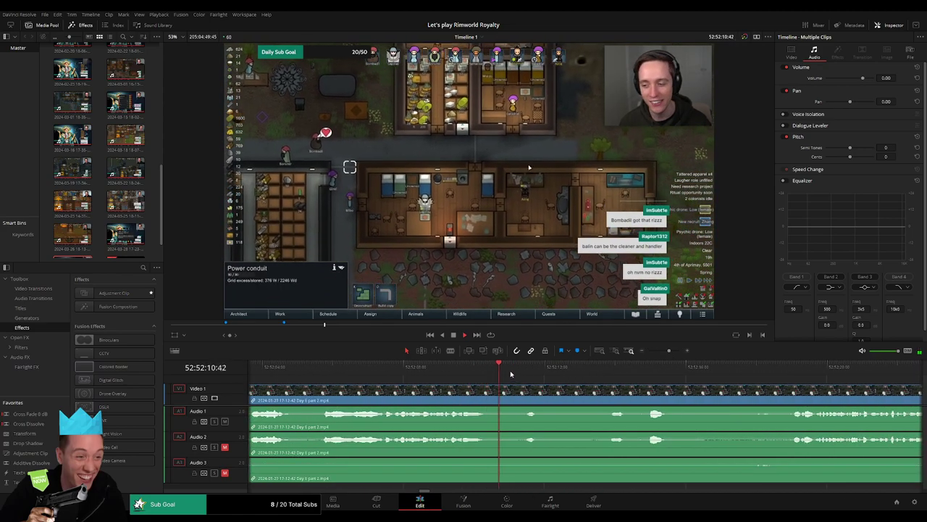
key("space")
left_click(321, 375)
key("space")
scroll(460, 391, "left", 3)
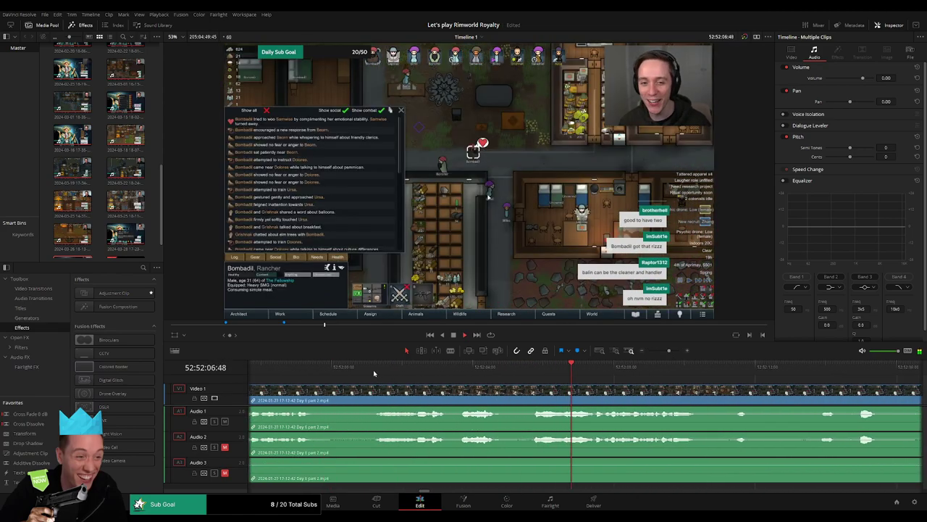
left_click(373, 370)
left_click(417, 373)
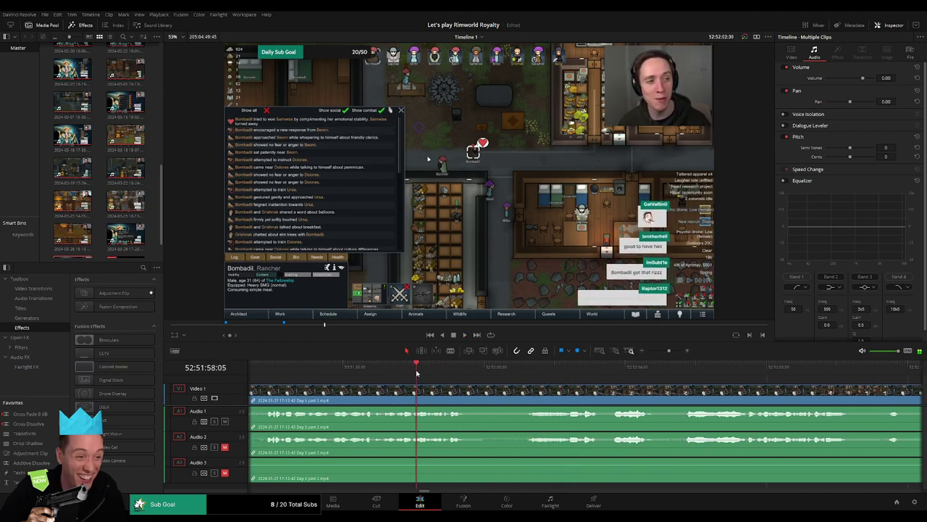
left_click(524, 375)
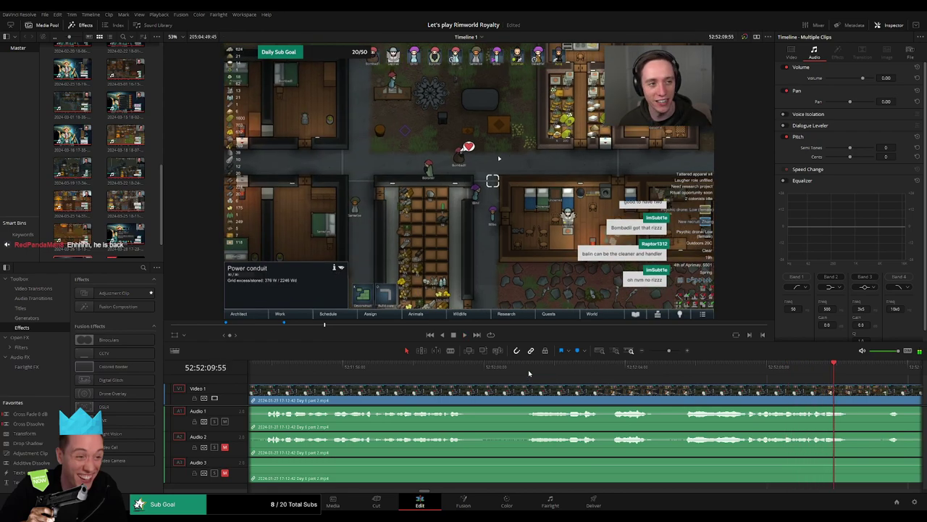
mouse_move(531, 372)
left_mouse_down()
mouse_move(485, 374)
mouse_move(490, 388)
mouse_move(524, 389)
mouse_move(516, 434)
left_mouse_up()
key("ctrl+b")
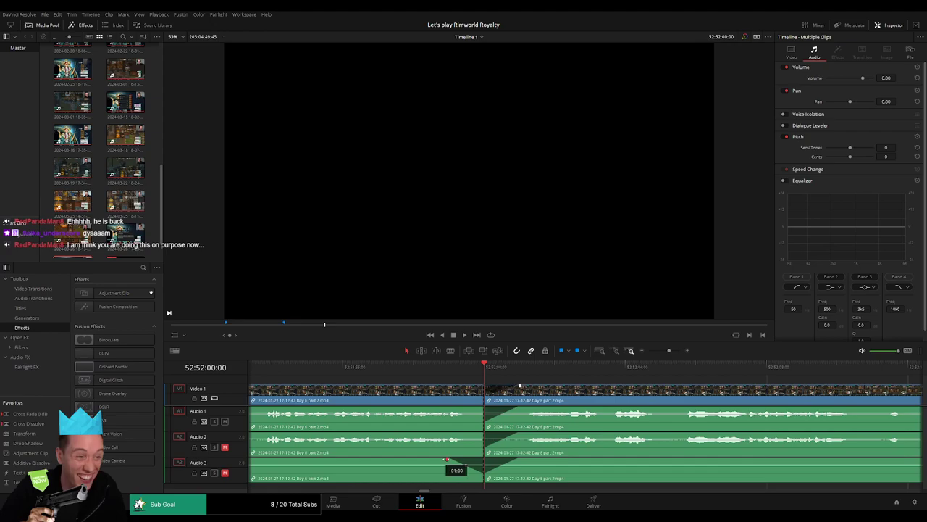
Step: Add one-second fade-outs and fade-ins on the video and all three audio tracks at the 52:52:00:00 cut, and play across it
left_click_drag(481, 433, 447, 434)
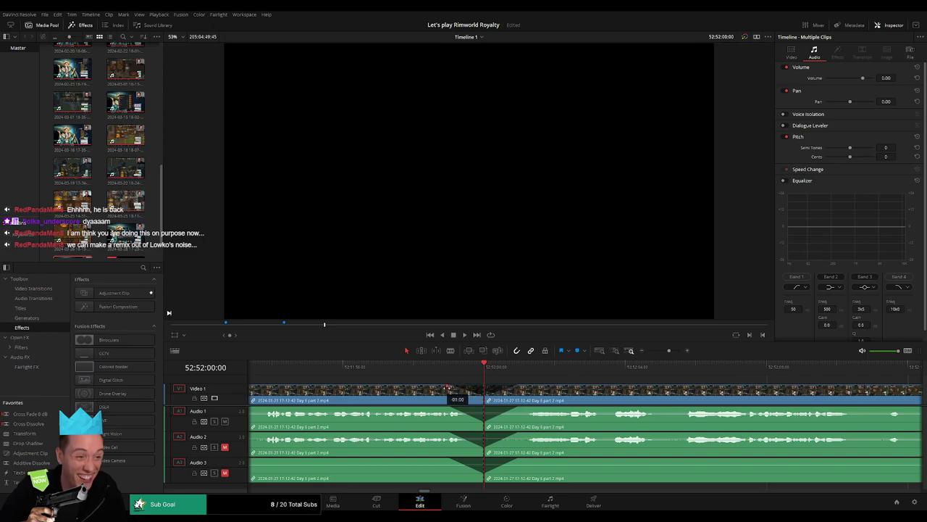
left_click(410, 368)
key("space")
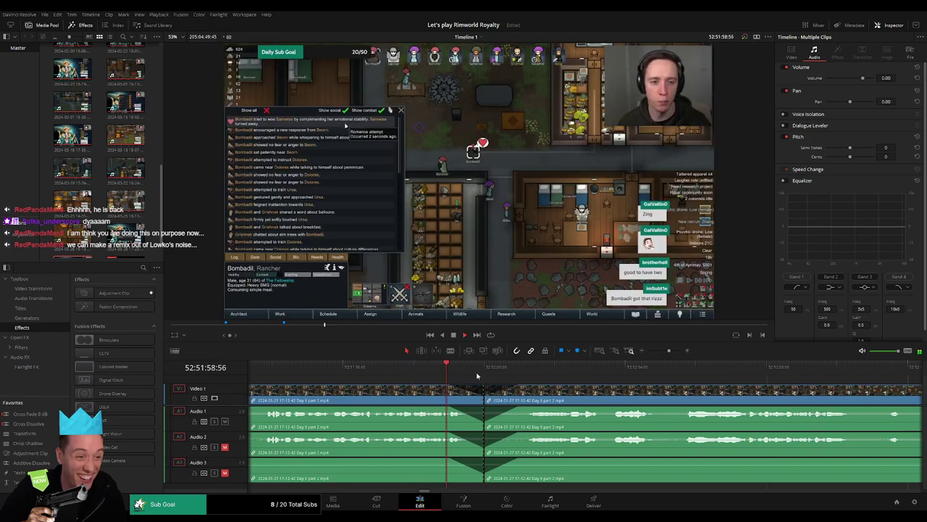
Step: Replay the passage in the first seconds after the 52:52:00:00 cut several times to listen to the streamer's reaction
left_click_drag(529, 387, 448, 379)
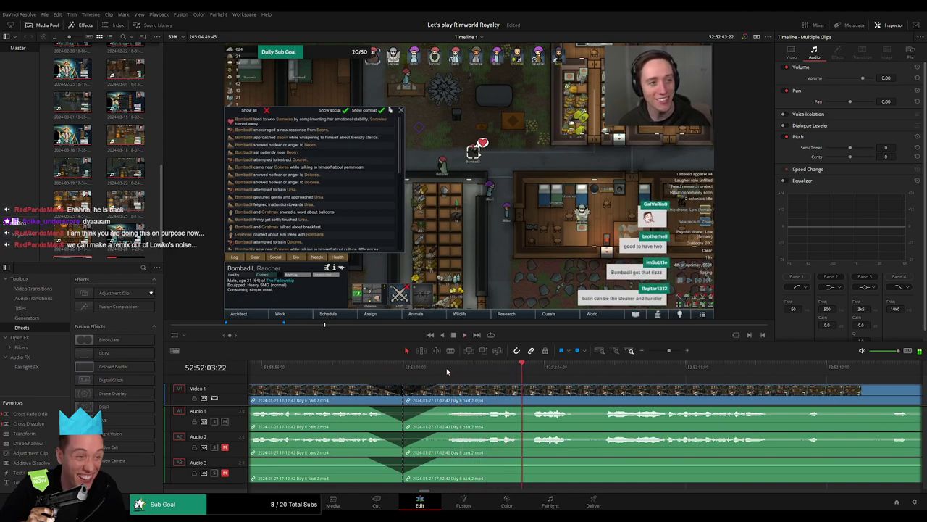
left_click(453, 368)
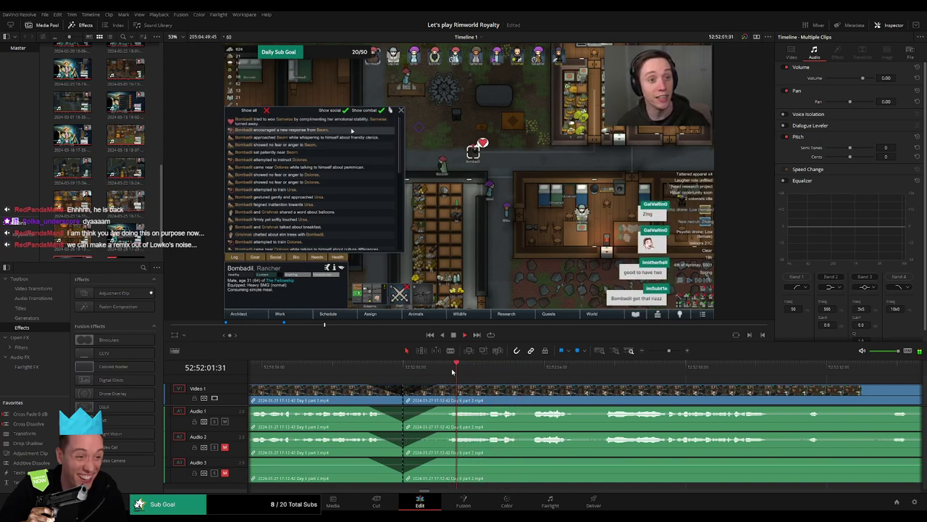
left_click(531, 372)
left_click(605, 372)
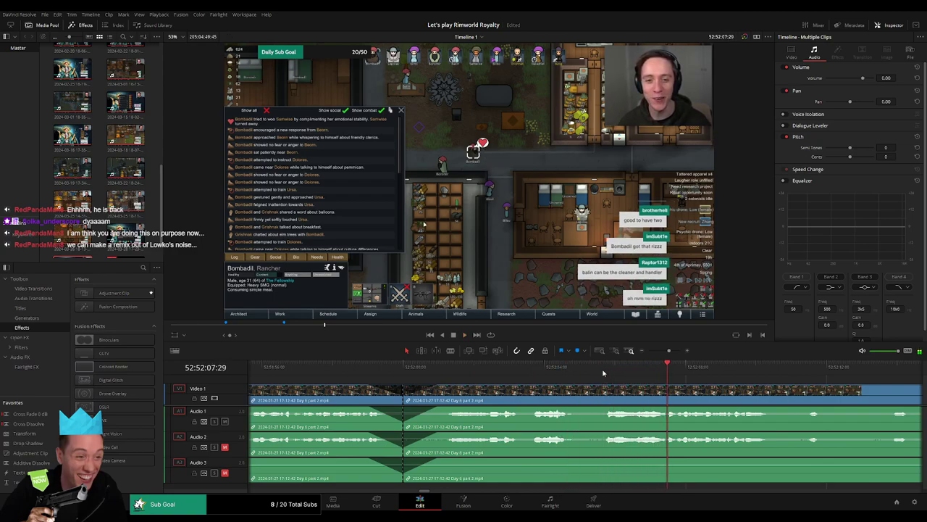
left_click(603, 372)
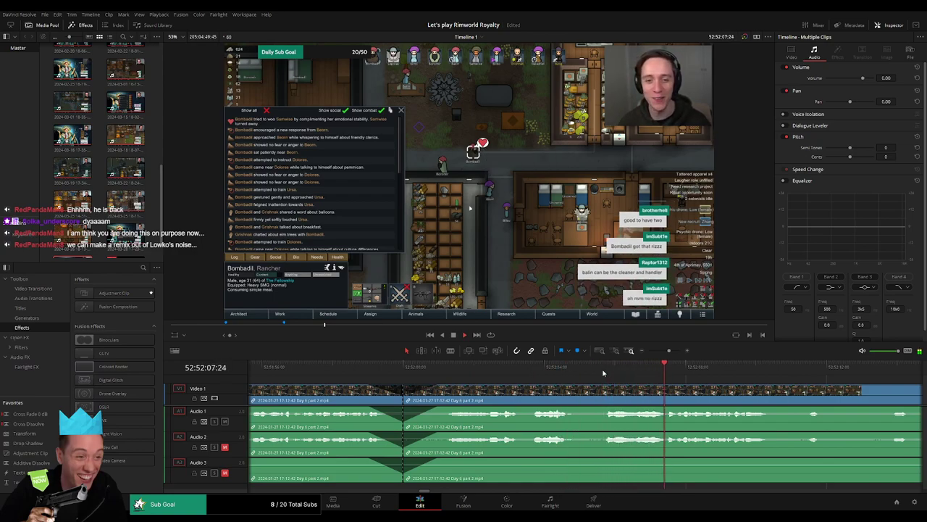
left_click(603, 372)
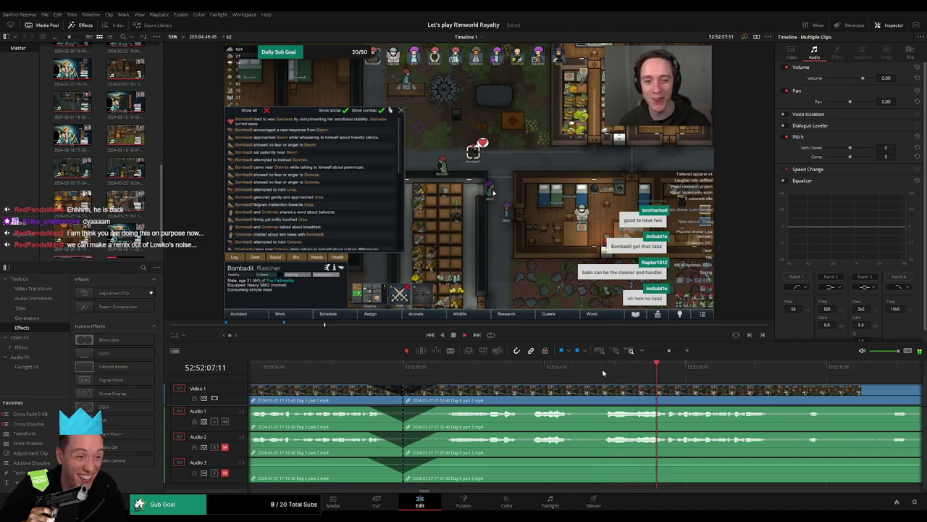
left_click(603, 372)
scroll(563, 384, "right", 3)
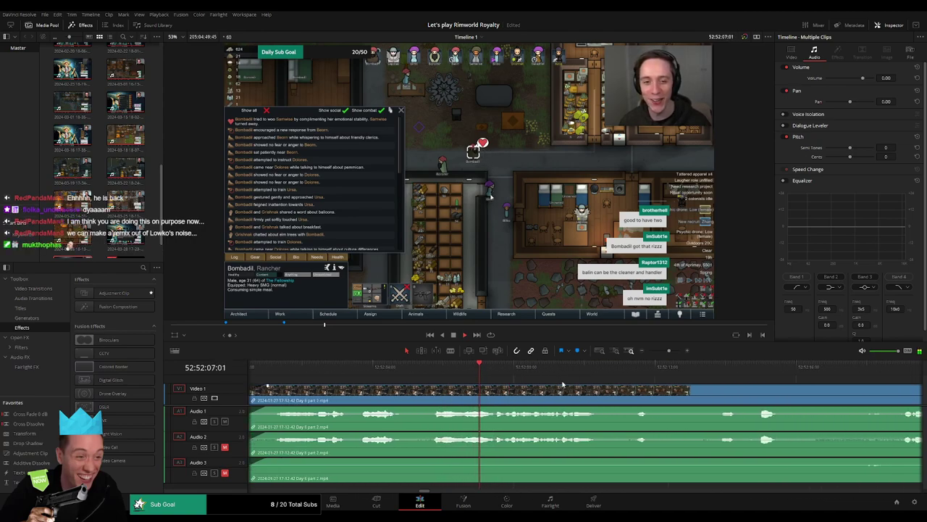
key("space")
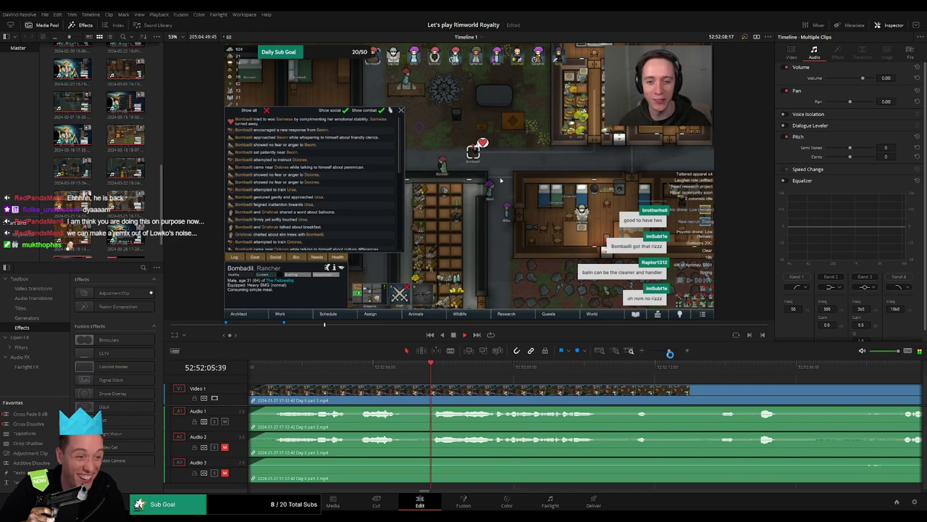
left_click_drag(462, 372, 434, 373)
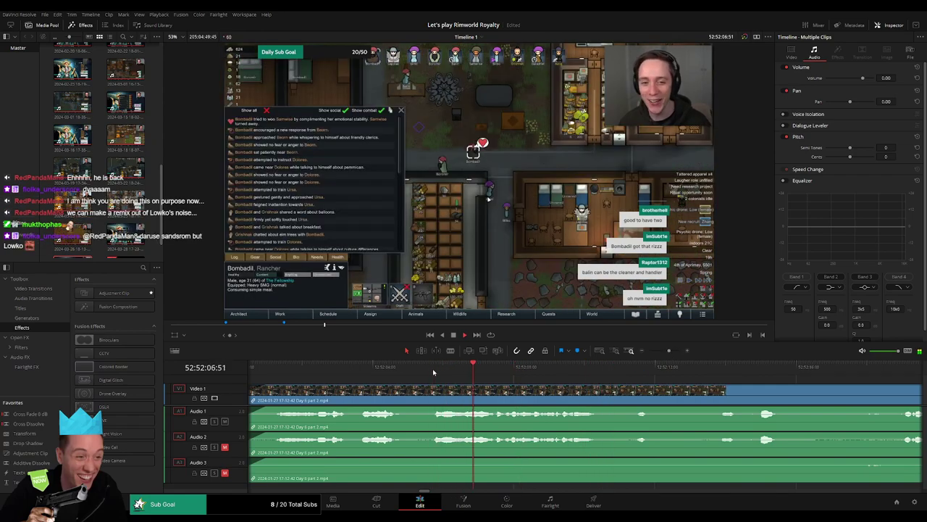
left_click(433, 369)
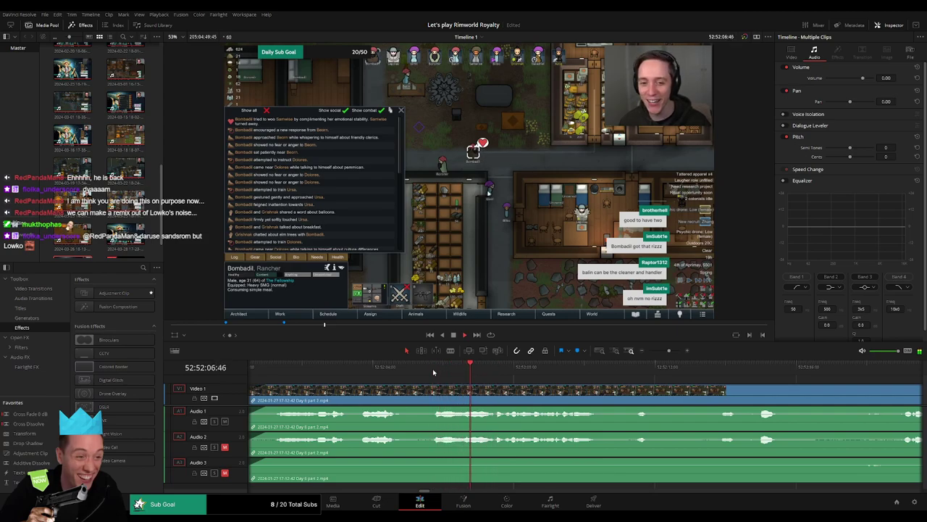
left_click(433, 372)
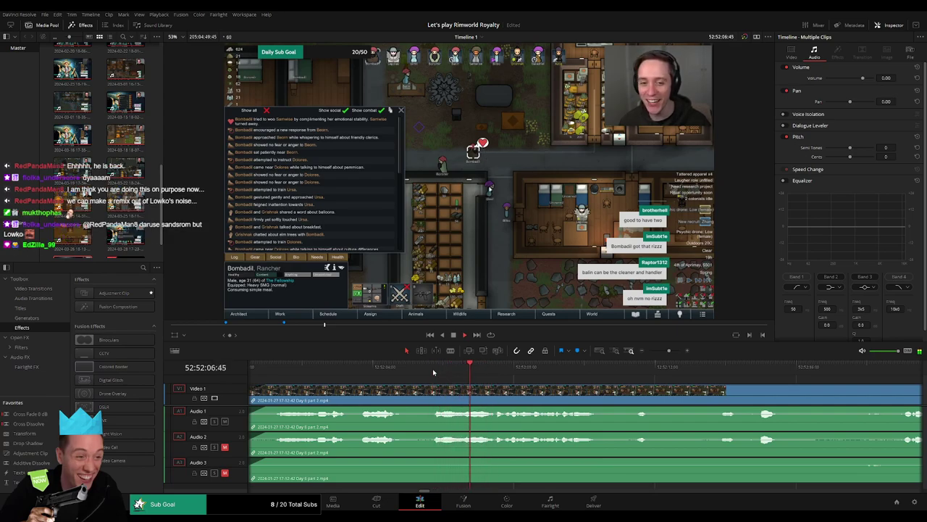
Step: Move the Day 6 part 2 section after the 52:52:00:00 cut beyond the 54-hour mark, leaving a gap
left_click_drag(668, 351, 649, 351)
left_click_drag(656, 394, 497, 386)
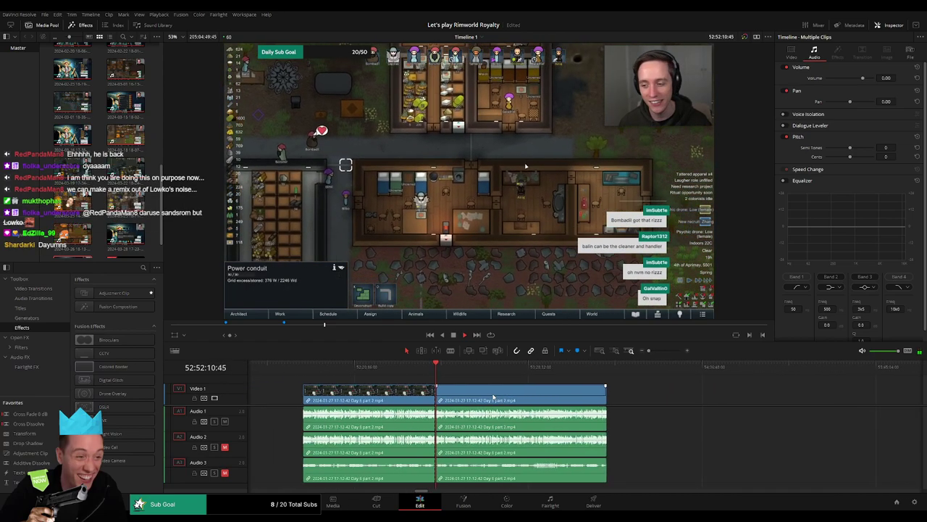
key("Down")
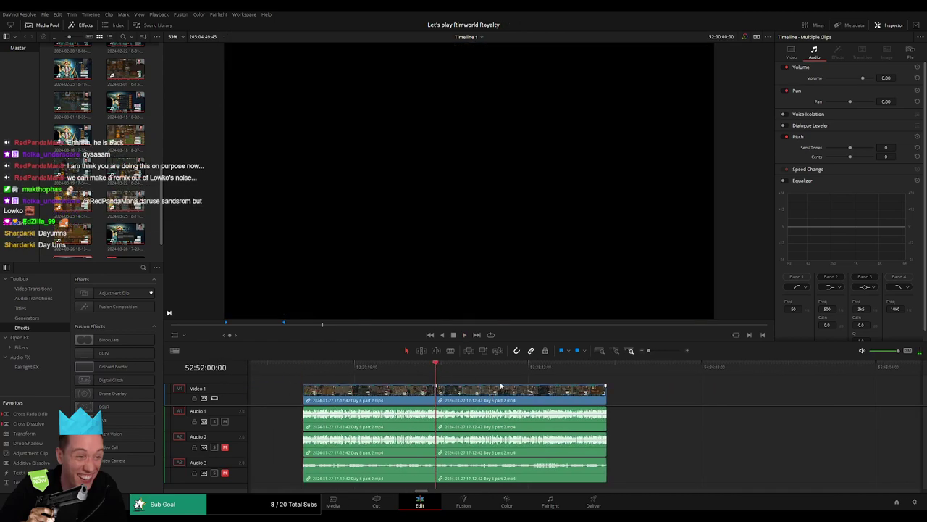
left_click_drag(523, 385, 603, 404)
left_click(389, 398)
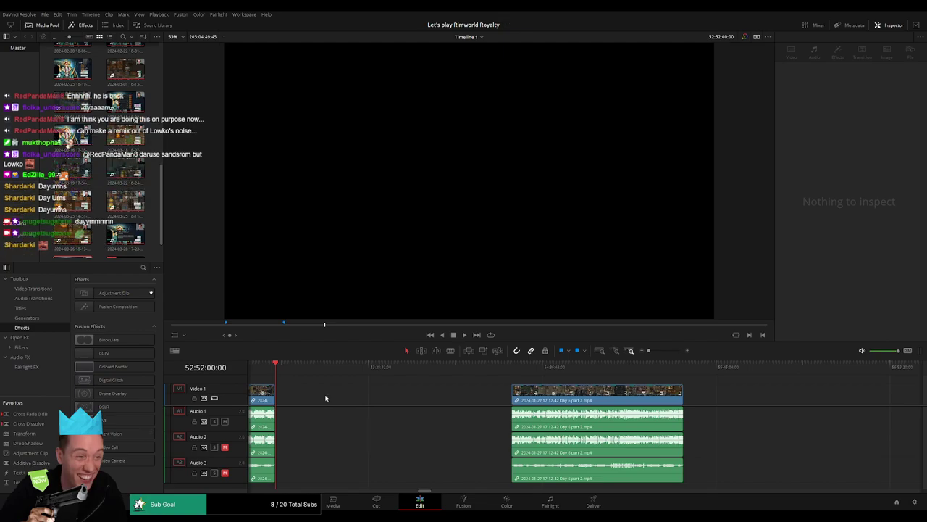
Step: Place the playhead at 54:00:00:00, move the remaining Day 6 part 2 section to start there, and play its beginning
left_click_drag(292, 365, 446, 383)
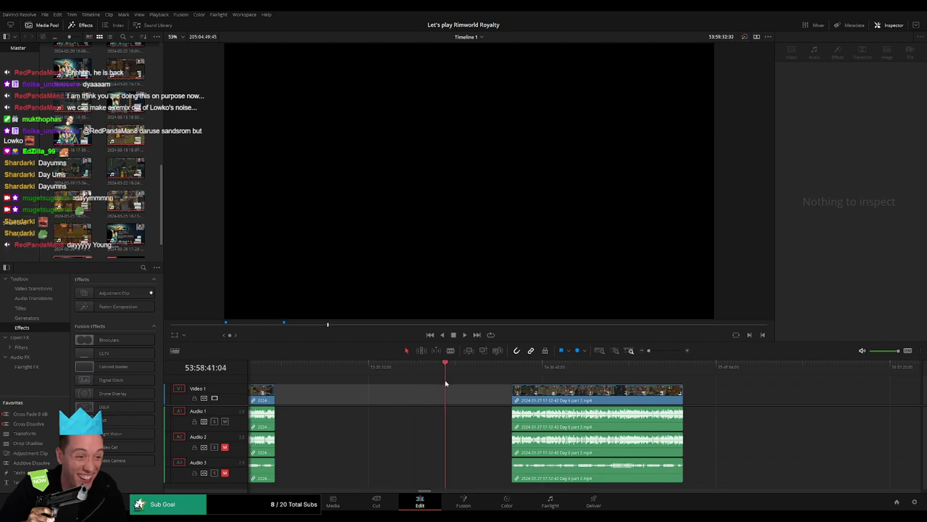
scroll(629, 360, "up", 4)
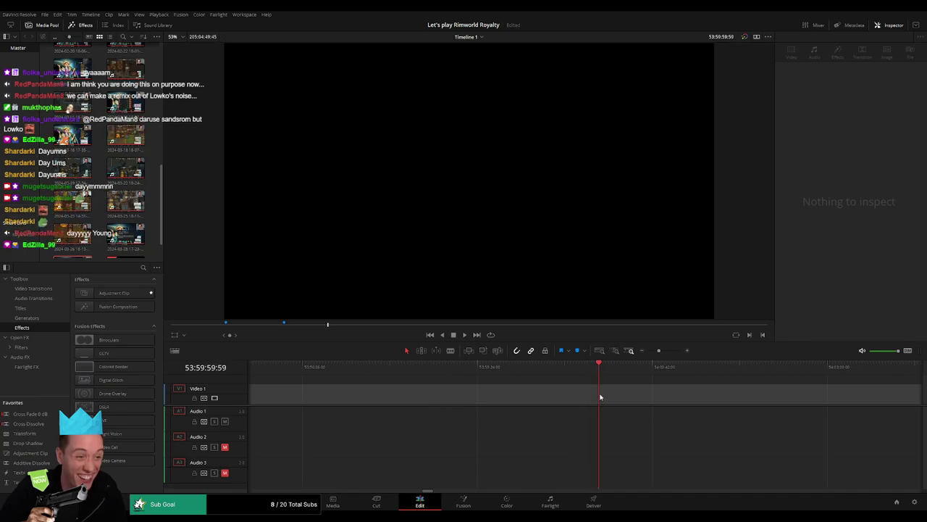
left_click_drag(659, 352, 648, 352)
scroll(607, 391, "right", 3)
left_click_drag(511, 400, 450, 399)
left_click(463, 381)
key("space")
scroll(463, 382, "right", 3)
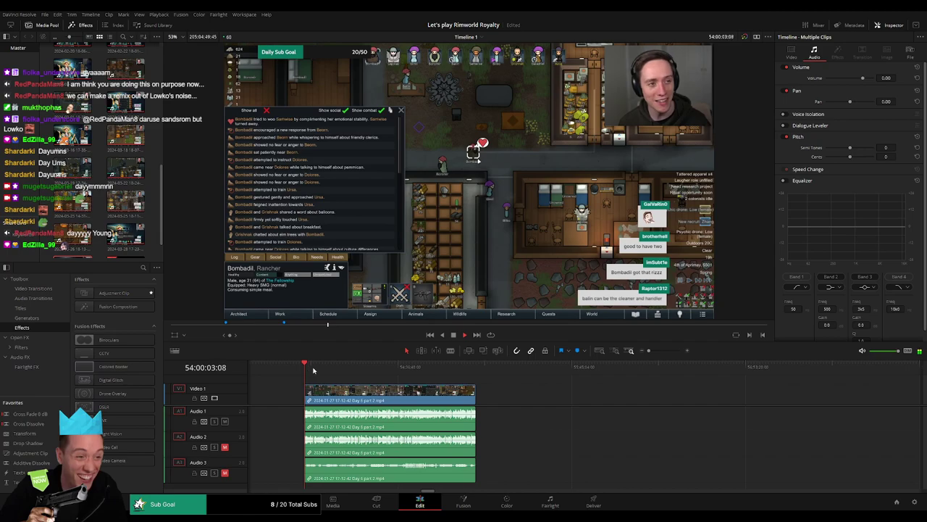
Step: Find a quiet moment about 52 minutes after the 54-hour start and split the Day 6 part 2 clip at 54:52:00:30
left_click(339, 368)
left_click_drag(342, 373, 437, 377)
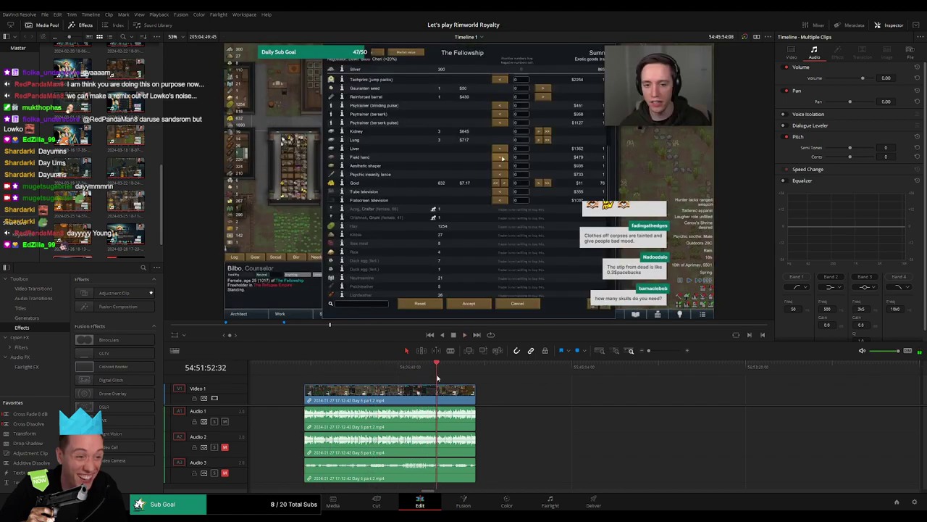
left_click(669, 350)
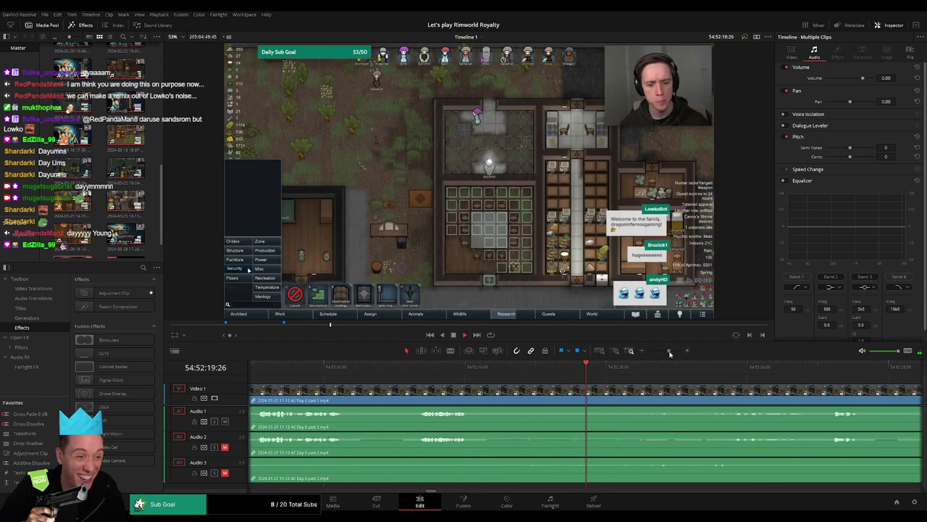
left_click(414, 366)
scroll(410, 369, "left", 2)
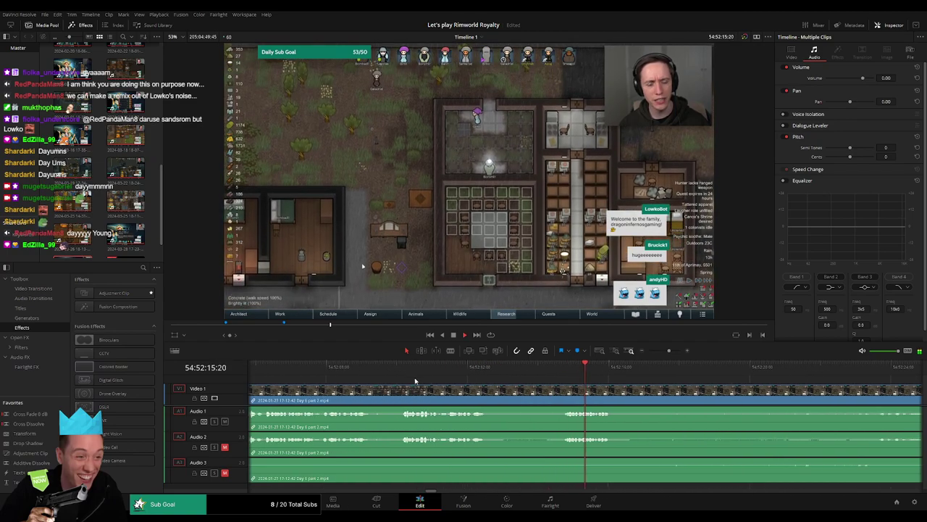
left_click(403, 371)
left_click_drag(404, 383, 553, 383)
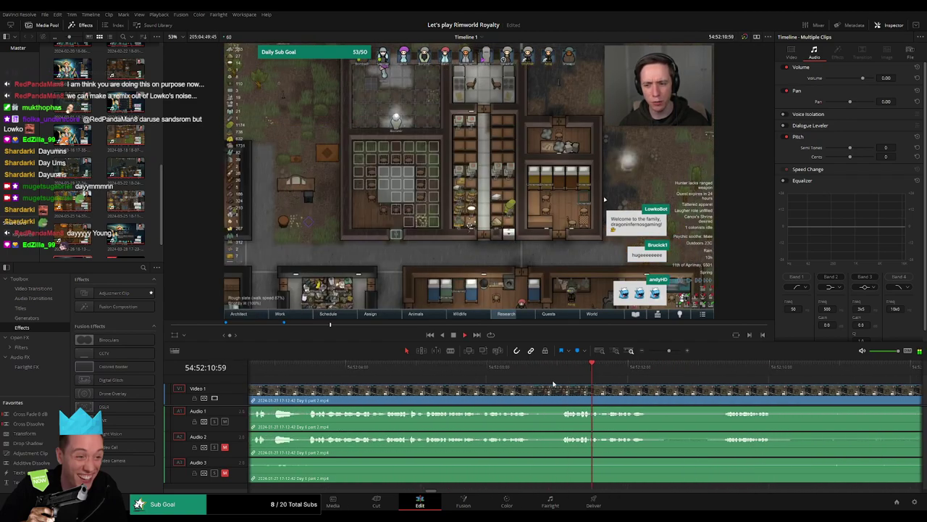
left_click_drag(470, 390, 578, 388)
left_click(363, 373)
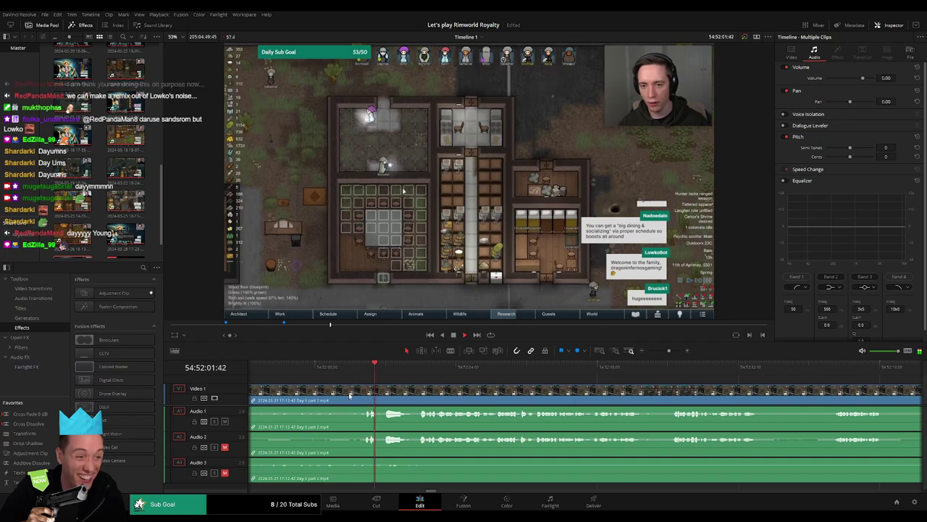
left_click_drag(348, 393, 504, 376)
left_click(536, 373)
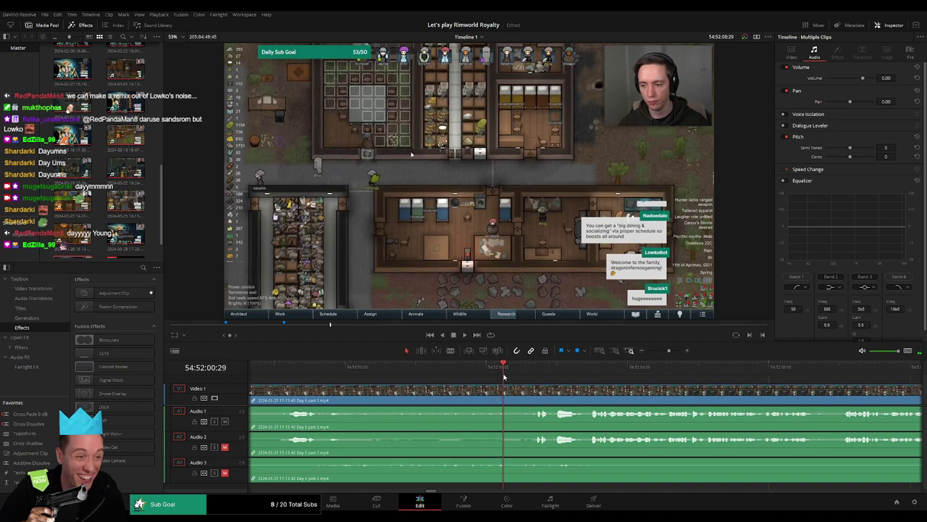
key("ctrl+b")
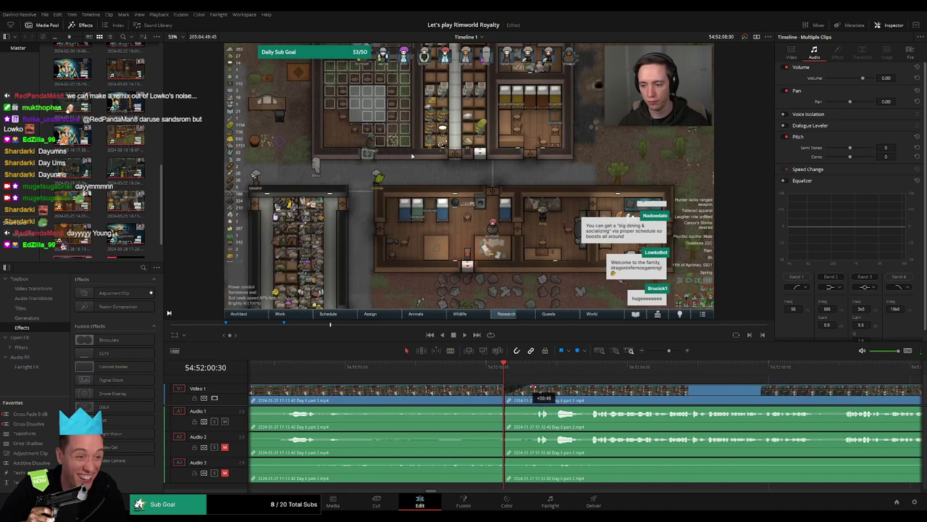
Step: Fade the video and all three audio tracks out and in at the 54:52:00:30 cut, then play across it
left_click_drag(538, 386, 540, 410)
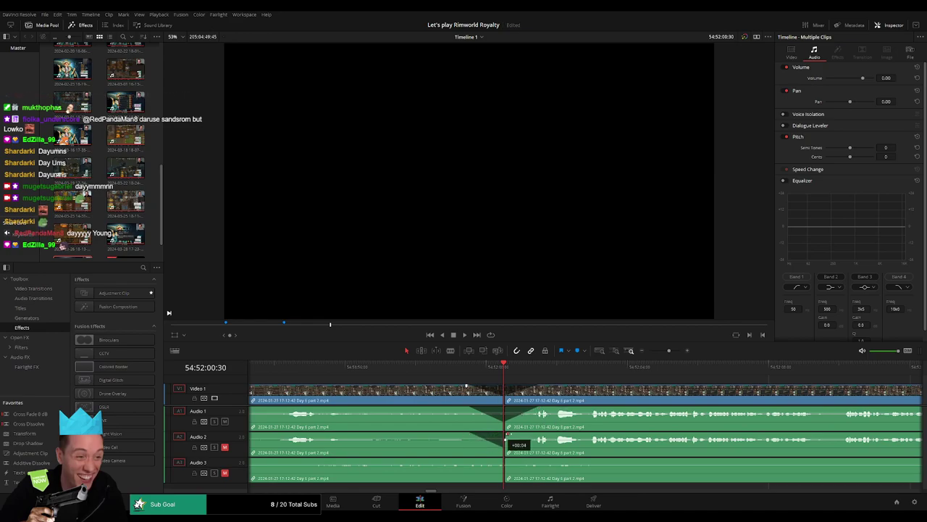
left_click_drag(507, 433, 534, 433)
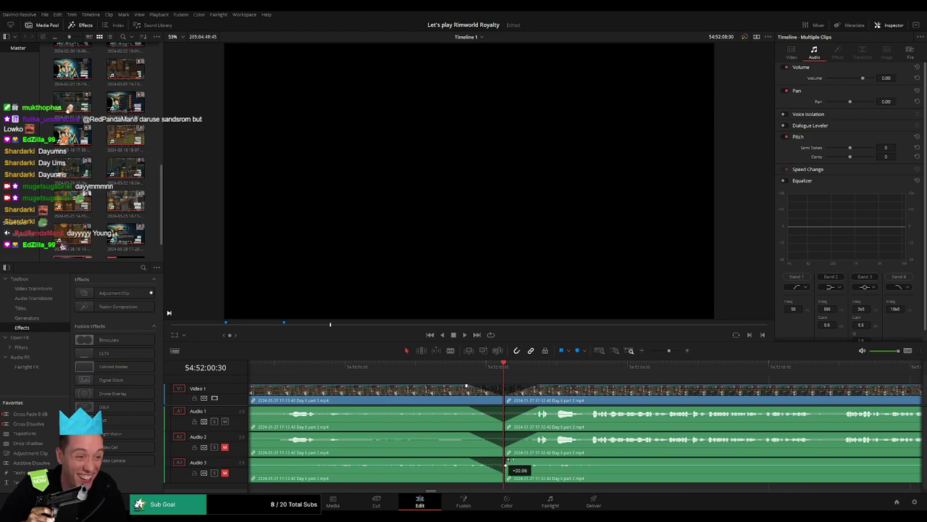
left_click_drag(506, 461, 537, 460)
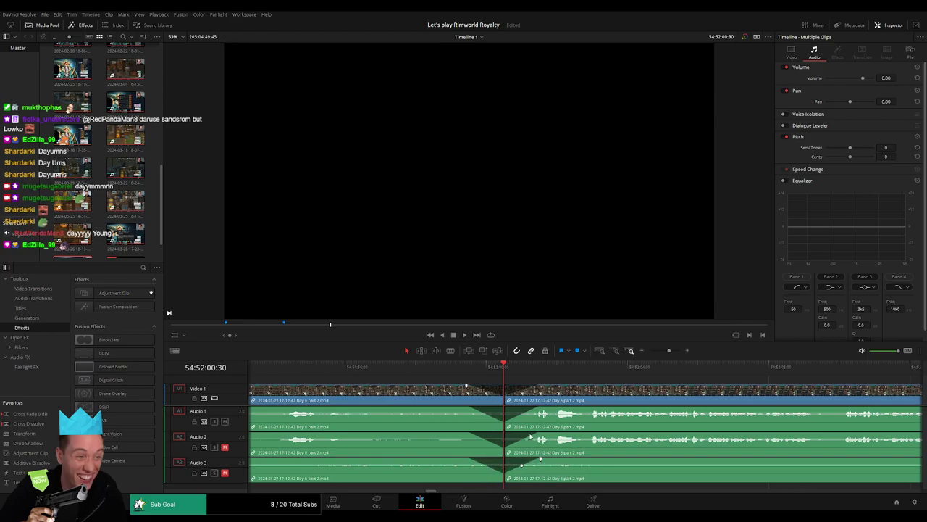
left_click(462, 370)
key("space")
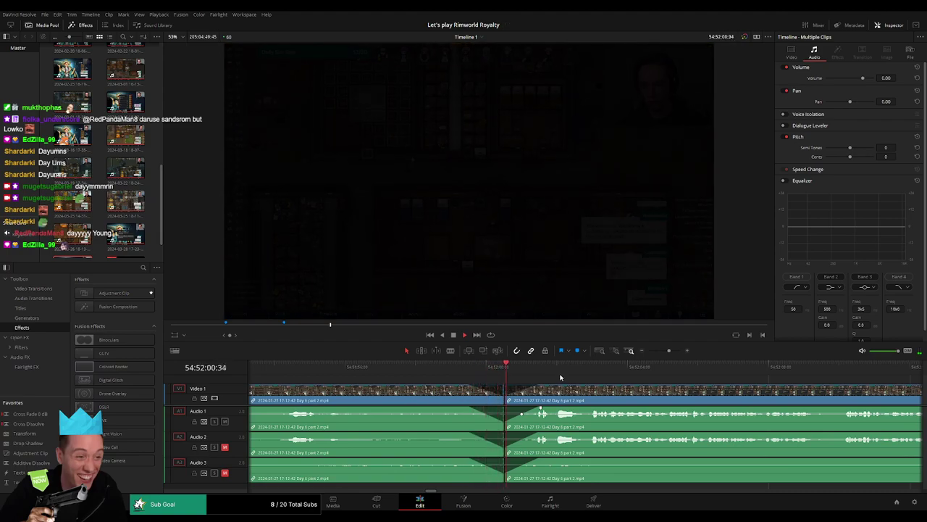
key("space")
Step: Place the playhead at 56:00:00:00 and move the Day 6 part 2 section after the 54:52:00:30 cut to start there
left_click_drag(669, 351, 521, 385)
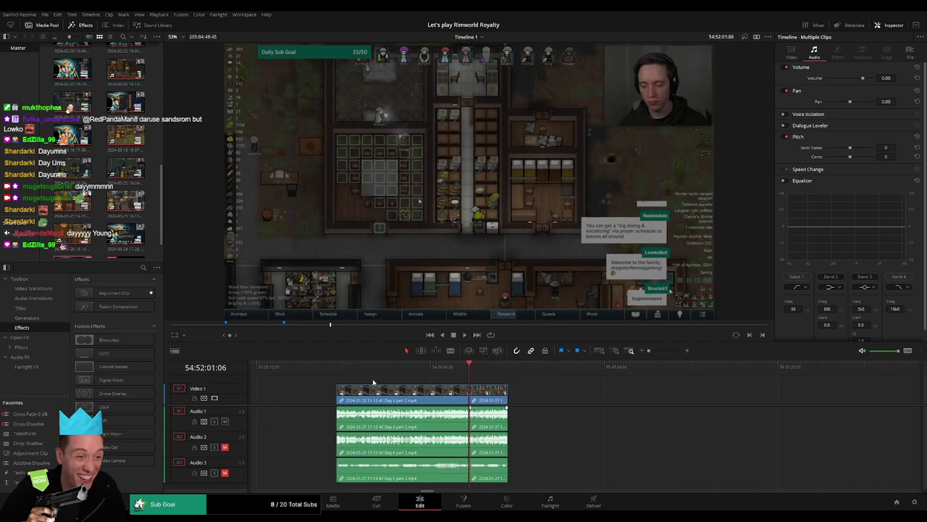
scroll(470, 374, "down", 3)
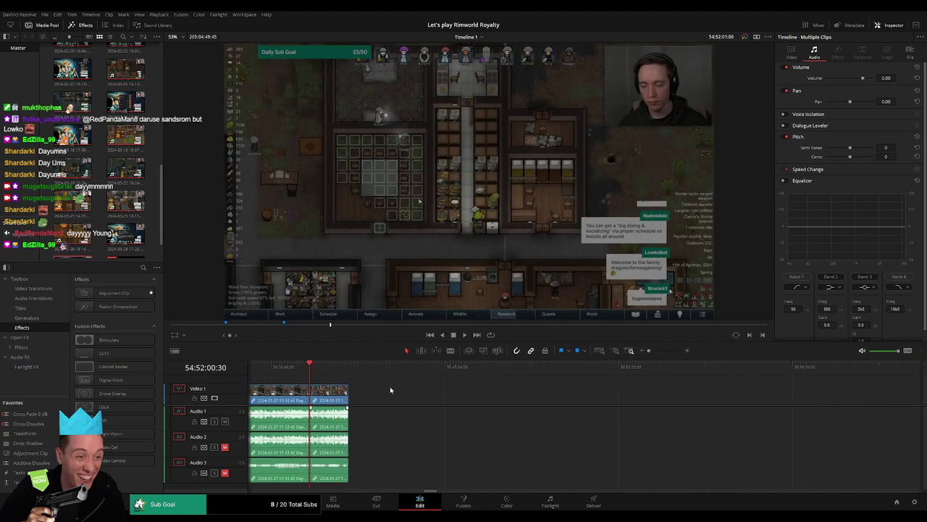
left_click_drag(328, 397, 533, 398)
left_click(395, 392)
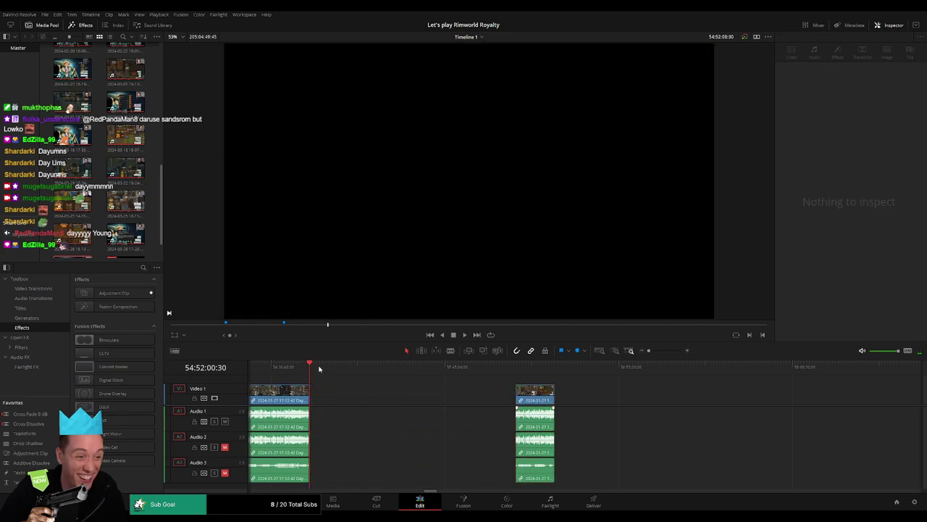
left_click_drag(319, 368, 500, 395)
left_click(657, 402)
Step: Close the gap before the Day 7 clip so that it directly follows the remaining Day 6 part 2 section
scroll(684, 403, "right", 5)
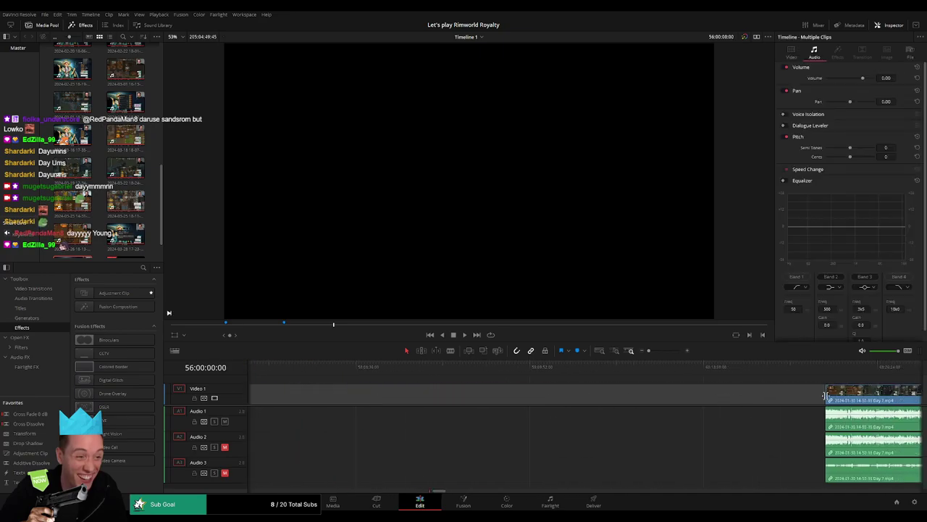
left_click_drag(834, 396, 612, 395)
scroll(612, 396, "left", 3)
left_click_drag(765, 400, 656, 401)
left_click(556, 399)
key("Delete")
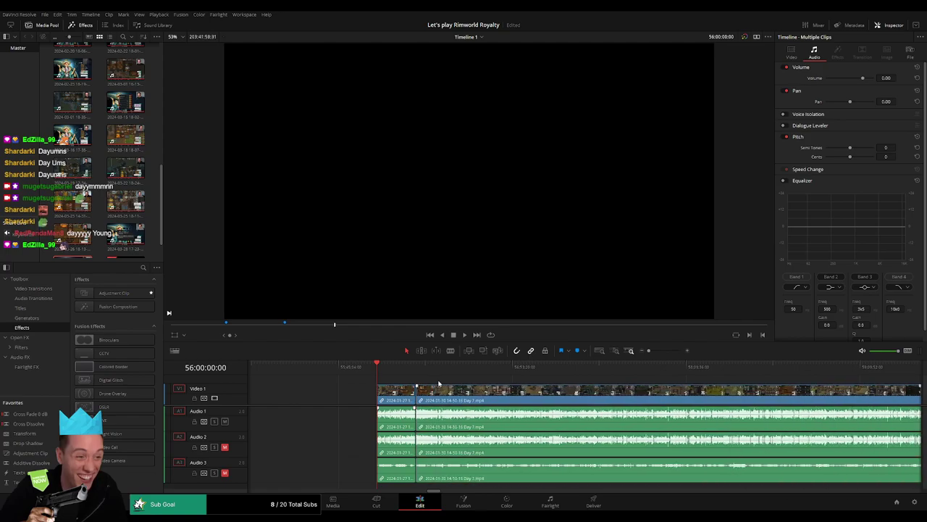
Step: Crossfade the video and audio at the join between the Day 6 part 2 and Day 7 clips and play across it
key("space")
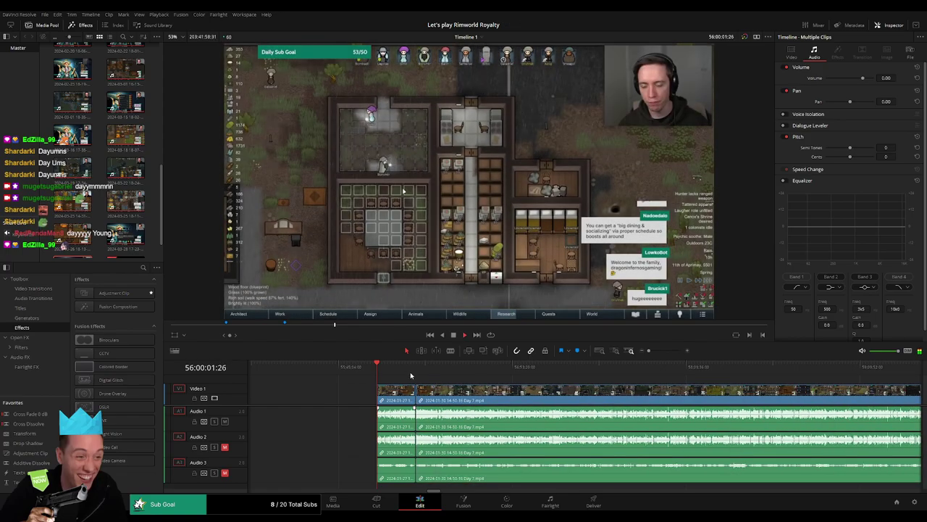
left_click(407, 369)
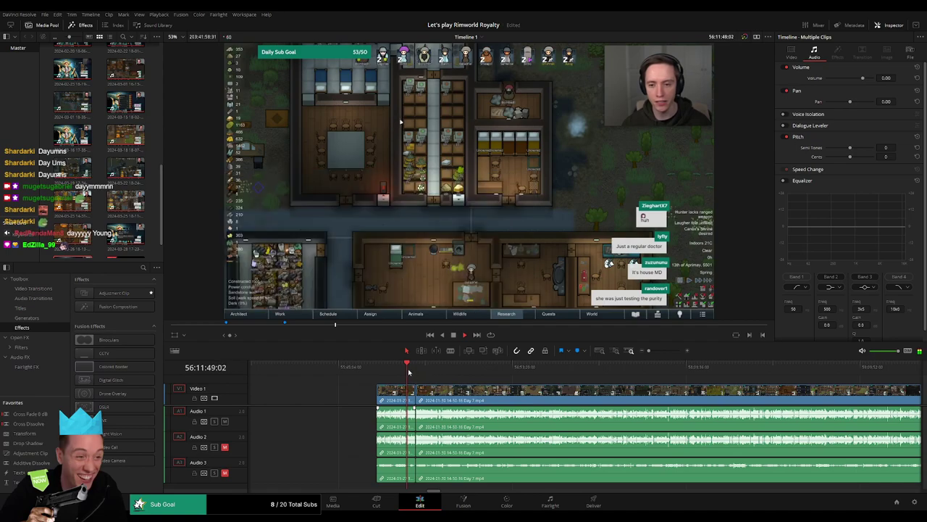
left_click(415, 371)
left_click_drag(649, 351, 665, 351)
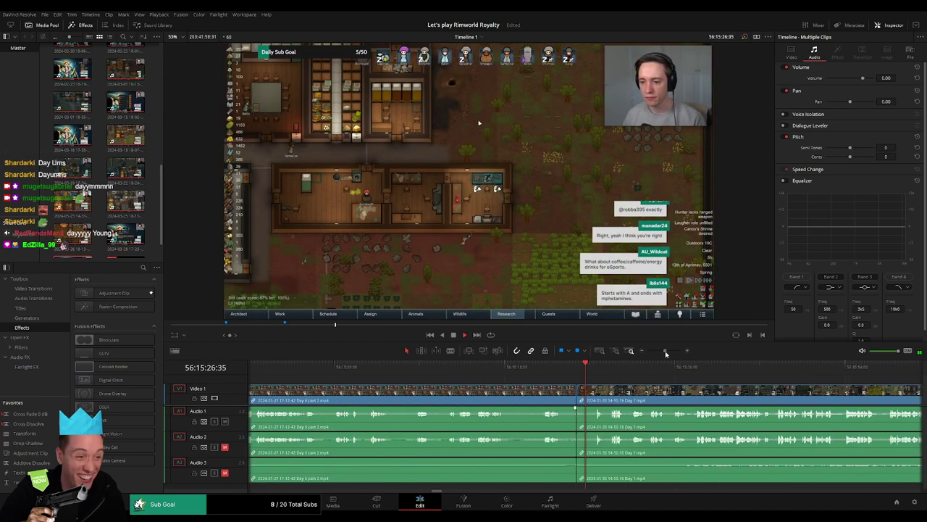
key("space")
left_click(544, 373)
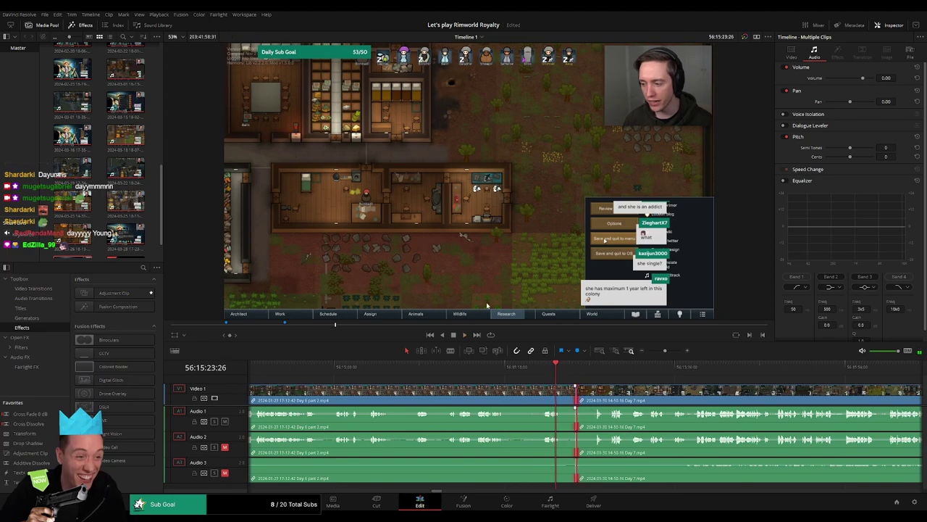
key("ctrl+t")
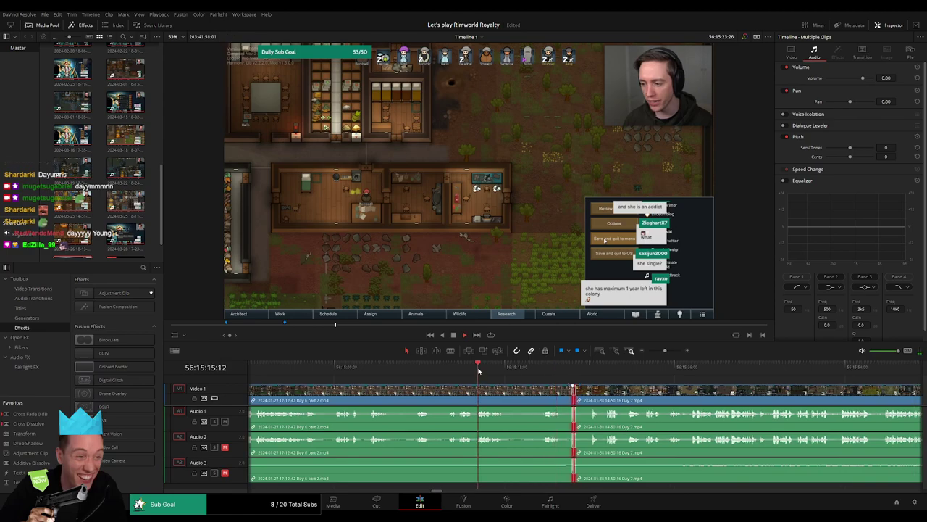
scroll(478, 376, "right", 2)
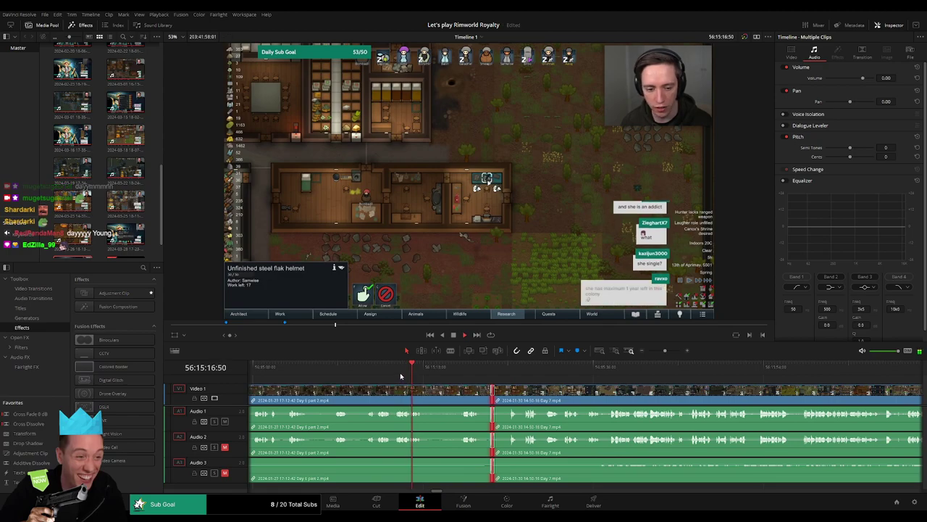
left_click(456, 372)
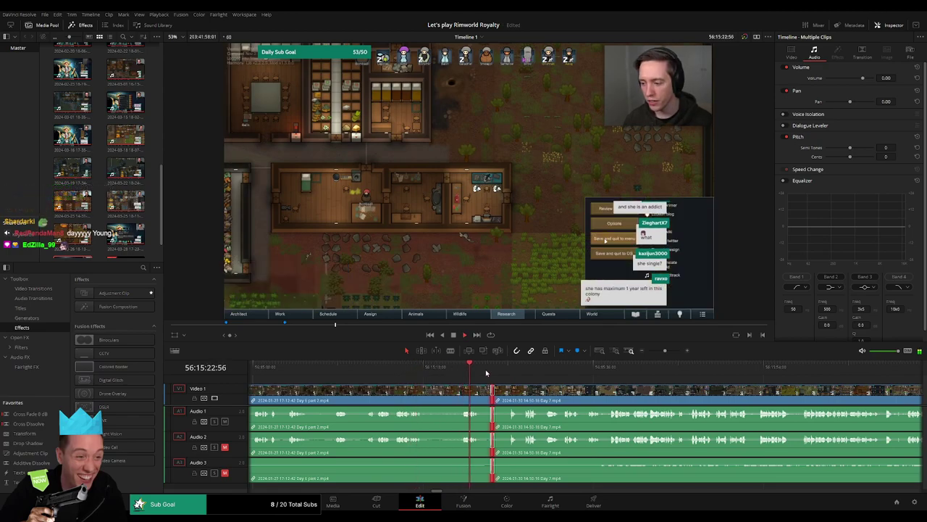
left_click(482, 373)
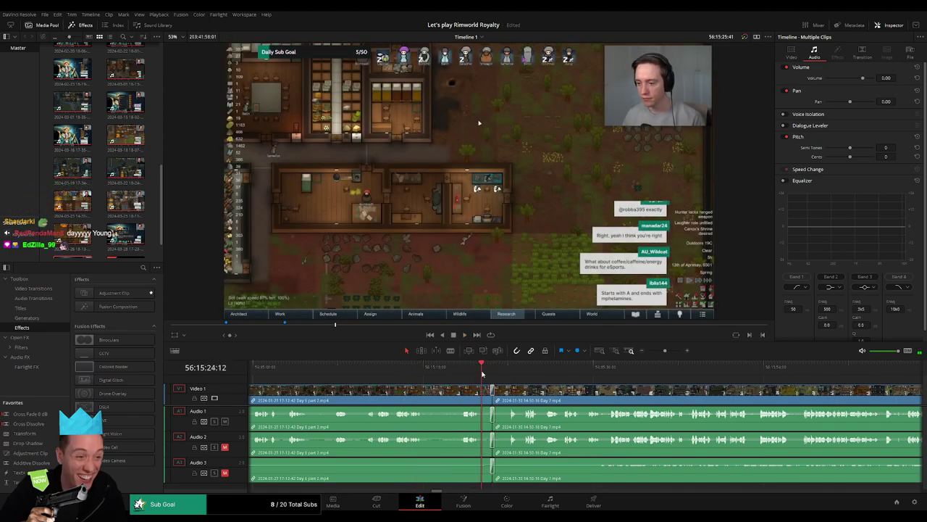
key("space")
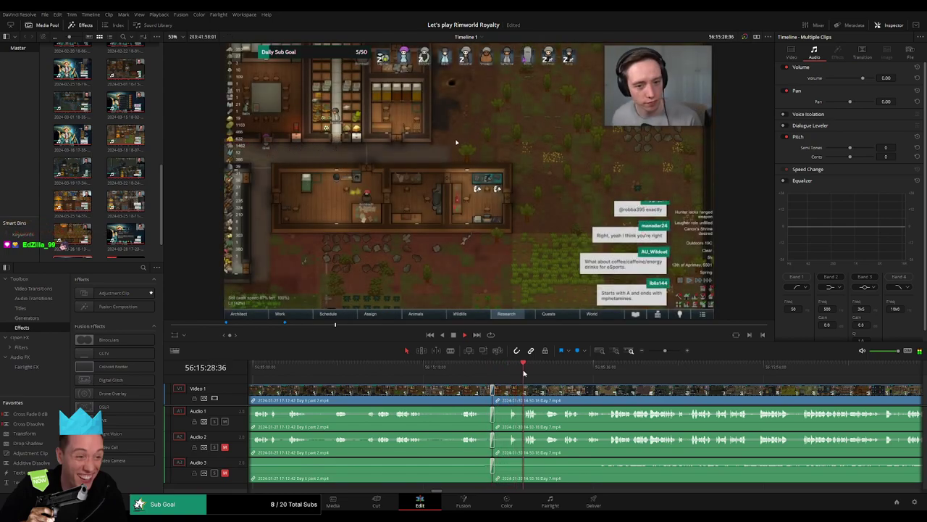
Step: Play passages of the Day 7 clip around 56:52:00:00 to look for a quiet moment for the episode cut
left_click(645, 352)
left_click(644, 351)
left_click_drag(714, 391, 490, 391)
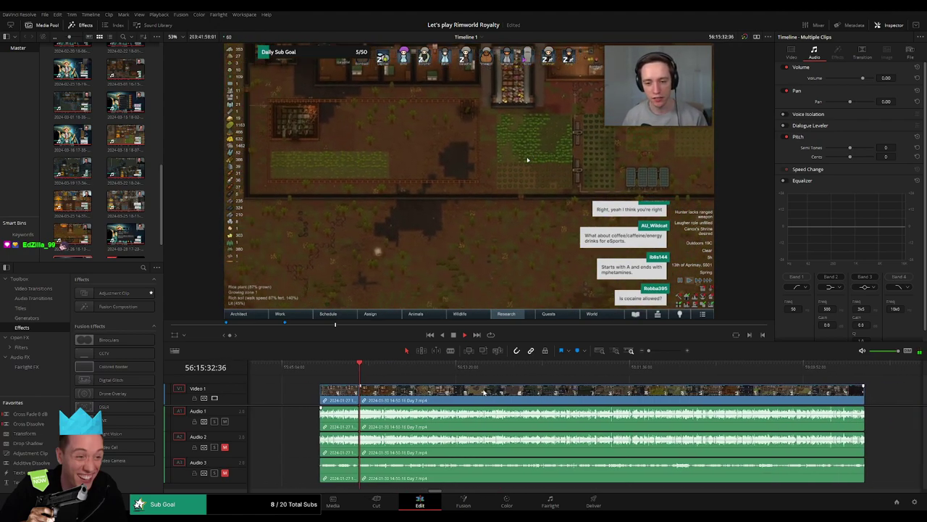
left_click_drag(366, 372, 453, 375)
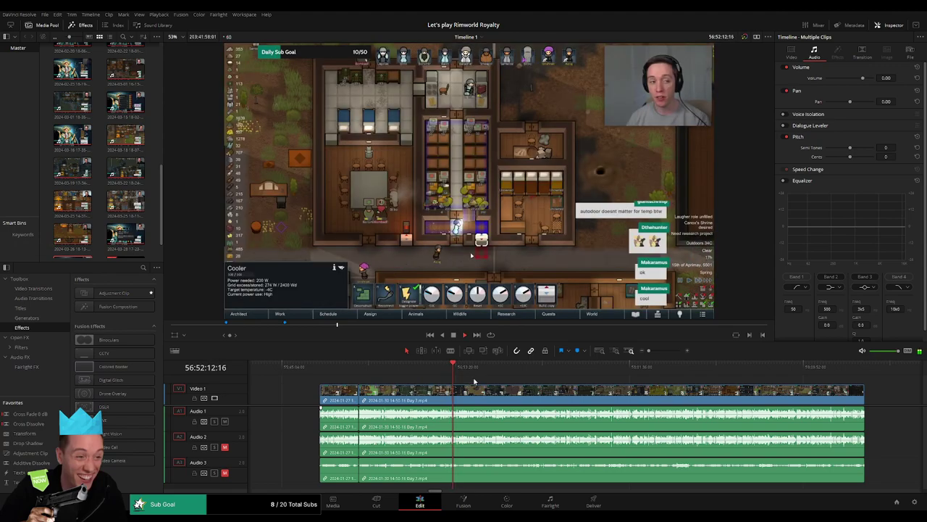
left_click_drag(647, 351, 667, 351)
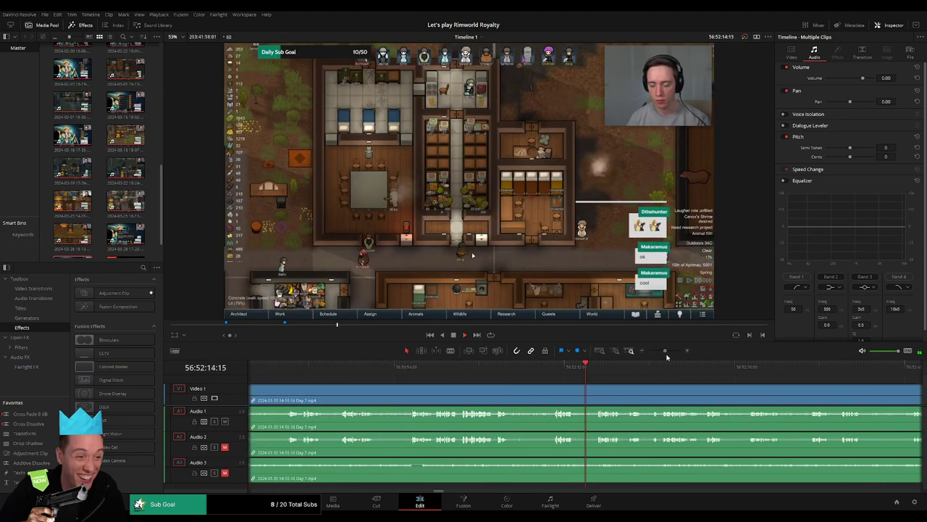
left_click(535, 374)
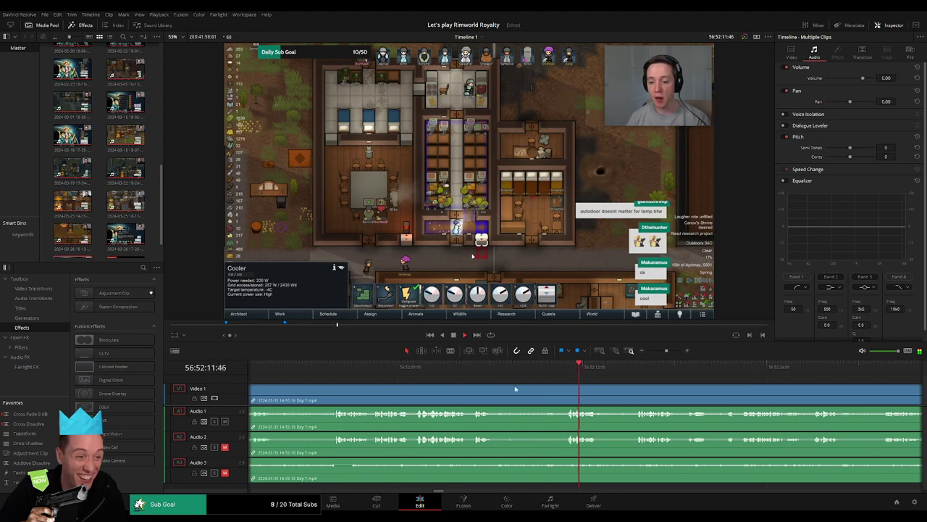
left_click(331, 371)
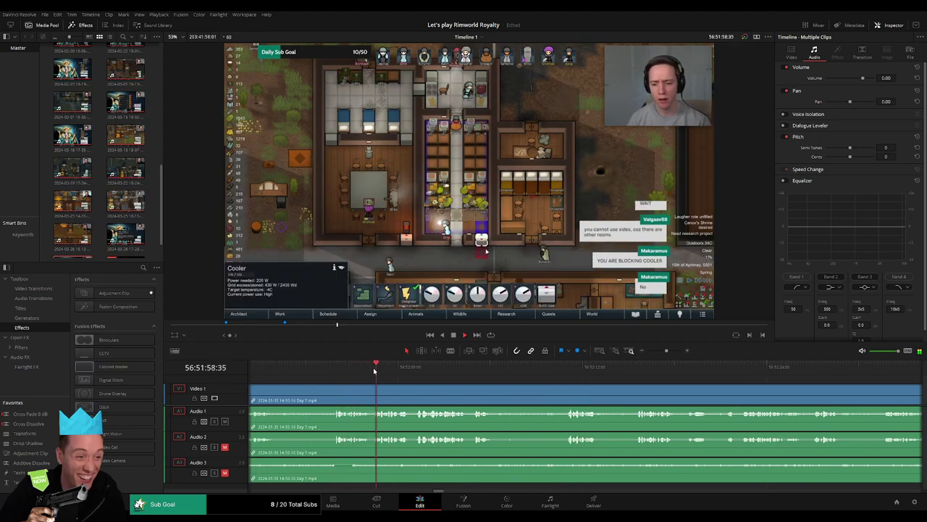
left_click(418, 369)
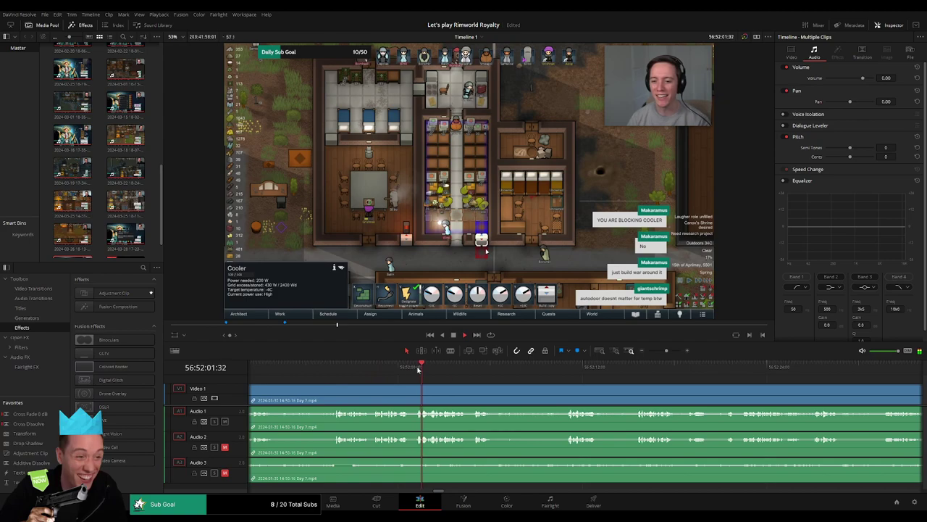
left_click(468, 370)
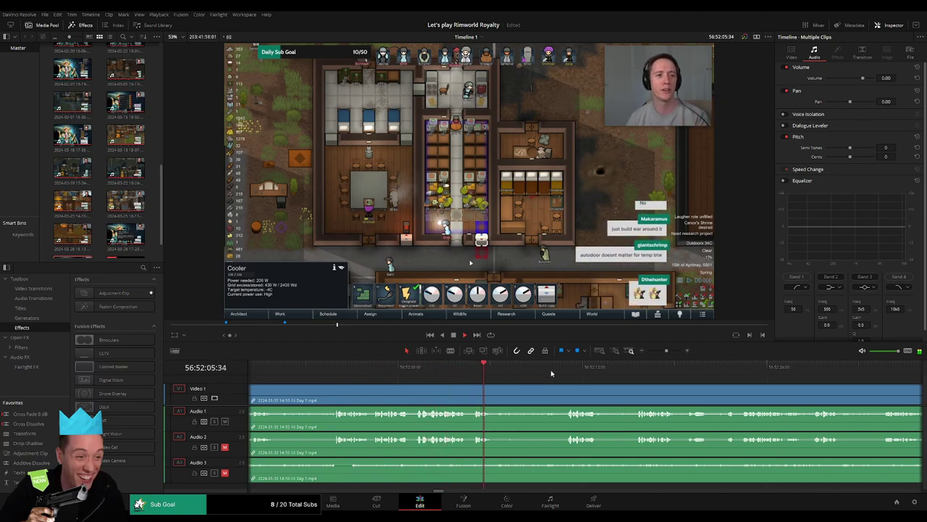
left_click(569, 371)
scroll(480, 380, "right", 1)
scroll(479, 380, "right", 3)
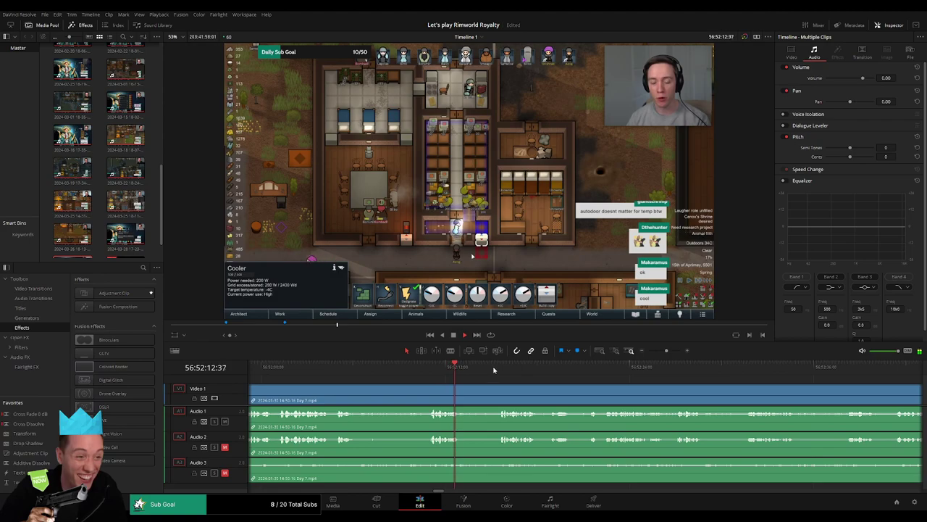
left_click(500, 371)
Step: Split the Day 7 clip on all tracks at the quiet moment at 56:52:14:30
left_click(671, 350)
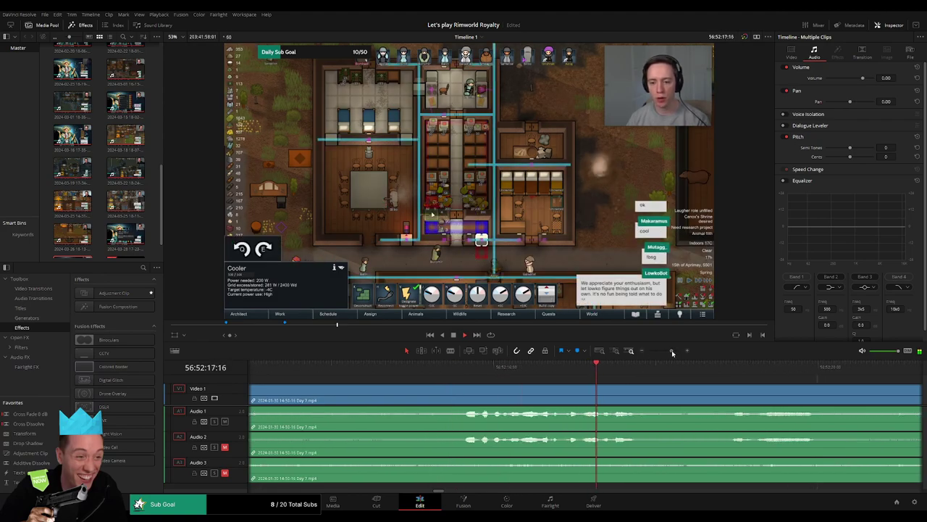
left_click_drag(665, 352, 669, 353)
left_click(518, 374)
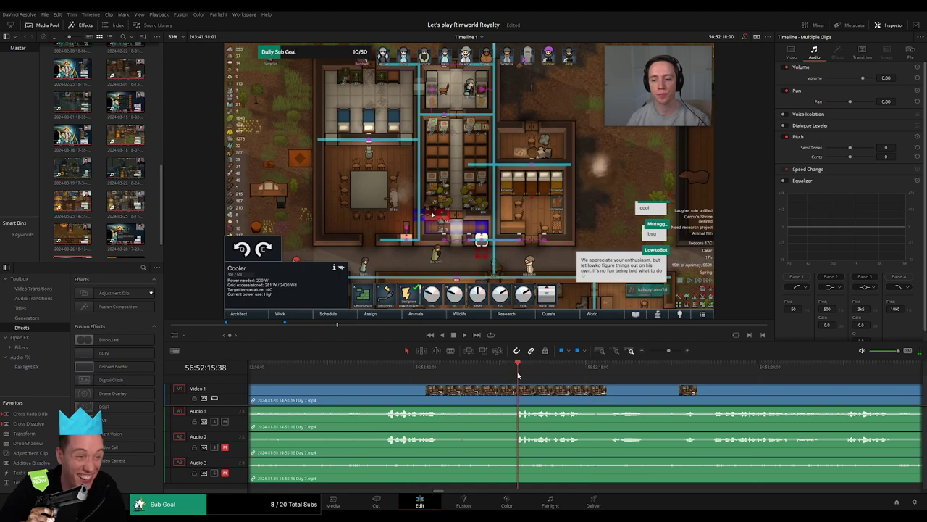
mouse_move(519, 374)
left_mouse_down()
mouse_move(487, 378)
mouse_move(515, 387)
left_mouse_up()
left_click(487, 397)
key("a")
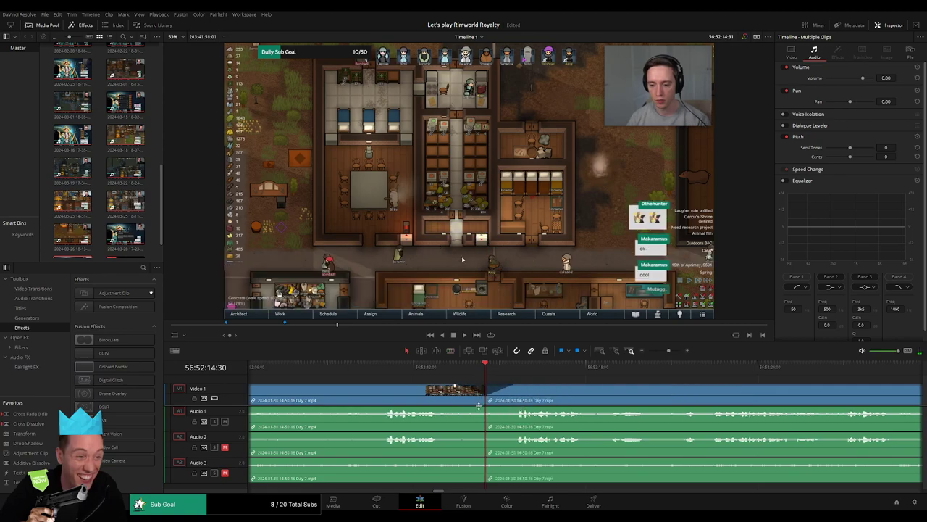
Step: Add fades of about one second on both sides of the 56:52:14:30 cut on all audio tracks and play across it
left_click_drag(455, 408, 458, 435)
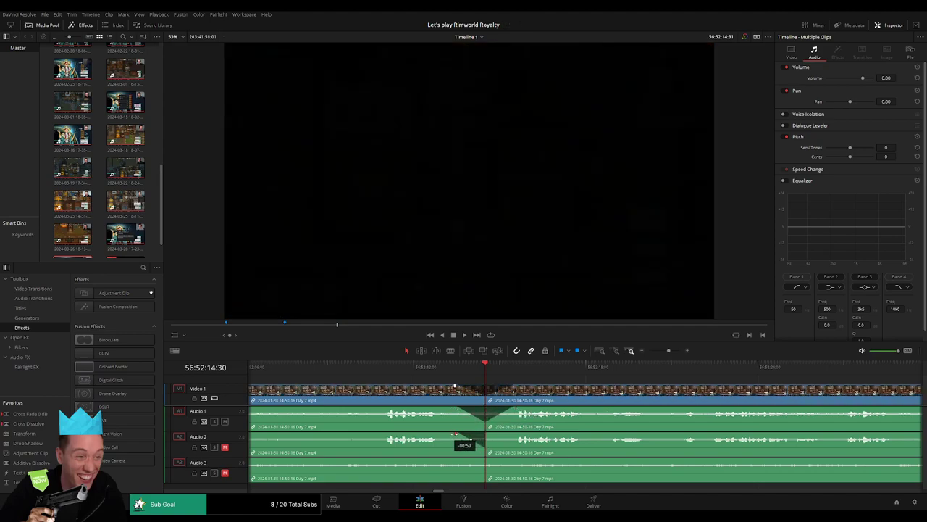
left_click_drag(488, 434, 515, 434)
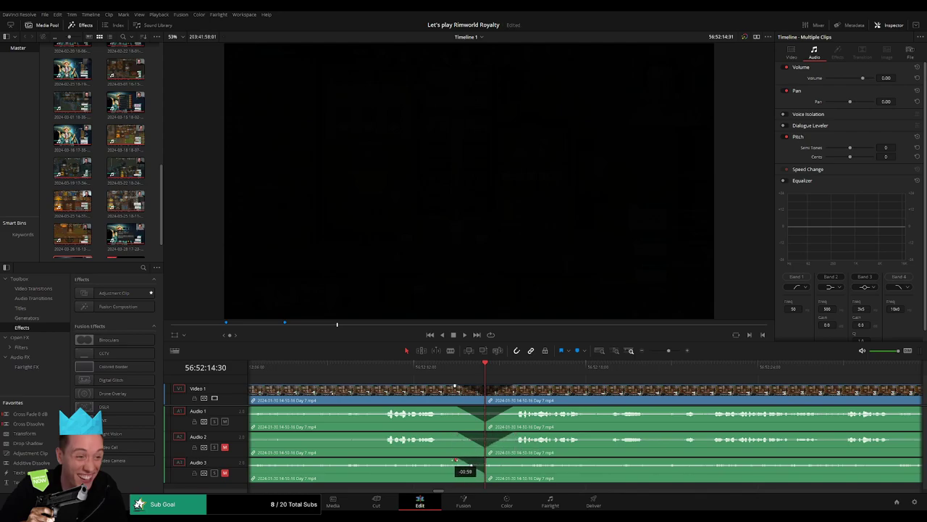
left_click_drag(485, 460, 511, 459)
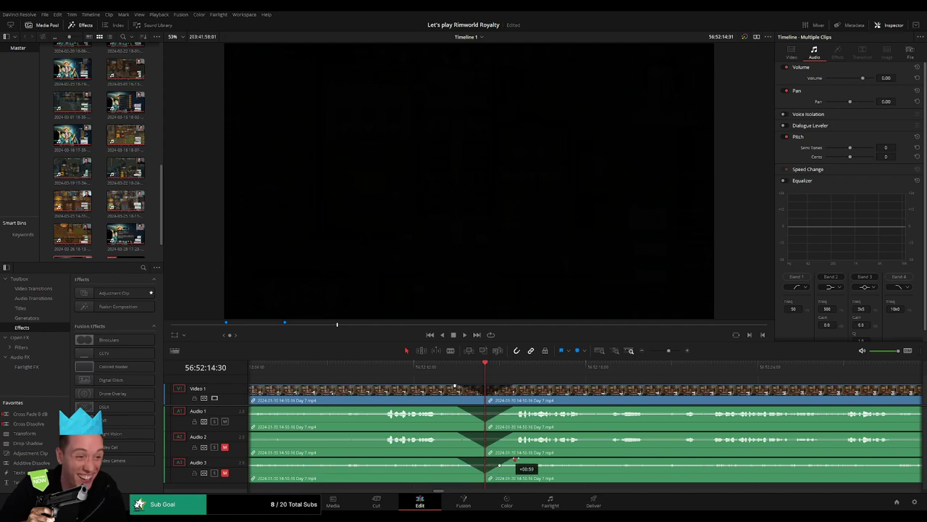
key("space")
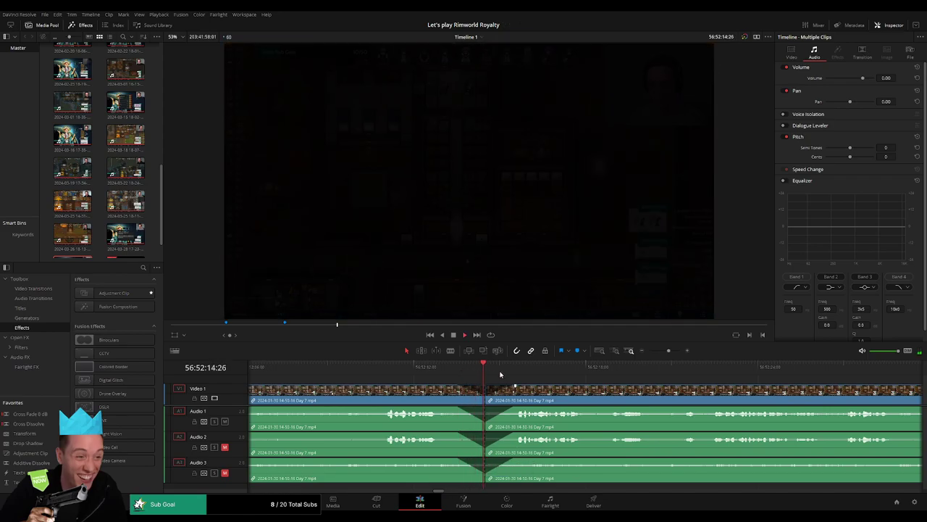
key("space")
Step: Move the Day 7 section after the 56:52:14:30 cut beyond the 58-hour mark, leaving a gap
left_click_drag(668, 351, 648, 350)
left_click_drag(628, 398, 444, 387)
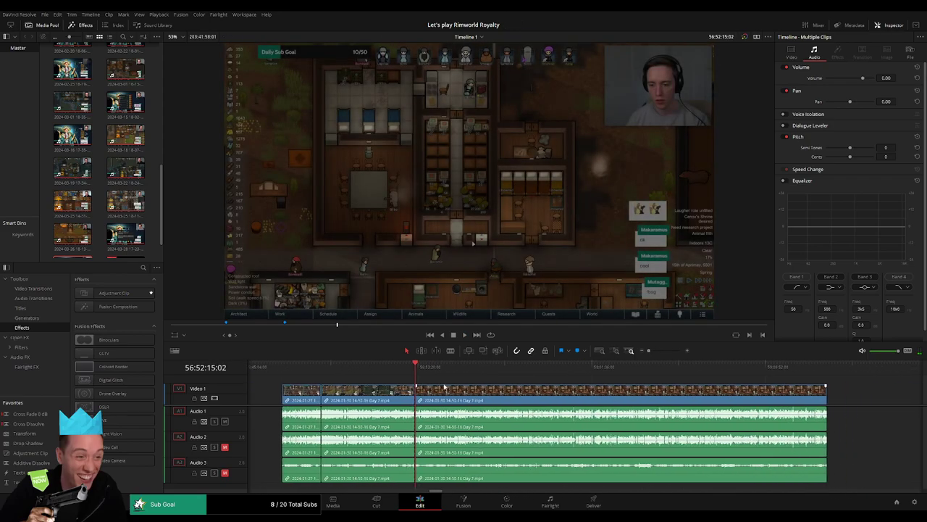
left_click(284, 372)
left_click(416, 373)
left_click_drag(572, 384, 423, 389)
left_click_drag(478, 393, 673, 399)
left_click_drag(391, 393, 471, 398)
left_click(430, 401)
left_click(393, 393)
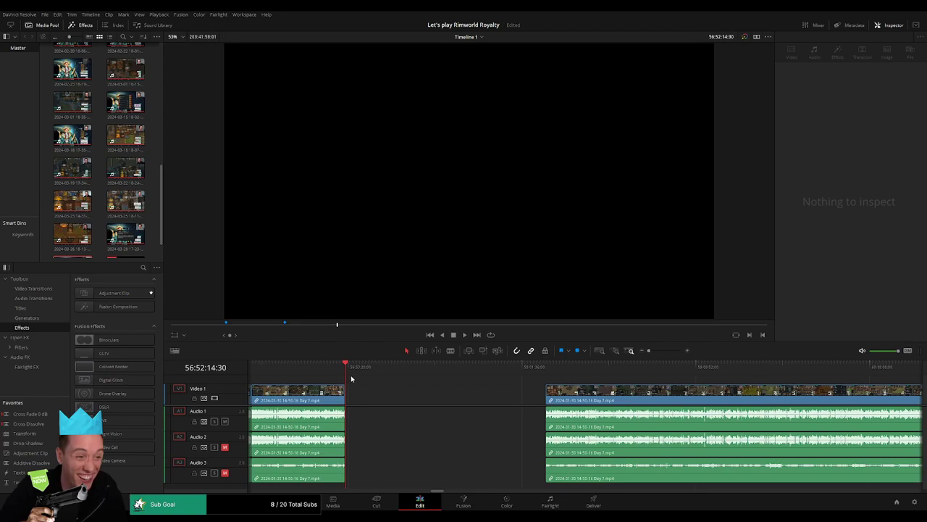
Step: Position the separated Day 7 section on all tracks so that it starts at exactly 58:00:00:00
key("m")
left_click_drag(356, 368, 511, 382)
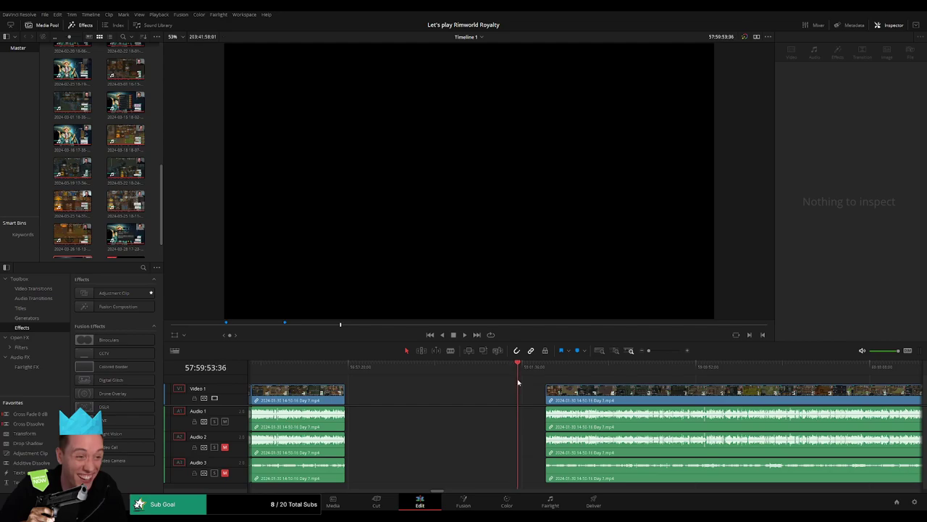
left_click_drag(649, 353, 655, 353)
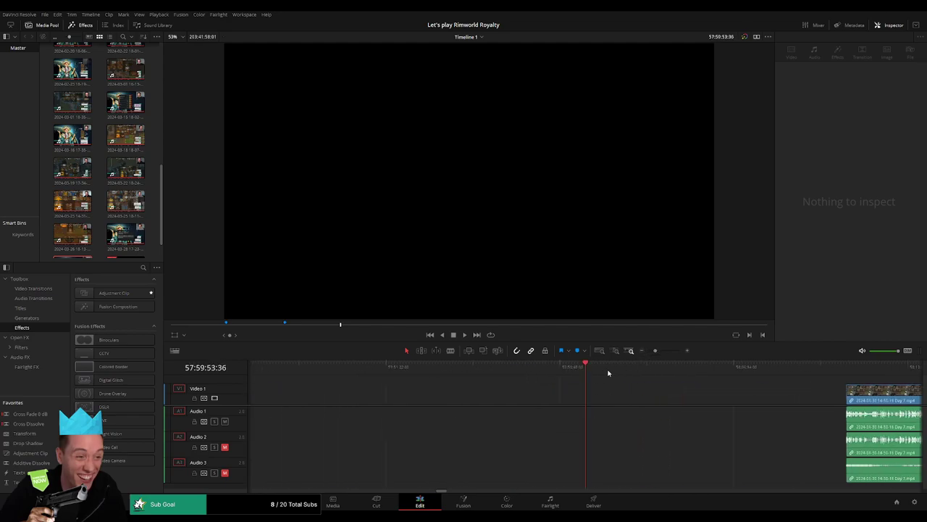
left_click_drag(593, 368, 587, 370)
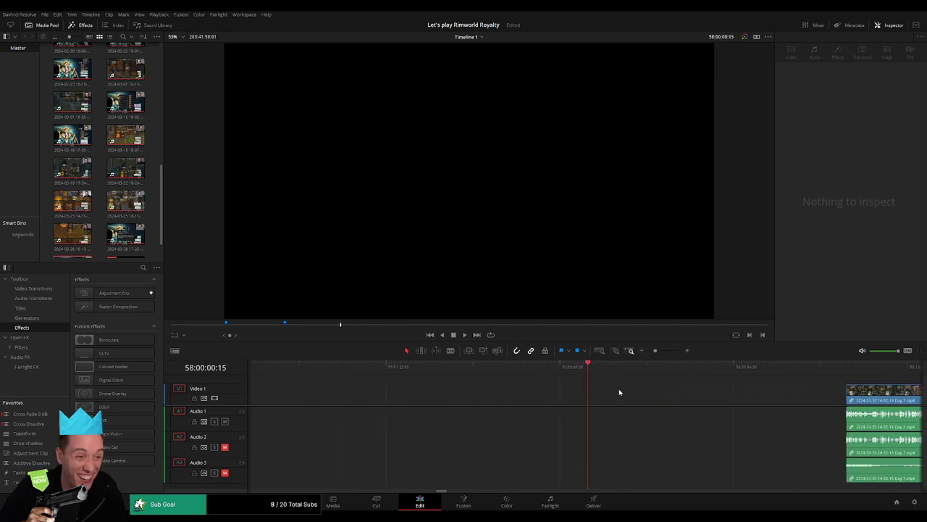
key("Left")
key("Left")
key("Left")
key("Left")
key("Left")
key("Left")
key("Left")
key("Left")
key("Left")
key("Left")
key("Left")
Step: Find a quiet moment near the 52-minute point of this episode and split the Day 7 clip on all tracks at 58:52:00:00
mouse_move(655, 351)
left_mouse_down()
mouse_move(375, 382)
mouse_move(347, 373)
mouse_move(474, 377)
mouse_move(661, 351)
left_mouse_up()
key("space")
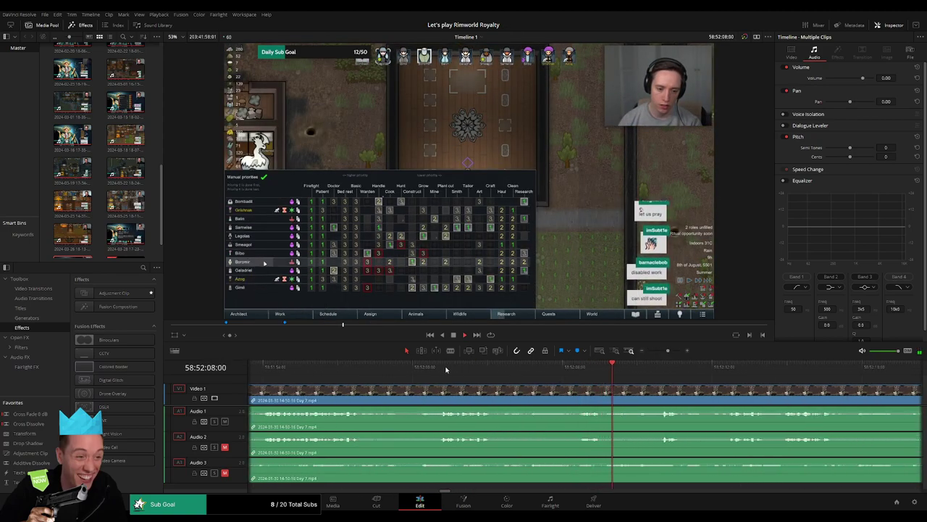
left_click(439, 368)
left_click(423, 371)
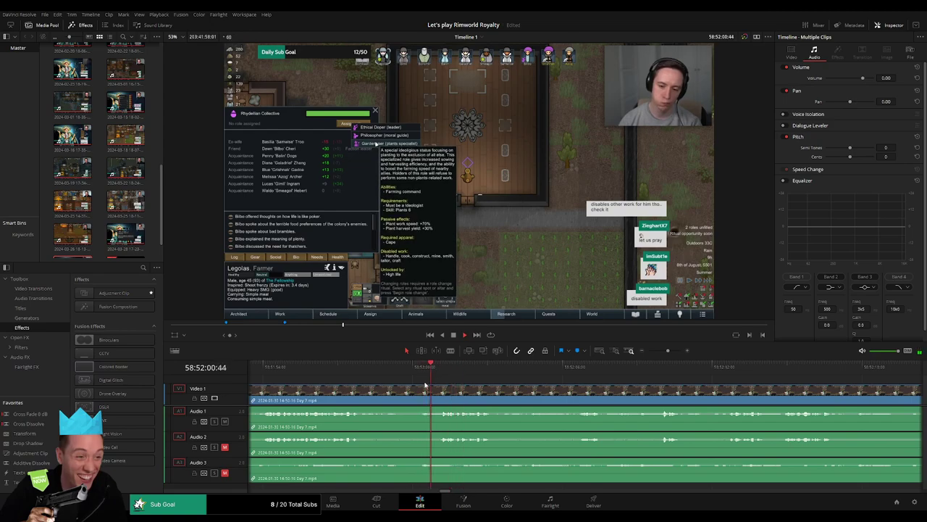
left_click_drag(428, 382, 475, 377)
left_click(506, 377)
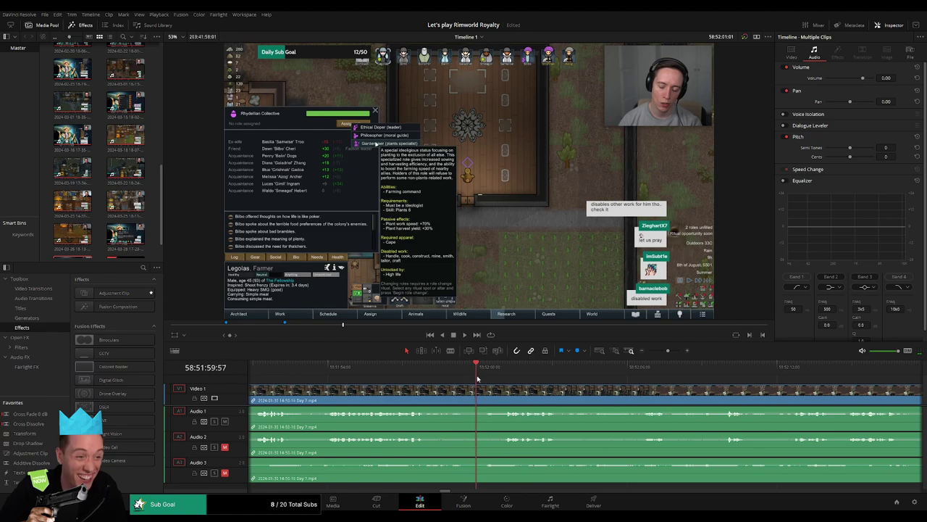
key("ctrl+b")
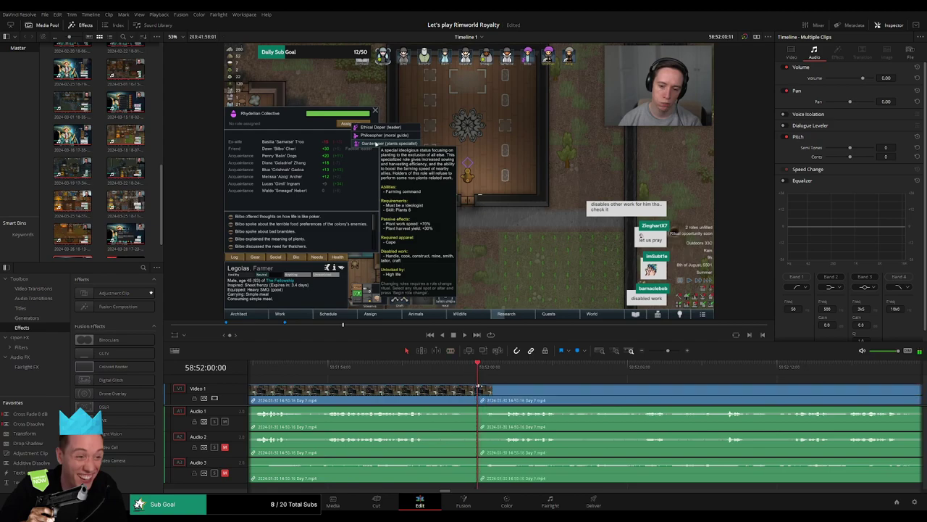
Step: Add fades of about one second on both sides of the 58:52:00:00 cut on the video and all audio tracks
left_click_drag(479, 386, 450, 389)
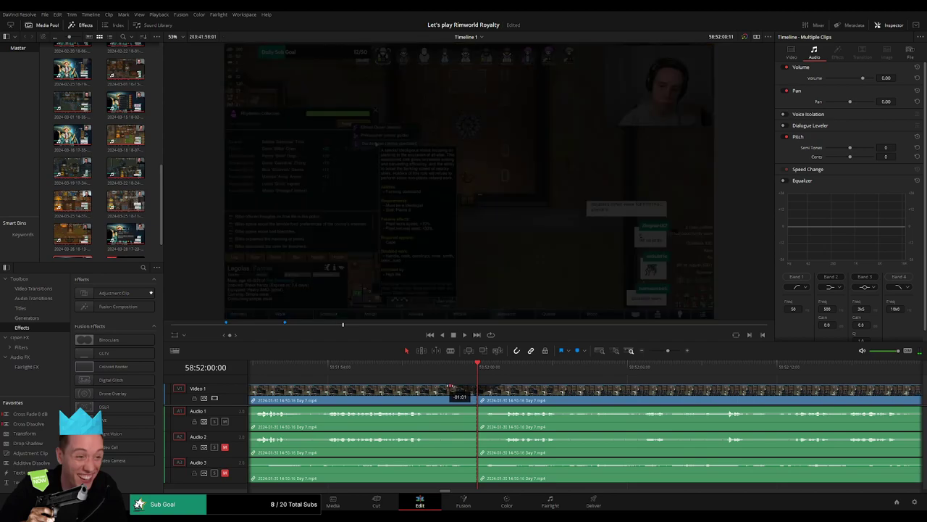
left_click(377, 377)
key("space")
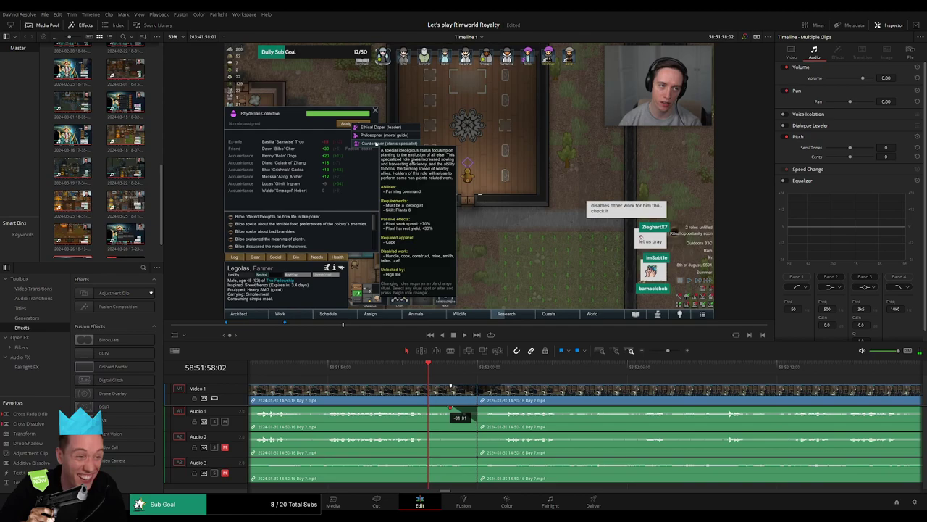
left_click_drag(478, 408, 499, 410)
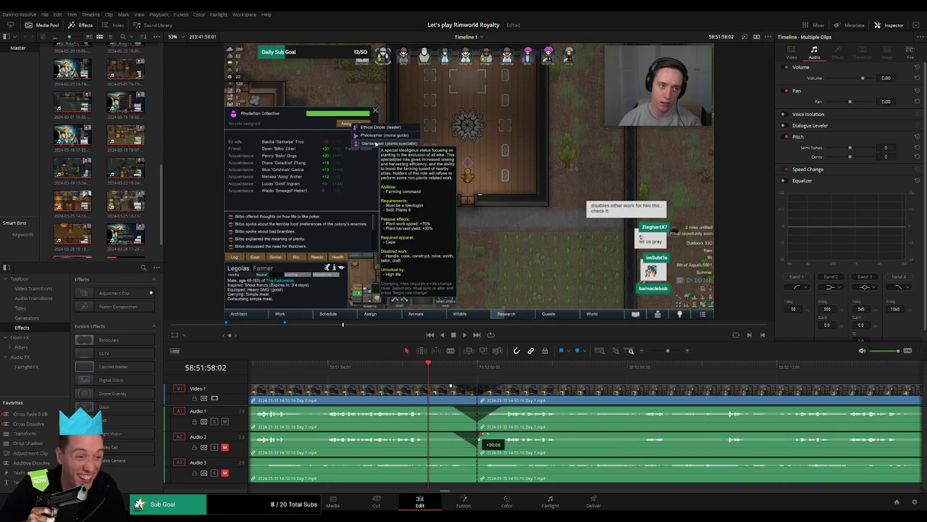
left_click_drag(480, 435, 505, 435)
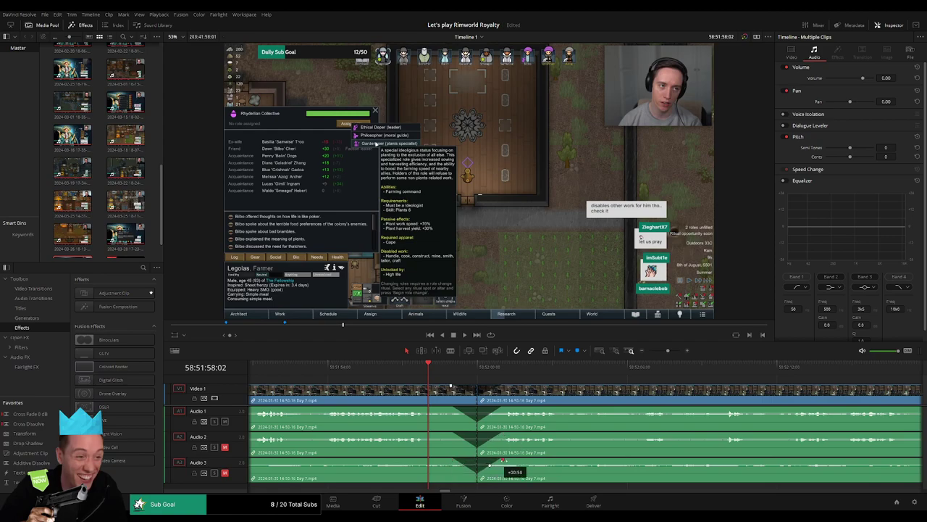
Step: Move the Day 7 section after the 58:52:00:00 cut further along the timeline, leaving a gap
left_click(629, 354)
left_click(629, 353)
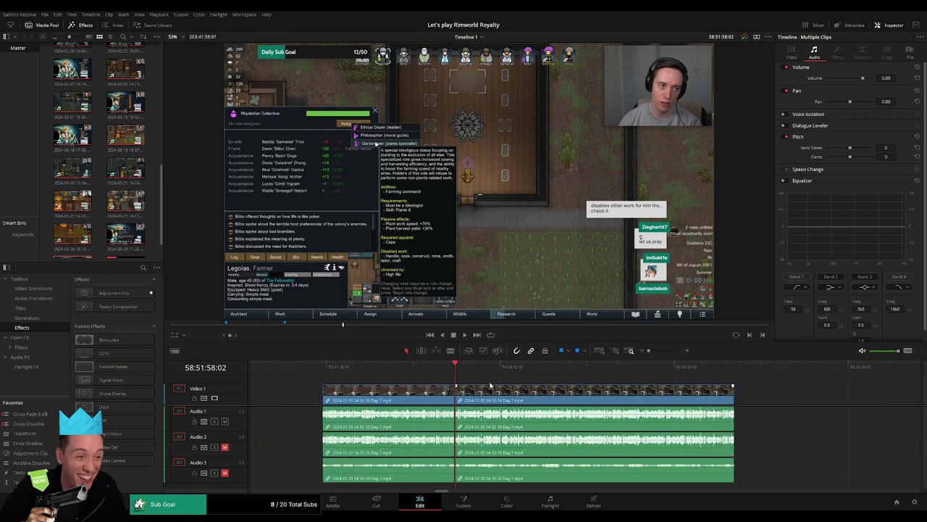
left_click(454, 366)
left_click_drag(517, 400, 690, 400)
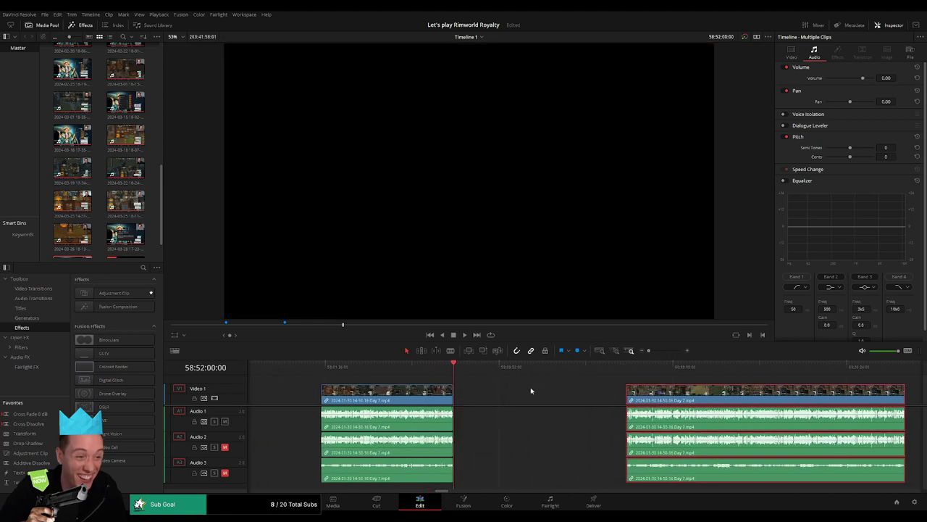
Step: Add a timeline marker named "30 episodes" at 58:52:00:00
key("m")
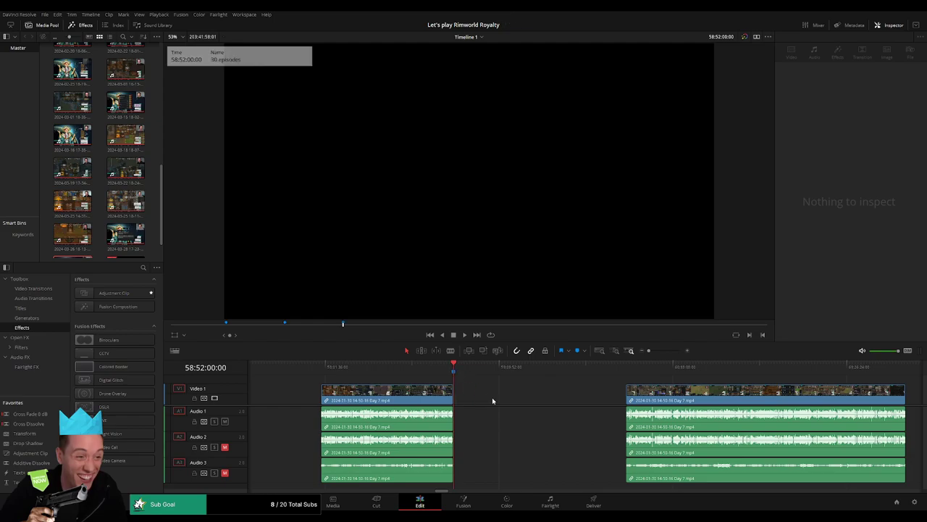
left_click(492, 399)
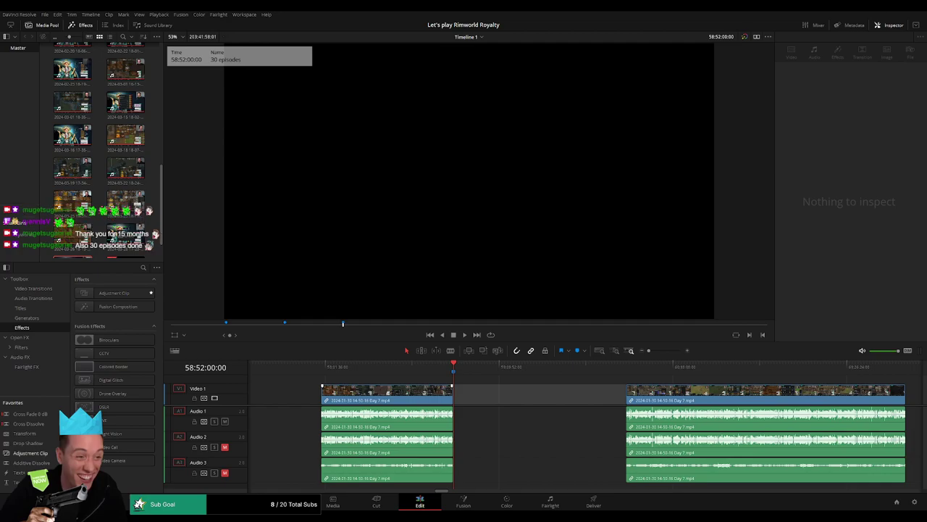
Step: Position the remaining Day 7 section so that it starts at 60:00:00:00 and play its beginning
scroll(492, 395, "right", 2)
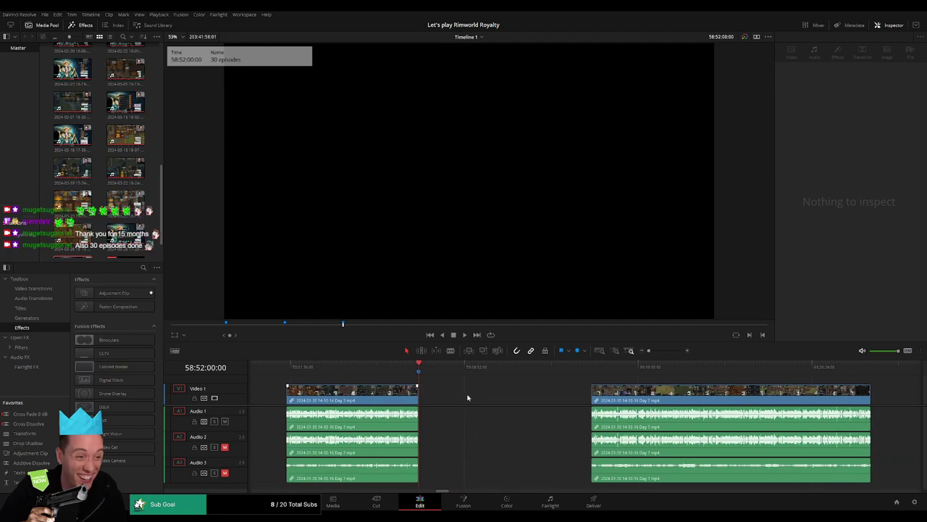
scroll(468, 398, "right", 3)
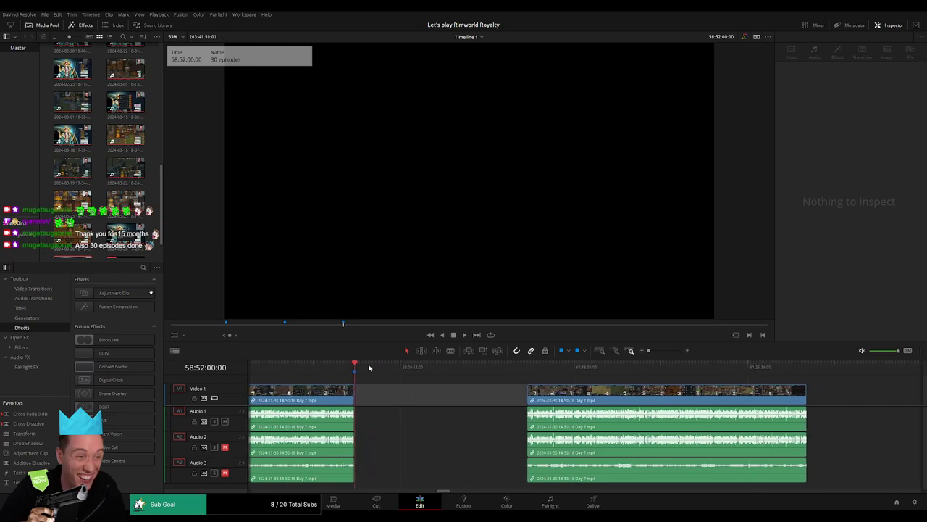
left_click_drag(355, 365, 506, 379)
scroll(501, 384, "right", 7)
left_click_drag(437, 393, 496, 394)
left_click_drag(359, 371, 365, 371)
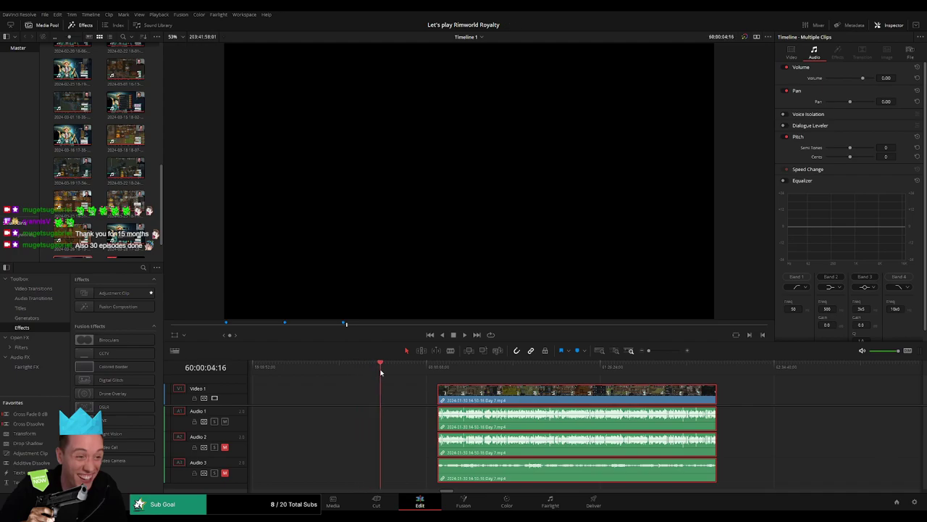
left_click_drag(649, 352, 655, 352)
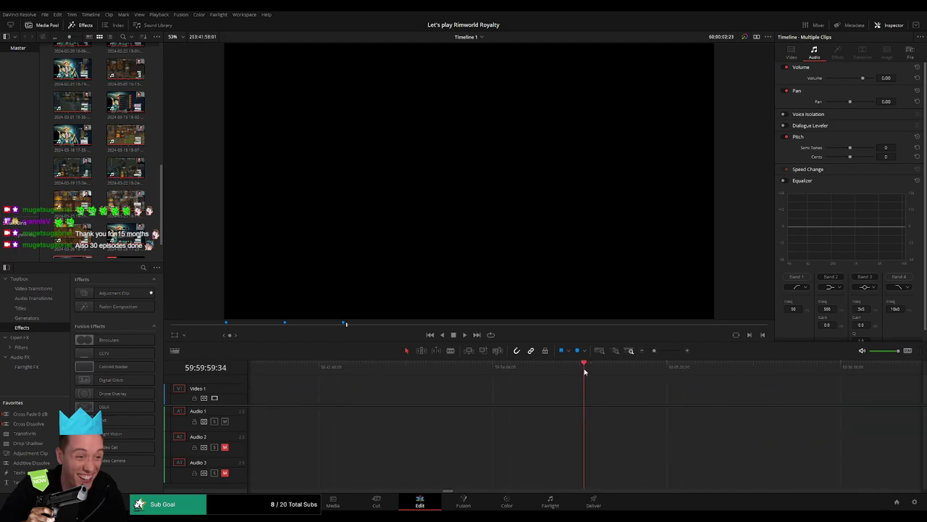
left_click_drag(585, 371, 584, 371)
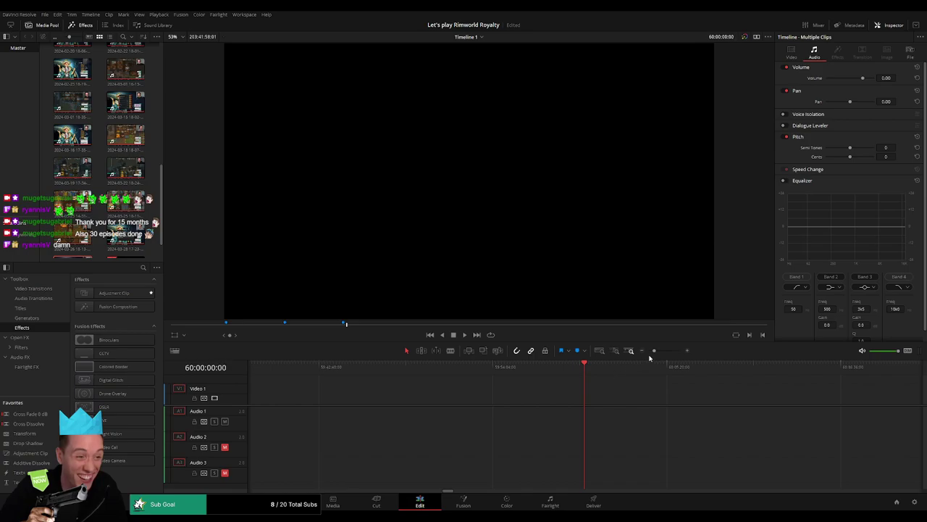
left_click_drag(650, 354, 645, 354)
left_click(608, 393)
left_click_drag(608, 393, 367, 379)
left_click(464, 379)
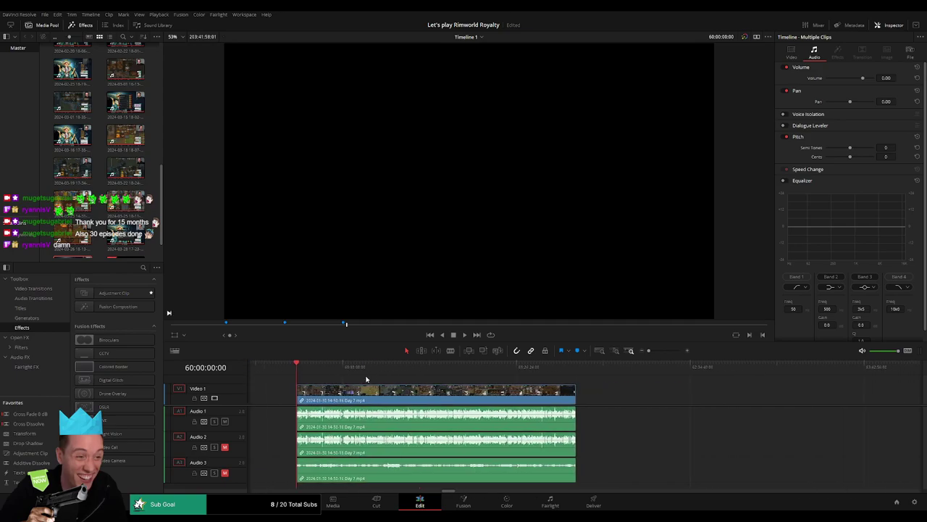
key("space")
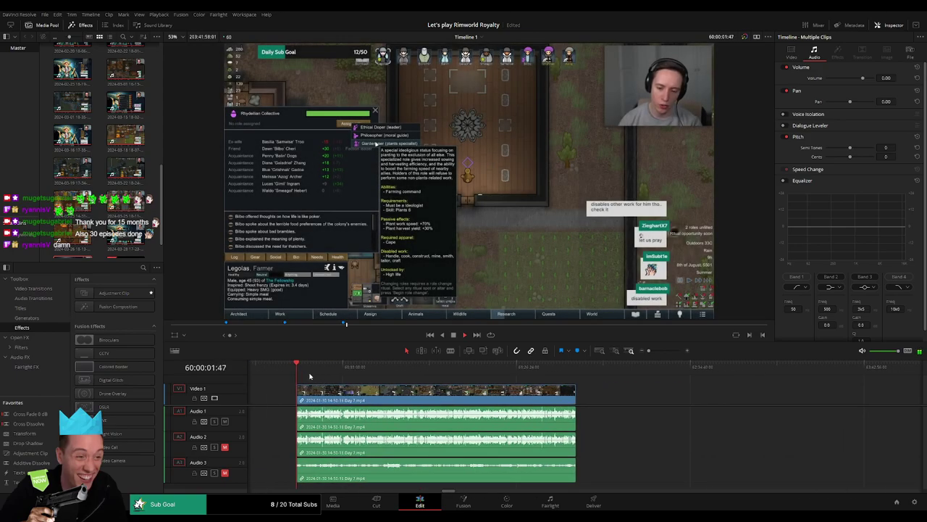
Step: Find a quiet moment just after 60:52:00:00 and split the Day 7 clip on all tracks at 60:52:01:30
left_click_drag(309, 376, 431, 375)
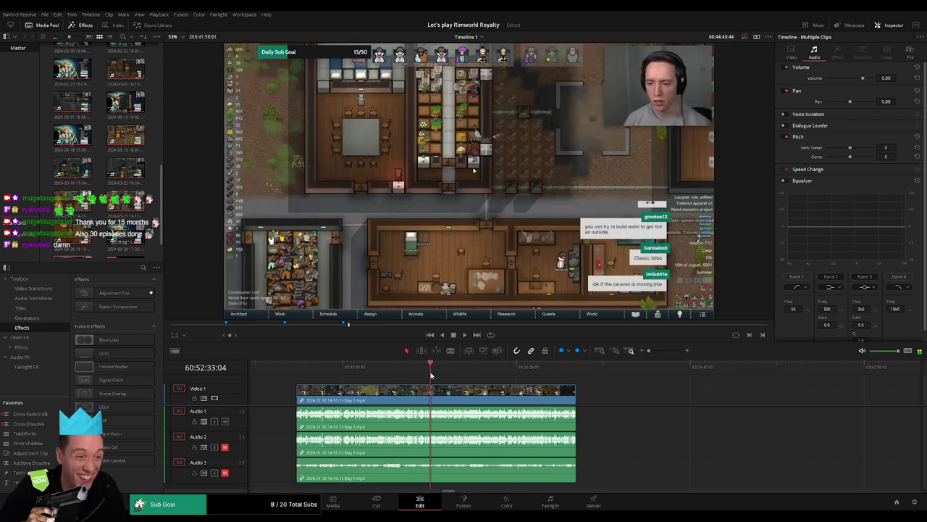
left_click_drag(648, 350, 665, 352)
left_click(544, 370)
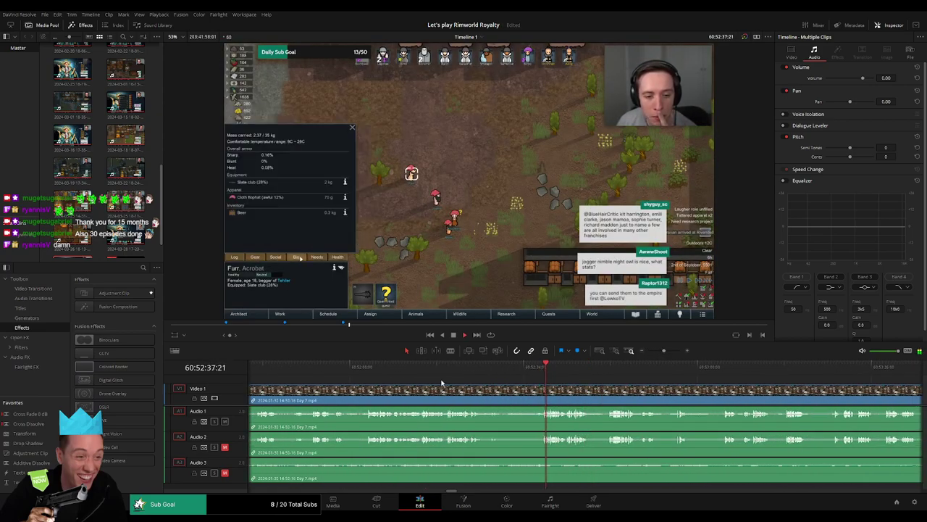
left_click(364, 372)
left_click_drag(366, 373, 475, 379)
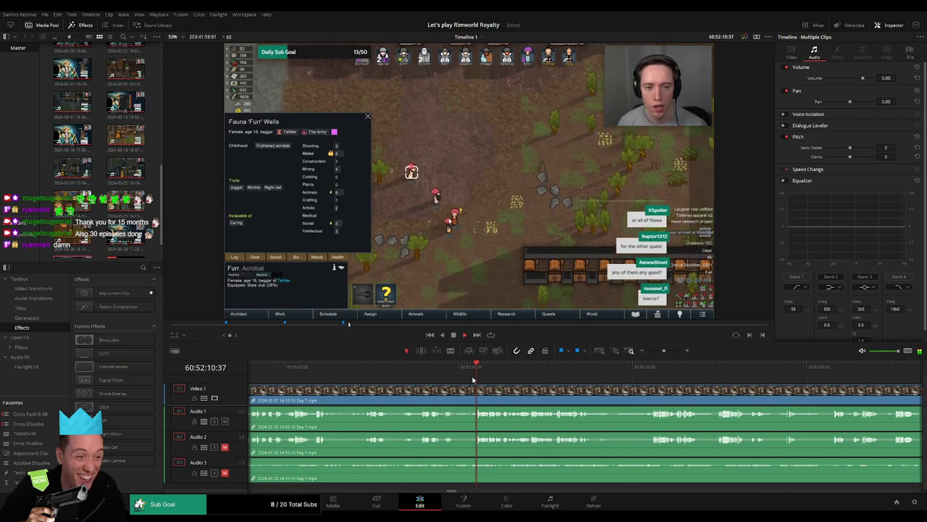
left_click(425, 377)
left_click(371, 375)
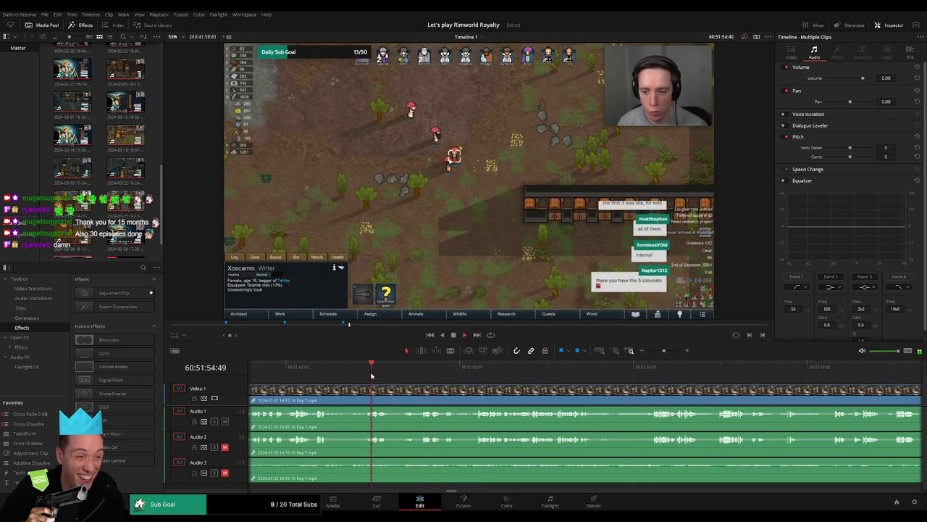
left_click_drag(663, 352, 465, 382)
left_click(536, 378)
scroll(489, 375, "right", 1)
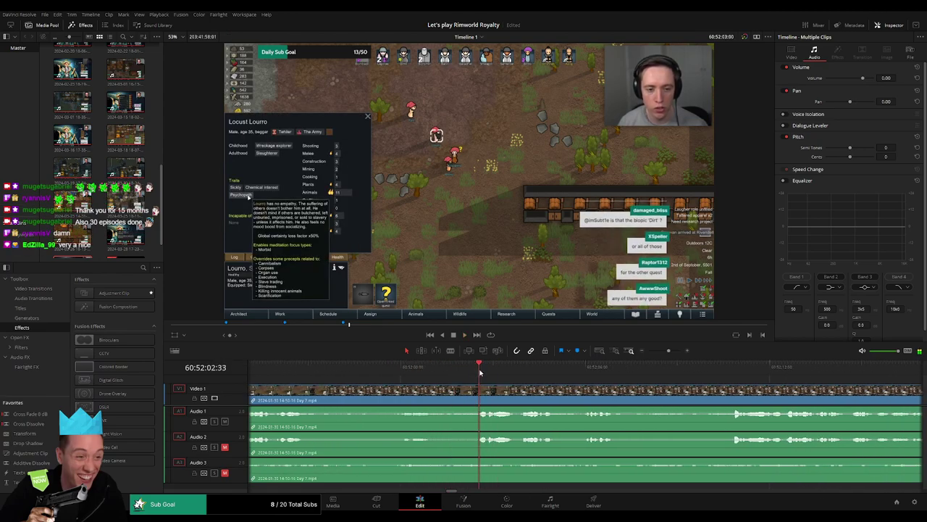
left_click_drag(478, 373, 449, 379)
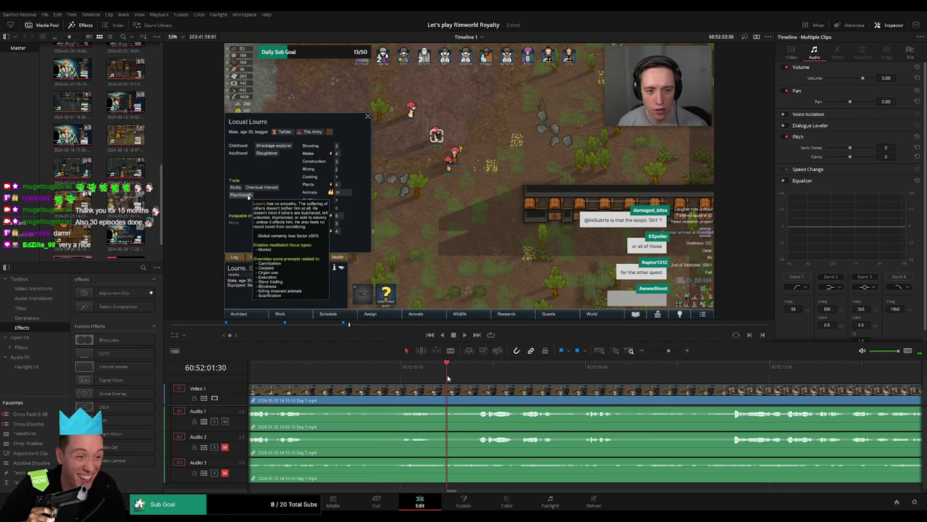
key("ctrl+b")
Step: Add short fades on both sides of the 60:52:01:30 cut on the video and all audio tracks
left_click_drag(449, 386, 470, 433)
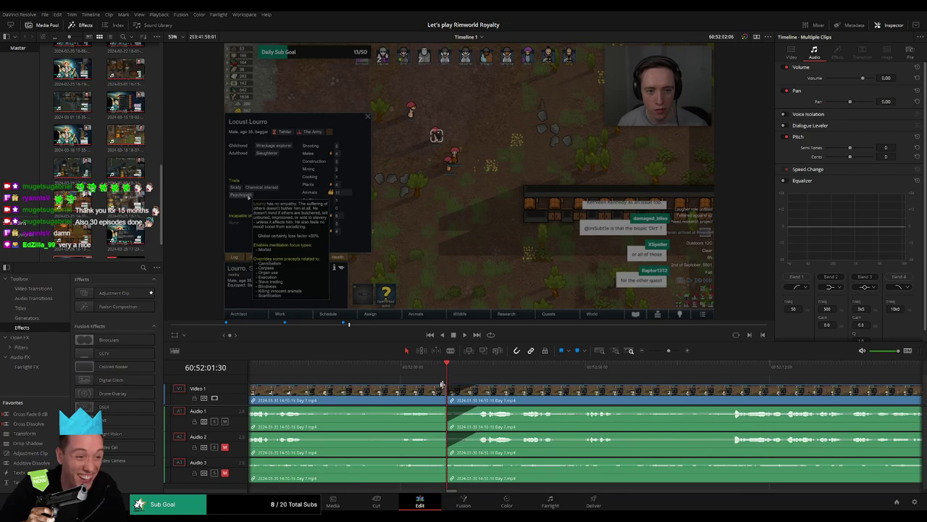
left_click_drag(442, 387, 422, 408)
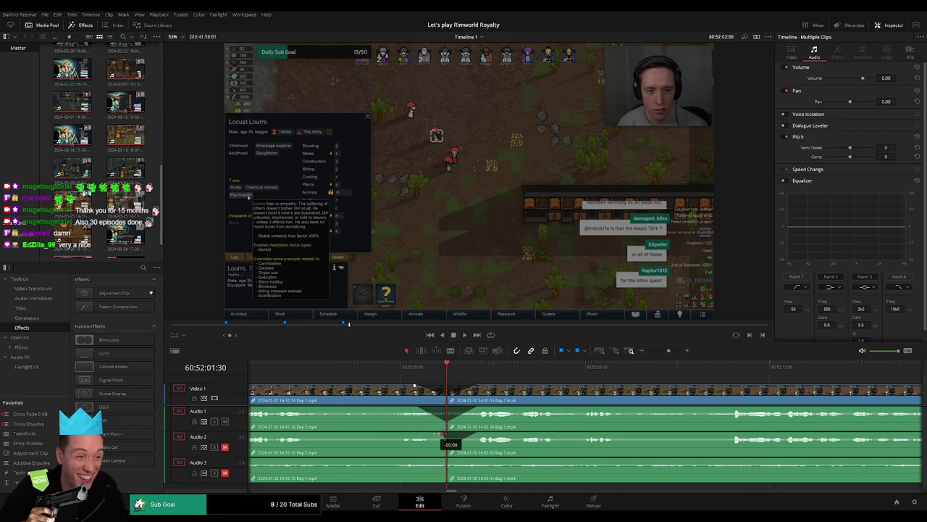
left_click_drag(437, 434, 476, 460)
Step: Move the Day 7 section after the 60:52:01:30 cut beyond the 62-hour mark, leaving a gap
left_click_drag(668, 352, 646, 353)
left_click_drag(635, 393, 572, 397)
left_click(308, 371)
left_click(438, 373)
left_click(368, 394)
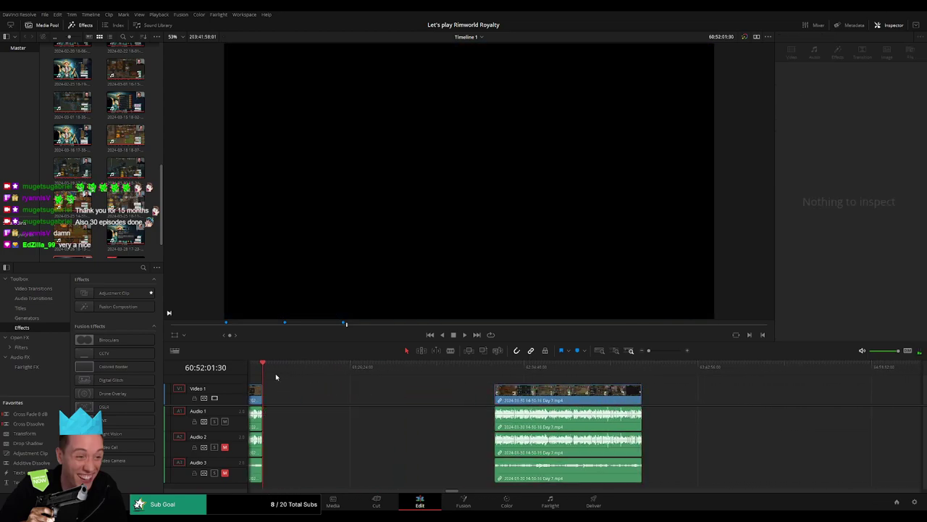
Step: Position the last Day 7 section so that it starts at 62:00:00:00 and play its beginning
left_click_drag(266, 370, 437, 389)
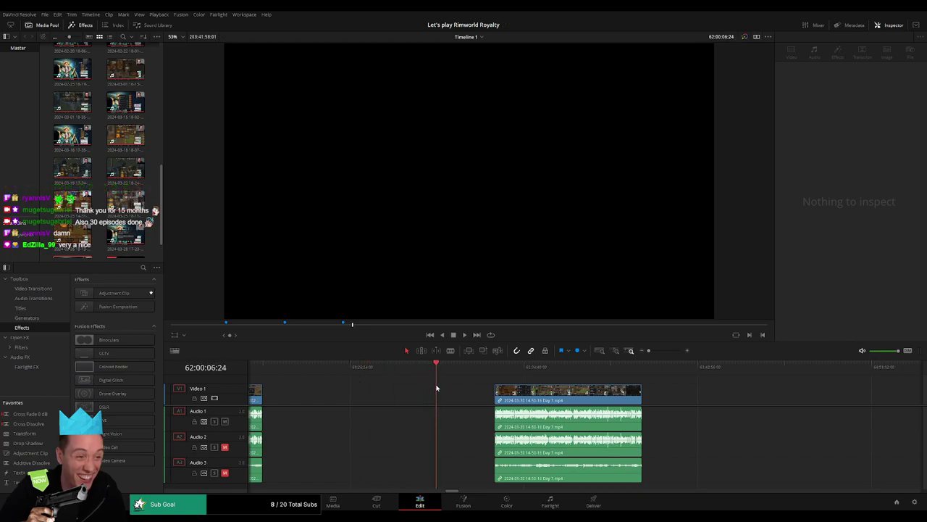
left_click_drag(648, 351, 654, 351)
left_click_drag(587, 371, 583, 371)
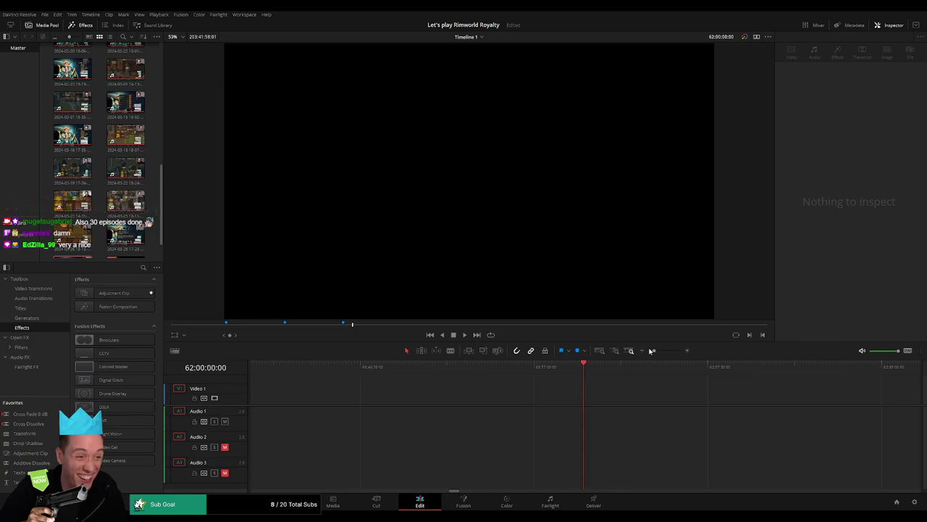
left_click_drag(652, 350, 649, 351)
scroll(385, 378, "right", 5)
left_click_drag(450, 392, 392, 392)
key("space")
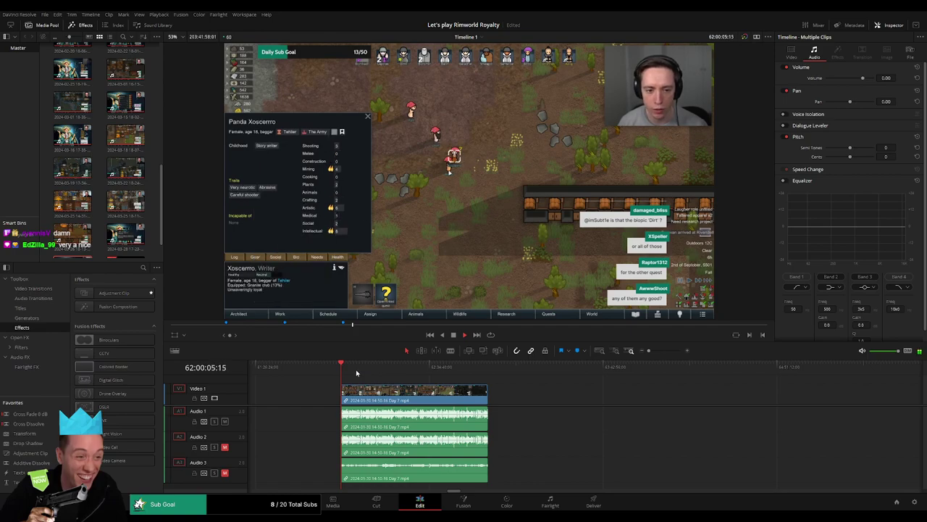
Step: Find a quiet moment just after 62:52:00:00 and split the Day 7 clip on all tracks at 62:52:13:00
left_click_drag(356, 372, 474, 380)
key("space")
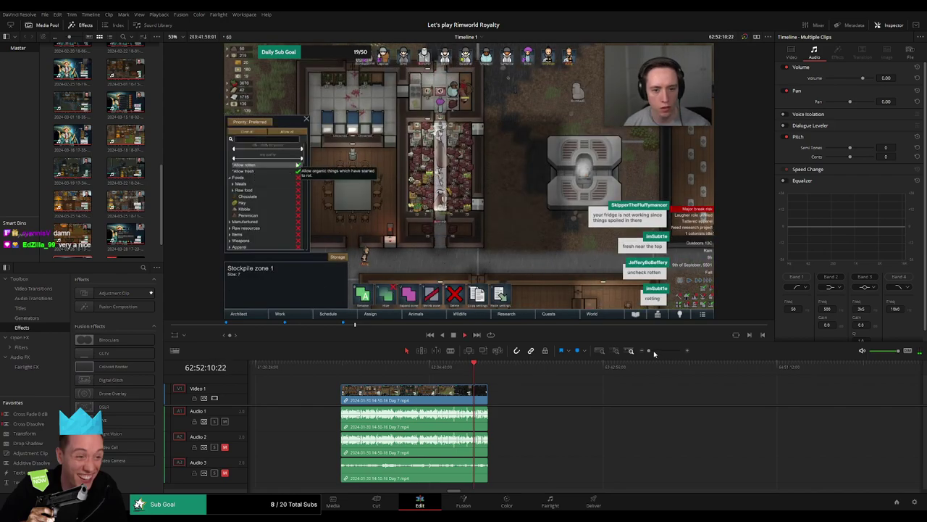
left_click_drag(649, 350, 666, 351)
left_click(478, 367)
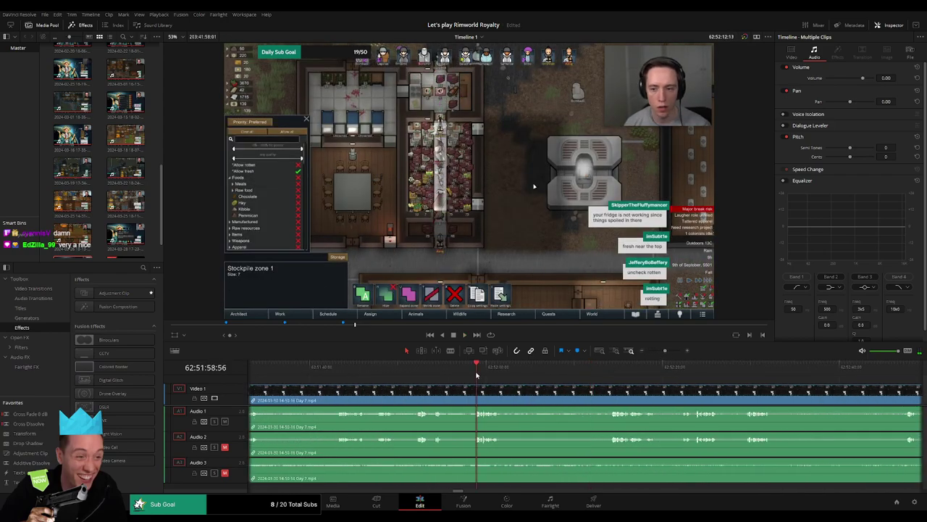
left_click(601, 373)
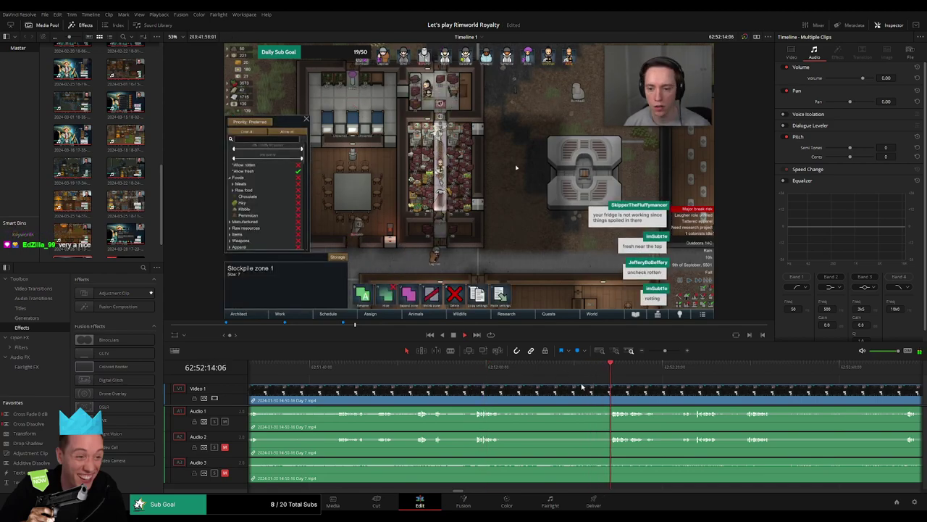
left_click_drag(665, 352, 668, 352)
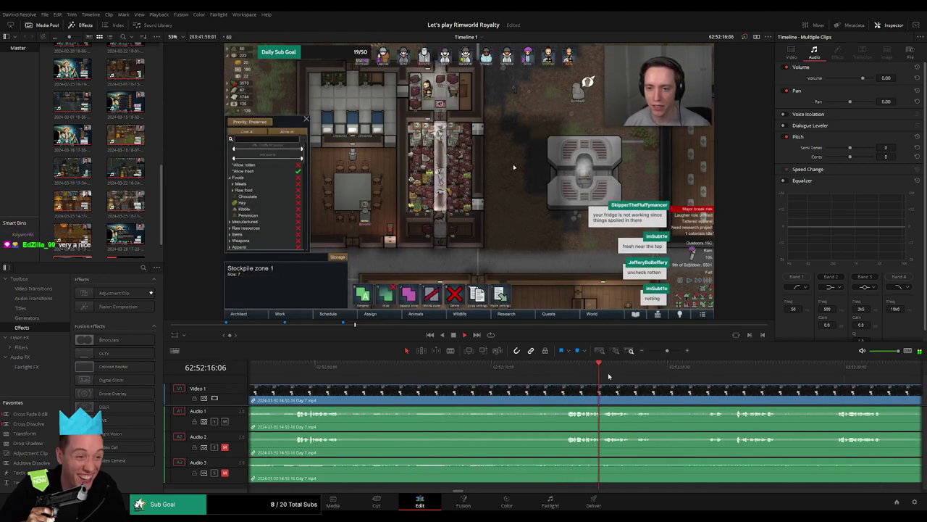
left_click(637, 373)
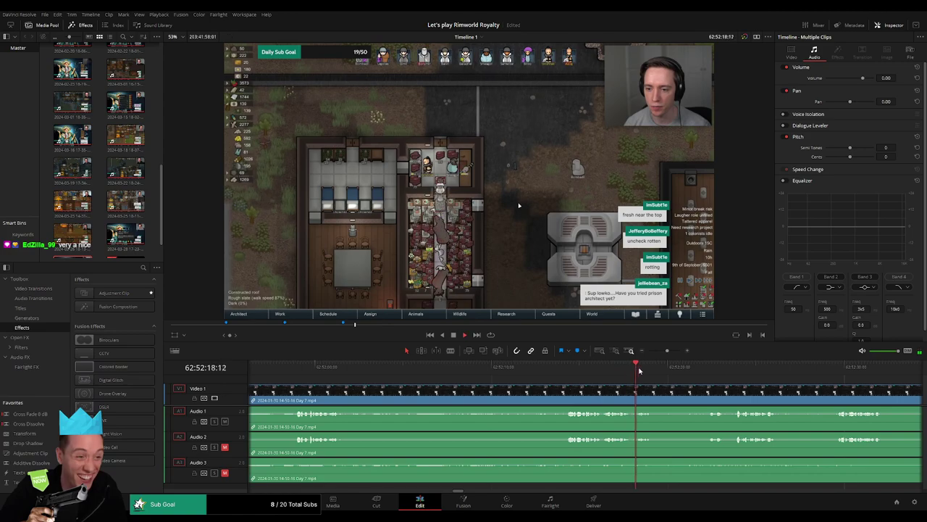
left_click(708, 372)
left_click(569, 371)
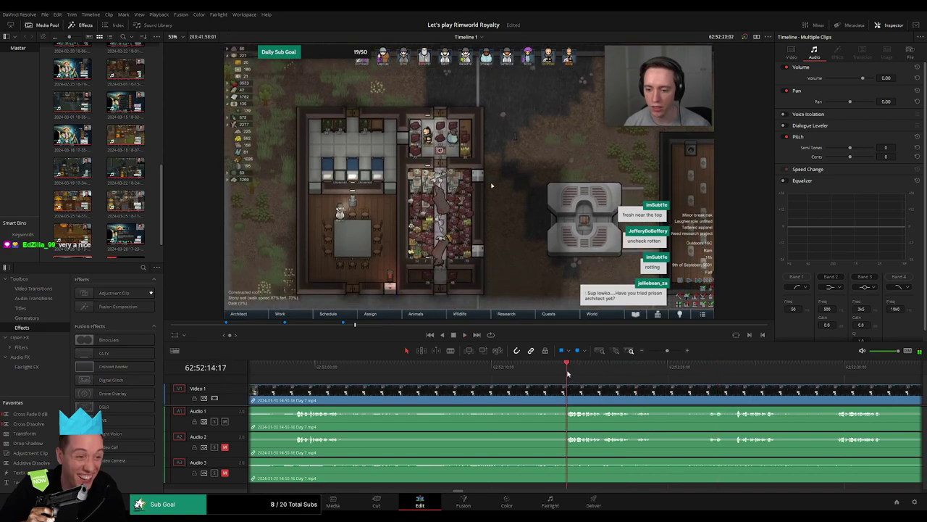
left_click_drag(567, 371, 521, 409)
key("ctrl+b")
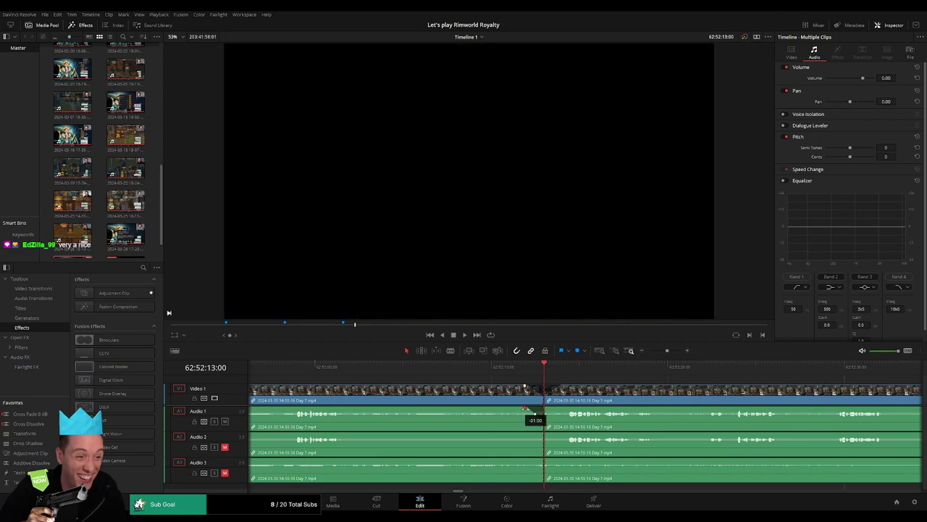
Step: Add fades of about one second on both sides of the 62:52:13:00 cut on the video and all audio tracks
left_click_drag(545, 409, 563, 408)
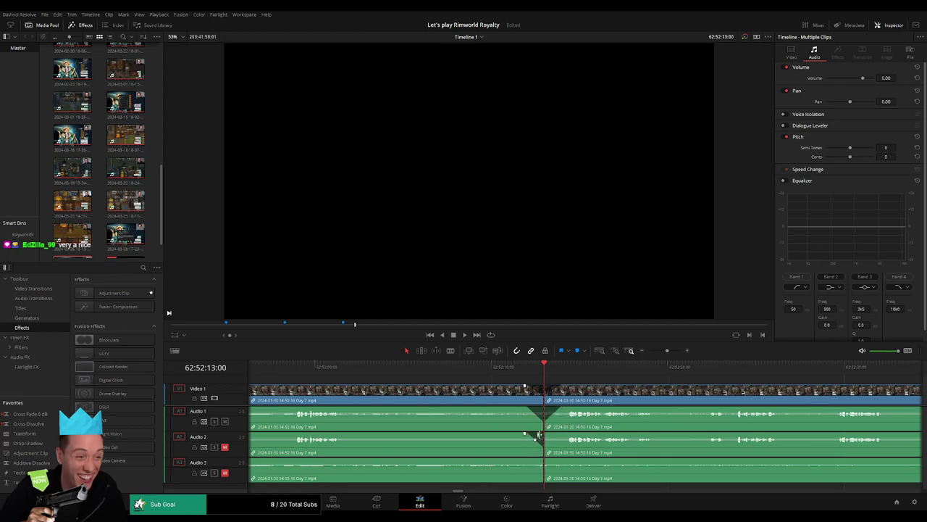
left_click_drag(544, 433, 562, 433)
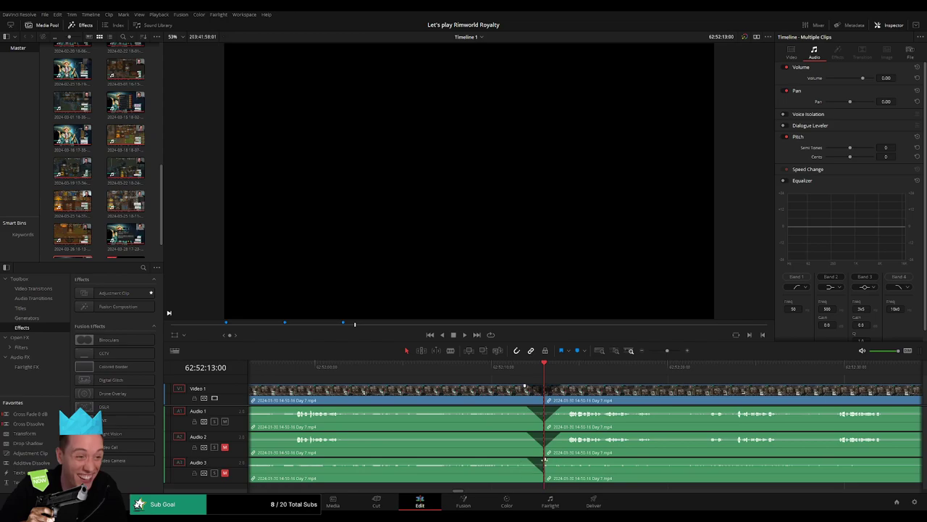
left_click_drag(544, 459, 561, 461)
Step: Move the short Day 7 remainder after the 62:52:13:00 cut so that it starts at 64:00:00:00
scroll(672, 387, "down", 5)
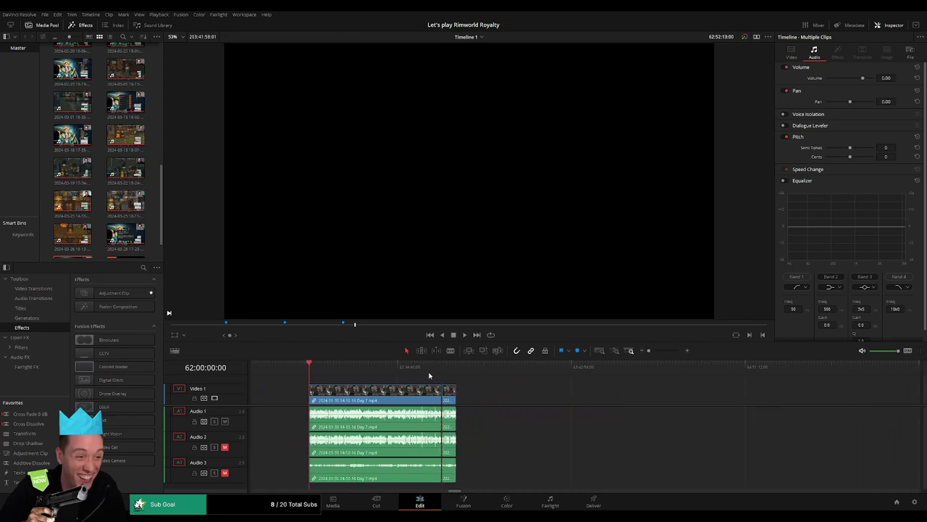
scroll(448, 389, "right", 2)
left_click_drag(314, 399, 521, 399)
left_click(396, 389)
left_click_drag(310, 365, 486, 399)
Step: Move the Day 7 part 2 clip back so that it directly follows the short Day 7 remainder
left_click(809, 401)
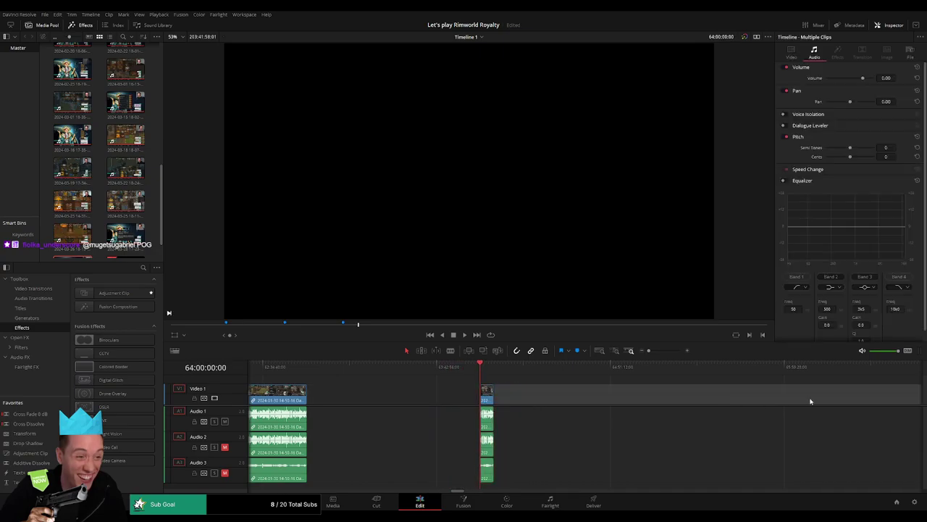
scroll(809, 401, "right", 3)
left_click(755, 399)
left_click_drag(755, 400, 472, 399)
scroll(408, 398, "left", 4)
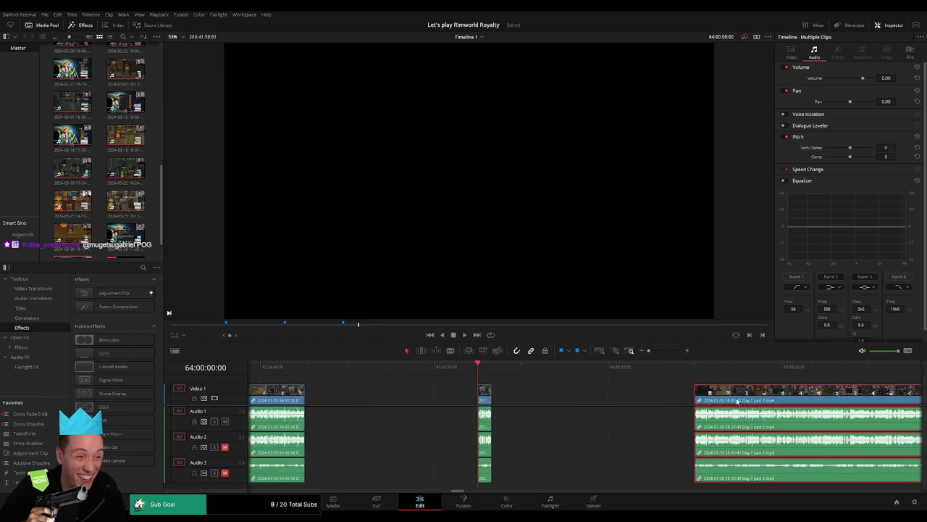
left_click_drag(740, 400, 539, 400)
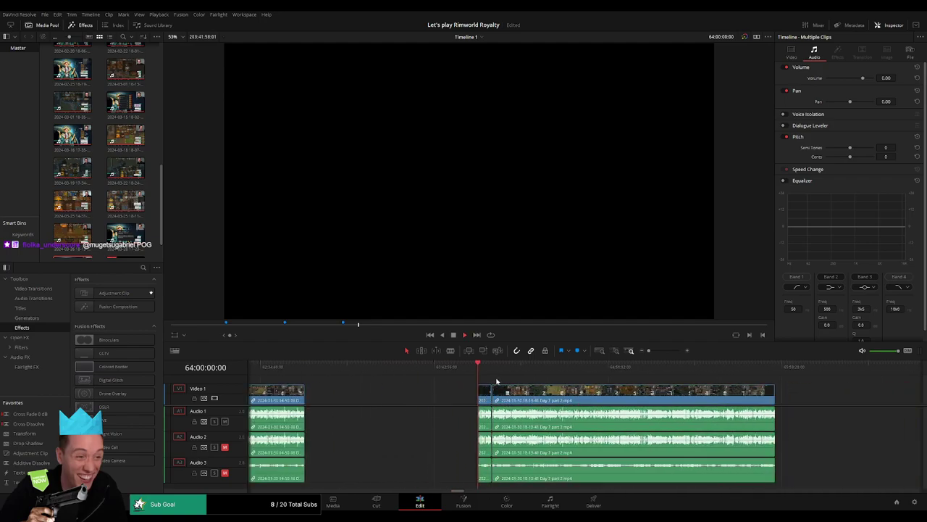
Step: Tighten the join between Day 7 and Day 7 part 2, crossfade it on the video and all audio tracks, and play it back
left_click_drag(661, 351, 655, 352)
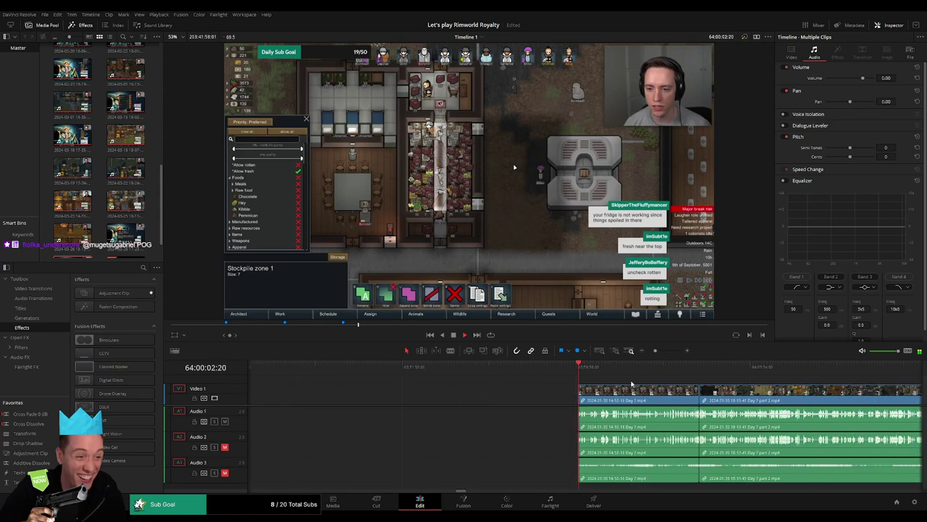
scroll(631, 384, "right", 3)
left_click_drag(523, 371, 549, 372)
left_click_drag(655, 351, 671, 351)
left_click(503, 367)
key("space")
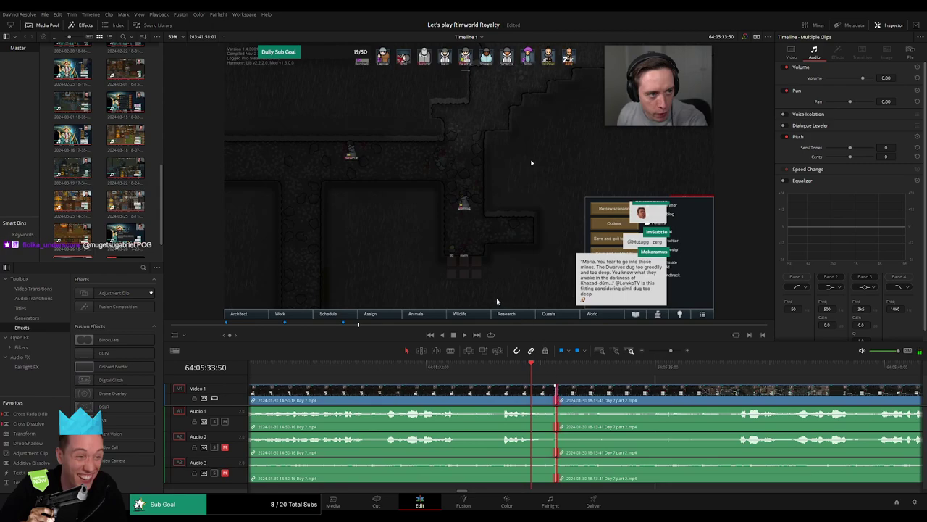
left_click(373, 369)
key("space")
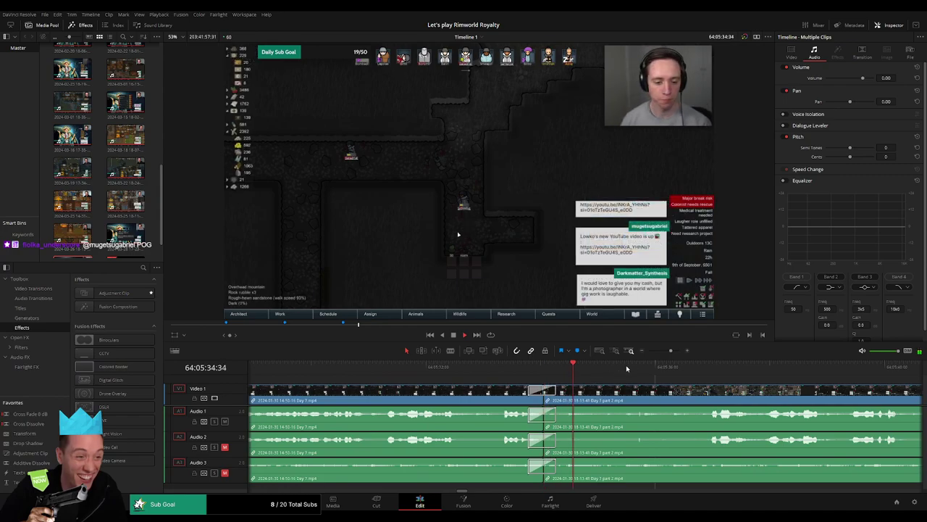
left_click(690, 367)
Step: Look for a quiet moment in the Day 7 part 2 clip just after 64:52:00:00 for the next episode cut
left_click(630, 352)
scroll(629, 355, "down", 2)
scroll(570, 386, "right", 6)
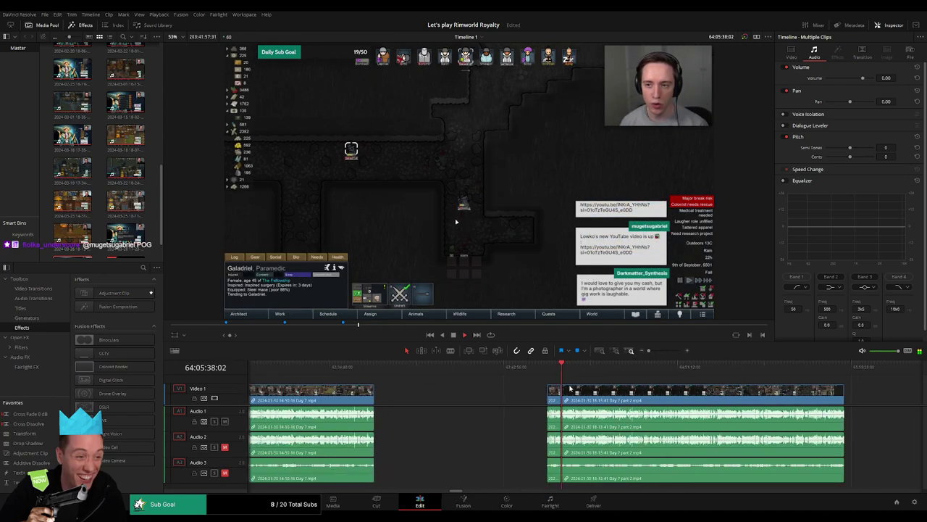
scroll(464, 385, "right", 1)
scroll(454, 387, "down", 1)
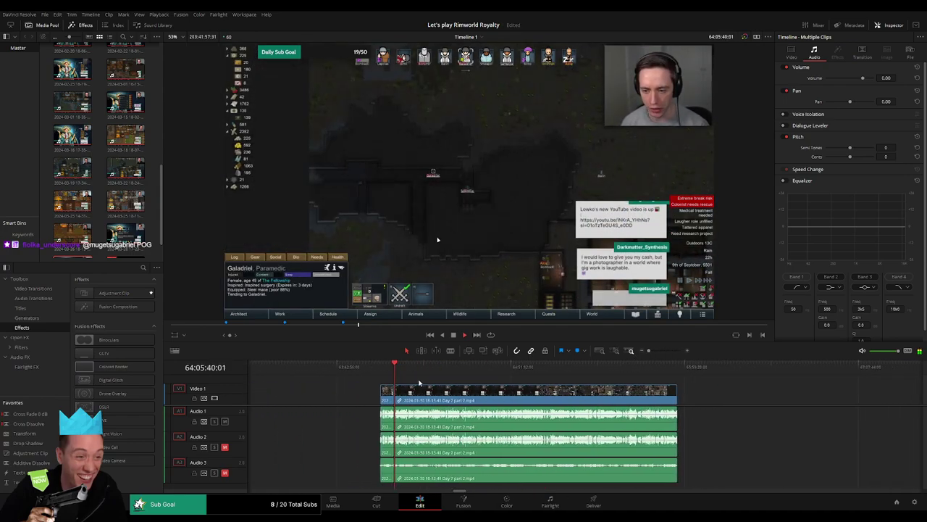
left_click(459, 376)
left_click_drag(458, 376, 515, 379)
left_click(664, 351)
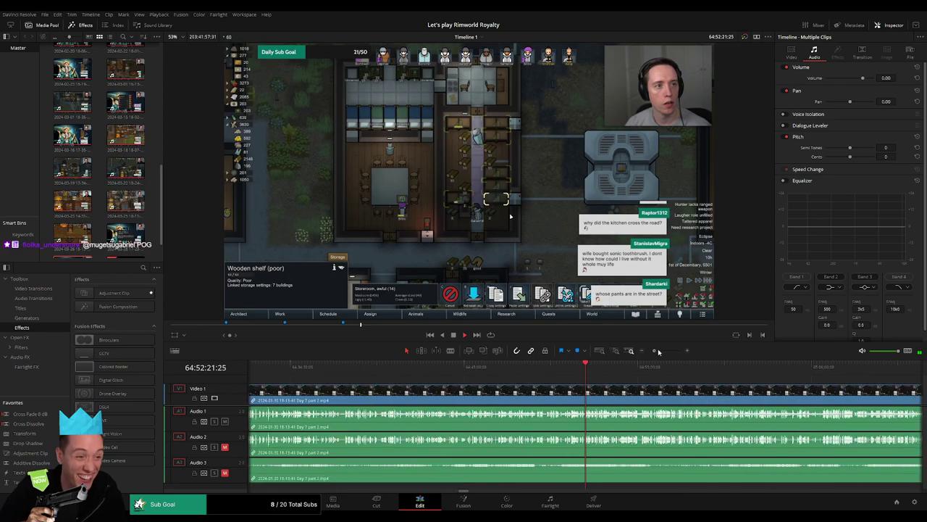
left_click(379, 375)
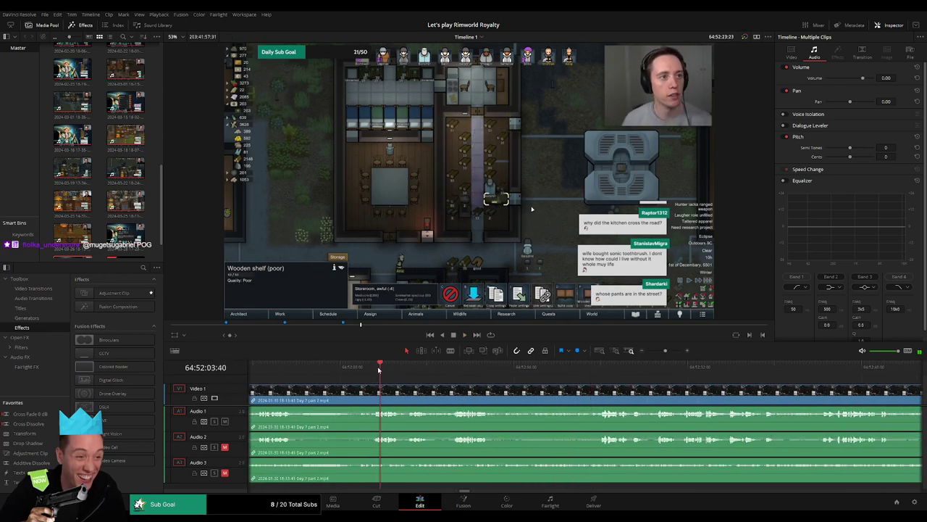
scroll(463, 382, "left", 3)
left_click(459, 370)
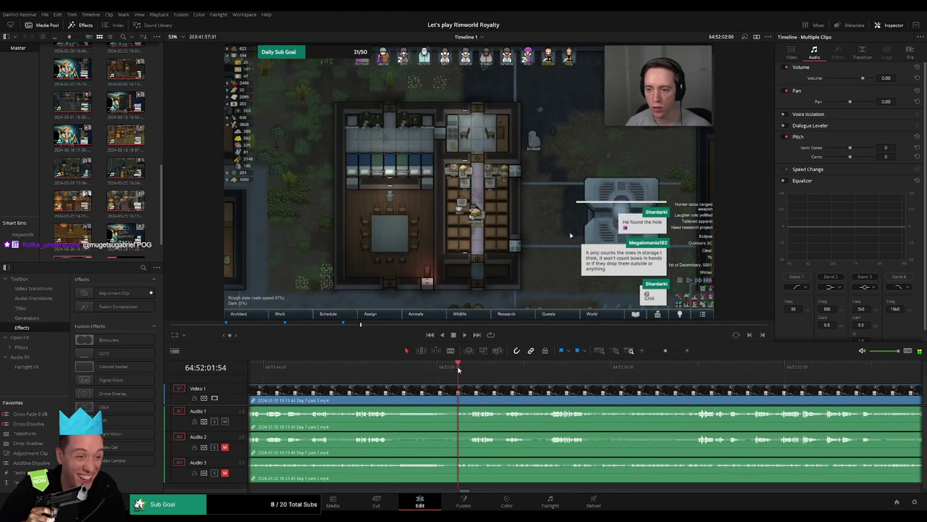
Step: Split the linked video and audio clip on all tracks at 64:52:02:00
left_click(670, 351)
left_click(612, 375)
left_click_drag(612, 376, 559, 375)
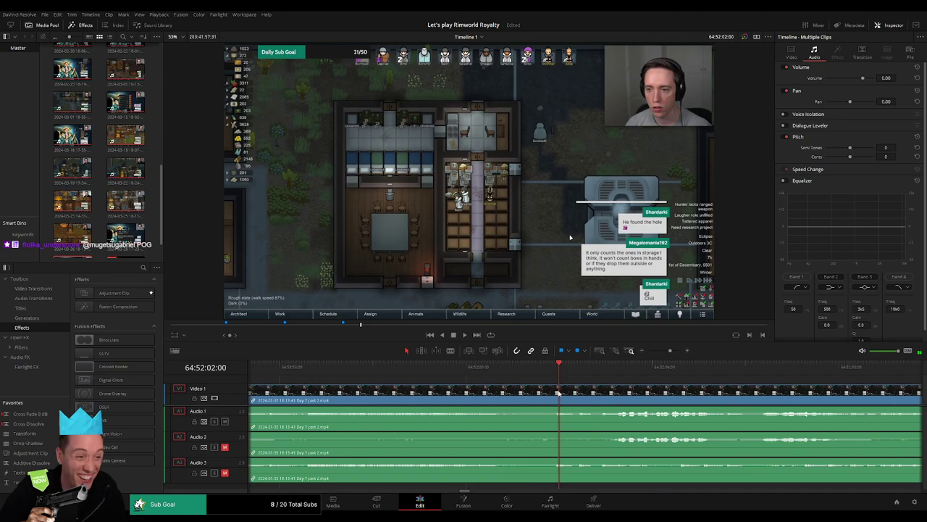
key("ctrl+b")
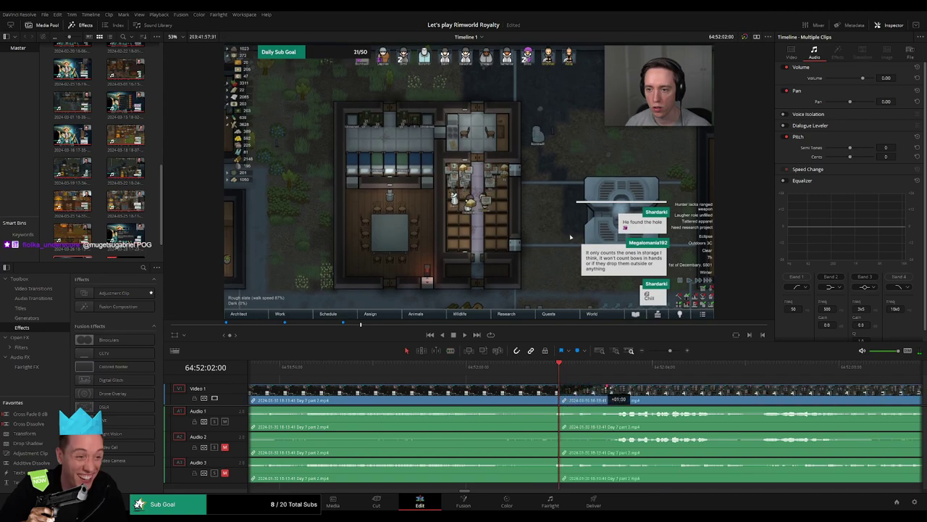
Step: Add a fade-out before and a fade-in after the 64:52:02:00 cut on the video track, each about one second long
left_click_drag(608, 387, 534, 387)
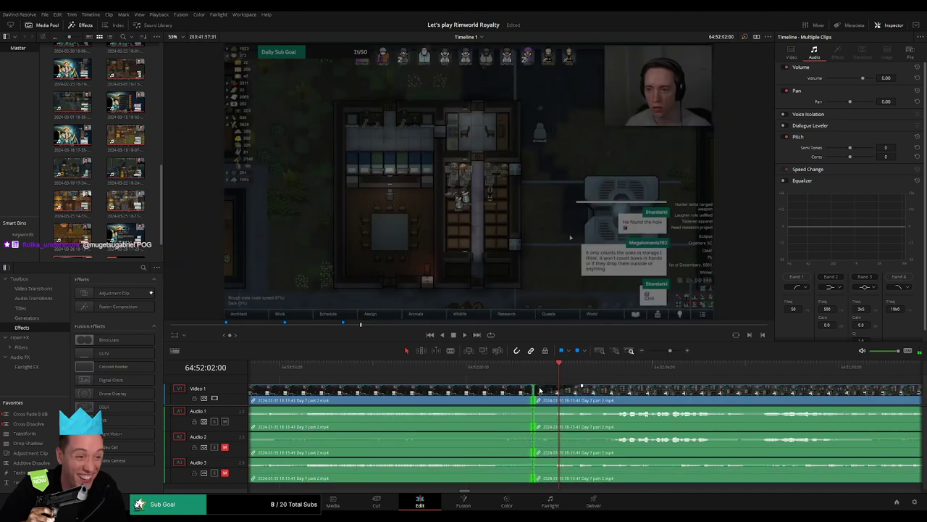
key("ctrl+z")
left_click_drag(607, 386, 522, 389)
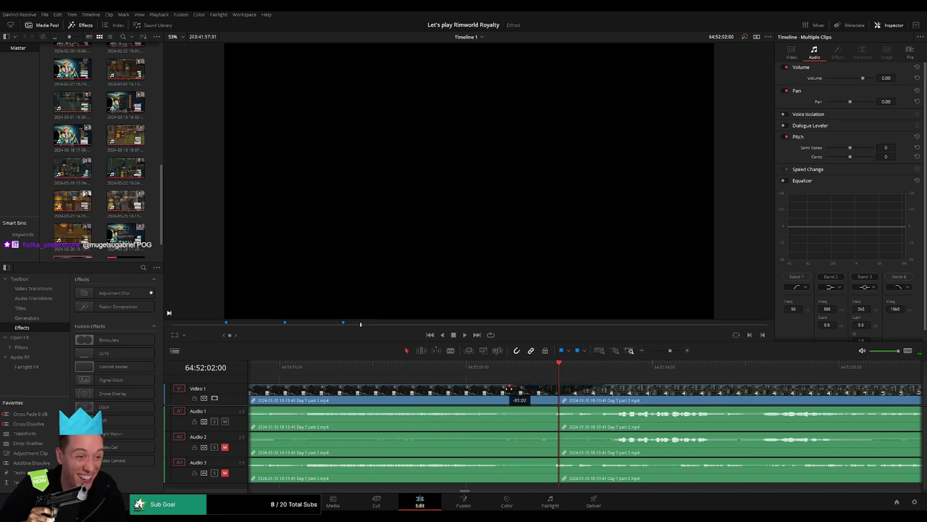
Step: Add fade-outs and fade-ins of about one second at the 64:52:02:00 cut on all three audio tracks
left_click_drag(558, 408, 501, 406)
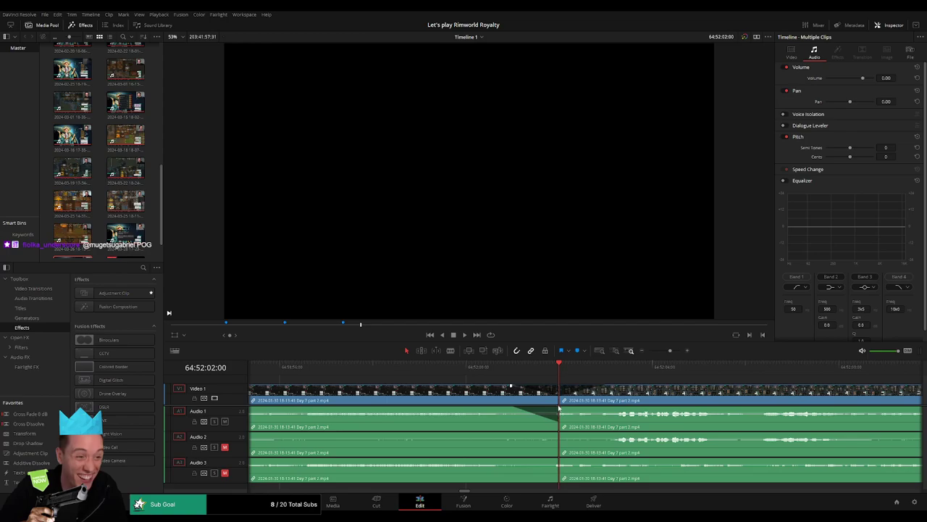
left_click_drag(564, 409, 601, 409)
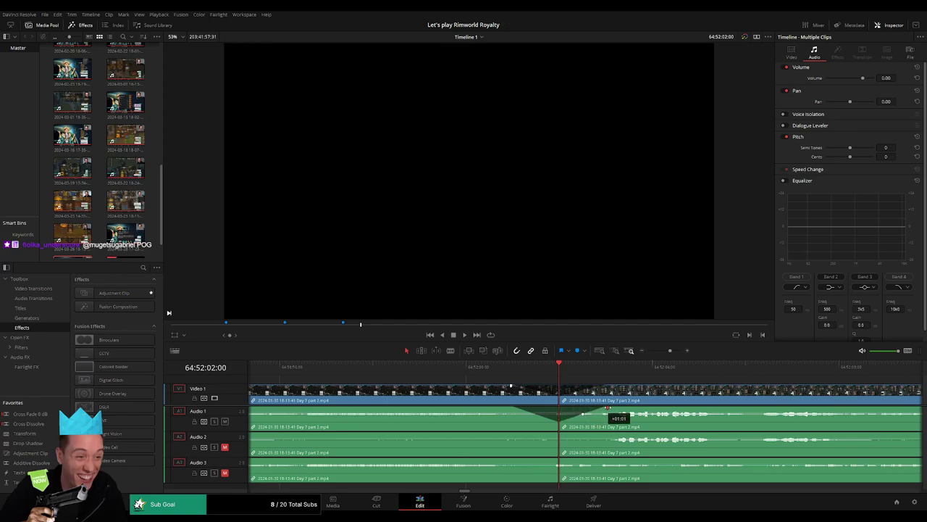
left_click_drag(541, 435, 610, 434)
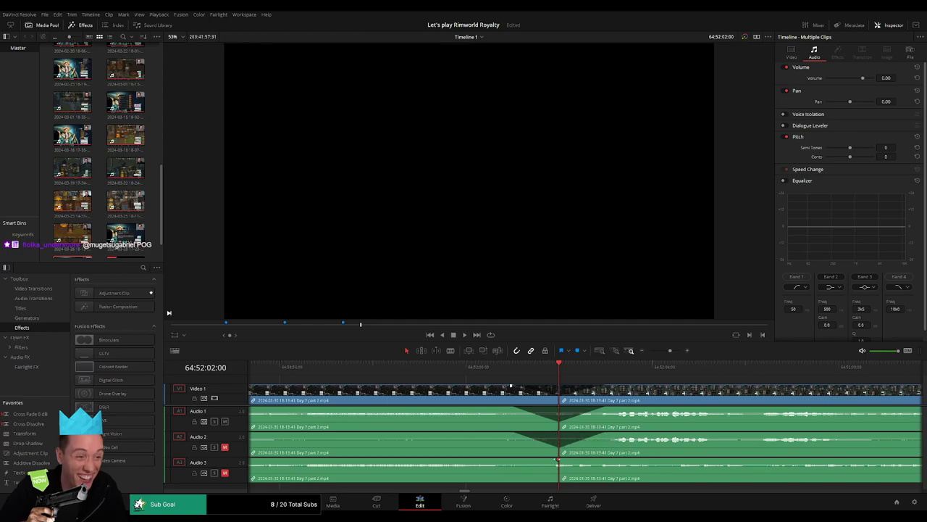
left_click_drag(557, 459, 605, 461)
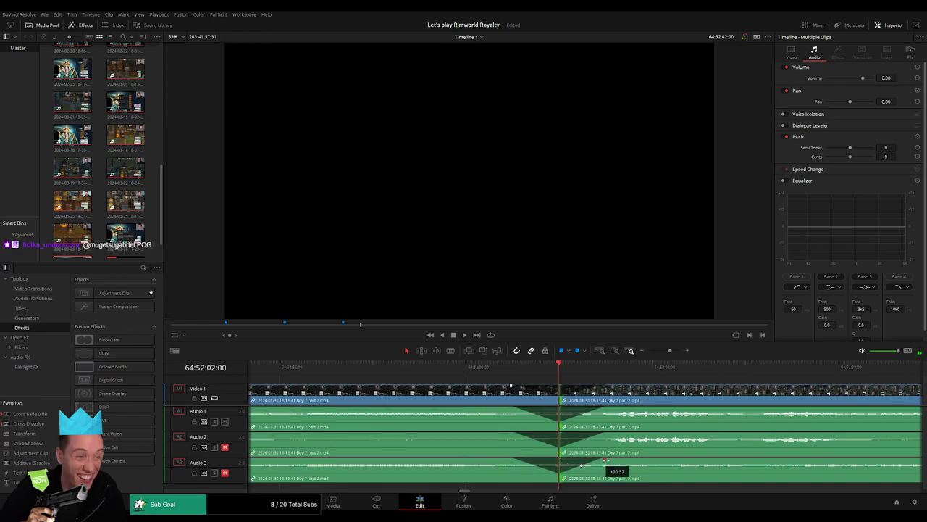
Step: Move the clip following the 64:52:02:00 cut further along the timeline, to beyond 66:00:00:00
scroll(641, 404, "down", 6)
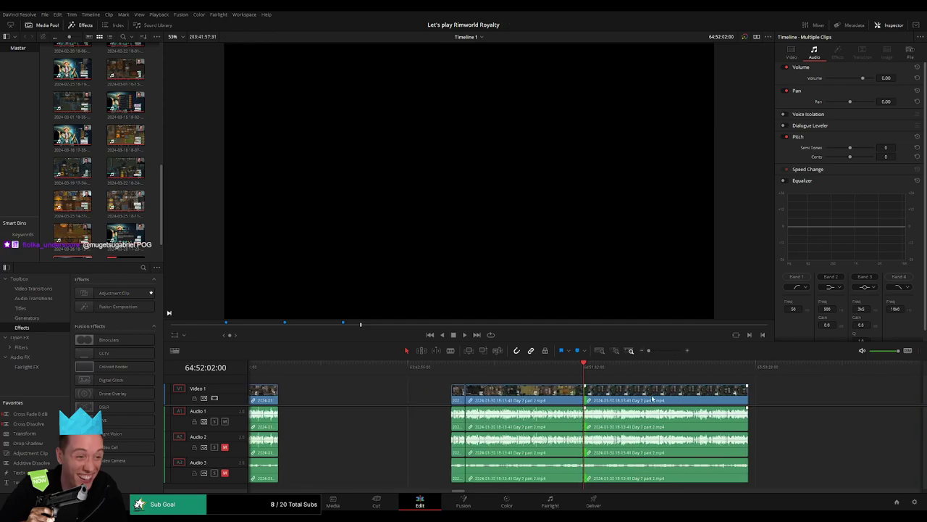
left_click(346, 373)
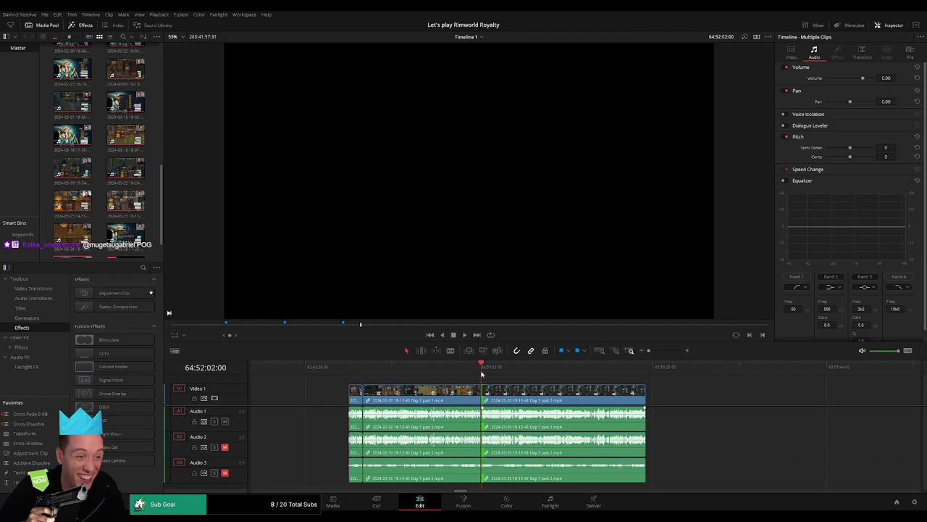
left_click(526, 382)
scroll(526, 383, "right", 5)
left_click_drag(397, 393, 621, 395)
left_click(401, 393)
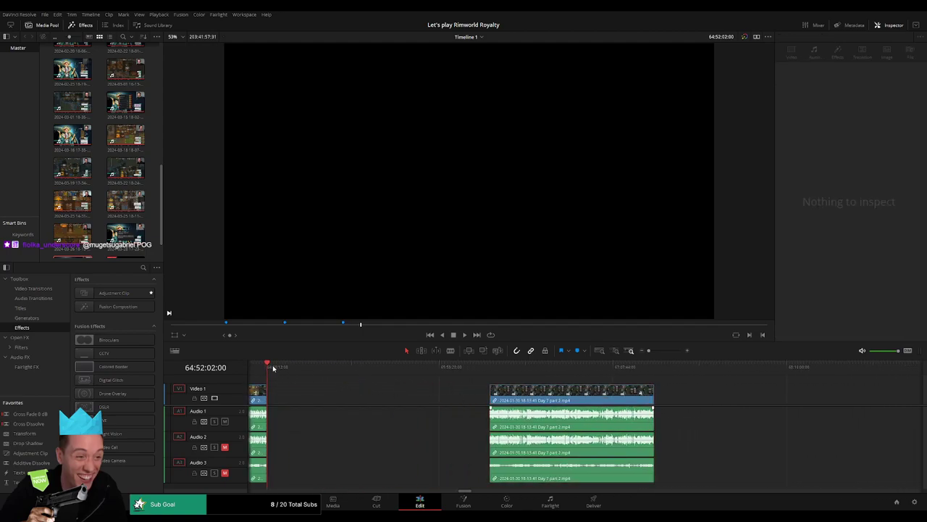
Step: Set the playhead to 66:00:00:00 and align the start of the moved clip with it
left_click_drag(273, 369, 439, 385)
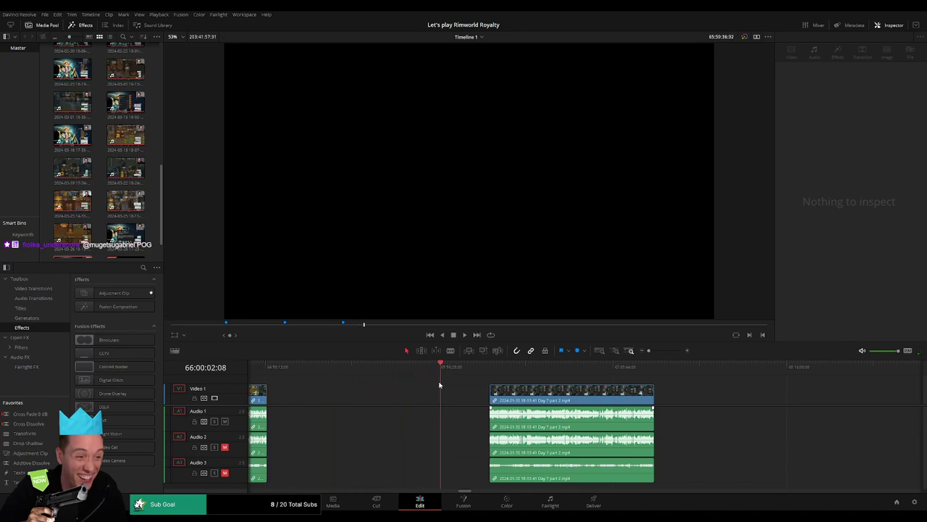
key("Left")
key("Left")
key("Left")
key("Left")
key("Left")
key("Left")
key("Left")
key("Left")
key("Left")
key("Left")
key("Left")
key("Left")
key("Left")
key("Left")
key("Left")
key("Left")
key("Left")
key("Left")
key("Left")
key("Left")
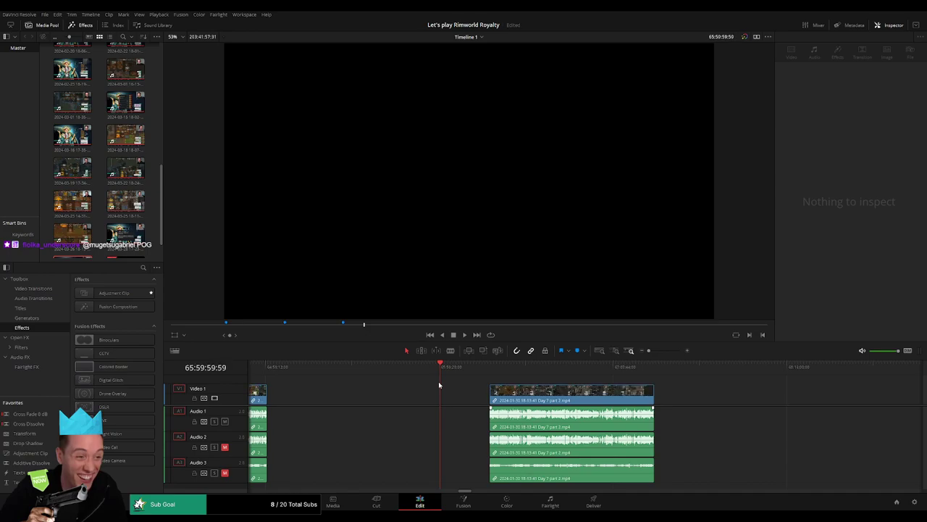
left_click_drag(517, 404, 380, 376)
Step: Review the footage around 66:52:00:00 and split the clip on all tracks at exactly that timecode
left_click(481, 376)
key("space")
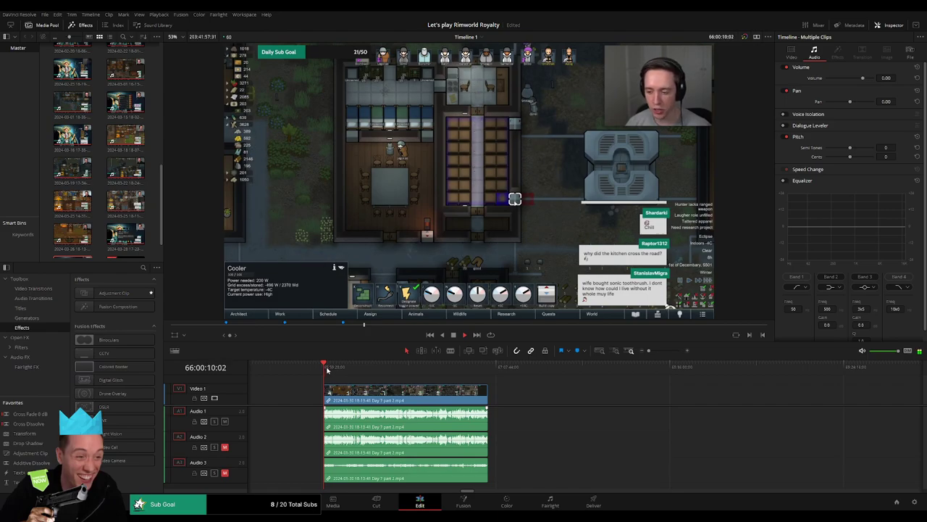
left_click_drag(326, 369, 457, 376)
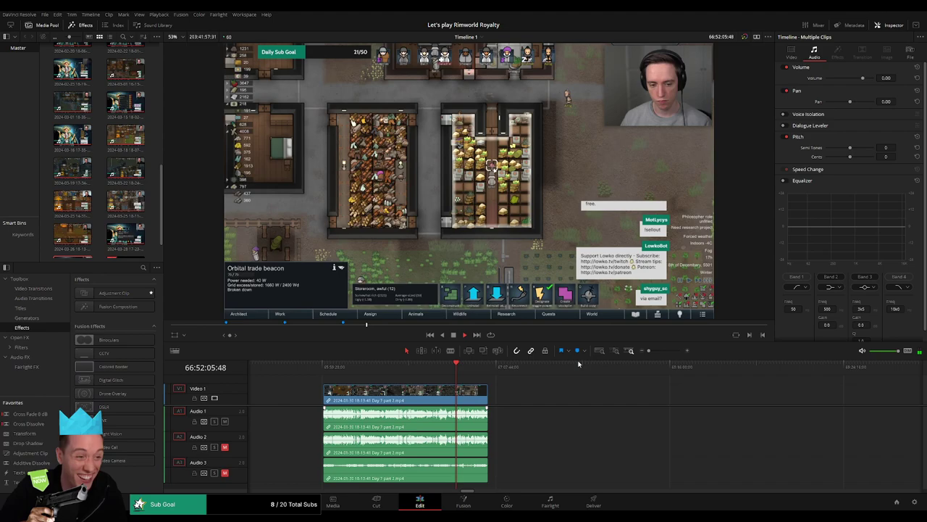
left_click_drag(649, 351, 668, 351)
left_click(439, 371)
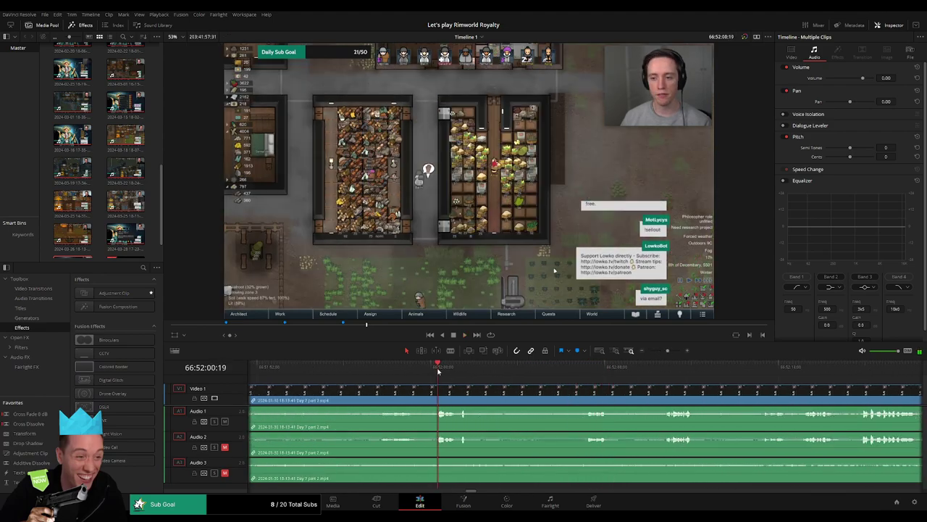
left_click(384, 372)
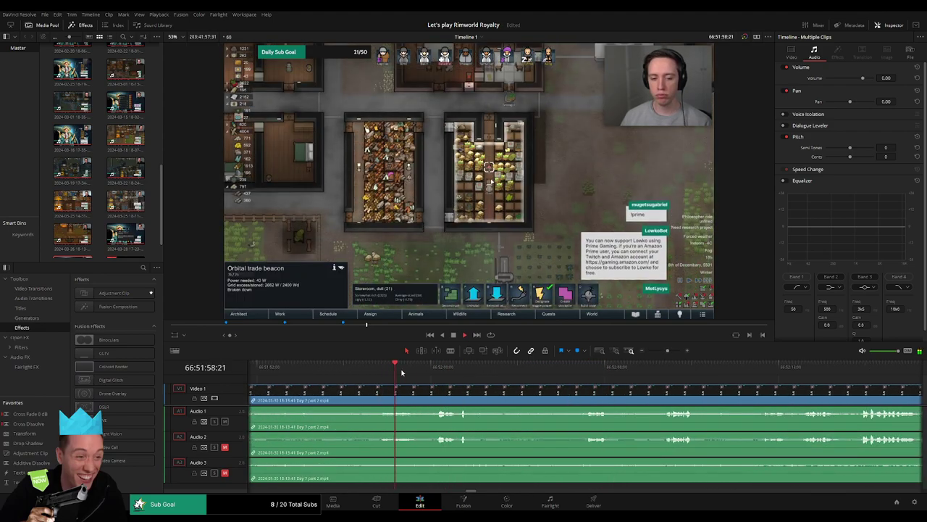
left_click(434, 371)
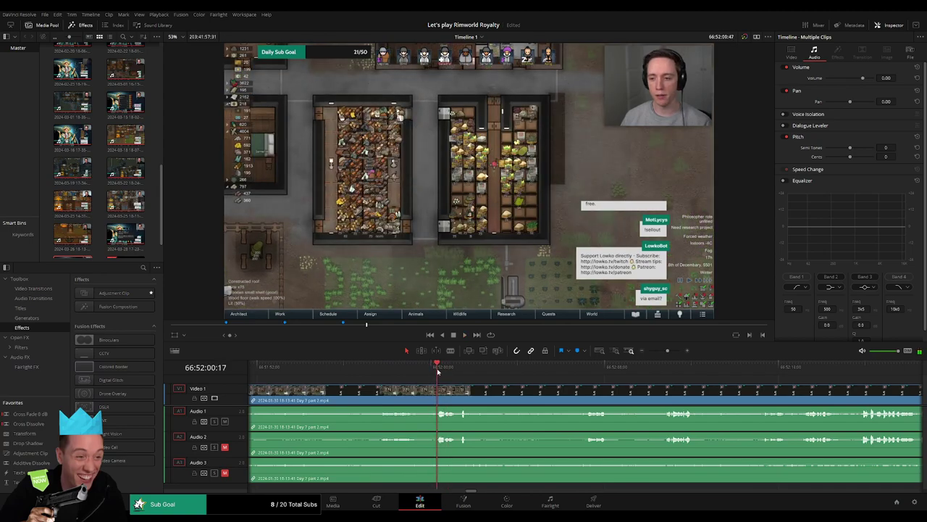
left_click_drag(433, 371, 409, 388)
key("b")
left_click(432, 388)
key("a")
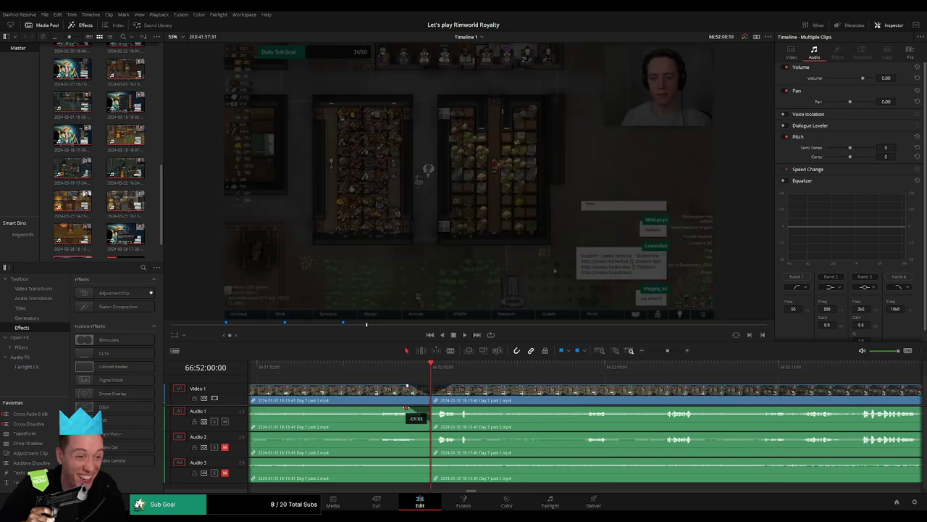
Step: Fade the video and all three audio tracks out and back in around the 66:52:00:00 cut, about one second each way
left_click_drag(431, 407, 454, 408)
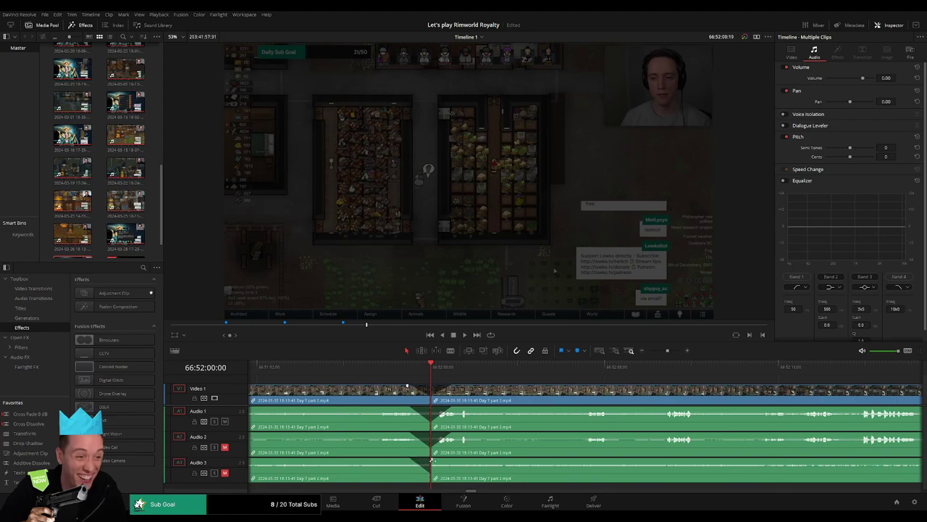
left_click_drag(432, 460, 451, 460)
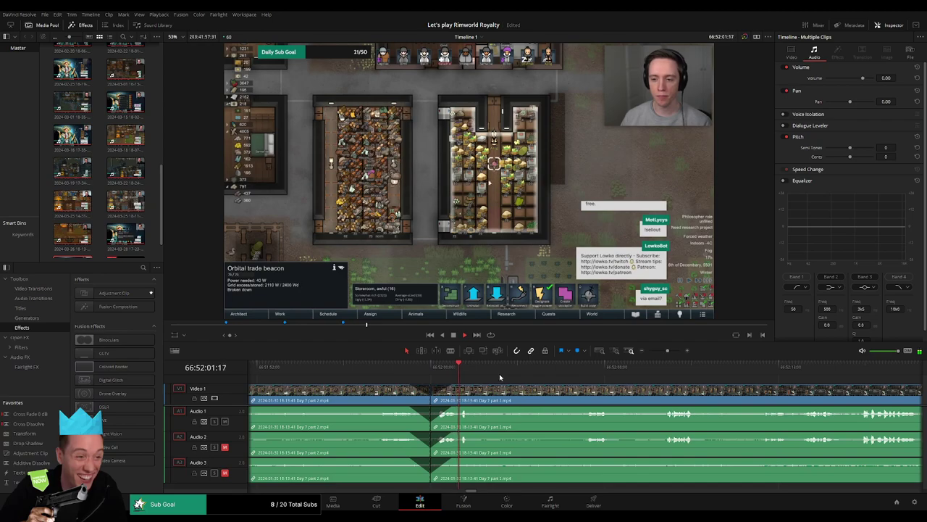
Step: Play and scrub through the footage on both sides of the 66:52:00:00 cut to check it
left_click(578, 371)
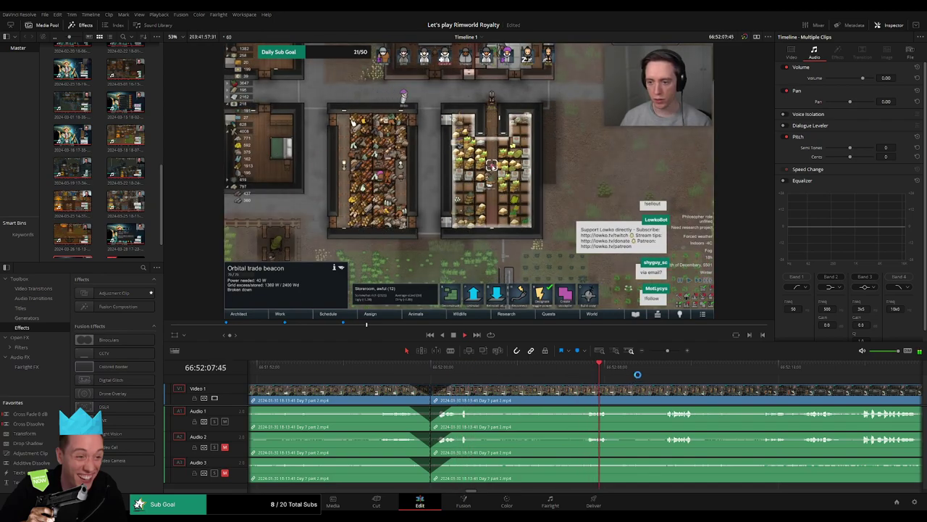
left_click_drag(668, 351, 649, 351)
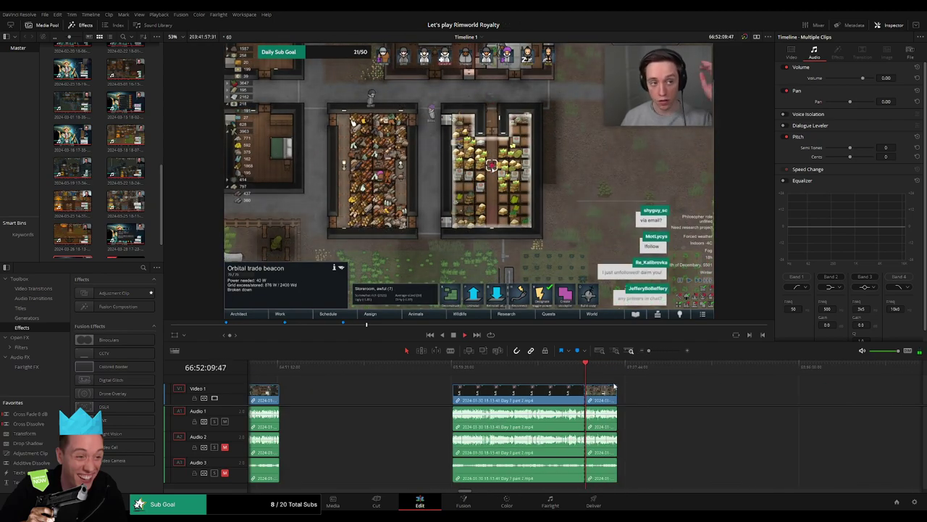
scroll(613, 386, "up", 6)
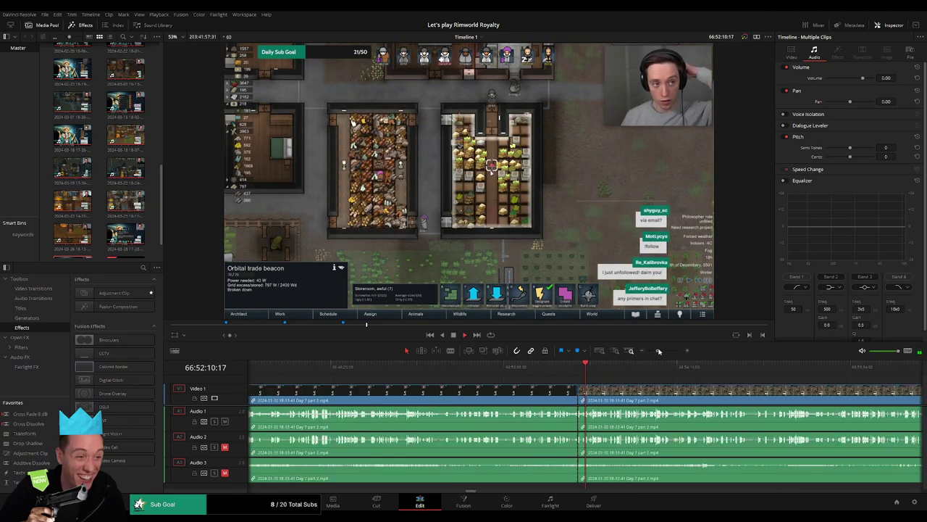
left_click(525, 375)
left_click_drag(661, 351, 665, 351)
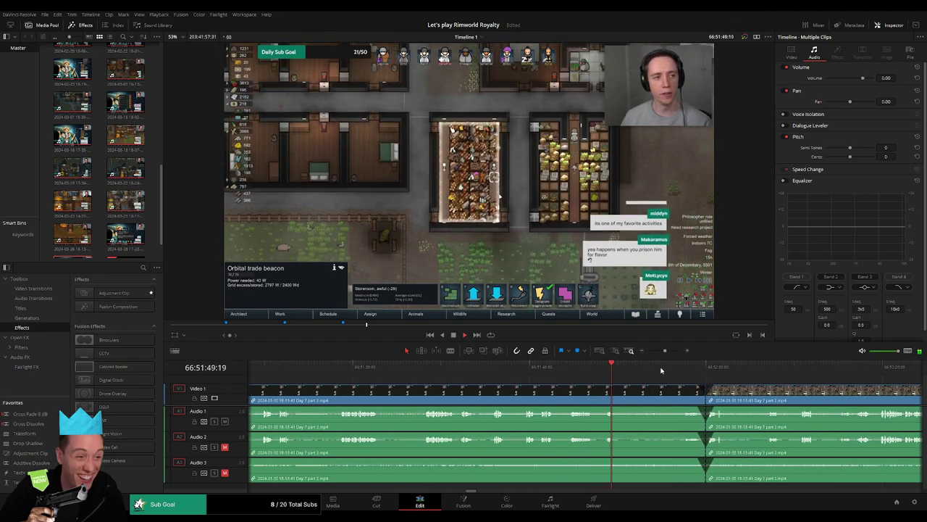
left_click(700, 364)
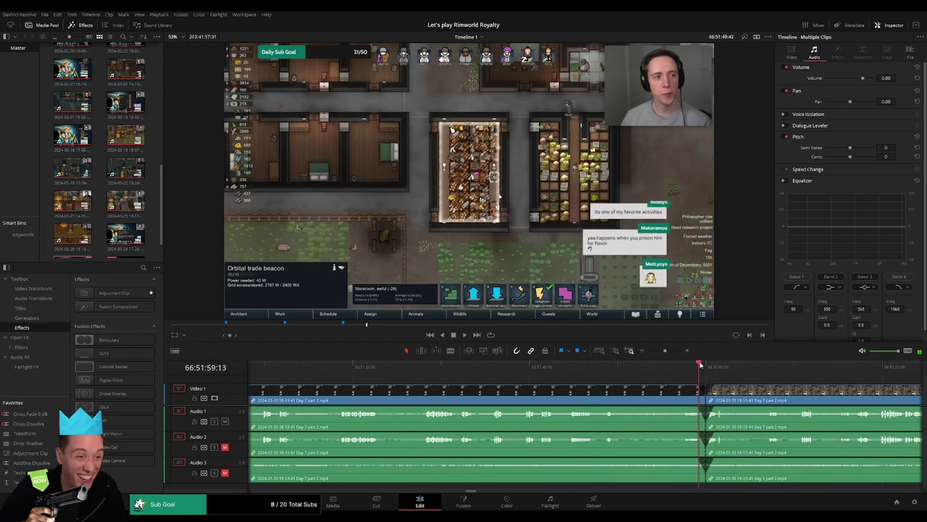
left_click_drag(665, 352, 635, 354)
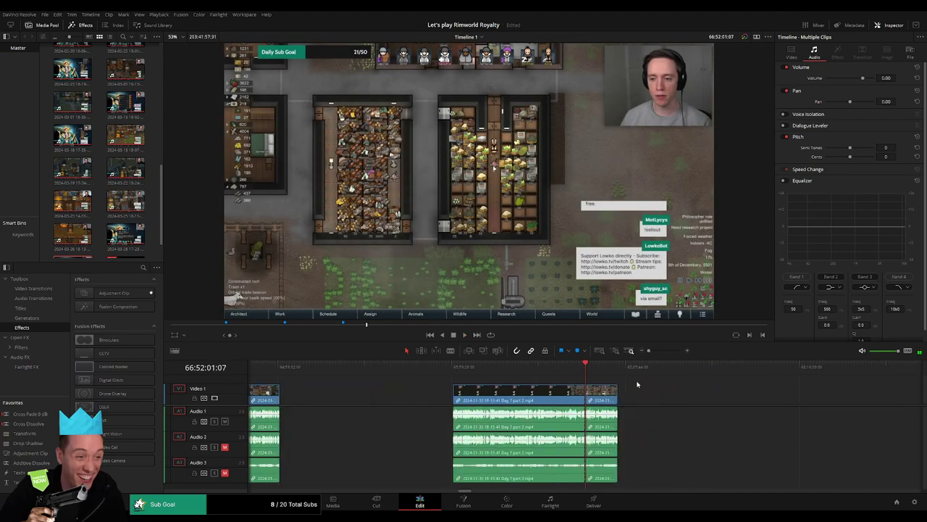
Step: Move the short remaining clip after the 66:52:00:00 cut along the timeline to beyond 68:00:00:00
scroll(569, 389, "right", 3)
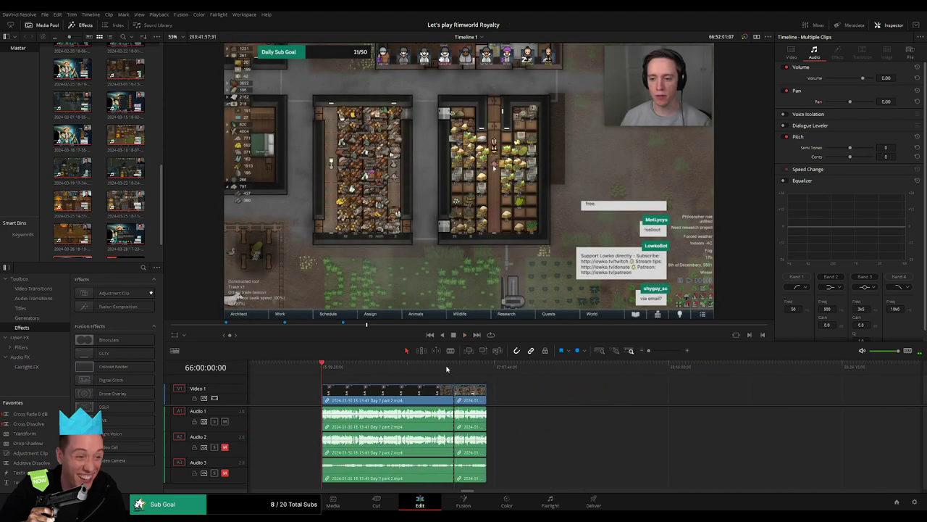
scroll(507, 386, "down", 2)
left_click_drag(332, 397, 501, 396)
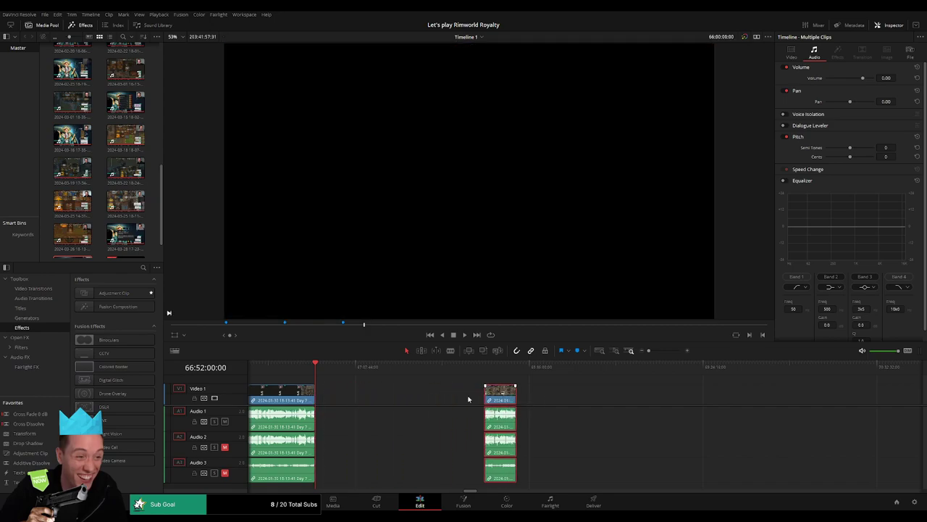
left_click(384, 392)
left_click_drag(317, 368, 408, 379)
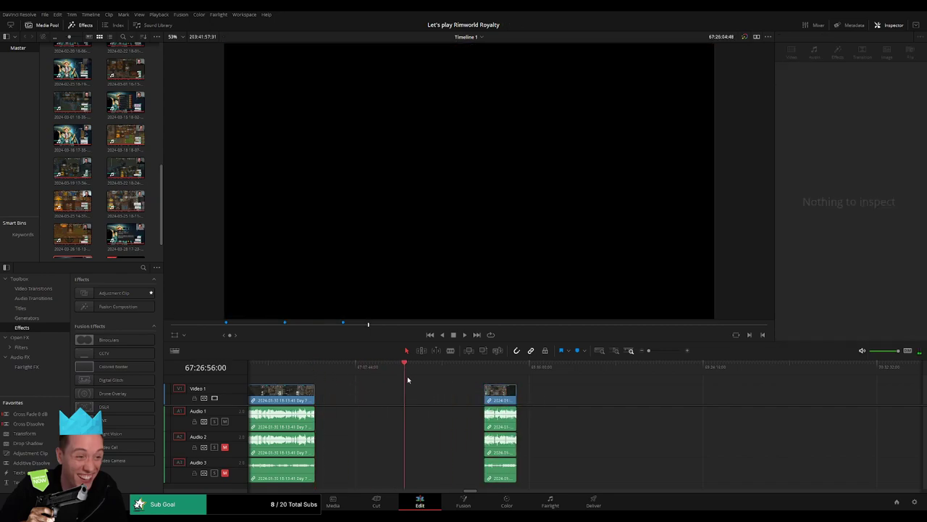
left_click_drag(494, 392, 541, 392)
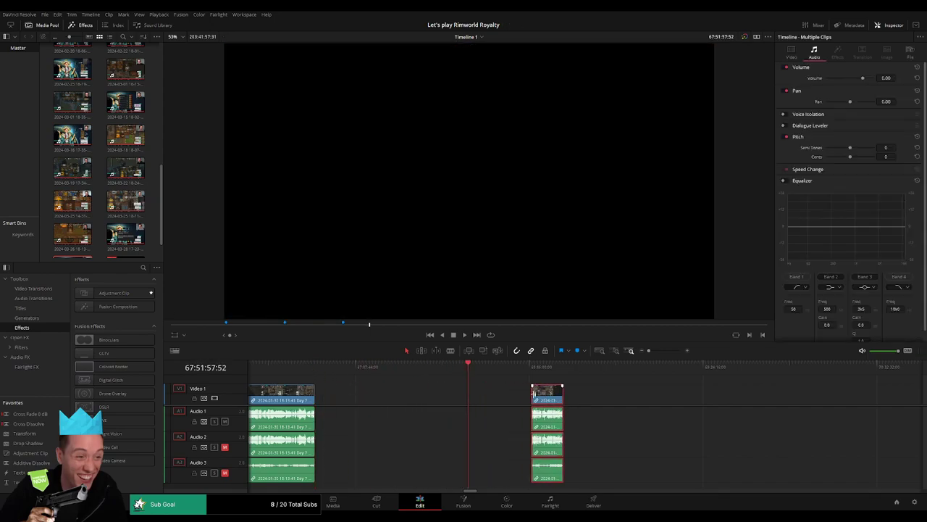
Step: Set the playhead to exactly 68:00:00:00 in the empty gap and deselect the remaining clip
left_click(476, 370)
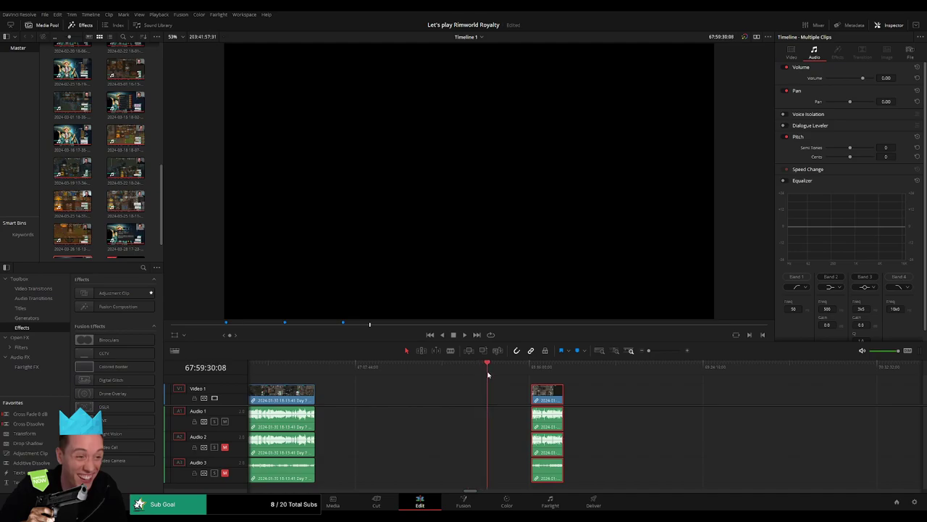
left_click(652, 350)
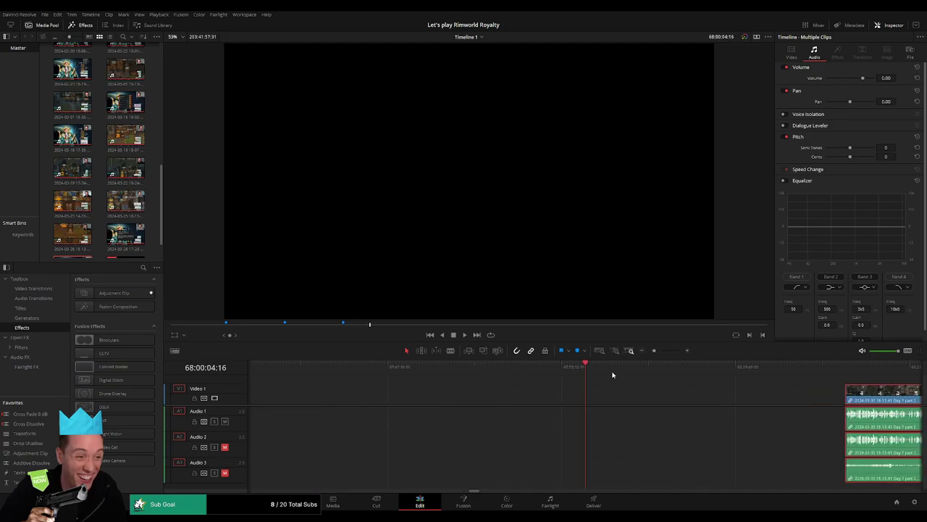
left_click(584, 368)
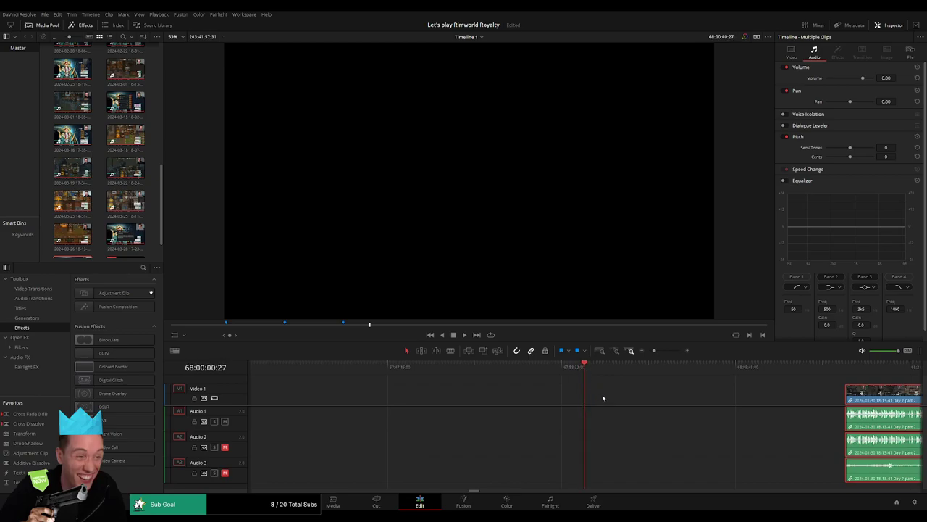
left_click(602, 398)
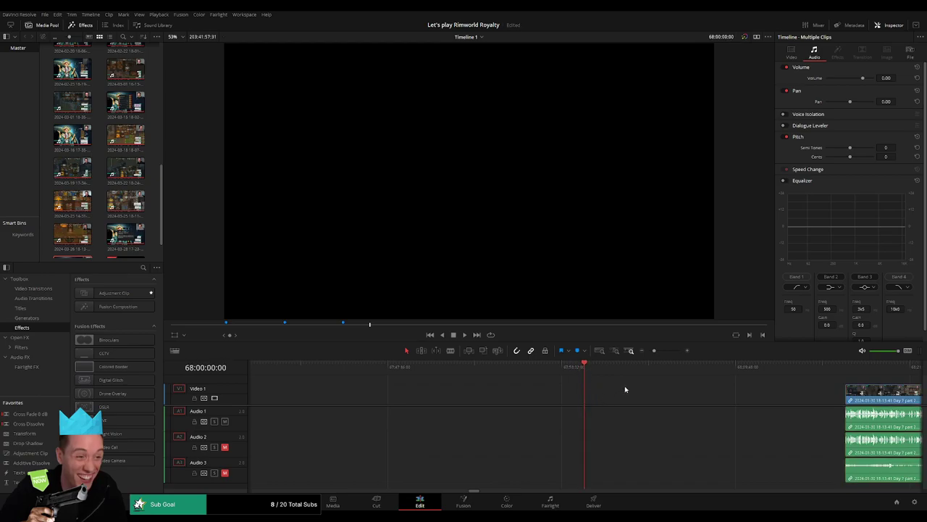
Step: Move the short remaining Day 7 part 2 clip back so that it starts exactly at 68:00:00:00
left_click(641, 352)
left_click_drag(645, 397, 601, 397)
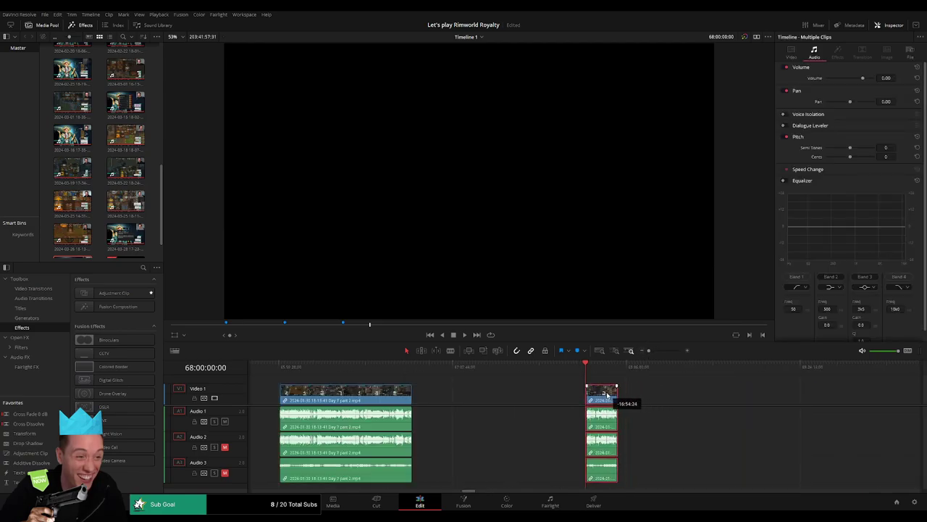
Step: Move the following day's recording along the timeline so that it starts directly behind the short Day 7 part 2 clip
left_click_drag(813, 389, 285, 388)
left_click_drag(920, 398, 776, 406)
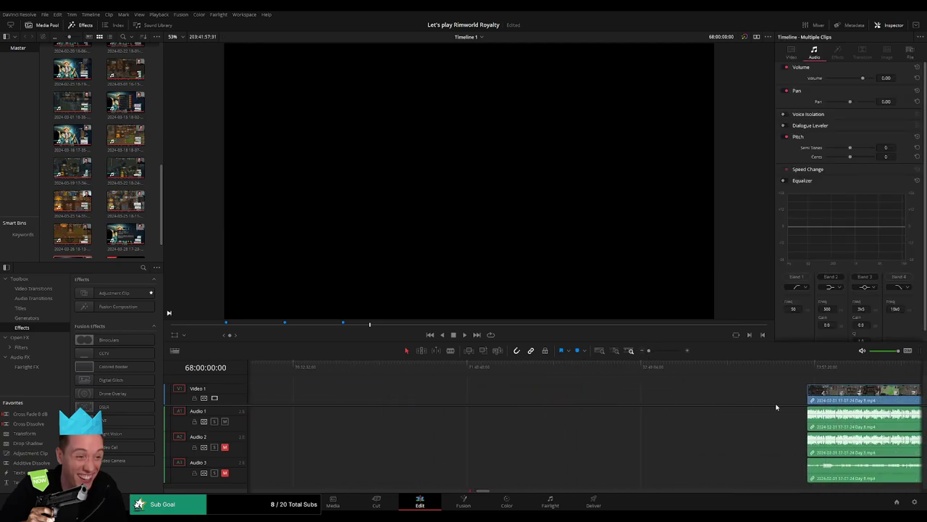
left_click_drag(866, 397, 410, 394)
left_click_drag(423, 392, 400, 388)
Step: Add a cross dissolve and audio cross fades at the join between the Day 7 part 2 clip and the following recording
key("space")
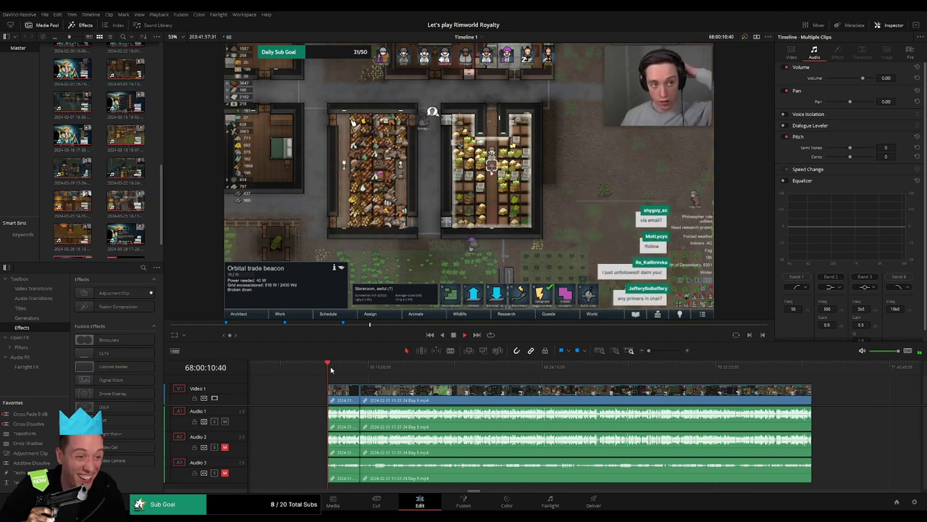
left_click_drag(330, 370, 360, 369)
left_click_drag(650, 351, 666, 352)
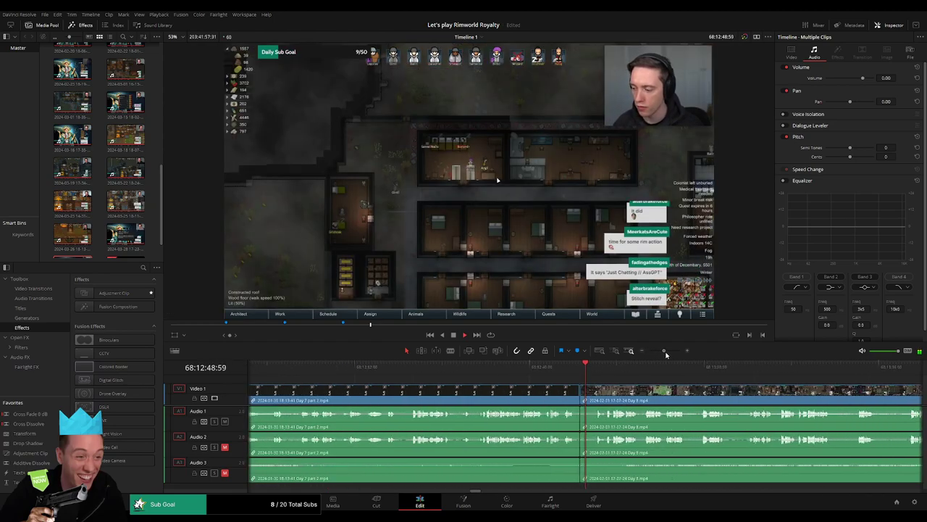
left_click_drag(553, 373, 547, 374)
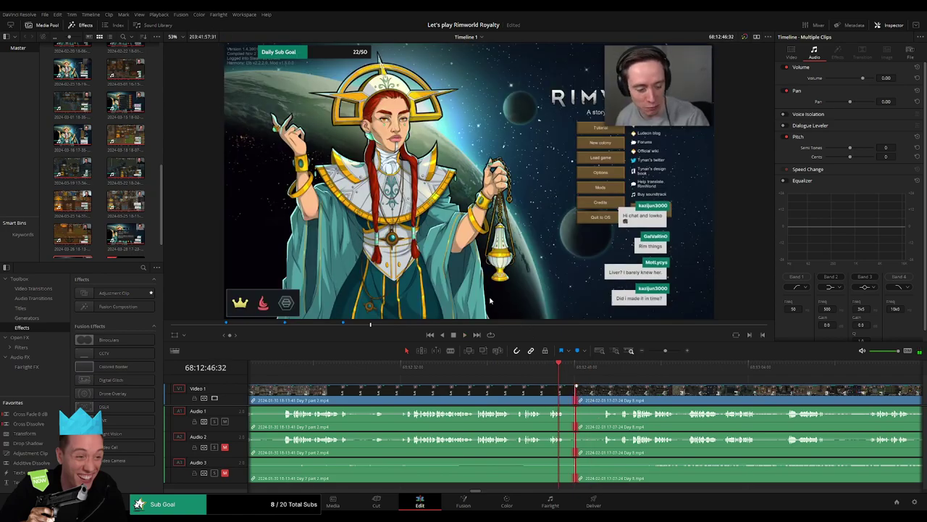
key("shift+comma")
Step: Play the footage across the new transition near 68:12:47 to check it
left_click(513, 368)
key("space")
left_click(408, 368)
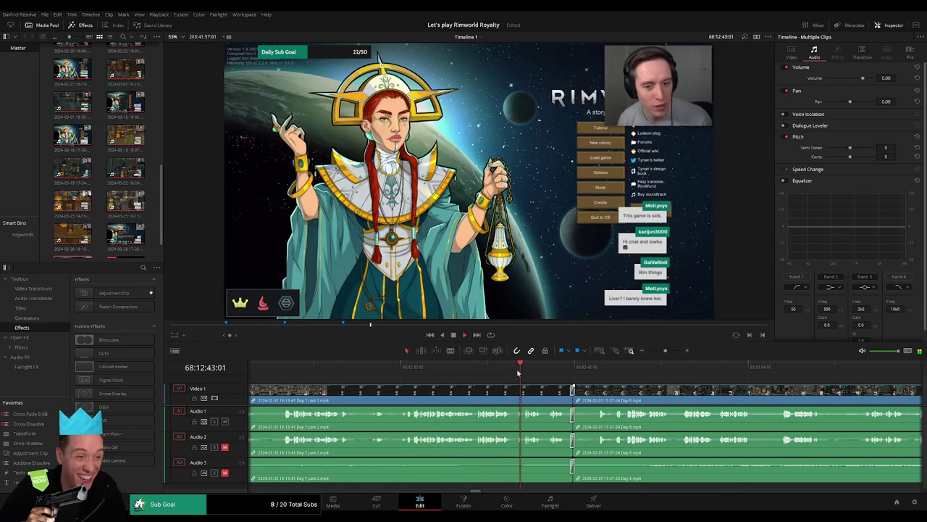
scroll(439, 382, "right", 3)
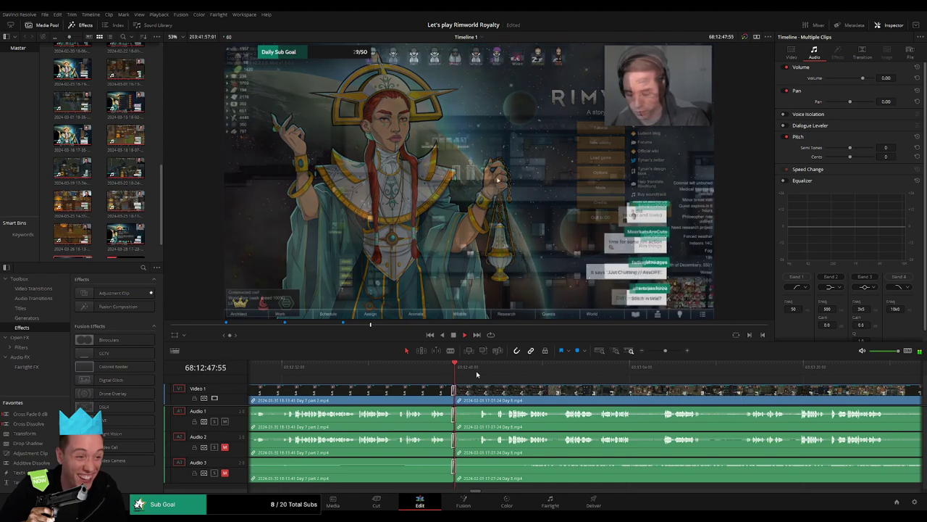
Step: Find a pause in the speech shortly after 68:52:00:00 and split the video and audio at 68:52:07:00
left_click(648, 351)
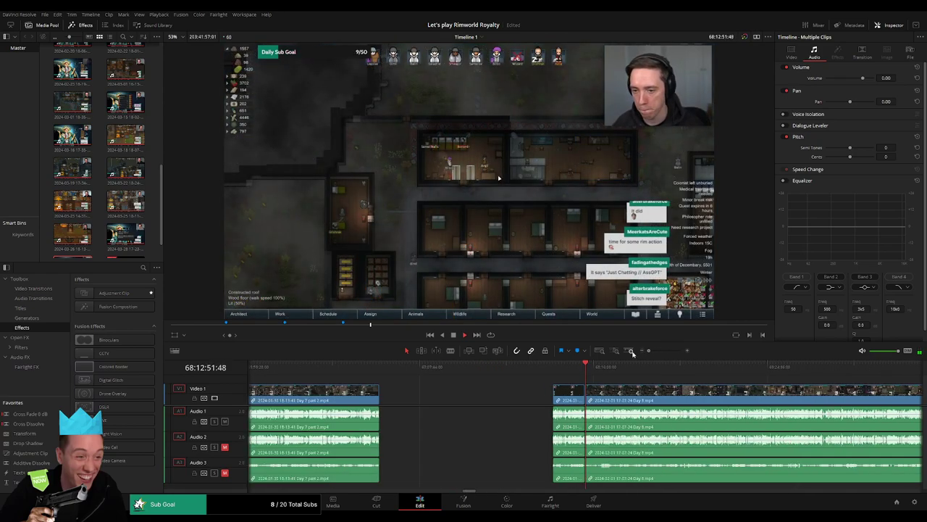
scroll(438, 376, "right", 3)
left_click_drag(419, 369, 509, 379)
left_click_drag(654, 351, 671, 351)
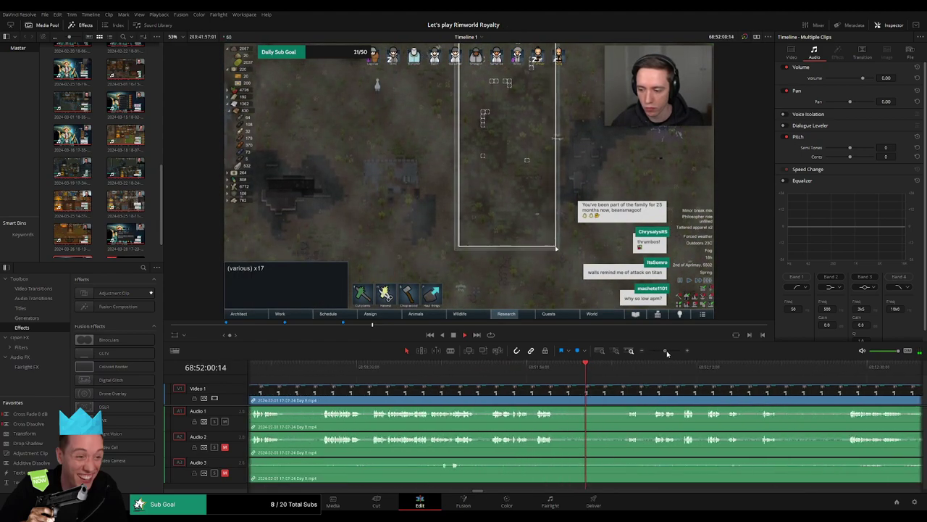
left_click(629, 368)
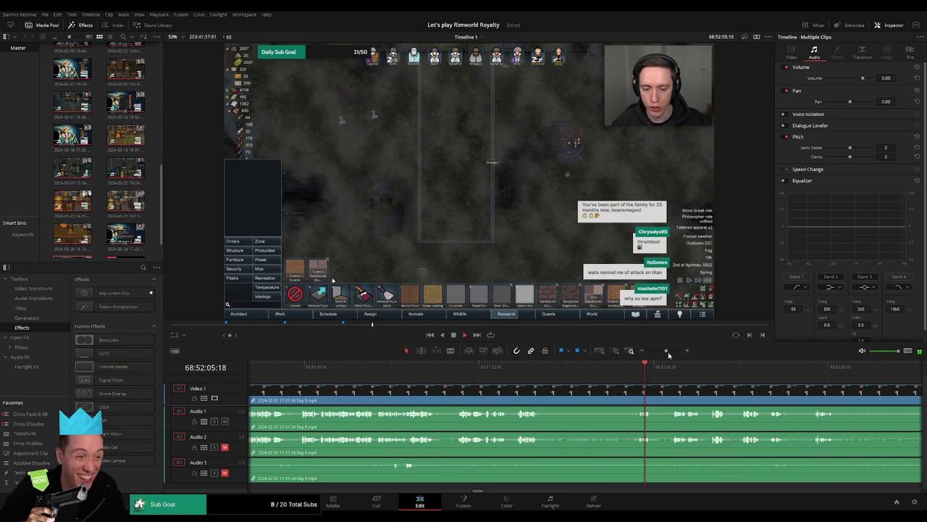
left_click(277, 371)
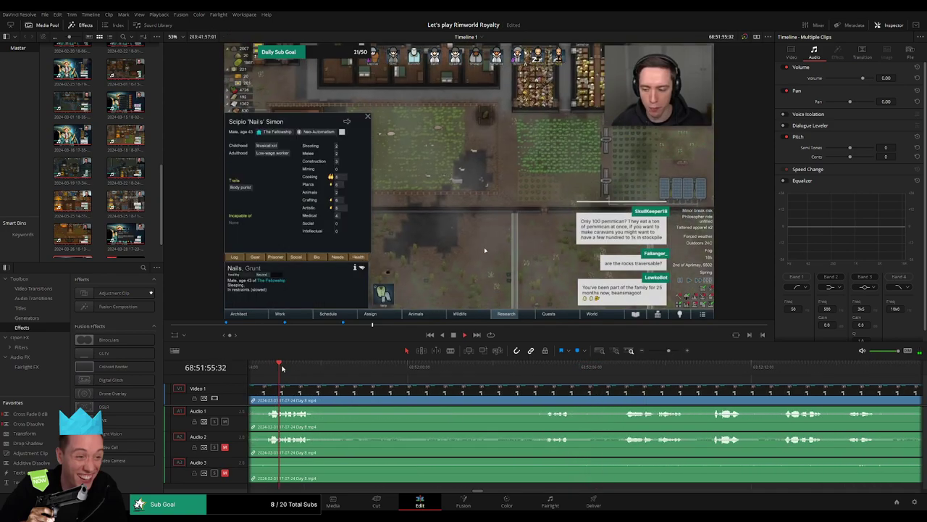
left_click(612, 391)
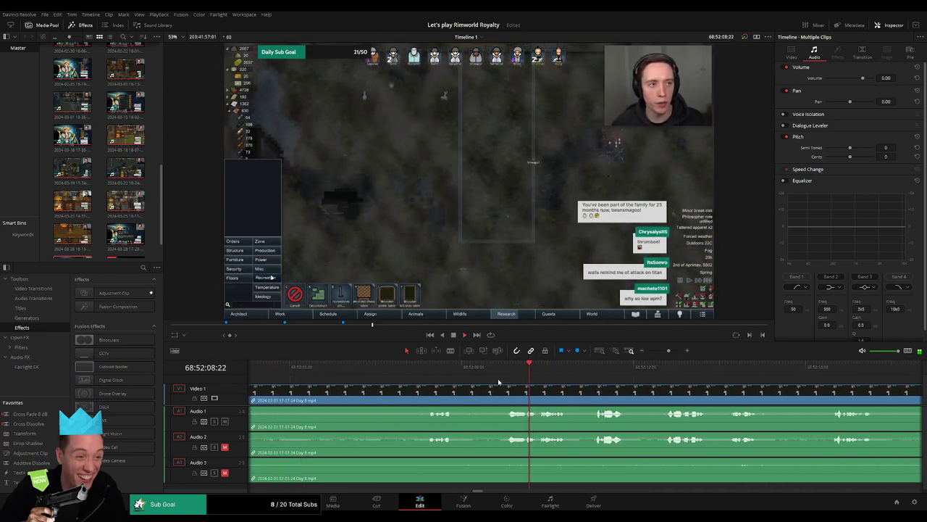
left_click(508, 371)
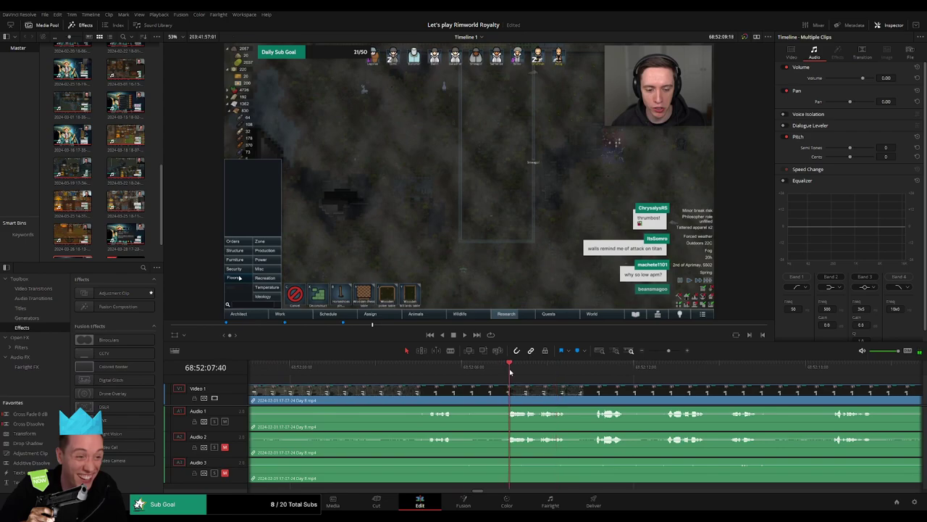
left_click(492, 371)
left_click(490, 370)
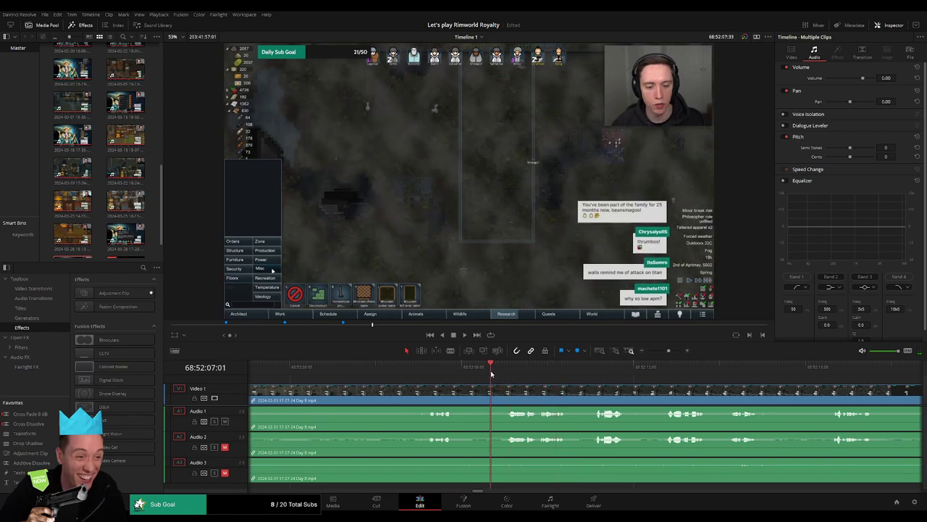
key("ctrl+b")
Step: Fade the video and all three audio tracks out and back in around the 68:52:07:00 cut, about one second each way
left_click_drag(493, 388, 468, 388)
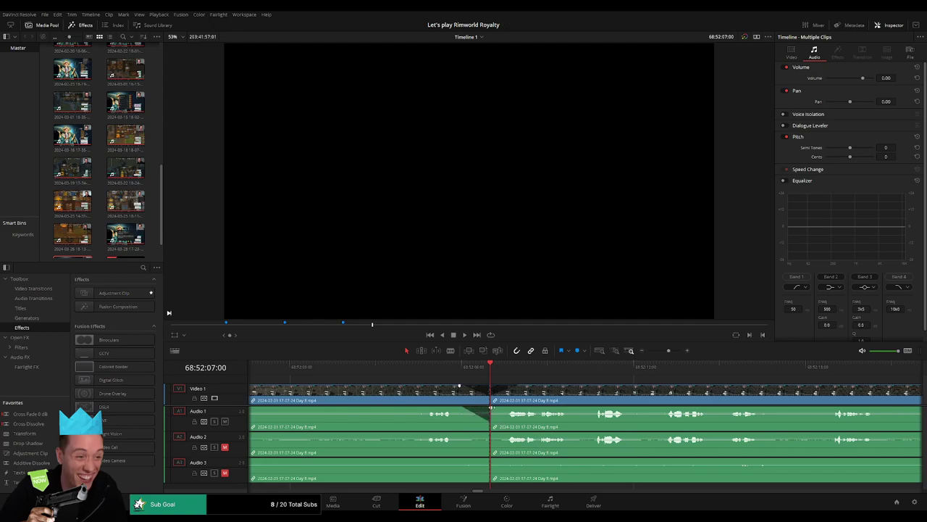
left_click_drag(491, 408, 520, 408)
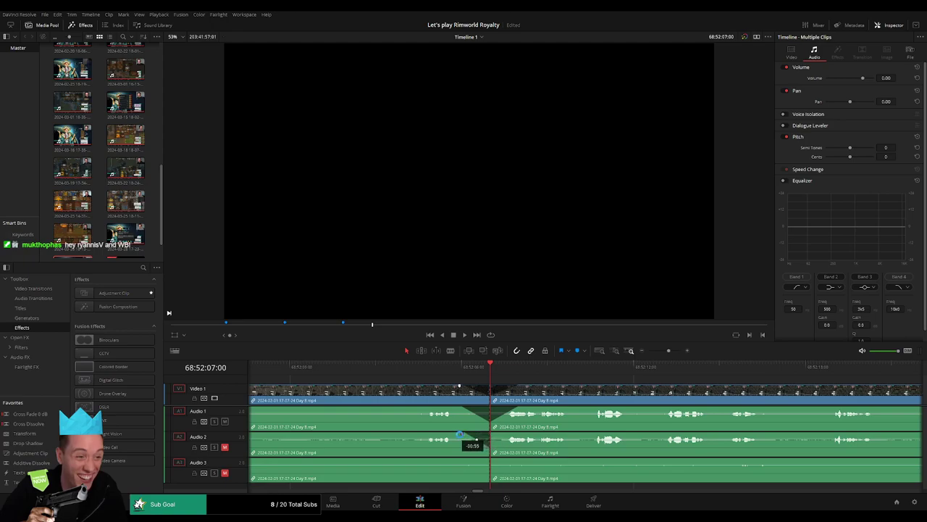
left_click_drag(491, 433, 515, 434)
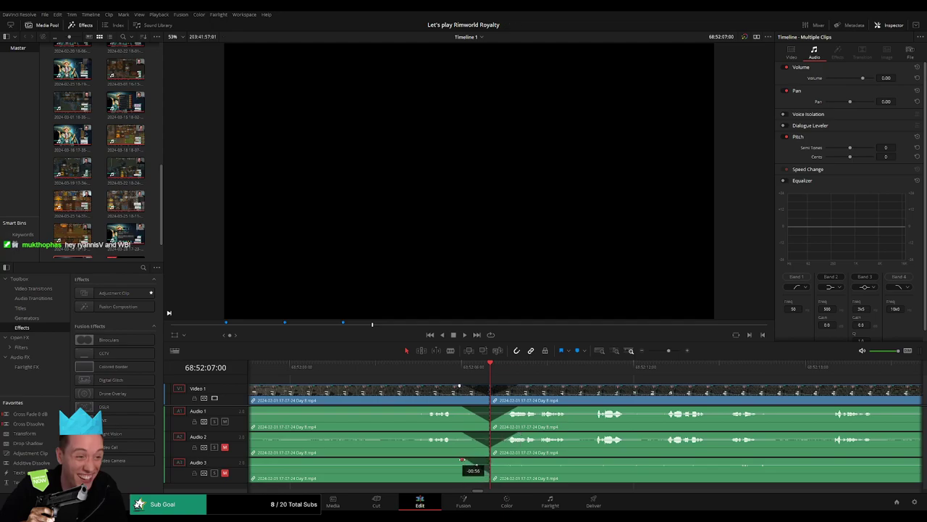
left_click_drag(491, 459, 500, 464)
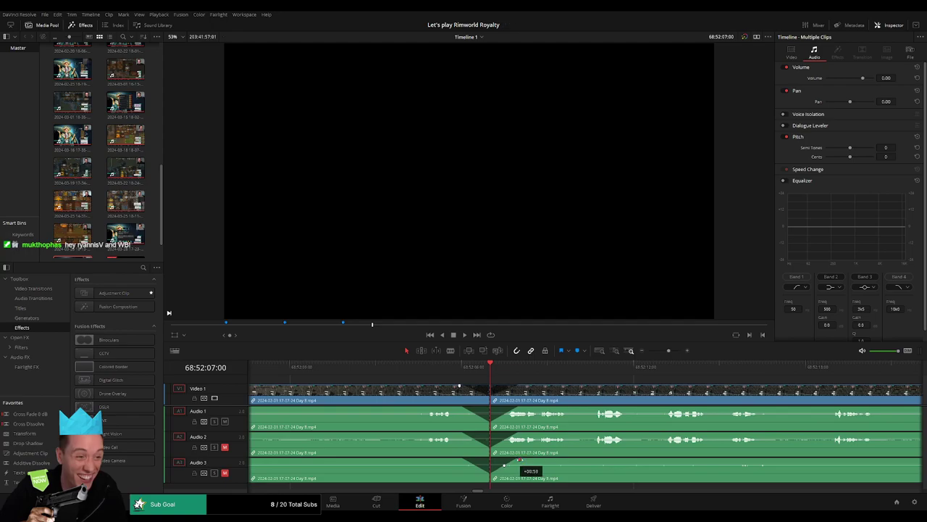
Step: Move the clip after the 68:52:07:00 cut along the timeline to beyond 70:00:00:00
scroll(616, 394, "down", 5)
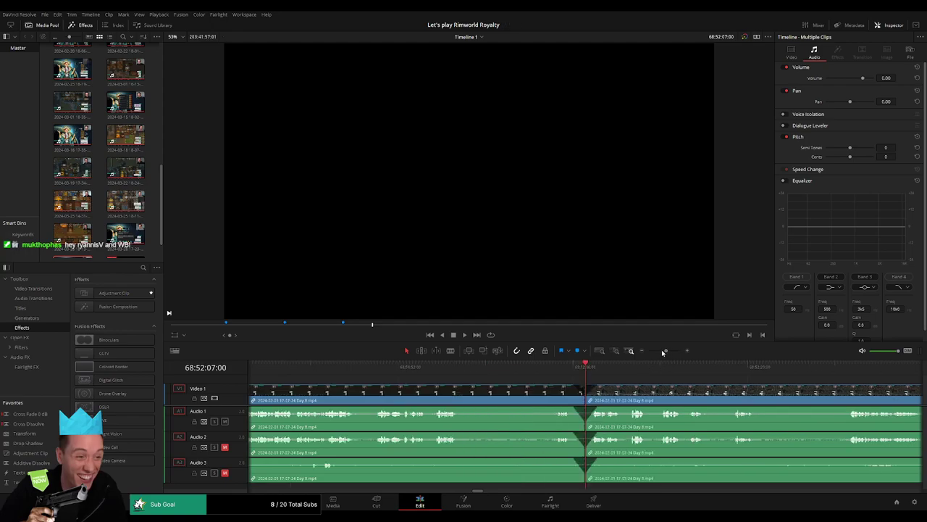
left_click(413, 370)
left_click_drag(530, 387, 385, 389)
left_click_drag(484, 398, 724, 399)
Step: Deselect the moved clip and set the playhead to exactly 70:00:00:00 in the empty gap
left_click(403, 392)
left_click_drag(278, 370, 436, 381)
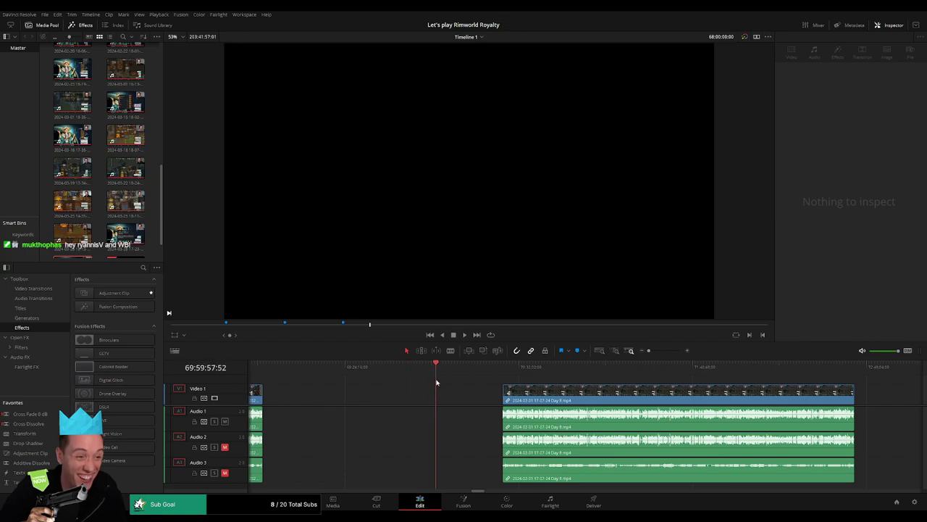
left_click_drag(648, 351, 657, 353)
left_click(579, 373)
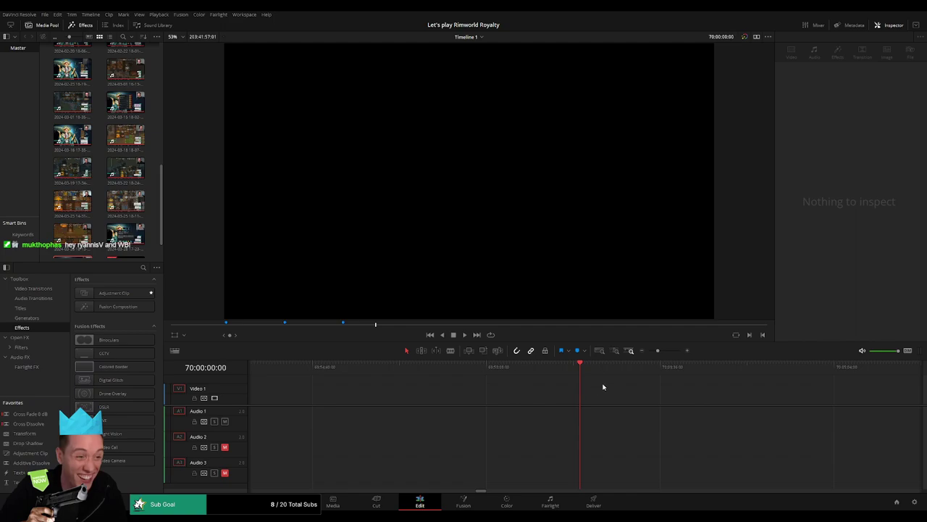
Step: Move the remaining clip back so that it starts at 70:00:00:00 and play its opening seconds
left_click_drag(660, 352, 649, 352)
scroll(597, 389, "right", 3)
left_click_drag(486, 396, 421, 390)
key("space")
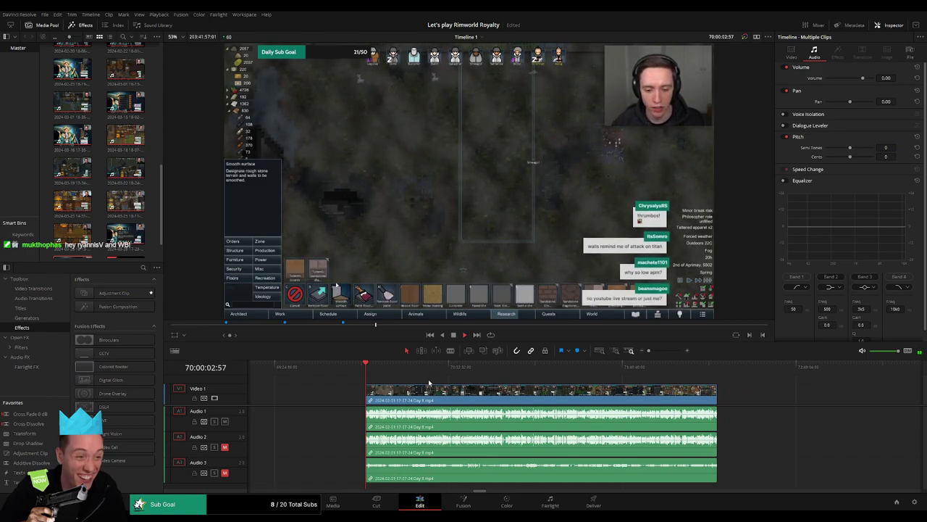
left_click_drag(486, 382, 405, 385)
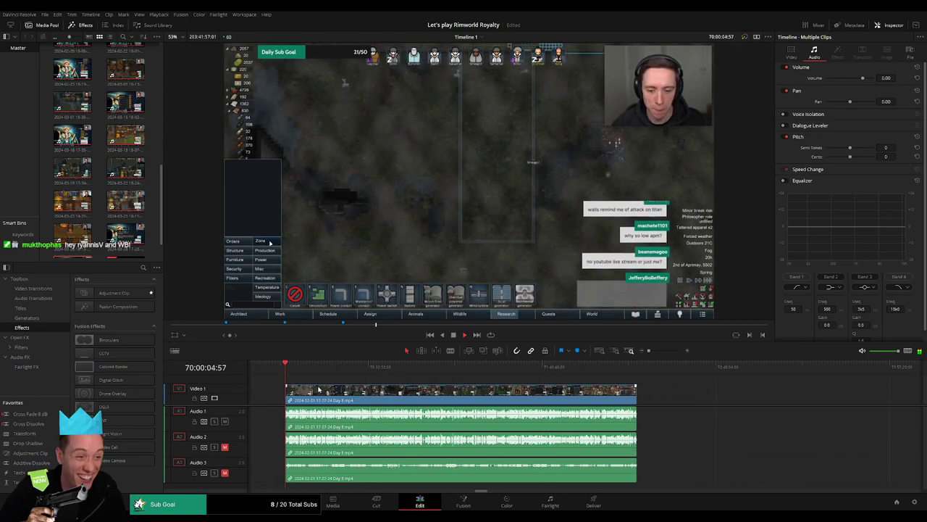
Step: Play and scrub through the footage around 70:52:00:00 to look for a suitable pause for the next cut
left_click_drag(299, 374, 424, 384)
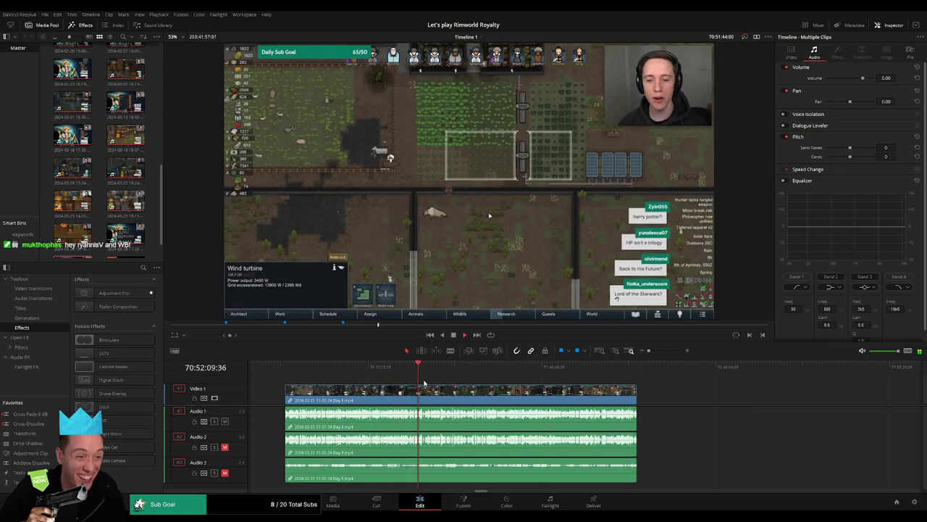
left_click_drag(649, 351, 668, 355)
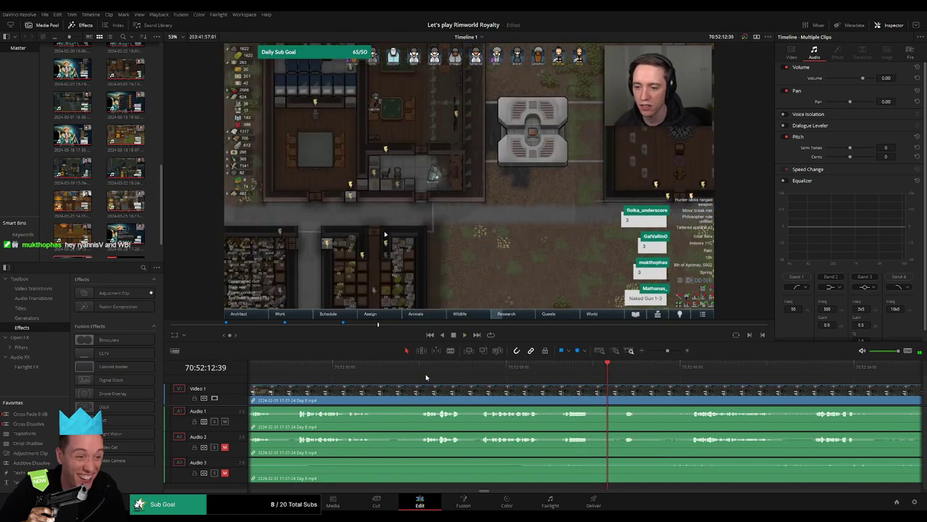
left_click(424, 377)
key("space")
scroll(425, 378, "left", 3)
left_click(414, 375)
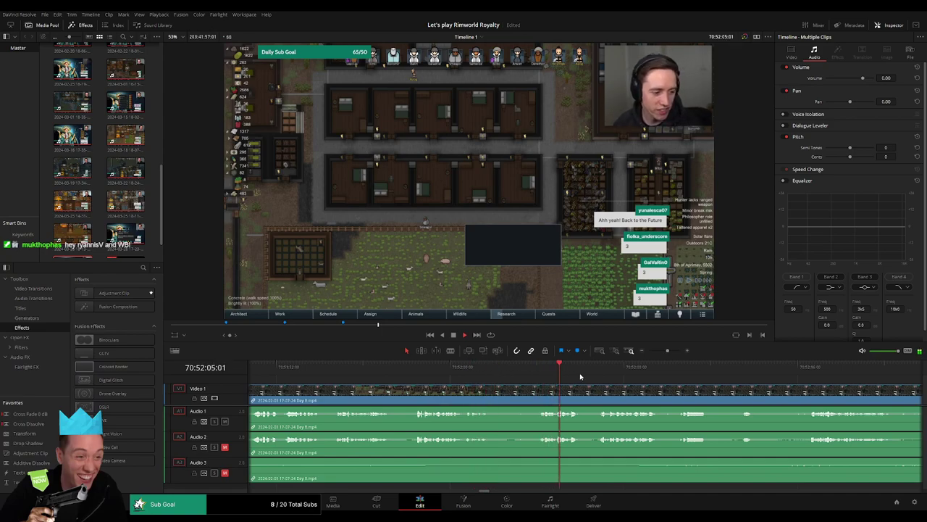
left_click(539, 375)
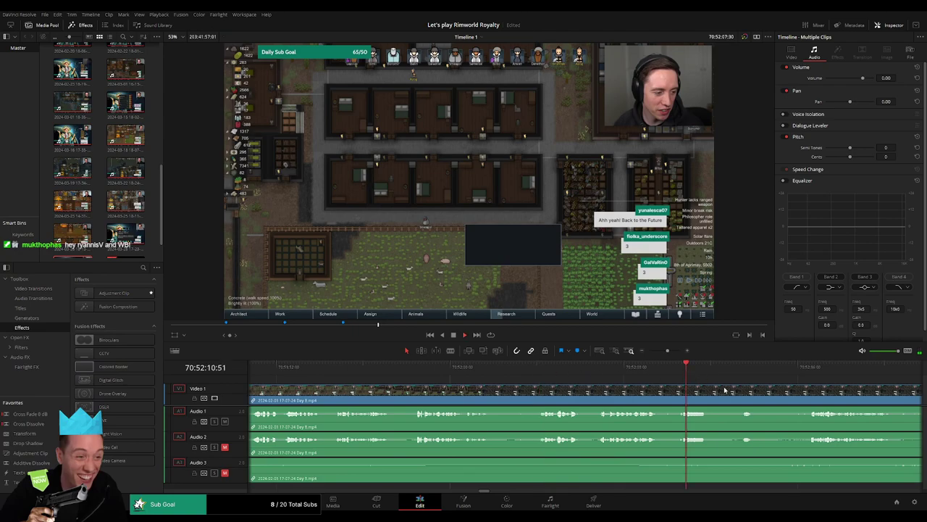
left_click_drag(725, 390, 558, 381)
left_click(577, 373)
left_click(654, 373)
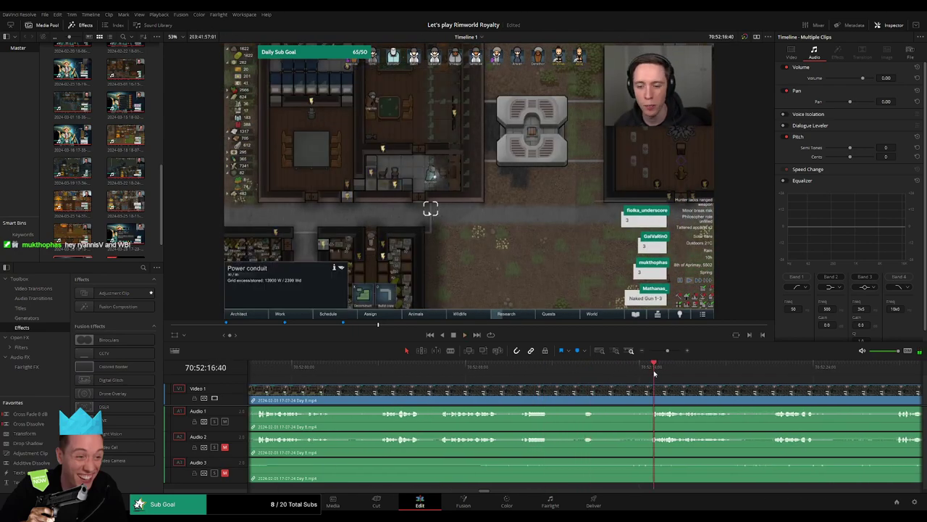
Step: Split the video and all three audio tracks at 70:52:03:00
left_click(382, 374)
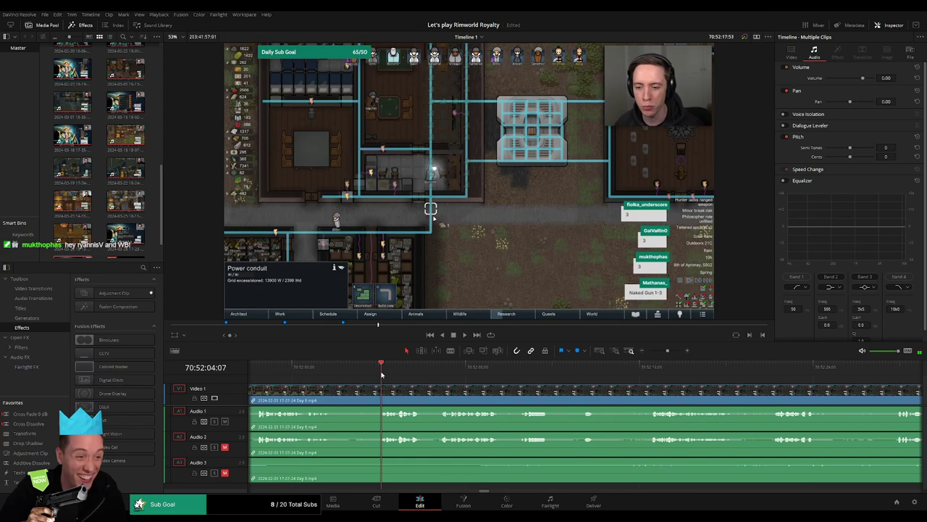
left_click_drag(382, 374, 356, 378)
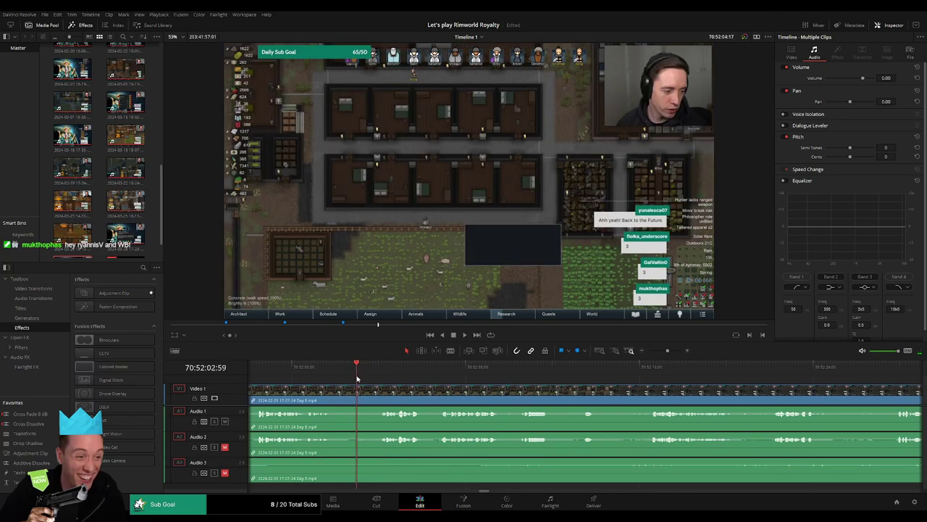
key("b")
left_click(358, 399)
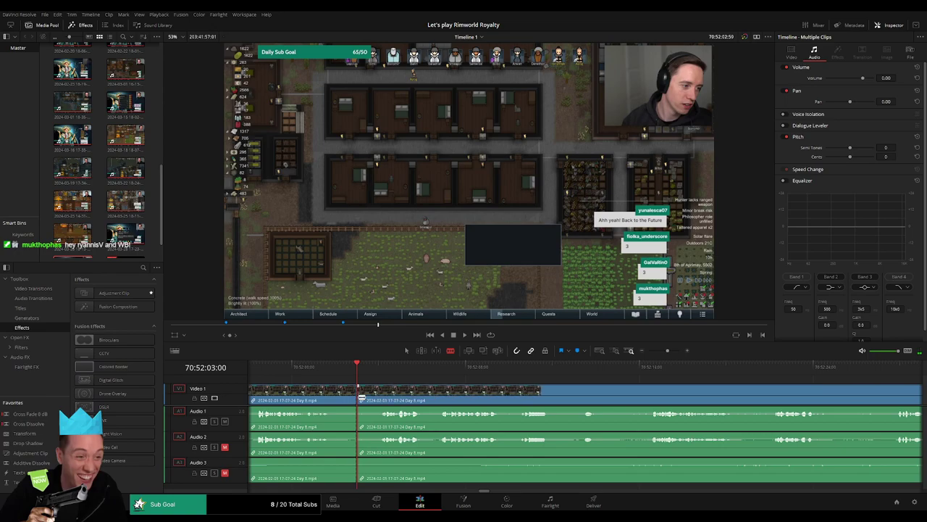
Step: Fade the video and all three audio tracks out and back in around the 70:52:03:00 cut, about one second each way
left_click_drag(376, 392, 454, 391)
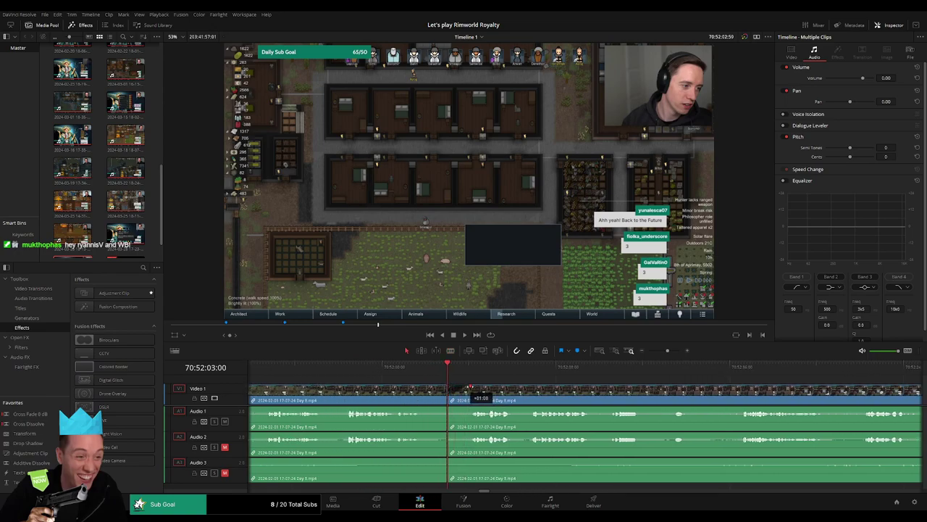
left_click_drag(444, 389, 425, 408)
key("ctrl+z")
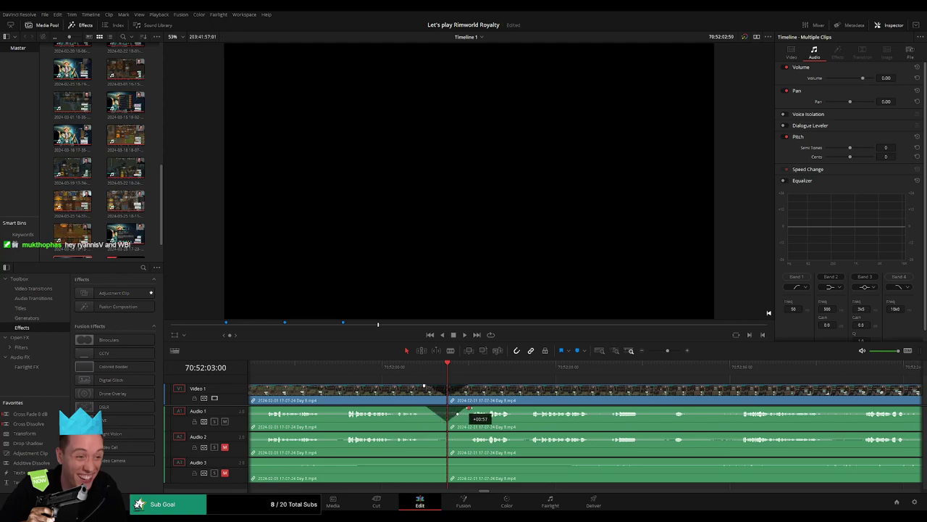
left_click_drag(437, 435, 421, 434)
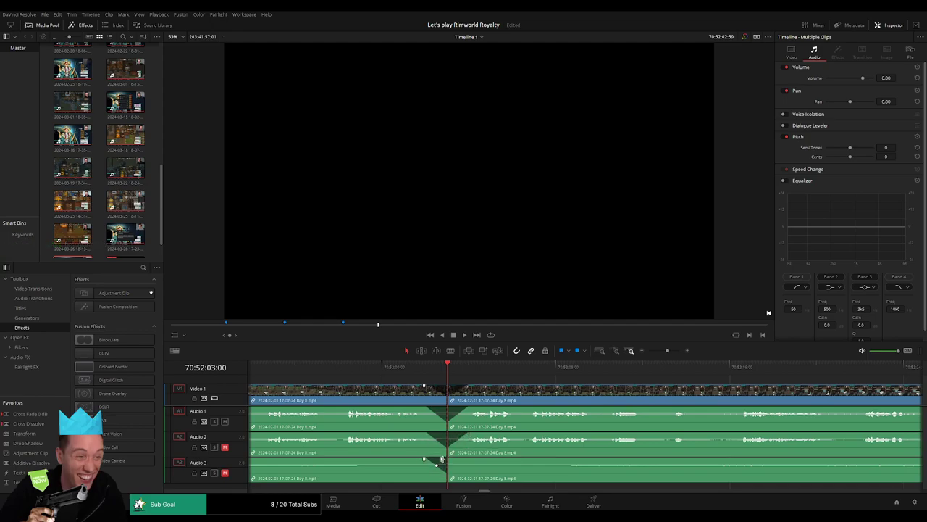
left_click_drag(451, 459, 469, 459)
left_click_drag(668, 351, 648, 352)
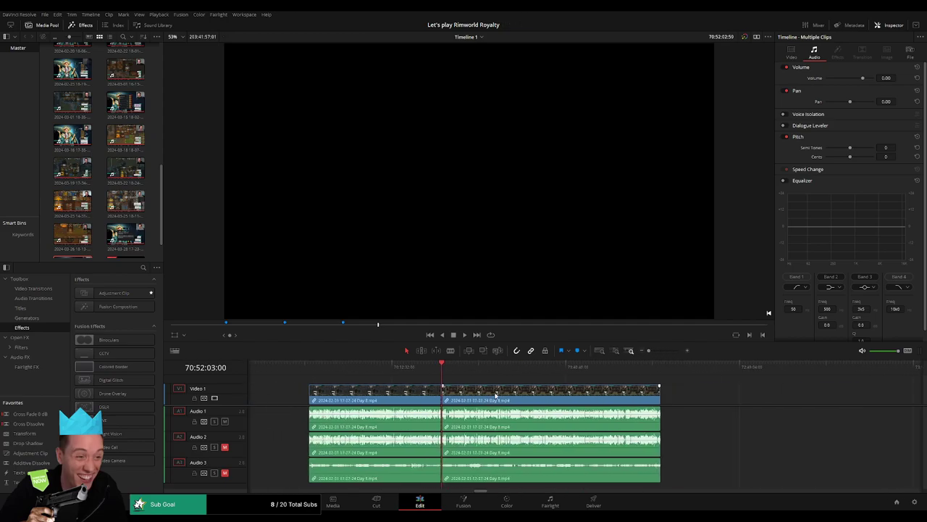
Step: Move the remaining clip after the 70:52:03:00 cut so that it starts at 72:00:00:00
left_click(443, 372)
mouse_move(573, 391)
left_mouse_down()
mouse_move(393, 385)
mouse_move(584, 402)
left_mouse_up()
left_click(377, 386)
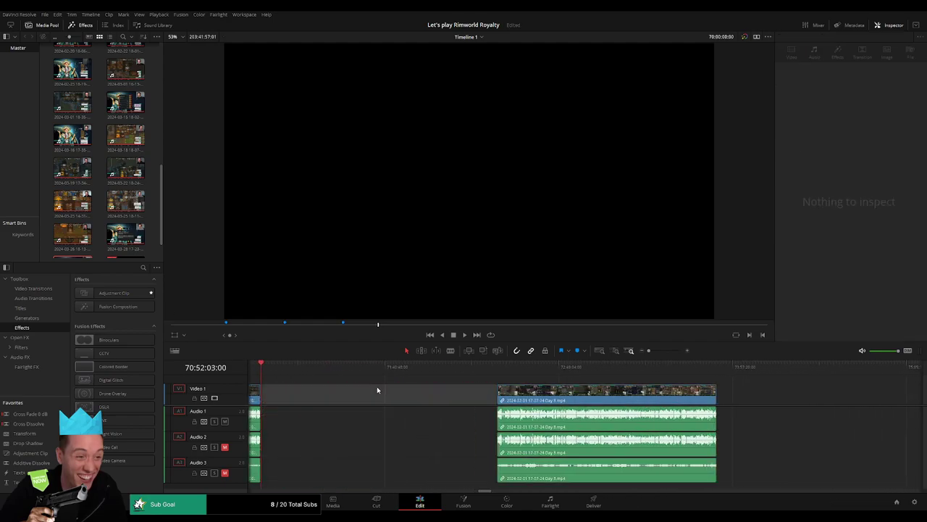
left_click_drag(363, 376, 433, 382)
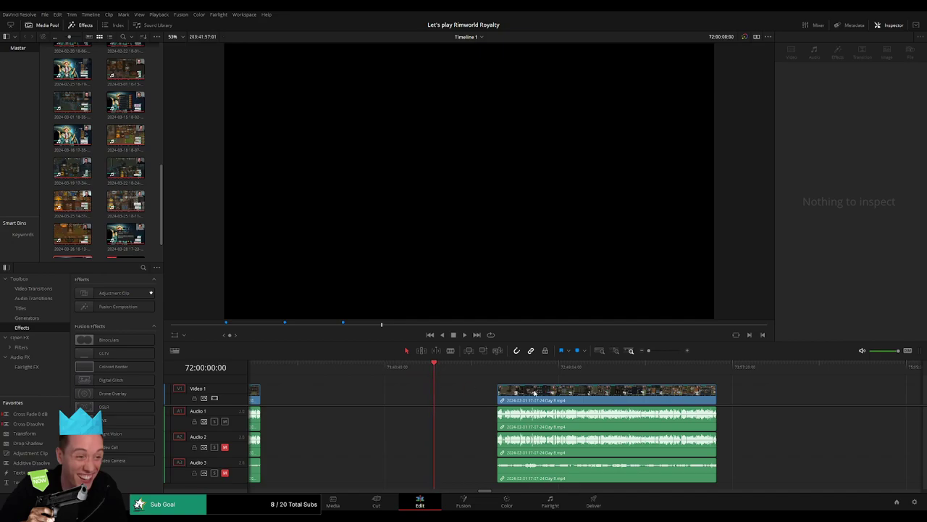
left_click_drag(534, 392, 482, 382)
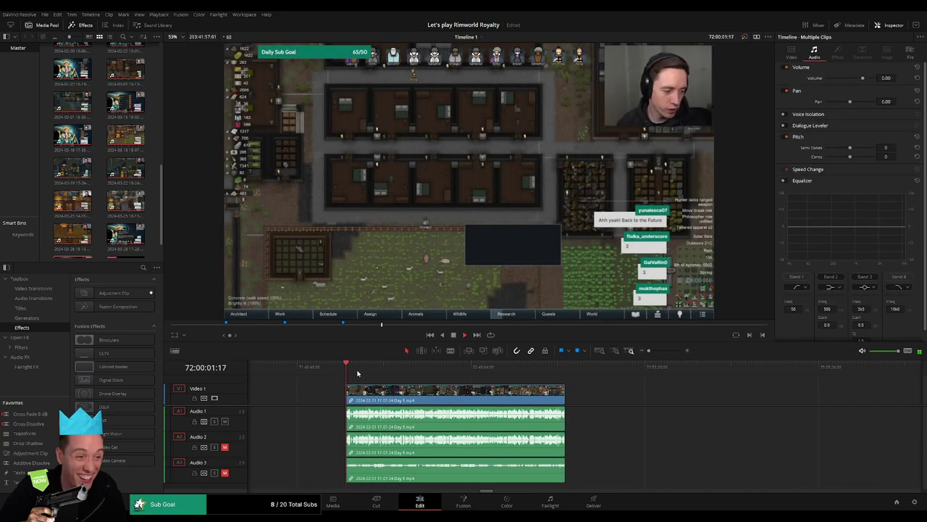
Step: Play the clip's opening seconds, then scrub around 72:52:00:00 to look for a pause in the speech
left_click_drag(395, 382, 481, 380)
key("space")
left_click_drag(650, 351, 668, 353)
left_click(448, 369)
left_click_drag(456, 383, 543, 386)
left_click(420, 374)
left_click_drag(452, 383, 504, 385)
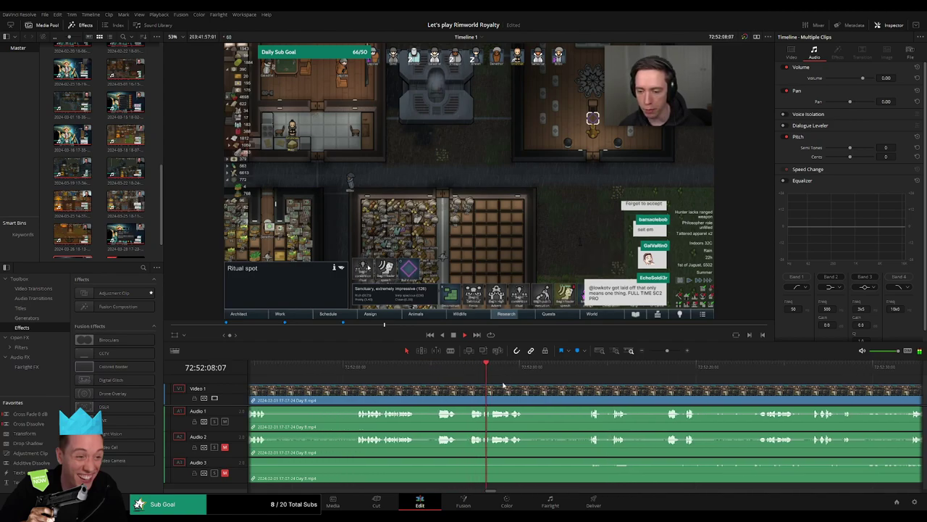
left_click(372, 371)
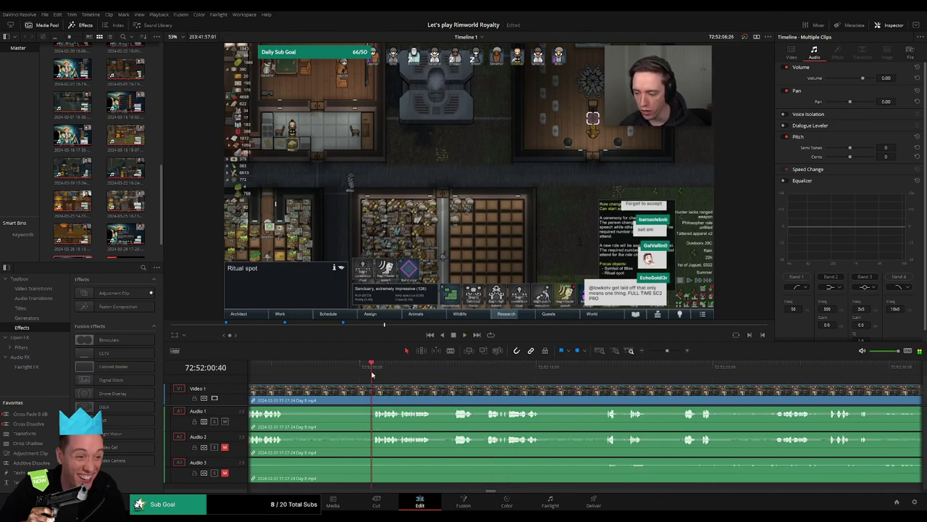
left_click_drag(394, 378, 472, 382)
left_click_drag(667, 350, 671, 351)
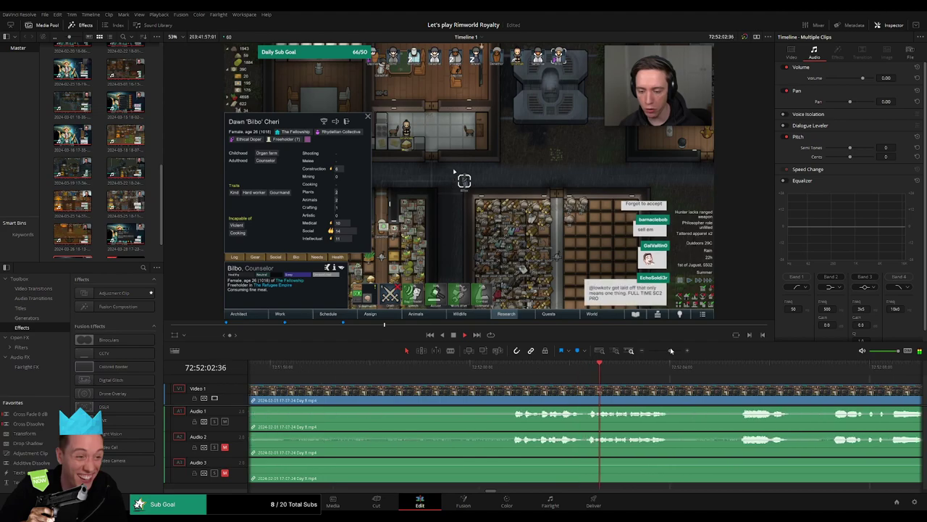
left_click(515, 366)
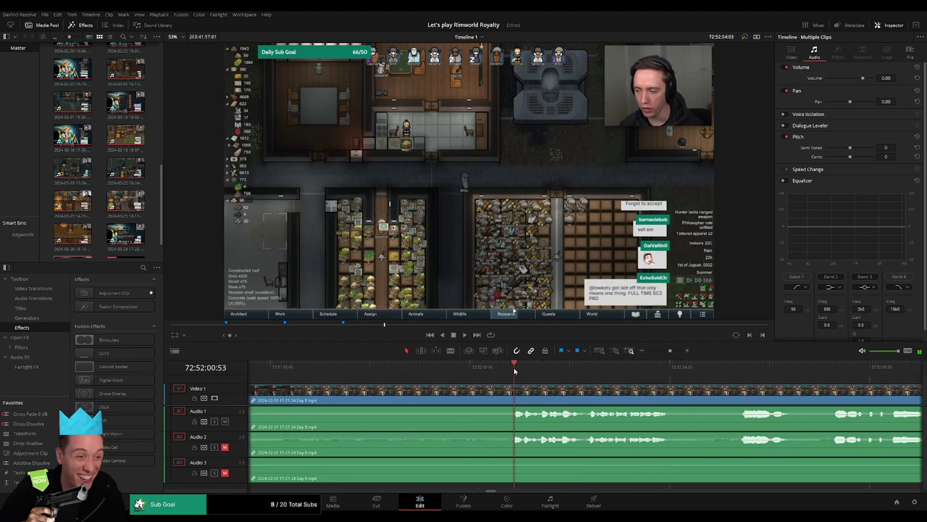
Step: Split the video and all three audio tracks at 72:52:00:00
left_click_drag(514, 371, 470, 375)
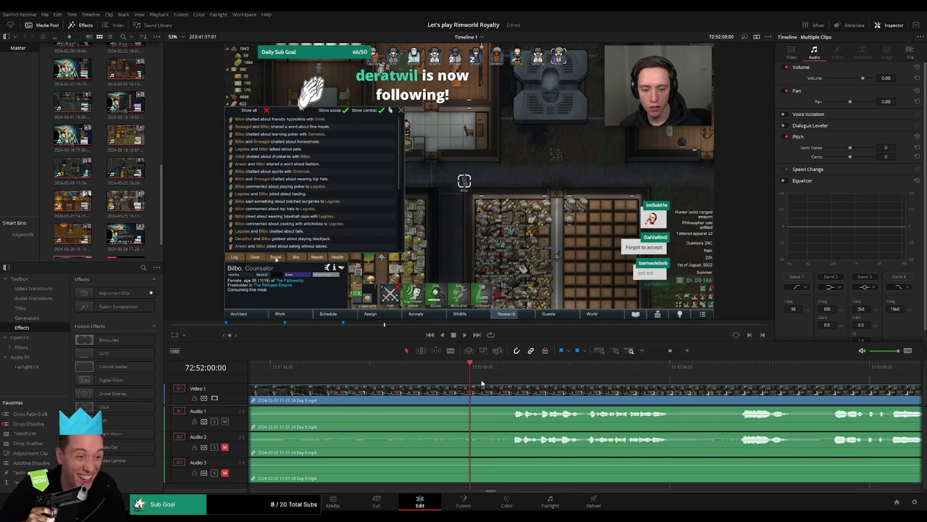
key("b")
left_click(473, 389)
key("a")
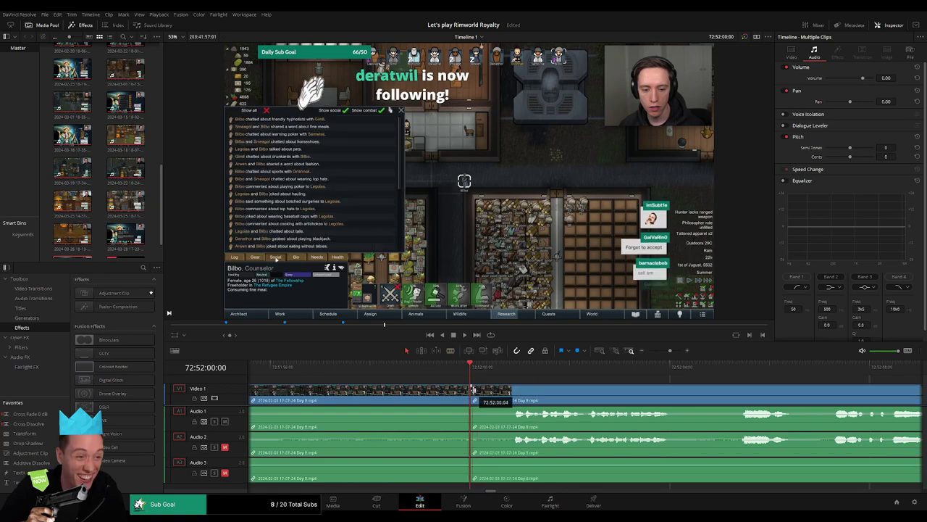
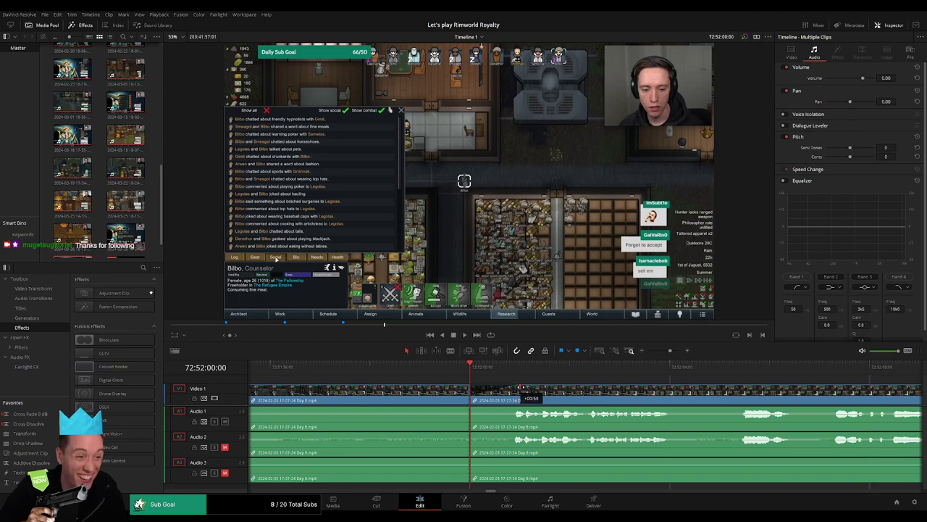
Step: Fade the video and all three audio tracks out and in around the 72:52:00:00 cut, about one second each way
left_click_drag(520, 386, 520, 386)
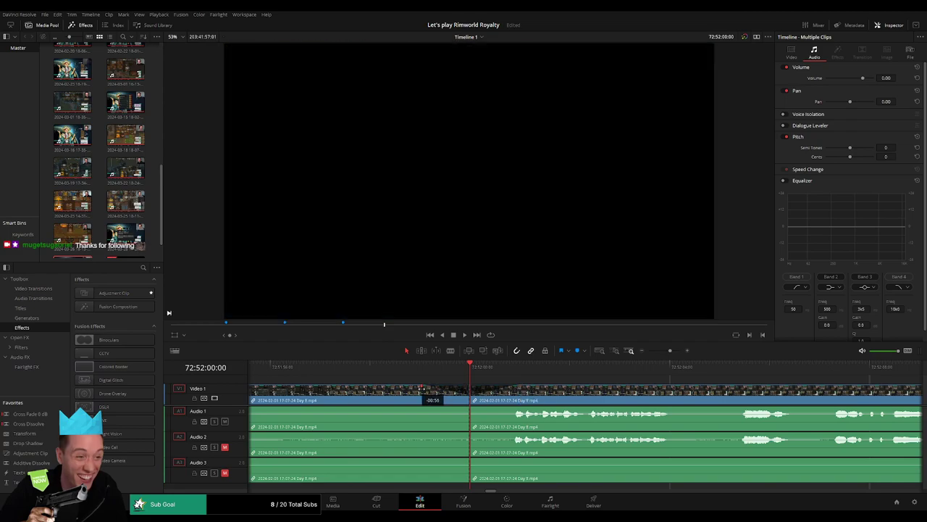
left_click_drag(468, 408, 415, 408)
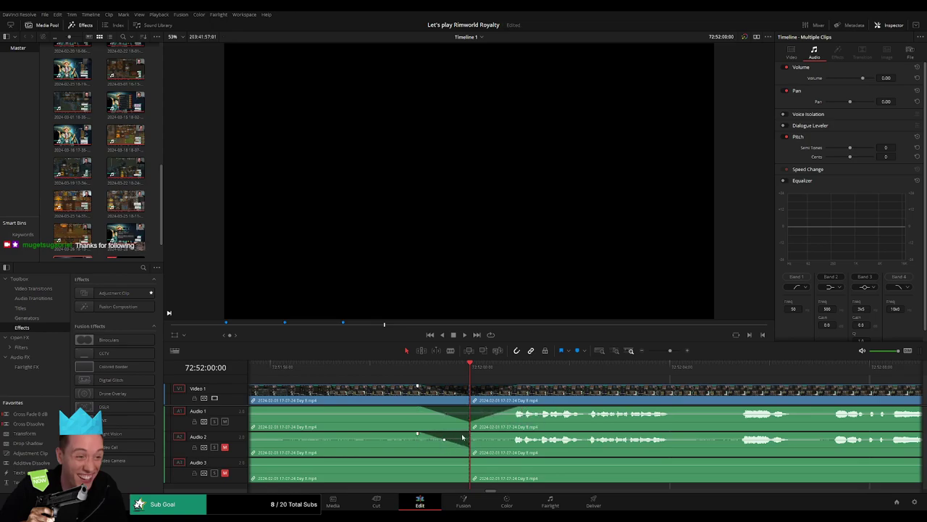
left_click_drag(471, 433, 518, 435)
left_click_drag(468, 459, 431, 460)
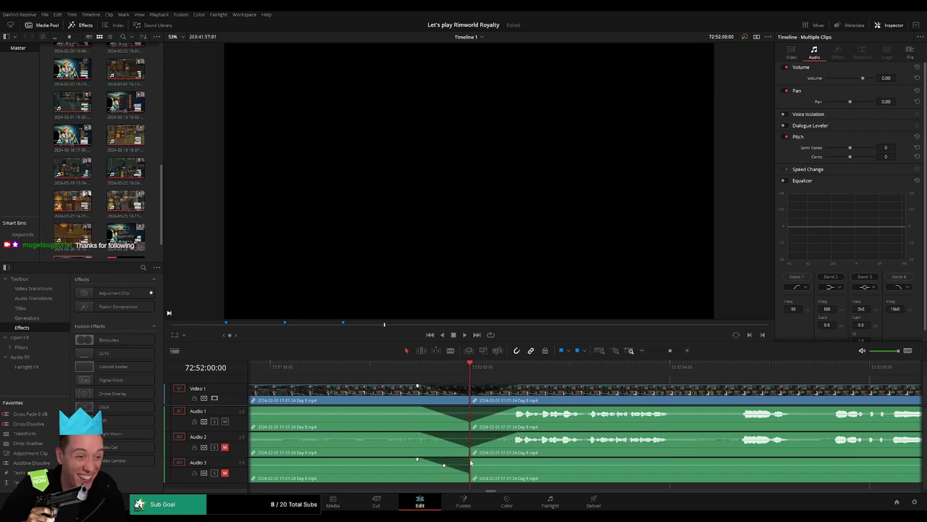
left_click_drag(499, 459, 520, 459)
Step: Move the clip remaining after the 72:52:00:00 cut so that it starts at 74:00:00:00
left_click_drag(670, 351, 648, 351)
left_click_drag(594, 400, 560, 401)
left_click(394, 400)
left_click(394, 400)
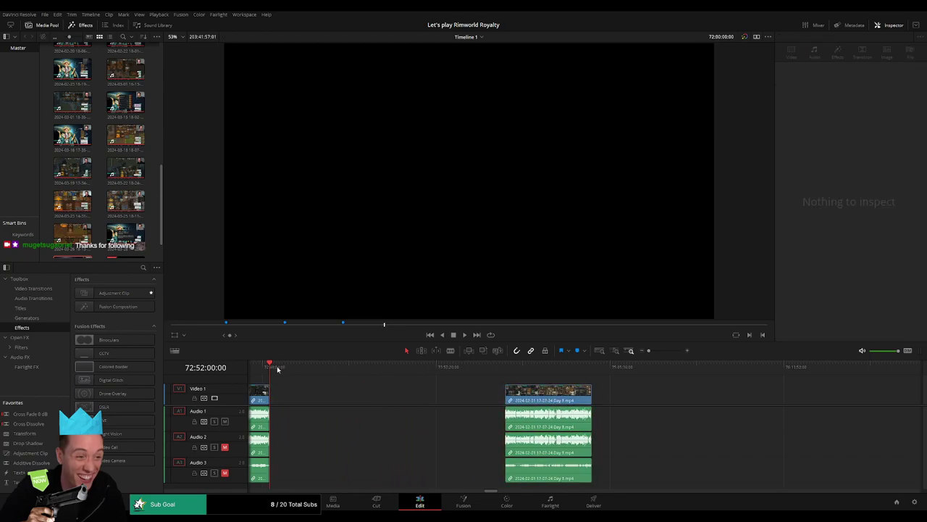
left_click_drag(277, 369, 426, 388)
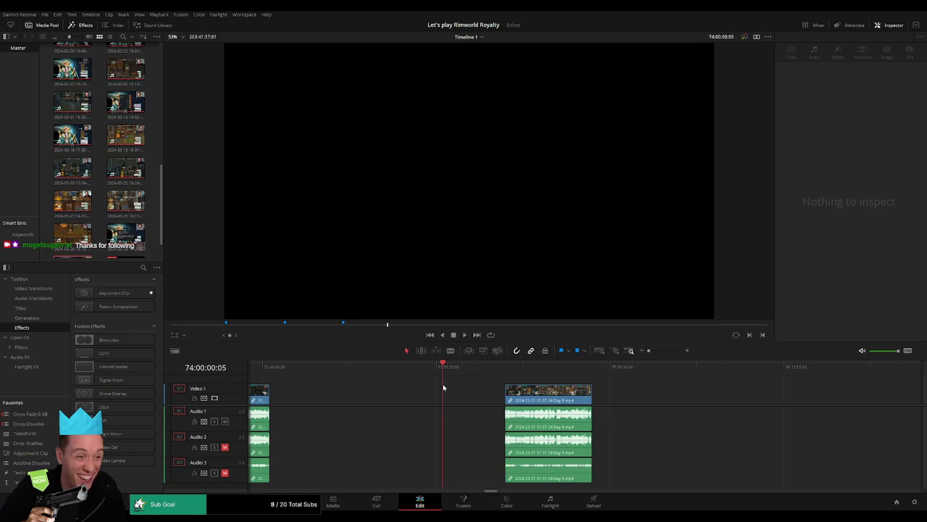
left_click_drag(552, 409, 490, 409)
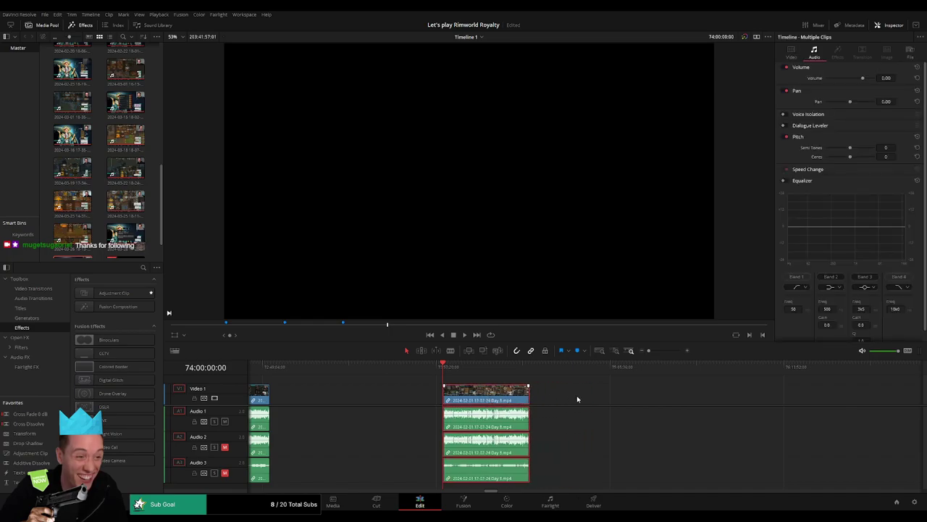
Step: Move the 2024-02-02 recording back to join directly onto the end of the clip at 74:00:00:00, and play the segment's opening
scroll(551, 395, "right", 5)
scroll(545, 403, "right", 10)
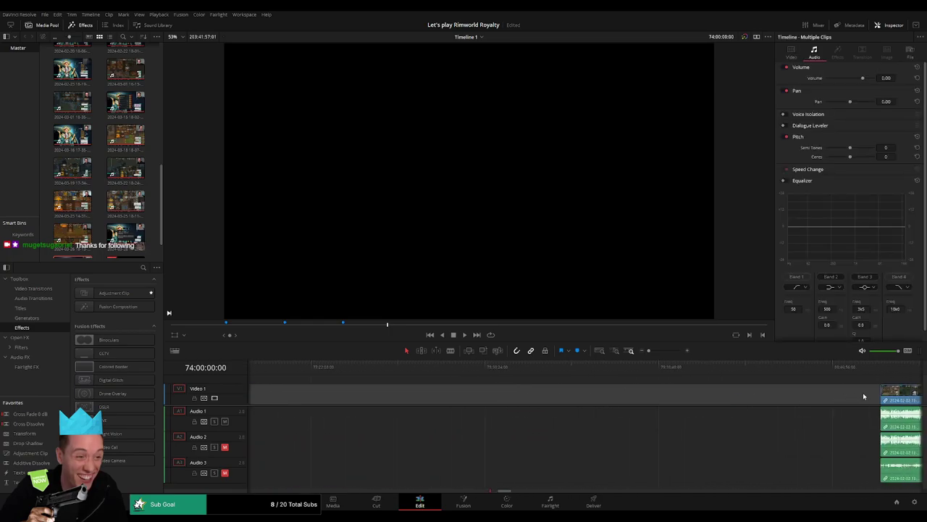
left_click_drag(789, 402, 339, 391)
left_click(375, 379)
key("space")
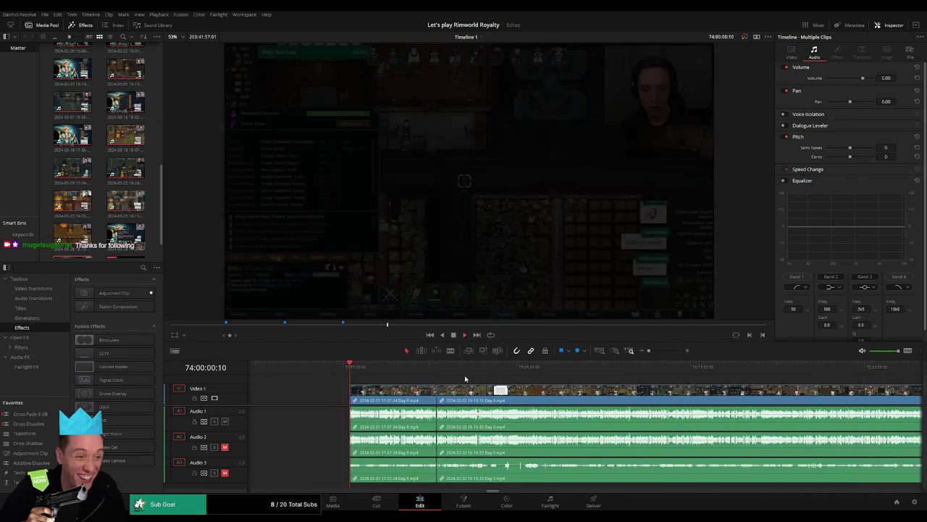
Step: Add default transitions to the video and all three audio tracks where the two recordings meet near 74:34:11
left_click(387, 370)
left_click(402, 372)
left_click(427, 369)
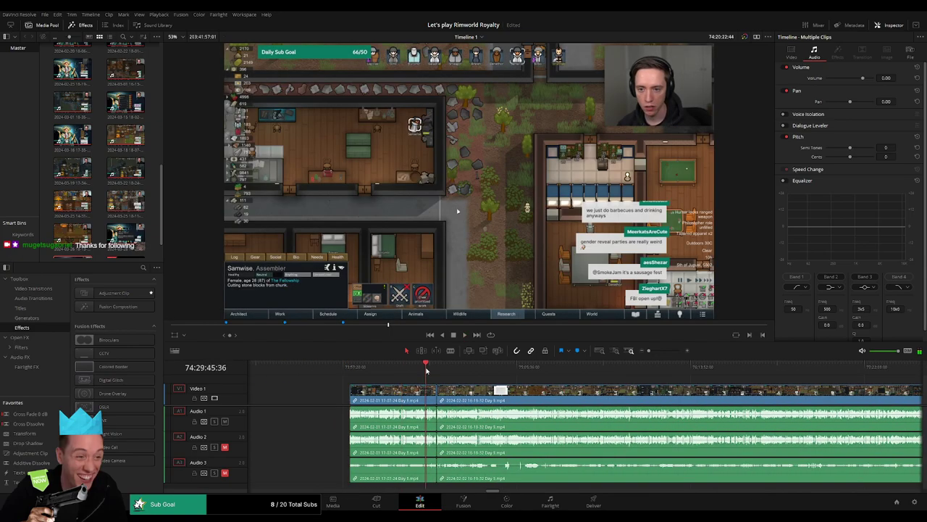
left_click(437, 369)
left_click_drag(649, 350, 669, 351)
left_click(560, 371)
key("space")
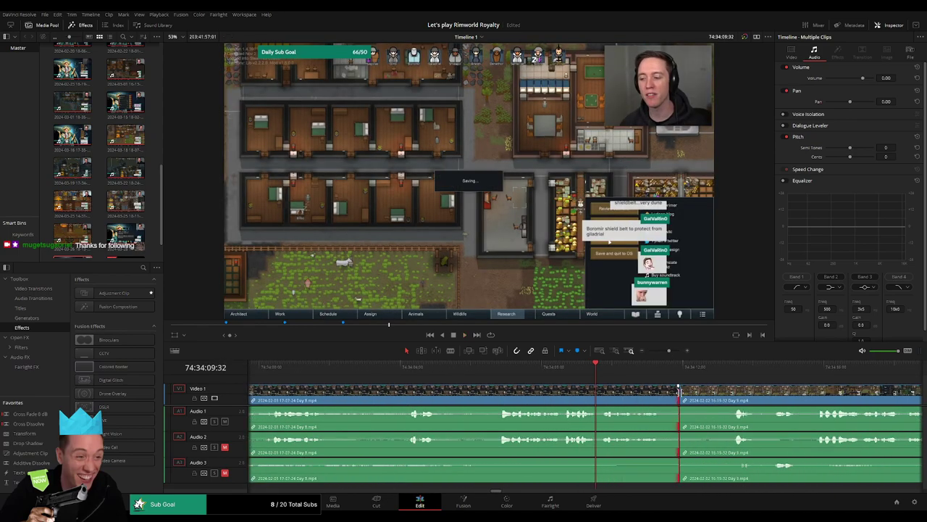
key("ctrl+t")
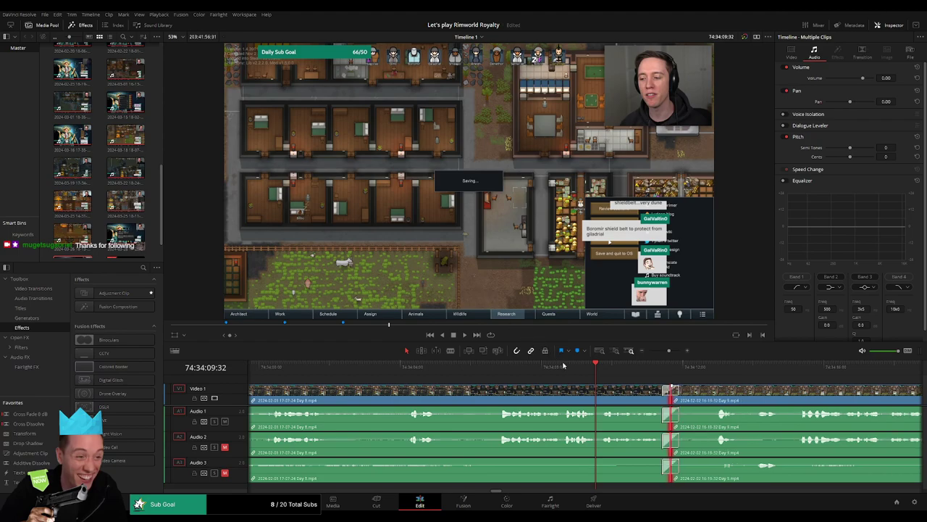
Step: Play through the transition between the two recordings to check how it looks and sounds
key("space")
left_click(494, 372)
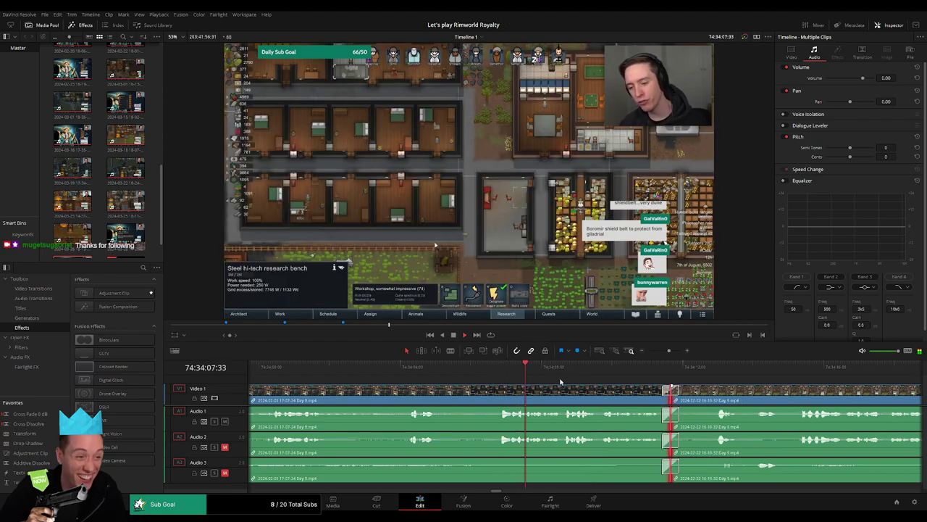
scroll(559, 382, "down", 5)
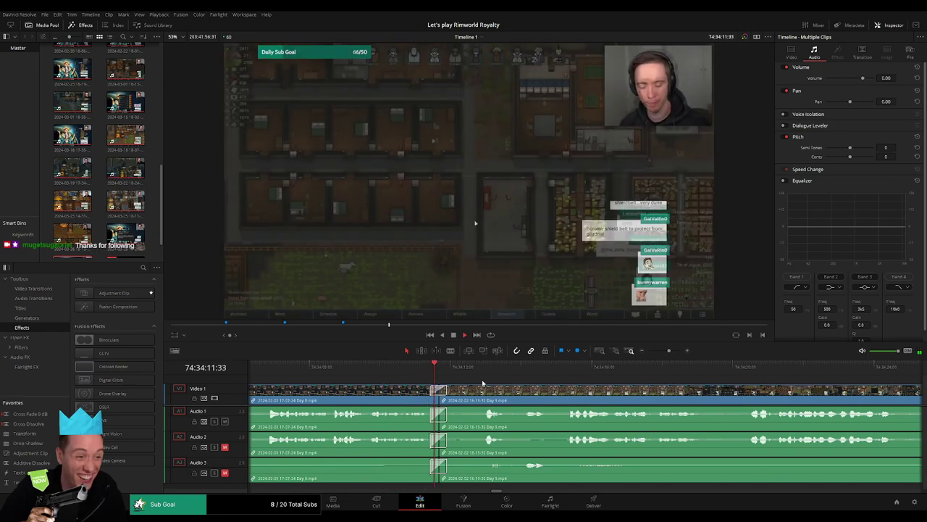
left_click(483, 375)
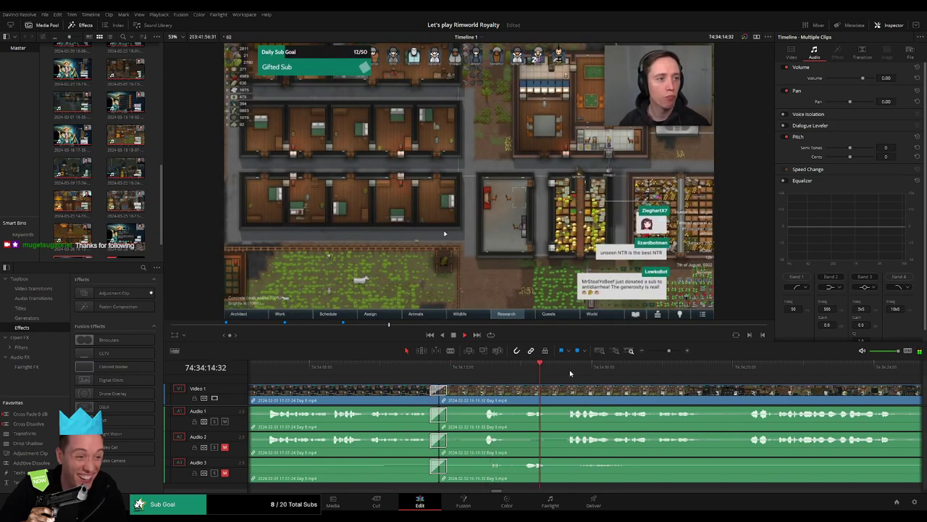
Step: Scrub and play the footage just after 74:52:00:00 to look for a suitable place to end the episode
left_click_drag(668, 351, 624, 352)
scroll(522, 387, "right", 2)
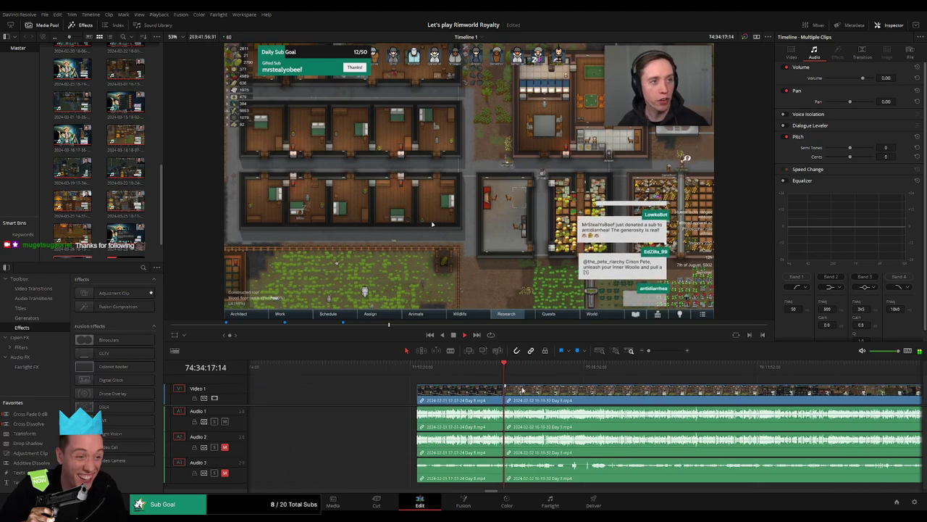
left_click_drag(417, 374, 458, 379)
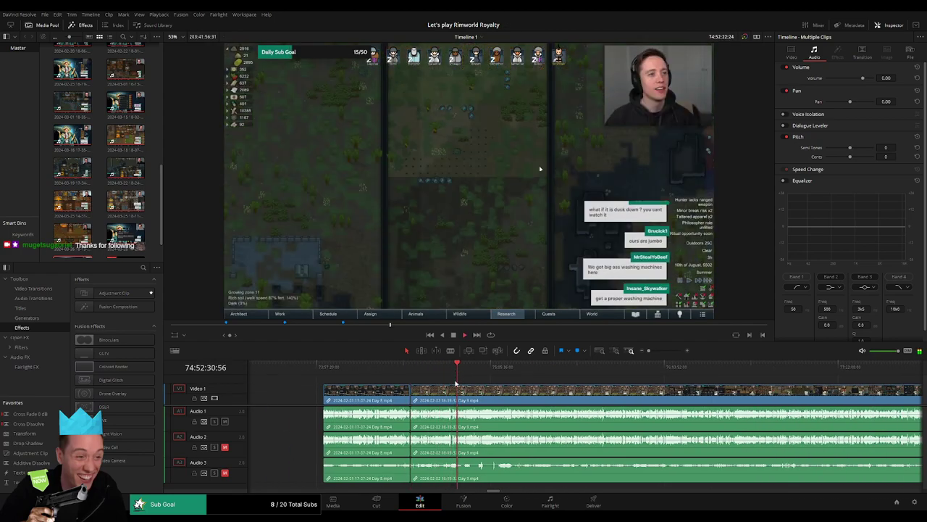
left_click_drag(649, 351, 664, 351)
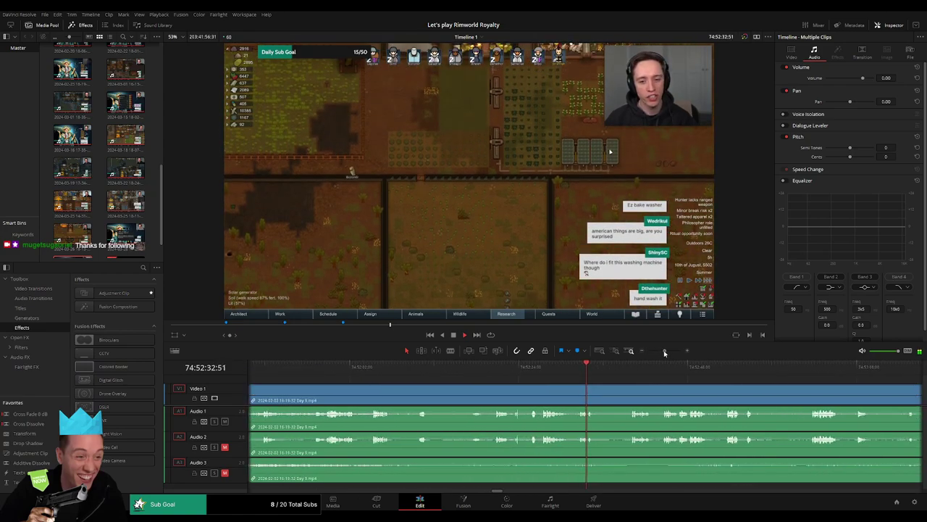
left_click(542, 381)
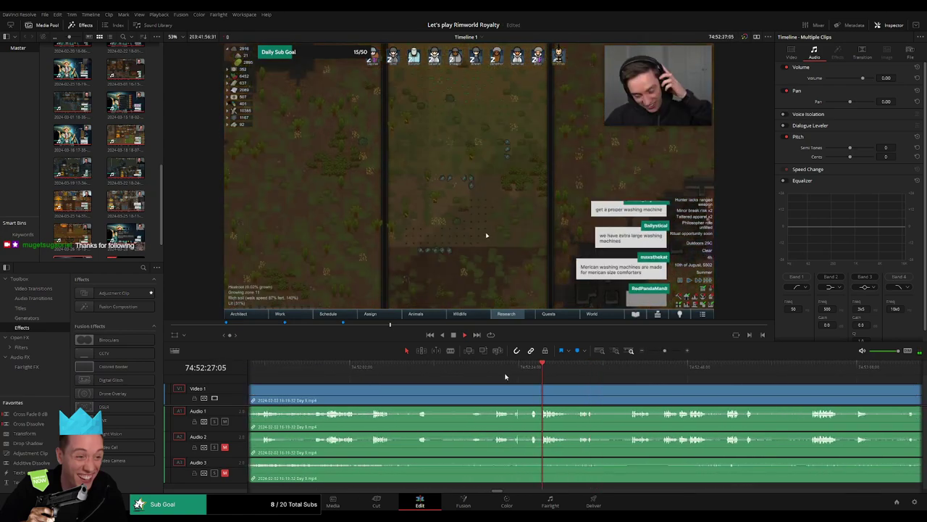
left_click(497, 378)
left_click(420, 375)
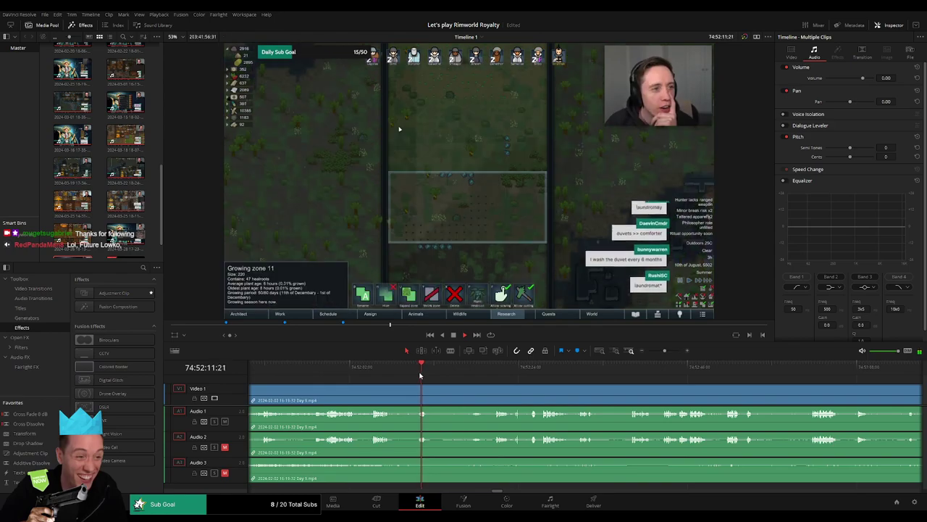
left_click(372, 375)
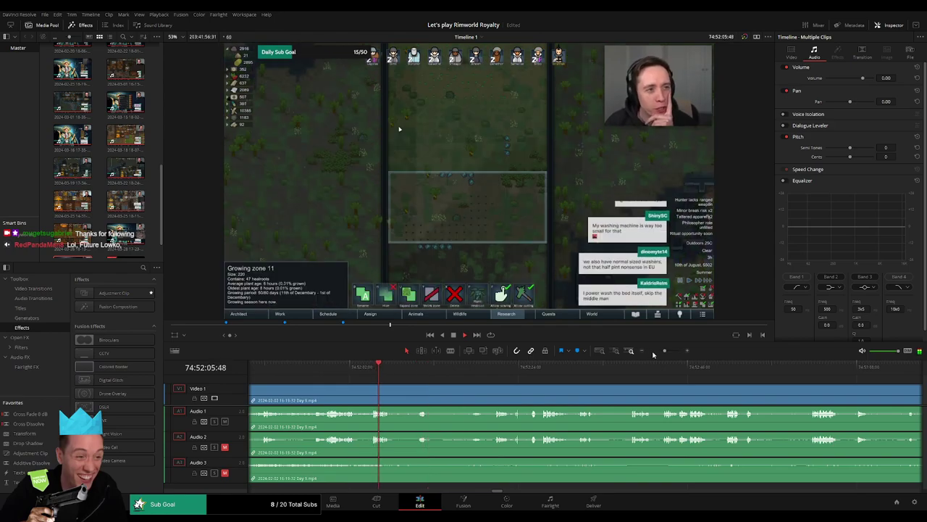
Step: Check the audio between 74:51:59 and 74:52:22 for a pause and park the playhead at 74:52:20:00
left_click_drag(664, 351, 669, 351)
left_click(355, 370)
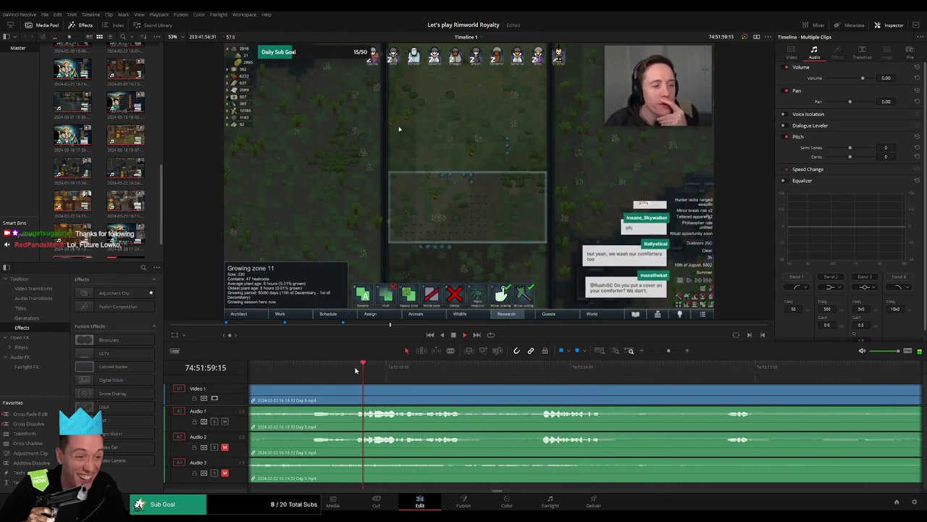
left_click(535, 368)
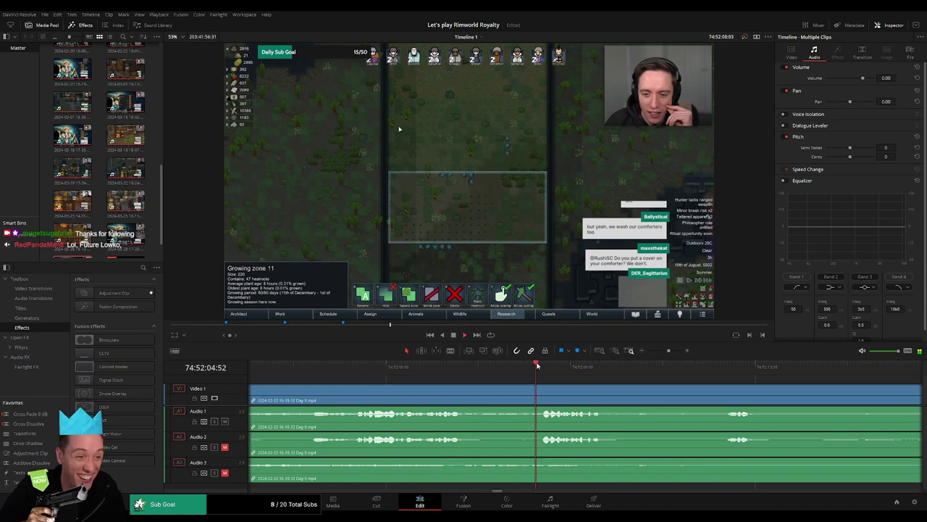
left_click(731, 369)
left_click_drag(707, 374, 386, 377)
left_click(699, 373)
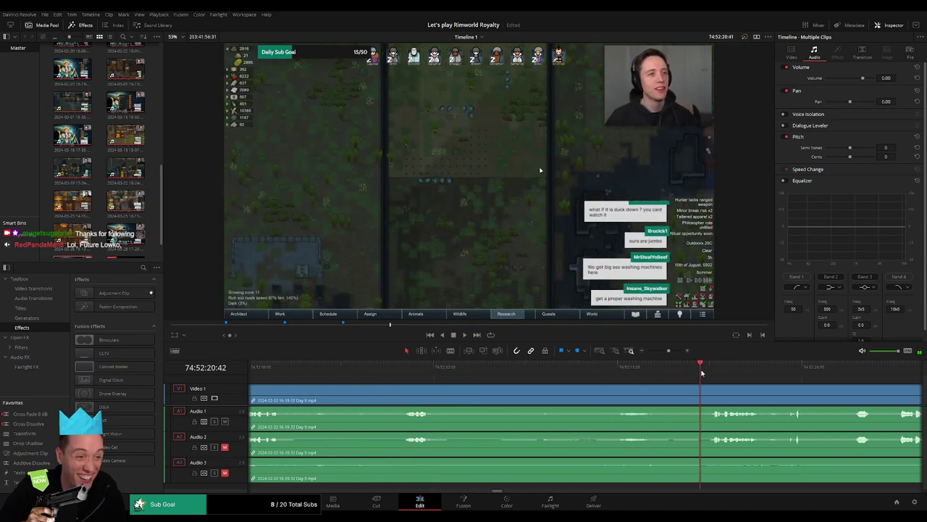
scroll(673, 380, "right", 3)
left_click(436, 371)
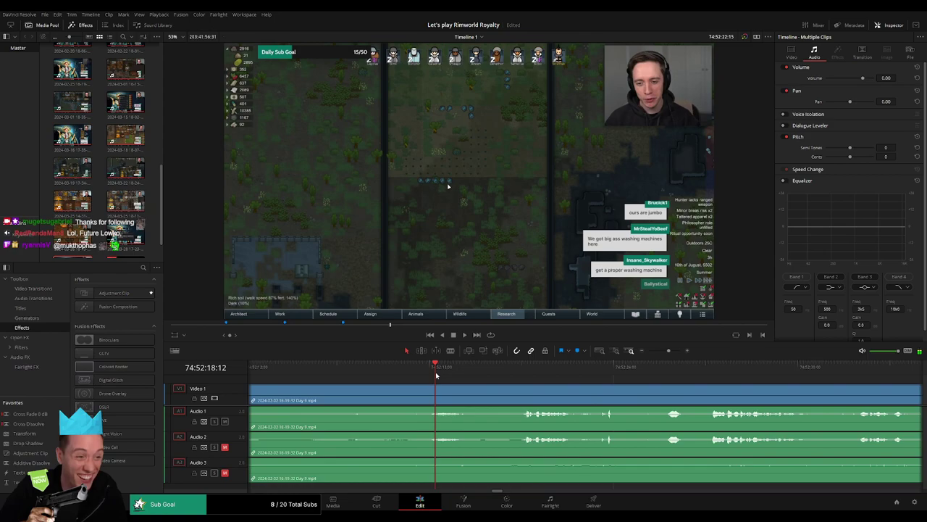
left_click_drag(519, 368, 491, 373)
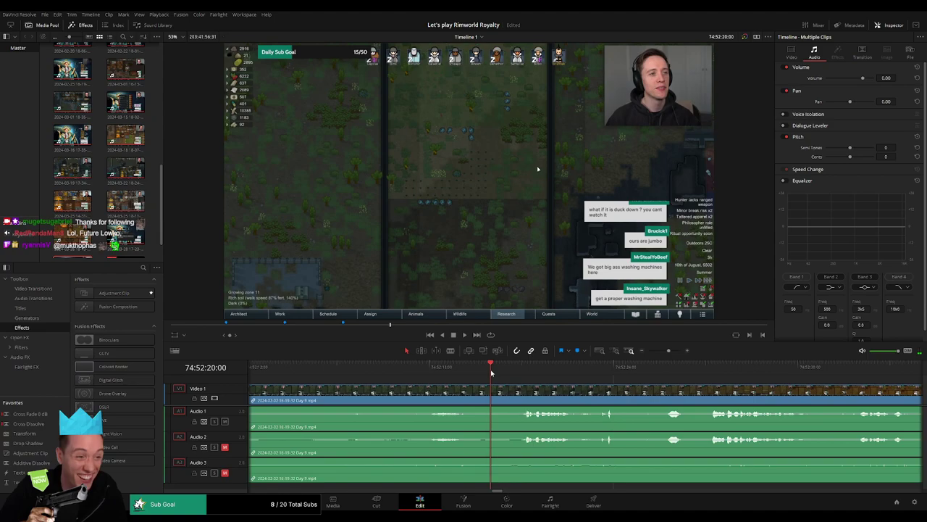
Step: Split the Day 9 recording at 74:52:20:00 and add short fades on both sides of the cut to the video and all three audio tracks
left_click(493, 389)
key("a")
left_click_drag(493, 386, 526, 408)
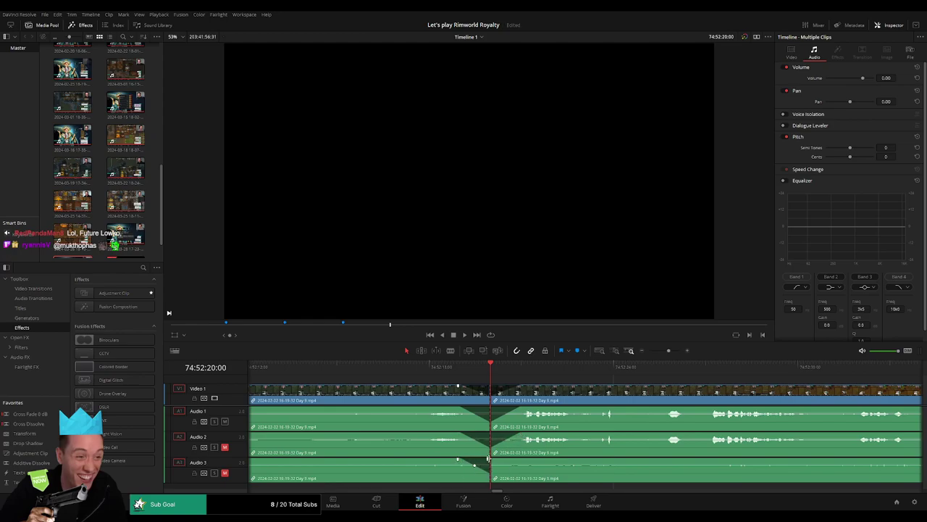
left_click_drag(502, 459, 522, 459)
Step: Move the footage after the 74:52:20:00 cut further along the timeline with its audio, leaving a gap between the episodes
left_click_drag(667, 350, 648, 351)
scroll(474, 382, "right", 3)
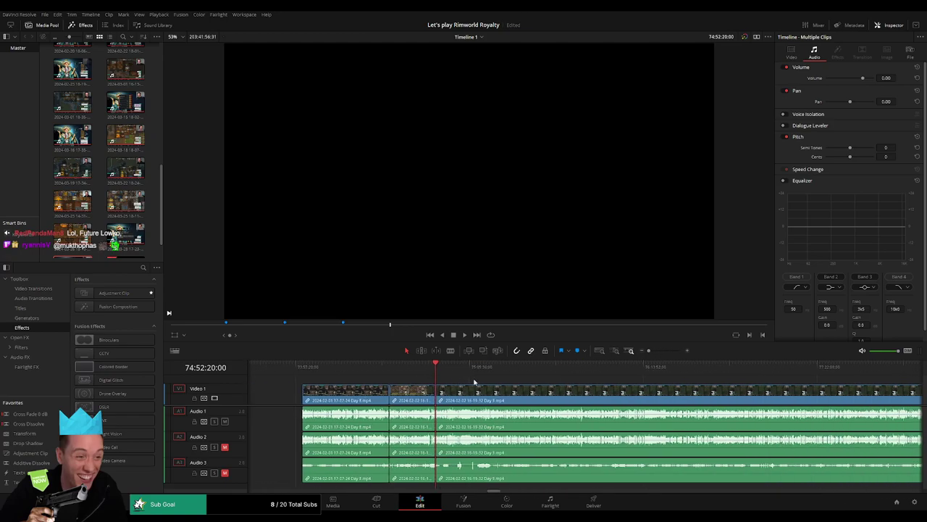
scroll(427, 378, "right", 3)
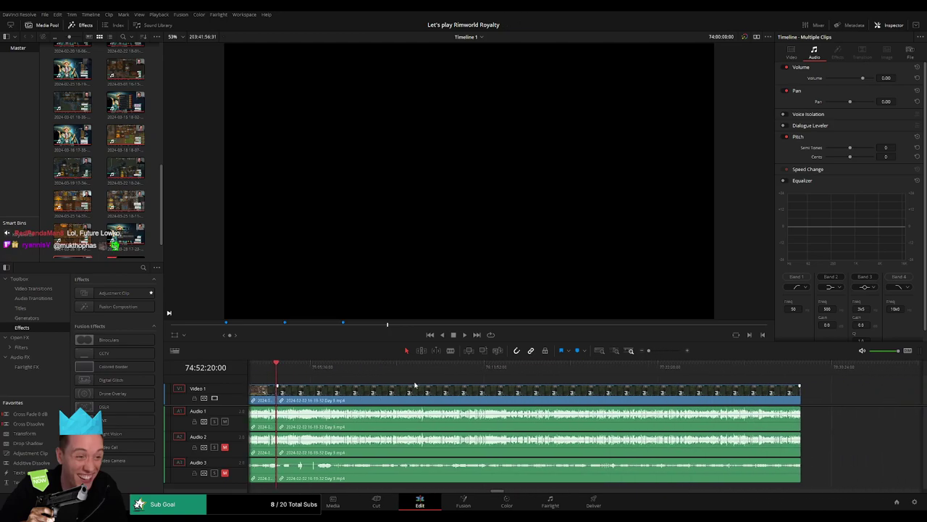
left_click_drag(468, 399, 691, 403)
scroll(544, 402, "right", 2)
scroll(544, 403, "right", 2)
left_click_drag(517, 400, 549, 398)
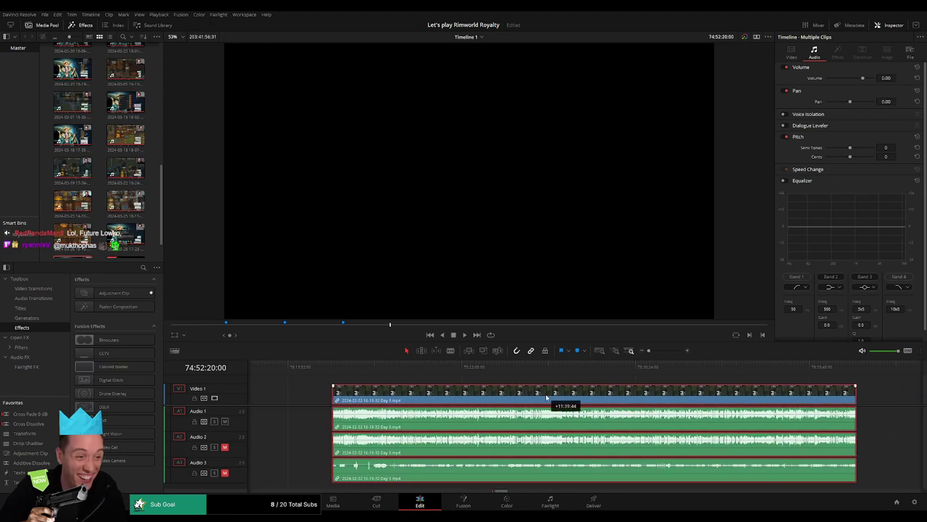
Step: Park the playhead at 76:00:00:00 and snap the start of the separated Day 9 footage to it
scroll(463, 395, "left", 5)
left_click(355, 390)
left_click(301, 367)
left_click_drag(302, 370, 429, 382)
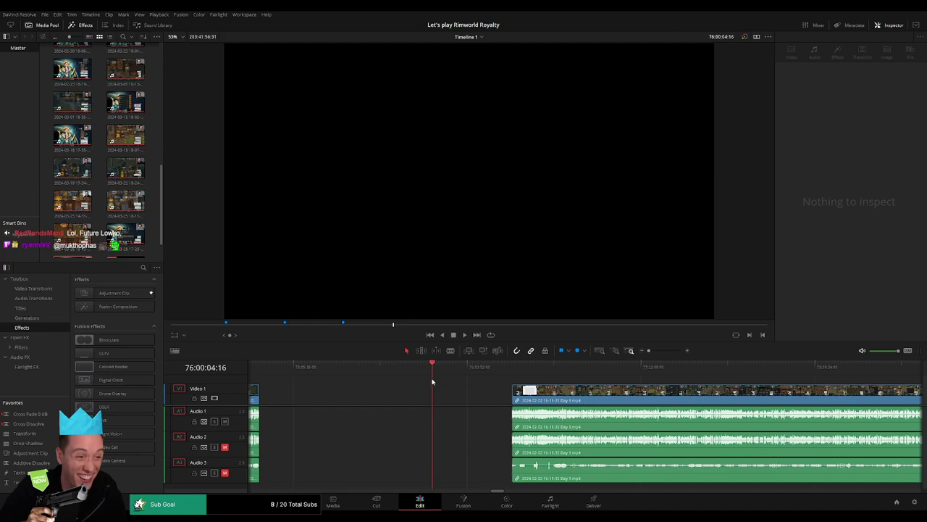
left_click(664, 351)
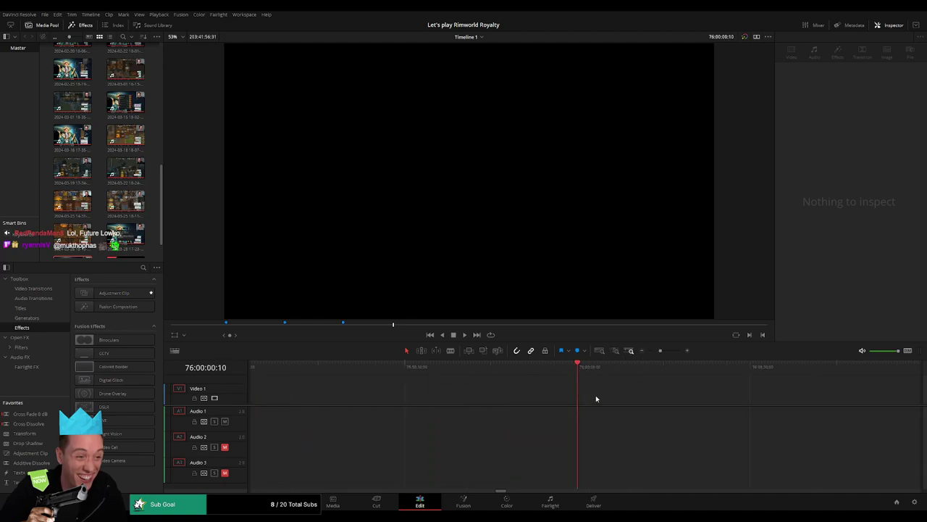
key("Left")
key("Left")
key("Left")
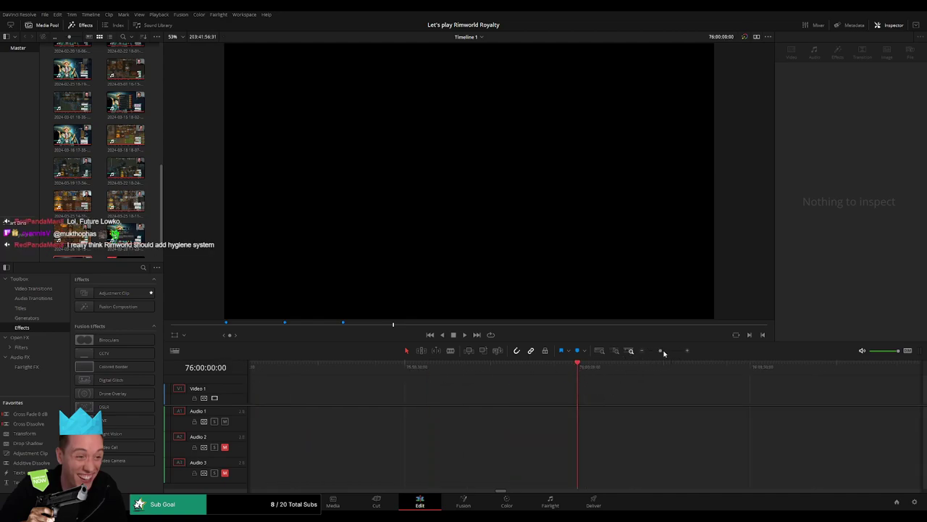
left_click_drag(660, 351, 649, 352)
left_click_drag(592, 380, 376, 375)
key("ctrl+a")
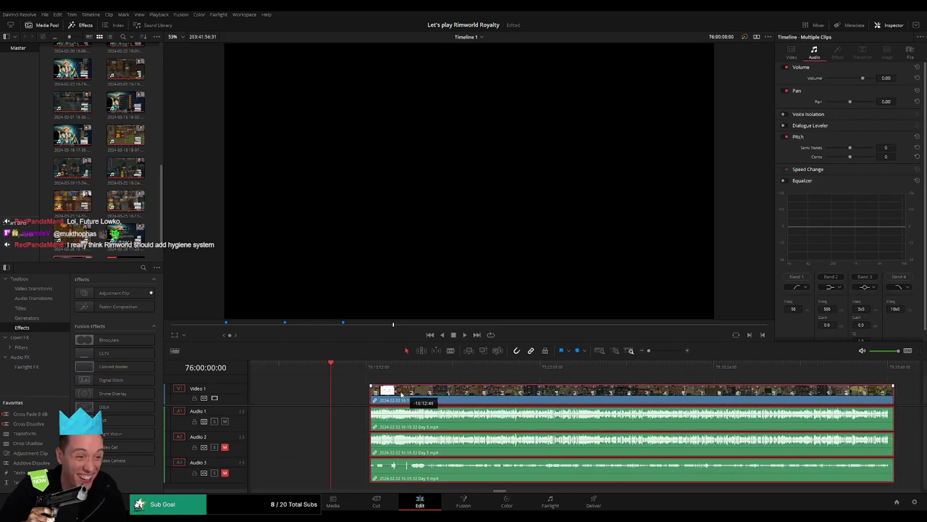
left_click(381, 378)
Step: Play the new segment's opening, then scrub and listen around 76:52:09 to 76:52:26 for a pause to end the episode
key("space")
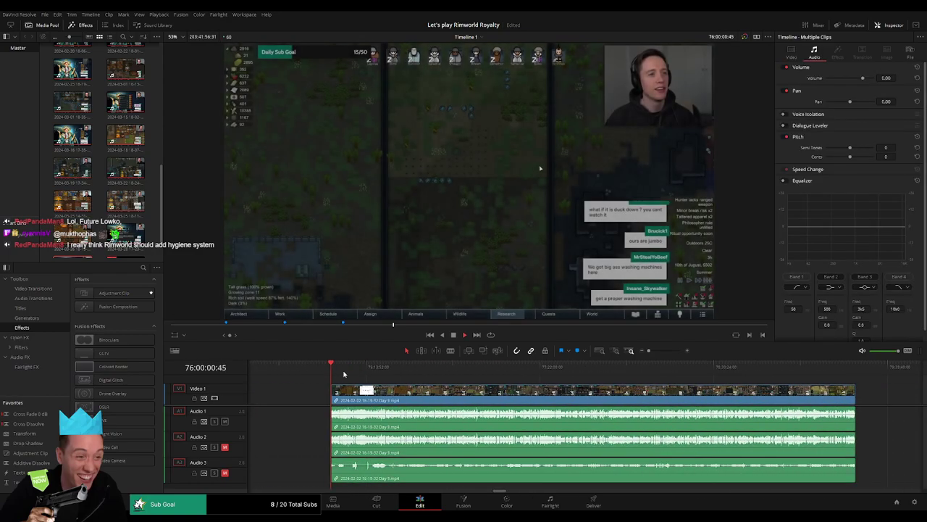
left_click_drag(343, 373, 465, 379)
key("space")
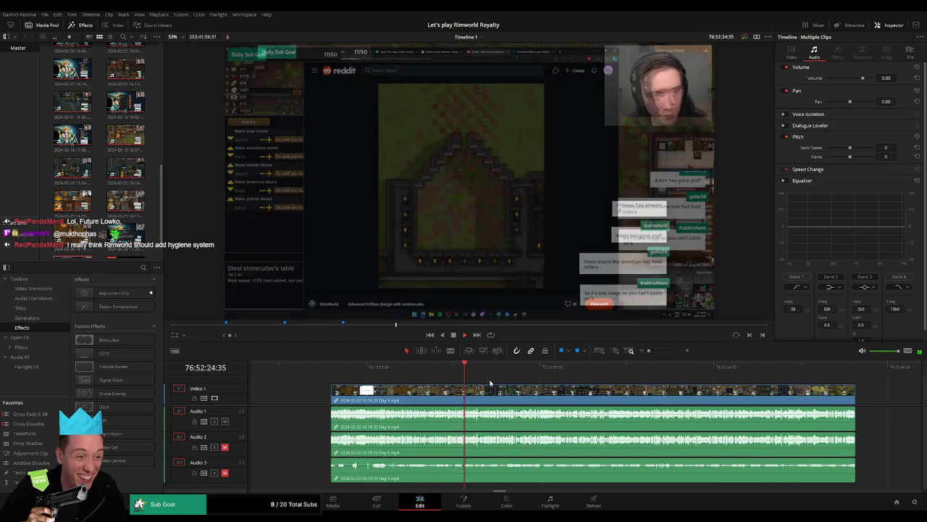
left_click_drag(649, 351, 668, 356)
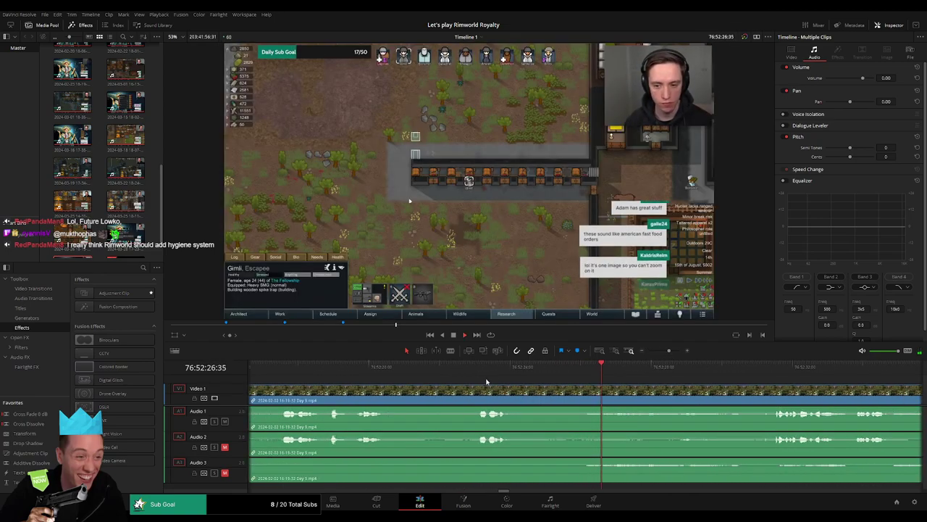
left_click(477, 371)
scroll(466, 394, "left", 3)
left_click(394, 375)
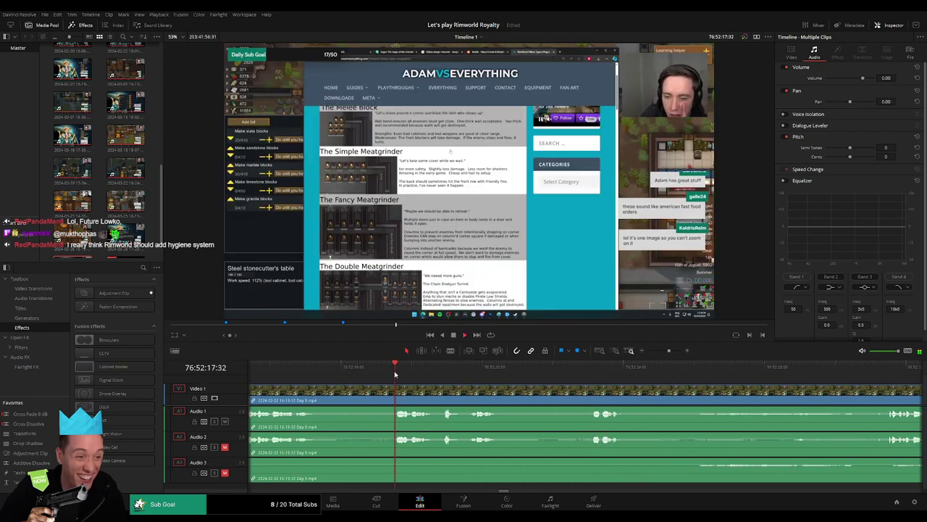
scroll(562, 389, "left", 4)
left_click(384, 374)
scroll(500, 379, "left", 3)
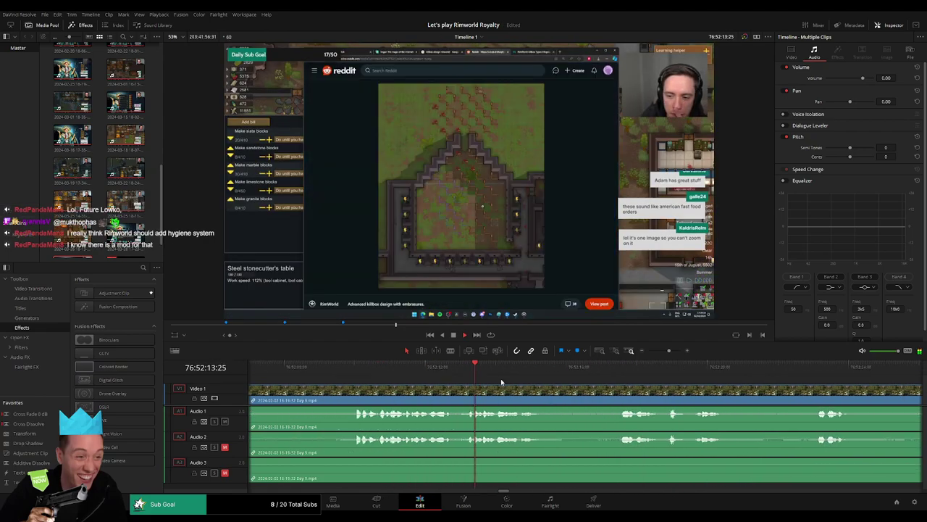
left_click(399, 372)
scroll(474, 384, "left", 3)
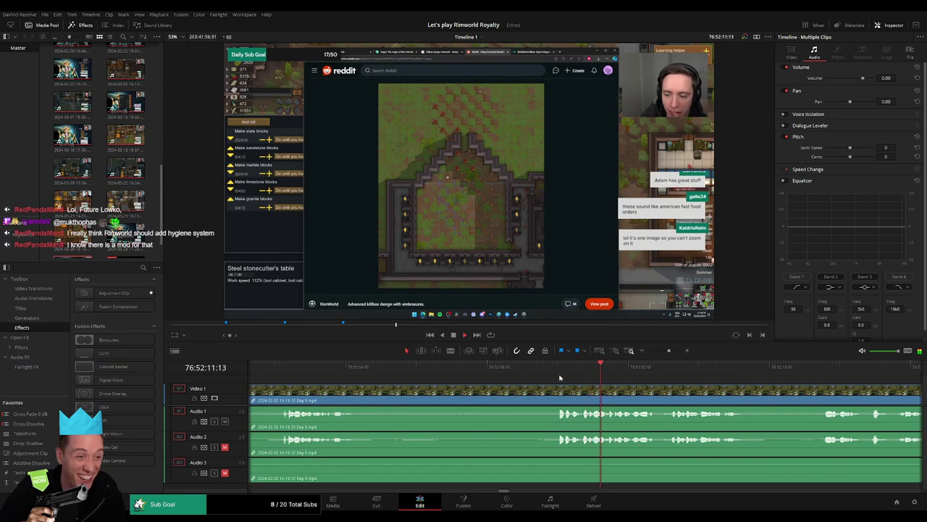
Step: Park the playhead at 76:52:09:00, in the pause before the speech, and split the video and audio there
left_click(562, 372)
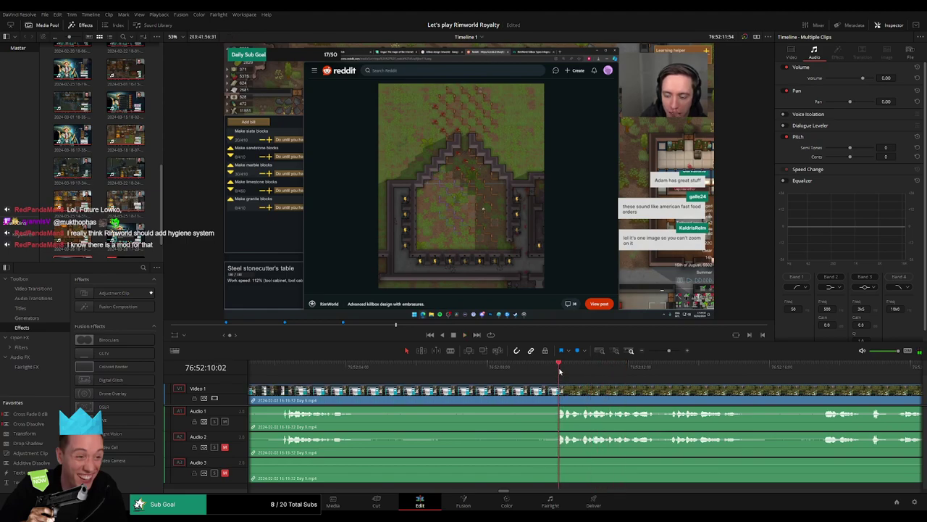
left_click(547, 373)
left_click(537, 375)
left_click(528, 376)
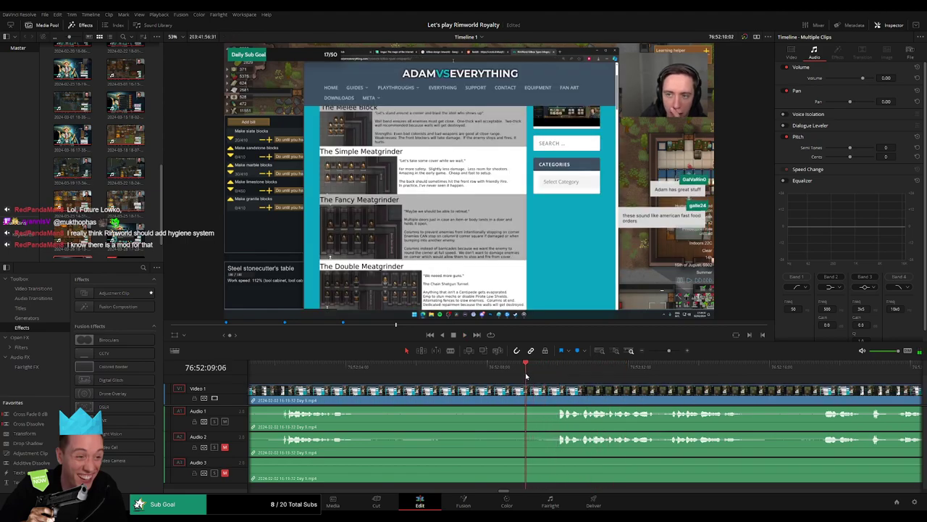
left_click(525, 376)
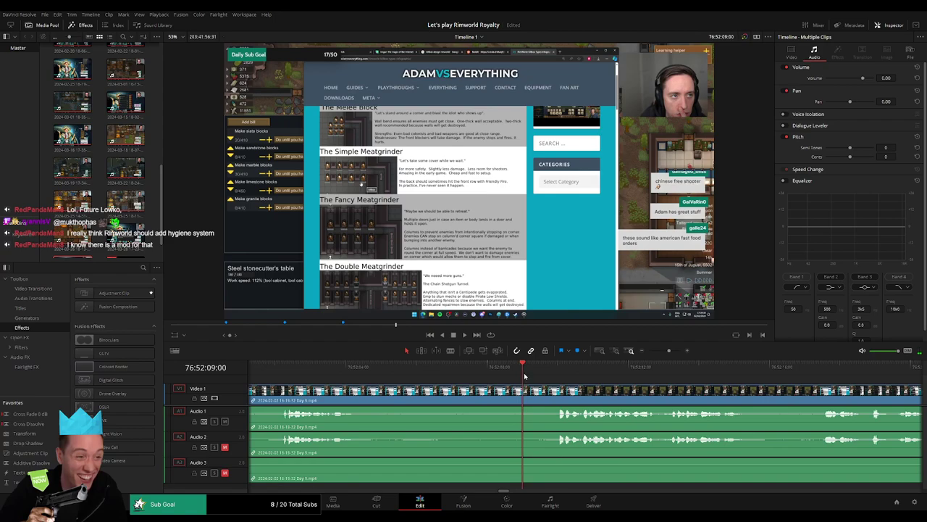
left_click(528, 392)
key("a")
Step: Add fades of about one second on both sides of the 76:52:09:00 cut to the video and all three audio tracks
left_click_drag(525, 389, 553, 389)
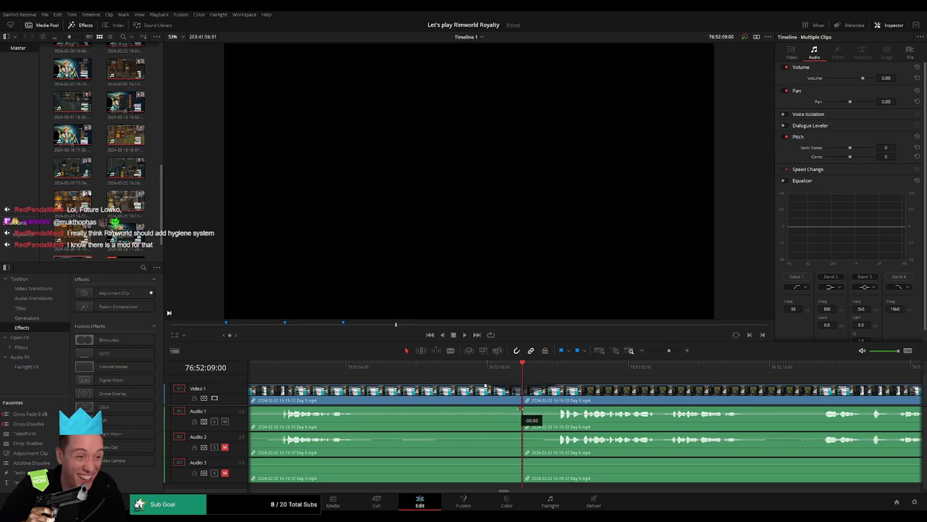
left_click_drag(520, 408, 555, 408)
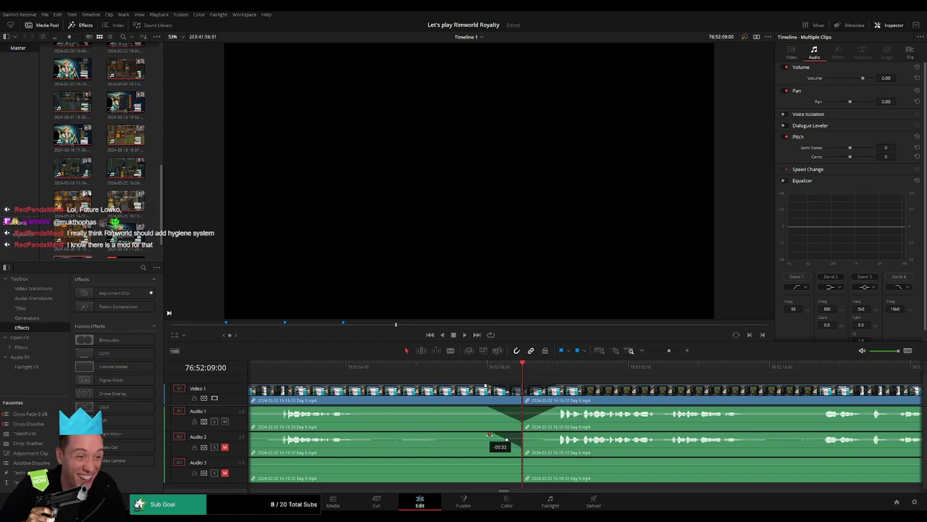
left_click_drag(525, 434, 559, 436)
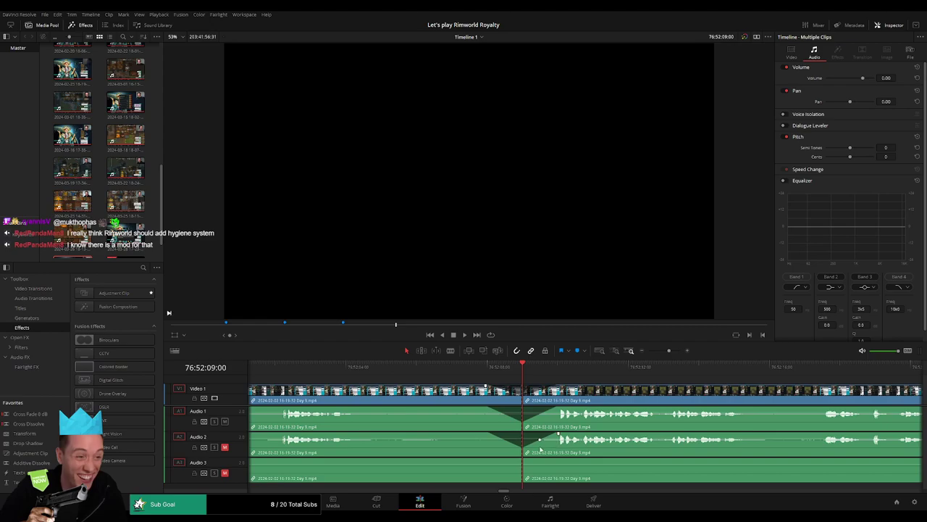
left_click_drag(520, 461, 557, 460)
key("ctrl+z")
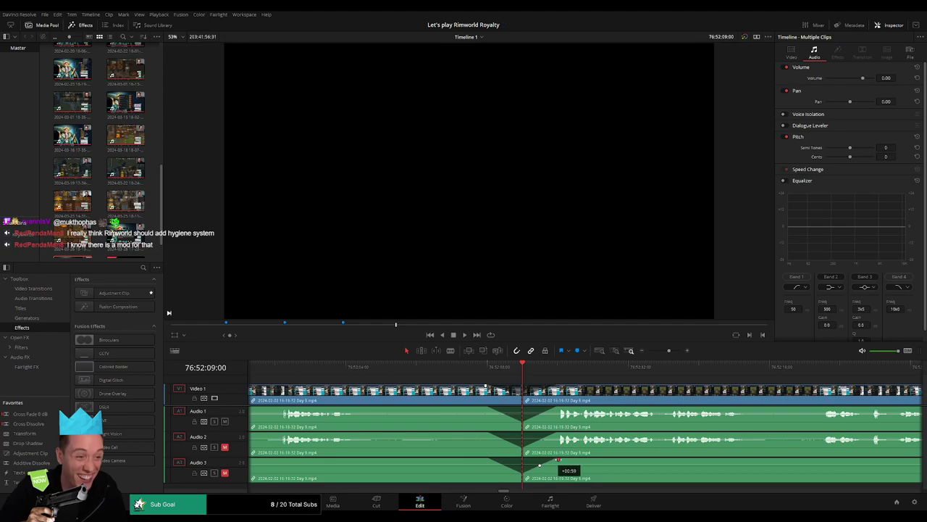
Step: Move the footage after the 76:52:09:00 cut further along the timeline, leaving a gap after the finished segment
left_click_drag(670, 352, 648, 351)
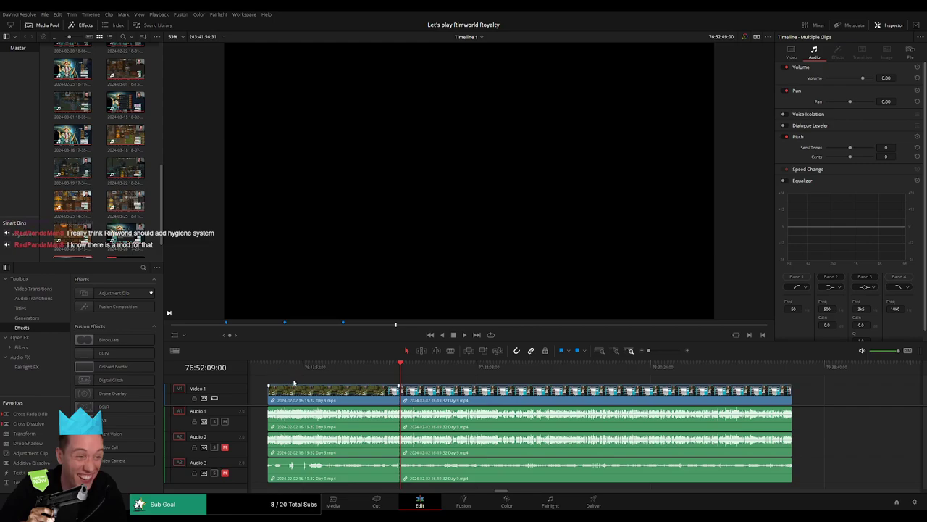
key("Home")
key("Down")
left_click_drag(507, 396, 600, 401)
left_click(372, 400)
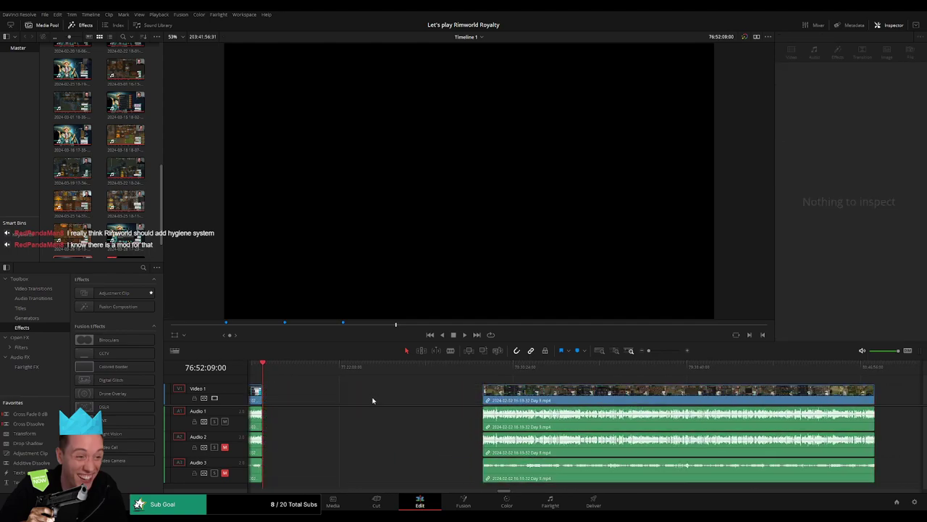
Step: Park the playhead at 78:00:00:00 and snap the start of the remaining Day 9 footage to it
left_click_drag(268, 369, 435, 388)
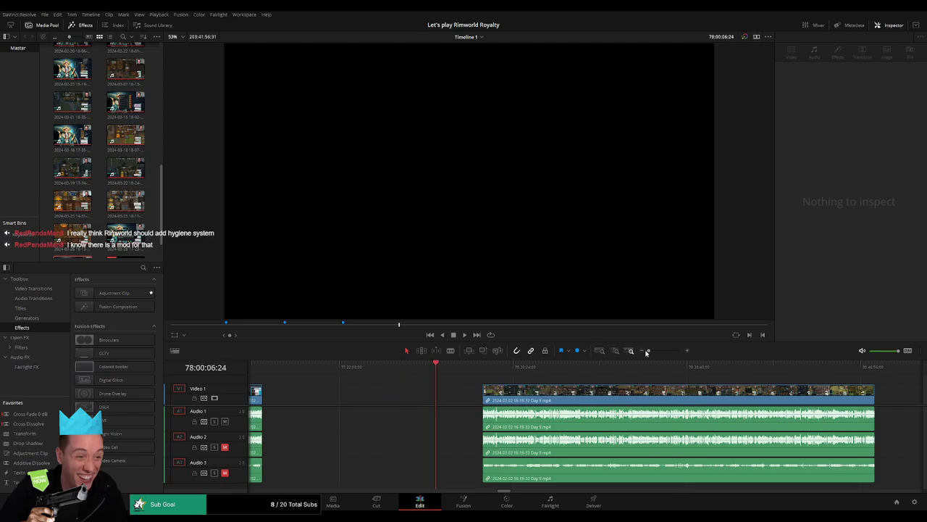
left_click_drag(647, 353, 653, 353)
left_click_drag(601, 368, 585, 370)
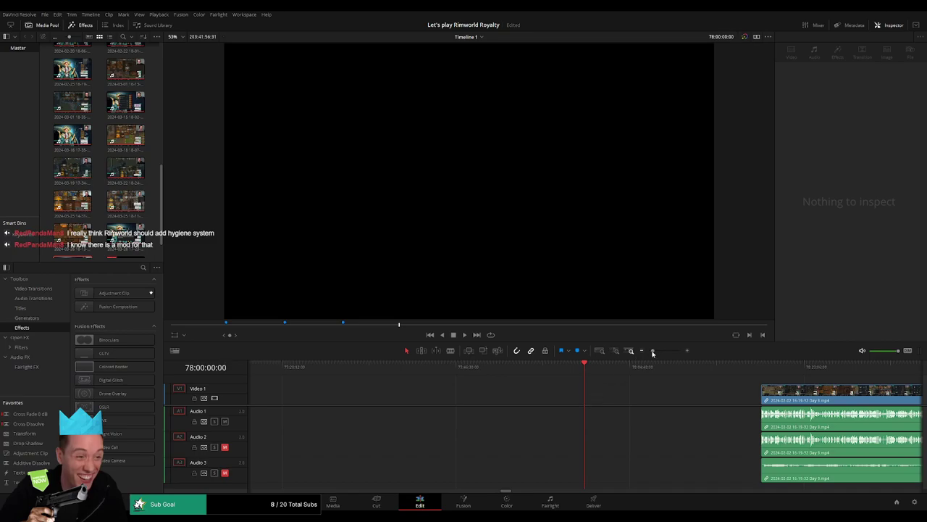
left_click_drag(652, 352, 649, 353)
scroll(579, 387, "right", 5)
left_click_drag(402, 391, 353, 393)
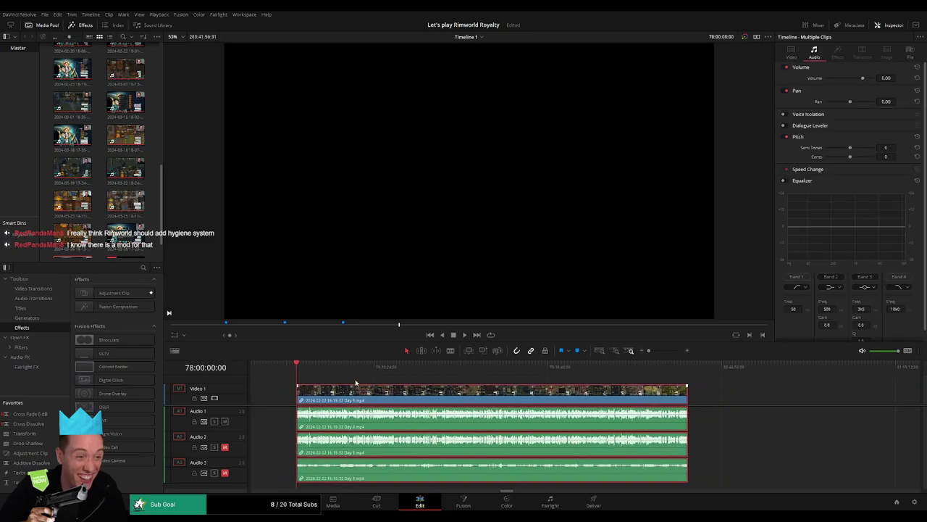
left_click(355, 383)
Step: Play the start of the 78-hour segment, then listen to the footage between 78:51:35 and 78:52:31 for a suitable ending
key("space")
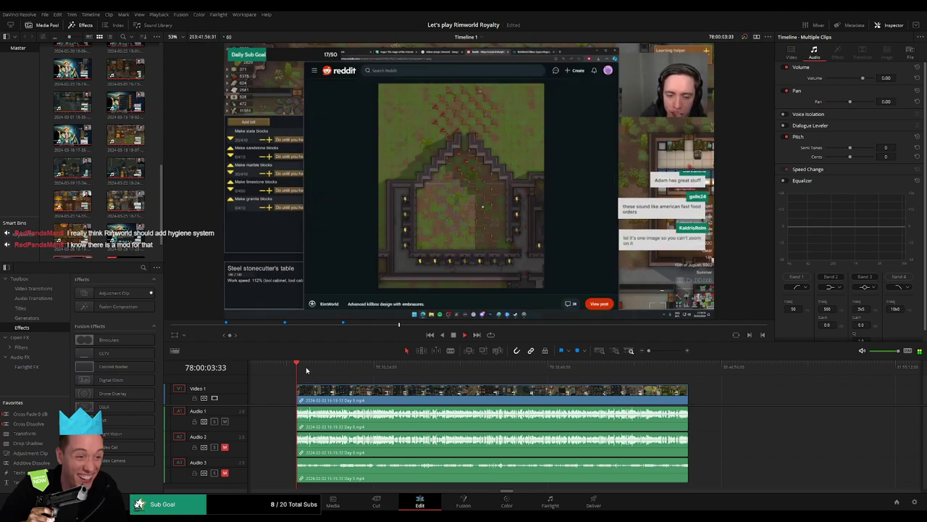
left_click_drag(304, 370, 429, 380)
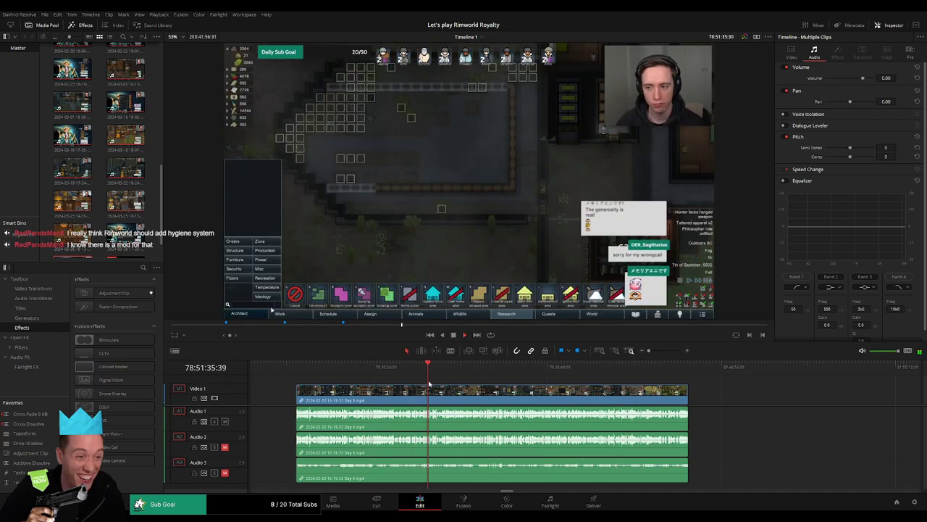
left_click_drag(649, 350, 665, 352)
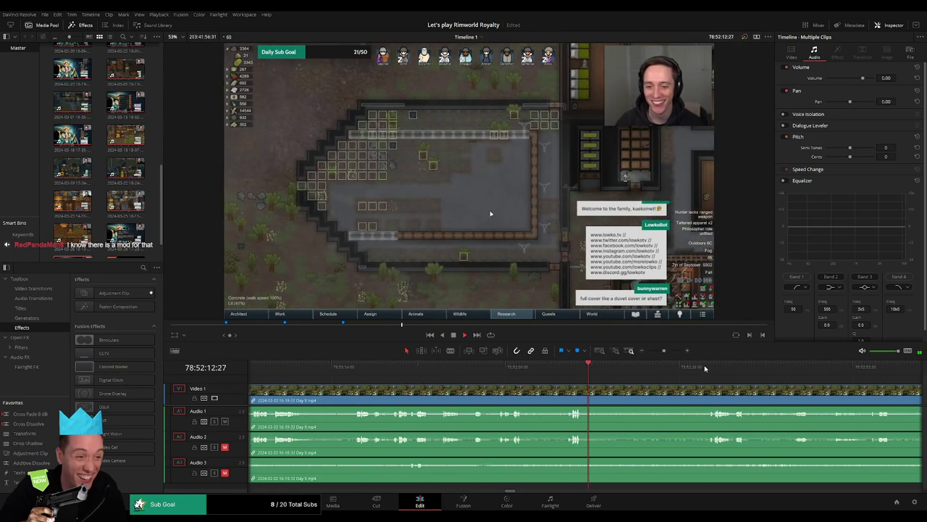
left_click(710, 366)
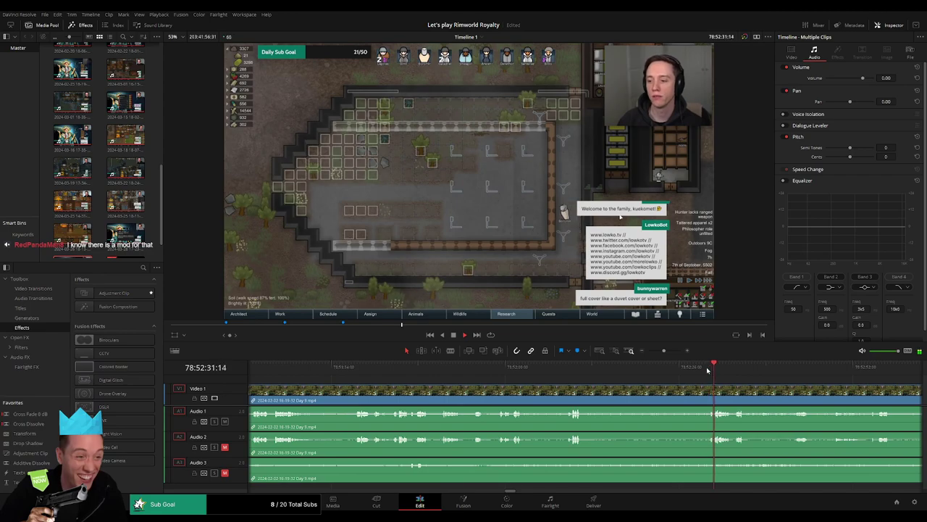
Step: Park the playhead at 78:52:09:00 and split the video and its audio tracks there
left_click_drag(664, 351, 673, 389)
left_click(376, 369)
left_click(686, 366)
key("b")
left_click(510, 391)
key("a")
Step: Add one-second fades on both sides of the 78:52:09:00 cut to the video and all three audio tracks
scroll(661, 380, "down", 4)
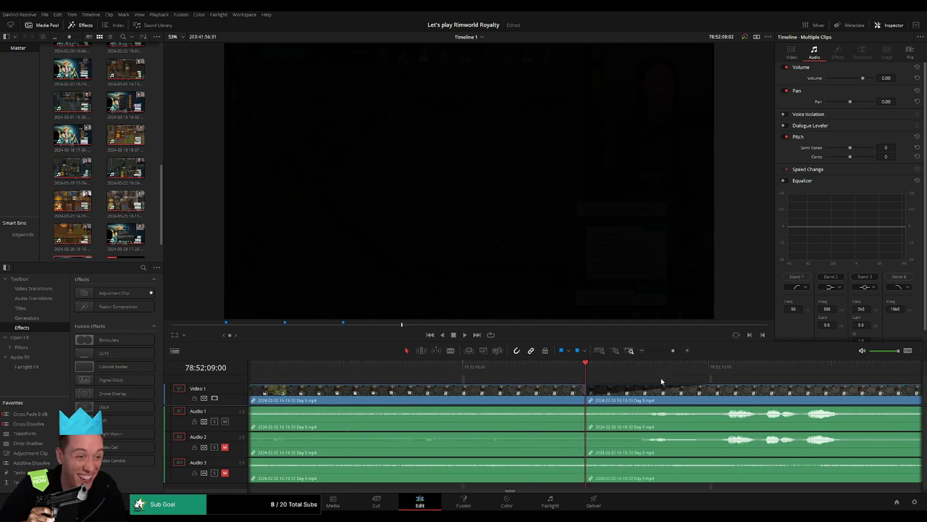
scroll(645, 380, "down", 2)
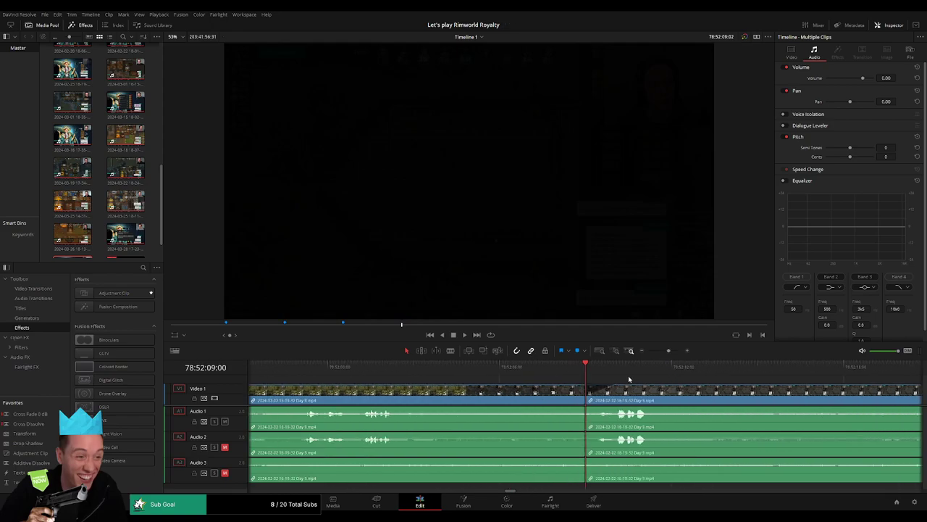
left_click_drag(581, 385, 556, 459)
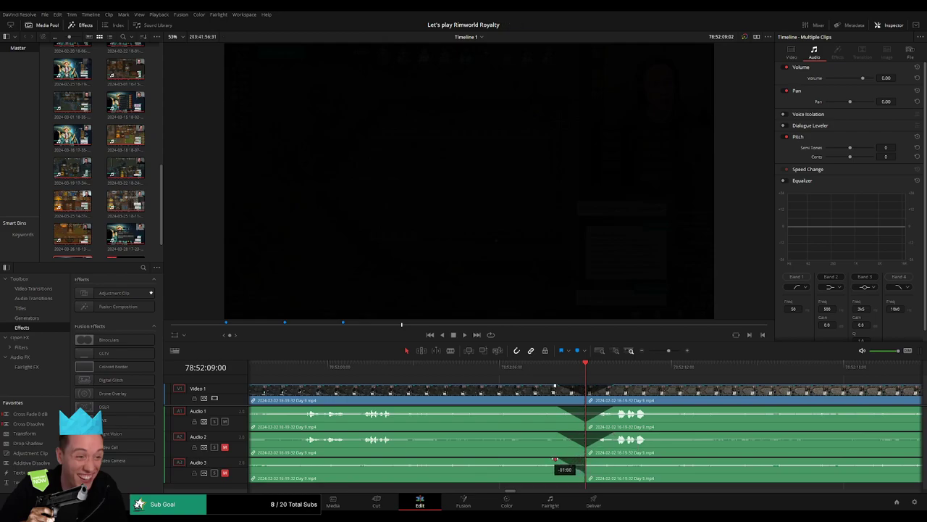
left_click_drag(586, 460, 615, 460)
Step: Move the footage after 78:52:09:00 further along the timeline and mark that cut with a marker named "40 episodes"
left_click_drag(670, 353, 612, 358)
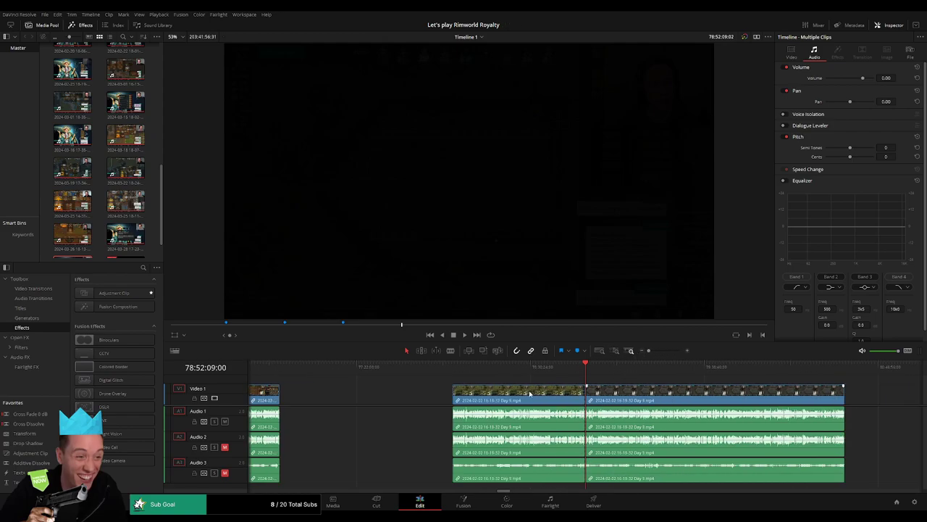
scroll(529, 393, "right", 4)
left_click(340, 371)
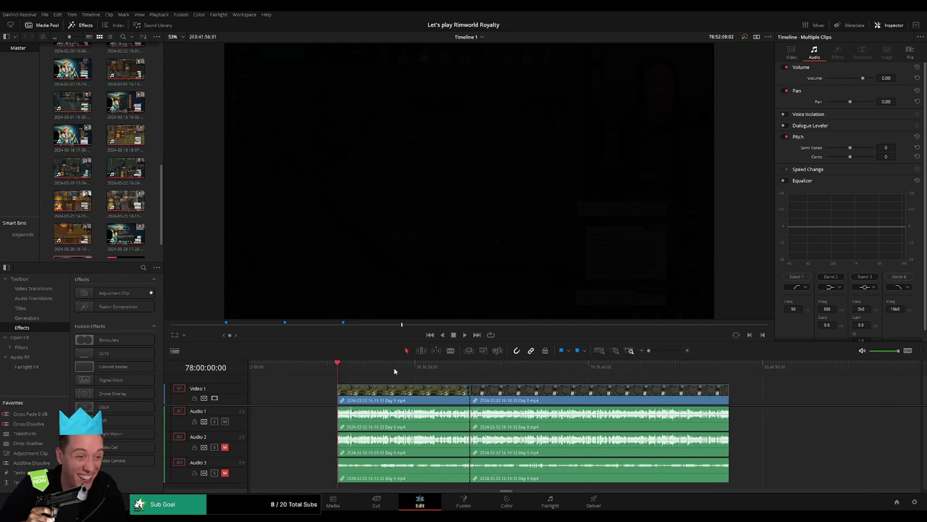
left_click(469, 368)
left_click_drag(574, 393, 610, 402)
left_click(420, 398)
left_click_drag(386, 397, 475, 399)
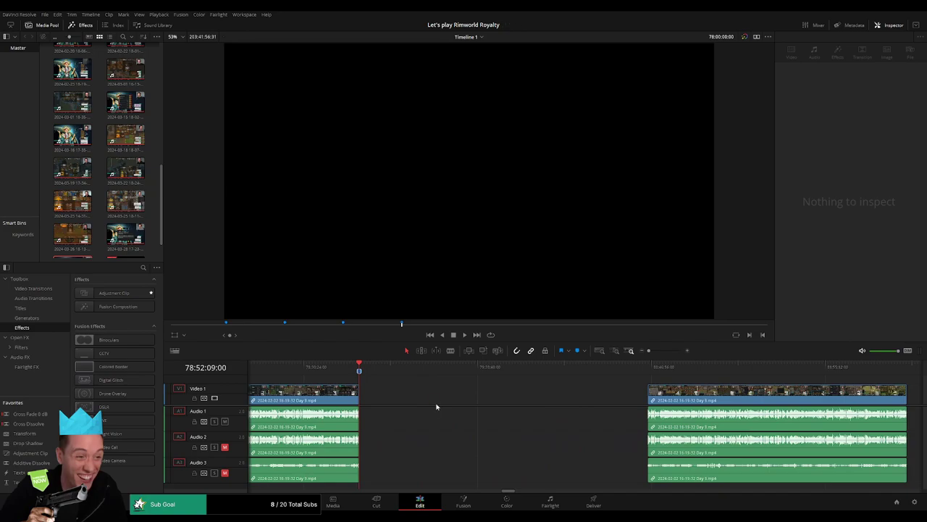
key("Home")
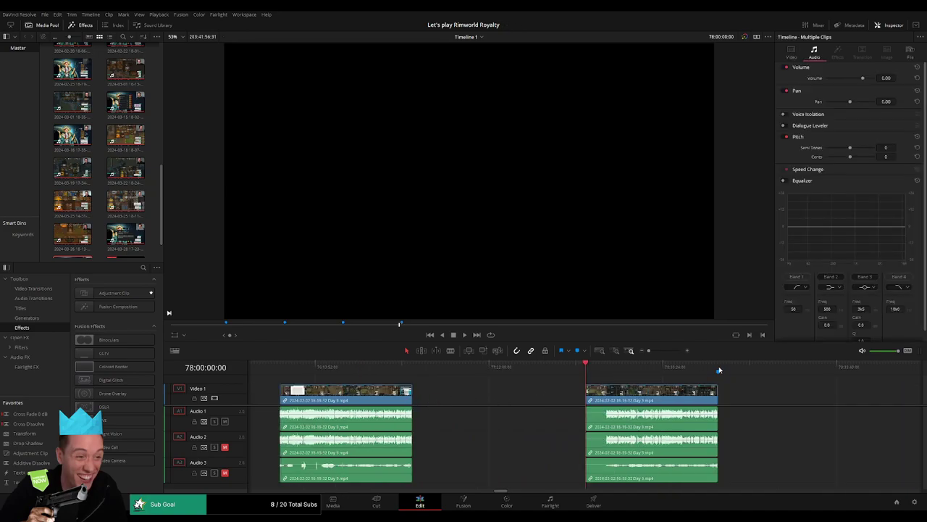
left_click(719, 371)
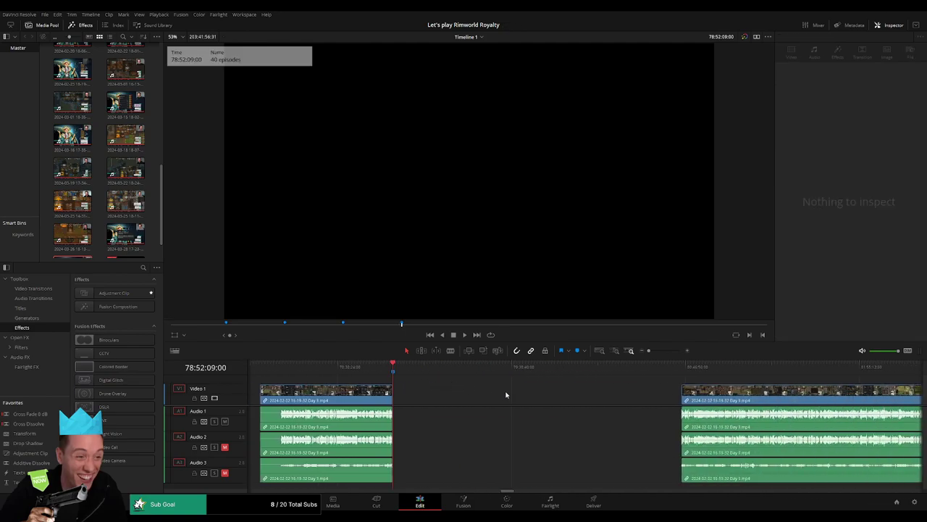
Step: Park the playhead at 80:00:00:00 and snap the start of the remaining Day 9 footage to it
scroll(392, 391, "right", 3)
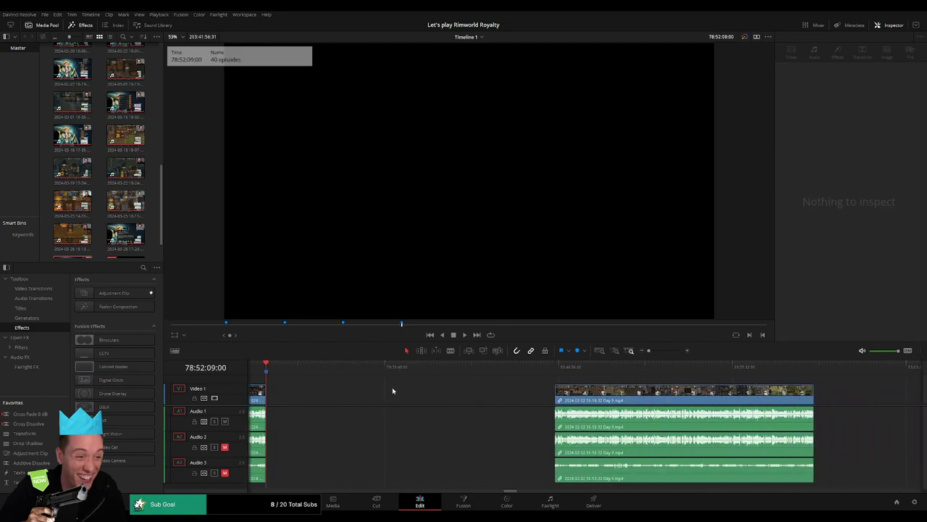
scroll(377, 395, "left", 1)
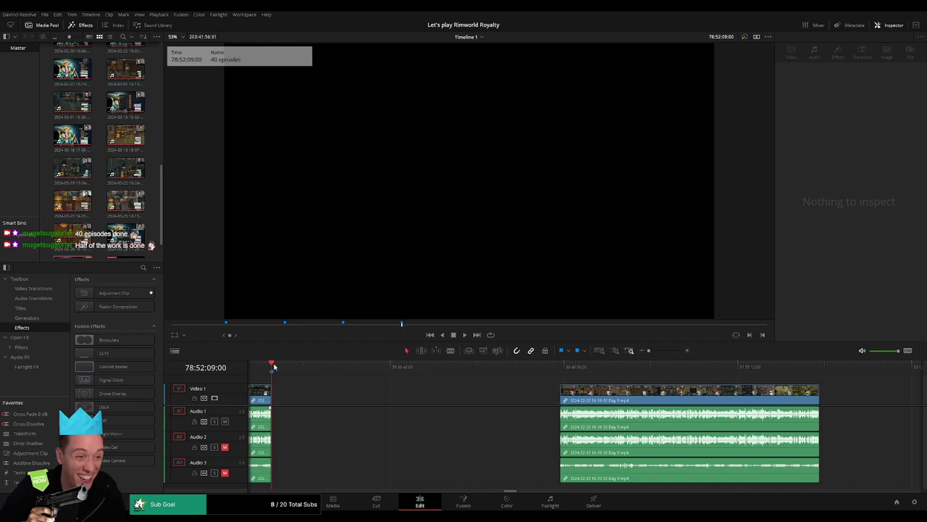
left_click_drag(273, 367, 444, 380)
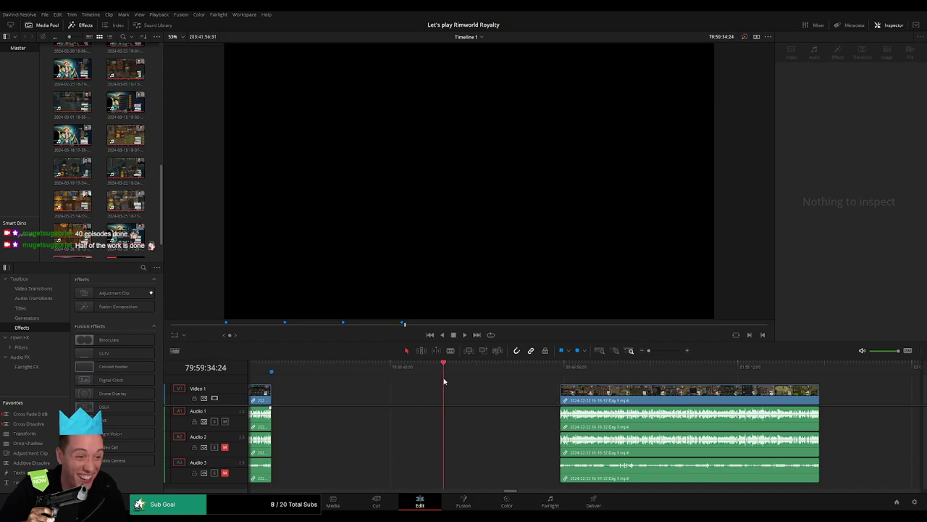
left_click_drag(596, 390, 480, 381)
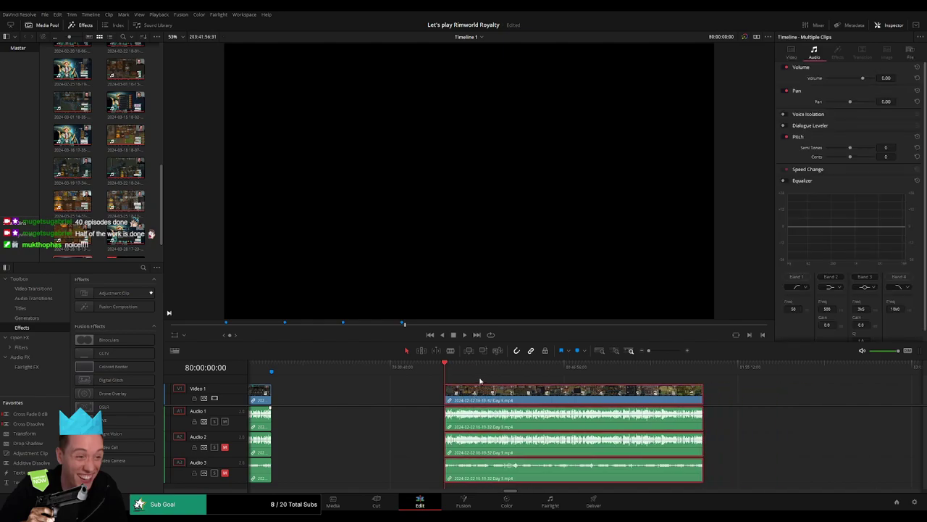
Step: Play the start of the 80-hour segment, then listen to the footage between 80:52:00 and 80:52:12 for a suitable ending
key("space")
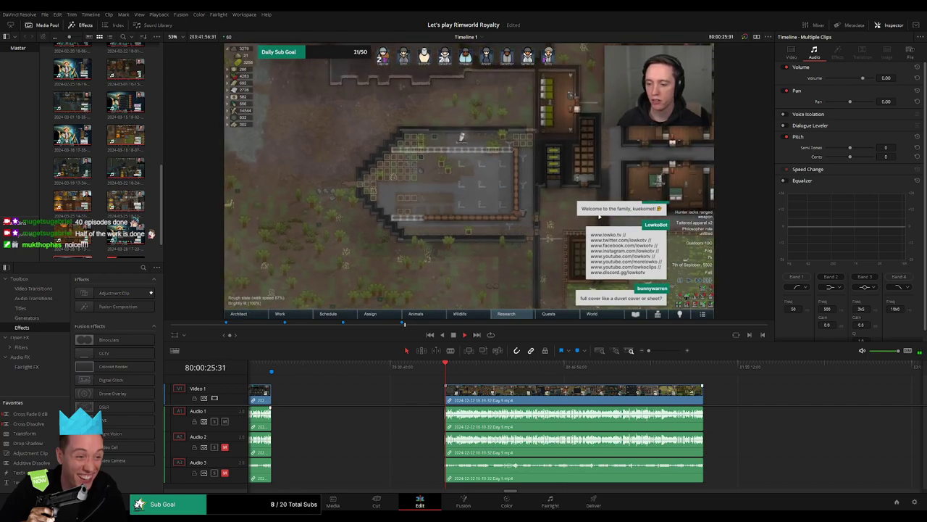
scroll(489, 378, "right", 5)
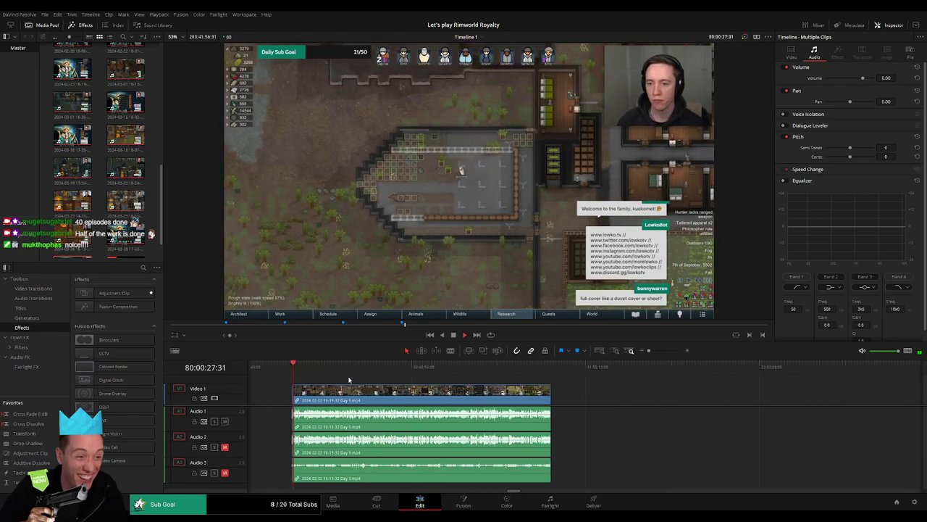
left_click_drag(293, 375, 413, 375)
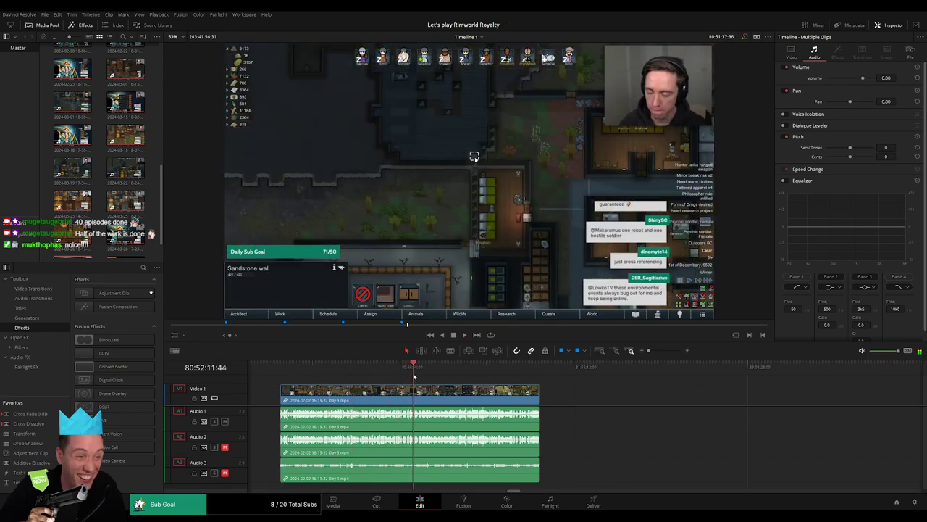
left_click_drag(648, 350, 670, 352)
left_click(378, 367)
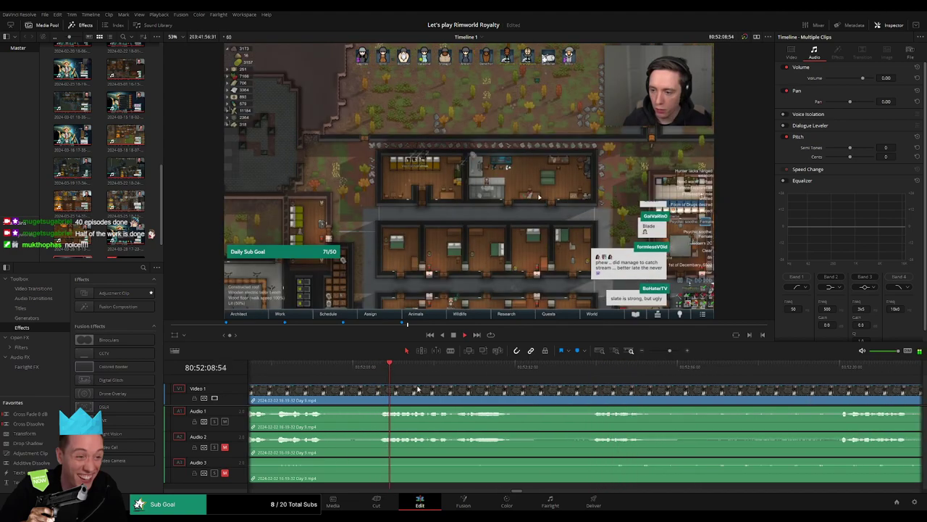
scroll(404, 380, "left", 2)
left_click(395, 373)
scroll(565, 392, "left", 3)
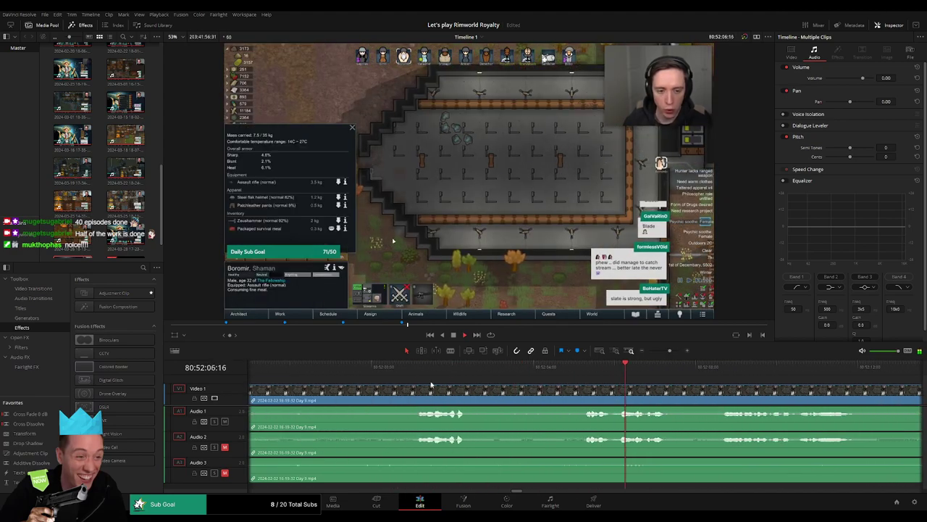
left_click(415, 375)
scroll(471, 381, "left", 2)
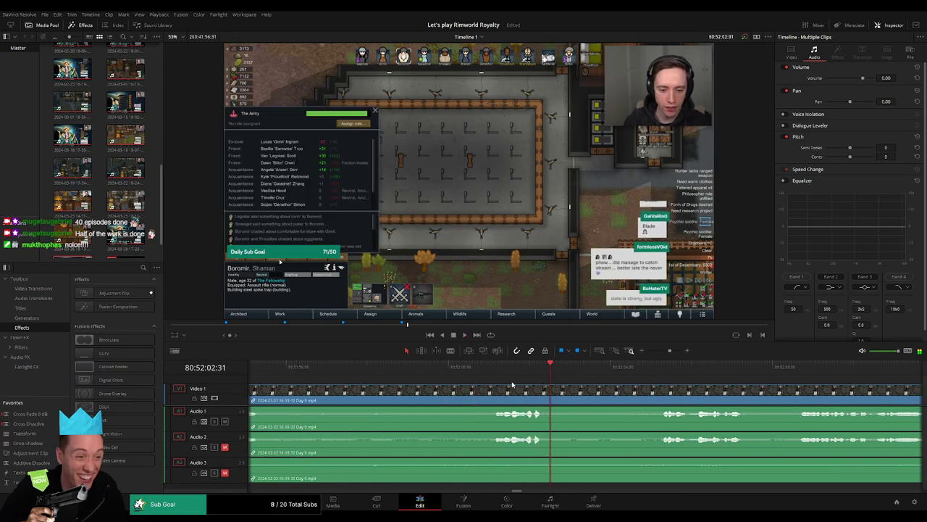
left_click(496, 376)
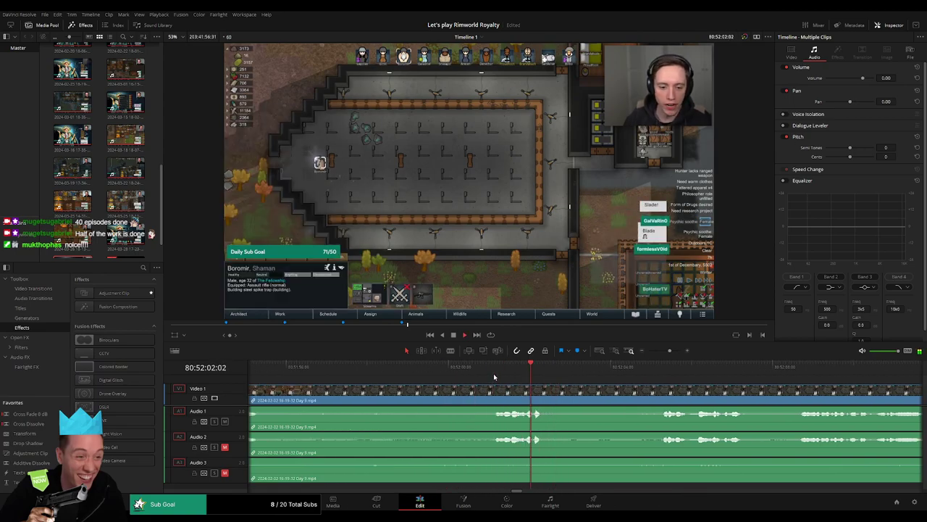
left_click(494, 376)
left_click(474, 376)
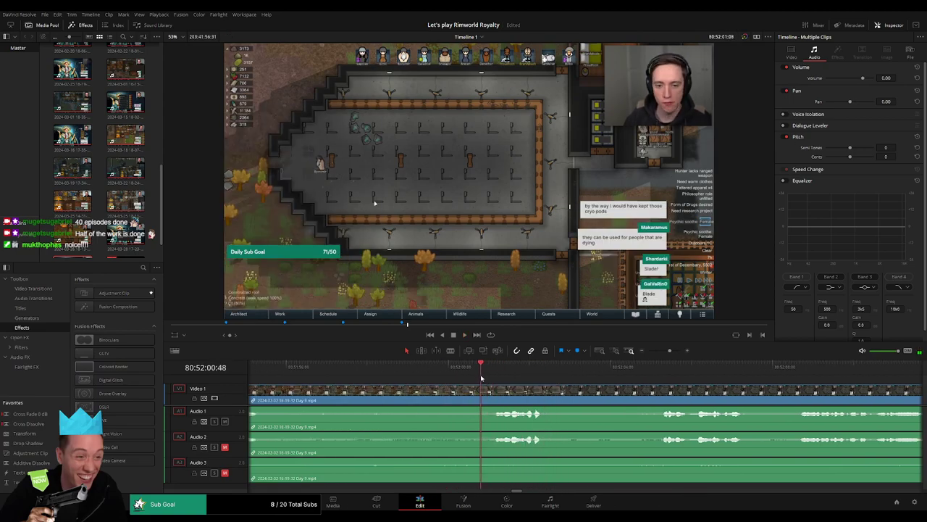
left_click(461, 378)
Step: Park the playhead at 80:52:00:00, split the video and its audio tracks there, and play from the cut
left_click(449, 378)
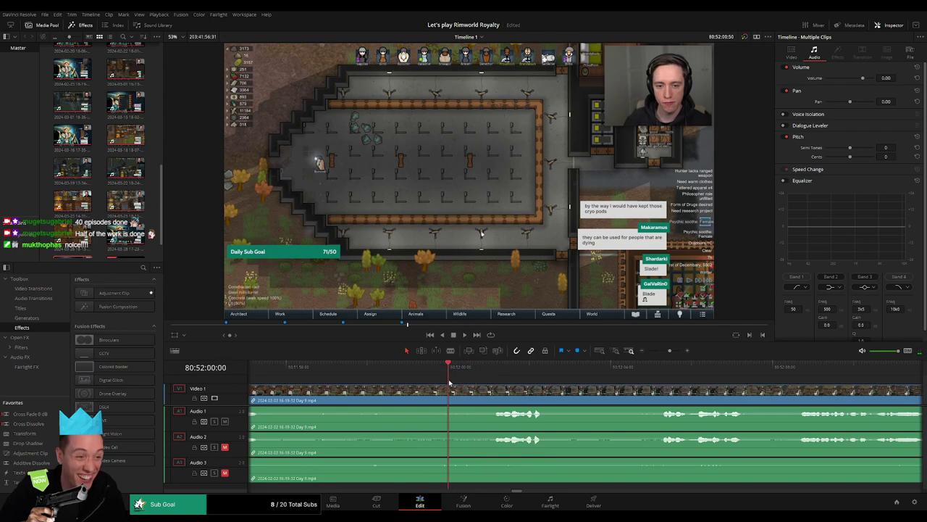
left_click(450, 397)
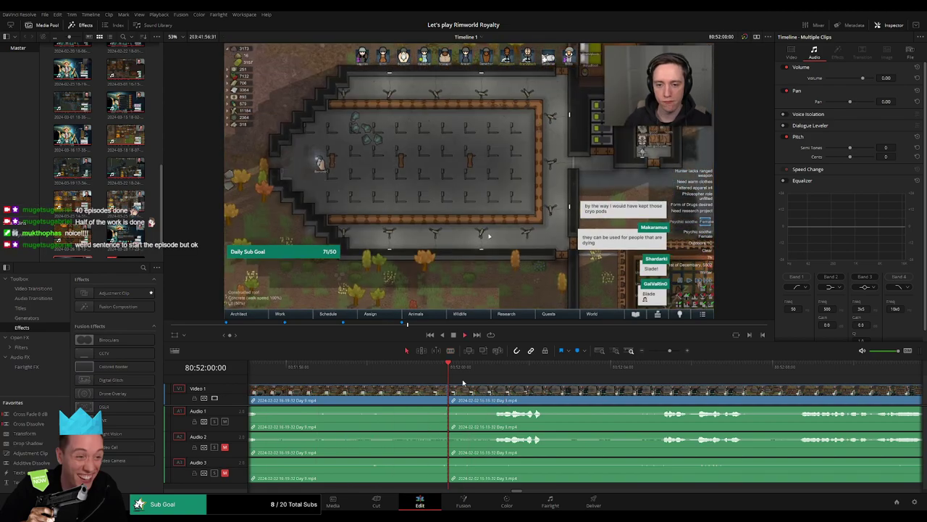
key("space")
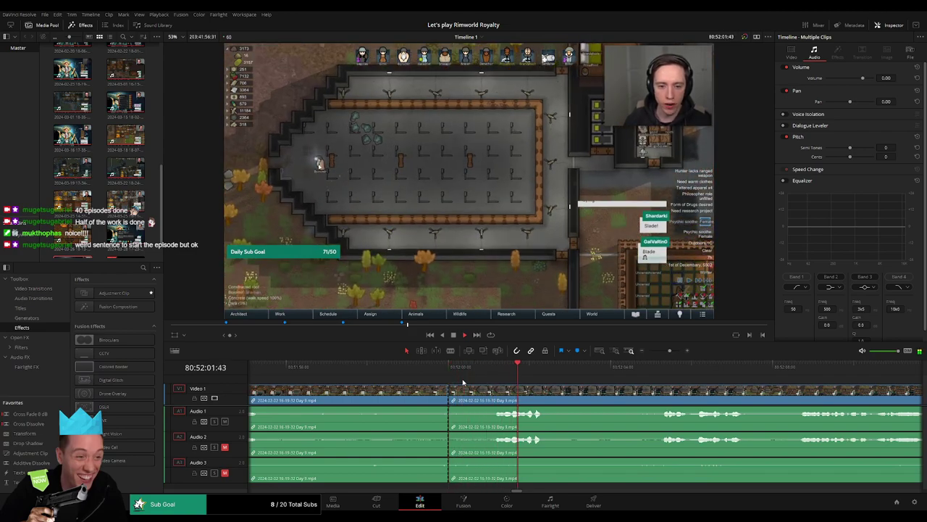
key("space")
Step: Add one-second fades on both sides of the 80:52:00:00 cut to the video and all three audio tracks, and play them back
left_click(450, 373)
left_click_drag(451, 387, 489, 410)
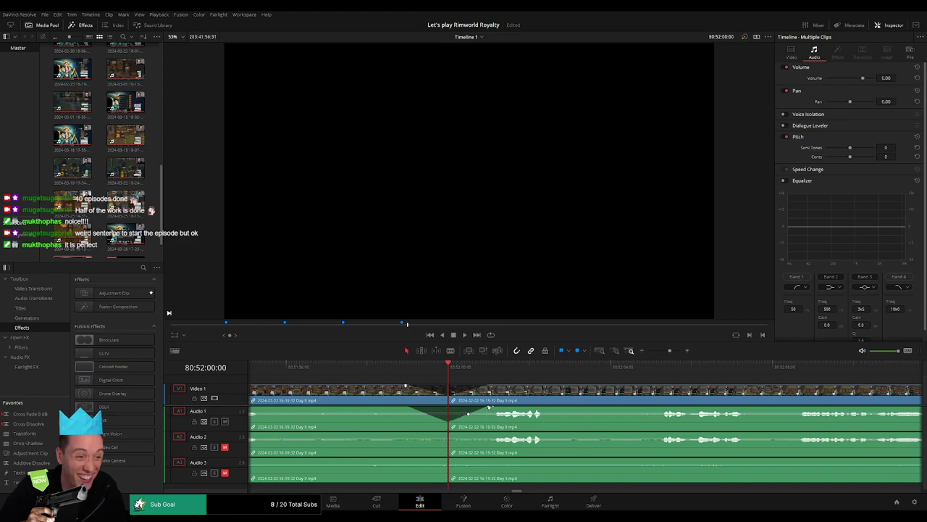
left_click_drag(446, 431, 410, 435)
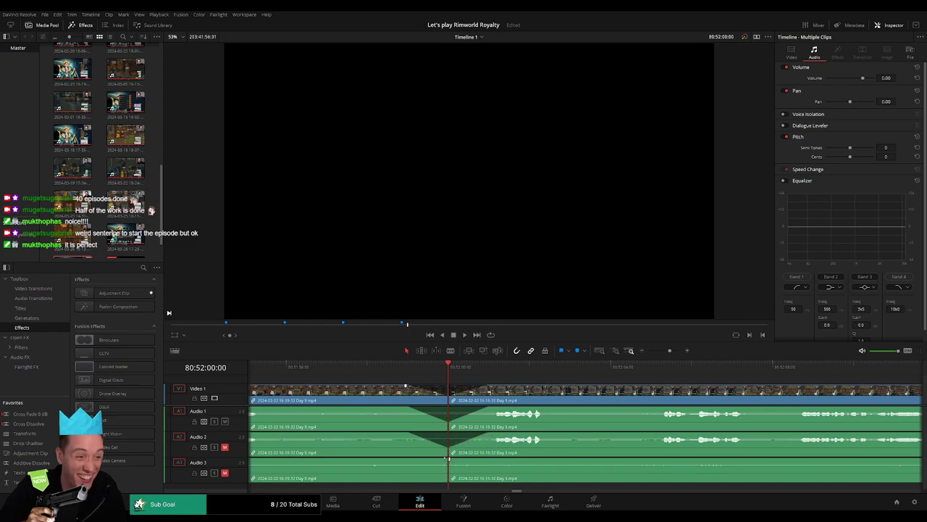
left_click_drag(446, 458, 486, 459)
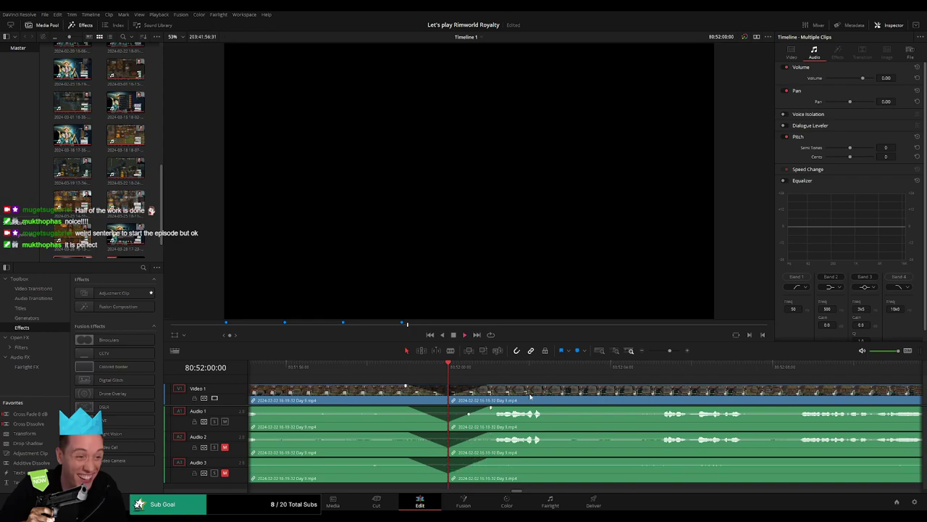
key("space")
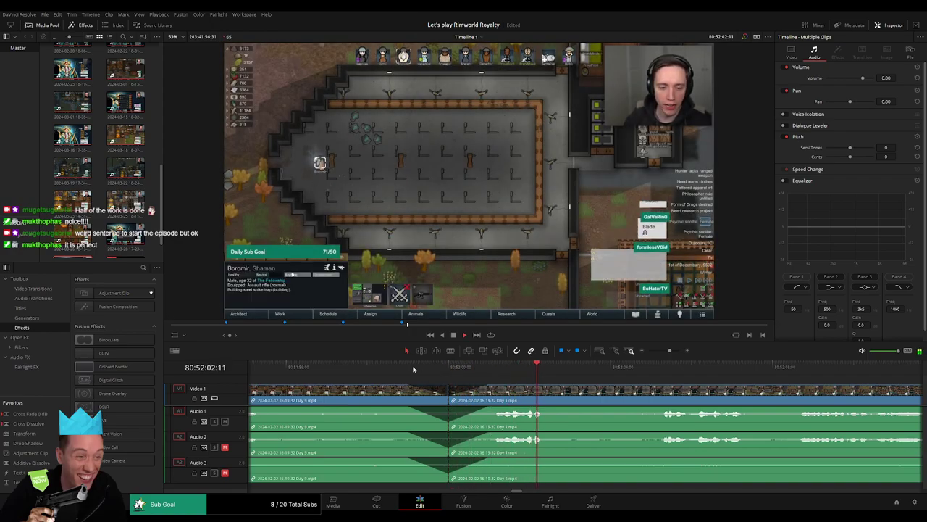
left_click(413, 369)
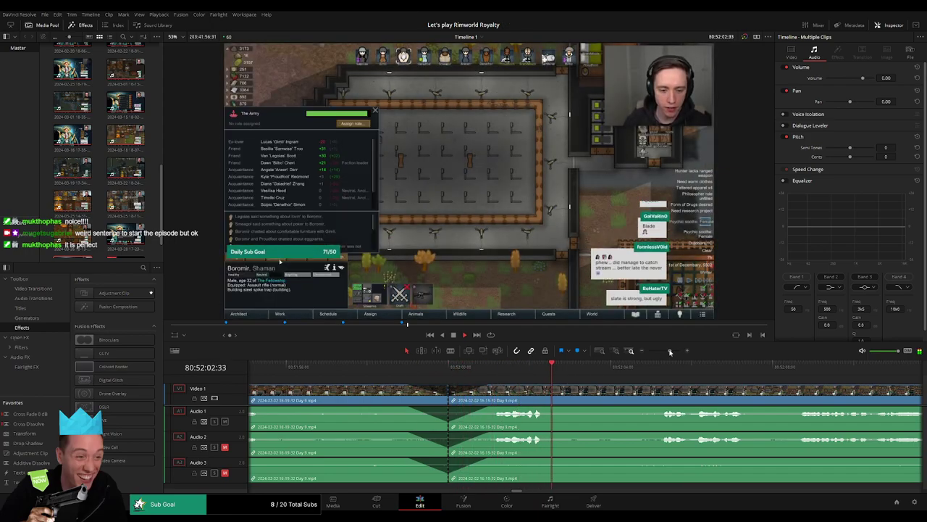
key("space")
Step: Move the footage after the 80:52:00:00 cut along the timeline so that it starts at 82:00:00:00
left_click_drag(670, 352, 582, 354)
scroll(531, 391, "right", 3)
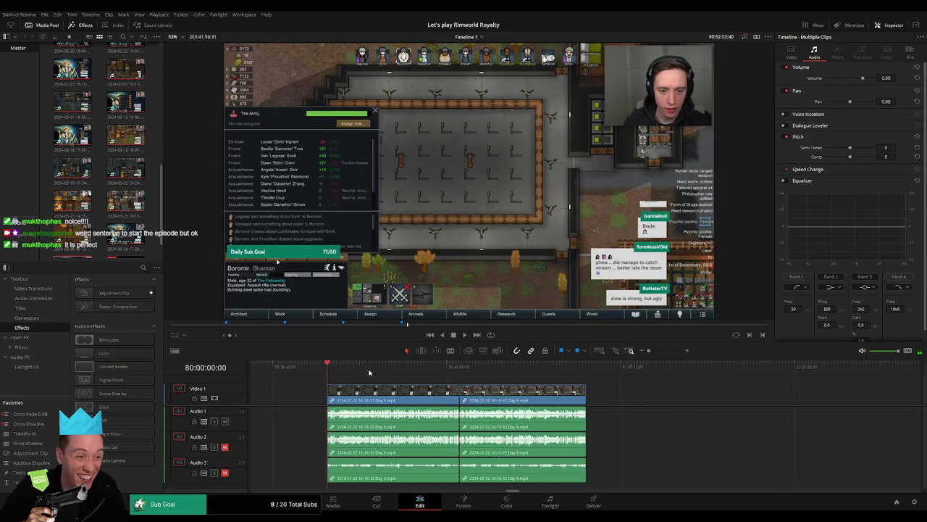
key("Down")
scroll(575, 392, "right", 7)
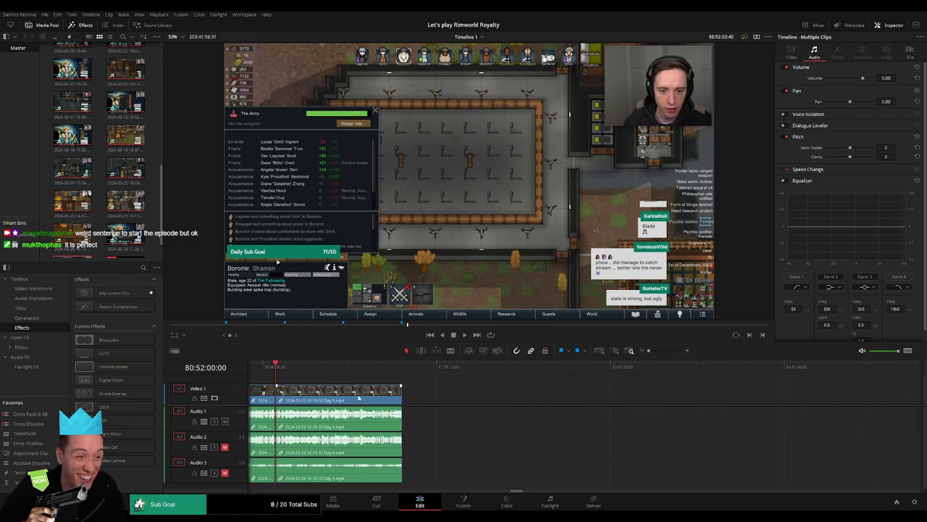
left_click_drag(360, 400, 600, 400)
left_click(407, 393)
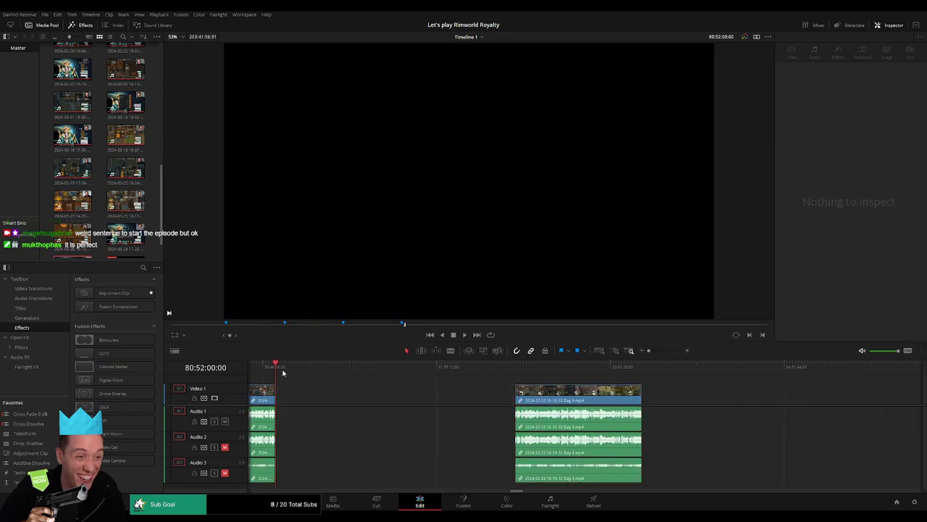
left_click_drag(296, 366, 394, 382)
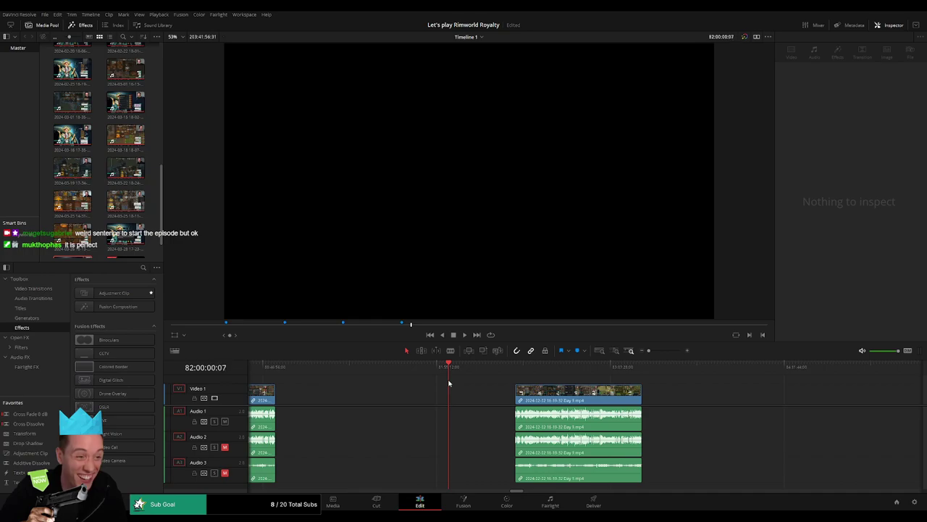
left_click_drag(535, 389, 469, 388)
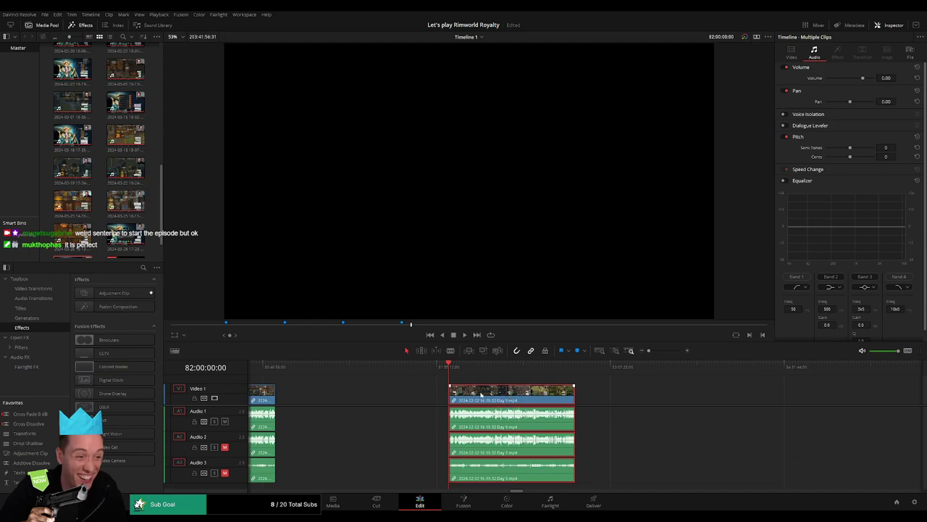
key("space")
Step: Park the playhead at the end of the Day 9 footage and snap the start of the Day 10 recording to it
scroll(414, 379, "right", 1)
left_click_drag(368, 378, 474, 376)
key("Down")
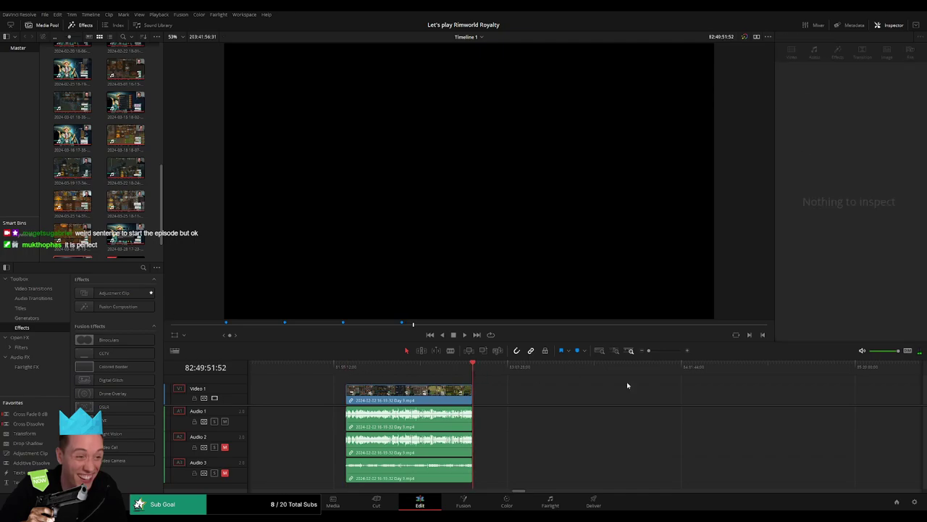
scroll(638, 387, "right", 10)
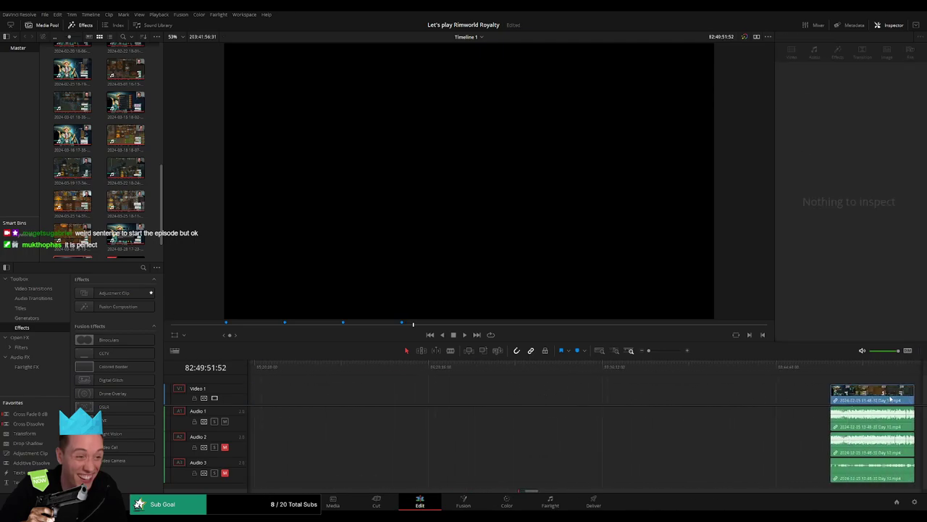
left_click_drag(890, 399, 509, 400)
scroll(652, 401, "left", 4)
left_click_drag(877, 400, 276, 400)
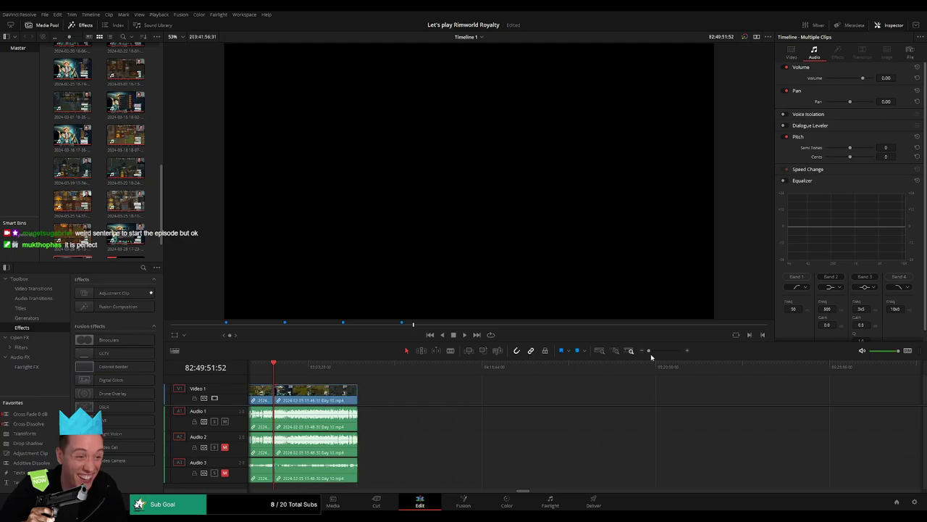
Step: Add transitions at the Day 9 to Day 10 join on the video and all three audio tracks, trimming the clips to fit
left_click_drag(650, 354, 671, 355)
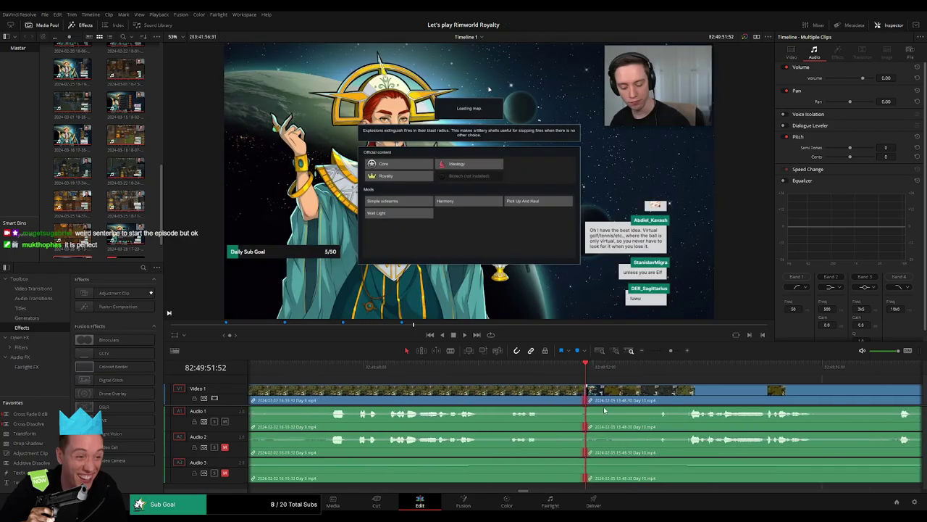
key("ctrl+t")
left_click(482, 298)
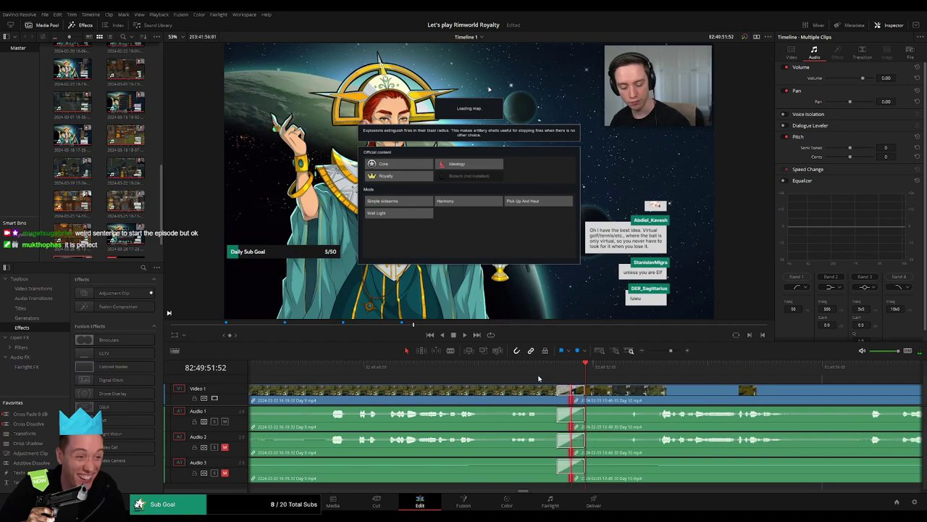
Step: Play back the Day 9 to Day 10 join to check the transition
key("space")
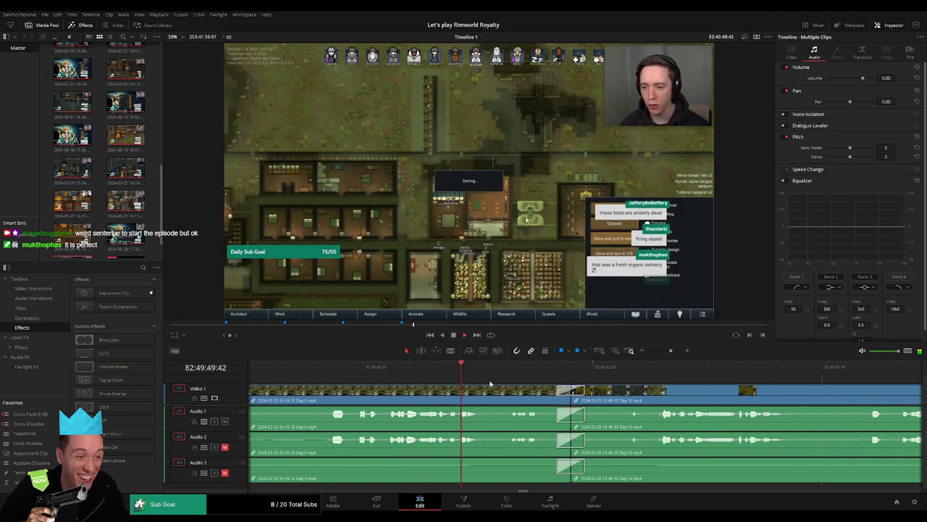
scroll(500, 383, "right", 1)
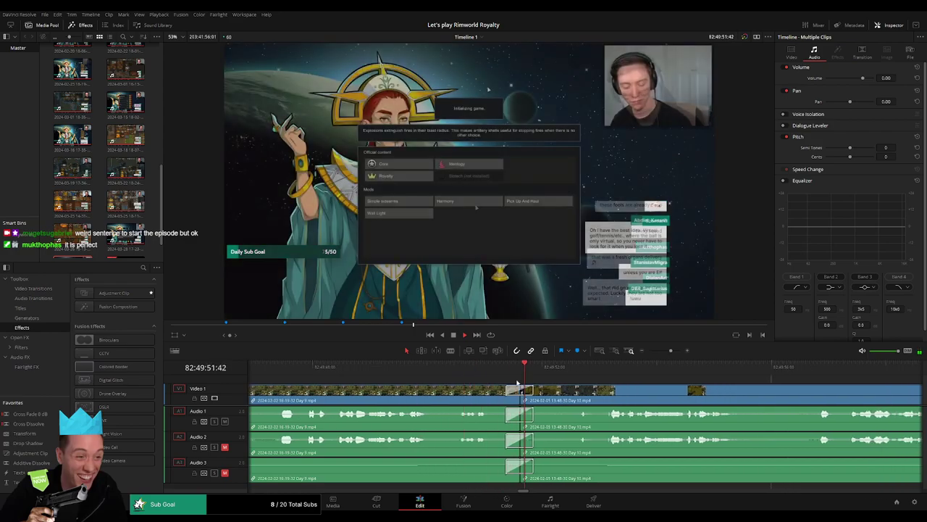
mouse_move(670, 351)
left_mouse_down()
mouse_move(646, 350)
mouse_move(660, 352)
left_mouse_up()
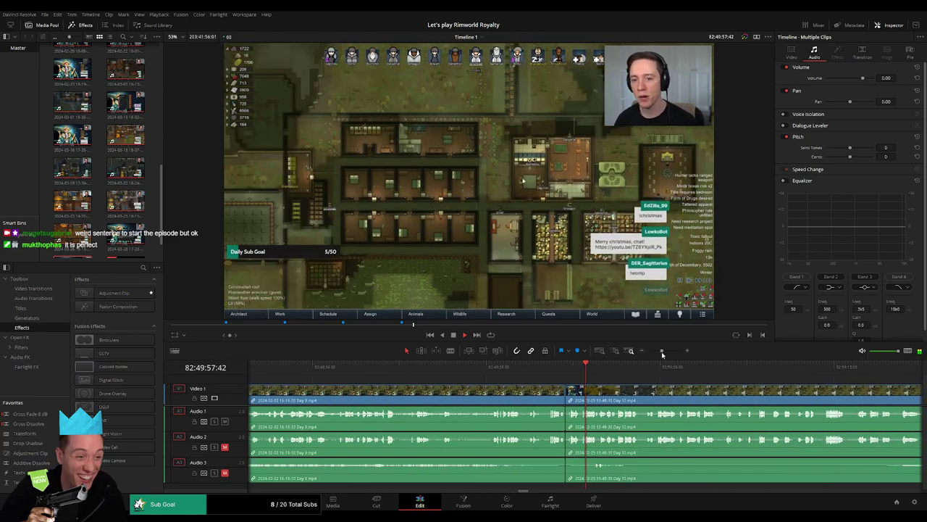
Step: Skim the start of the Day 10 recording up to about 82:52:00 for a suitable episode break
left_click(683, 368)
left_click_drag(701, 391, 541, 384)
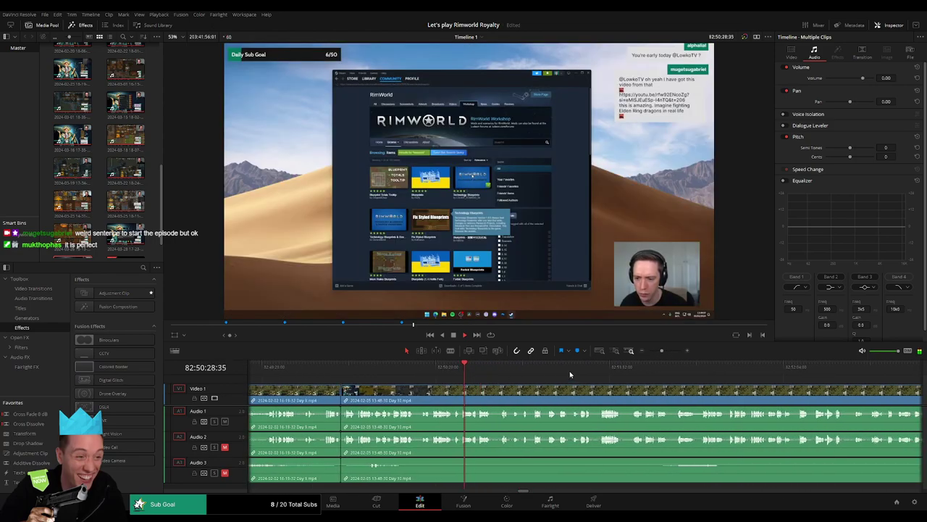
left_click(598, 368)
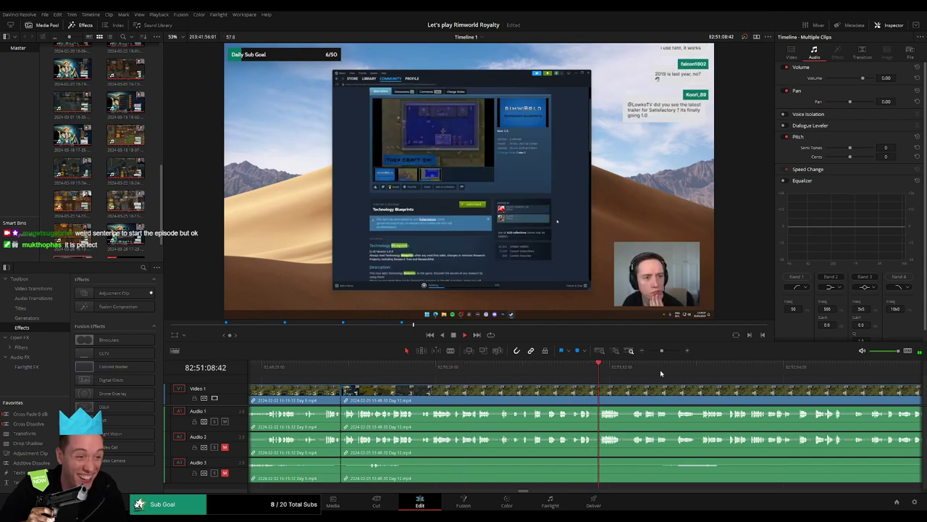
left_click(715, 371)
left_click_drag(717, 377, 523, 375)
left_click(525, 372)
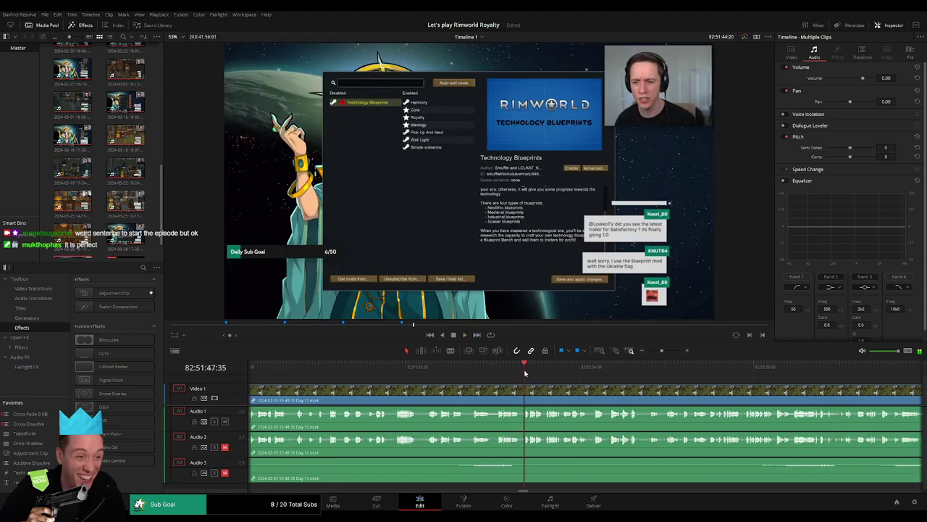
left_click(557, 372)
left_click(572, 372)
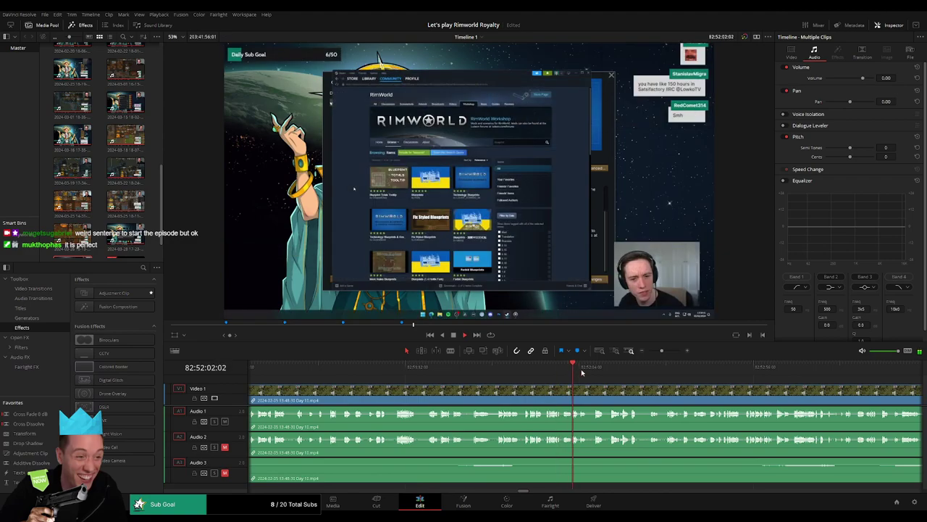
Step: Split the Day 10 video and audio at 82:52:08:00, in the silence just before the speech resumes
left_click_drag(662, 351, 668, 352)
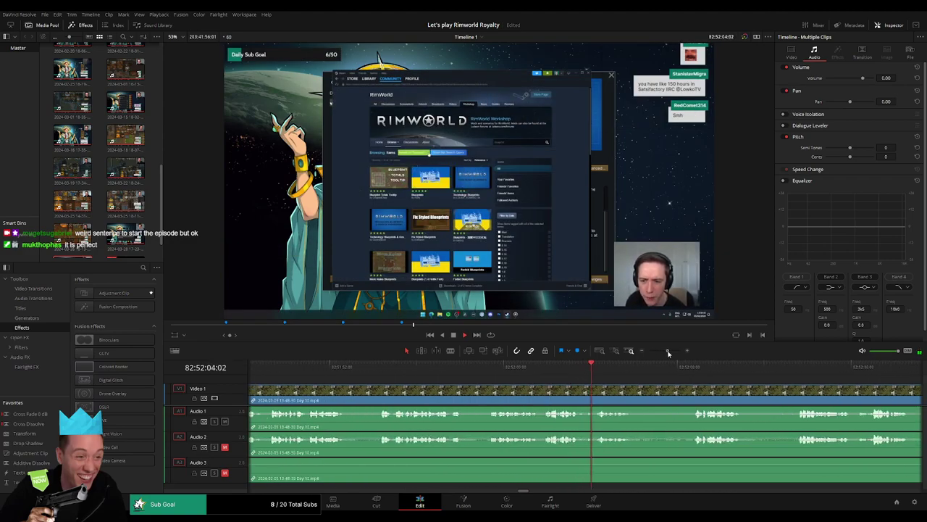
left_click(493, 373)
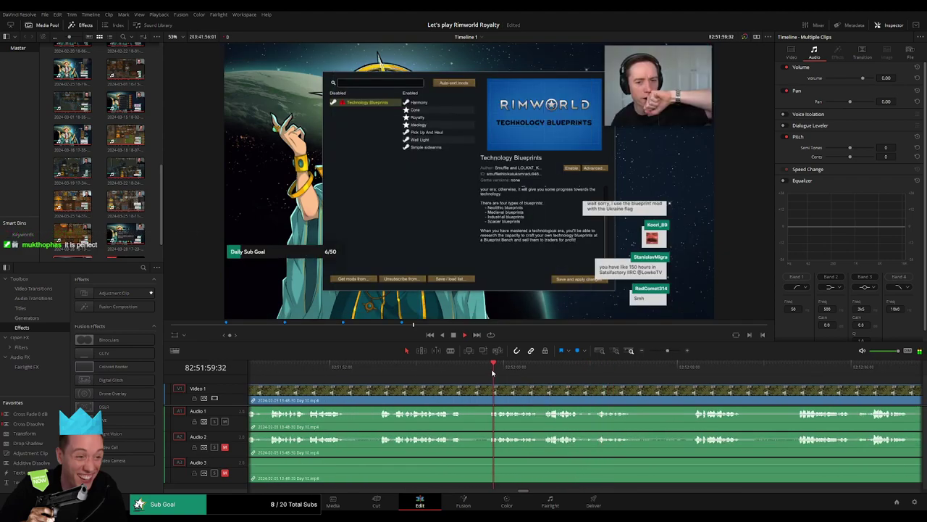
left_click(660, 373)
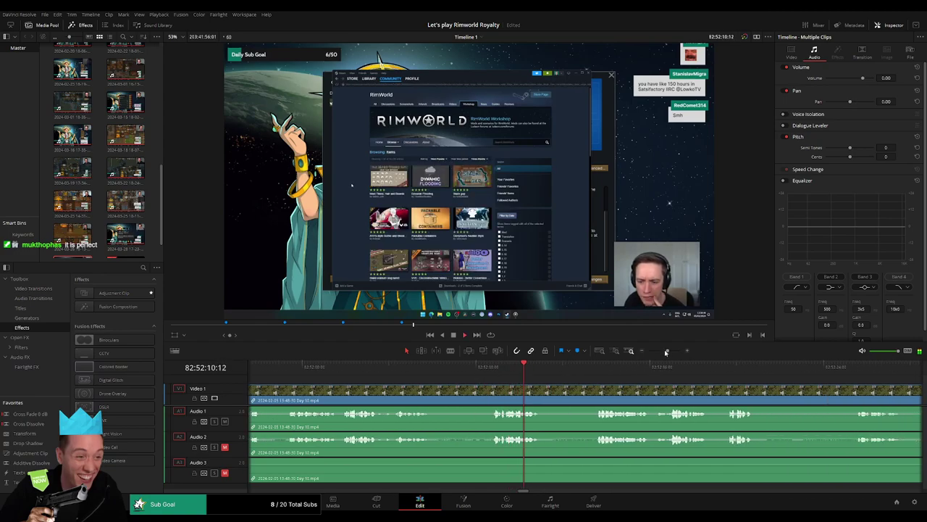
left_click_drag(666, 352, 671, 351)
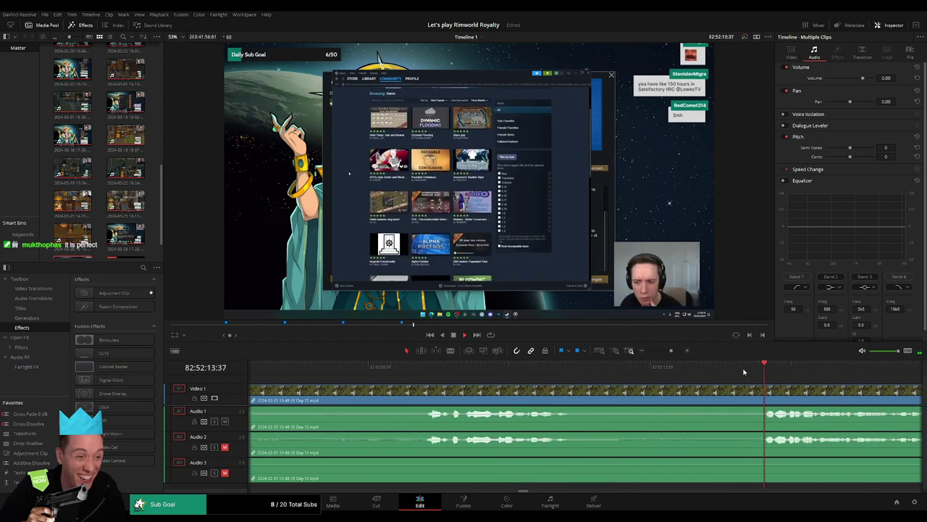
left_click(425, 373)
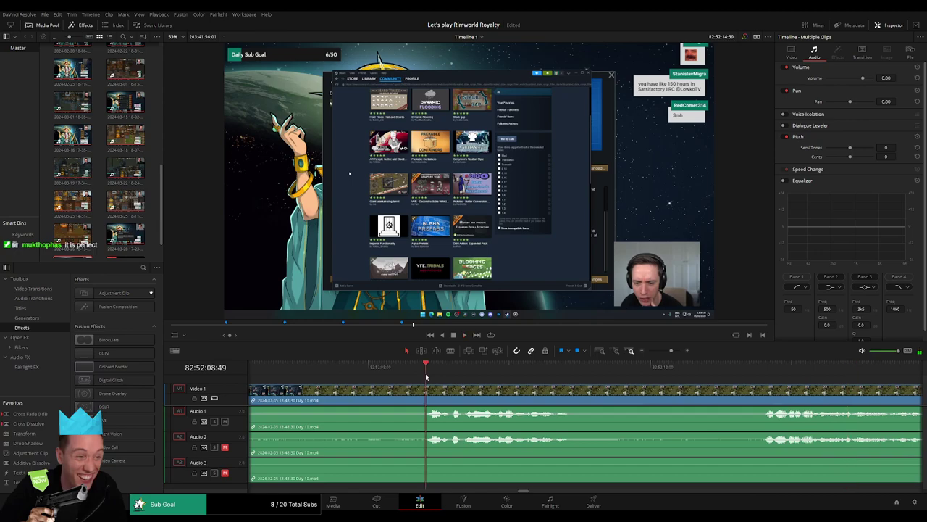
left_click(427, 375)
left_click_drag(426, 376, 583, 389)
key("ctrl+b")
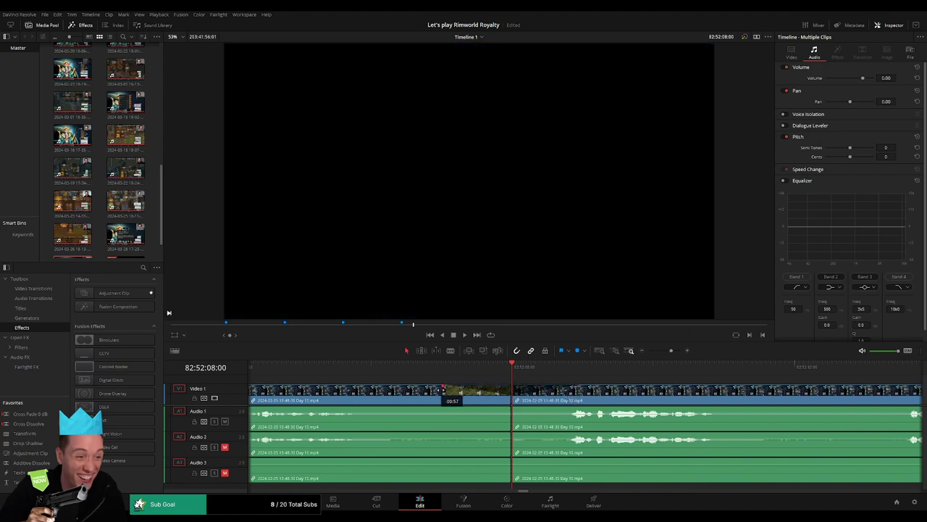
Step: Add fades of about one second on both sides of the 82:52:08:00 cut on the video and all three audio tracks
left_click_drag(504, 408, 440, 408)
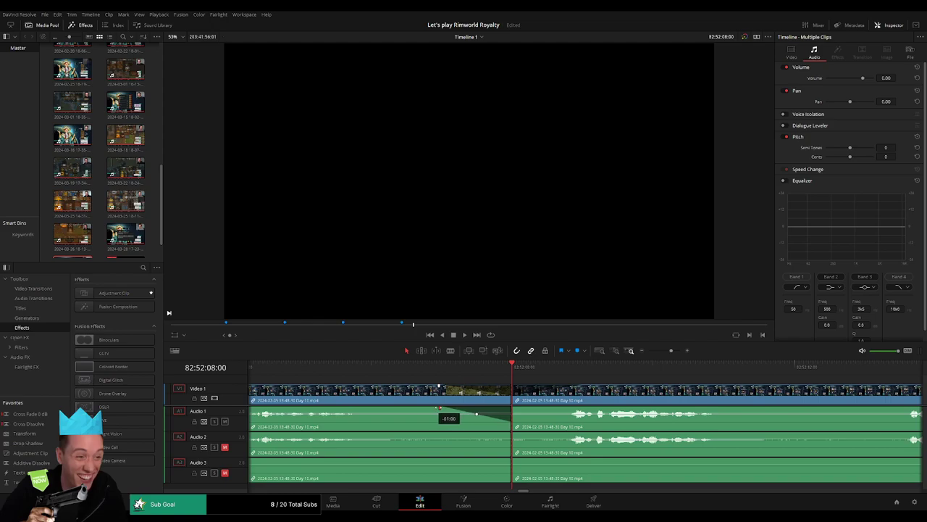
left_click_drag(512, 408, 573, 409)
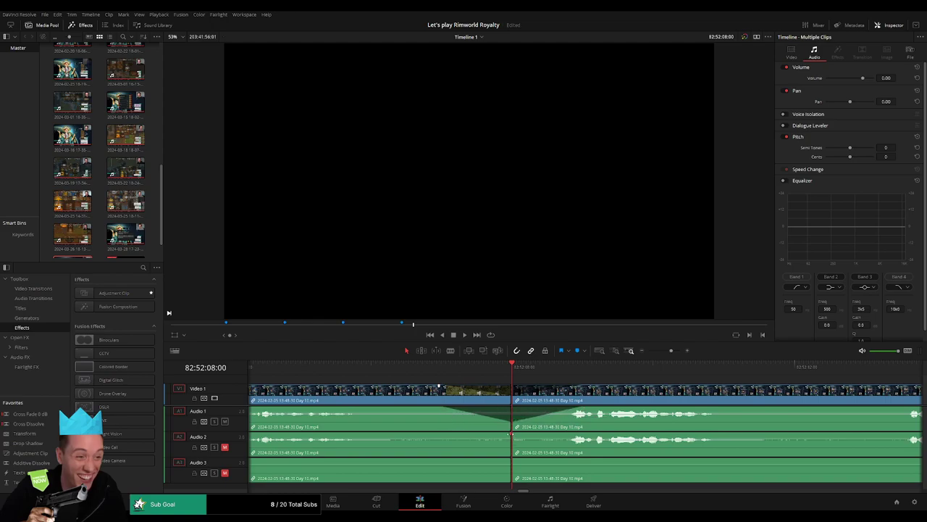
left_click_drag(511, 433, 439, 432)
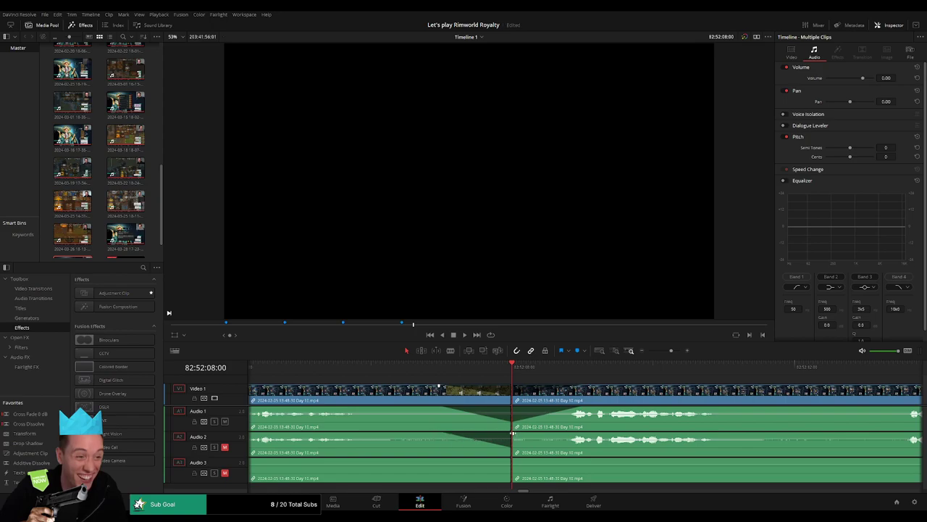
left_click_drag(512, 433, 572, 435)
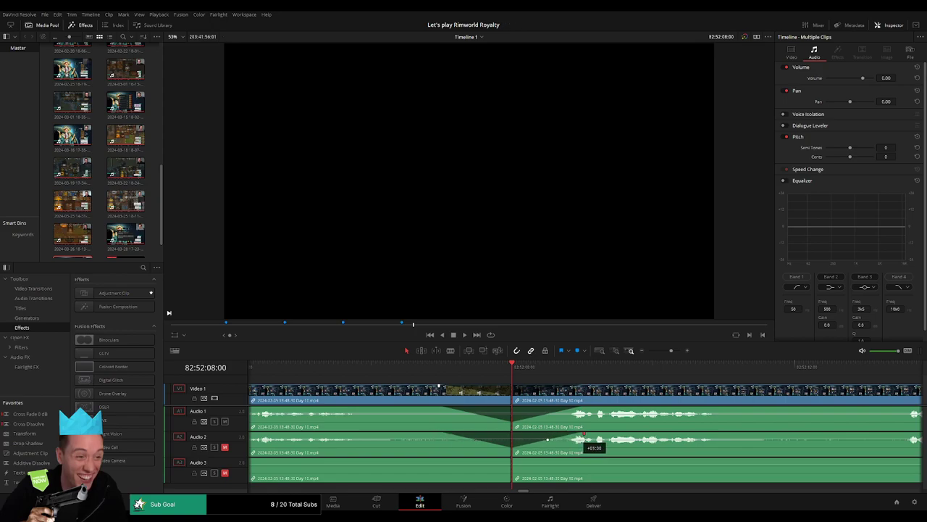
left_click_drag(510, 457, 446, 459)
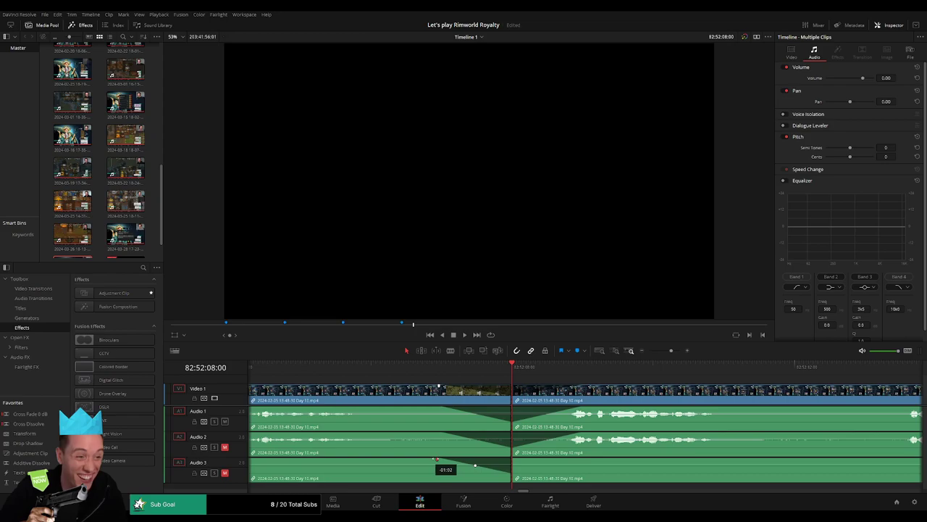
left_click_drag(512, 459, 566, 460)
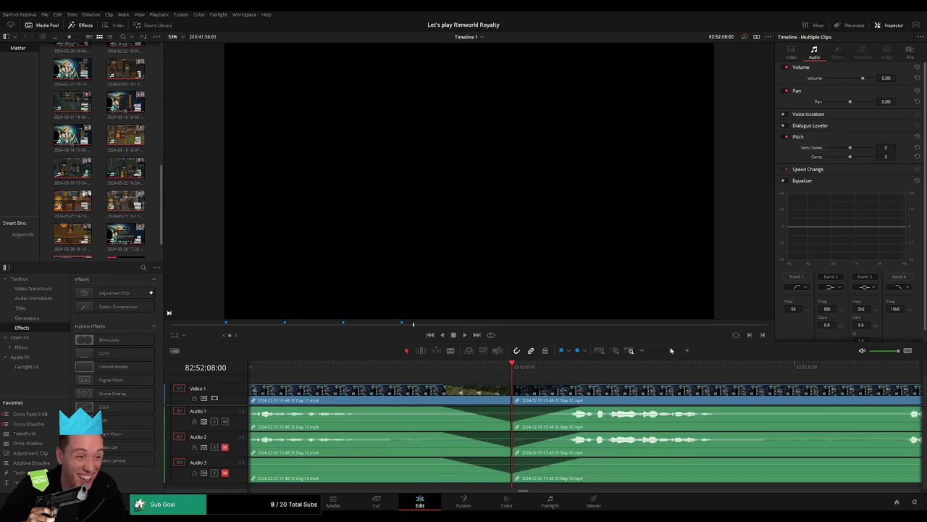
Step: Move the Day 10 footage after the 82:52:08:00 cut along the timeline so that it starts at 84:00:00:00
left_click_drag(671, 350, 648, 351)
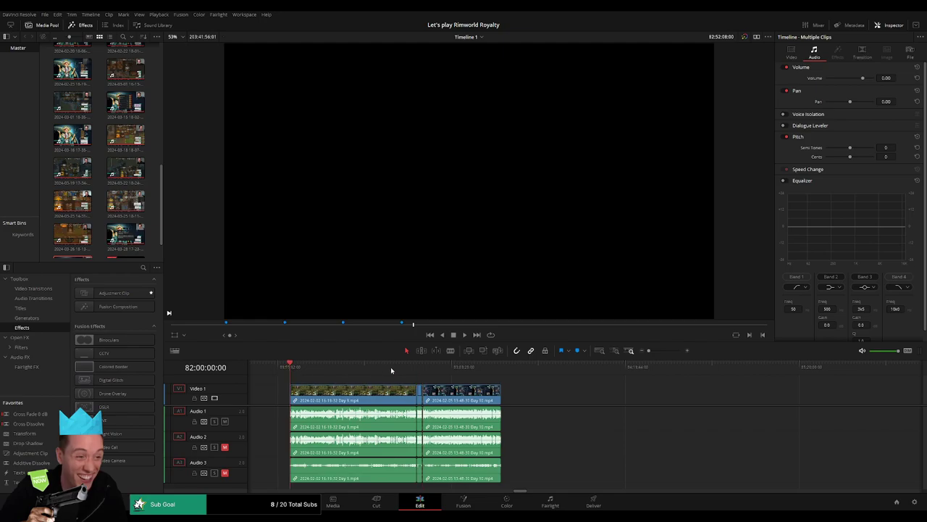
left_click(423, 368)
scroll(428, 389, "right", 5)
left_click_drag(331, 389, 591, 393)
left_click(386, 393)
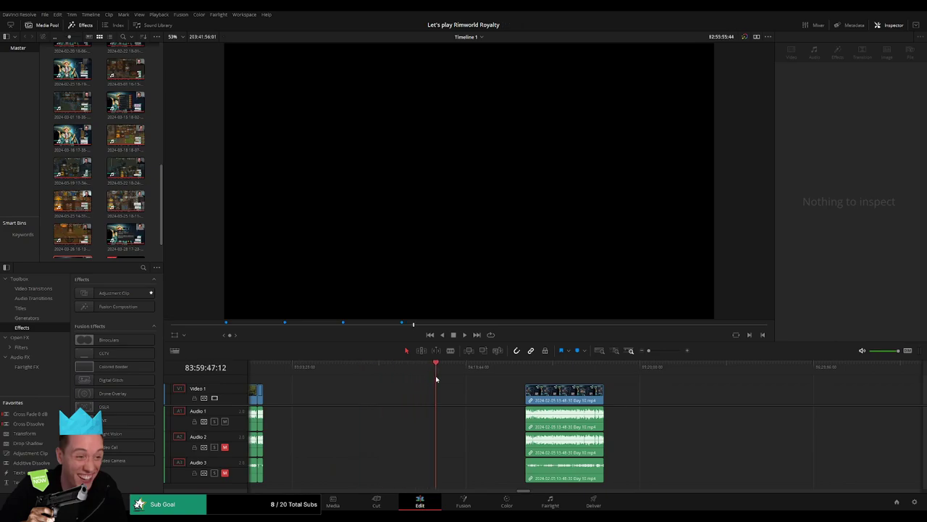
left_click(653, 351)
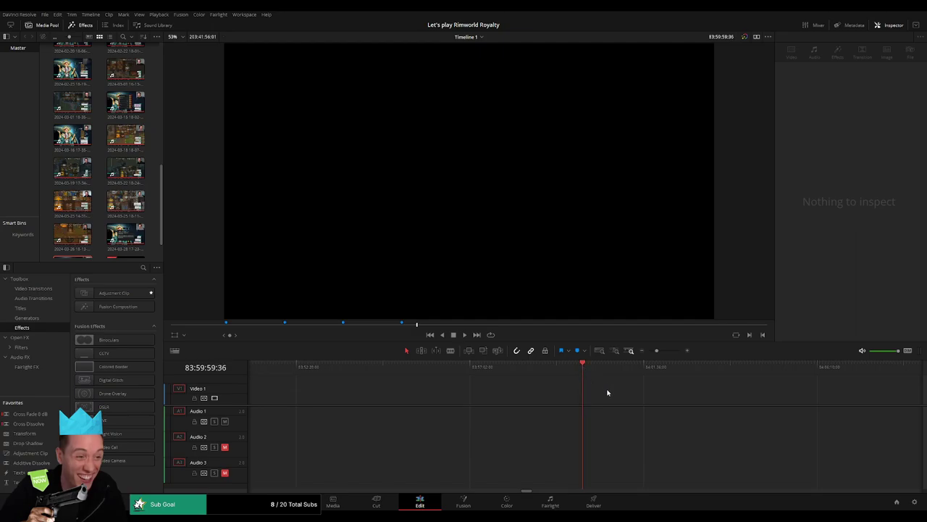
left_click(642, 351)
left_click_drag(708, 398, 619, 395)
left_click_drag(850, 396, 544, 389)
left_click_drag(920, 395, 838, 397)
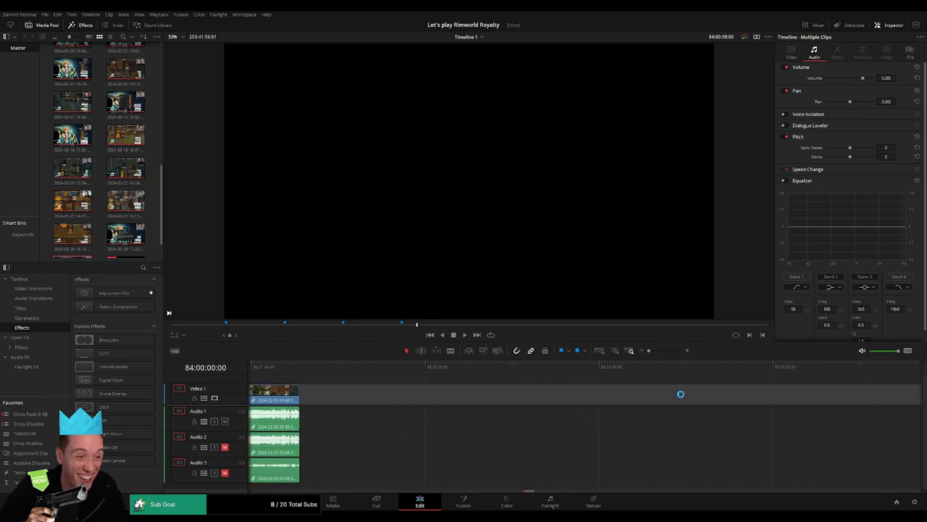
Step: Delete the empty gap between the moved Day 10 clip and the Day 10 part 2 recording so they join
scroll(699, 399, "right", 3)
scroll(752, 399, "right", 4)
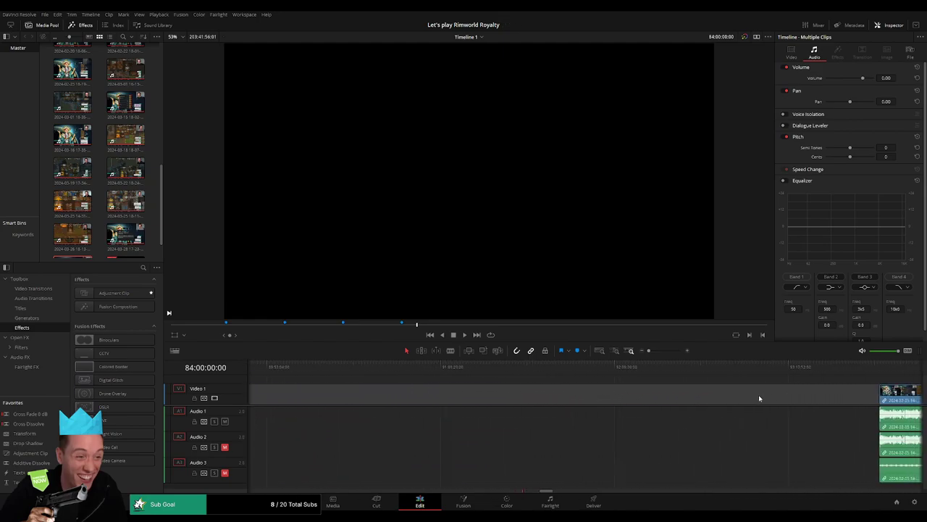
left_click_drag(877, 397, 450, 400)
scroll(380, 398, "left", 4)
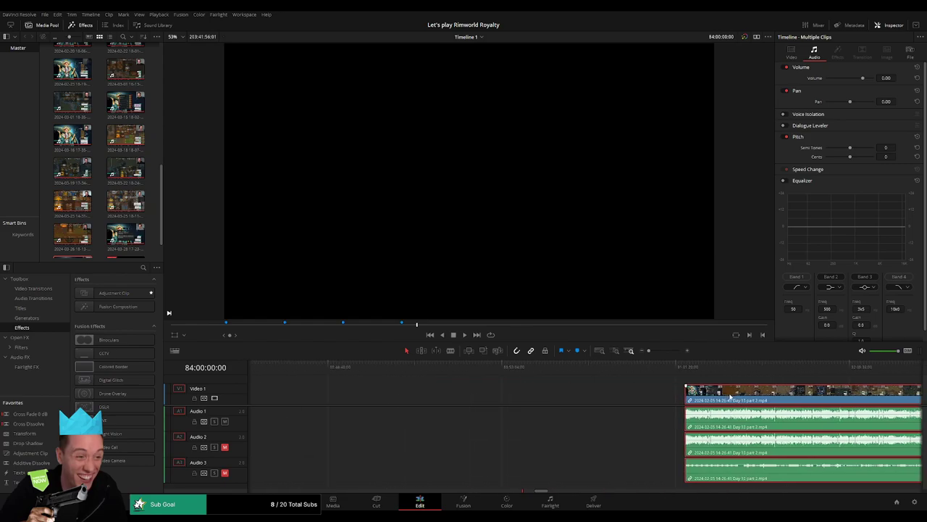
left_click_drag(695, 396, 400, 392)
left_click(383, 382)
scroll(549, 387, "left", 5)
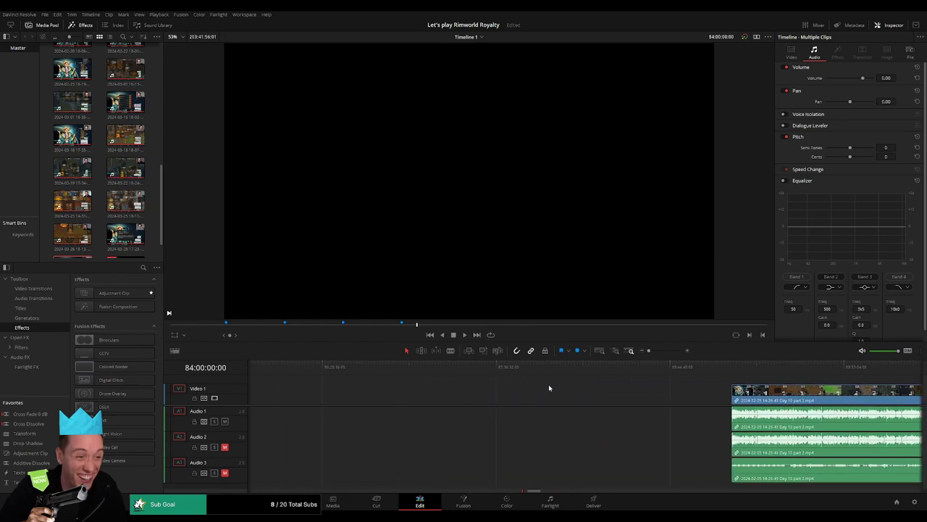
left_click(526, 395)
scroll(640, 384, "left", 4)
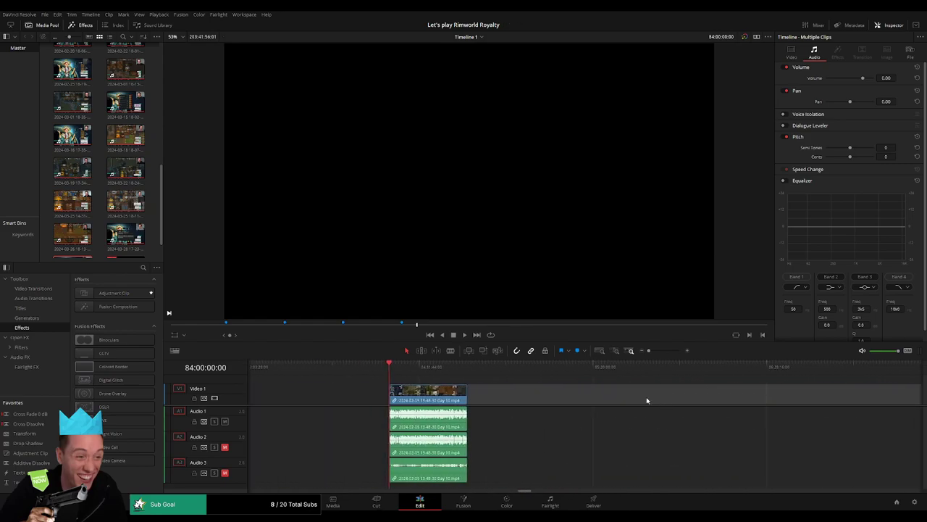
key("Delete")
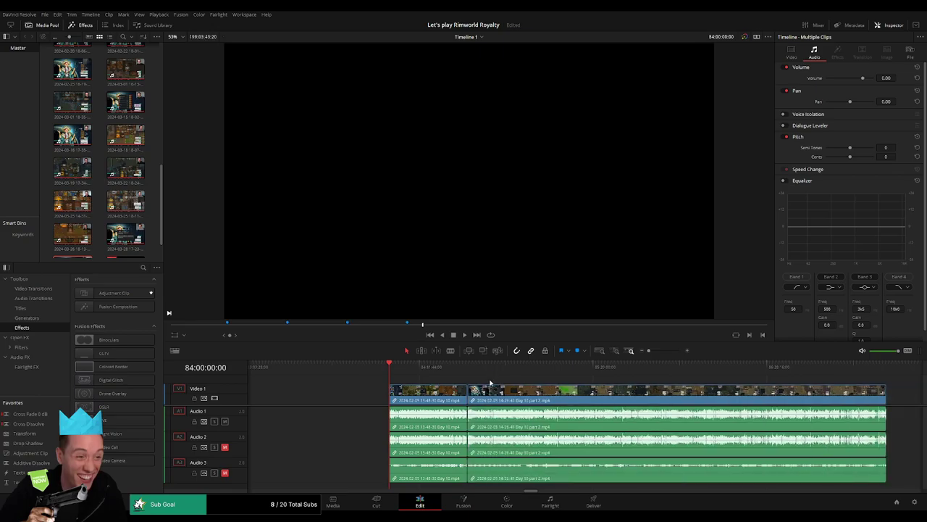
Step: Add transitions on the video and all three audio tracks where the Day 10 recording meets Day 10 part 2, and play the join
key("space")
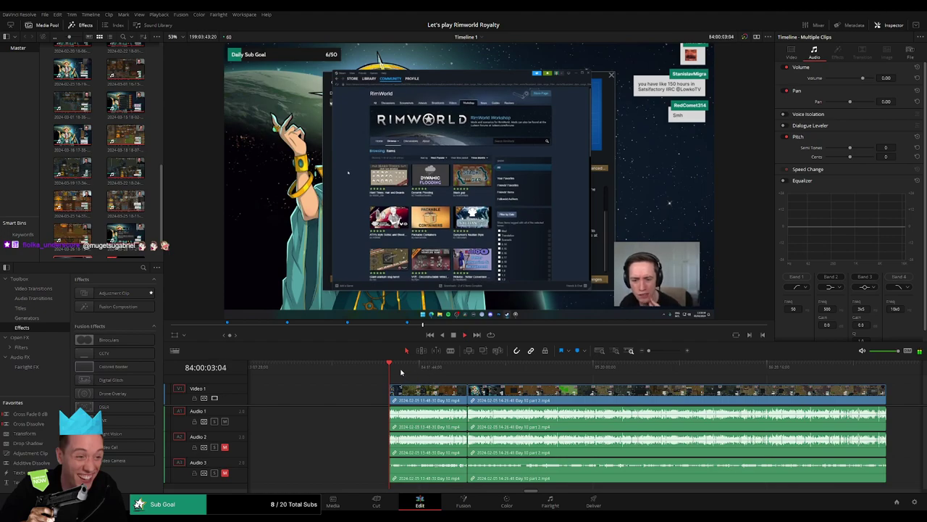
left_click_drag(416, 367, 467, 373)
scroll(467, 374, "up", 10)
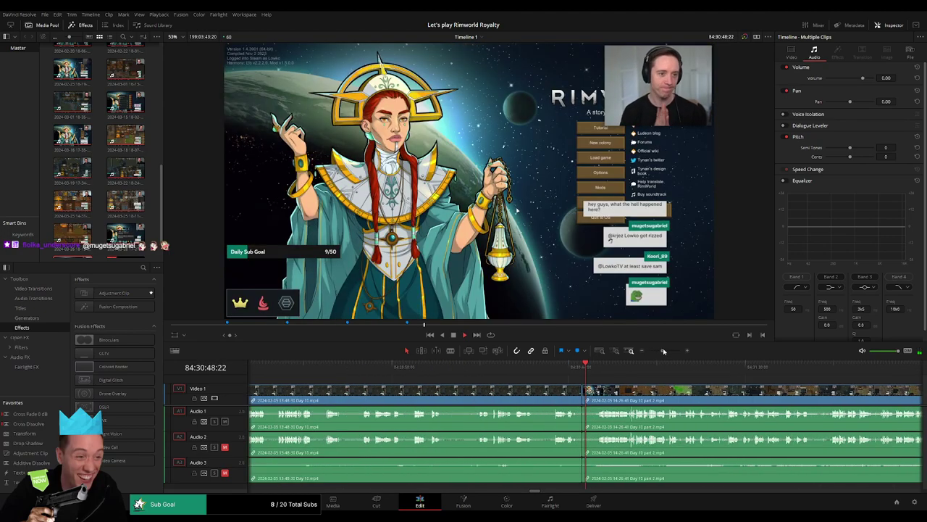
left_click(502, 367)
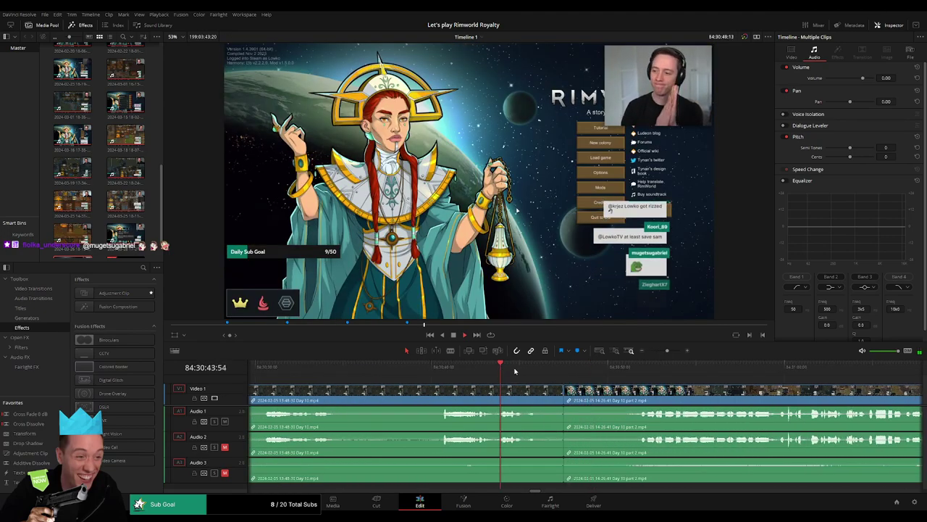
left_click(439, 367)
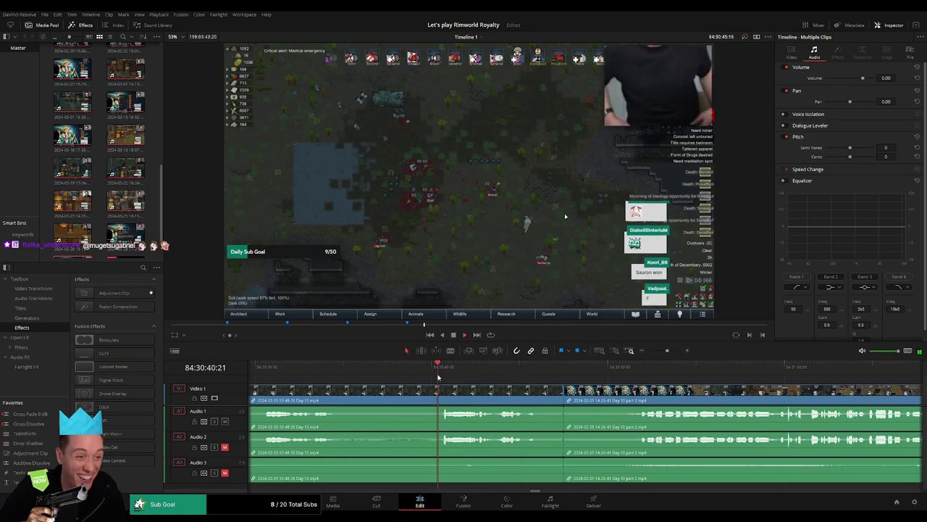
left_click(266, 373)
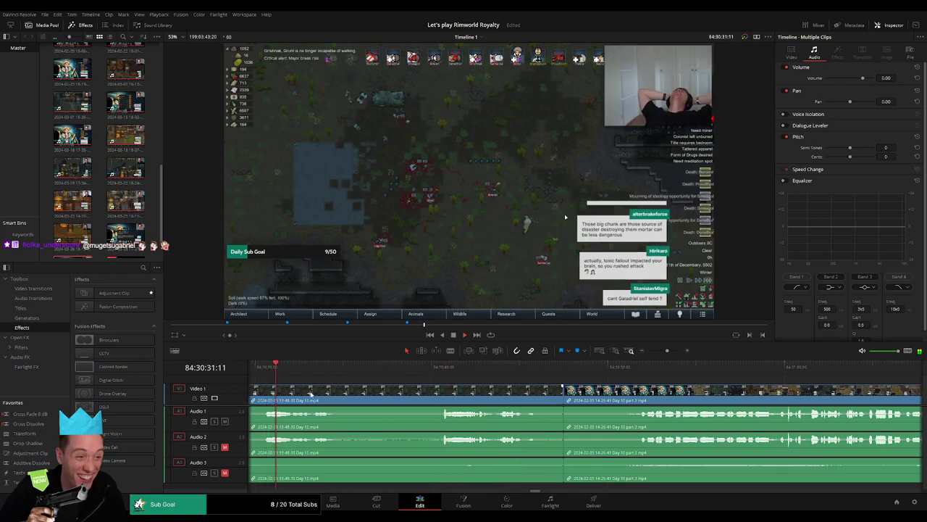
left_click_drag(310, 393, 472, 398)
key("space")
left_click(407, 377)
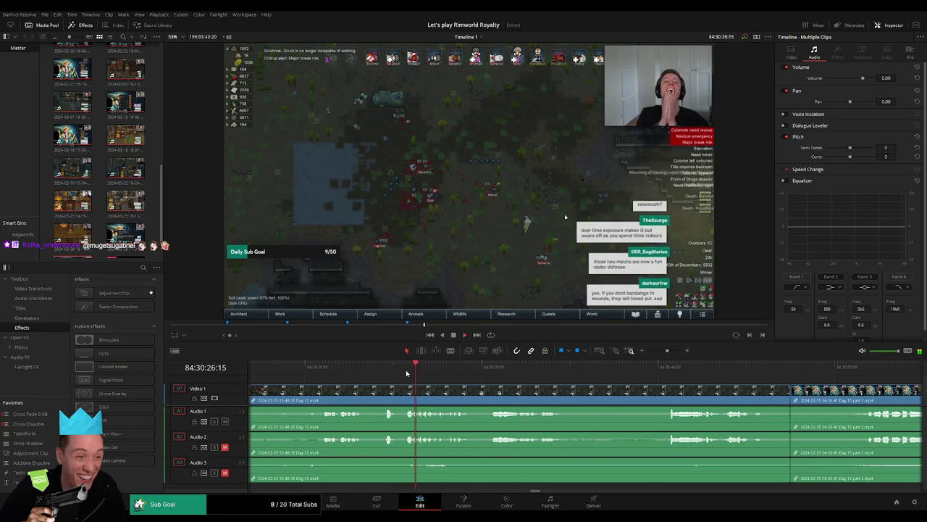
left_click(324, 370)
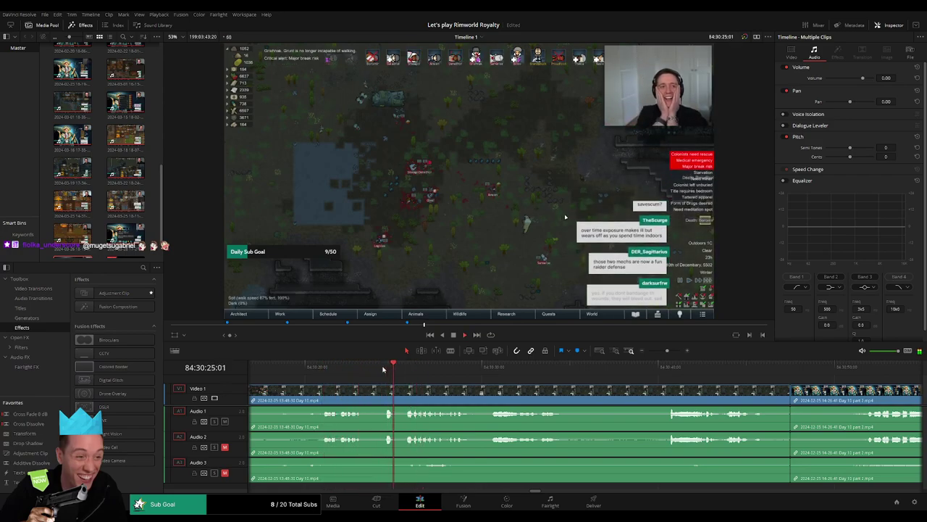
scroll(516, 394, "right", 3)
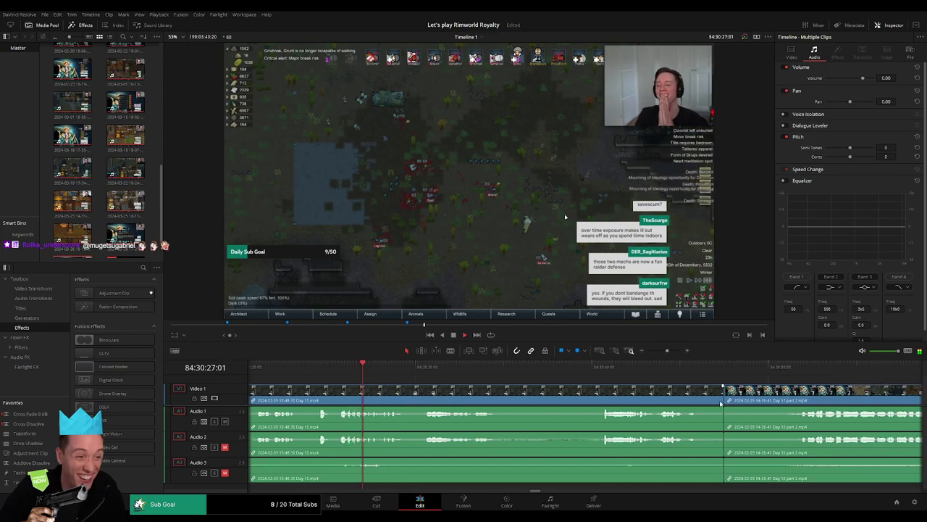
left_click(723, 400)
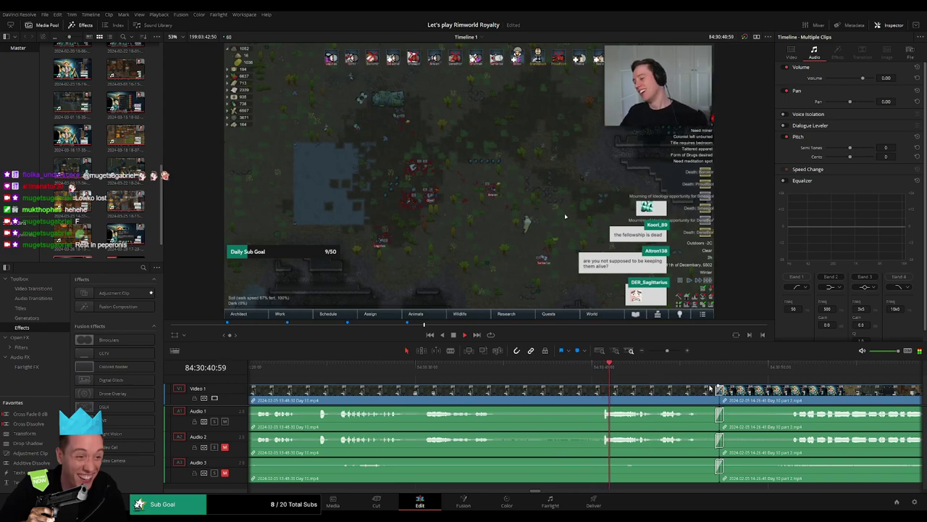
scroll(488, 376, "right", 3)
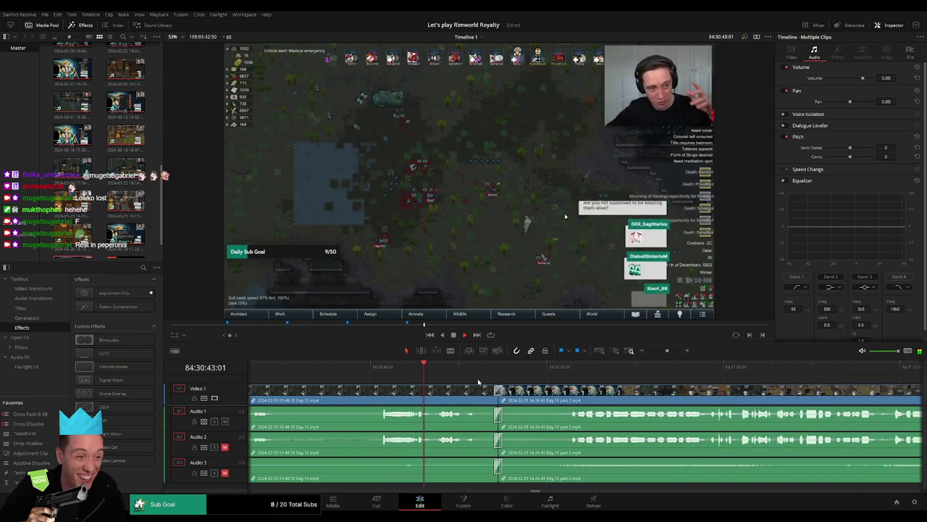
left_click(436, 372)
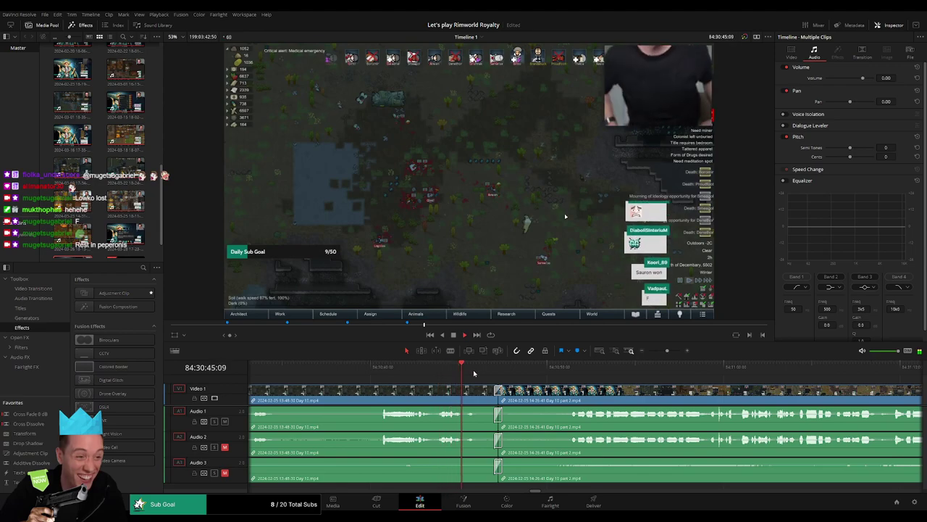
left_click(565, 371)
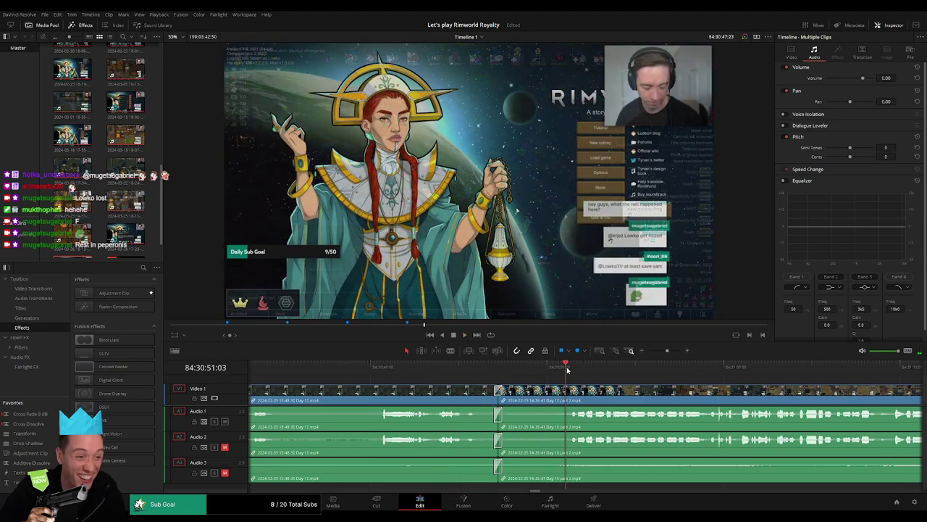
Step: Split the Day 10 part 2 video and audio at 84:52:04:30, in the pause between two stretches of speech
left_click_drag(667, 351, 469, 373)
left_click_drag(407, 368, 449, 368)
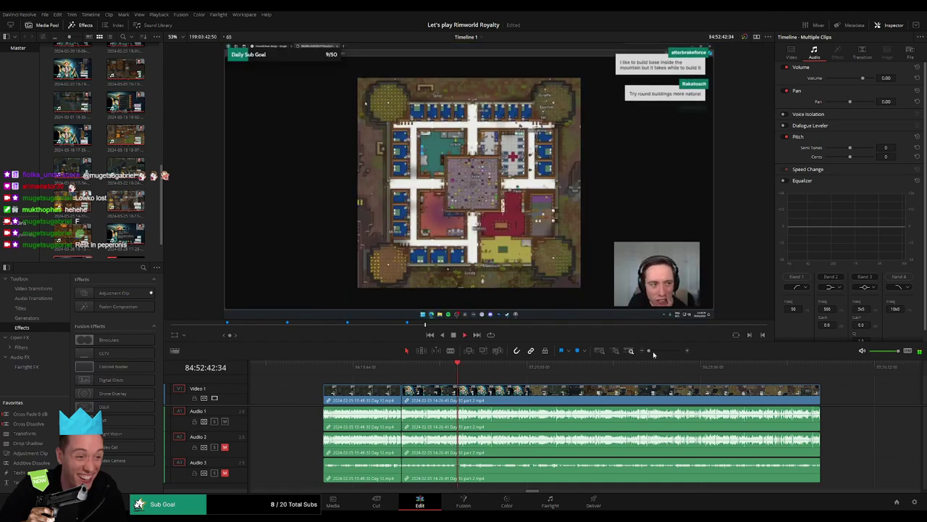
left_click_drag(650, 351, 665, 351)
left_click(482, 371)
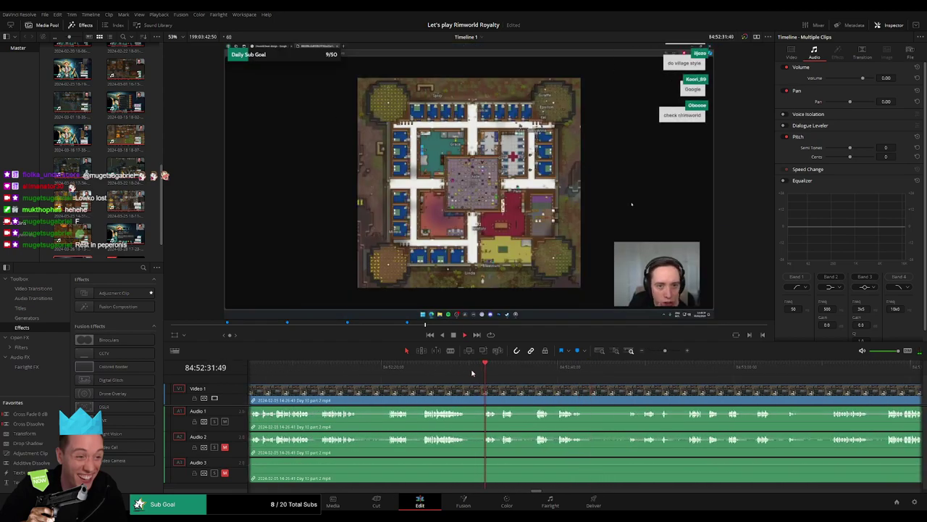
left_click(425, 372)
left_click(389, 373)
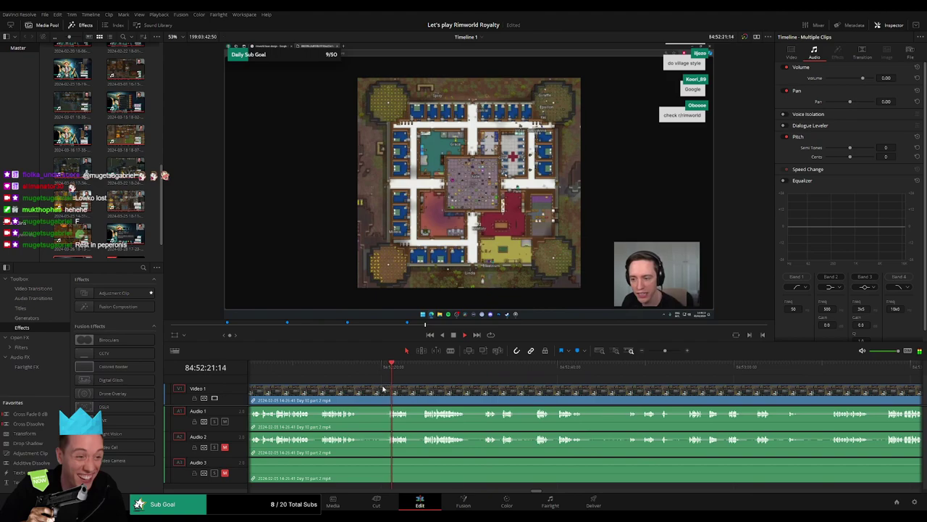
scroll(406, 387, "left", 3)
left_click(435, 374)
key("space")
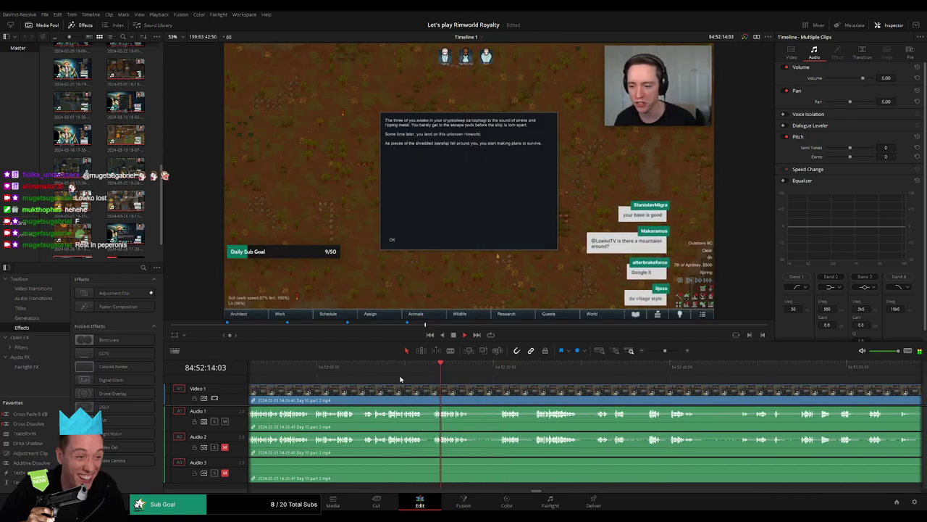
scroll(420, 384, "left", 2)
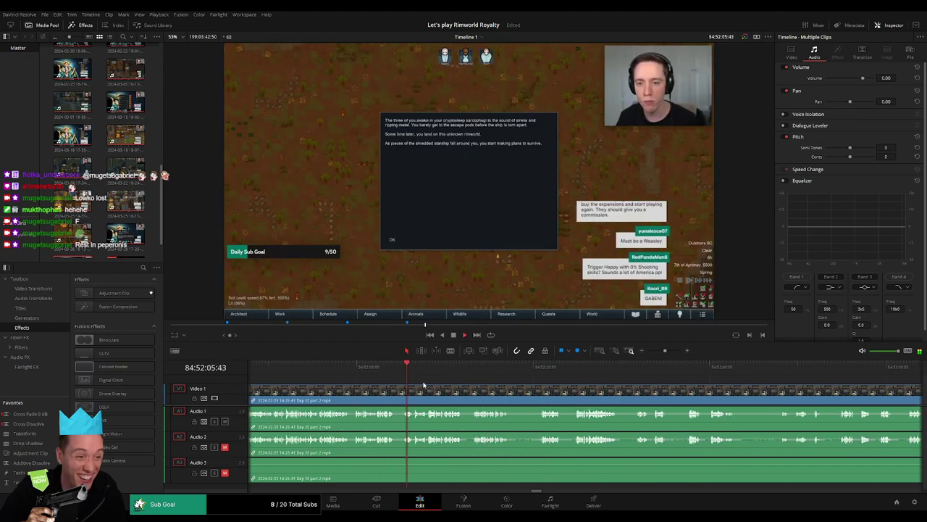
left_click_drag(664, 350, 673, 352)
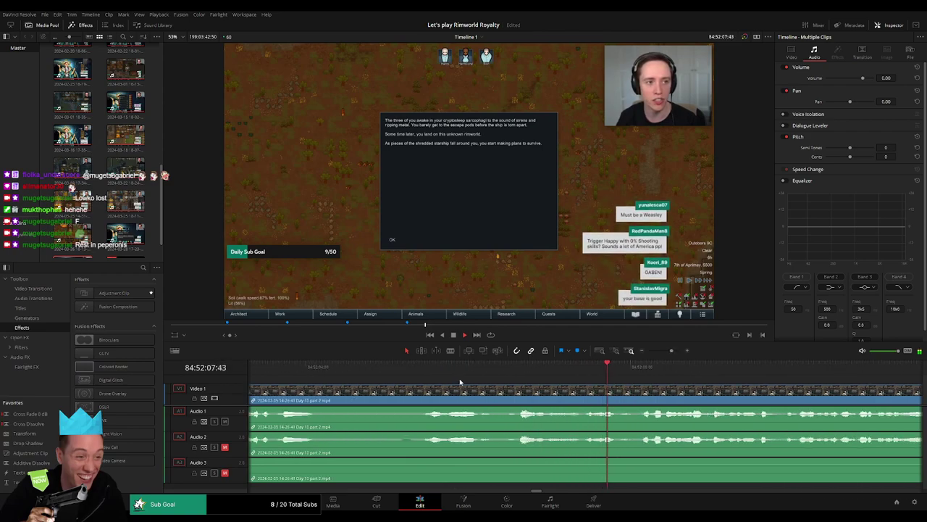
key("space")
scroll(578, 378, "left", 3)
left_click(566, 370)
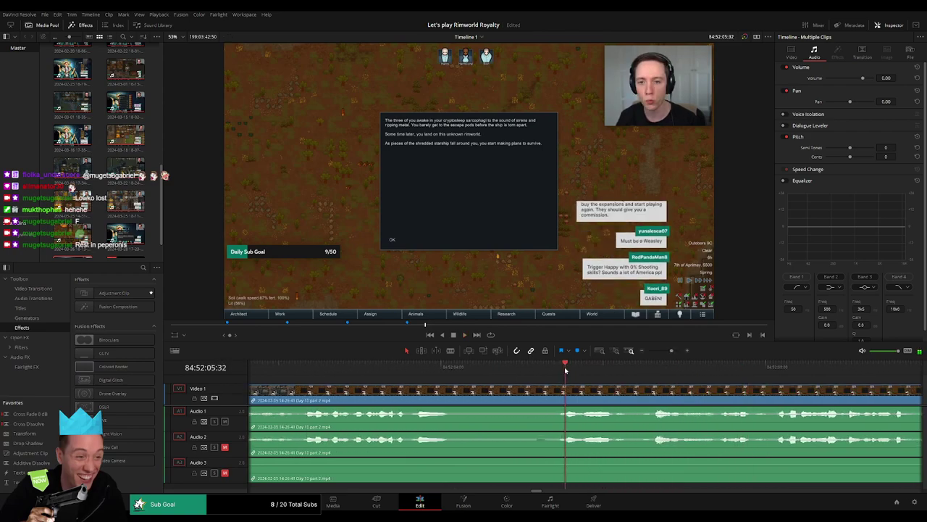
left_click(525, 375)
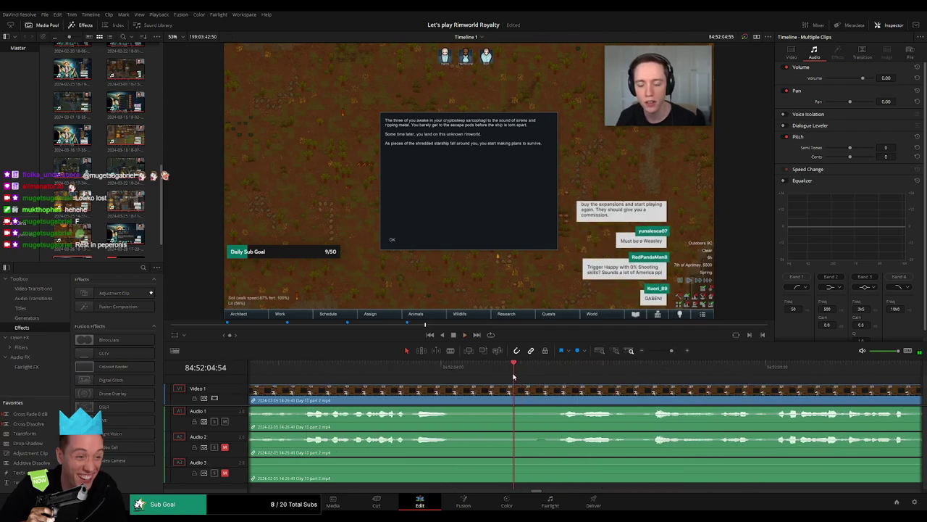
left_click_drag(492, 380, 488, 380)
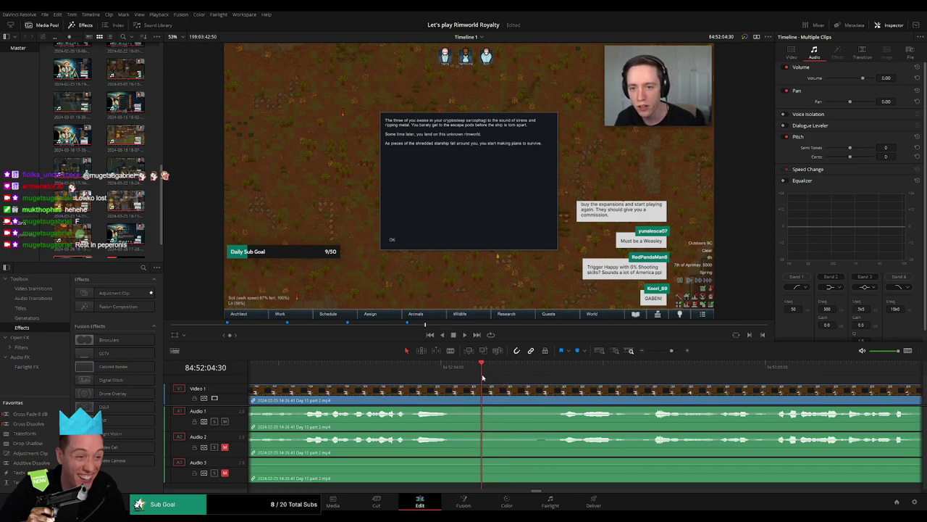
key("ctrl+b")
left_click(416, 375)
key("space")
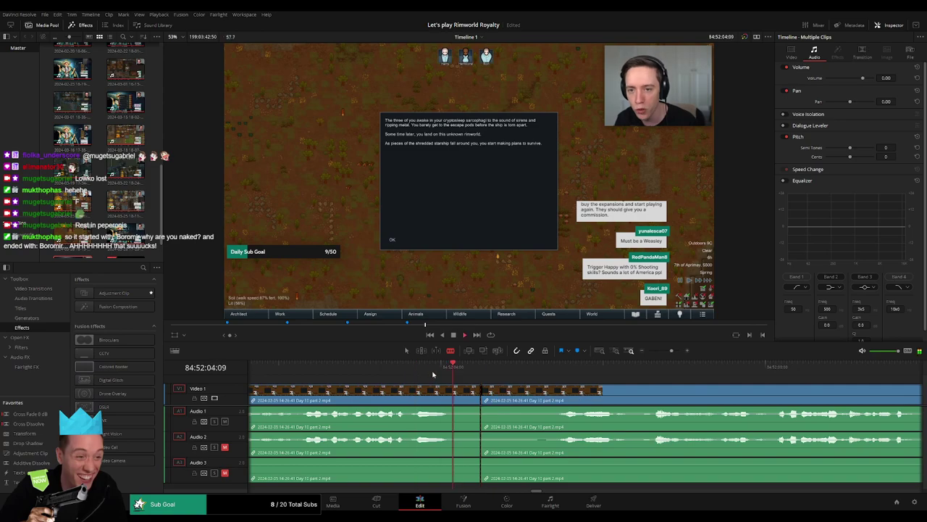
Step: Add fade-outs and fade-ins at the 84:52:04:30 cut on the video and all three audio tracks, about one second long on the video
left_click_drag(542, 390, 560, 389)
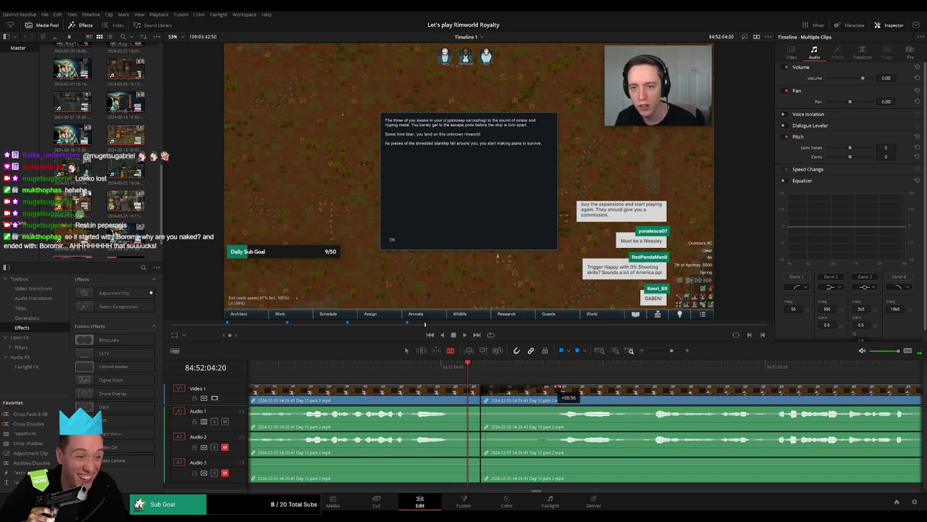
left_click(304, 373)
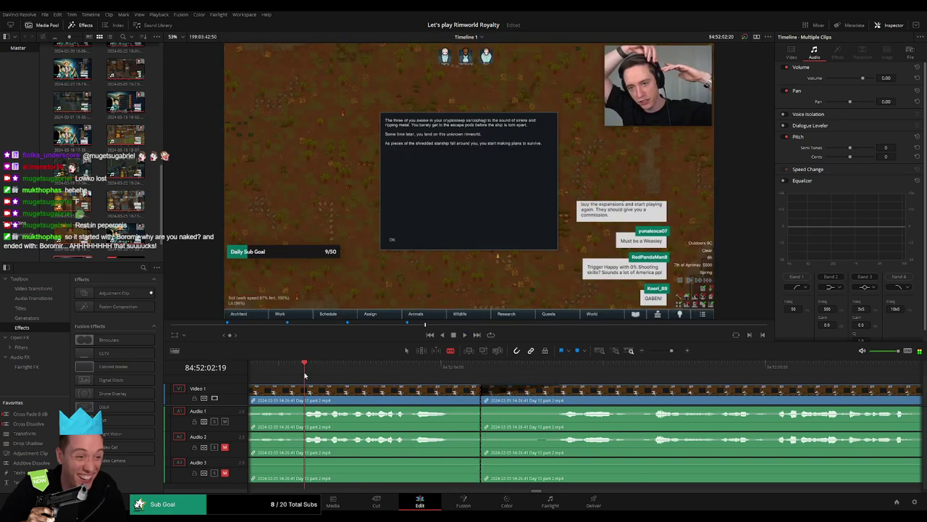
scroll(348, 387, "left", 2)
left_click_drag(304, 367, 571, 375)
key("space")
scroll(672, 382, "right", 2)
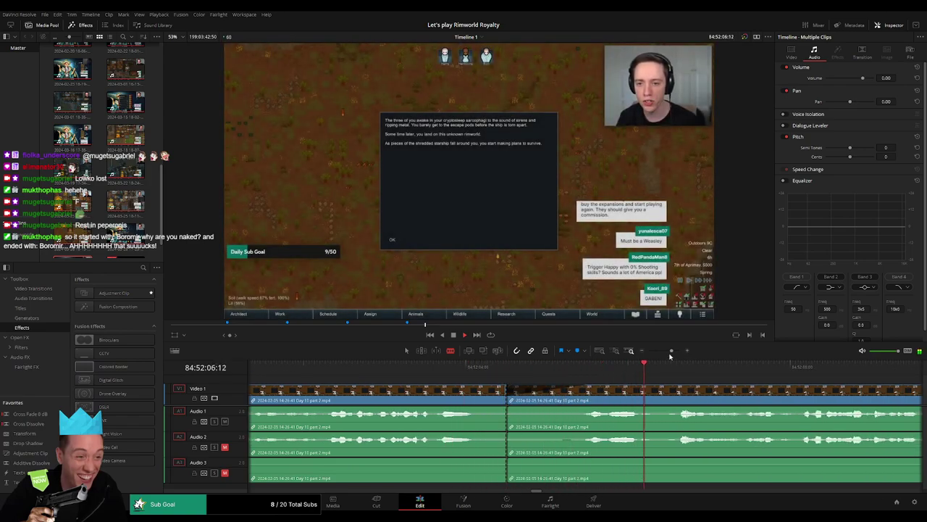
left_click_drag(504, 390, 583, 409)
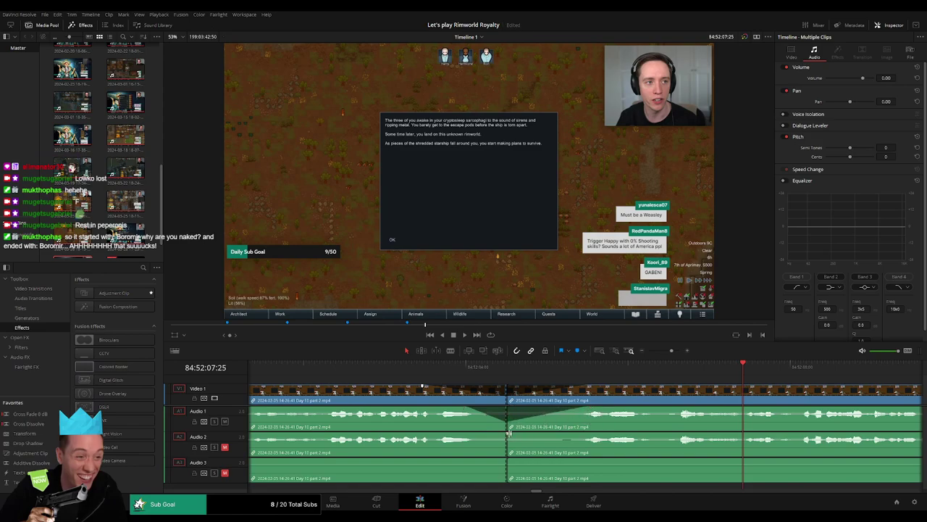
left_click_drag(505, 433, 466, 436)
left_click_drag(507, 433, 545, 439)
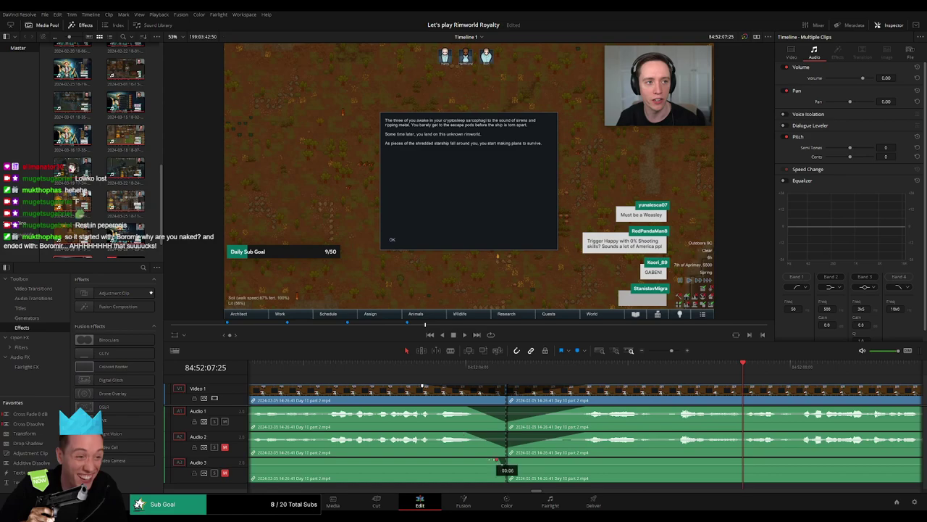
left_click_drag(493, 460, 467, 460)
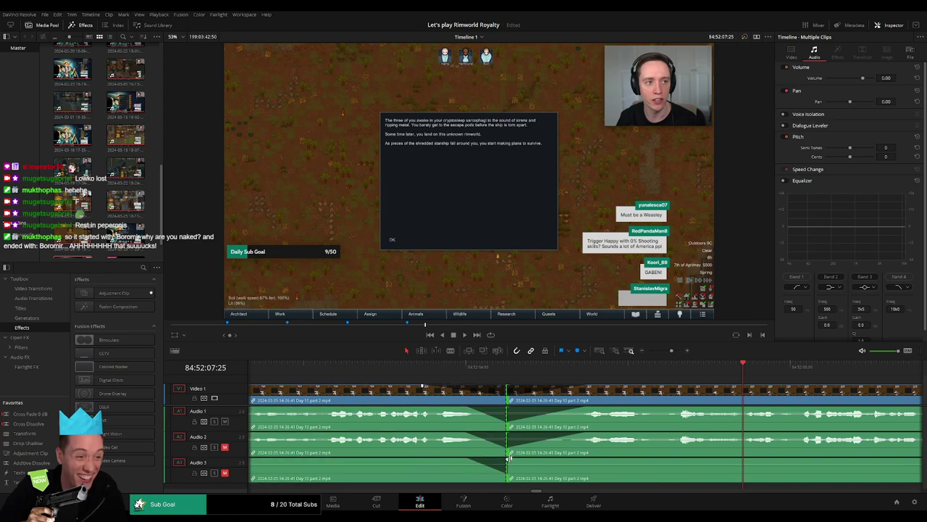
left_click_drag(508, 458, 588, 460)
Step: Move the Day 10 part 2 footage after the 84:52:04:30 cut further along the timeline, leaving a gap behind the cut
left_click_drag(672, 351, 648, 352)
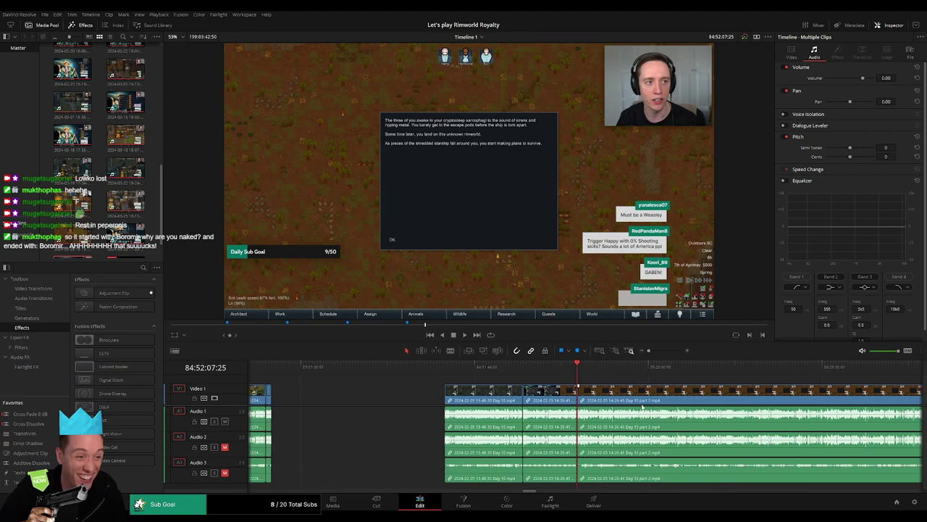
scroll(642, 405, "right", 3)
left_click(313, 369)
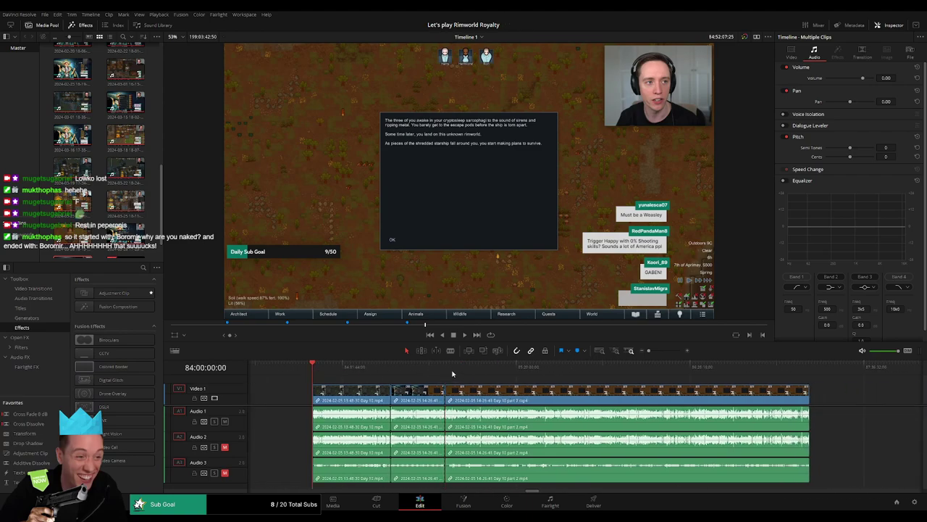
left_click(450, 372)
scroll(431, 386, "right", 3)
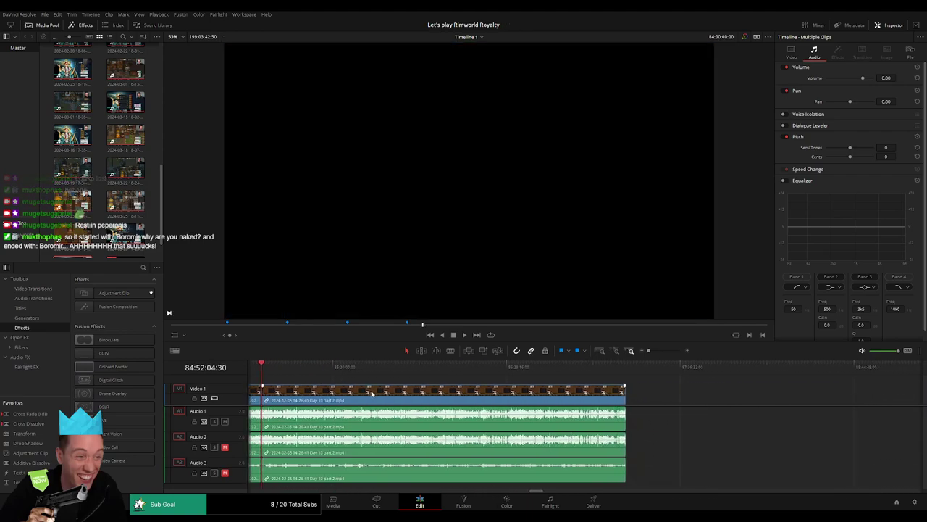
left_click_drag(338, 398, 588, 406)
left_click(324, 394)
Step: Place the playhead at 86:00:00:00, align the start of the moved Day 10 part 2 clip with it, and play its opening
left_click_drag(273, 369, 434, 381)
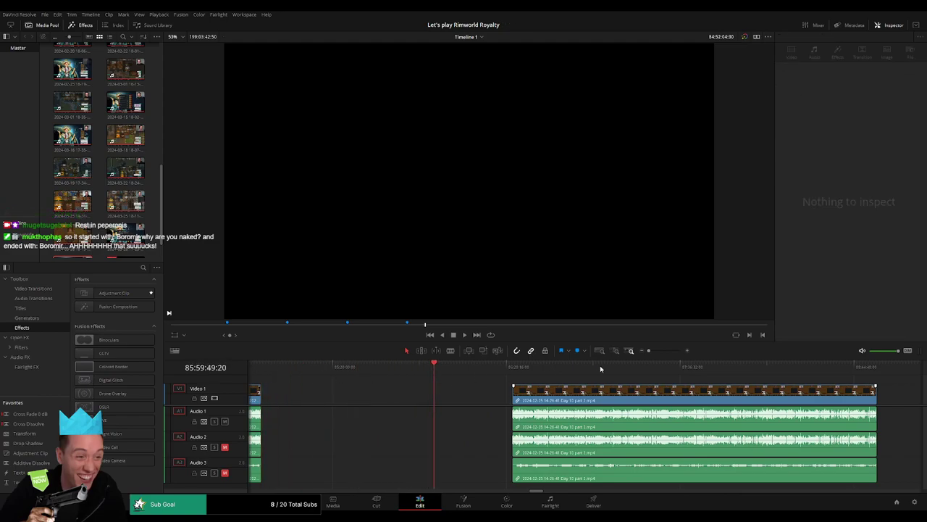
left_click_drag(649, 350, 657, 351)
left_click_drag(584, 369, 590, 371)
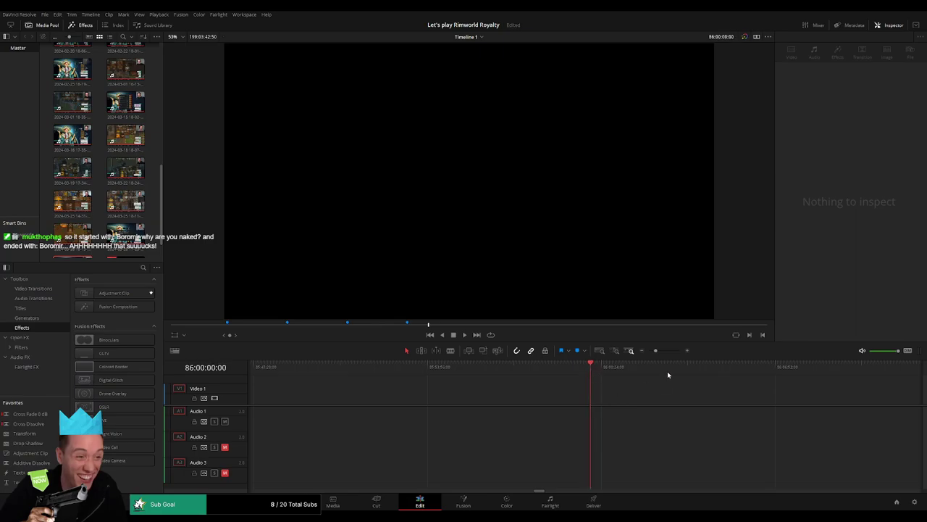
left_click_drag(656, 351, 649, 350)
left_click_drag(679, 393, 604, 393)
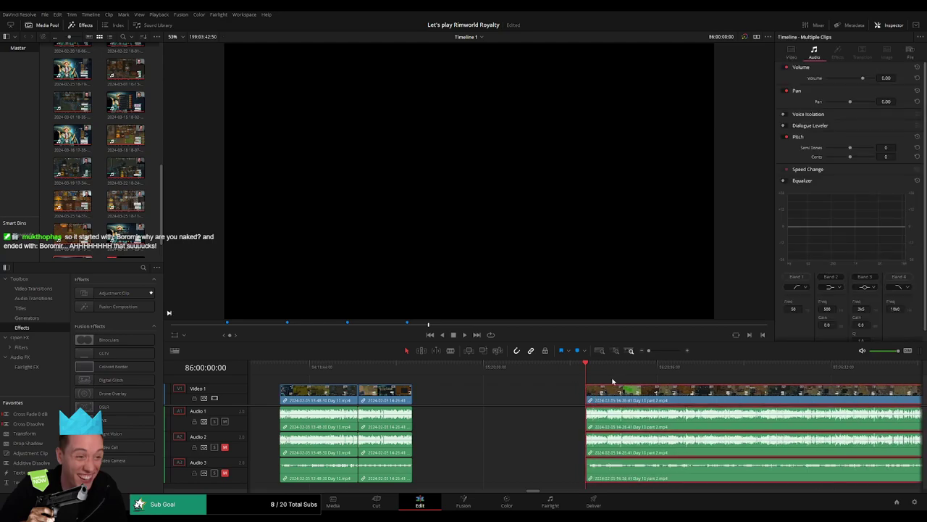
key("space")
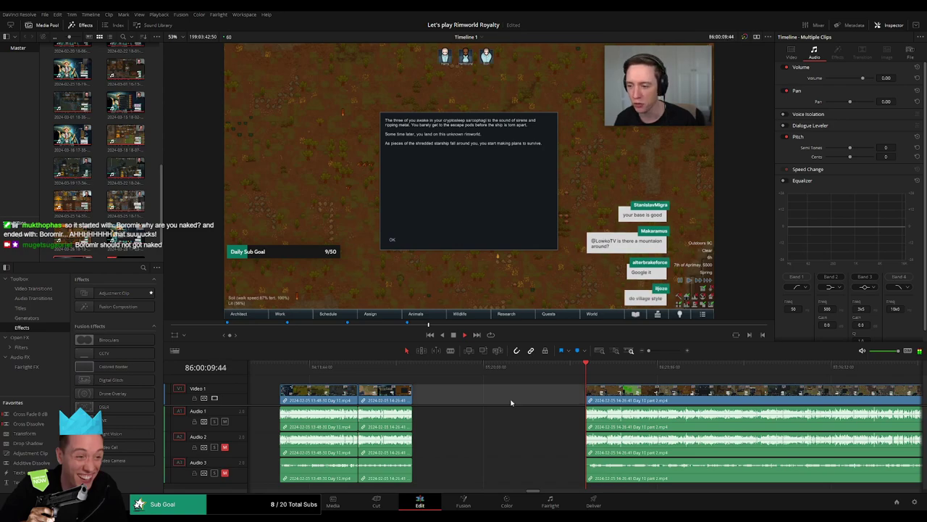
Step: Split the Day 10 part 2 video and audio at 86:52:09:00, in the pause before the next stretch of speech
scroll(371, 382, "right", 5)
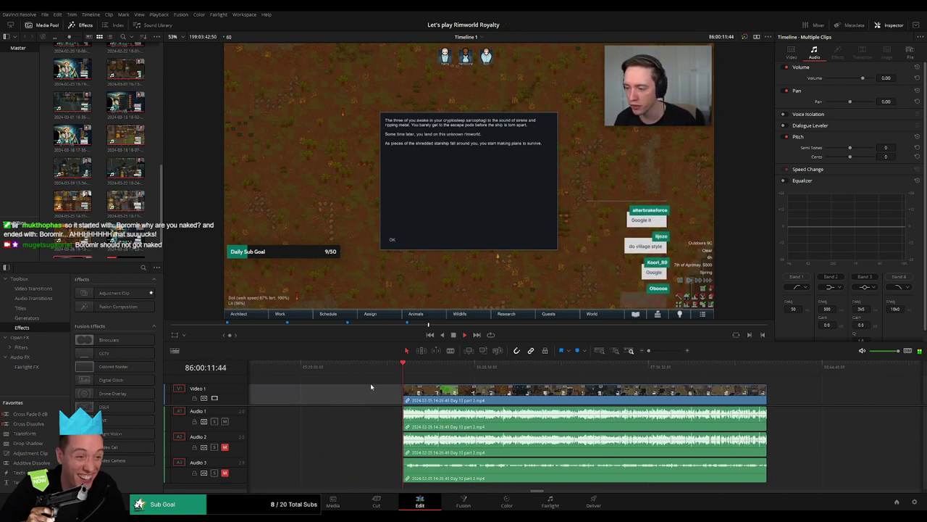
left_click_drag(340, 380, 451, 382)
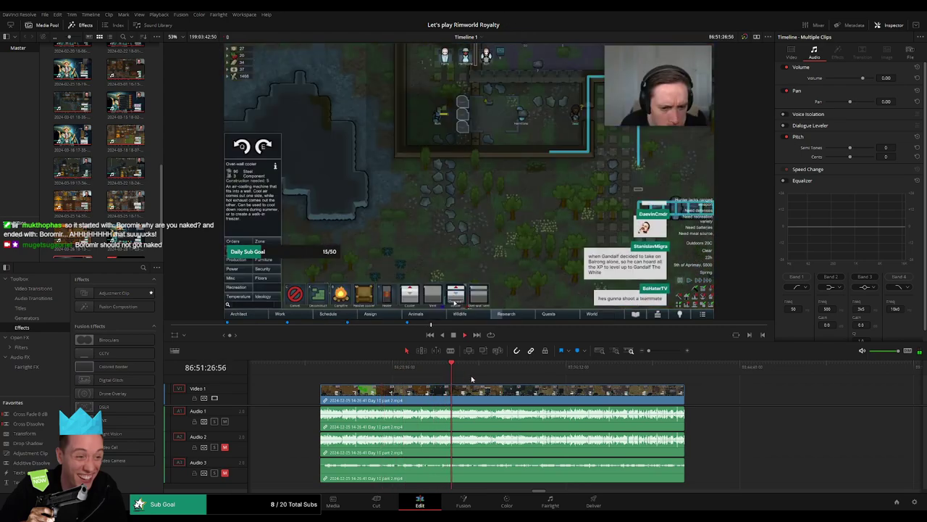
left_click_drag(649, 358, 664, 352)
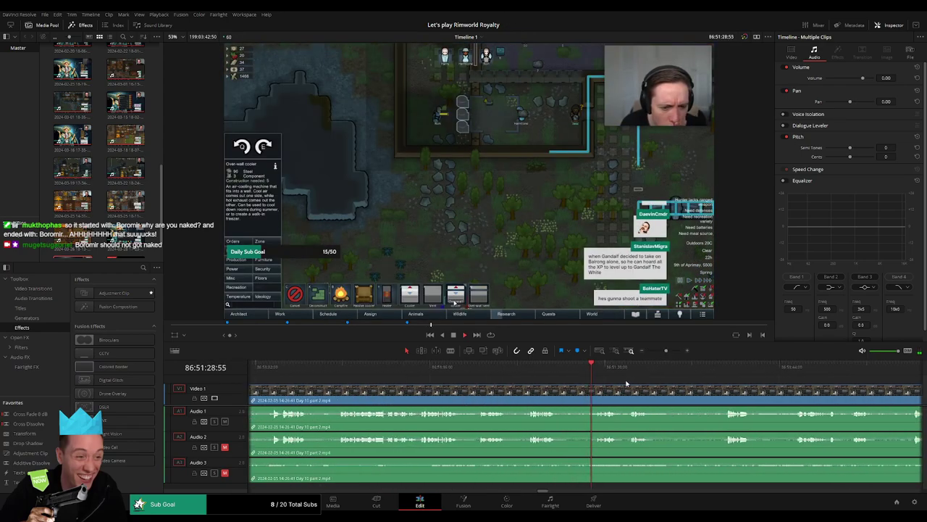
mouse_move(600, 386)
left_mouse_down()
mouse_move(473, 379)
mouse_move(600, 375)
left_mouse_up()
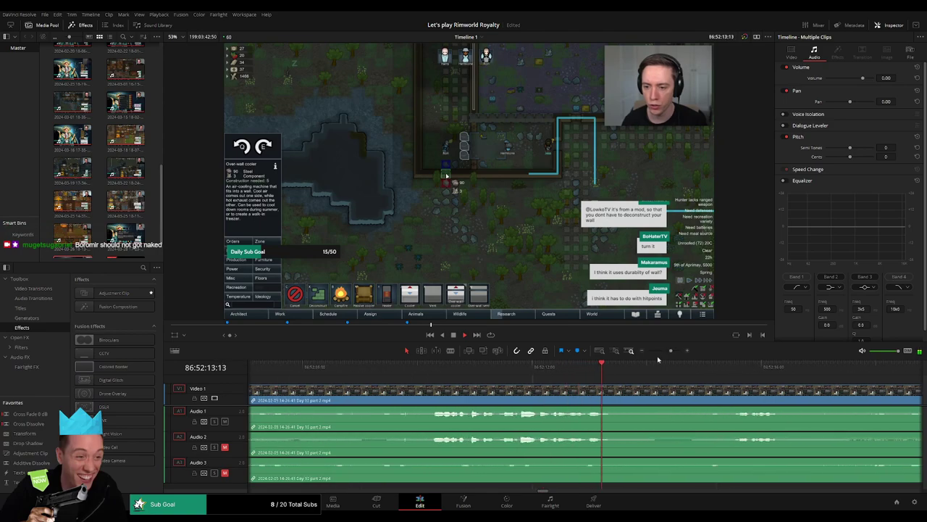
left_click(497, 385)
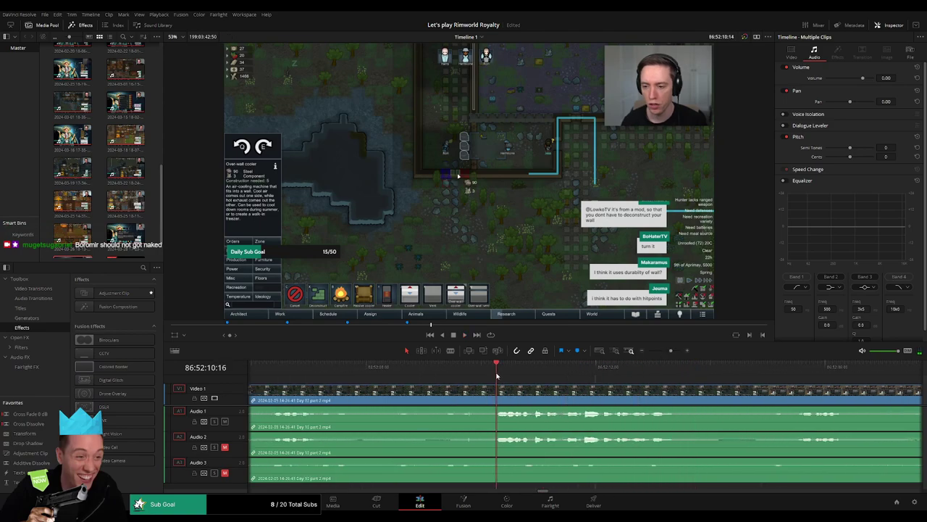
left_click(442, 376)
left_click_drag(442, 377, 370, 388)
key("ctrl+b")
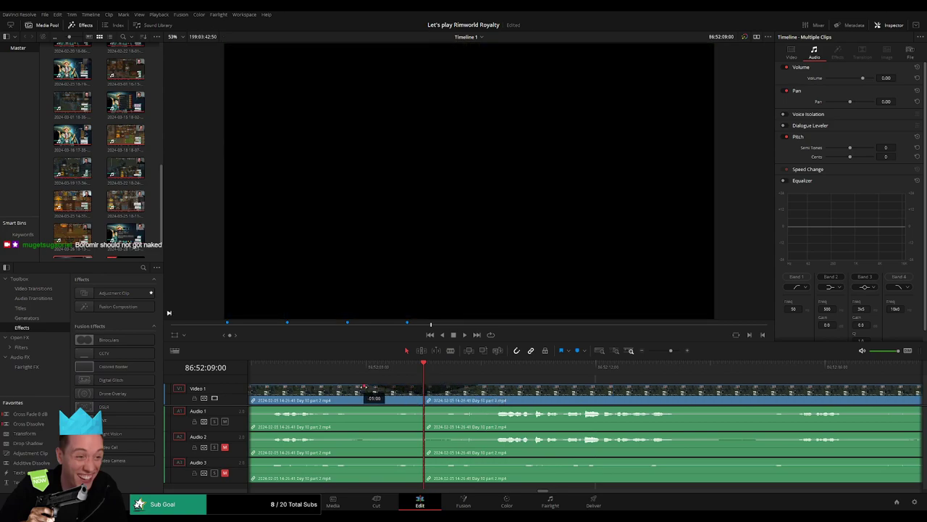
Step: Add fade-outs and fade-ins of about one second at the 86:52:09:00 cut on the video and all three audio tracks
left_click_drag(419, 410, 367, 408)
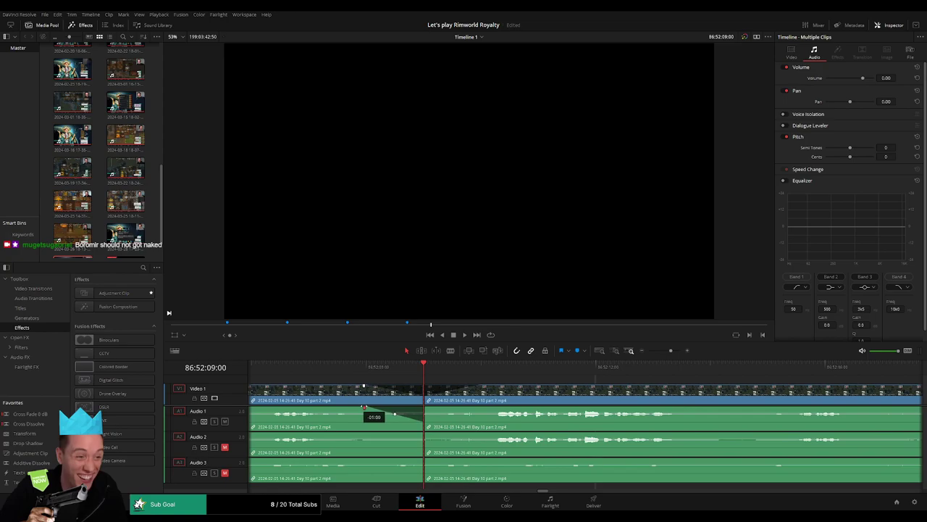
left_click_drag(425, 408, 484, 412)
left_click(428, 373)
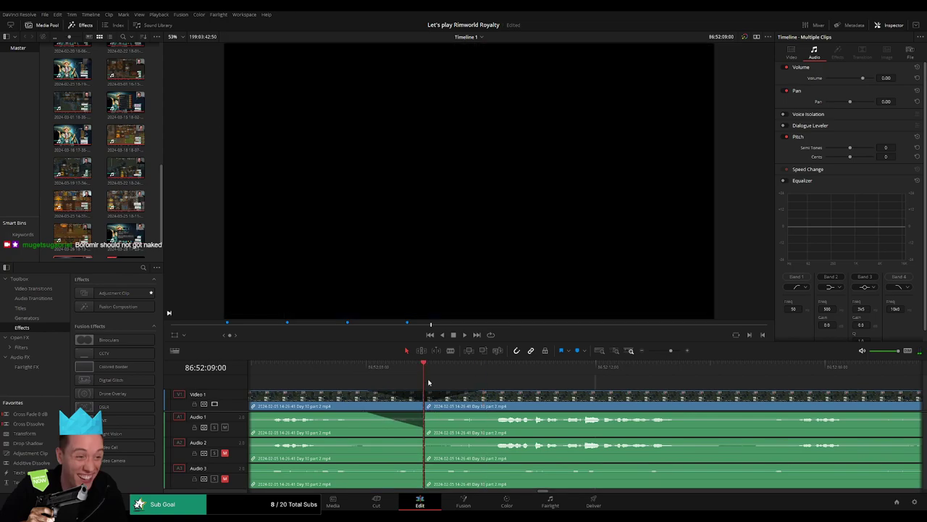
left_click_drag(425, 412, 472, 415)
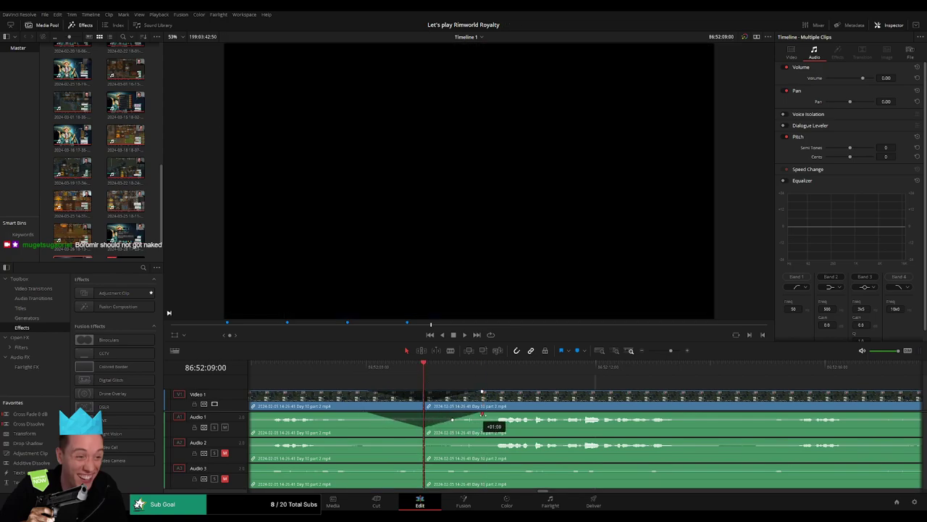
scroll(235, 410, "down", 1)
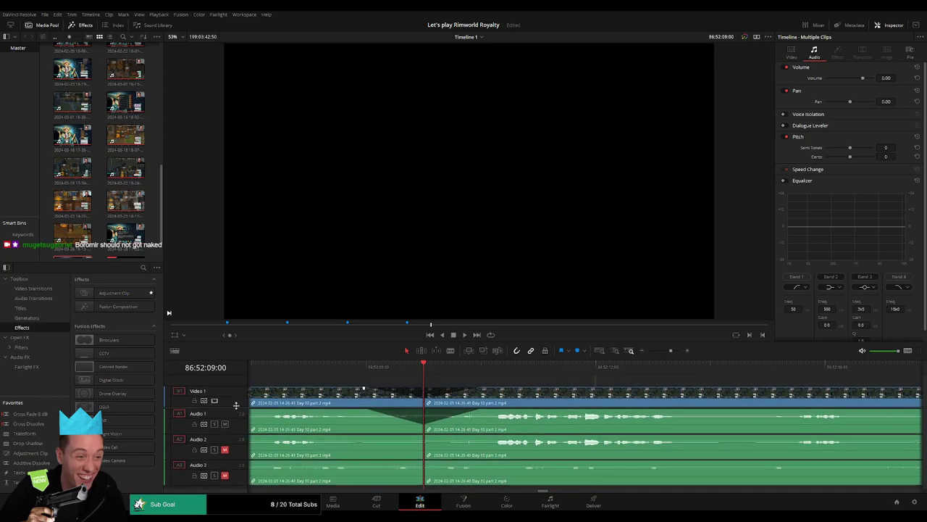
left_click_drag(270, 359, 269, 361)
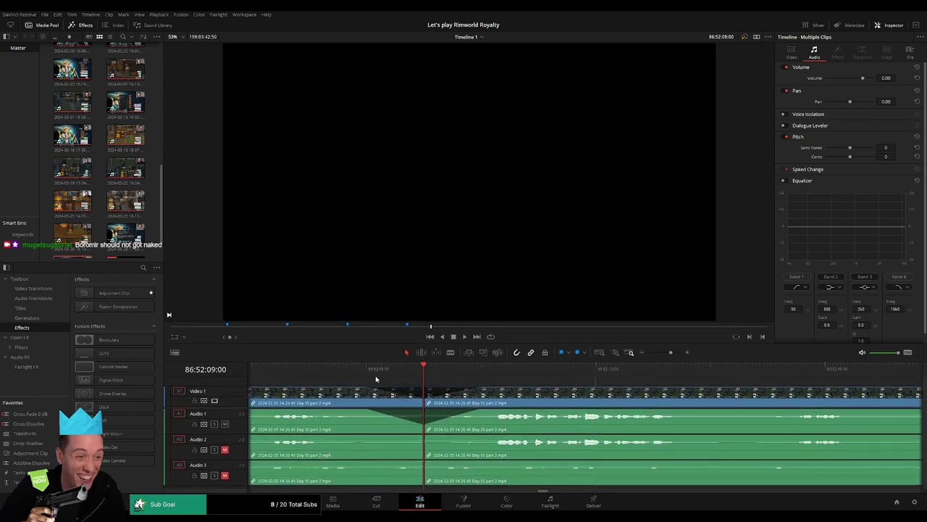
left_click_drag(422, 435, 374, 436)
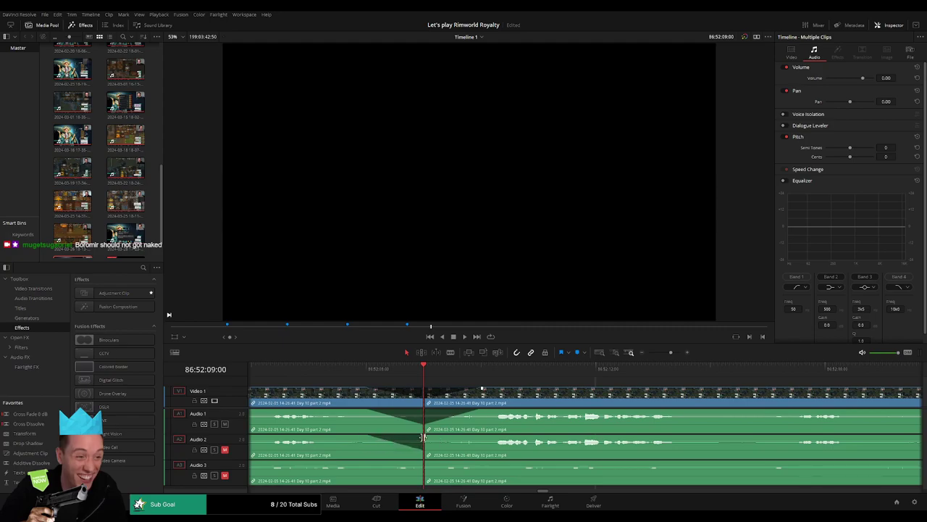
left_click_drag(424, 436, 479, 435)
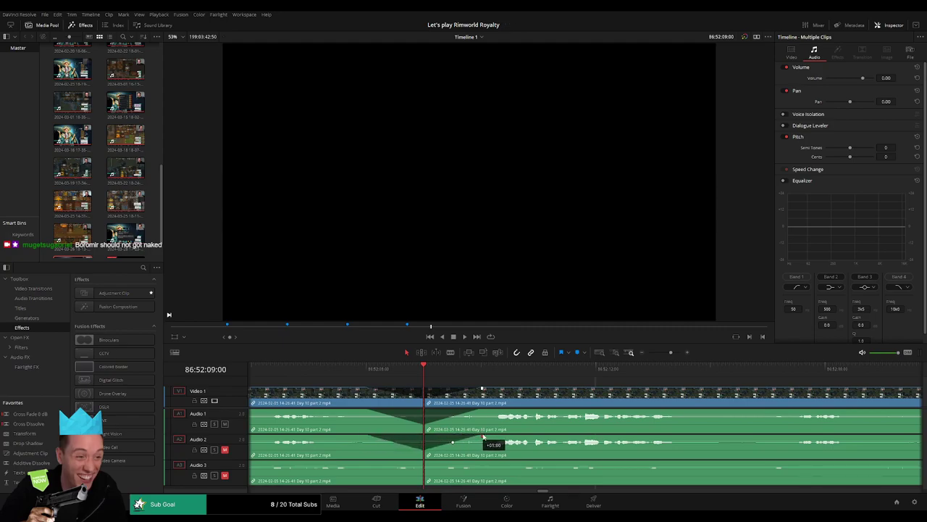
left_click_drag(422, 457, 369, 461)
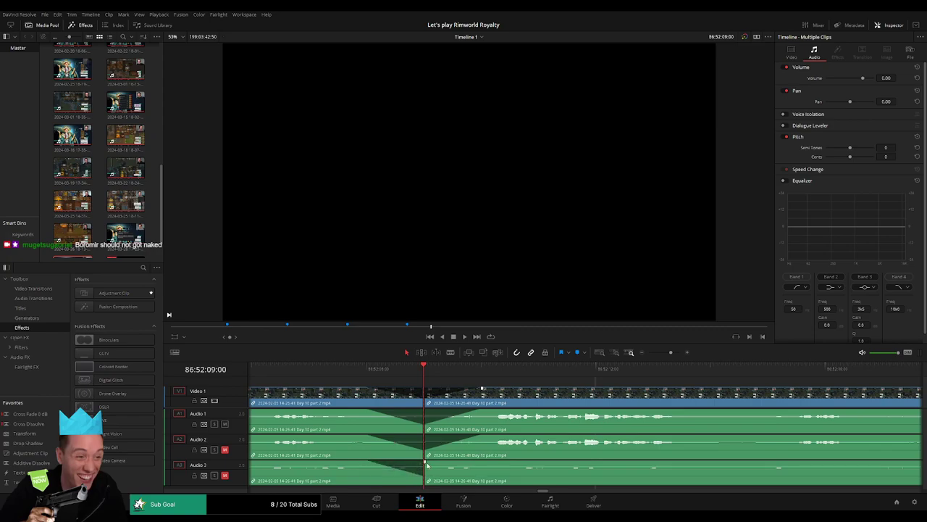
left_click_drag(426, 462, 482, 462)
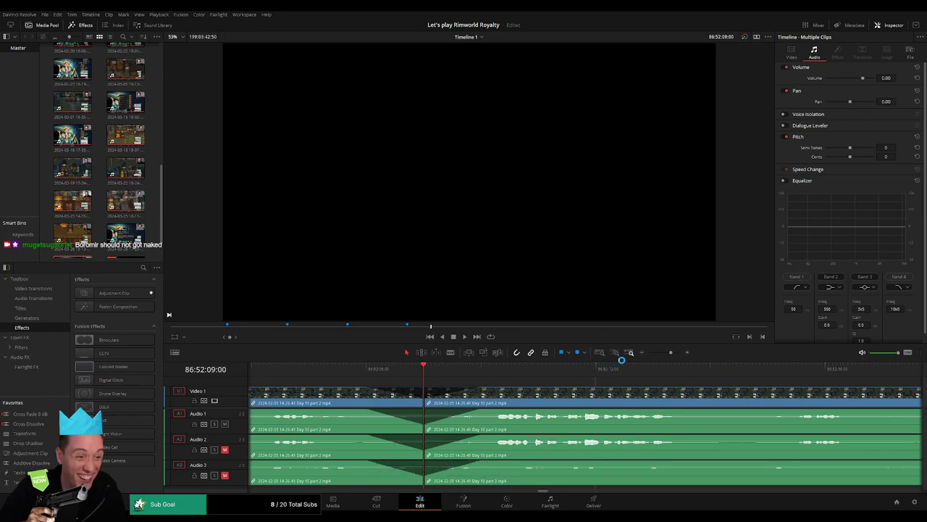
Step: Move the Day 10 part 2 footage after the 86:52:09:00 cut so that it starts at 88:00:00:00, and play its opening
left_click_drag(671, 353, 639, 403)
left_click(299, 370)
left_click(414, 405)
left_click(412, 405)
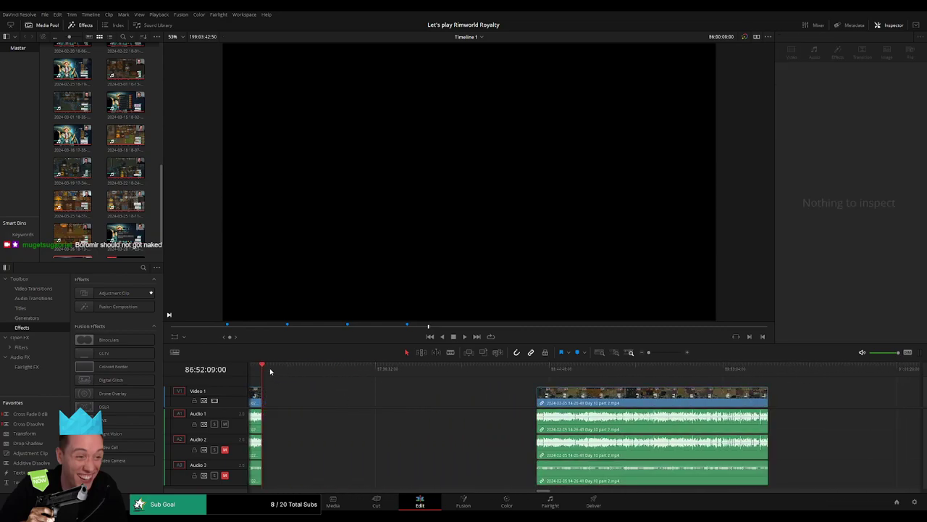
left_click_drag(270, 371, 435, 389)
left_click_drag(562, 398, 460, 398)
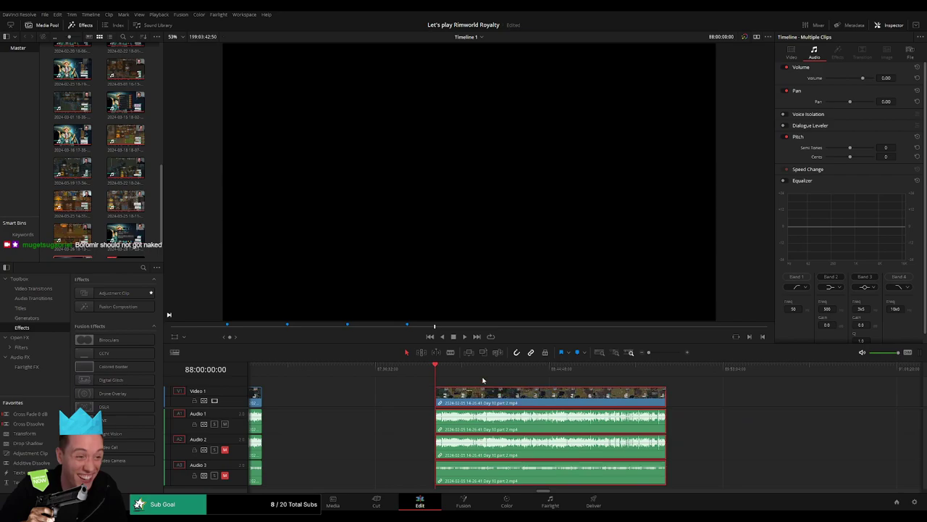
scroll(405, 384, "right", 1)
key("space")
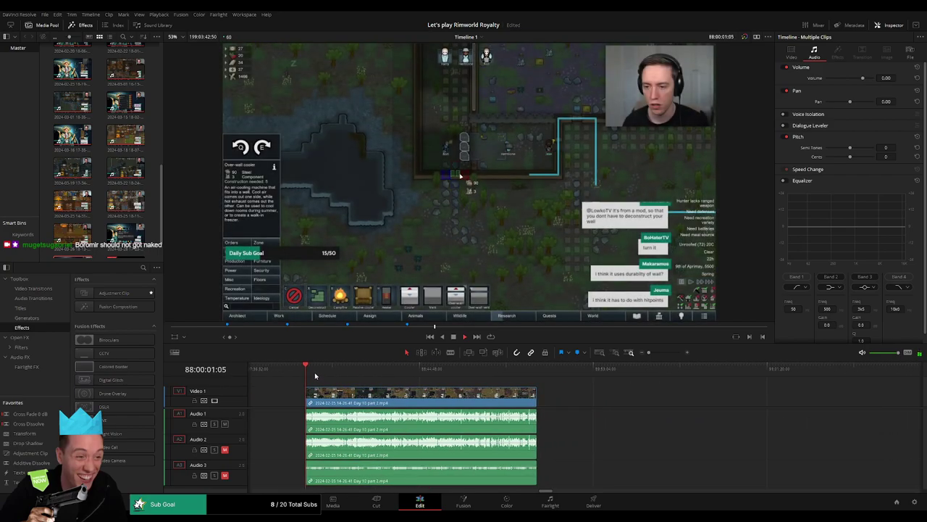
Step: Split the Day 10 part 2 footage at 88:52:03:00 and add fades of about one second on both sides of the cut on all tracks
left_click_drag(314, 375, 438, 375)
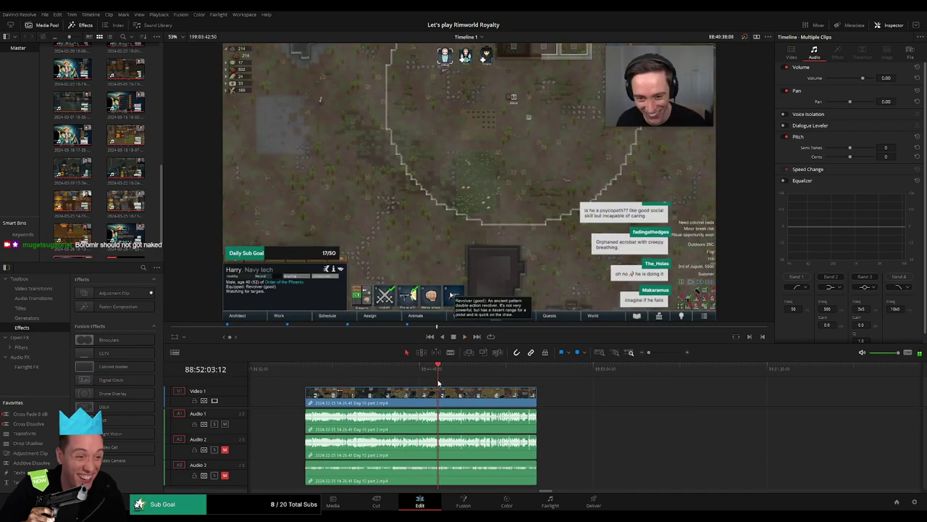
left_click_drag(649, 352, 667, 353)
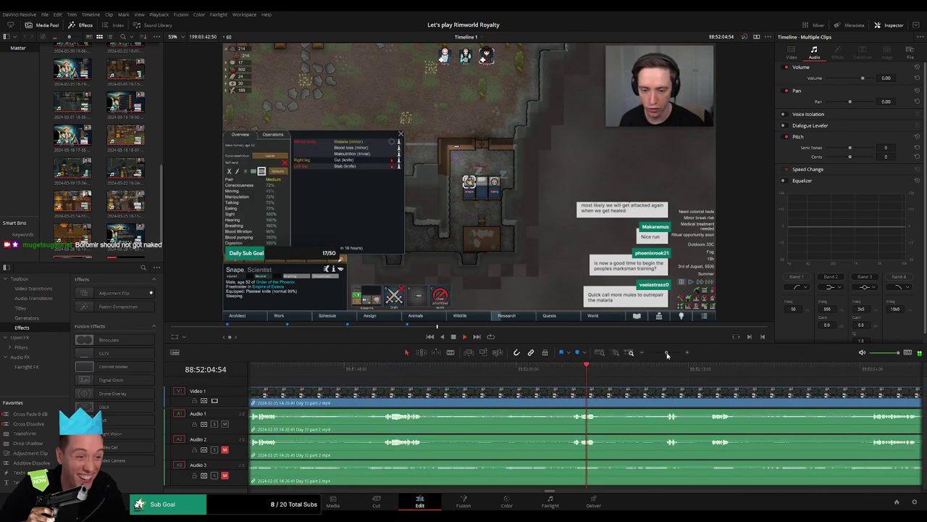
key("space")
left_click(566, 378)
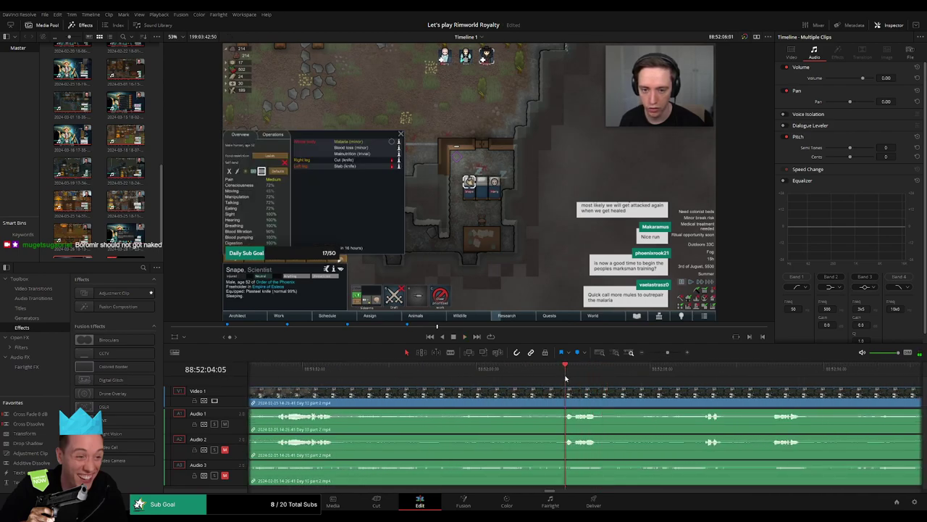
left_click_drag(566, 377, 541, 382)
key("ctrl+b")
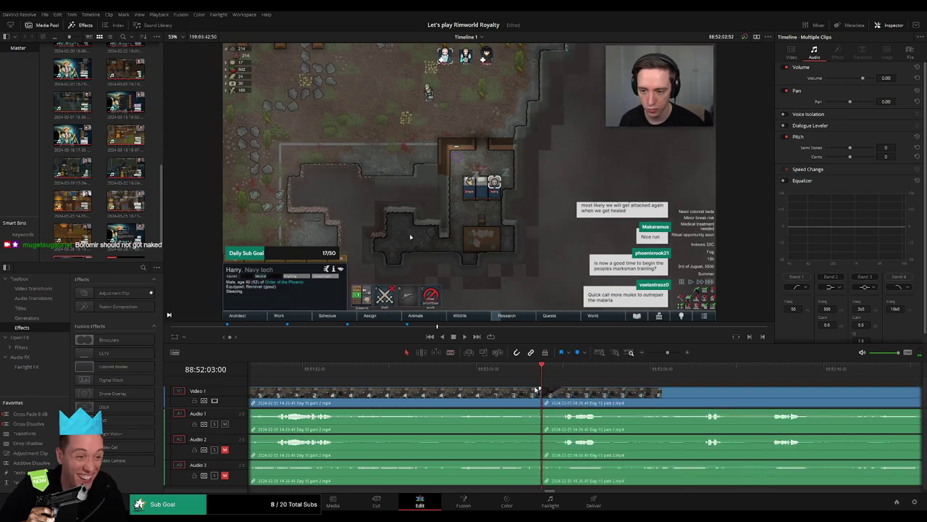
left_click_drag(537, 388, 517, 462)
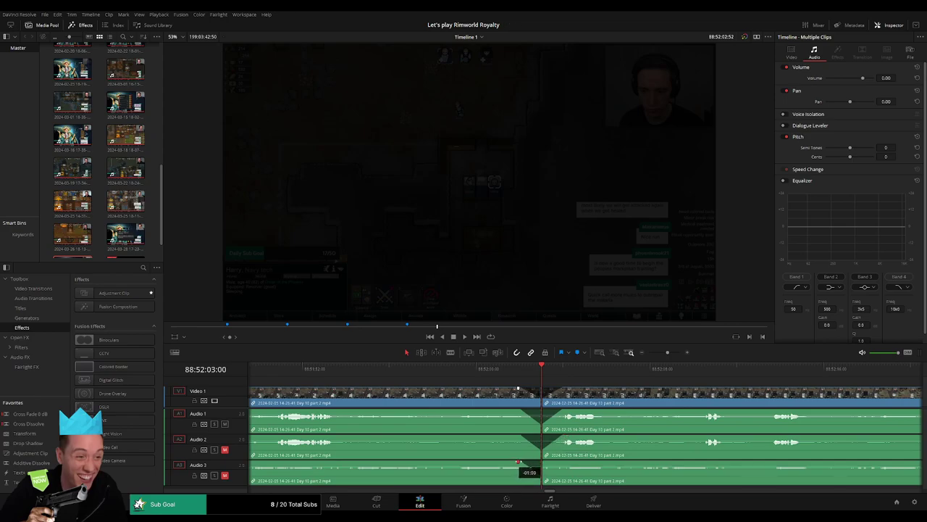
left_click_drag(518, 461, 565, 463)
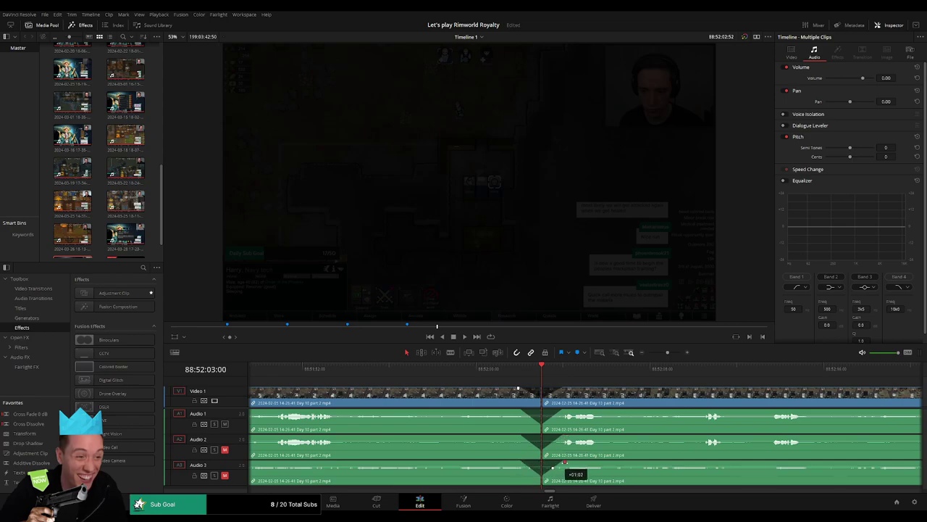
Step: Move the Day 10 part 2 footage after the 88:52:03:00 cut further along the timeline, leaving a gap behind the cut
left_click_drag(667, 352, 620, 358)
scroll(565, 376, "right", 2)
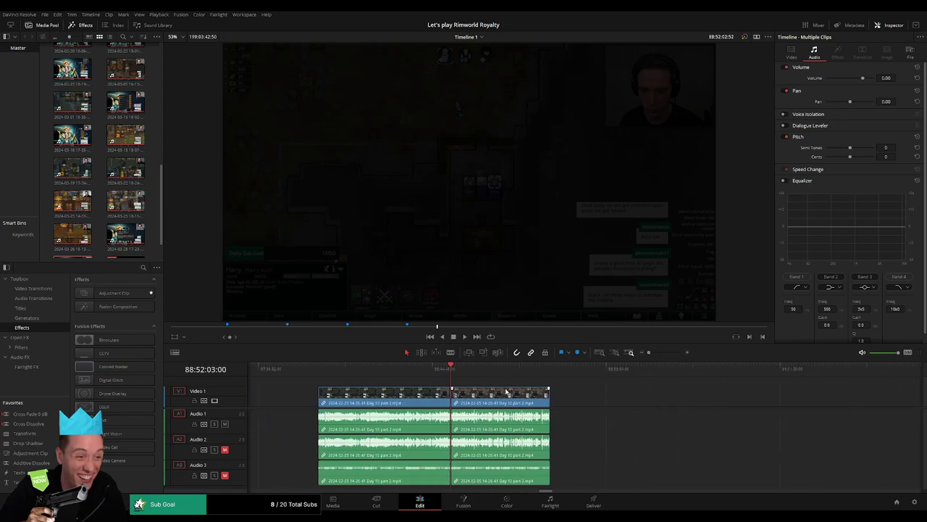
key("Down")
scroll(462, 391, "right", 5)
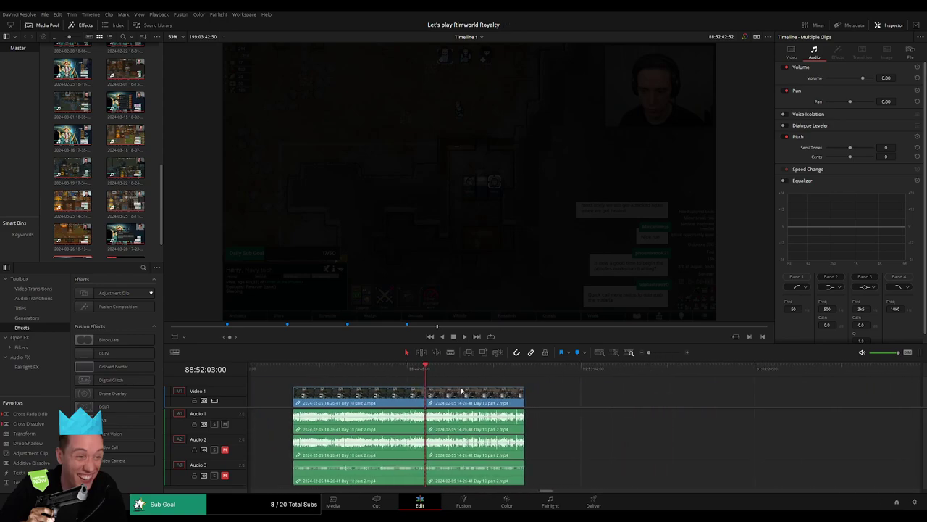
left_click_drag(304, 403, 531, 404)
left_click(413, 402)
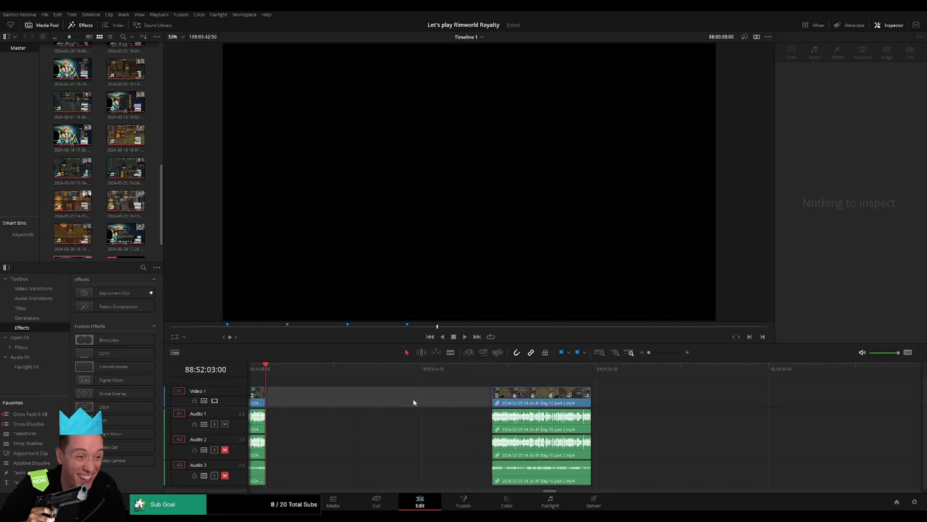
Step: Place the playhead at 90:00:00:00 and align the start of the moved Day 10 part 2 clip with it
left_click_drag(287, 375, 439, 381)
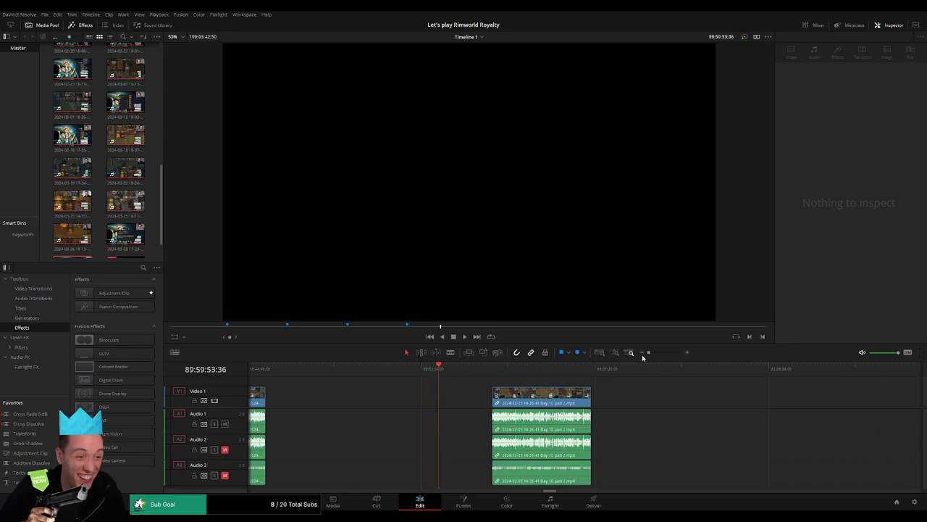
left_click_drag(641, 354, 650, 354)
left_click(586, 369)
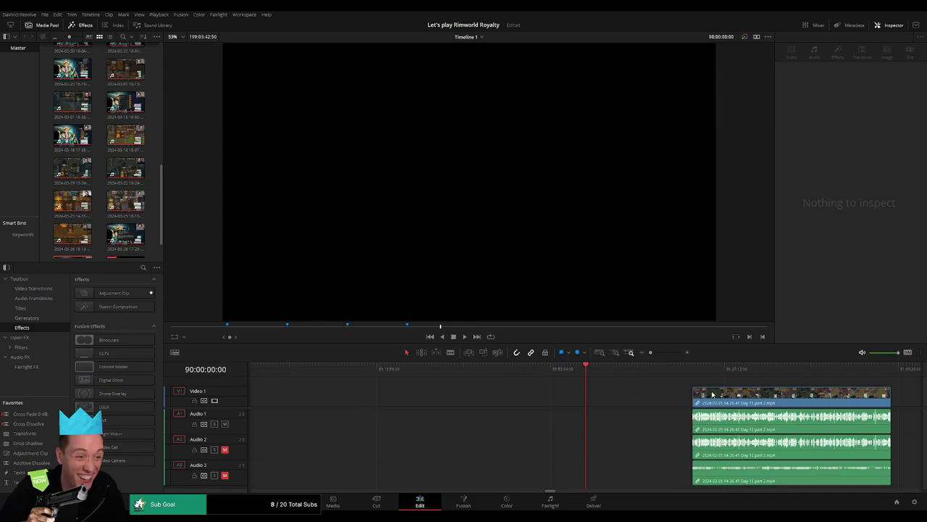
left_click_drag(712, 395, 607, 395)
left_click(628, 382)
scroll(645, 371, "right", 3)
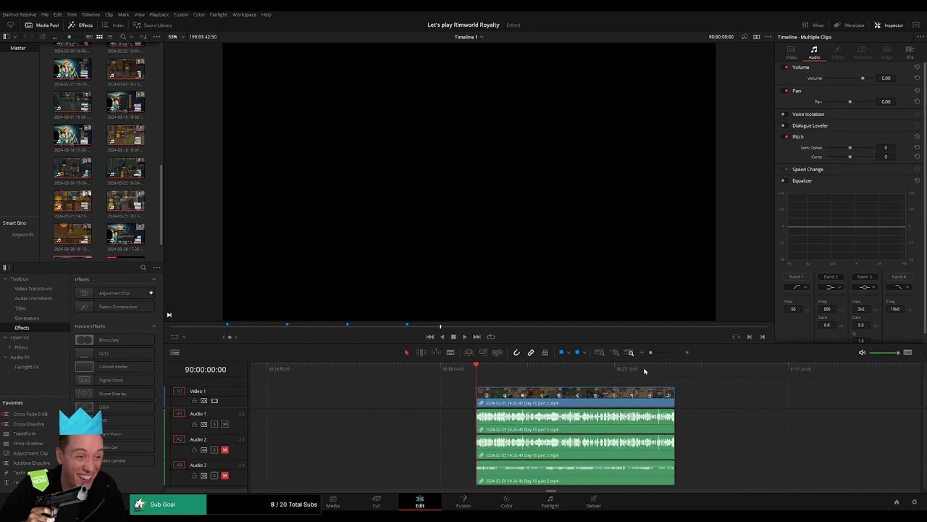
Step: Bring the next recording closer to the end of the last Day 10 part 2 clip and ripple delete the gap between them
key("space")
left_click(649, 352)
left_click(685, 368)
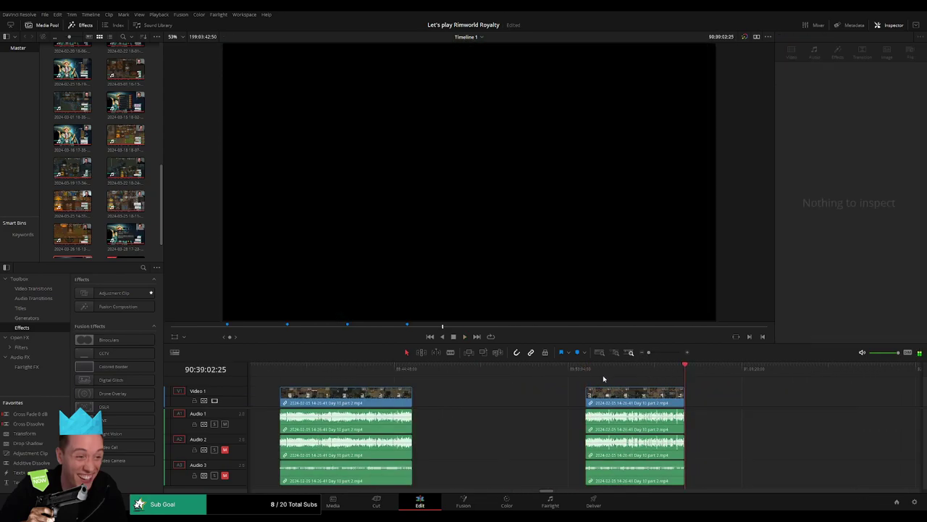
key("Up")
scroll(761, 399, "right", 15)
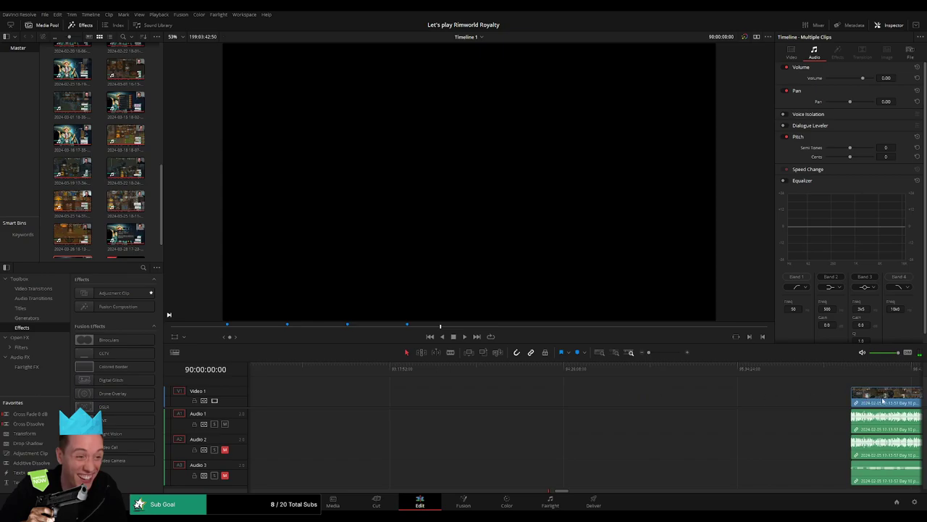
left_click_drag(883, 400, 545, 399)
scroll(436, 399, "left", 5)
left_click_drag(847, 401, 528, 404)
scroll(418, 389, "left", 4)
left_click(527, 403)
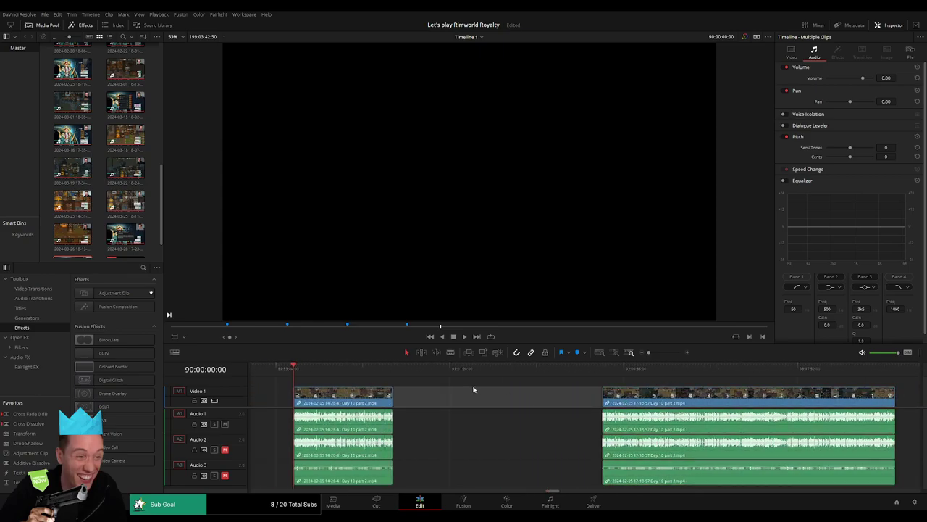
key("Delete")
Step: Add transitions on the video and all three audio tracks where the two recordings join near 90:39:03, letting the clips be trimmed to fit
key("space")
left_click_drag(302, 373, 396, 376)
left_click_drag(649, 352, 668, 353)
key("space")
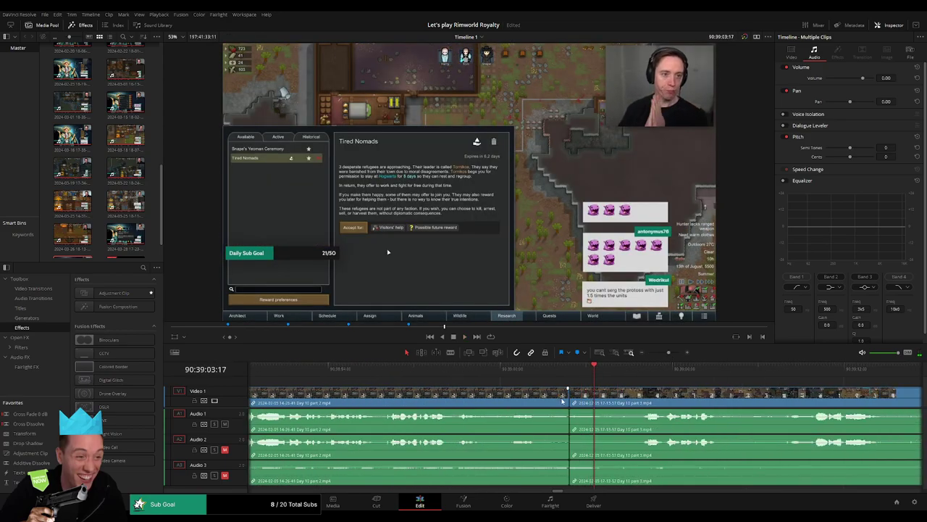
left_click(569, 398)
key("ctrl+t")
left_click(485, 300)
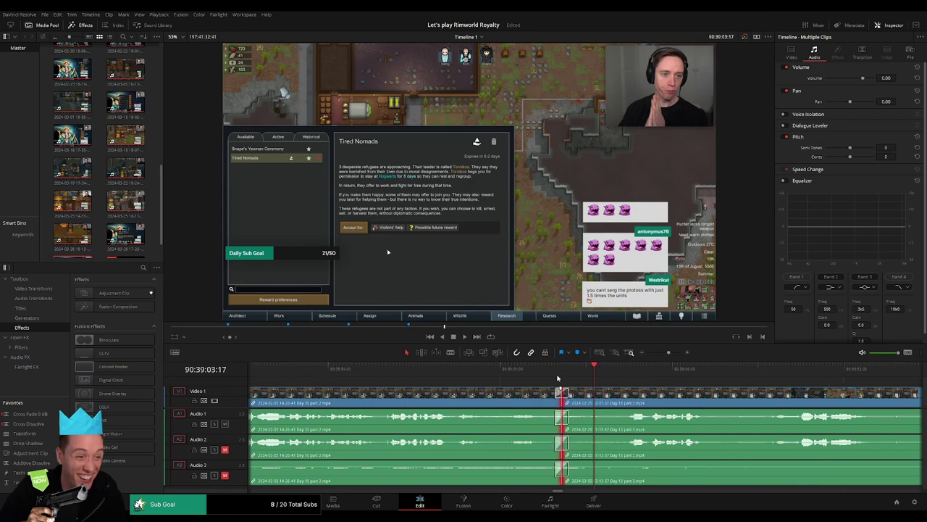
Step: Play back the newly joined recordings, then split the Day 10 part 3 clip on all tracks at 90:52:03:00
left_click(382, 369)
left_click(445, 382)
key("space")
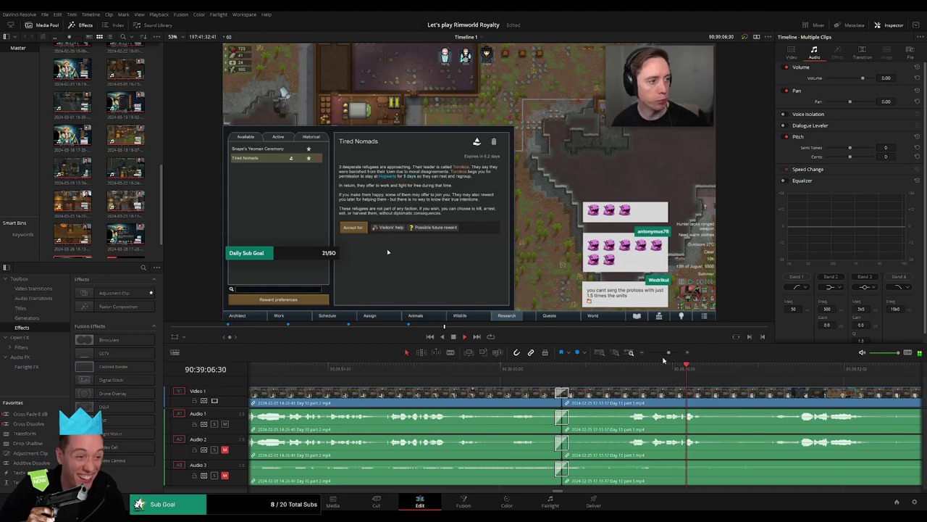
left_click_drag(667, 352, 465, 377)
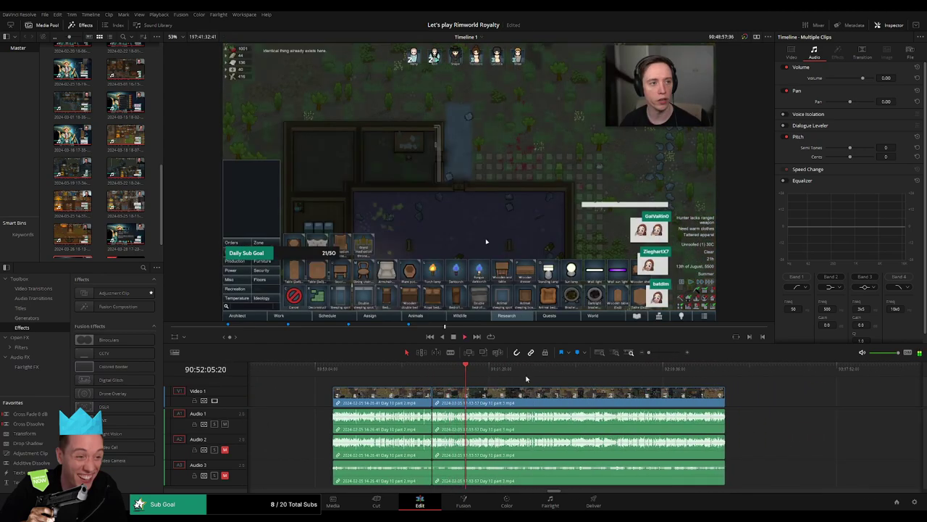
left_click_drag(644, 352, 666, 352)
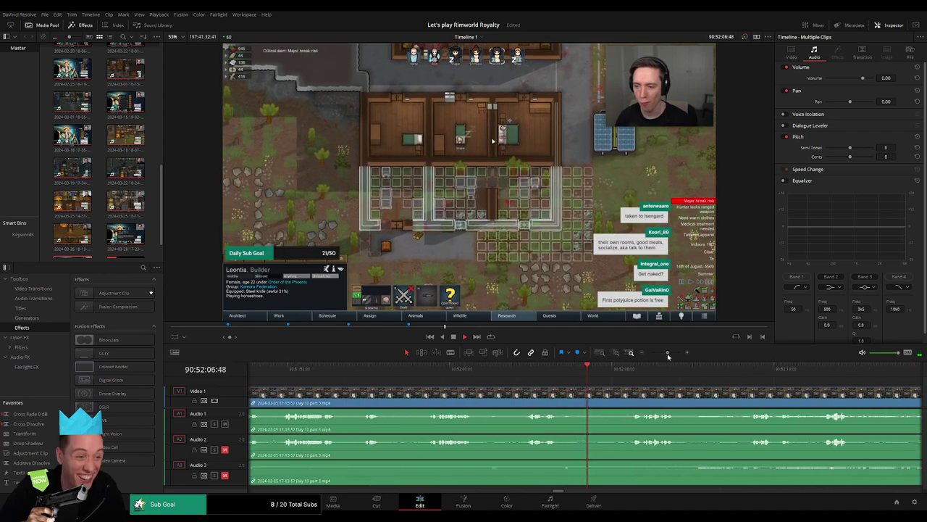
left_click(522, 378)
scroll(503, 382, "right", 2)
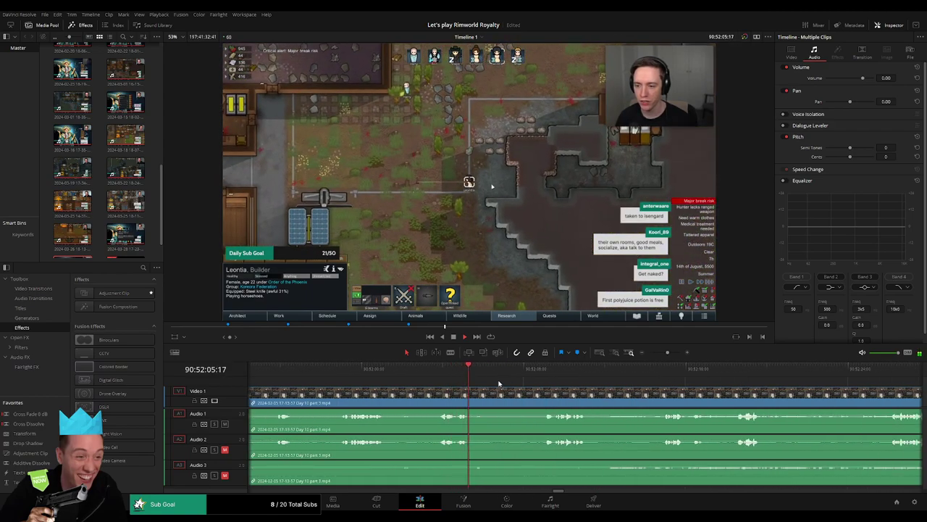
left_click_drag(499, 382, 354, 375)
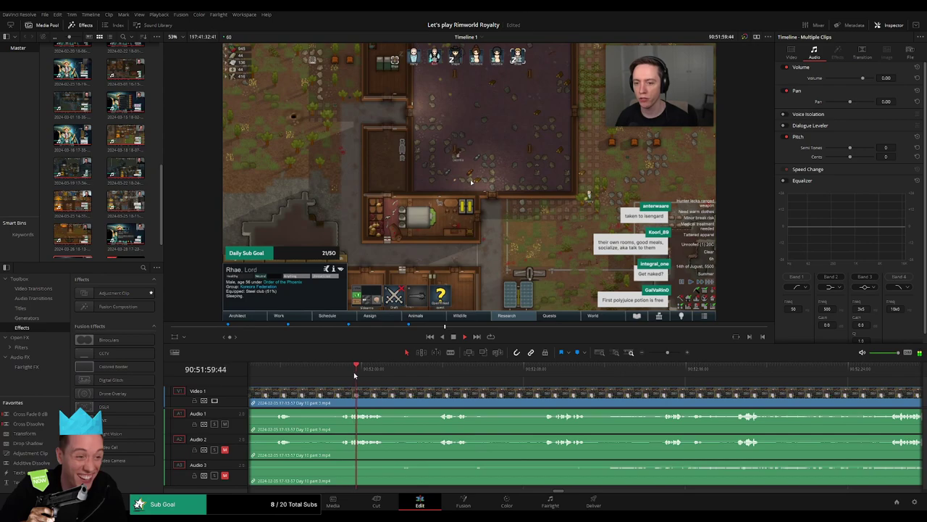
left_click_drag(667, 352, 747, 390)
key("ctrl+b")
Step: Add fades of about one second on the video and all three audio tracks on both sides of the 90:52:03:00 cut
left_click_drag(673, 392, 610, 391)
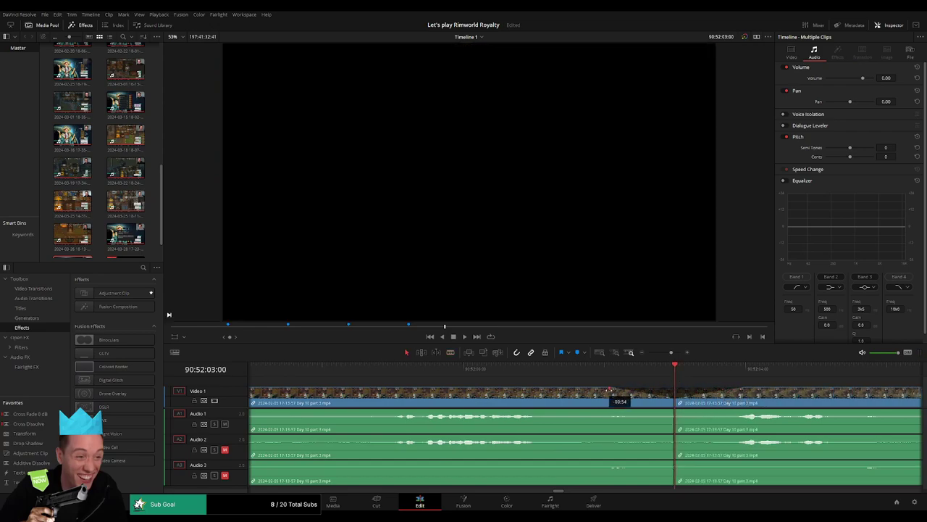
left_click_drag(672, 410, 615, 410)
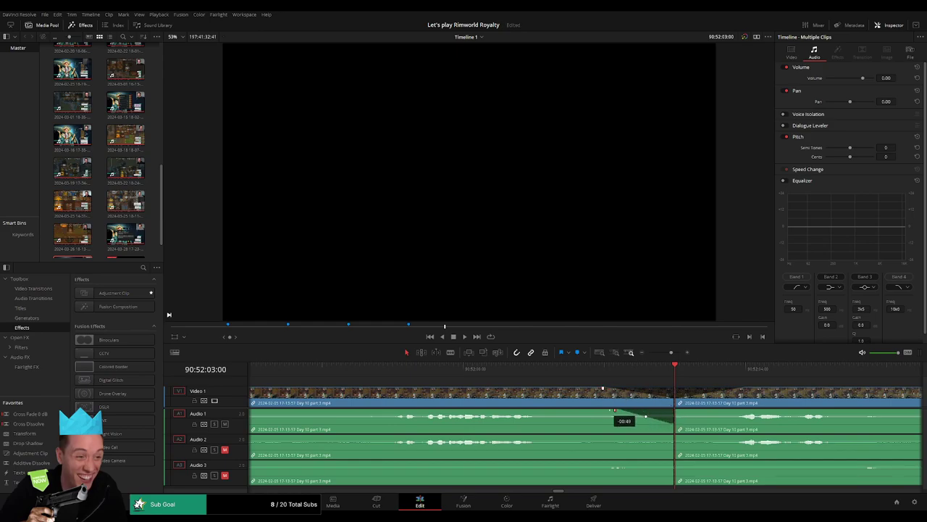
left_click_drag(676, 410, 731, 411)
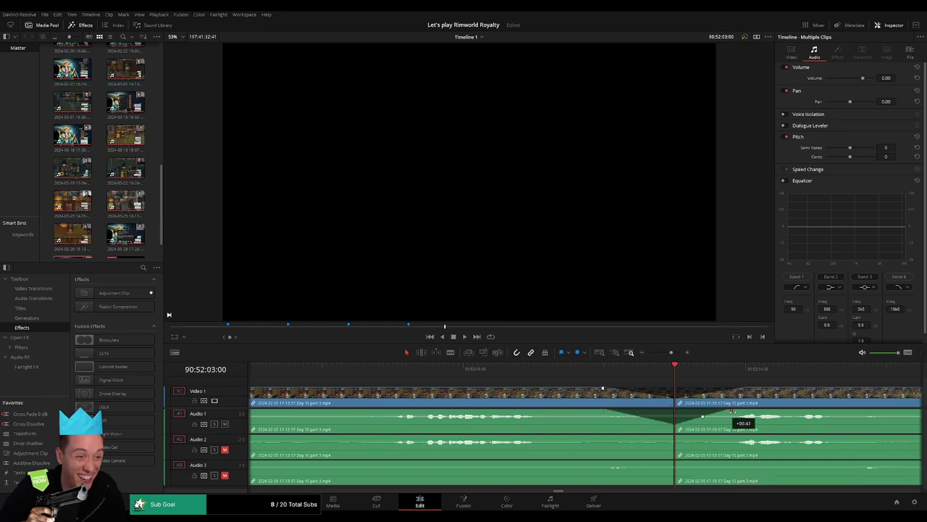
left_click_drag(673, 436, 609, 438)
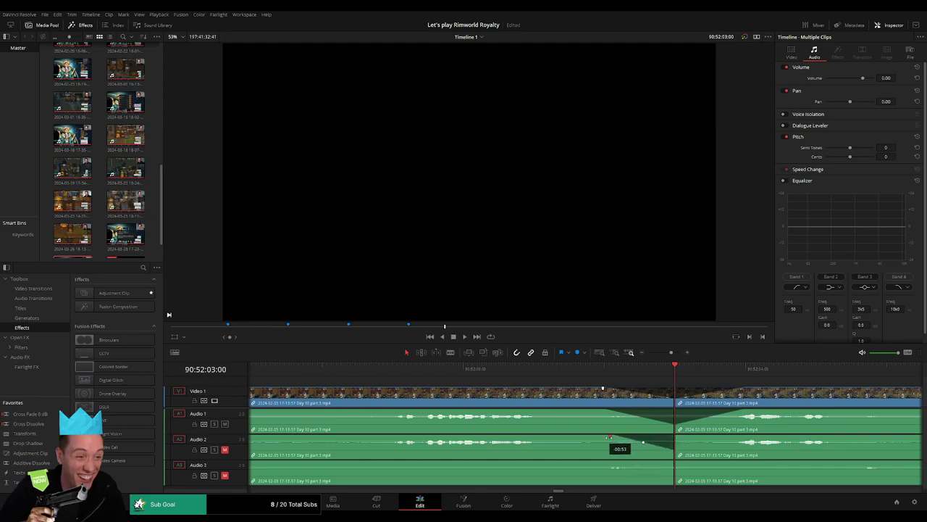
left_click_drag(674, 437, 725, 436)
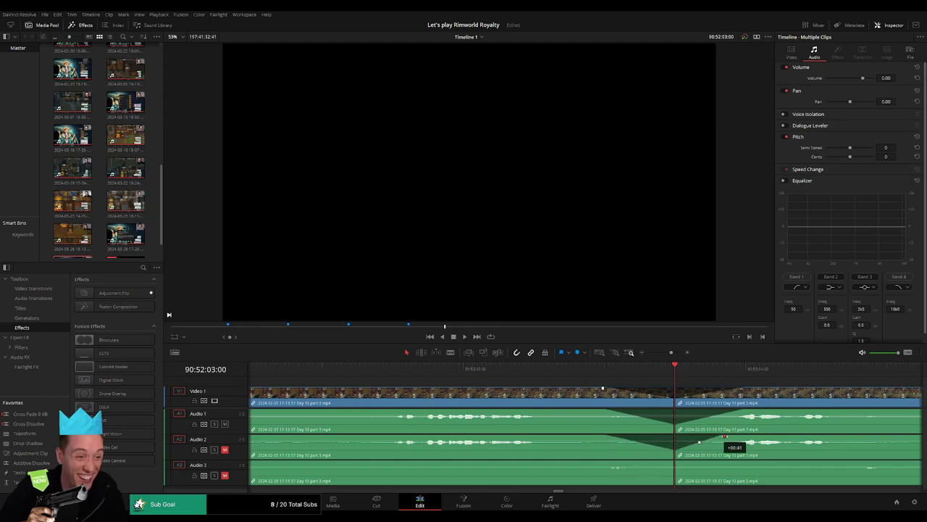
left_click(670, 462)
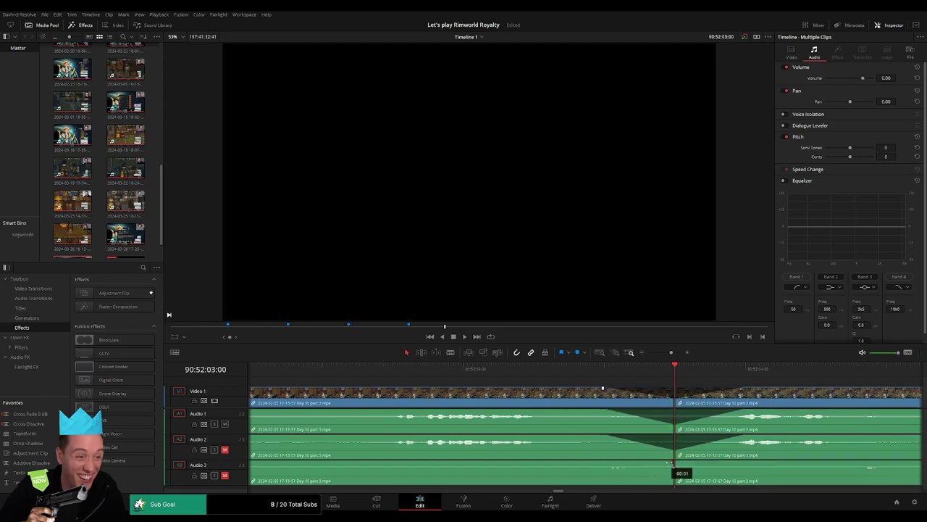
left_click_drag(672, 463, 617, 461)
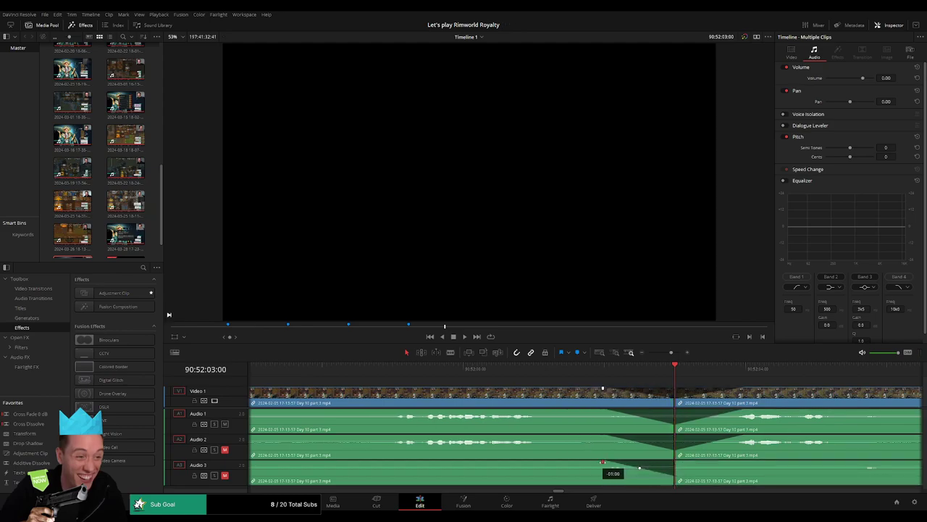
left_click_drag(692, 463, 743, 461)
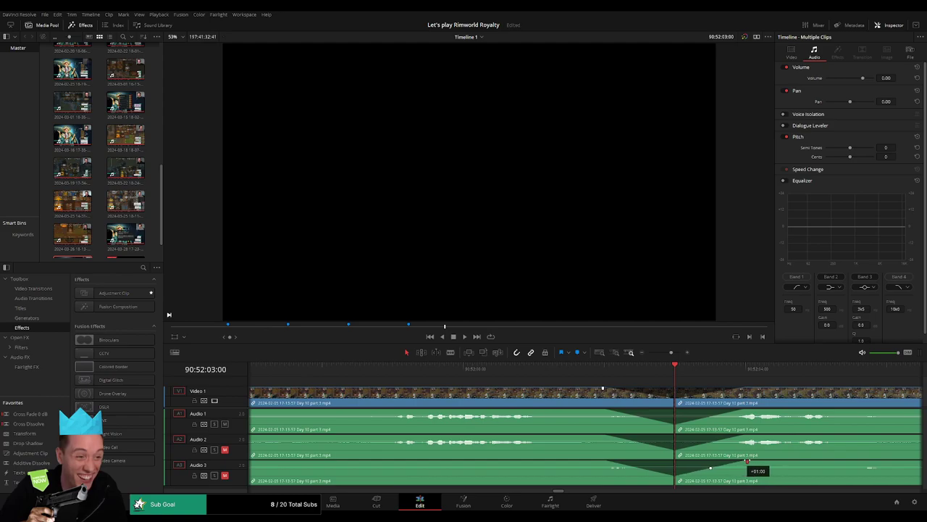
Step: Move the Day 10 part 3 footage after the 90:52:03:00 cut further along the timeline, leaving a gap behind the cut
left_click_drag(671, 352, 648, 355)
scroll(623, 395, "right", 7)
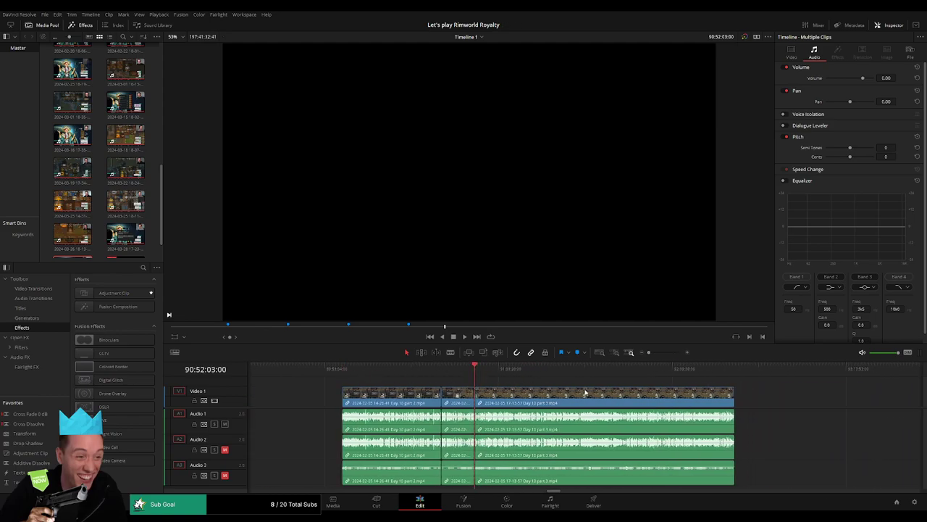
scroll(585, 392, "right", 10)
left_click_drag(387, 396, 673, 403)
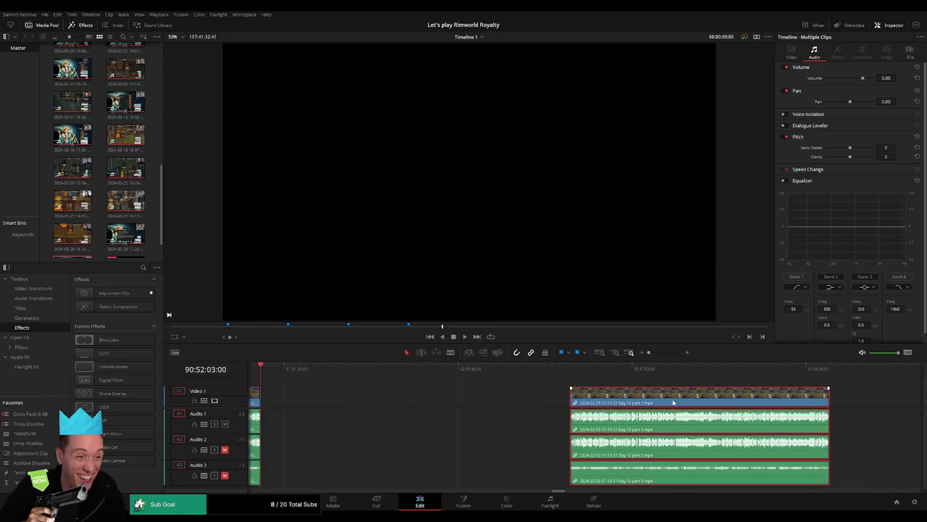
left_click(472, 402)
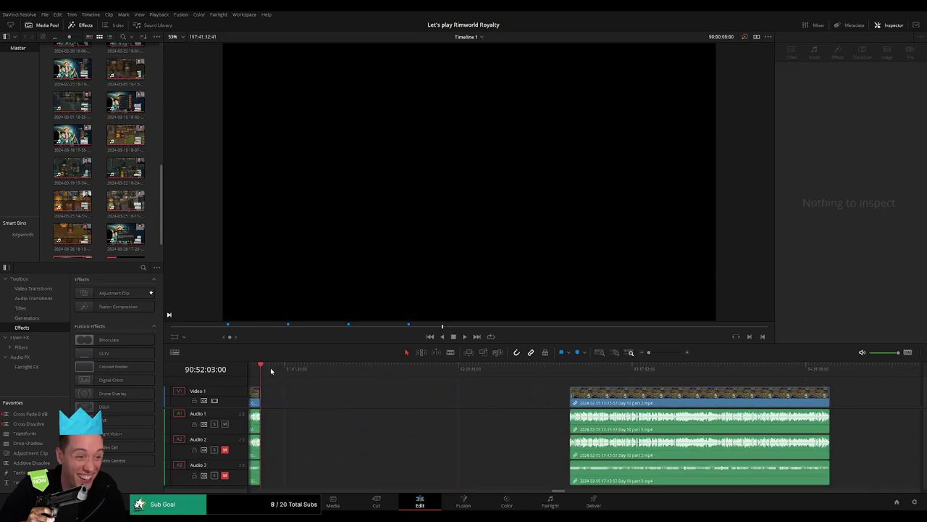
Step: Place the playhead at 92:00:00:00 and align the start of the moved Day 10 part 3 clip with it
left_click_drag(324, 372, 435, 382)
left_click(657, 352)
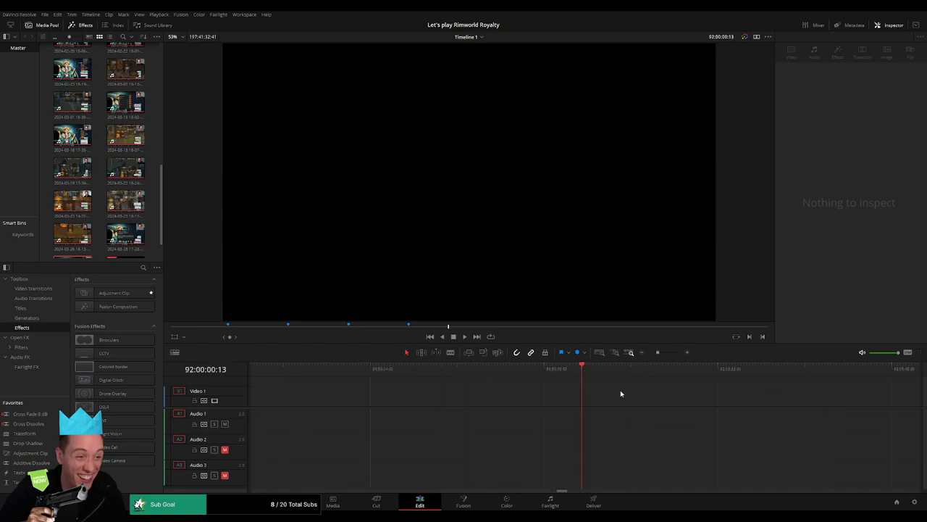
key("Left")
left_click(649, 353)
scroll(460, 384, "right", 5)
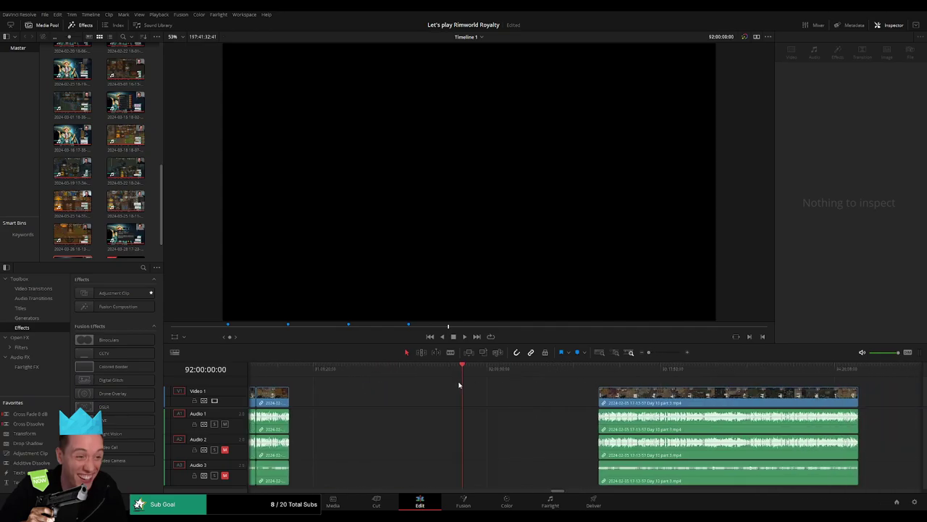
left_click_drag(553, 396, 416, 395)
Step: Split the Day 10 part 3 clip at 92:52:18:00 and add roughly one-second video and audio fades on both sides of the cut
key("space")
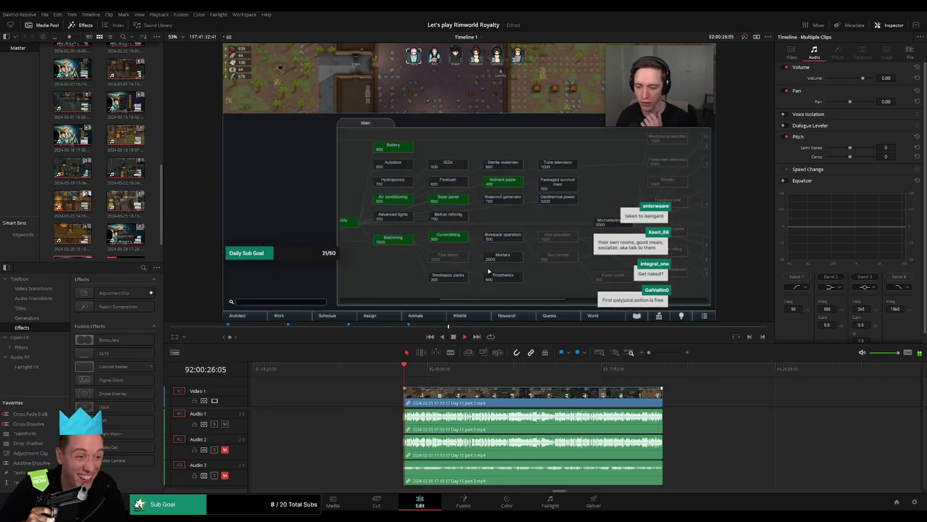
mouse_move(439, 384)
left_mouse_down()
mouse_move(328, 380)
mouse_move(431, 382)
left_mouse_up()
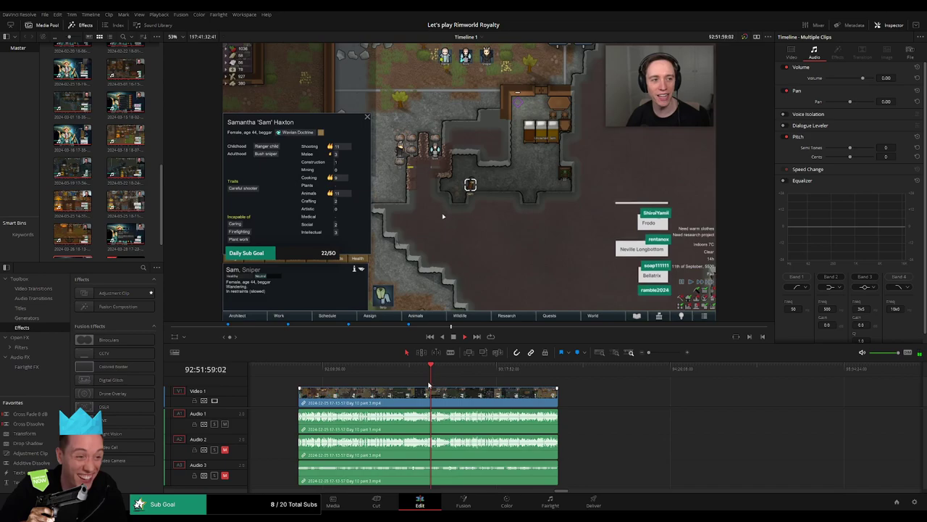
left_click(660, 354)
left_click_drag(661, 354, 471, 372)
left_click(513, 373)
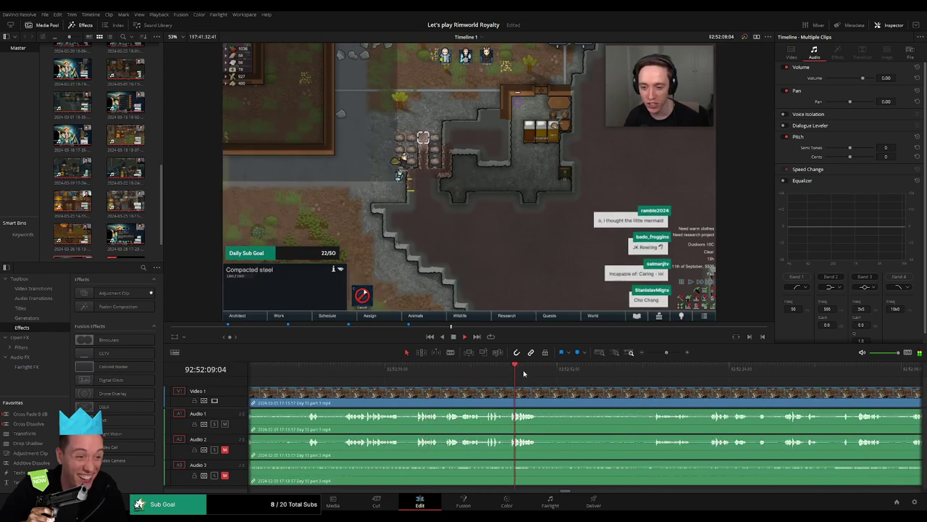
left_click_drag(599, 375, 486, 379)
left_click(538, 373)
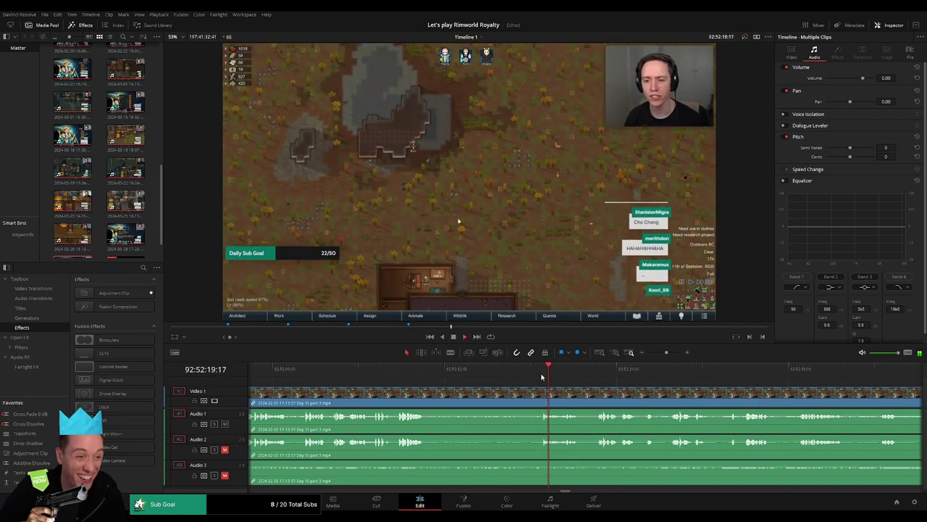
left_click(591, 371)
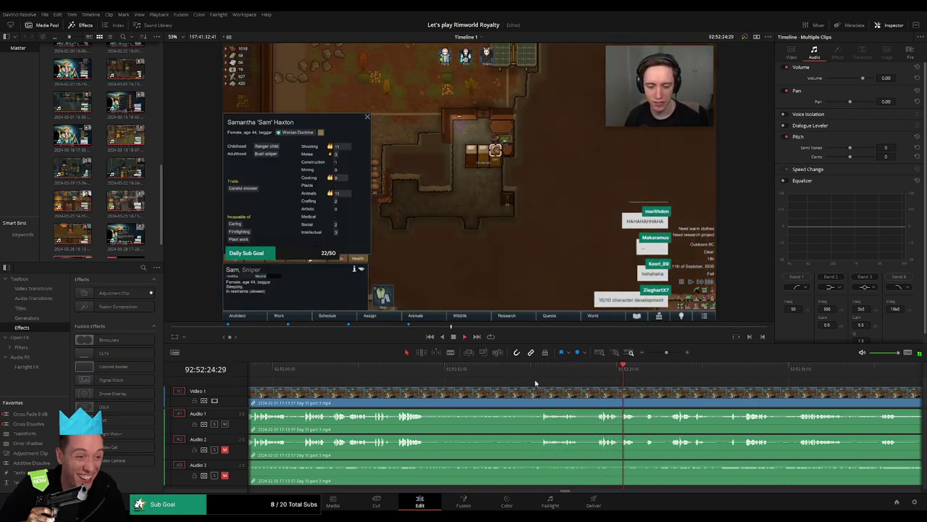
left_click(542, 376)
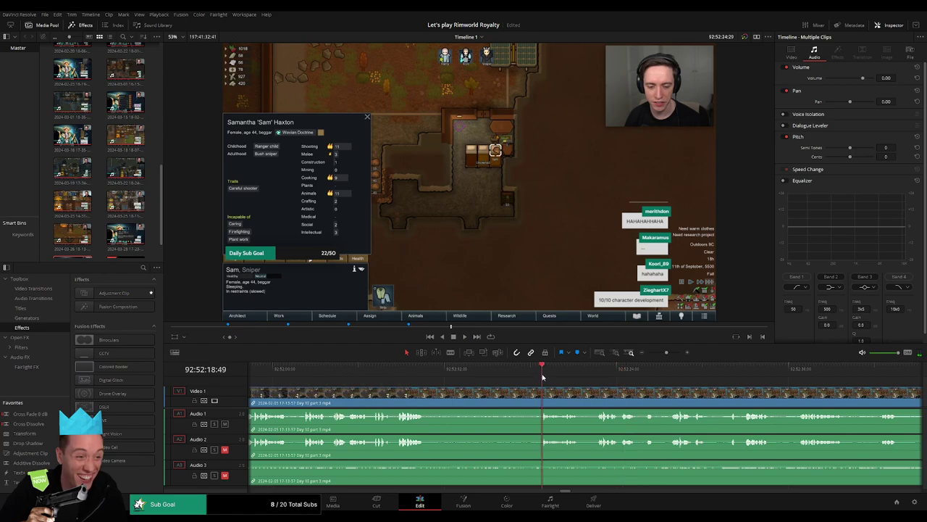
left_click(531, 376)
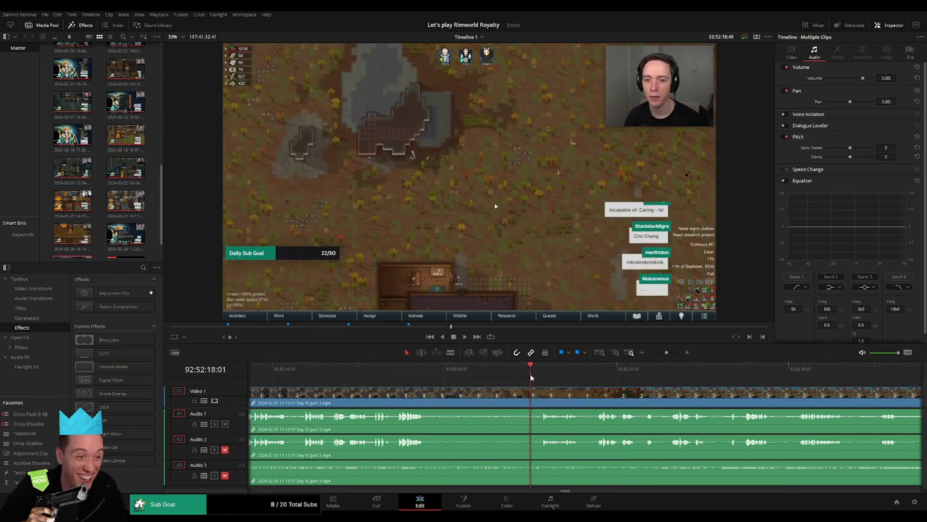
key("ctrl+b")
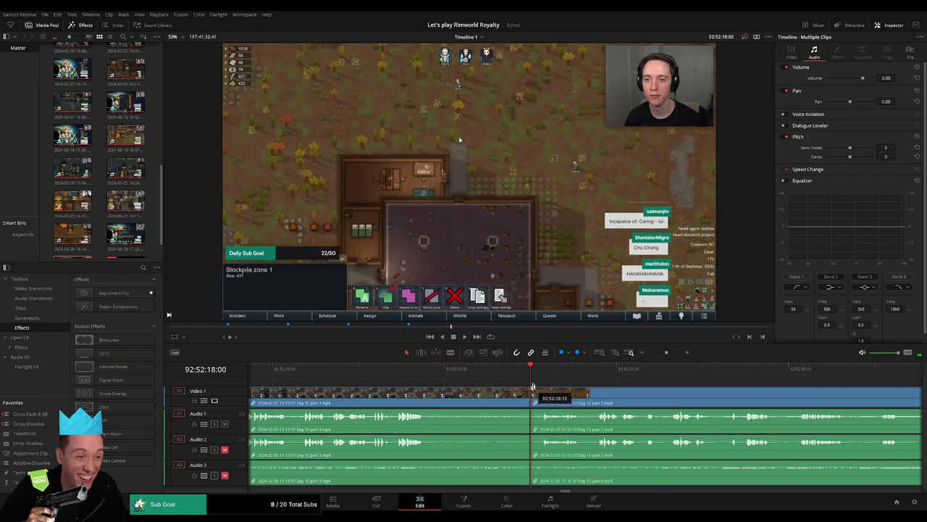
left_click_drag(532, 388, 545, 390)
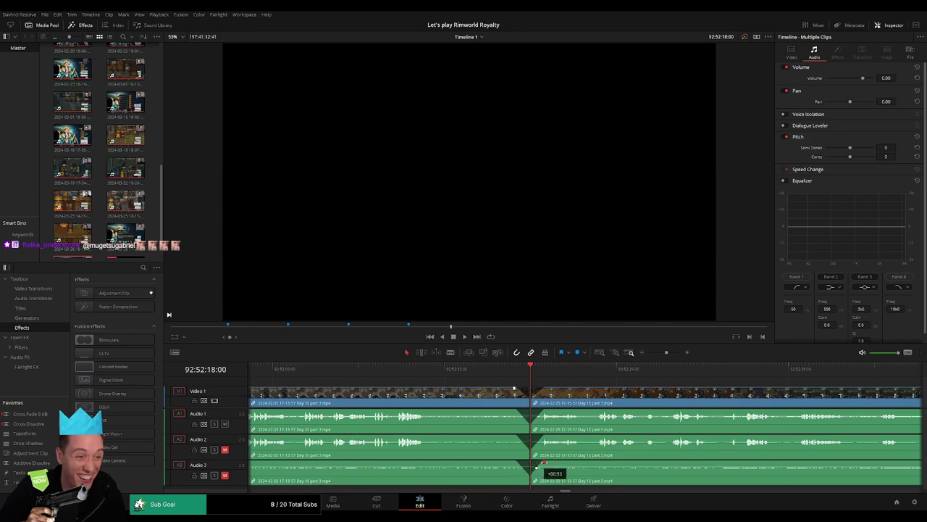
Step: Move the Day 10 part 3 footage after the 92:52:18:00 cut further along the timeline, leaving a gap behind the cut
left_click(640, 352)
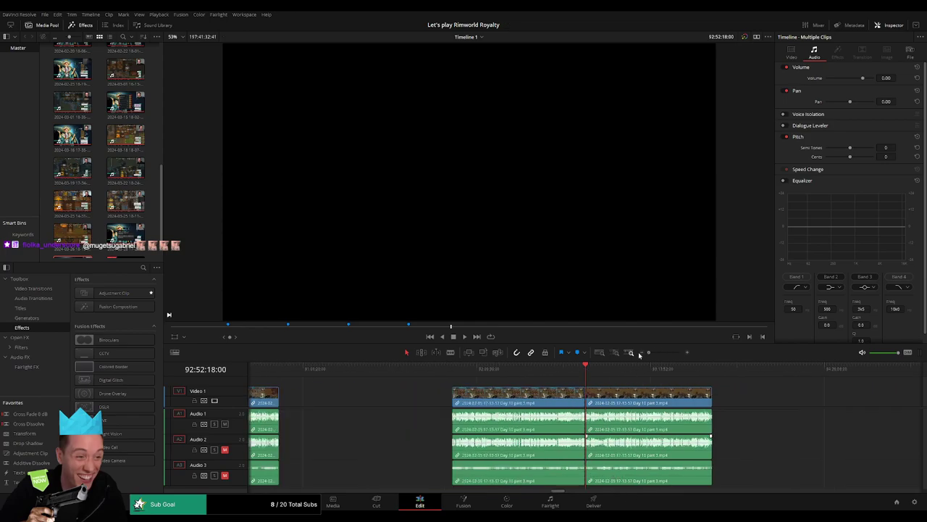
scroll(639, 401, "right", 5)
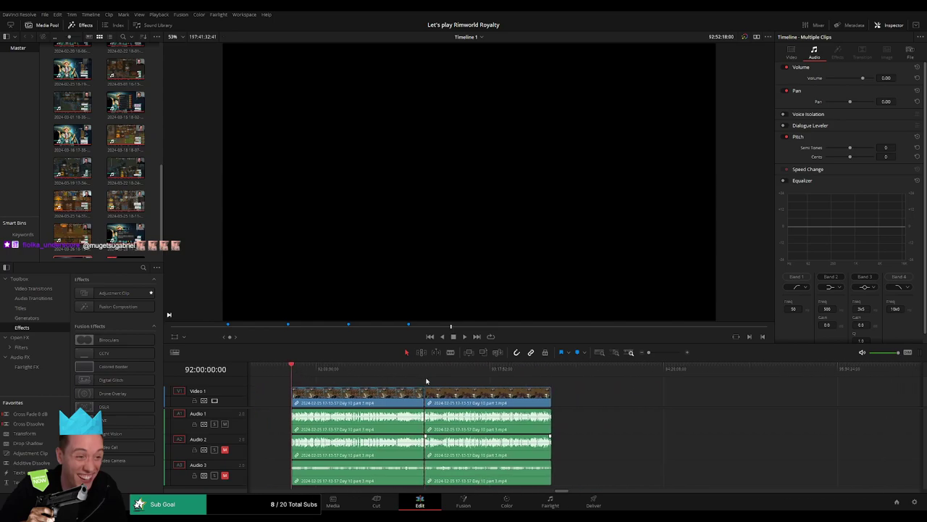
scroll(379, 389, "right", 5)
left_click_drag(337, 395, 577, 404)
left_click(404, 400)
Step: Place the playhead at 94:00:00:00 and align the start of the last Day 10 part 3 clip with it
left_click(302, 380)
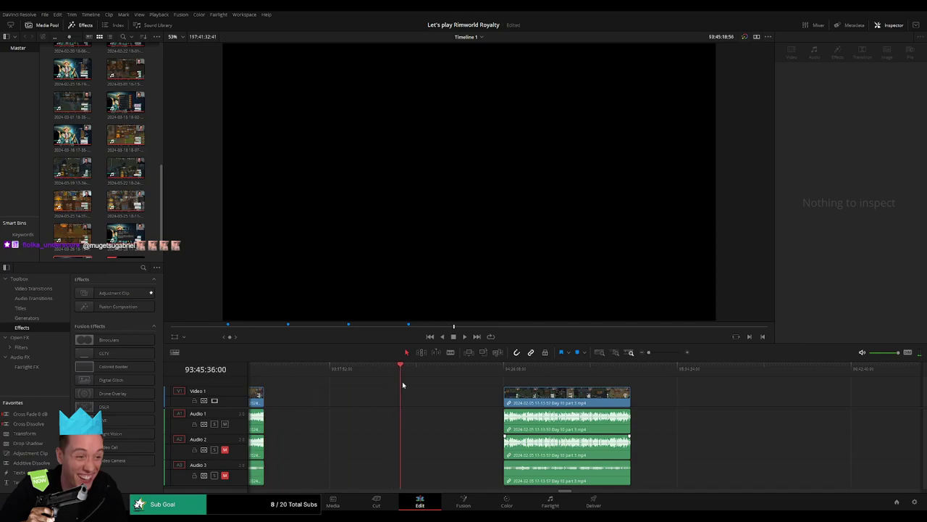
left_click_drag(431, 386, 439, 386)
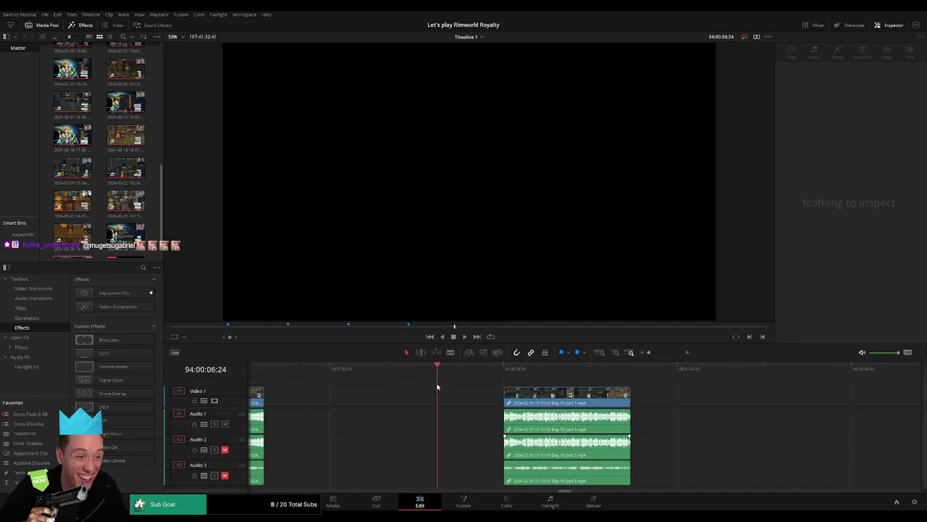
left_click_drag(648, 353, 656, 360)
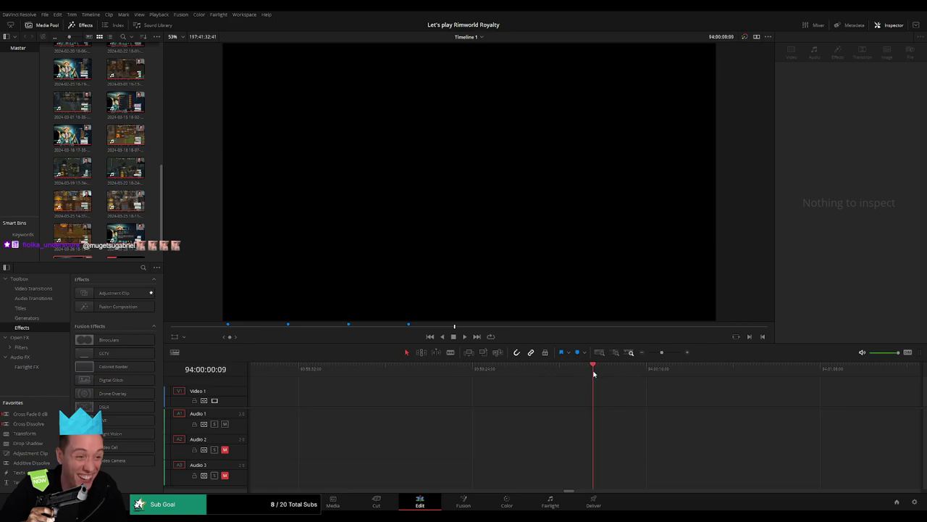
key("Left")
key("Left")
left_click_drag(662, 353, 618, 357)
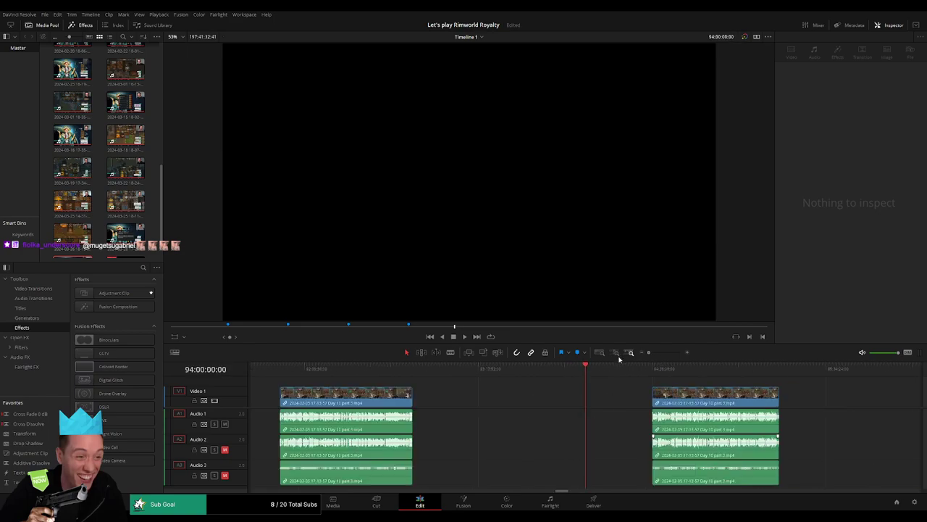
left_click_drag(655, 381, 427, 397)
Step: Move the Day 11 clip back along the timeline and delete the remaining gap so it joins the end of Day 10 part 3
scroll(499, 384, "right", 10)
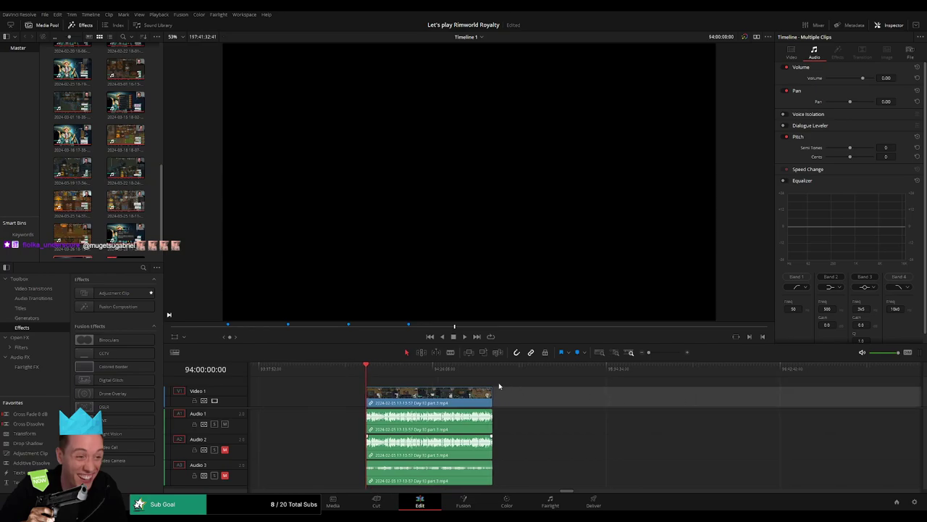
left_click_drag(872, 401, 593, 407)
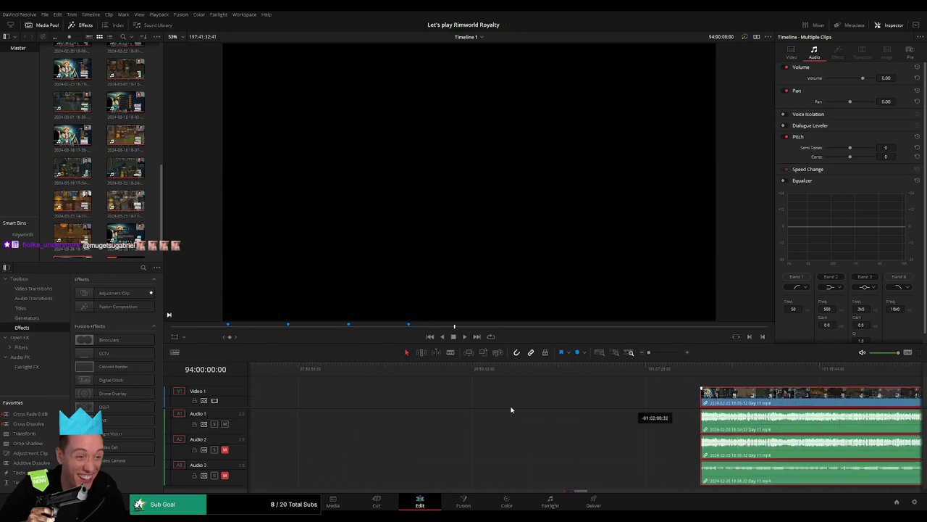
scroll(435, 404, "right", 4)
scroll(507, 403, "left", 6)
left_click_drag(741, 407, 577, 404)
left_click(435, 401)
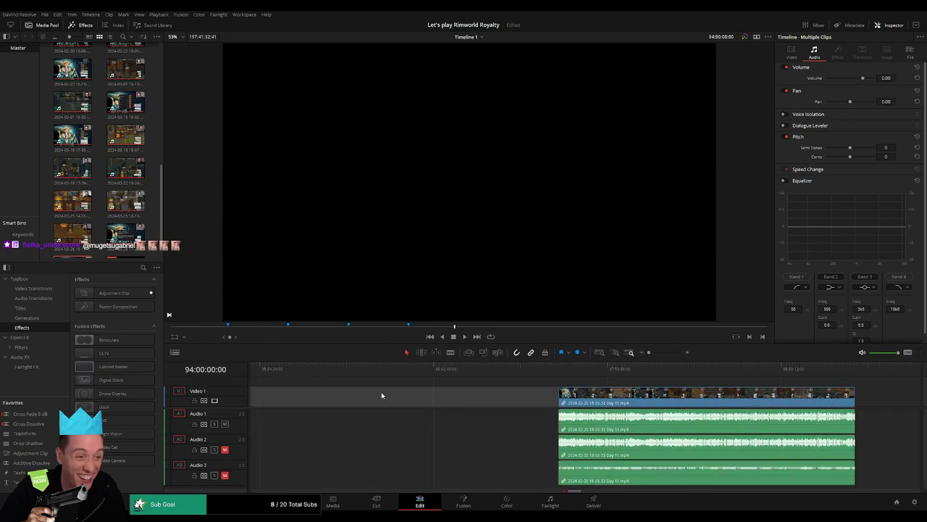
scroll(381, 394, "left", 6)
key("Delete")
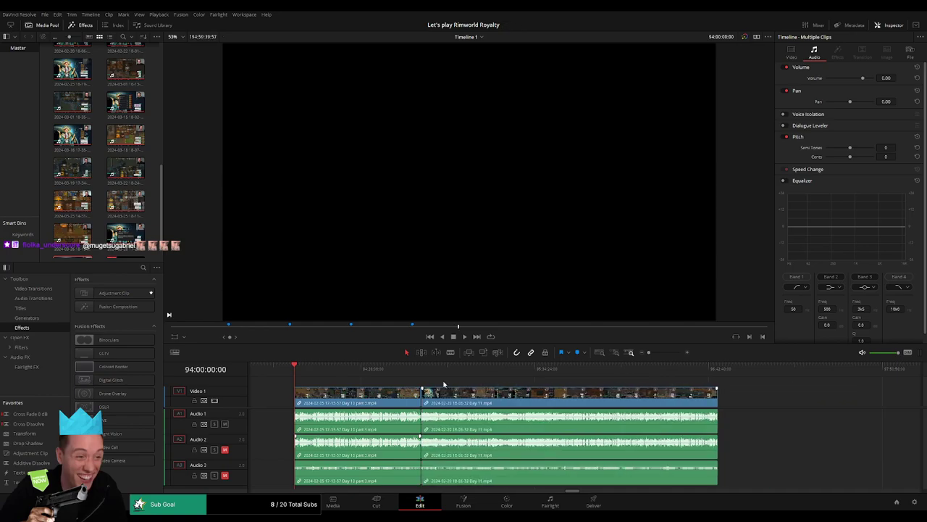
Step: Add the default video and audio transition at the join between the Day 10 part 3 and Day 11 clips
key("space")
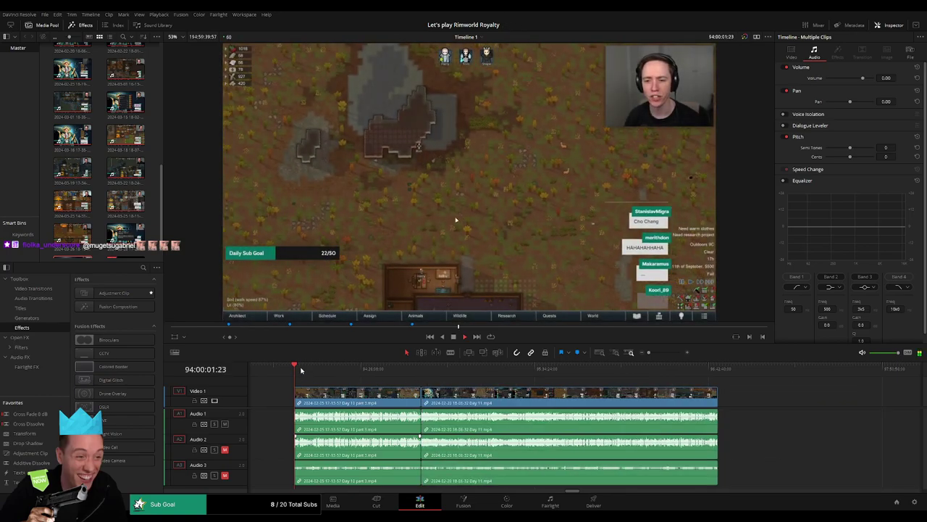
left_click(364, 370)
left_click_drag(377, 377, 419, 378)
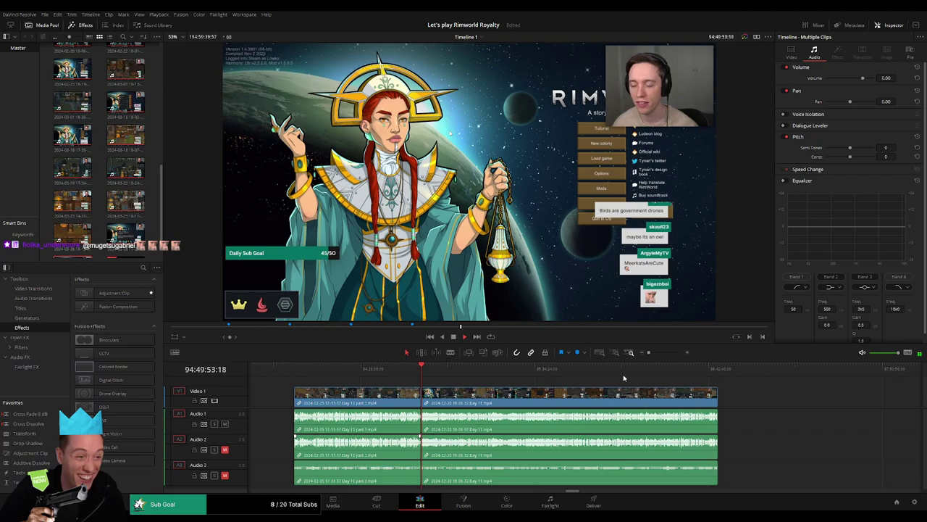
left_click_drag(649, 352, 666, 353)
key("space")
left_click(536, 381)
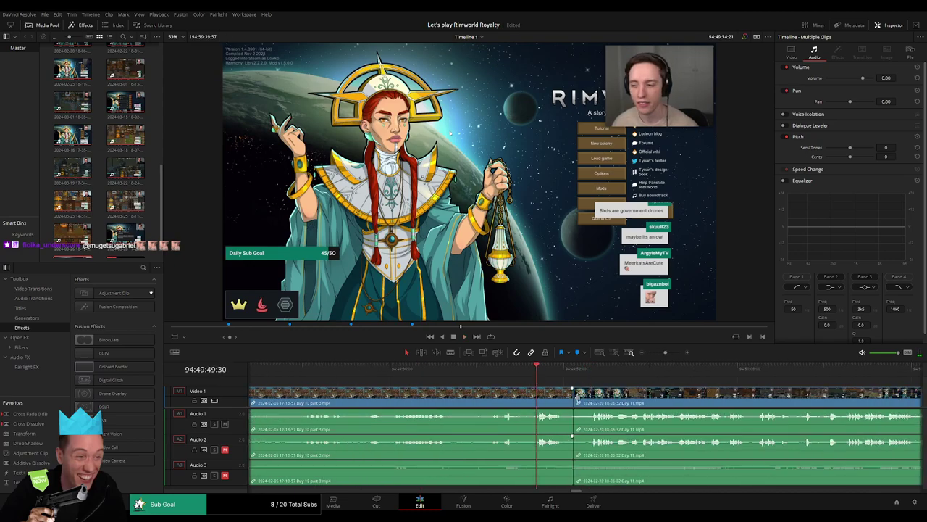
left_click(573, 402)
key("ctrl+t")
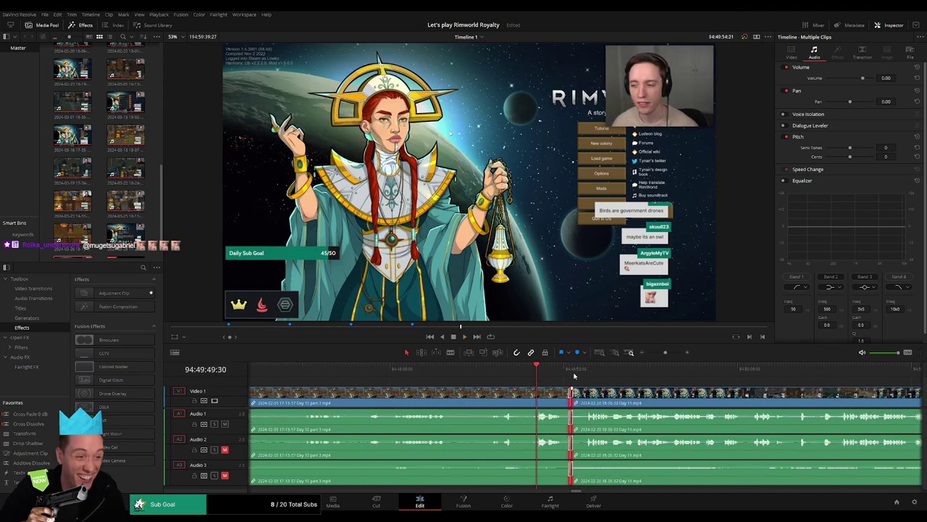
Step: Play through the transition between the Day 10 part 3 and Day 11 clips to check picture and sound
left_click_drag(432, 374, 419, 372)
key("space")
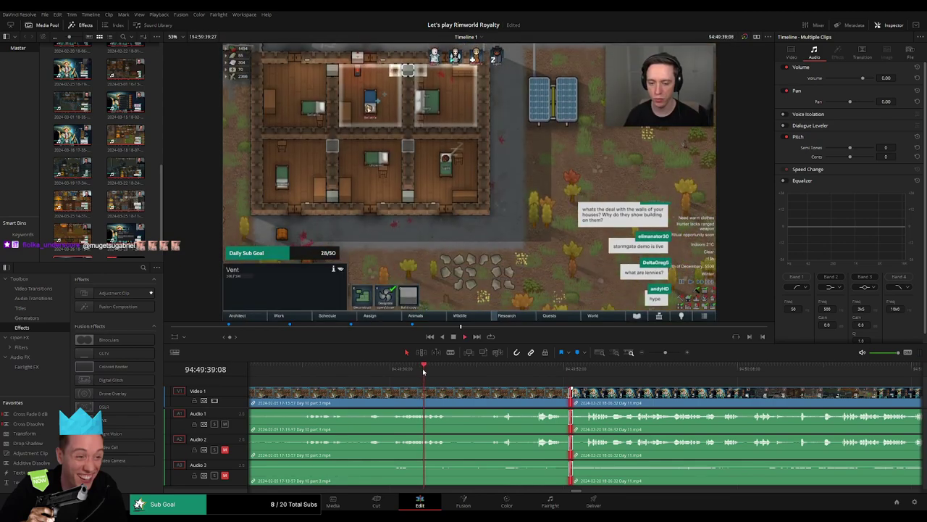
left_click(496, 374)
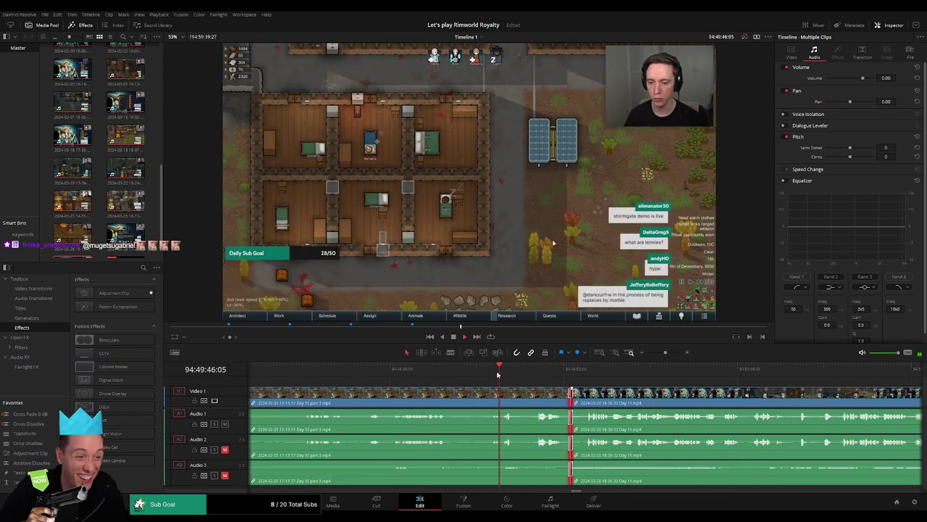
scroll(504, 386, "right", 3)
left_click(418, 375)
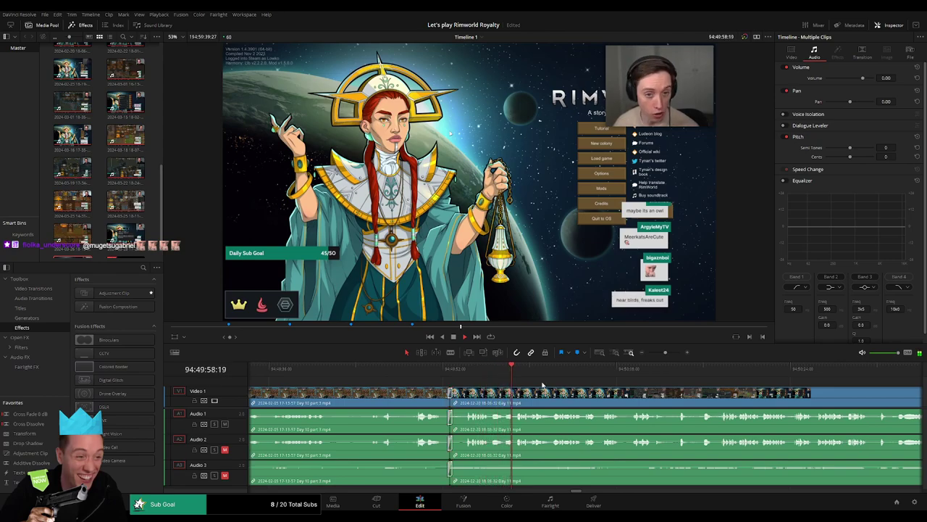
left_click(446, 374)
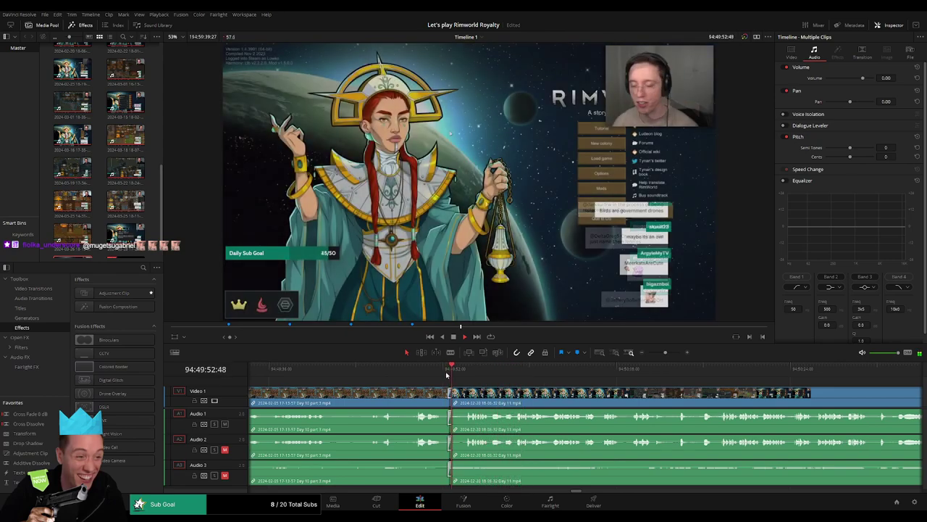
left_click(441, 374)
key("space")
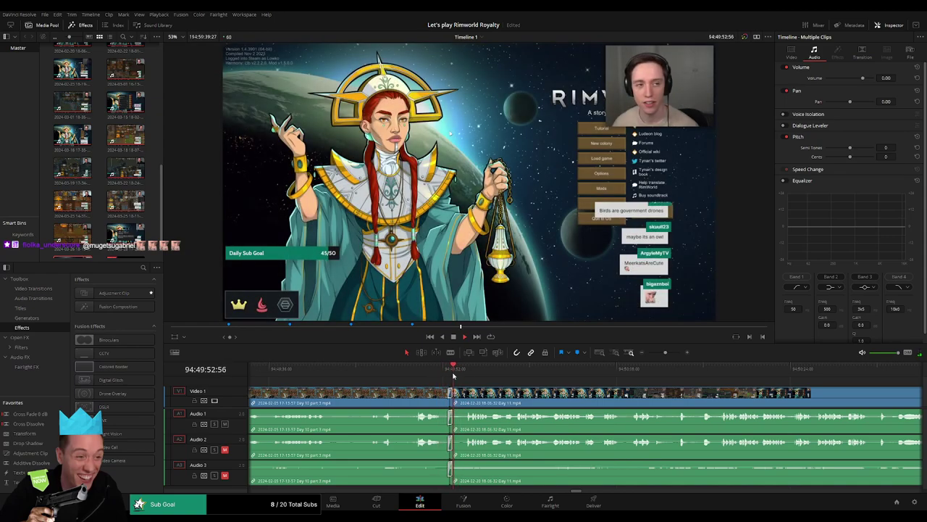
Step: Split the Day 11 clip at the speech pause at 94:52:13:30 and fade the video on both sides of the cut
left_click_drag(802, 376, 875, 378)
left_click(659, 353)
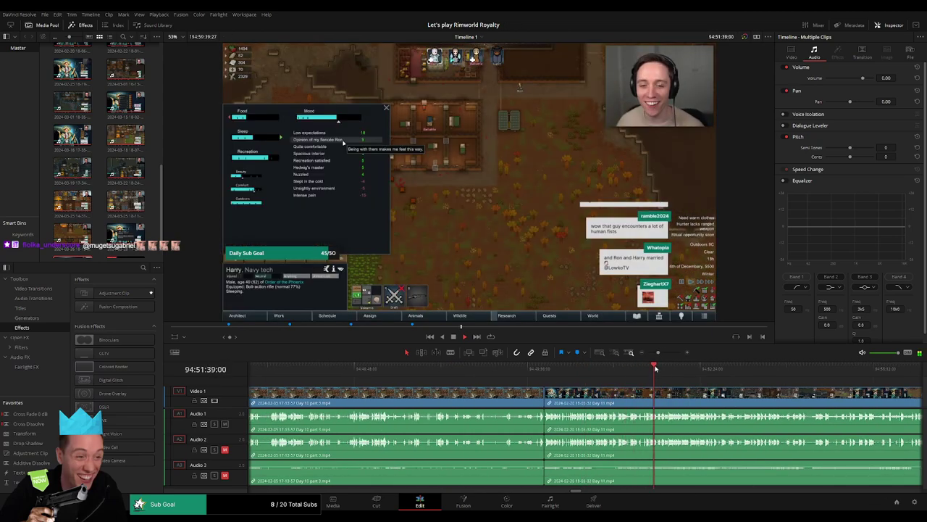
left_click_drag(663, 354, 671, 353)
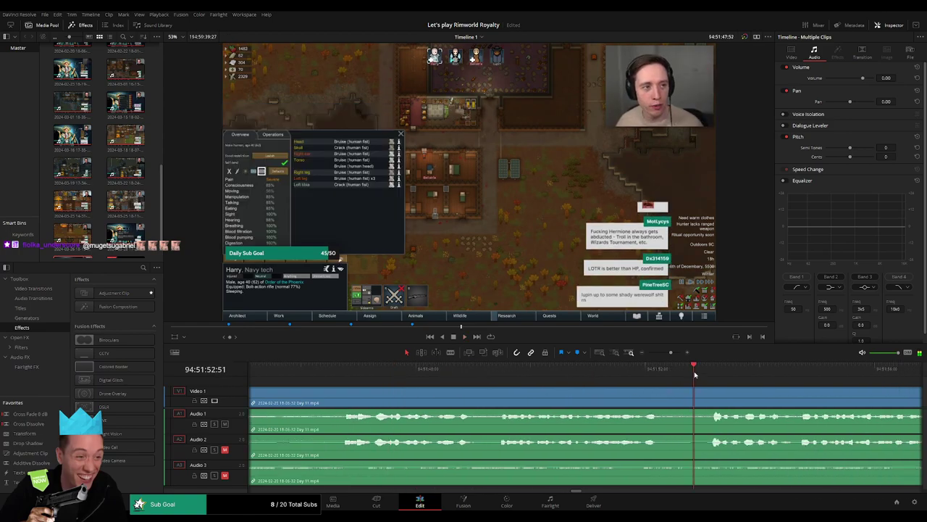
scroll(618, 389, "right", 3)
left_click_drag(671, 353, 665, 353)
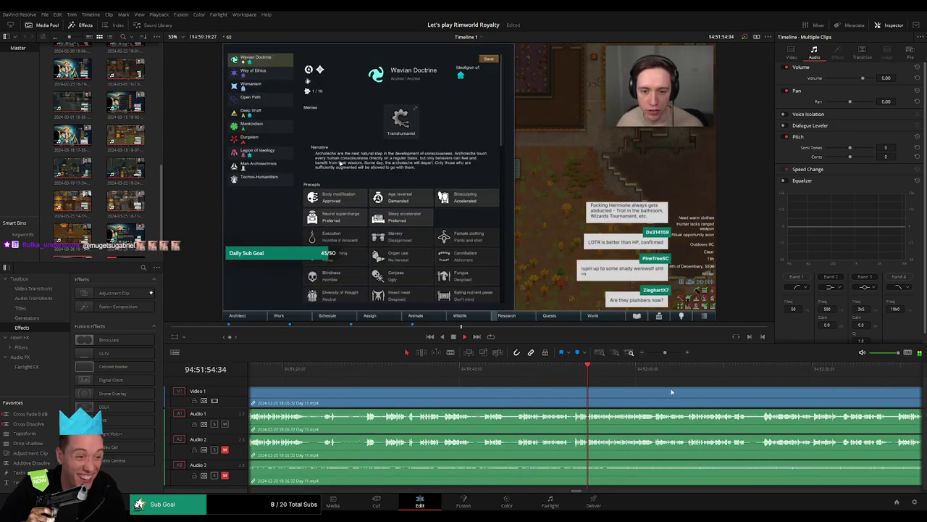
scroll(558, 384, "right", 3)
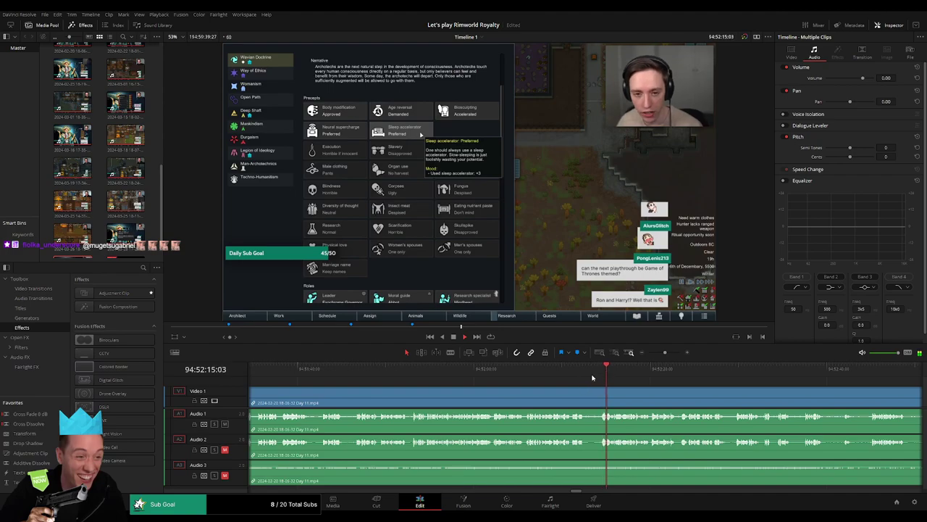
left_click_drag(665, 353, 670, 353)
left_click(367, 373)
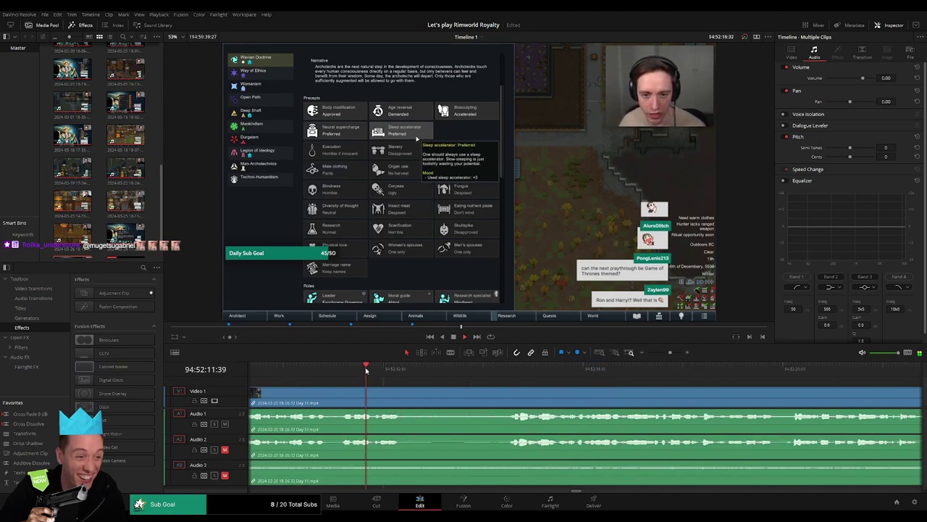
left_click(503, 371)
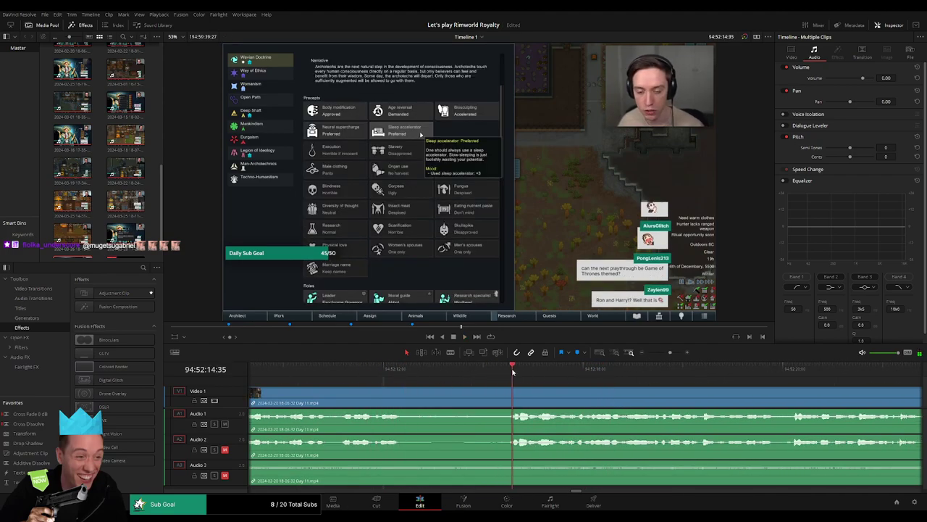
left_click_drag(512, 371, 415, 392)
left_click(459, 395)
key("a")
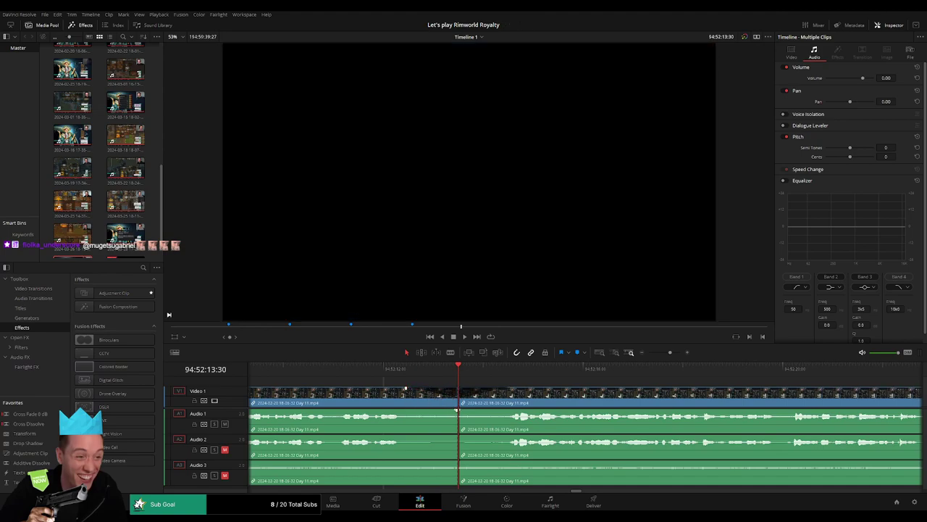
Step: Add roughly one-second audio fades on both sides of the 94:52:13:30 cut on all three audio tracks
left_click_drag(456, 410, 506, 412)
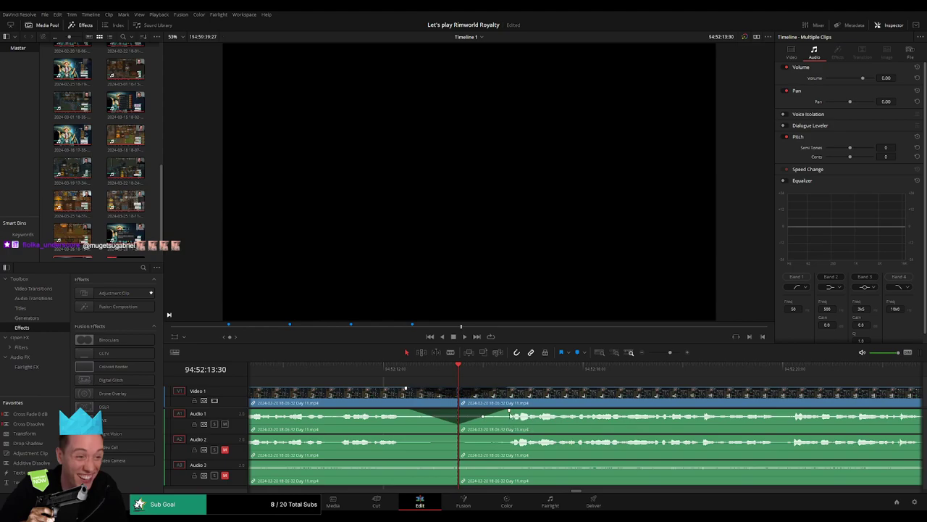
left_click_drag(457, 436, 509, 436)
left_click_drag(455, 462, 507, 462)
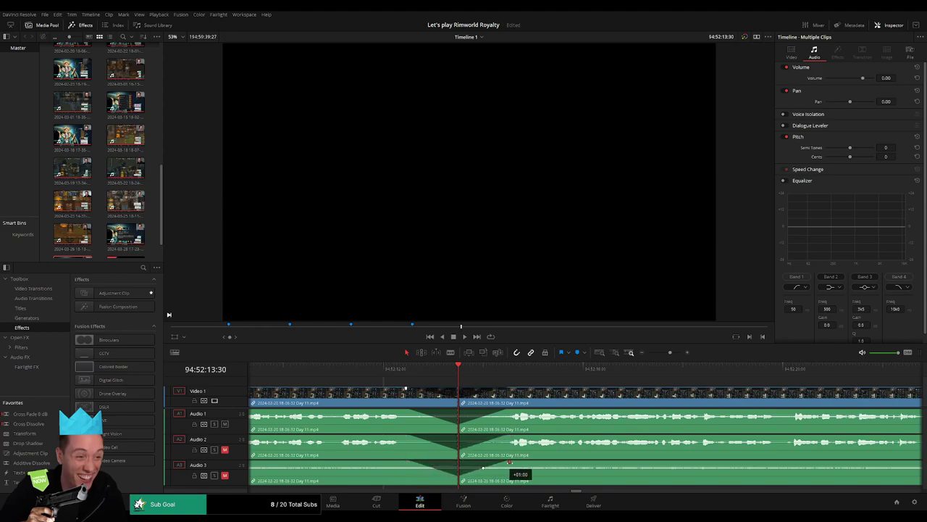
Step: Move the Day 11 footage after the 94:52:13:30 cut further along the timeline, leaving a gap behind the cut
left_click_drag(670, 352, 649, 352)
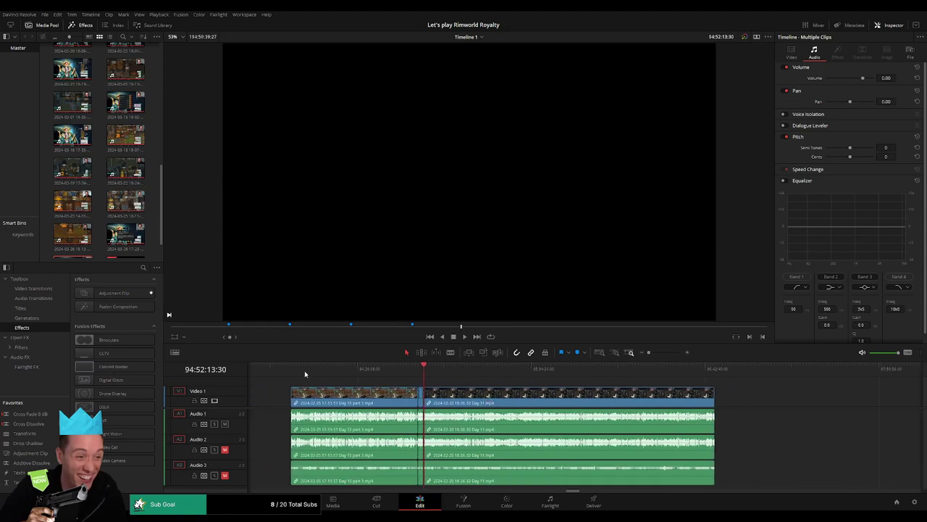
scroll(380, 389, "right", 5)
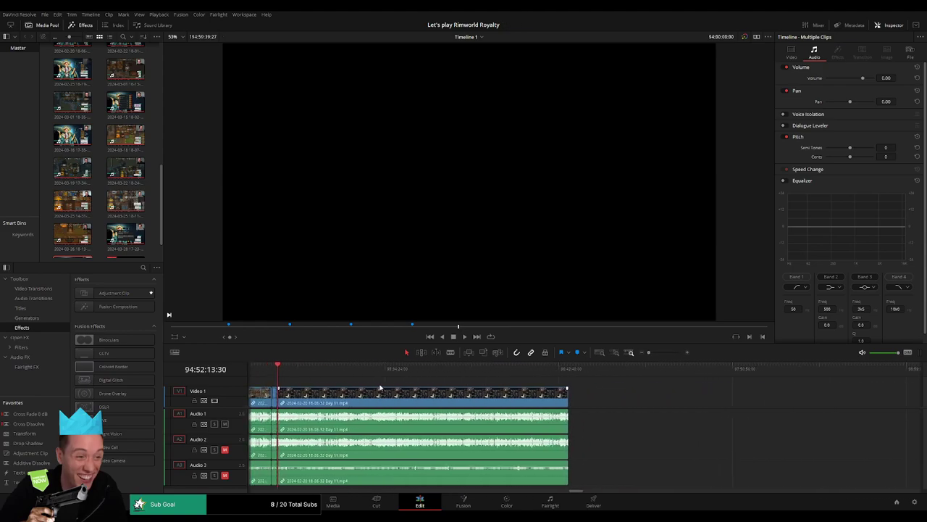
left_click_drag(429, 397, 714, 400)
left_click(414, 393)
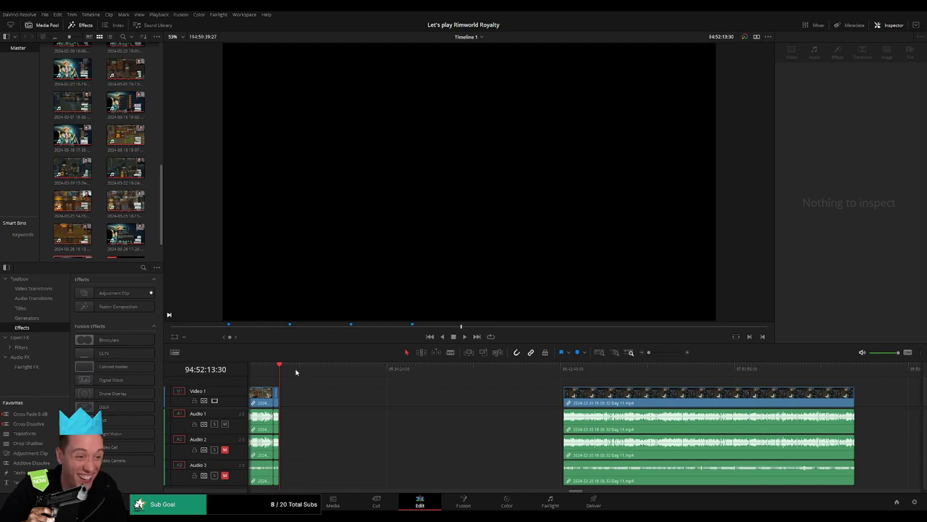
Step: Place the playhead at the 96-hour mark and align the start of the moved Day 11 clip with it
left_click_drag(285, 371, 452, 389)
left_click_drag(648, 352, 654, 353)
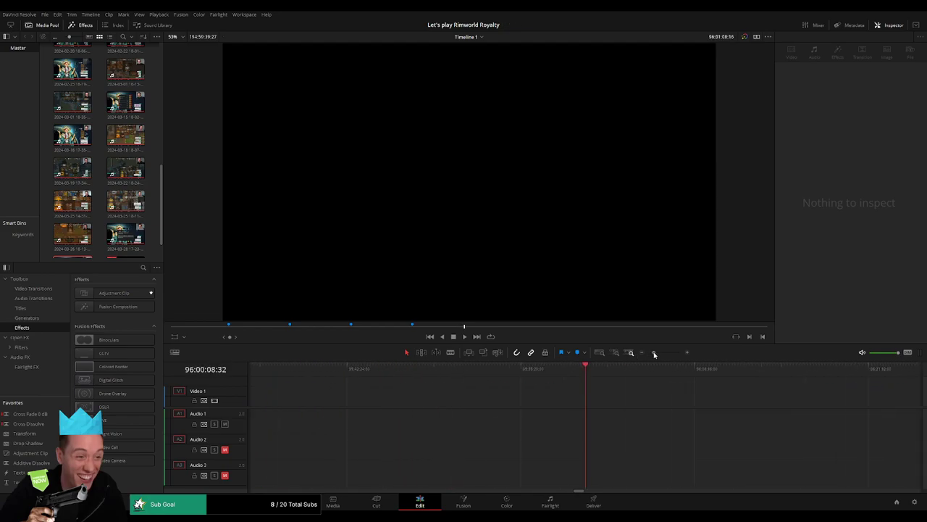
left_click_drag(586, 375, 584, 374)
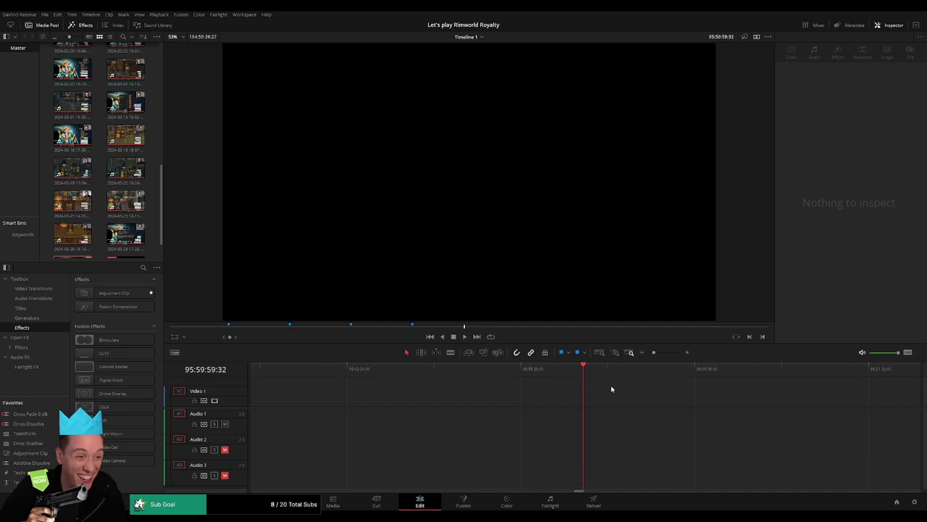
key("Right")
left_click_drag(654, 352, 648, 353)
scroll(507, 373, "right", 5)
left_click_drag(505, 393, 422, 386)
Step: Split the moved Day 11 clip at the speech pause at 96:52:01:00
key("space")
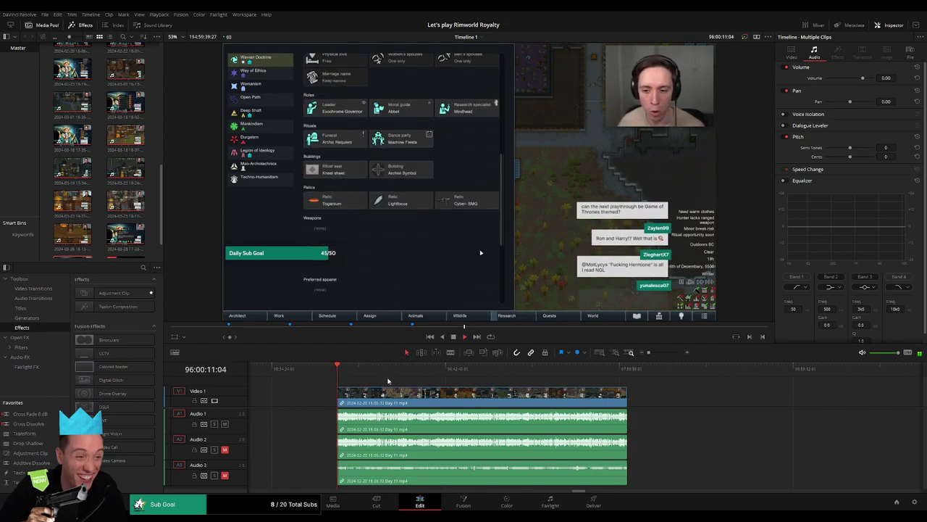
left_click_drag(387, 381, 421, 375)
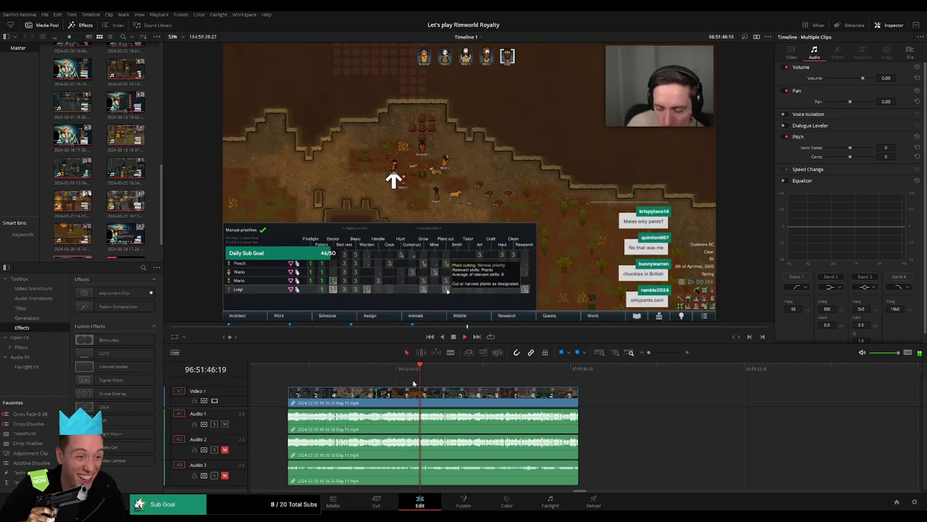
left_click(661, 353)
left_click_drag(662, 354, 493, 381)
left_click(622, 373)
left_click(659, 371)
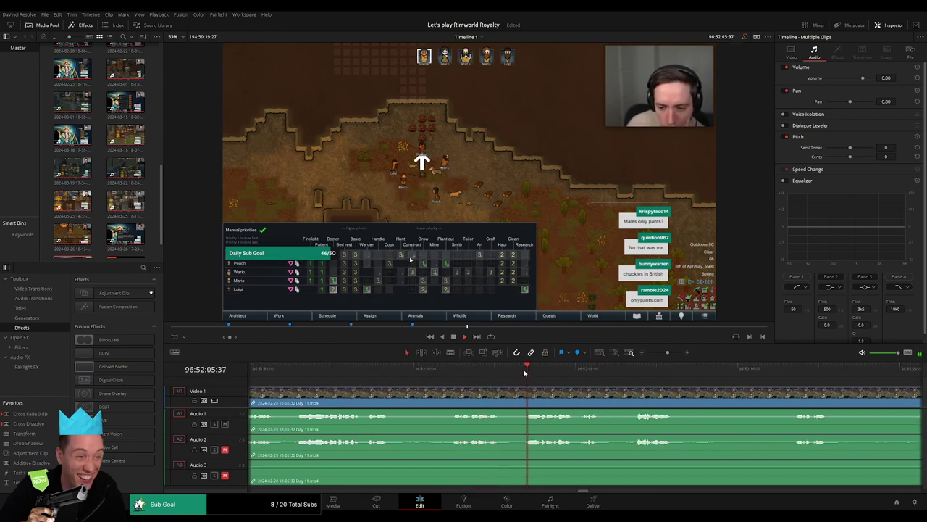
left_click(369, 376)
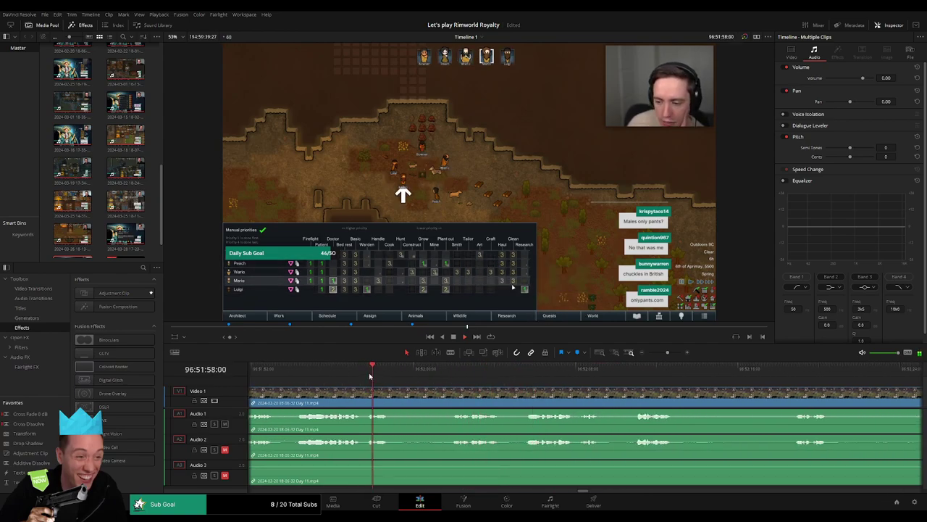
left_click(451, 374)
left_click_drag(454, 374, 434, 377)
key("b")
left_click(437, 397)
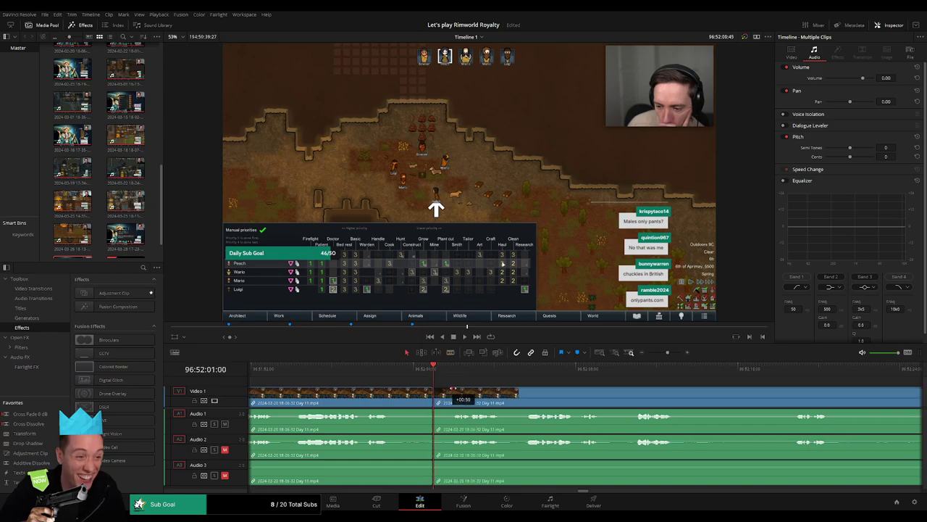
Step: Add roughly one-second video and audio fades on both sides of the 96:52:01:00 cut and play it back
key("a")
left_click_drag(429, 388, 413, 461)
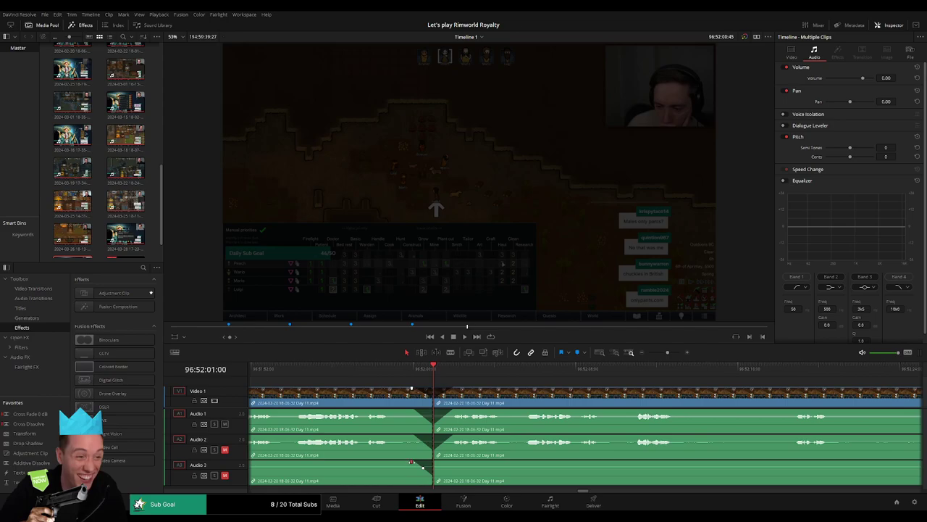
left_click_drag(434, 462, 442, 468)
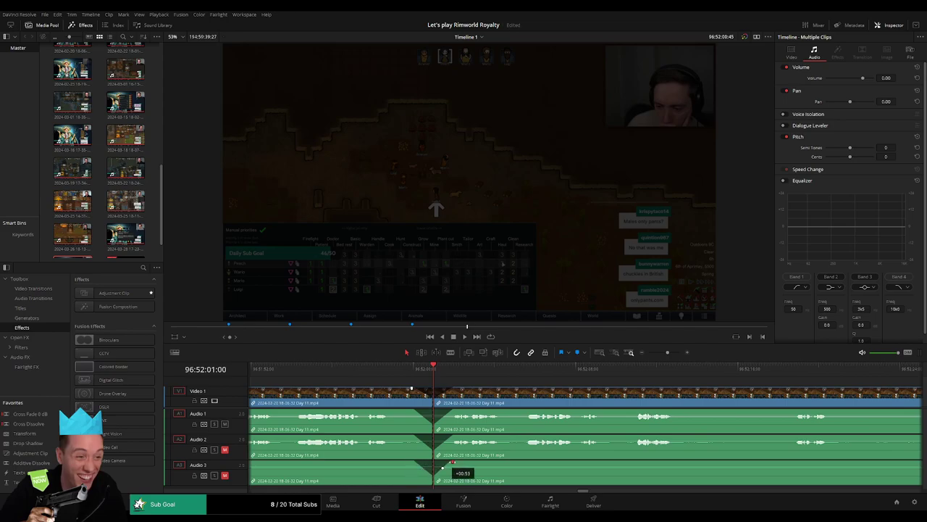
key("space")
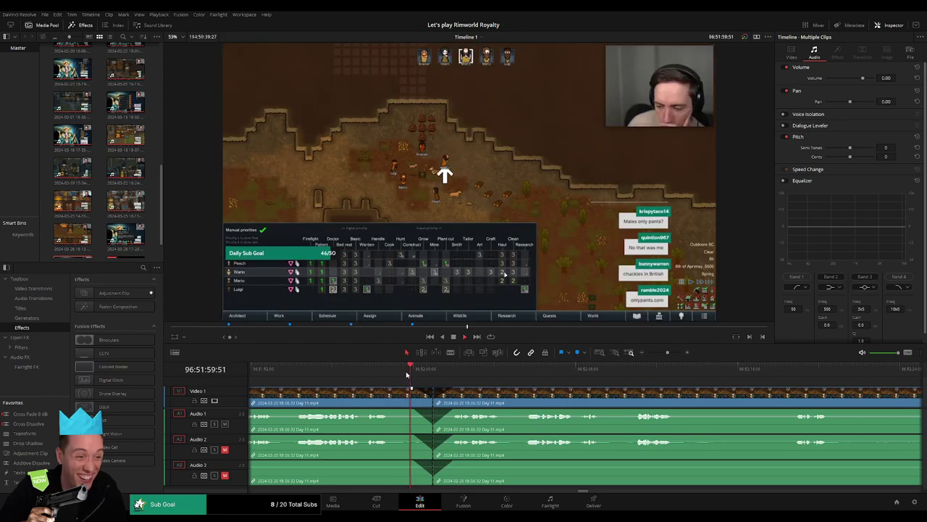
Step: Move the Day 11 footage after the 96:52:01:00 cut about 1 hour 45 minutes further along the timeline, leaving a gap
key("space")
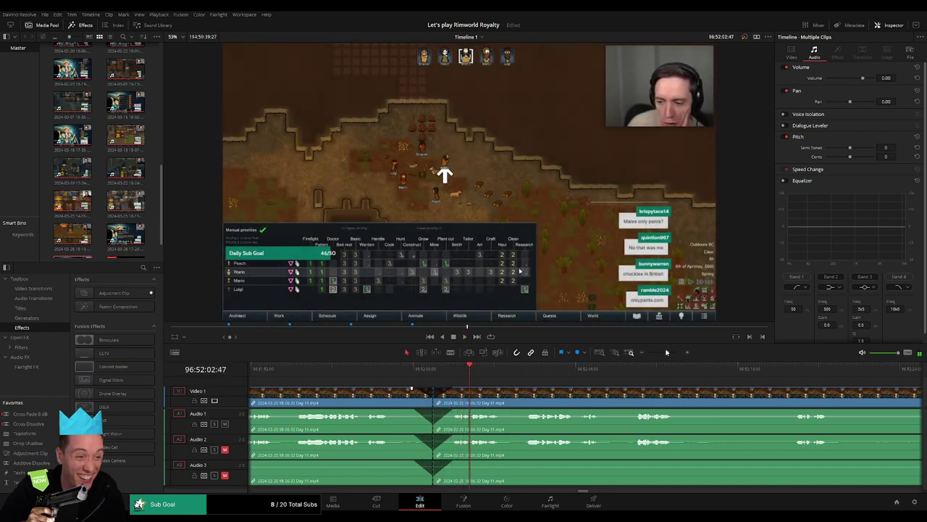
left_click_drag(667, 352, 648, 352)
scroll(417, 387, "right", 3)
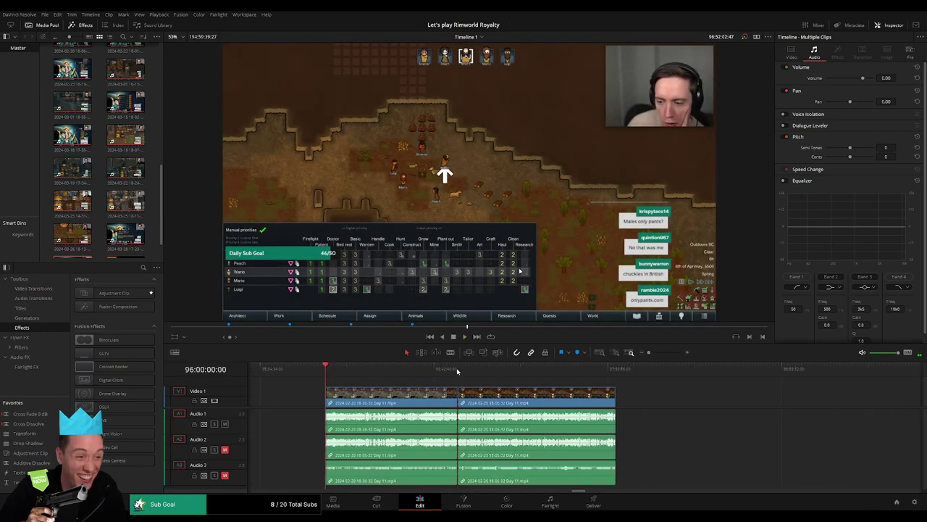
scroll(424, 383, "right", 4)
left_click_drag(385, 401, 656, 399)
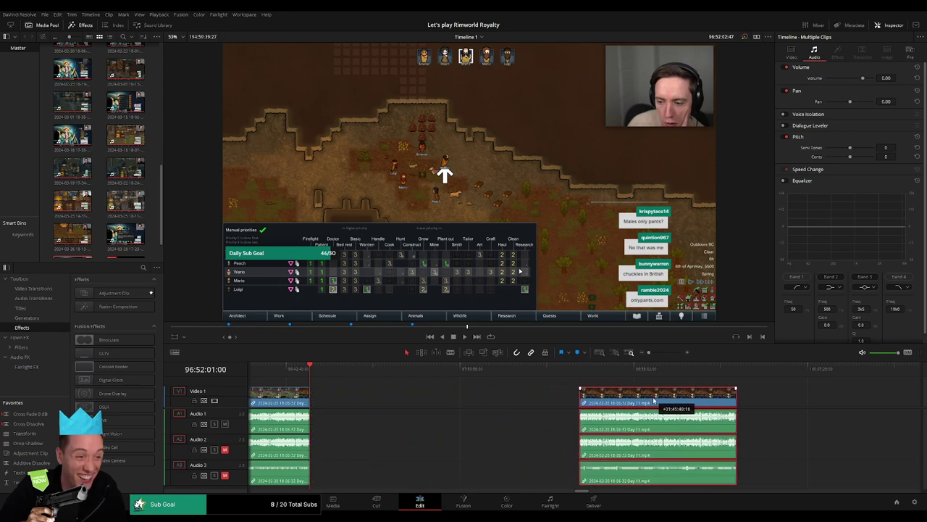
left_click(442, 400)
Step: Place the playhead at the 98-hour mark and align the start of the moved Day 11 clip with it
left_click_drag(370, 377, 484, 392)
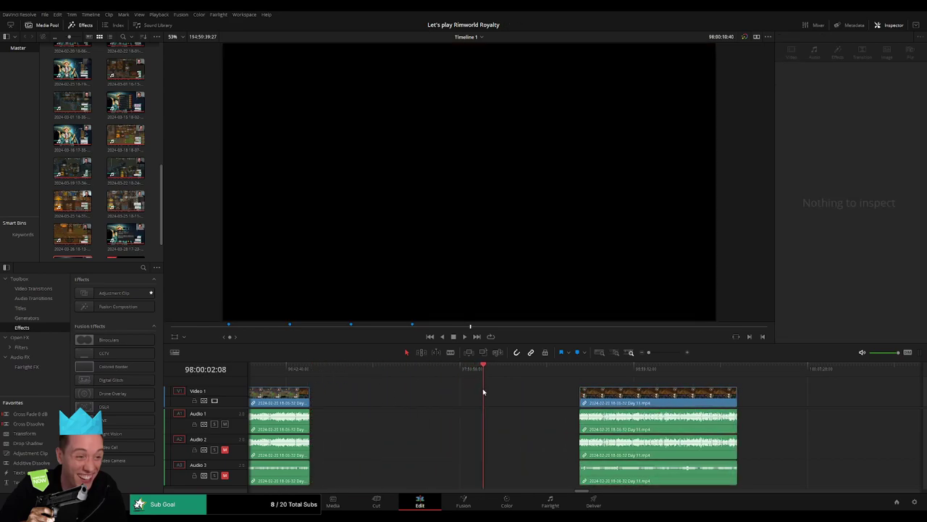
left_click_drag(648, 352, 658, 352)
left_click(586, 369)
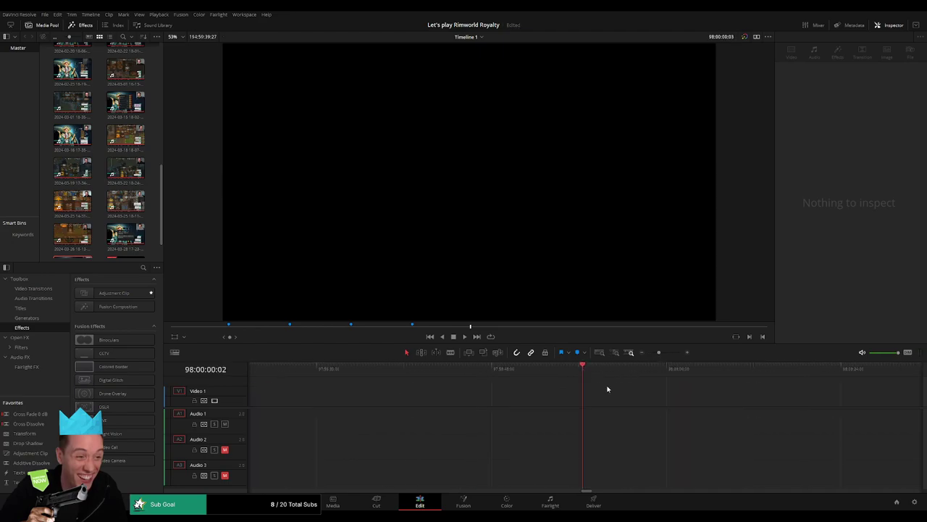
left_click_drag(659, 352, 648, 353)
scroll(584, 387, "right", 5)
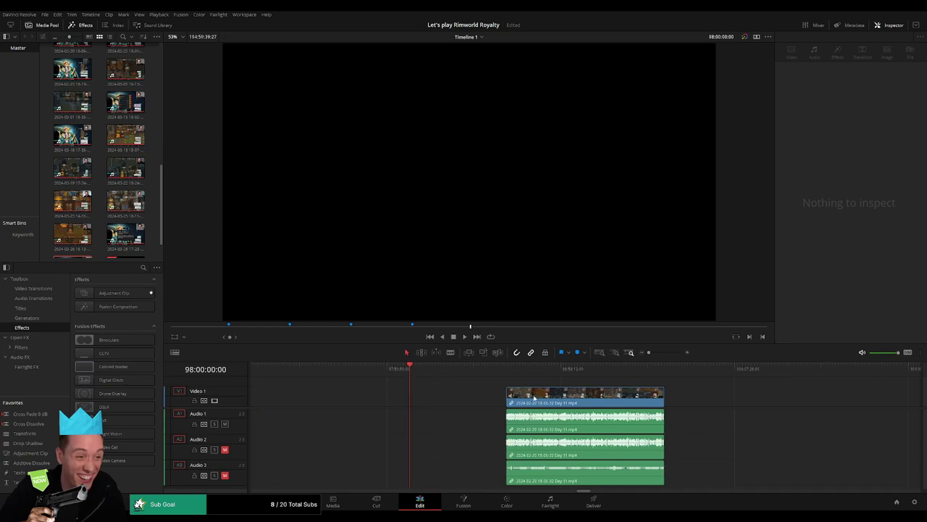
left_click_drag(533, 396, 442, 376)
Step: Play the aligned Day 11 clip from around 98:51:56 to find a speech pause for the next cut
left_click(474, 381)
key("space")
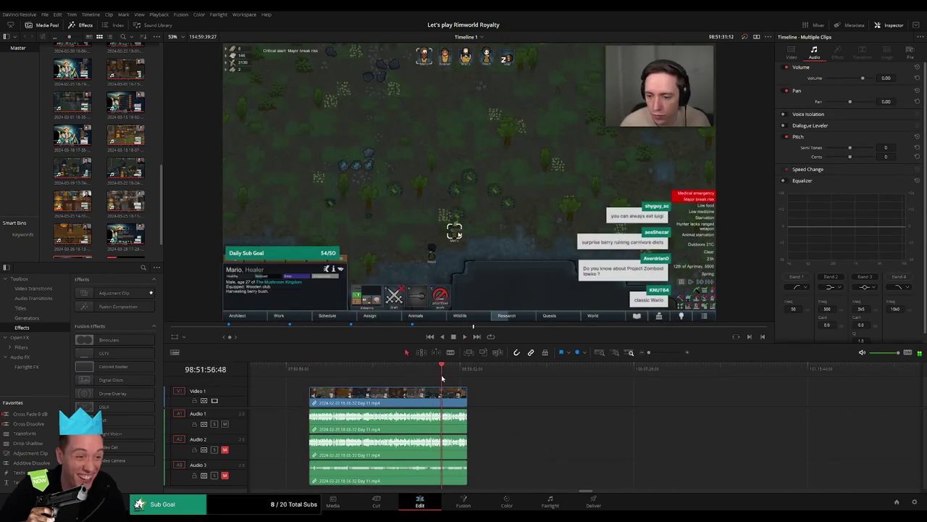
left_click_drag(648, 352, 665, 353)
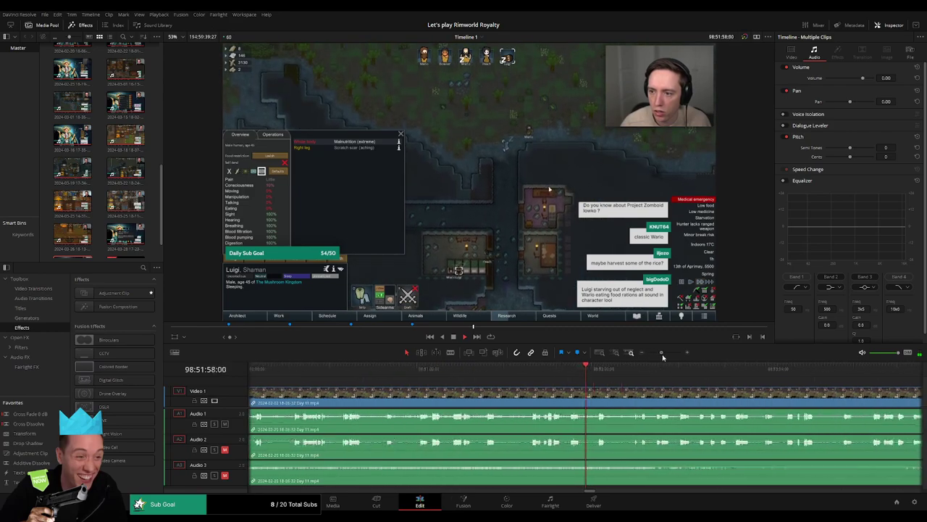
Step: Split the Day 11 clip at 98:52:02:00 on all tracks and fade the video out and in by about one second around the cut
left_click(621, 376)
left_click_drag(573, 386, 428, 386)
left_click_drag(665, 353, 671, 354)
left_click(506, 375)
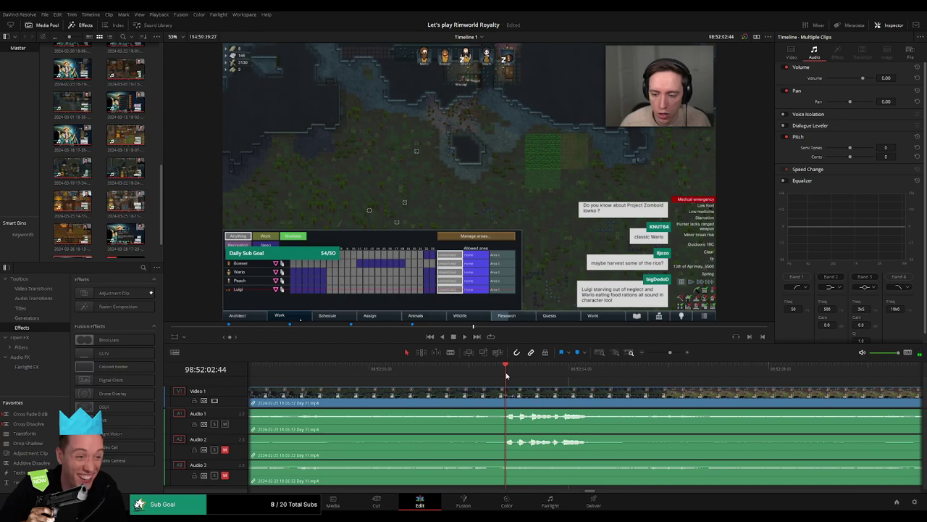
left_click_drag(506, 375, 421, 388)
key("ctrl+b")
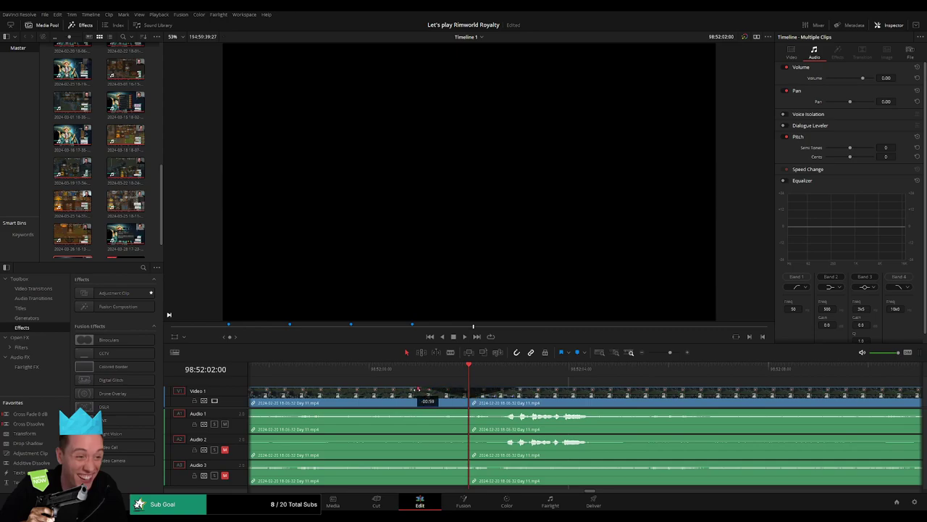
Step: Fade Audio 1, Audio 2 and Audio 3 out and in by about one second around the cut at 98:52:02:00
left_click_drag(467, 410, 507, 410)
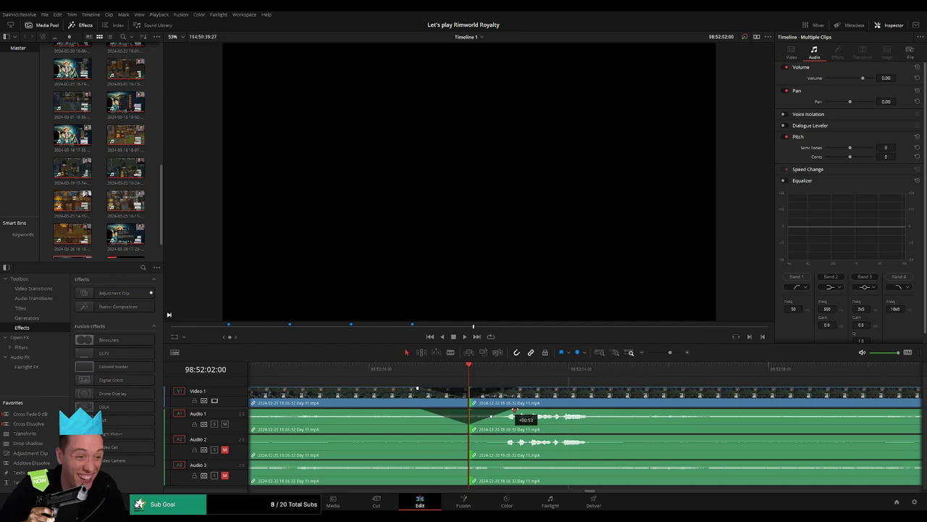
left_click_drag(467, 436, 509, 437)
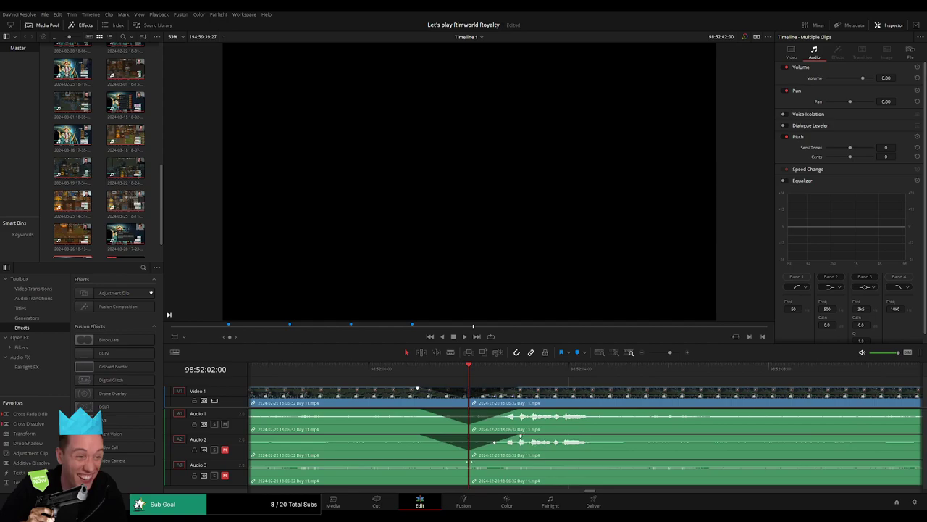
left_click_drag(468, 462, 514, 461)
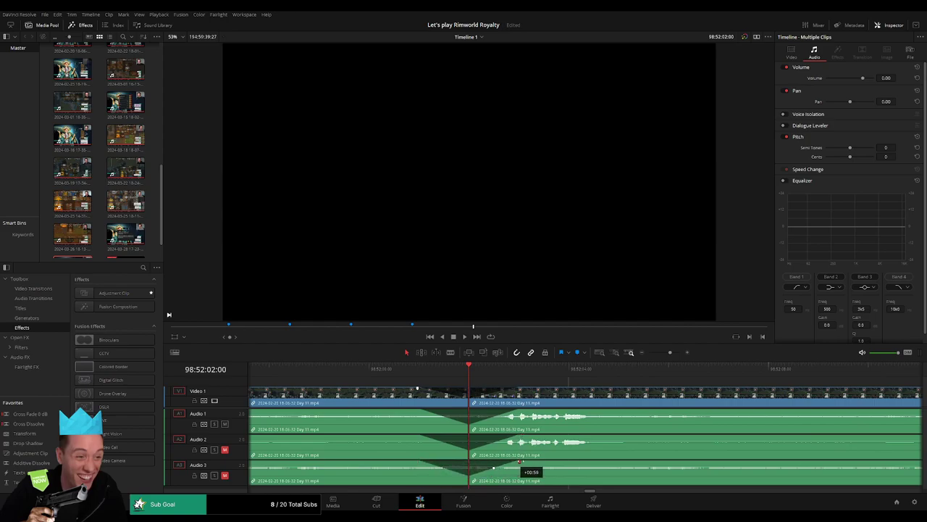
Step: Move the leftover Day 11 clip after the cut much further along the timeline, leaving a large gap behind the finished episode
left_click_drag(670, 353, 640, 355)
scroll(514, 394, "right", 4)
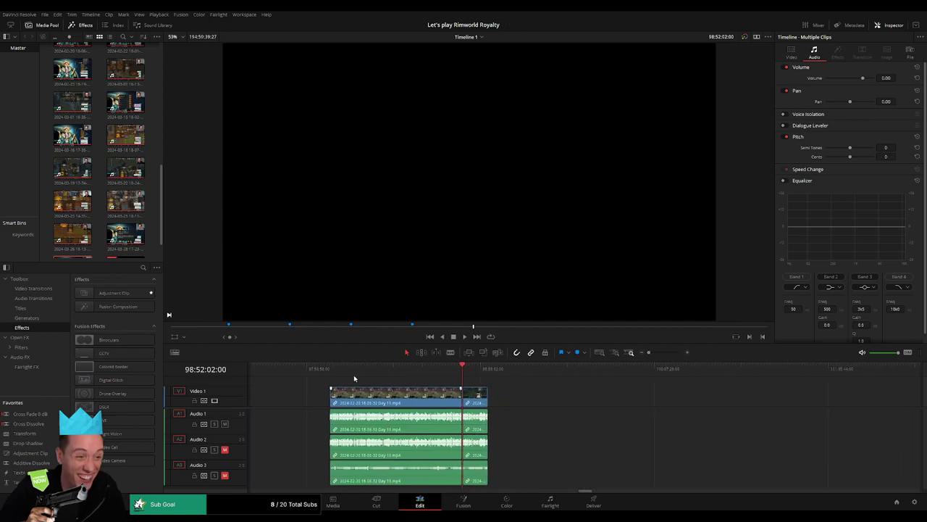
left_click(331, 374)
left_click(463, 374)
scroll(442, 396, "right", 4)
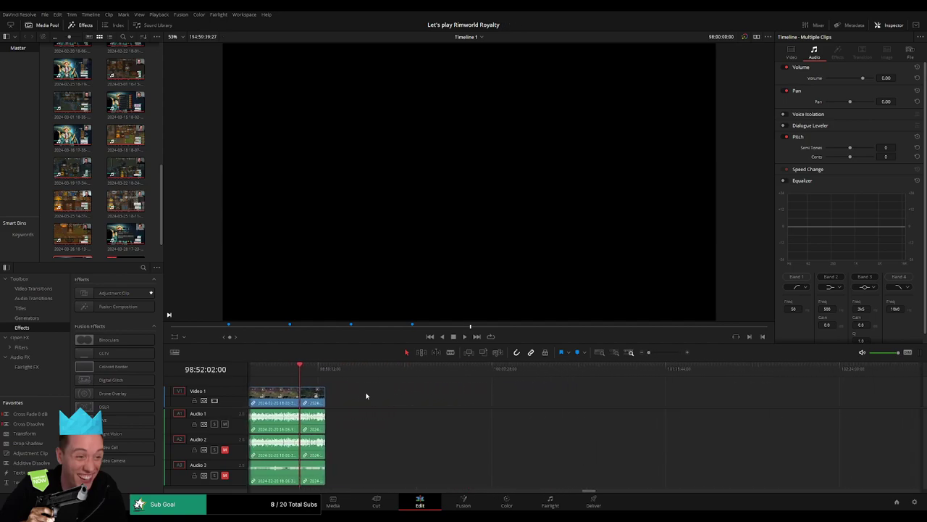
left_click_drag(316, 400, 585, 399)
left_click(430, 402)
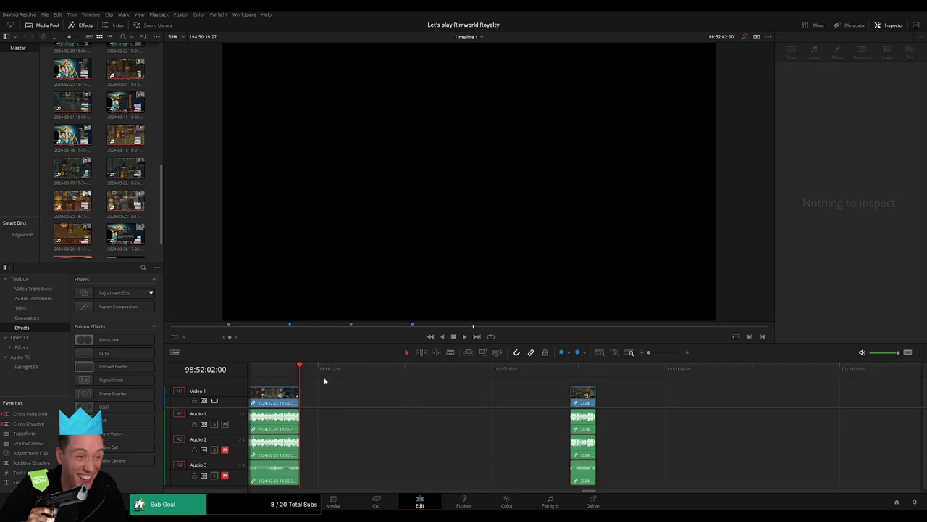
Step: Add a timeline marker at 98:52:02:00, at the end of the finished episode, and name it "50 episodes"
scroll(446, 401, "left", 1)
scroll(478, 399, "left", 3)
mouse_move(439, 373)
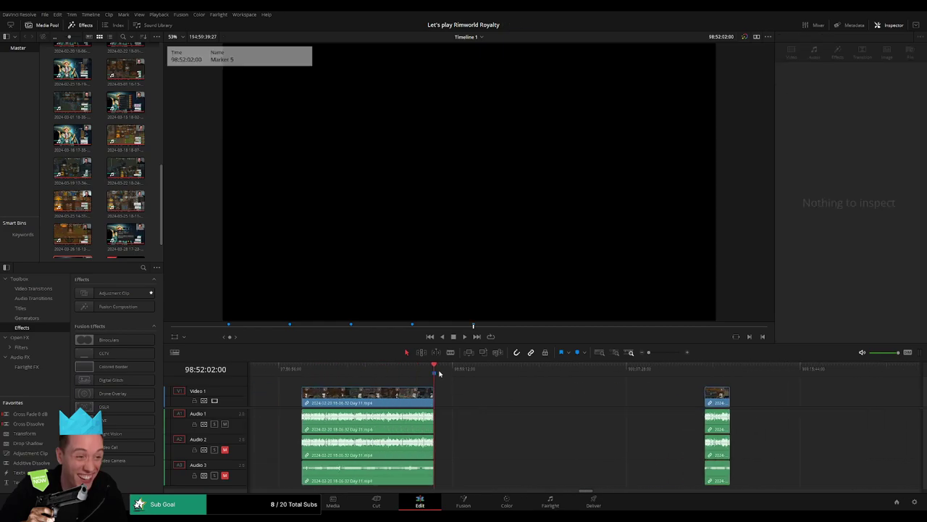
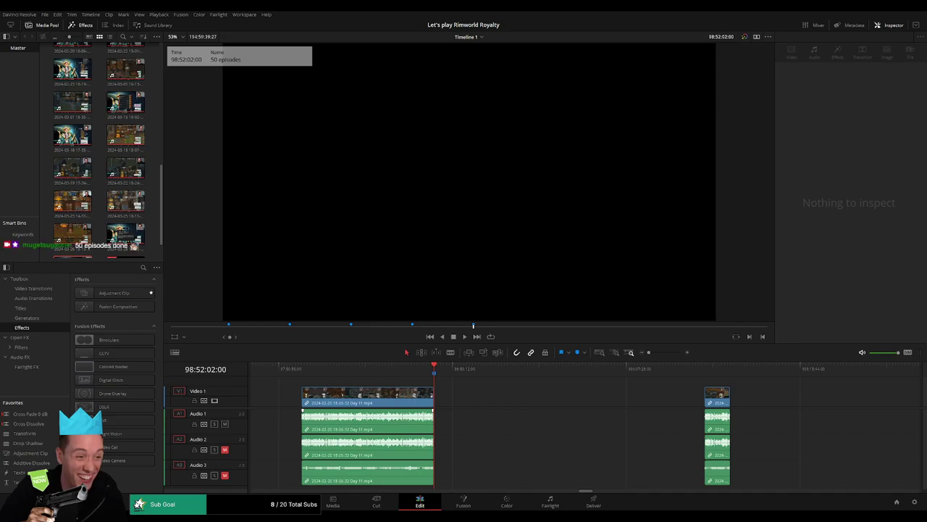
left_click(517, 403)
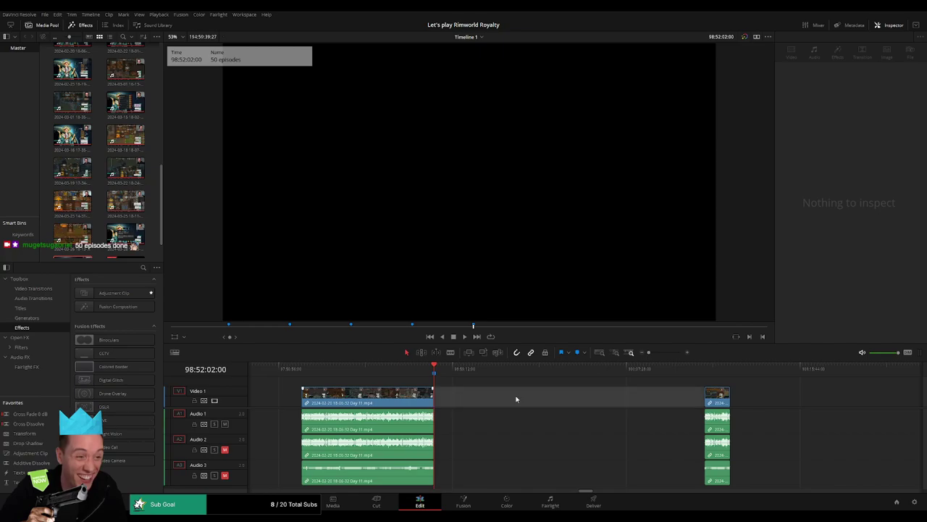
left_click(518, 397)
Step: Place the playhead at 100:00:00:00 and move the leftover Day 11 clip so that it starts there
left_click_drag(435, 366, 607, 392)
left_click_drag(649, 353, 656, 353)
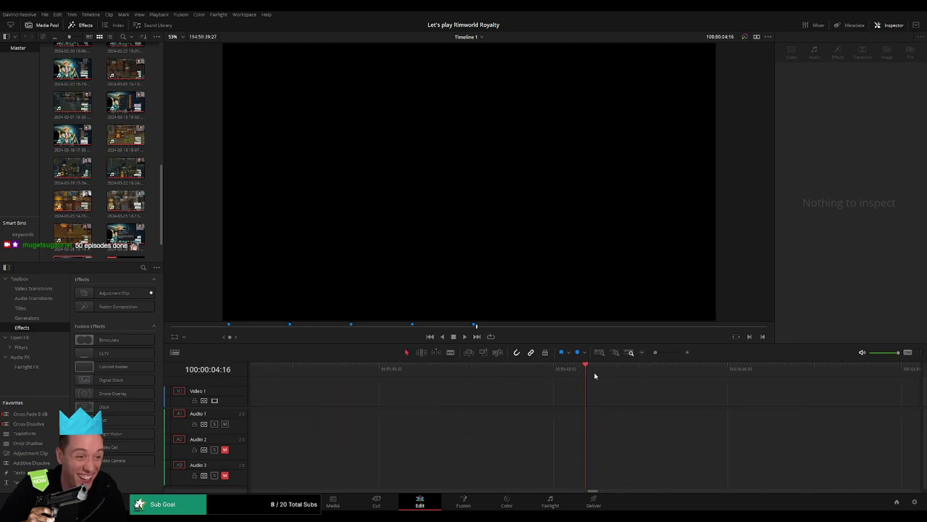
left_click_drag(585, 372, 585, 373)
left_click_drag(656, 353, 638, 355)
scroll(443, 384, "right", 8)
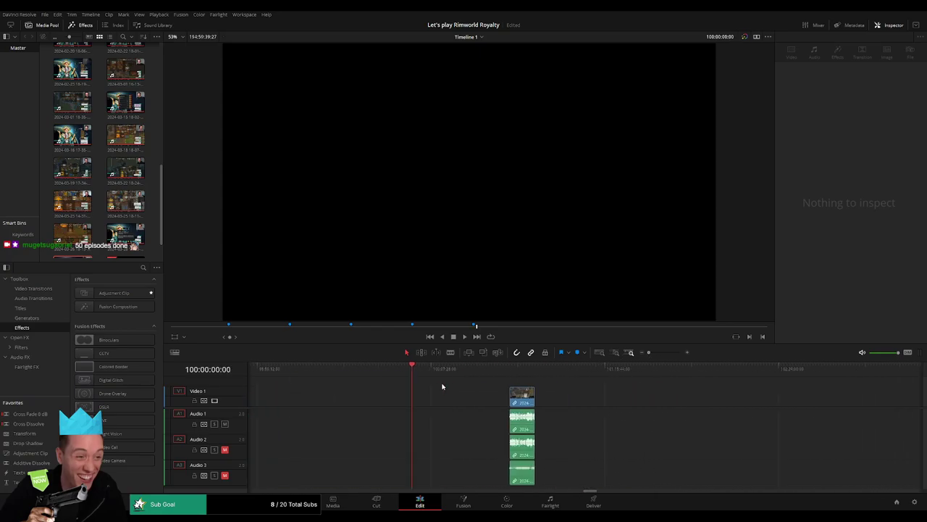
left_click_drag(499, 397, 407, 396)
left_click(578, 398)
Step: Move the Day 12 clip back along the timeline so that it directly follows the leftover Day 11 clip
scroll(513, 393, "right", 10)
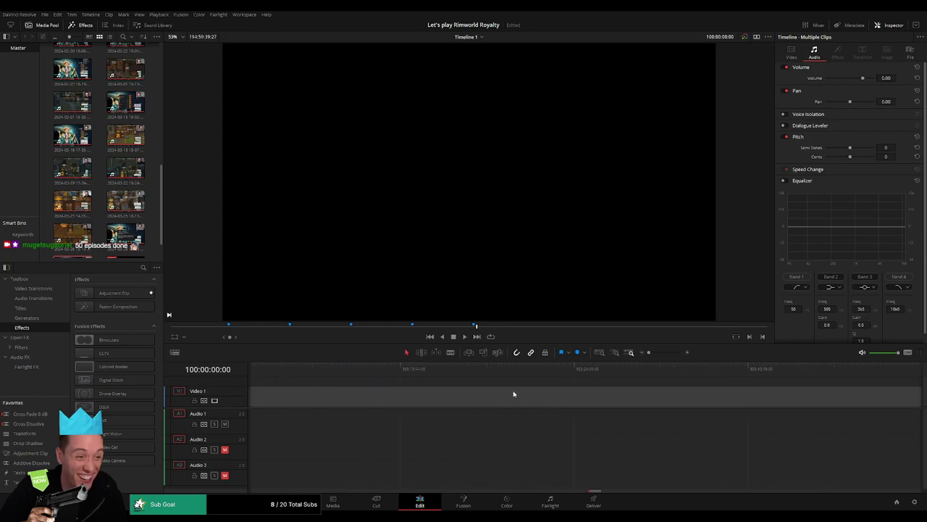
left_click_drag(824, 396, 435, 396)
scroll(692, 404, "left", 5)
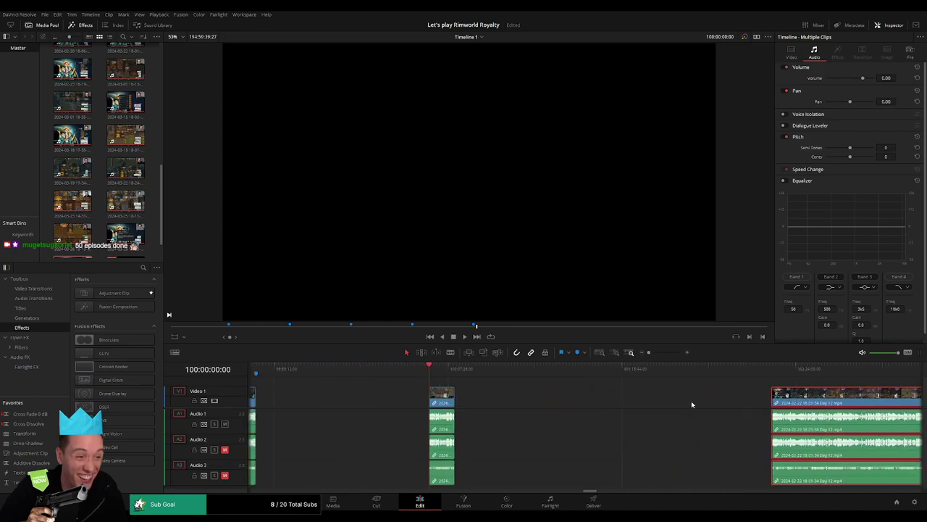
left_click_drag(801, 397, 490, 386)
left_click_drag(648, 353, 654, 352)
Step: Add a transition on the video and audio tracks at the edit between the Day 11 and Day 12 clips, and play it back
scroll(599, 382, "right", 5)
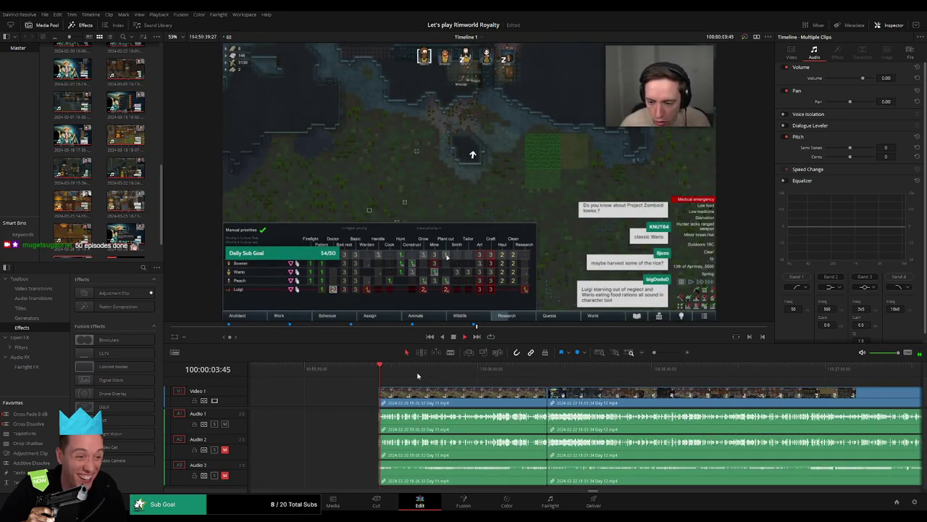
left_click_drag(510, 374, 539, 375)
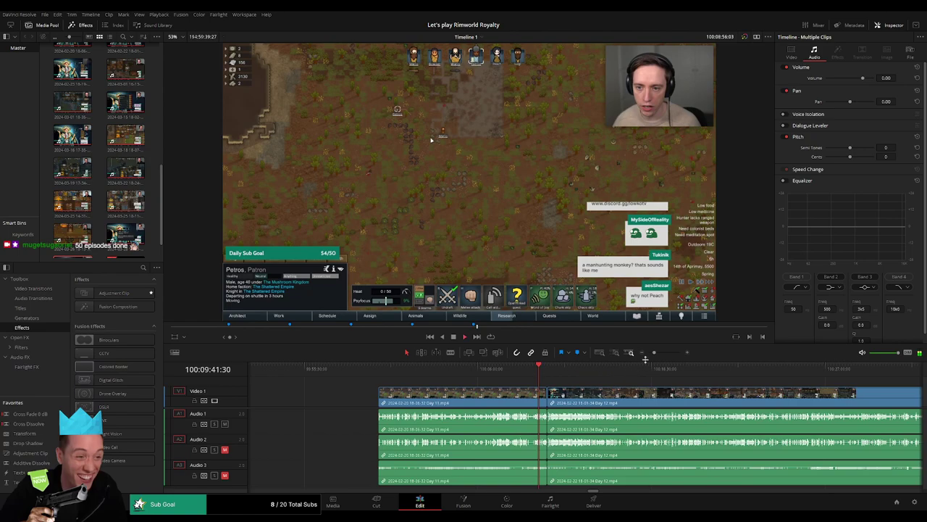
left_click_drag(654, 353, 665, 352)
scroll(505, 372, "right", 5)
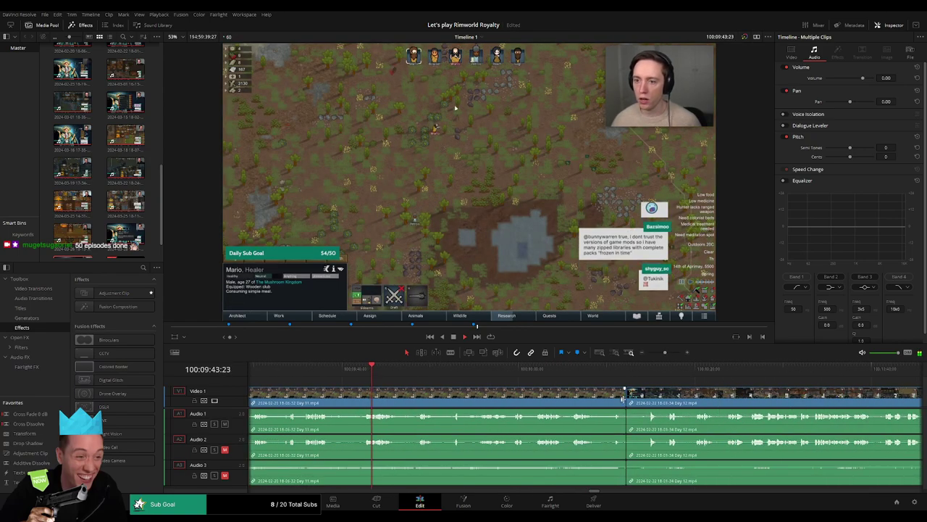
left_click(624, 397)
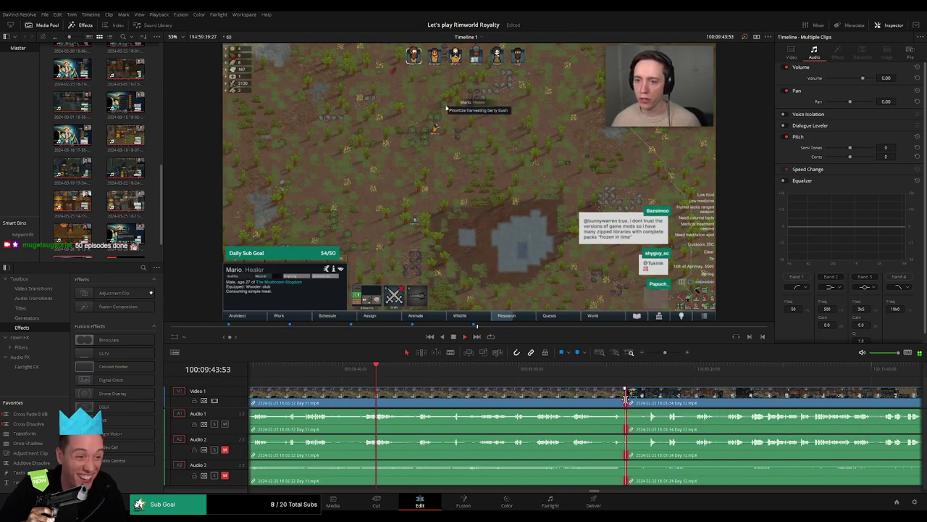
left_click(572, 365)
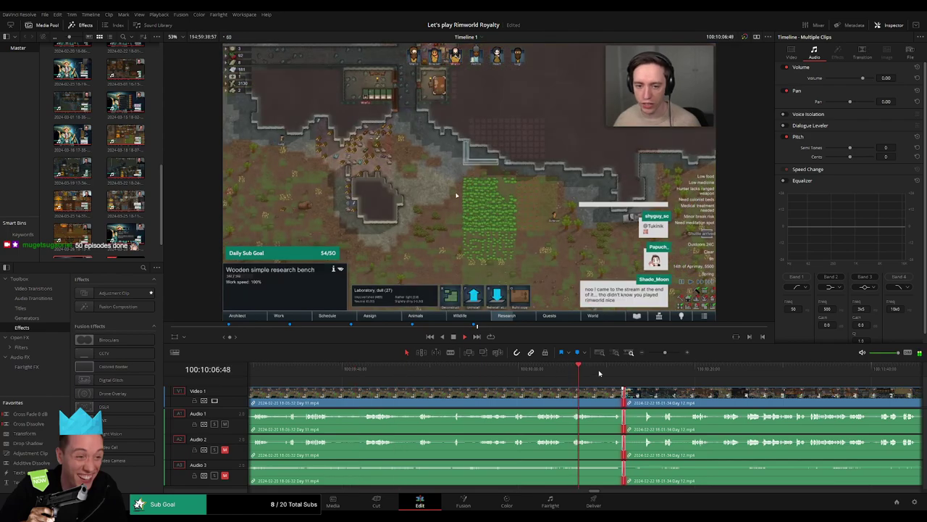
left_click(608, 369)
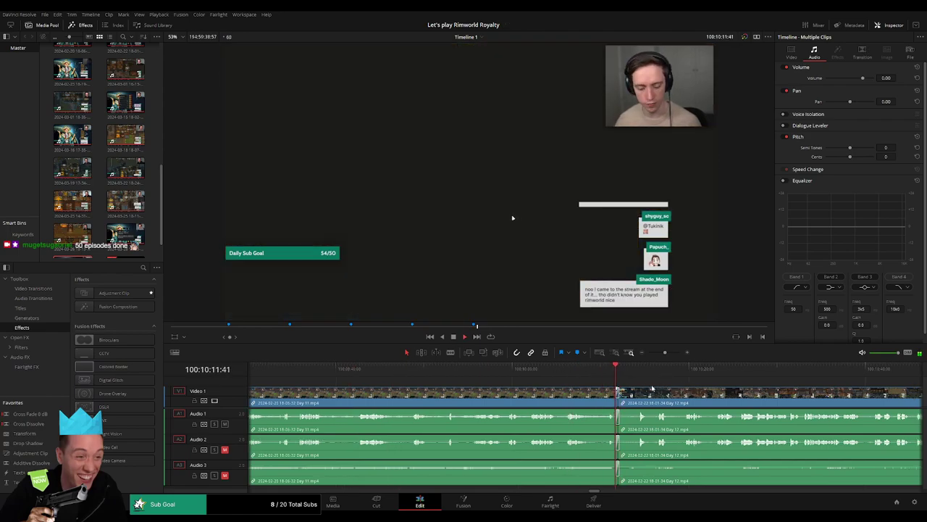
scroll(652, 388, "right", 3)
left_click(442, 370)
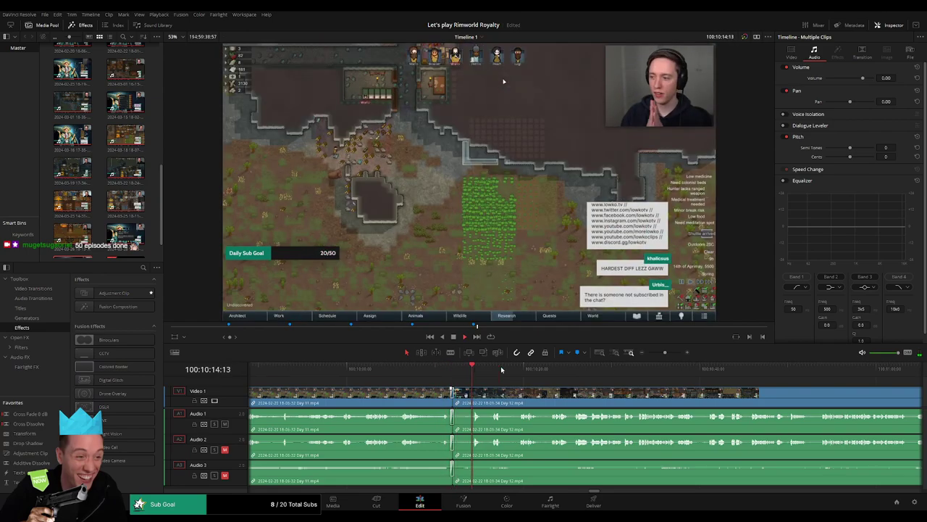
Step: Find a pause in the speech about 52 minutes into the new episode and split the Day 12 clip on all tracks at 100:52:10:00
left_click_drag(665, 352, 648, 352)
scroll(580, 377, "right", 4)
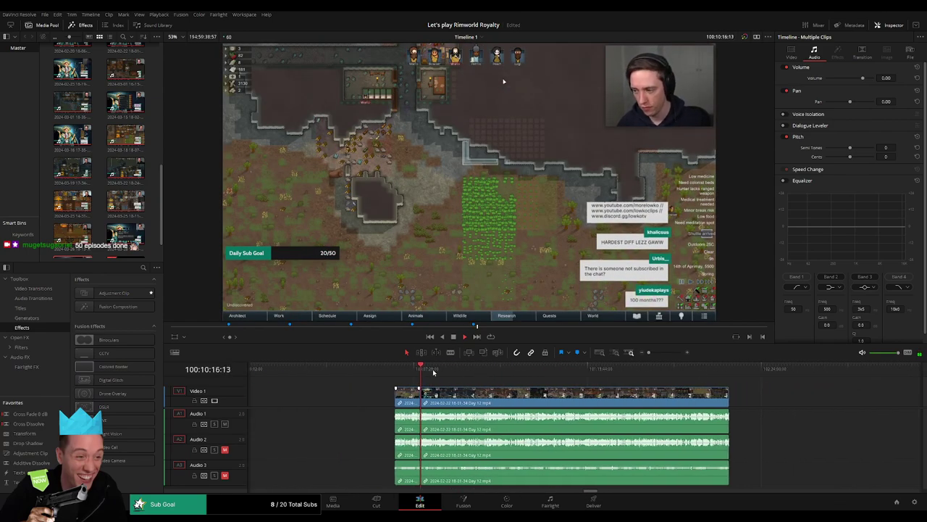
left_click_drag(433, 372, 526, 377)
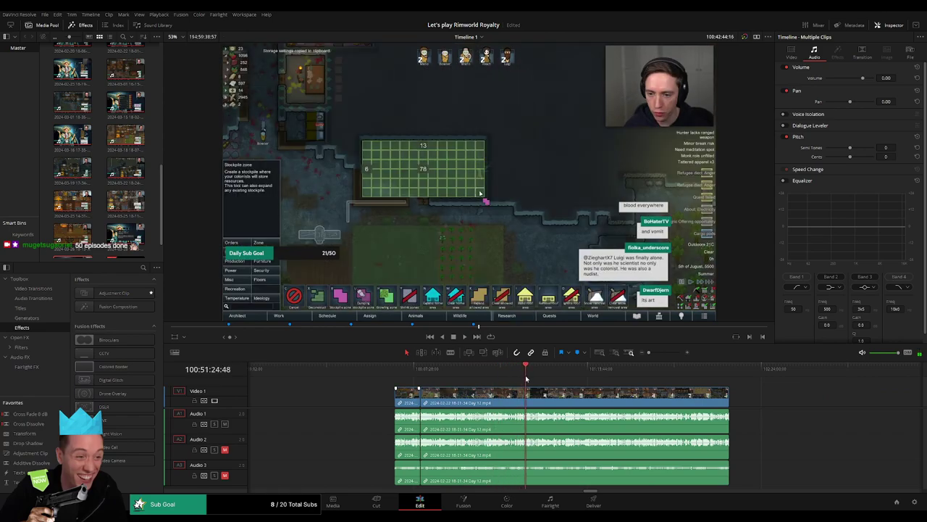
left_click_drag(649, 352, 663, 354)
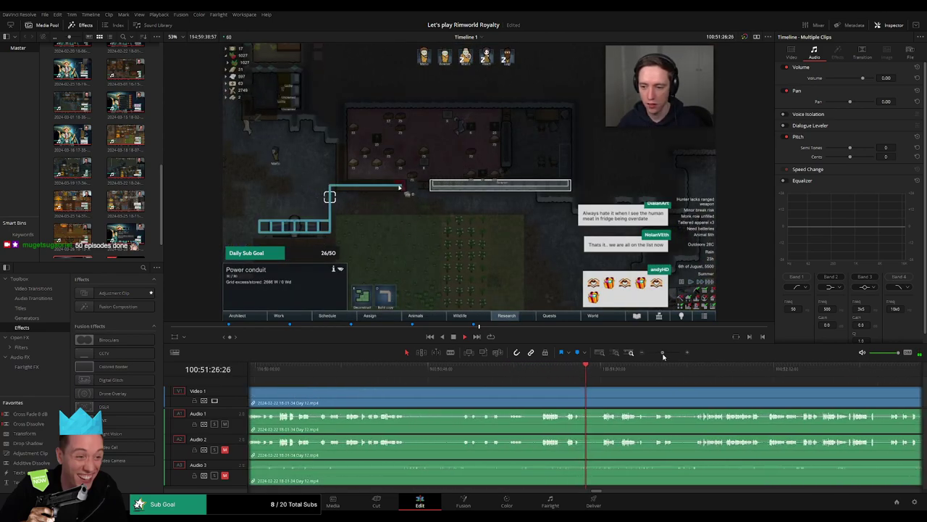
left_click(604, 372)
scroll(608, 373, "right", 4)
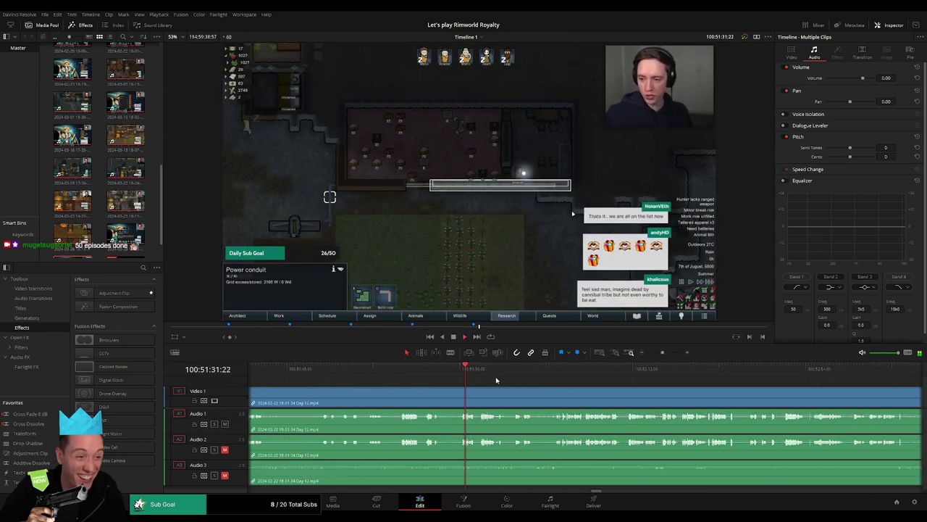
left_click(553, 375)
left_click(626, 373)
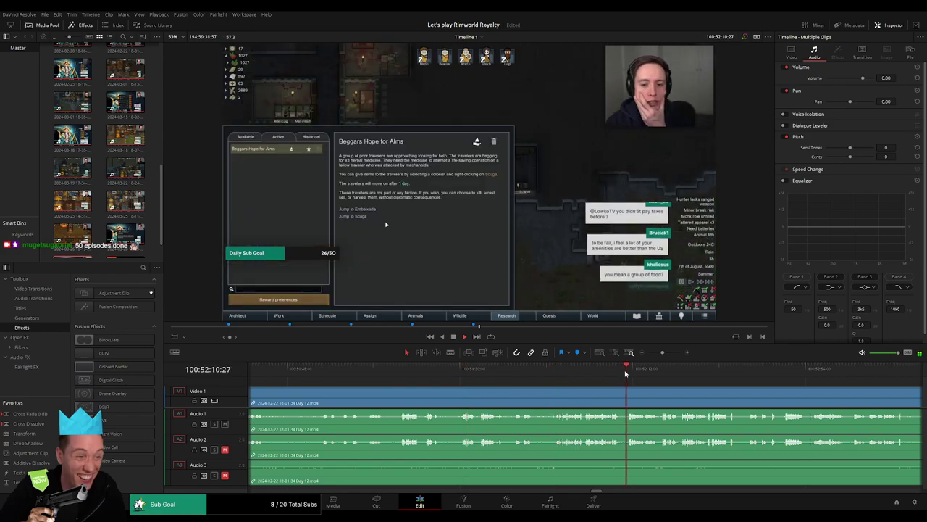
left_click_drag(662, 353, 668, 354)
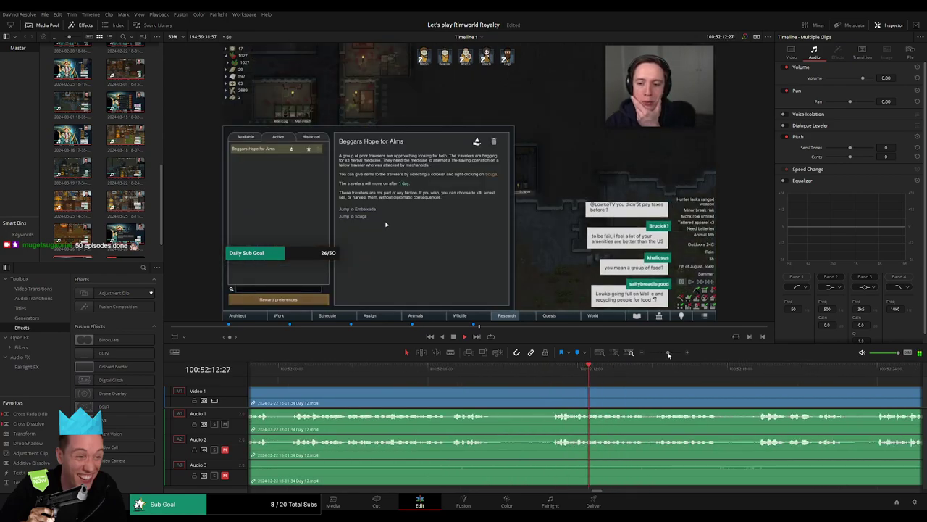
left_click(480, 373)
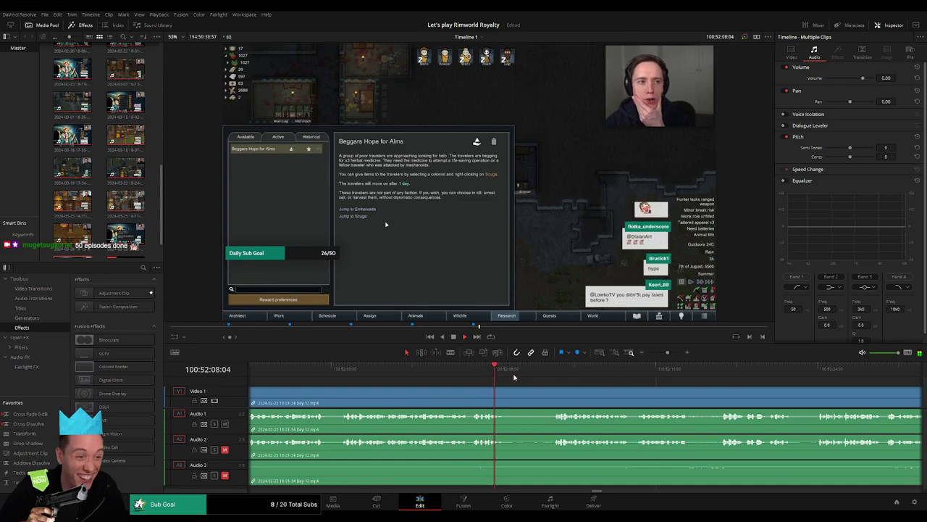
left_click(555, 371)
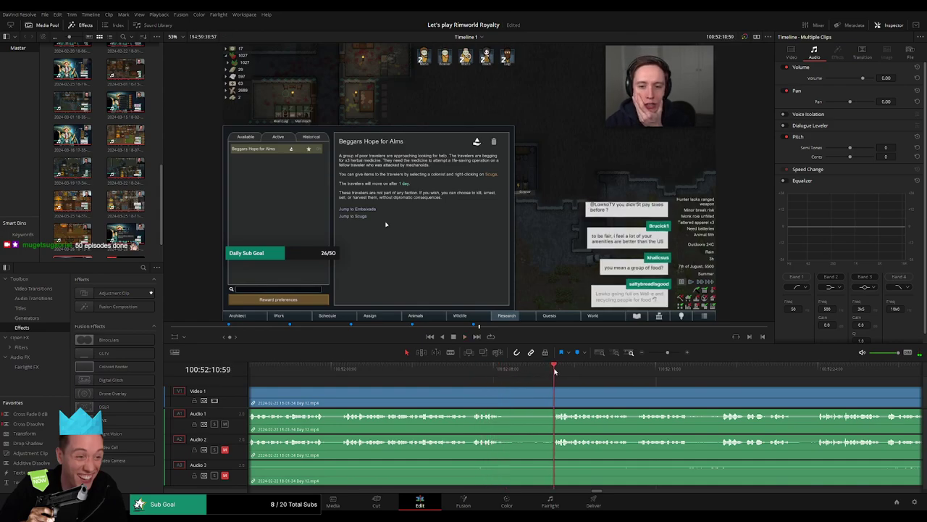
left_click_drag(555, 371, 536, 371)
key("ctrl+b")
Step: Fade the video and all three audio tracks out and in by about one second around the 100:52:10:00 cut, and play it back
left_click_drag(536, 389, 512, 388)
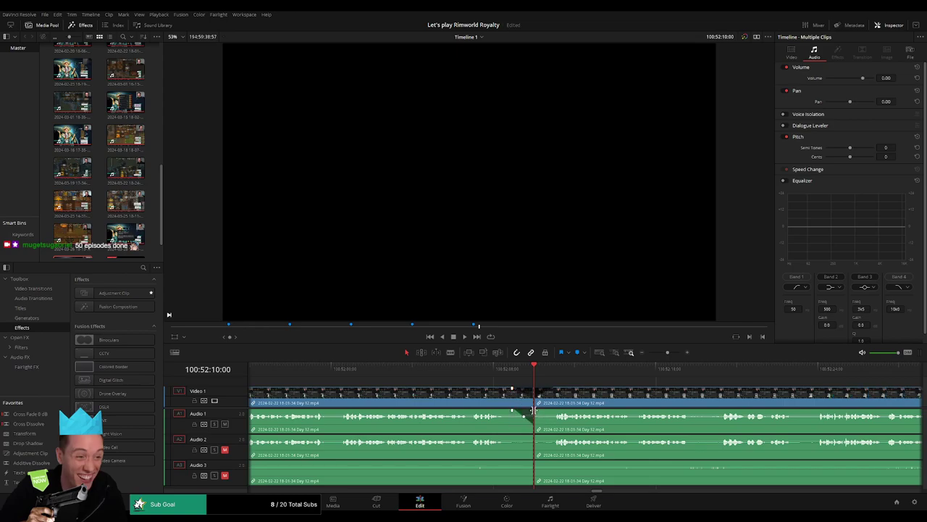
left_click_drag(532, 410, 552, 436)
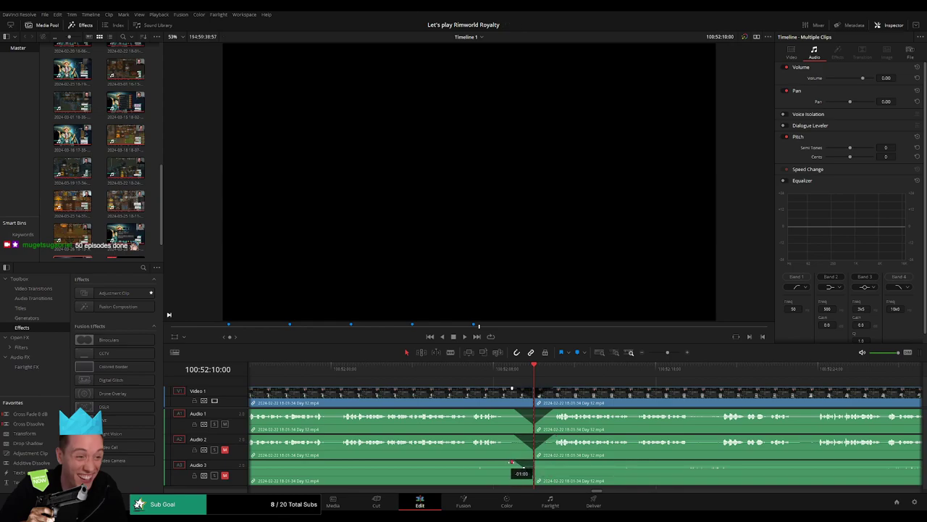
left_click_drag(536, 461, 550, 462)
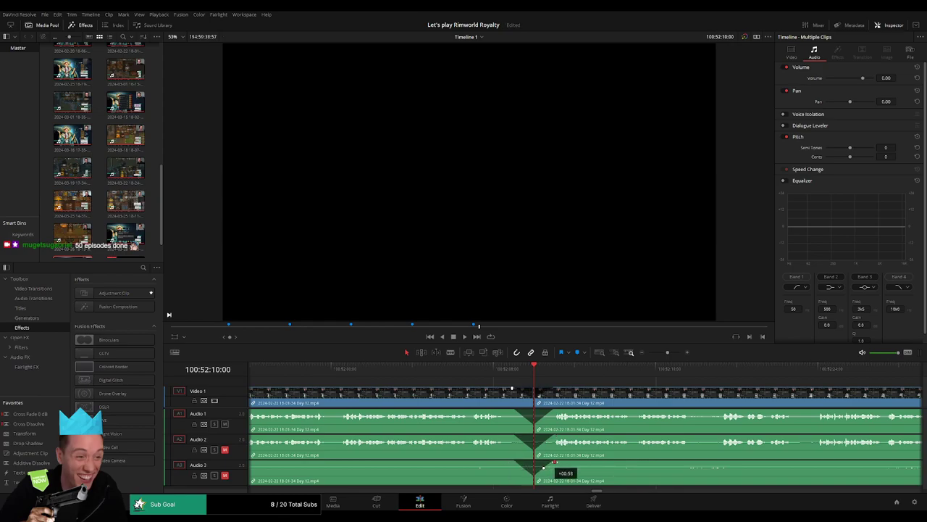
left_click(512, 367)
key("space")
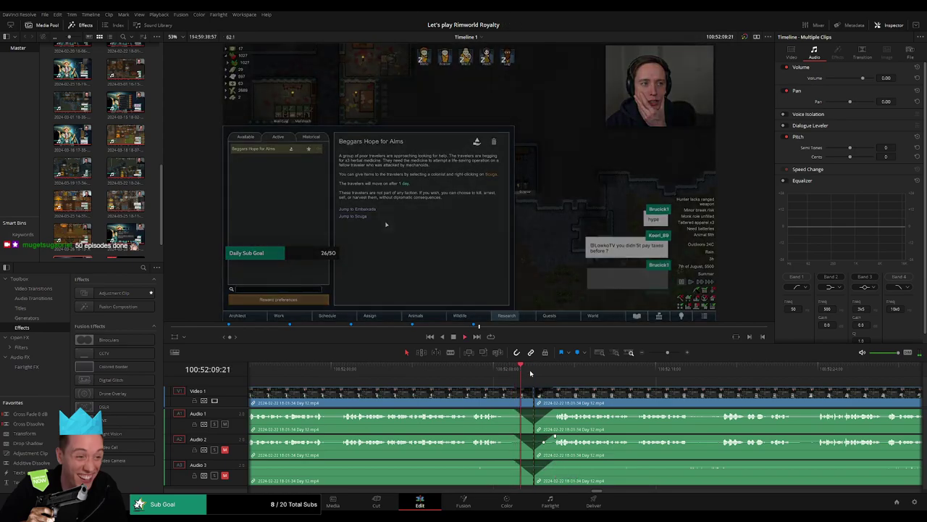
key("space")
left_click_drag(667, 352, 648, 353)
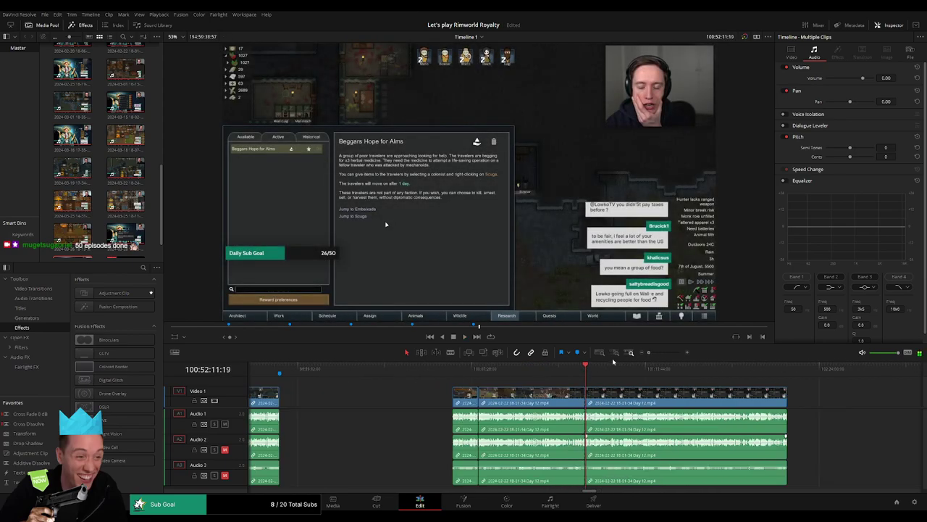
Step: Move the remaining Day 12 clip forward along the timeline so that it starts at the 102-hour mark, and play its beginning
scroll(522, 382, "right", 3)
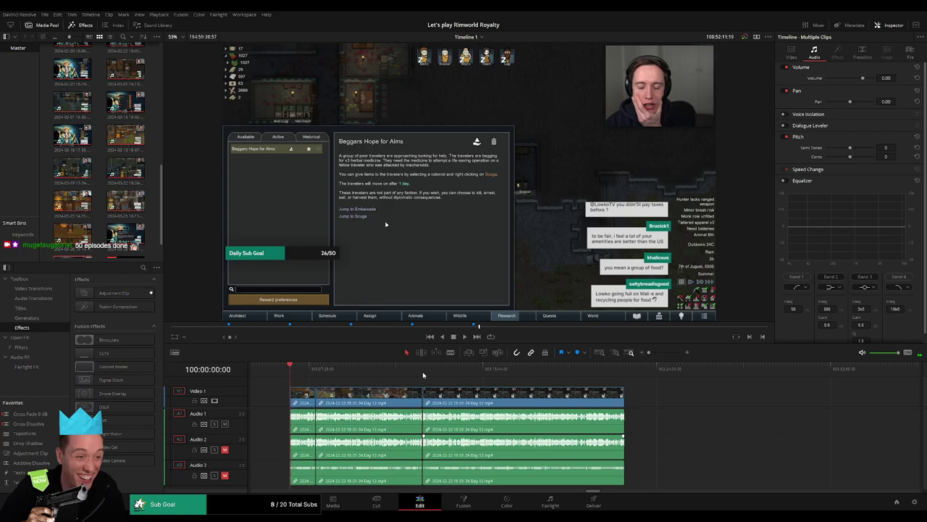
left_click(423, 373)
scroll(479, 391, "right", 4)
left_click_drag(378, 392, 647, 399)
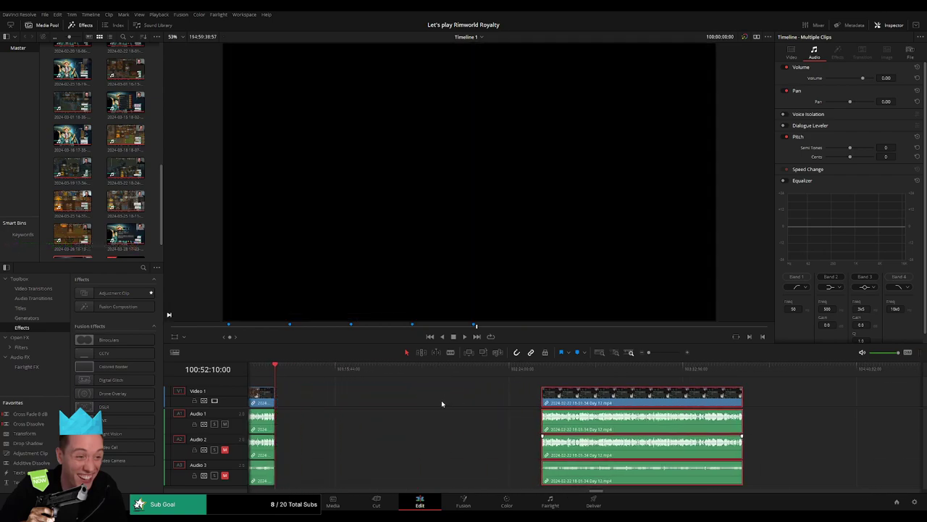
left_click(382, 396)
left_click_drag(282, 371, 447, 388)
left_click_drag(649, 352, 658, 354)
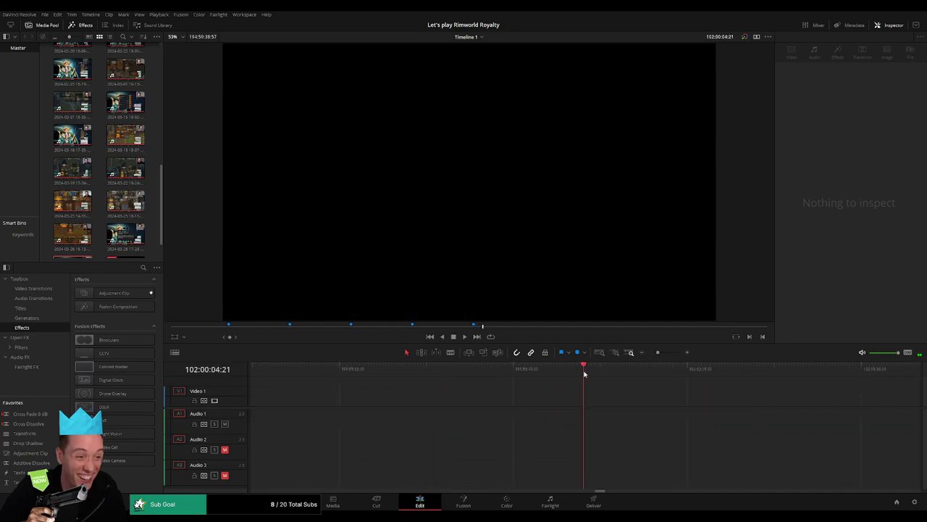
left_click_drag(584, 372, 581, 373)
left_click_drag(658, 352, 621, 358)
scroll(550, 384, "right", 7)
left_click_drag(513, 397, 422, 397)
key("space")
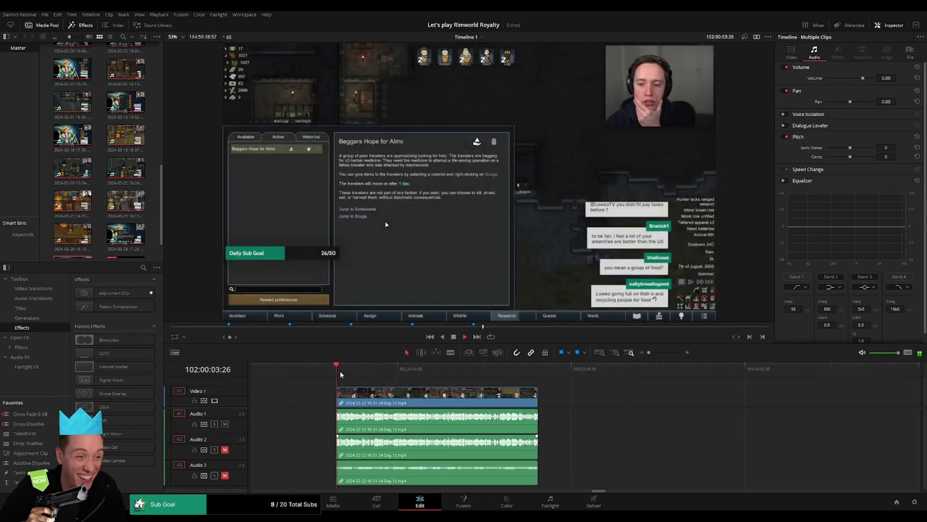
Step: Find a pause in the speech about 52 minutes into the new episode and split the Day 12 clip on all tracks at 102:52:04:30
left_click_drag(340, 374, 470, 377)
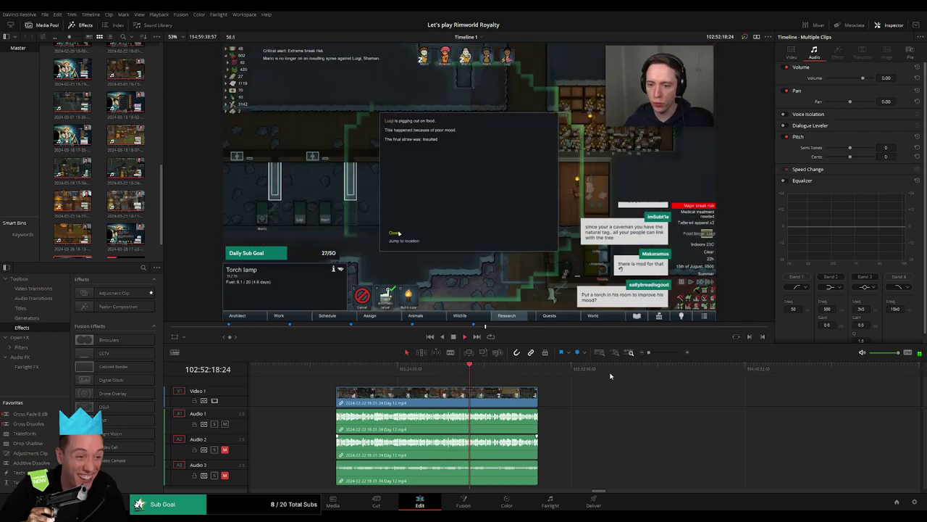
scroll(579, 377, "up", 3)
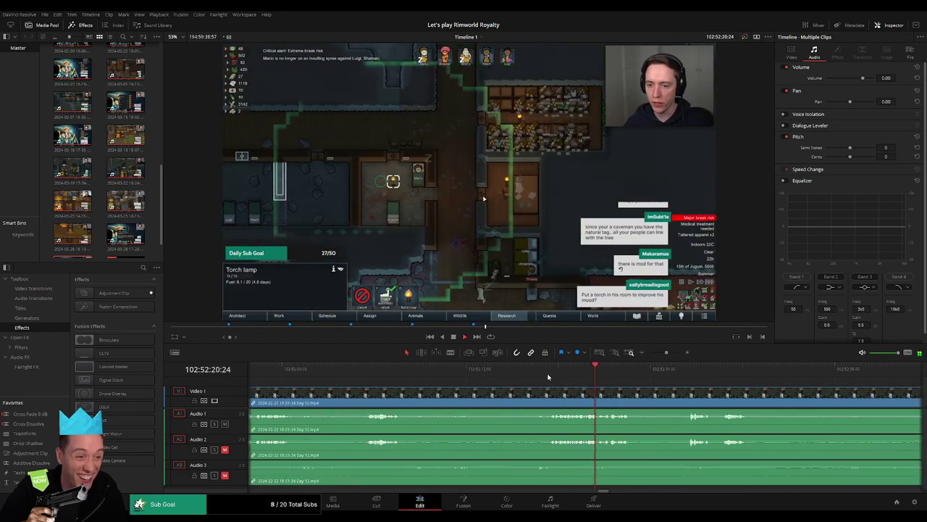
left_click(549, 377)
scroll(503, 377, "down", 1)
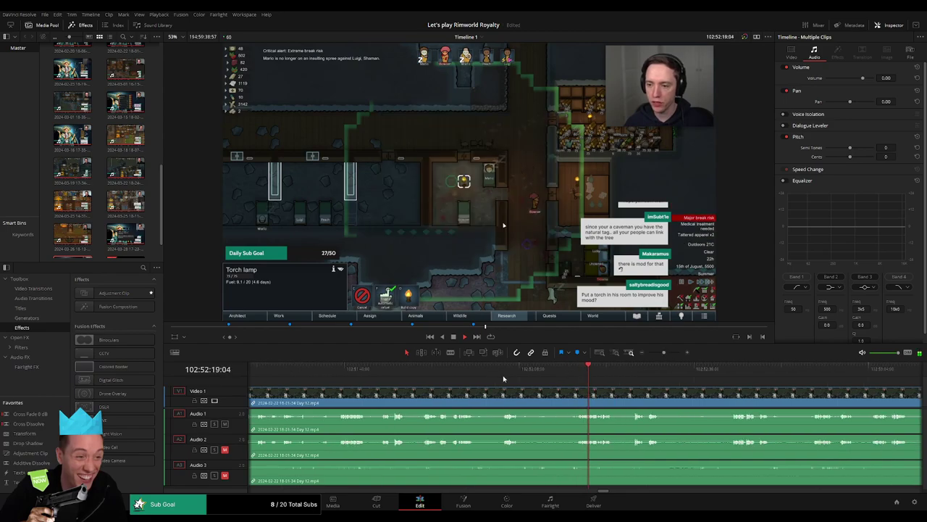
left_click(503, 377)
left_click(453, 375)
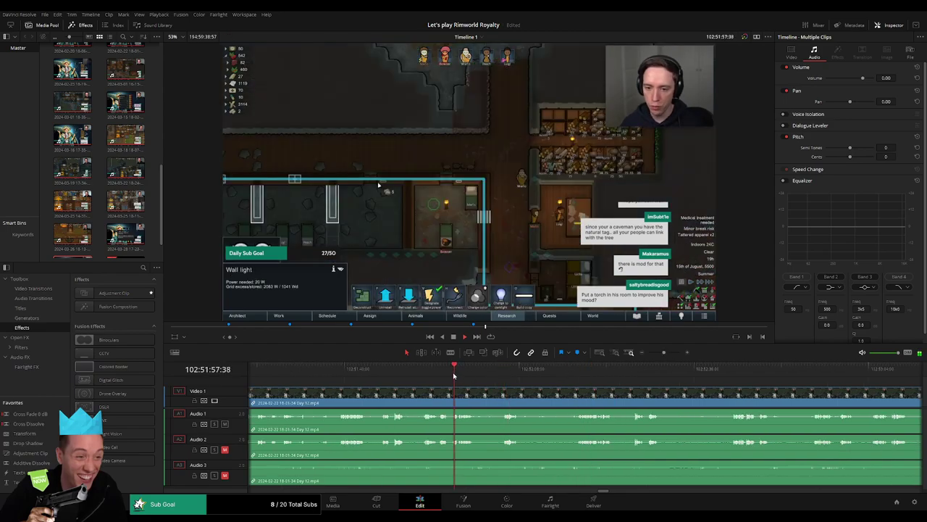
scroll(464, 377, "up", 4)
scroll(508, 388, "right", 1)
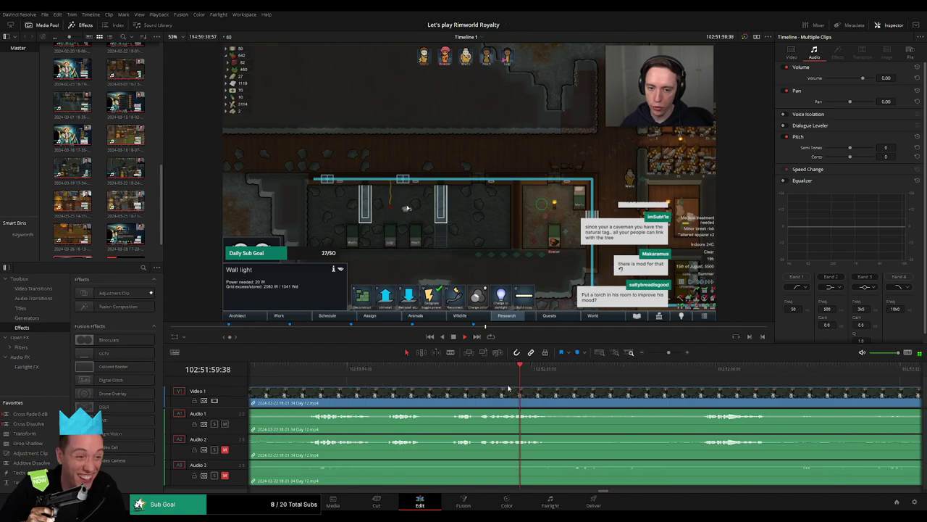
left_click_drag(507, 388, 429, 384)
left_click(620, 369)
left_click_drag(631, 384, 506, 389)
left_click(511, 373)
key("ctrl+b")
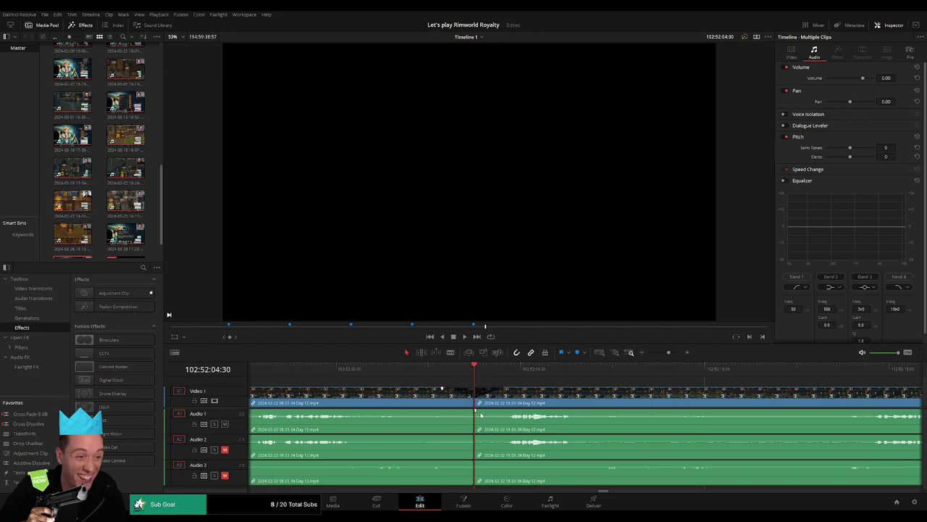
Step: Fade the video and all three audio tracks out and in by about one second around the 102:52:04:30 cut
left_click_drag(475, 410, 498, 412)
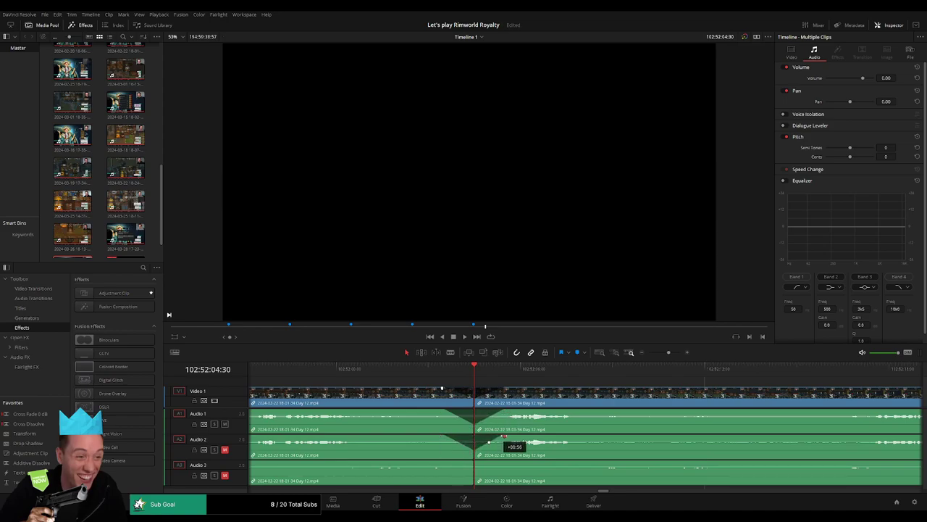
left_click_drag(473, 462, 444, 463)
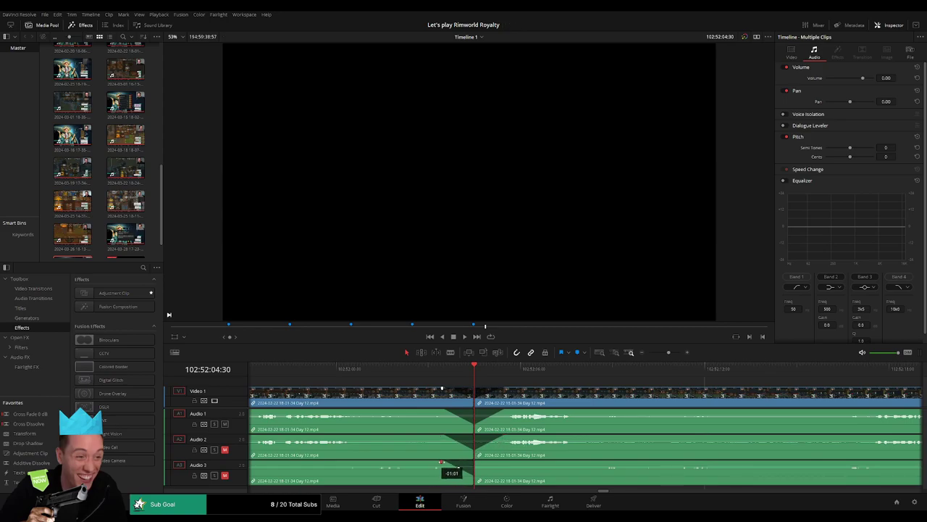
left_click_drag(477, 461, 498, 463)
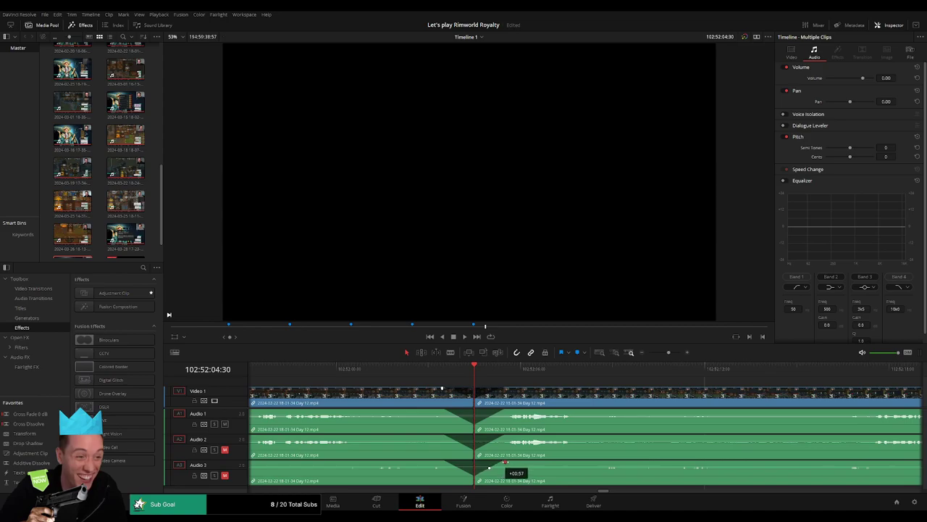
Step: Move the leftover Day 12 clip forward along the timeline so that it starts at 104:00:00:00
left_click_drag(669, 353, 648, 353)
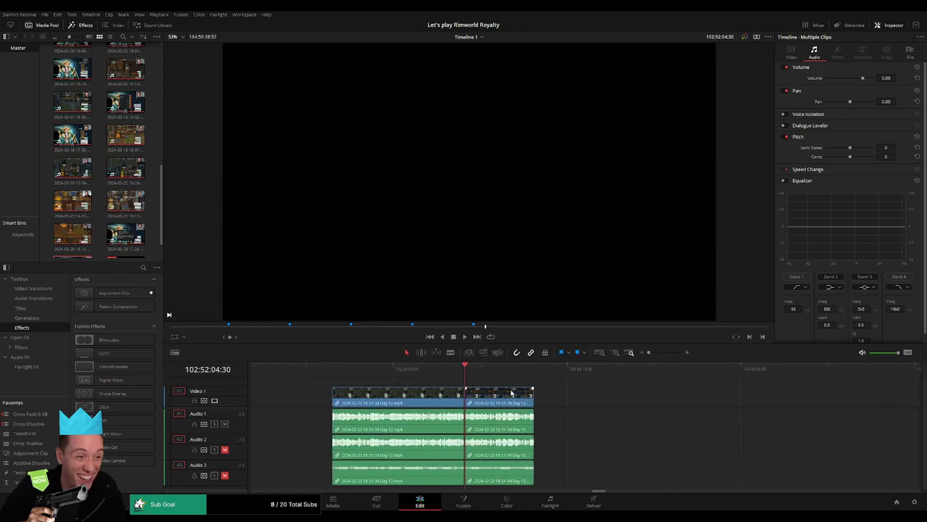
left_click_drag(533, 385, 609, 404)
left_click(460, 403)
left_click(459, 403)
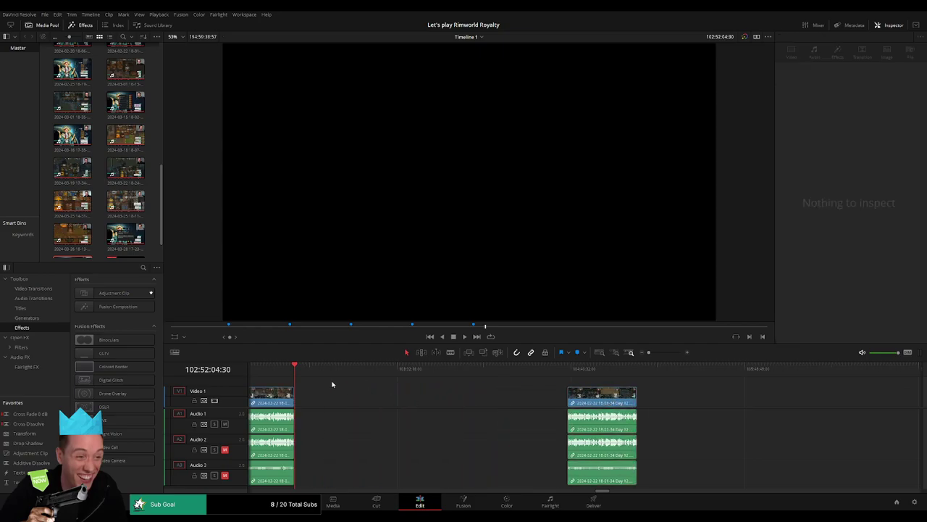
left_click_drag(302, 373, 466, 388)
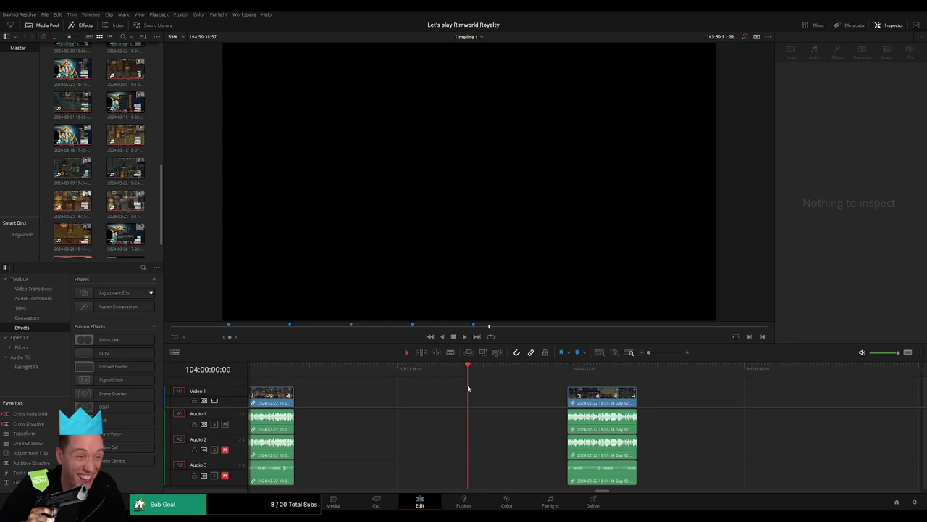
left_click_drag(579, 398, 479, 399)
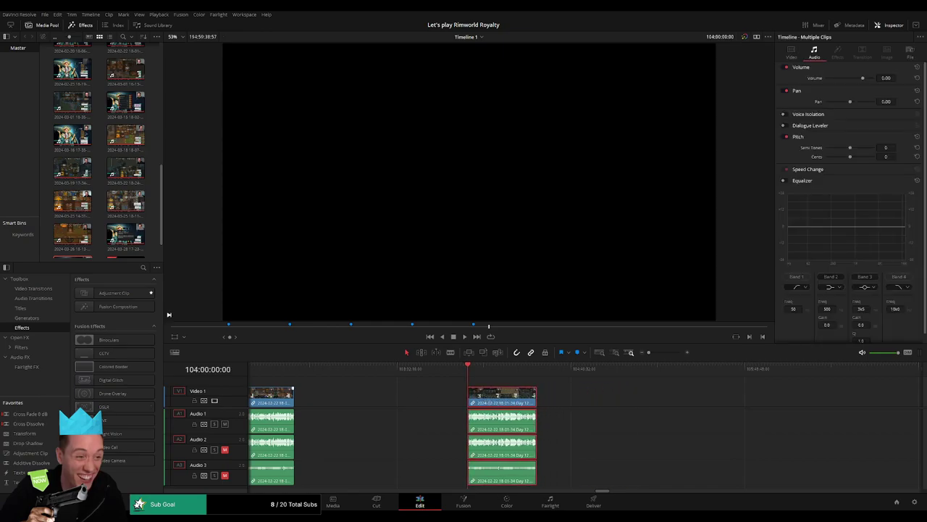
Step: Move the Day 13 clip back so that it directly follows the leftover Day 12 clip, and sample the footage of the new episode
scroll(836, 395, "right", 10)
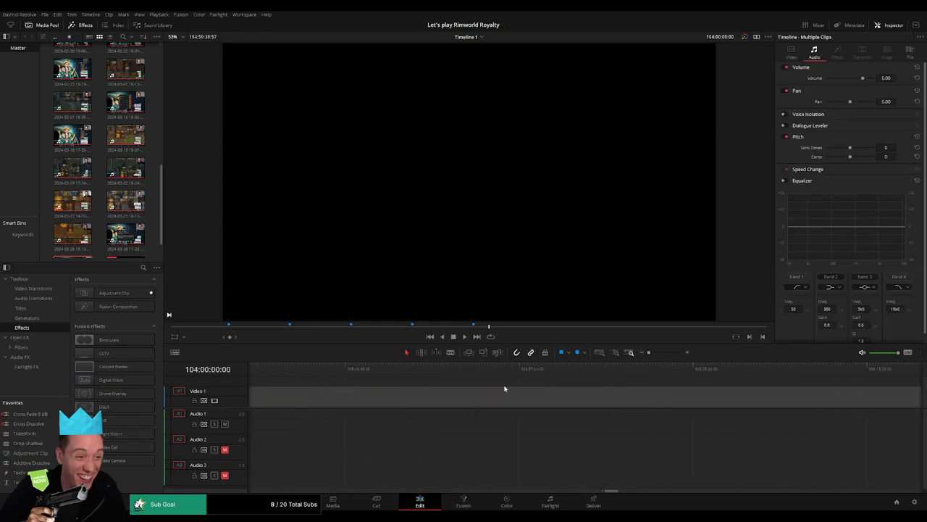
left_click_drag(875, 399, 317, 403)
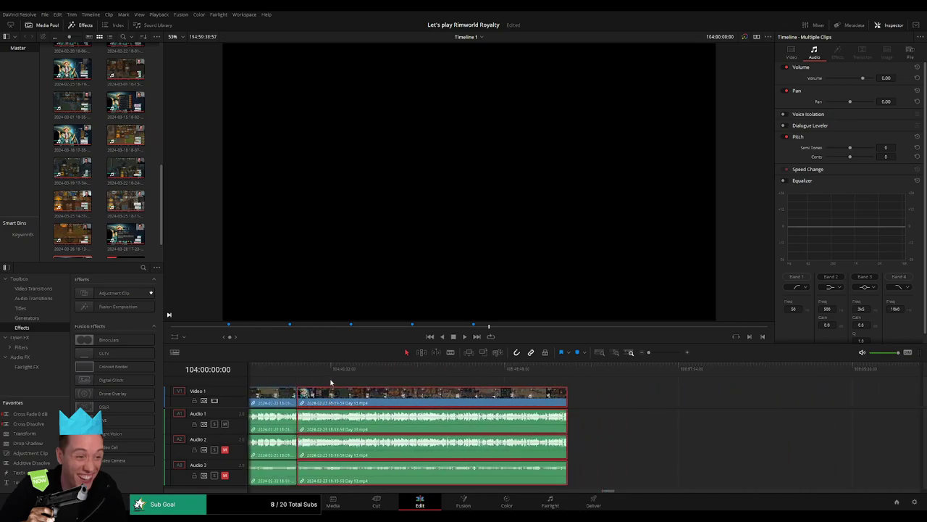
left_click(331, 381)
scroll(435, 381, "left", 3)
key("space")
left_click(368, 378)
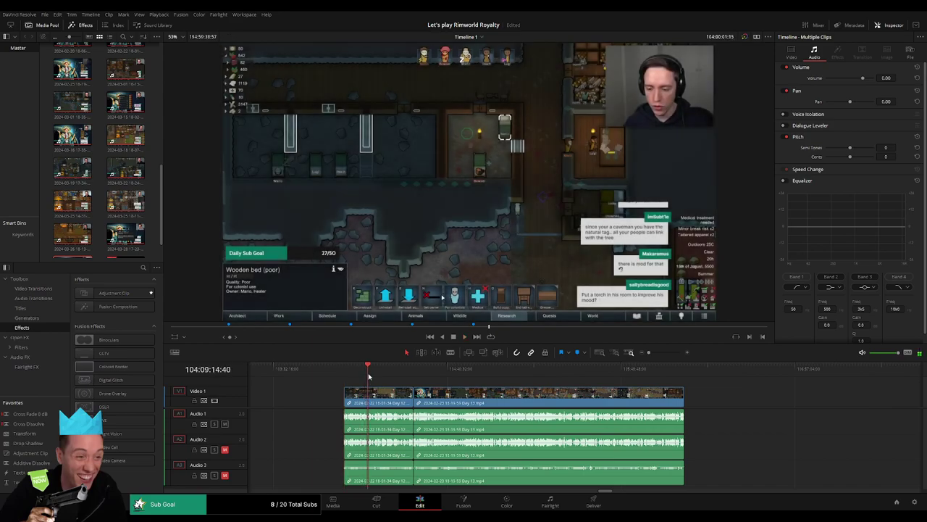
left_click(375, 377)
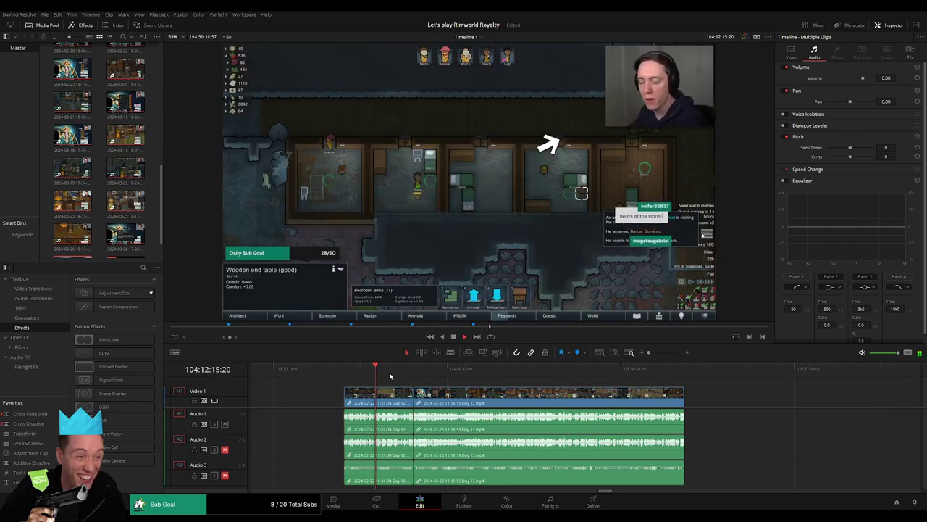
left_click(395, 369)
left_click(479, 369)
Step: Add a transition on the video and audio tracks at the edit between the Day 12 and Day 13 clips, and play it back
scroll(478, 374, "up", 3)
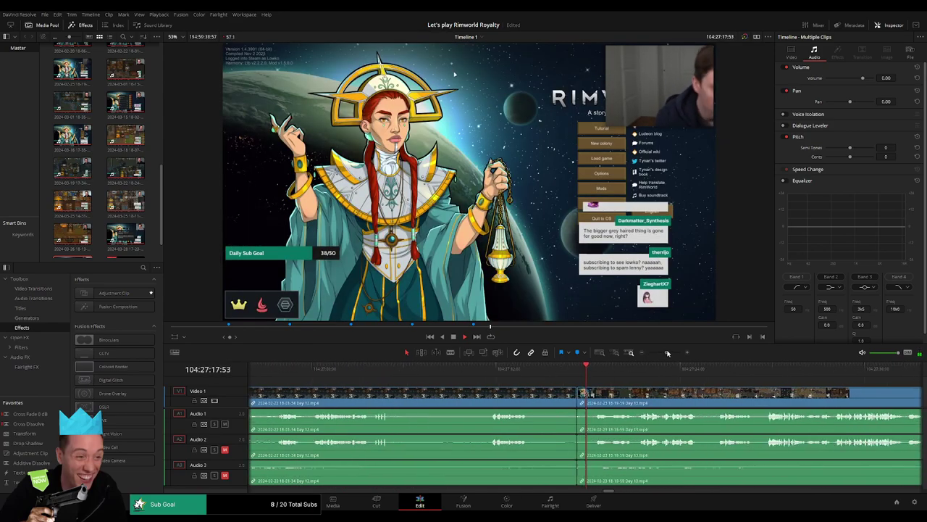
key("space")
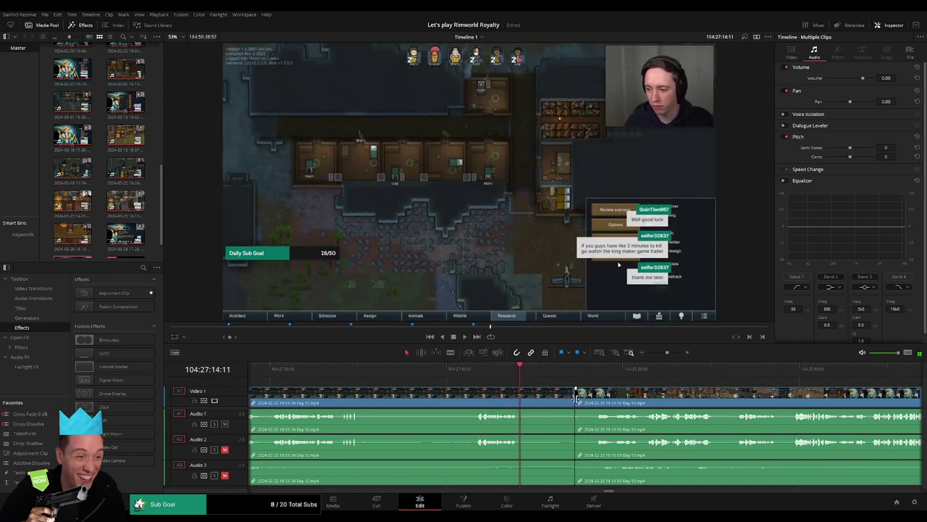
left_click(575, 398)
key("shift+comma")
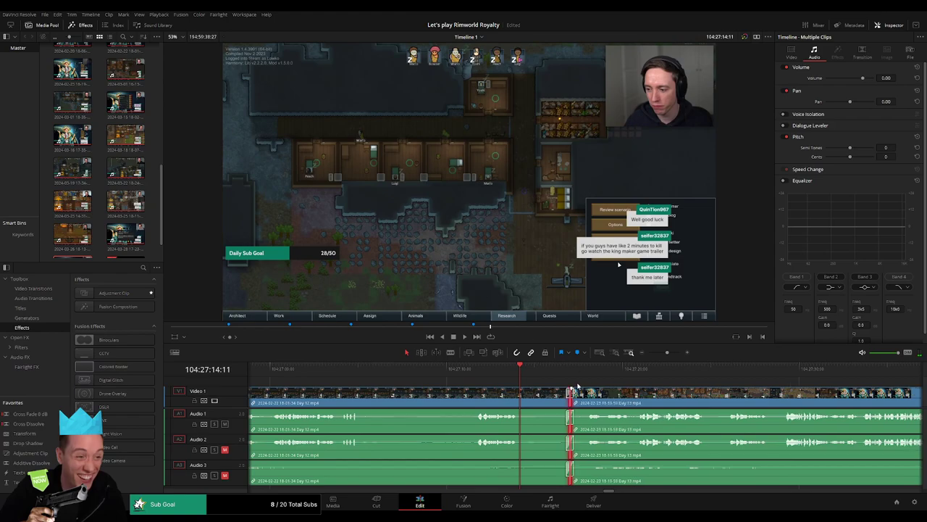
key("space")
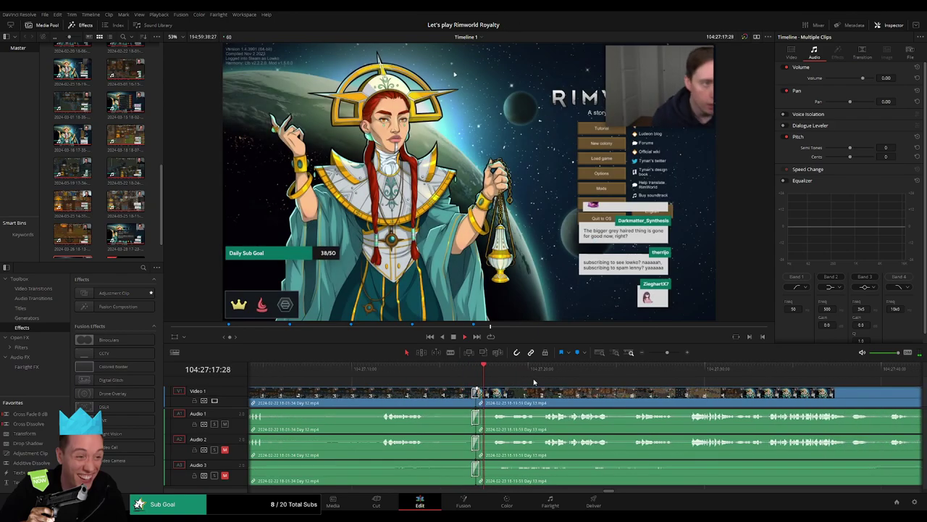
Step: Find a pause in the speech about 52 minutes into the new episode and split the Day 13 clip on all tracks at 104:52:16:00
scroll(468, 384, "down", 4)
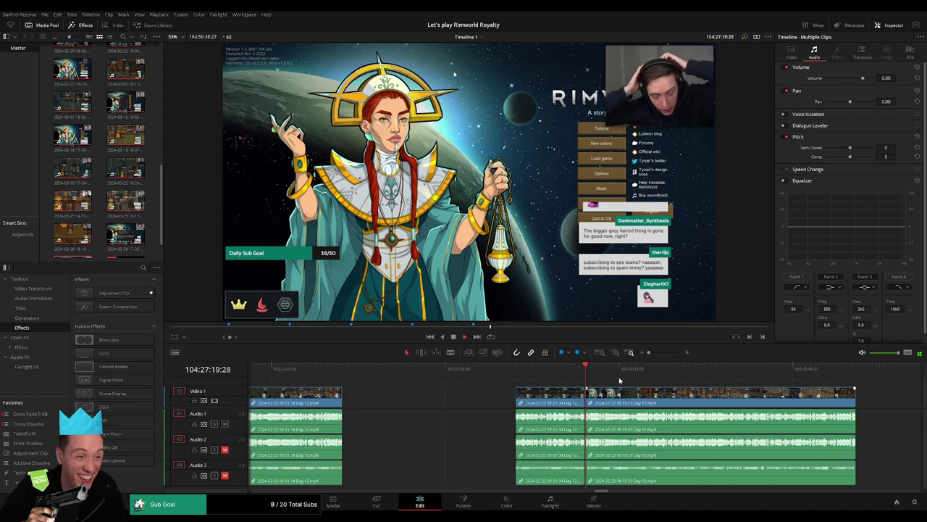
left_click_drag(455, 381, 478, 377)
key("space")
left_click_drag(649, 353, 668, 355)
scroll(524, 379, "right", 3)
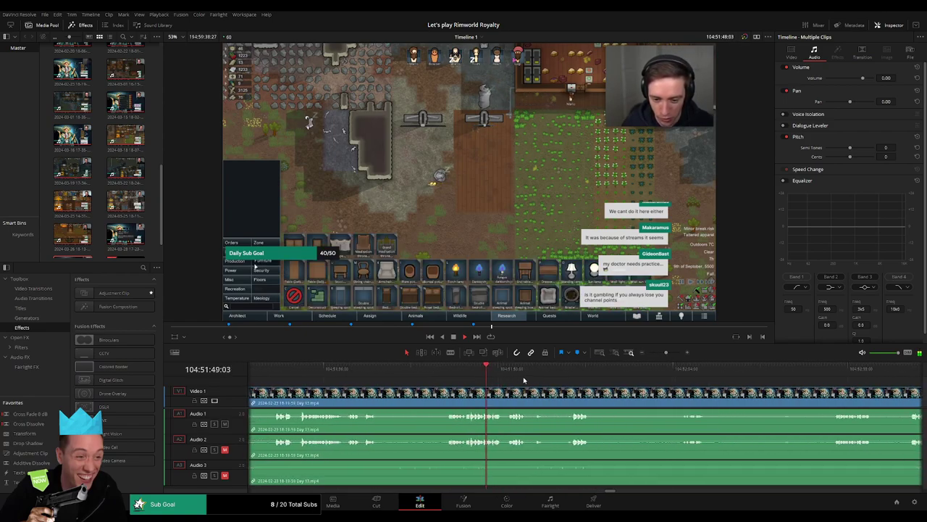
left_click(567, 372)
scroll(567, 373, "right", 3)
left_click(548, 373)
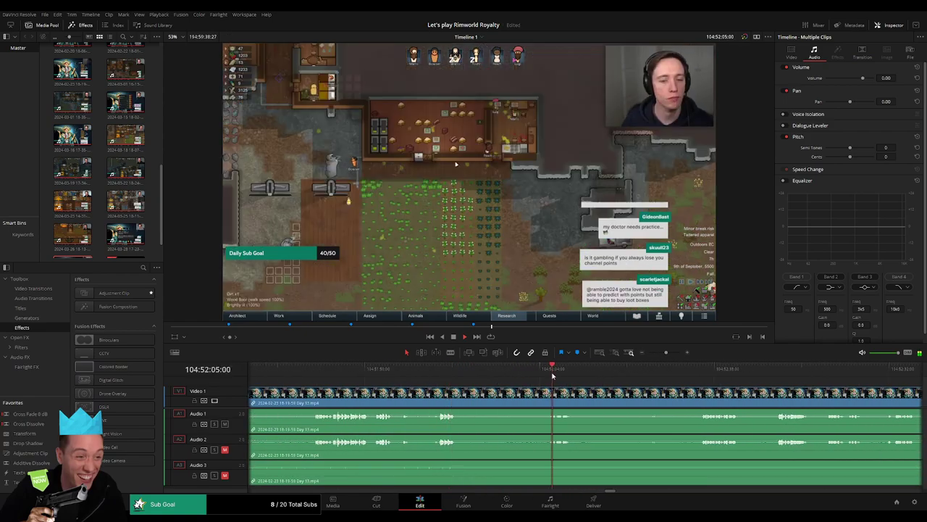
scroll(563, 390, "right", 3)
left_click(567, 373)
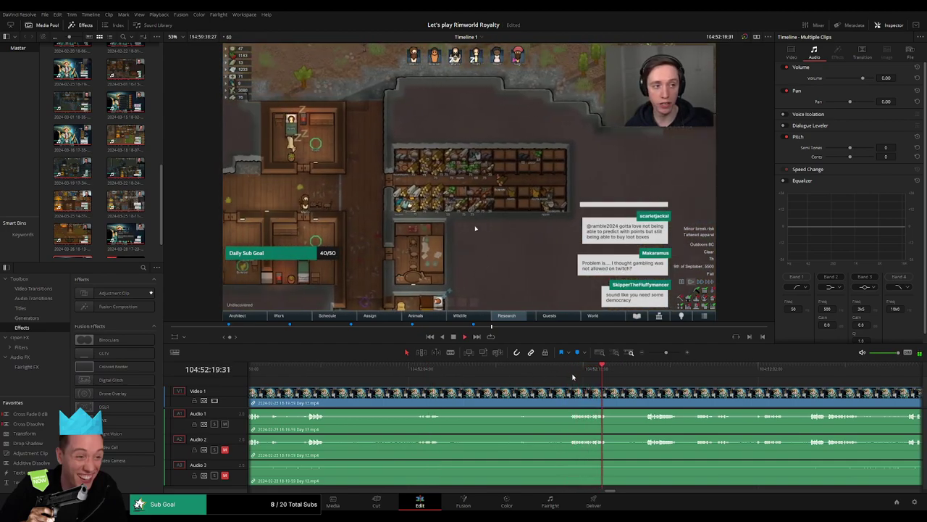
left_click(572, 374)
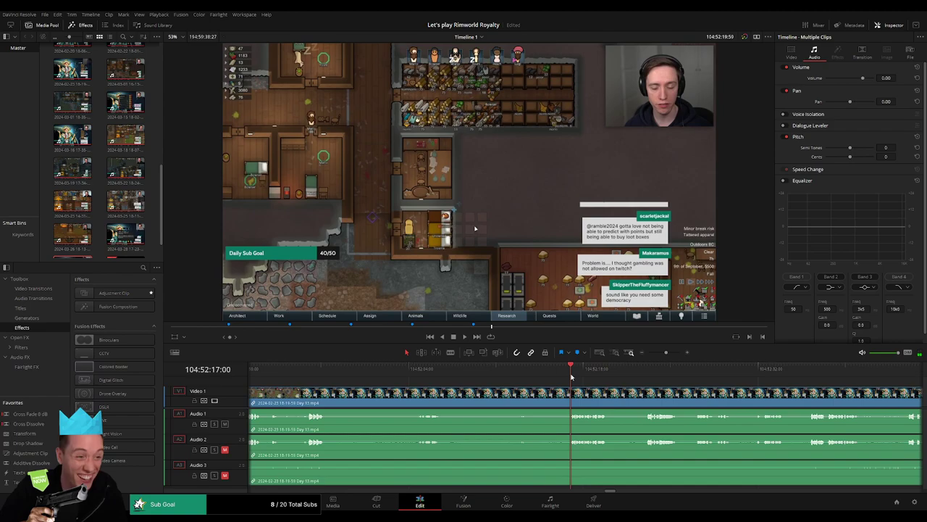
left_click_drag(571, 377, 559, 376)
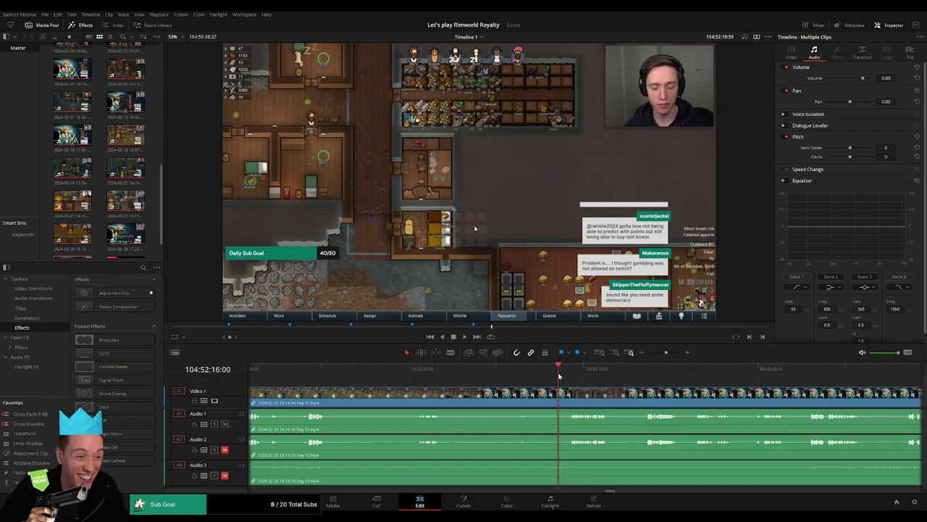
key("b")
left_click(560, 398)
key("a")
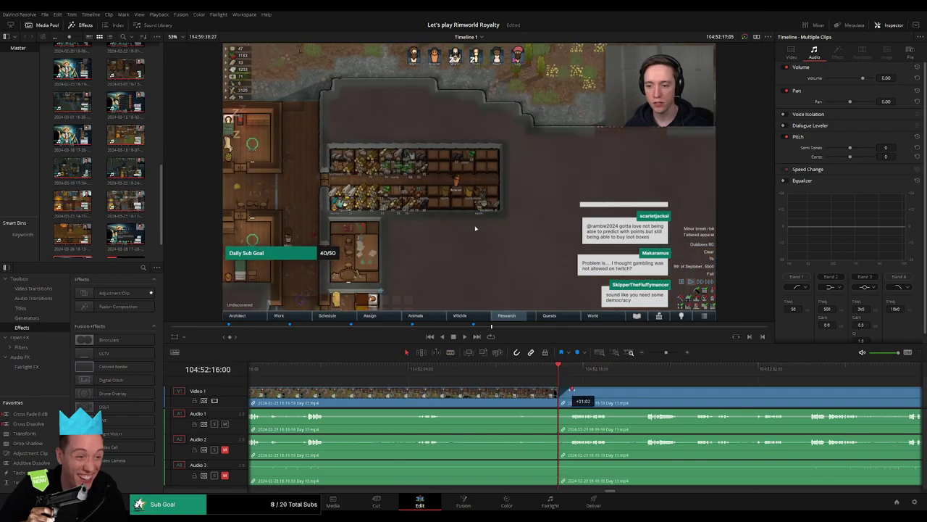
Step: Fade the video and all three audio tracks out and in by about one second around the 104:52:16:00 cut, and play it back
left_click_drag(556, 390, 542, 391)
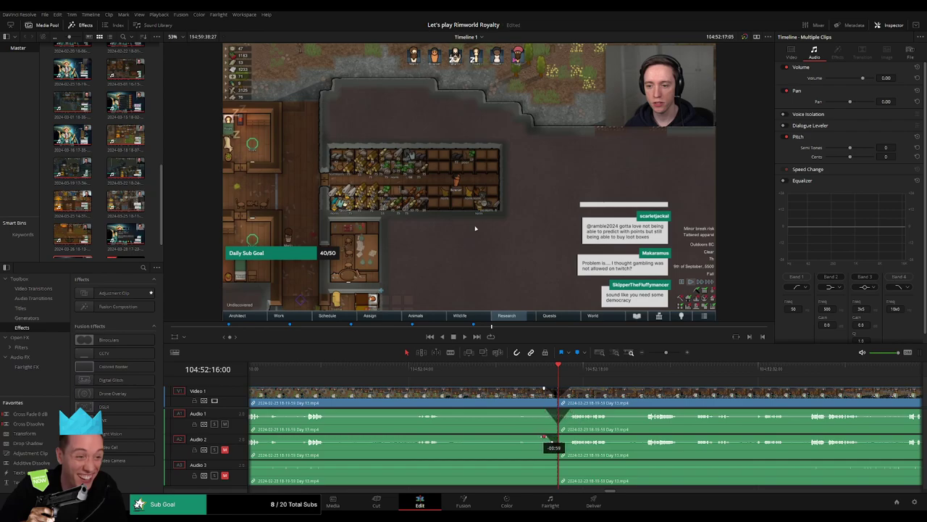
left_click_drag(564, 436, 571, 436)
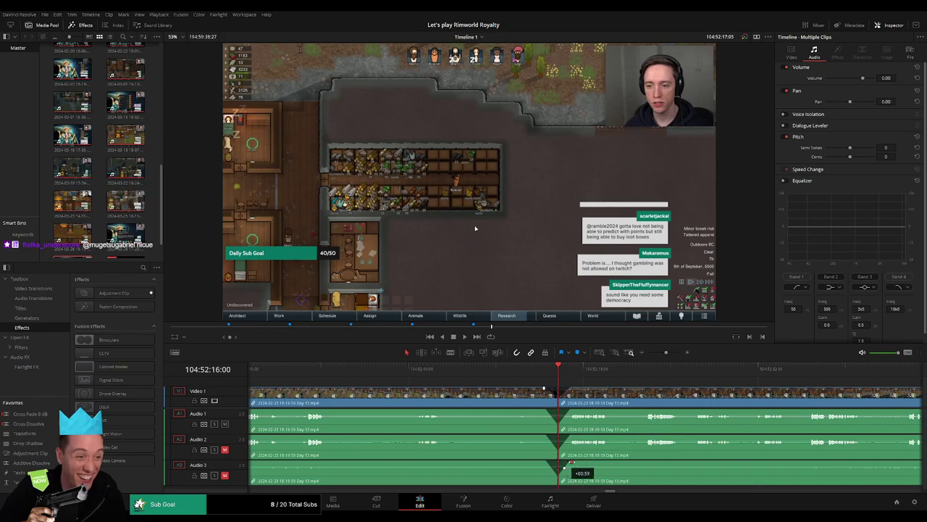
key("space")
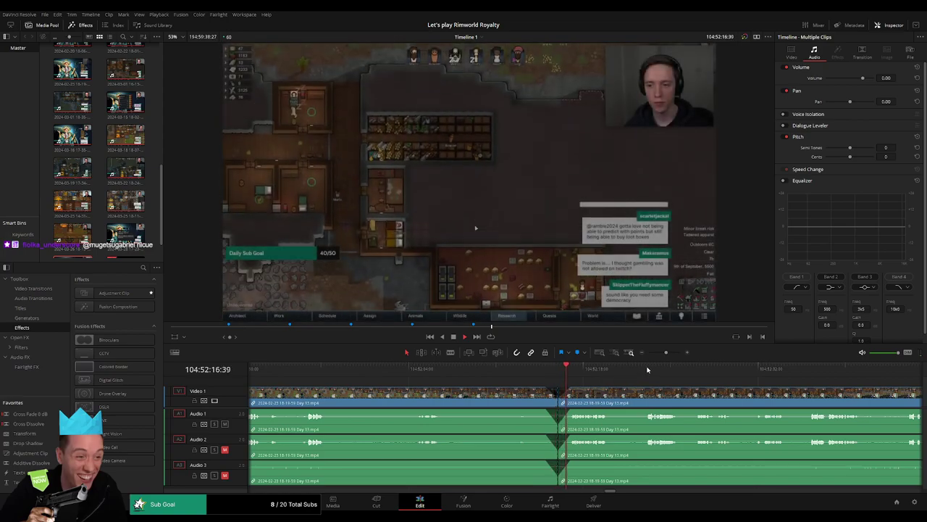
Step: Move the rest of the Day 13 clip after the 104:52:16:00 cut further along the timeline, leaving a gap behind the finished episode
scroll(393, 389, "down", 4)
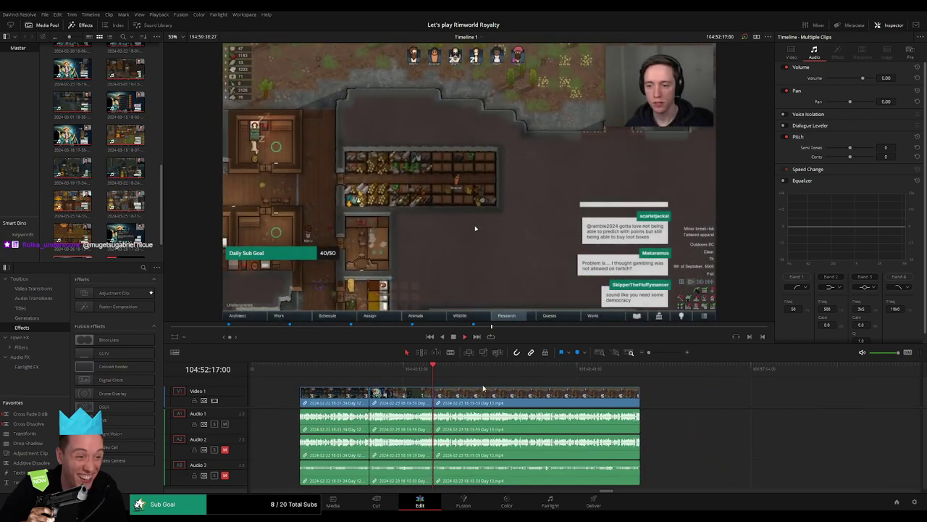
left_click(303, 370)
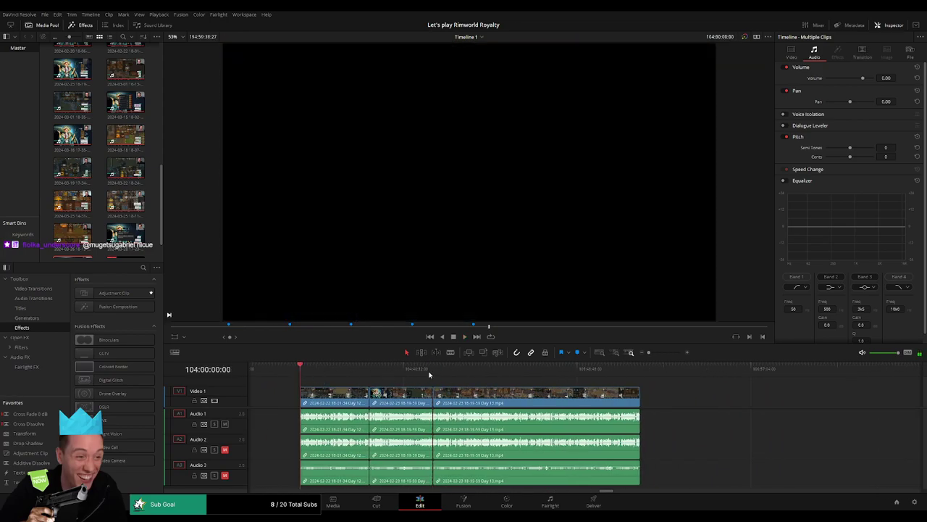
left_click(431, 374)
scroll(455, 391, "right", 4)
left_click_drag(375, 402, 614, 403)
left_click(435, 400)
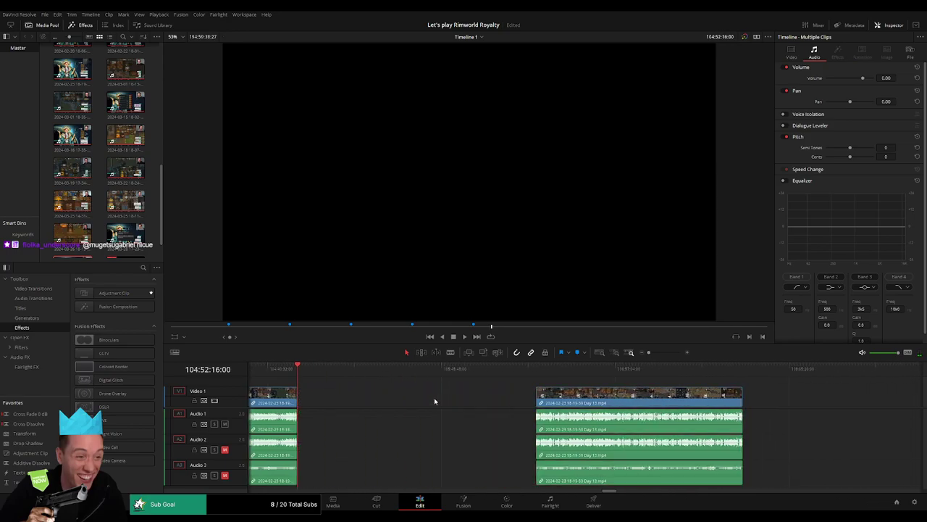
Step: Place the separated Day 13 clip at 106:00:00:00 on the timeline and play its beginning
left_click_drag(341, 371, 469, 389)
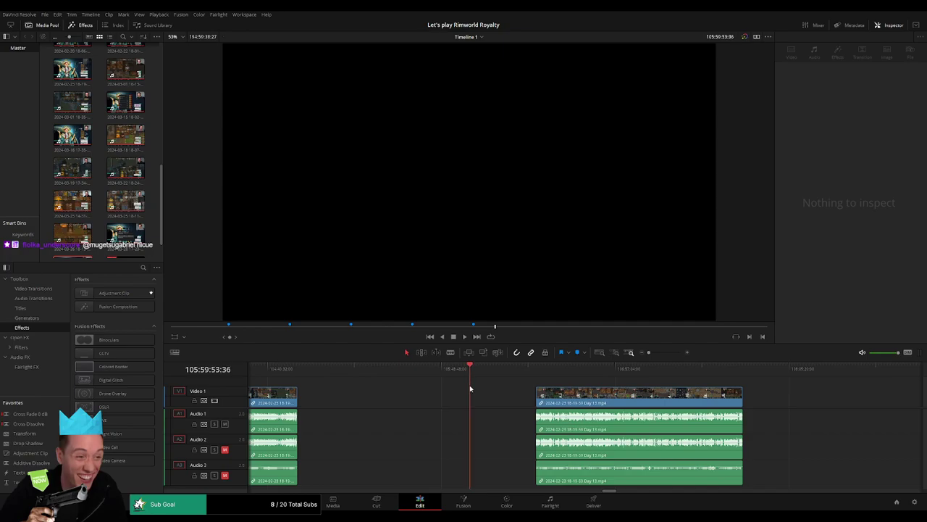
left_click(660, 353)
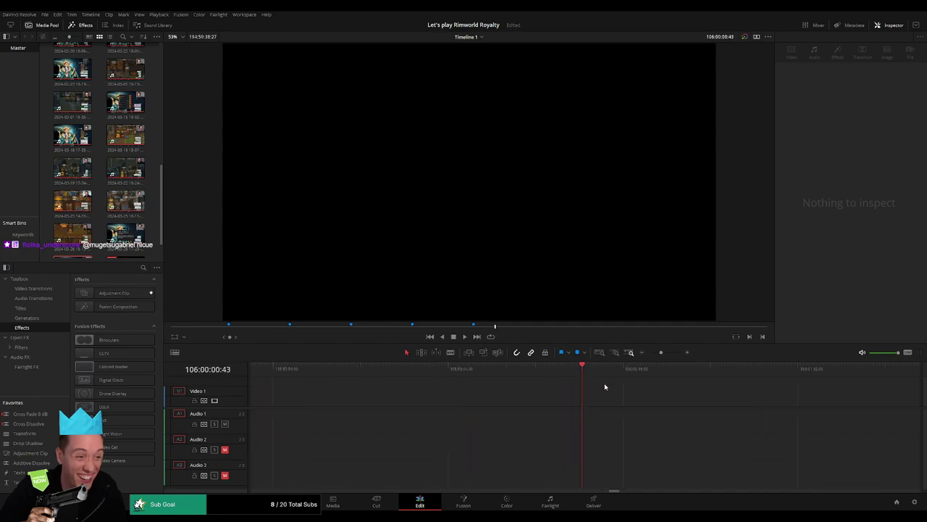
left_click(649, 353)
left_click_drag(630, 382, 435, 400)
key("space")
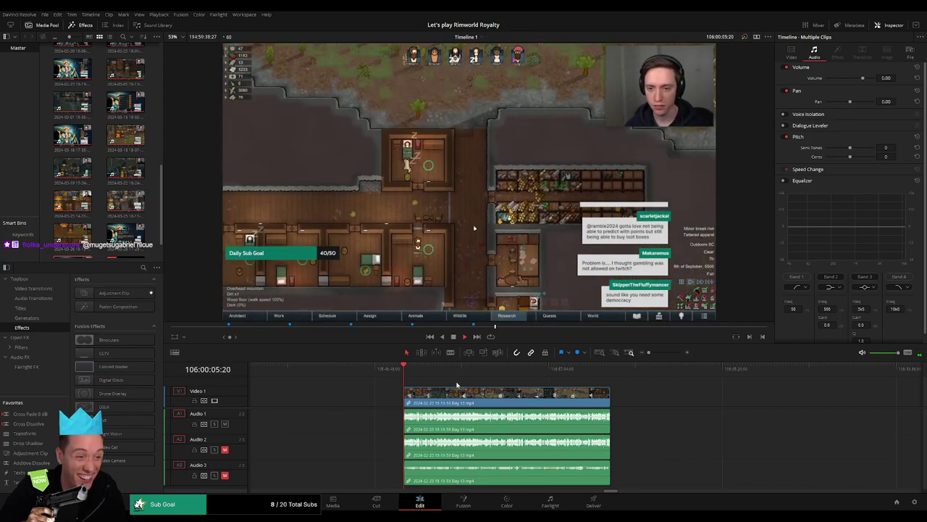
Step: Find a pause in the speech about 52 minutes into the new episode and split the Day 13 clip on all tracks at 106:52:04:00
scroll(457, 384, "right", 1)
left_click_drag(375, 374, 478, 384)
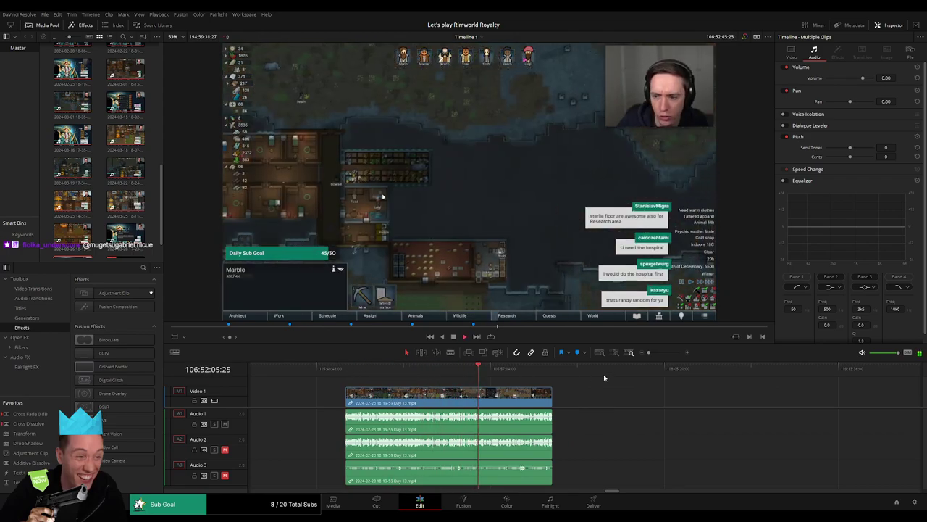
scroll(604, 374, "up", 4)
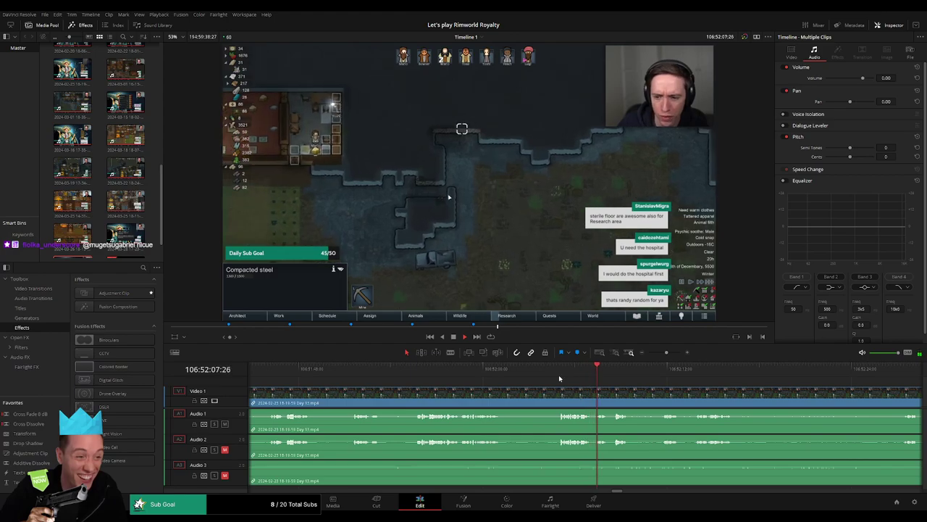
left_click(560, 377)
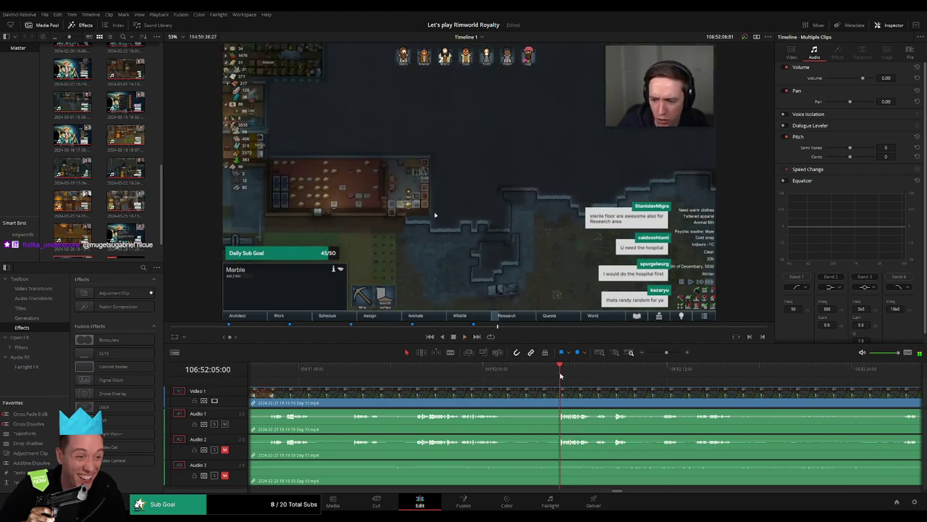
left_click_drag(560, 376, 545, 376)
key("ctrl+b")
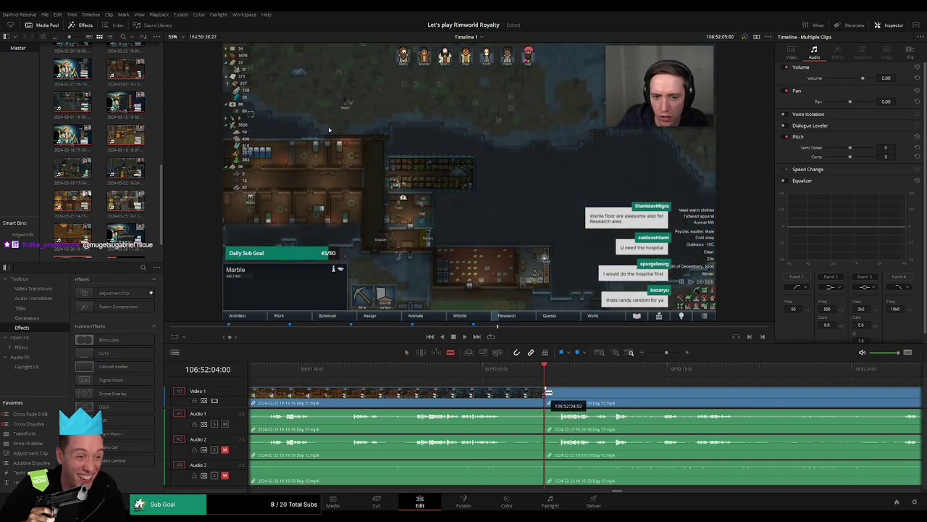
Step: Fade the video and all three audio tracks out and in by about one second around the 106:52:04:00 cut, and play it back
left_click_drag(561, 389, 527, 391)
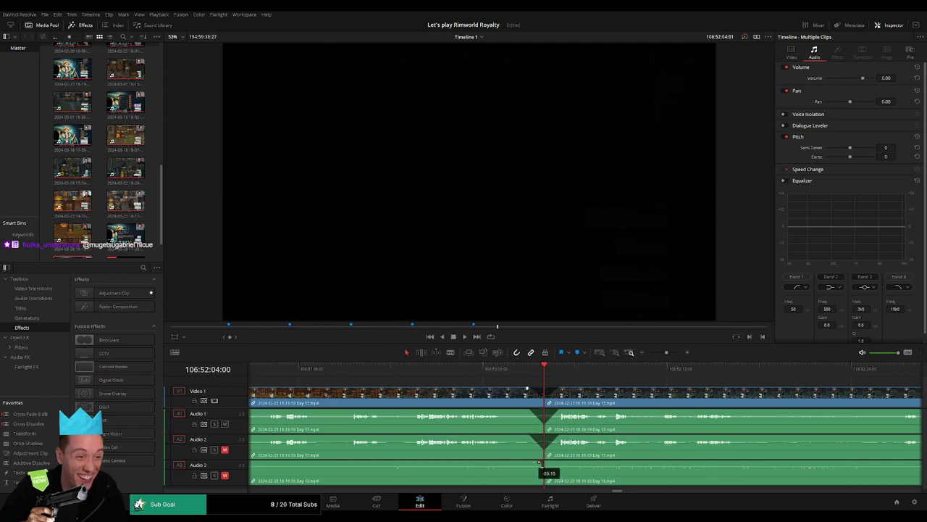
left_click_drag(539, 462, 554, 466)
key("space")
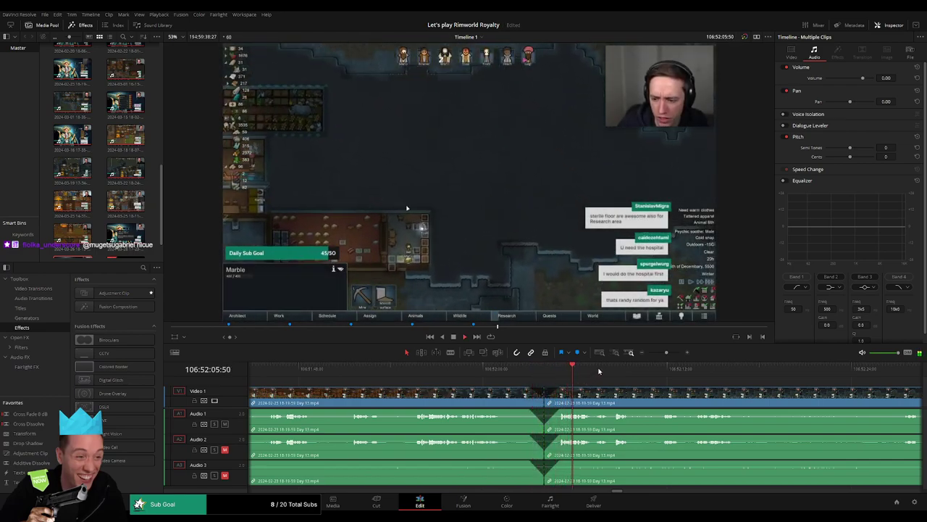
left_click(610, 370)
Step: Move the leftover Day 13 clip after the 106:52:04:00 cut further along the timeline, leaving a gap behind the finished episode
left_click_drag(667, 353, 648, 354)
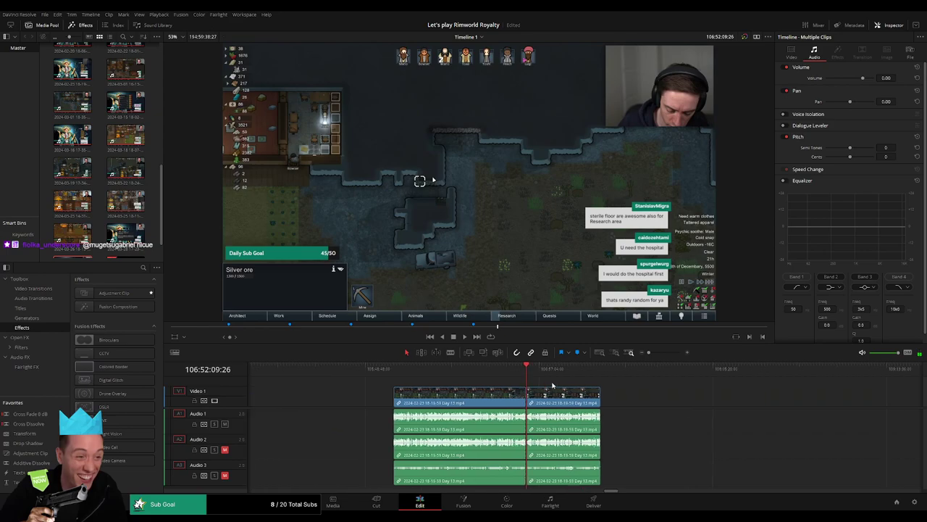
scroll(553, 386, "right", 1)
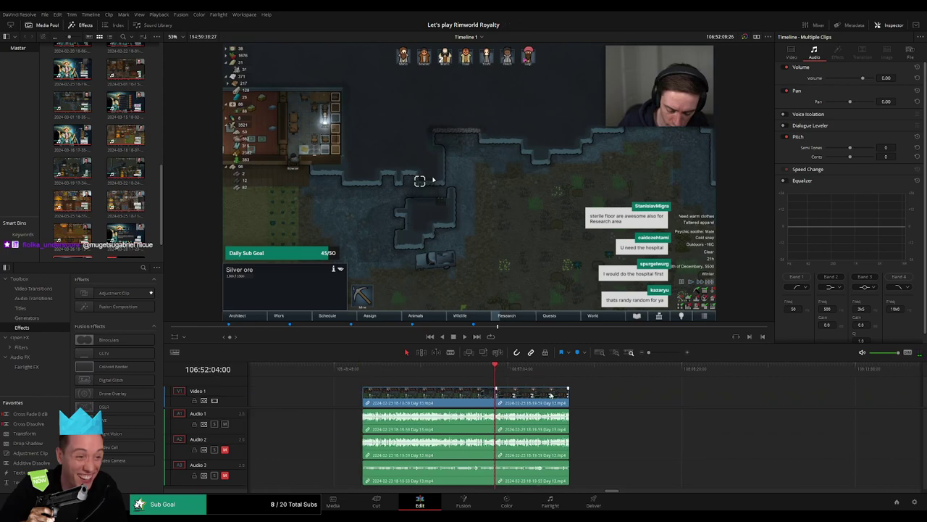
scroll(551, 395, "right", 6)
left_click_drag(310, 400, 556, 404)
left_click(434, 399)
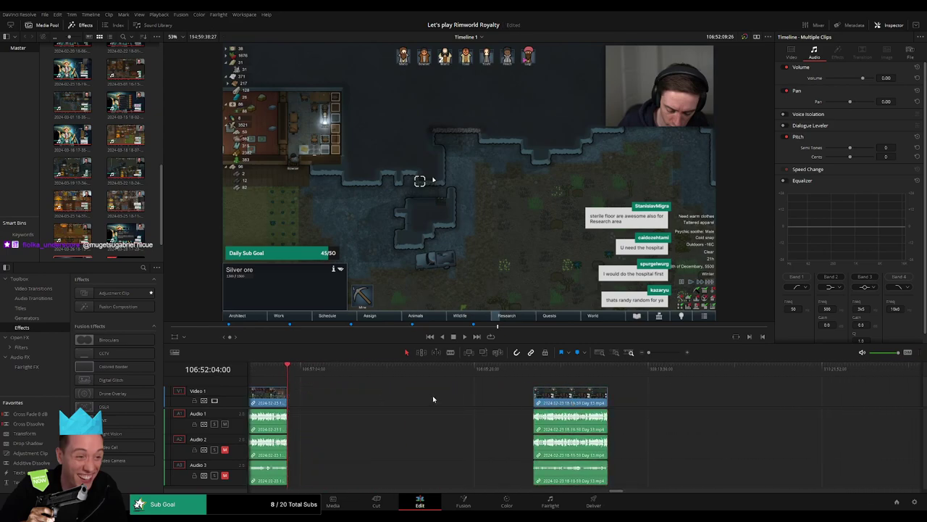
Step: Set the playhead to 108:00:00:00 and place the start of the leftover Day 13 clip there
left_click(341, 390)
left_click_drag(292, 371, 462, 389)
left_click(659, 353)
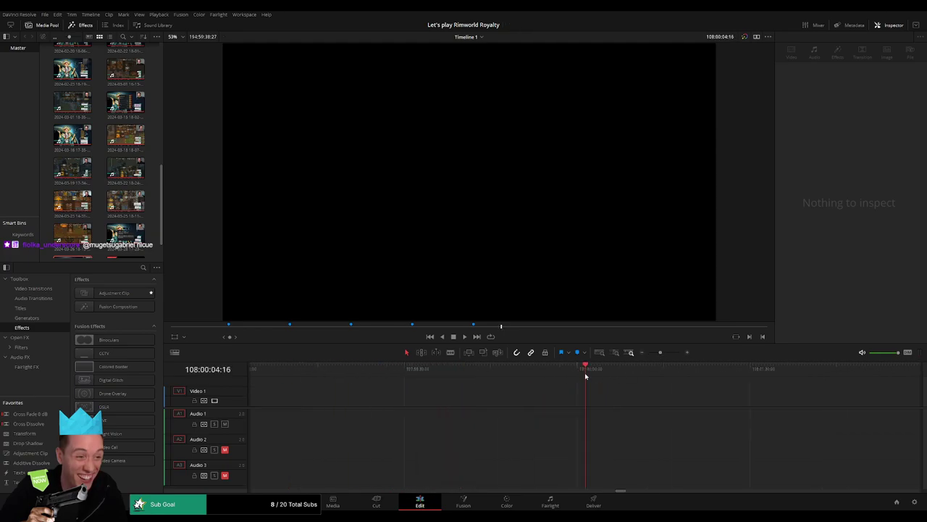
left_click(577, 371)
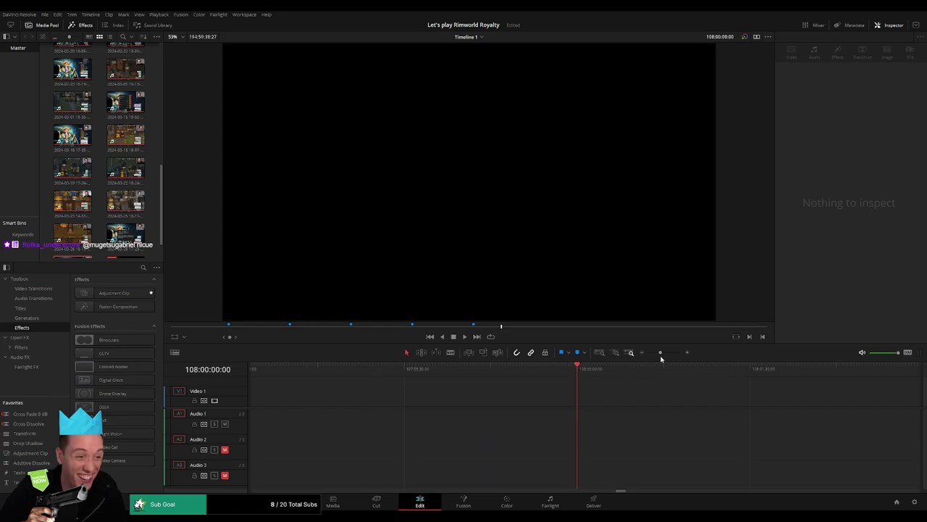
left_click_drag(660, 353, 464, 379)
left_click_drag(528, 397, 457, 397)
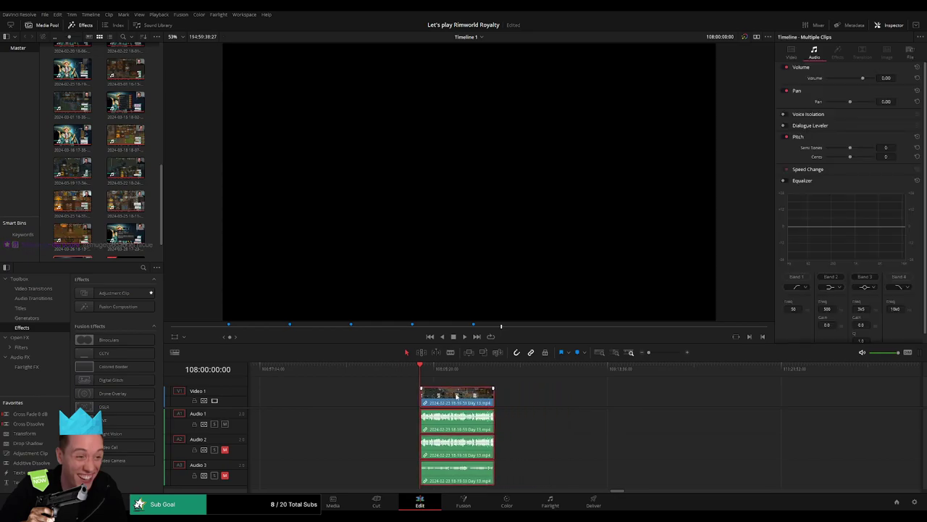
Step: Close the gap before the Day 14 clip so that it directly follows the leftover Day 13 clip, and play the new episode's beginning
scroll(710, 397, "right", 15)
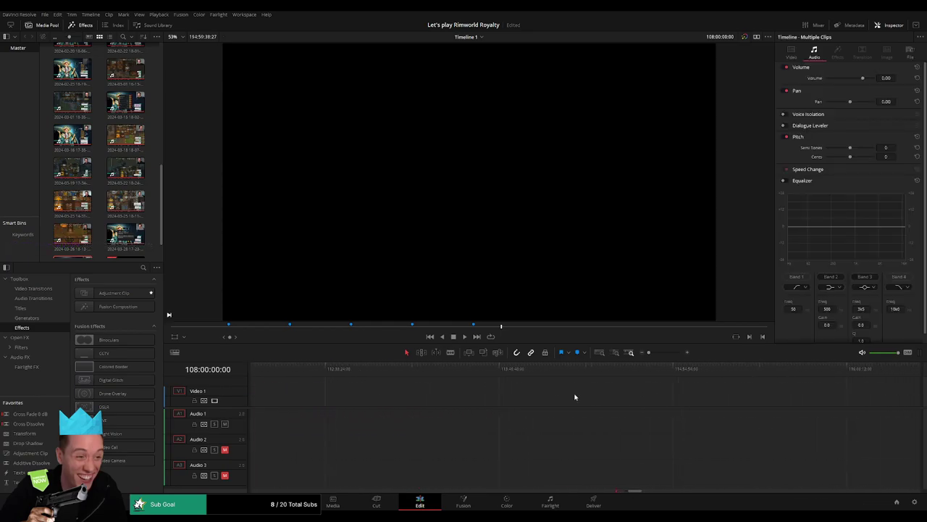
scroll(575, 397, "right", 15)
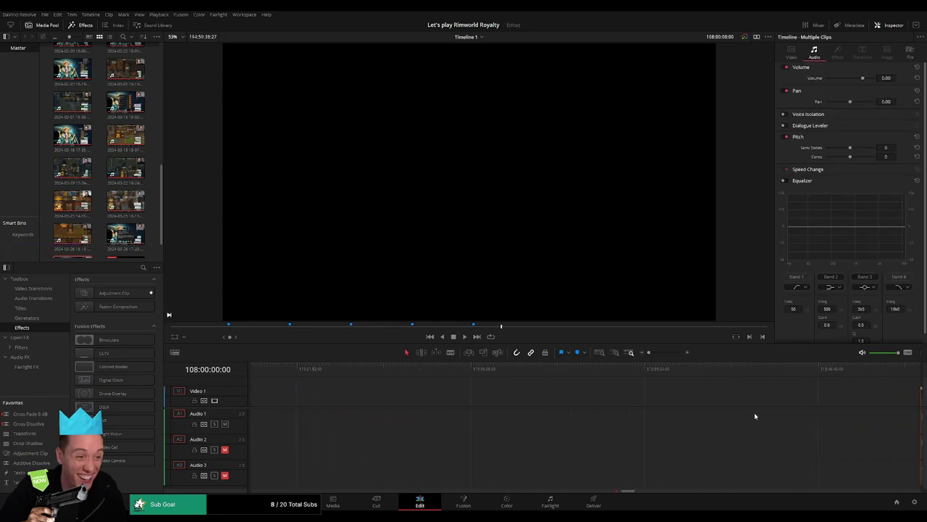
scroll(725, 405, "right", 15)
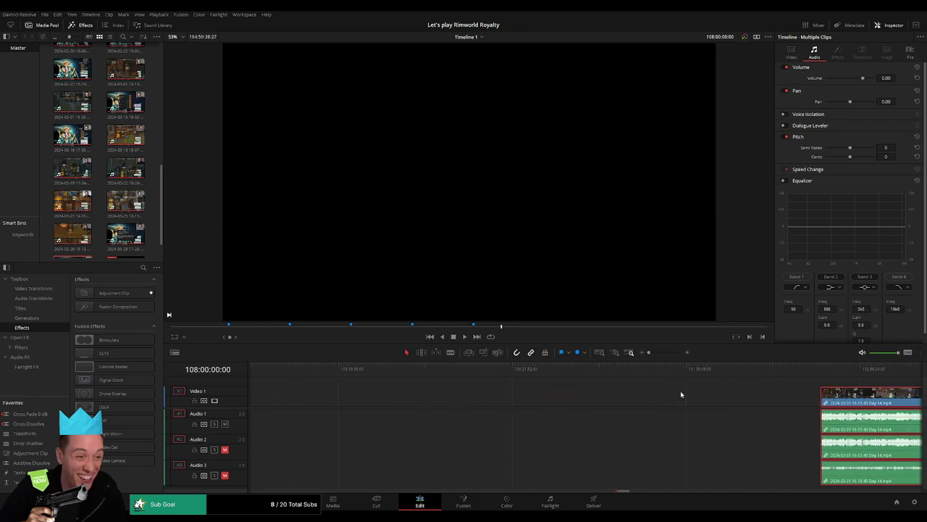
scroll(601, 398, "right", 5)
left_click(452, 404)
key("Delete")
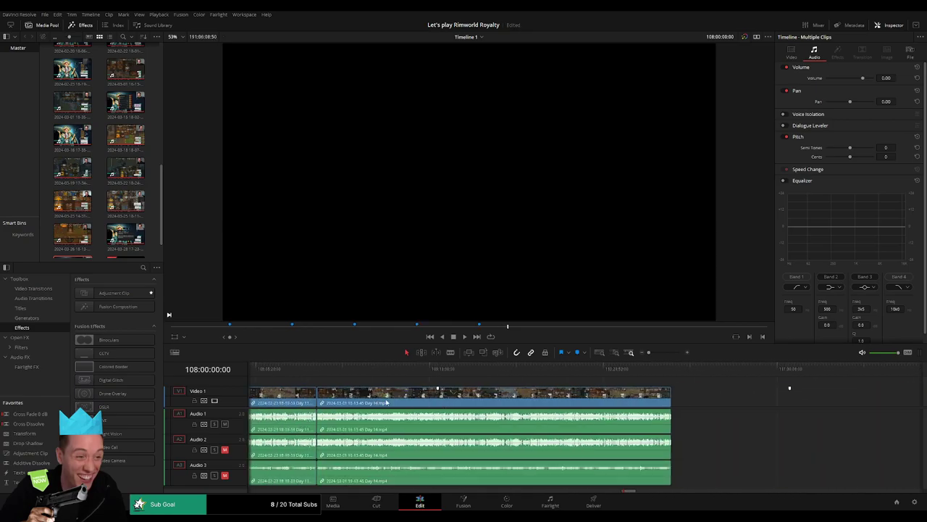
scroll(531, 396, "left", 2)
key("space")
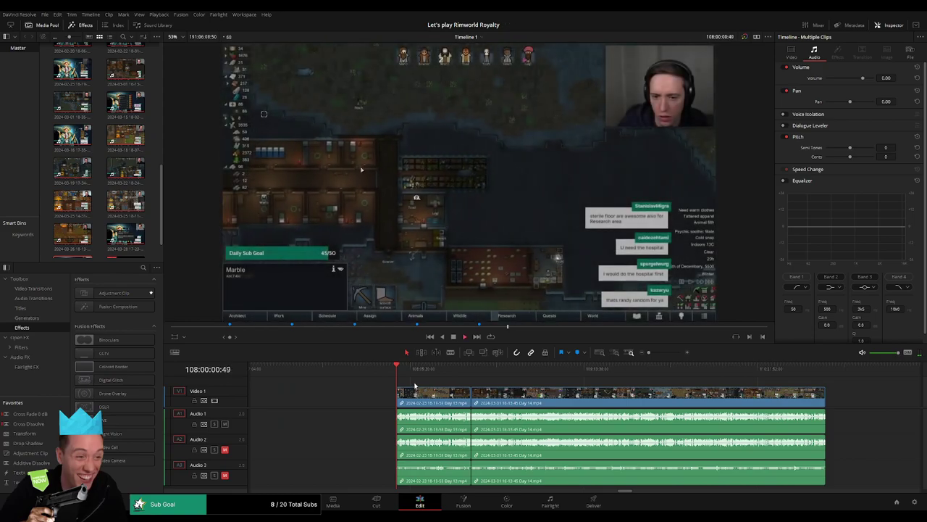
Step: Try to add a transition on the video and audio tracks at the edit between the Day 13 and Day 14 clips, and undo it
left_click_drag(406, 379, 471, 371)
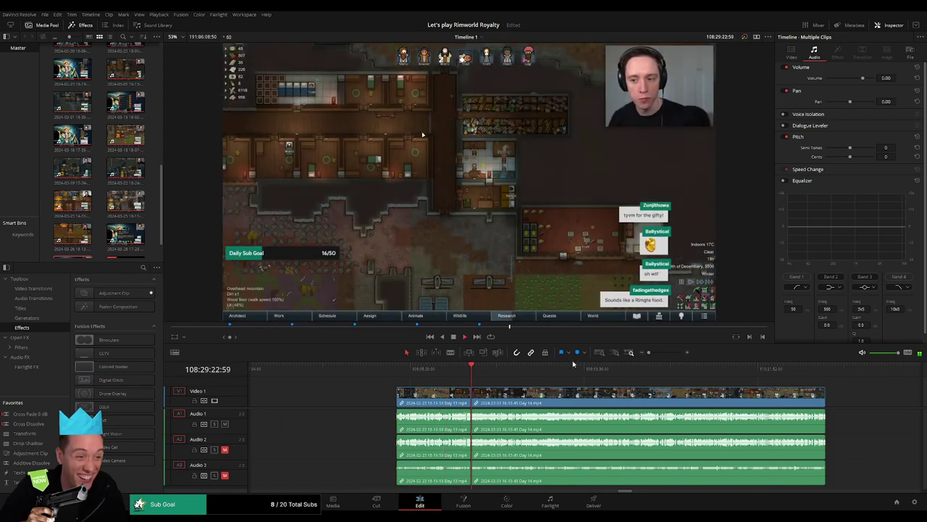
left_click(671, 352)
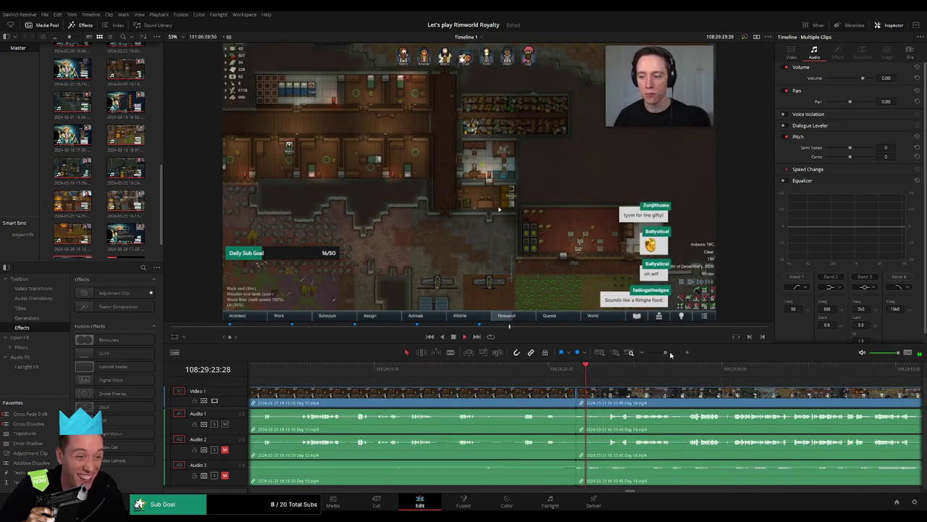
key("space")
key("Up")
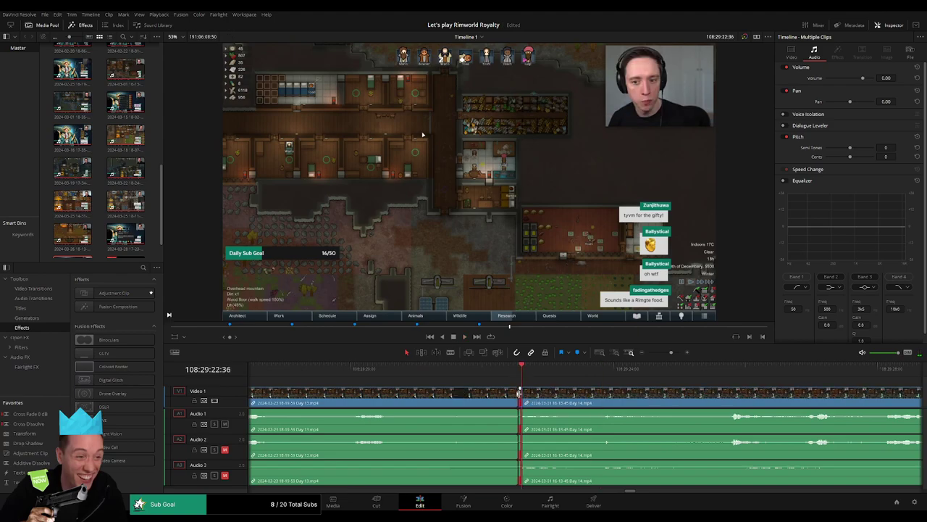
left_click_drag(508, 369, 520, 398)
key("ctrl+t")
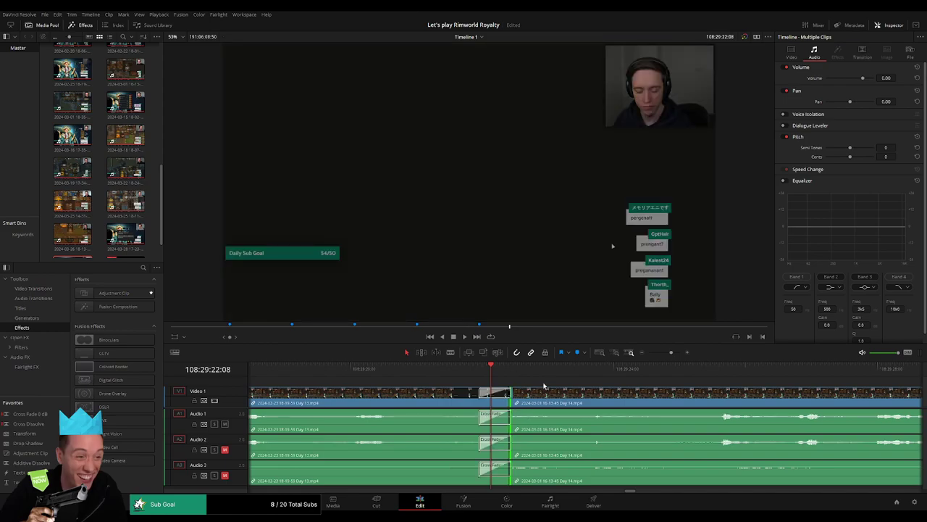
key("ctrl+z")
key("ctrl+z")
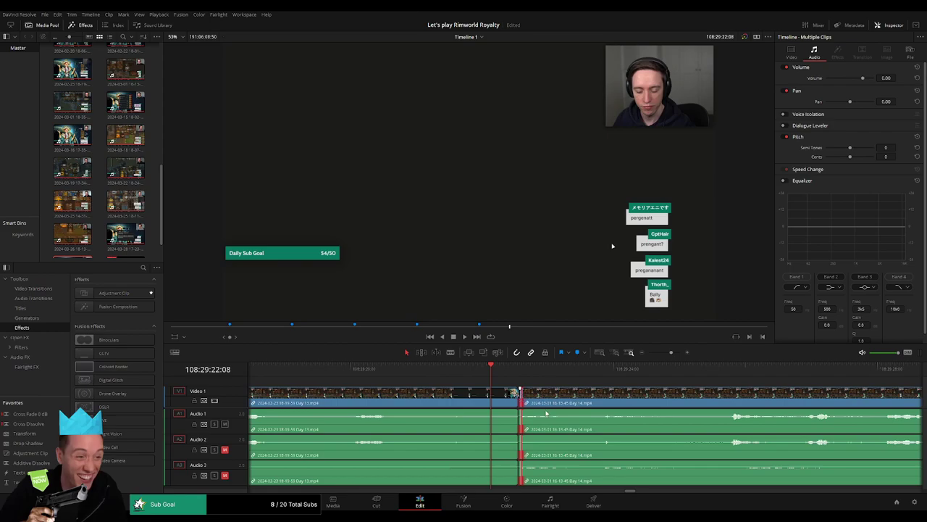
Step: Add a transition centred on the edit between the Day 13 and Day 14 clips on all tracks, and play it back
key("ctrl+t")
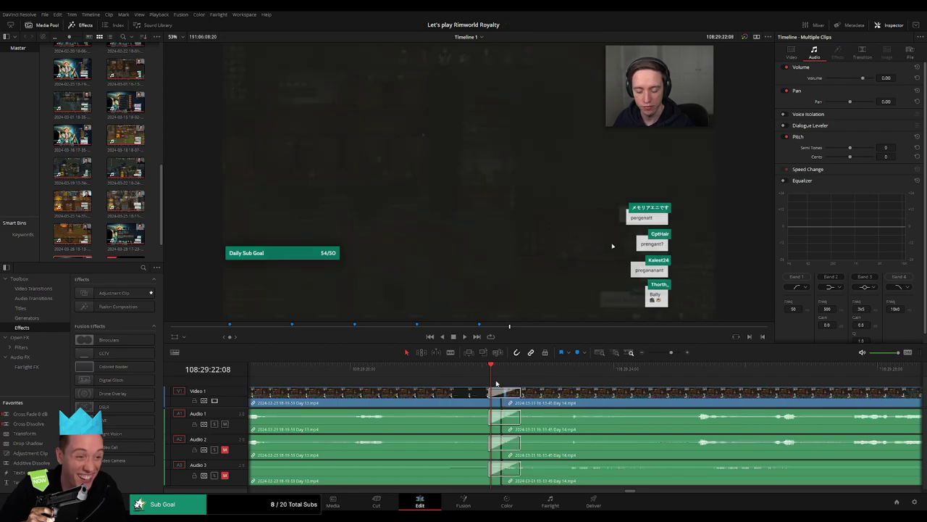
left_click_drag(419, 373, 376, 376)
key("space")
left_click_drag(671, 352, 667, 353)
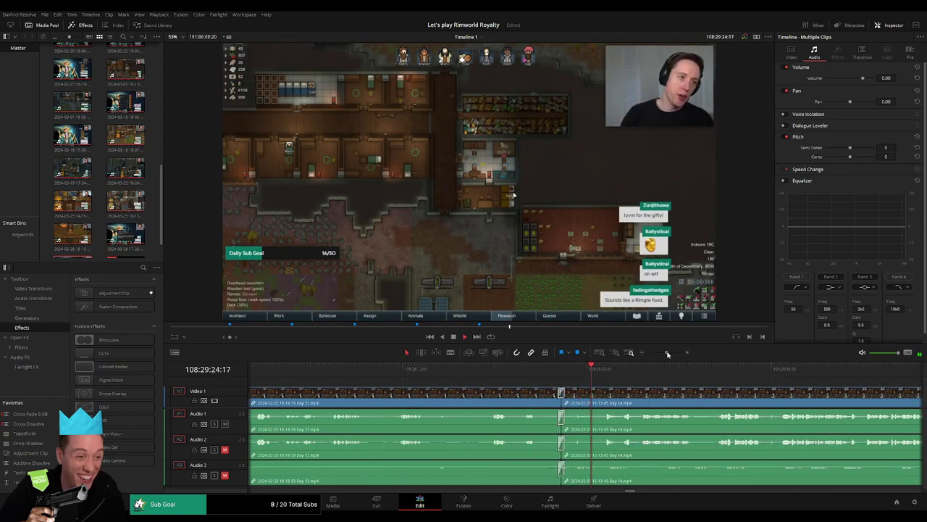
left_click(486, 373)
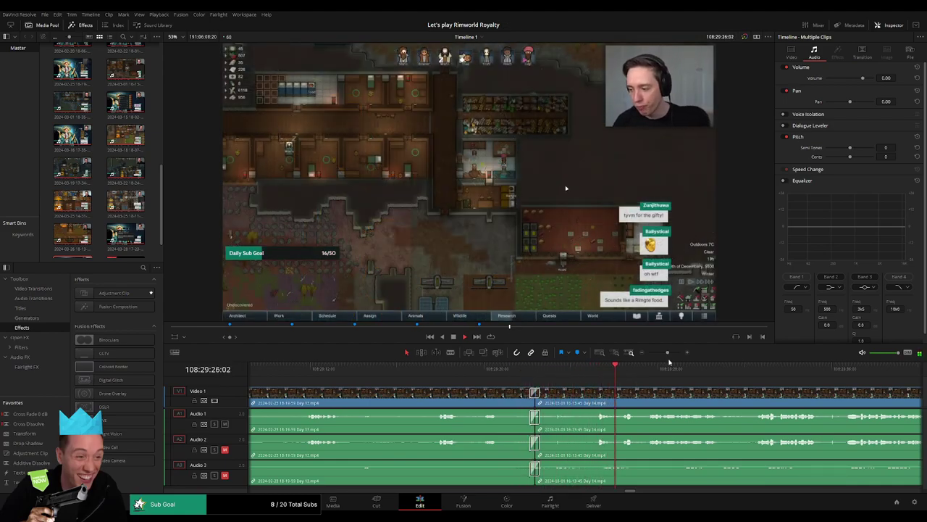
Step: Split the Day 14 clip on all tracks at 108:52:04:00, in a quiet moment about 52 minutes into the episode
left_click_drag(667, 352, 628, 359)
scroll(553, 394, "right", 4)
left_click(347, 371)
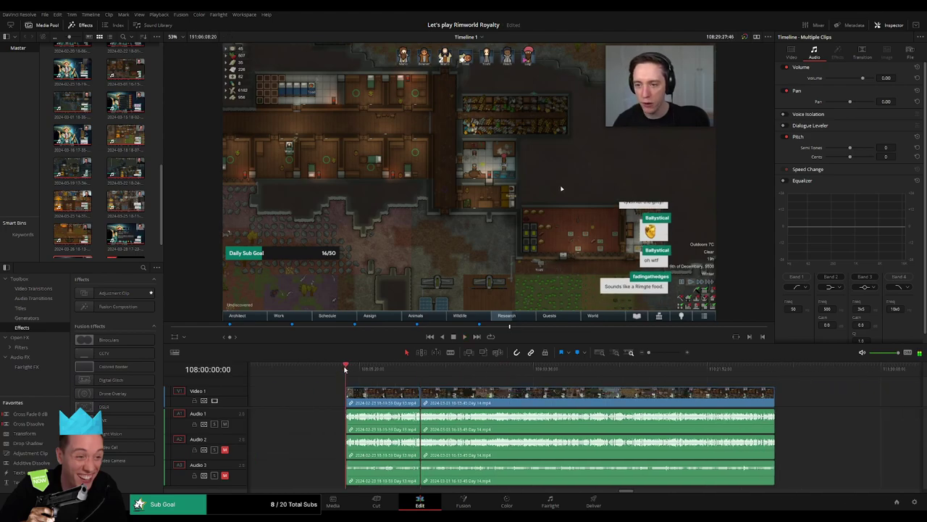
left_click_drag(406, 373, 478, 376)
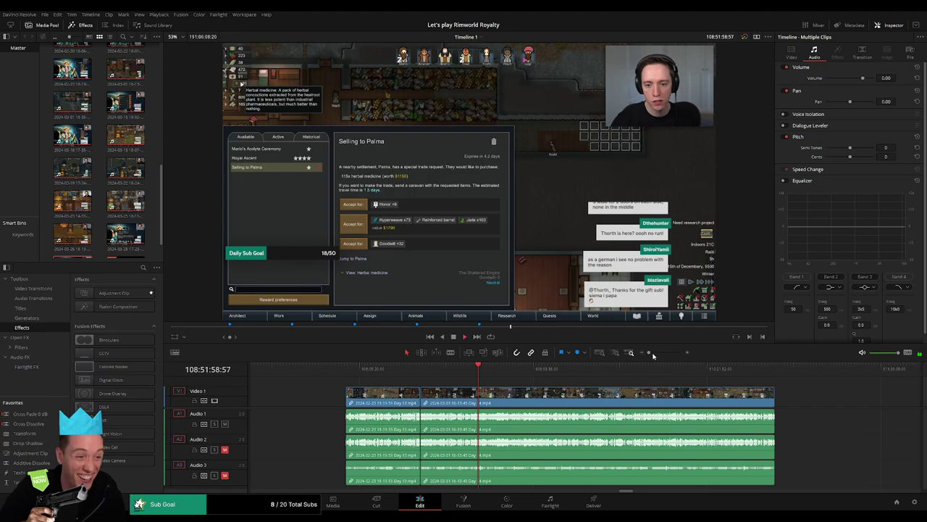
left_click_drag(651, 353, 668, 353)
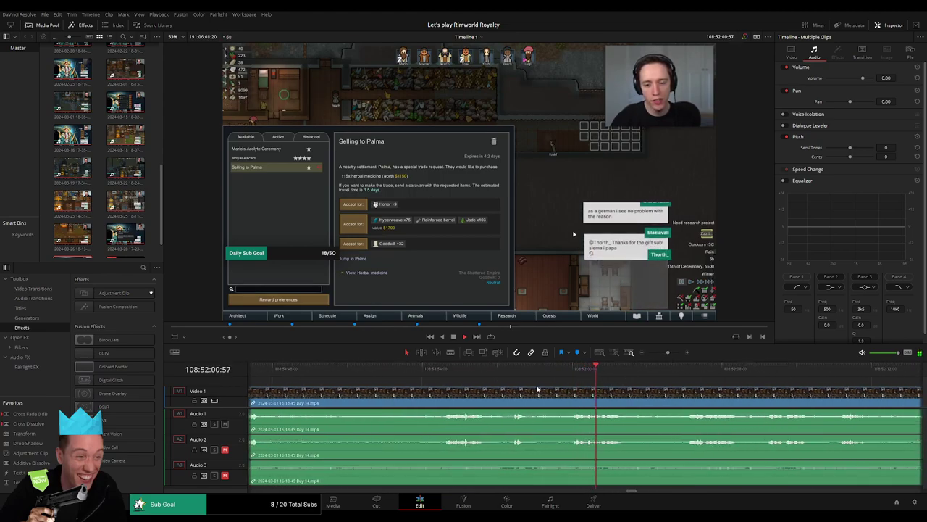
left_click(515, 374)
left_click(571, 375)
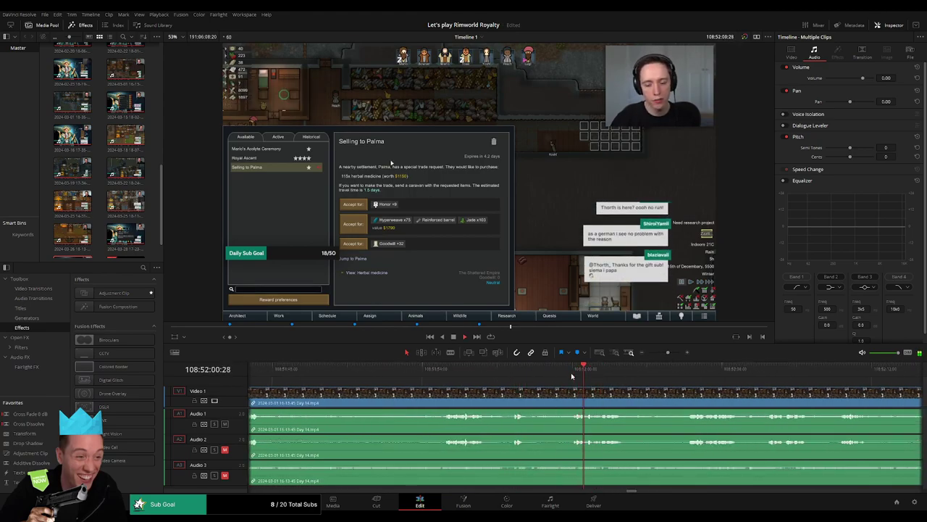
left_click(572, 373)
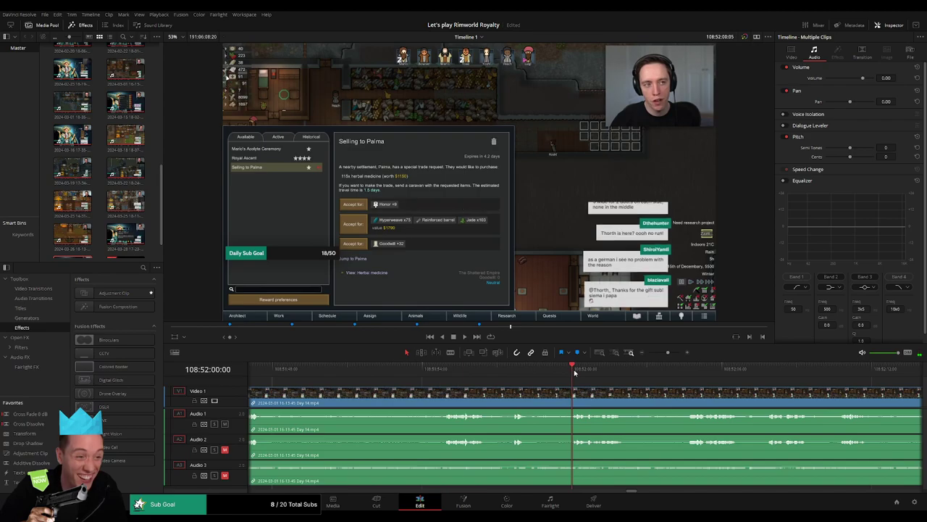
left_click(679, 372)
left_click_drag(684, 374, 473, 411)
left_click(519, 374)
key("ctrl+b")
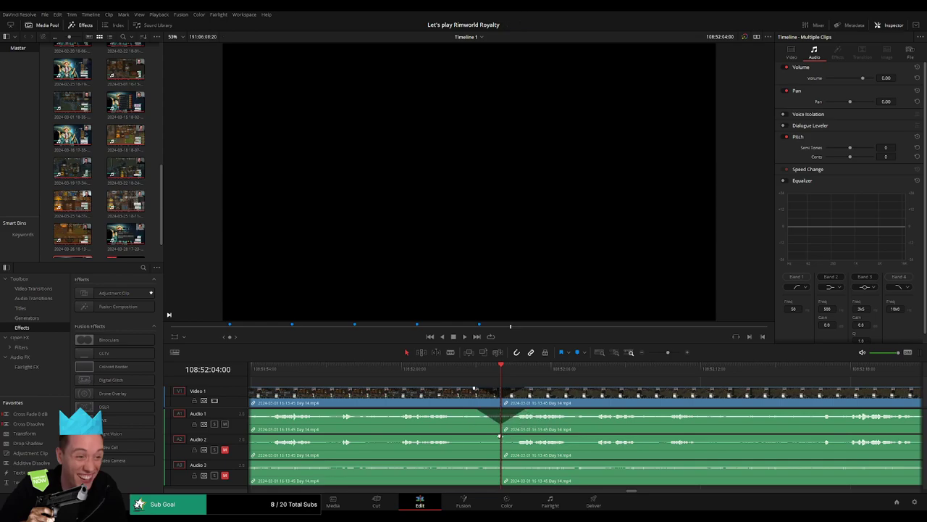
Step: Fade video and audio out and in by about one second on both sides of the 108:52:04:00 cut, and play it back
left_click_drag(499, 435, 524, 462)
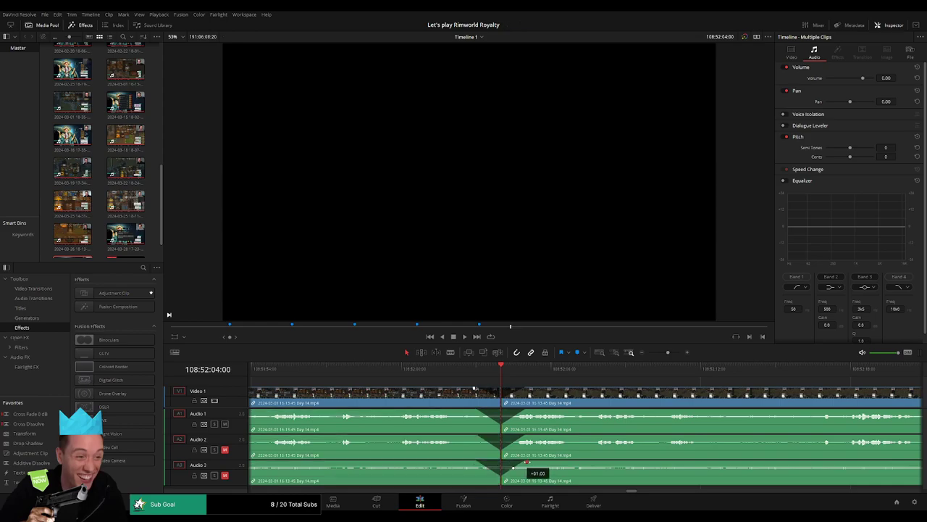
left_click(455, 374)
key("space")
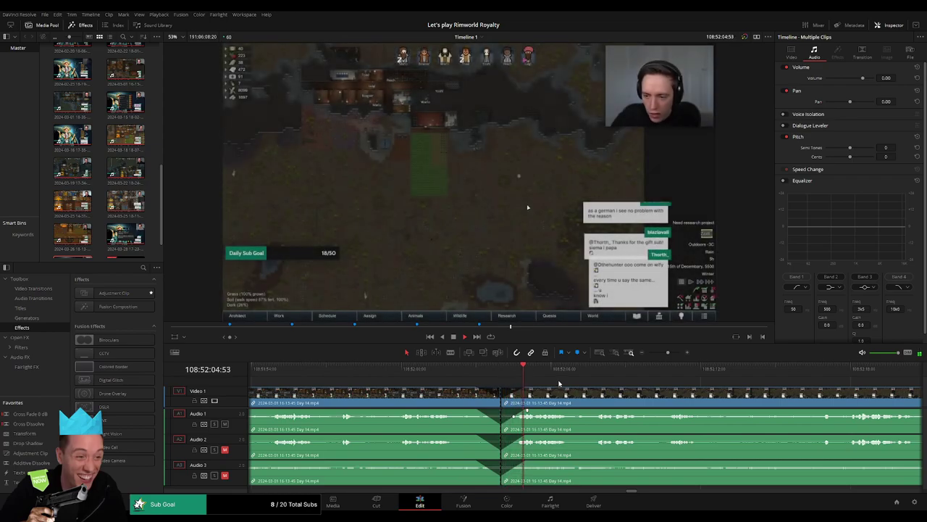
Step: Move the remaining Day 14 clip away from the episode that ends at 108:52:04:00, leaving a wide gap on the timeline
left_click_drag(667, 353, 649, 353)
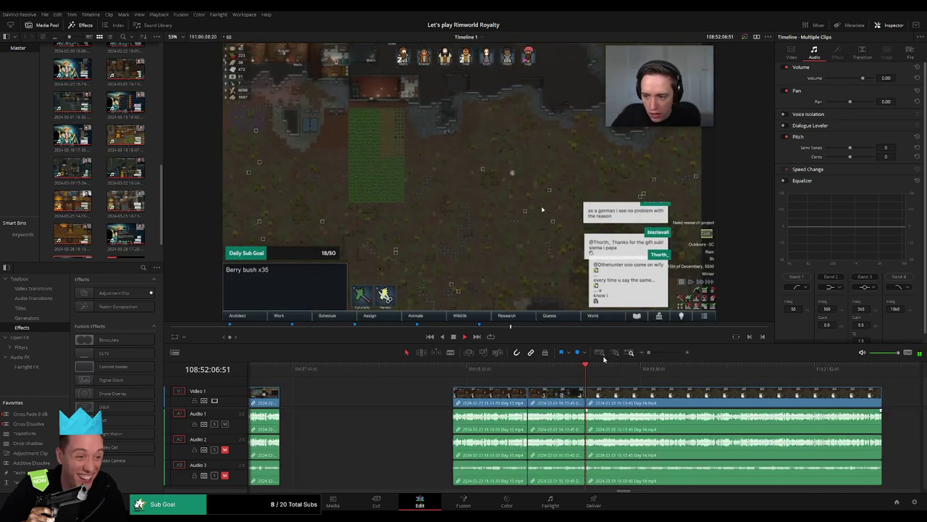
scroll(532, 385, "right", 1)
scroll(532, 384, "right", 1)
left_click(328, 374)
left_click(458, 372)
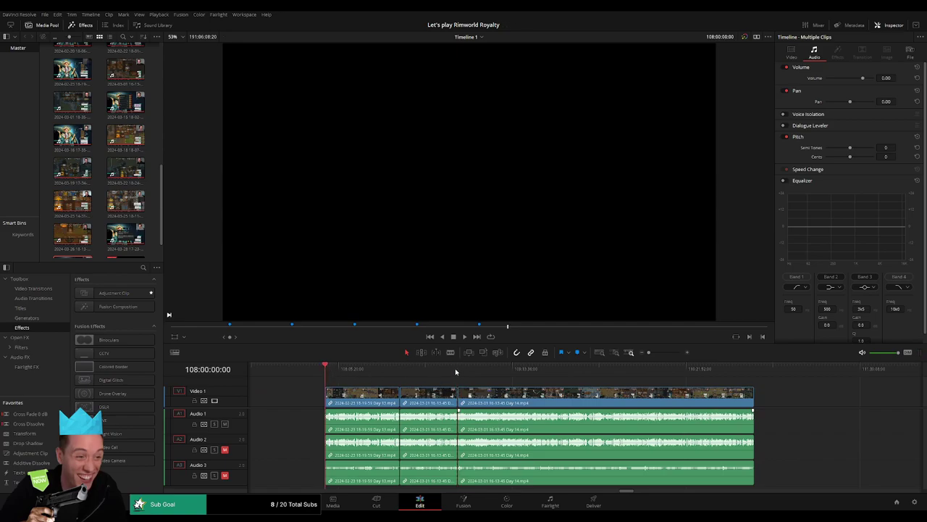
scroll(574, 396, "right", 3)
left_click_drag(377, 395, 642, 399)
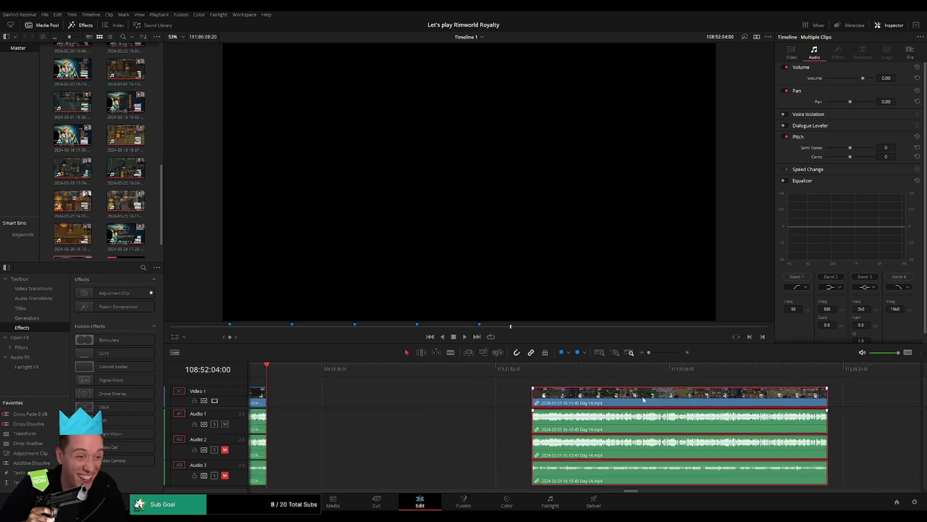
Step: Set the playhead to 110:00:00:00 and place the start of the leftover Day 14 clip there
left_click(443, 393)
left_click(337, 391)
left_click_drag(274, 372, 360, 380)
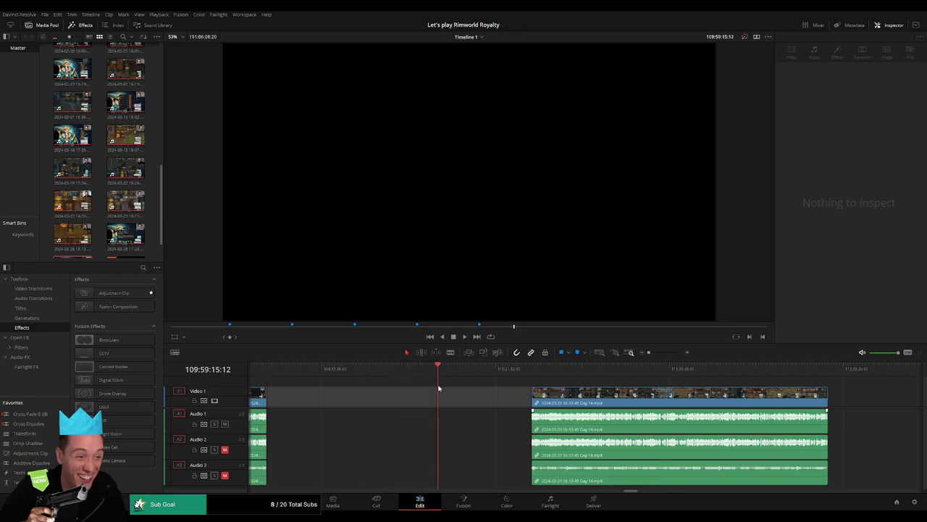
left_click_drag(648, 353, 656, 355)
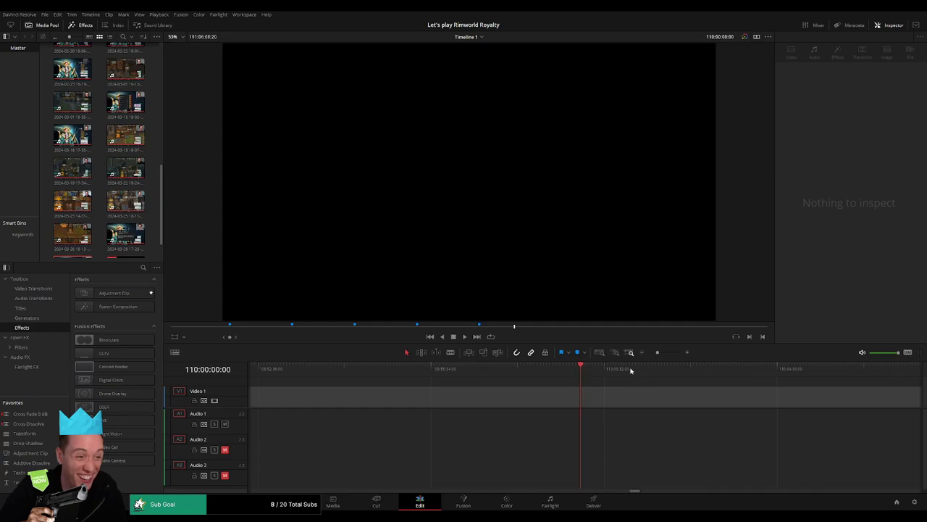
left_click_drag(657, 353, 642, 355)
left_click_drag(534, 391, 442, 391)
Step: Play through the audio pauses around 52 minutes into the new episode and split the Day 14 clip on all tracks at 110:52:08:30
key("space")
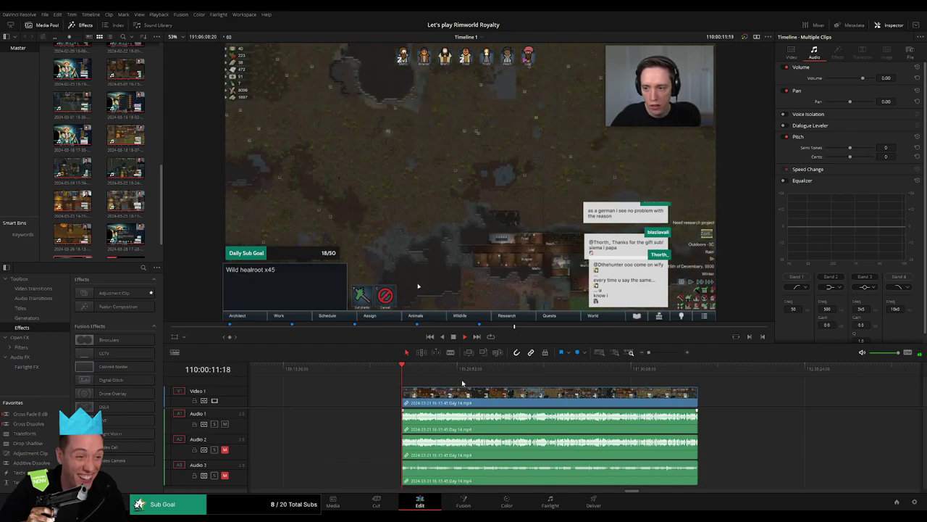
mouse_move(426, 379)
left_mouse_down()
mouse_move(323, 380)
mouse_move(426, 379)
left_mouse_up()
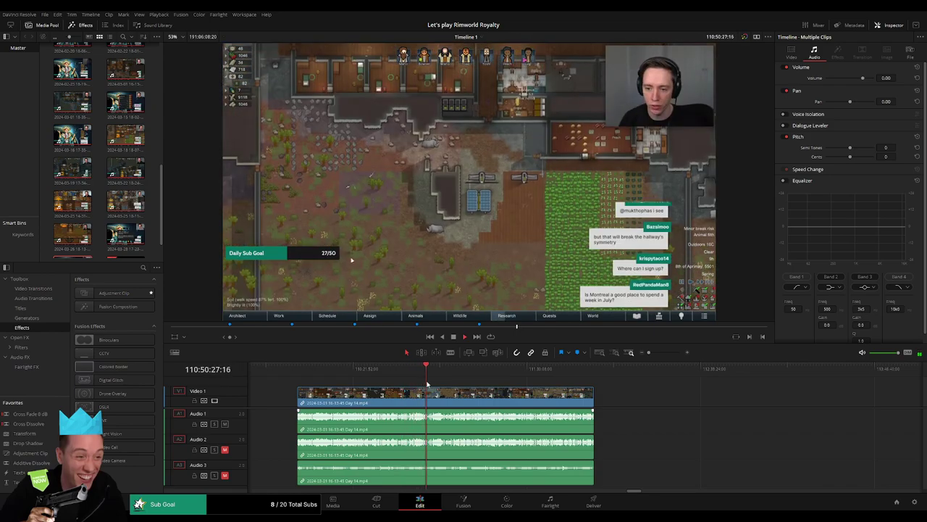
key("space")
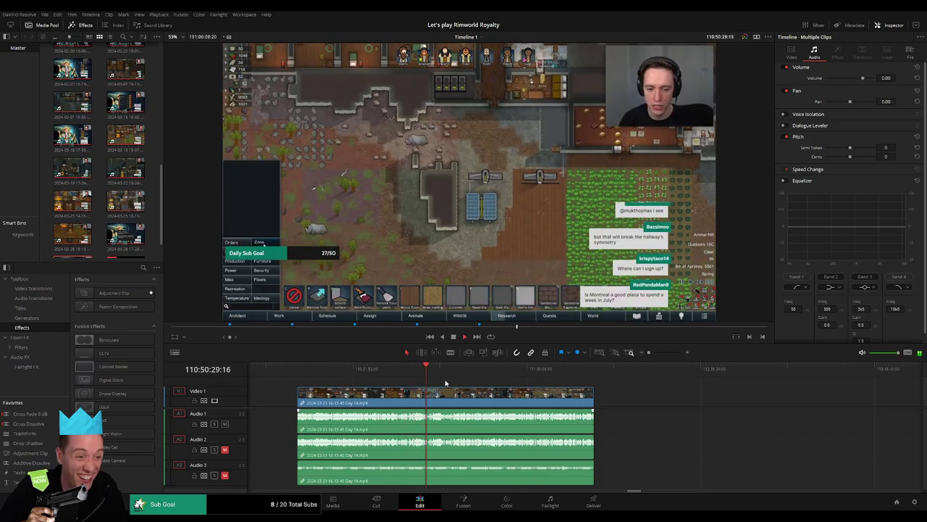
left_click(430, 371)
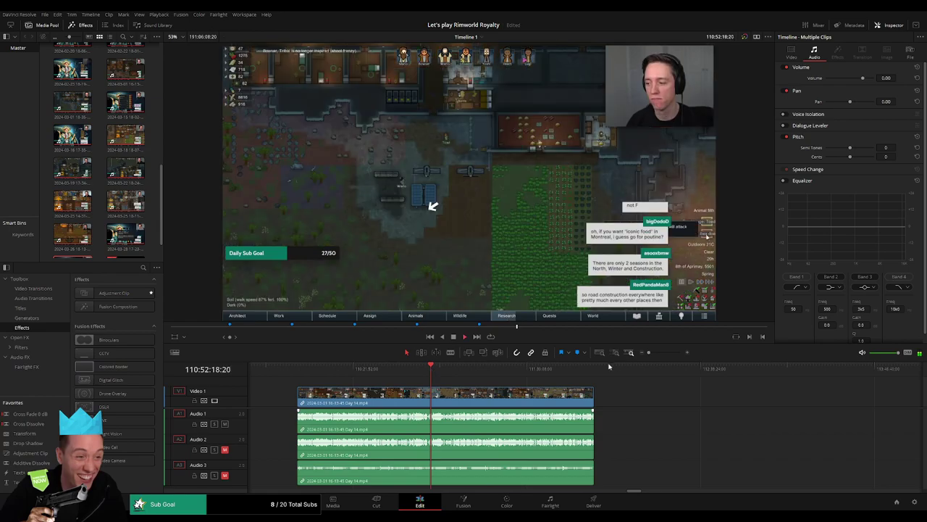
left_click_drag(649, 353, 664, 354)
left_click_drag(588, 379, 525, 377)
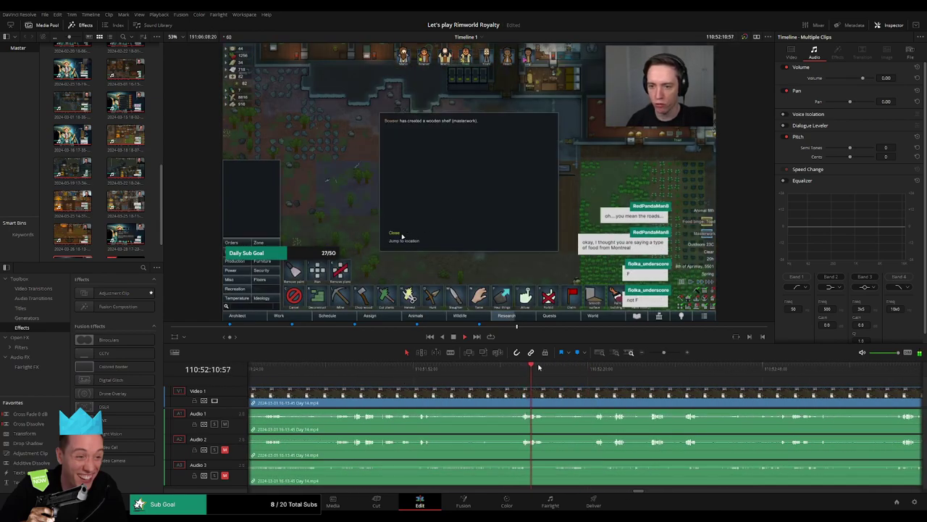
left_click_drag(663, 352, 665, 353)
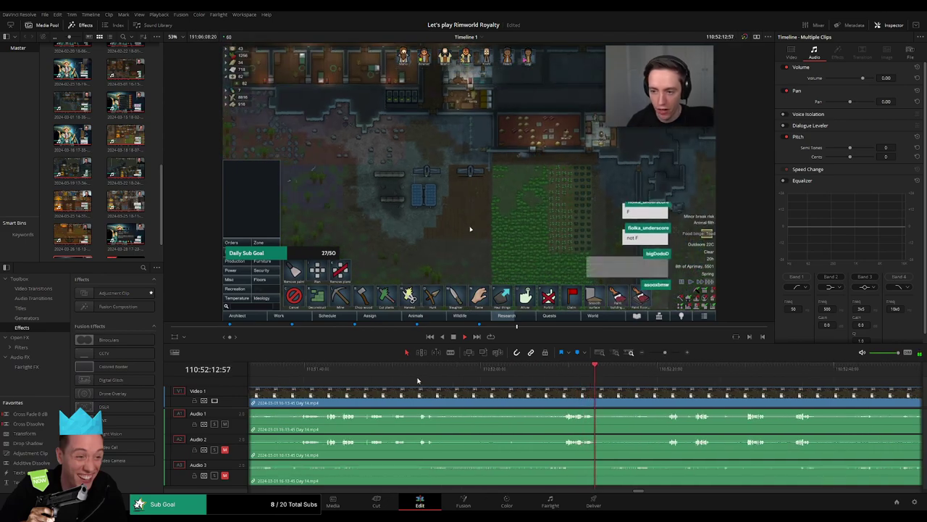
left_click(418, 371)
left_click(561, 373)
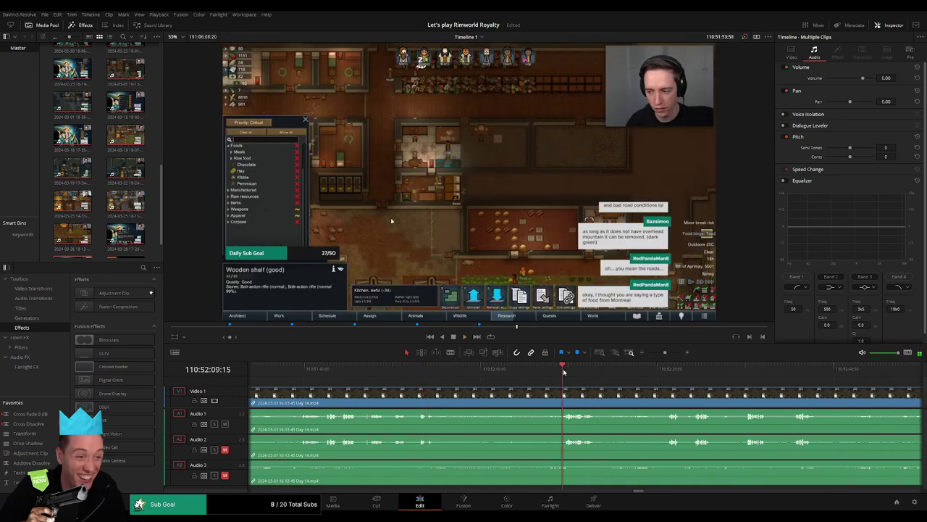
left_click_drag(567, 373, 556, 373)
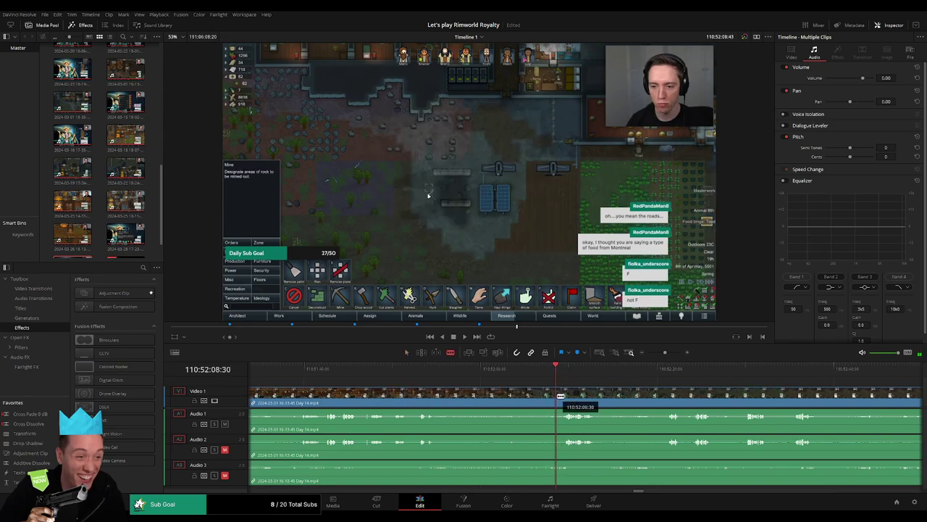
left_click(561, 396)
key("a")
Step: Add fades of about one second on both sides of the 110:52:08:30 cut on the video and all audio tracks, and play it back
left_click_drag(557, 389, 567, 391)
scroll(594, 393, "up", 3)
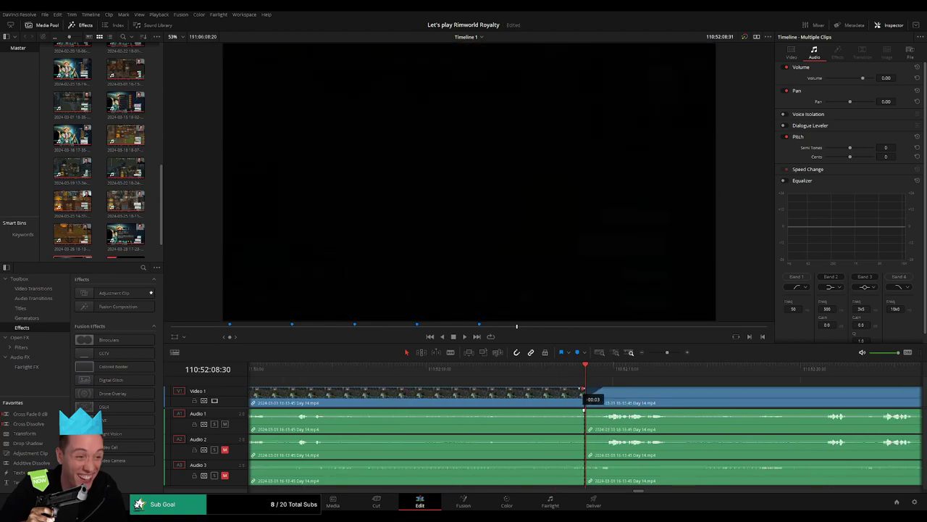
left_click_drag(584, 391, 563, 390)
left_click_drag(566, 411, 565, 411)
scroll(568, 406, "right", 5)
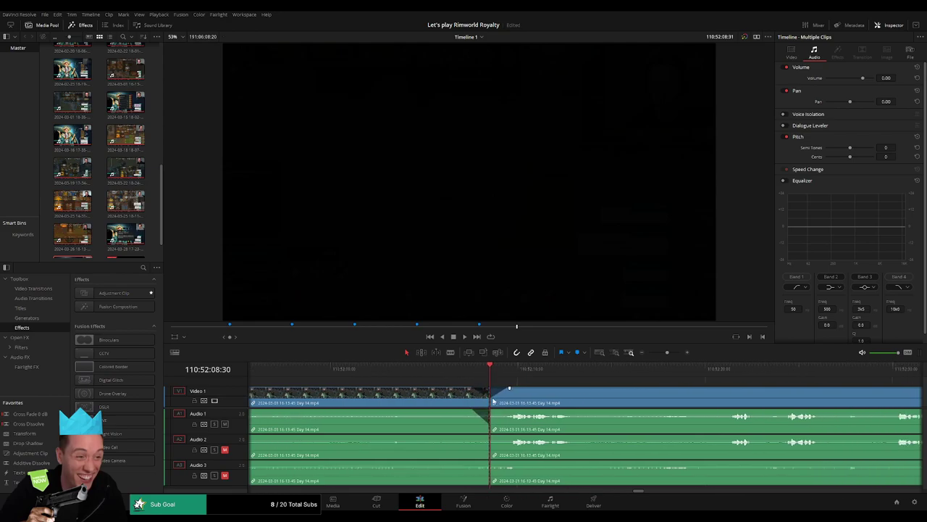
left_click_drag(449, 411, 487, 411)
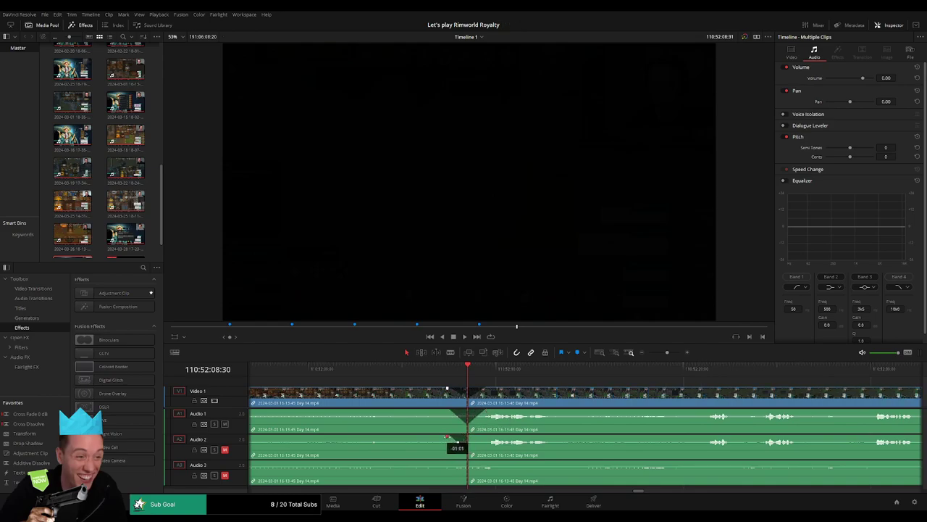
left_click_drag(447, 436, 490, 438)
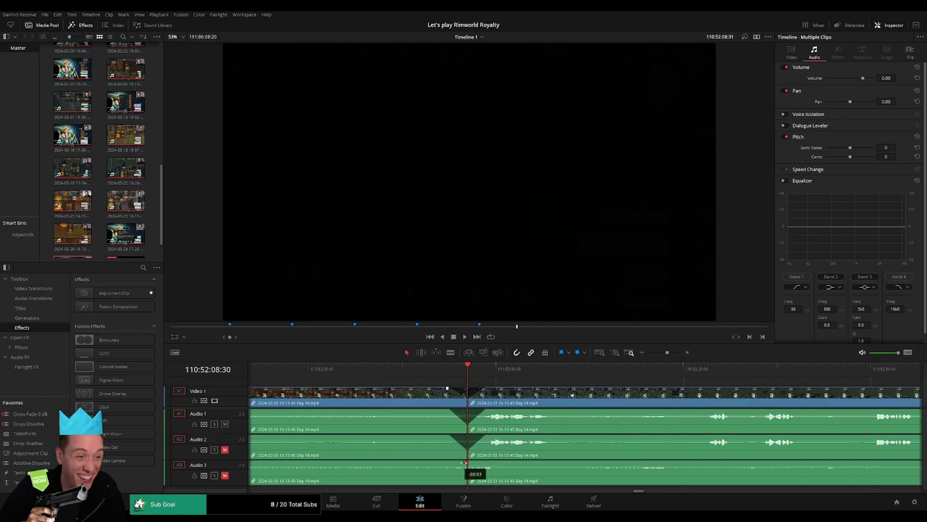
mouse_move(465, 462)
left_mouse_down()
mouse_move(447, 462)
mouse_move(477, 468)
left_mouse_up()
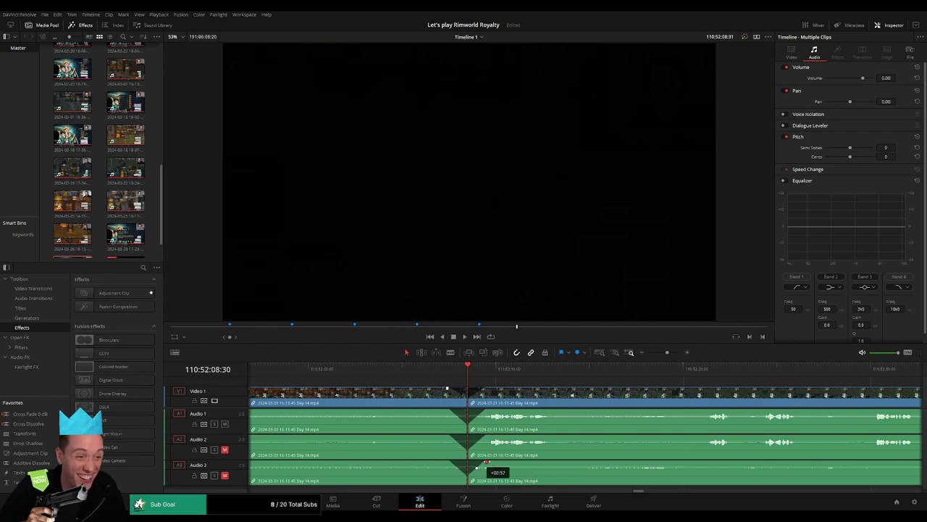
left_click(446, 368)
key("space")
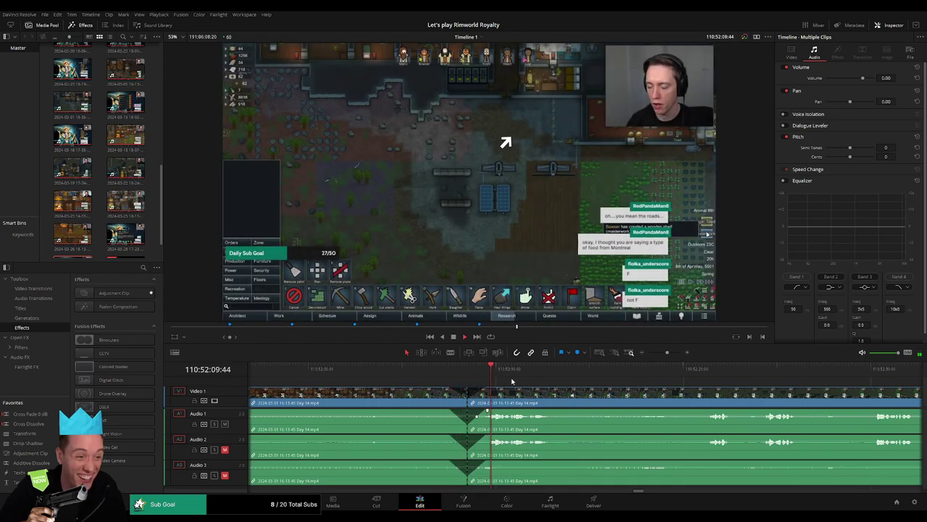
Step: Move the remaining Day 14 clip away from the episode ending at 110:52:08:30 and place its start near the 112-hour mark
left_click_drag(667, 353, 607, 360)
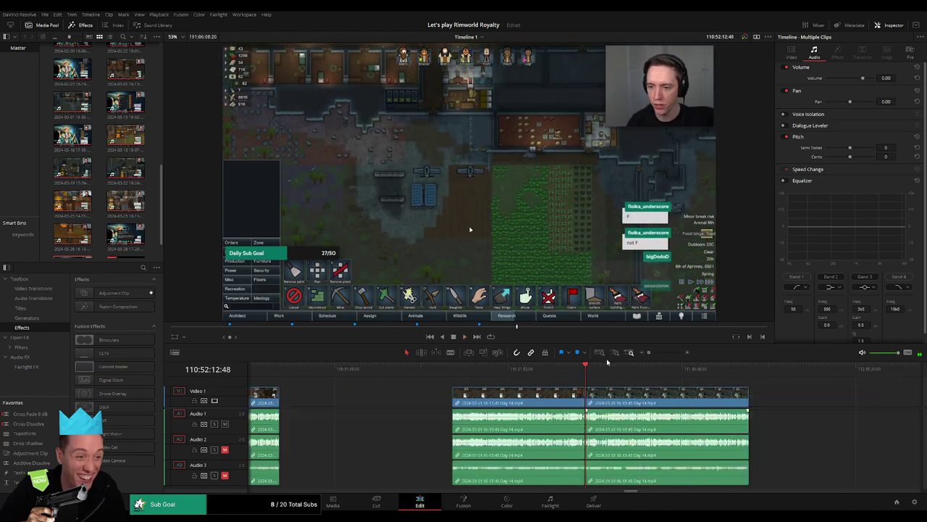
left_click_drag(646, 391, 360, 387)
left_click_drag(387, 394, 623, 397)
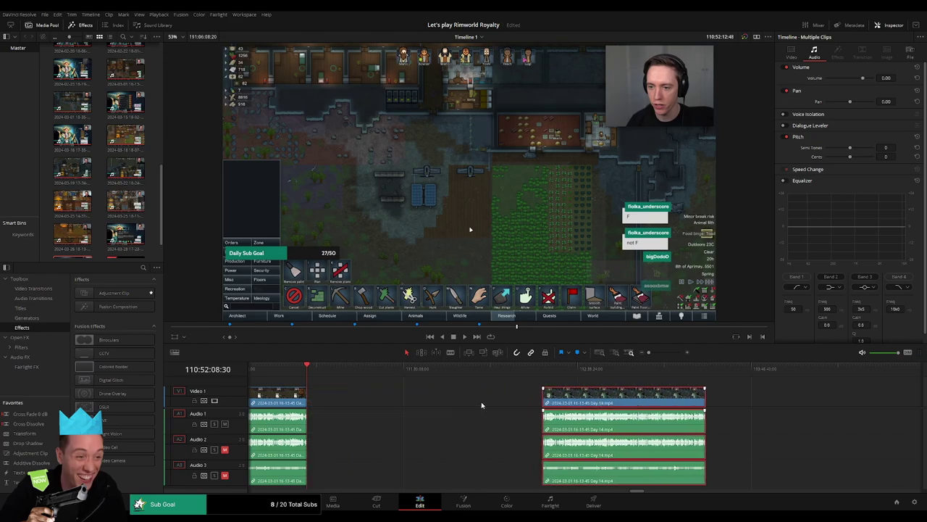
left_click(444, 399)
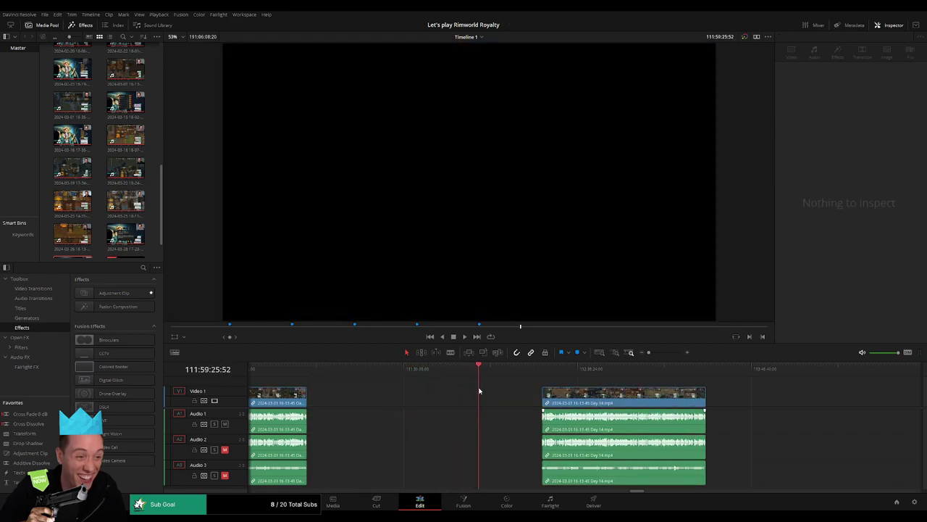
left_click_drag(568, 395, 483, 382)
left_click(528, 384)
Step: Play through the Day 14 clip around 52 minutes into the episode and split it on all tracks at 112:52:00:00
key("space")
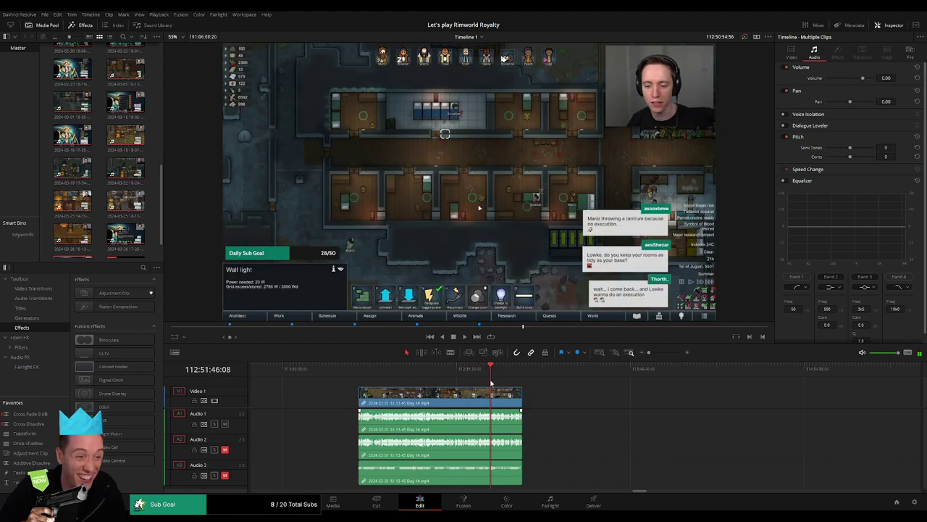
key("space")
left_click_drag(648, 352, 664, 352)
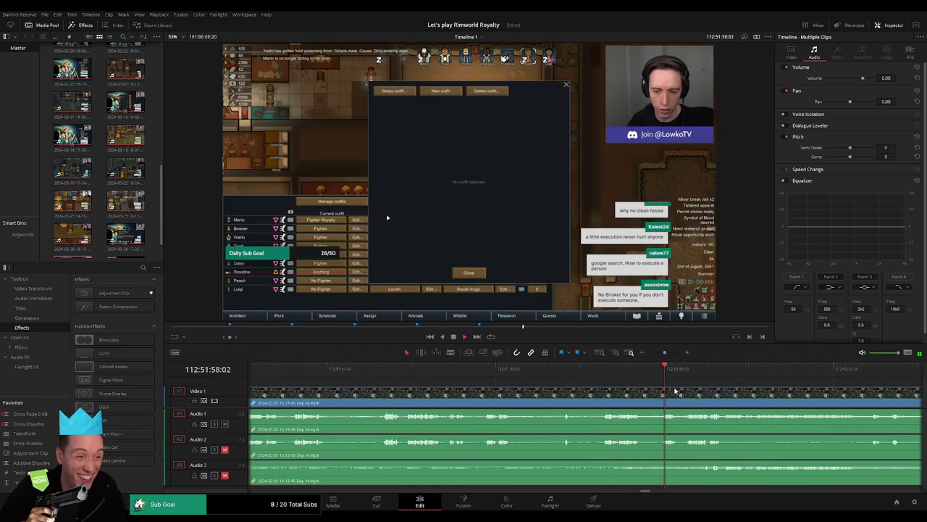
left_click_drag(664, 353, 669, 353)
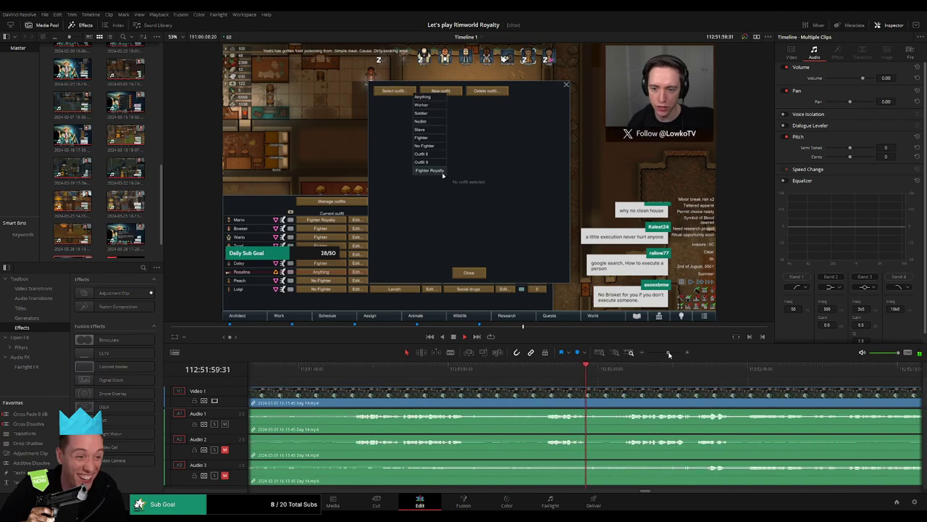
left_click(630, 375)
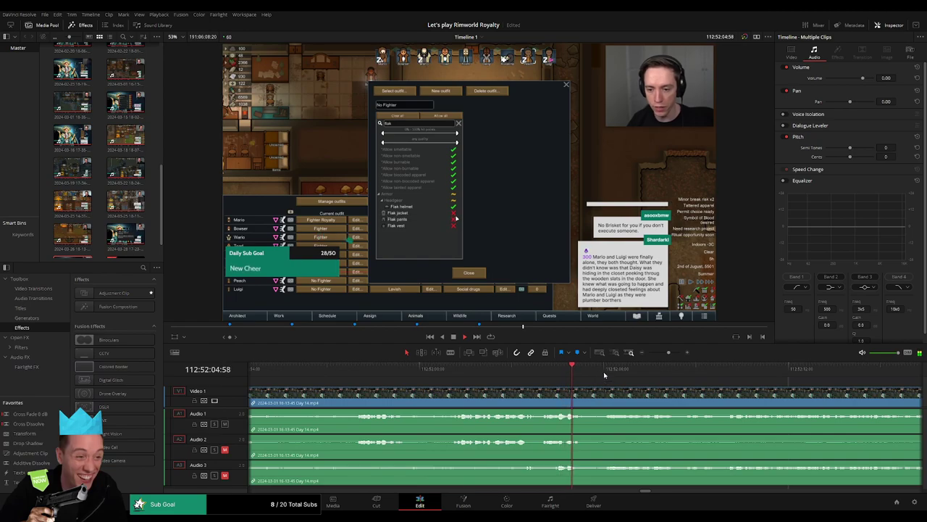
left_click_drag(465, 377, 356, 374)
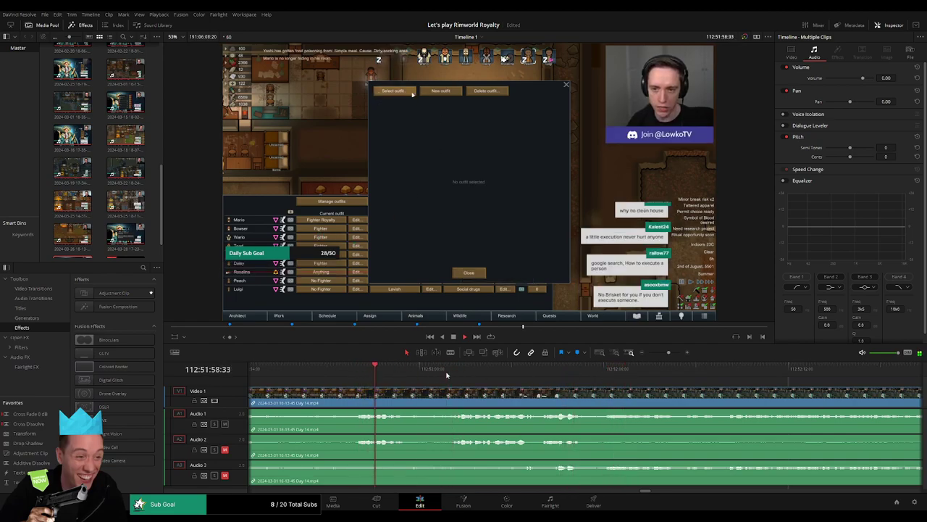
left_click_drag(456, 373, 396, 392)
key("ctrl+b")
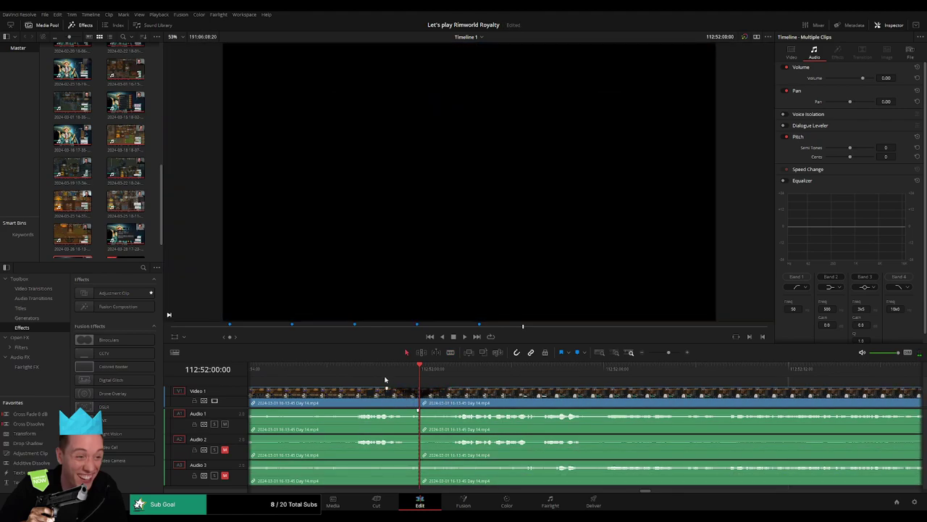
Step: Add short fades on both sides of the 112:52:00:00 cut on all three audio tracks and play it back
left_click(385, 378)
key("space")
left_click_drag(418, 410, 405, 411)
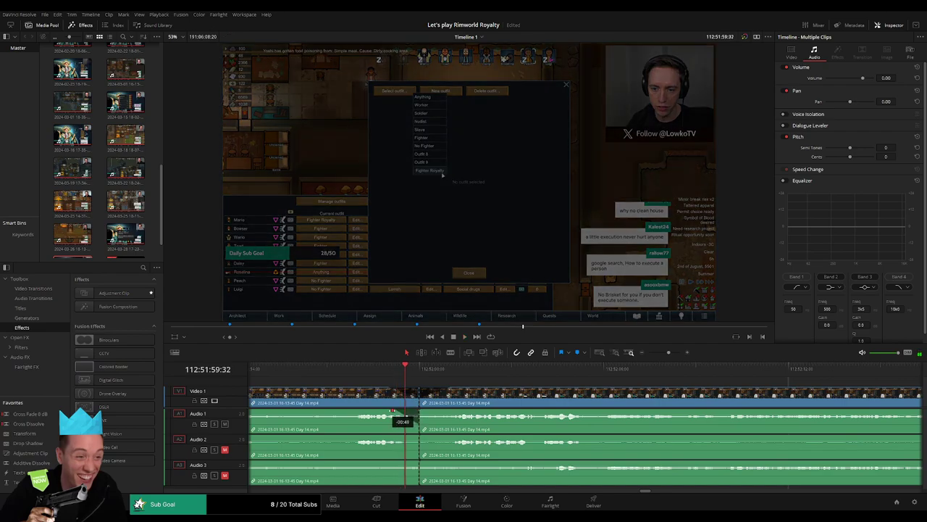
key("space")
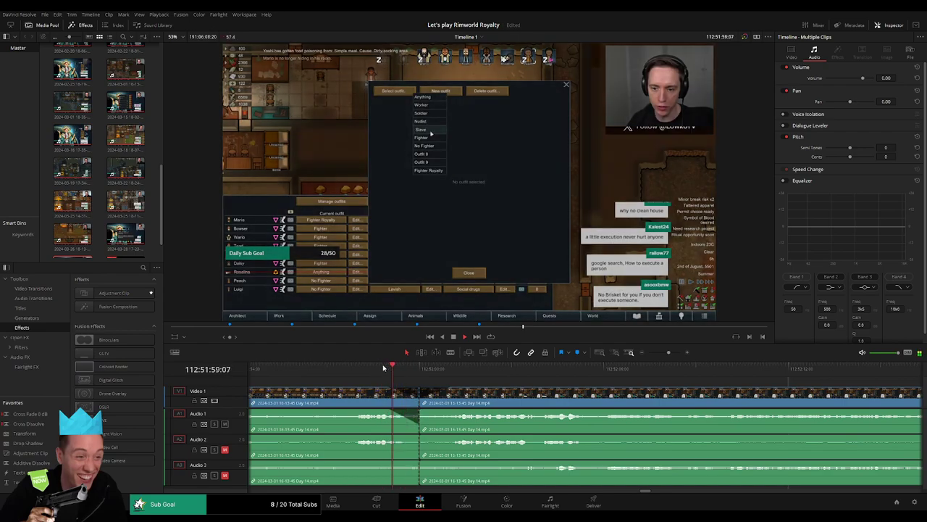
left_click_drag(421, 410, 453, 411)
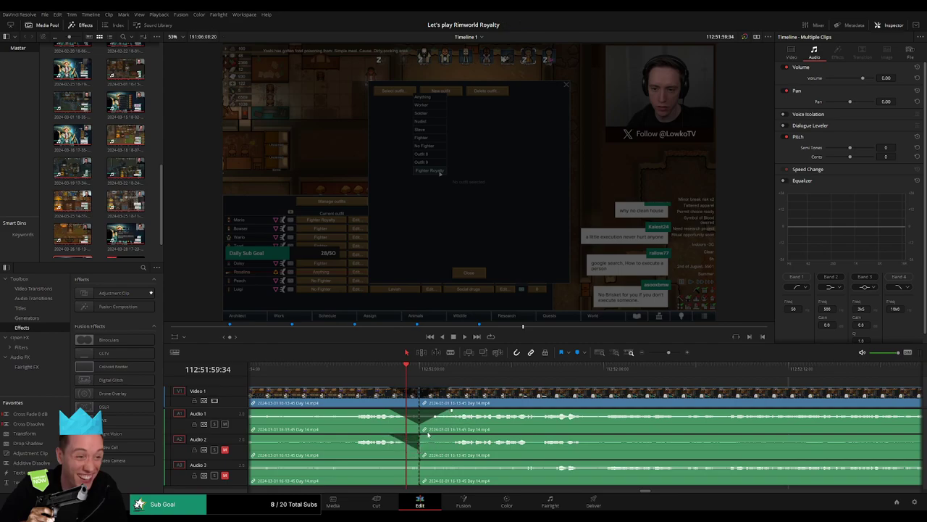
left_click_drag(420, 438, 444, 437)
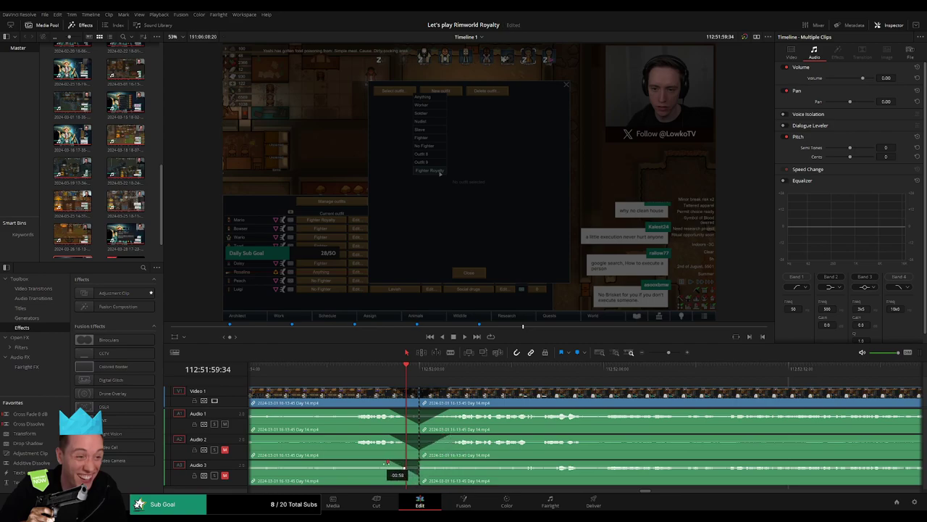
left_click_drag(422, 460, 451, 462)
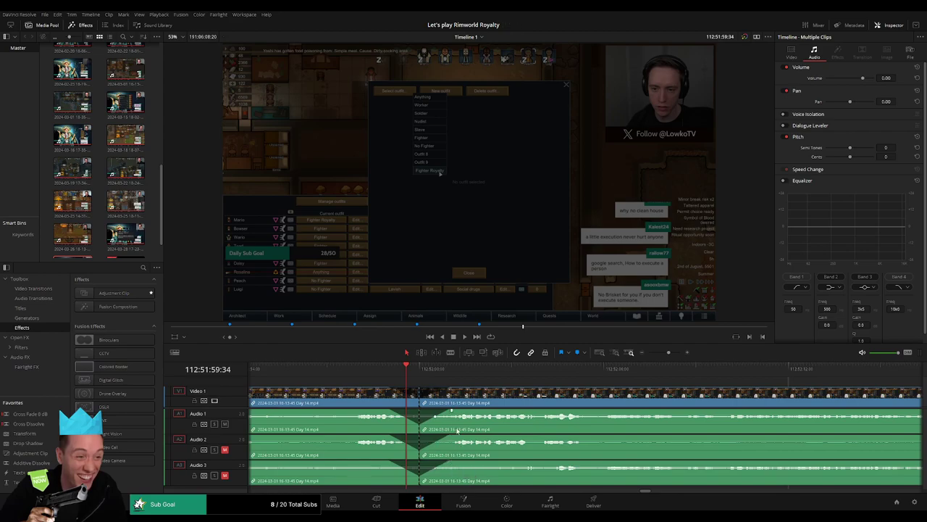
left_click(364, 370)
key("space")
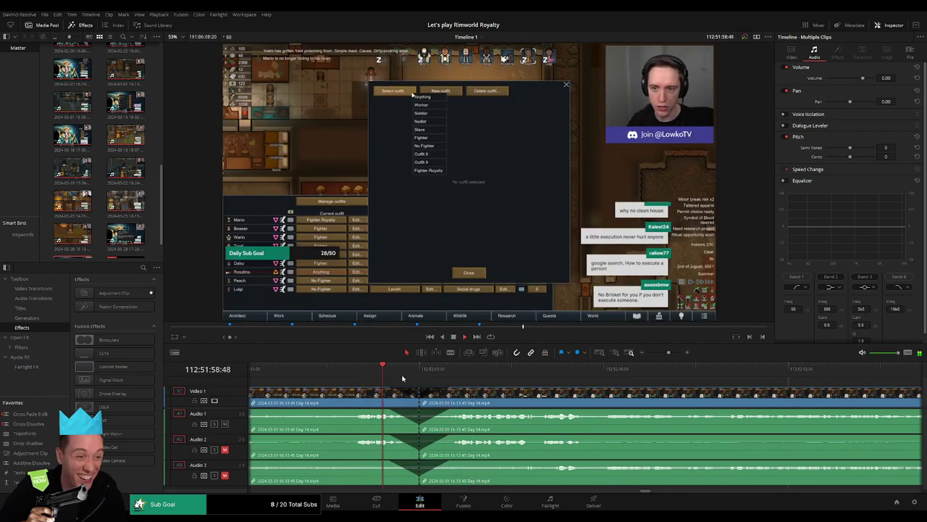
Step: Move the remaining Day 14 clip away from the episode ending at 112:52:00:00 and place its start at 114:00:00:00
left_click(648, 352)
scroll(624, 392, "right", 3)
key("space")
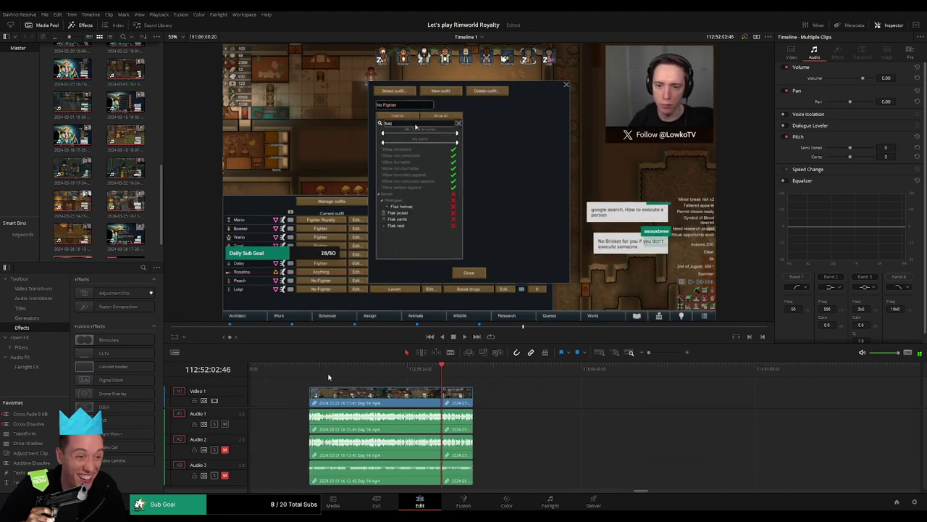
key("Down")
scroll(438, 382, "right", 2)
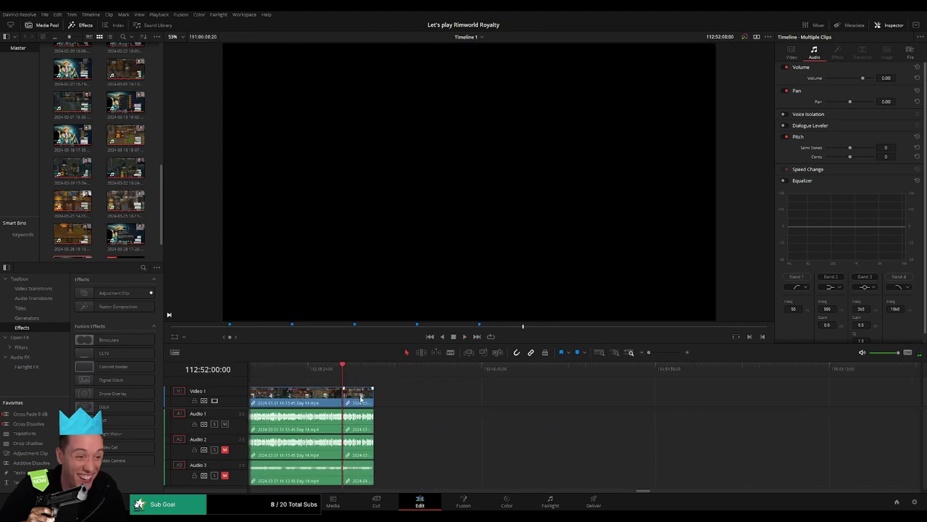
left_click_drag(361, 397, 610, 397)
left_click(449, 401)
left_click_drag(437, 367, 452, 381)
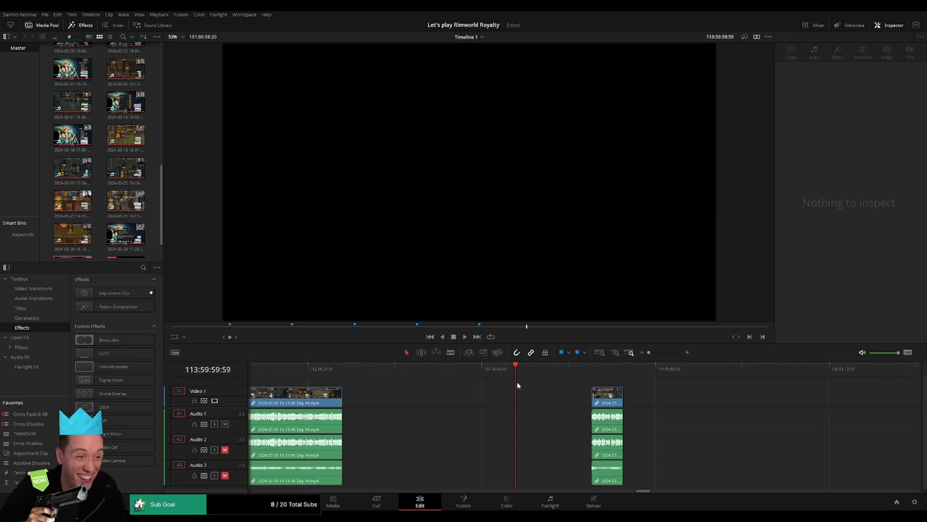
left_click_drag(608, 397, 519, 397)
Step: Move the Day 14 part 2 clip directly behind the short leftover Day 14 clip that starts at 114:00:00:00
scroll(652, 391, "left", 10)
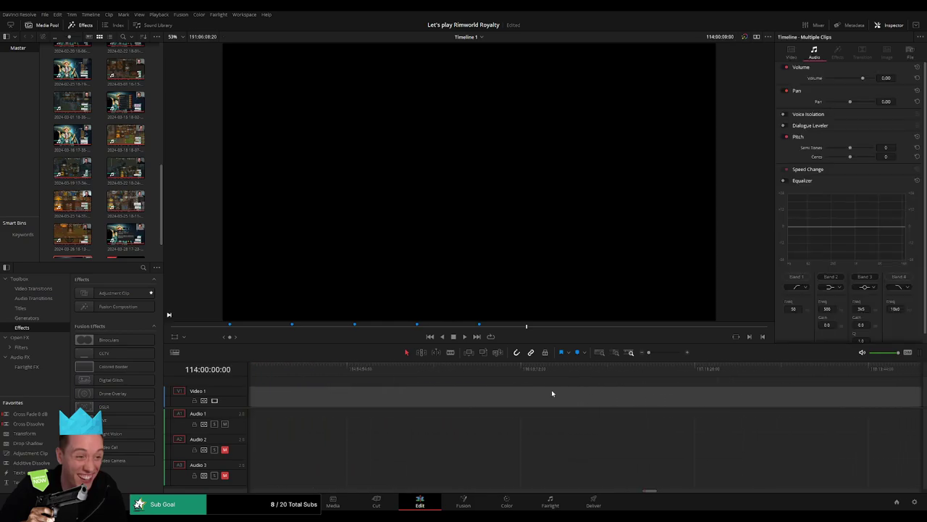
scroll(724, 402, "right", 1)
left_click_drag(856, 398, 441, 394)
scroll(507, 395, "left", 5)
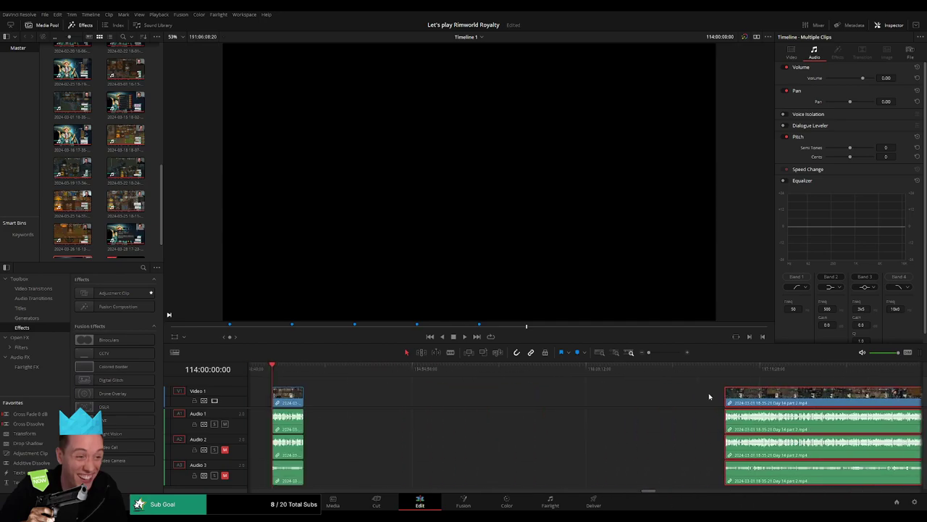
left_click_drag(764, 396, 350, 395)
Step: Add a cross dissolve at the join between the Day 14 and Day 14 part 2 clips near 114:12:22 and play it back
left_click(337, 374)
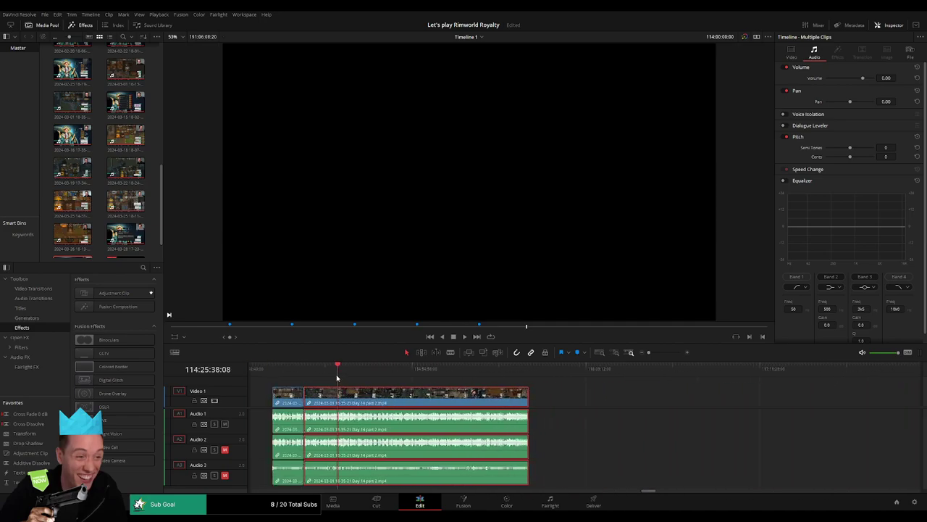
key("space")
left_click(308, 378)
left_click(289, 373)
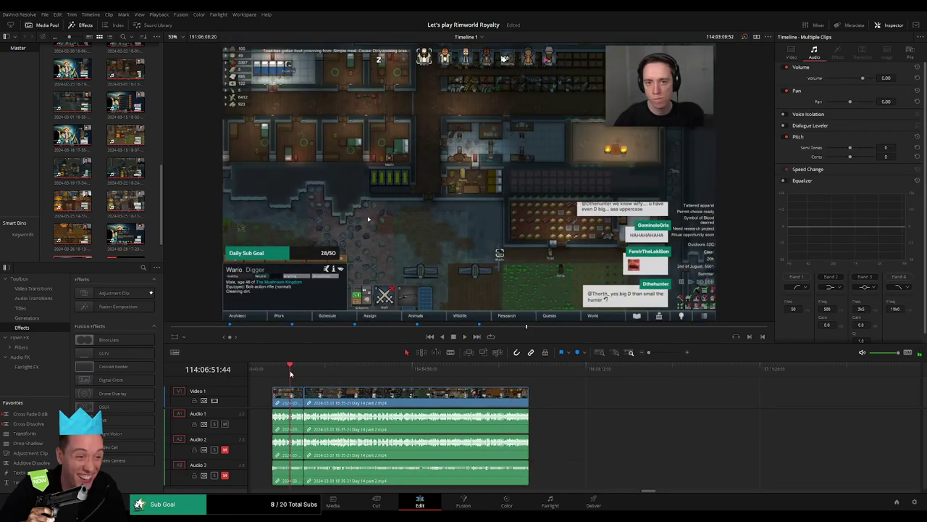
left_click(298, 373)
left_click(660, 353)
left_click_drag(637, 370, 737, 374)
left_click(670, 353)
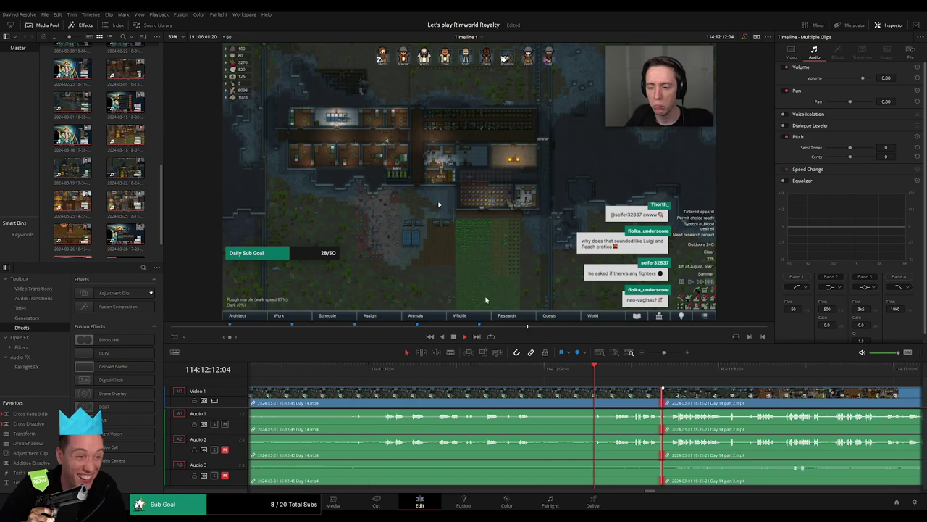
left_click(630, 365)
left_click(659, 378)
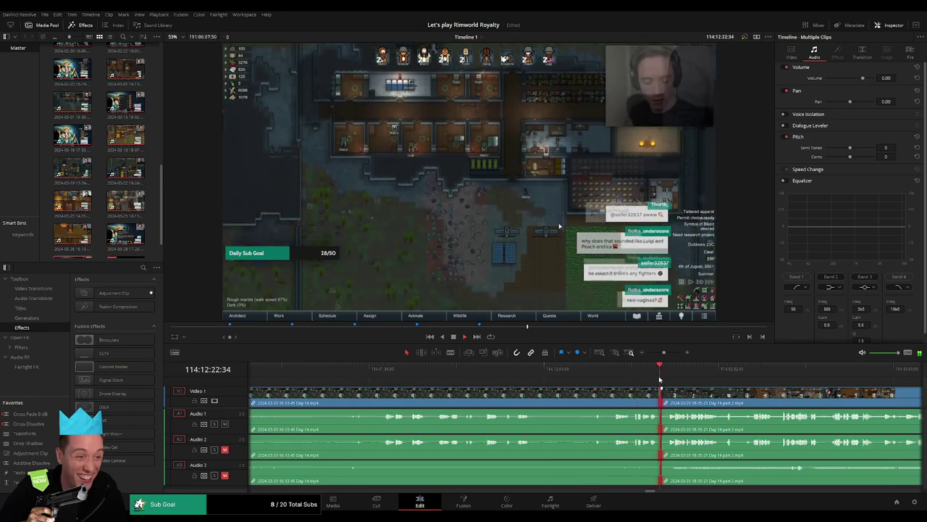
left_click(645, 371)
left_click(690, 379)
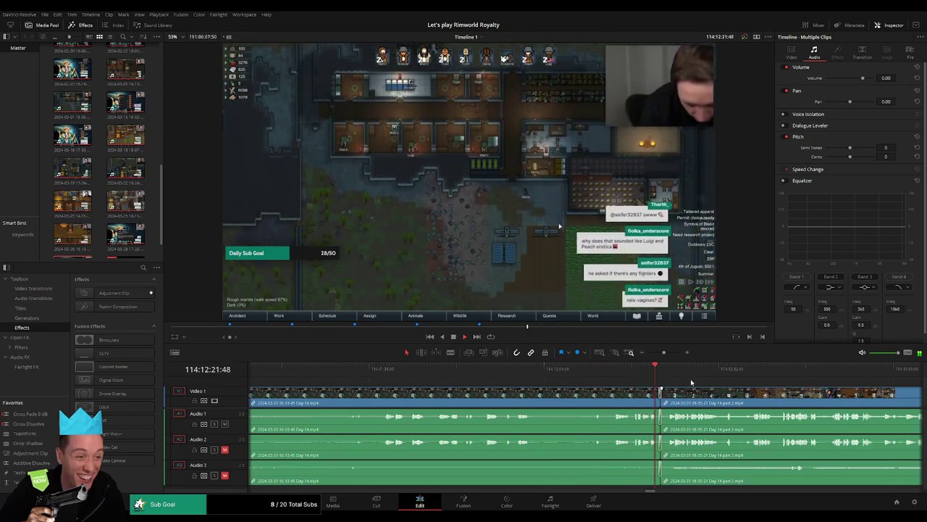
left_click(669, 369)
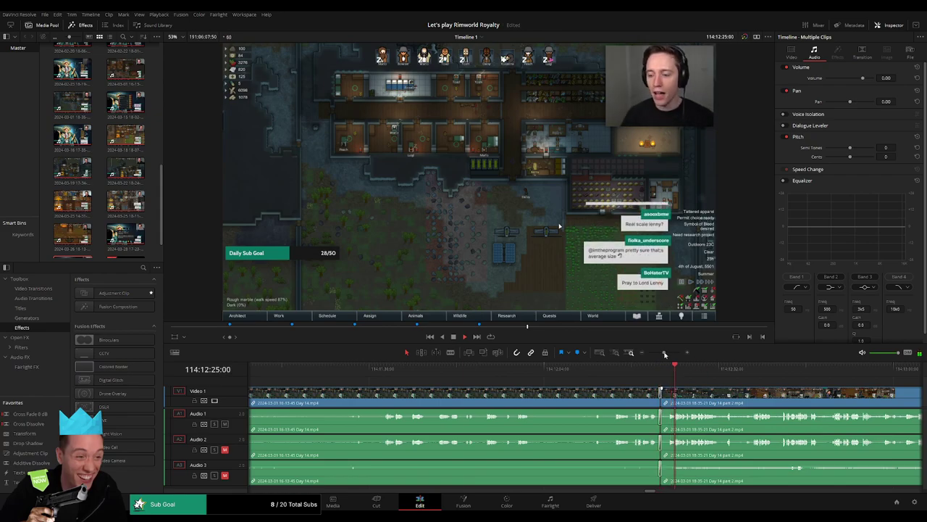
Step: Play through the Day 14 part 2 recording around 114:52:00:00 to examine where the episode can be cut during a pause
left_click_drag(664, 353, 552, 378)
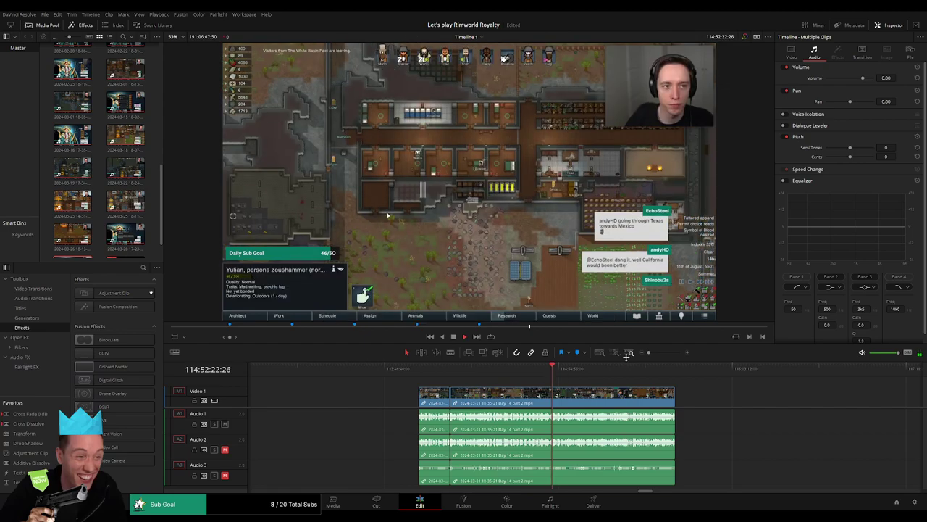
left_click_drag(649, 353, 667, 357)
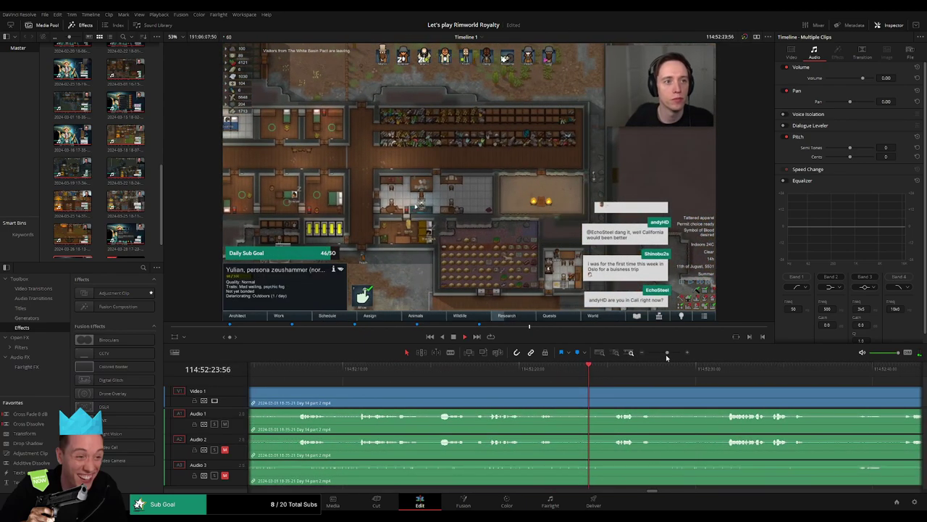
left_click(493, 373)
left_click(368, 377)
scroll(433, 401, "left", 5)
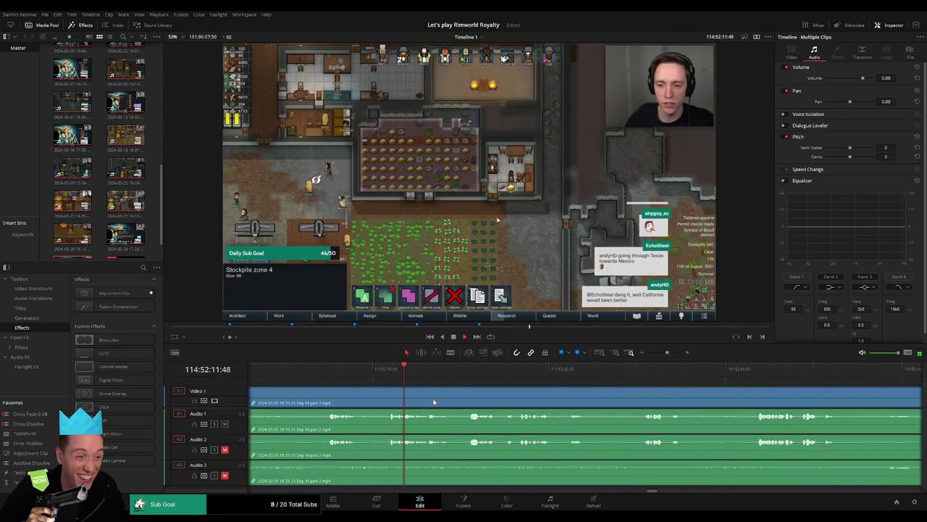
left_click(441, 375)
scroll(438, 385, "left", 3)
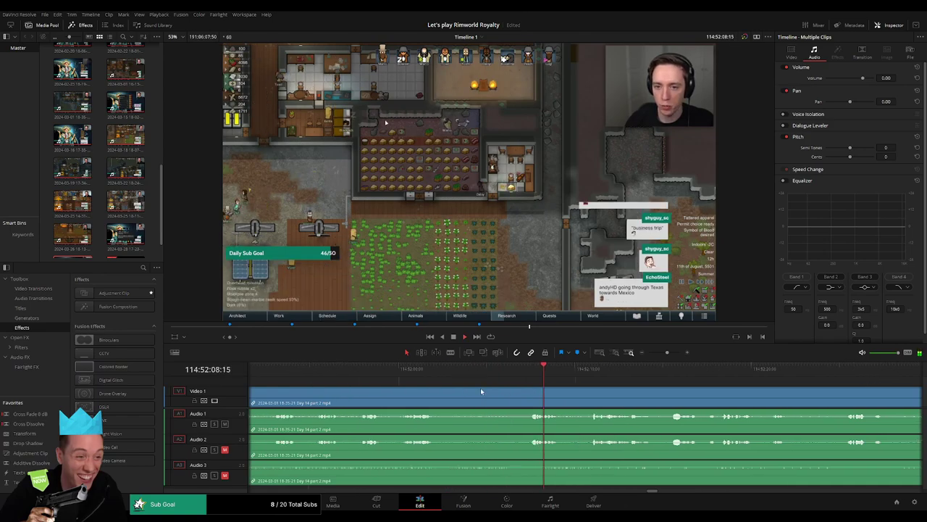
left_click(399, 376)
scroll(410, 388, "left", 2)
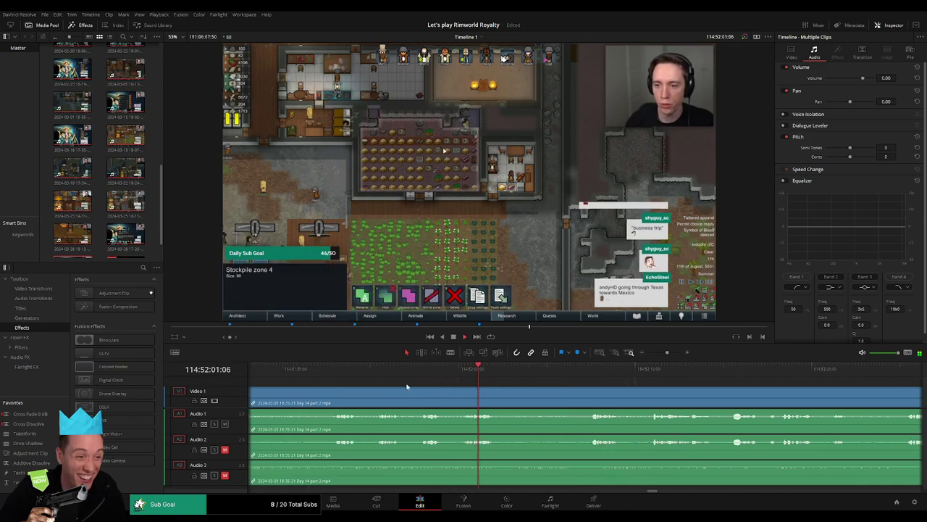
left_click(340, 376)
left_click(382, 373)
left_click(439, 373)
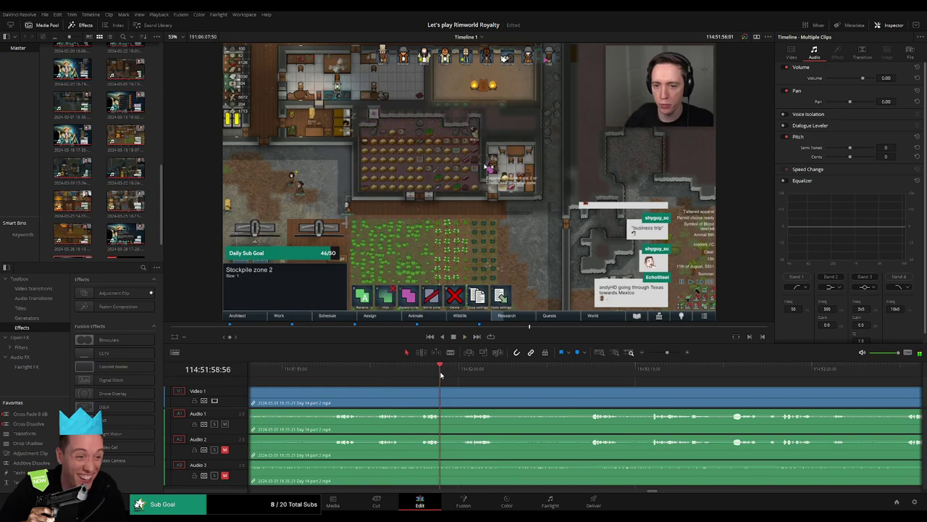
left_click(465, 374)
left_click(584, 371)
scroll(618, 379, "right", 4)
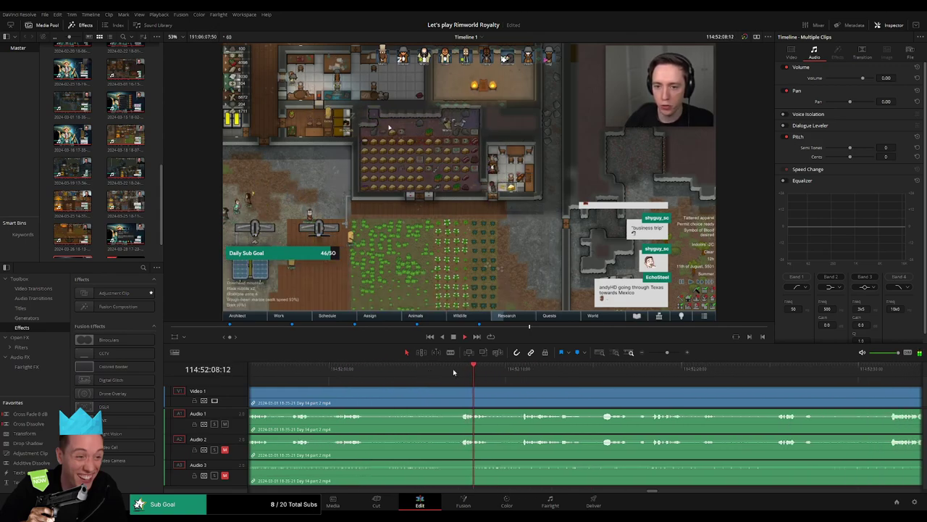
left_click(515, 371)
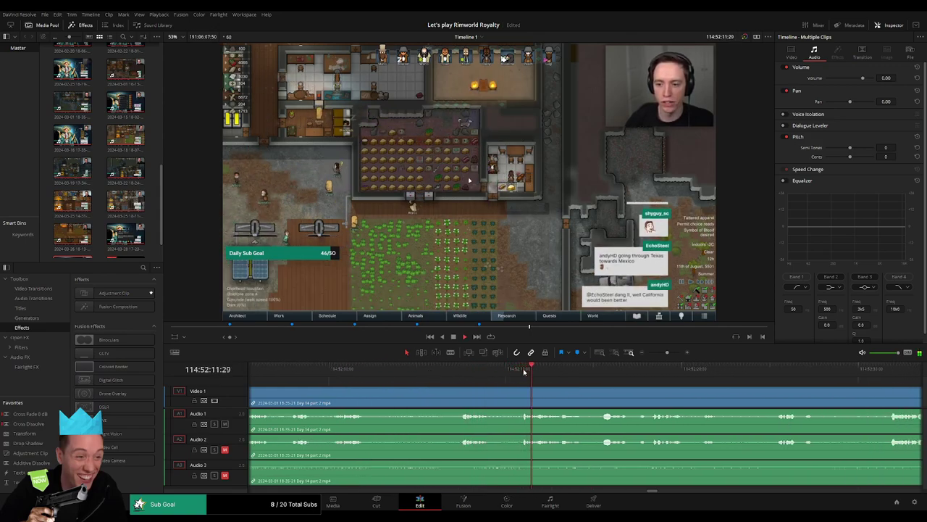
scroll(543, 387, "right", 3)
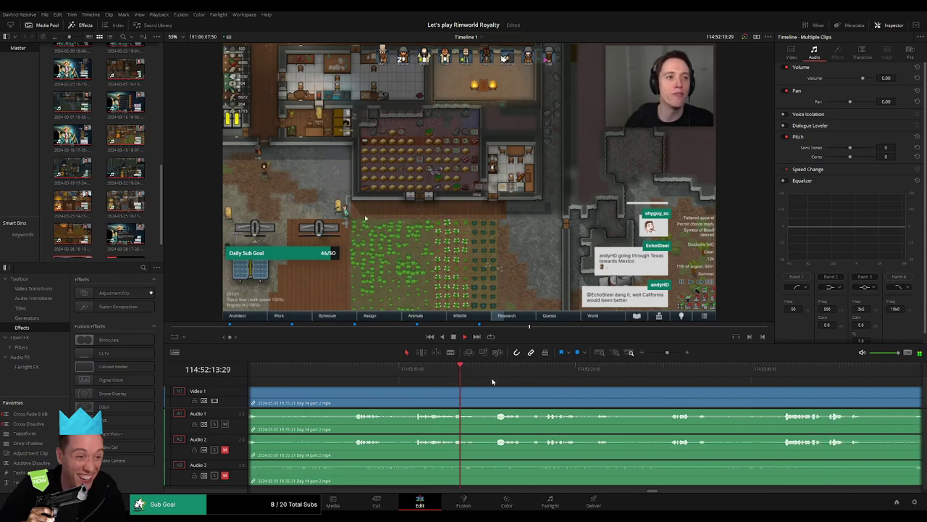
left_click(492, 374)
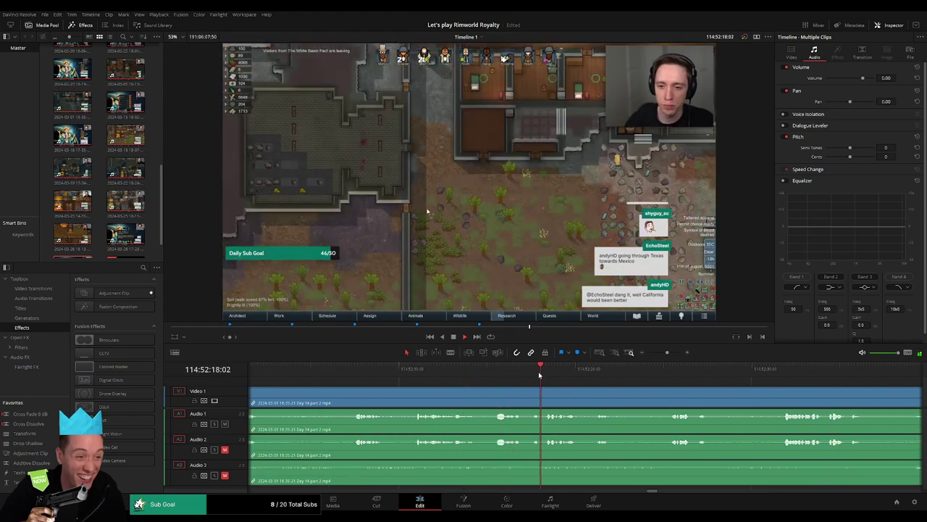
scroll(521, 376, "right", 3)
left_click(493, 372)
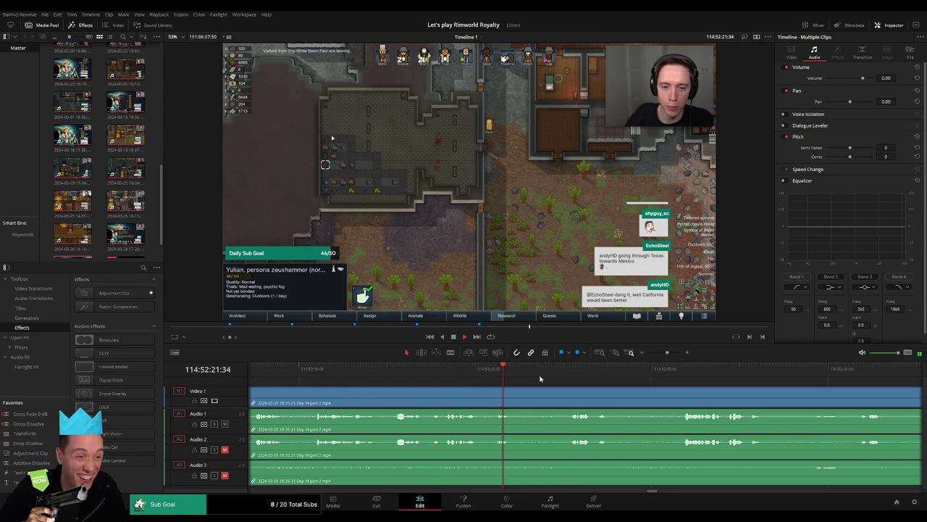
left_click(560, 376)
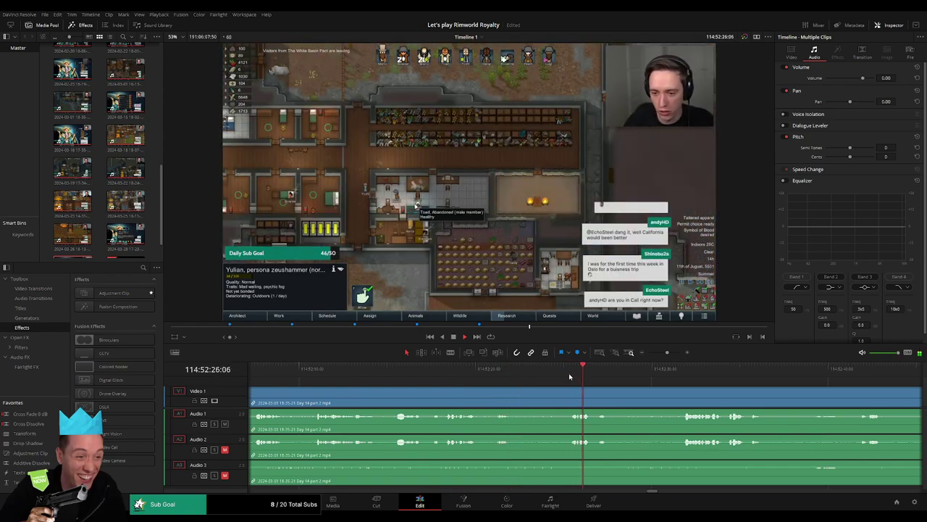
Step: Split the Day 14 part 2 clip at 114:52:24:30 and add short fades on both sides of the cut on video and all three audio tracks
left_click(570, 374)
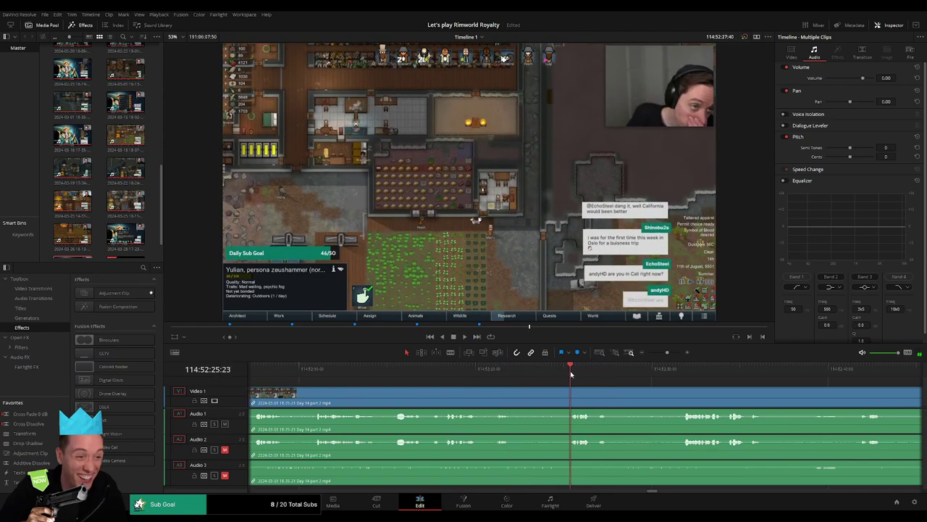
left_click_drag(573, 374, 554, 375)
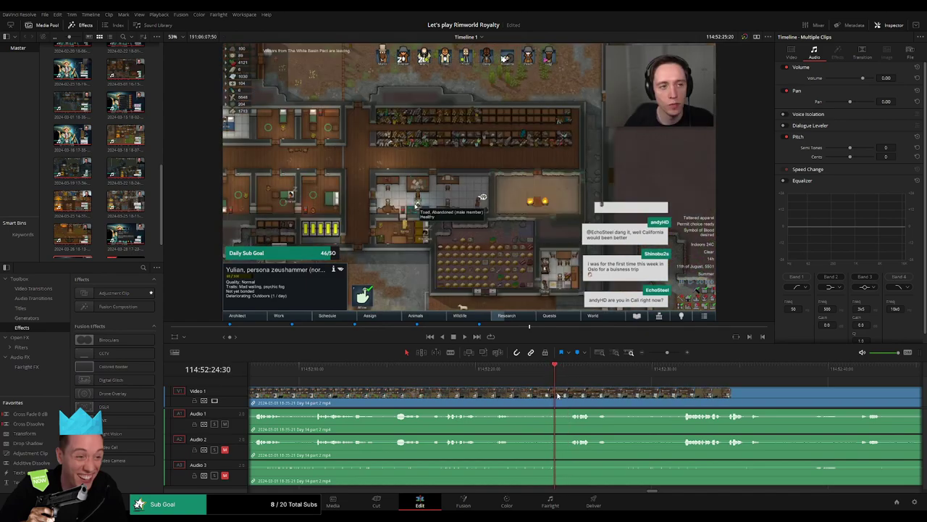
key("ctrl+b")
left_click_drag(573, 390, 535, 389)
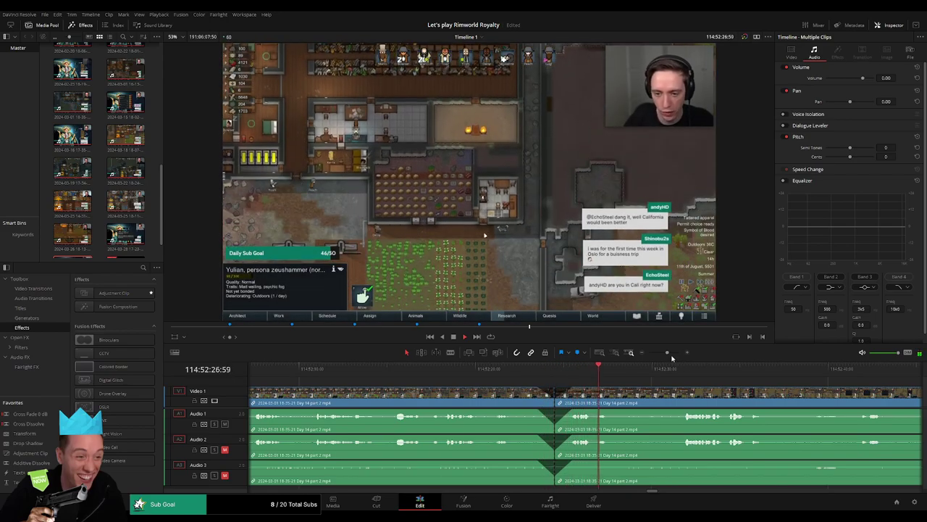
Step: Move the remaining Day 14 part 2 clip away from the episode ending at 114:52:24:30 and place its start at 116:00:00:00
left_click_drag(668, 353, 648, 353)
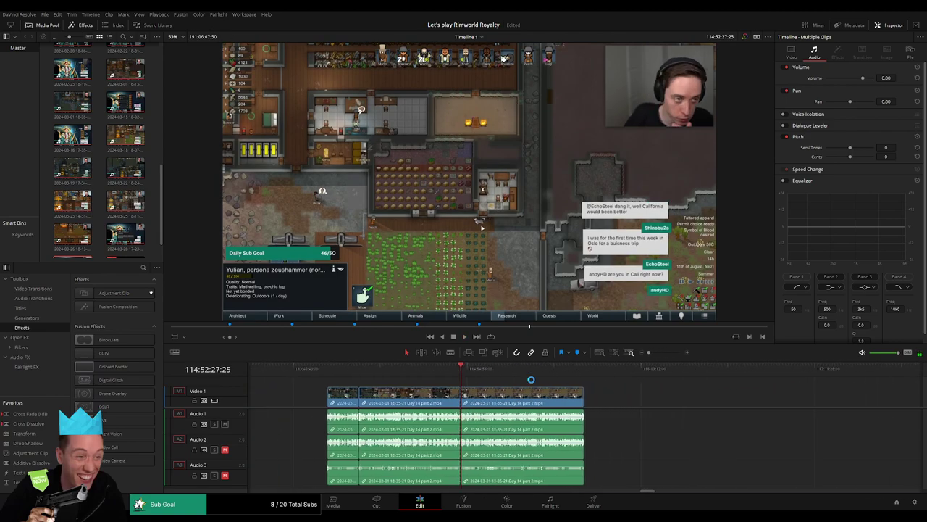
left_click(329, 376)
left_click(459, 378)
left_click(543, 402)
scroll(463, 403, "right", 4)
left_click_drag(395, 403, 681, 404)
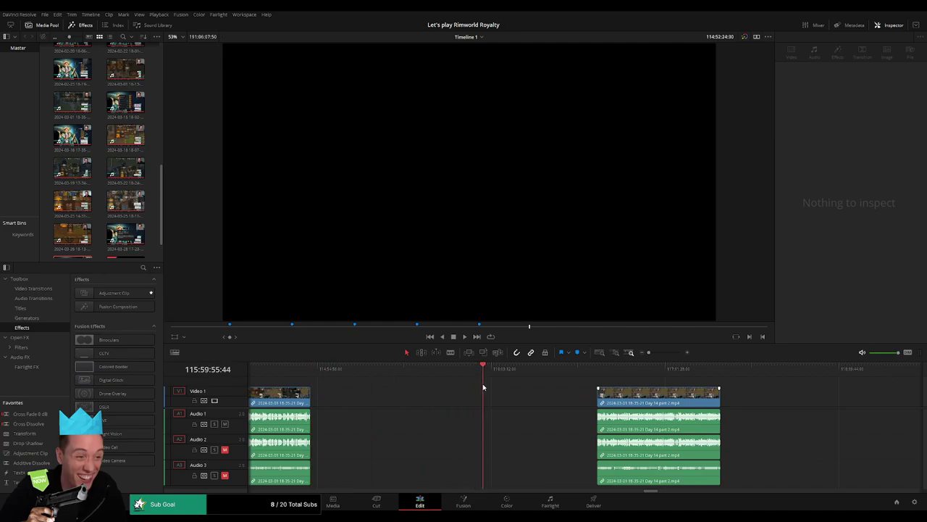
left_click_drag(649, 353, 657, 354)
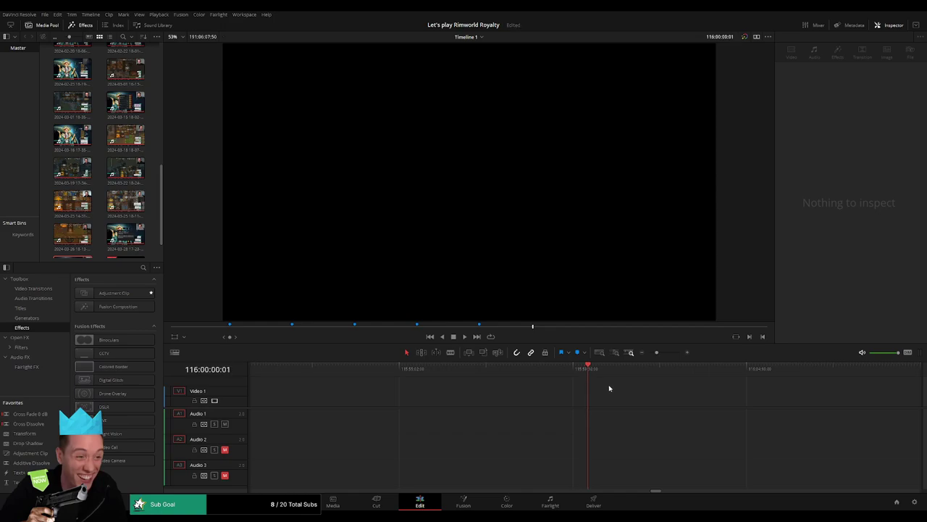
left_click_drag(657, 352, 458, 377)
left_click_drag(560, 399, 446, 394)
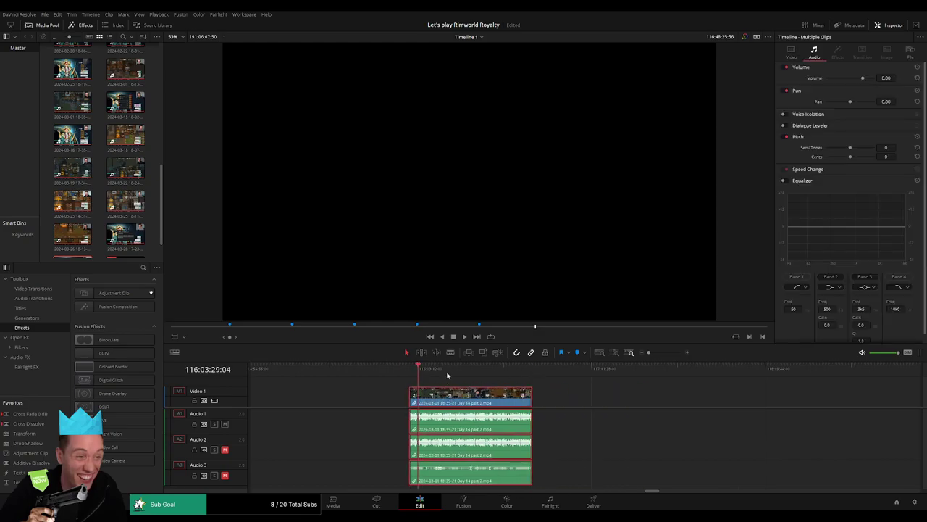
key("Home")
Step: Bring the Day 15 clip back along the timeline and close the gap so it directly follows the Day 14 part 2 clip starting at 116:00:00:00
scroll(694, 391, "right", 5)
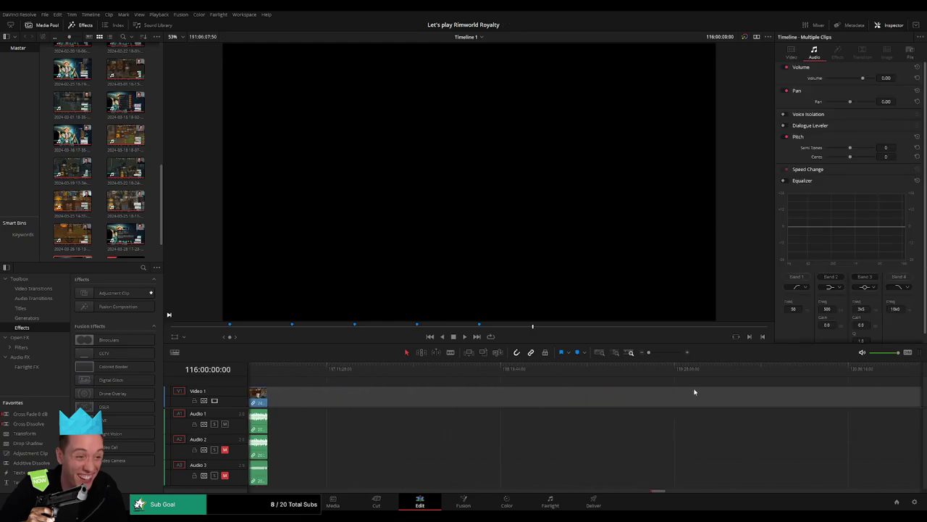
scroll(694, 392, "right", 3)
scroll(751, 403, "right", 3)
left_click_drag(871, 402, 470, 399)
scroll(478, 398, "left", 5)
left_click_drag(775, 401, 492, 395)
scroll(549, 399, "left", 8)
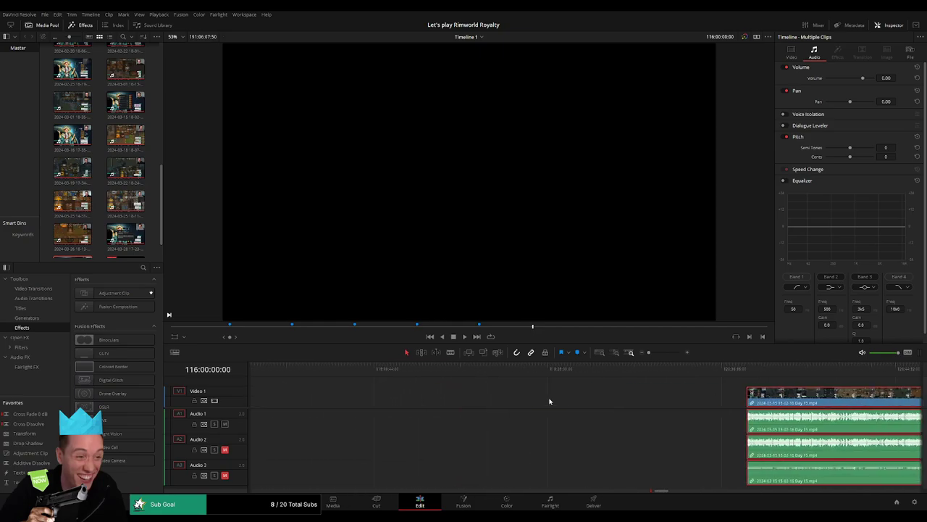
left_click(601, 399)
key("Delete")
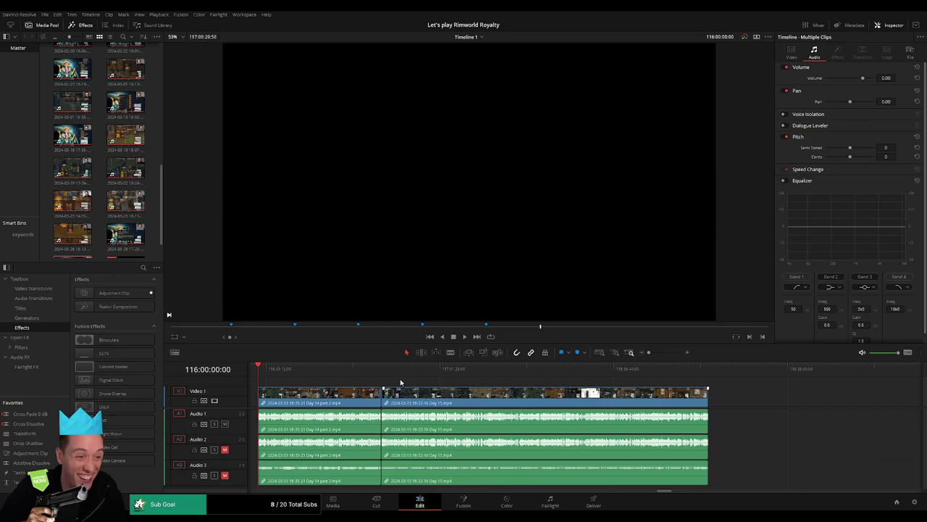
Step: Add a cross dissolve at the join between the Day 14 part 2 and Day 15 clips near 116:48:25 and play it back
key("space")
left_click(373, 374)
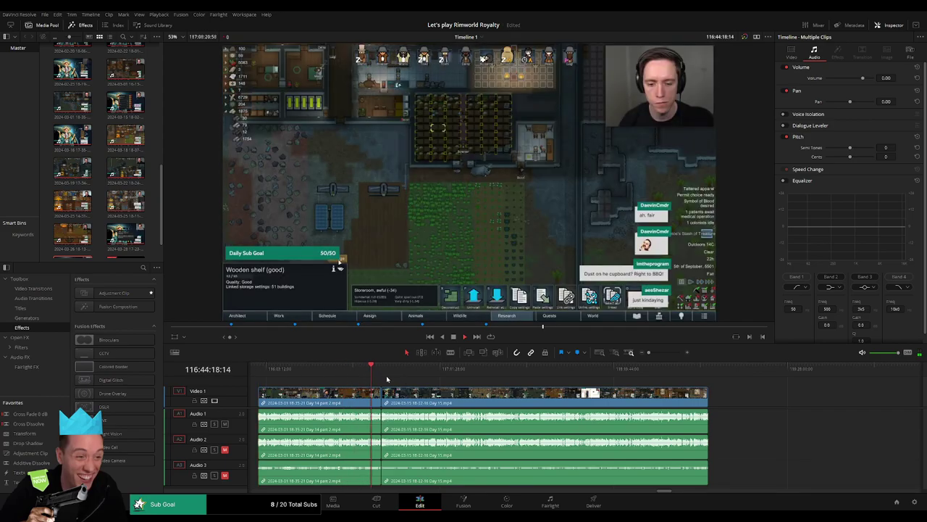
left_click(383, 375)
key("space")
left_click_drag(648, 352, 670, 353)
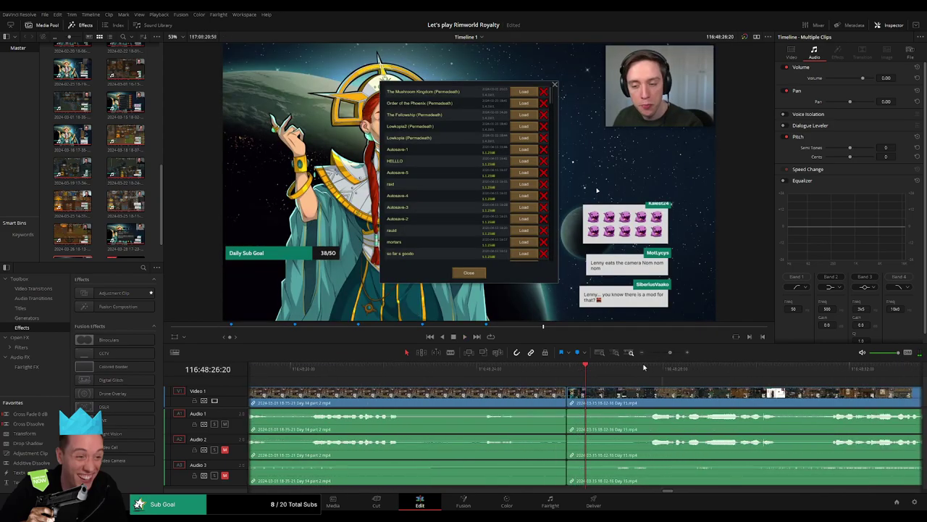
key("space")
key("space")
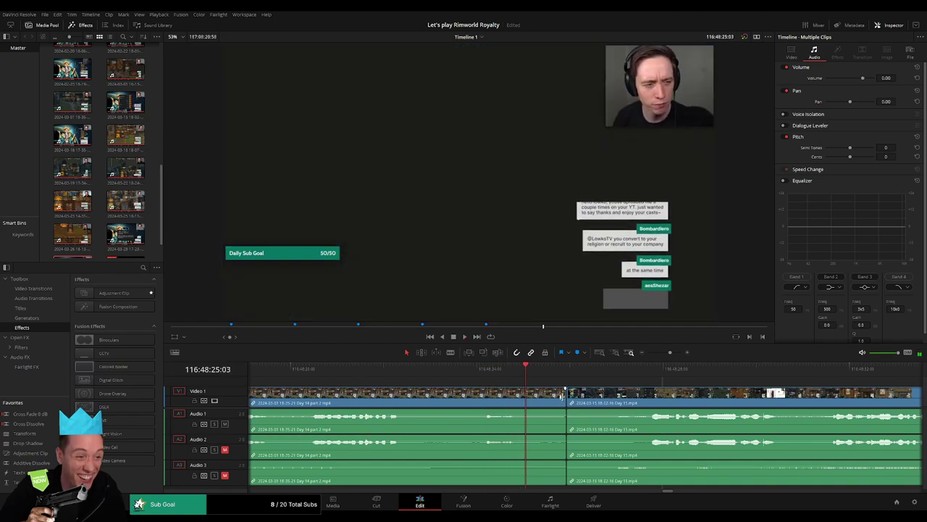
left_click(566, 395)
left_click(485, 299)
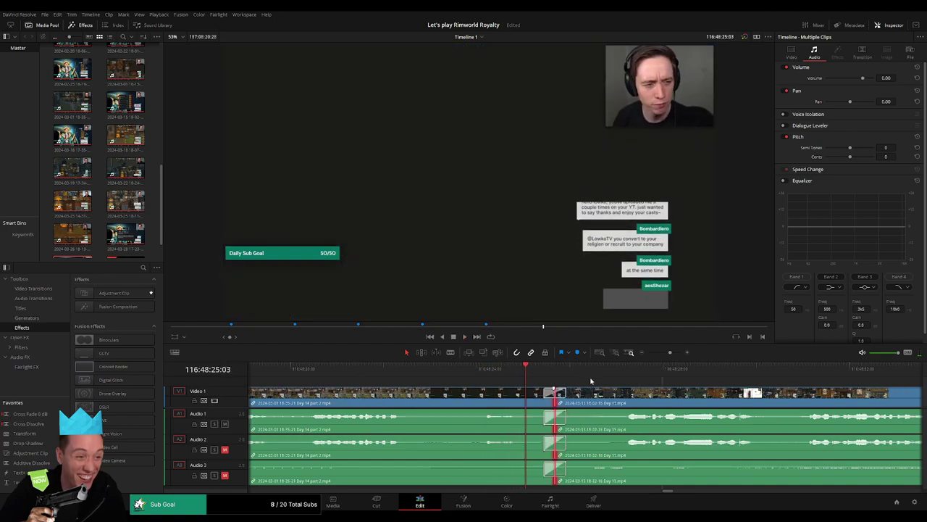
key("space")
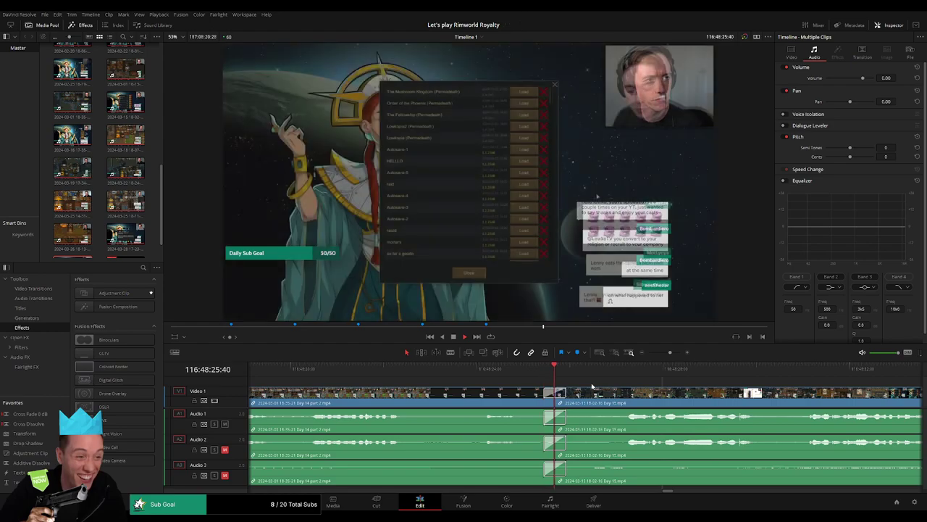
Step: Play through the Day 15 recording around 116:52:00:00 to examine where the episode can be cut
left_click_drag(670, 353, 457, 390)
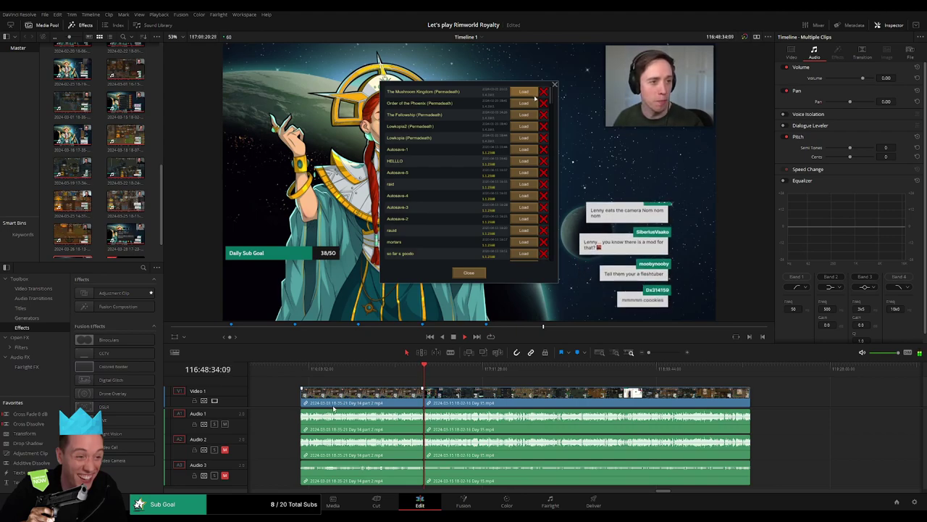
left_click(434, 374)
left_click_drag(657, 355, 665, 353)
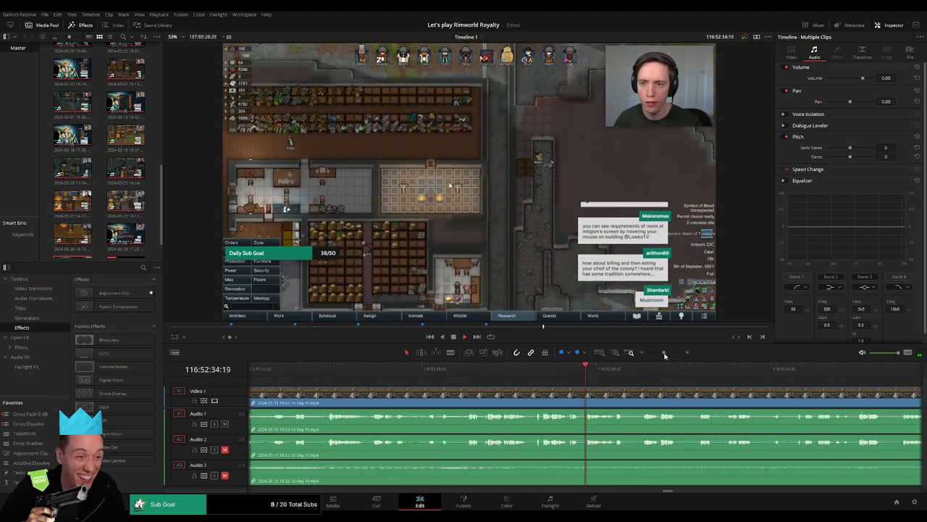
left_click(381, 372)
scroll(379, 375, "left", 5)
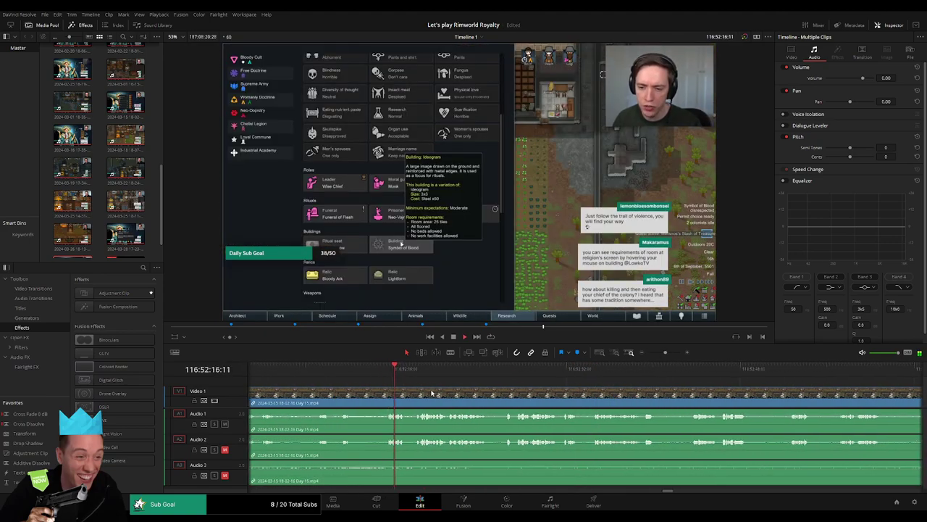
left_click(495, 381)
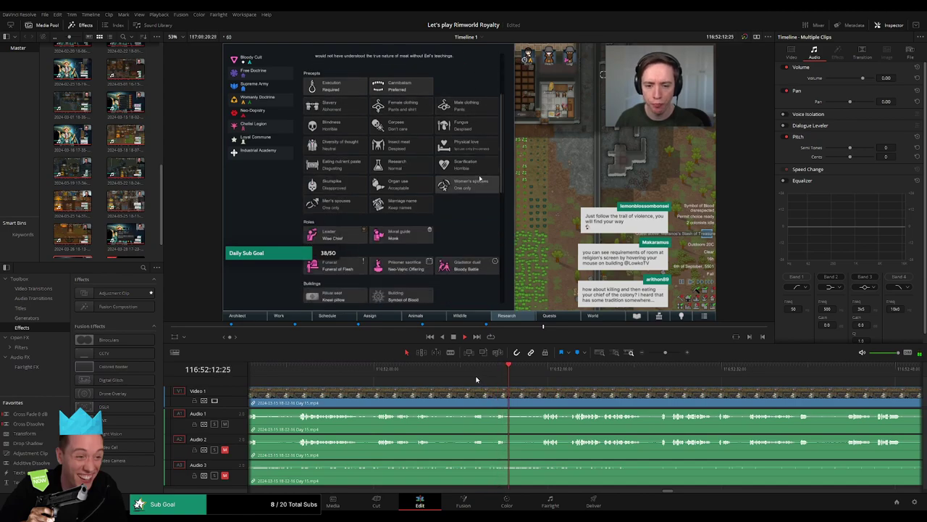
left_click(475, 378)
left_click_drag(665, 353, 665, 353)
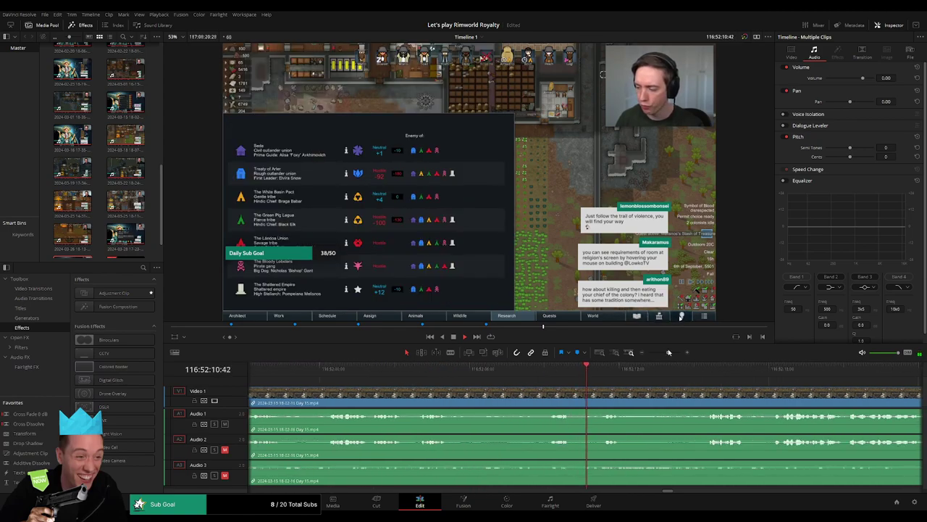
left_click(419, 376)
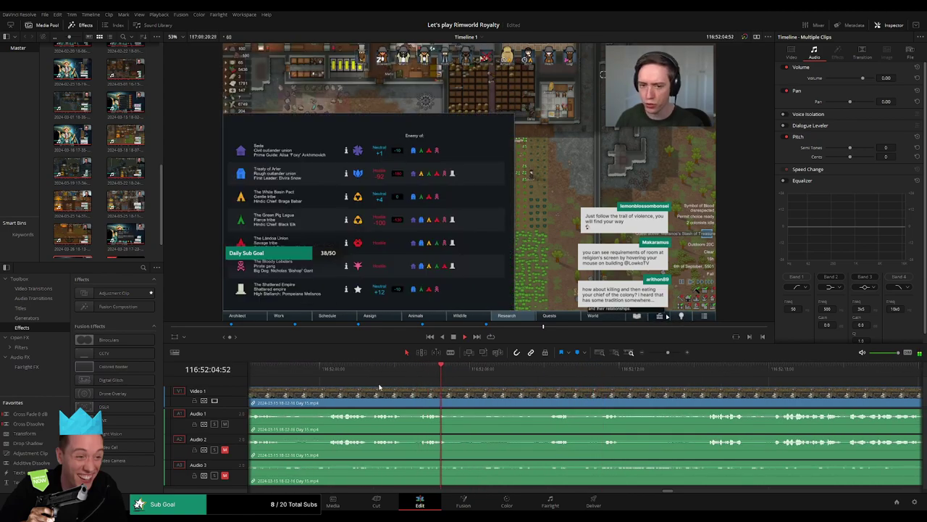
left_click(331, 376)
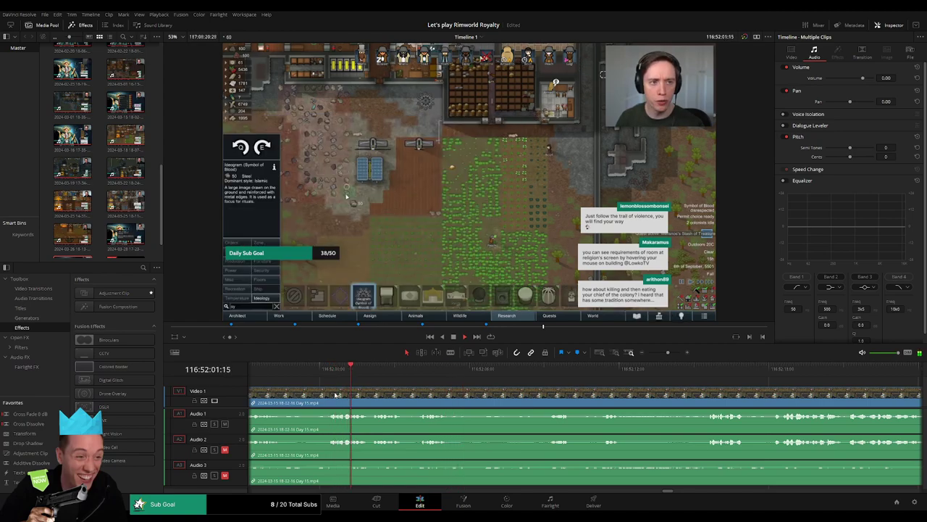
Step: Split the Day 15 clip at 116:52:00:00 and add short video fades on both sides of the cut
left_click_drag(337, 393, 457, 391)
left_click(496, 377)
key("b")
left_click(487, 398)
key("a")
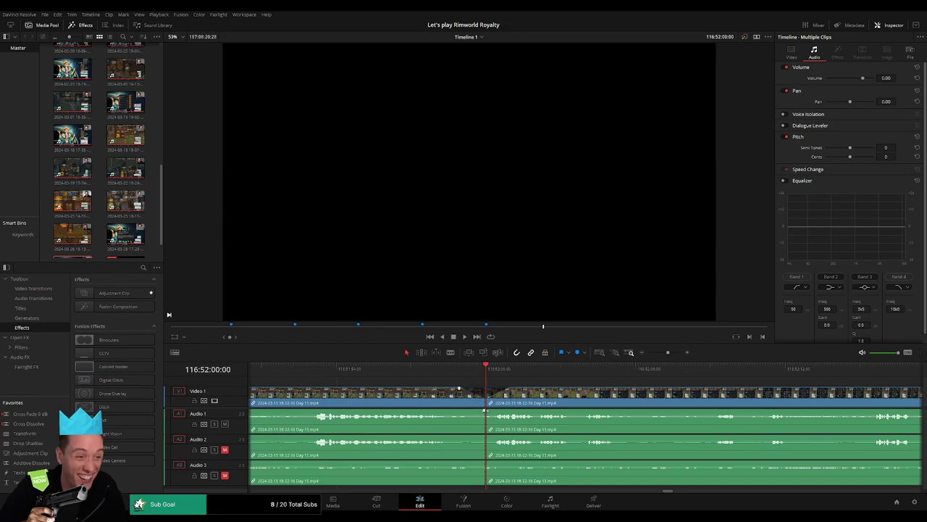
Step: Add short audio fades on all three audio tracks on both sides of the cut at 116:52:00:00 and play it back
left_click_drag(484, 410, 463, 437)
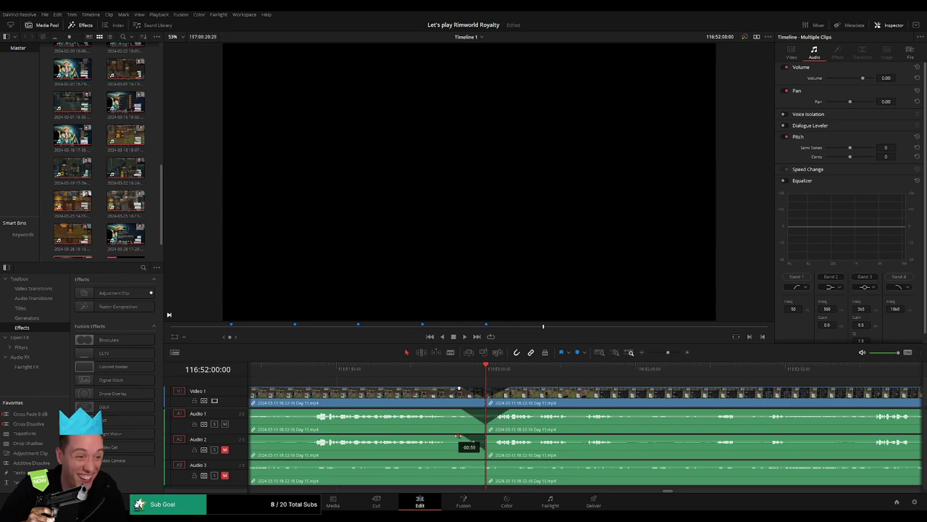
left_click_drag(486, 436, 512, 462)
left_click_drag(457, 374, 489, 376)
key("space")
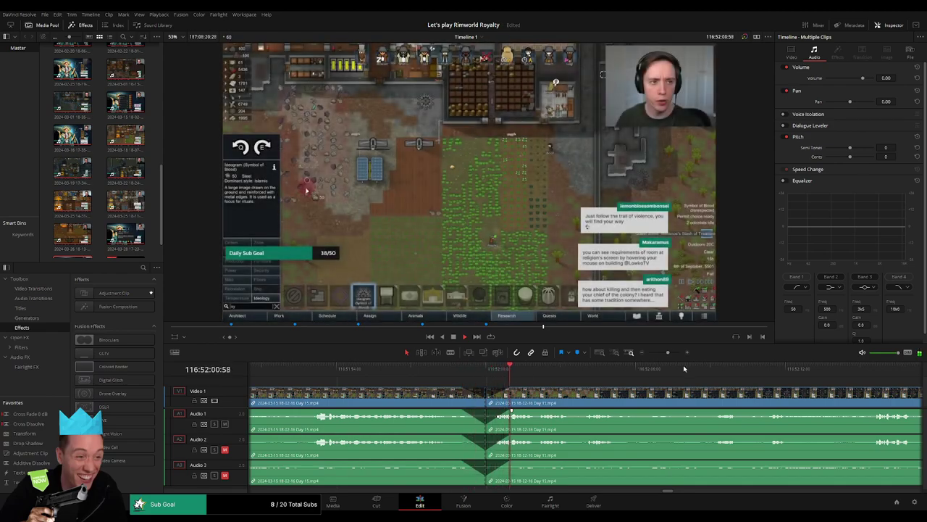
Step: Move the Day 15 remainder after the 116:52:00:00 cut further along the timeline, leaving a gap behind the finished episode
scroll(557, 389, "down", 5)
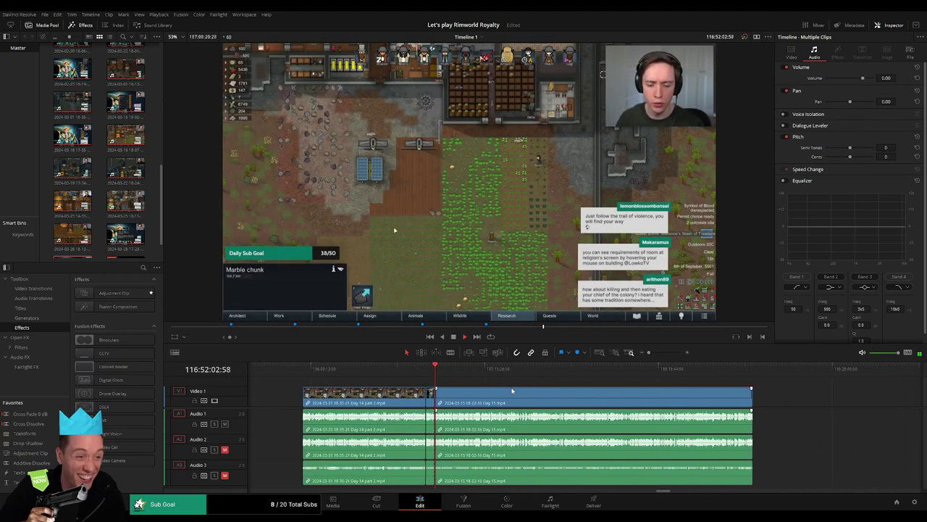
key("Home")
left_click(434, 378)
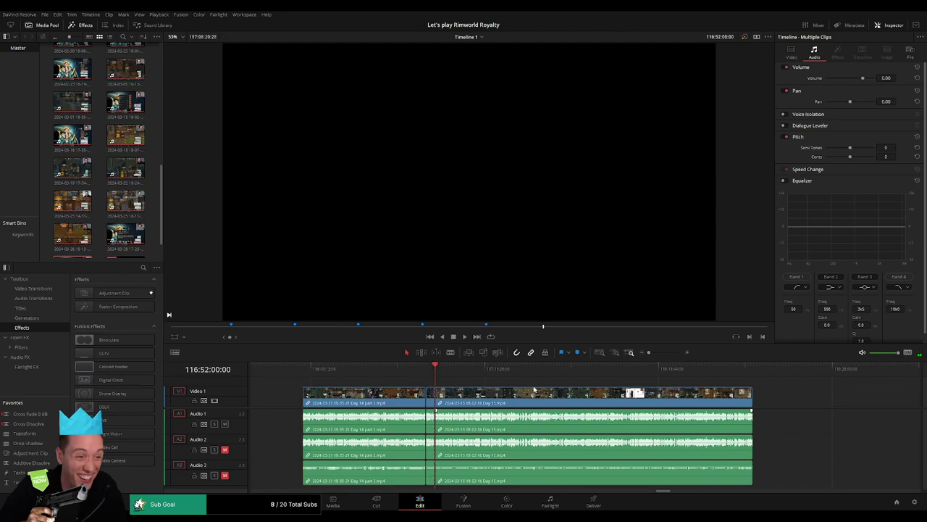
scroll(437, 384, "right", 4)
left_click_drag(457, 396, 665, 399)
left_click(404, 398)
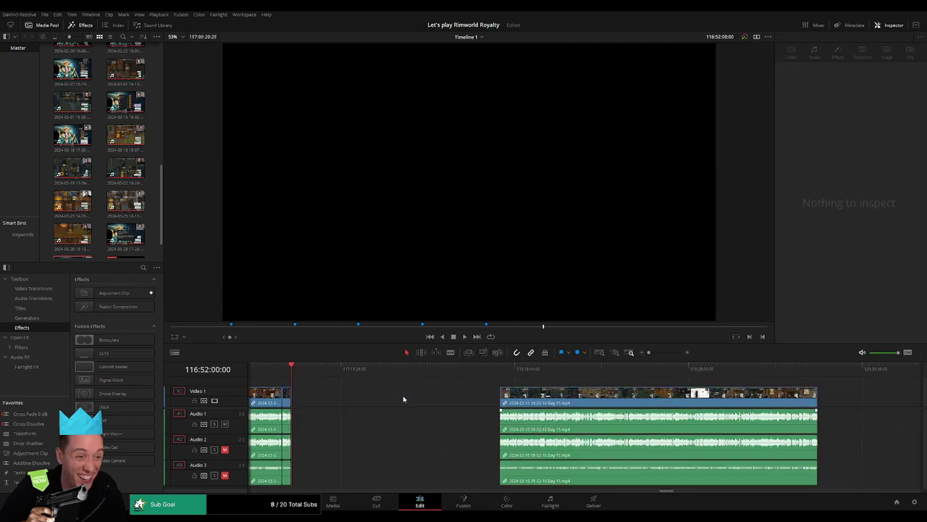
Step: Place the playhead at 118:00:00:00, align the start of the remaining Day 15 clip with it and play its opening
left_click_drag(301, 369, 464, 385)
left_click_drag(648, 352, 654, 354)
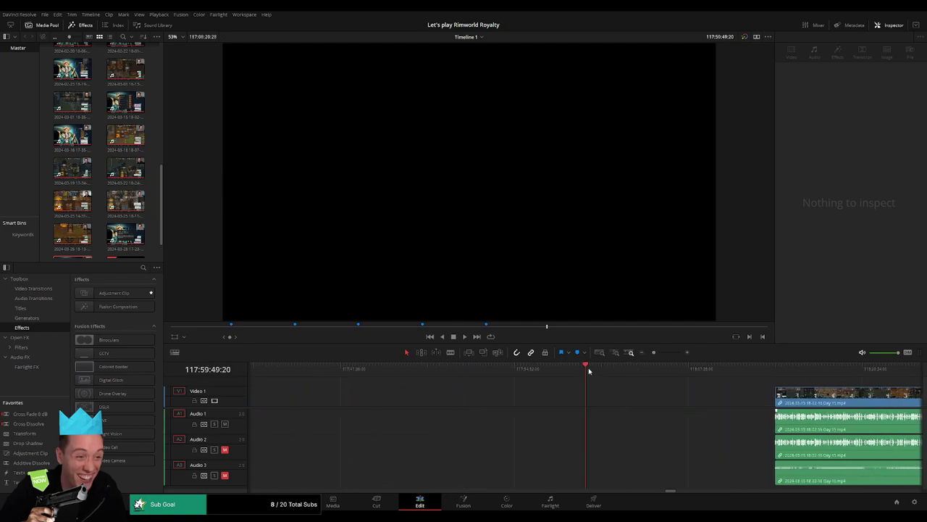
left_click_drag(588, 370, 588, 370)
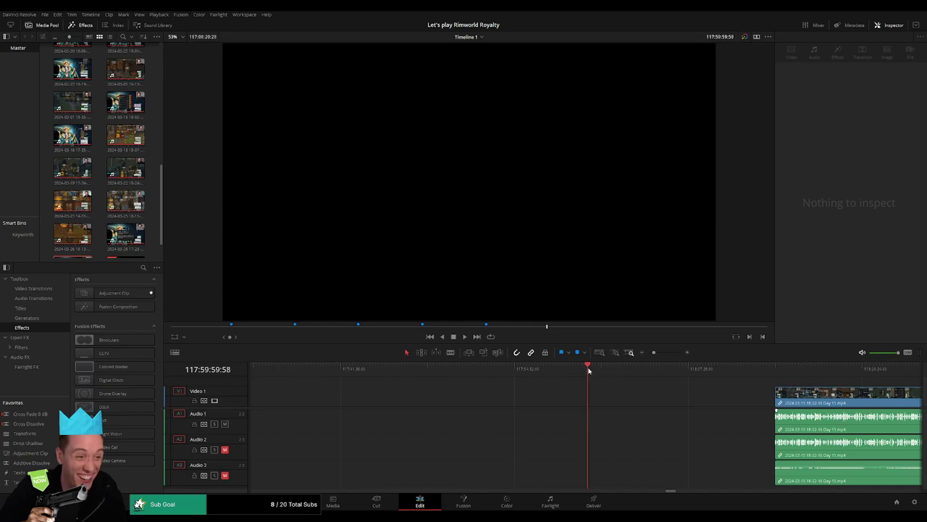
left_click_drag(654, 352, 649, 353)
scroll(471, 395, "right", 5)
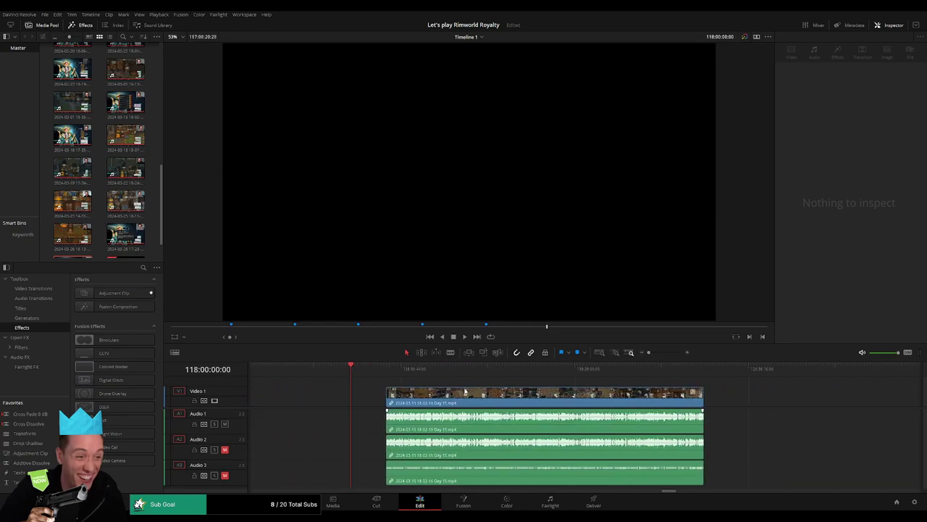
left_click_drag(464, 396, 429, 395)
left_click(418, 381)
key("space")
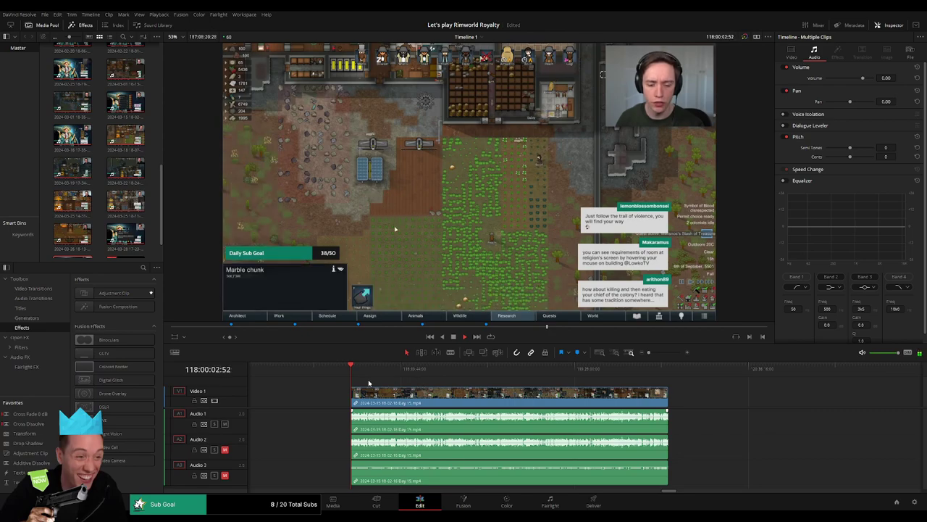
Step: Play through the Day 15 recording around 118:52:00:00 to examine where the episode can be cut
left_click(457, 373)
left_click_drag(458, 384, 484, 383)
left_click_drag(648, 352, 667, 352)
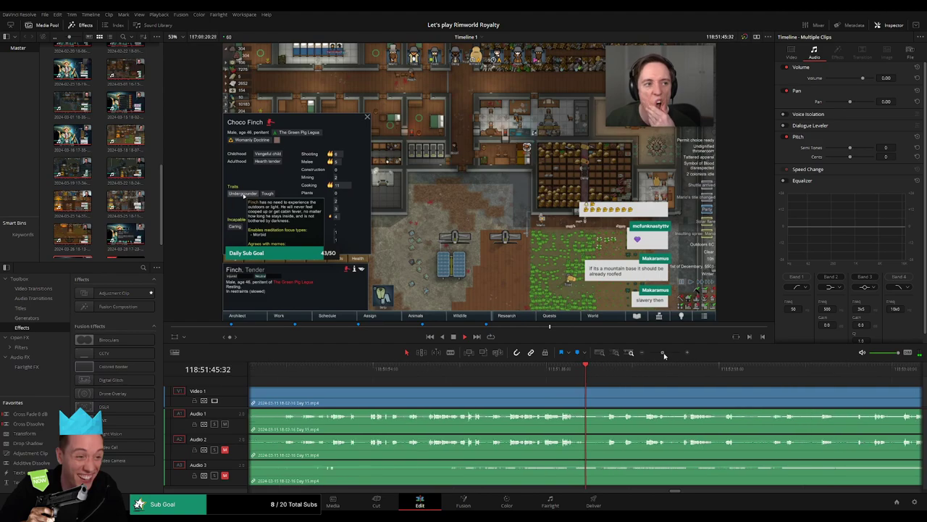
left_click(666, 370)
scroll(666, 371, "right", 5)
left_click(542, 374)
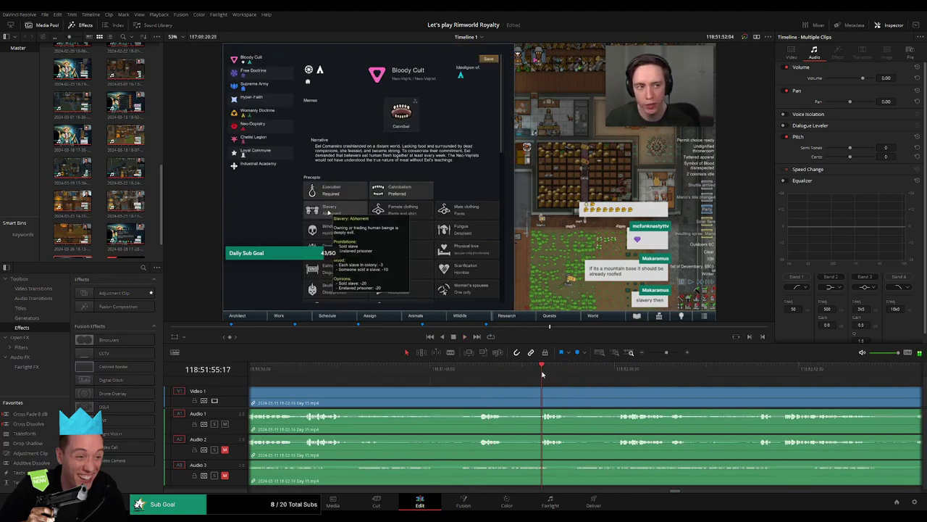
scroll(488, 380, "right", 3)
left_click(378, 373)
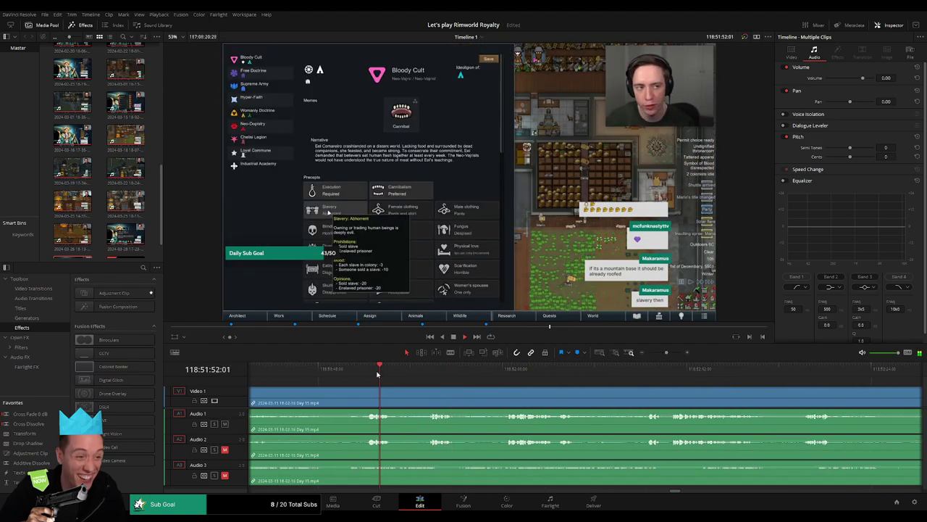
left_click(504, 372)
Step: Split the Day 15 clip at 118:52:00:00, fade video and all audio tracks on both sides of the cut, and play it back
left_click_drag(505, 373, 518, 390)
key("ctrl+b")
scroll(524, 398, "up", 1)
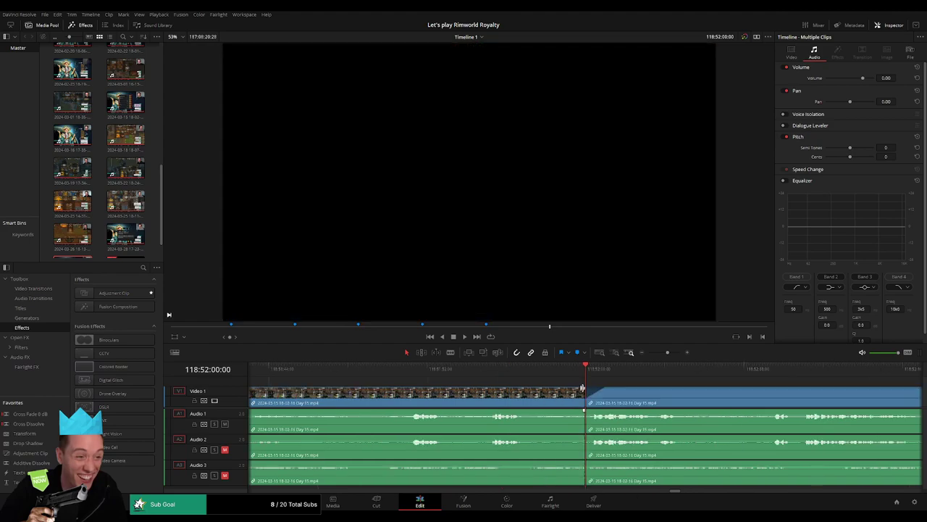
left_click_drag(581, 389, 607, 461)
left_click(563, 370)
key("space")
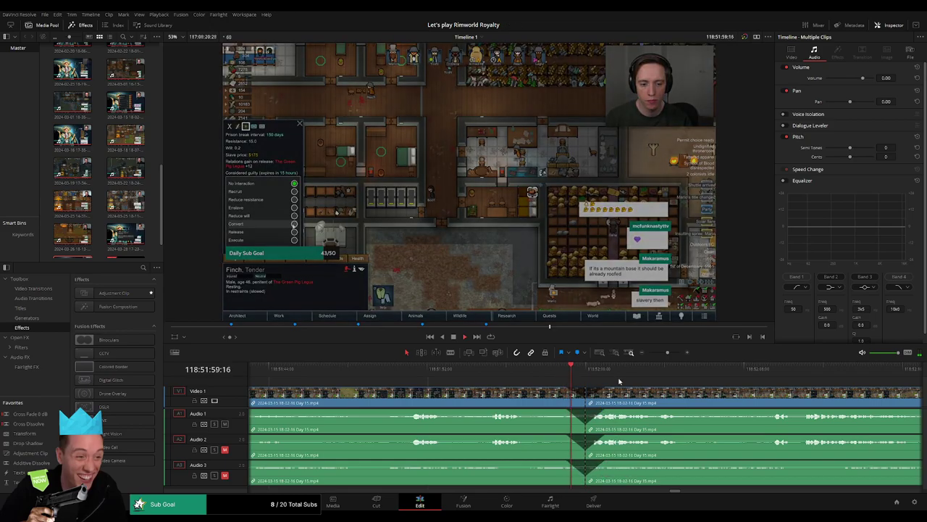
left_click_drag(629, 378, 475, 376)
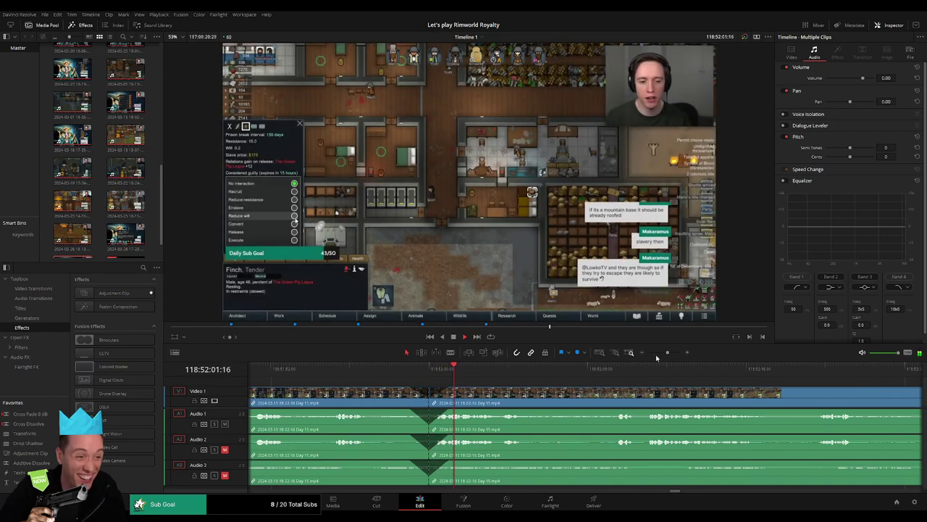
Step: Move the Day 15 remainder after the 118:52:00:00 cut further along the timeline, away from the finished episode
left_click_drag(667, 352, 589, 360)
scroll(449, 373, "right", 3)
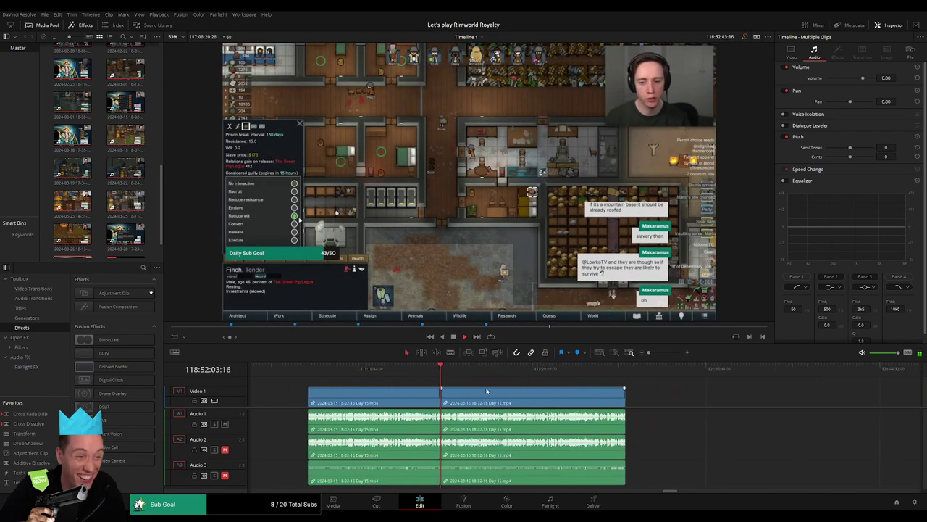
left_click(307, 372)
left_click(441, 374)
left_click_drag(519, 390, 666, 399)
left_click(419, 399)
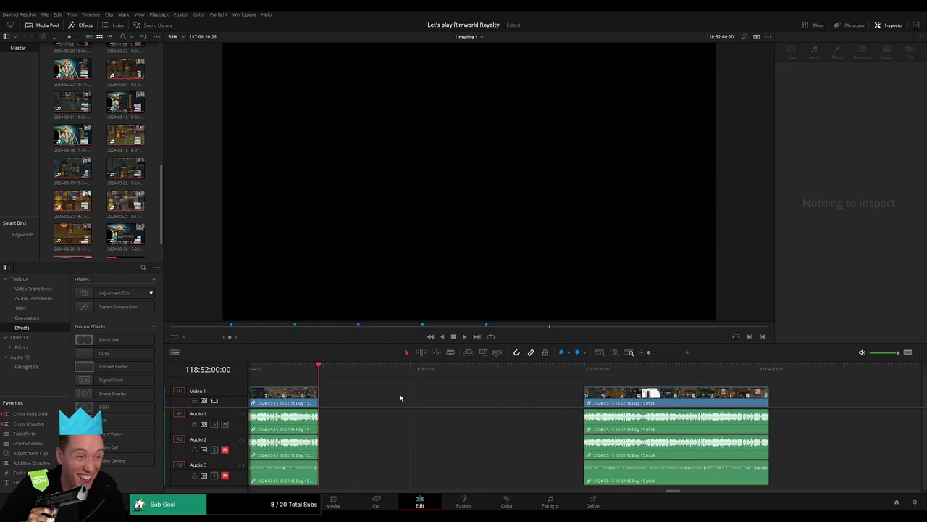
Step: Add a timeline marker named "60 episodes" at 118:52:00:00, where the finished episode ends
key("m")
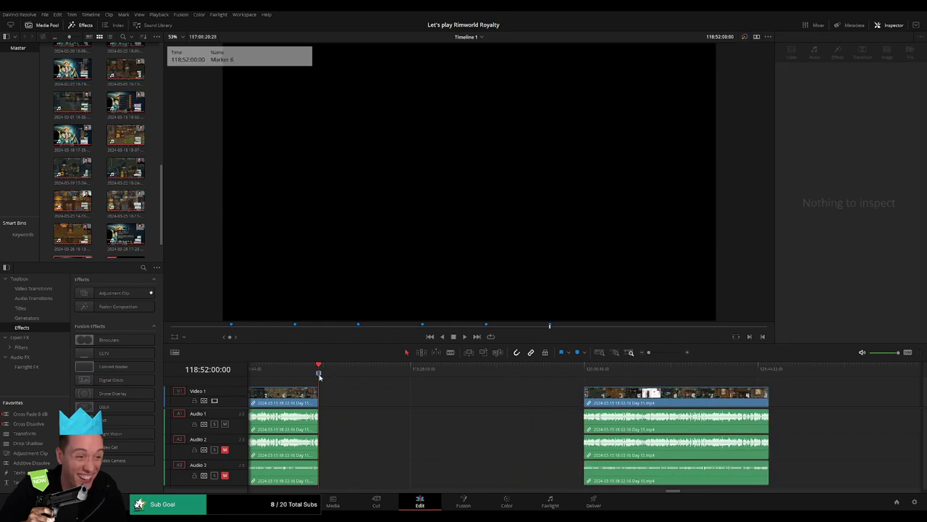
left_click(364, 397)
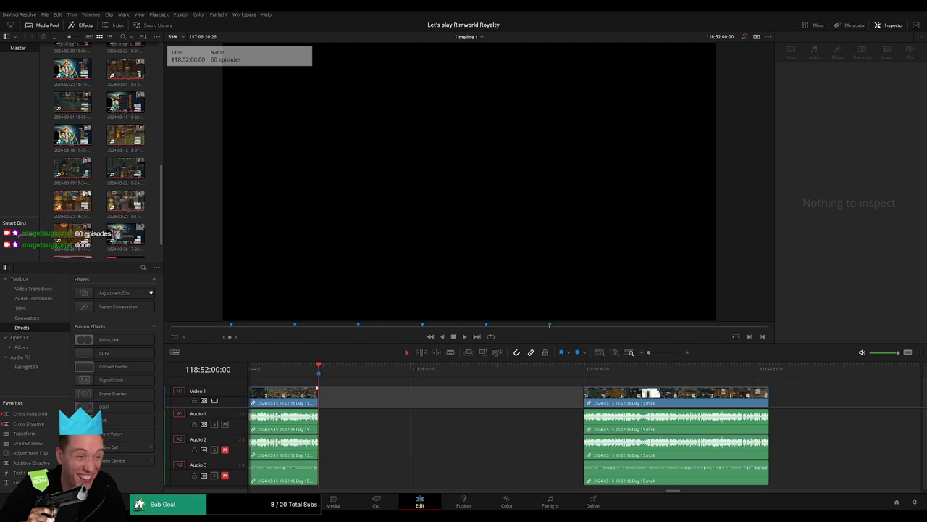
left_click(387, 395)
left_click(351, 392)
Step: Place the playhead at 120:00:00:00, align the start of the remaining Day 15 clip with it and play its opening
left_click(329, 369)
left_click(394, 387)
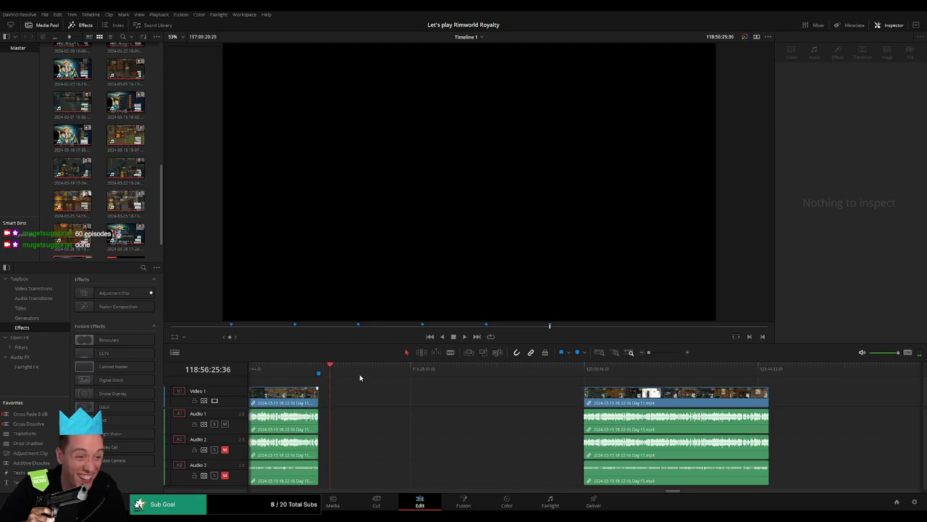
left_click_drag(331, 367, 492, 389)
left_click_drag(648, 353, 660, 352)
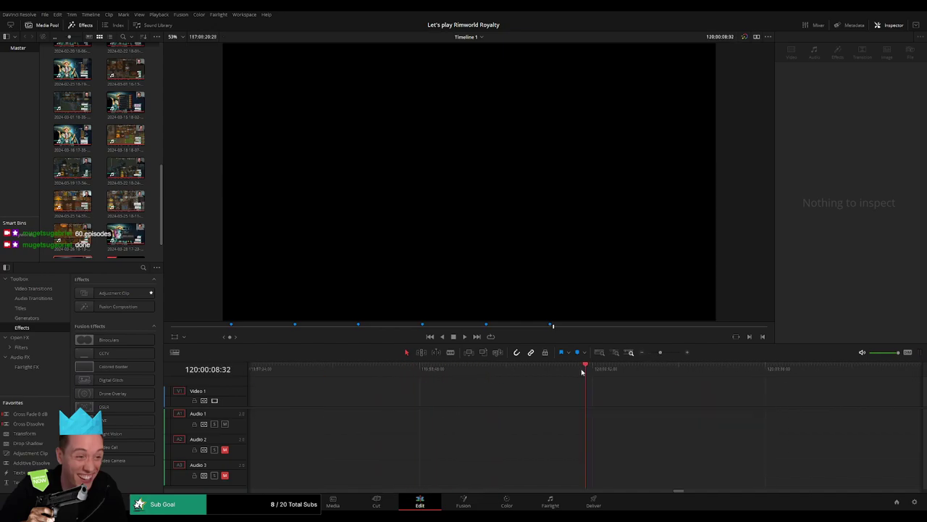
left_click_drag(582, 371, 569, 371)
left_click_drag(660, 352, 430, 379)
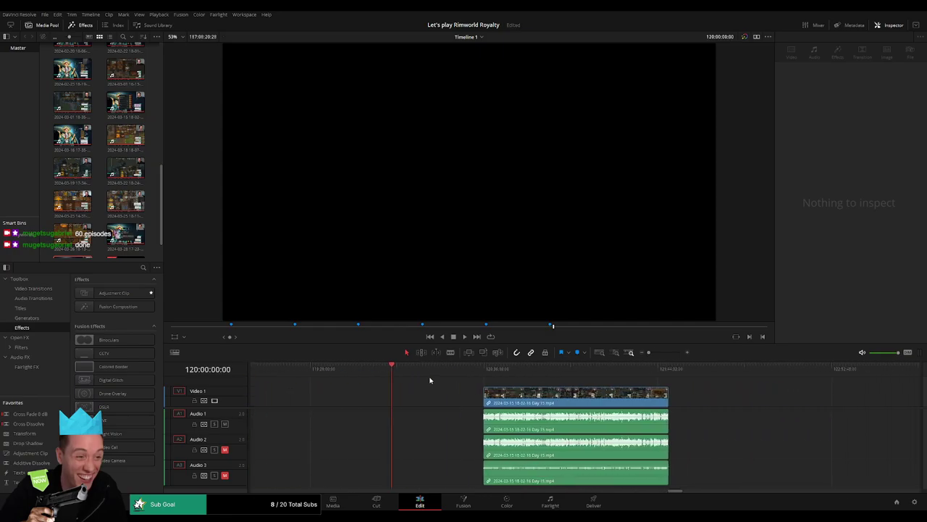
left_click_drag(523, 398, 377, 380)
scroll(405, 388, "right", 2)
key("space")
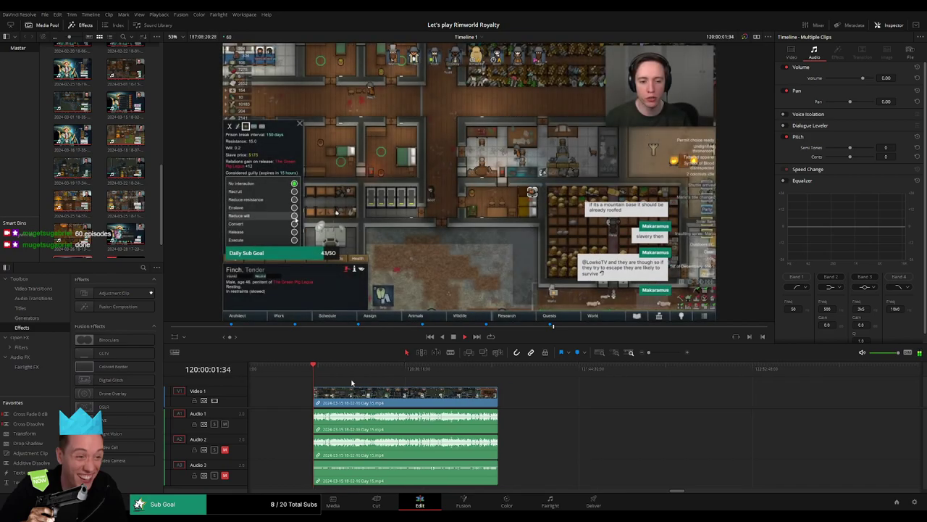
Step: Play through the Day 15 recording around 120:52:00:00 to examine where the episode can be cut
left_click_drag(319, 370, 445, 379)
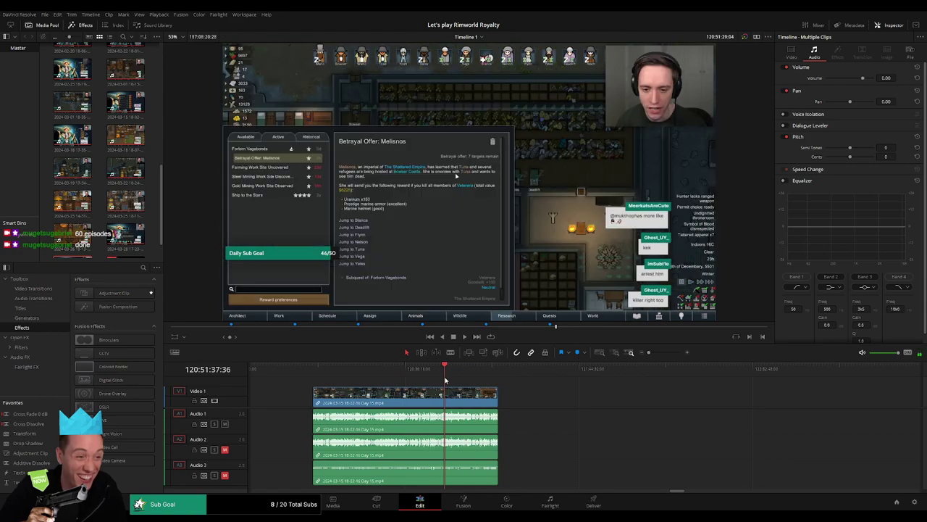
key("space")
left_click_drag(648, 352, 666, 353)
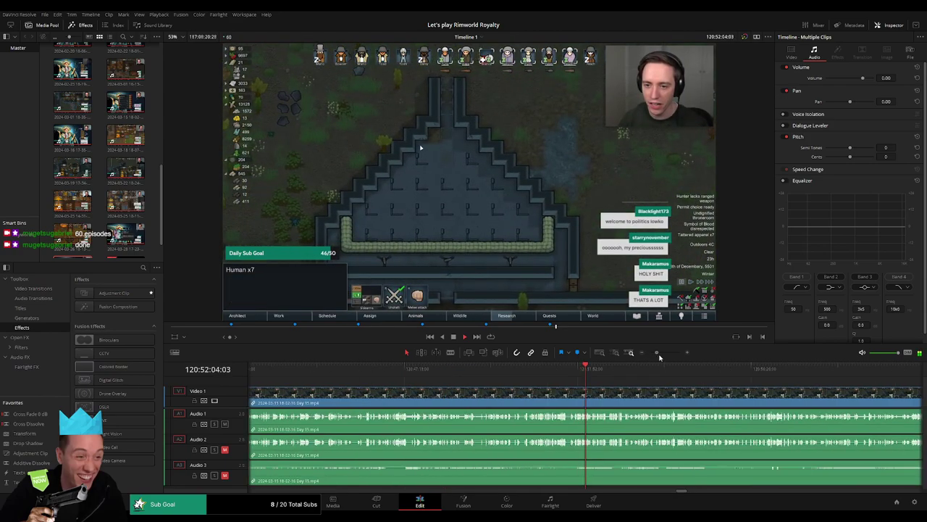
left_click(435, 374)
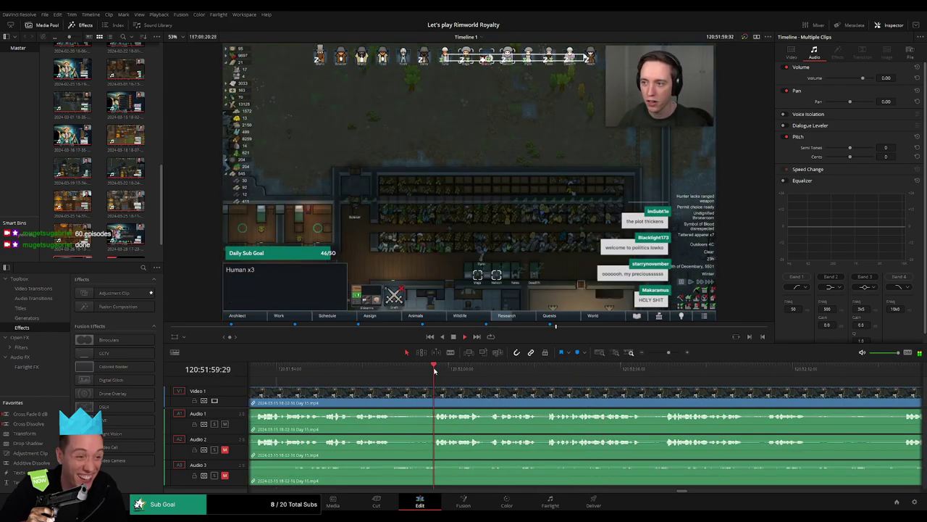
left_click(489, 373)
left_click(664, 371)
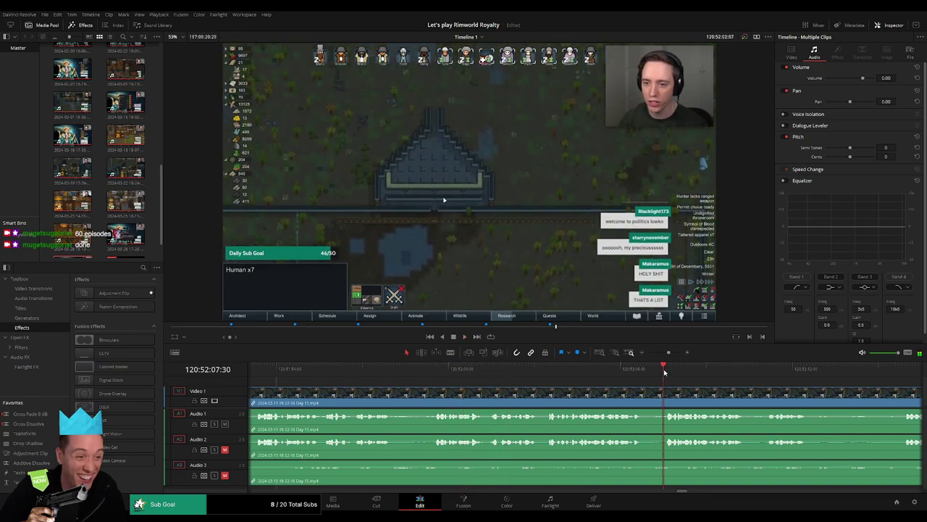
scroll(527, 378, "right", 5)
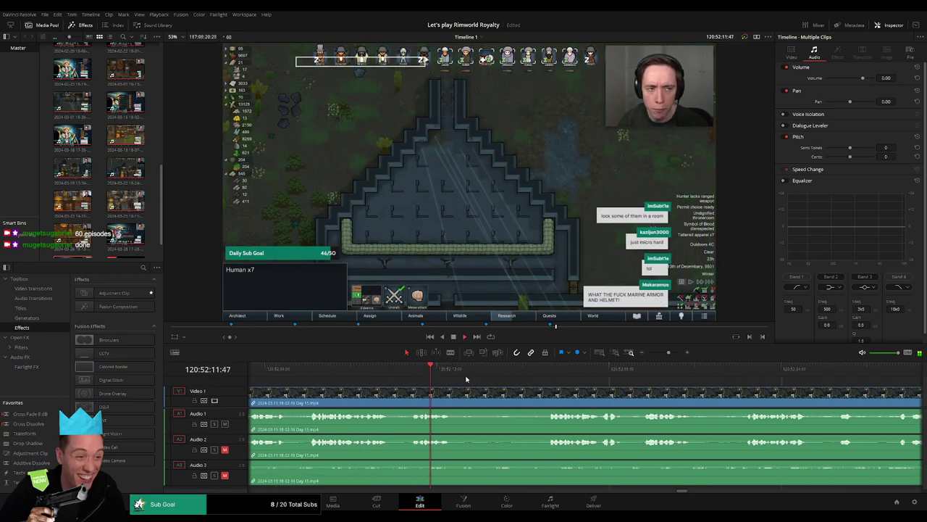
left_click(548, 375)
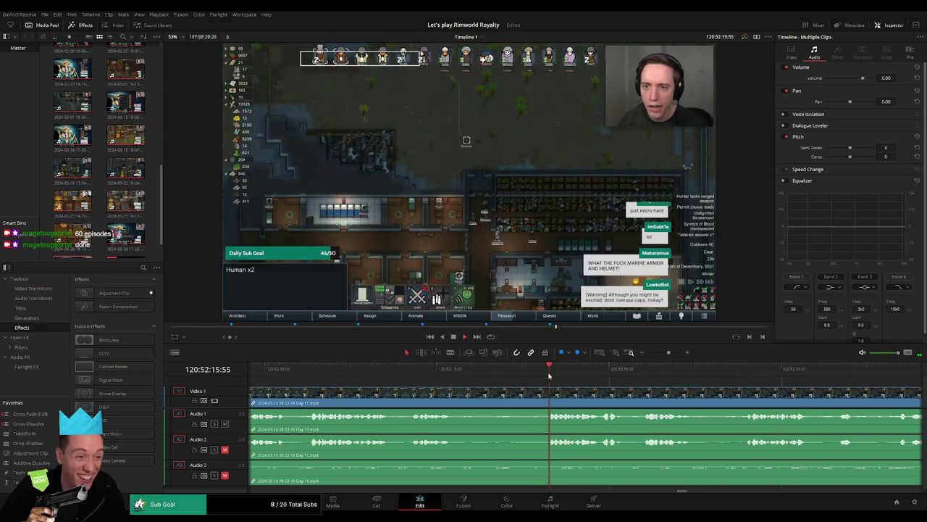
left_click(551, 375)
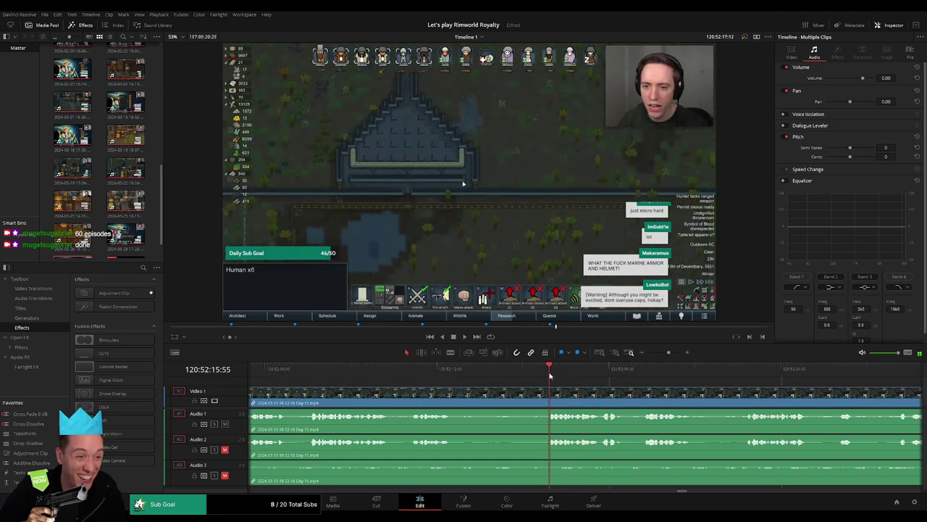
Step: Split the Day 15 clip on all tracks at 120:52:15:00
left_click_drag(549, 375, 523, 375)
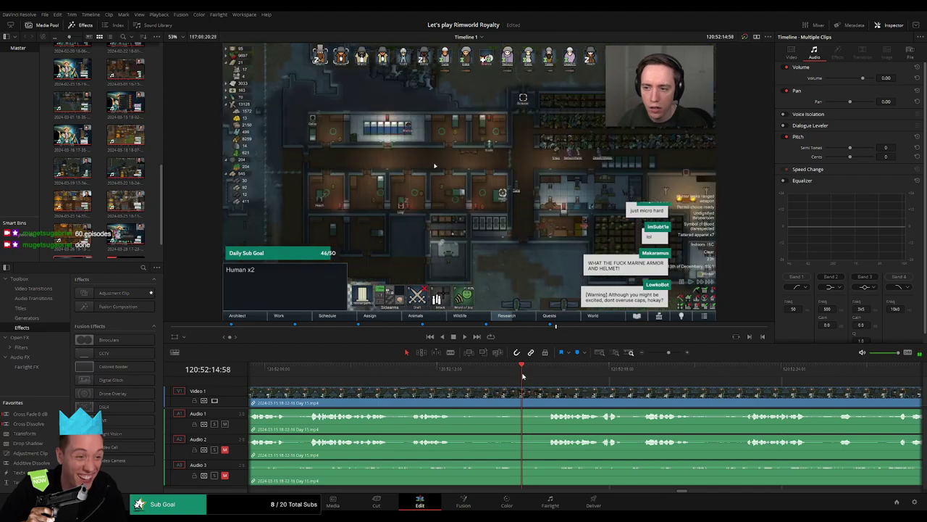
key("b")
left_click(527, 392)
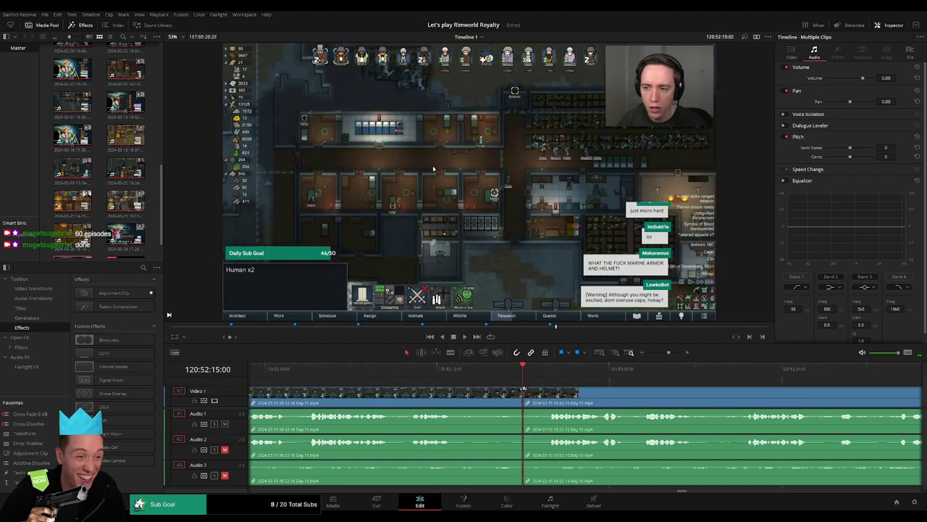
Step: Add fades of about one second to the video and all three audio tracks on both sides of the 120:52:15:00 cut
left_click_drag(552, 389, 508, 412)
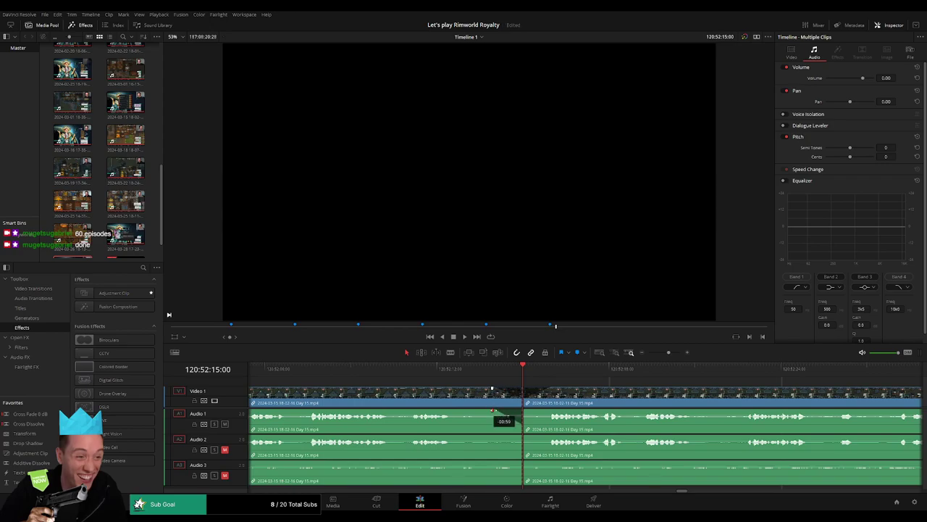
left_click_drag(526, 411, 497, 436)
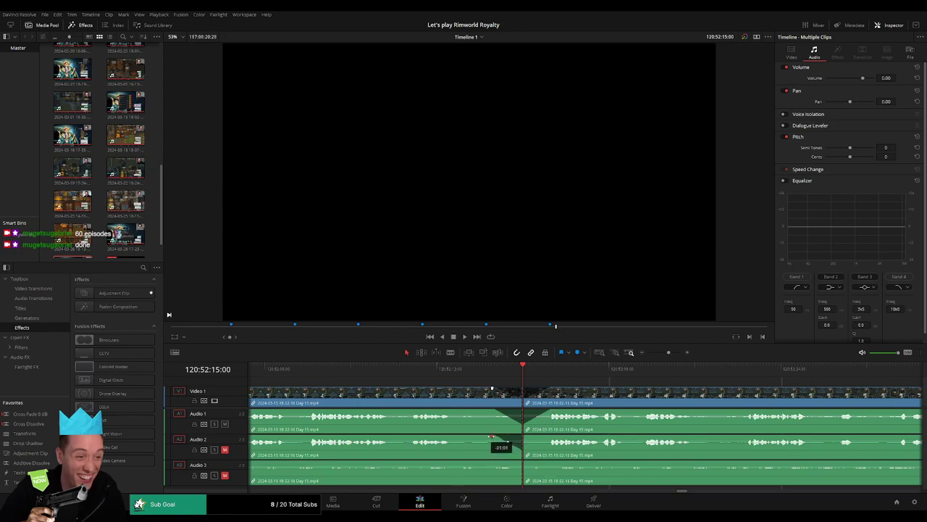
left_click_drag(522, 436, 500, 463)
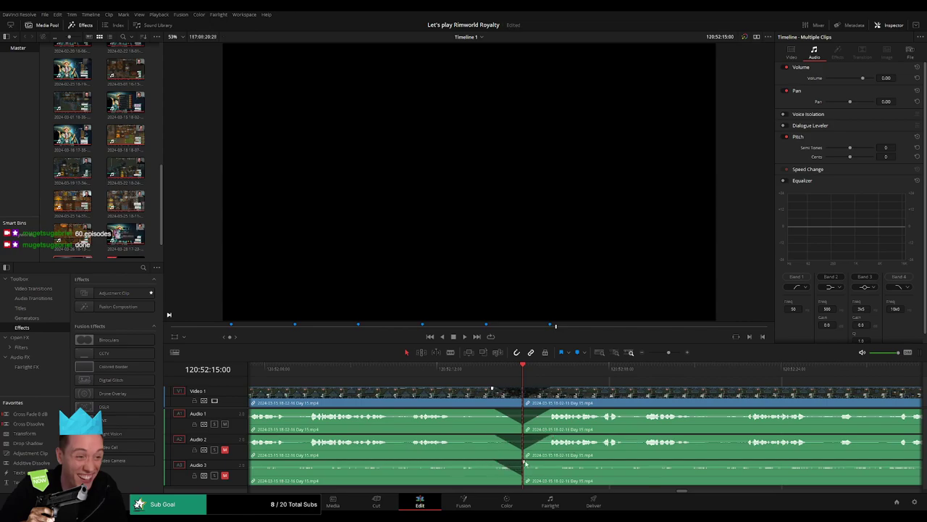
left_click_drag(525, 463, 548, 463)
key("ctrl+z")
Step: Move the Day 15 remainder after the 120:52:15:00 cut further along the timeline, away from the finished episode
left_click_drag(669, 352, 637, 357)
scroll(500, 396, "right", 3)
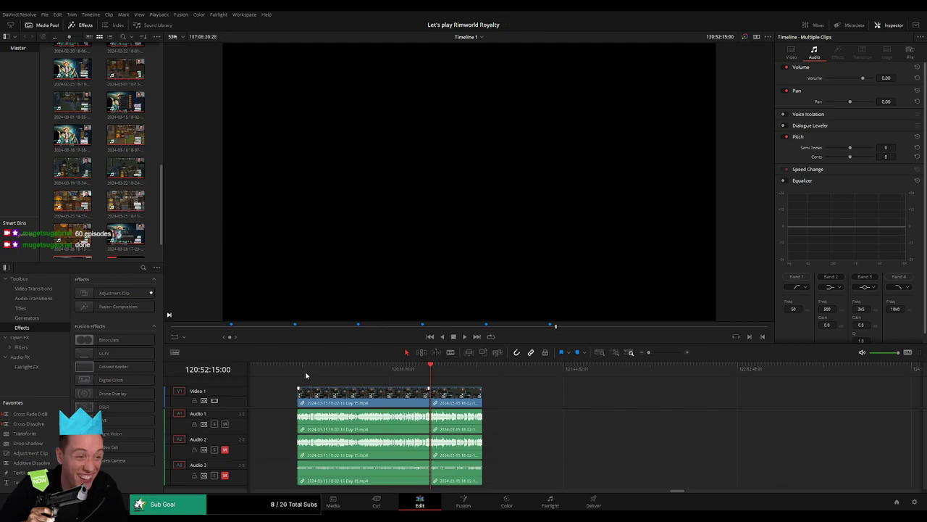
key("Home")
scroll(428, 376, "right", 2)
left_click_drag(345, 397, 633, 397)
left_click(448, 398)
left_click_drag(324, 371, 437, 378)
left_click(315, 371)
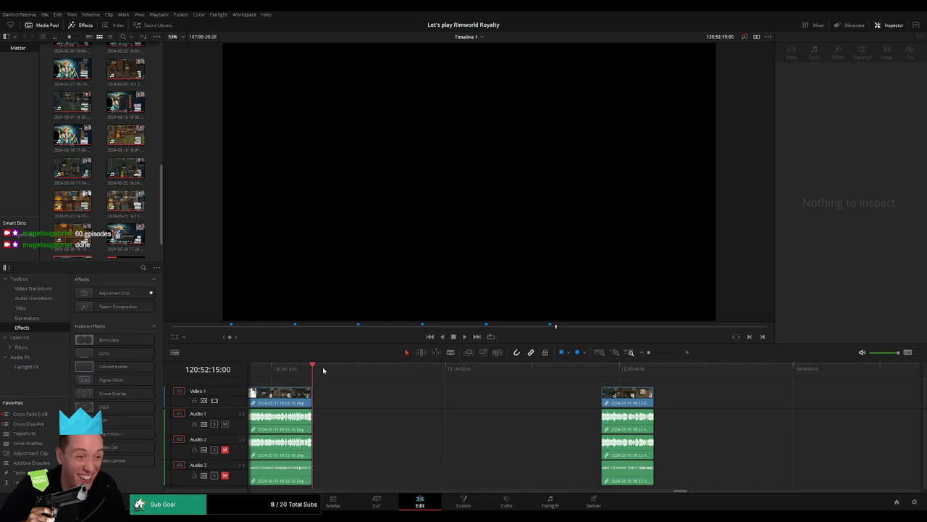
Step: Place the playhead at 122:00:00:00 and align the start of the remaining Day 15 clip with it
left_click_drag(323, 370, 486, 384)
key("Left")
key("Left")
key("Left")
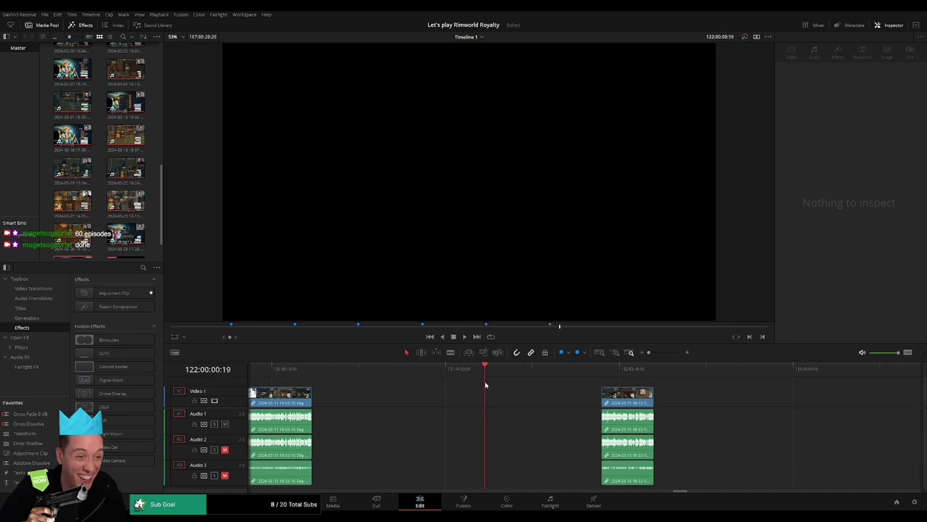
left_click_drag(627, 397, 512, 397)
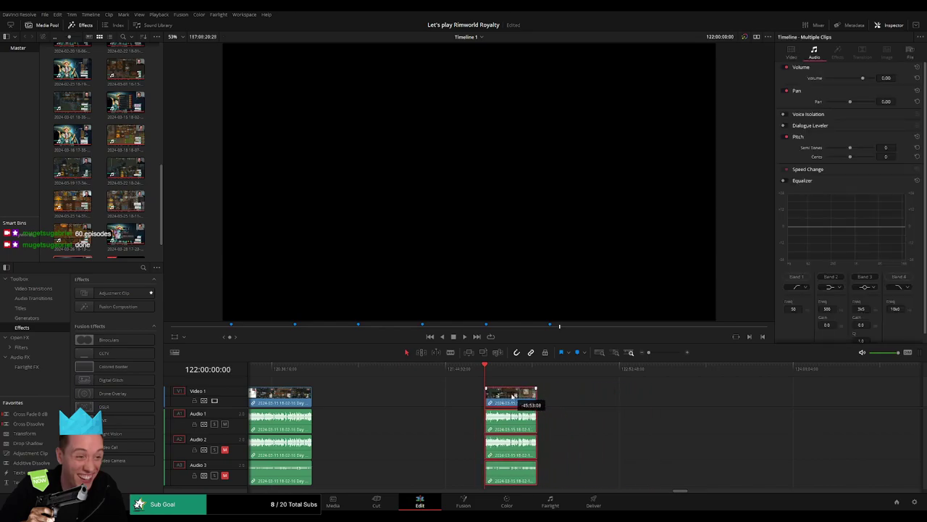
Step: Bring the Day 16 clip back along the timeline and delete the gap so it directly follows the Day 15 remainder
scroll(782, 397, "right", 5)
scroll(700, 396, "right", 5)
left_click_drag(794, 395, 433, 391)
scroll(509, 389, "left", 2)
scroll(559, 401, "left", 10)
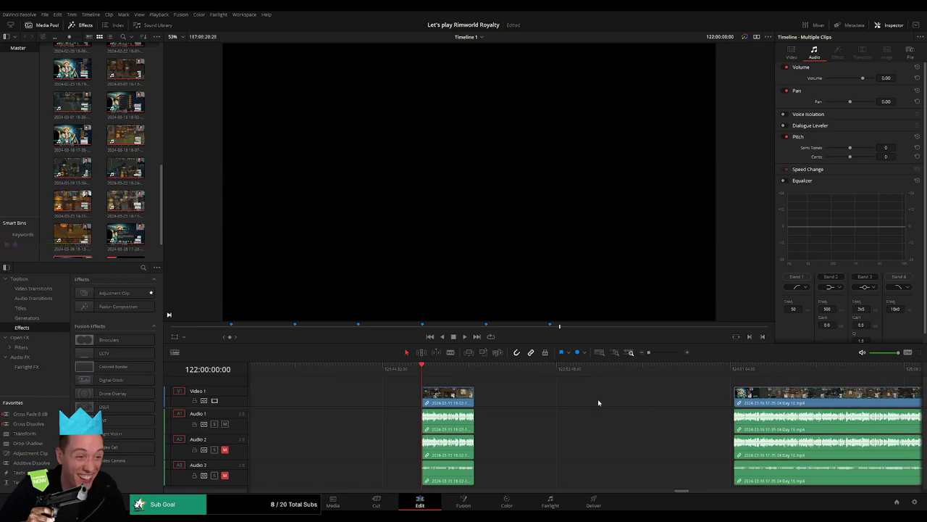
left_click(617, 408)
key("Delete")
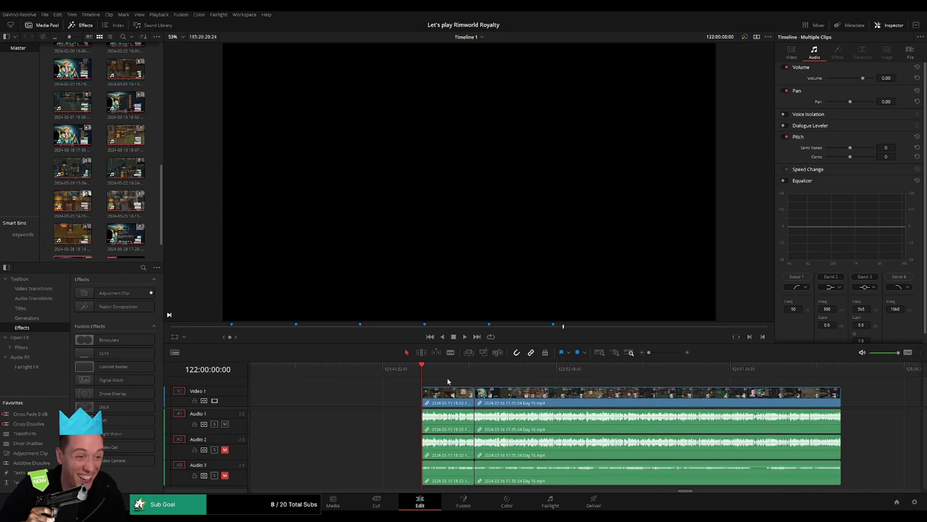
Step: Add a transition at the joint between the Day 15 and Day 16 clips and play across it
key("space")
left_click_drag(431, 371, 474, 370)
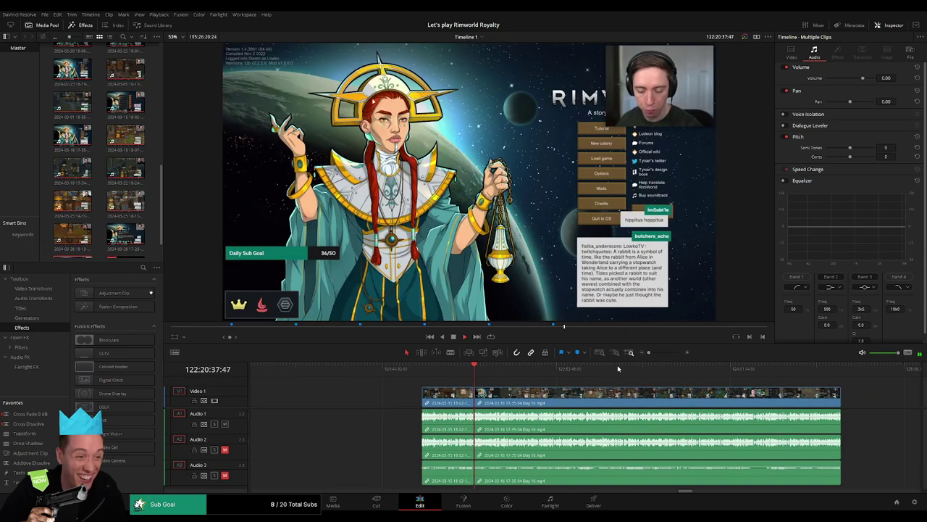
scroll(618, 369, "up", 3)
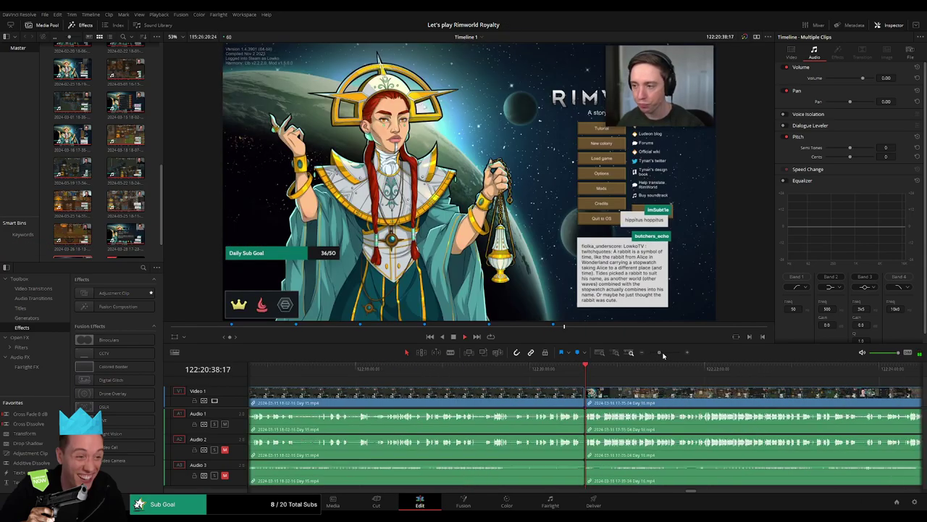
left_click(580, 396)
left_click(491, 298)
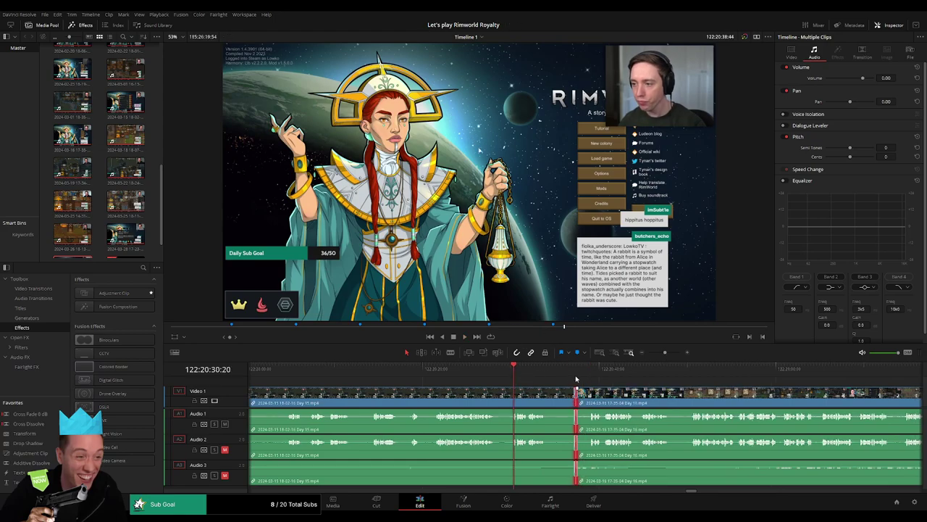
left_click_drag(556, 376, 508, 375)
key("space")
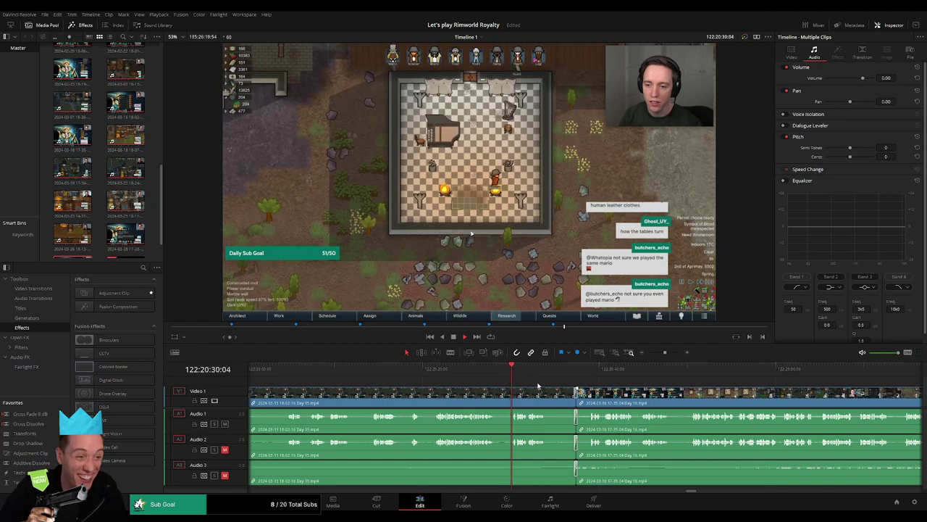
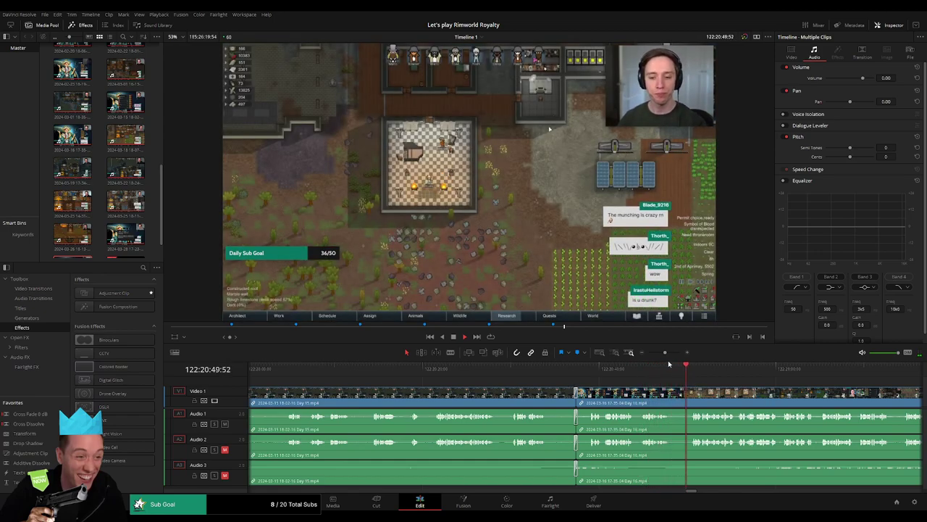
Step: Play through the Day 16 recording around 122:52:00:00 to examine where the episode can be cut
scroll(663, 365, "down", 8)
scroll(579, 368, "right", 3)
left_click_drag(409, 373, 475, 376)
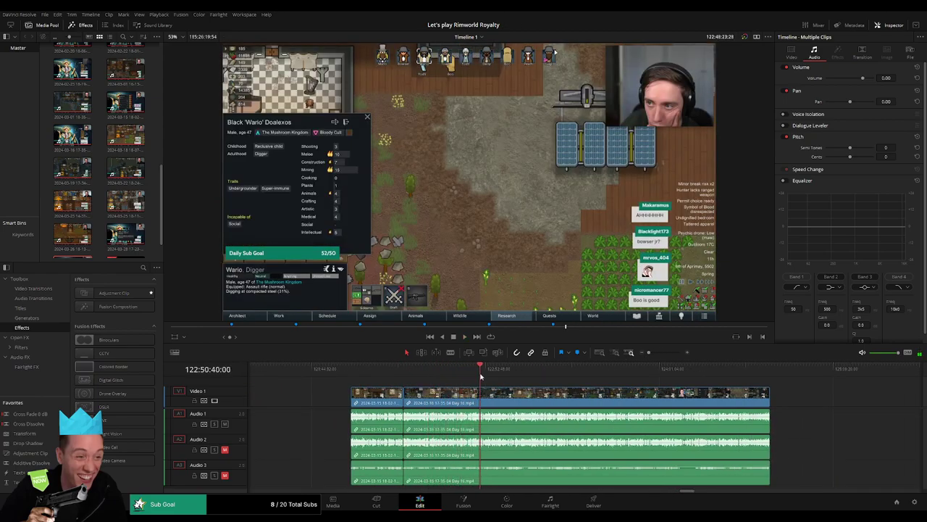
left_click_drag(648, 353, 497, 372)
left_click(627, 373)
left_click(496, 372)
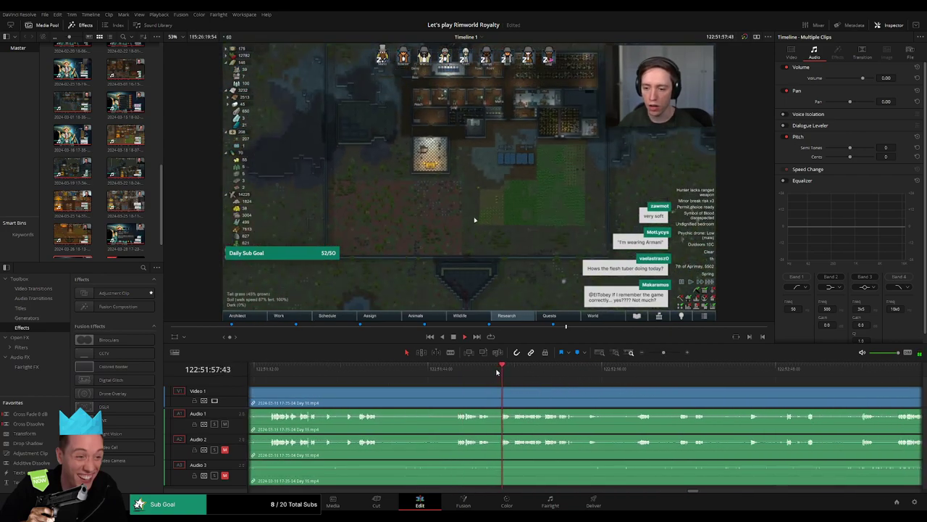
left_click_drag(566, 385, 477, 386)
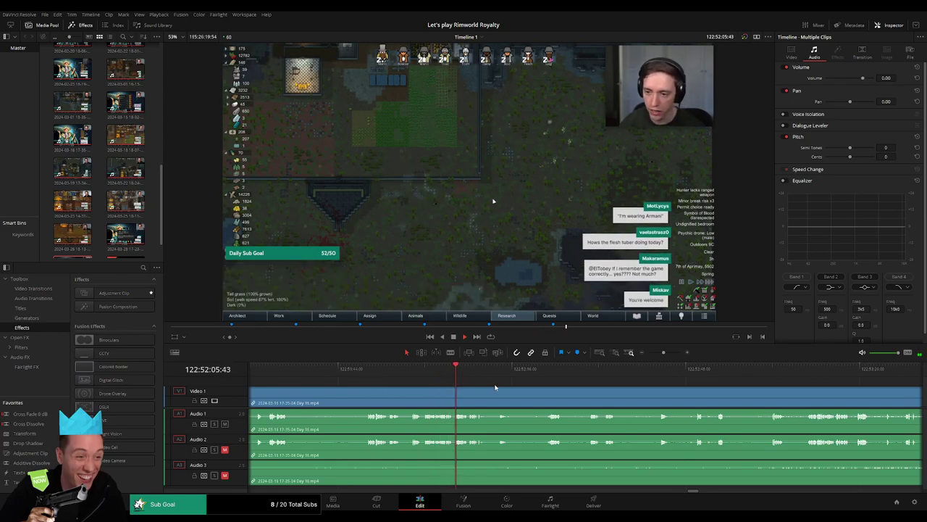
left_click_drag(496, 387, 421, 385)
left_click(424, 374)
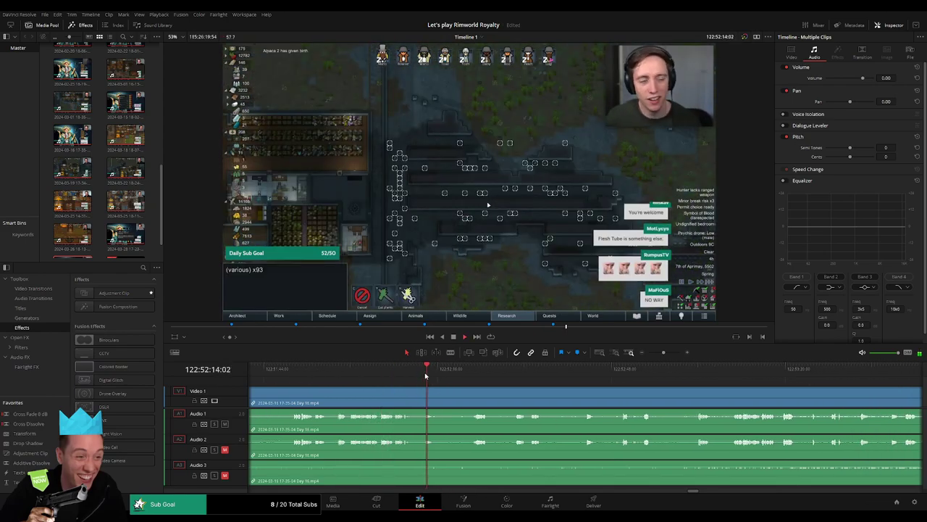
left_click(470, 377)
left_click_drag(663, 352, 668, 352)
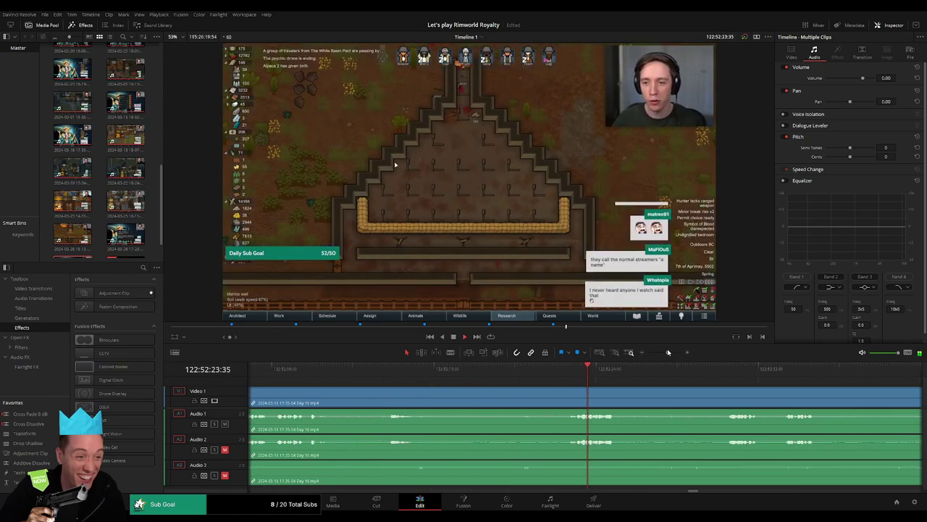
left_click(751, 369)
key("space")
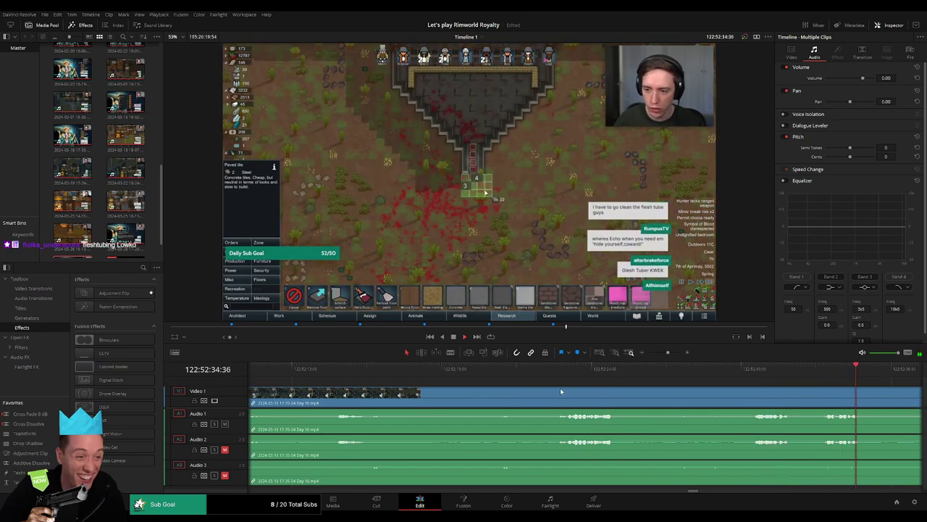
left_click(568, 376)
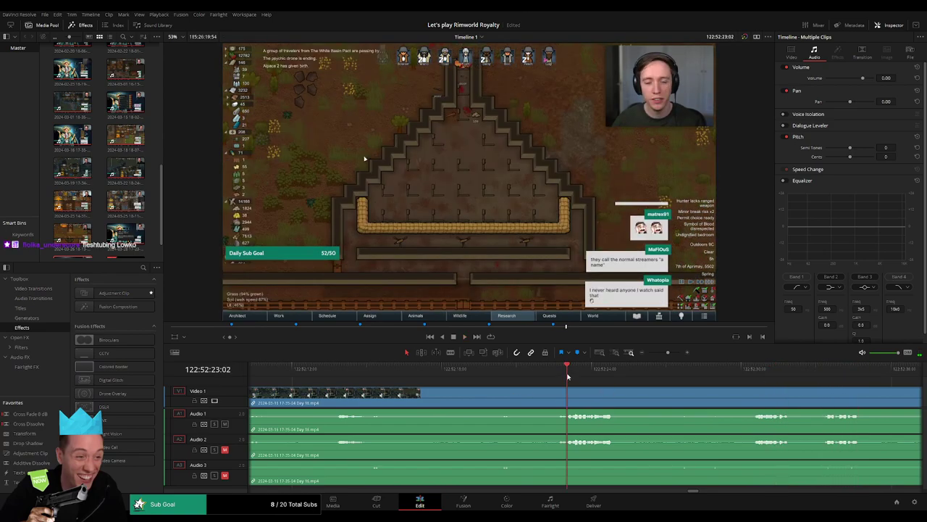
left_click_drag(567, 376, 509, 381)
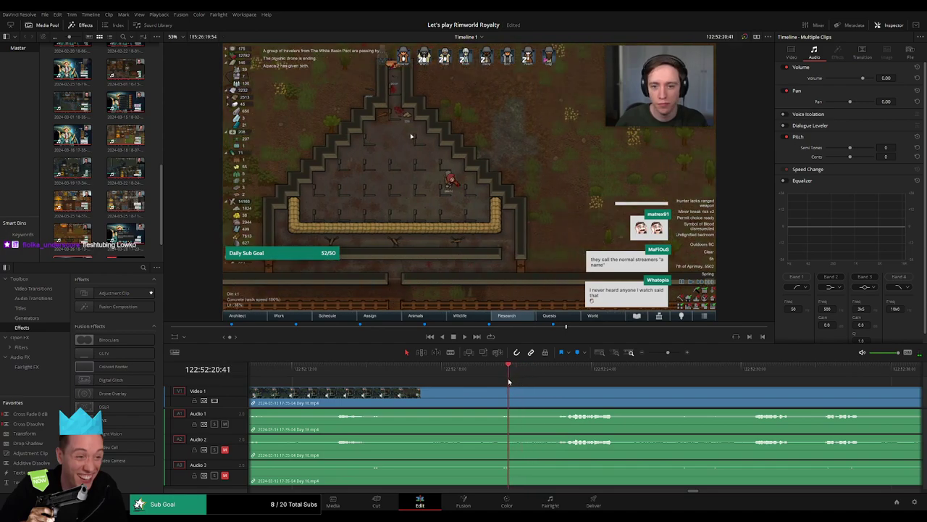
Step: Split the Day 16 clip on all tracks at 122:52:22:00
left_click(566, 375)
left_click_drag(567, 375, 515, 391)
left_click(545, 397)
Step: Fade the video and all three audio tracks by about one second on both sides of the 122:52:22:00 cut
key("a")
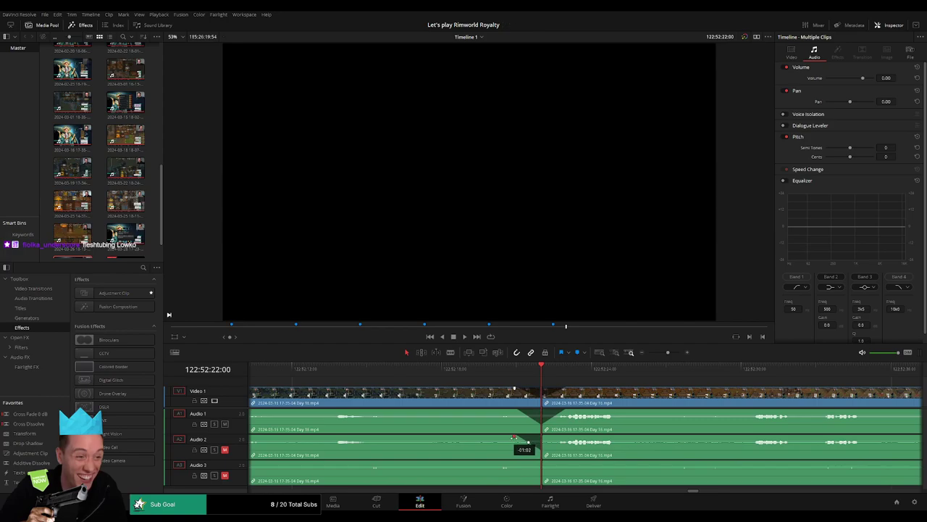
left_click_drag(540, 437, 563, 437)
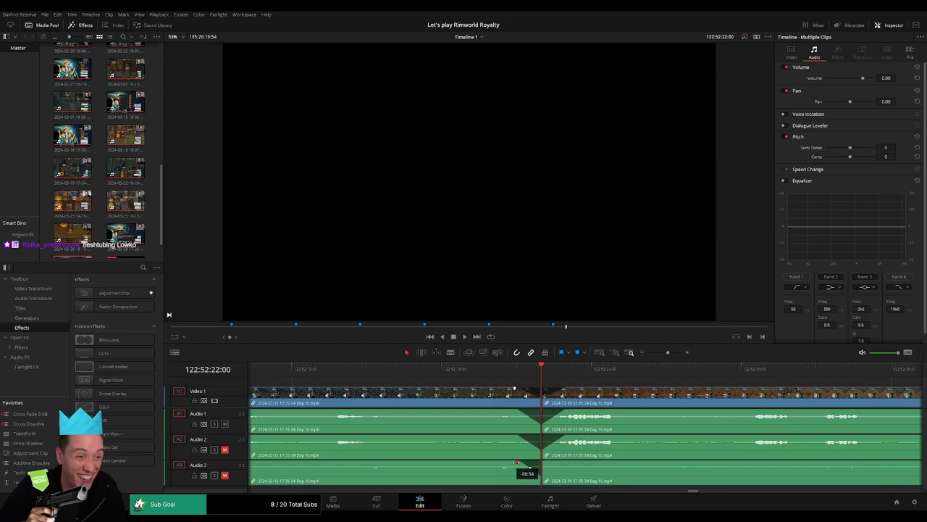
left_click_drag(543, 462, 564, 463)
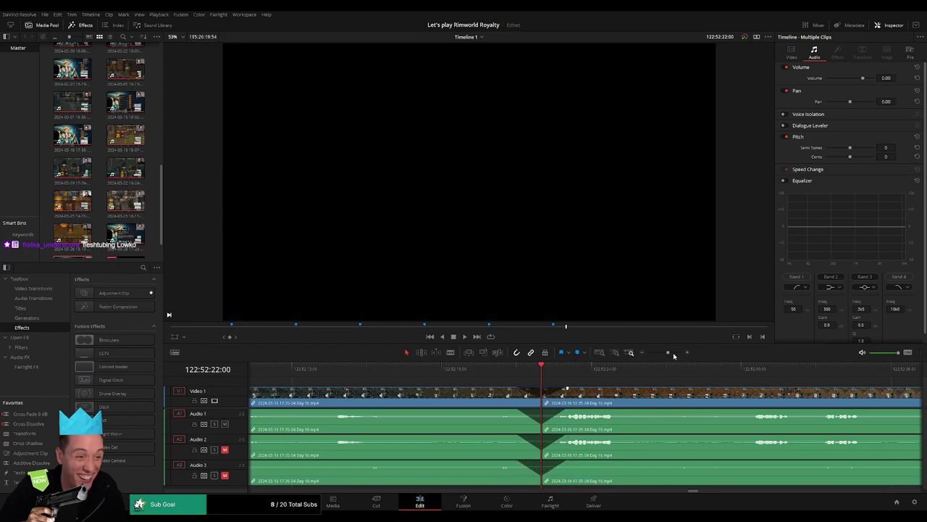
Step: Move the Day 16 remainder after the 122:52:22:00 cut further along the timeline, away from the finished episode
left_click_drag(669, 353, 649, 352)
scroll(523, 395, "right", 3)
key("Home")
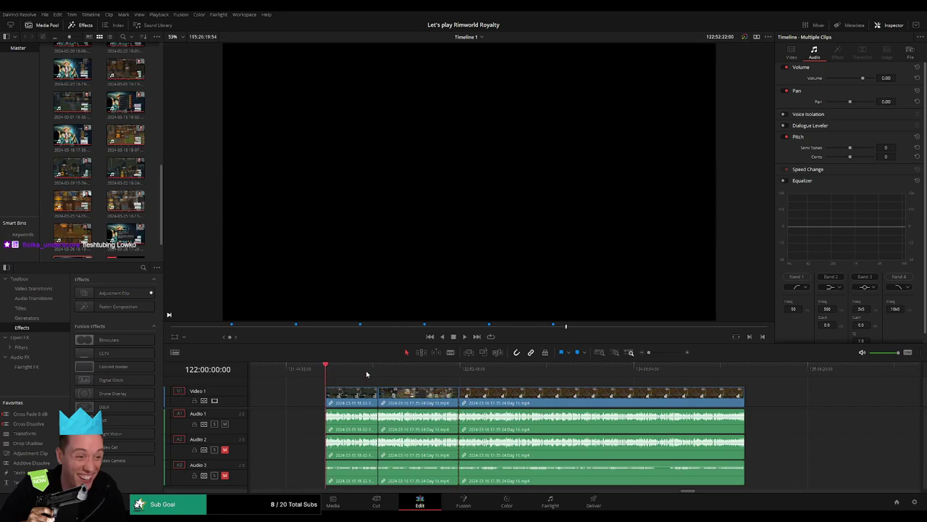
left_click(455, 371)
scroll(507, 381, "right", 4)
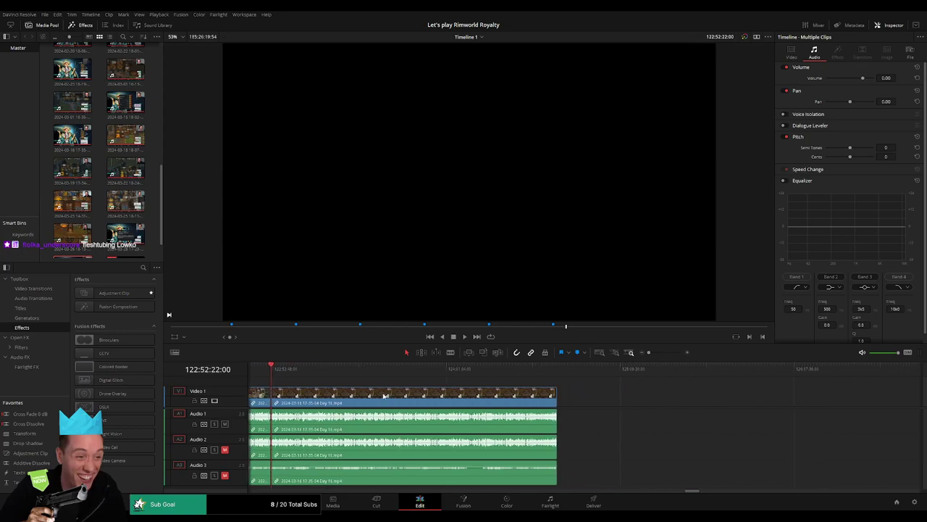
left_click_drag(389, 395, 646, 395)
left_click(423, 397)
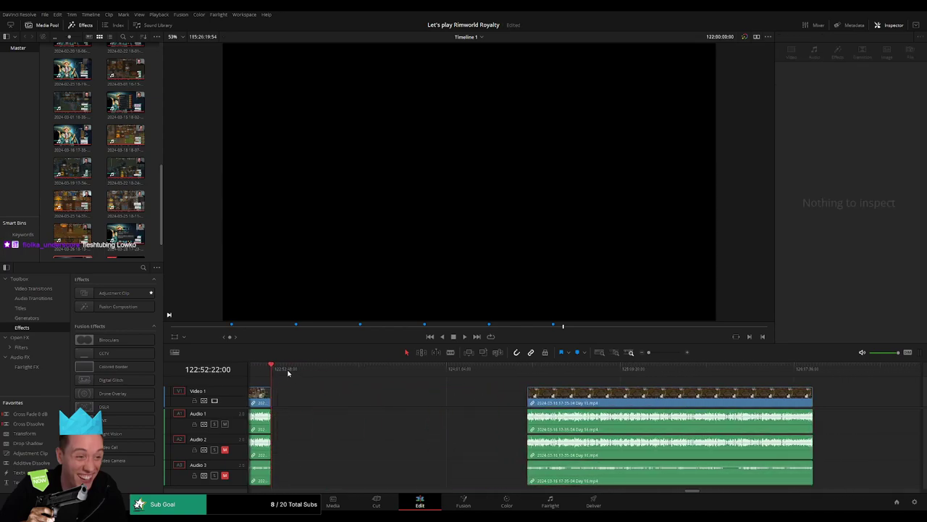
Step: Place the playhead at 124:00:00:00 and align the start of the remaining Day 16 clip with it
left_click_drag(287, 372, 444, 383)
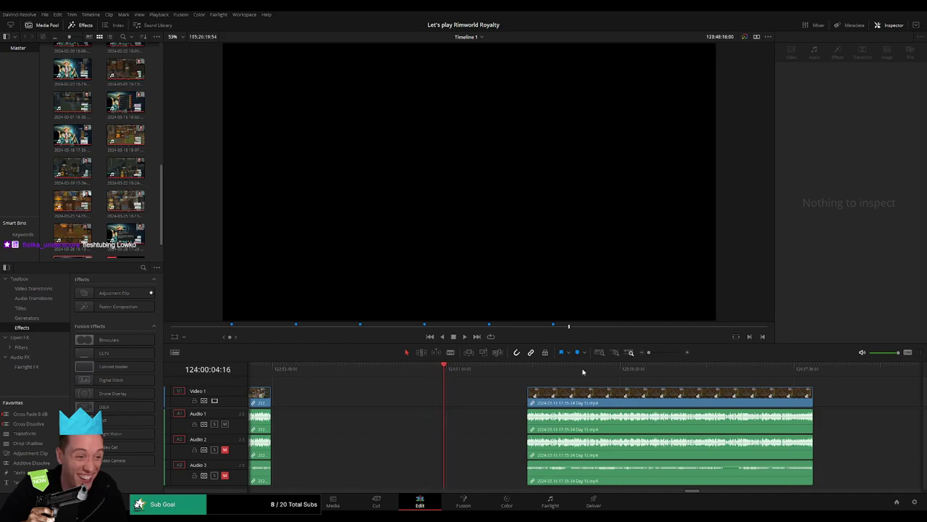
left_click(664, 352)
left_click_drag(582, 373, 578, 371)
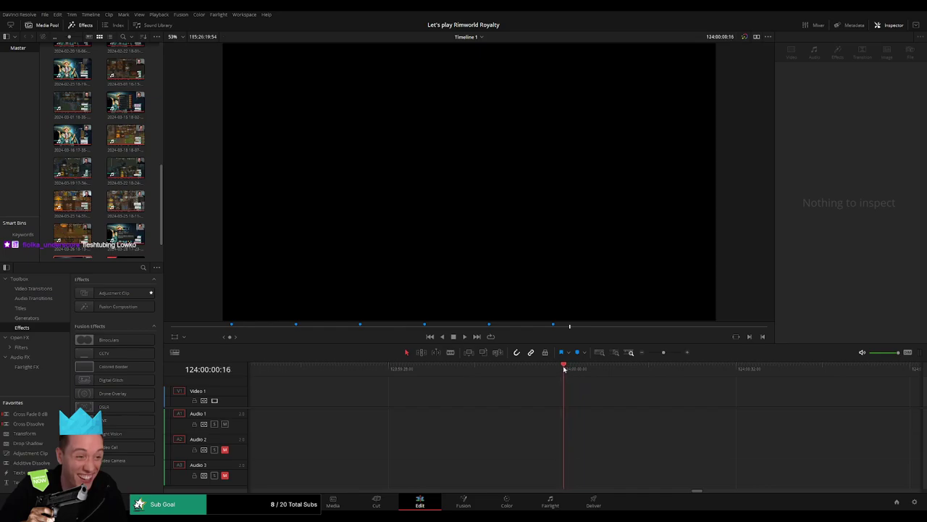
left_click(649, 353)
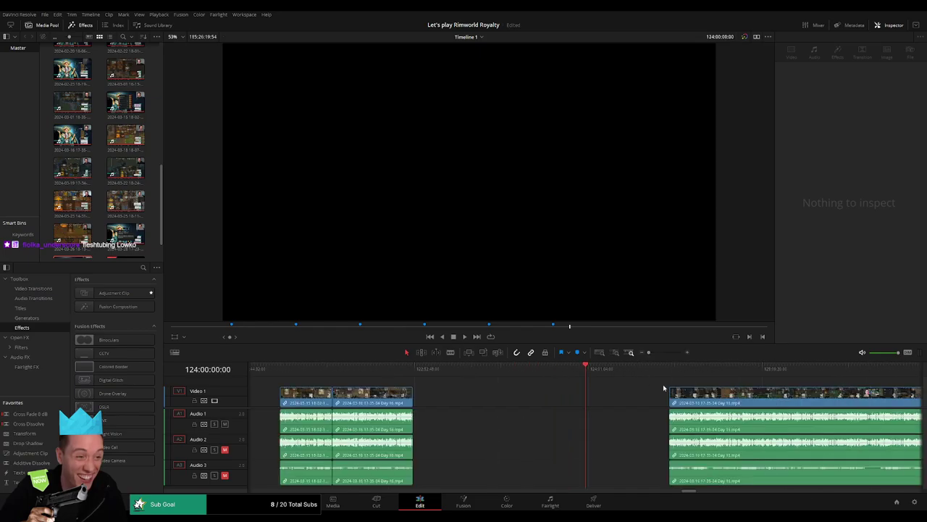
left_click_drag(697, 394, 614, 394)
left_click(631, 383)
Step: Split the Day 16 clip on all tracks at 124:52:03:00 and fade video and audio by about one second on both sides of the cut
scroll(631, 383, "right", 5)
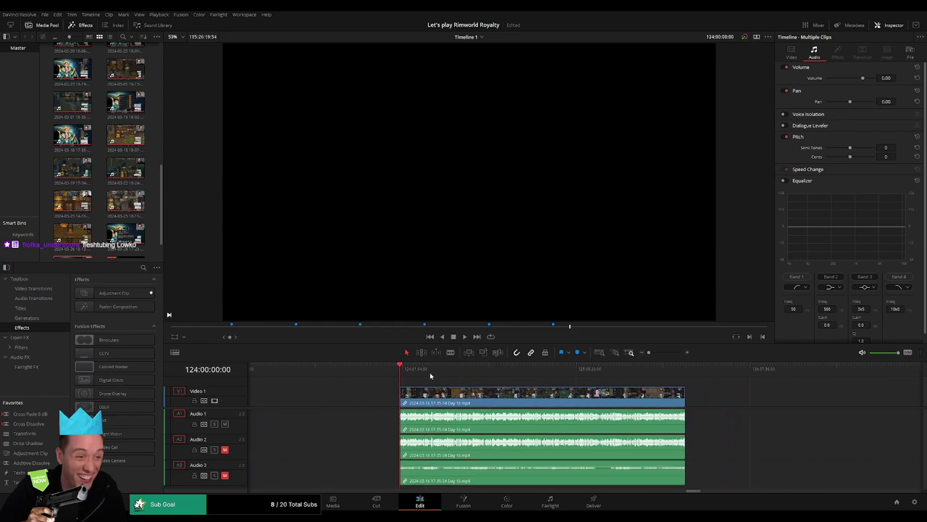
left_click_drag(414, 371, 533, 377)
left_click_drag(643, 353, 666, 352)
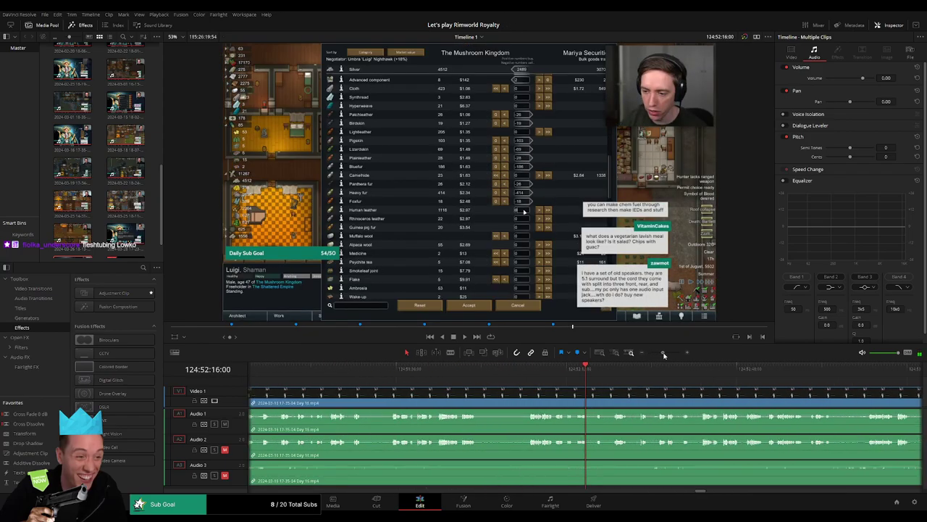
left_click(444, 370)
left_click_drag(443, 370, 529, 372)
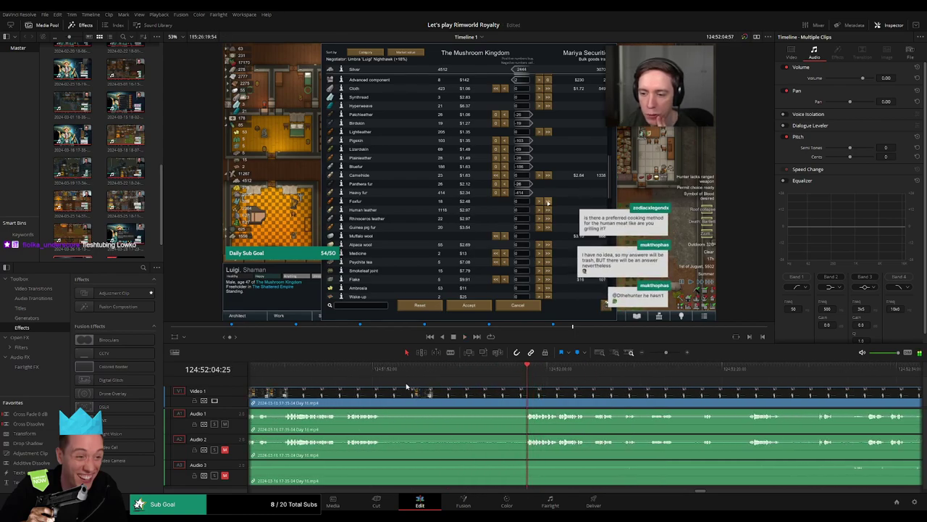
left_click(347, 371)
key("space")
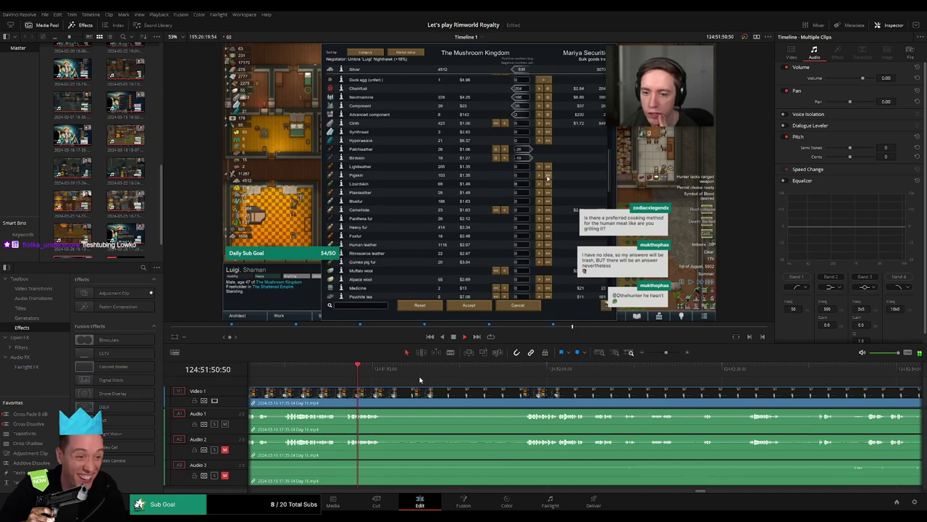
left_click(525, 371)
left_click_drag(527, 373, 494, 410)
key("ctrl+b")
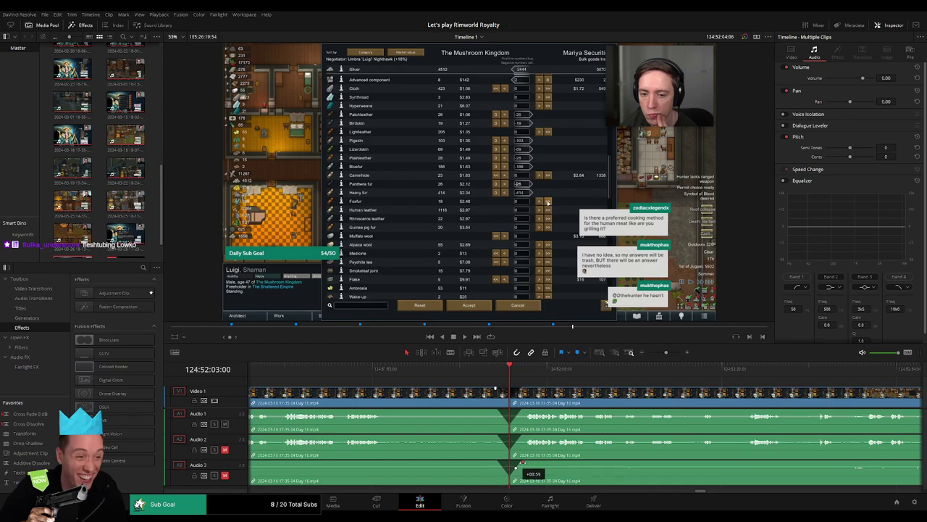
left_click_drag(499, 376, 493, 375)
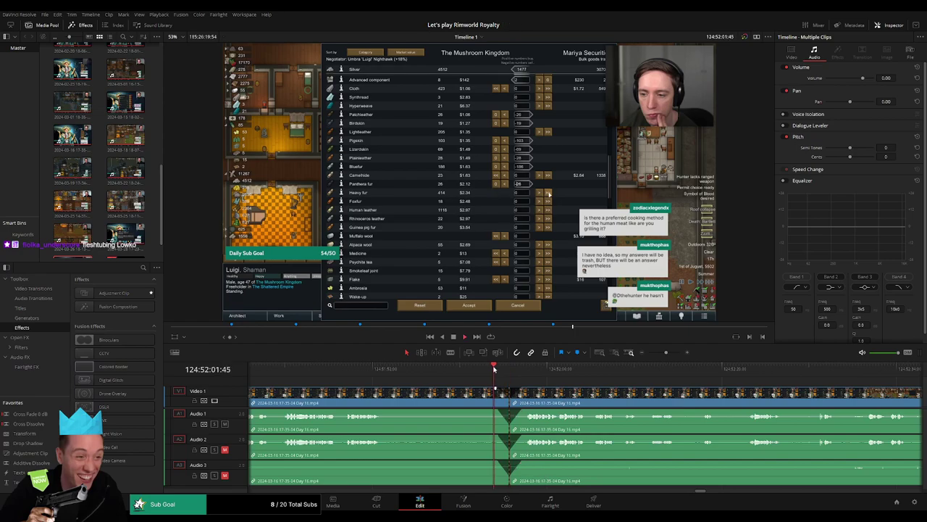
left_click(523, 375)
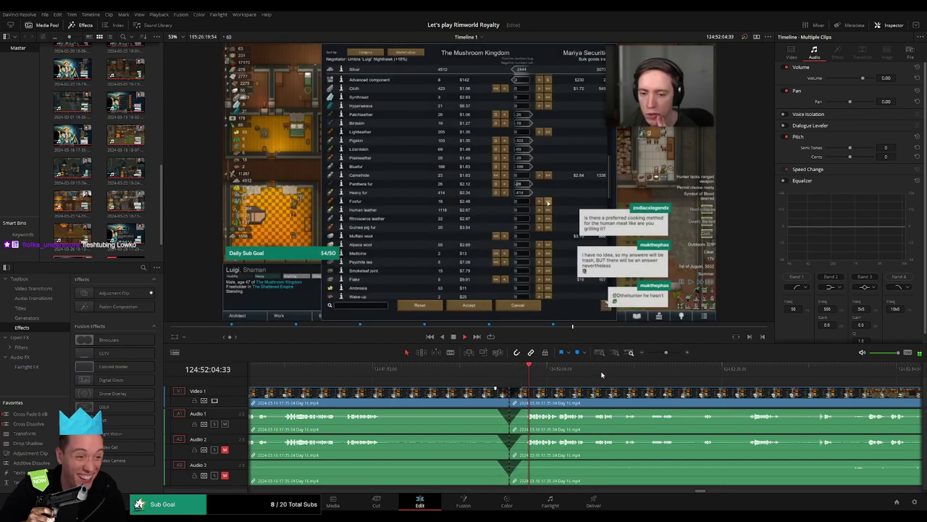
Step: Move the Day 16 remainder after the 124:52:03:00 cut away from the finished episode so that it starts at 126:00:00:00
left_click_drag(666, 352, 648, 353)
left_click_drag(644, 393, 585, 397)
left_click(408, 398)
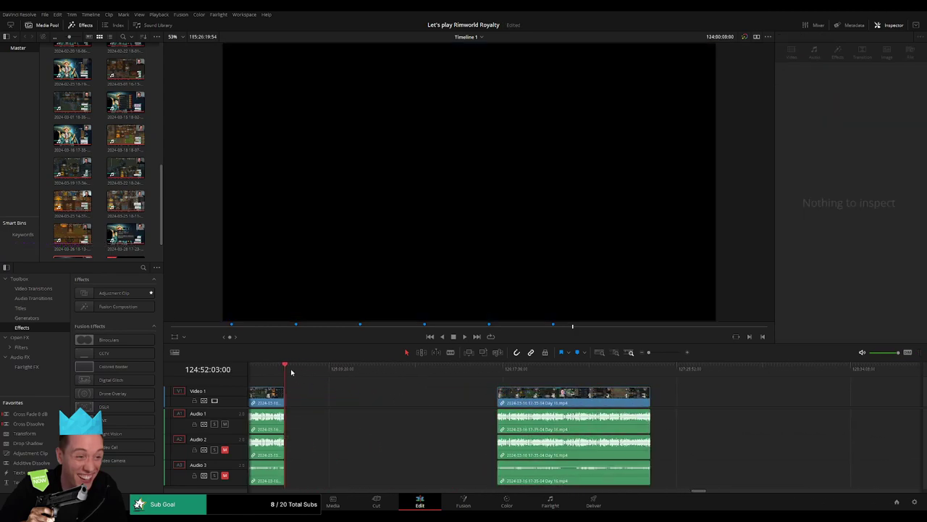
left_click_drag(296, 369, 450, 378)
left_click_drag(648, 353, 660, 354)
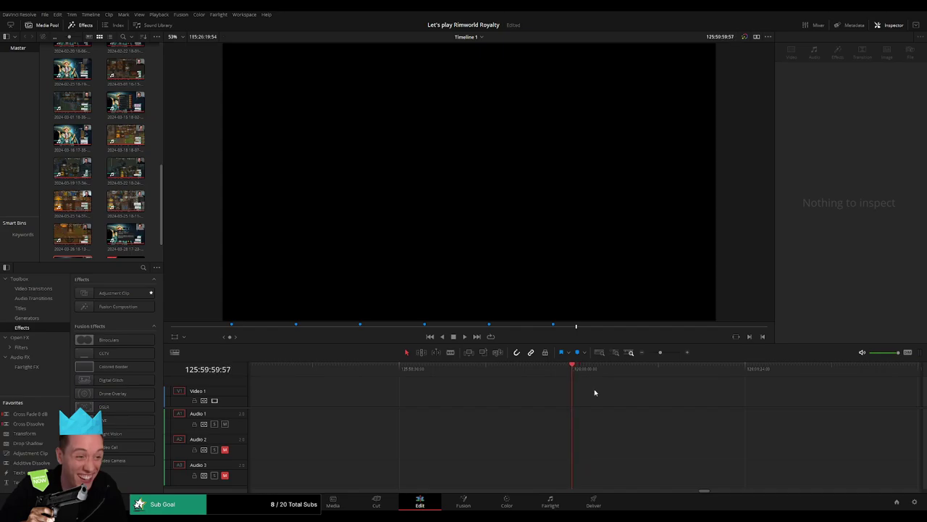
left_click_drag(660, 353, 647, 355)
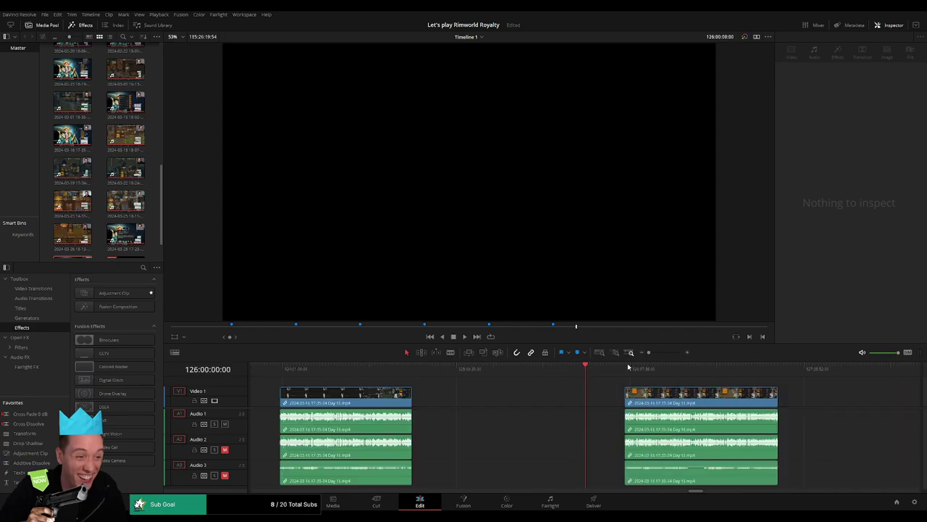
scroll(629, 368, "right", 6)
left_click_drag(450, 396, 508, 373)
Step: Find a quiet moment roughly 52 minutes into the episode and split the Day 16 clip on all tracks at 126:52:06:30
key("space")
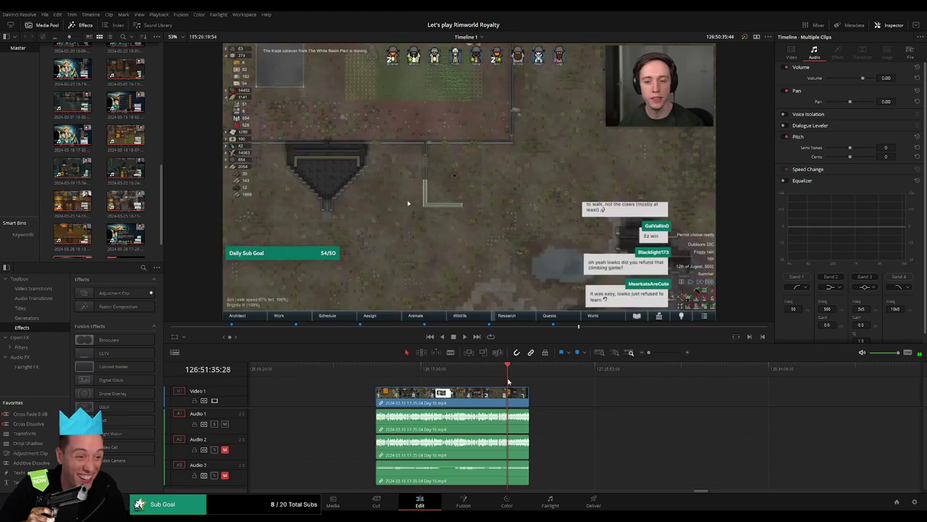
key("space")
scroll(649, 369, "up", 5)
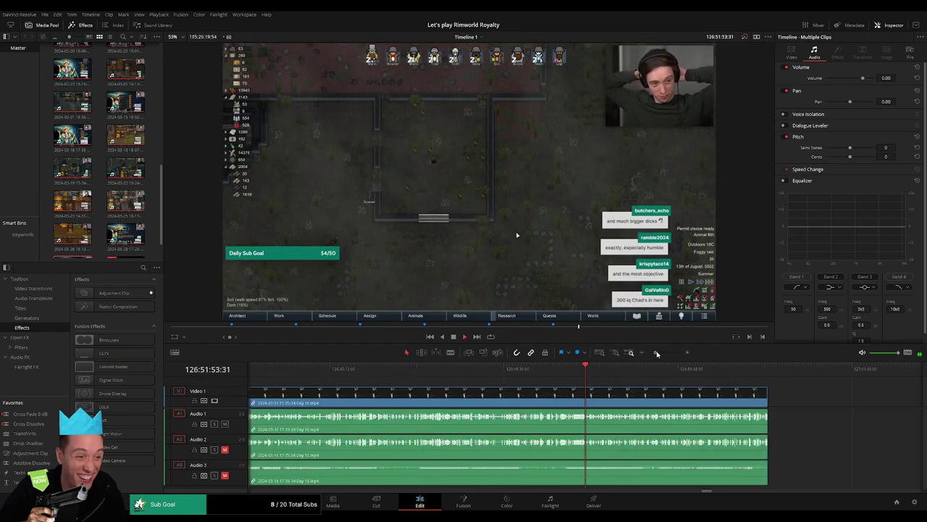
left_click(637, 372)
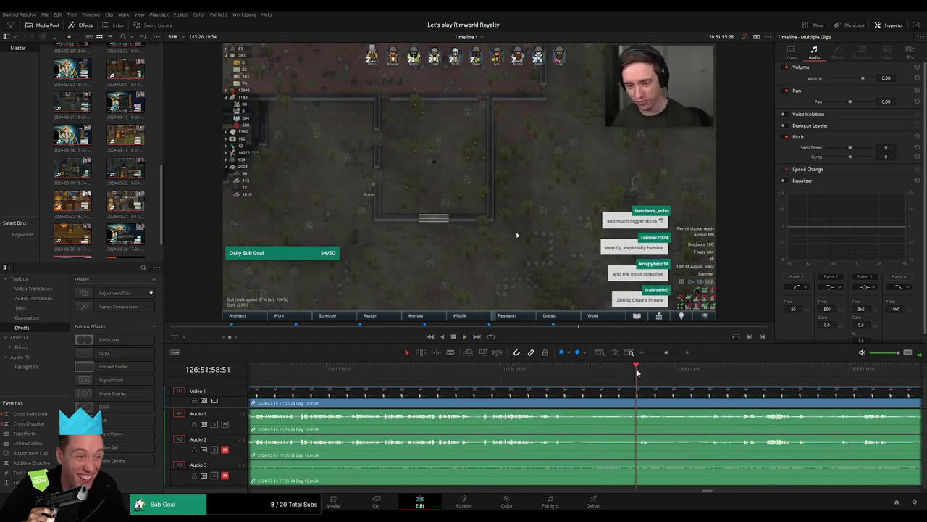
scroll(661, 387, "right", 3)
left_click(542, 377)
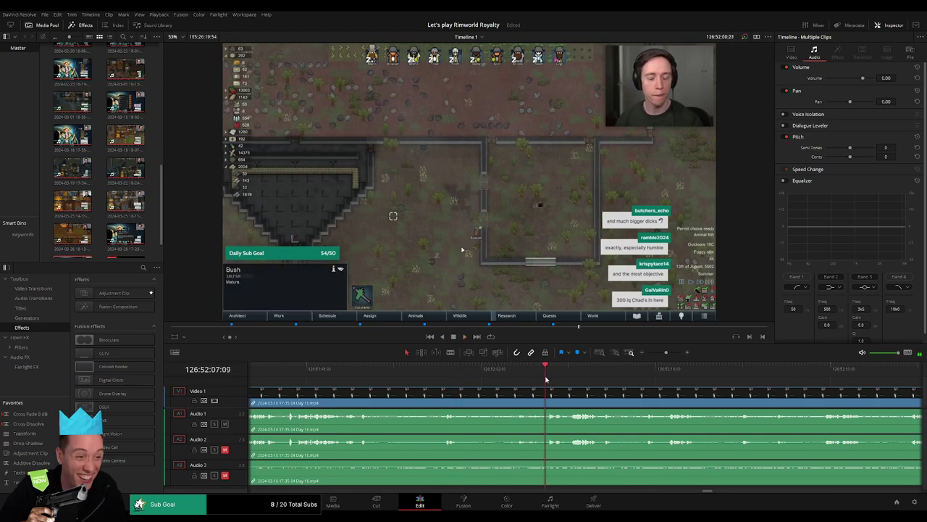
left_click(530, 377)
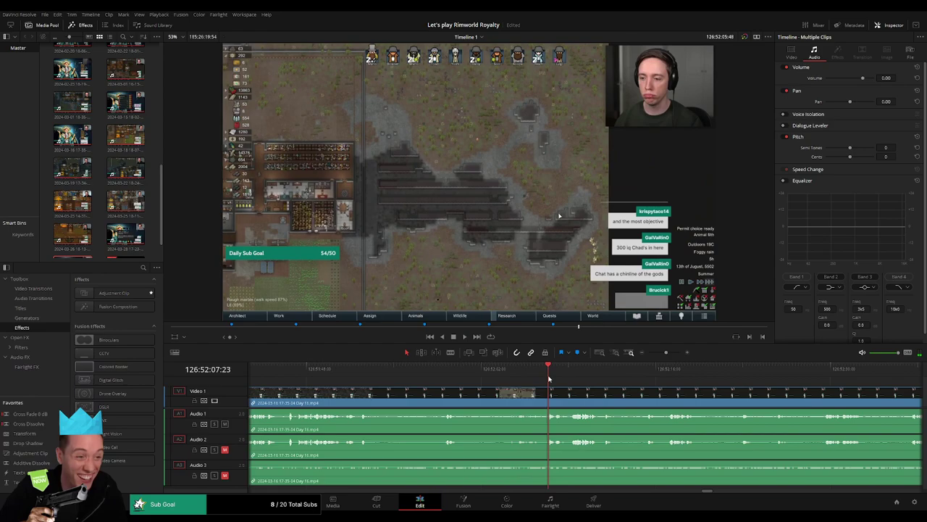
left_click(542, 377)
left_click(537, 378)
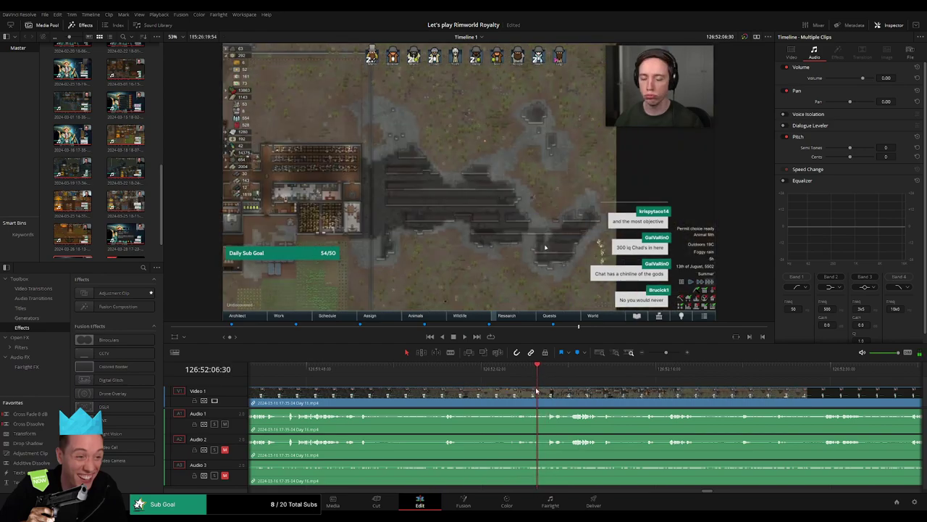
key("b")
left_click(540, 392)
Step: Fade the video and all three audio tracks by about one second on both sides of the 126:52:06:30 cut
scroll(551, 391, "up", 1)
left_click_drag(591, 389, 473, 388)
key("a")
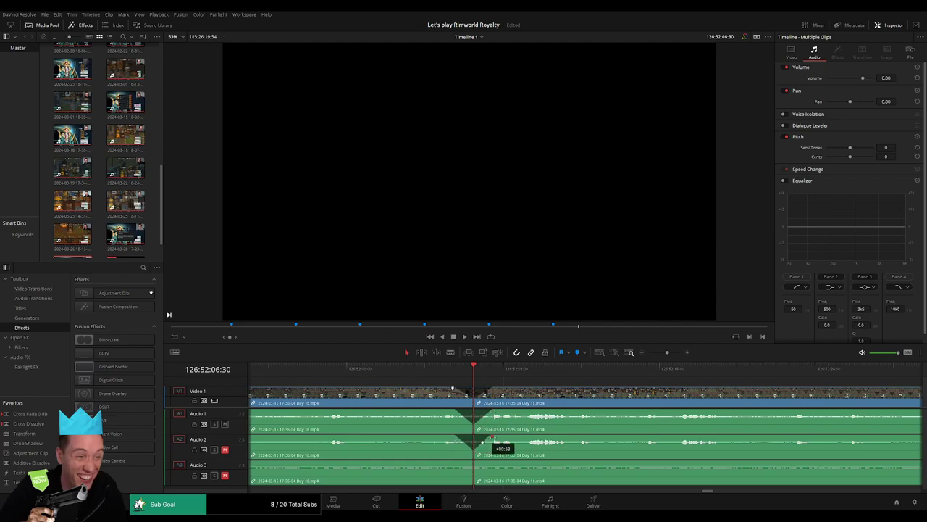
left_click_drag(472, 462, 455, 462)
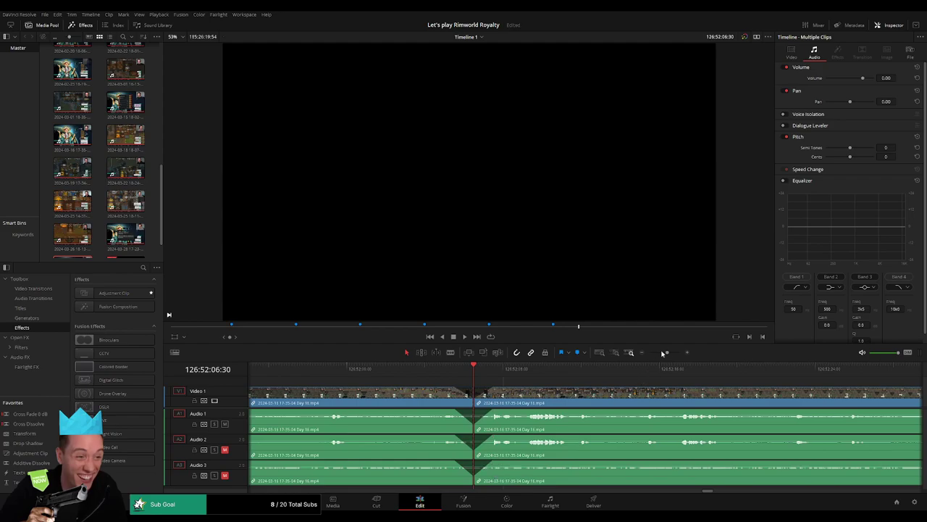
Step: Move the short Day 16 remainder after the 126:52:06:30 cut so that it starts at 128:00:00:00
left_click_drag(662, 352, 646, 353)
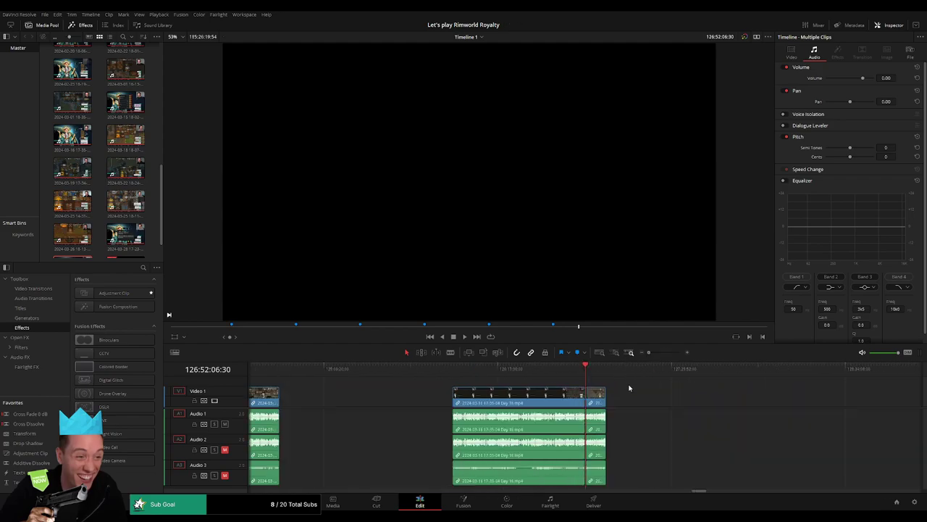
left_click(465, 375)
scroll(547, 393, "right", 3)
left_click_drag(339, 399, 607, 401)
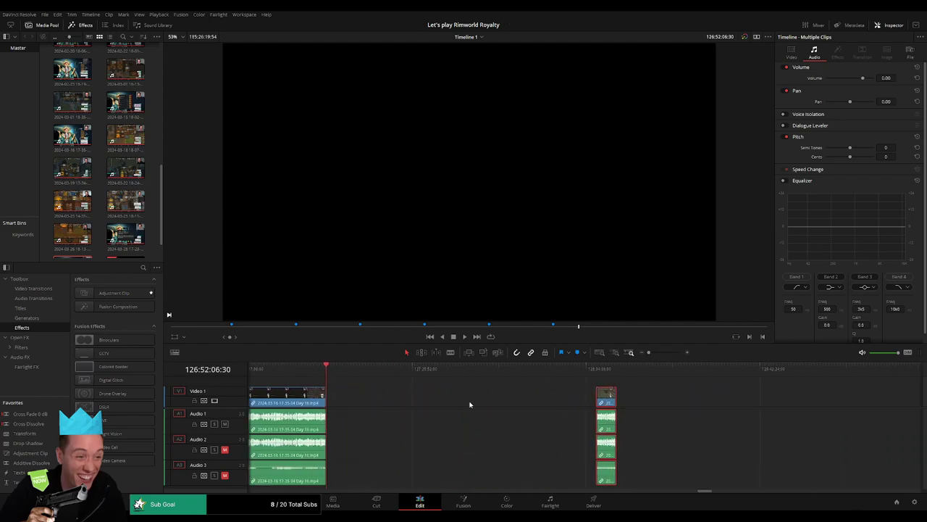
left_click(417, 396)
left_click_drag(331, 370, 501, 385)
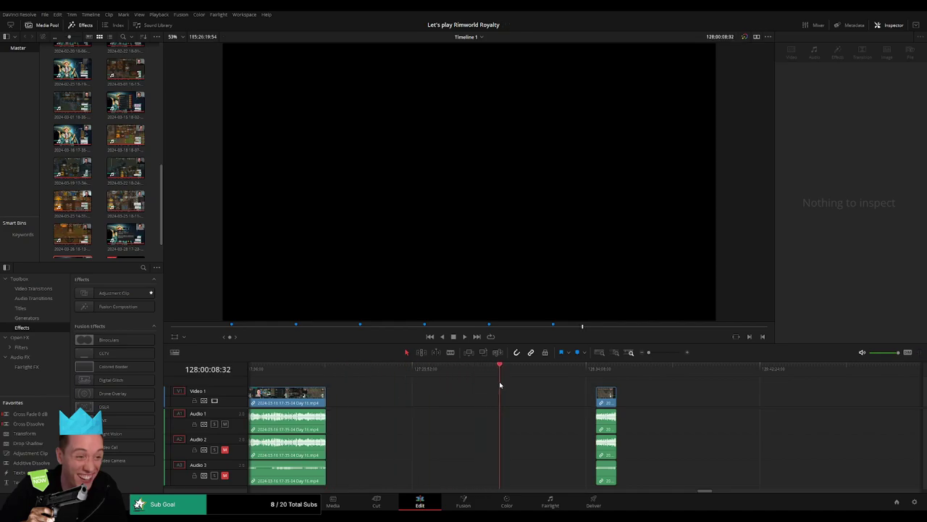
left_click_drag(591, 394, 512, 394)
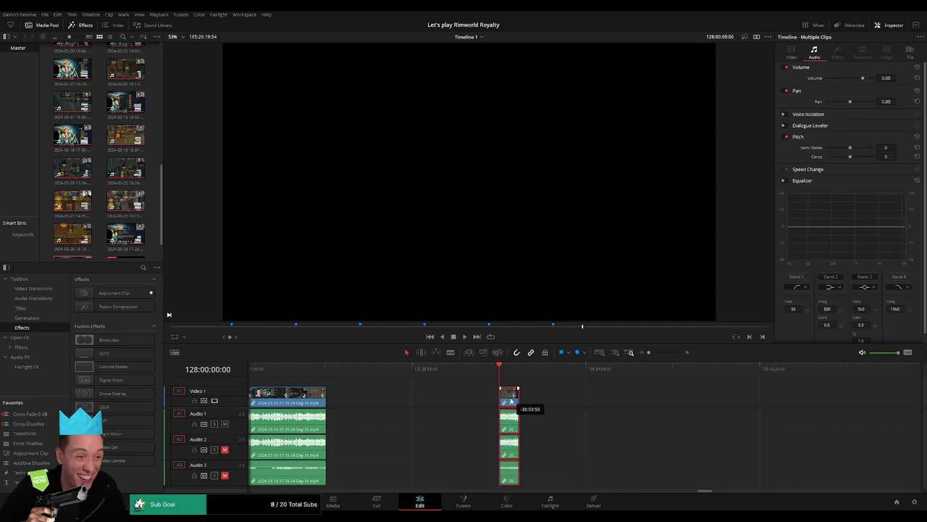
Step: Bring the Day 17 clip back along the timeline and butt it against the end of the short Day 16 remainder
scroll(546, 395, "right", 5)
scroll(546, 396, "right", 1)
left_click_drag(864, 397, 416, 402)
scroll(647, 393, "left", 3)
left_click_drag(744, 398, 404, 401)
key("space")
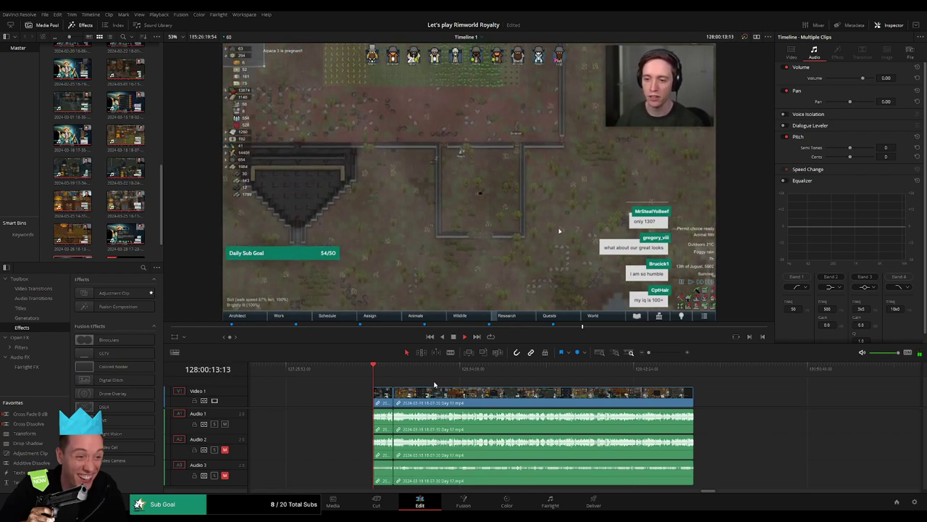
Step: Add the default transition on the video and audio tracks where Day 16 meets Day 17, and play across it
left_click_drag(649, 352, 525, 377)
left_click(574, 367)
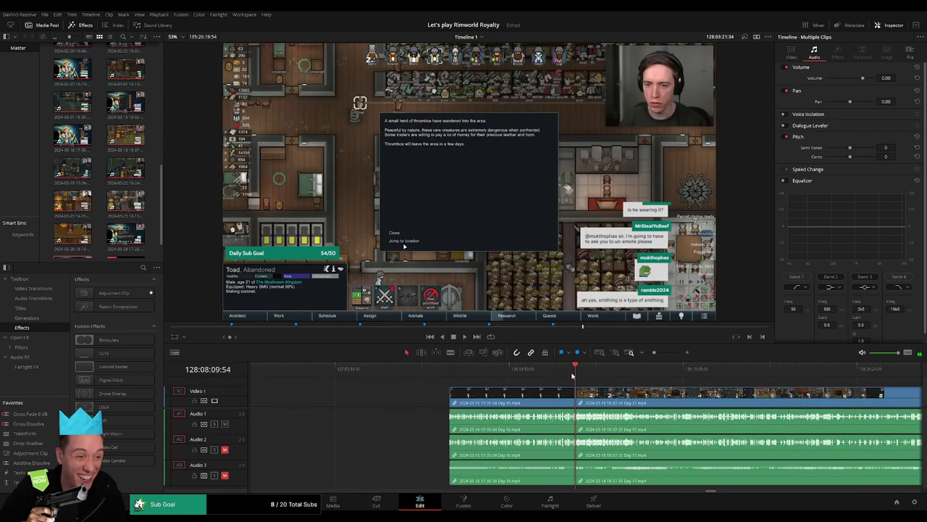
left_click_drag(659, 352, 673, 353)
left_click(544, 372)
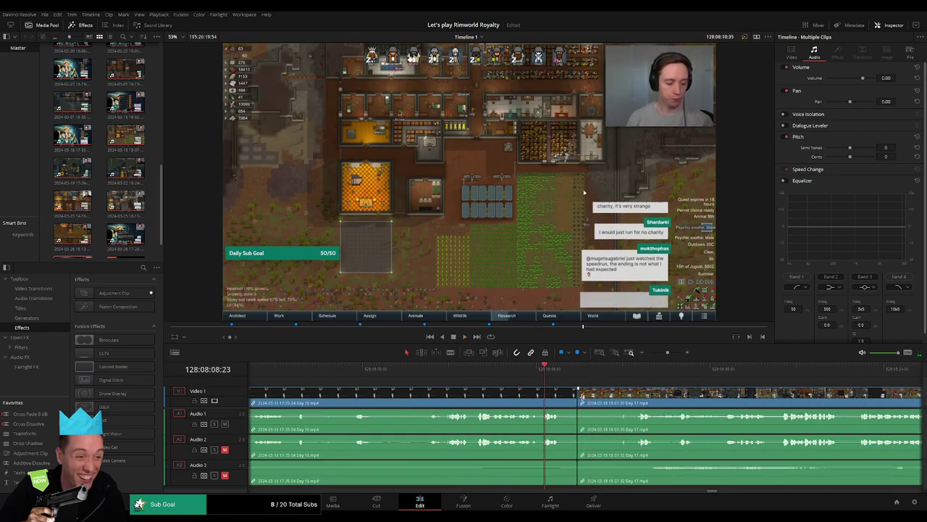
left_click(578, 395)
key("ctrl+t")
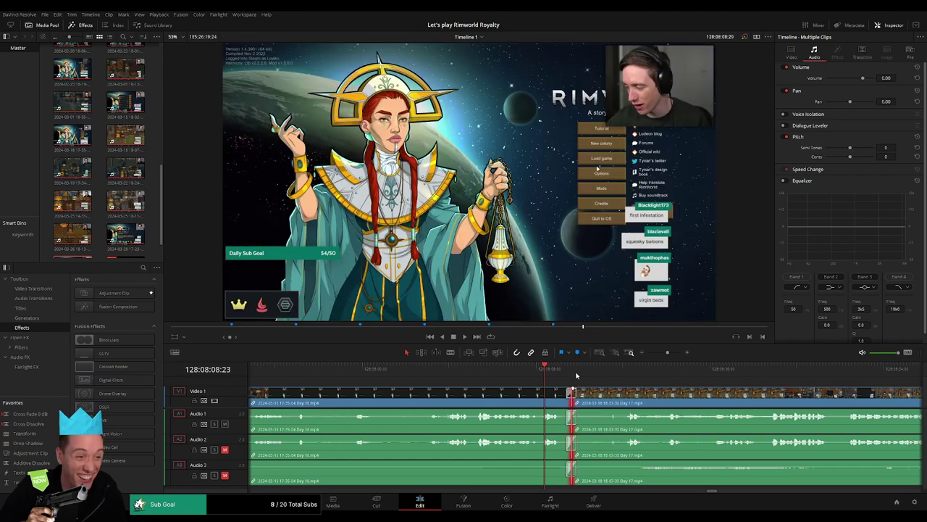
key("space")
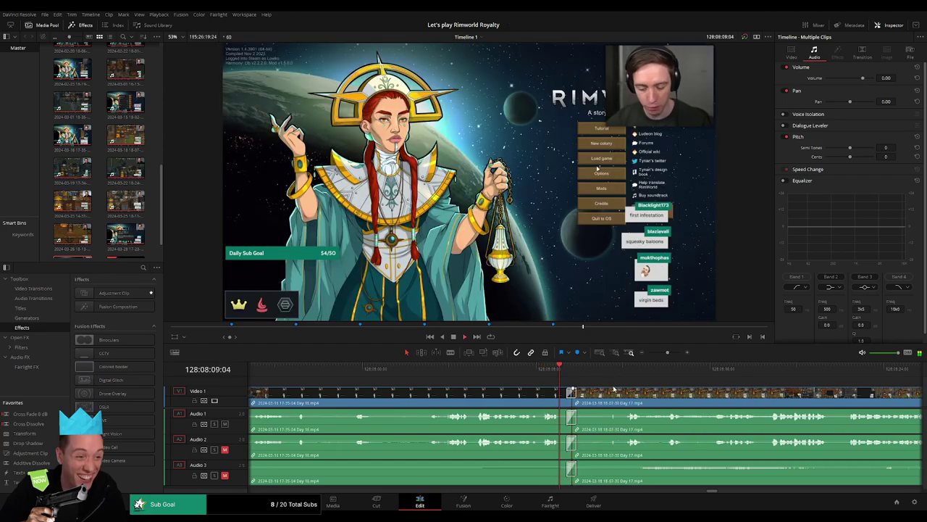
left_click(613, 373)
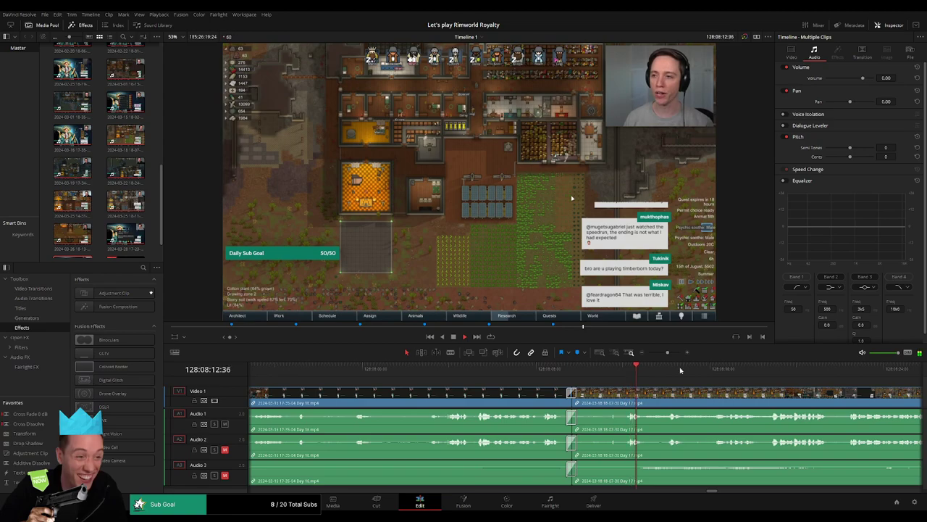
Step: Find a quiet moment roughly 52 minutes into the episode and split the Day 17 clip on all tracks at 128:52:11:30
left_click_drag(667, 352, 649, 352)
left_click_drag(639, 386, 448, 381)
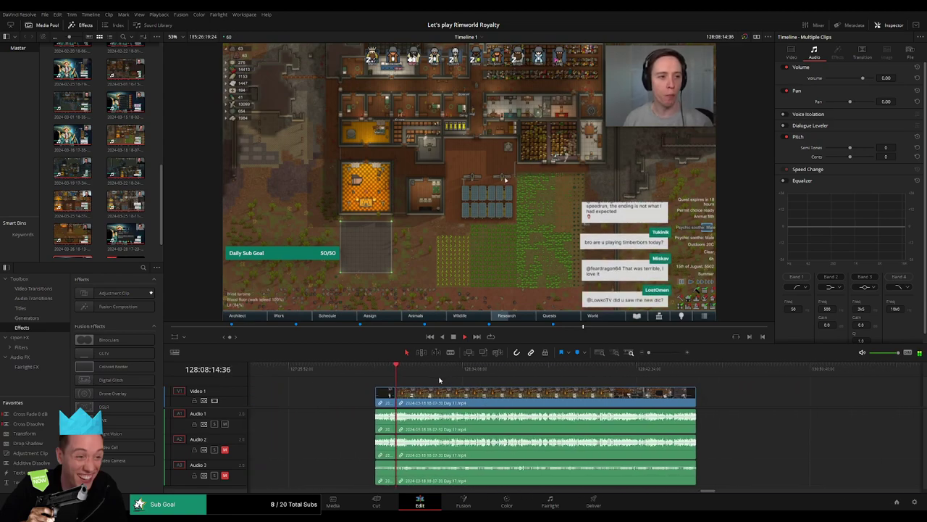
scroll(652, 354, "left", 3)
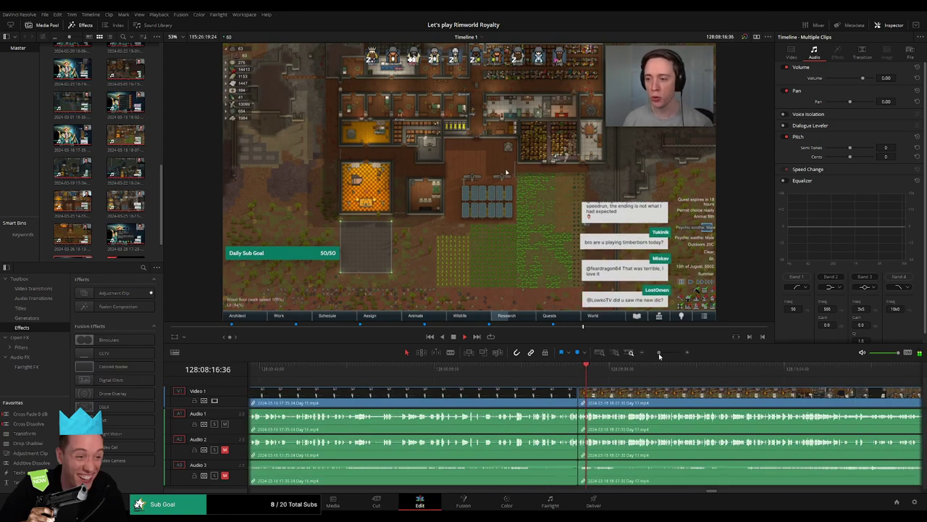
scroll(637, 363, "right", 3)
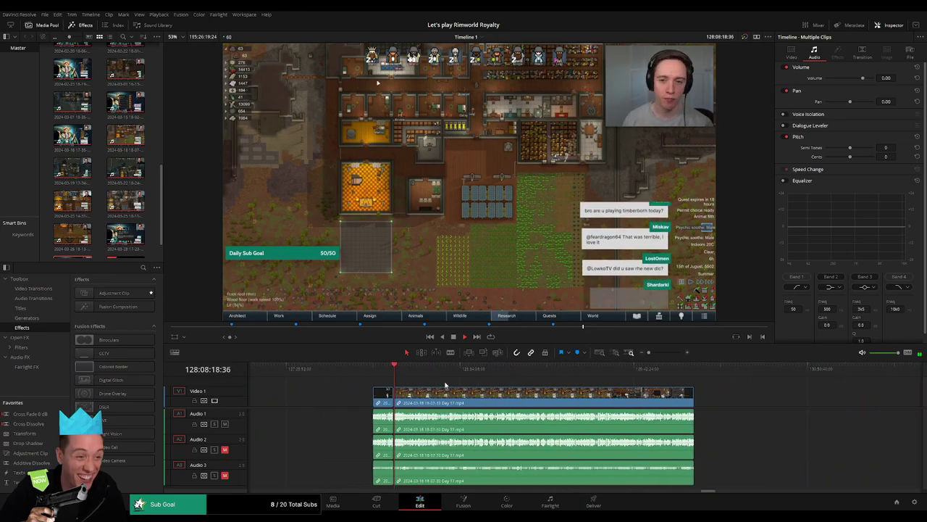
left_click_drag(410, 373, 513, 383)
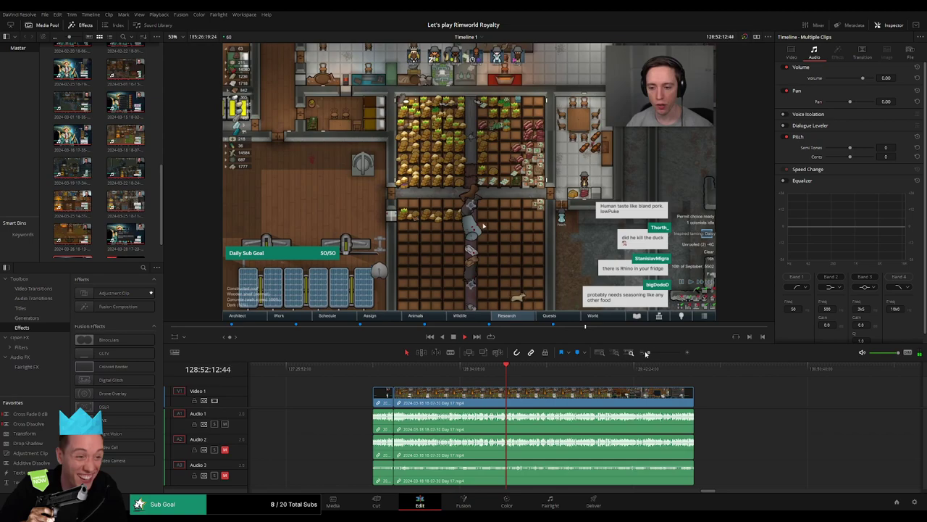
left_click_drag(649, 352, 667, 353)
left_click_drag(561, 374, 537, 389)
key("b")
left_click(561, 400)
Step: Fade the video and all three audio tracks by about one second on both sides of the 128:52:11:30 cut and preview it
key("a")
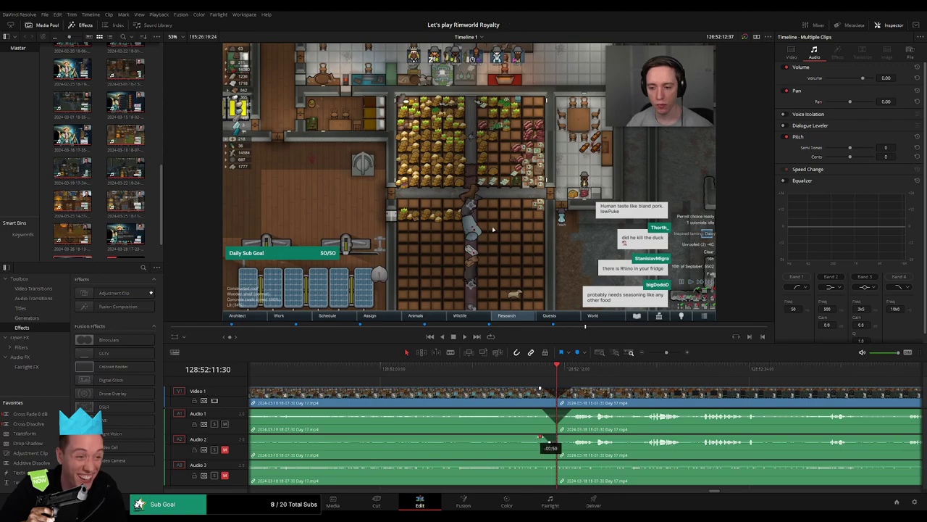
left_click_drag(554, 435, 567, 441)
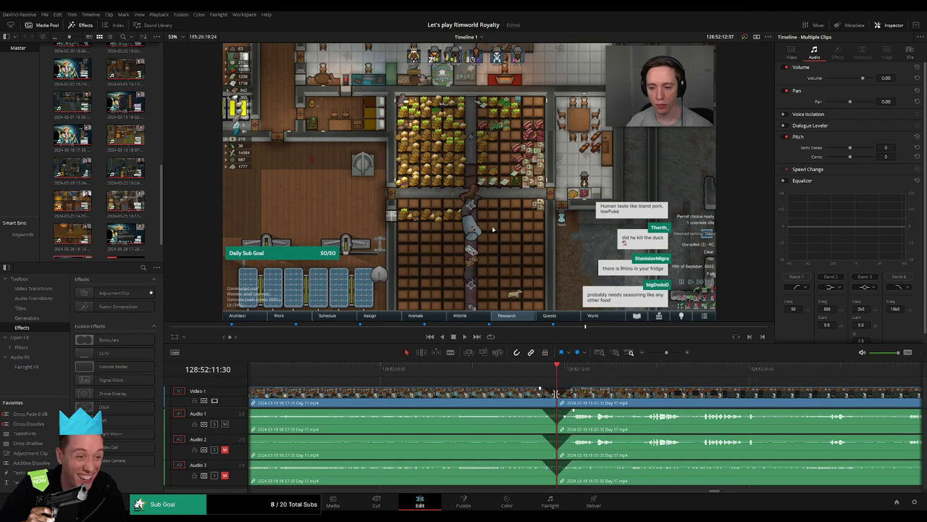
left_click(543, 369)
key("space")
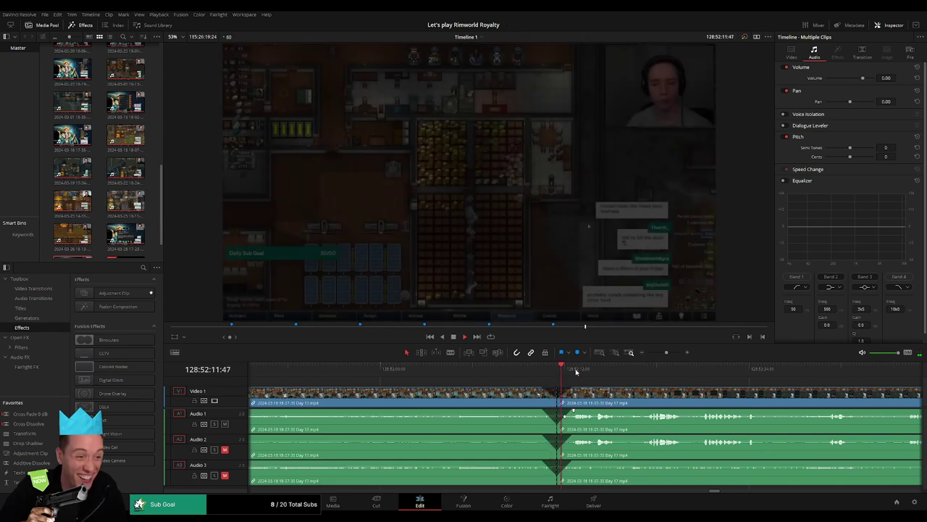
Step: Move the Day 17 footage after the 128:52:11:30 cut along the timeline so that it starts at 130:00:00:00
key("space")
left_click_drag(665, 353, 586, 359)
left_click_drag(638, 397, 531, 393)
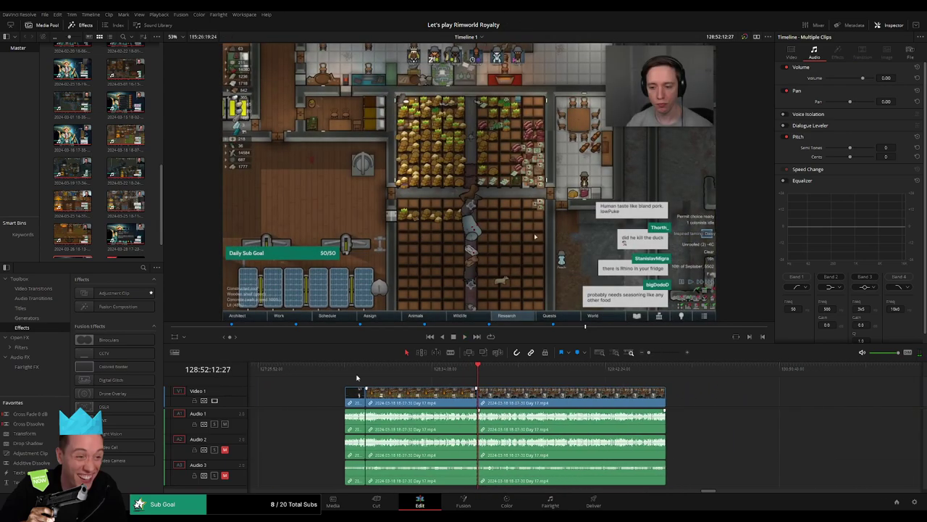
key("Home")
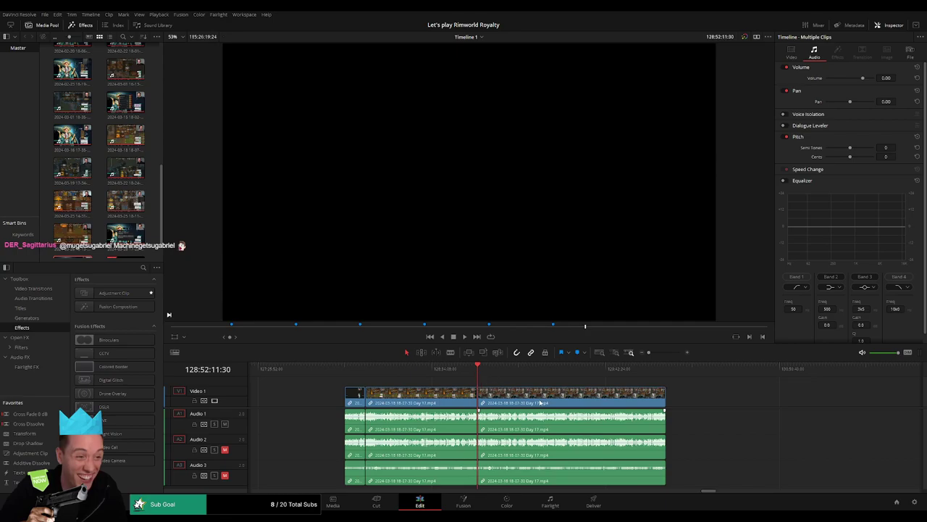
left_click_drag(539, 402, 366, 399)
left_click_drag(367, 398, 564, 399)
left_click(431, 403)
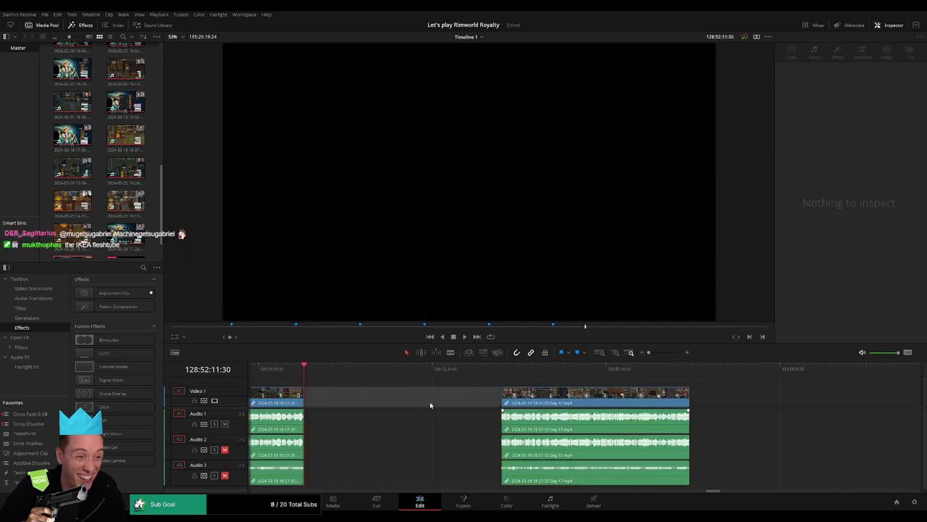
left_click(391, 399)
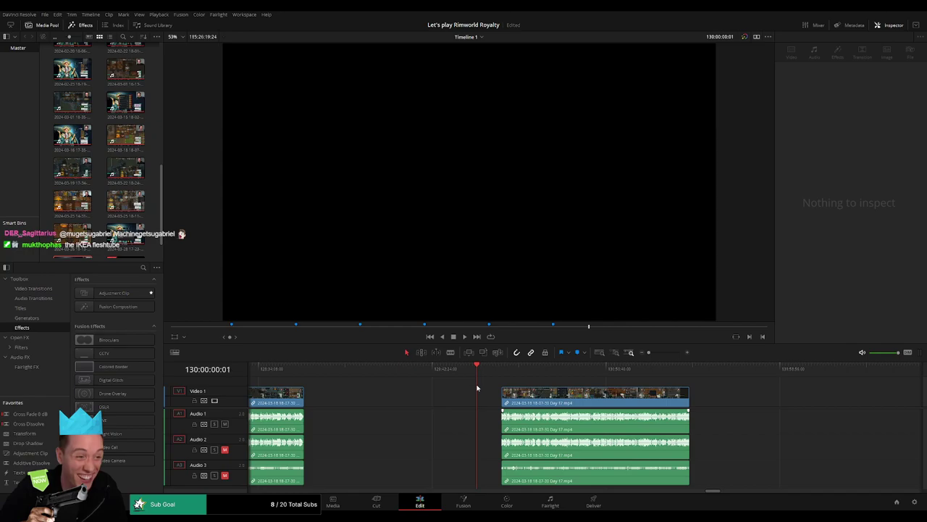
left_click_drag(541, 400, 393, 382)
left_click(536, 382)
key("space")
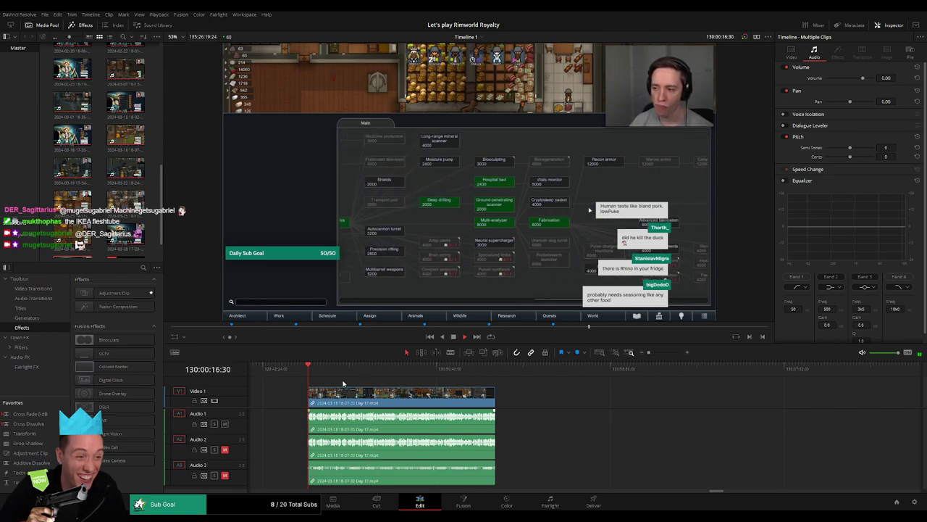
Step: Find a quiet moment roughly 52 minutes into this episode and split the Day 17 clip on all tracks at 130:52:33:30
left_click_drag(305, 377, 429, 382)
left_click_drag(648, 352, 667, 353)
left_click(495, 377)
scroll(557, 381, "left", 3)
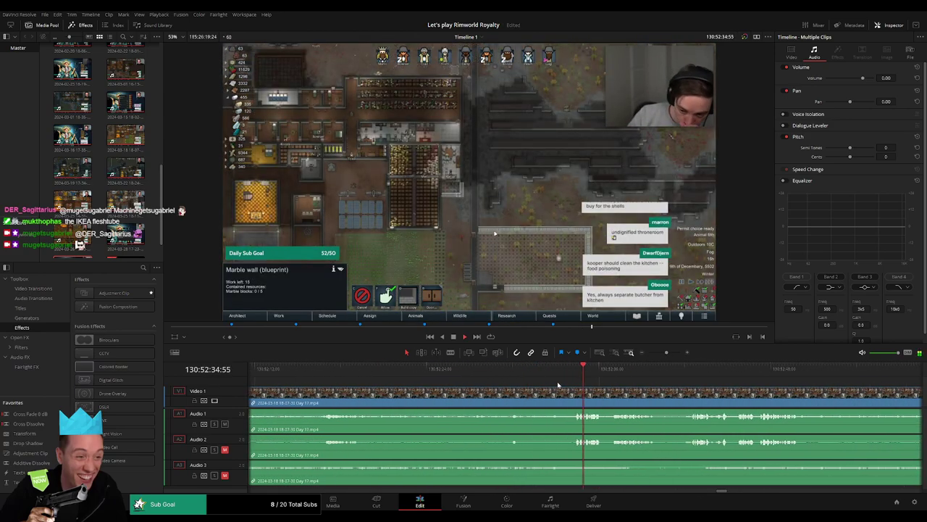
left_click(320, 370)
scroll(508, 380, "left", 3)
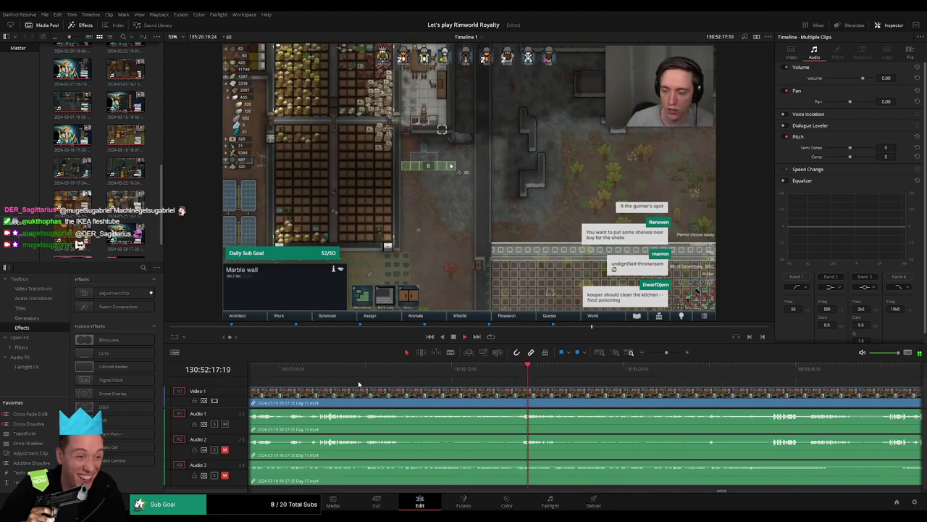
left_click(320, 373)
scroll(331, 382, "left", 3)
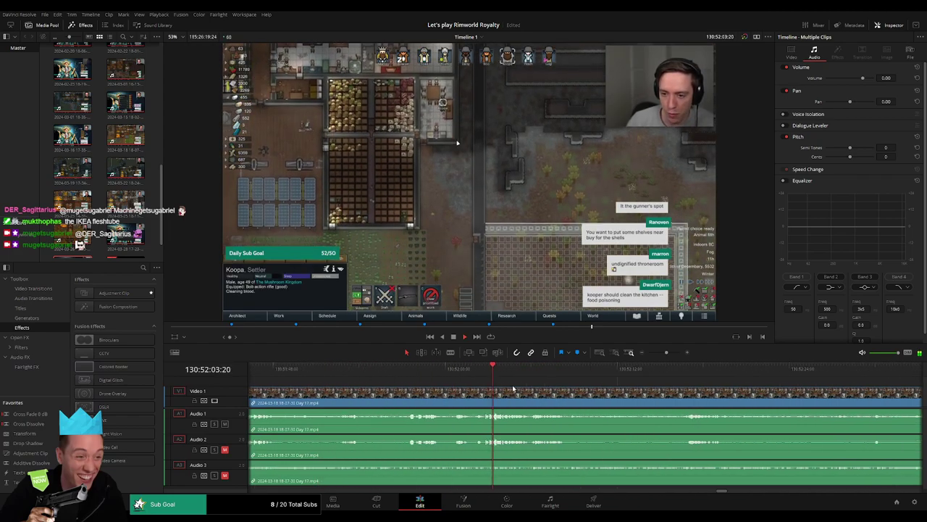
left_click(478, 370)
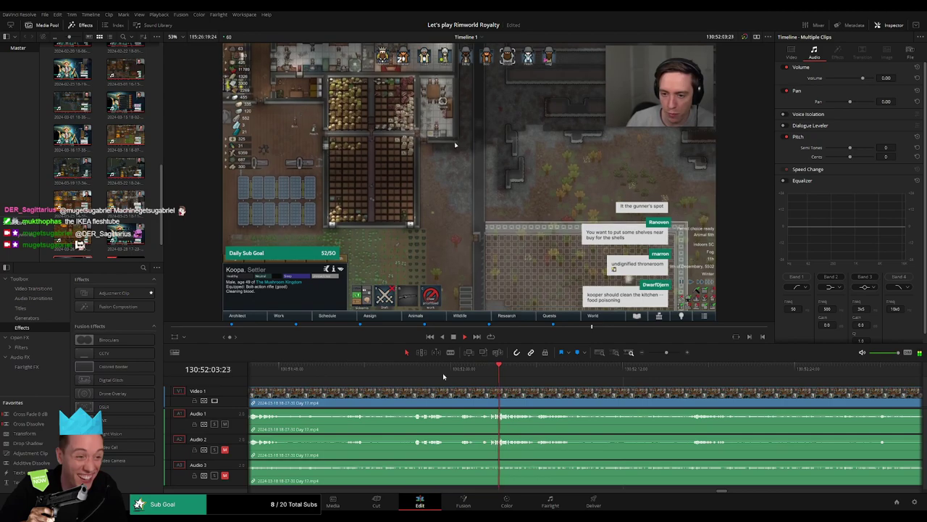
left_click(688, 371)
scroll(732, 388, "right", 4)
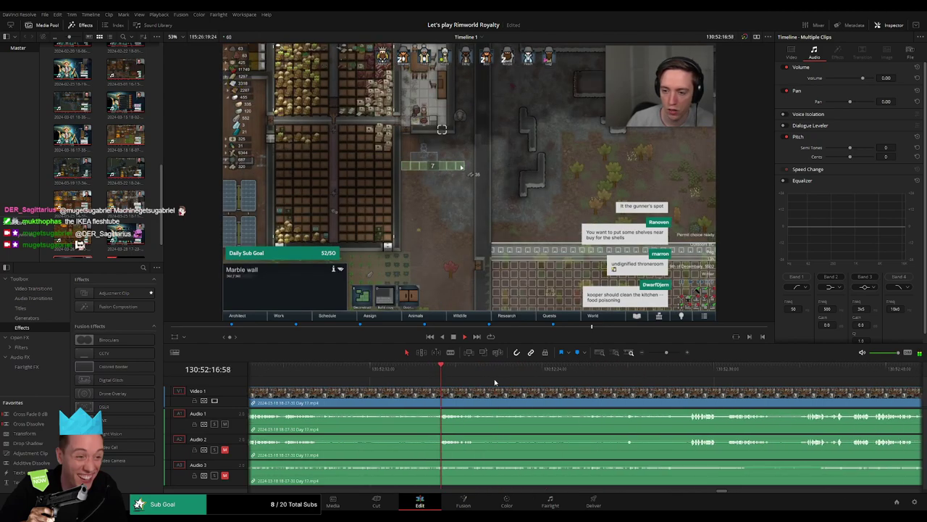
left_click(669, 371)
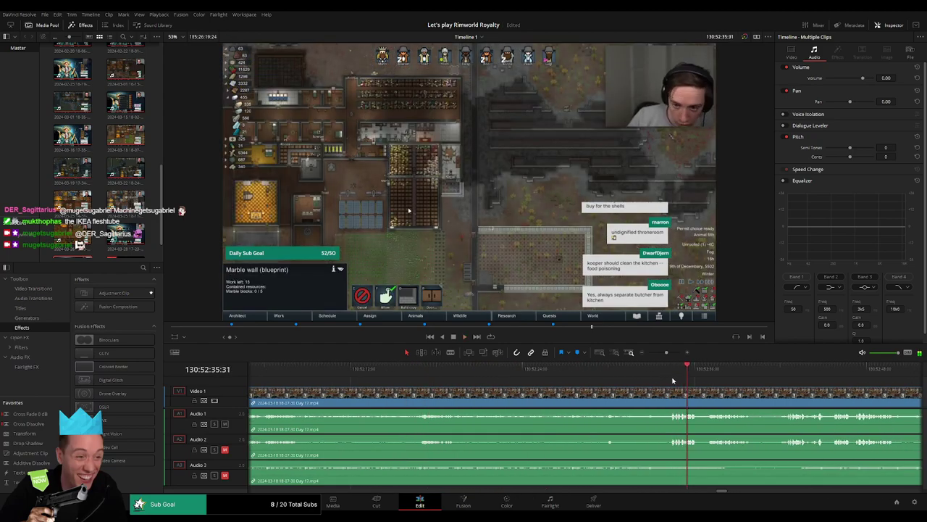
left_click(671, 376)
left_click_drag(671, 377, 481, 397)
key("b")
left_click(481, 397)
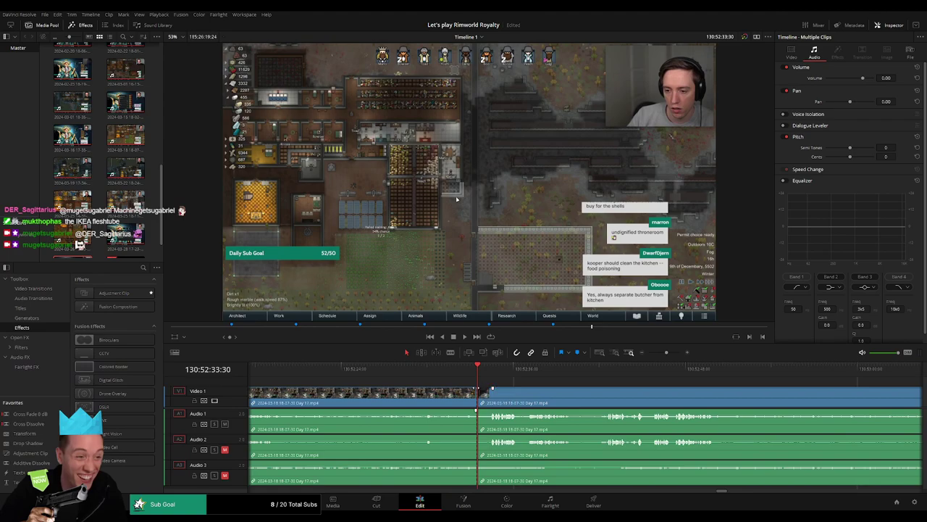
Step: Fade the video and all three audio tracks by about one second on both sides of the 130:52:33:30 cut and preview it
left_click_drag(492, 389, 484, 413)
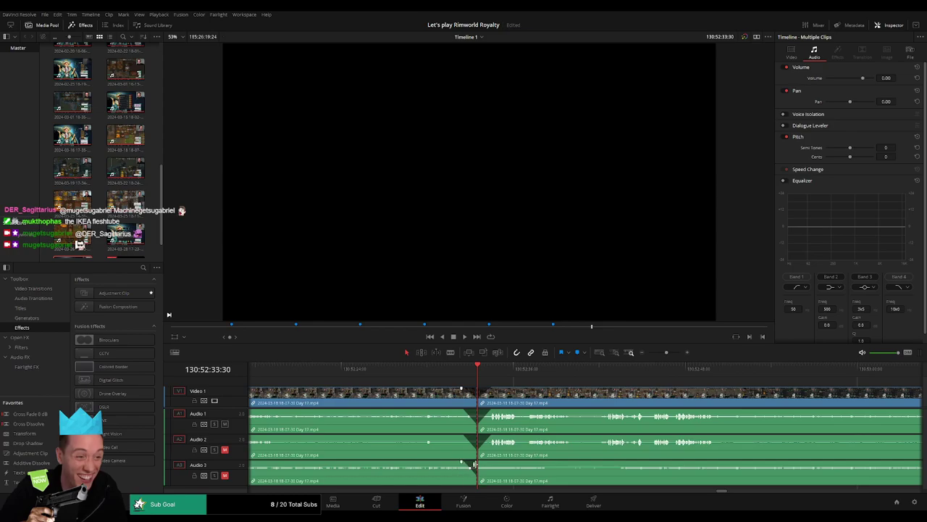
left_click_drag(478, 462, 492, 462)
key("space")
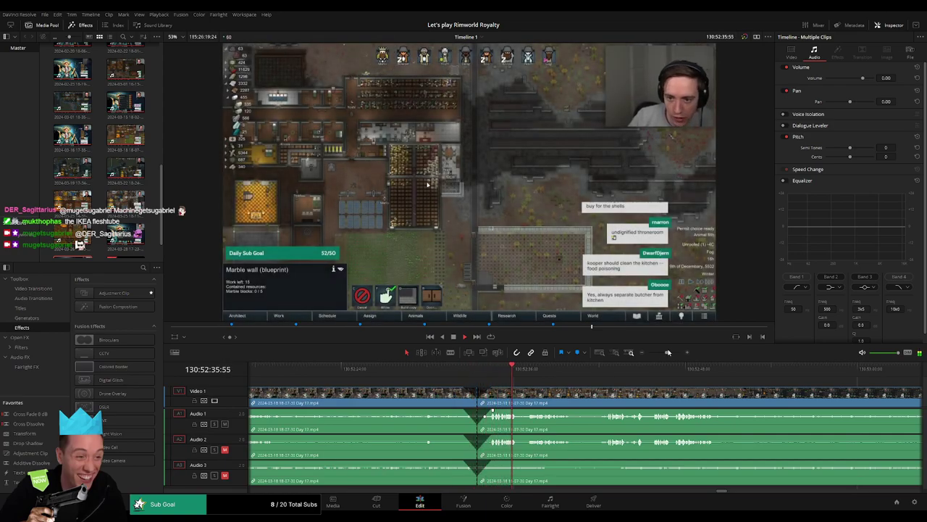
Step: Separate the last piece of Day 17 from the finished episode and place its start at 132:00:00:00
left_click_drag(667, 352, 649, 352)
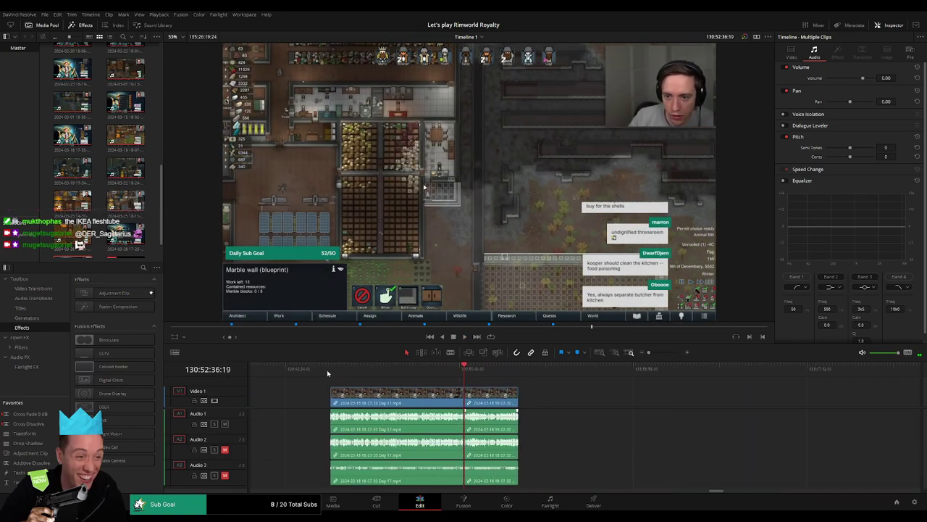
key("space")
scroll(427, 393, "right", 5)
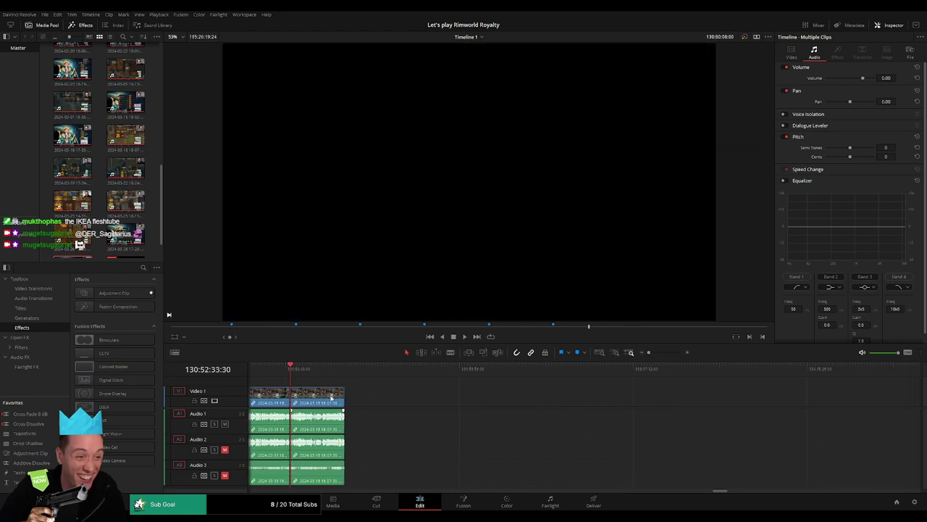
left_click_drag(331, 397, 592, 399)
left_click(427, 399)
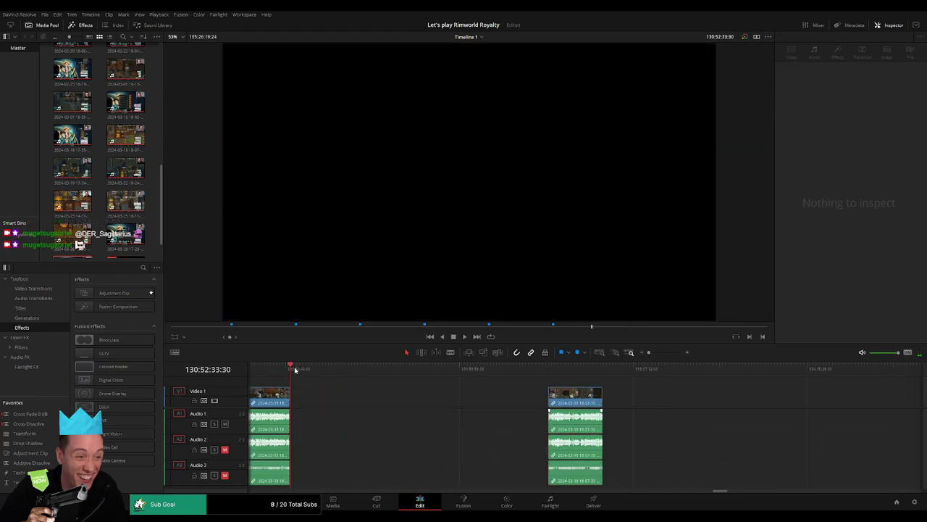
left_click_drag(294, 369, 462, 383)
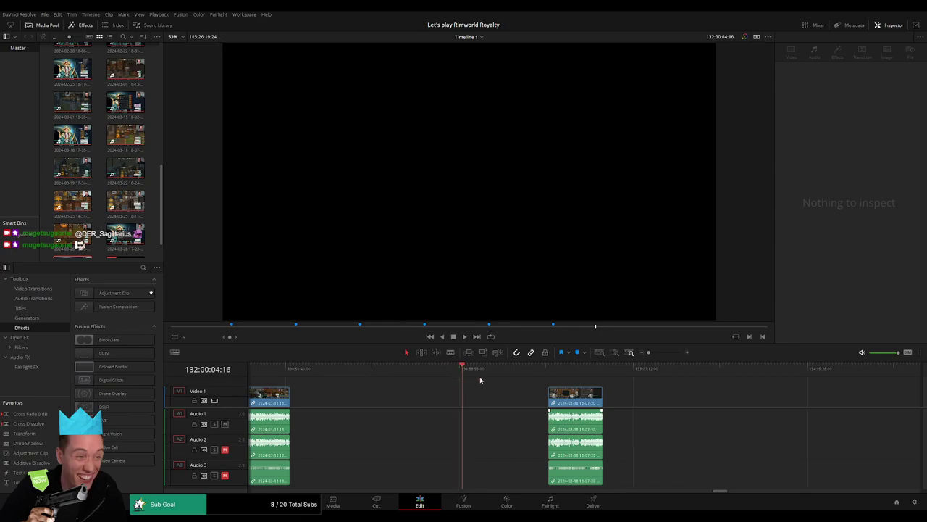
left_click_drag(649, 352, 661, 355)
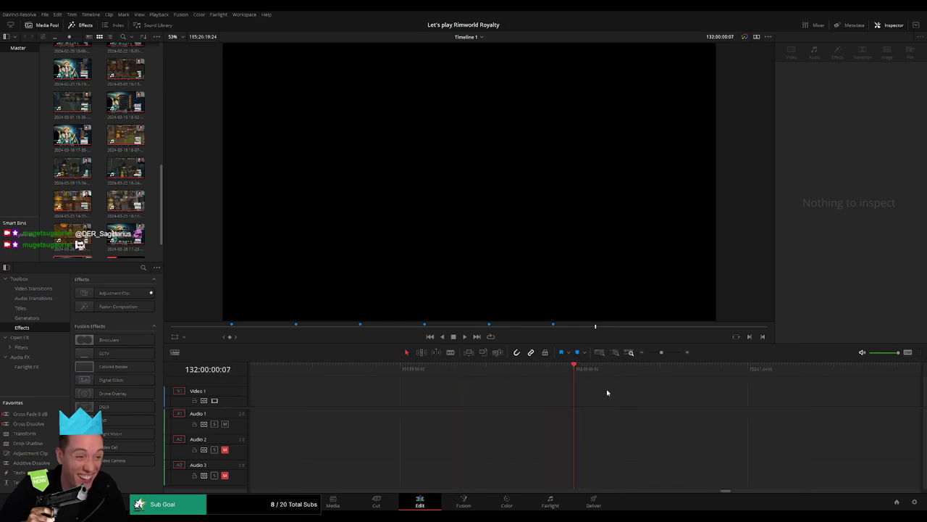
left_click_drag(662, 357, 648, 358)
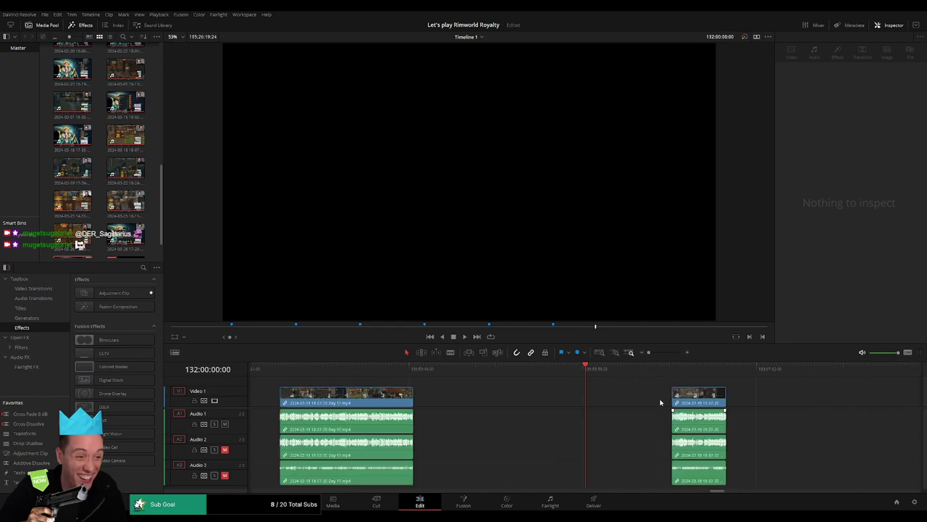
left_click_drag(700, 402, 613, 403)
Step: Bring the Day 18 clip back along the timeline and butt it against the end of the short Day 17 remainder
left_click(685, 396)
scroll(580, 392, "right", 4)
scroll(558, 391, "right", 4)
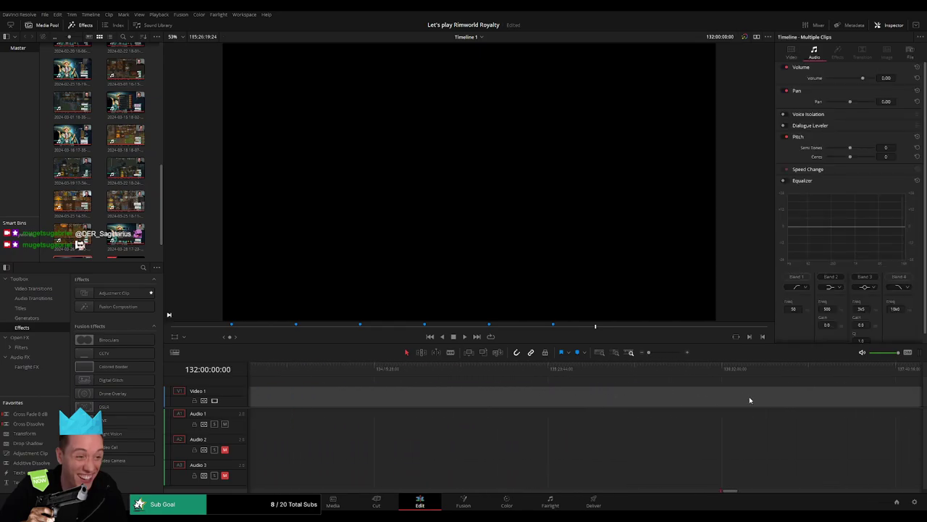
scroll(588, 399, "right", 2)
left_click_drag(759, 403, 401, 402)
scroll(756, 397, "left", 5)
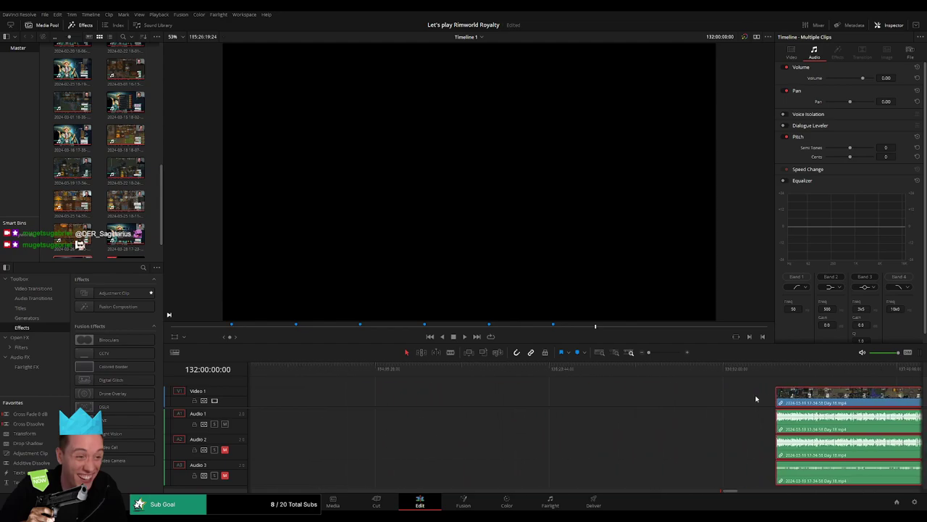
scroll(616, 397, "right", 6)
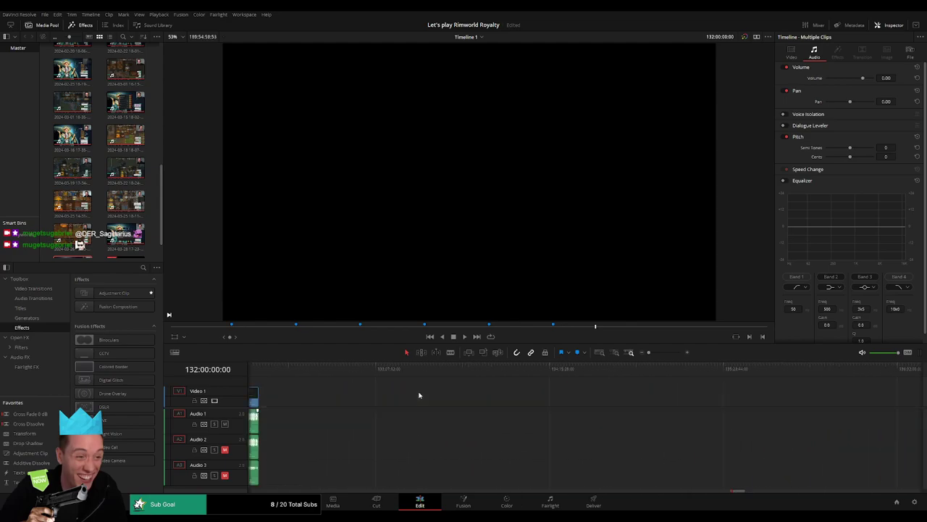
scroll(434, 392, "left", 3)
scroll(445, 392, "left", 3)
Step: Play the faded start of the Day 17 remainder from 132:00:00:00
key("space")
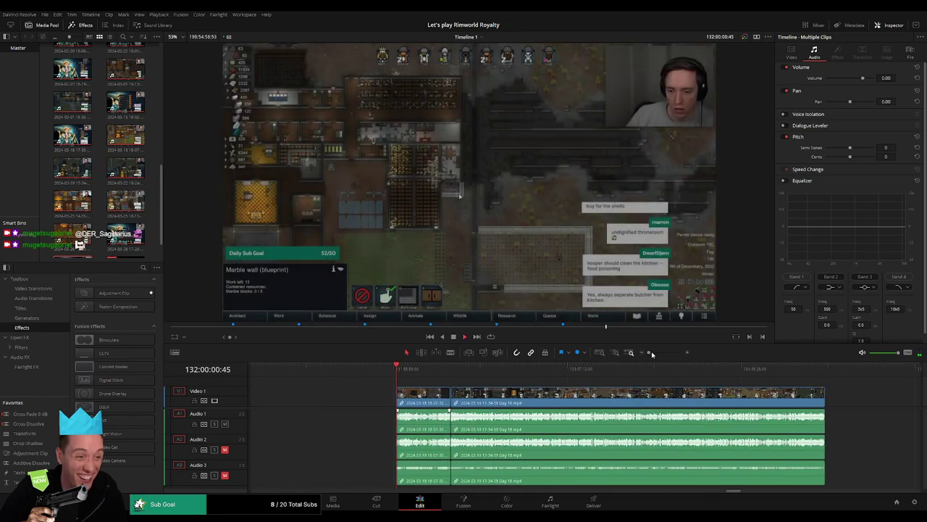
scroll(550, 395, "left", 3)
scroll(492, 396, "right", 3)
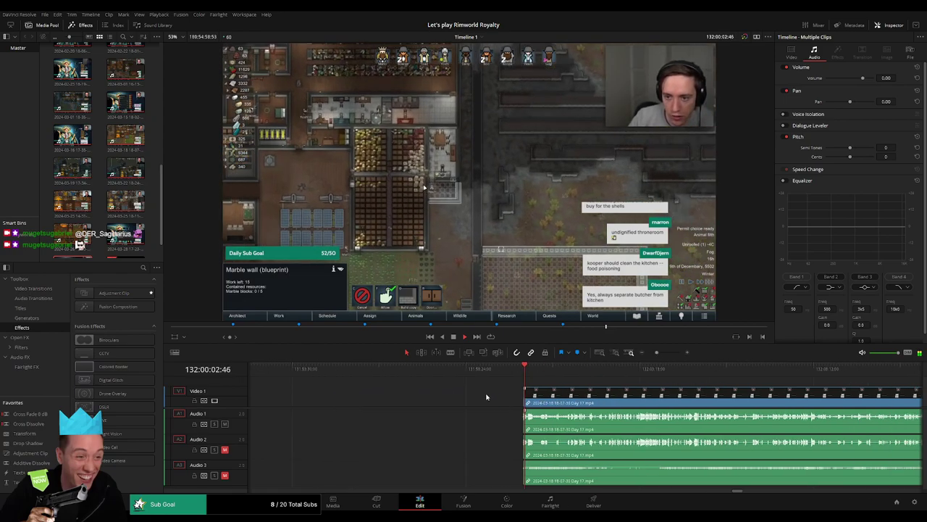
Step: Add the default transition on the video and audio tracks where Day 17 meets Day 18, and play across it
left_click(530, 371)
left_click(643, 352)
left_click(642, 353)
left_click(643, 353)
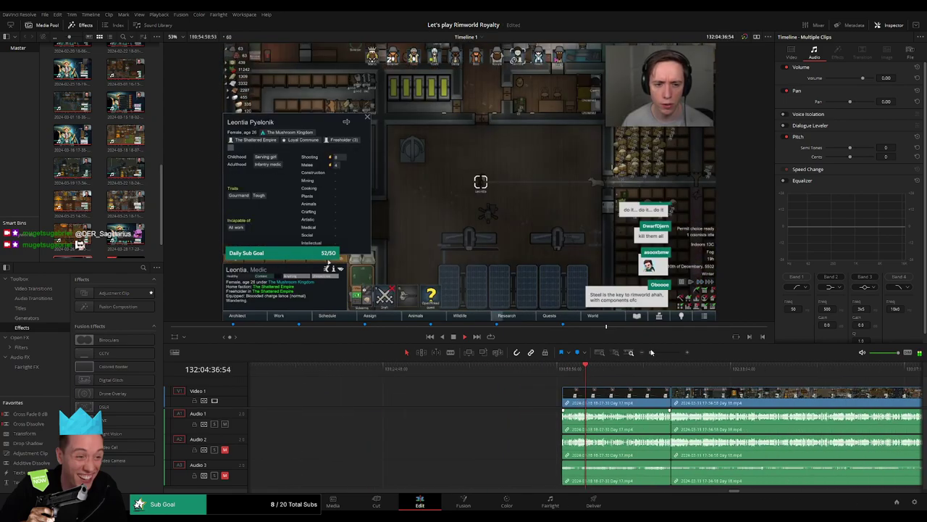
left_click(670, 367)
left_click(668, 353)
left_click(460, 371)
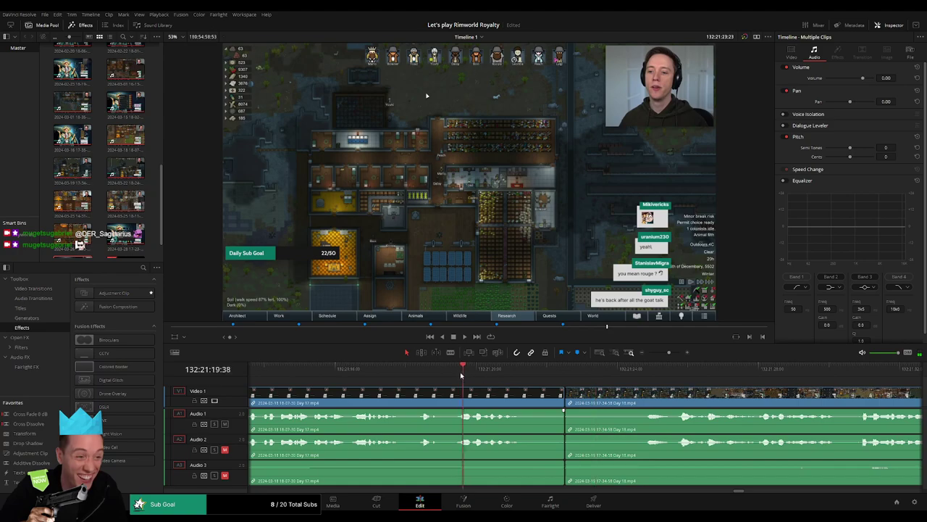
left_click(564, 398)
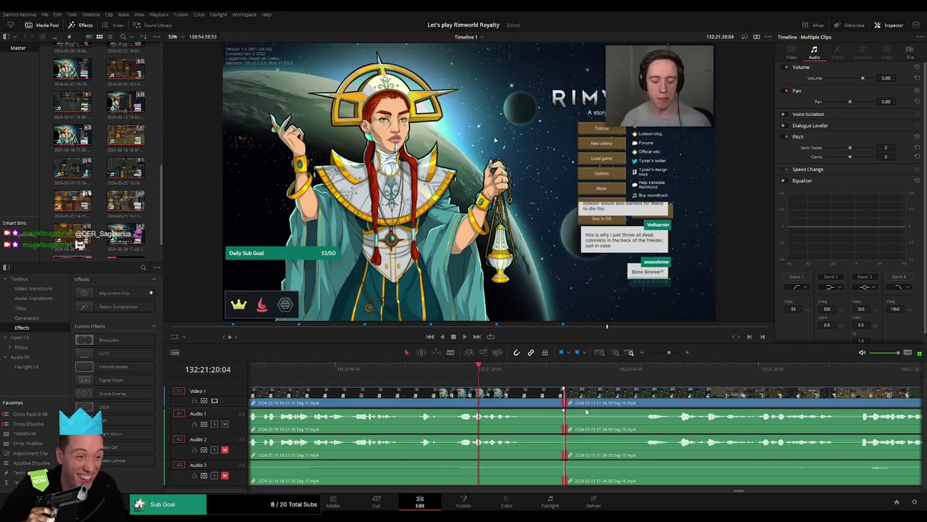
key("ctrl+t")
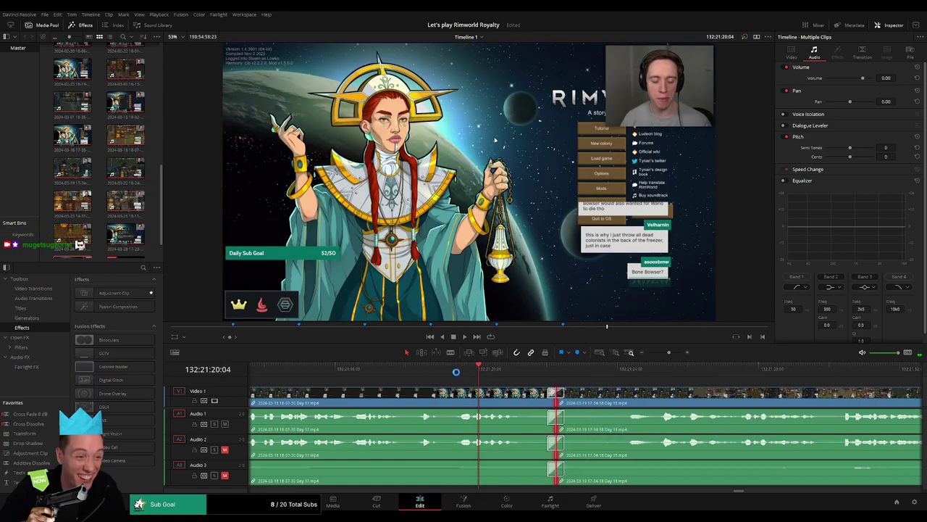
left_click(455, 372)
key("space")
left_click(529, 383)
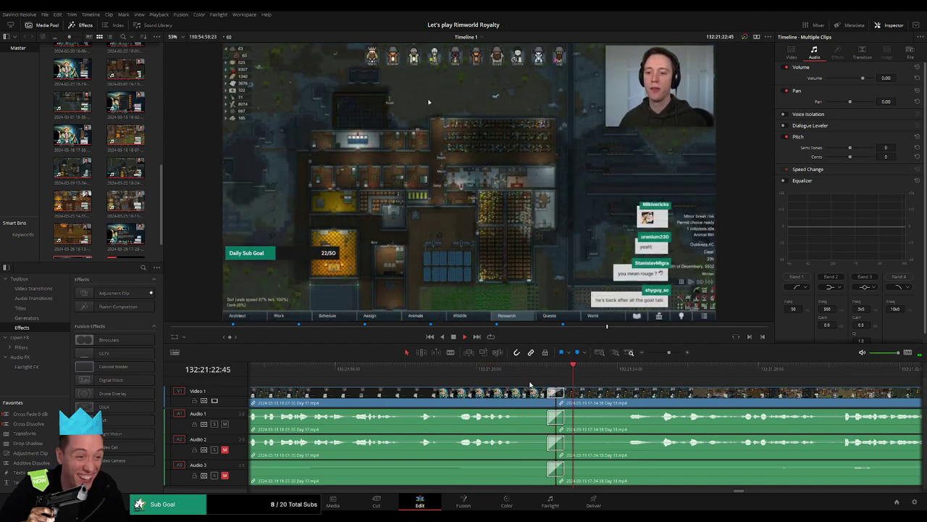
Step: Play Day 18 around 52 minutes into the current episode and find a speech pause just before 132:52:11 to end it
left_click_drag(667, 352, 648, 353)
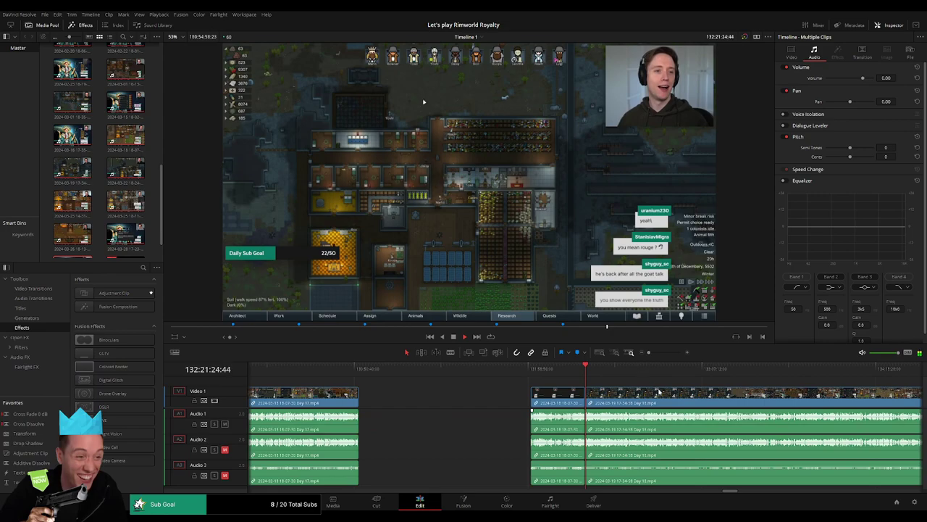
left_click_drag(658, 391, 417, 379)
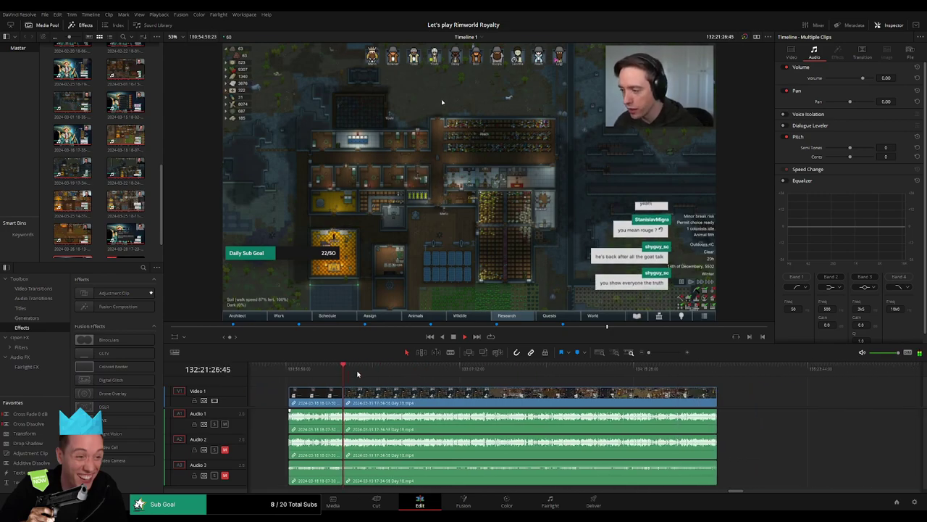
left_click_drag(336, 378, 421, 378)
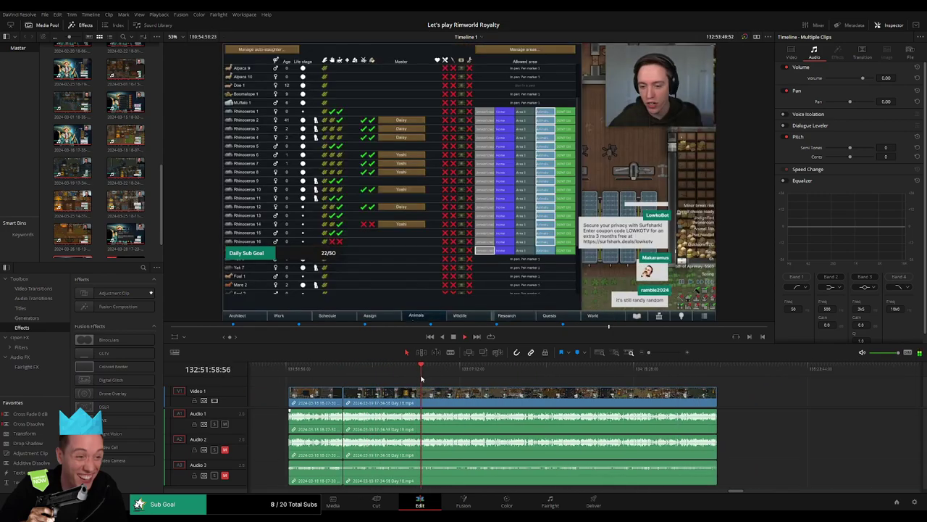
left_click_drag(648, 353, 667, 355)
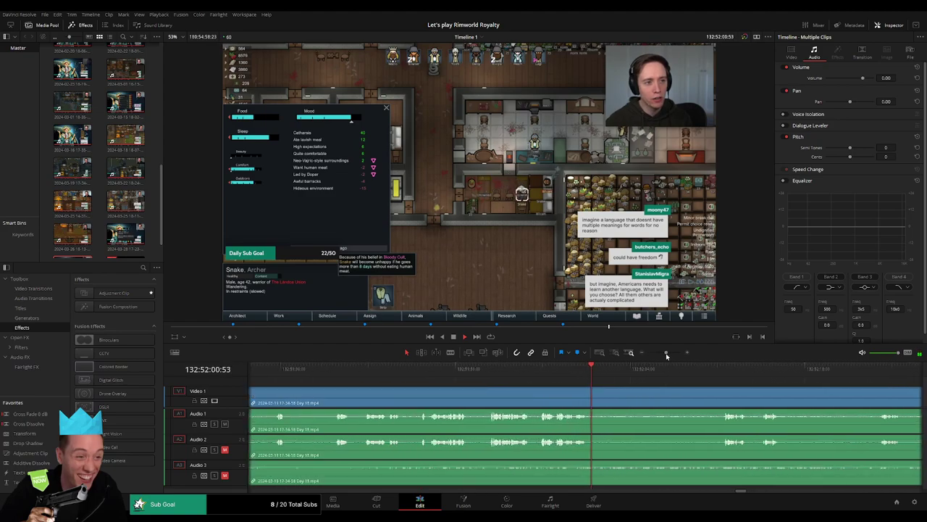
scroll(460, 377, "right", 3)
left_click(533, 370)
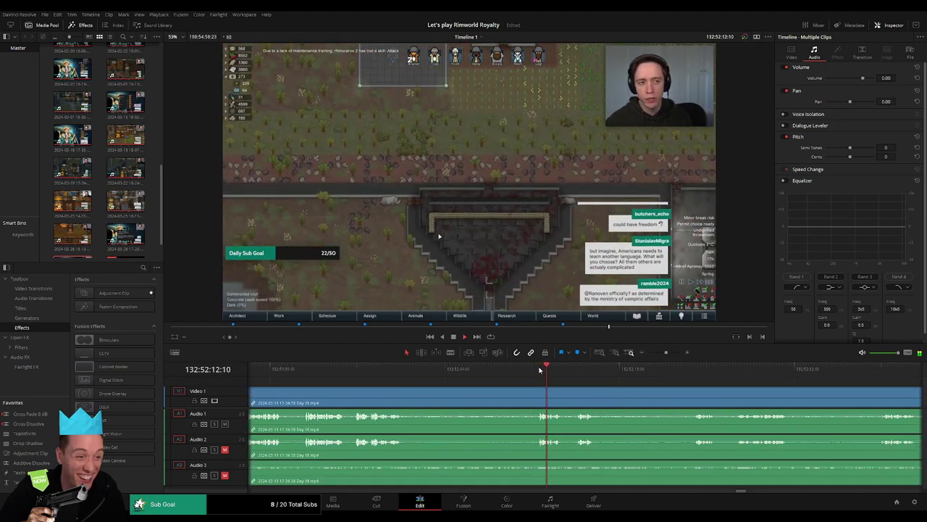
left_click_drag(540, 371, 576, 372)
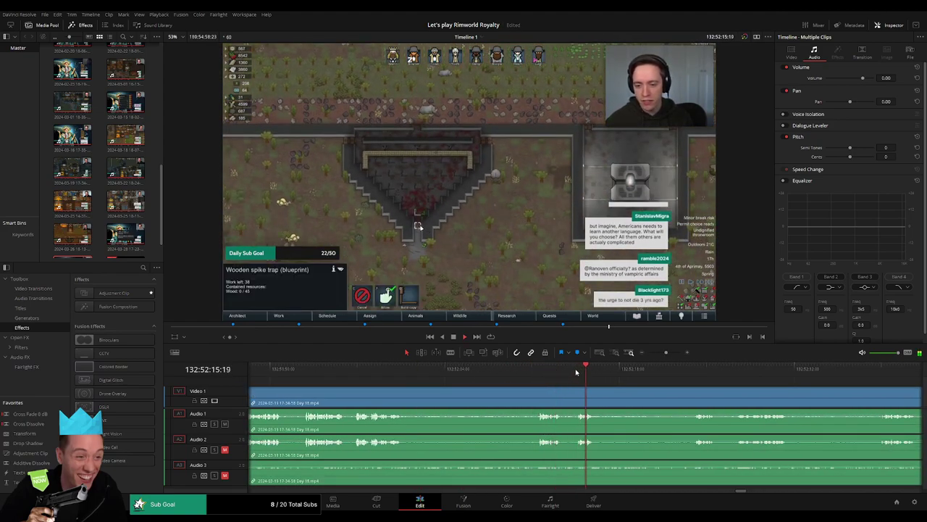
left_click(539, 372)
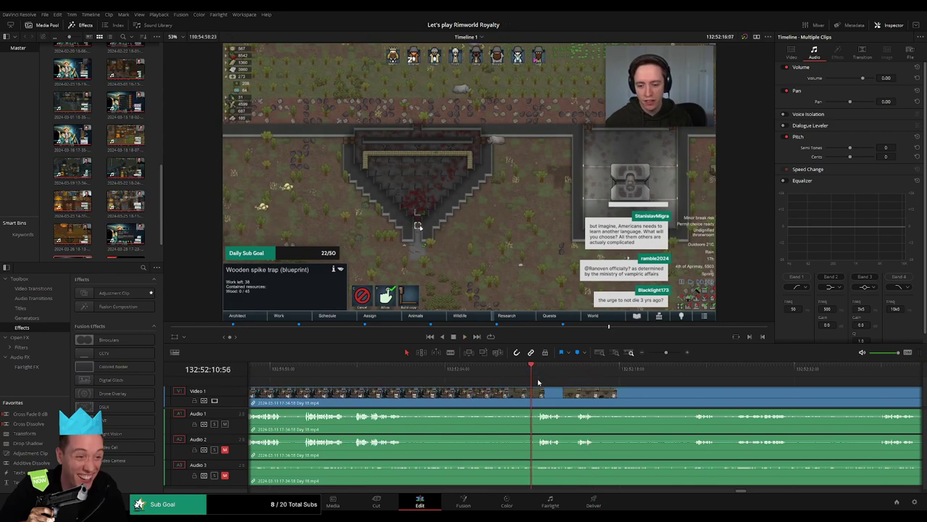
left_click(539, 375)
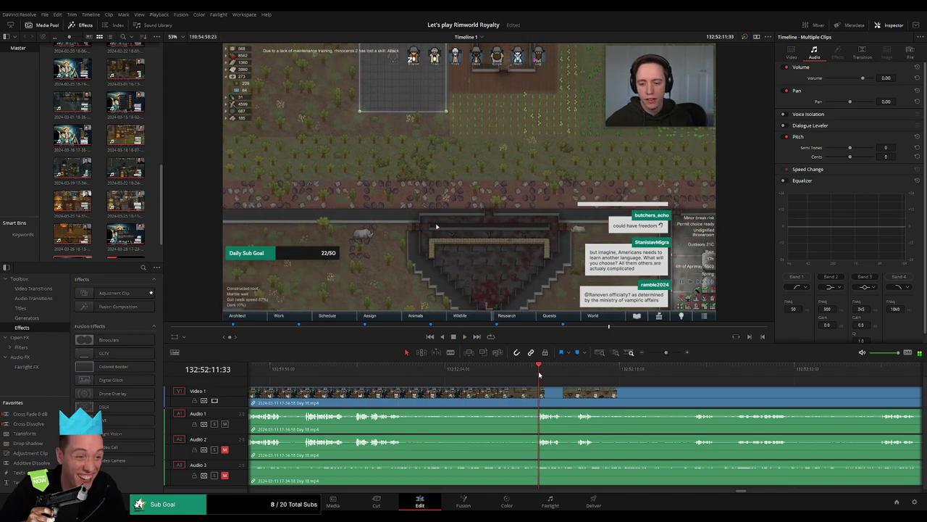
Step: Split Day 18 at 132:52:10:30, add fades of about one second on both sides across video and audio, and play the result
left_click_drag(539, 375, 512, 389)
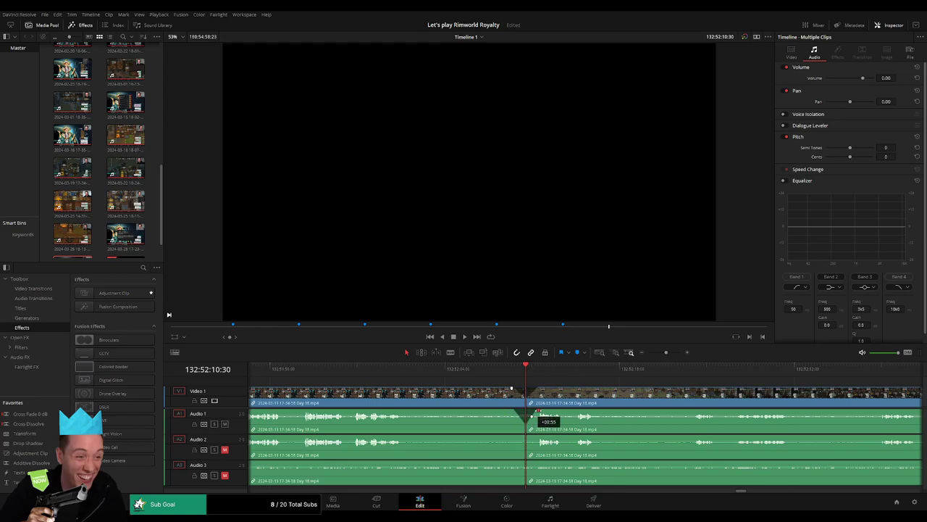
left_click_drag(523, 437, 511, 437)
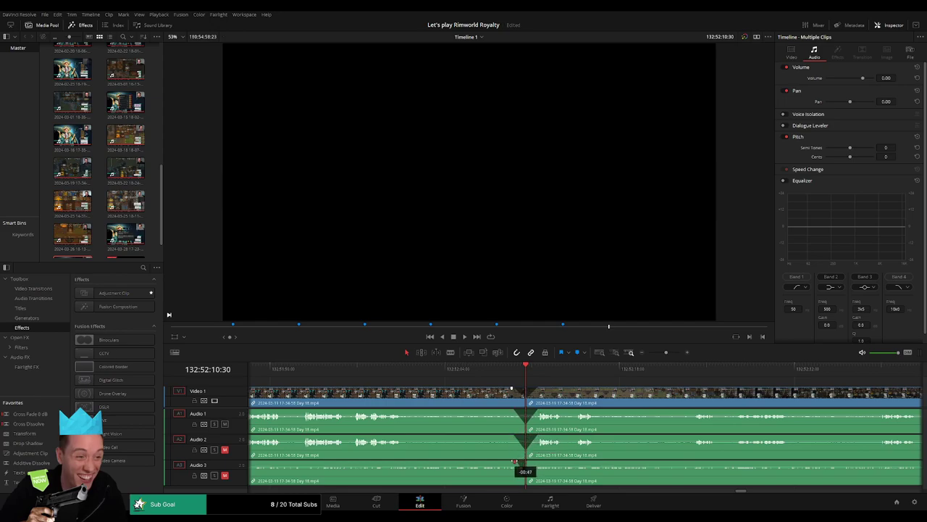
left_click_drag(525, 461, 540, 462)
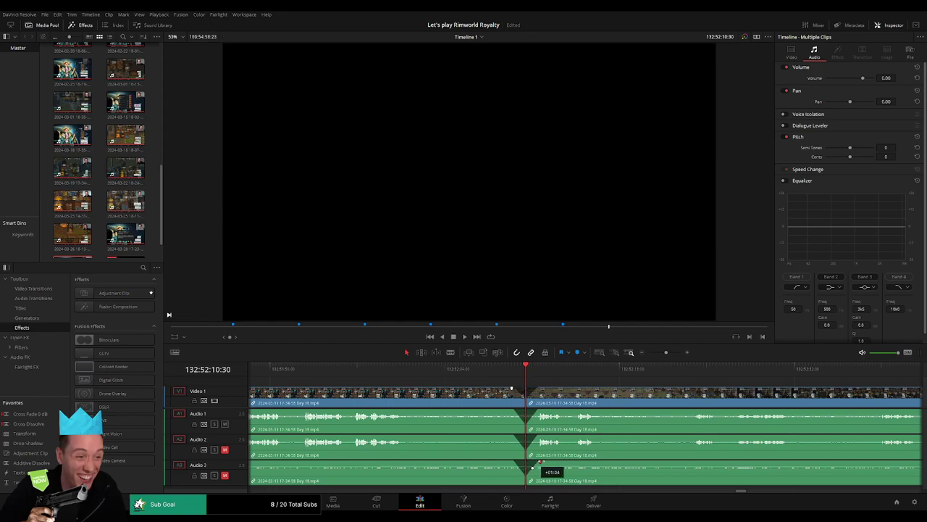
key("space")
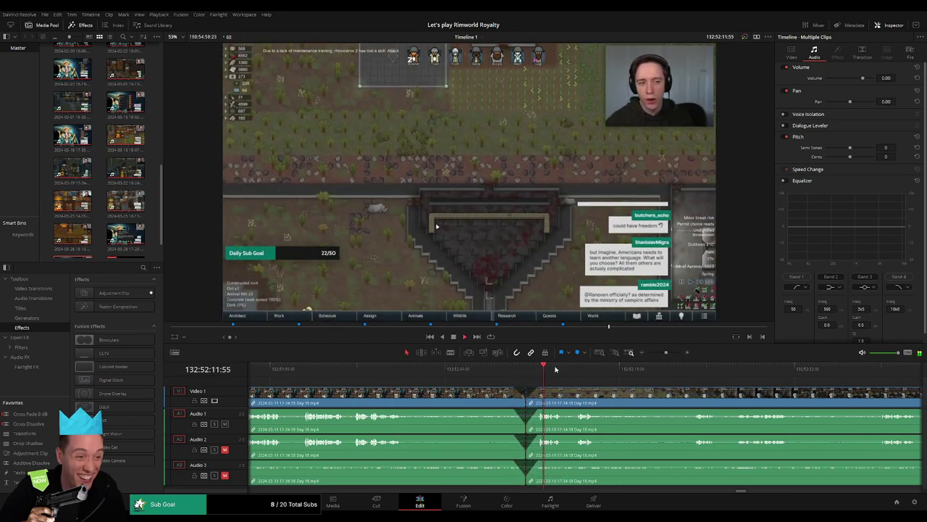
left_click(696, 371)
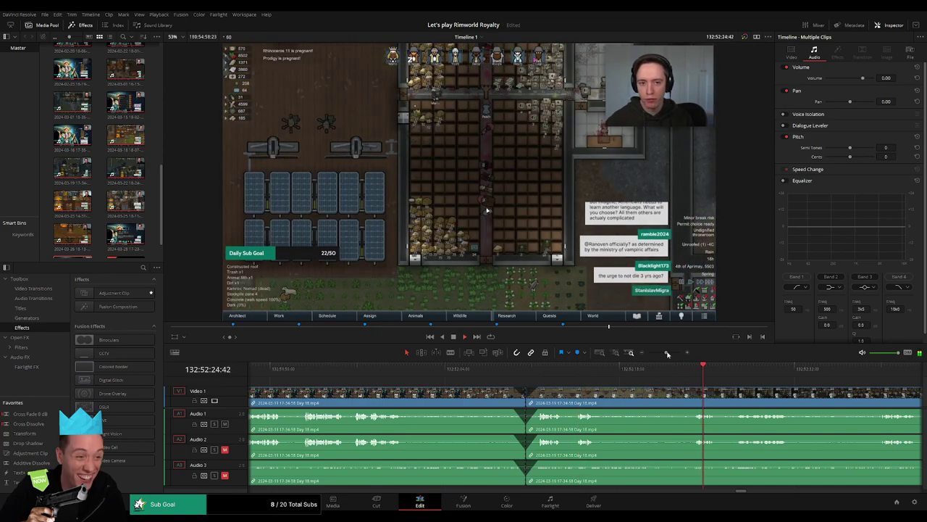
Step: Move the Day 18 remainder farther along the timeline, leaving a gap after the finished episode
key("space")
left_click_drag(666, 352, 613, 370)
scroll(520, 387, "right", 4)
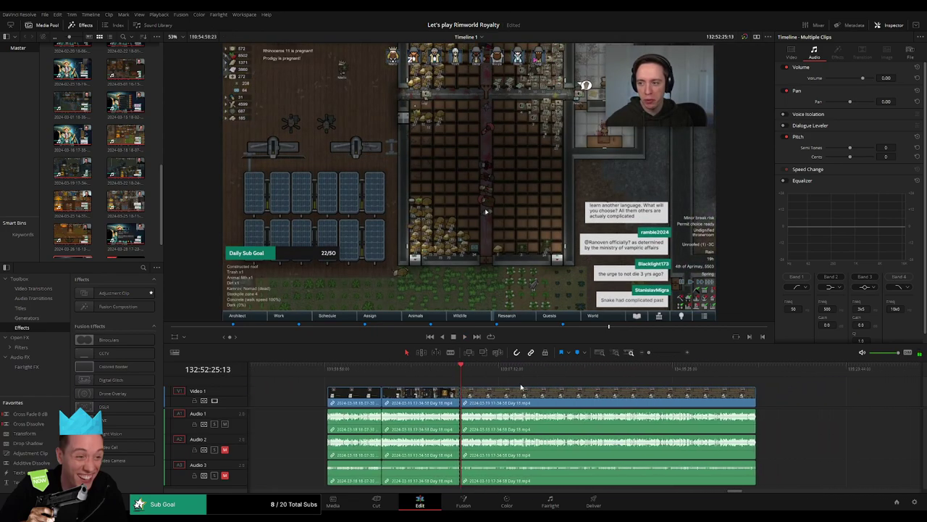
left_click(330, 370)
left_click(462, 373)
scroll(488, 394, "right", 6)
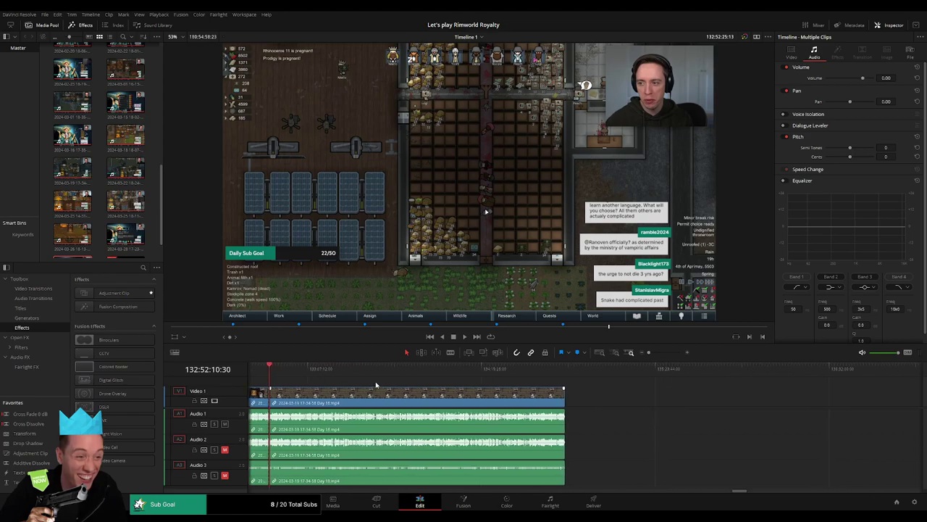
left_click_drag(403, 396, 622, 399)
left_click(394, 399)
scroll(420, 395, "left", 3)
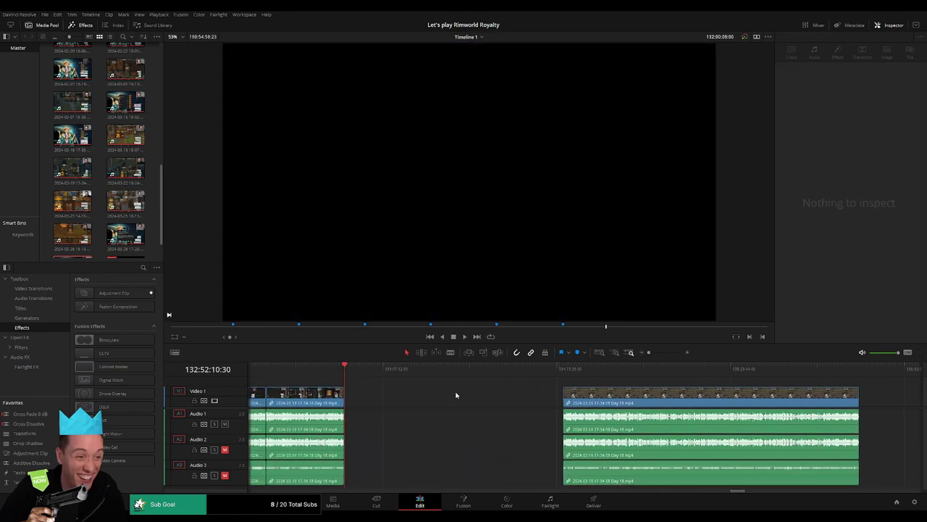
Step: Place the start of the Day 18 remainder at 134:00:00:00 and play its faded opening
left_click_drag(417, 380, 517, 390)
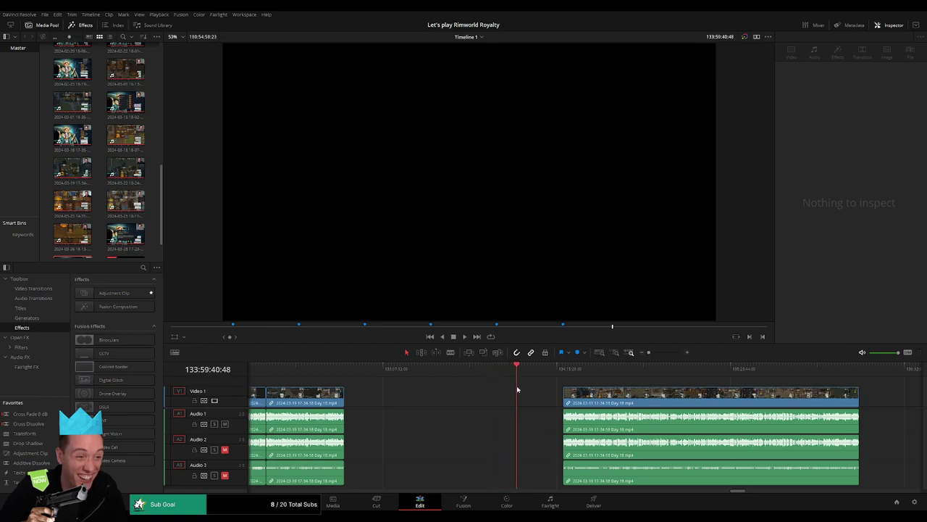
left_click_drag(649, 352, 662, 353)
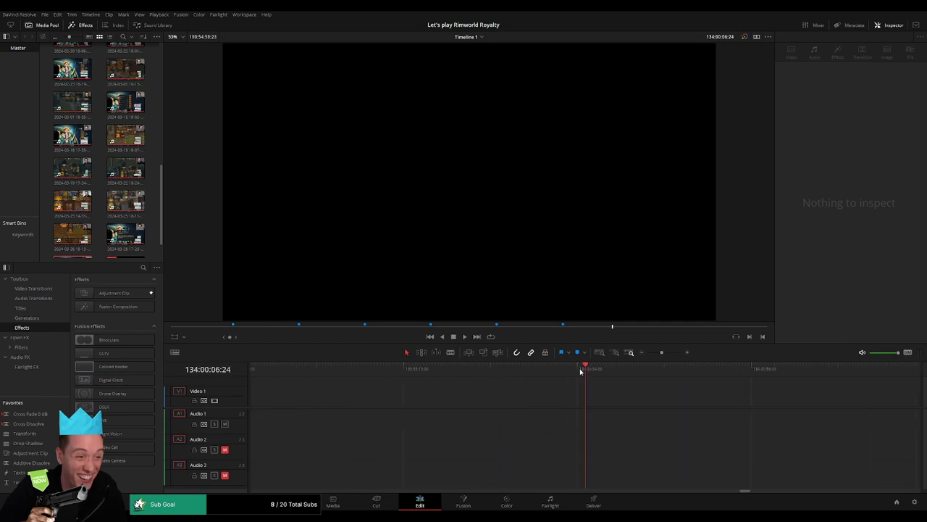
left_click_drag(579, 371, 566, 370)
left_click_drag(662, 353, 649, 353)
left_click_drag(663, 397, 412, 379)
left_click(659, 383)
key("space")
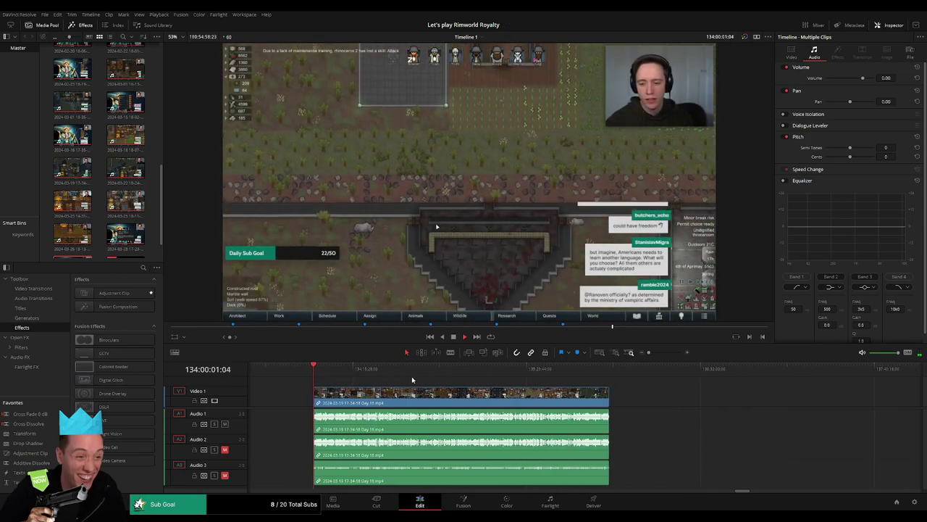
Step: Play the episode starting at 134:00:00:00 around its 52-minute mark and locate a speech pause near 134:52:07
left_click(337, 368)
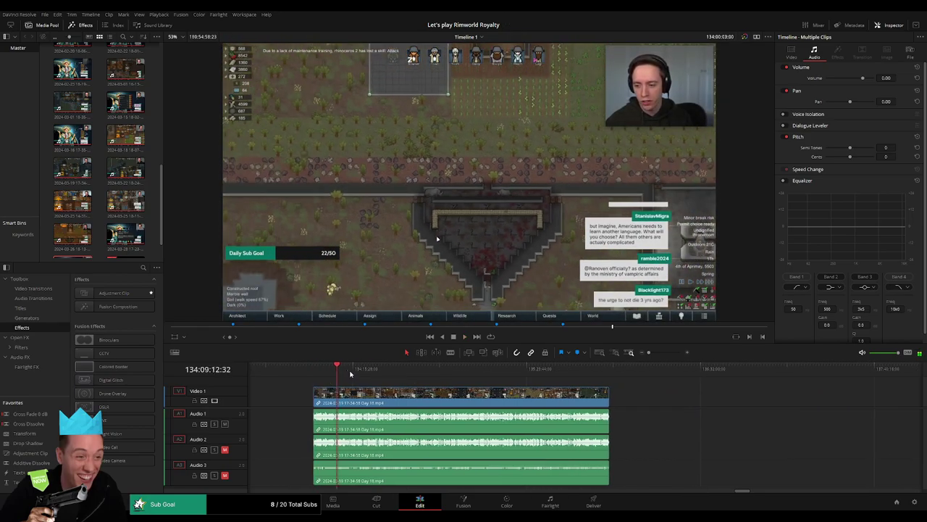
left_click_drag(351, 374, 448, 381)
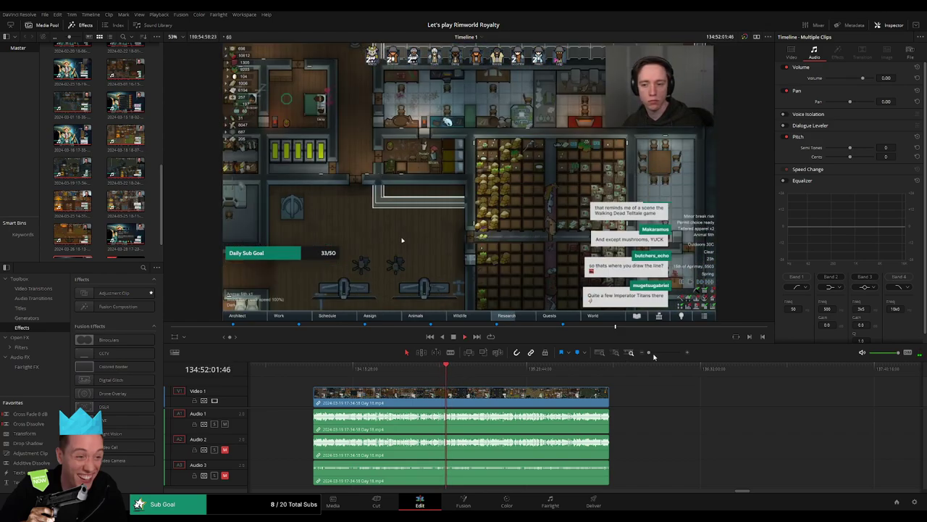
left_click_drag(651, 353, 665, 352)
left_click(498, 370)
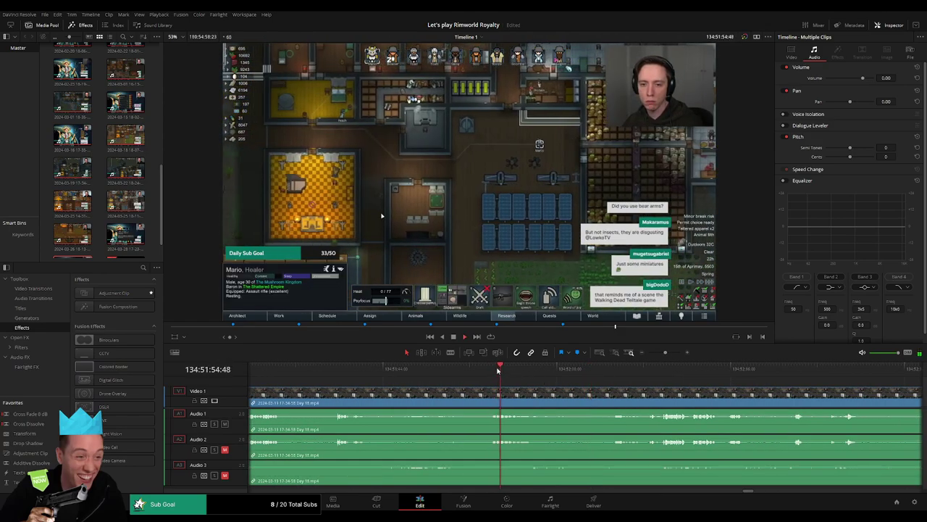
left_click_drag(498, 370, 615, 369)
scroll(508, 376, "right", 2)
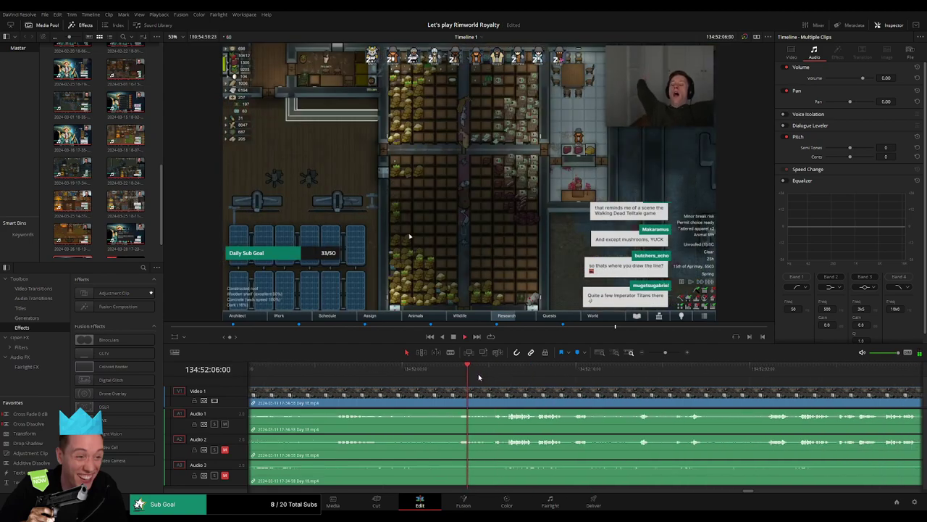
left_click_drag(478, 376, 556, 373)
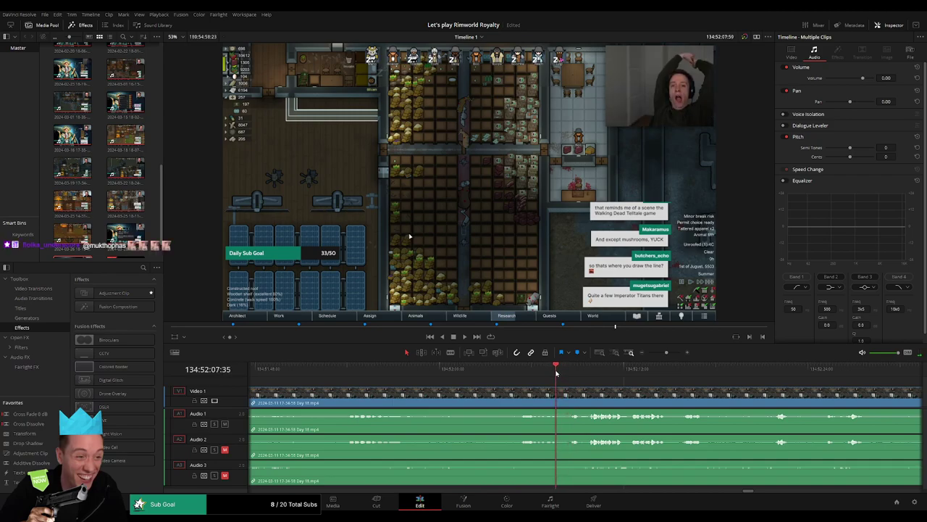
Step: Split Day 18 at 134:52:07:30 and fade the video and all audio tracks out and in around the cut
key("Right")
key("b")
left_click(557, 392)
left_click_drag(556, 387, 540, 411)
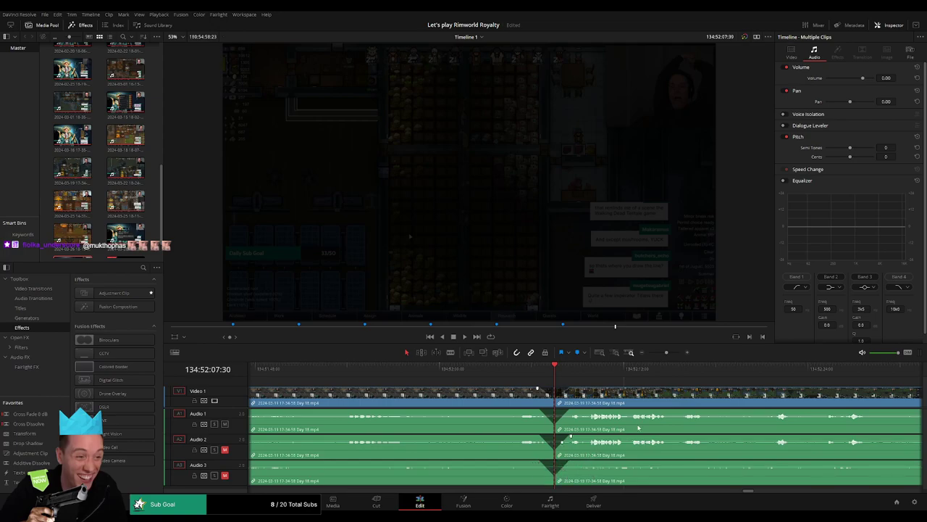
Step: Separate the last Day 18 piece from the episode ending at 134:52:07:30 by moving it farther along the timeline
left_click_drag(660, 354, 629, 370)
left_click_drag(655, 400, 358, 388)
key("Home")
left_click(440, 374)
left_click_drag(369, 397, 627, 397)
left_click(418, 399)
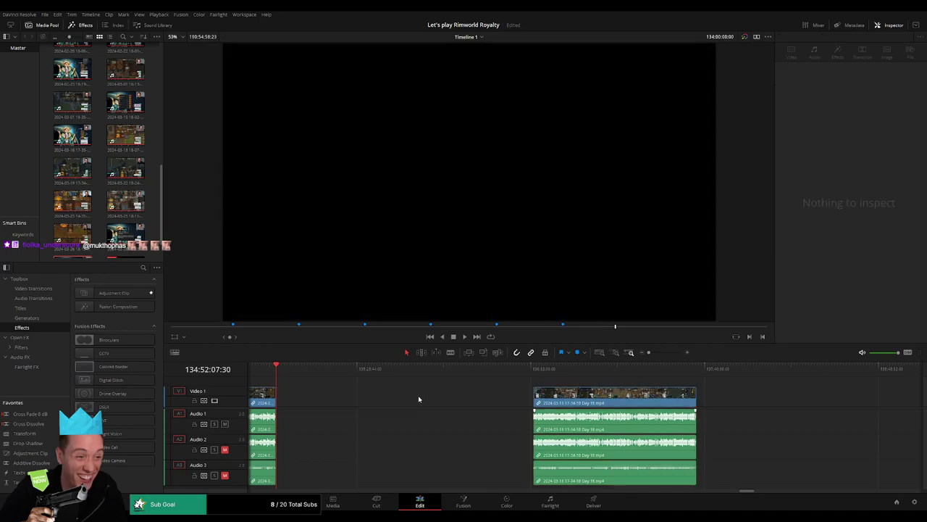
Step: Place the start of the last Day 18 piece at 136:00:00:00 and play its faded opening
left_click_drag(281, 370, 449, 390)
left_click_drag(589, 395, 504, 382)
key("space")
scroll(442, 384, "right", 2)
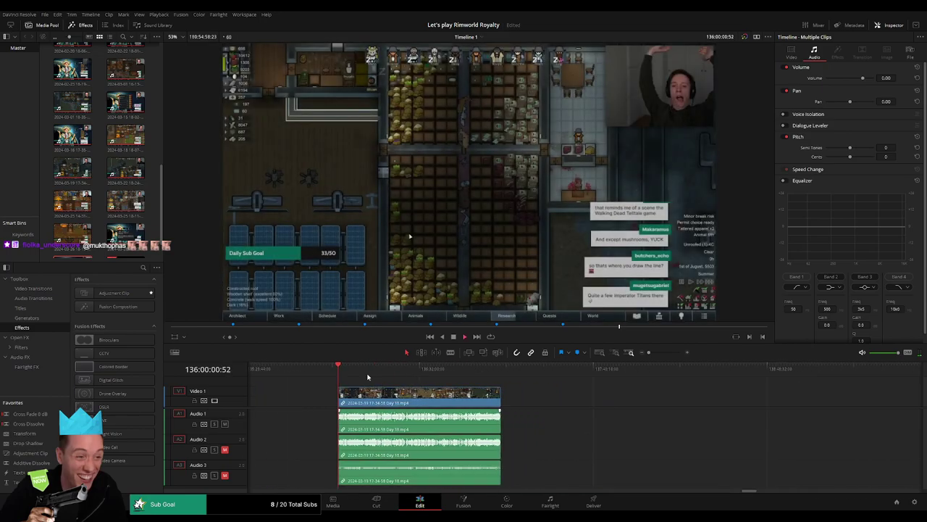
Step: Play the piece starting at 136:00:00:00 around its 52-minute mark and park the playhead at the speech pause at 136:52:04:25
left_click(405, 372)
left_click_drag(410, 375, 471, 377)
key("space")
left_click_drag(650, 357, 666, 355)
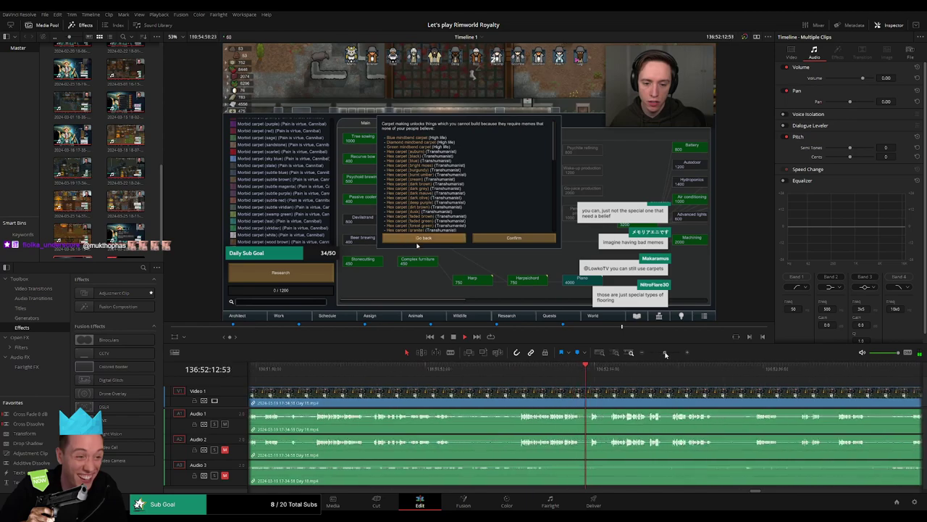
left_click(452, 377)
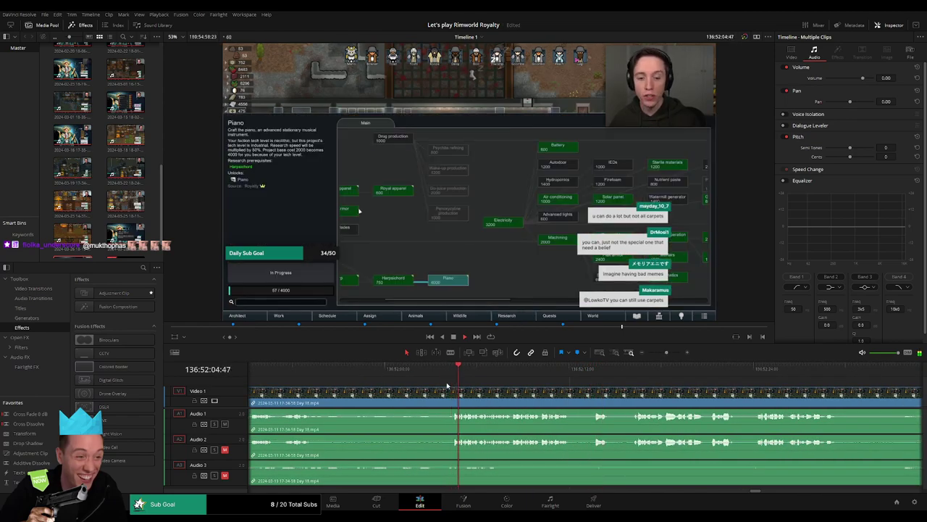
left_click_drag(447, 382, 501, 384)
left_click(504, 379)
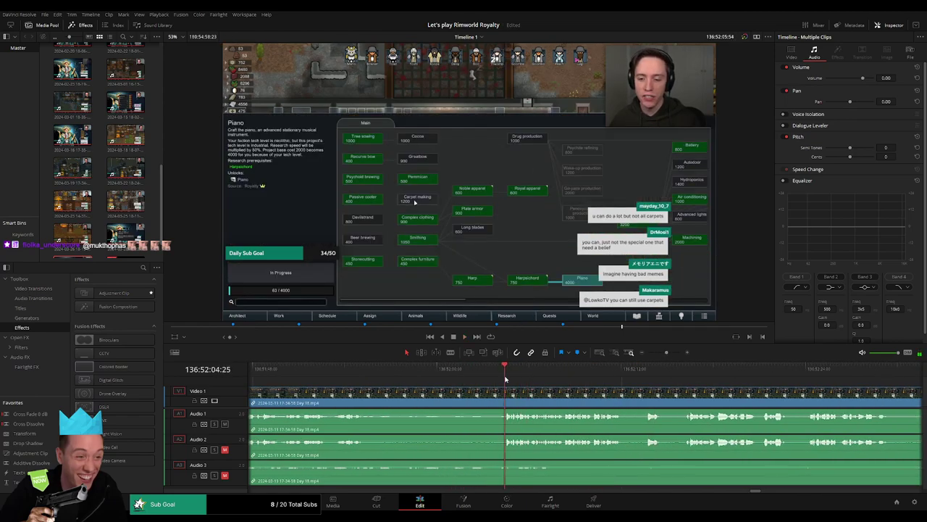
Step: Split the 2024-03-13 recording across all tracks at 136:52:03:30
left_click(491, 379)
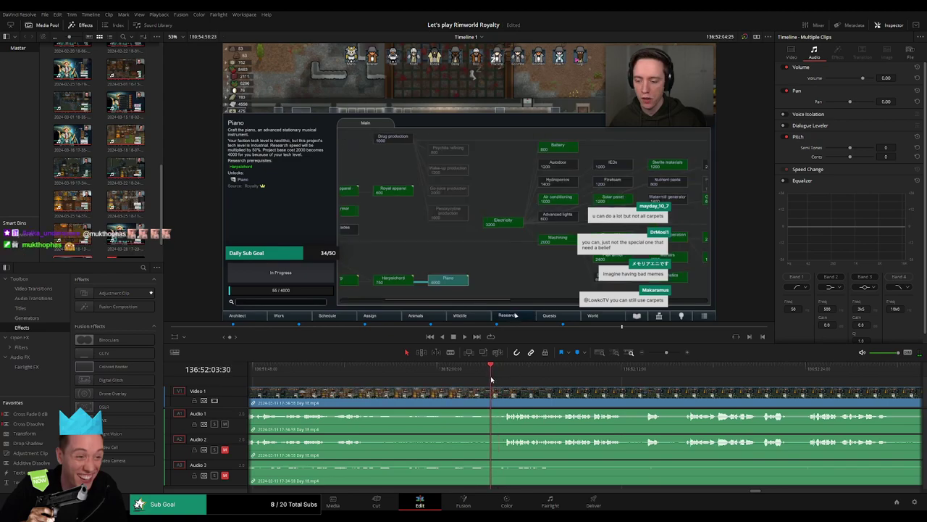
key("b")
left_click(492, 395)
key("a")
Step: Add video and audio fades of about one second on both sides of the cut, and play through it to check
mouse_move(493, 389)
left_mouse_down()
mouse_move(507, 390)
mouse_move(476, 392)
left_mouse_up()
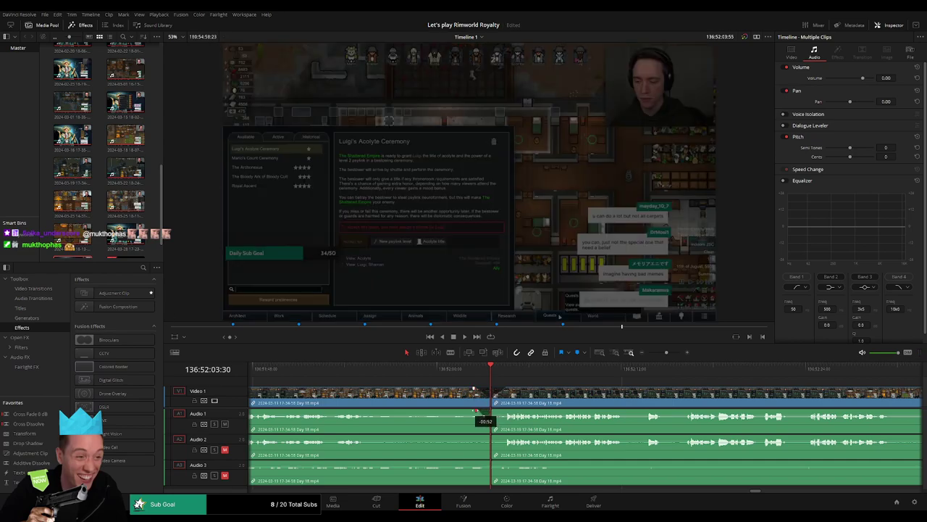
left_click_drag(483, 415, 501, 412)
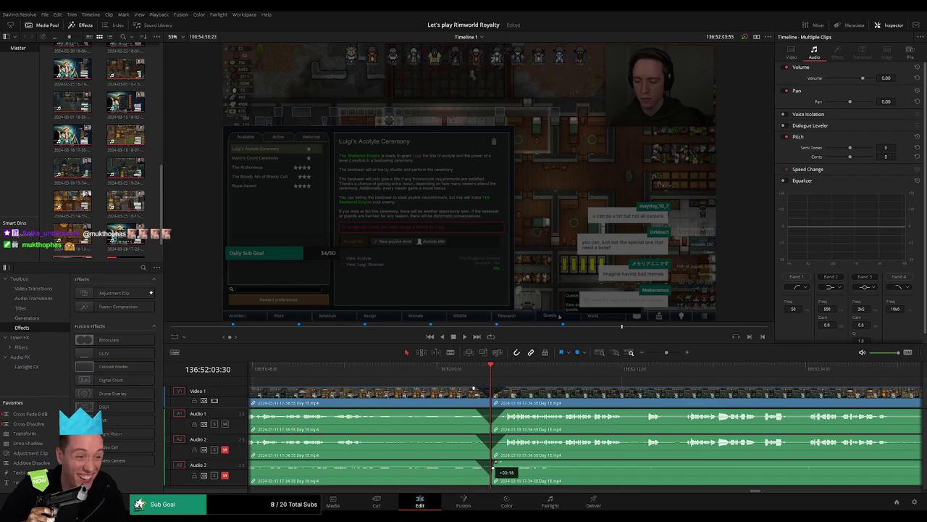
left_click_drag(496, 462, 509, 461)
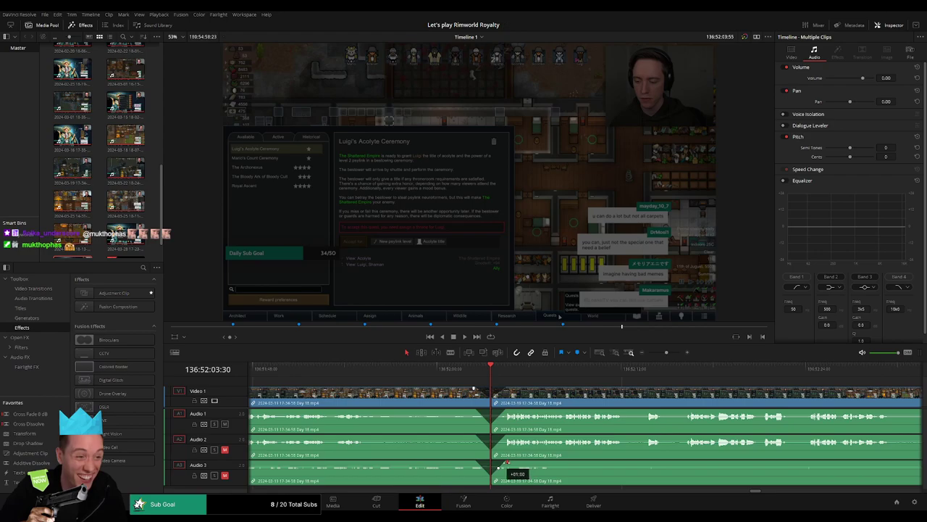
left_click(472, 372)
key("space")
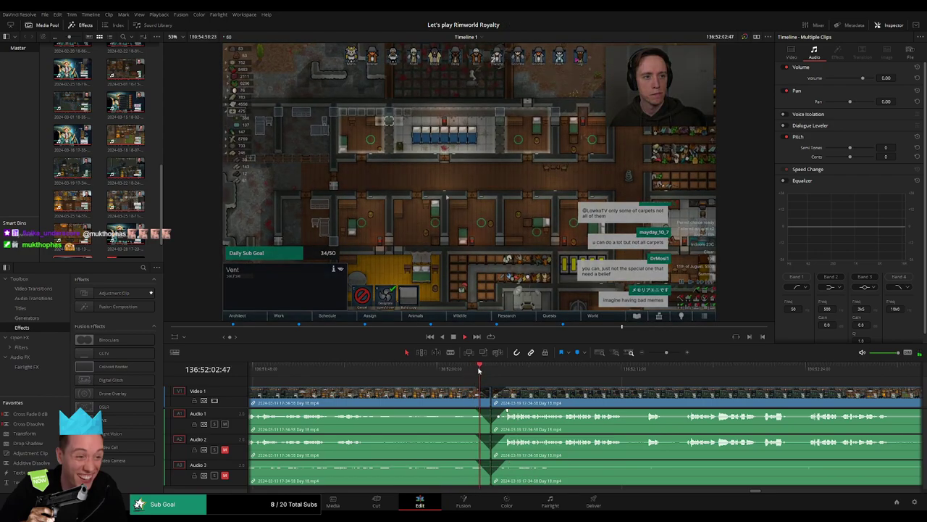
key("space")
Step: Move the short remaining section after the cut further along the timeline, leaving a wide gap behind the first part
left_click_drag(666, 352, 648, 353)
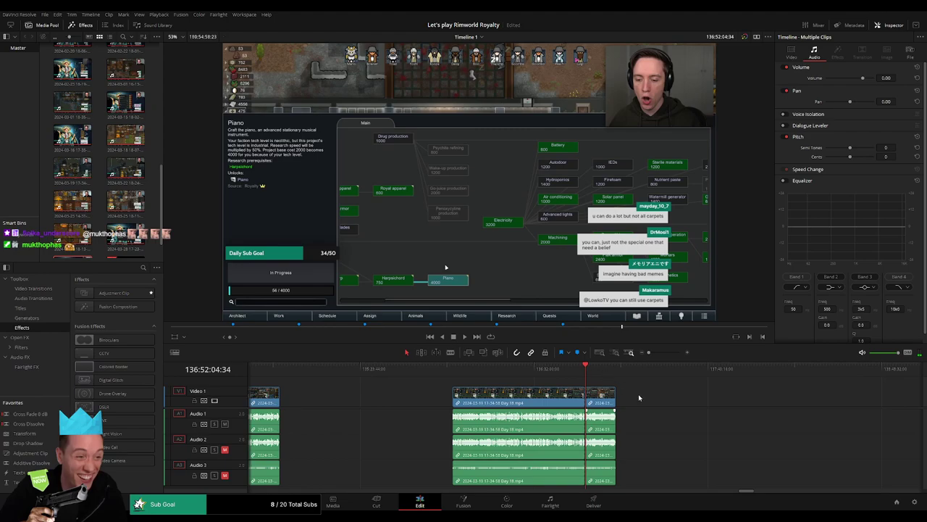
left_click_drag(640, 397, 408, 384)
key("Home")
left_click_drag(346, 401, 573, 404)
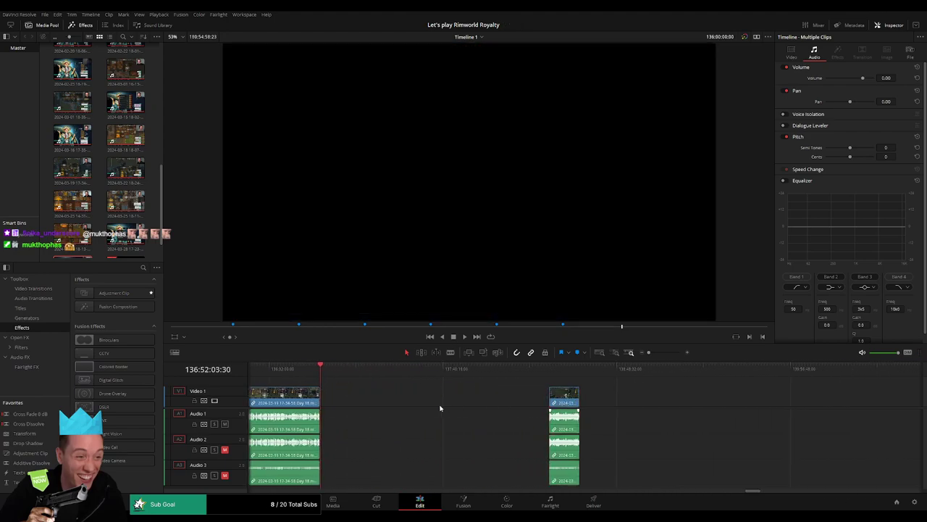
Step: Set the playhead exactly to 138:00:00:00 and move the short leftover section so that it starts there
left_click_drag(326, 373, 493, 389)
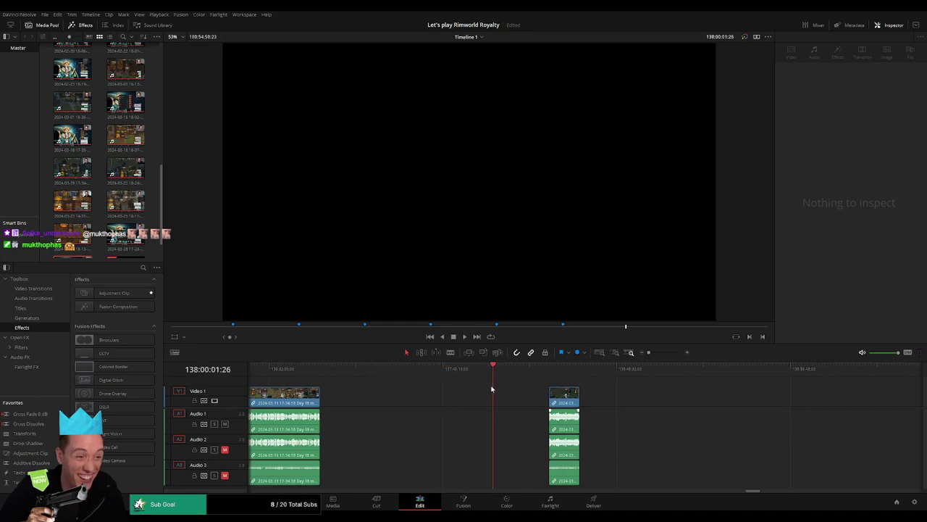
key("Left")
key("Left")
key("Left")
key("Left")
key("Left")
key("Left")
key("Left")
key("Left")
key("Left")
key("Left")
key("Left")
key("Left")
key("Left")
key("Left")
key("Left")
key("Left")
key("Left")
key("Left")
key("Left")
key("Left")
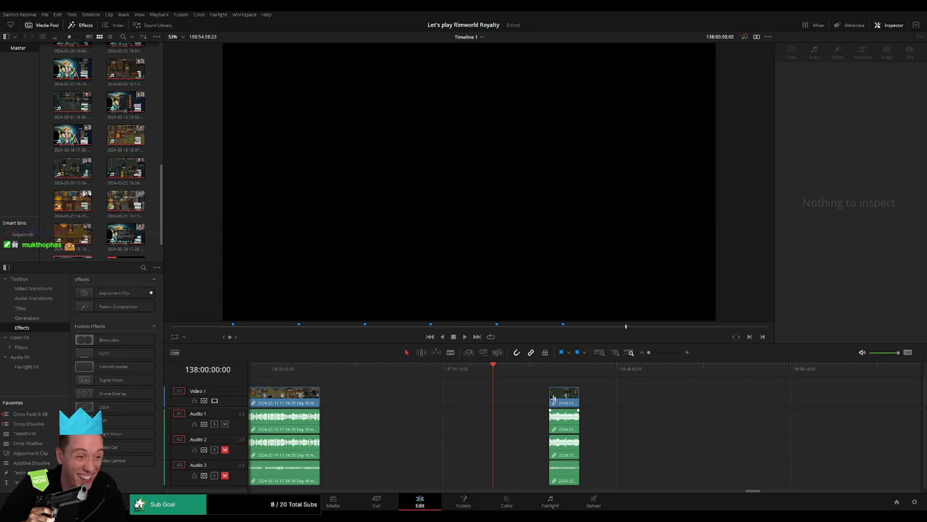
left_click_drag(554, 397, 497, 399)
Step: Move the following 2024-03-22 recording directly against the end of the short leftover section
scroll(655, 382, "right", 4)
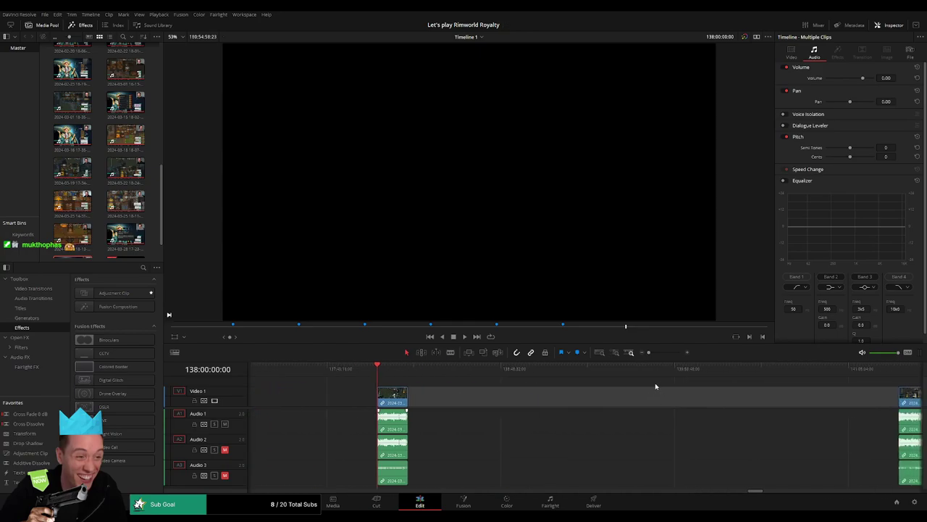
scroll(654, 382, "right", 4)
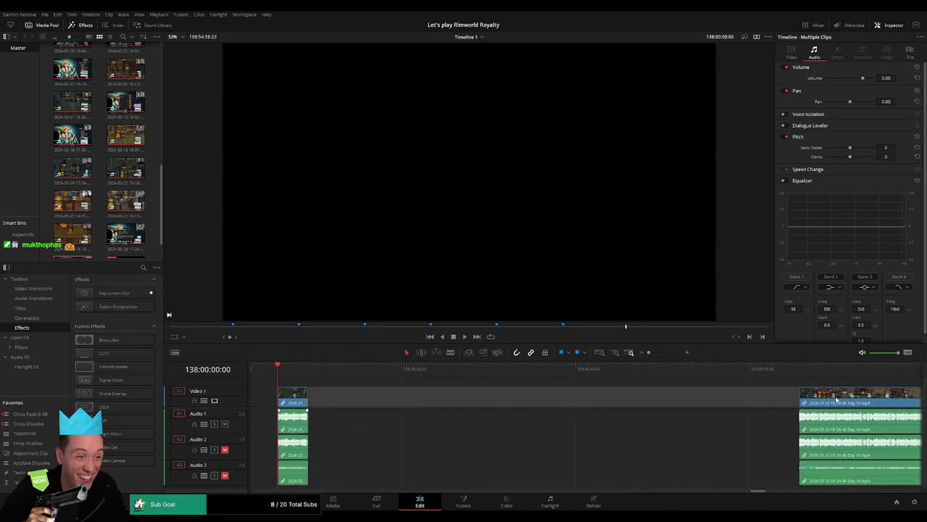
left_click_drag(836, 398, 417, 375)
Step: Play through the join between the leftover section and the 2024-03-22 recording to check the transition
key("space")
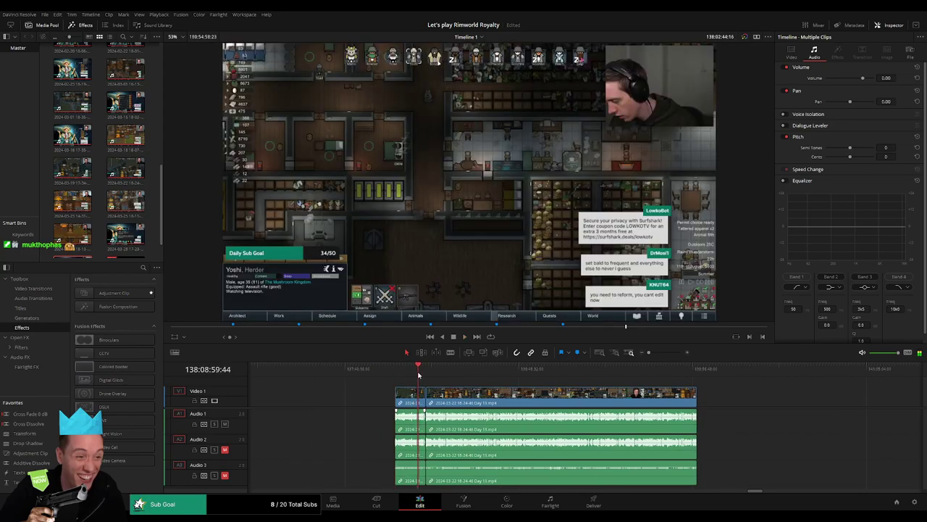
left_click_drag(651, 353, 659, 353)
left_click(849, 372)
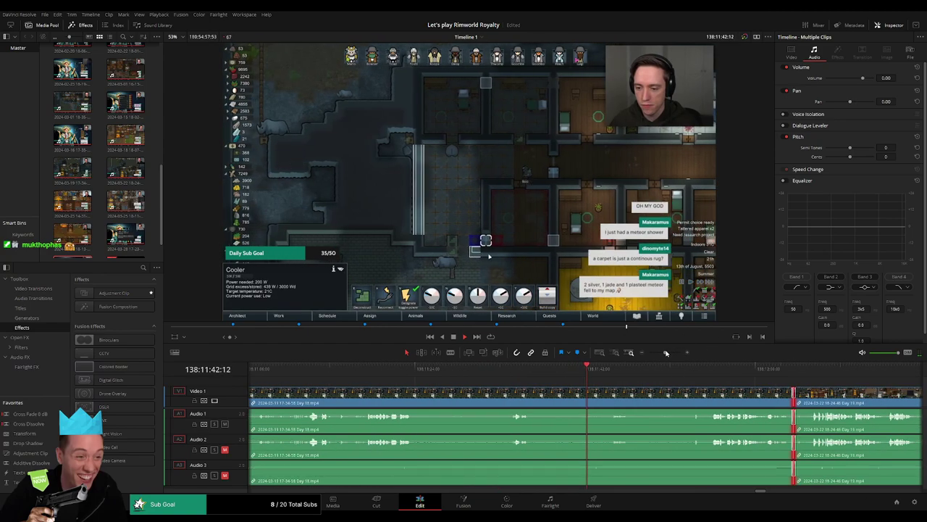
left_click(536, 376)
left_click_drag(590, 386, 403, 379)
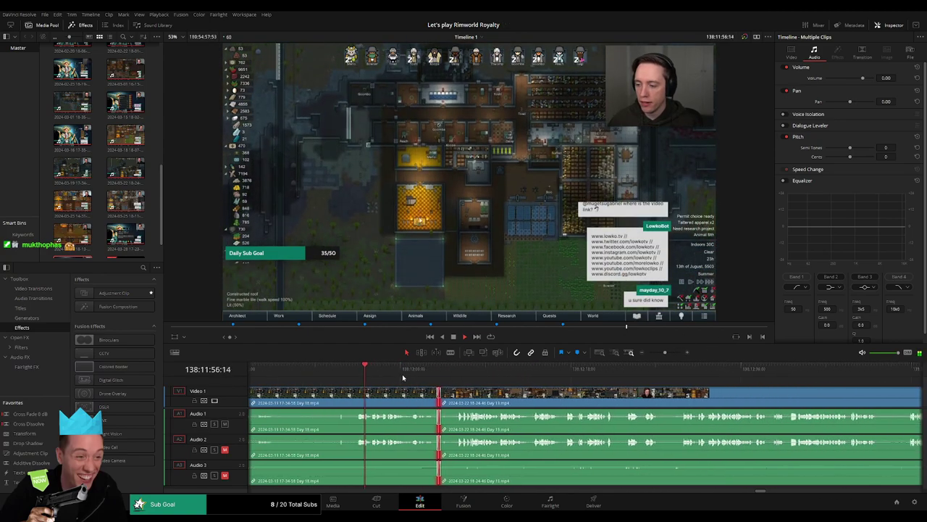
left_click(426, 371)
key("space")
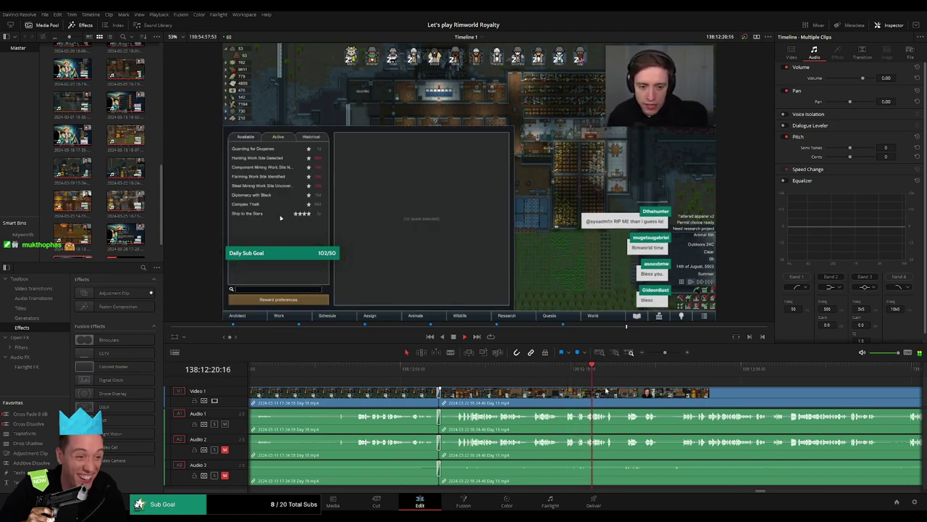
scroll(627, 391, "right", 4)
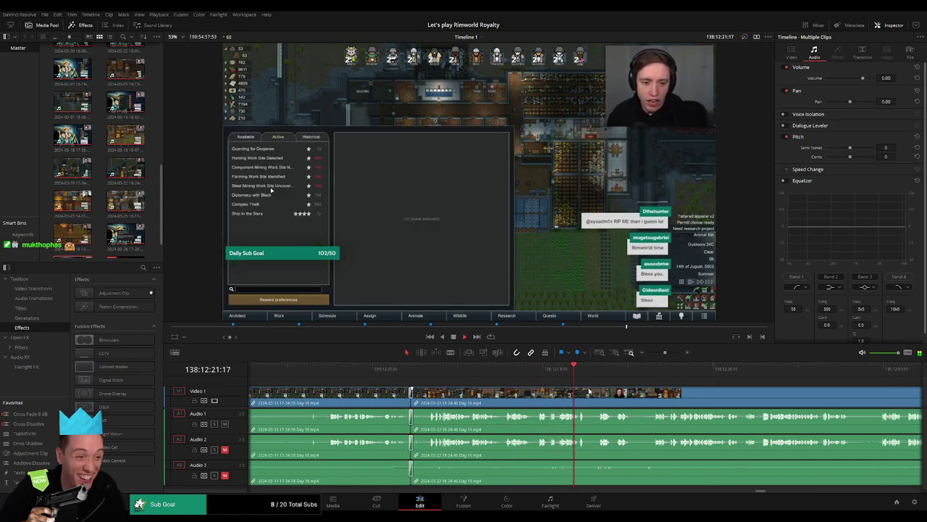
left_click(519, 376)
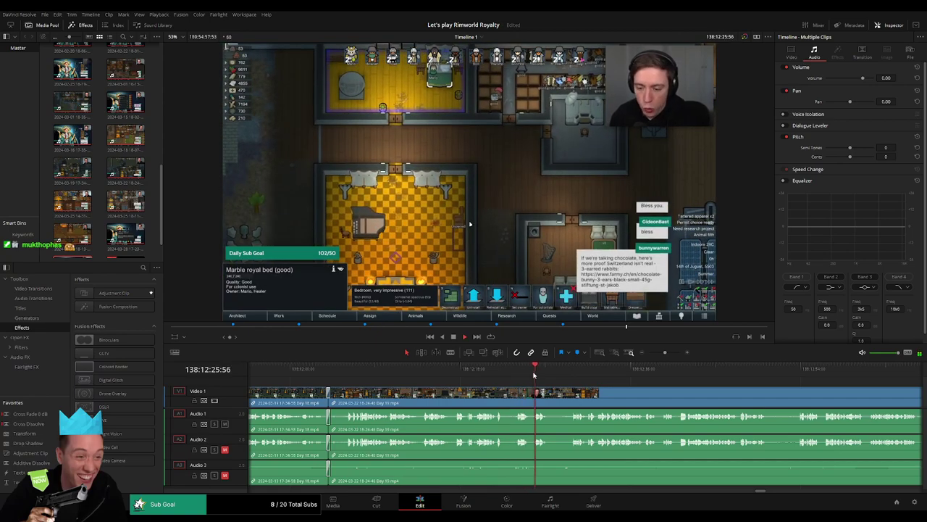
left_click(569, 375)
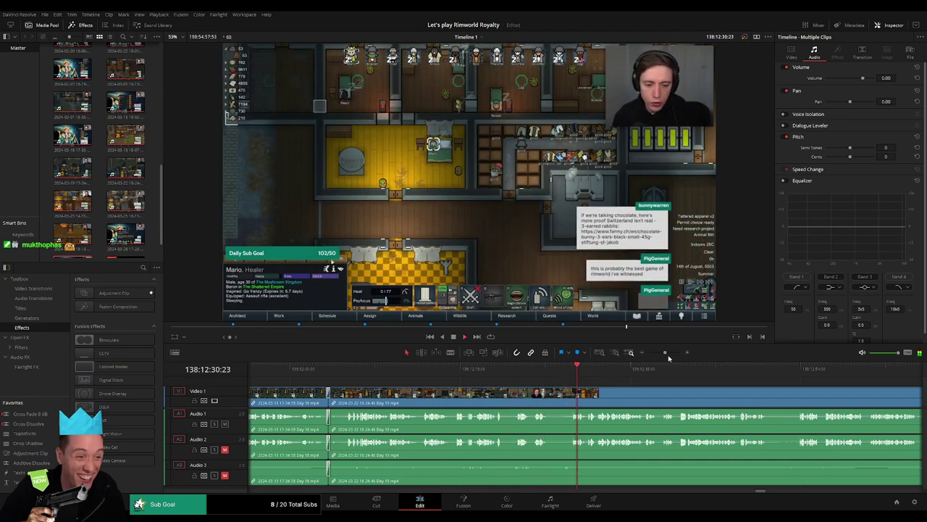
Step: Play and skim the 2024-03-22 recording from about 138:51:27 to 138:52:00 for a suitable episode break
left_click_drag(666, 353, 649, 353)
scroll(463, 390, "right", 7)
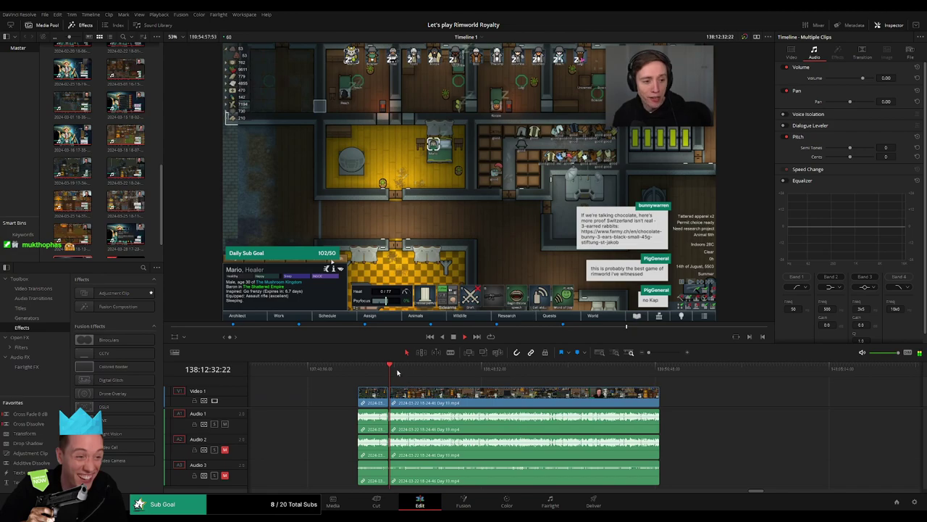
left_click_drag(397, 372, 490, 383)
key("space")
left_click_drag(649, 353, 662, 352)
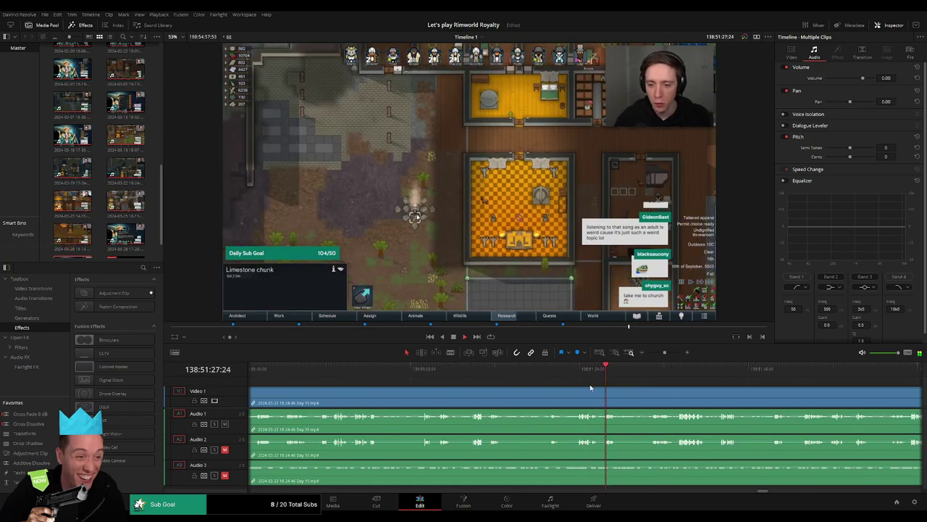
scroll(590, 387, "right", 3)
left_click(510, 377)
left_click(601, 374)
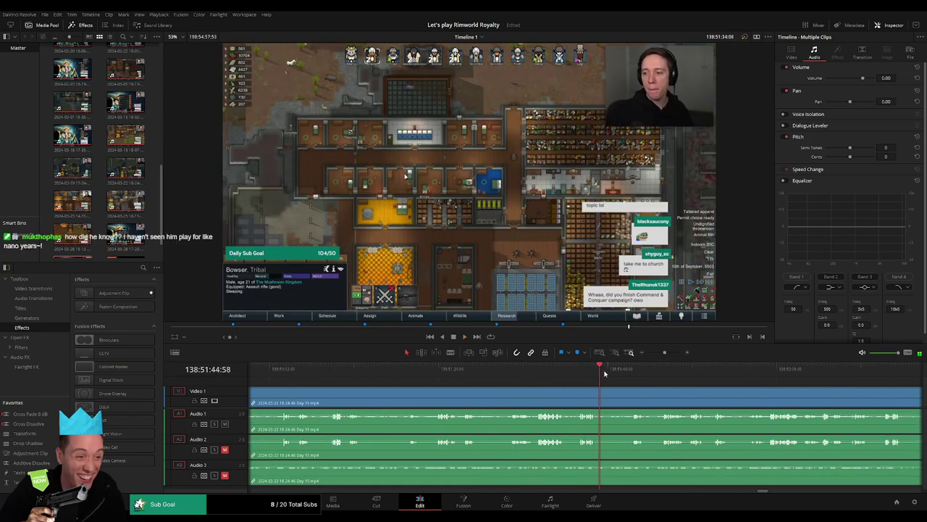
left_click_drag(605, 374, 633, 373)
key("space")
scroll(590, 391, "right", 4)
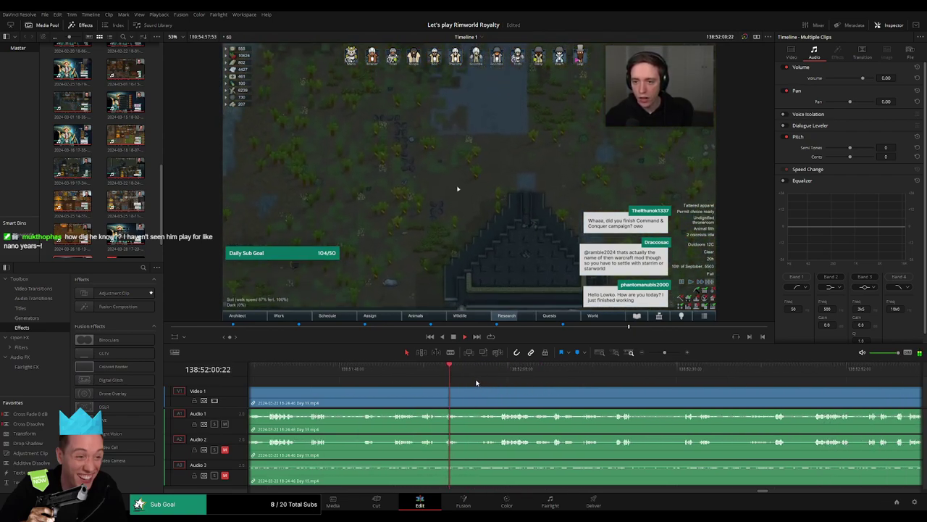
Step: Split the 2024-03-22 recording at 138:52:04:30 and fade in the video of the part after the cut over about one second
left_click_drag(664, 353, 671, 359)
left_click(698, 372)
key("space")
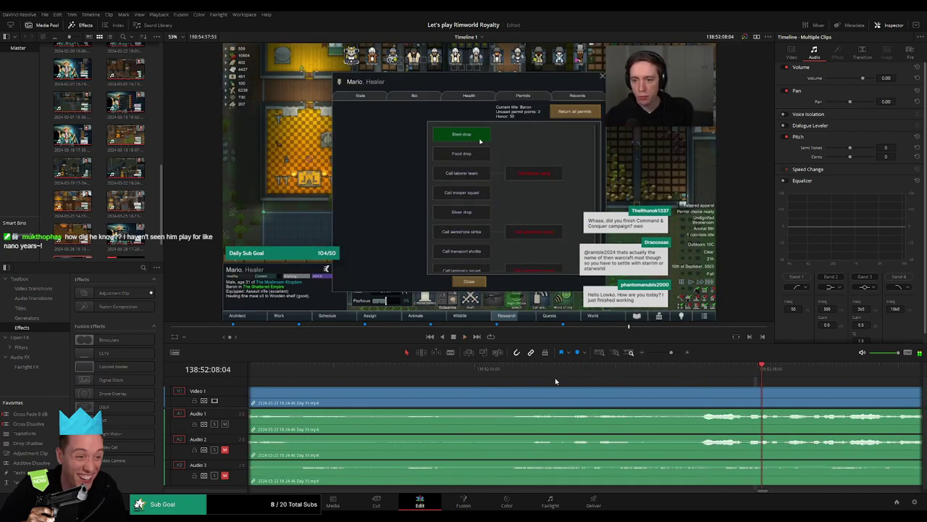
left_click_drag(567, 379, 583, 391)
left_click(514, 393)
key("a")
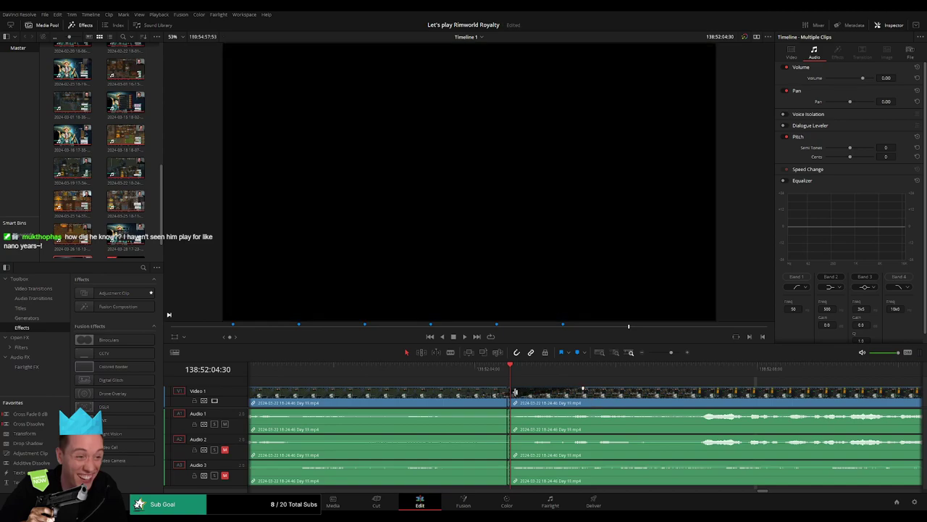
Step: Fade the video out before the cut and fade all three audio tracks out and in around it, about one second each
left_click_drag(506, 389, 456, 389)
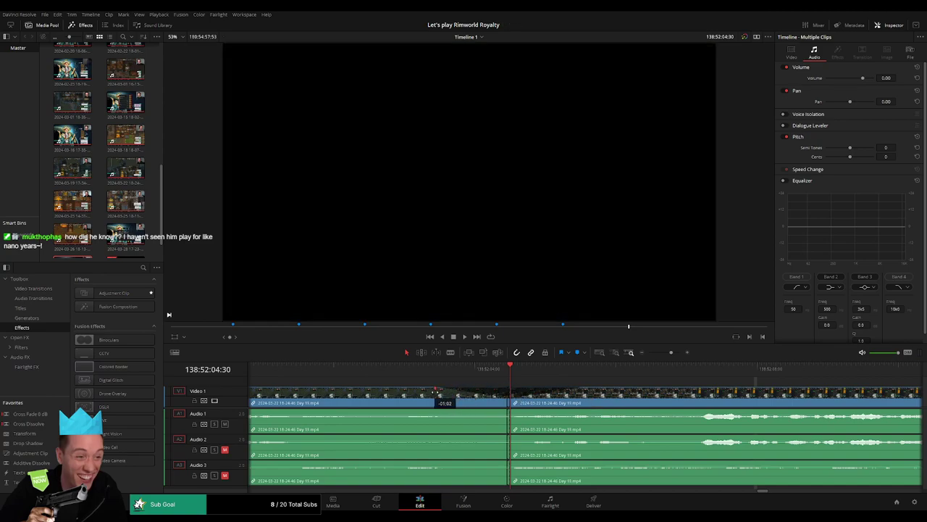
left_click_drag(508, 411, 442, 410)
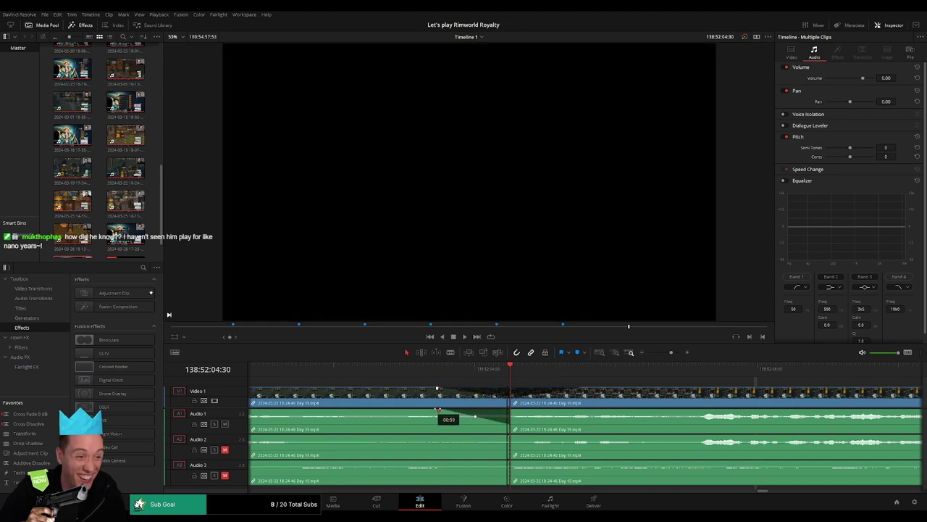
left_click_drag(511, 411, 579, 410)
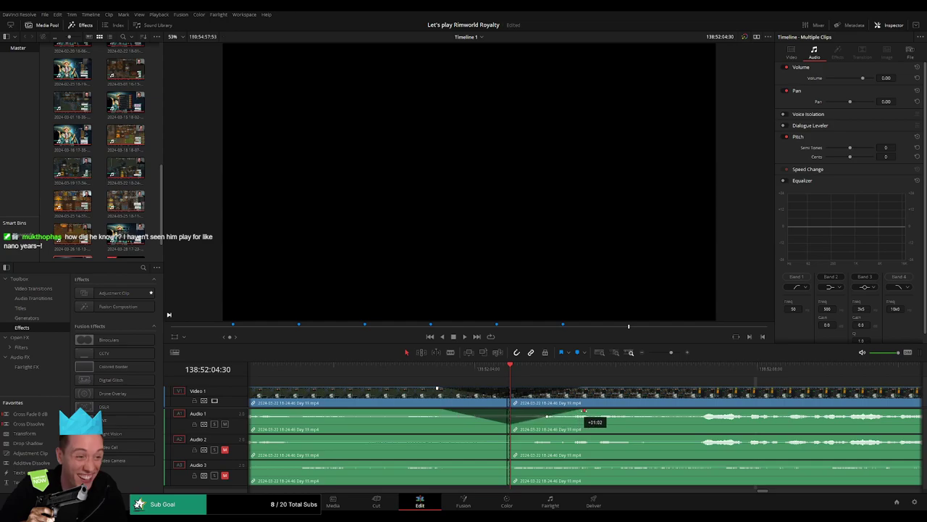
left_click_drag(508, 435, 443, 436)
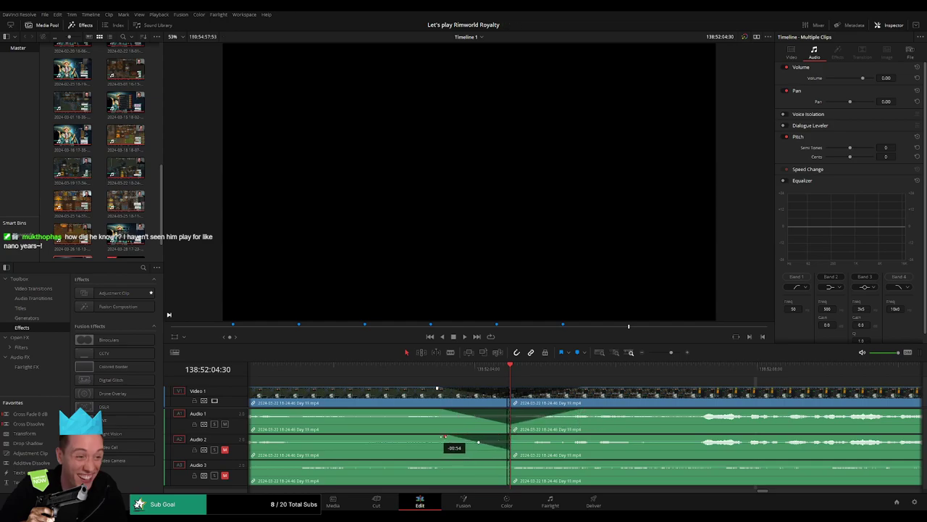
left_click_drag(516, 436, 583, 436)
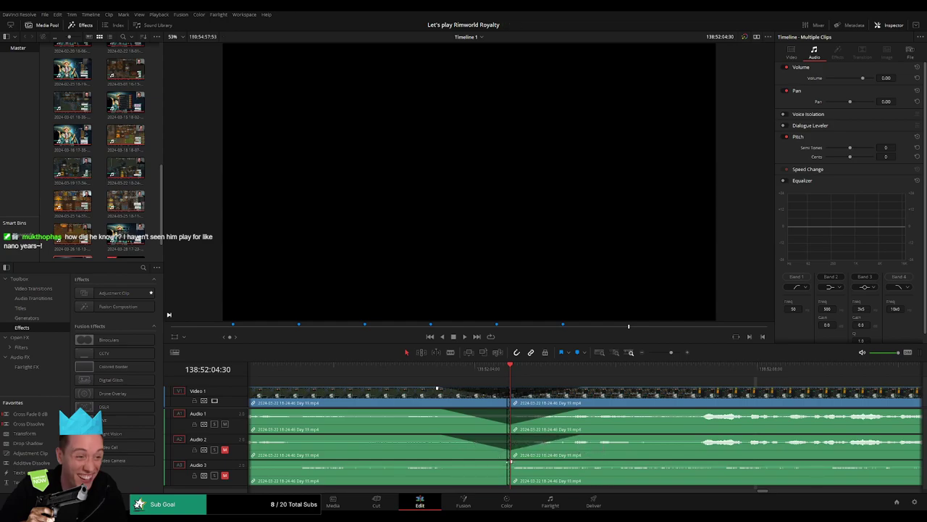
left_click_drag(510, 461, 577, 462)
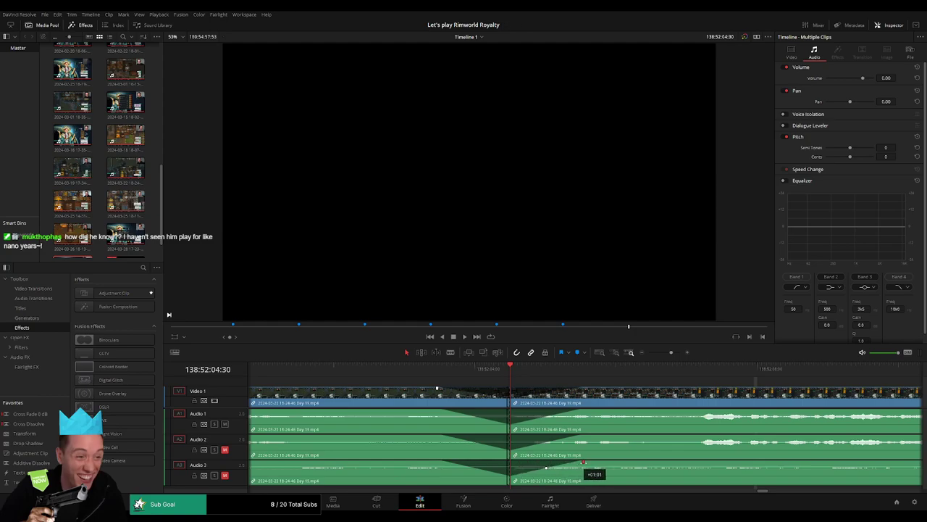
Step: Move the part of the 2024-03-22 recording after the cut further along the timeline, leaving a gap at the episode's end
left_click_drag(670, 353, 644, 355)
scroll(334, 382, "right", 2)
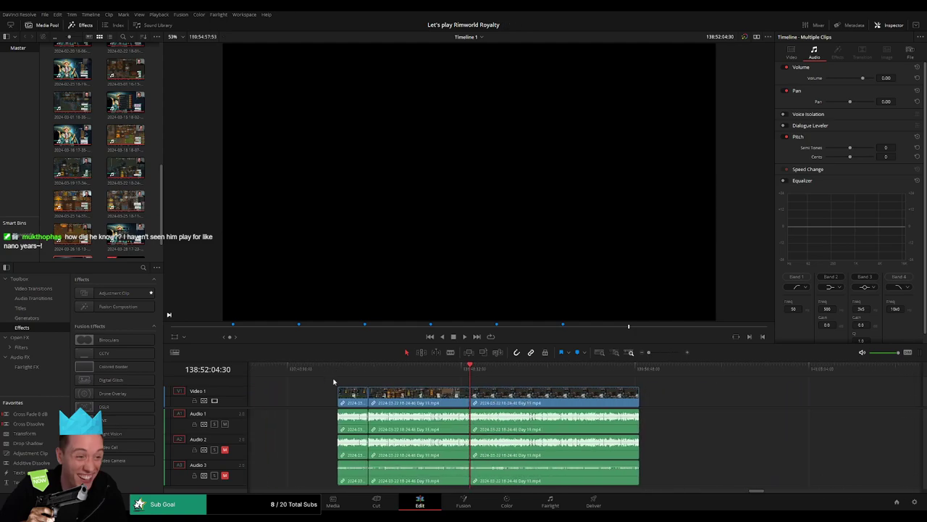
key("Home")
left_click(471, 371)
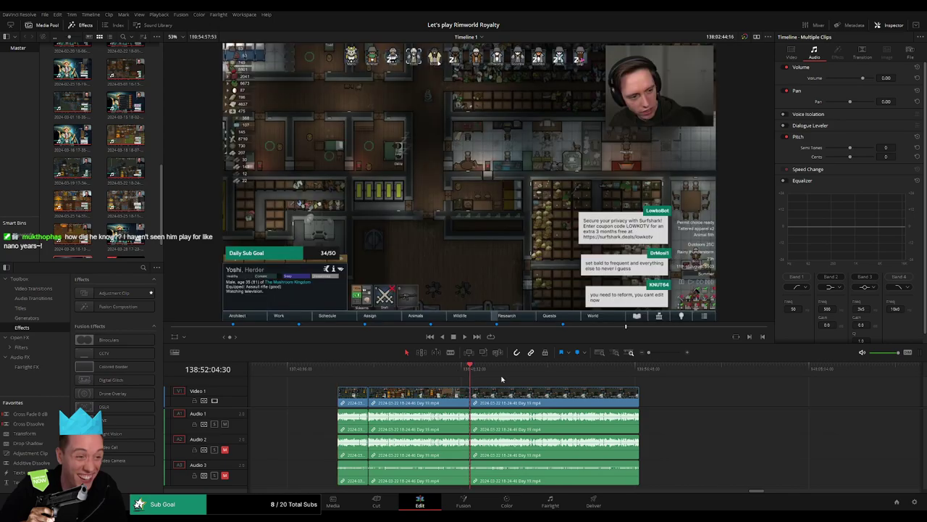
scroll(492, 381, "right", 5)
left_click_drag(365, 396, 586, 398)
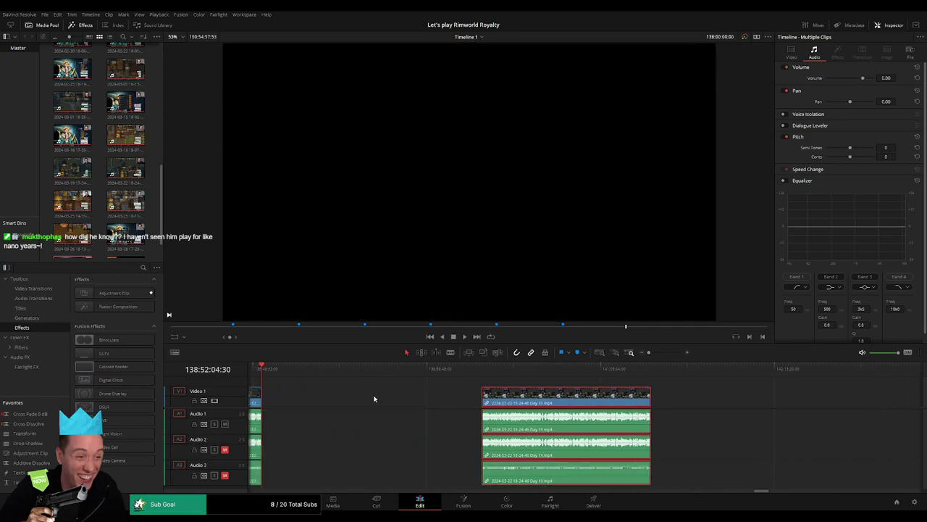
Step: Deselect the moved part and add a timeline marker at the episode's end, 138:52:04:30
left_click(354, 400)
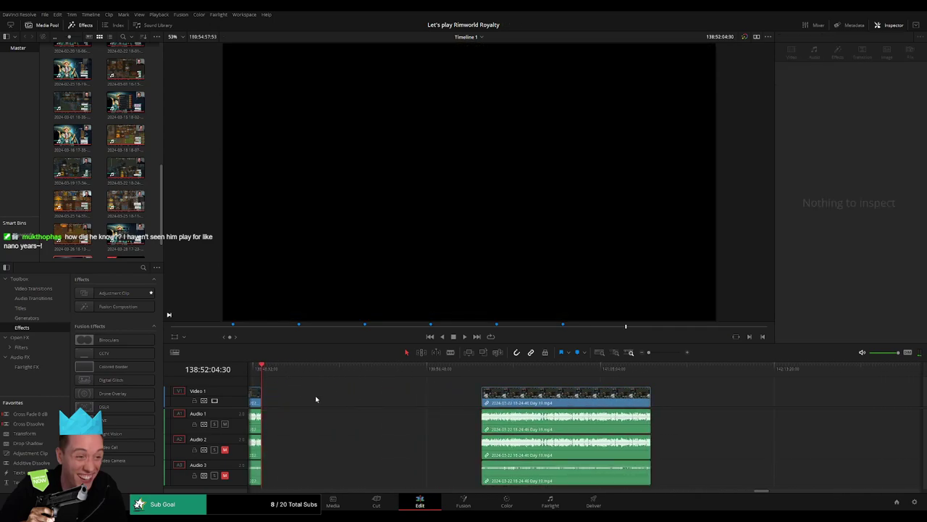
scroll(371, 397, "left", 3)
key("m")
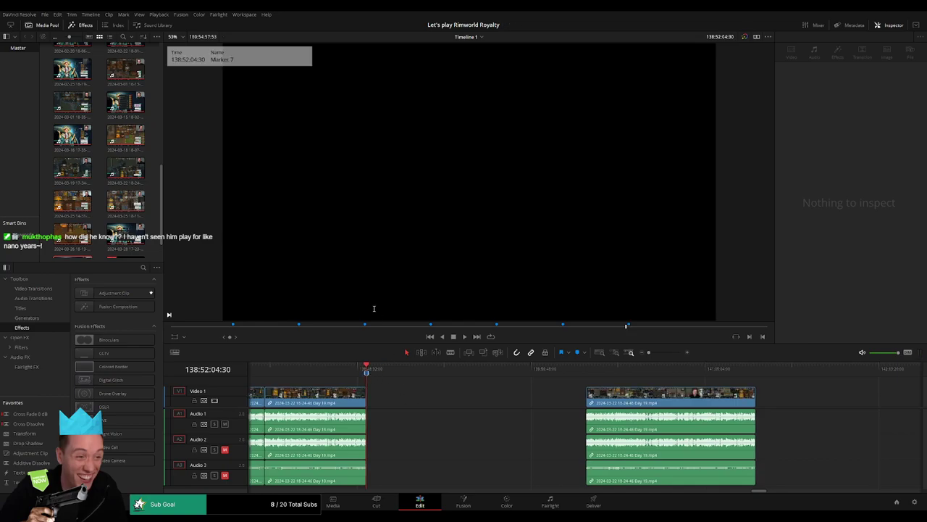
Step: Name the timeline marker at 138:52:04:30 "70 episodes"
left_click(428, 400)
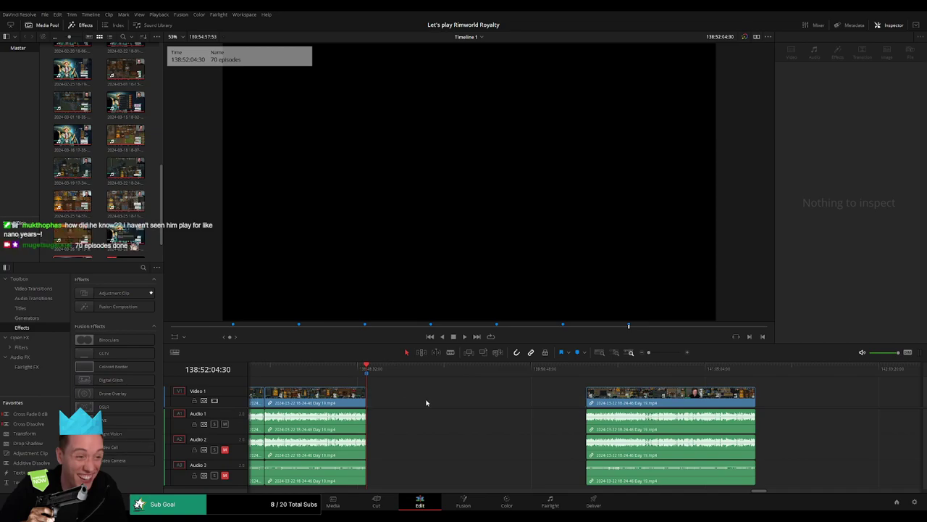
Step: Move the part of the 2024-03-22 recording after the gap so that it starts at exactly 140:00:00:00
scroll(391, 401, "right", 4)
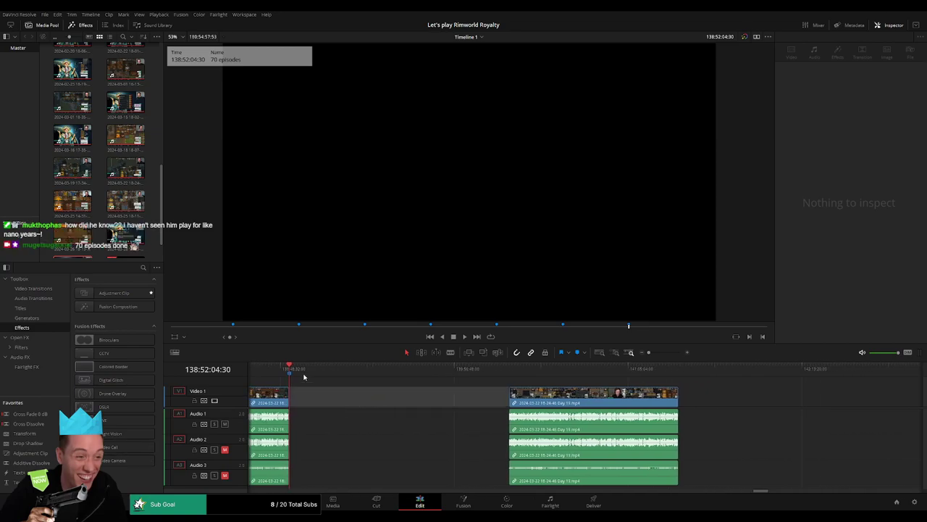
left_click_drag(292, 365, 413, 377)
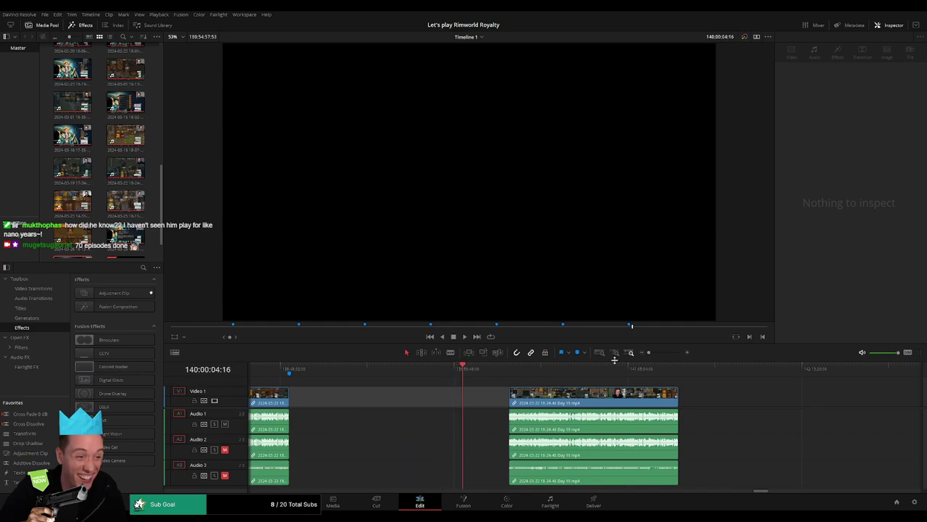
left_click_drag(649, 352, 655, 353)
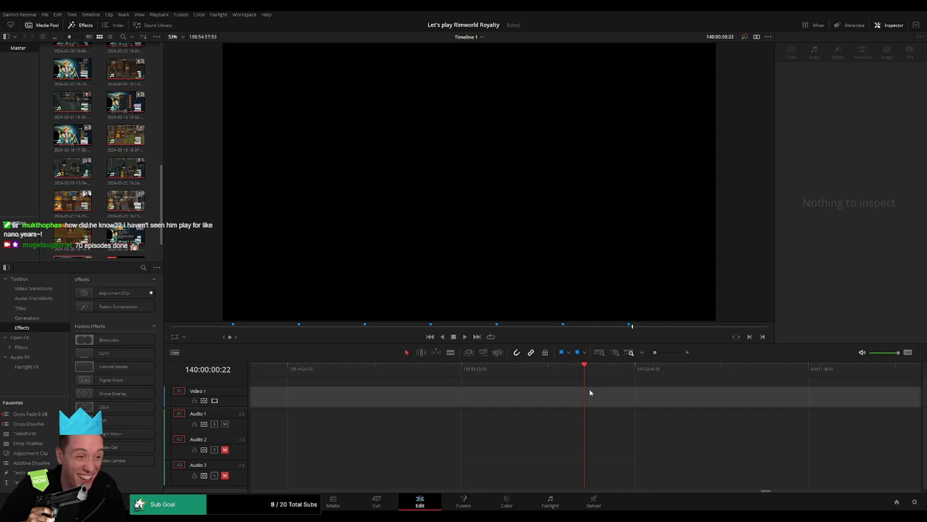
left_click_drag(655, 353, 649, 354)
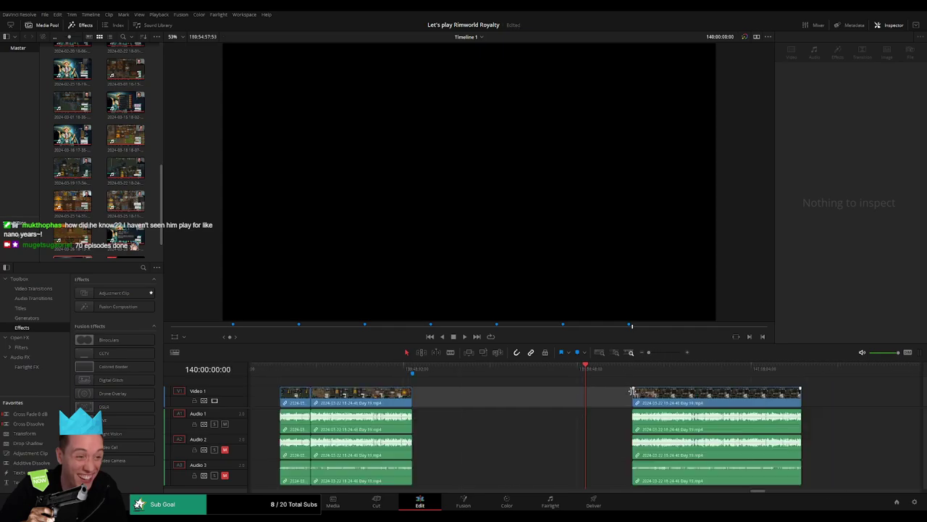
scroll(649, 397, "right", 6)
left_click_drag(440, 405, 397, 402)
left_click(415, 385)
scroll(404, 385, "right", 6)
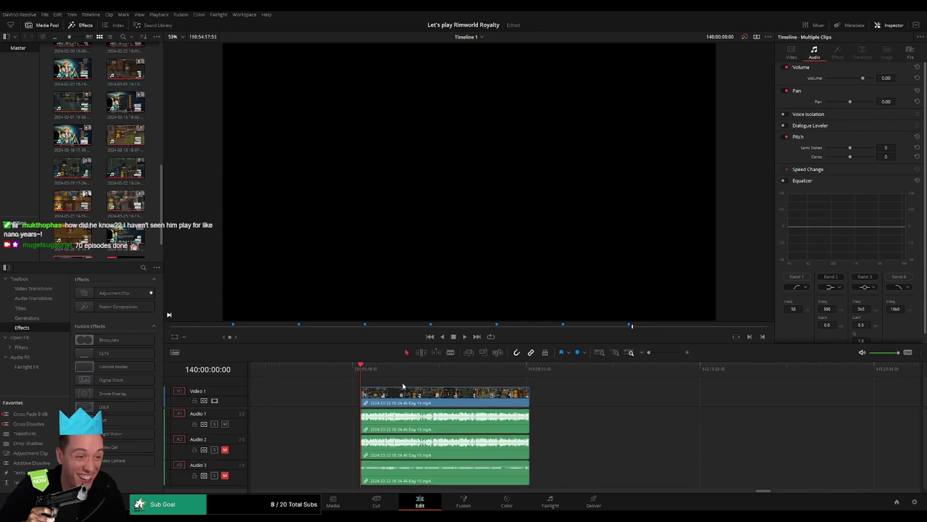
Step: Play the moved part from its start and examine the footage around 140:52 for a suitable episode end
key("space")
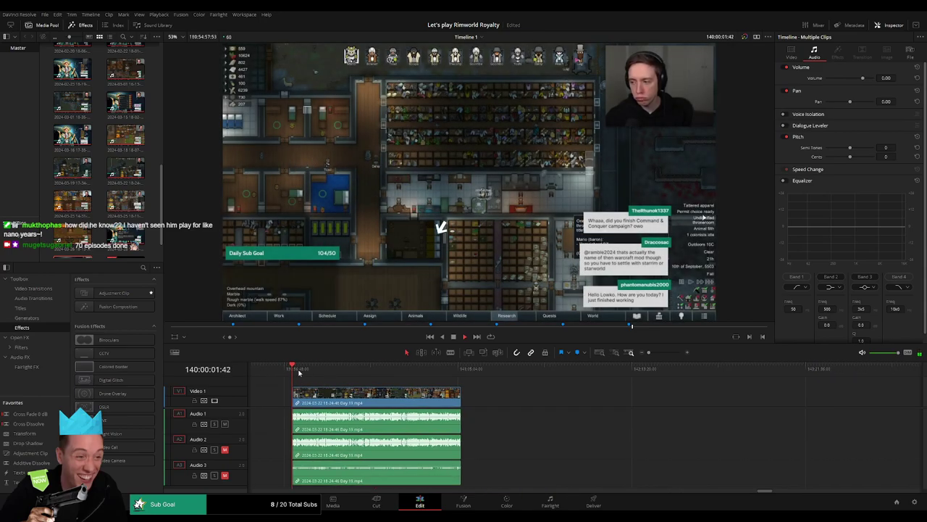
left_click_drag(305, 382, 426, 378)
left_click_drag(649, 353, 667, 353)
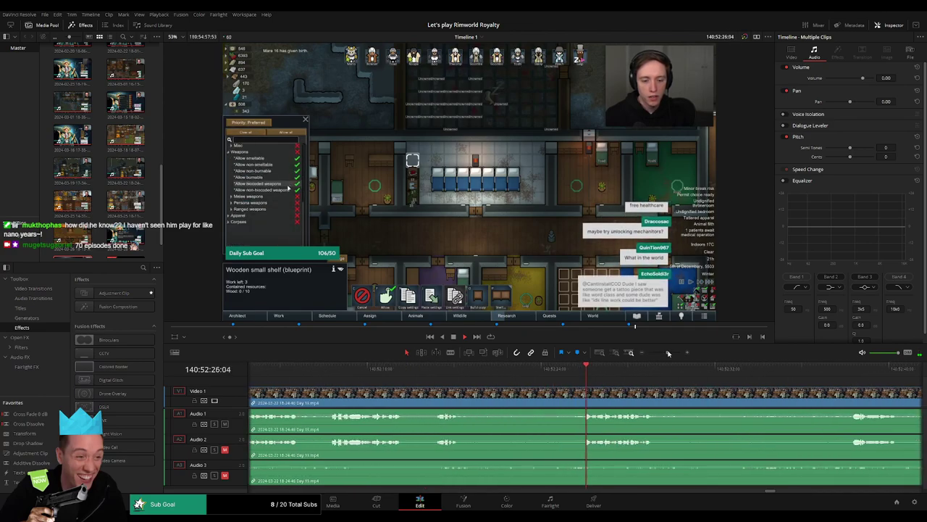
left_click(436, 374)
scroll(471, 389, "left", 3)
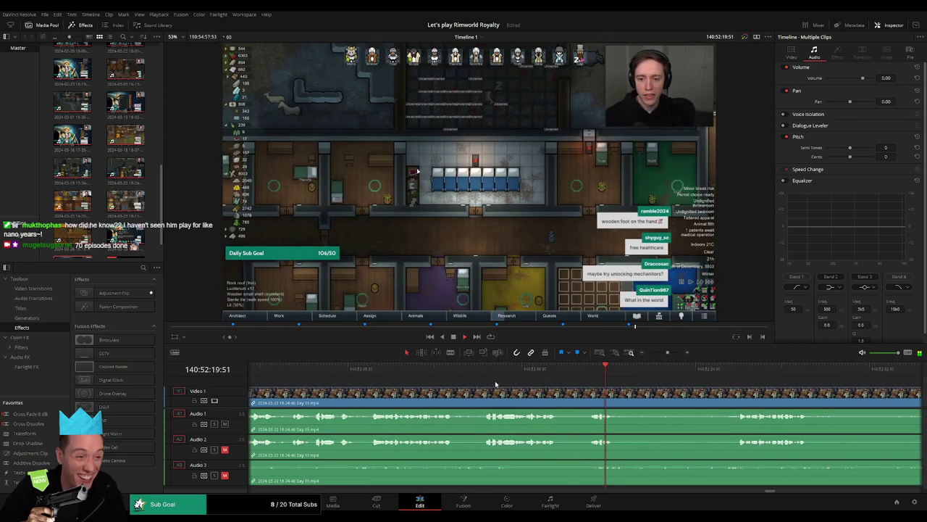
left_click(484, 376)
scroll(526, 394, "left", 3)
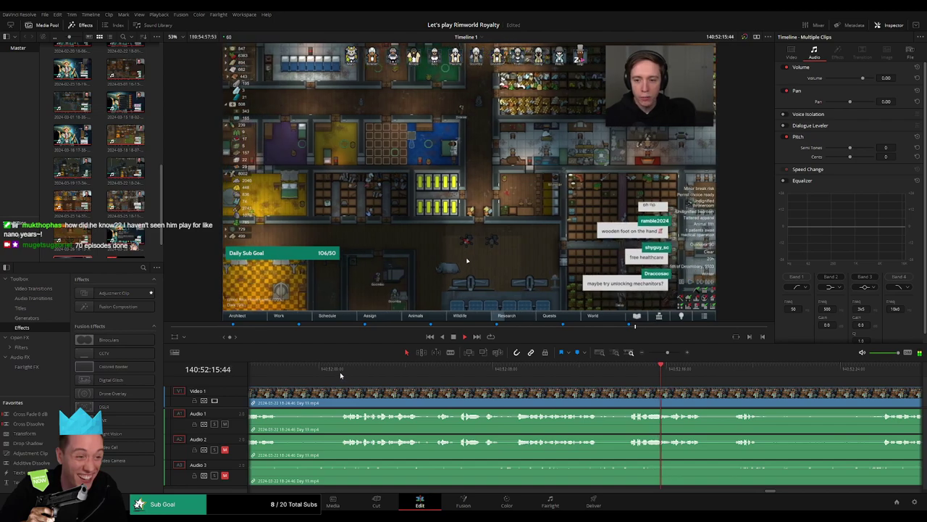
left_click(342, 374)
scroll(408, 385, "left", 3)
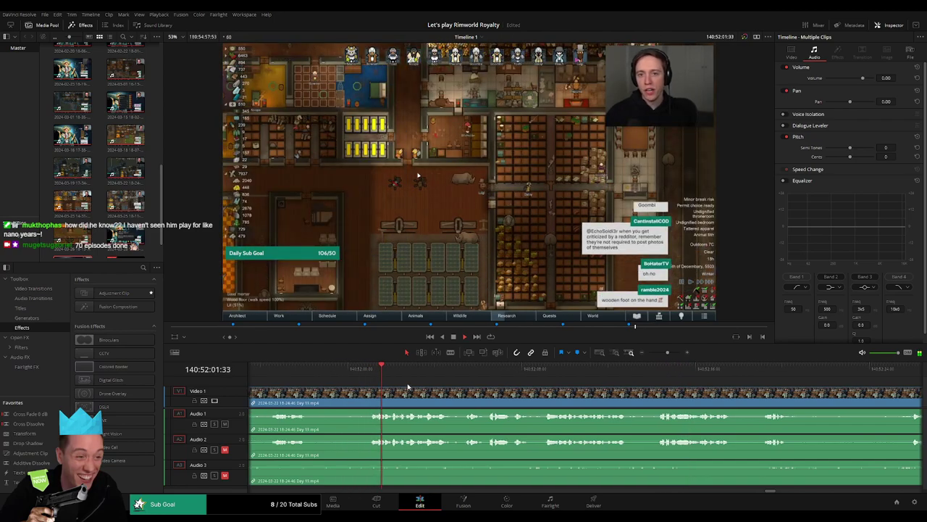
Step: Split the 2024-03-22 recording at 140:52:00:00, in the pause before the speech resumes
left_click(374, 371)
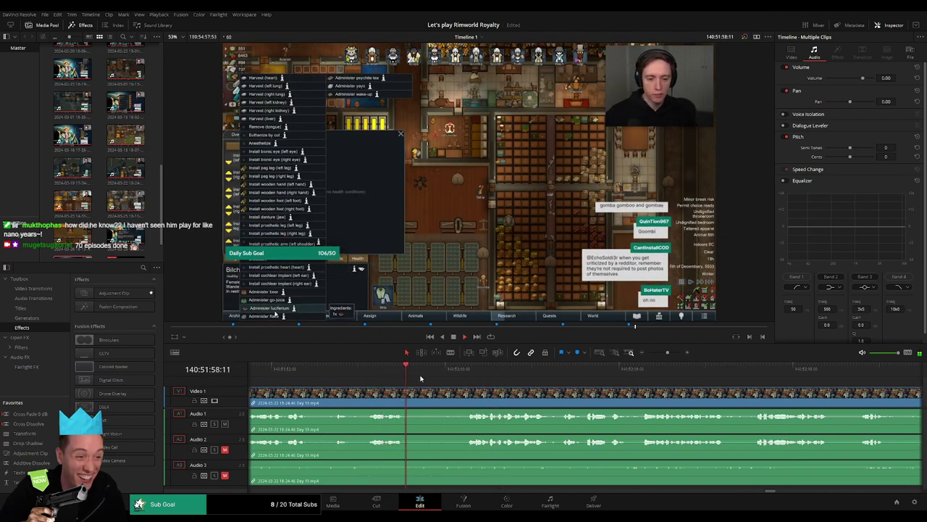
left_click(469, 372)
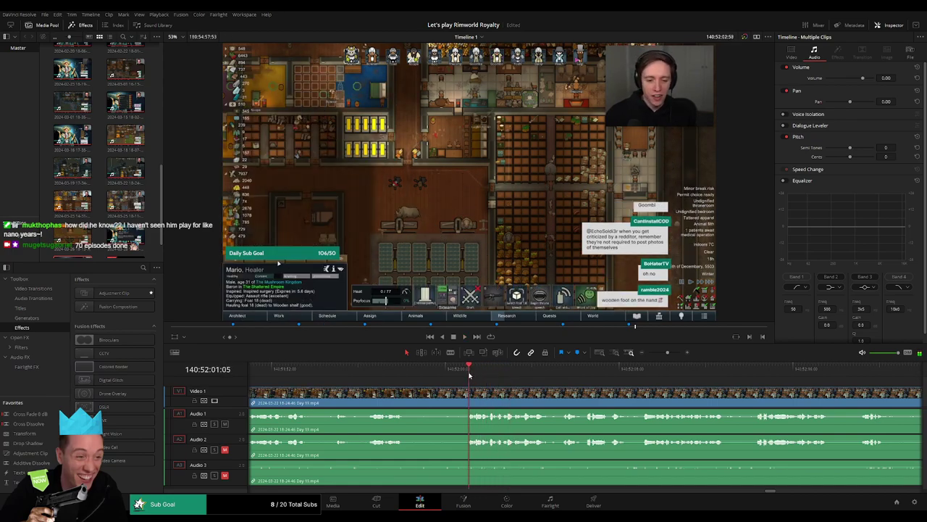
left_click_drag(469, 374, 447, 375)
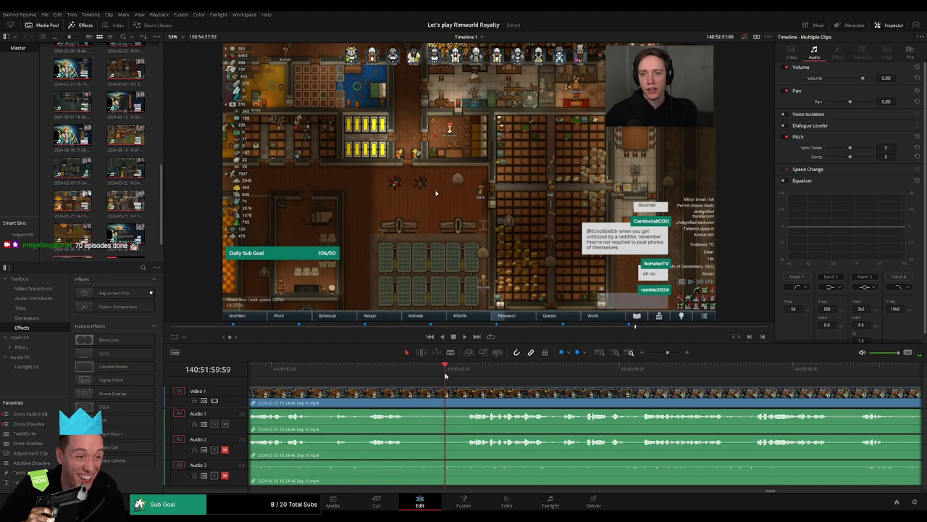
key("b")
left_click(447, 394)
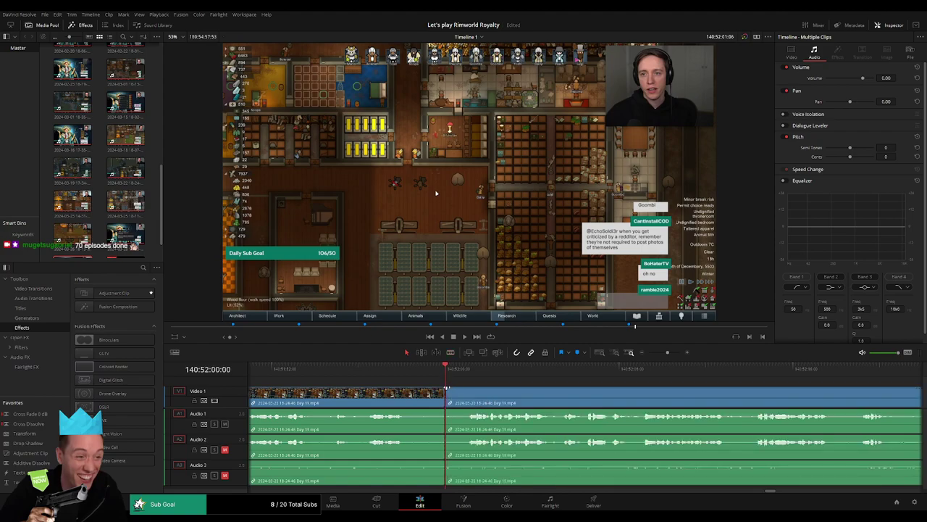
Step: Fade the video and all three audio tracks out and in around the cut at 140:52:00:00, about one second each
left_click_drag(447, 389, 422, 410)
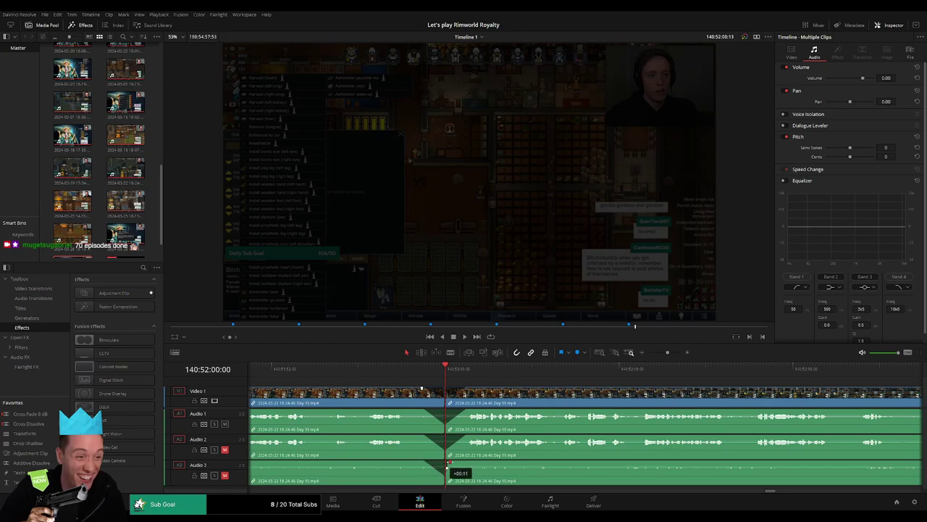
key("space")
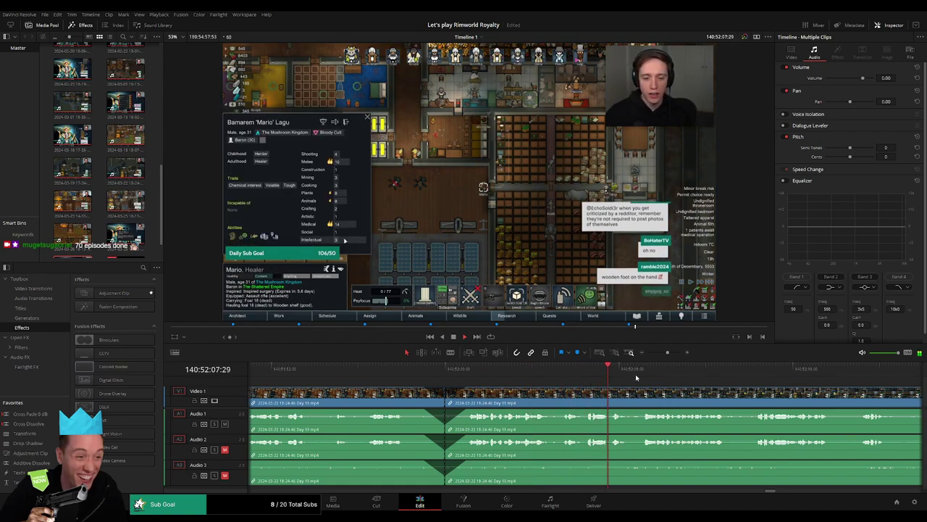
Step: Move the short remainder of the 2024-03-22 recording after the cut so that it starts at 142:00:00:00
left_click_drag(667, 353, 639, 400)
left_click(479, 400)
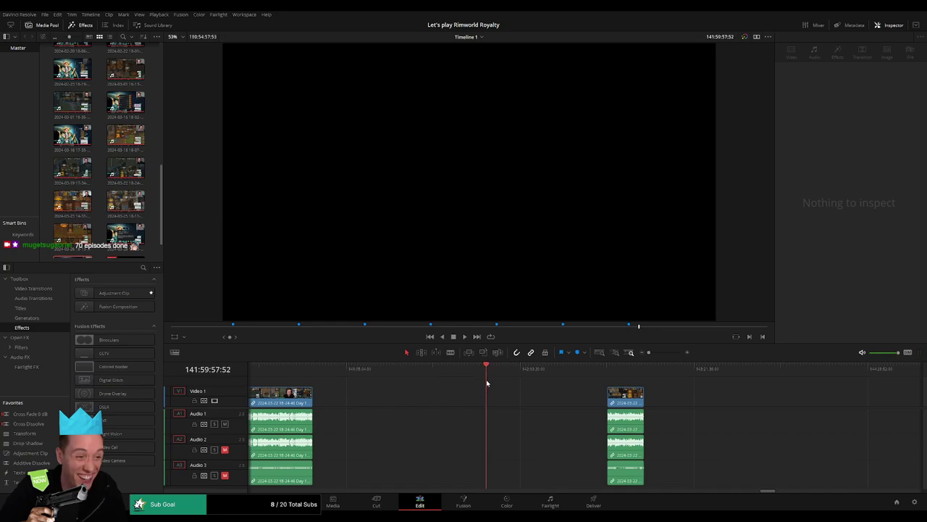
left_click_drag(648, 353, 665, 354)
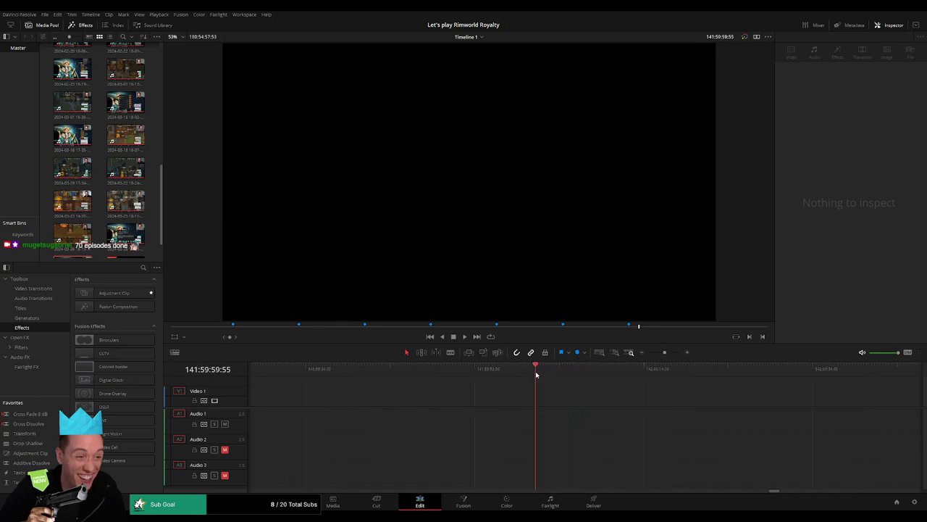
left_click_drag(665, 352, 648, 360)
left_click_drag(598, 387, 400, 393)
left_click_drag(524, 399, 411, 398)
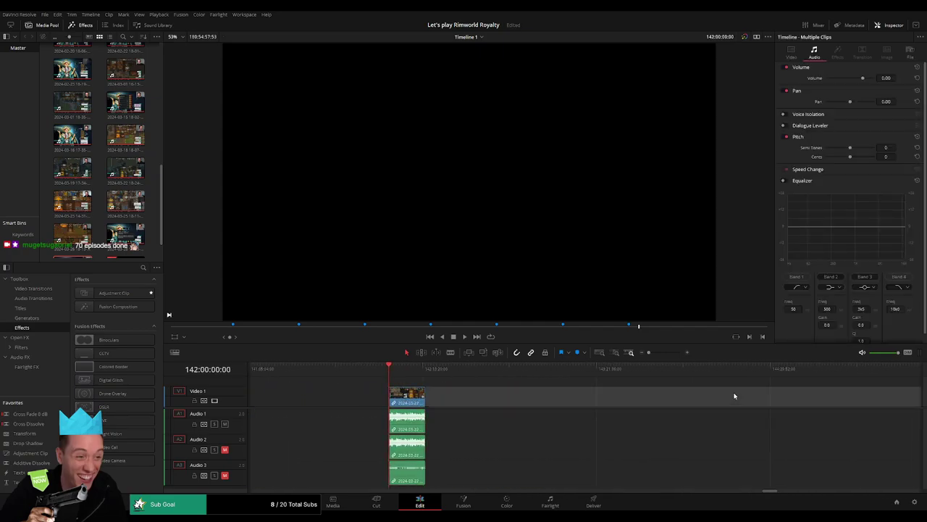
Step: Move the 2024-03-23 Day 20 recording directly against the end of the short 2024-03-22 remainder
left_click_drag(735, 395, 514, 392)
left_click_drag(806, 396, 669, 395)
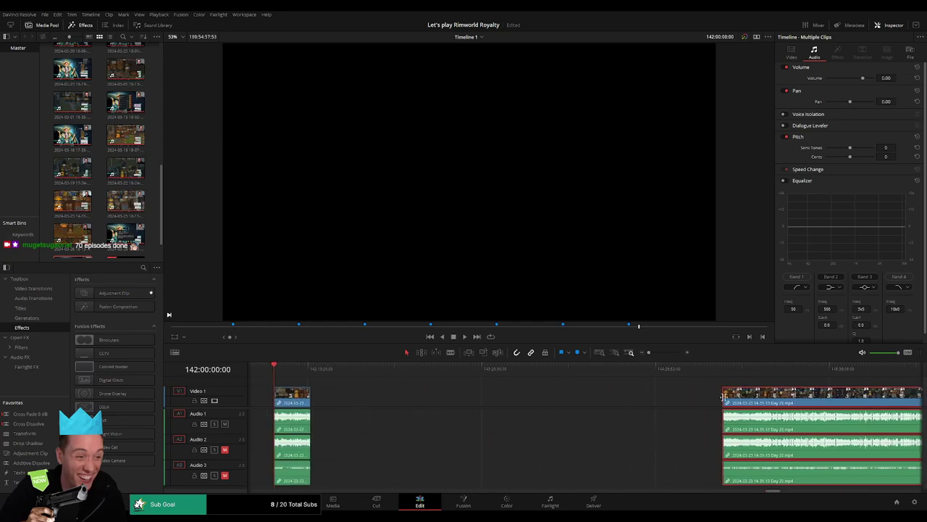
left_click_drag(769, 395, 351, 385)
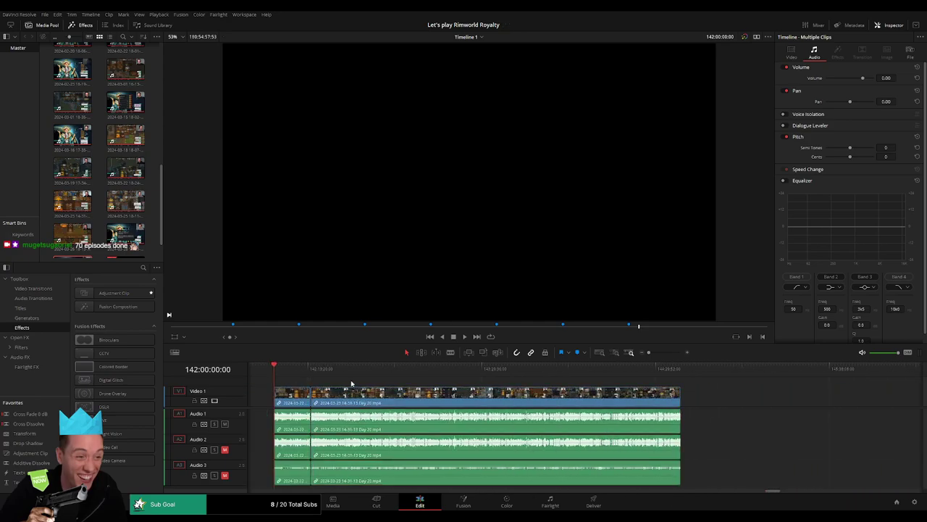
Step: Add transitions on the video and all three audio tracks at the join between the 2024-03-22 and 2024-03-23 recordings
key("space")
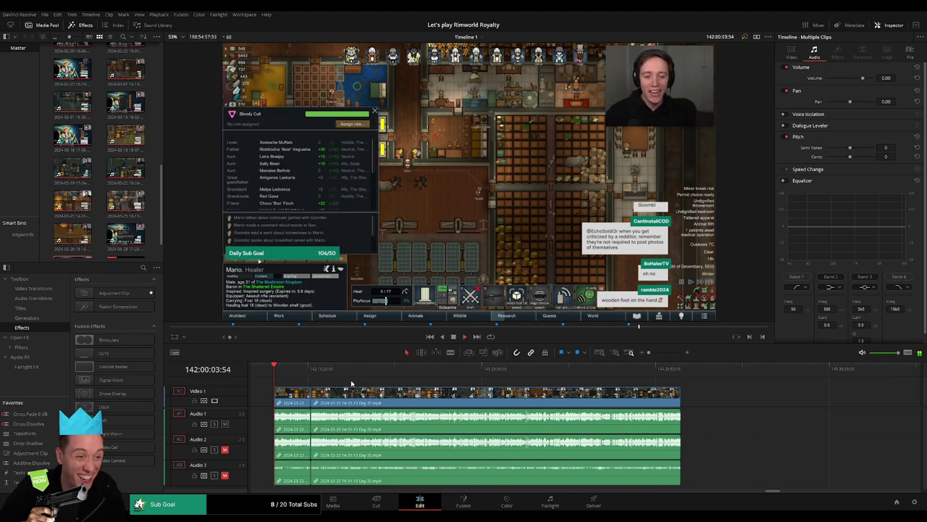
left_click(299, 368)
left_click(311, 369)
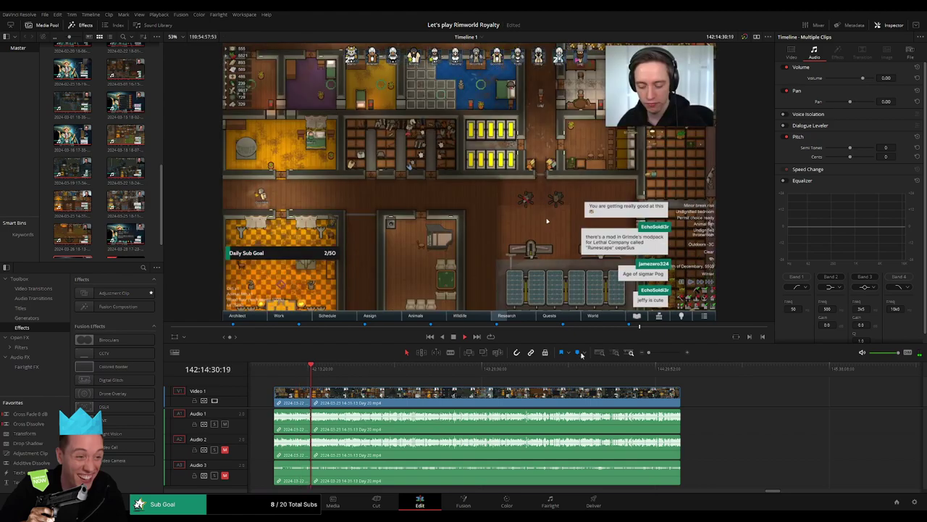
left_click_drag(655, 354, 670, 353)
left_click(458, 369)
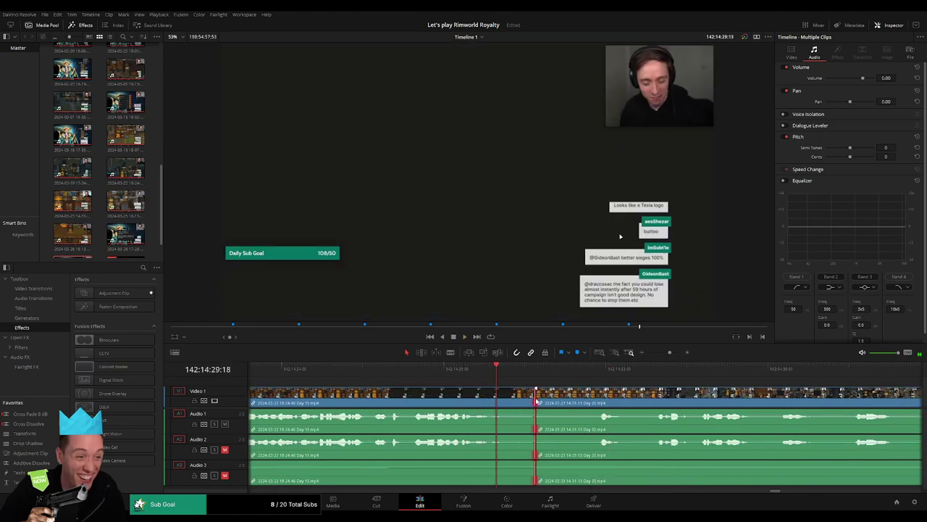
key("ctrl+t")
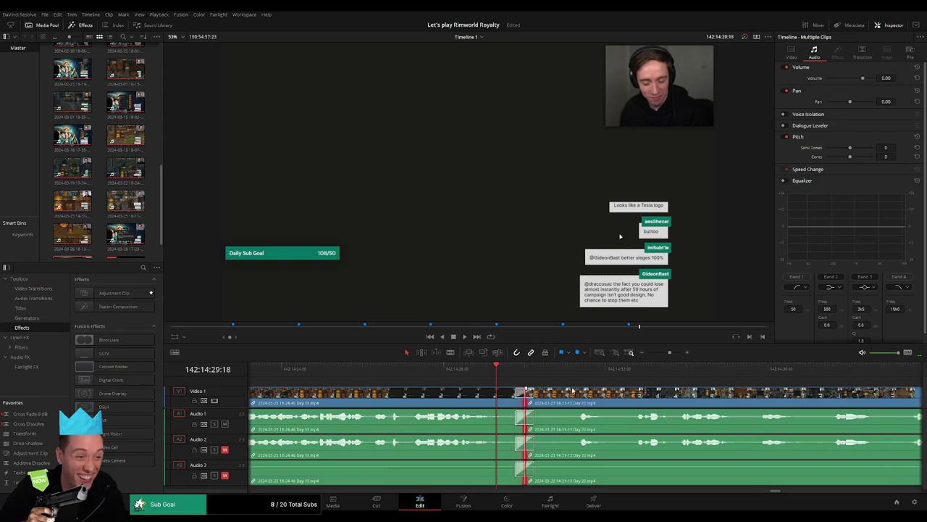
left_click(457, 369)
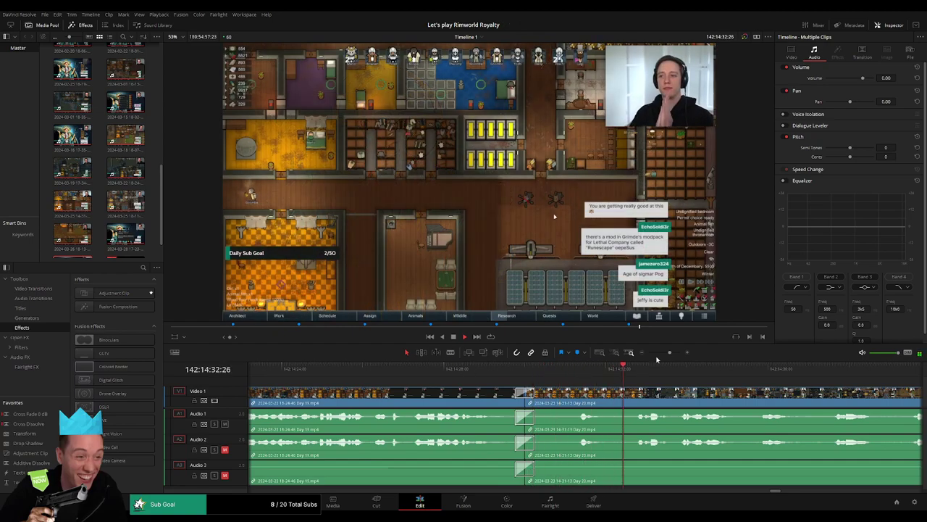
Step: Find a quiet spot around 142:52 in the 2024-03-23 recording and split it at 142:52:08:30
left_click_drag(673, 353, 648, 353)
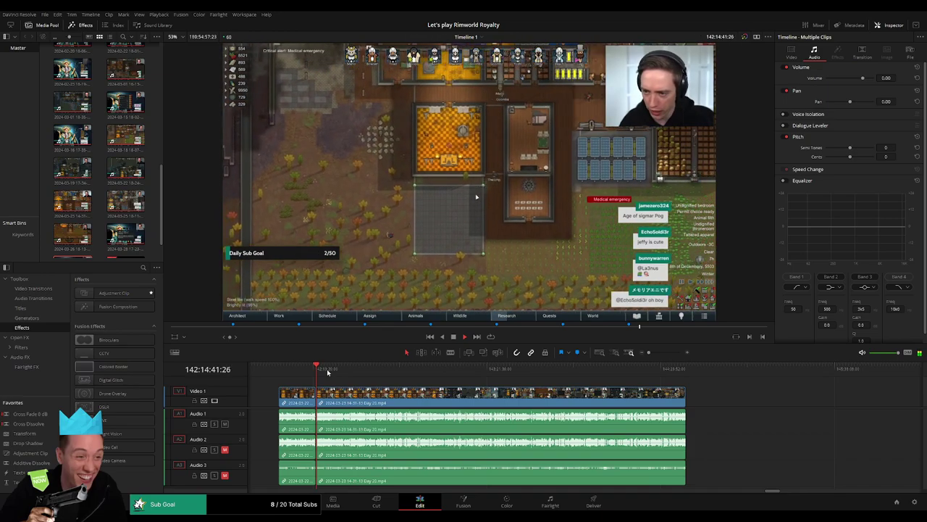
left_click_drag(327, 372, 413, 374)
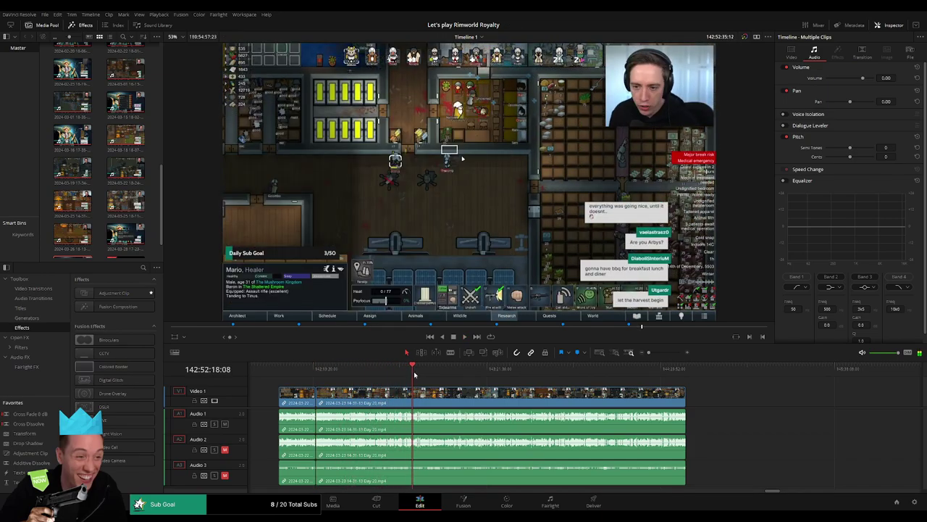
left_click_drag(649, 353, 668, 354)
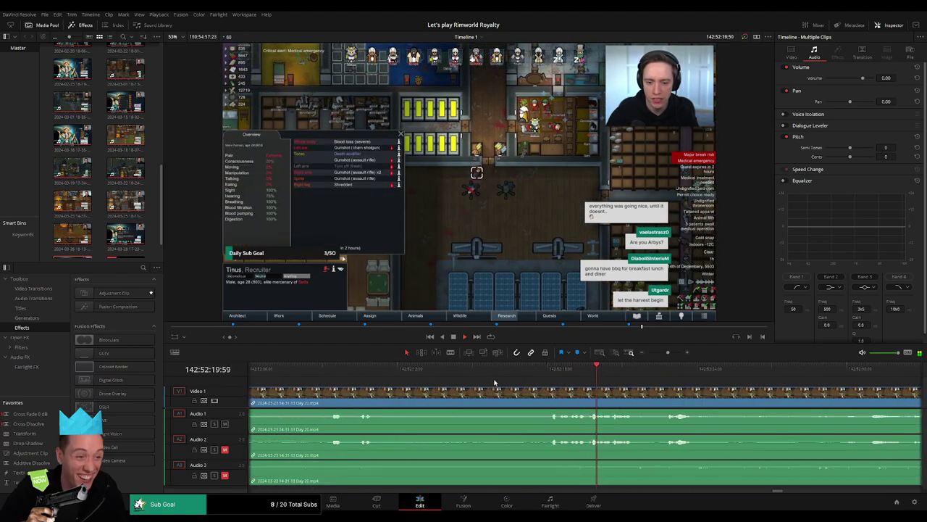
left_click(330, 372)
left_click_drag(347, 394, 518, 387)
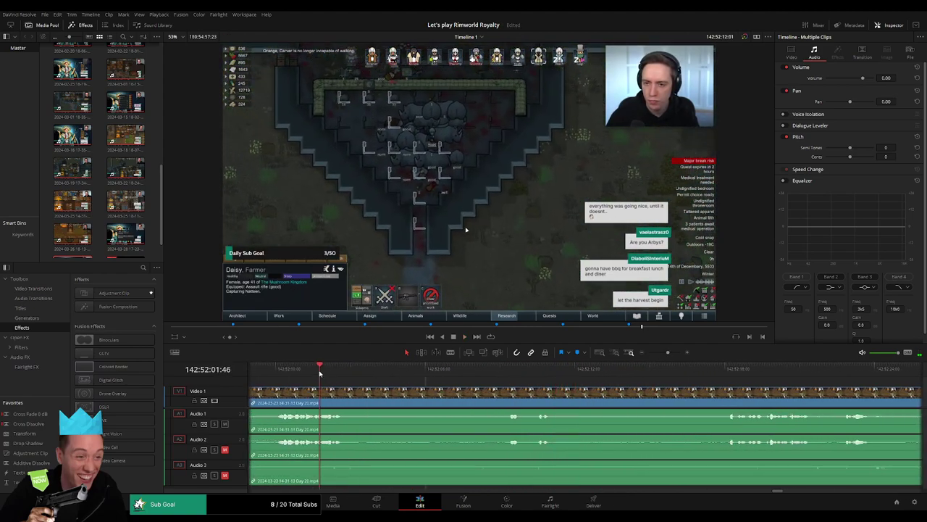
left_click(273, 371)
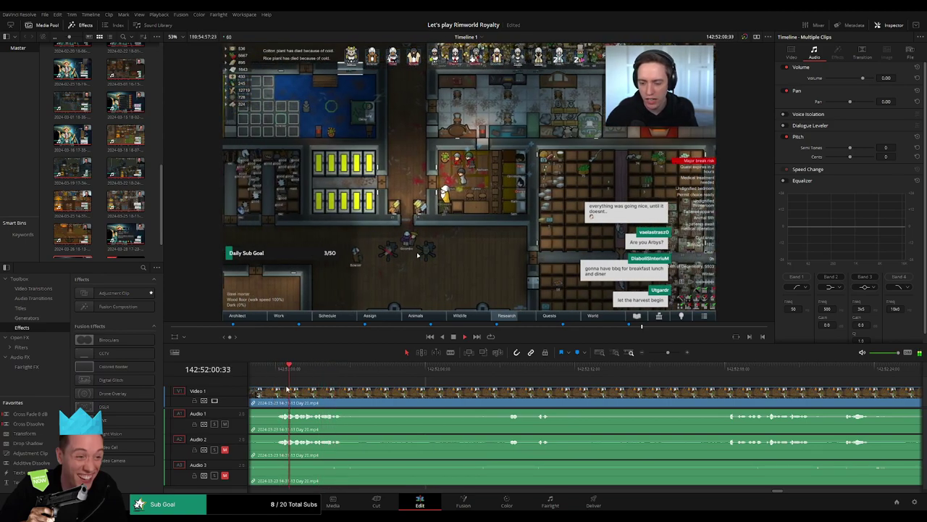
left_click(509, 375)
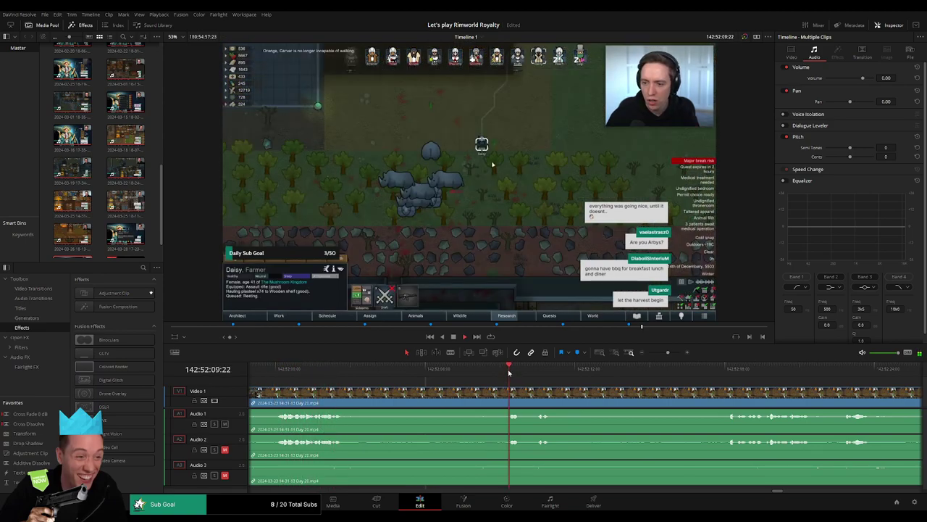
left_click_drag(510, 374, 489, 374)
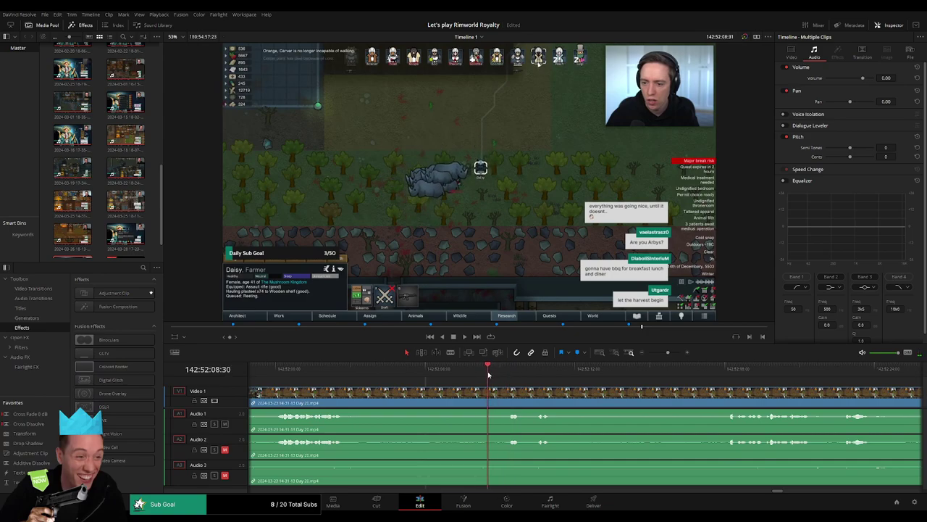
left_click(495, 394)
key("a")
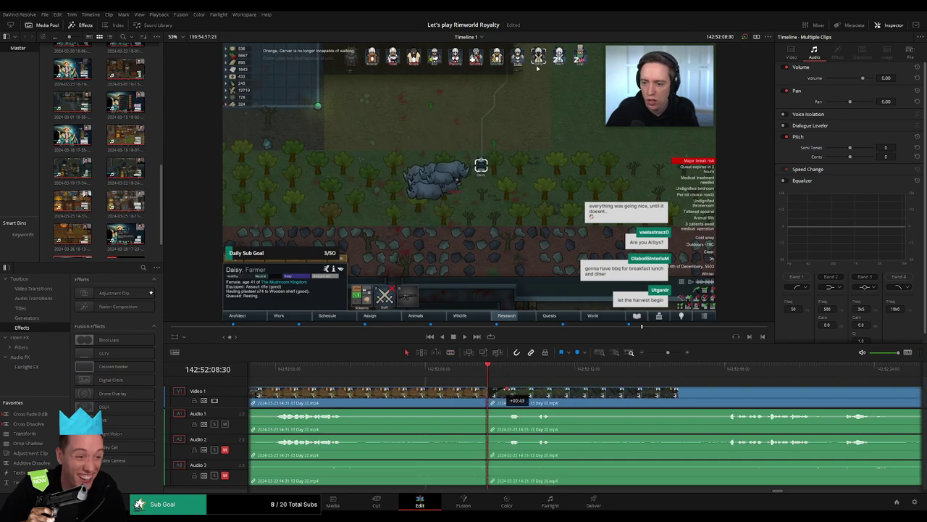
Step: Add one-second fades out and in on the video and all three audio tracks at the 142:52:08:30 cut
left_click_drag(511, 389, 464, 437)
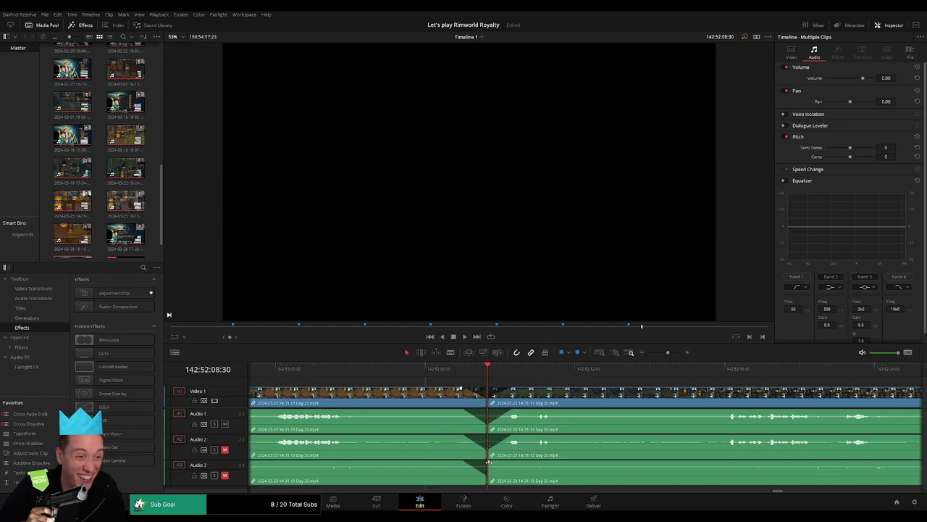
left_click_drag(489, 462, 511, 462)
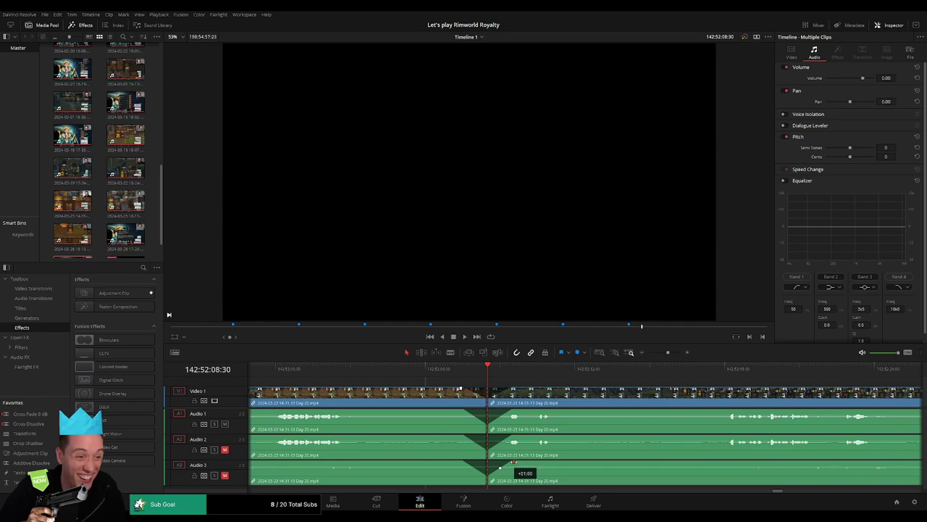
Step: Move the remainder of the 2024-03-23 recording after the 142:52:08:30 cut so that it starts at 144:00:00:00
left_click_drag(667, 353, 649, 352)
scroll(514, 390, "right", 4)
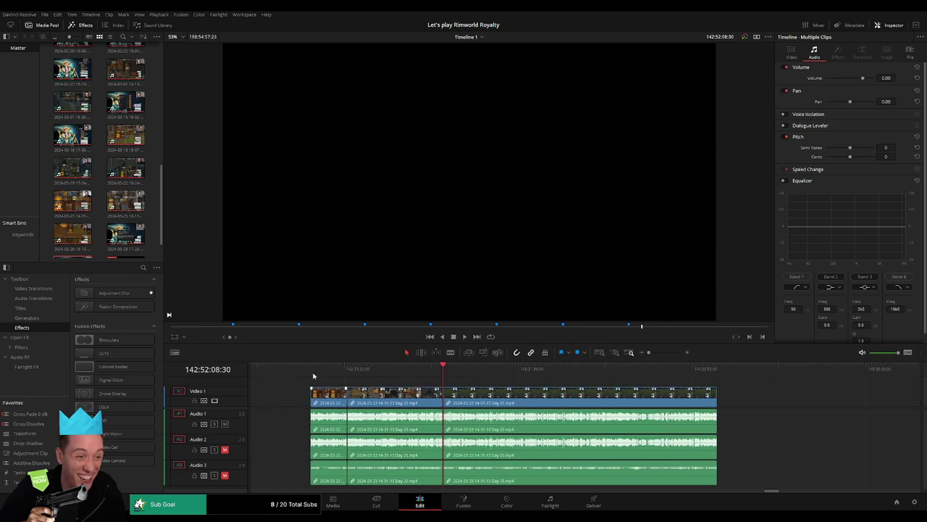
left_click(444, 376)
scroll(454, 383, "right", 5)
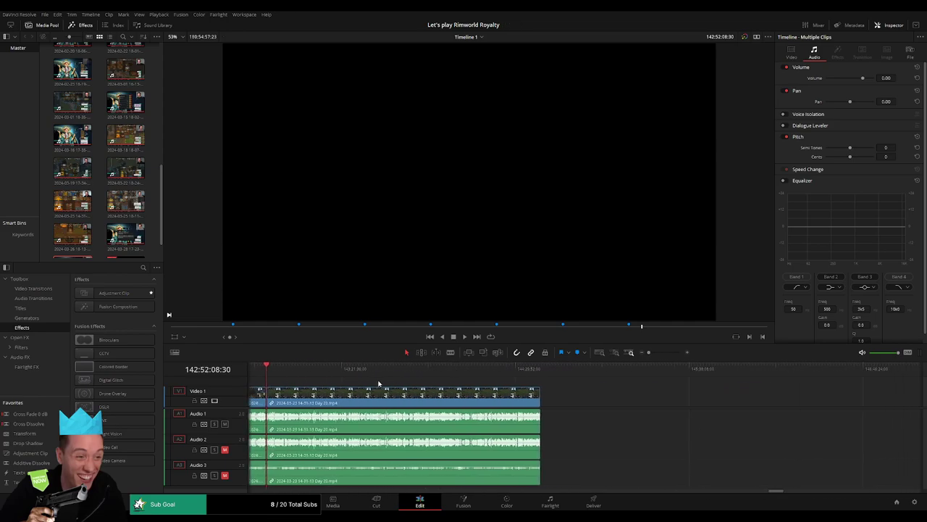
left_click_drag(412, 396, 668, 396)
left_click(412, 398)
left_click(412, 398)
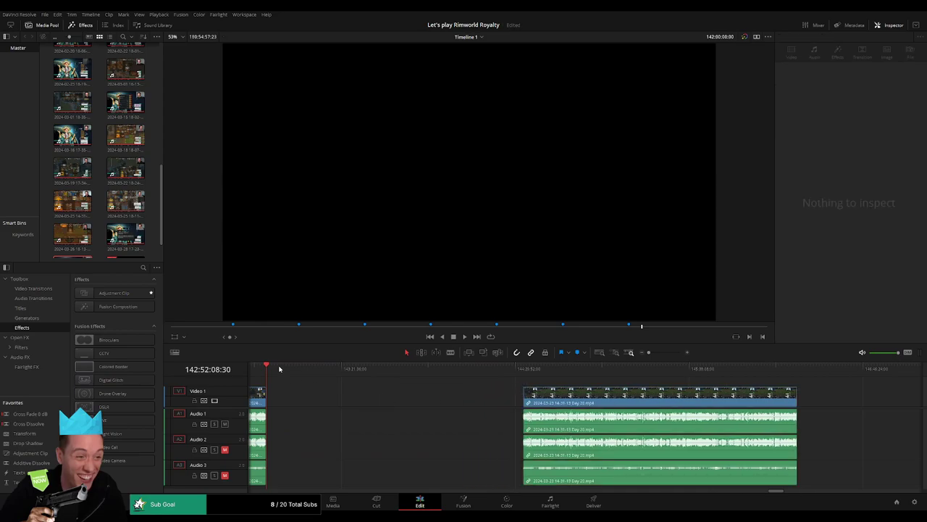
left_click_drag(279, 369, 439, 384)
left_click_drag(535, 393, 456, 396)
Step: Find a quiet spot around 144:52 in the 2024-03-23 recording and split it at 144:52:03:30
left_click(486, 380)
scroll(397, 383, "right", 3)
left_click(393, 373)
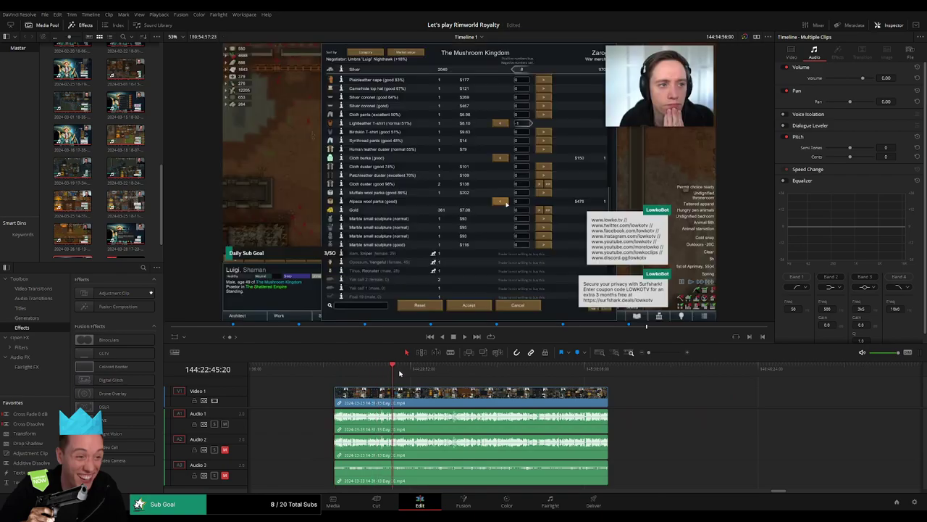
left_click(437, 372)
left_click(465, 373)
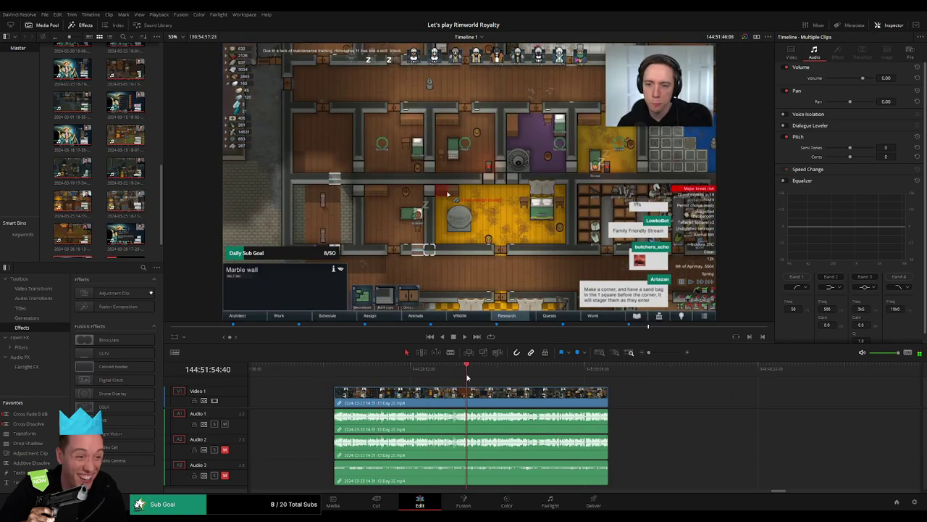
left_click_drag(467, 377, 467, 377)
left_click_drag(648, 353, 669, 354)
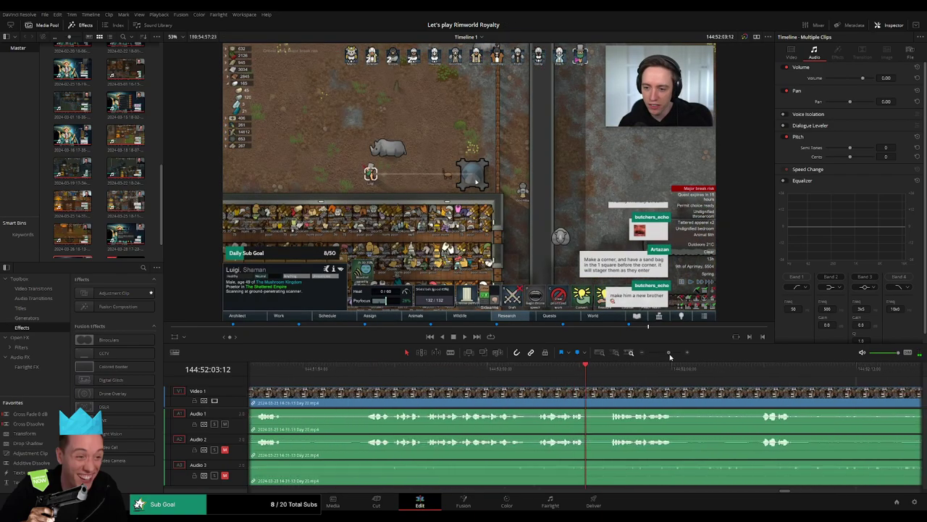
left_click(528, 379)
key("space")
scroll(472, 385, "right", 2)
left_click(494, 378)
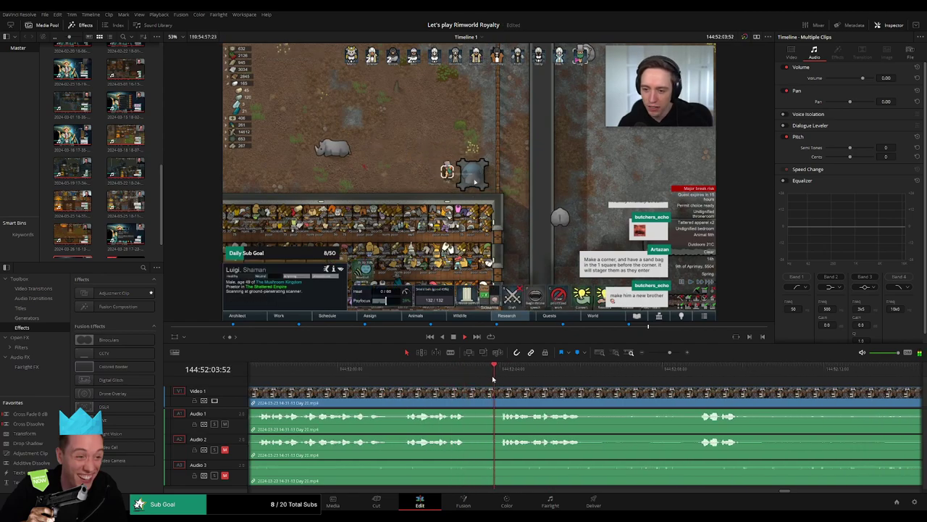
scroll(504, 379, "right", 2)
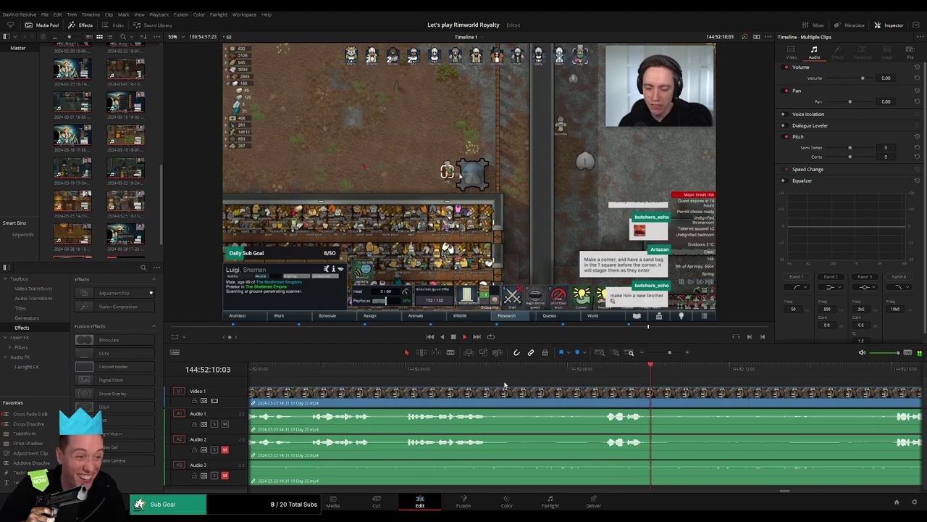
left_click_drag(404, 375, 423, 410)
key("ctrl+b")
key("space")
key("space")
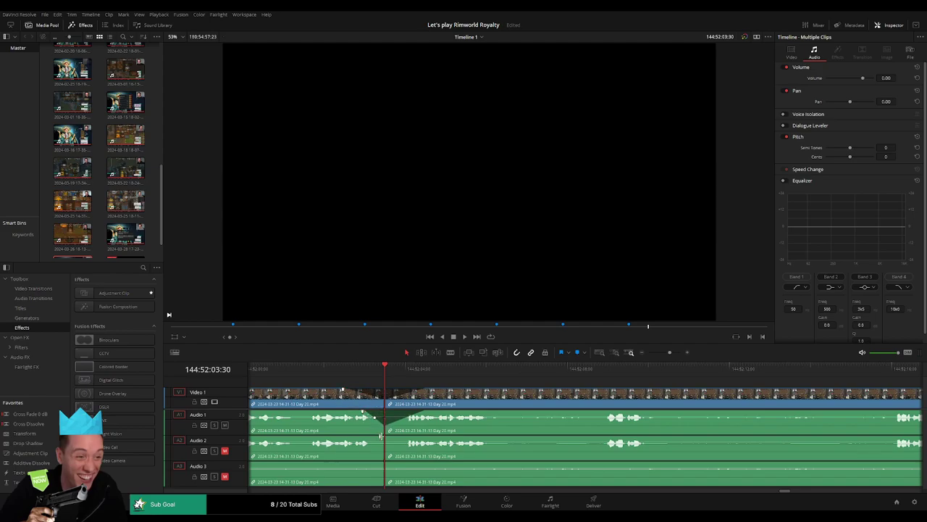
Step: Fade the audio out over about half a second before the 144:52:03:30 cut and in over one second after it
left_click_drag(380, 436, 359, 463)
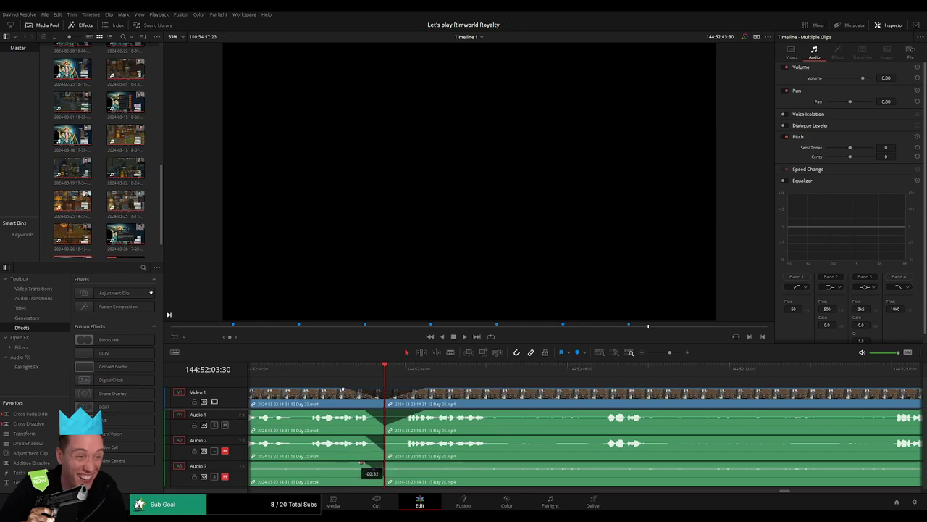
left_click_drag(387, 438, 417, 463)
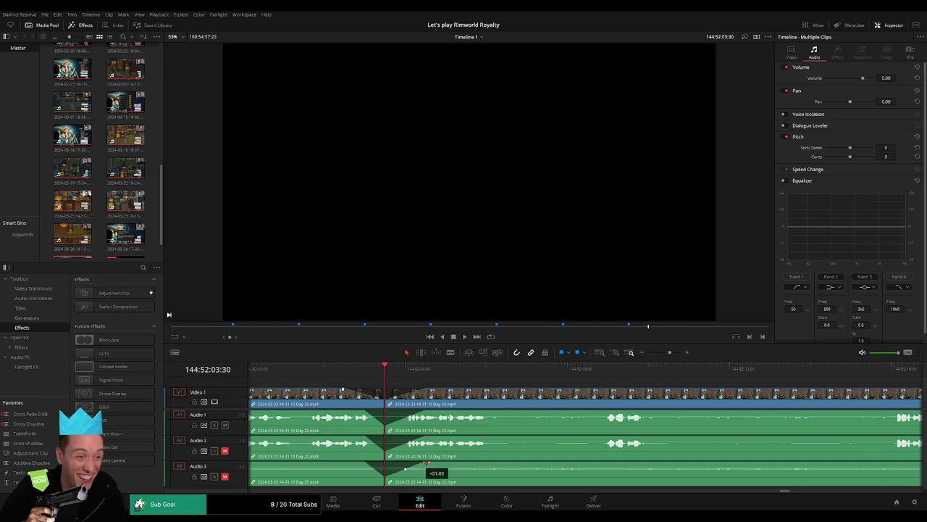
Step: Move the part of the 2024-03-23 recording after the 144:52:03:30 cut so that it starts at 146:00:00:00
left_click_drag(666, 352, 648, 352)
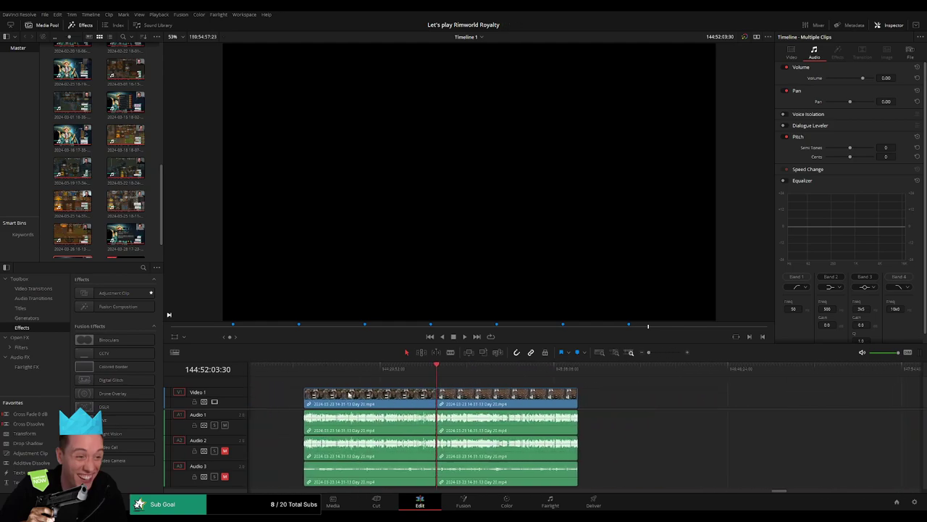
scroll(528, 389, "right", 3)
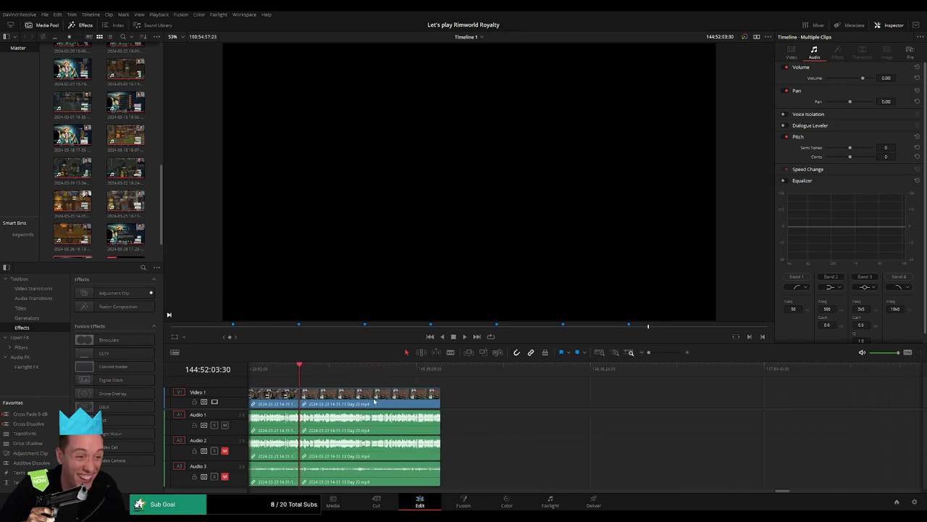
left_click_drag(372, 396, 597, 392)
left_click(412, 395)
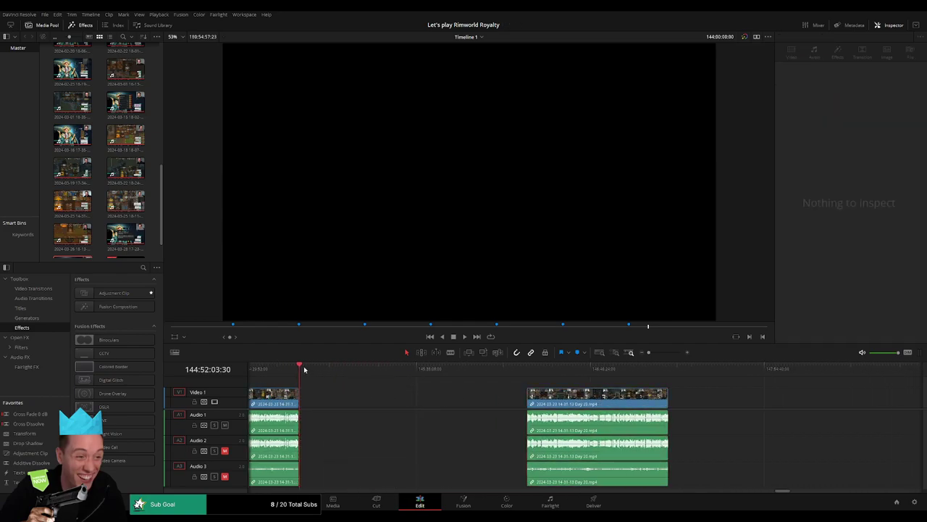
left_click_drag(304, 370, 473, 391)
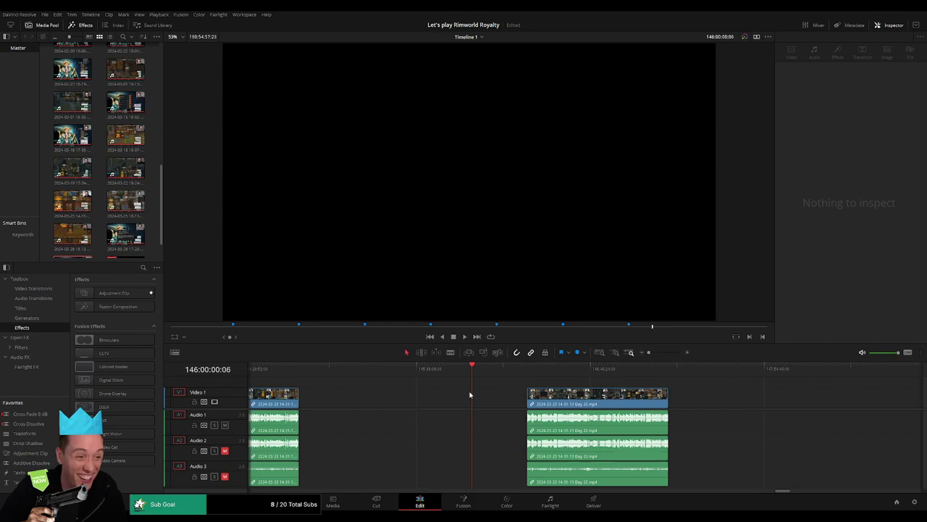
left_click_drag(573, 396, 522, 395)
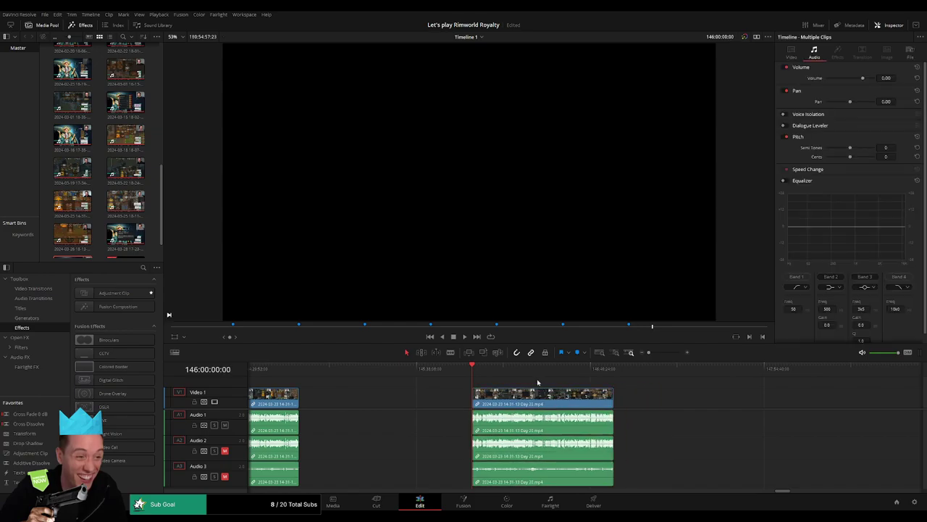
Step: Find a quiet spot around 146:52 in the 2024-03-23 recording and split it at 146:52:11:00
scroll(538, 381, "right", 3)
left_click(530, 370)
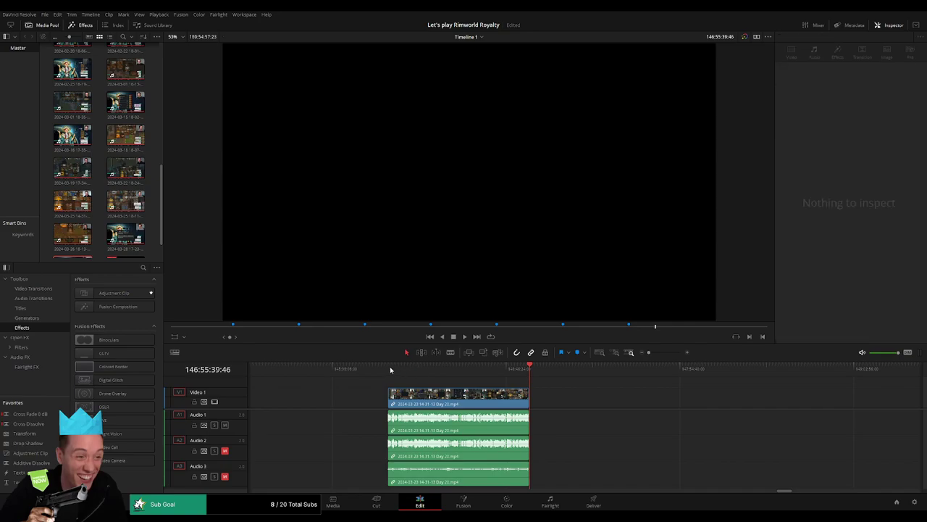
key("Up")
key("space")
left_click_drag(406, 372, 520, 378)
key("space")
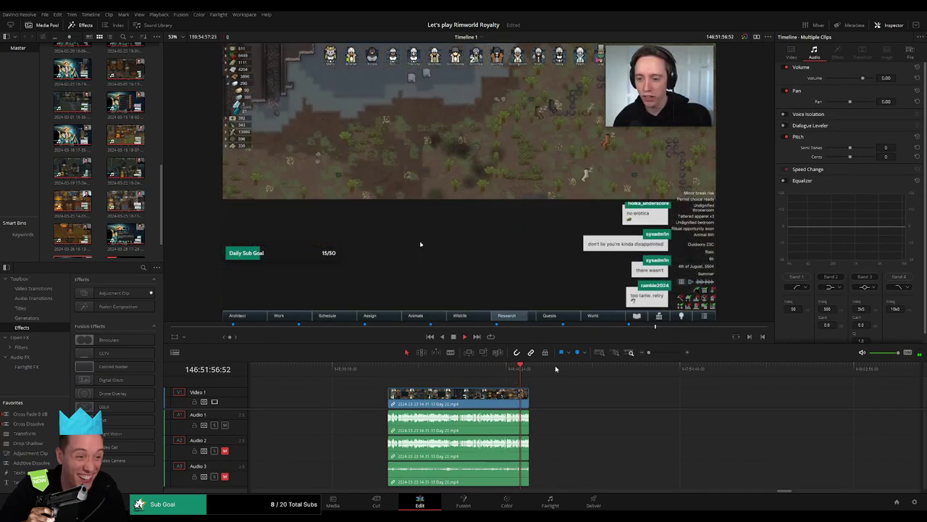
key("ctrl+equal")
key("ctrl+equal")
key("ctrl+equal")
left_click_drag(616, 379, 384, 382)
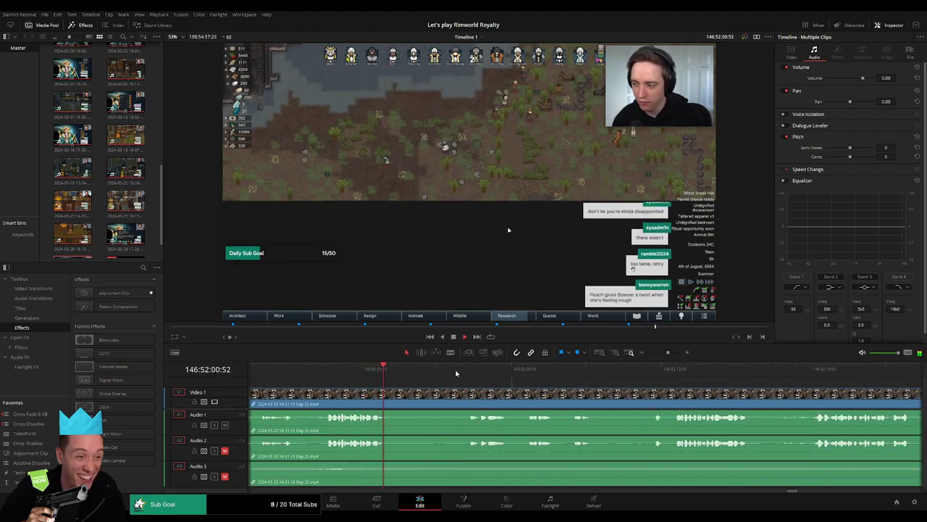
left_click_drag(638, 381, 537, 411)
left_click(529, 372)
left_click(530, 373)
key("b")
left_click(514, 399)
key("a")
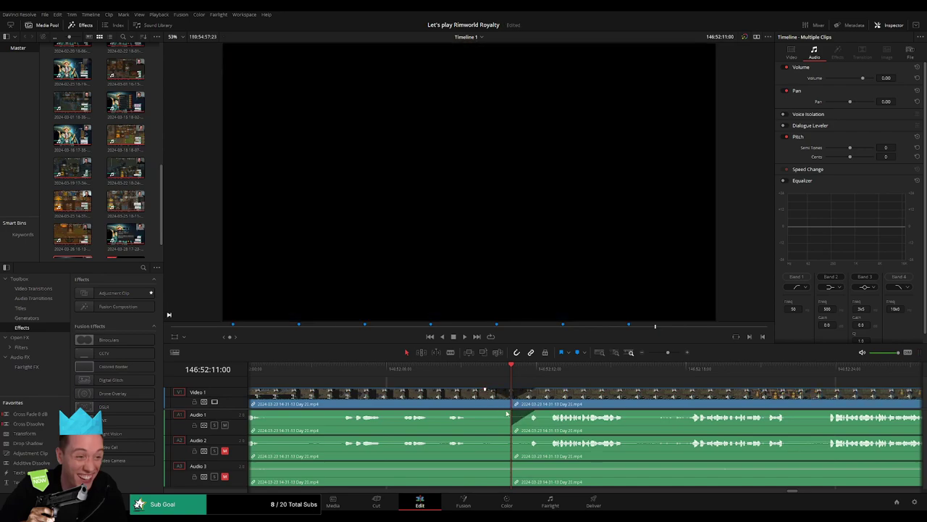
Step: Add fades out and in of about one second on the audio tracks at the 146:52:11:00 cut
left_click_drag(507, 414, 487, 438)
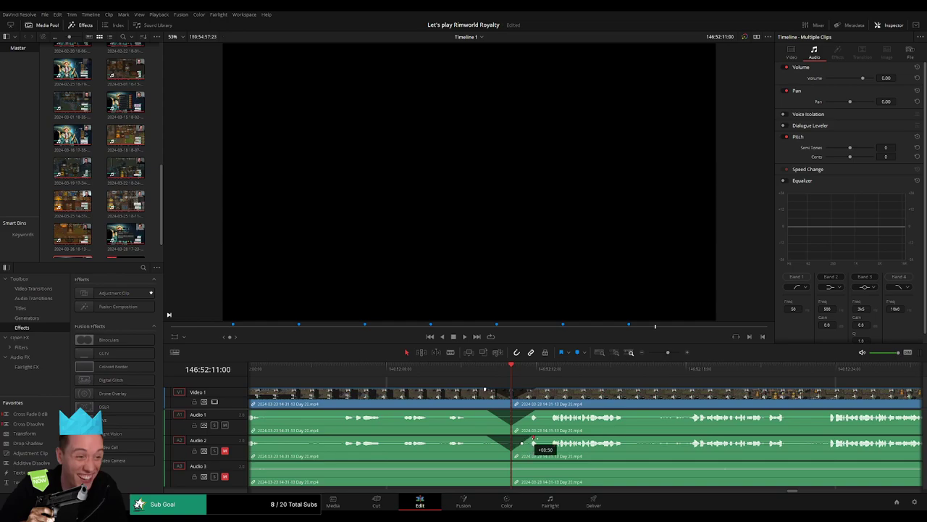
left_click_drag(512, 462, 487, 462)
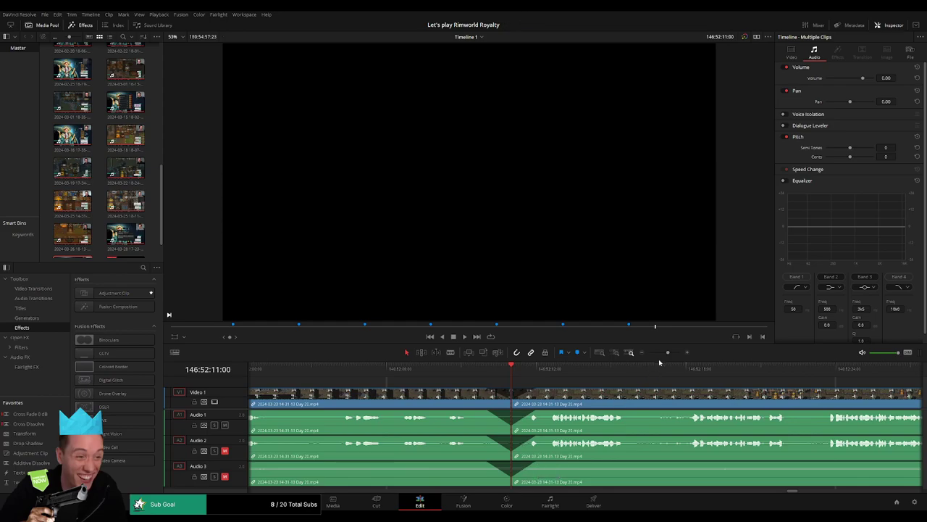
Step: Move the short remainder of the 2024-03-23 recording after the 146:52:11:00 cut so that it starts at 148:00:00:00
left_click_drag(667, 352, 511, 393)
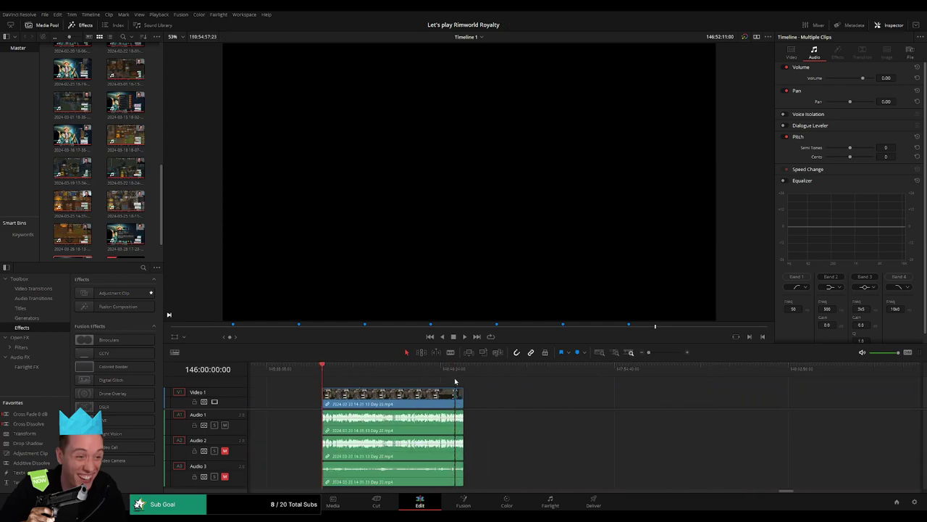
scroll(554, 397, "down", 3)
left_click_drag(320, 397, 604, 397)
left_click(439, 401)
left_click_drag(323, 371, 489, 386)
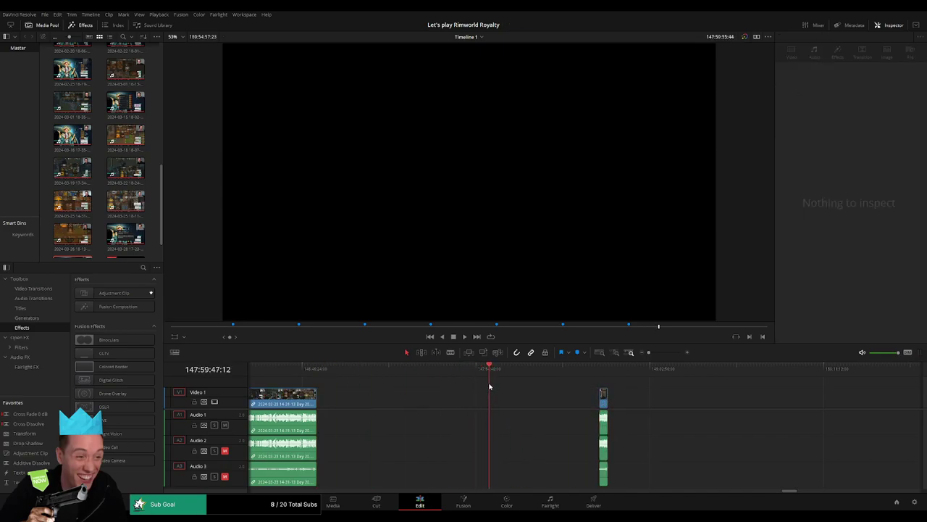
left_click_drag(648, 352, 660, 352)
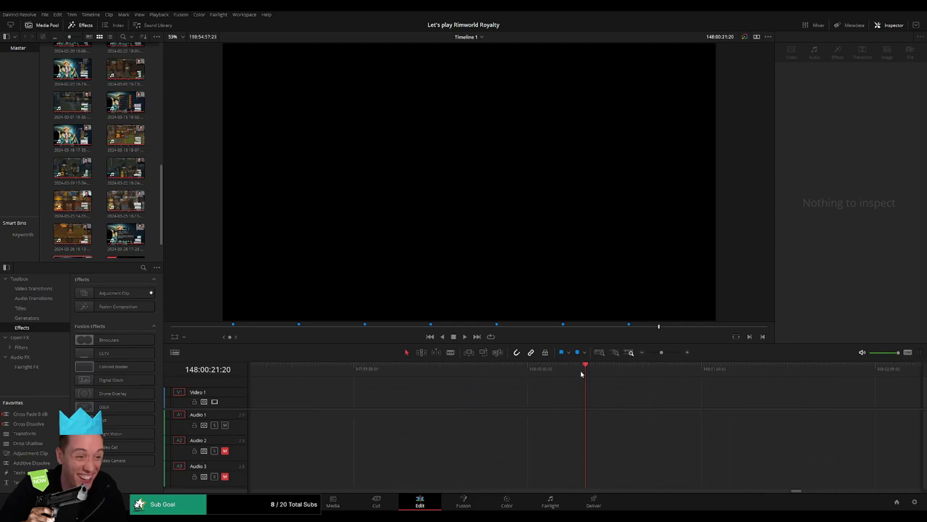
left_click_drag(582, 373, 528, 370)
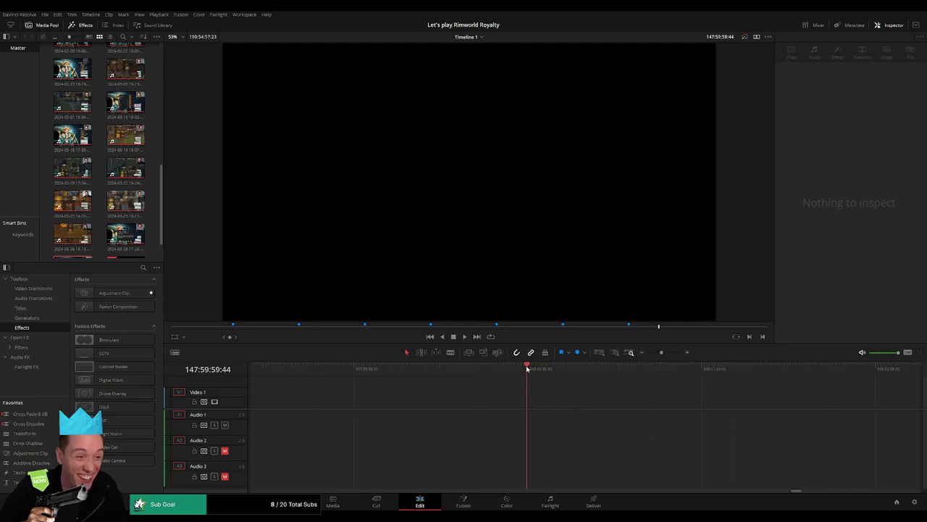
left_click_drag(661, 352, 648, 352)
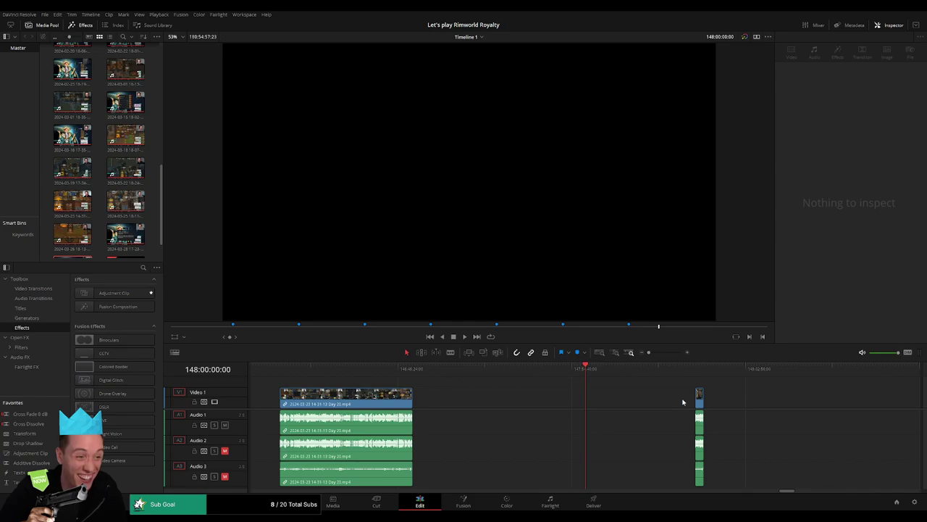
left_click_drag(700, 403, 591, 401)
left_click(696, 399)
Step: Move the 2024-03-25 Day 21 recording directly against the end of the short 2024-03-23 remainder
scroll(728, 397, "right", 10)
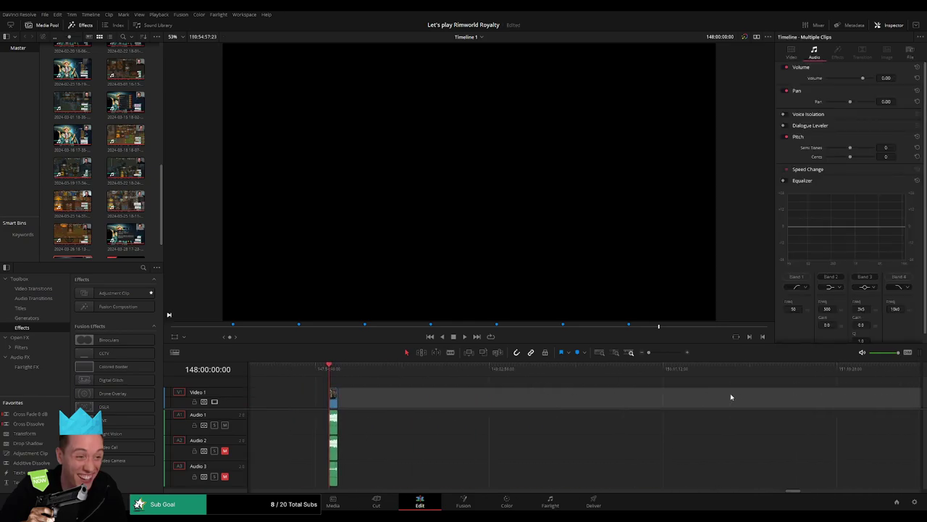
scroll(579, 392, "left", 10)
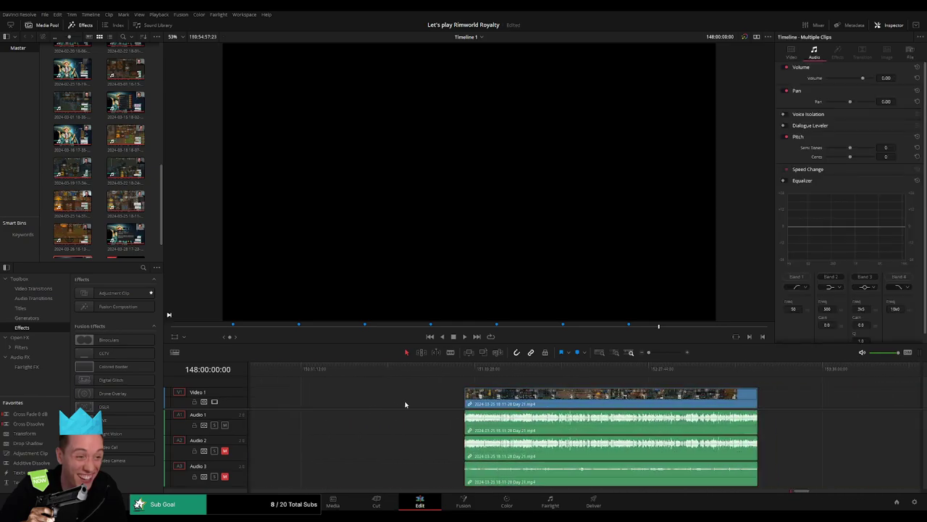
scroll(674, 391, "left", 1)
left_click_drag(786, 400, 478, 400)
scroll(435, 400, "left", 5)
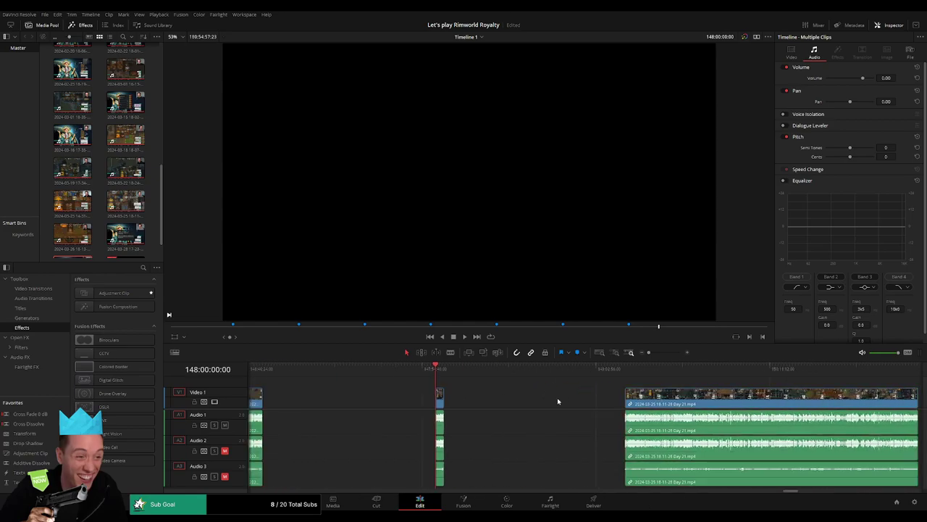
left_click(561, 401)
left_click_drag(658, 398, 453, 399)
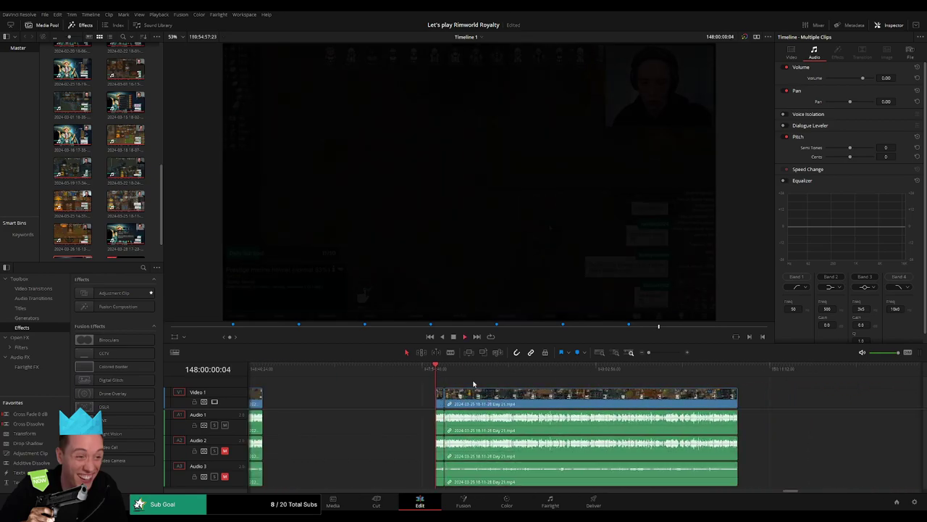
Step: Add the default video and audio transitions where the short 2024-03-23 remainder meets the 2024-03-25 Day 21 recording, and play through the join
left_click(443, 369)
left_click_drag(649, 352, 668, 353)
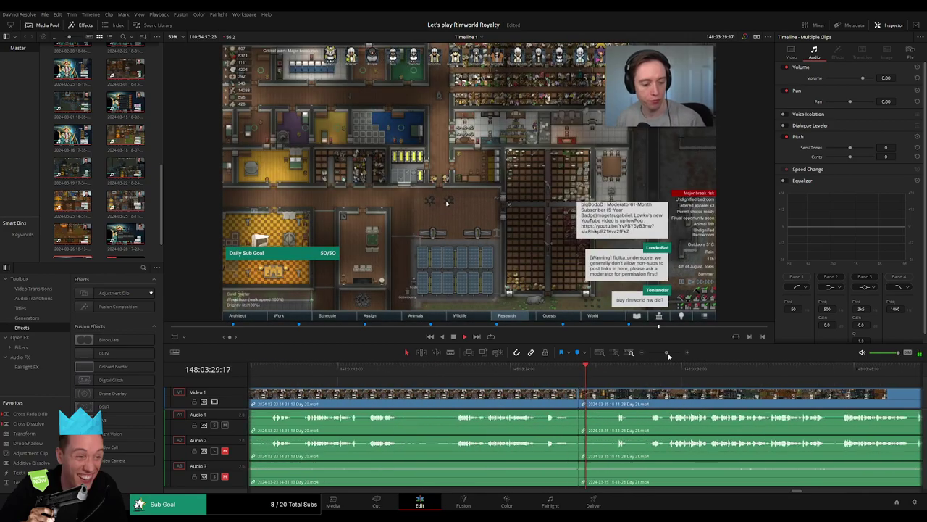
key("space")
left_click(511, 376)
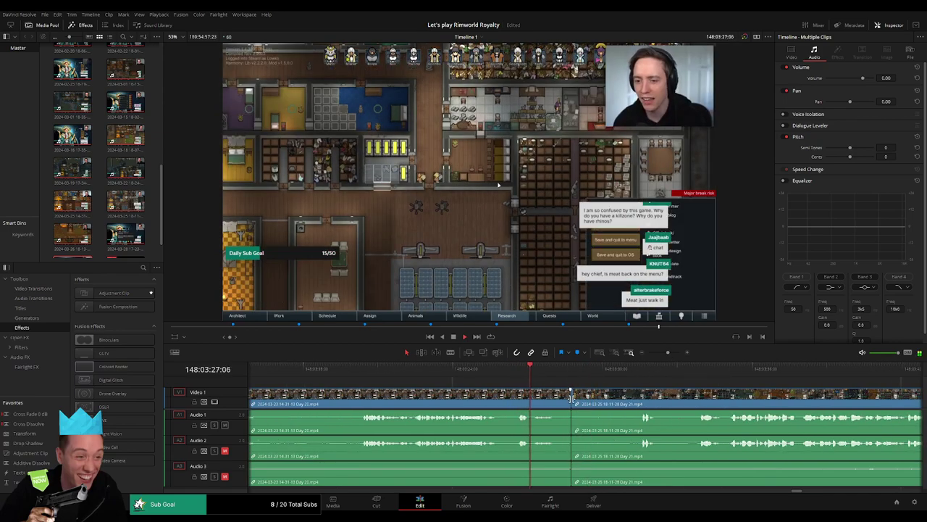
left_click(572, 399)
key("ctrl+t")
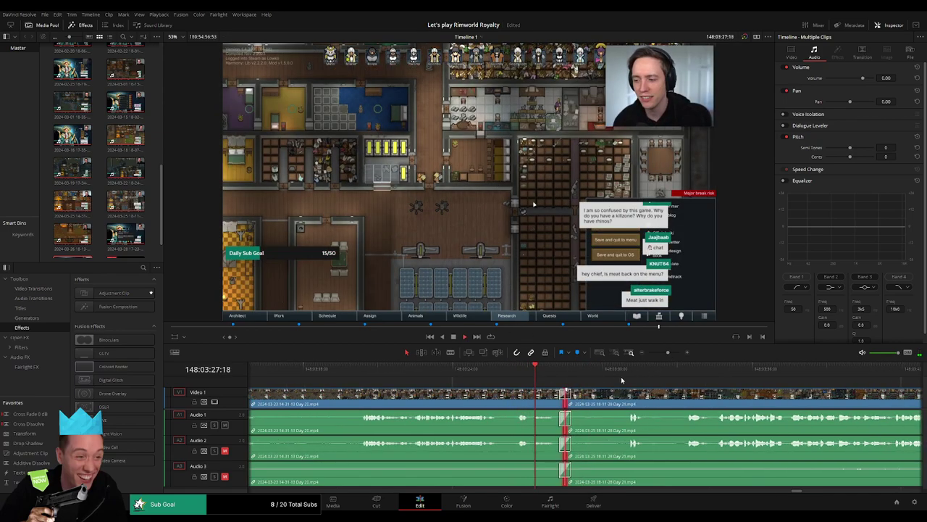
key("space")
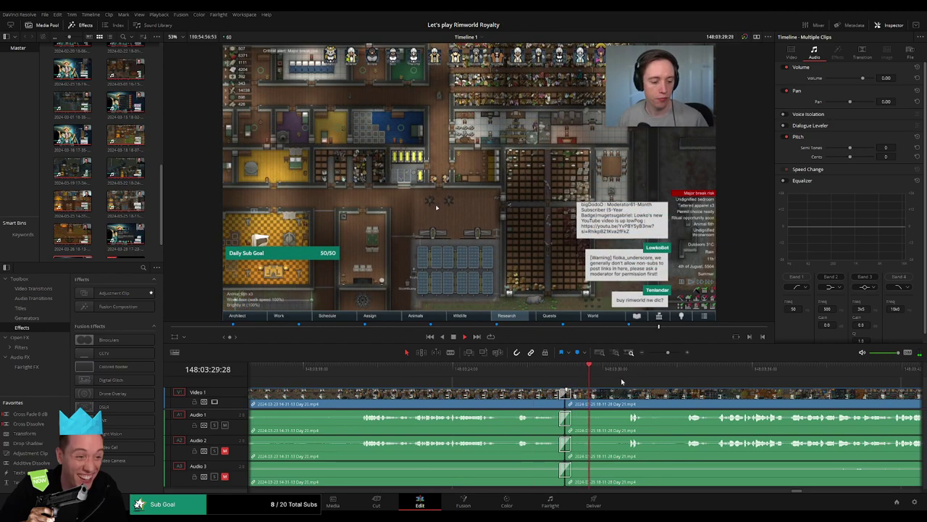
Step: Find a quiet spot around 148:52 in the 2024-03-25 Day 21 recording and split it at 148:52:05:00
left_click(683, 373)
left_click_drag(668, 352, 648, 352)
scroll(509, 384, "right", 3)
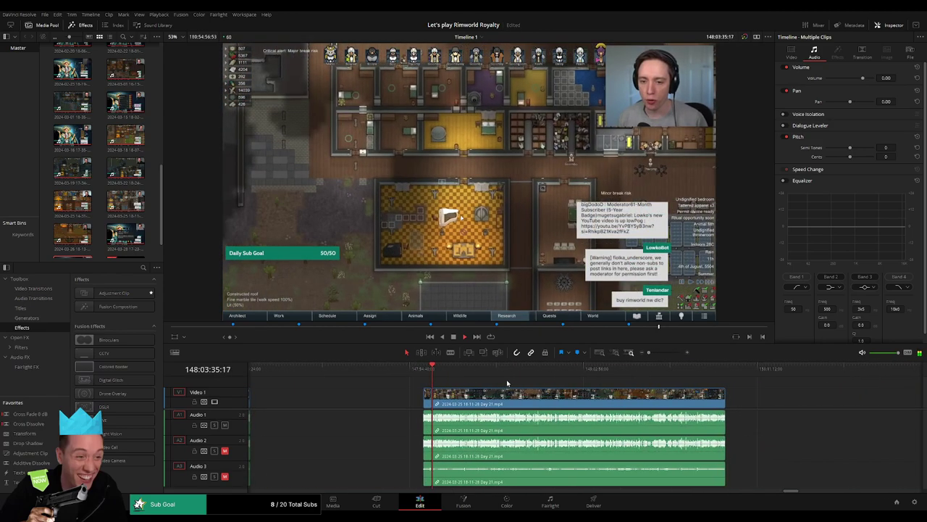
left_click_drag(444, 375, 556, 380)
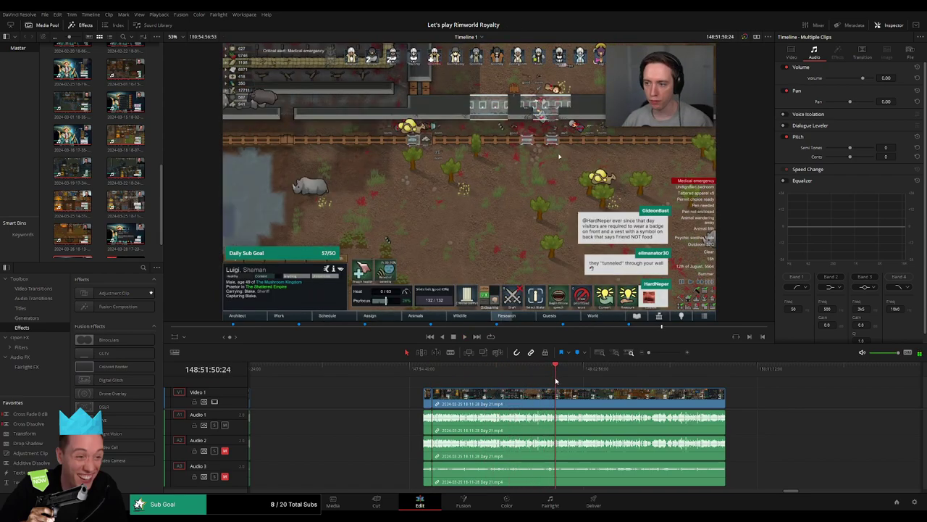
left_click_drag(649, 352, 668, 354)
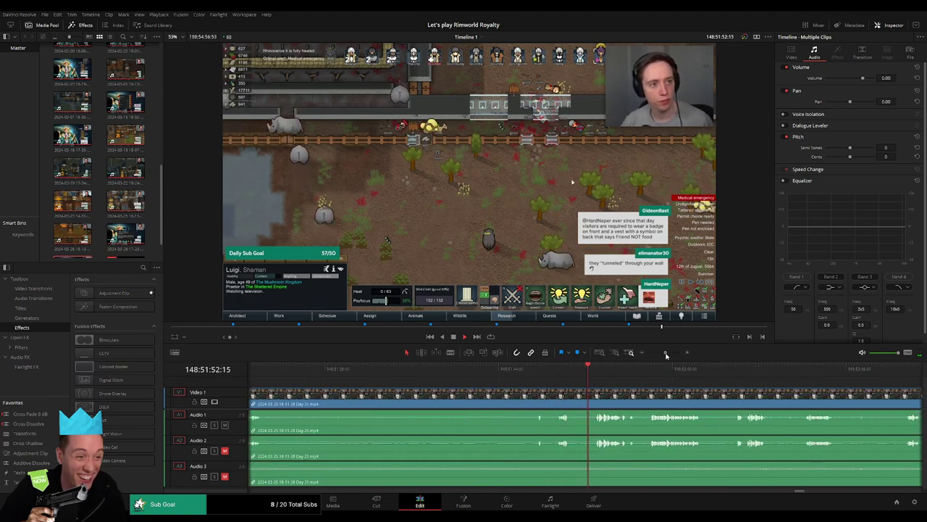
scroll(460, 379, "right", 5)
left_click(464, 372)
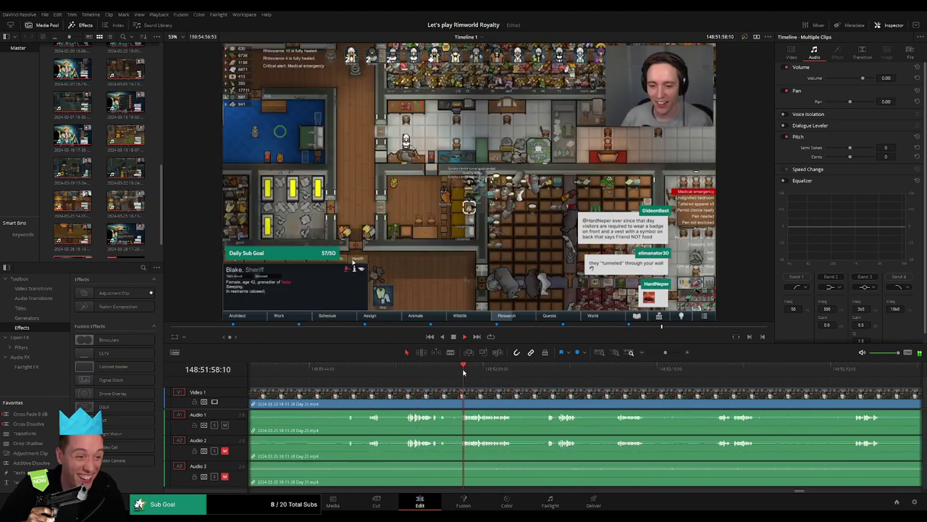
left_click(544, 373)
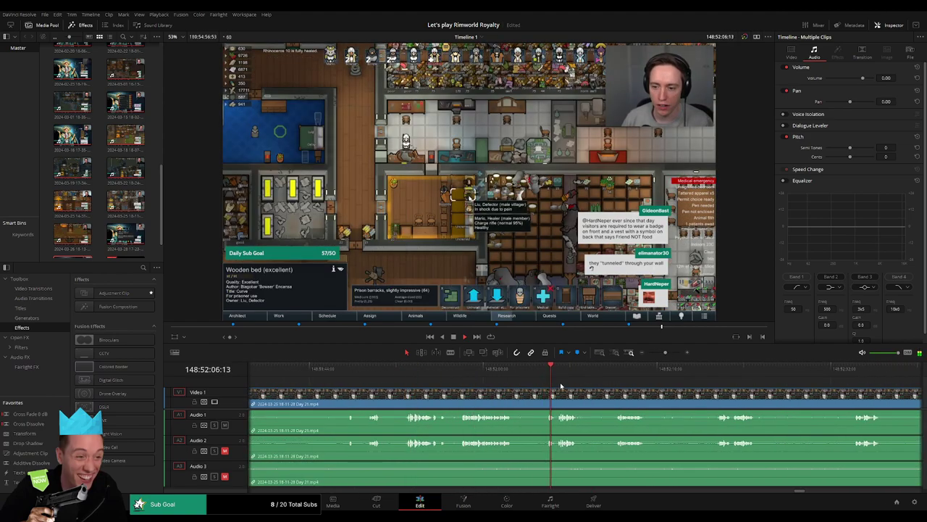
left_click(552, 375)
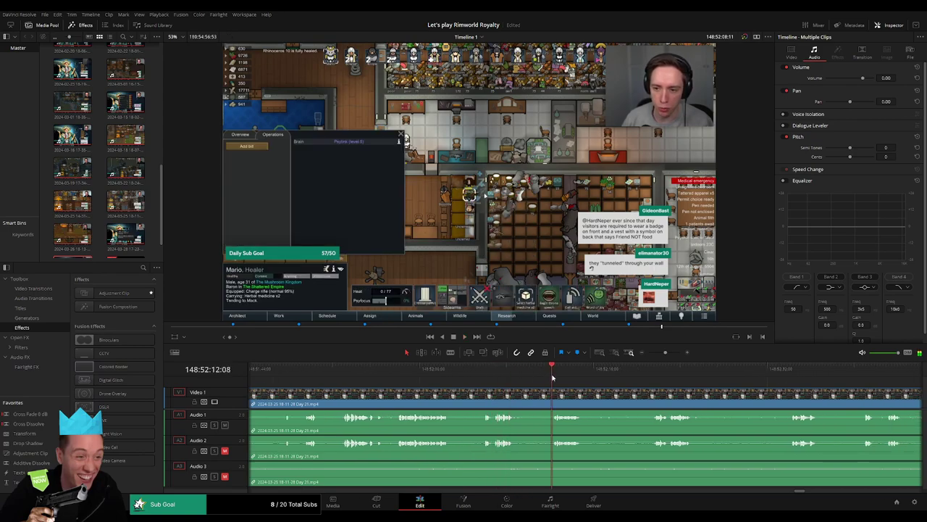
left_click_drag(666, 353, 671, 354)
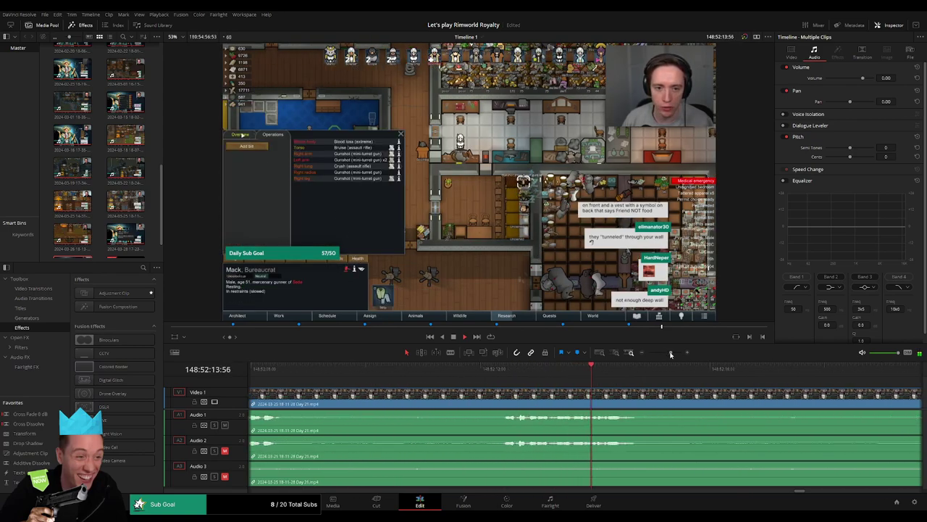
left_click(505, 377)
scroll(347, 378, "left", 5)
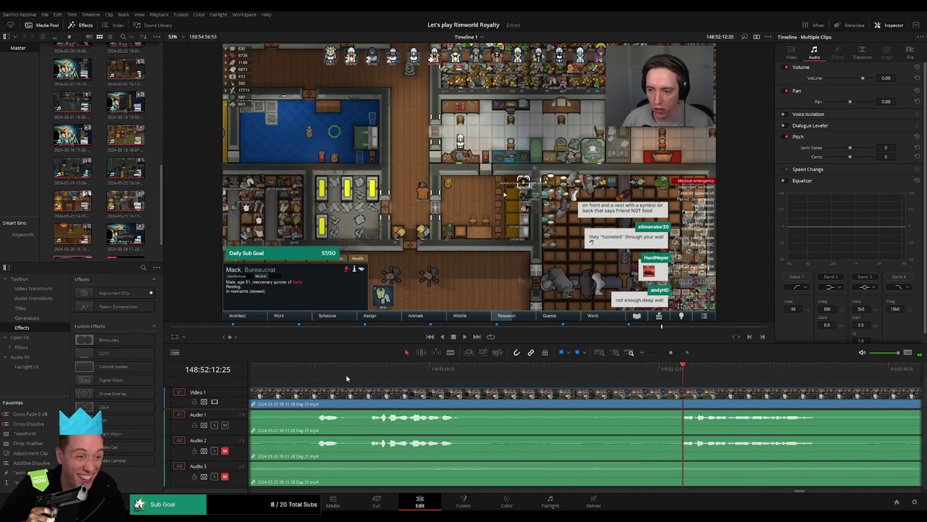
left_click(316, 375)
scroll(500, 377, "left", 3)
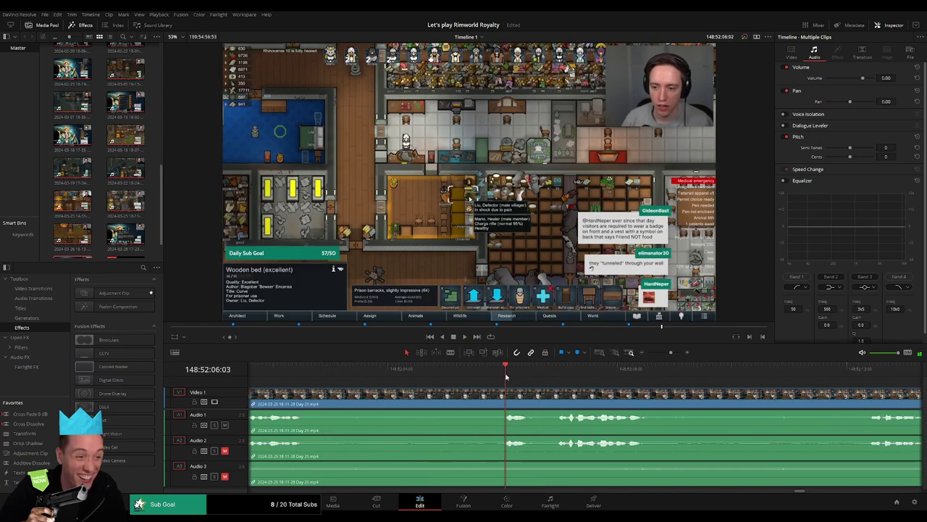
left_click_drag(506, 376, 502, 395)
key("ctrl+b")
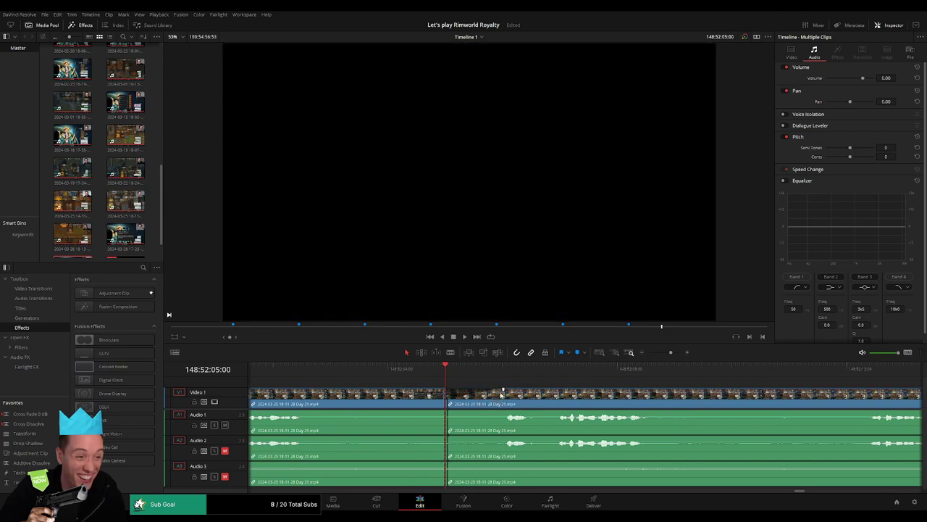
Step: Add one-second fades out and in on the video and all three audio tracks at the 148:52:05:00 cut
left_click_drag(444, 393, 376, 394)
key("ctrl+z")
left_click_drag(444, 411, 390, 412)
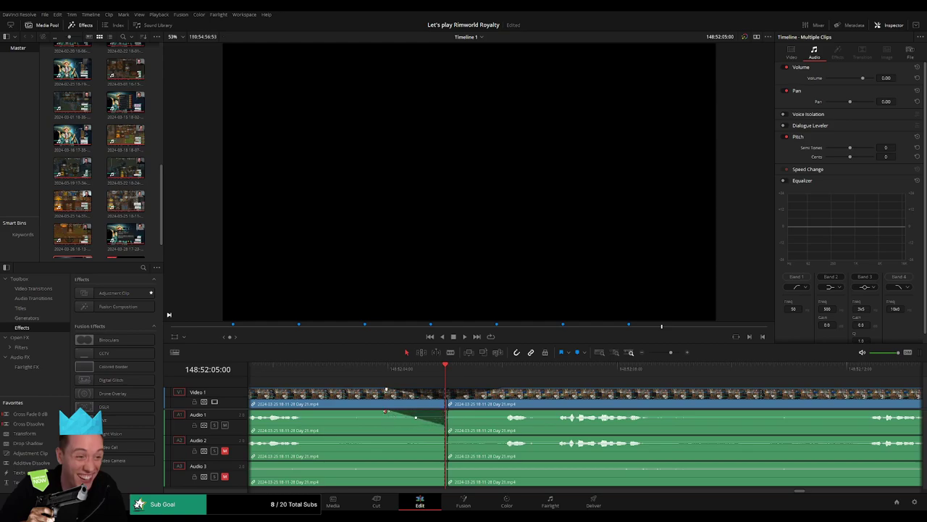
left_click_drag(448, 410, 497, 412)
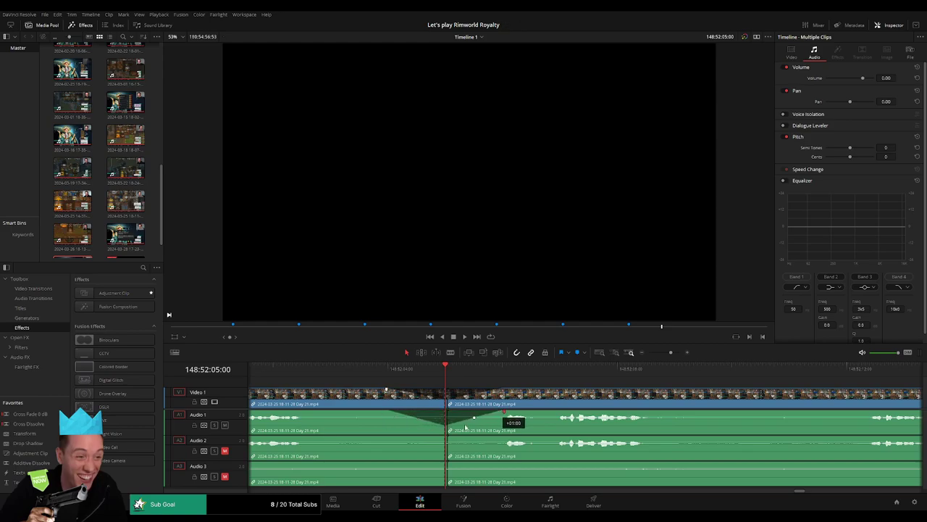
left_click_drag(443, 438, 388, 440)
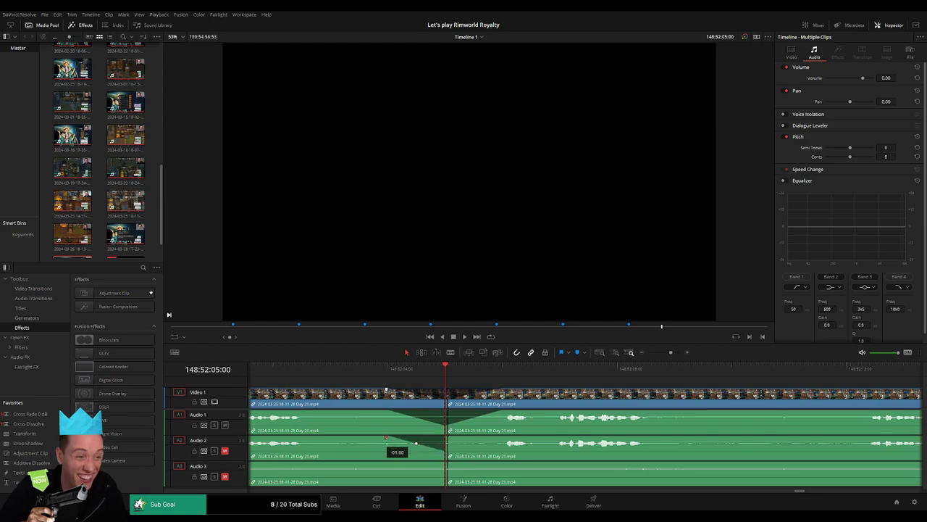
left_click_drag(451, 440, 504, 439)
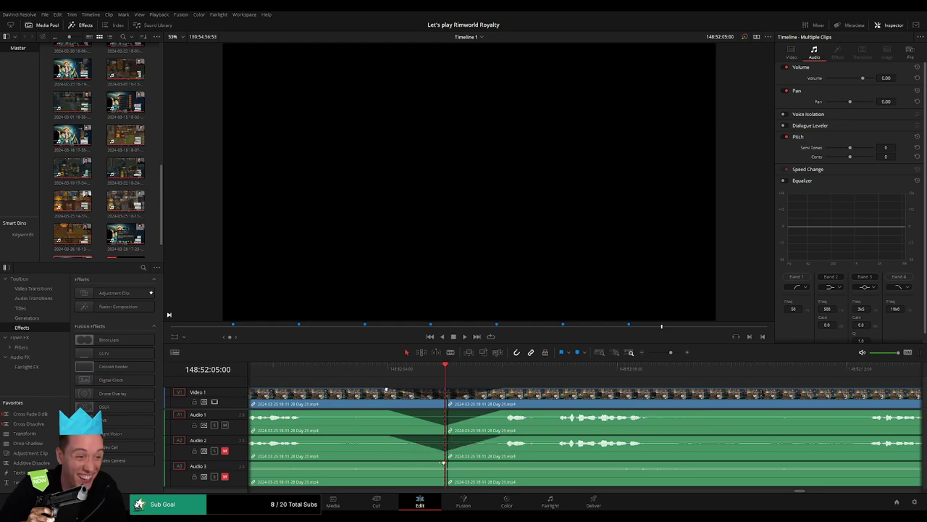
left_click_drag(443, 463, 392, 464)
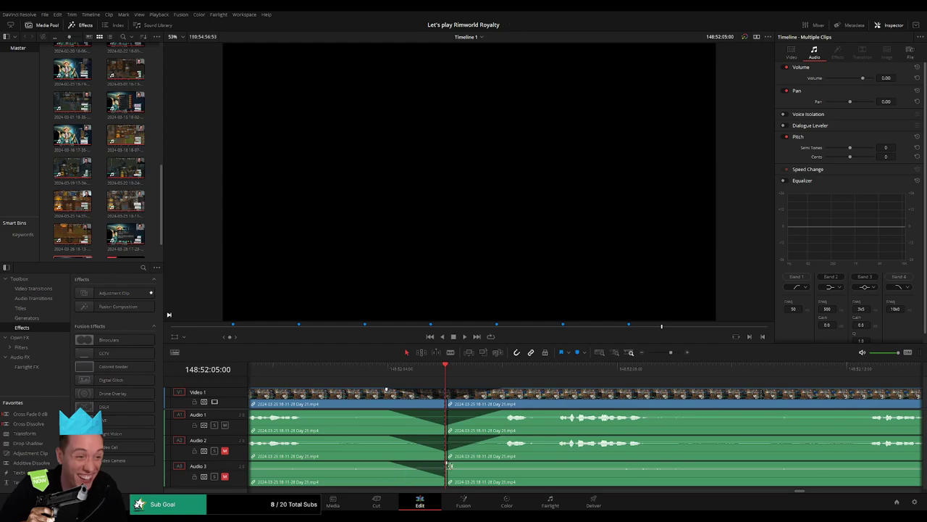
left_click_drag(449, 465, 502, 464)
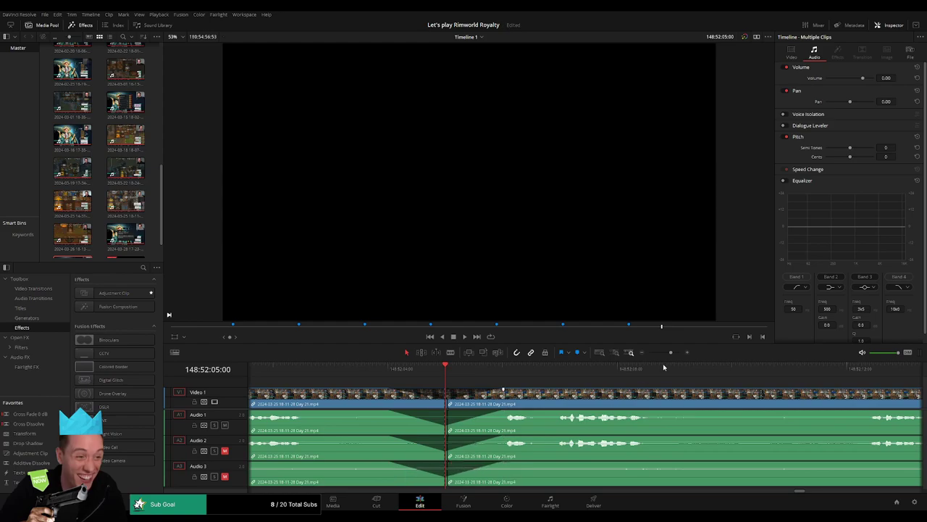
Step: Move the remainder of the 2024-03-25 Day 21 recording after the 148:52:05:00 cut so that it starts at 150:00:00:00
left_click_drag(671, 353, 580, 368)
scroll(491, 394, "right", 3)
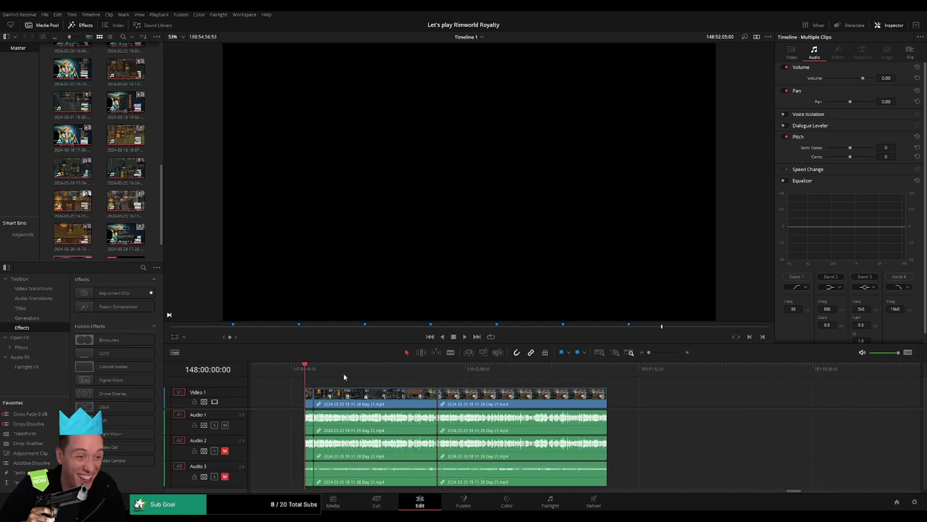
left_click(437, 373)
left_click_drag(366, 392, 602, 399)
left_click(410, 401)
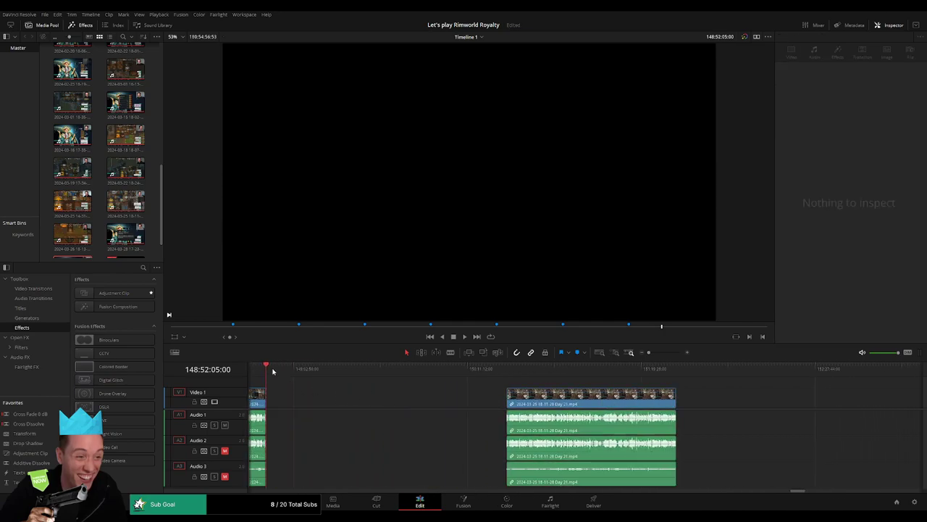
left_click_drag(272, 371, 437, 387)
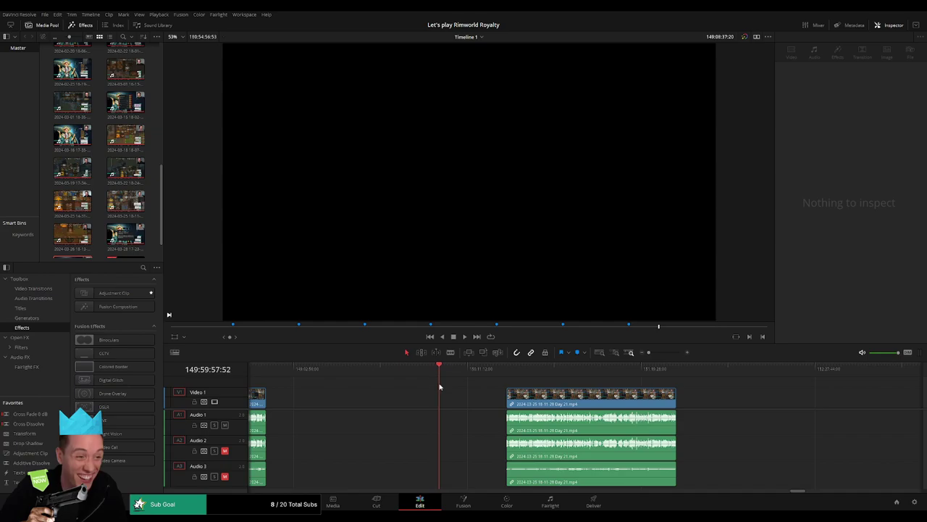
left_click(585, 370)
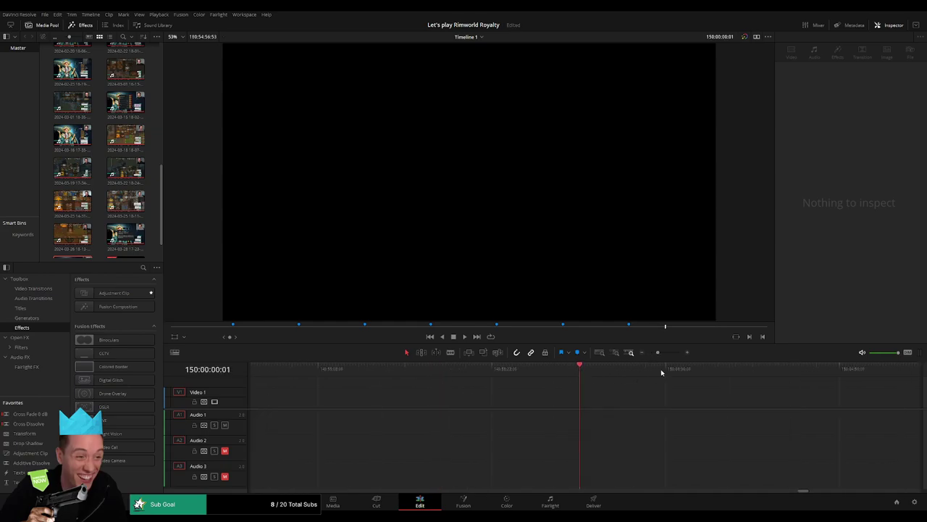
left_click_drag(659, 353, 650, 353)
left_click_drag(606, 384, 468, 395)
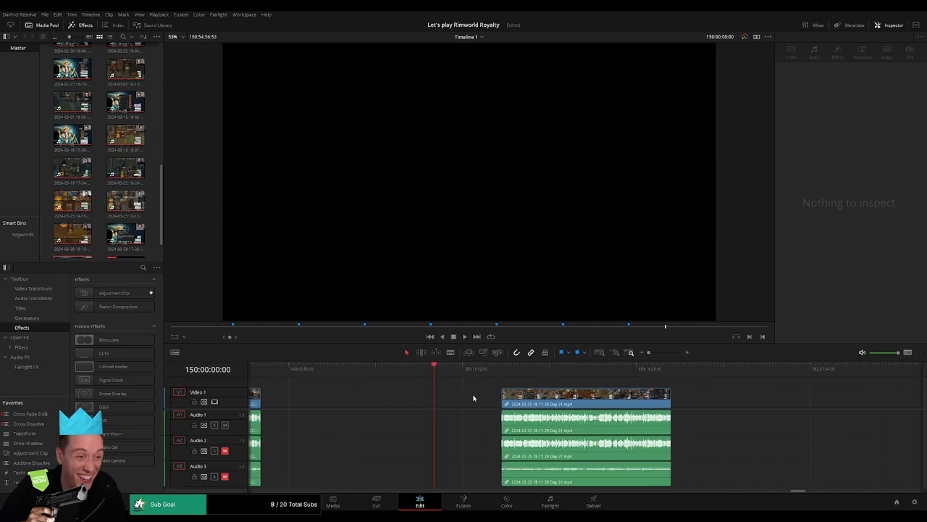
left_click_drag(539, 399, 473, 400)
Step: Find a quiet spot around 150:52 in the 2024-03-25 Day 21 recording and split it at 150:52:08:00
left_click_drag(441, 373, 569, 379)
key("space")
left_click(588, 383)
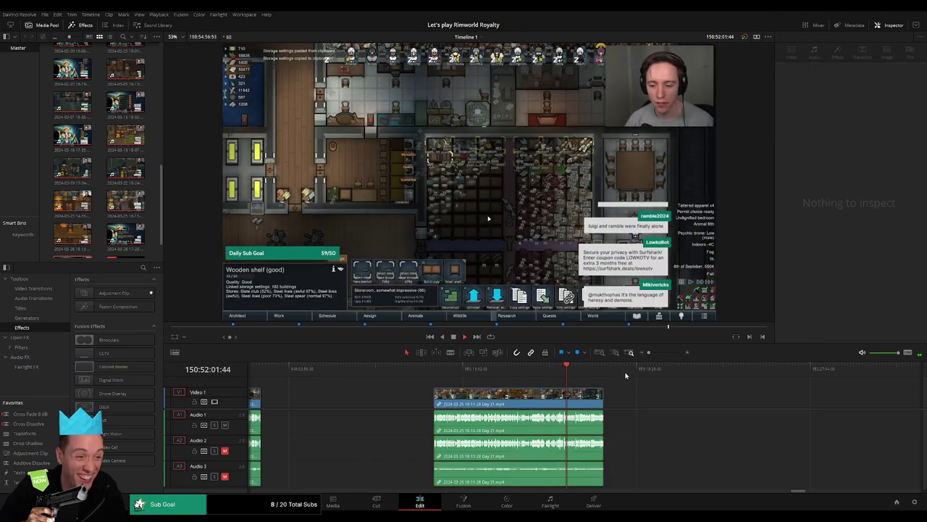
left_click_drag(649, 352, 671, 359)
left_click(391, 374)
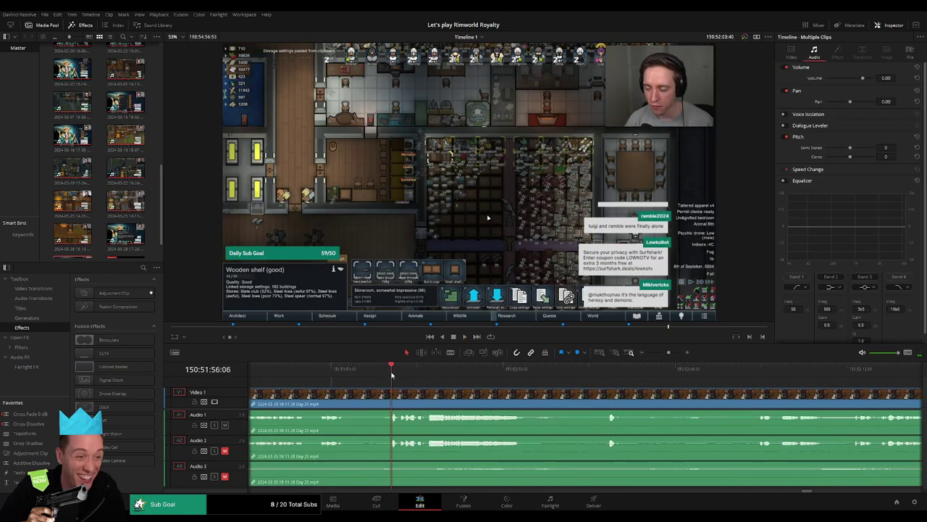
left_click(595, 374)
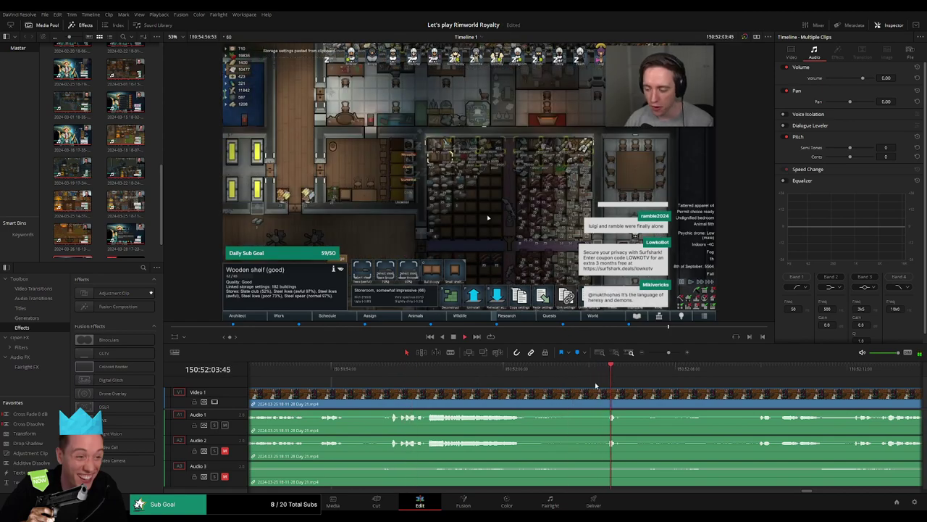
scroll(536, 385, "right", 2)
left_click(523, 374)
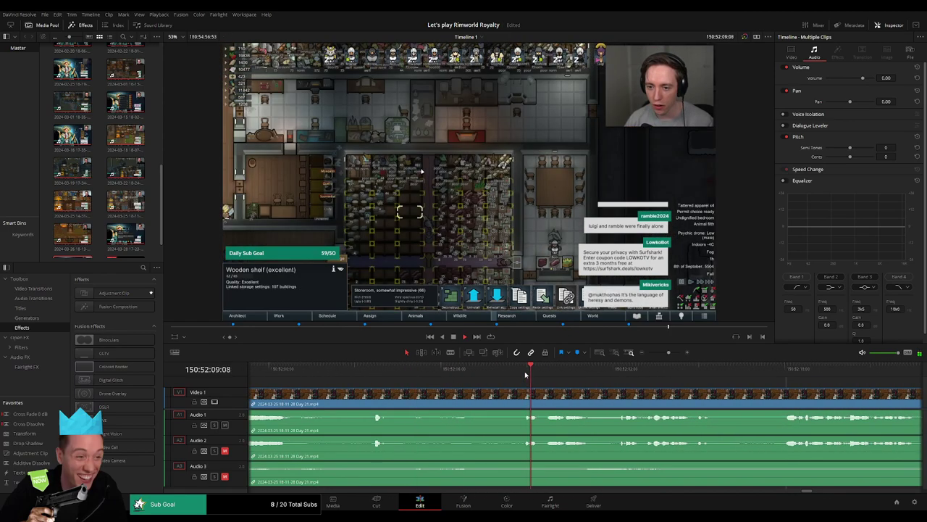
left_click(527, 374)
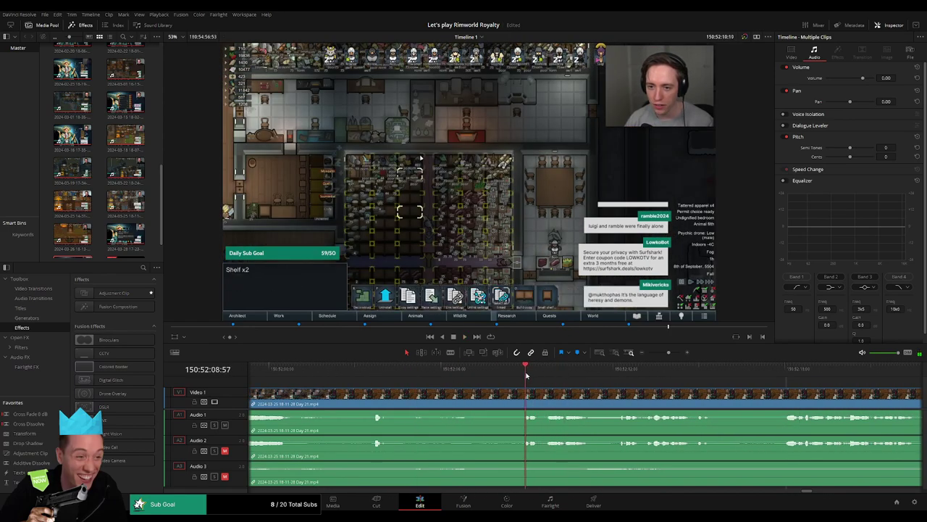
left_click_drag(525, 374, 498, 375)
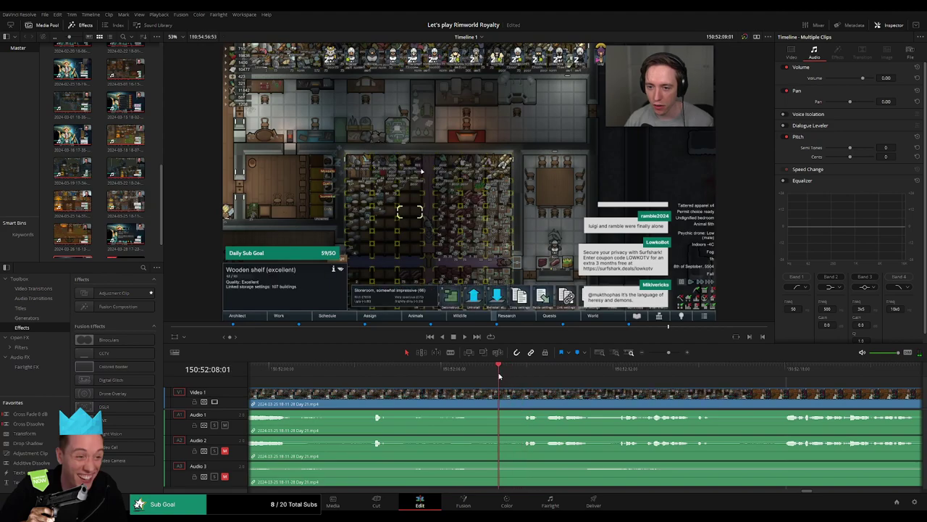
key("ctrl+b")
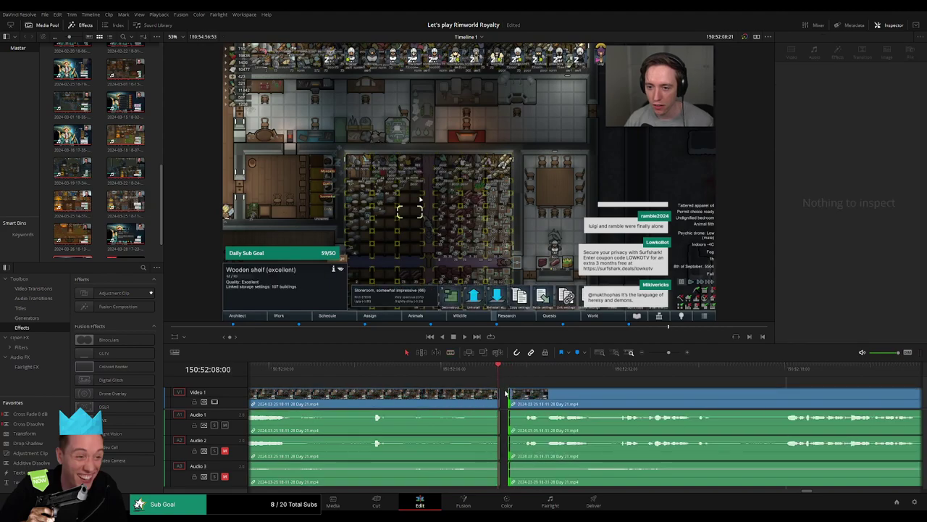
Step: Add about one-second fades out and in on the video and all three audio tracks at the 150:52:08:00 cut
left_click_drag(501, 389, 528, 389)
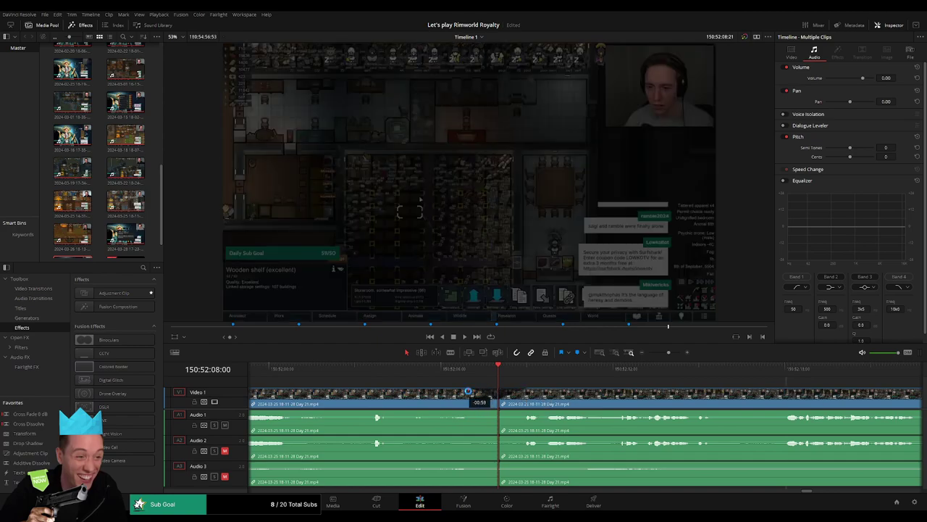
left_click_drag(497, 411, 471, 413)
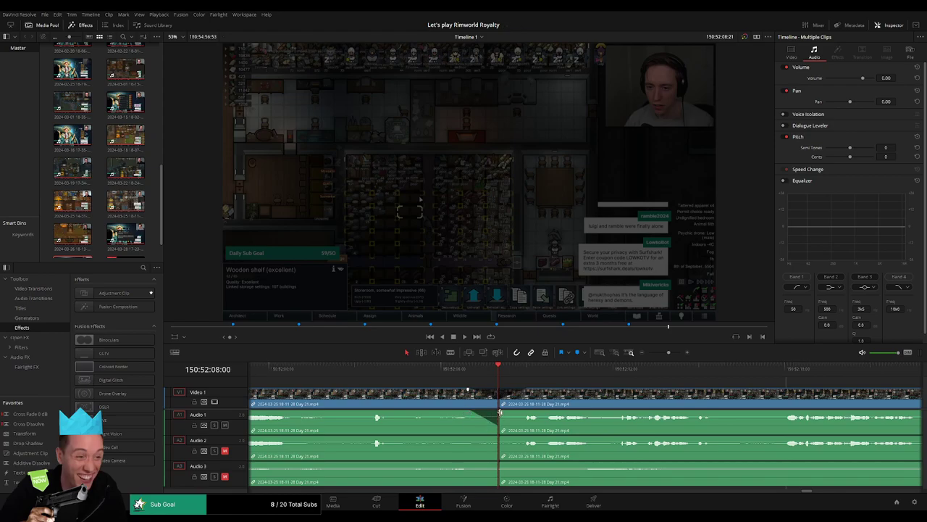
left_click_drag(499, 410, 520, 412)
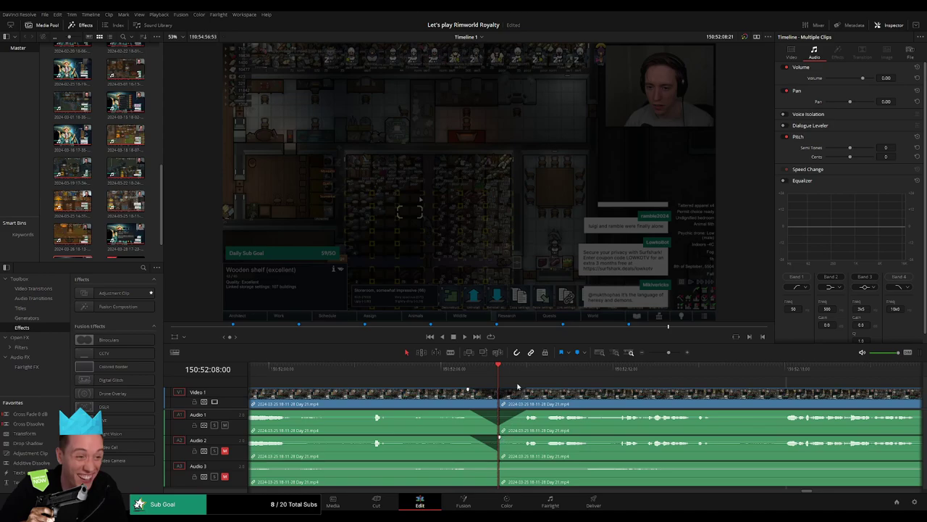
left_click_drag(506, 436, 525, 437)
left_click_drag(498, 462, 470, 462)
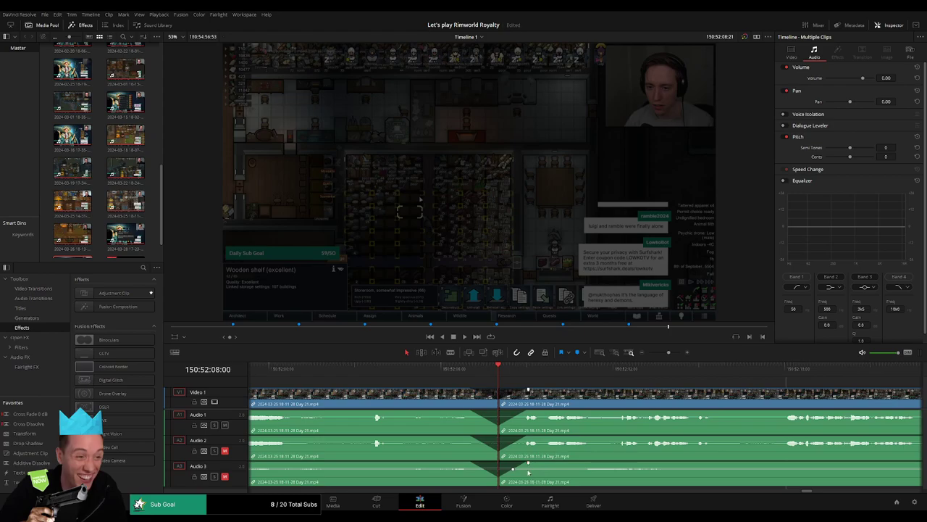
Step: Move the remainder of the 2024-03-25 Day 21 recording after the 150:52:08:00 cut so that it starts at 152:00:00:00
left_click_drag(668, 353, 604, 364)
scroll(499, 394, "right", 2)
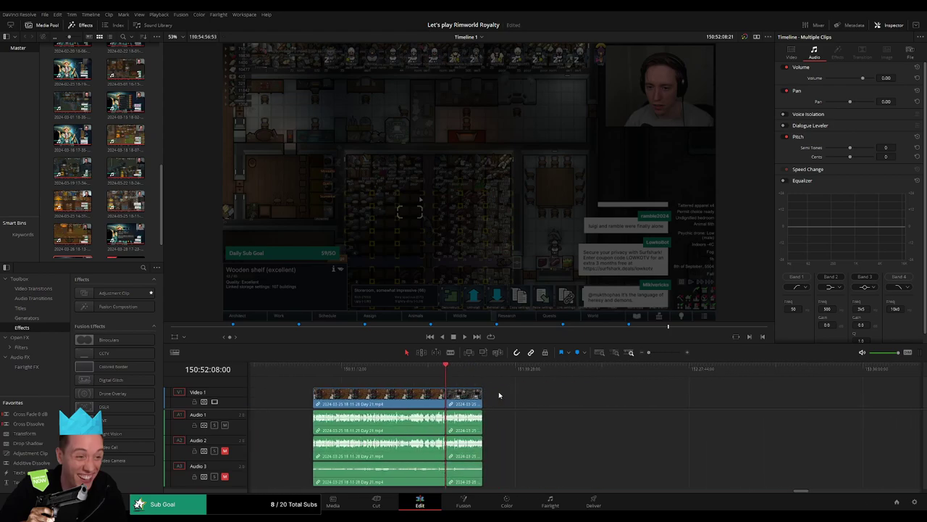
left_click(313, 373)
scroll(542, 396, "right", 2)
left_click_drag(325, 406, 621, 402)
left_click(417, 403)
left_click_drag(310, 367, 480, 391)
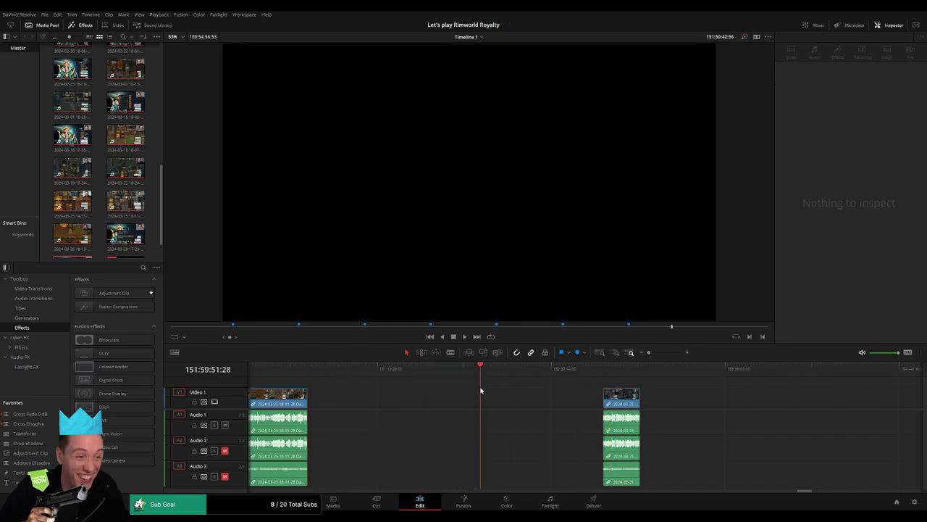
left_click_drag(622, 397, 499, 398)
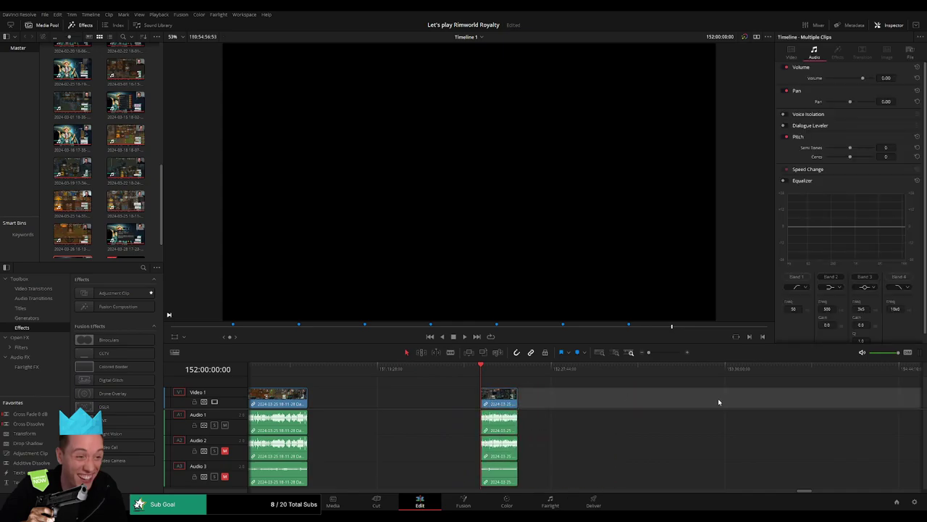
Step: Close the gap between the Day 21 remainder at 152:00:00:00 and the 2024-03-26 Day 22 recording
scroll(662, 407, "right", 3)
scroll(662, 407, "right", 5)
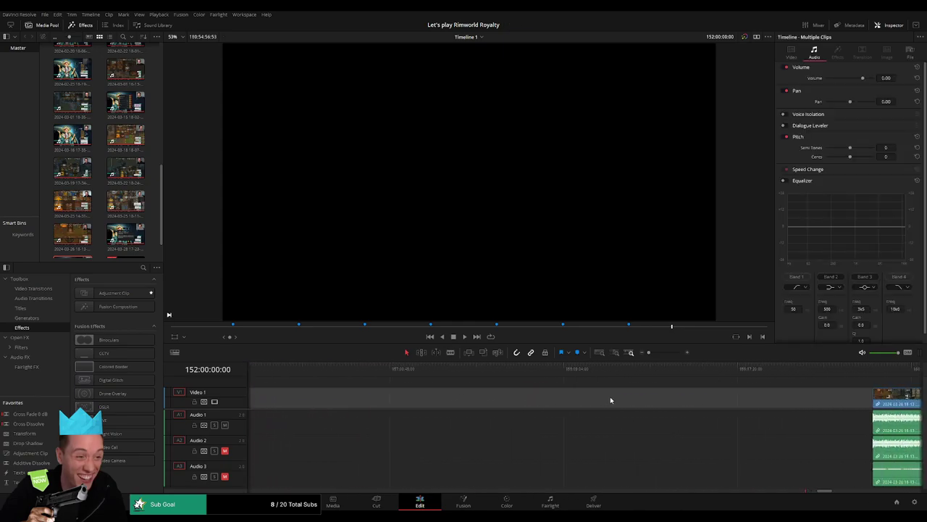
left_click_drag(917, 404, 431, 406)
scroll(758, 393, "left", 5)
left_click(505, 403)
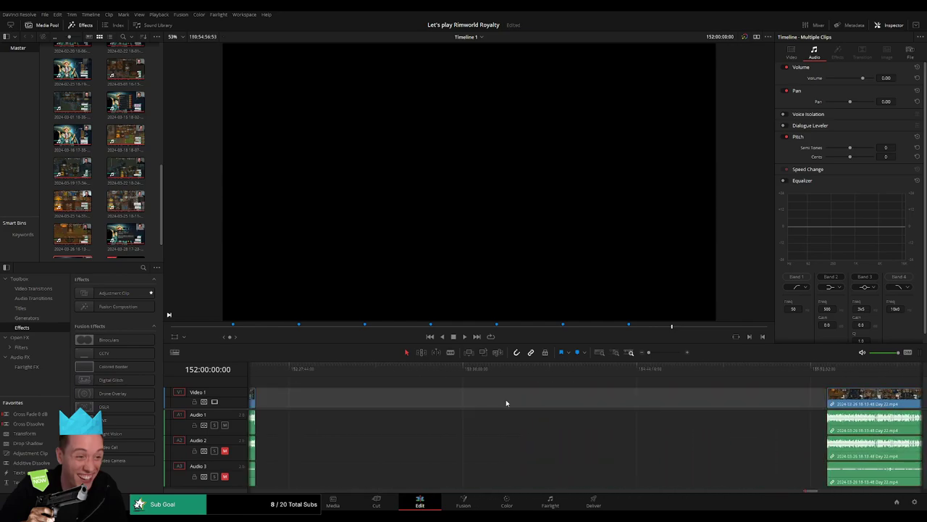
key("Delete")
scroll(458, 408, "left", 5)
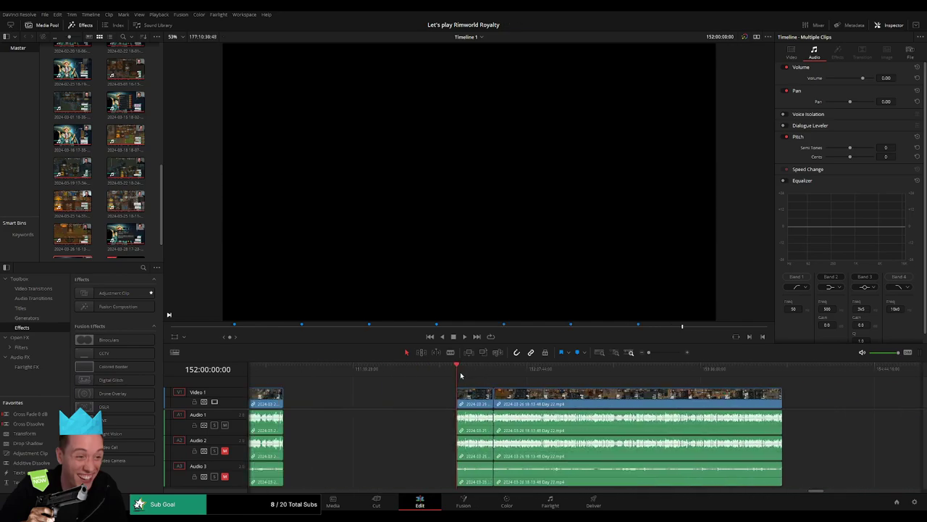
Step: Tighten the join between the Day 21 and Day 22 recordings near 152:14:34 and add transitions across the video and audio there
left_click_drag(460, 375, 493, 373)
left_click(662, 353)
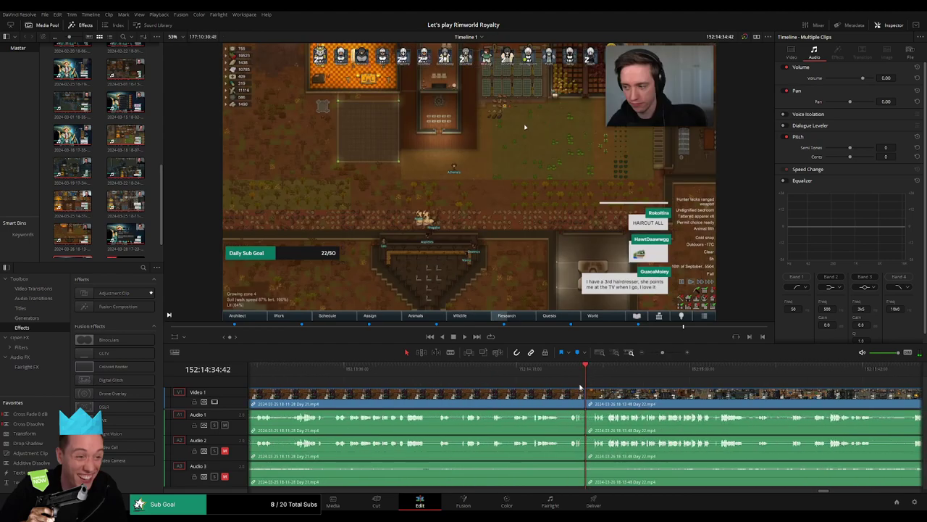
left_click_drag(570, 377, 579, 383)
left_click(585, 413)
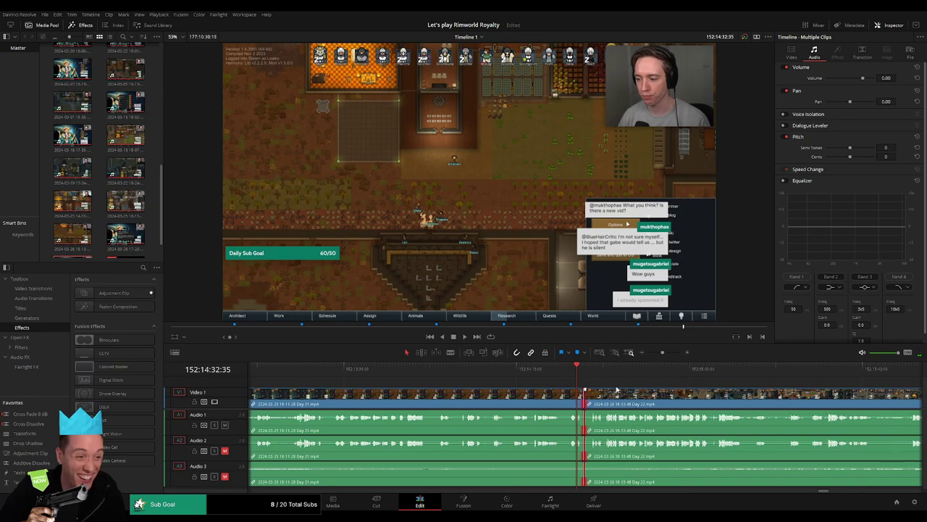
Step: Check the spacing of the preceding episodes and play back the transition between the Day 21 and Day 22 recordings
left_click_drag(664, 354, 639, 354)
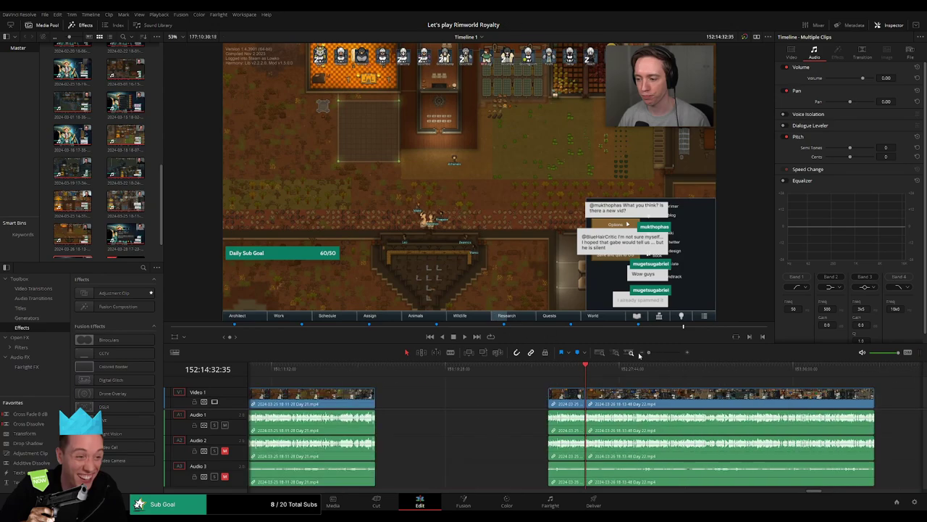
scroll(507, 402, "left", 5)
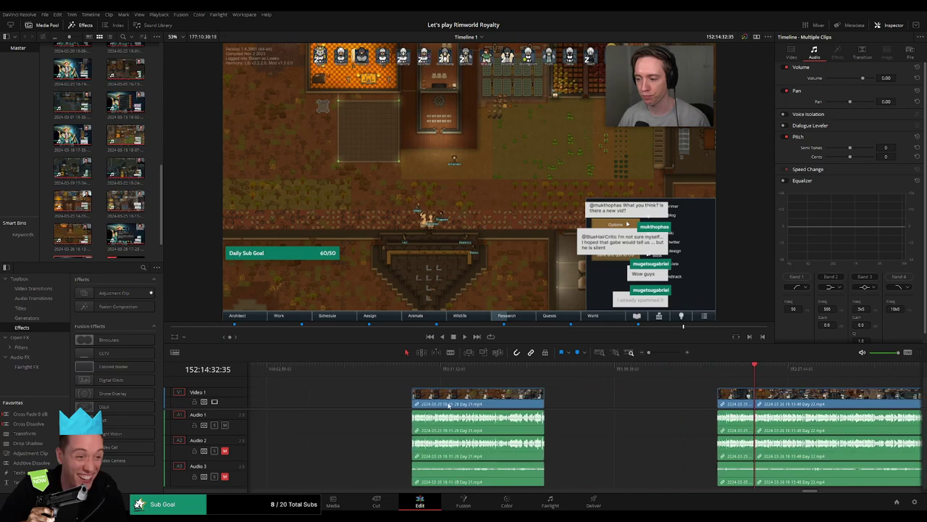
scroll(652, 406, "left", 5)
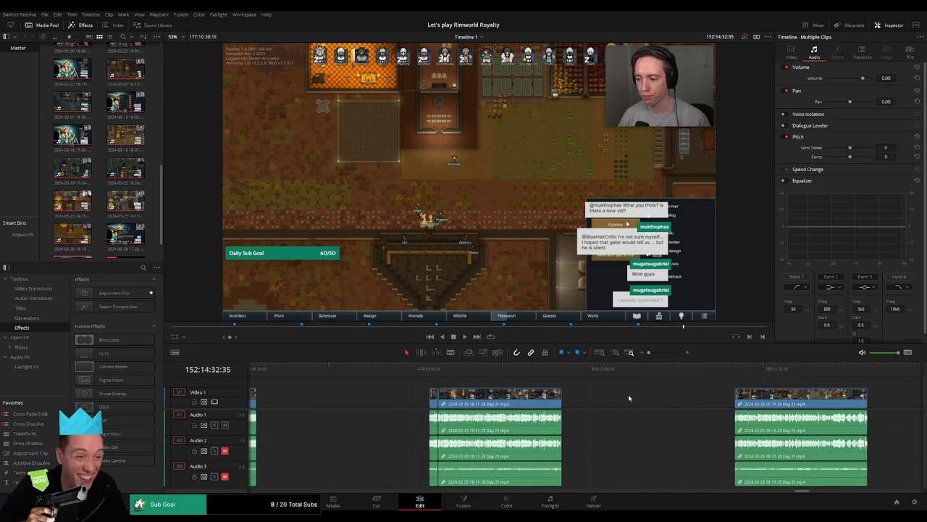
scroll(573, 408, "right", 10)
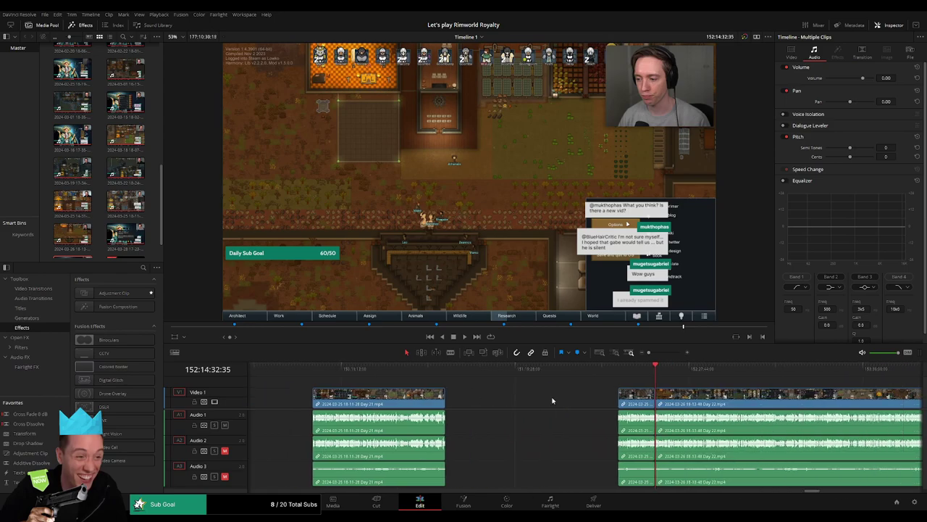
left_click_drag(657, 352, 670, 353)
key("space")
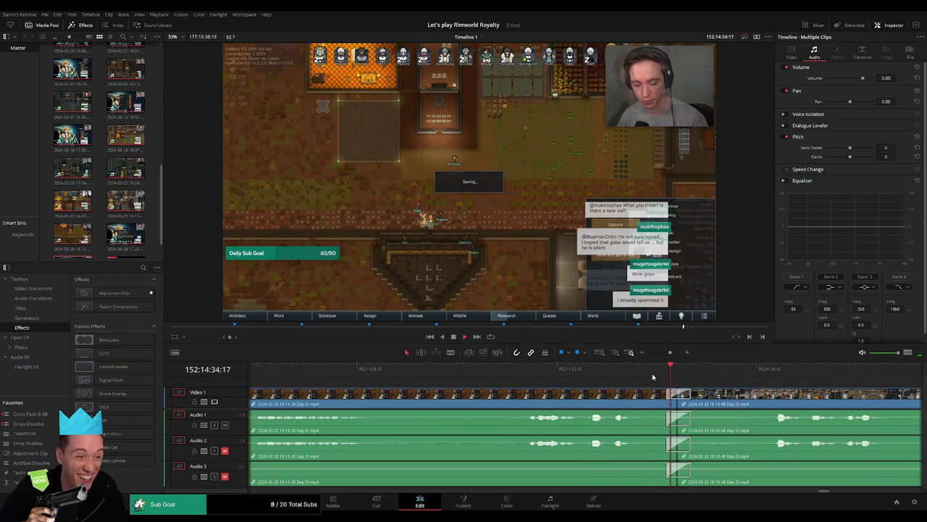
scroll(670, 353, "down", 1)
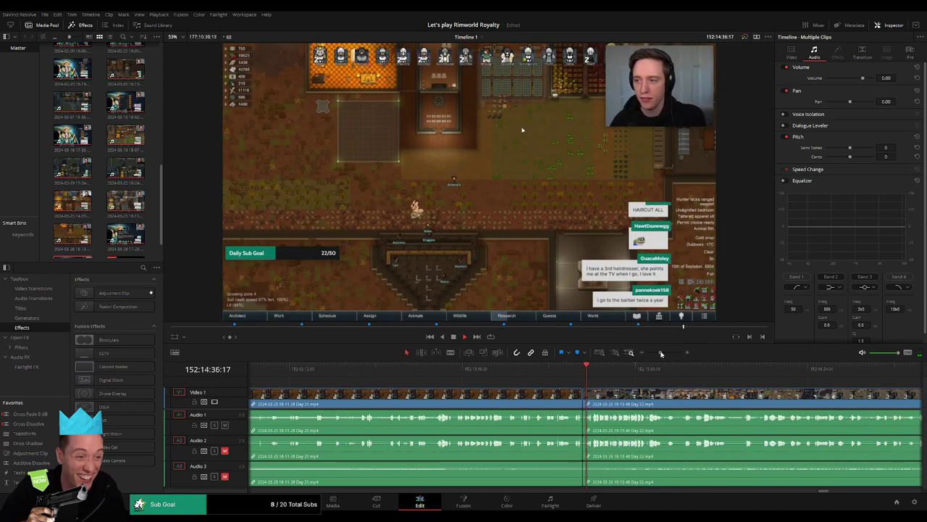
Step: Move the playhead to around 152:51:37 in the 2024-03-26 Day 22 recording
scroll(662, 358, "down", 2)
left_click_drag(662, 359, 497, 386)
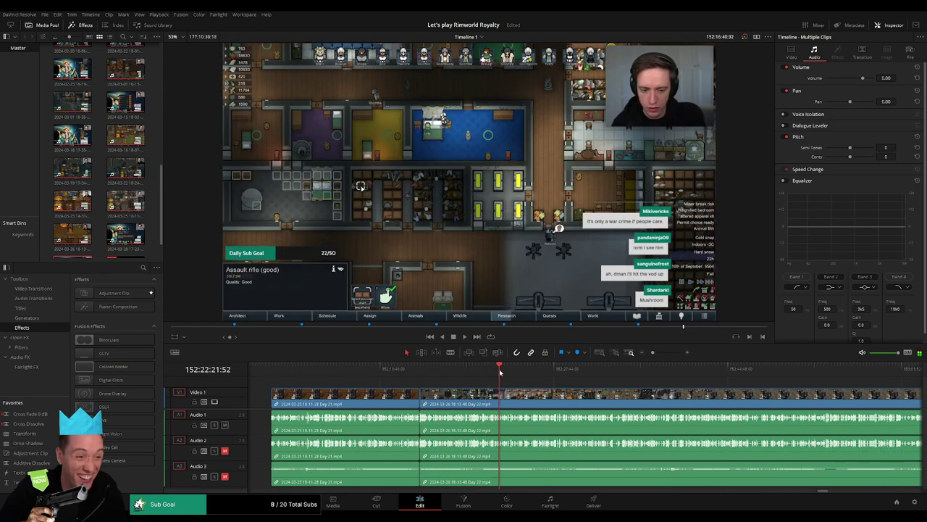
left_click(504, 372)
left_click_drag(504, 373, 506, 372)
left_click_drag(654, 354, 650, 353)
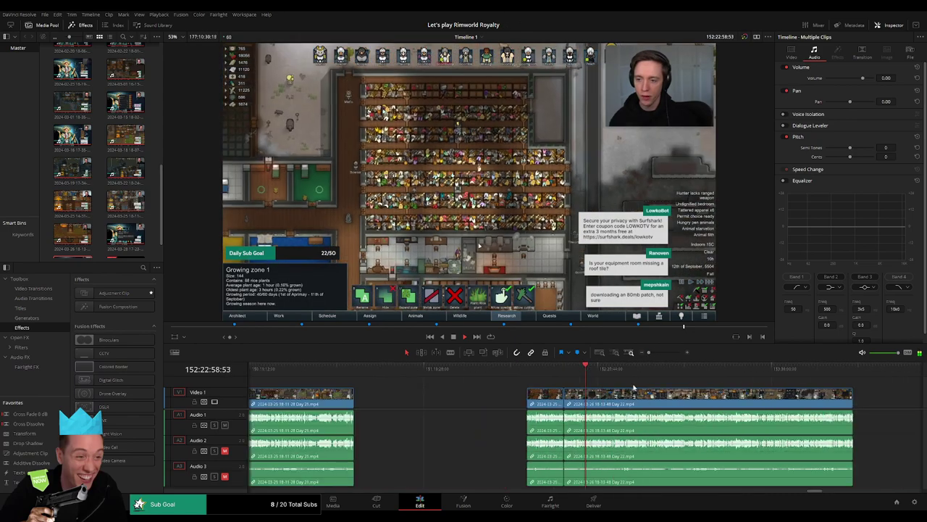
left_click_drag(633, 387, 476, 383)
left_click_drag(378, 373, 501, 375)
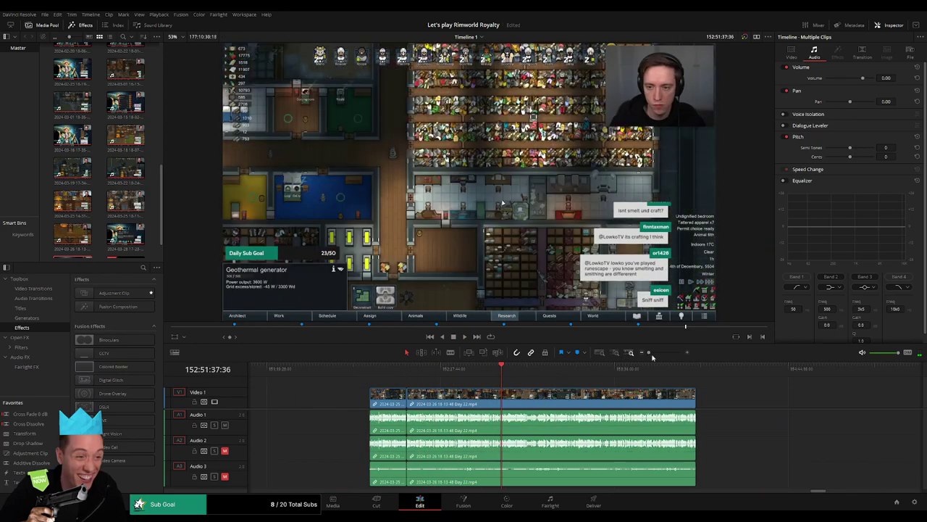
left_click_drag(650, 353, 668, 353)
Step: Find a quiet spot around 152:52 in the 2024-03-26 Day 22 recording and split it at 152:52:02:00
key("space")
left_click_drag(657, 388, 530, 379)
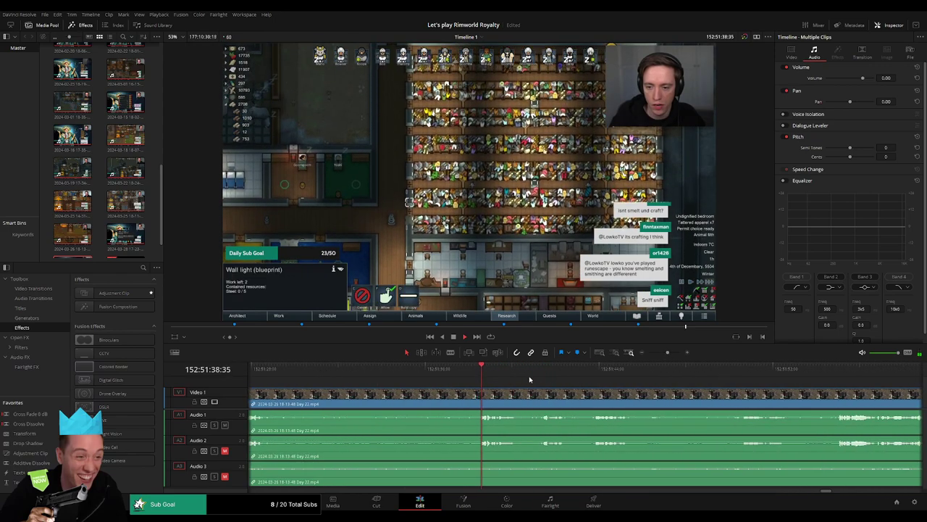
left_click_drag(809, 377, 509, 396)
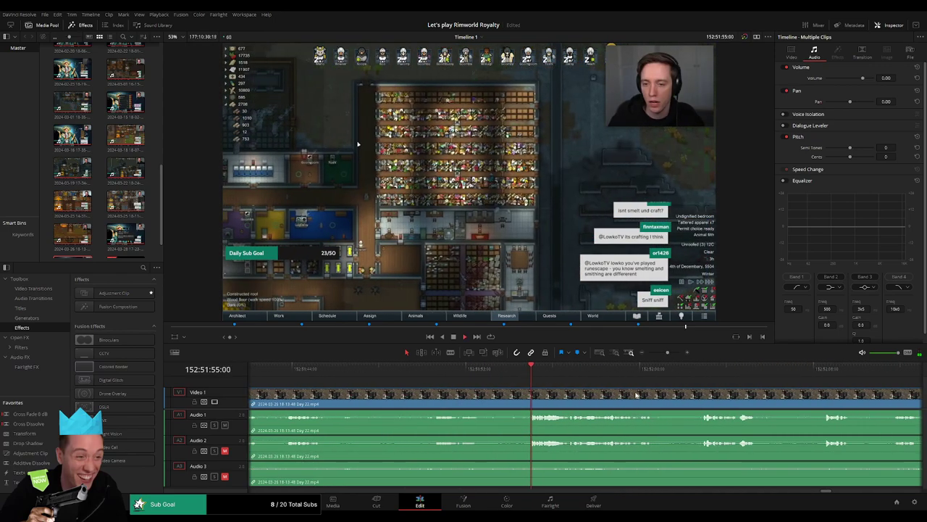
left_click(689, 373)
left_click_drag(695, 396, 485, 392)
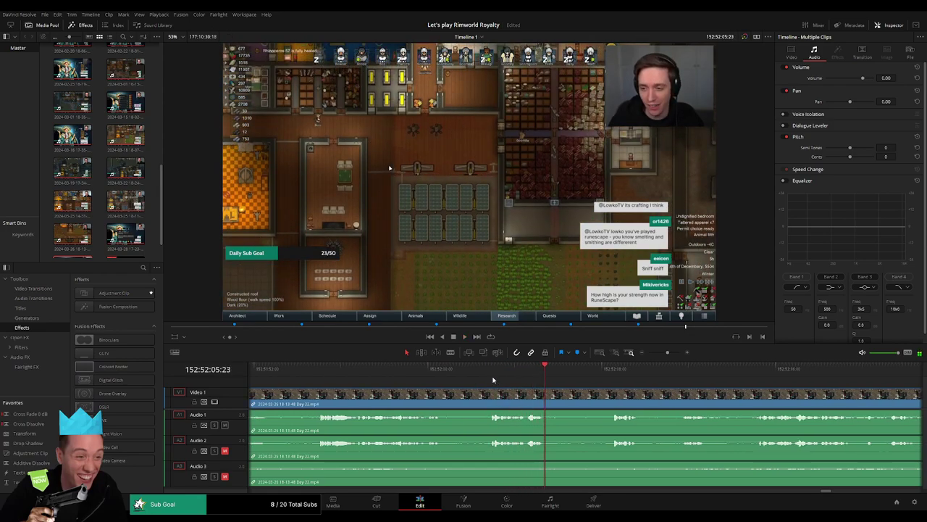
left_click(491, 375)
left_click(478, 375)
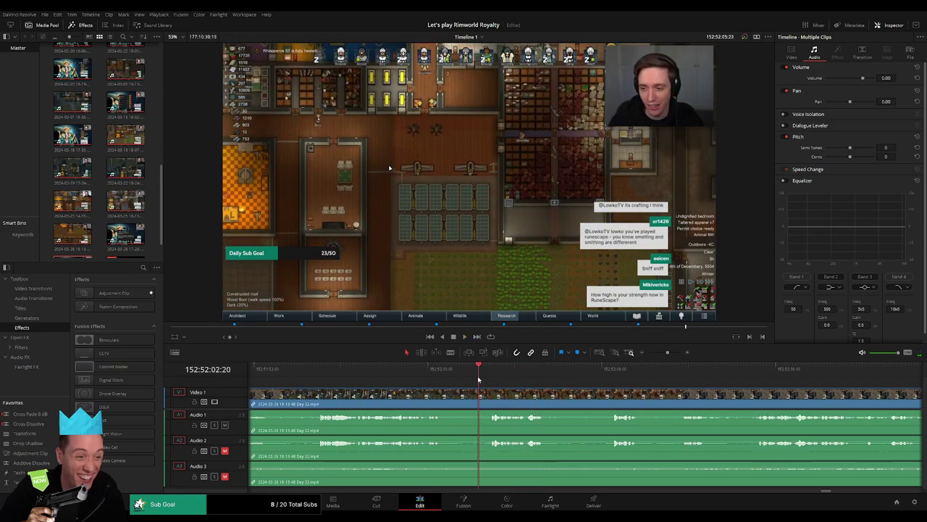
left_click(471, 375)
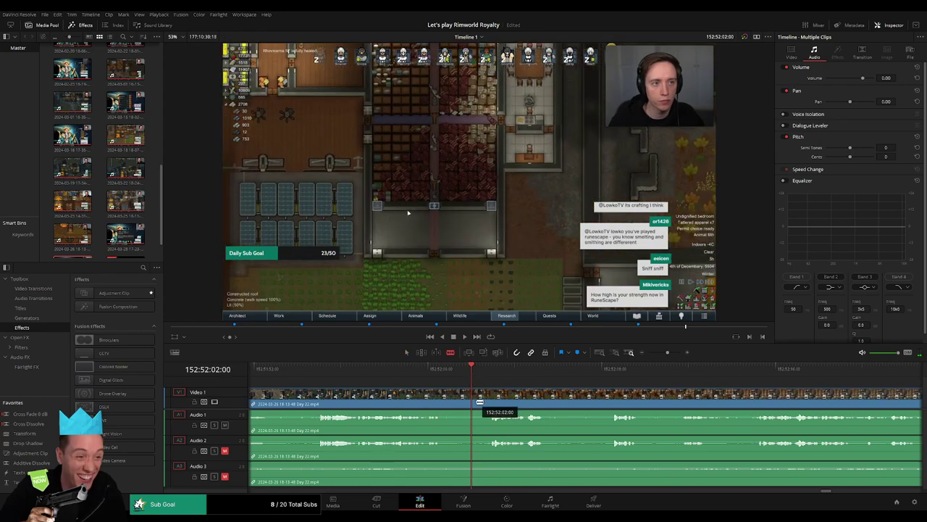
key("ctrl+b")
Step: Add one-second fades out and in on the video and all three audio tracks at the 152:52:02:00 cut
left_click_drag(493, 391, 494, 391)
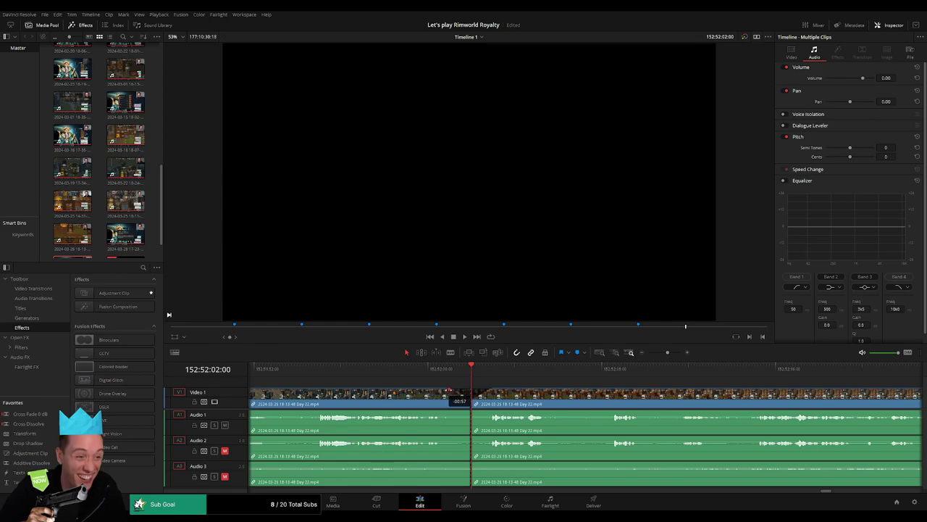
left_click_drag(469, 410, 441, 411)
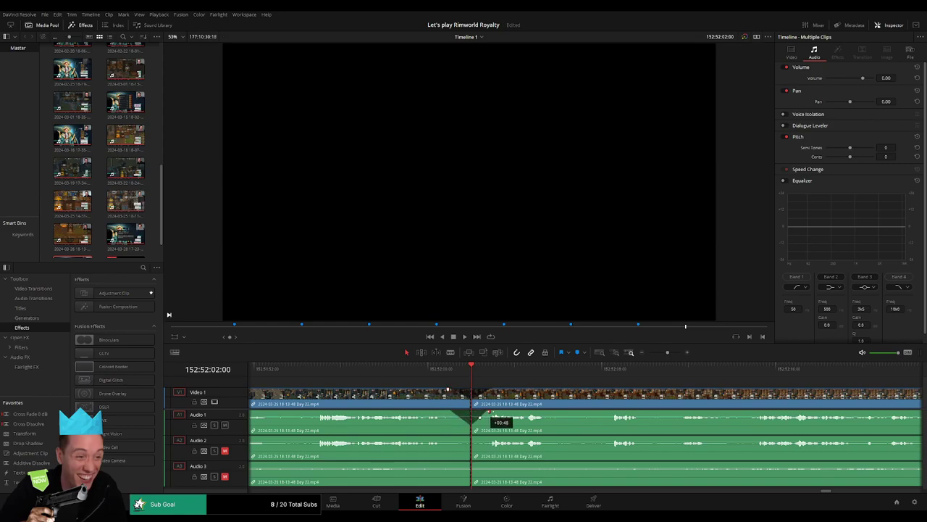
left_click_drag(470, 439, 452, 439)
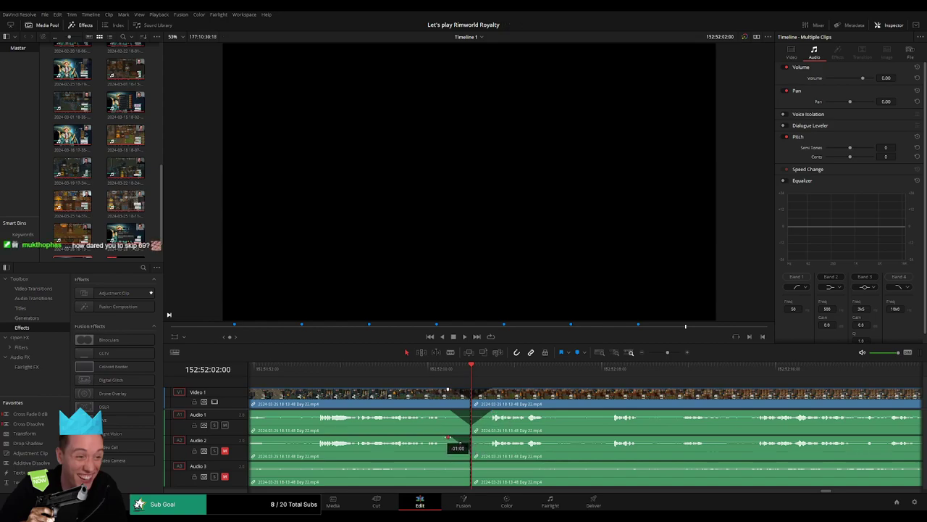
left_click_drag(473, 438, 483, 438)
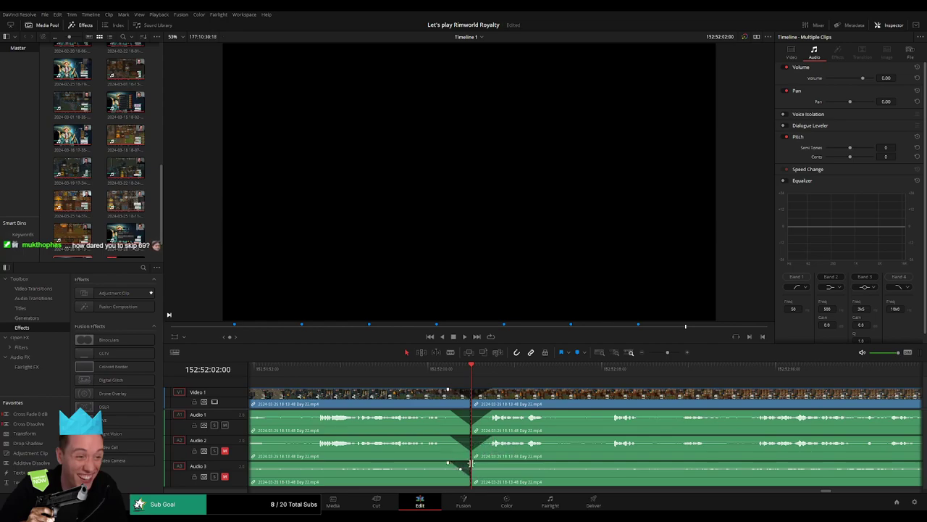
left_click_drag(474, 464, 492, 463)
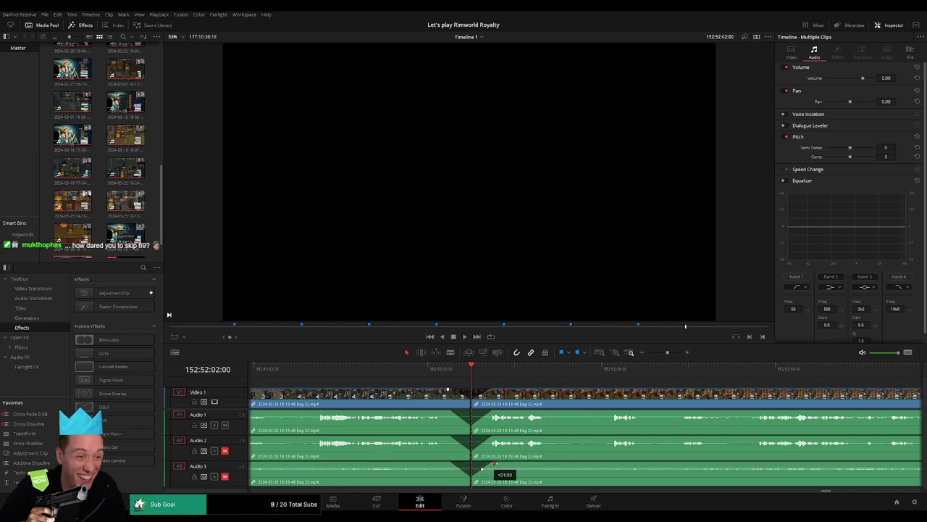
Step: Play back the fade-in after the 152:52:02:00 cut and return the playhead to the episode's start at 152:00:00:00
key("space")
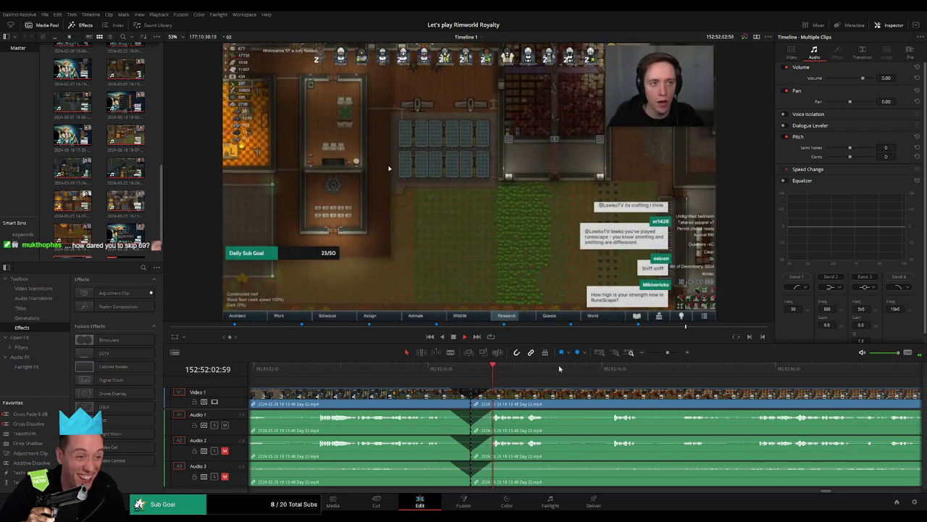
left_click_drag(667, 353, 648, 354)
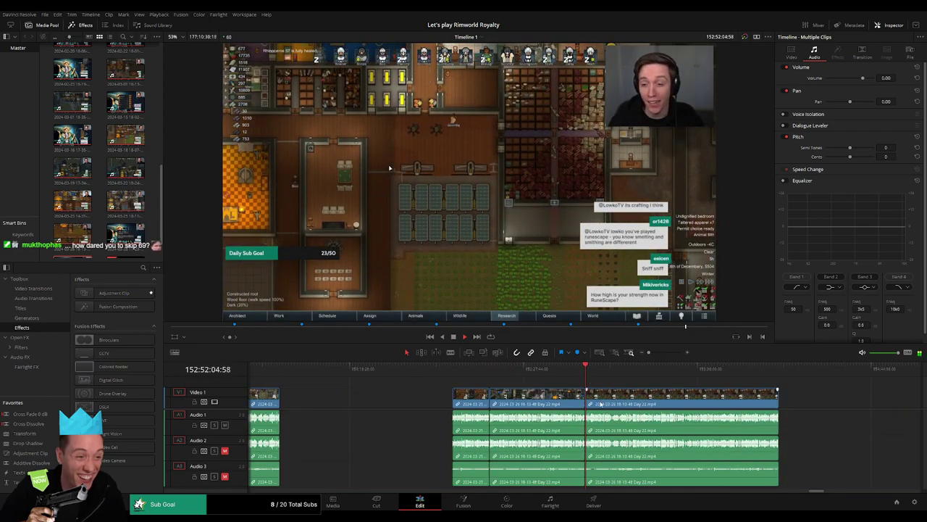
left_click_drag(618, 392, 466, 386)
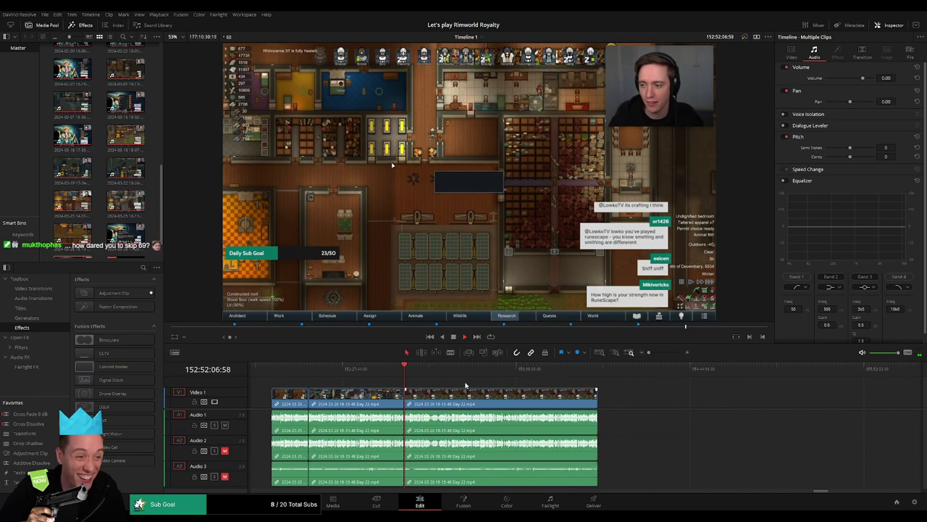
key("space")
left_click(275, 374)
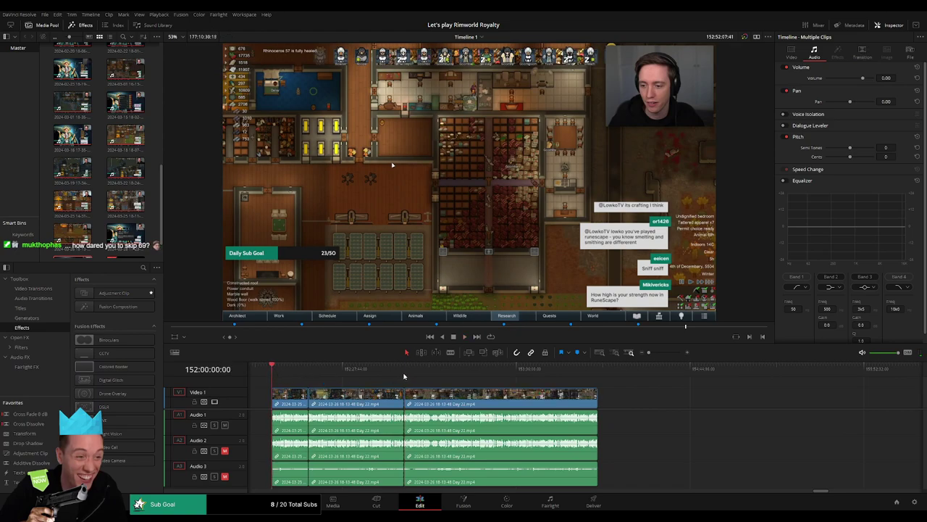
Step: Move the Day 22 footage after the 152:52:02:00 cut further along the timeline, leaving a gap behind the finished episode
left_click(404, 375)
left_click_drag(471, 388, 682, 405)
left_click(388, 404)
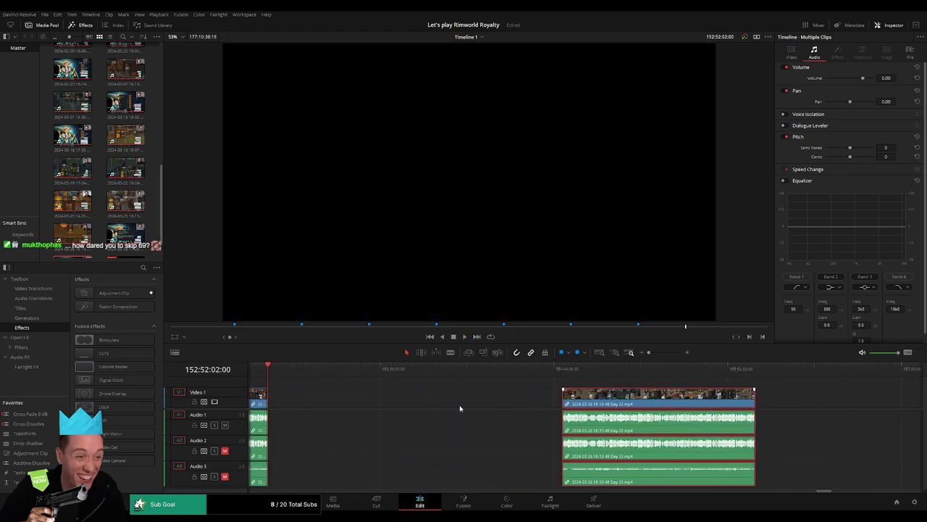
left_click(424, 405)
Step: Place the playhead at 154:00:00:00 and move the remaining Day 22 footage back so it starts there
left_click_drag(272, 370, 371, 378)
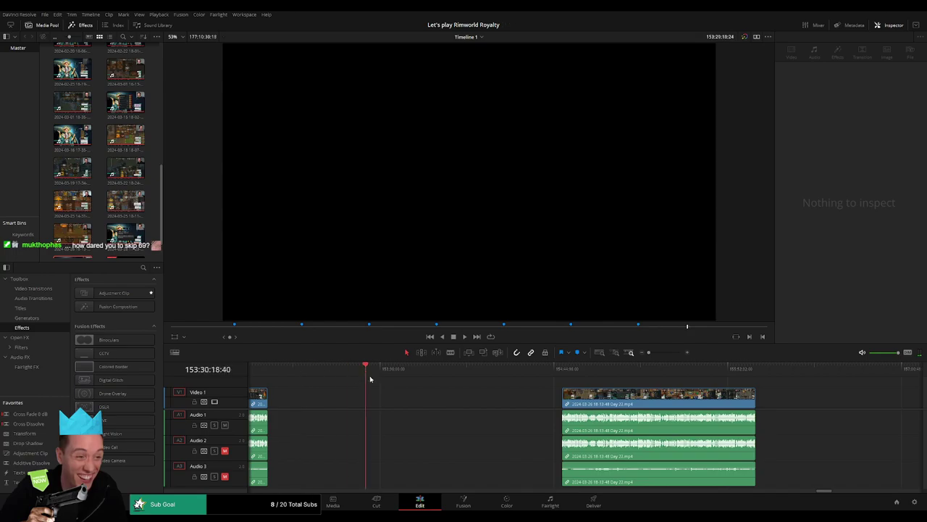
left_click_drag(433, 384, 439, 384)
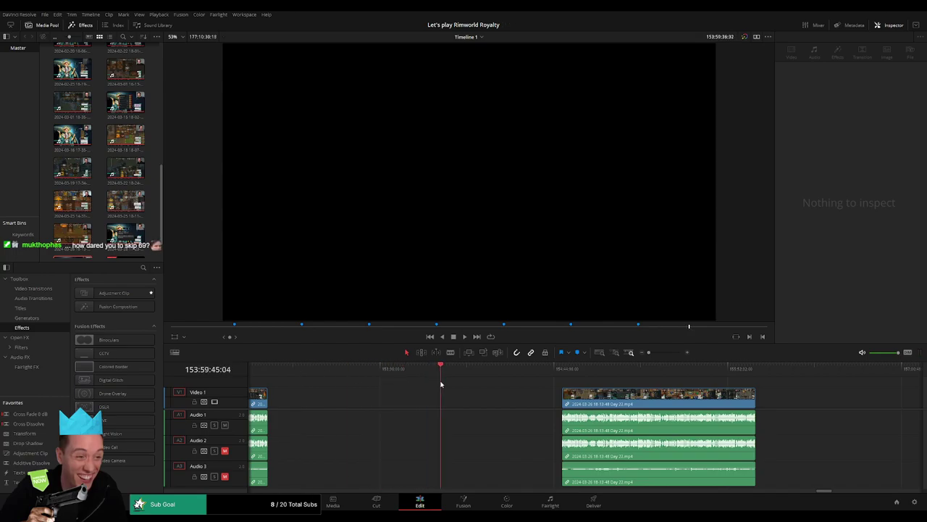
left_click(667, 352)
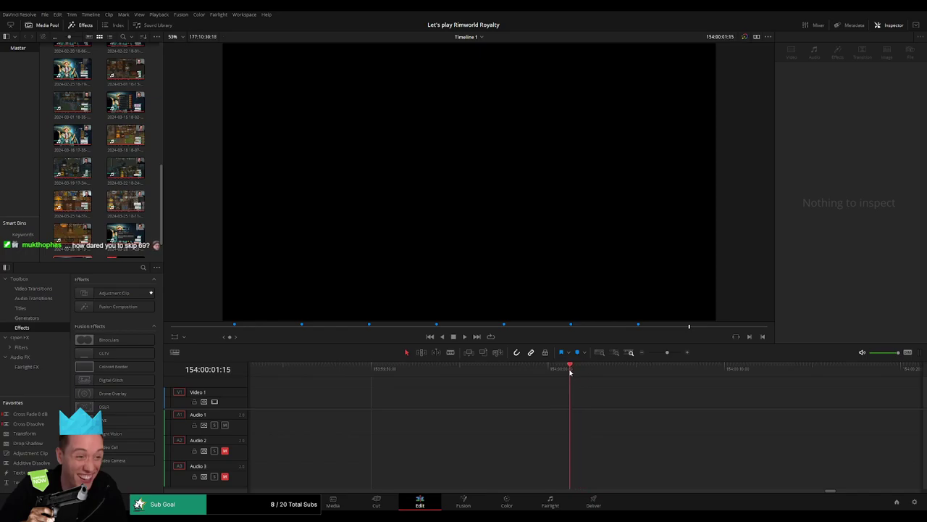
left_click_drag(570, 371, 550, 371)
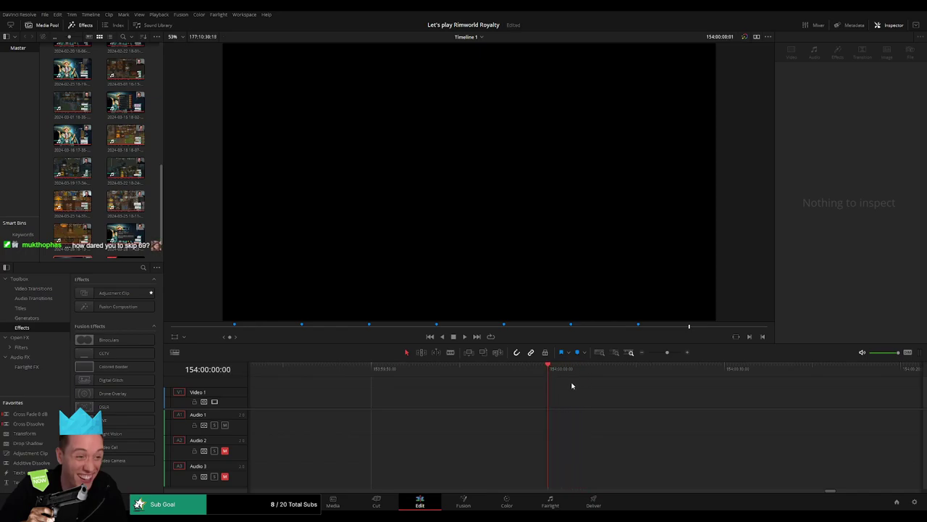
left_click(649, 352)
scroll(647, 388, "right", 3)
left_click_drag(533, 398, 416, 397)
Step: Play back the new episode's start and move the playhead to around 154:52:08 in the Day 22 recording
left_click(425, 384)
key("space")
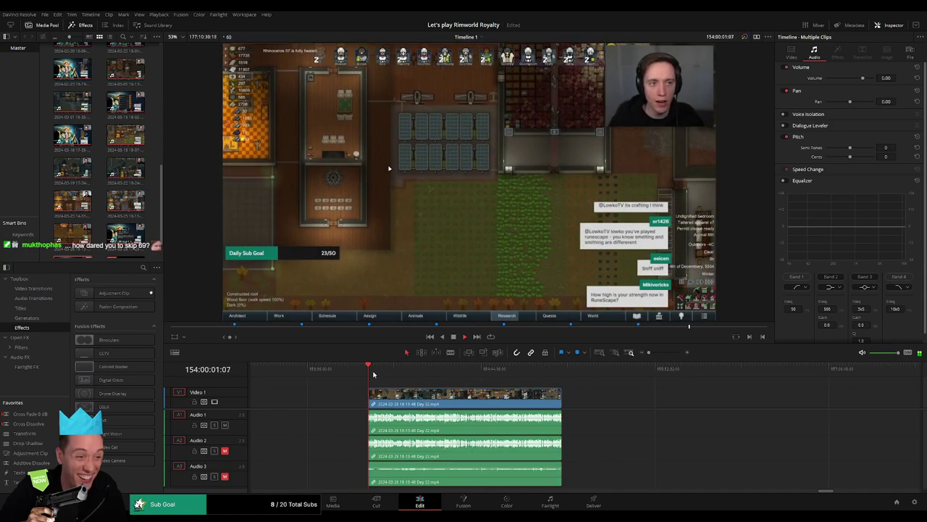
left_click_drag(372, 372, 501, 379)
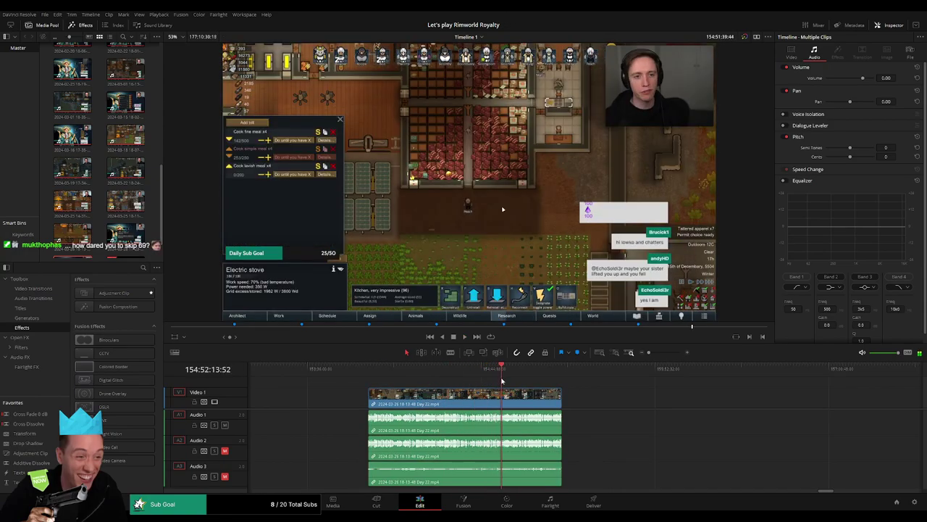
left_click_drag(648, 352, 669, 355)
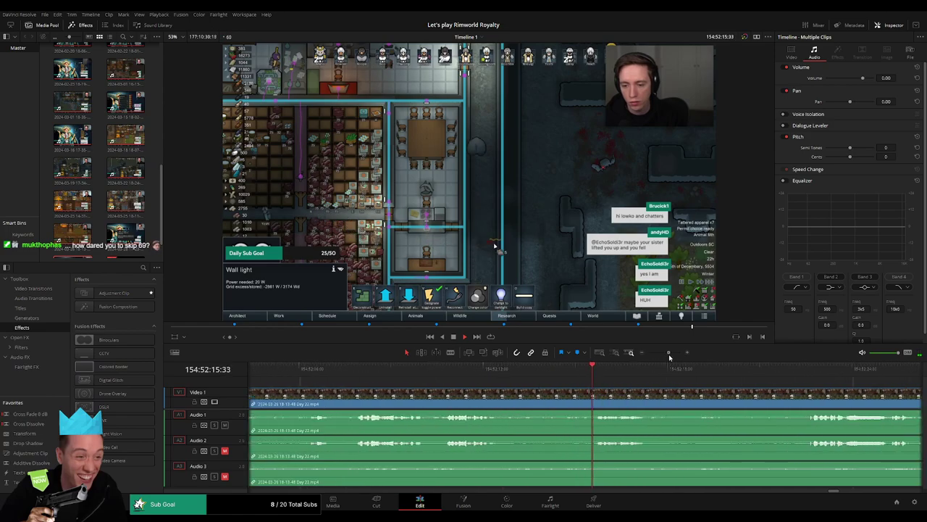
left_click(439, 372)
left_click(363, 372)
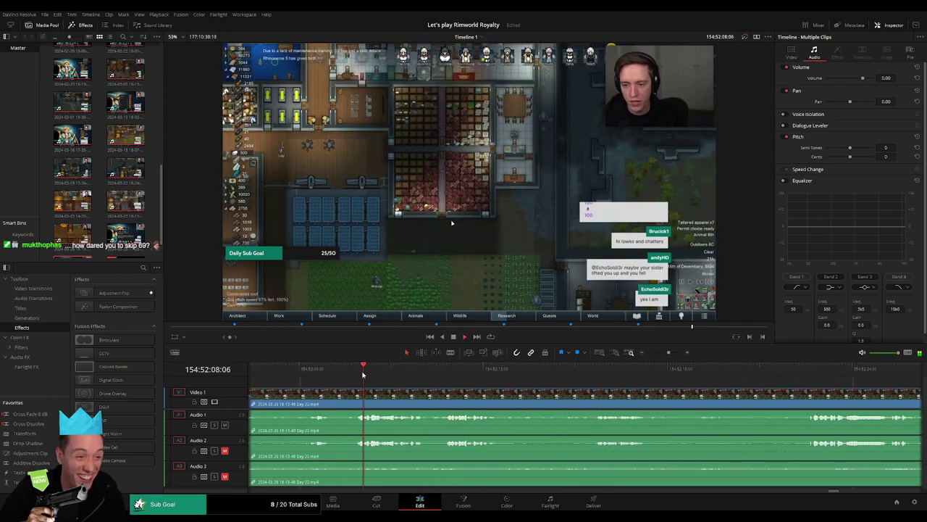
Step: Find a quiet spot before 154:52:08 in the Day 22 recording and split all tracks at 154:52:05:30
scroll(438, 393, "left", 3)
left_click(446, 376)
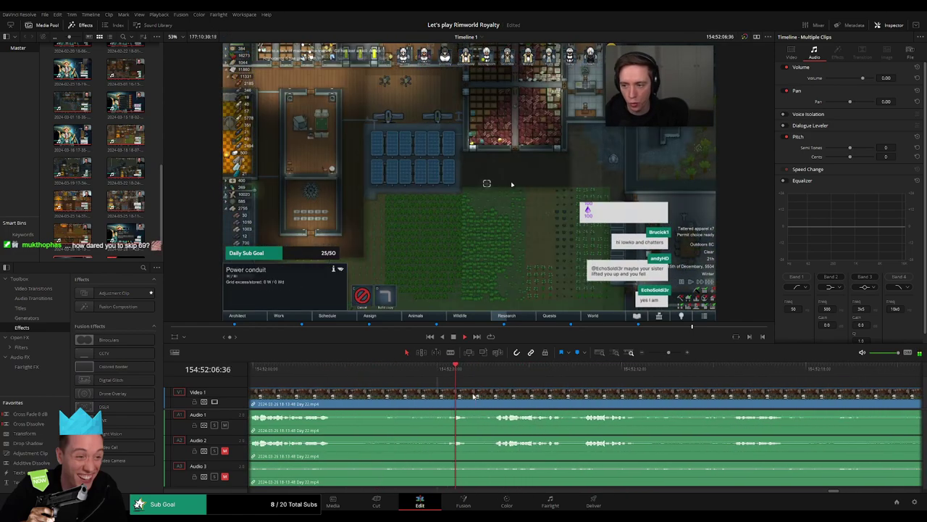
scroll(471, 395, "left", 2)
left_click(336, 376)
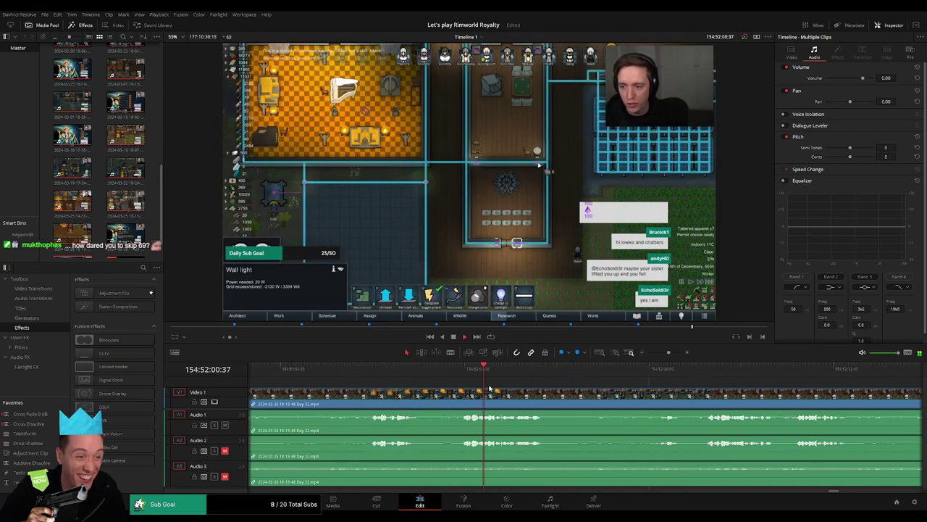
left_click(372, 376)
left_click(641, 374)
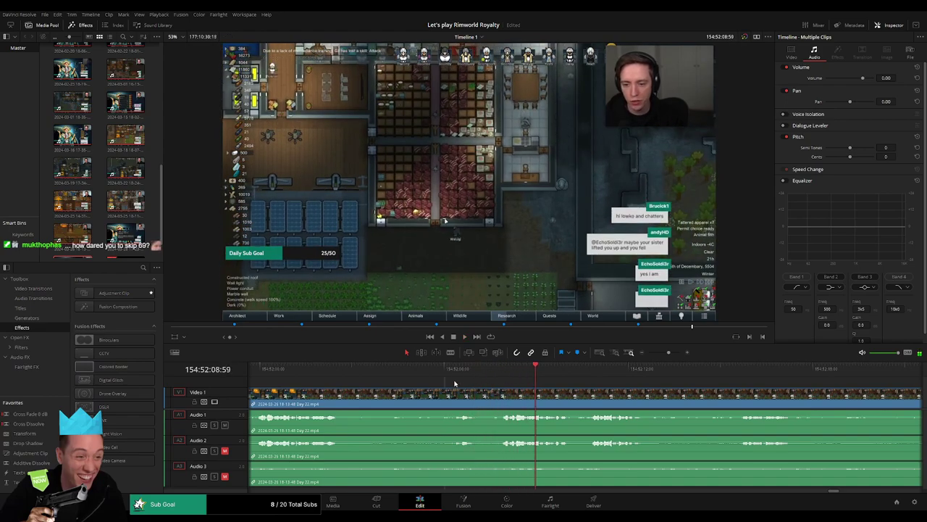
left_click_drag(457, 378, 430, 380)
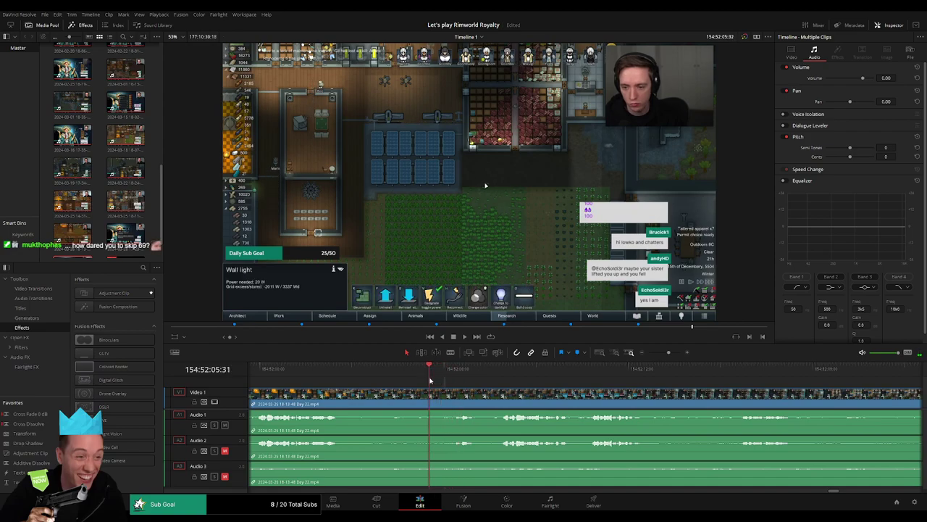
key("ctrl+b")
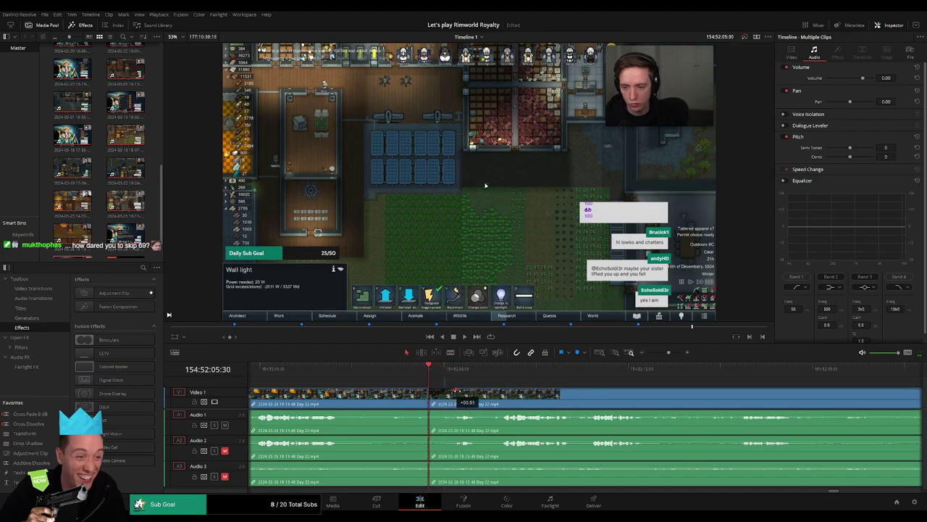
Step: Add fades of about one second out and in on the video and all three audio tracks at the 154:52:05:30 cut
left_click_drag(459, 391, 408, 390)
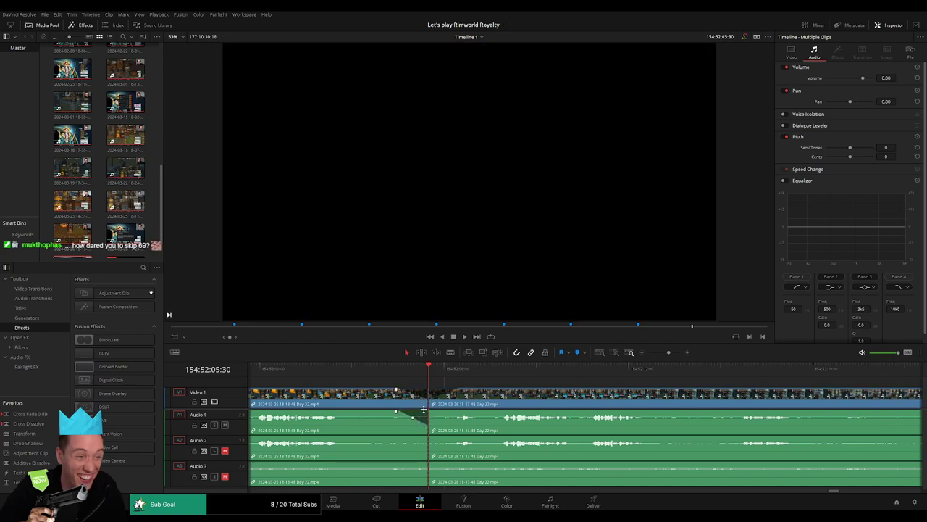
left_click_drag(431, 410, 401, 438)
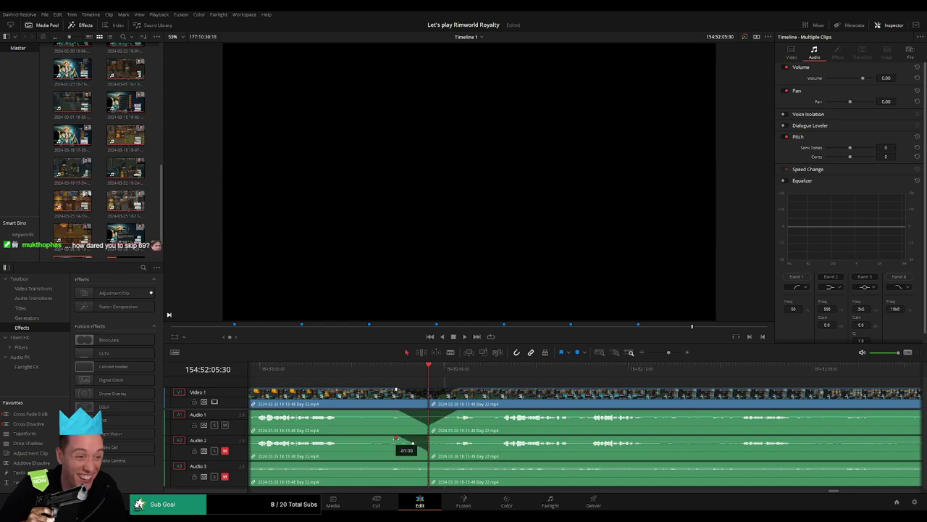
left_click_drag(452, 438, 460, 438)
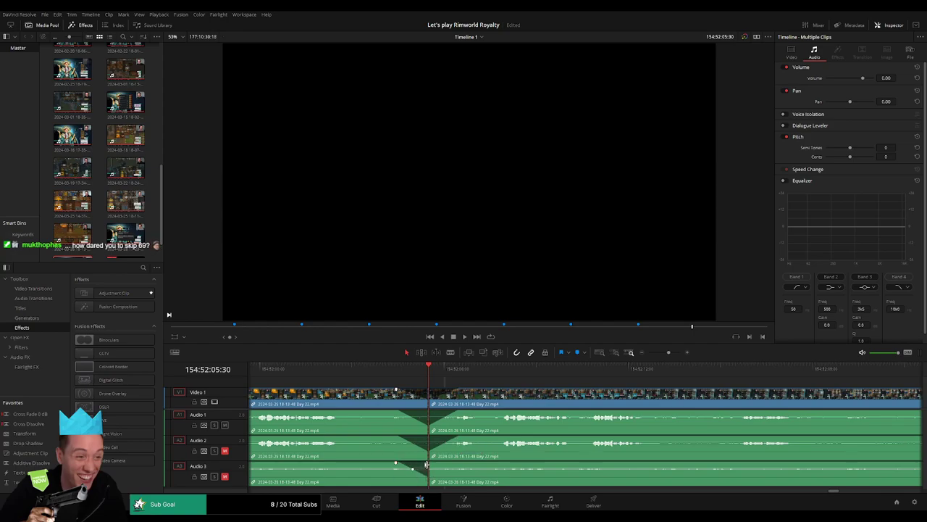
left_click_drag(435, 464, 456, 463)
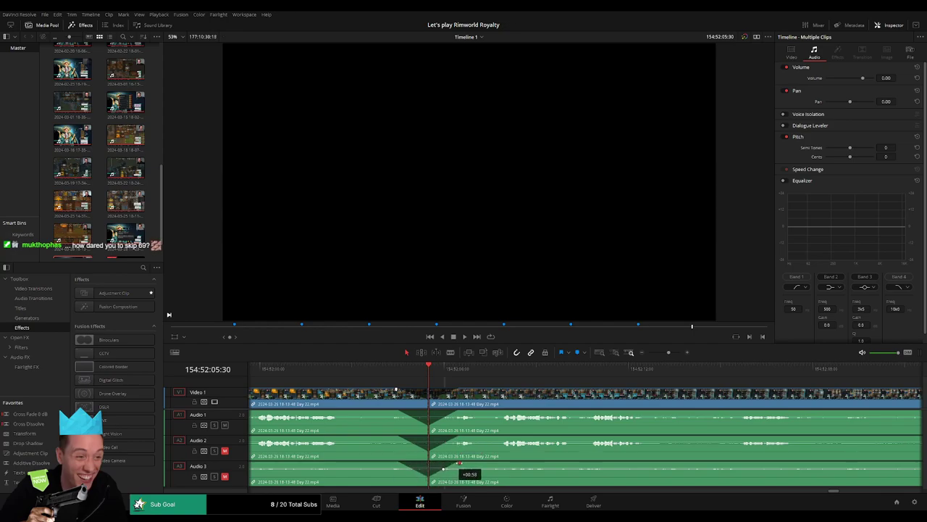
Step: Move the Day 22 footage after the 154:52:05:30 cut further along the timeline, leaving a gap behind the episode
left_click_drag(668, 352, 648, 353)
scroll(612, 385, "right", 3)
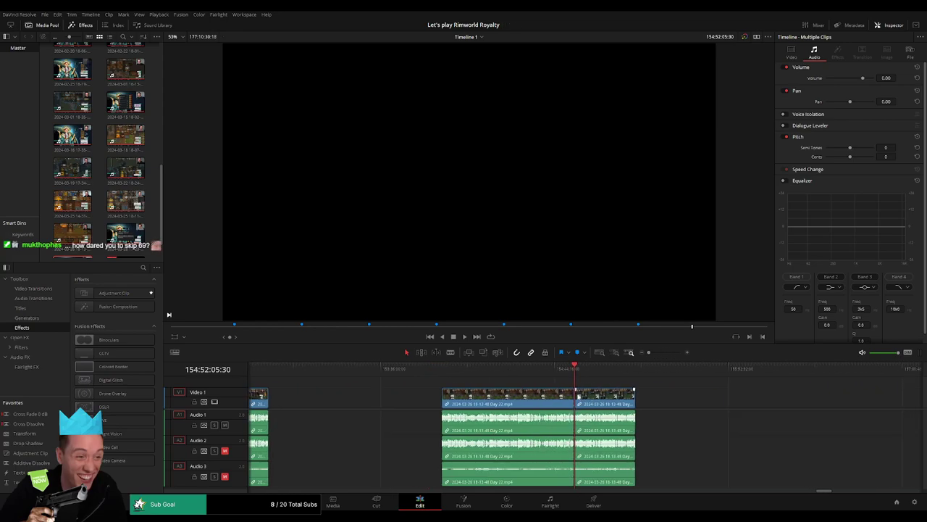
left_click(413, 374)
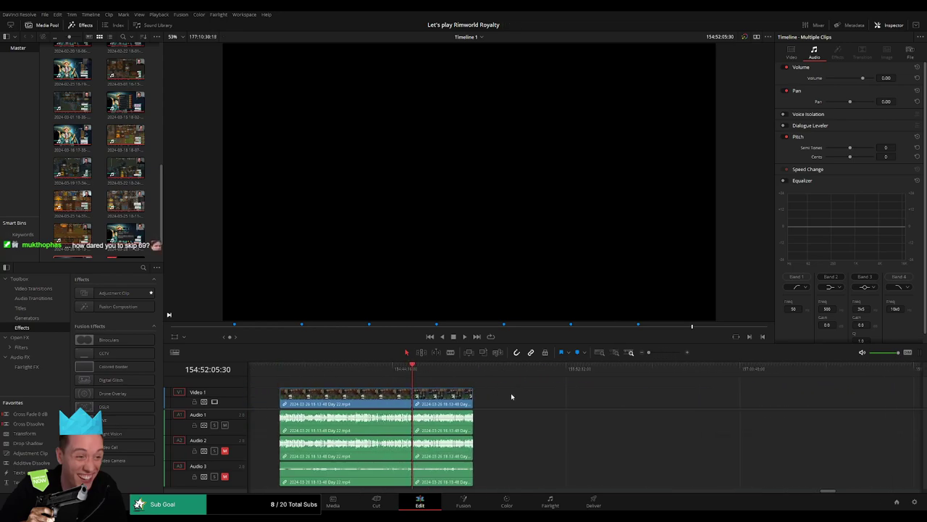
scroll(511, 392, "right", 3)
left_click_drag(323, 402, 619, 404)
left_click(418, 406)
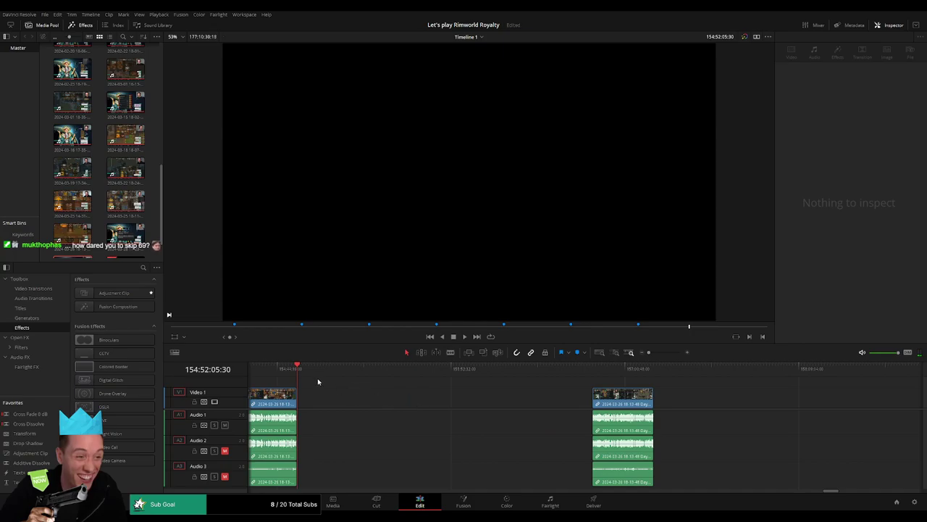
Step: Place the playhead at 156:00:00:00 and move the last piece of the Day 22 recording so it starts there
left_click_drag(303, 372, 466, 385)
left_click_drag(649, 353, 660, 354)
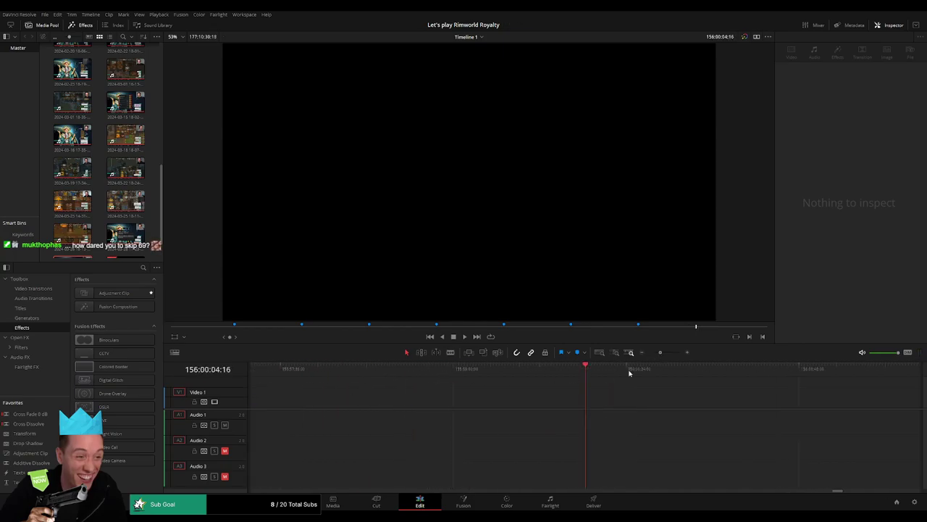
left_click_drag(580, 373, 576, 367)
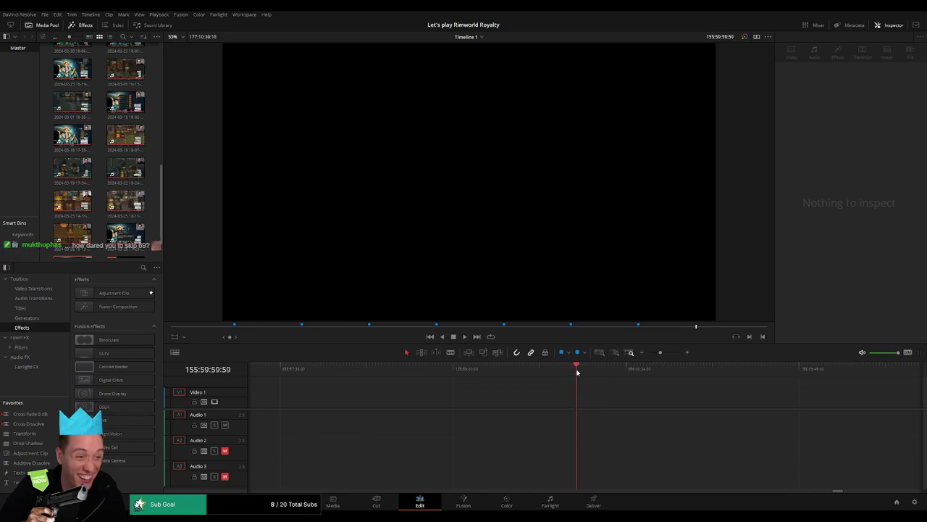
scroll(671, 362, "down", 2)
left_click(742, 400)
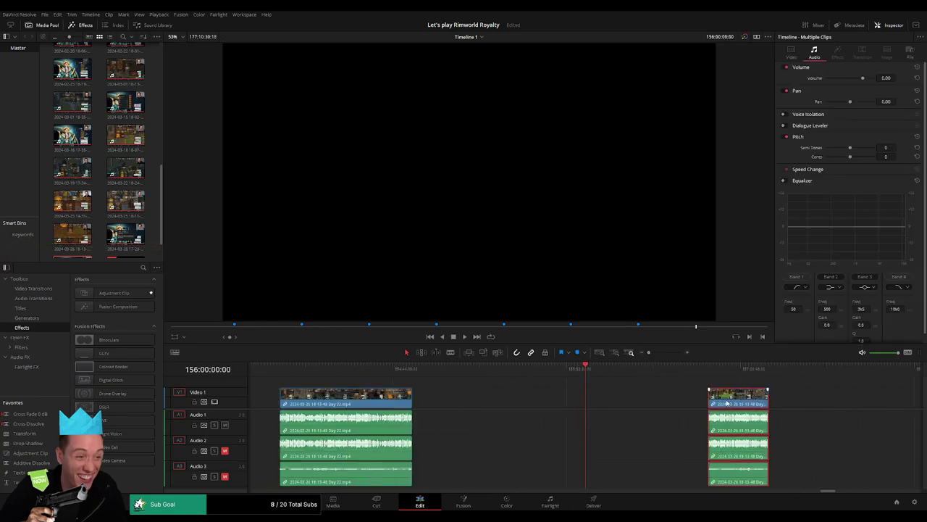
left_click_drag(742, 400, 620, 400)
Step: Bring the 2024-03-28 Day 23 recording back along the timeline until it directly follows the last Day 22 clip
scroll(873, 404, "right", 12)
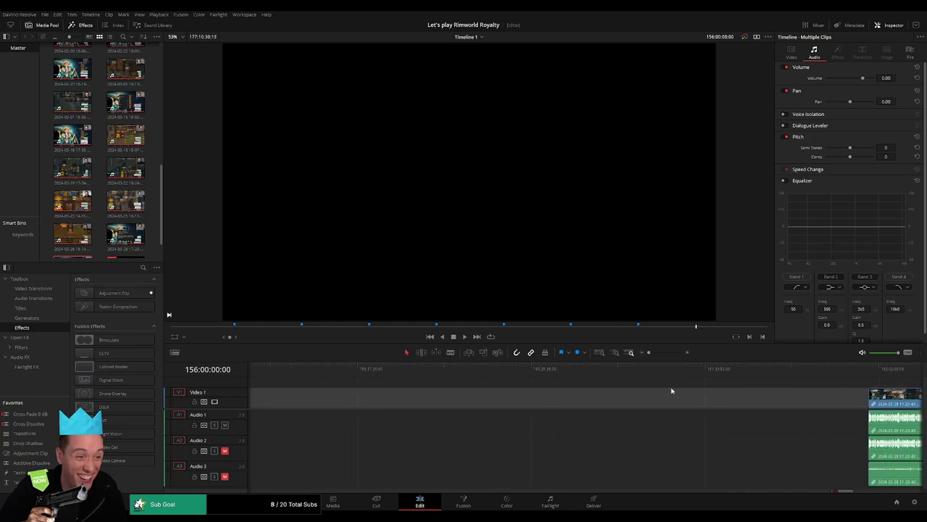
left_click_drag(776, 400, 393, 407)
scroll(532, 399, "left", 10)
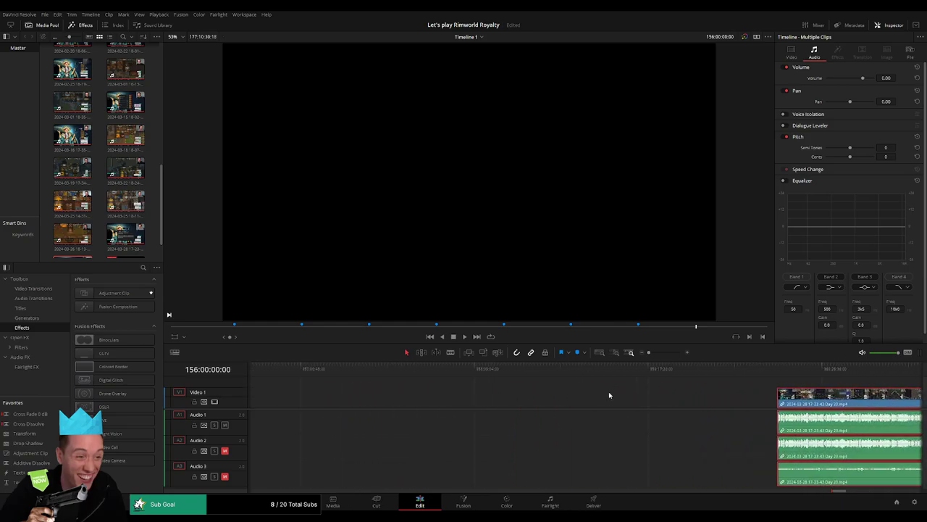
left_click_drag(824, 399, 360, 404)
scroll(360, 403, "left", 5)
left_click_drag(724, 399, 515, 398)
Step: Add the default transitions to the video and all three audio tracks where the Day 22 and Day 23 recordings meet, and play them back
key("space")
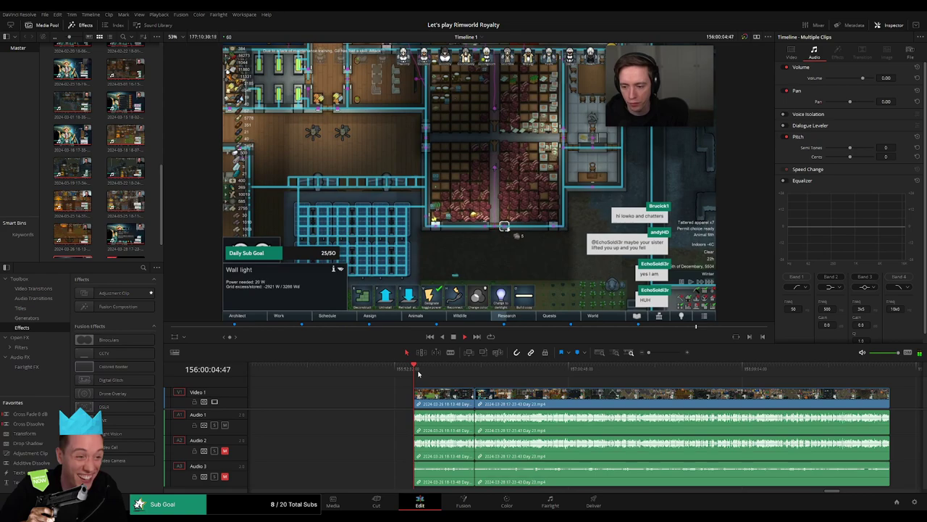
left_click_drag(418, 372, 474, 374)
left_click_drag(649, 352, 669, 355)
left_click(556, 378)
key("space")
left_click(660, 398)
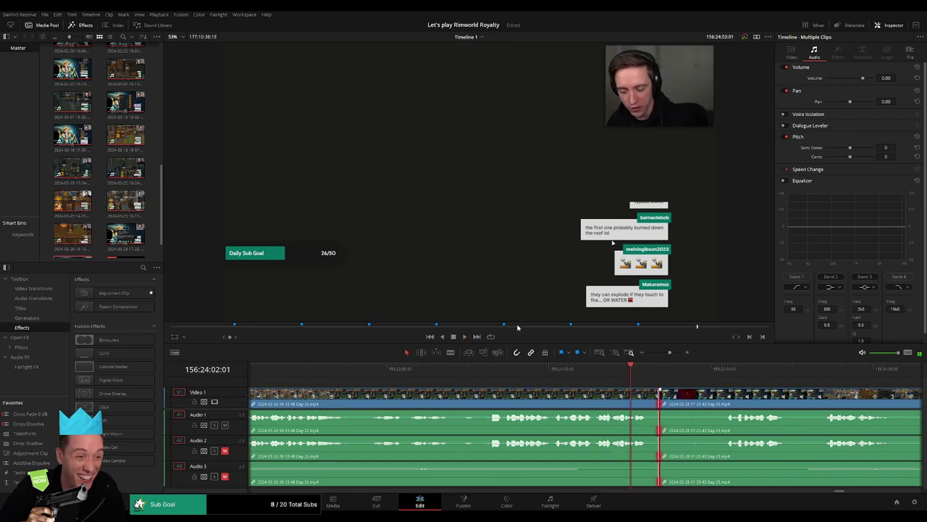
key("ctrl+t")
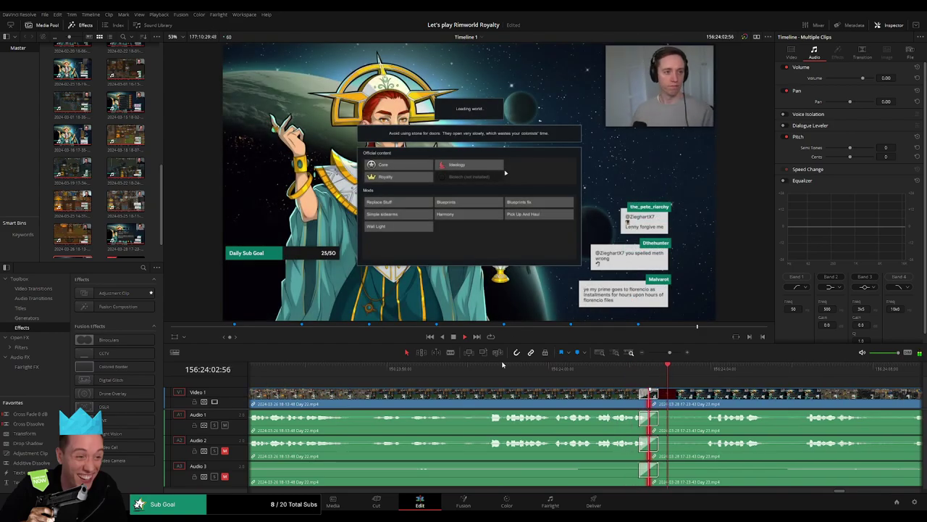
left_click(485, 366)
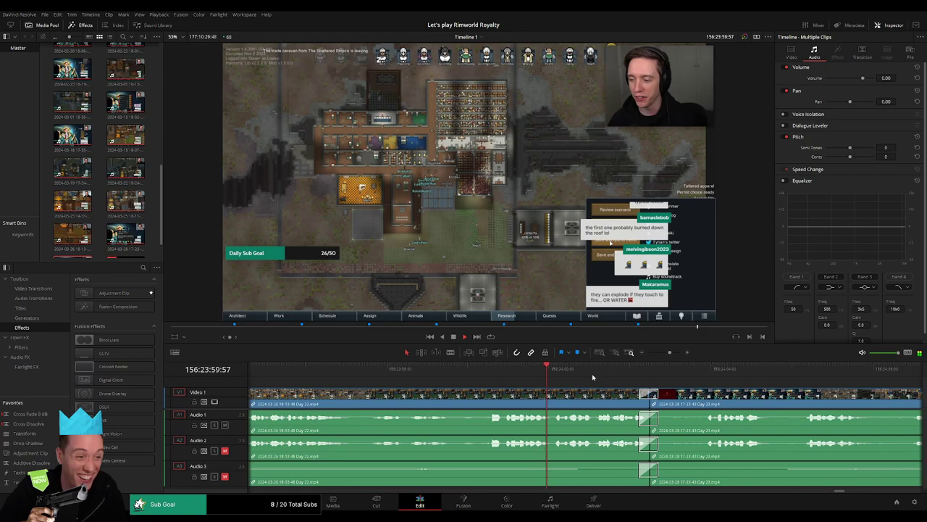
Step: Move the playhead to around 156:52:07 in the 2024-03-28 Day 23 recording
left_click_drag(669, 352, 649, 353)
left_click_drag(658, 397, 475, 388)
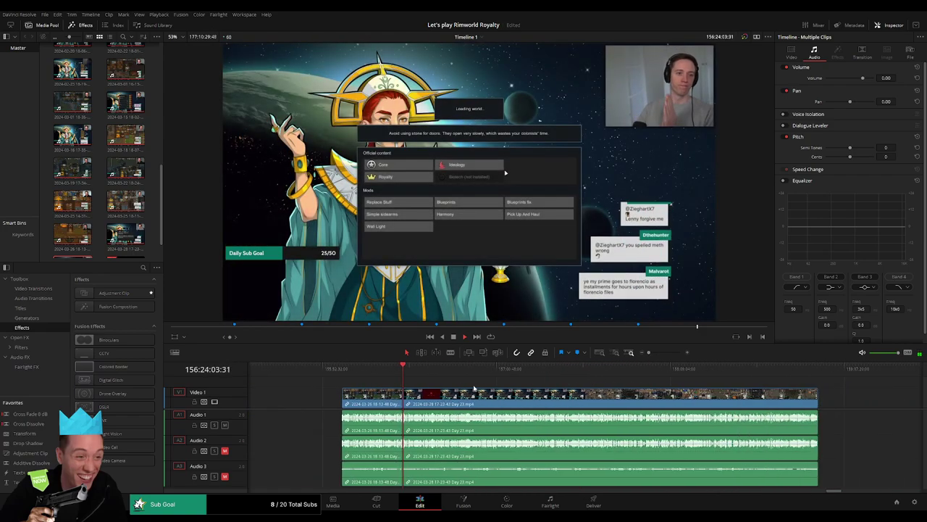
left_click_drag(407, 374, 446, 376)
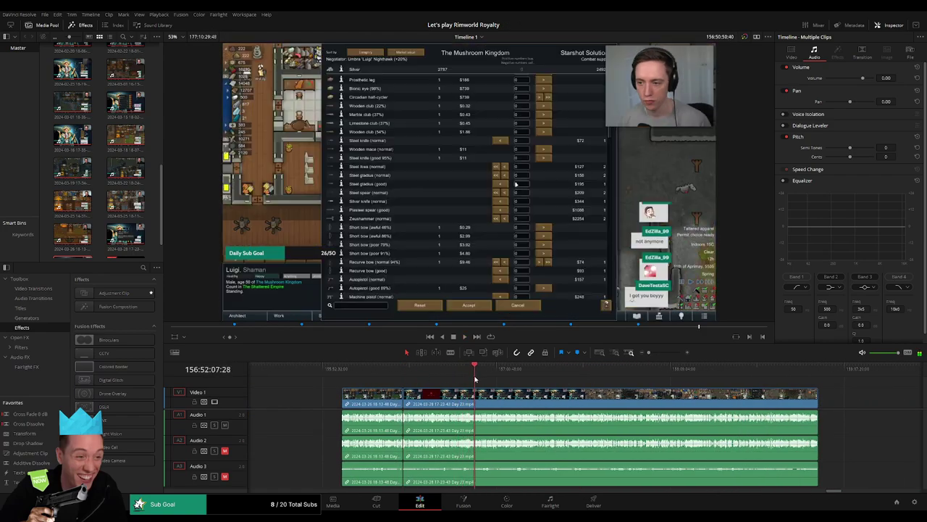
Step: Find a pause in speech near 156:52:03 in the 2024-03-28 Day 23 recording and split all tracks at 156:52:03:00
left_click_drag(649, 353, 668, 353)
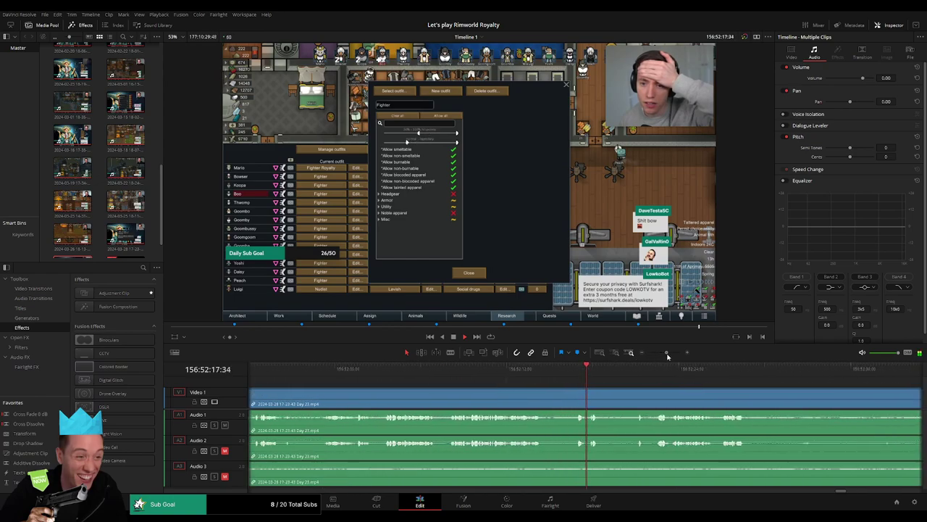
left_click(464, 370)
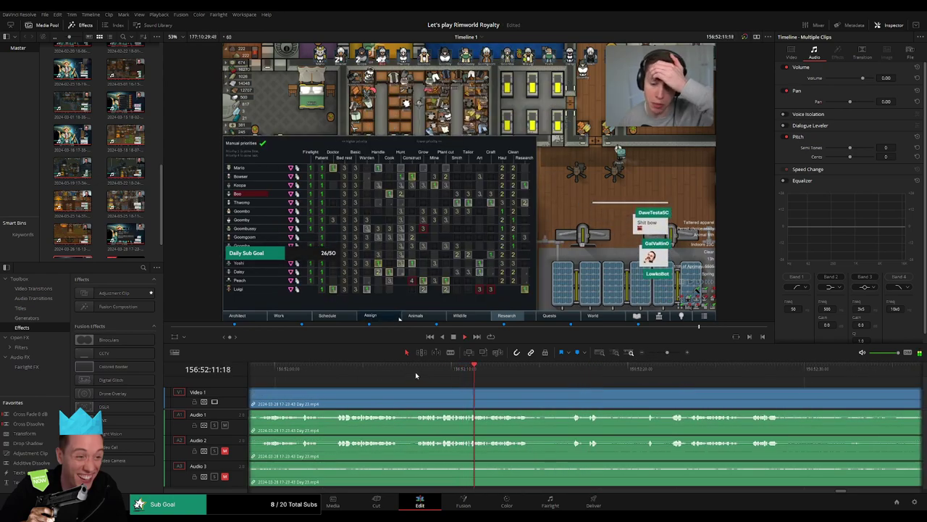
left_click(417, 373)
left_click_drag(417, 377, 482, 384)
left_click(407, 374)
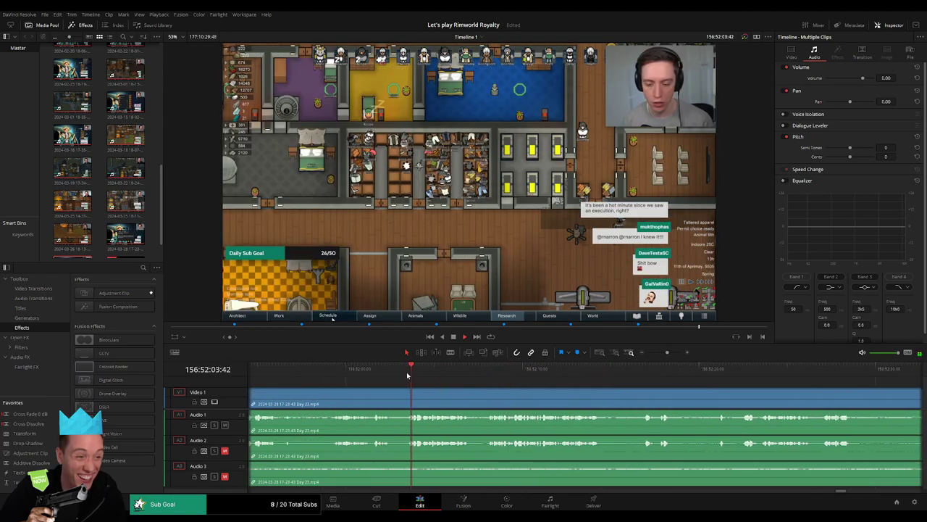
left_click_drag(667, 353, 670, 354)
left_click(492, 373)
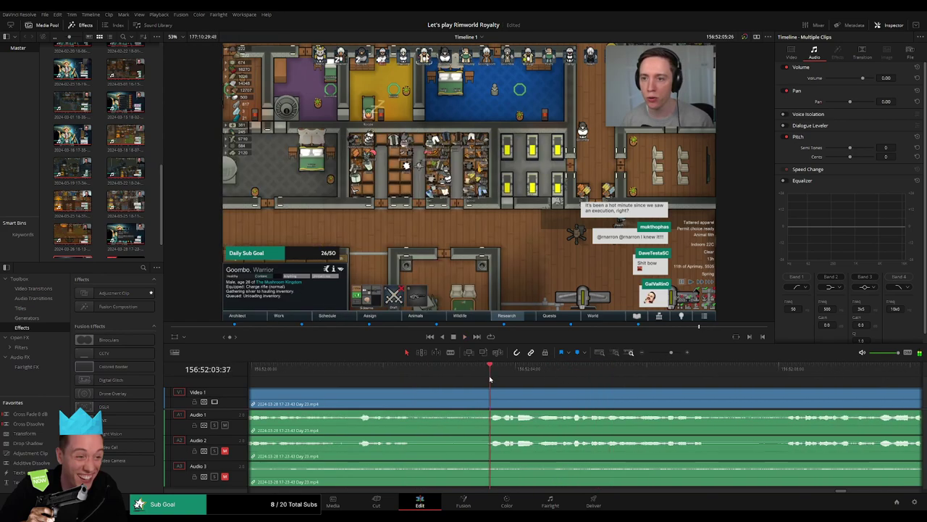
left_click_drag(492, 379, 516, 395)
left_click(452, 403)
Step: Add fade-outs and fade-ins of about one second to the video and all three audio tracks at 156:52:03:00, and play them back
left_click_drag(448, 392, 398, 393)
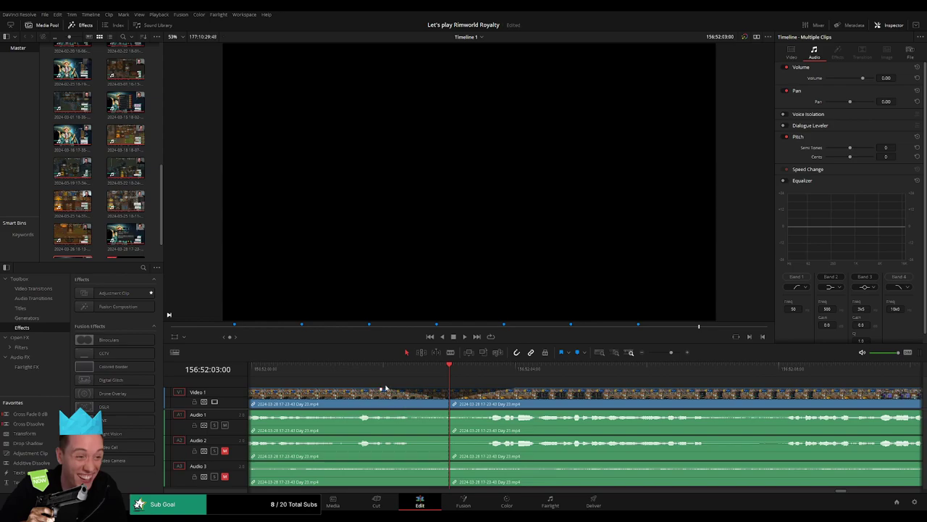
left_click_drag(389, 369, 419, 371)
left_click_drag(448, 411, 393, 411)
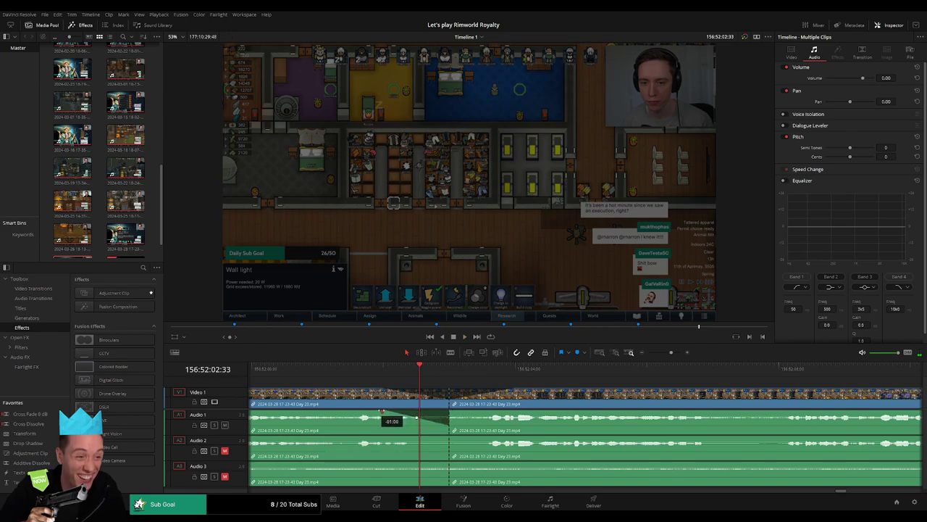
left_click_drag(452, 412, 510, 413)
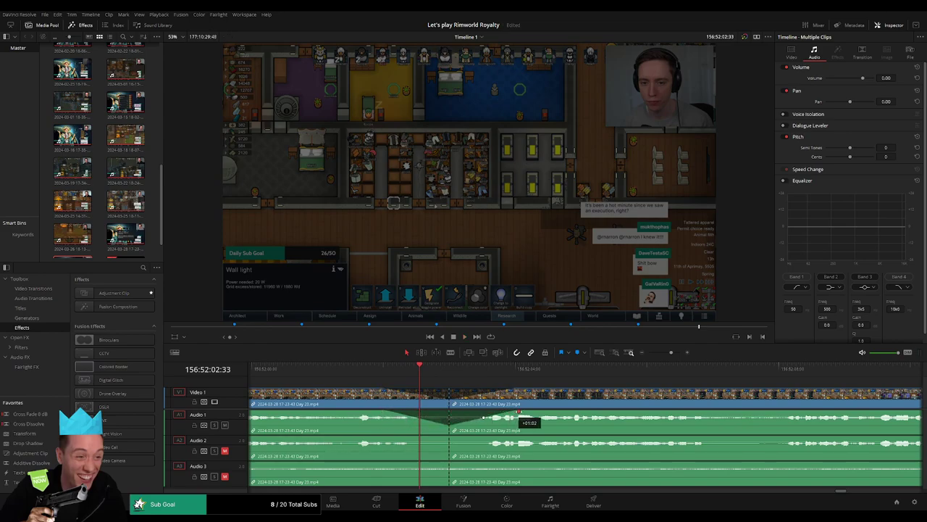
left_click_drag(449, 436, 416, 439)
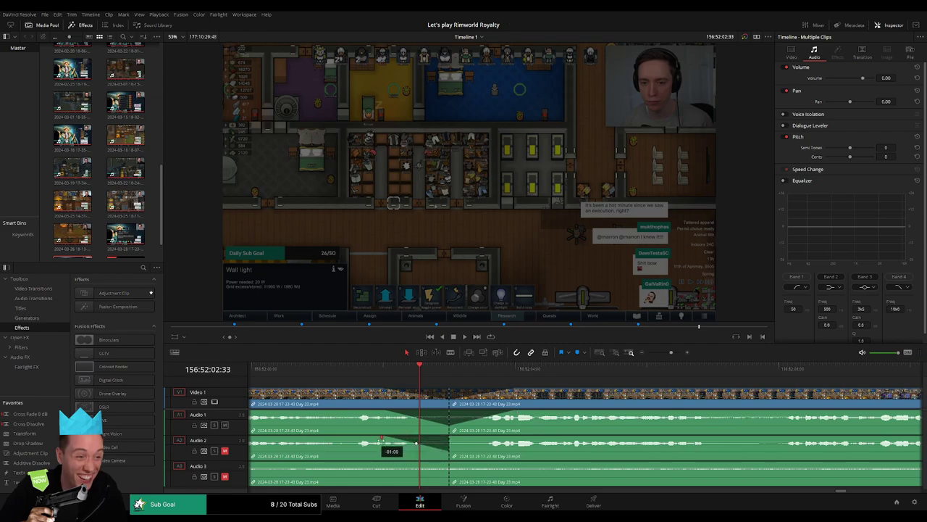
left_click_drag(460, 437, 506, 440)
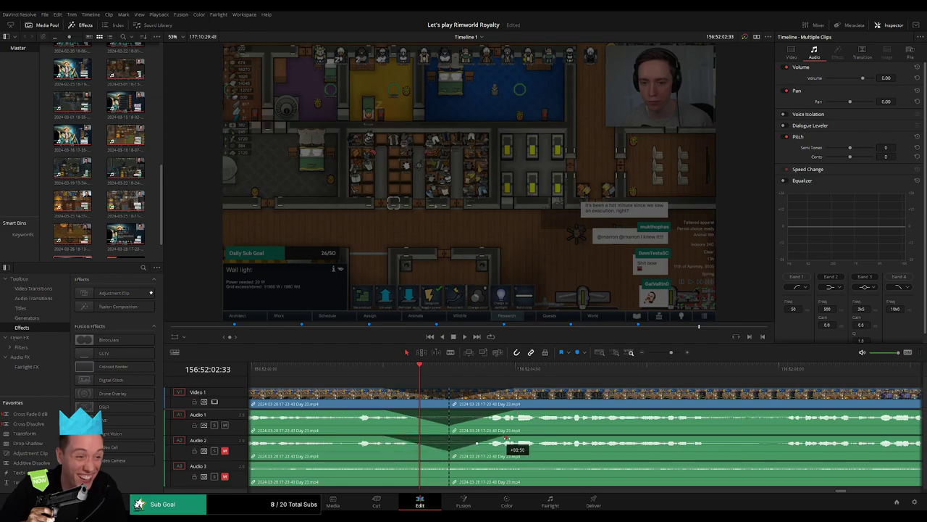
left_click_drag(445, 462, 379, 464)
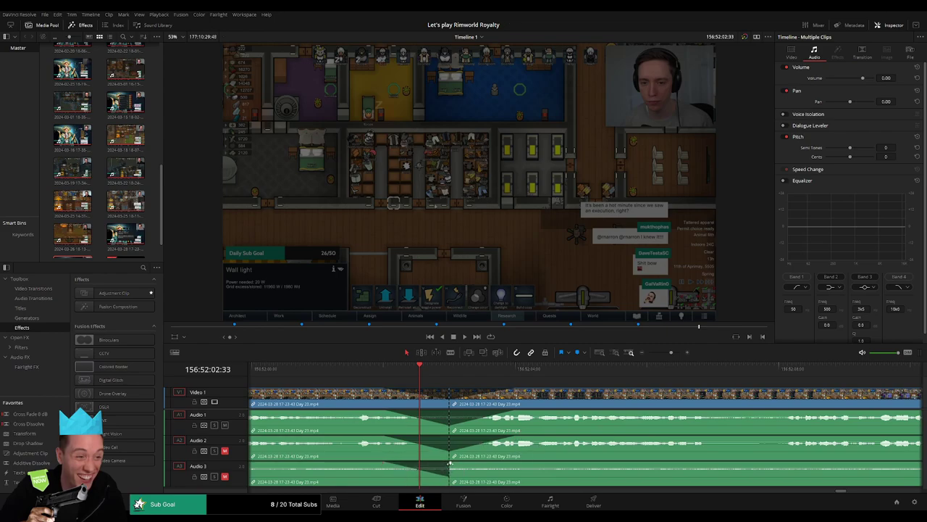
left_click_drag(449, 463, 499, 463)
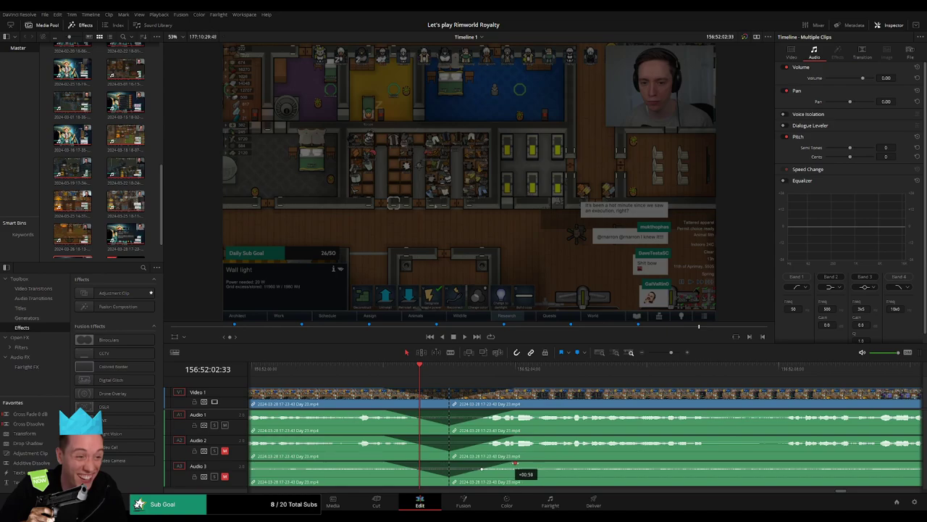
left_click(355, 364)
key("space")
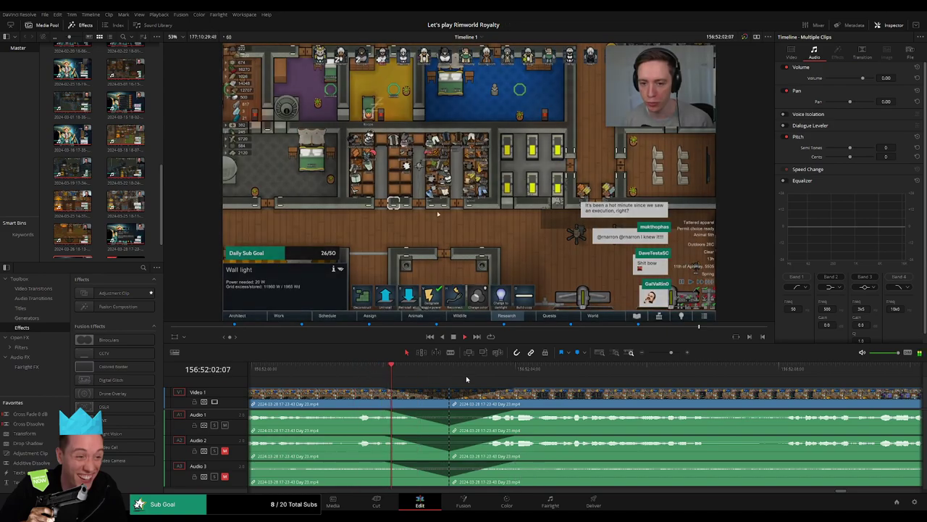
key("space")
Step: Move the Day 23 piece after the 156:52:03:00 cut farther along the timeline, leaving a gap behind the finished episode
left_click_drag(670, 353, 649, 353)
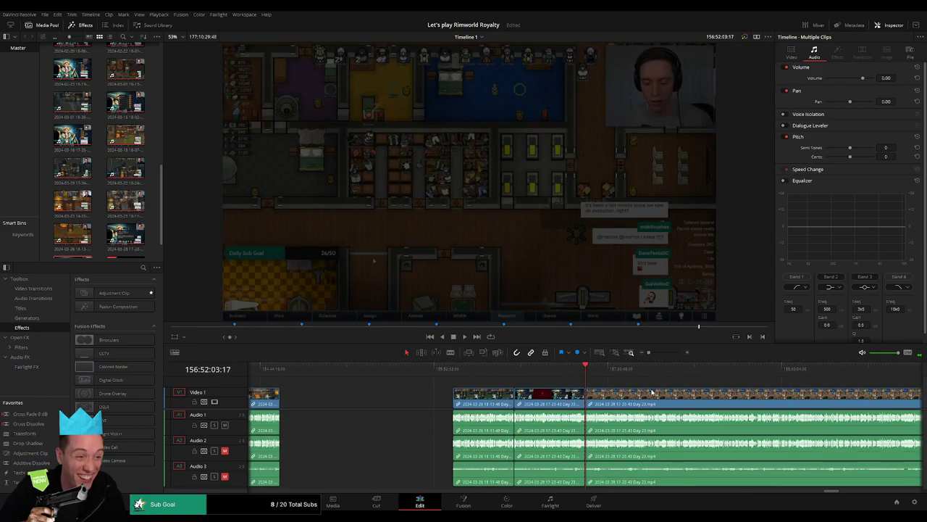
left_click_drag(656, 393, 484, 392)
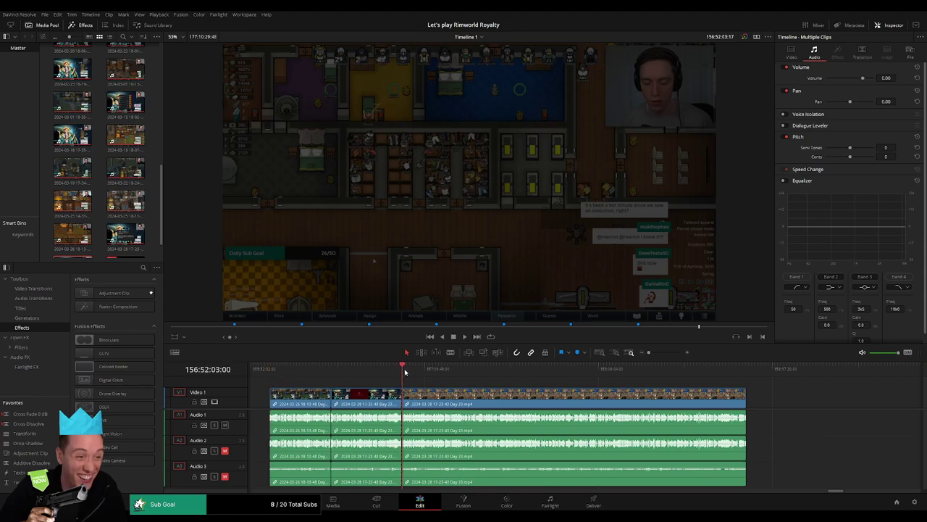
left_click_drag(543, 397, 692, 400)
left_click(417, 405)
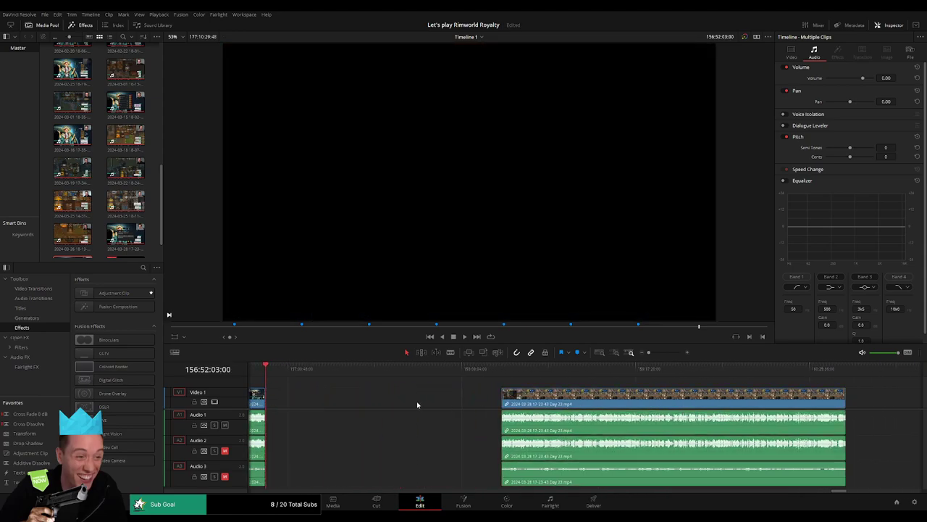
left_click(416, 404)
scroll(417, 404, "up", 2)
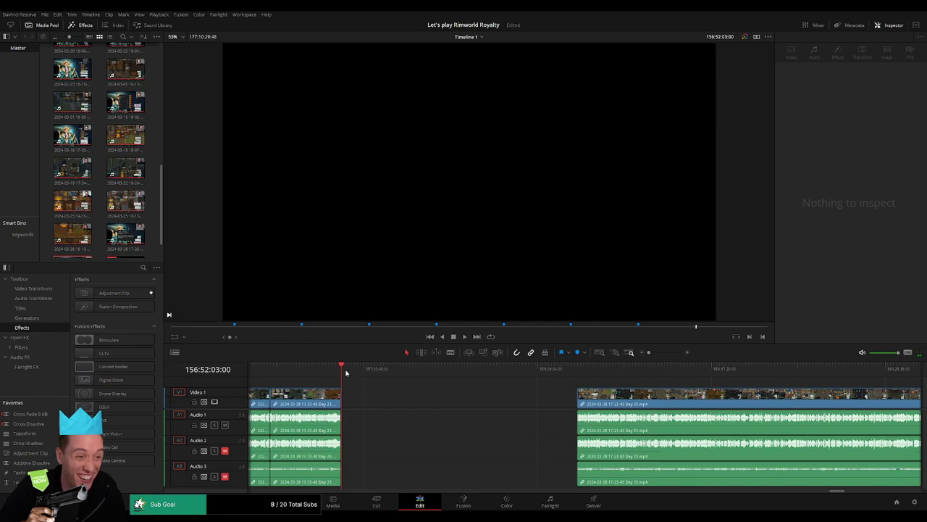
Step: Place the playhead at 158:00:00:00 and move the remaining Day 23 piece so it starts there
left_click_drag(439, 383, 515, 389)
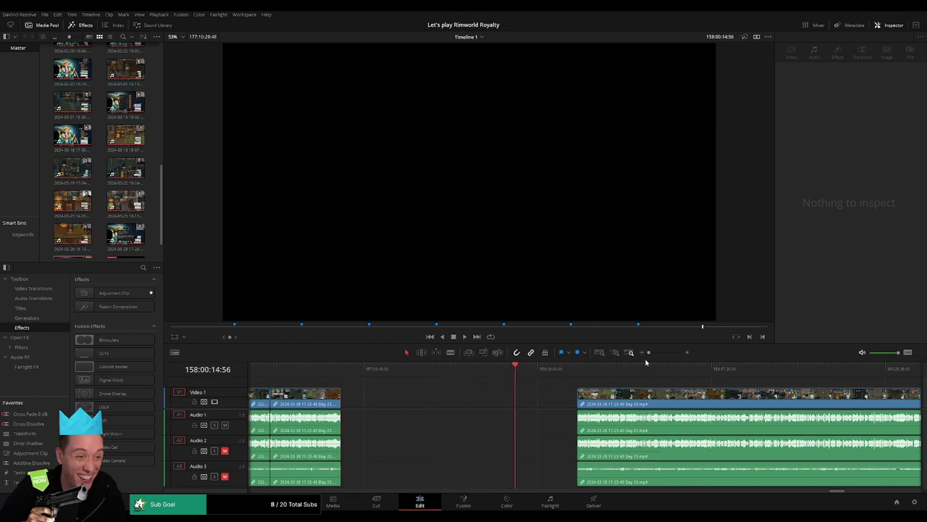
scroll(594, 379, "up", 3)
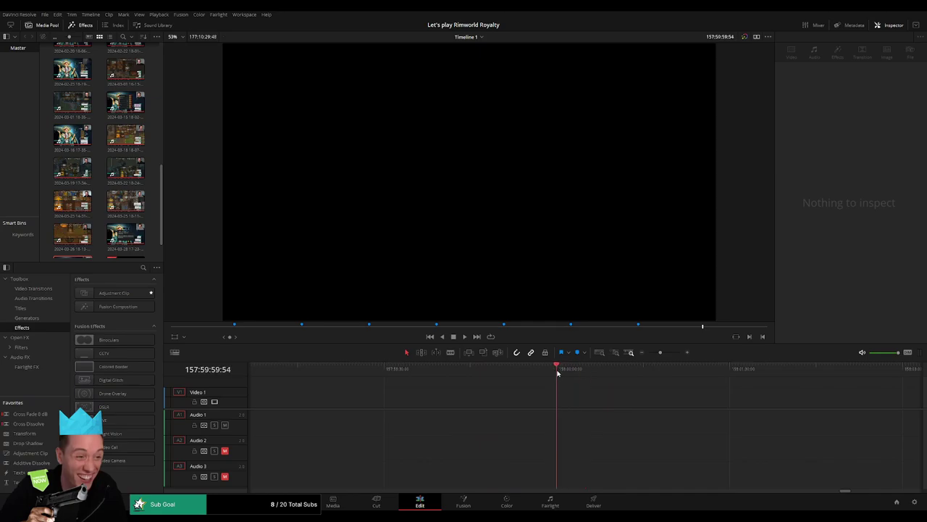
left_click_drag(662, 353, 649, 353)
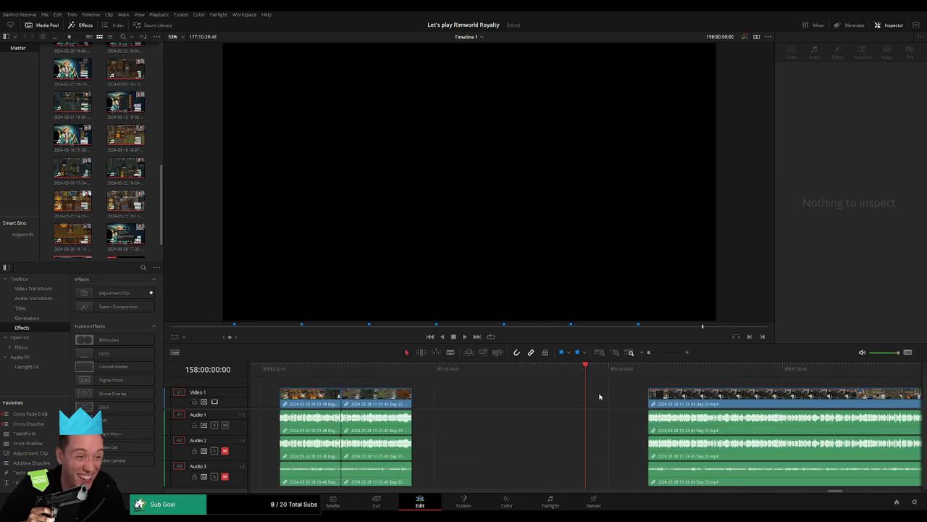
left_click_drag(601, 395, 427, 386)
left_click(434, 390)
left_click(522, 397)
left_click_drag(523, 396, 408, 385)
Step: Play through the Day 23 piece from around 158:51:35 for a quiet moment and split all tracks at 158:52:07:30
key("space")
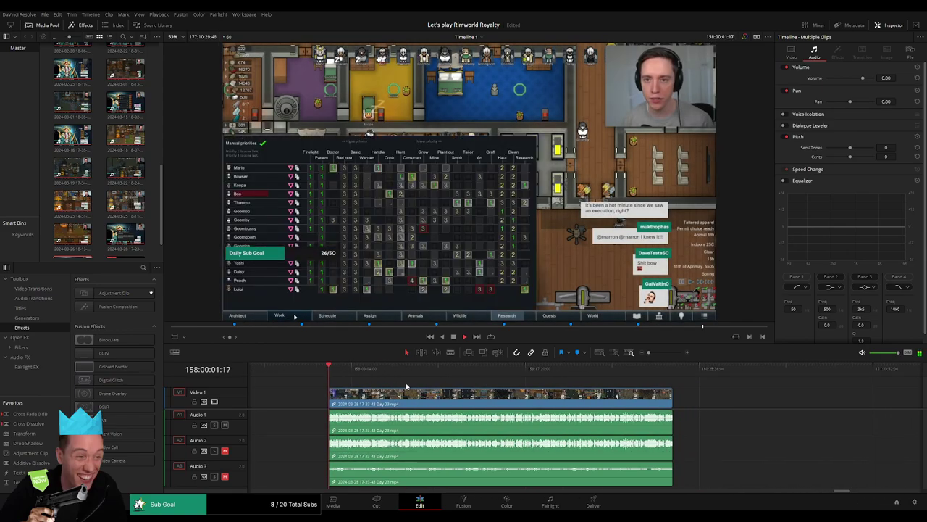
left_click_drag(338, 371, 461, 384)
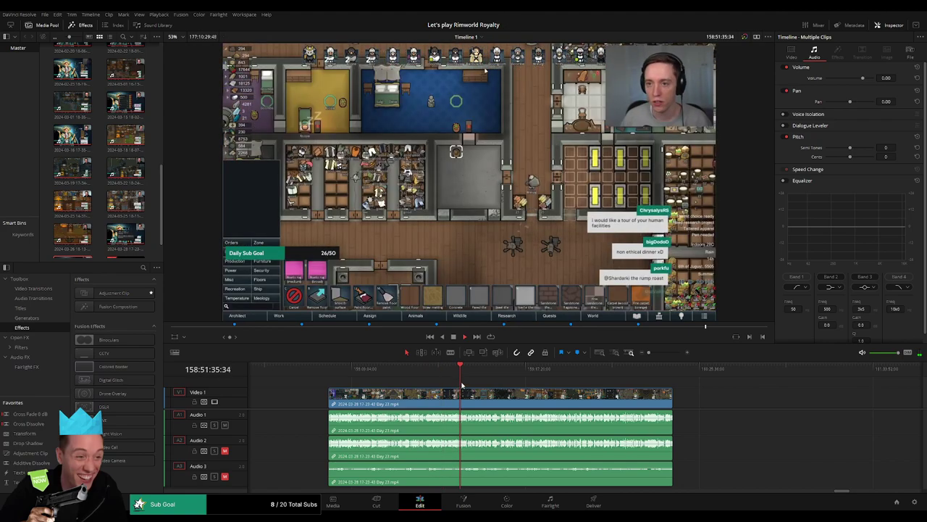
left_click_drag(649, 353, 669, 355)
left_click_drag(635, 381, 541, 378)
left_click(579, 375)
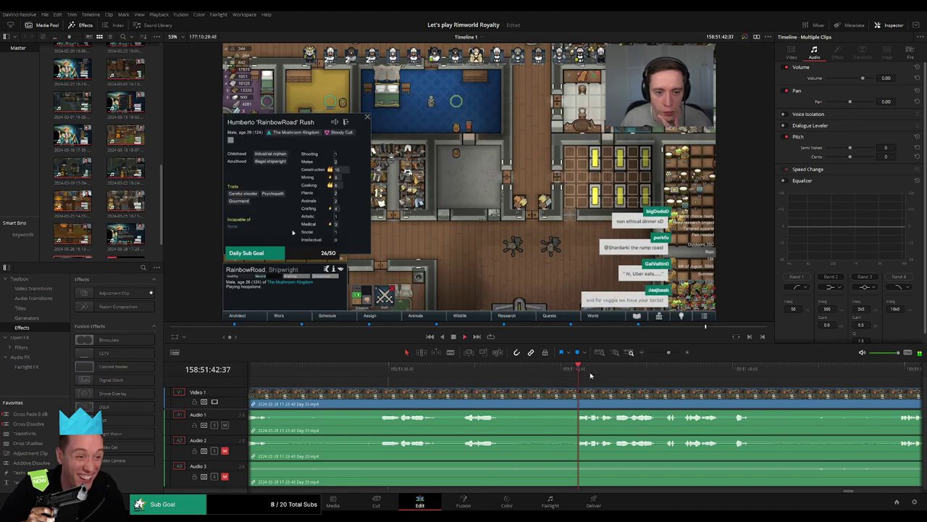
left_click_drag(678, 376, 488, 375)
left_click_drag(599, 375, 503, 381)
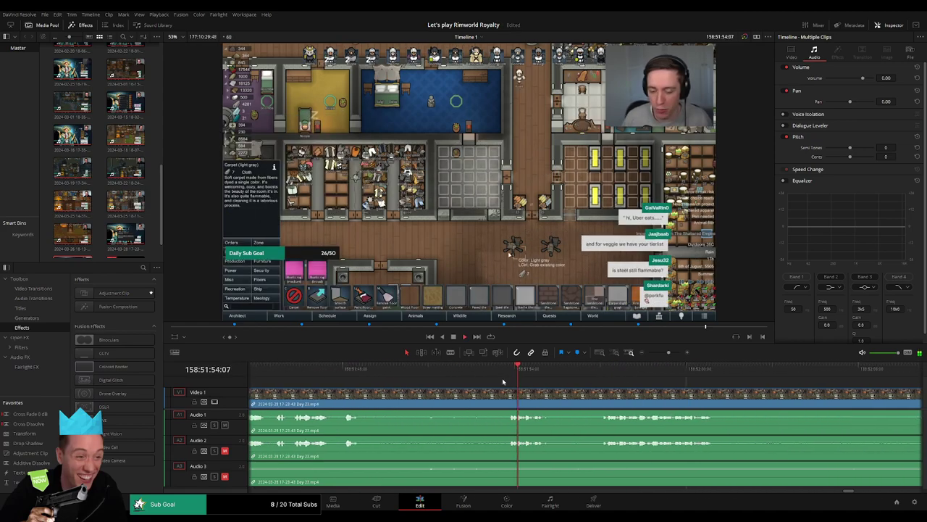
left_click(602, 376)
left_click_drag(726, 391, 459, 378)
left_click(646, 375)
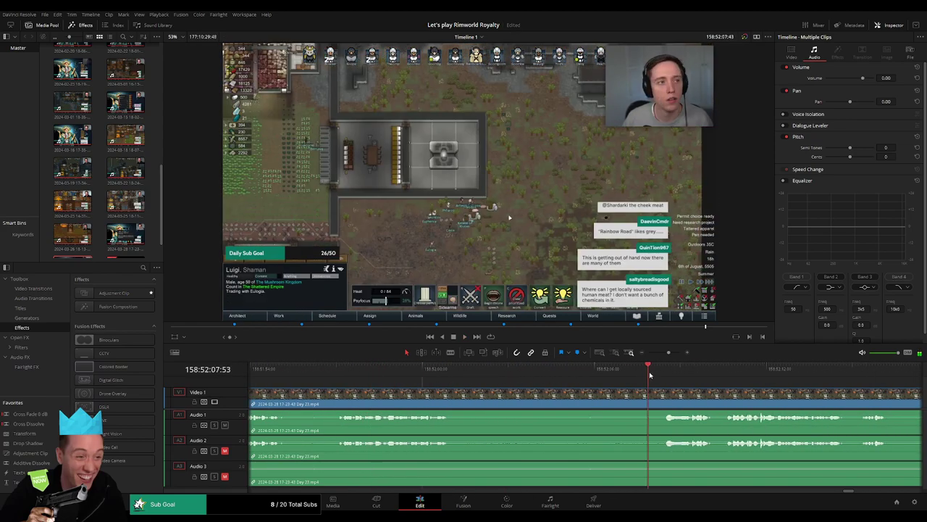
left_click_drag(645, 377, 527, 382)
left_click(547, 376)
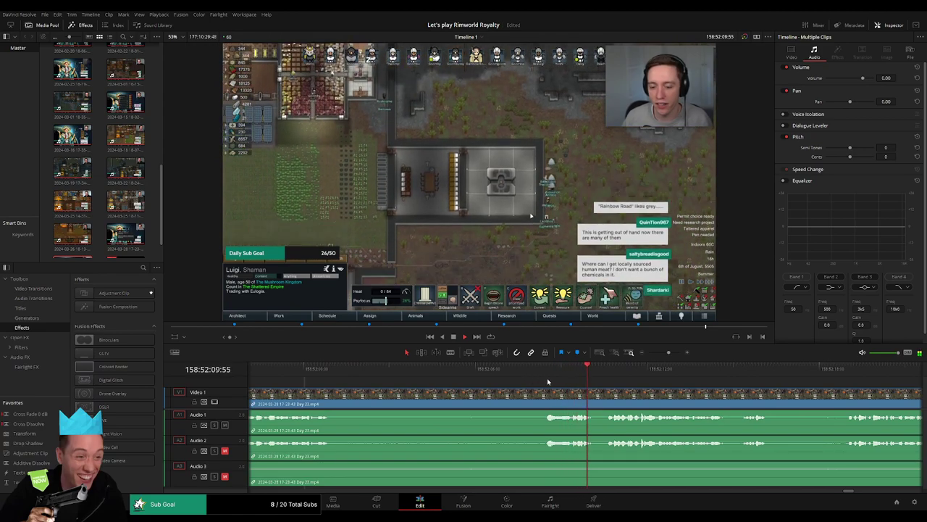
left_click(519, 378)
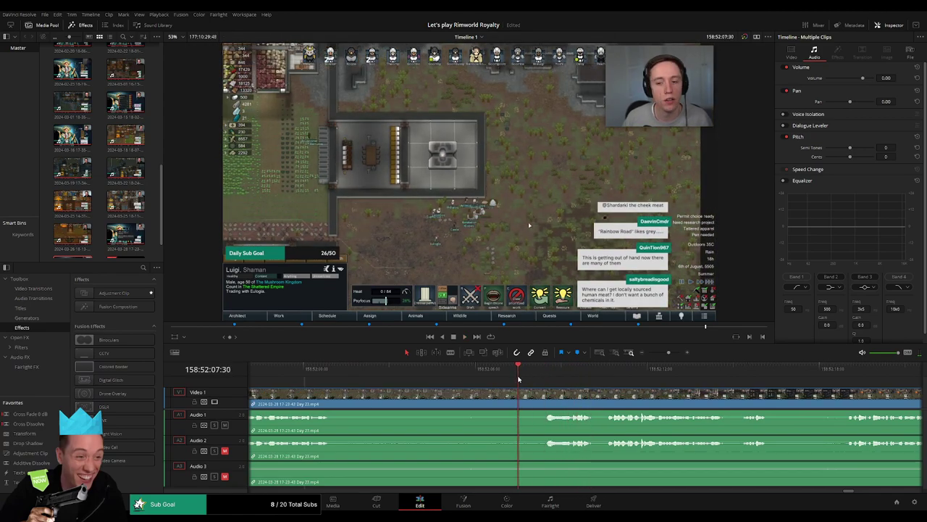
key("ctrl+b")
Step: Fade the video and all three audio tracks out and in over about one second at 158:52:07:30, and play the cut
left_click_drag(522, 391, 545, 437)
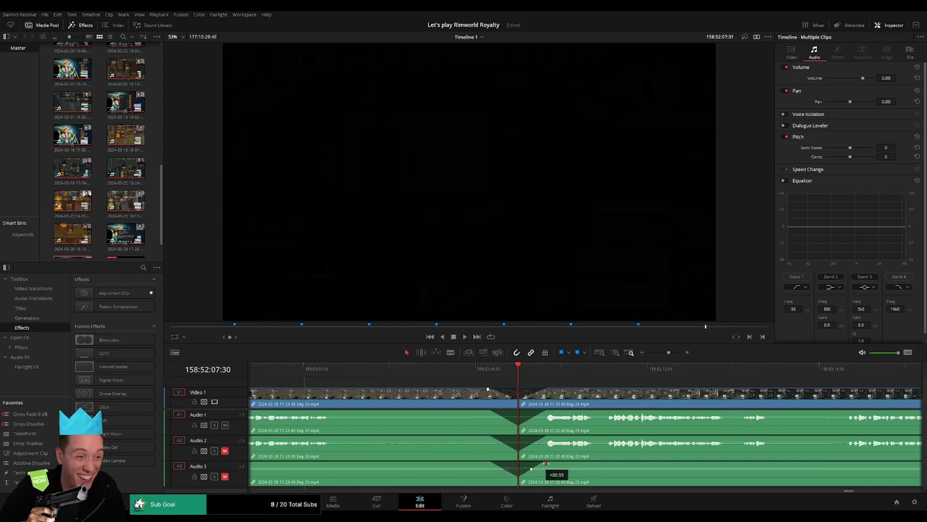
key("space")
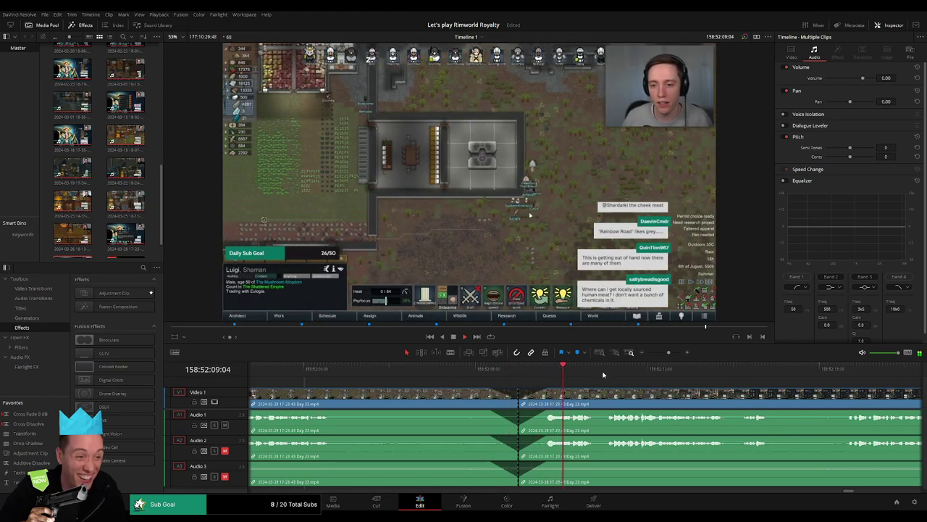
Step: Move the last Day 23 piece after the 158:52:07:30 cut farther along the timeline, leaving an empty gap
left_click_drag(671, 353, 649, 354)
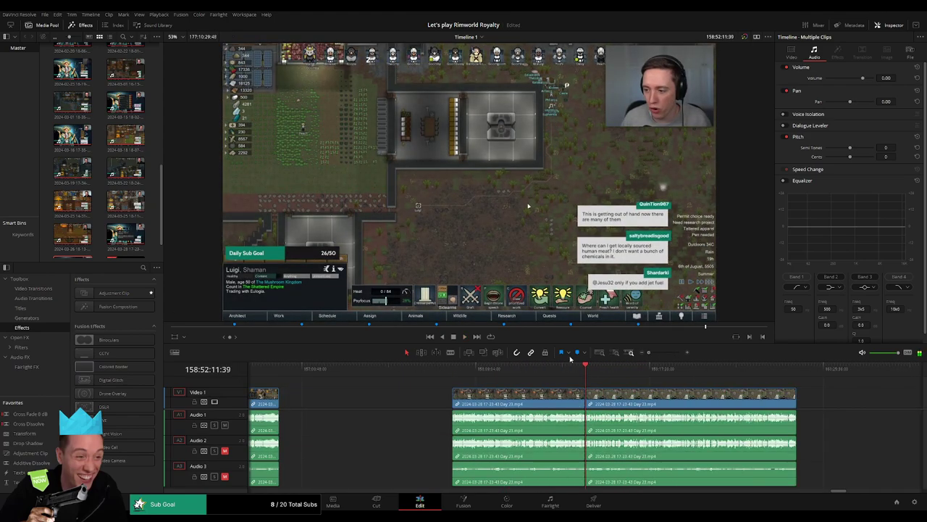
left_click(324, 375)
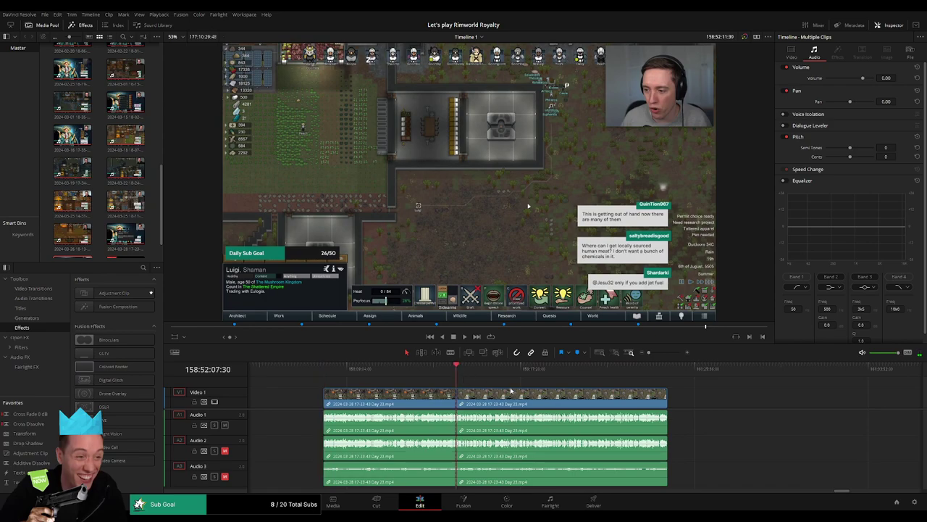
scroll(511, 391, "right", 3)
left_click_drag(412, 394, 648, 402)
scroll(500, 404, "left", 3)
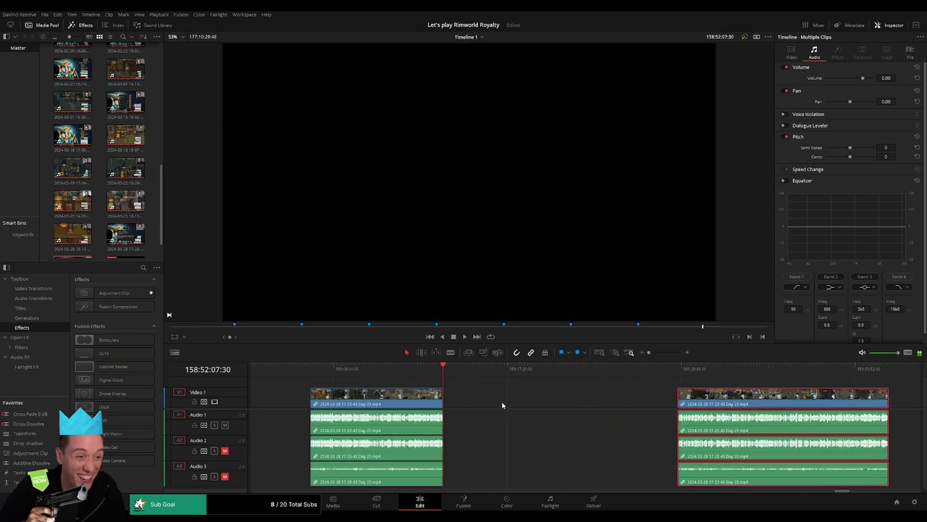
Step: Add a timeline marker at 158:52:07:30, where the finished episode ends, and name it "80 episodes"
left_click(502, 405)
key("m")
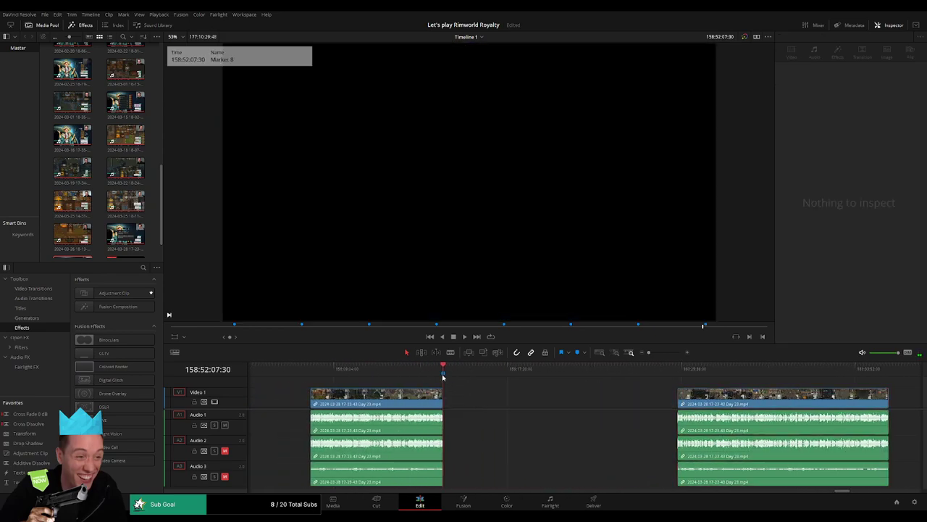
left_click(477, 400)
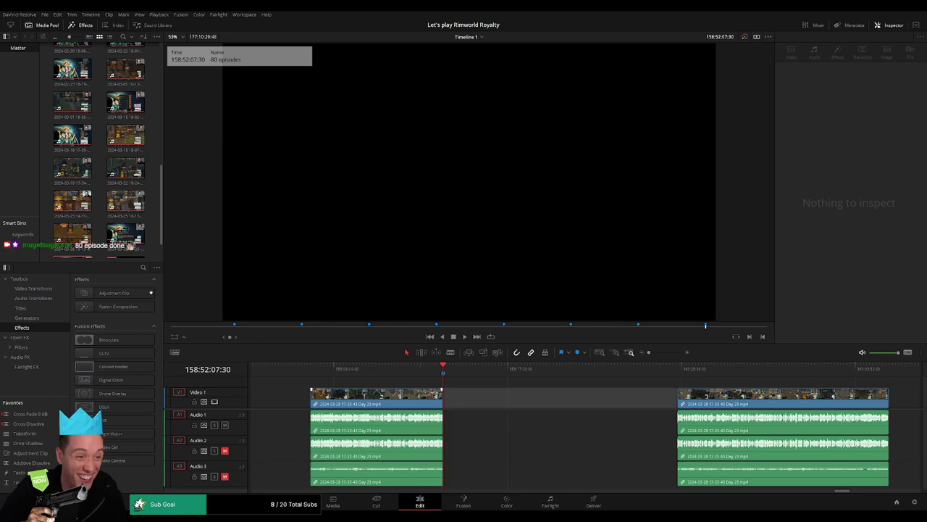
left_click(471, 403)
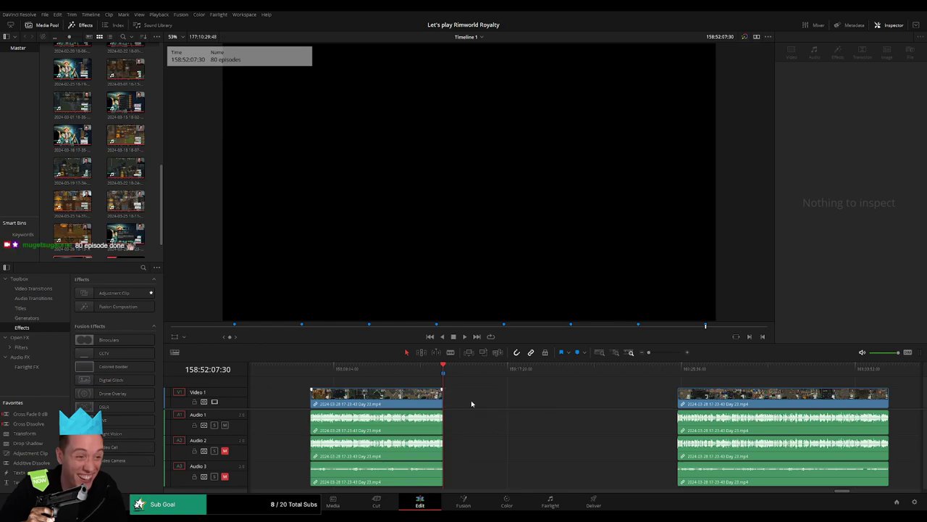
scroll(479, 402, "right", 2)
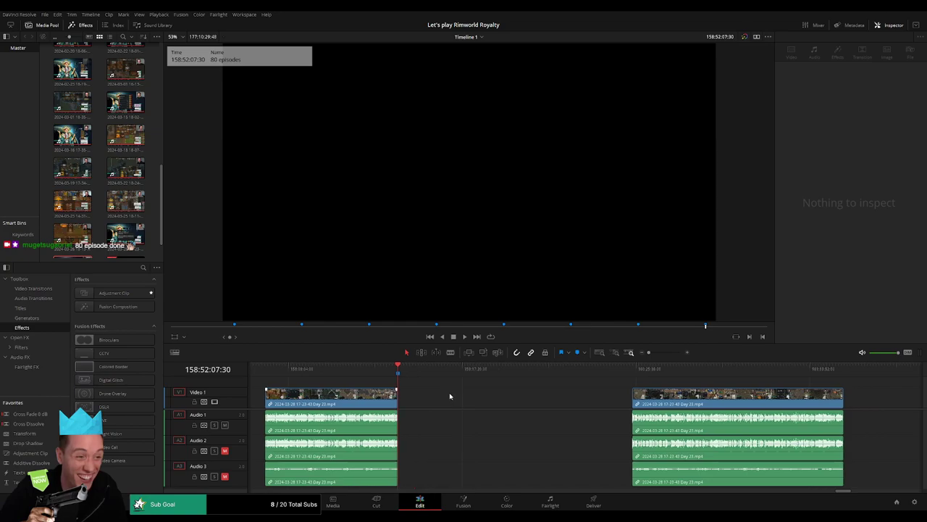
Step: Move the last Day 23 piece earlier so it starts at about 160:00:00, and play its beginning
left_click(460, 400)
left_click_drag(398, 368, 571, 387)
scroll(571, 391, "right", 8)
left_click_drag(498, 392, 439, 391)
key("space")
scroll(405, 385, "right", 3)
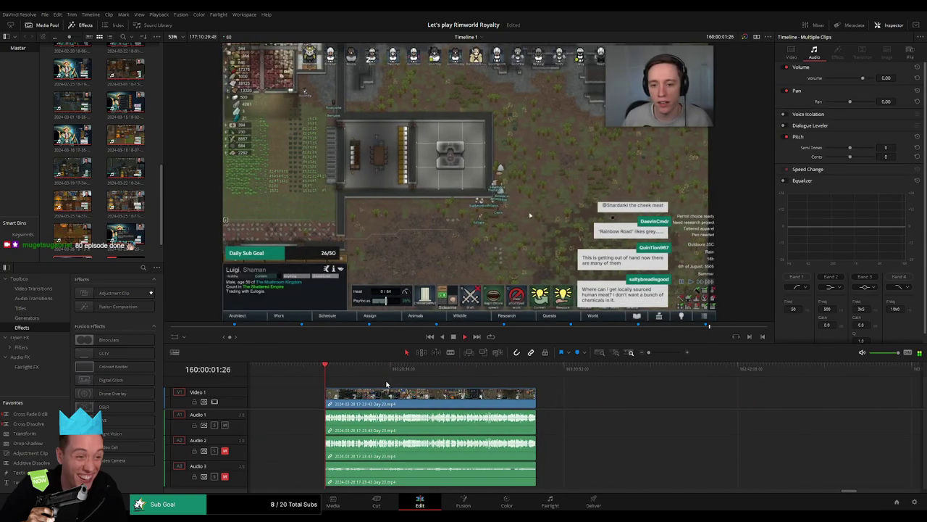
Step: Find a quiet moment in the last Day 23 piece around 160:52 and split all tracks at 160:52:00:00
left_click_drag(379, 375, 458, 376)
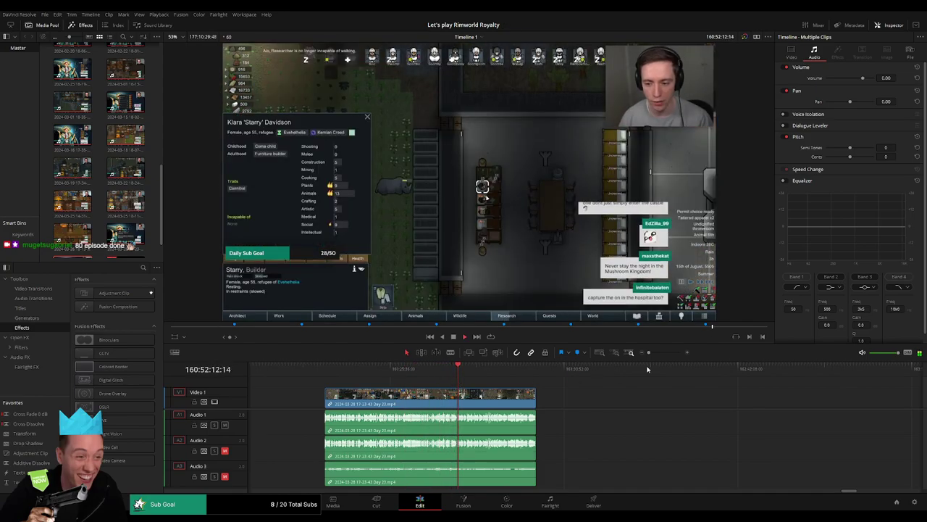
left_click_drag(648, 352, 665, 353)
left_click(539, 376)
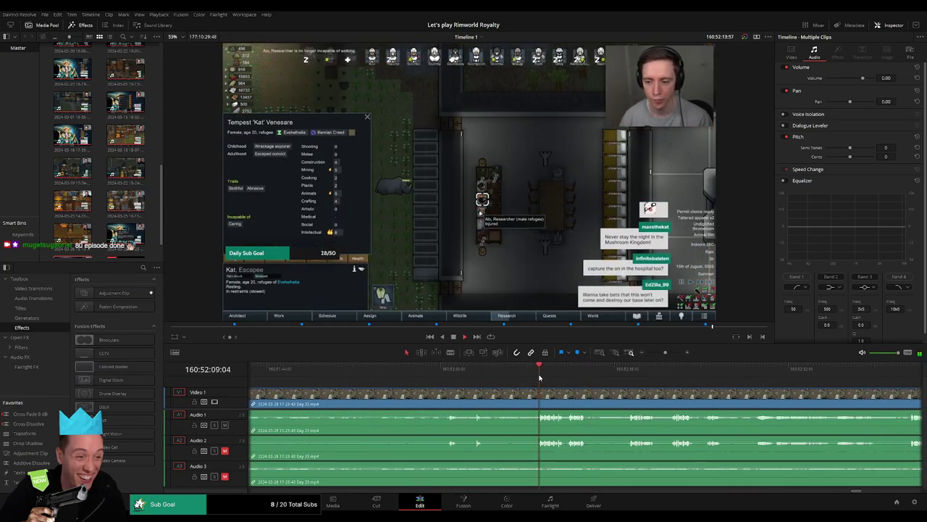
left_click(458, 376)
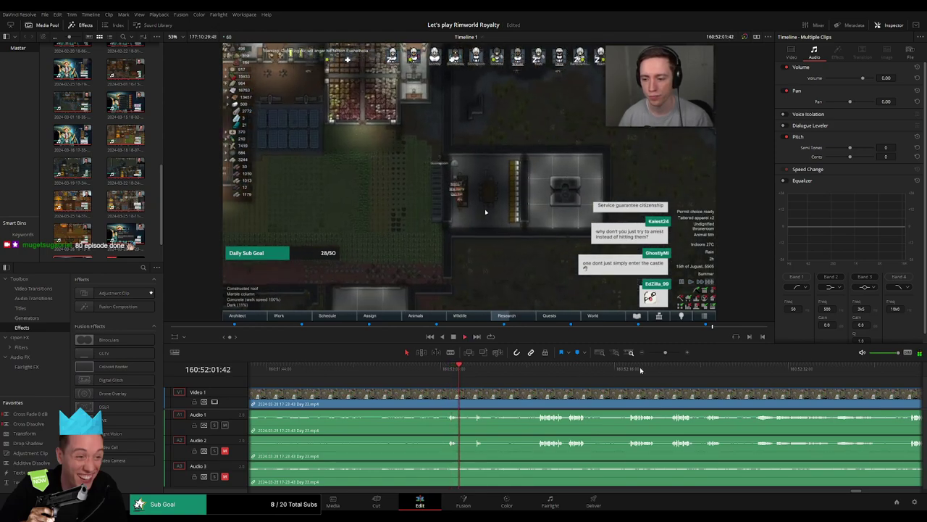
left_click_drag(665, 352, 669, 352)
left_click(551, 377)
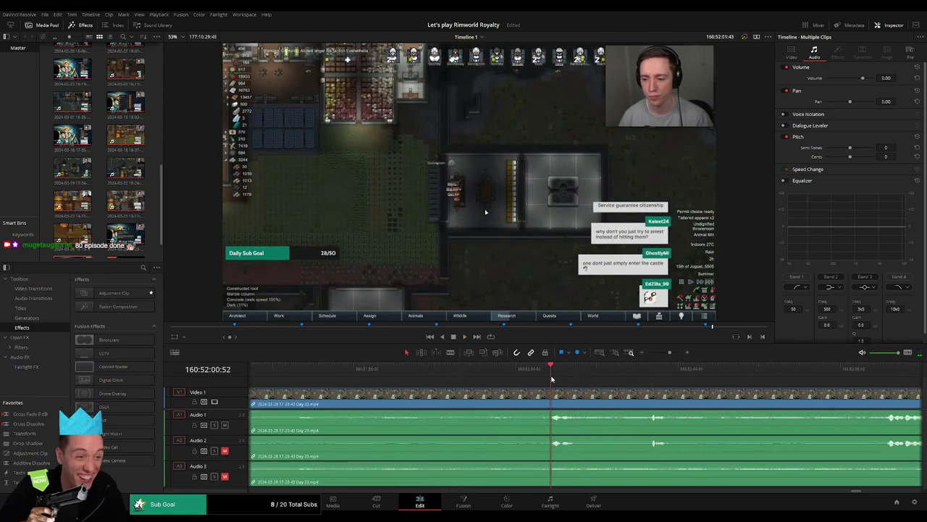
left_click_drag(551, 378, 518, 382)
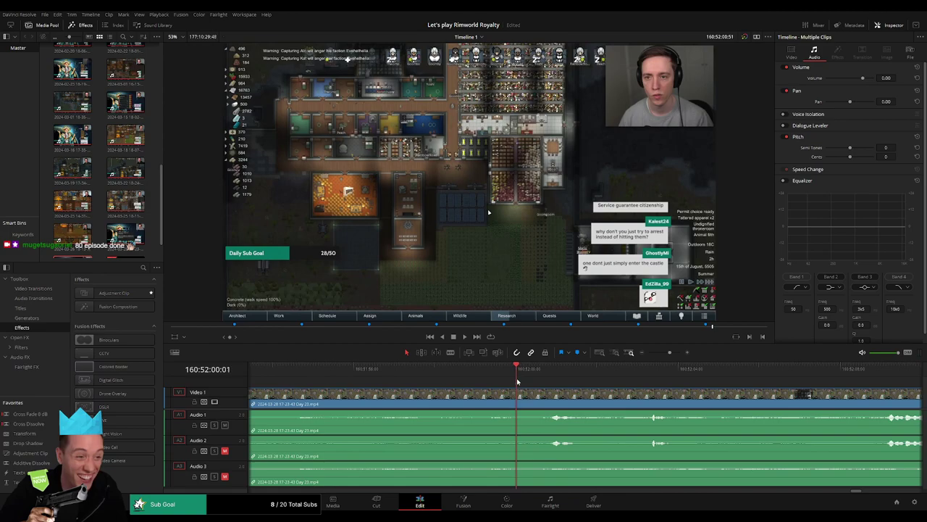
key("b")
left_click(519, 394)
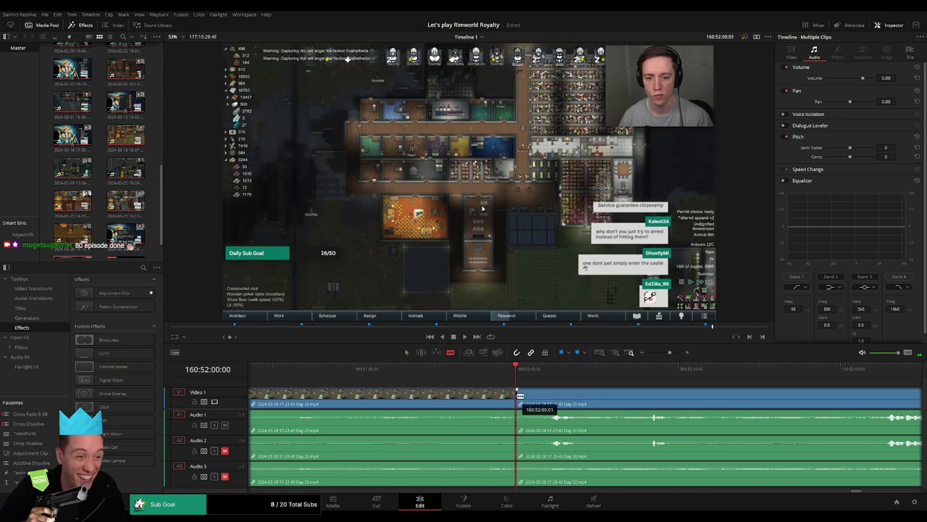
Step: Fade the video and all three audio tracks out and in over about one second at the 160:52:00:00 cut
left_click_drag(558, 394, 503, 399)
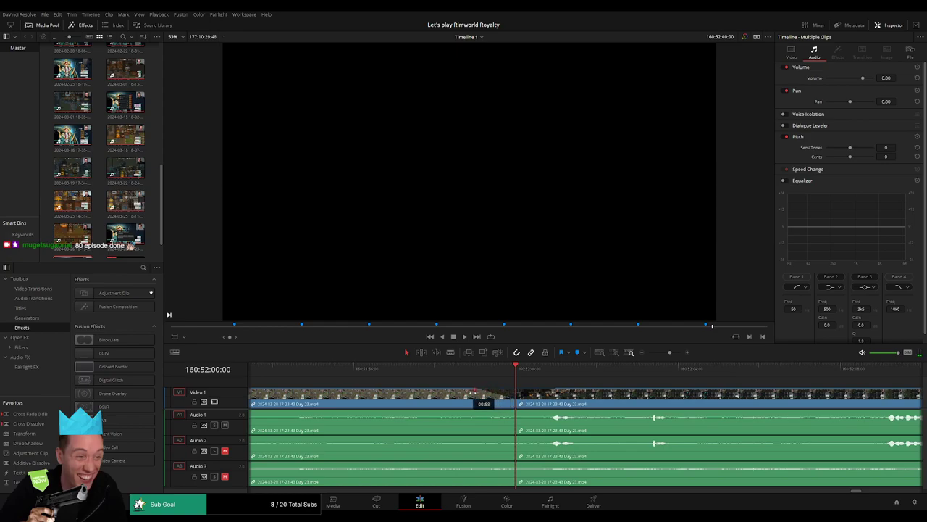
left_click_drag(513, 412, 476, 412)
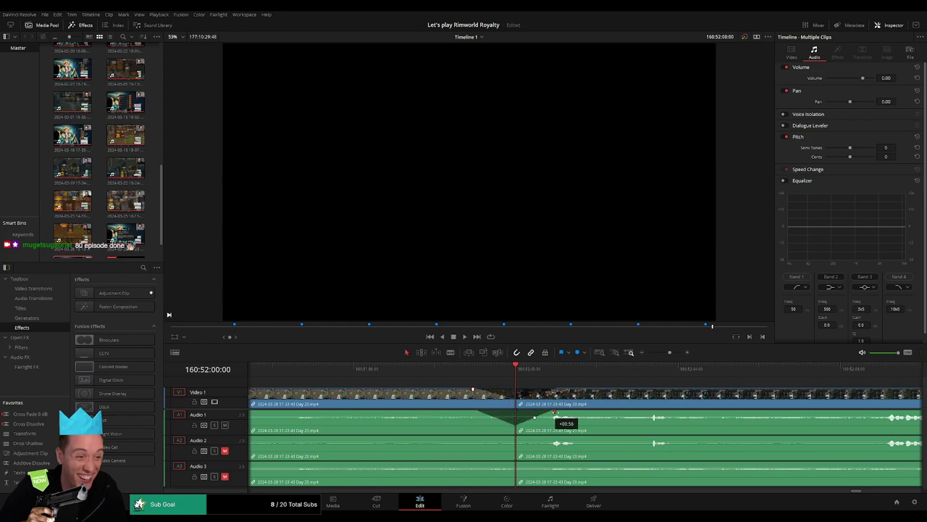
left_click_drag(514, 439, 556, 438)
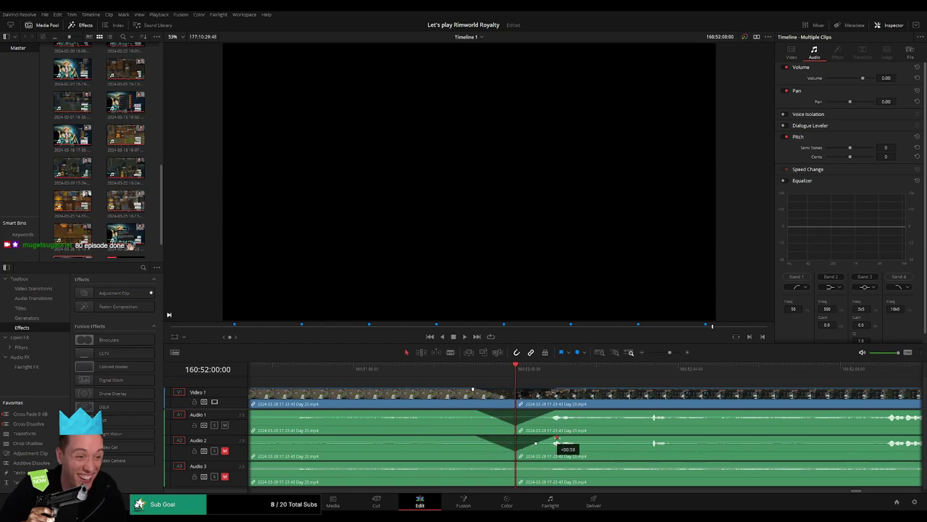
left_click_drag(512, 463, 559, 463)
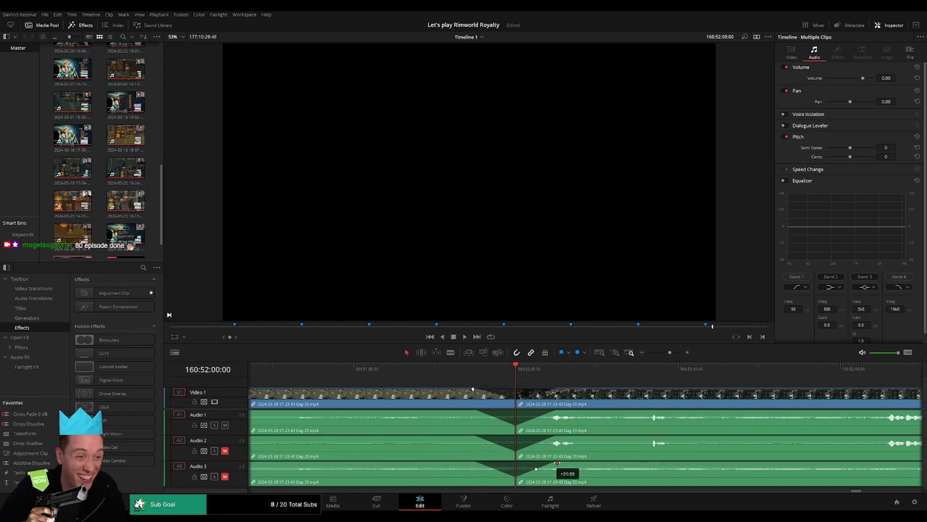
Step: Move the remaining Day 23 piece after the 160:52:00:00 cut farther along the timeline, leaving an empty gap
left_click_drag(669, 353, 647, 354)
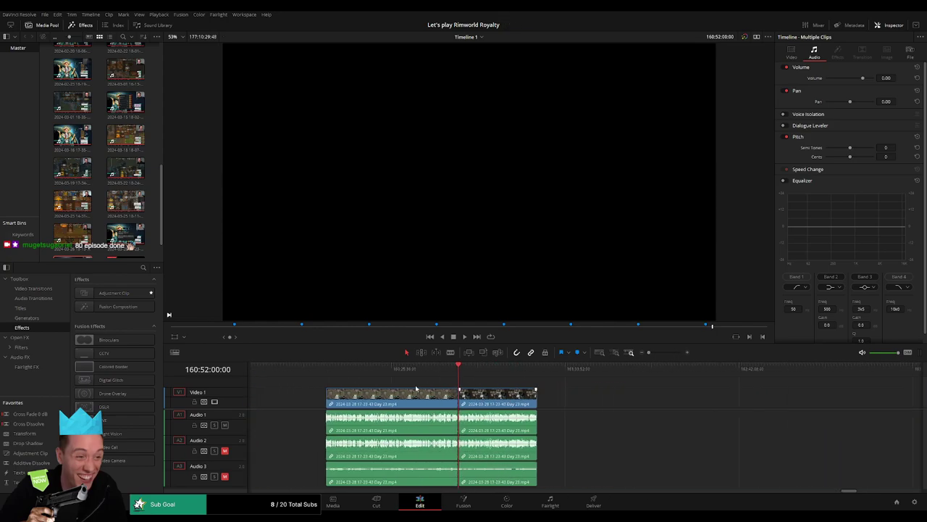
scroll(435, 380, "right", 3)
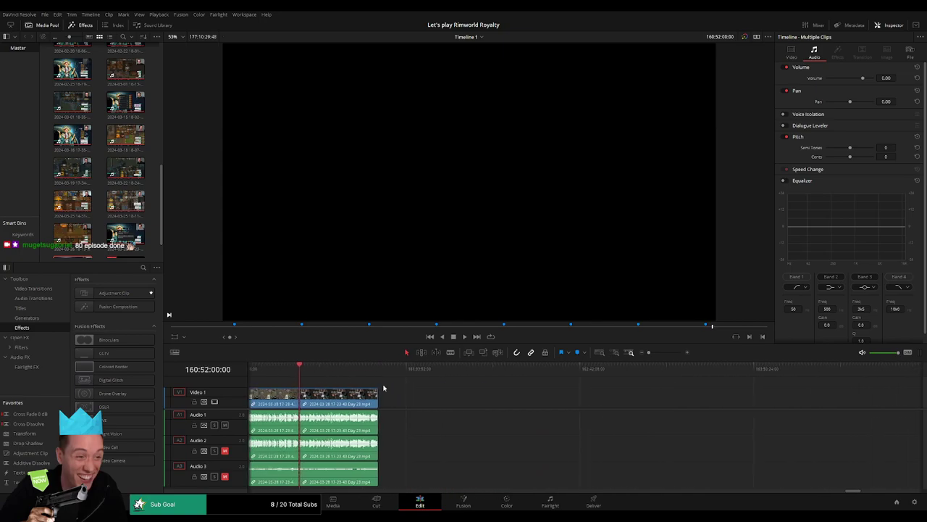
left_click_drag(343, 406, 590, 411)
left_click(428, 407)
key("Delete")
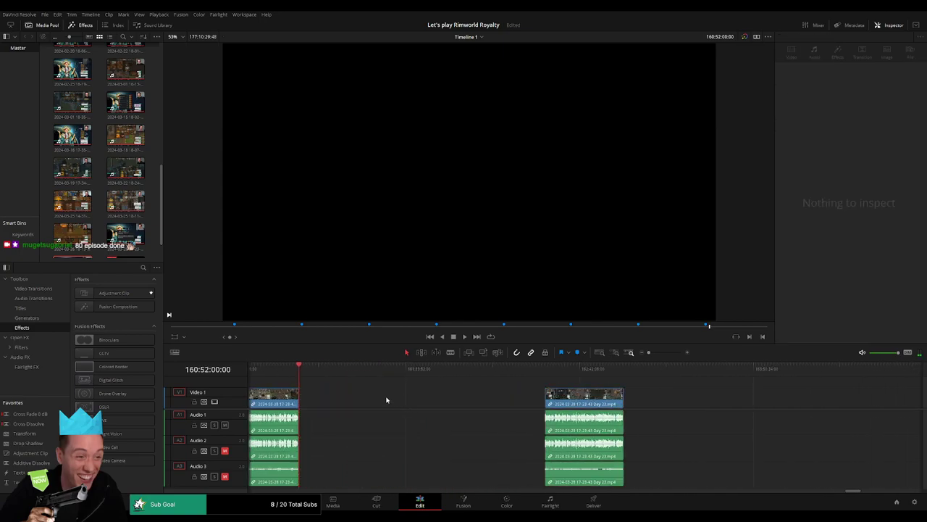
Step: Place the playhead at 162:00:00:00, move the remaining Day 23 piece to start exactly there, and play its beginning
left_click_drag(300, 369, 450, 382)
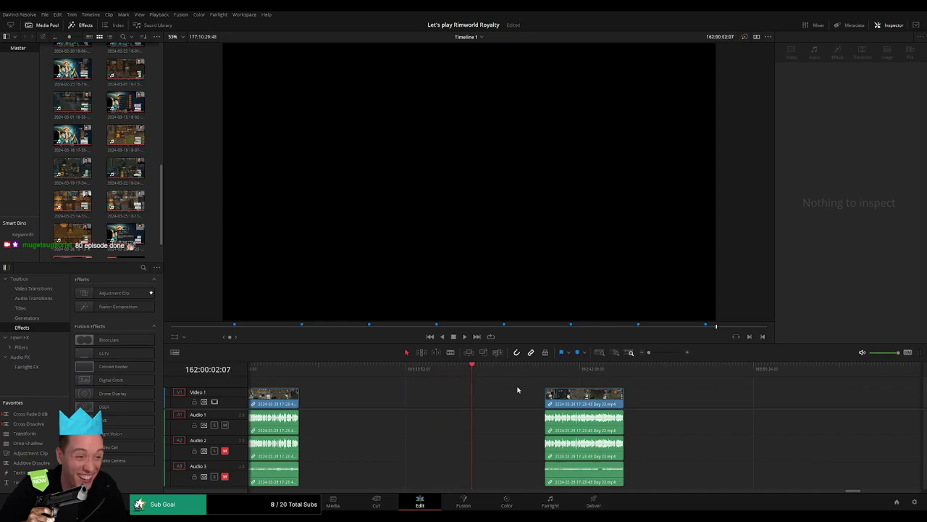
key("Left")
key("Left")
key("Left")
key("Left")
key("Left")
key("Left")
key("Left")
key("Left")
key("Left")
key("Left")
key("Left")
key("Left")
key("Left")
key("Left")
key("Left")
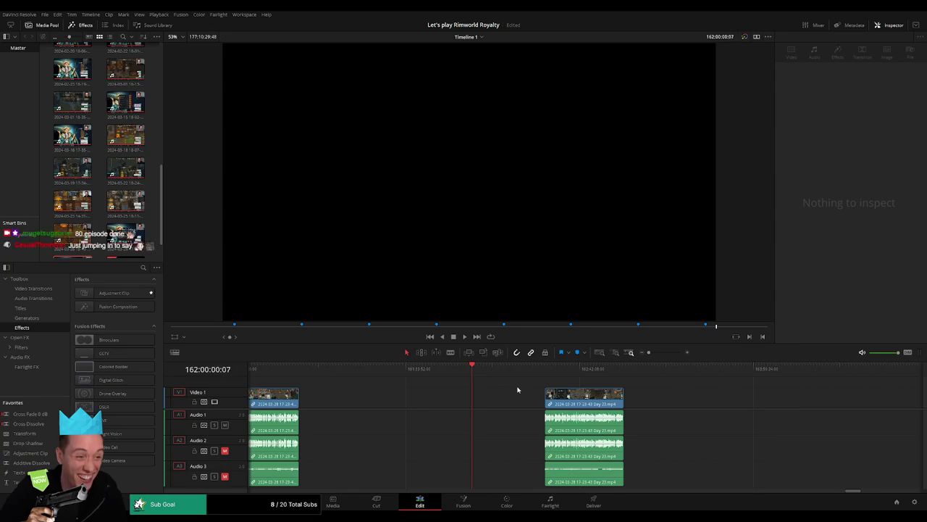
left_click_drag(566, 396, 494, 397)
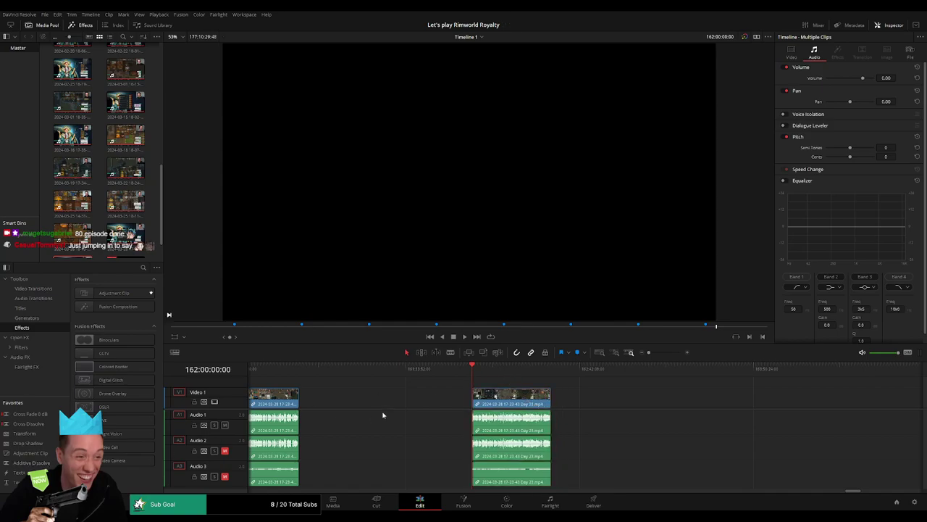
key("space")
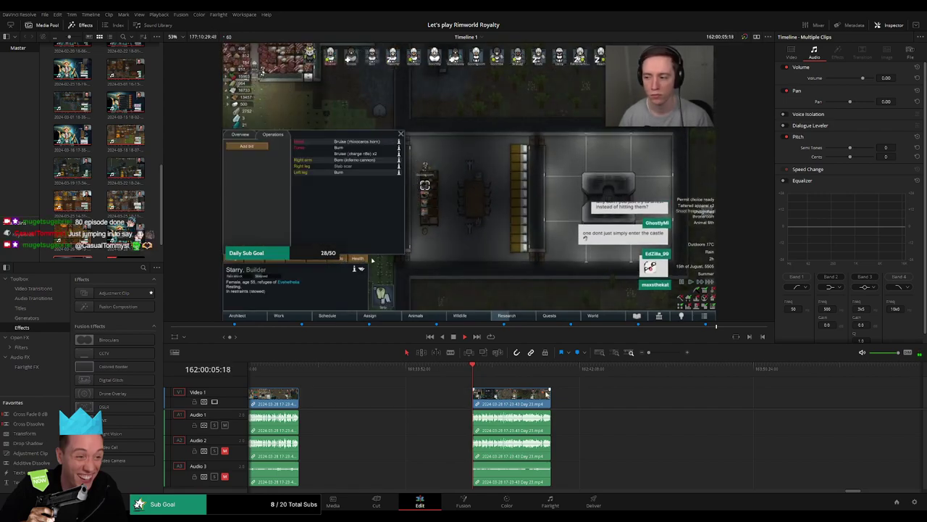
key("space")
Step: Close the gap between the remaining Day 23 piece and the Day 24 clip so they run back to back
scroll(678, 405, "right", 10)
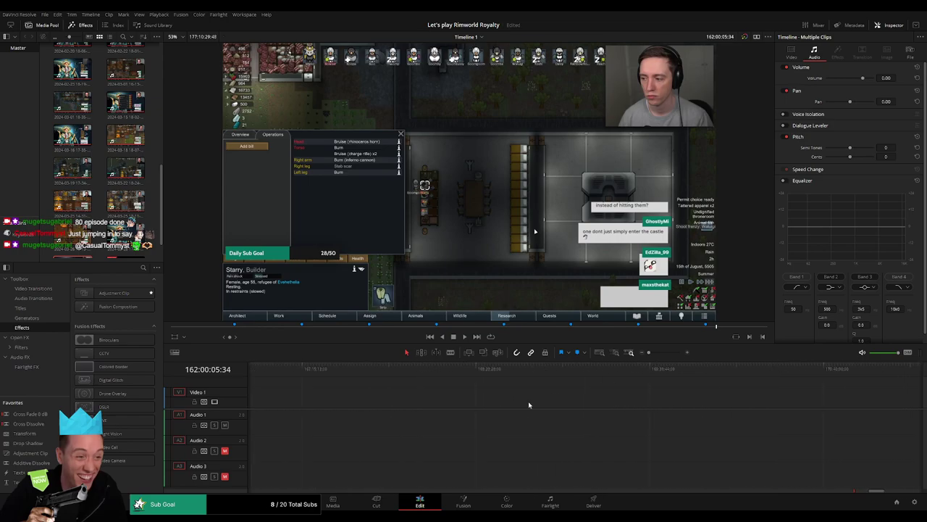
scroll(529, 405, "right", 10)
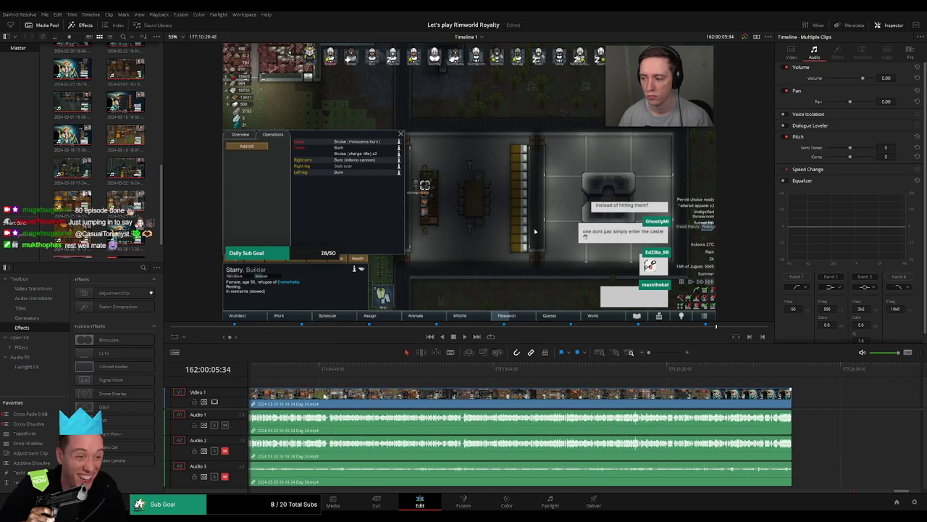
scroll(650, 408, "right", 8)
scroll(741, 464, "left", 10)
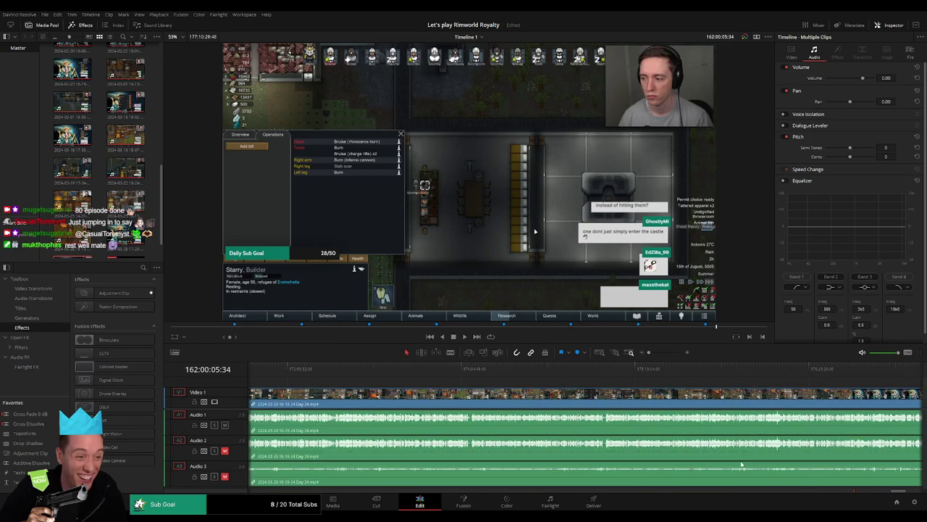
scroll(741, 465, "left", 15)
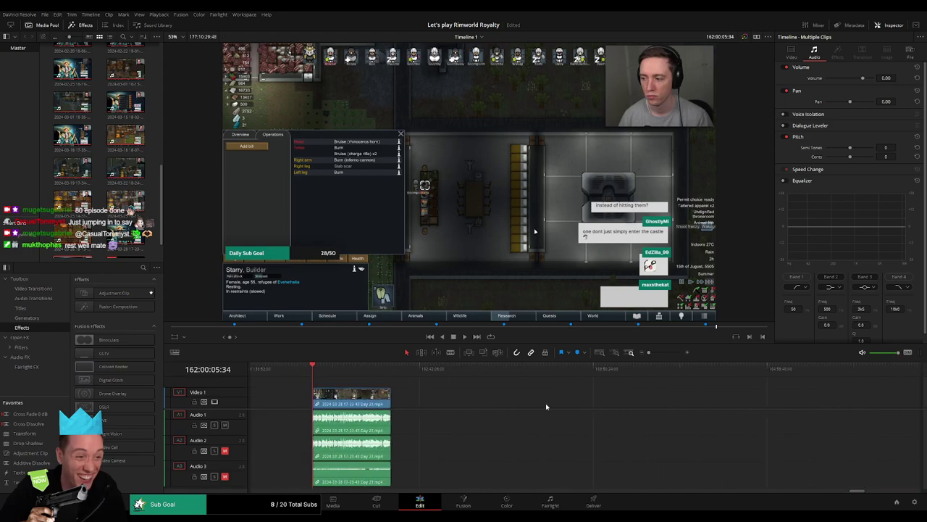
key("space")
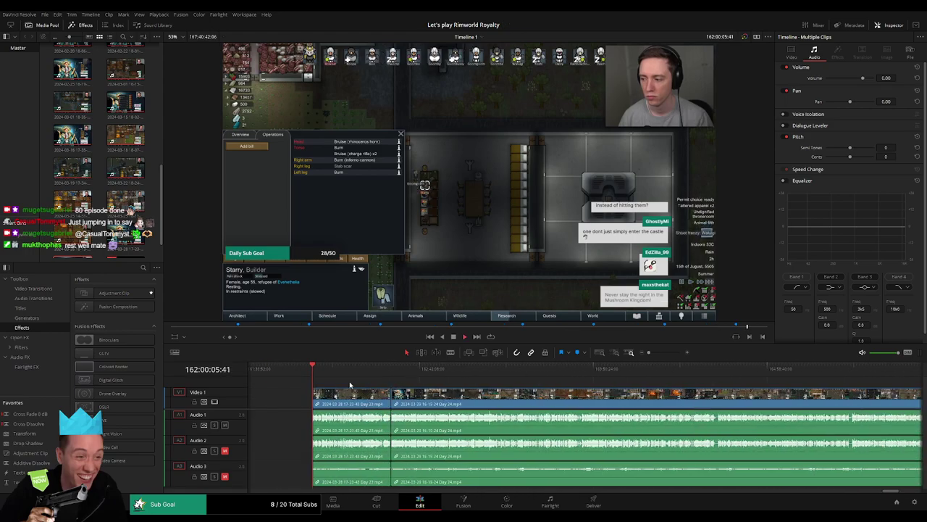
Step: Add short transitions on the video and all three audio tracks where the Day 23 piece meets the Day 24 clip
left_click_drag(316, 374, 384, 387)
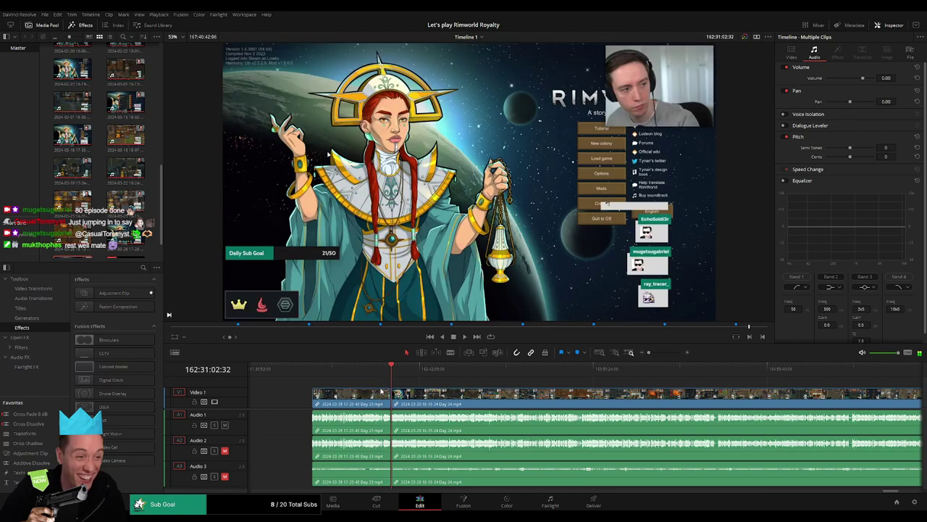
left_click_drag(649, 353, 667, 355)
left_click(482, 376)
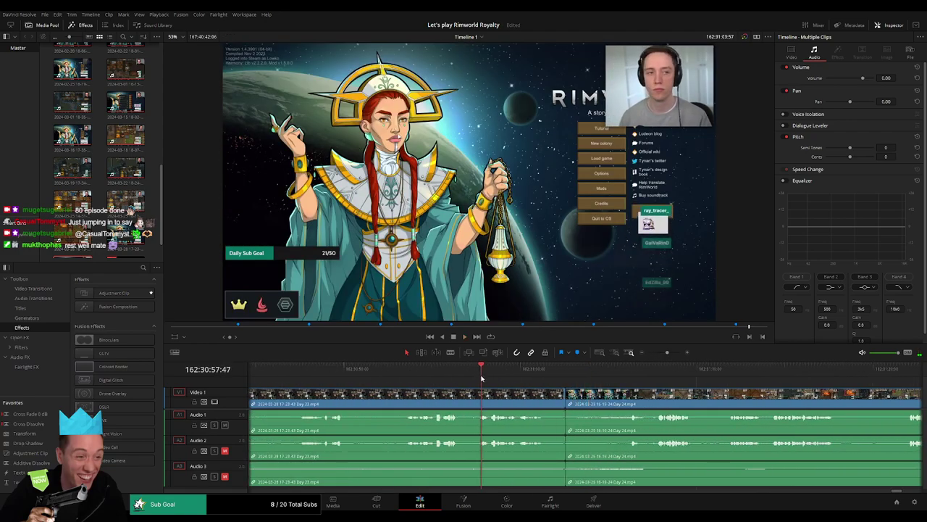
scroll(453, 387, "right", 2)
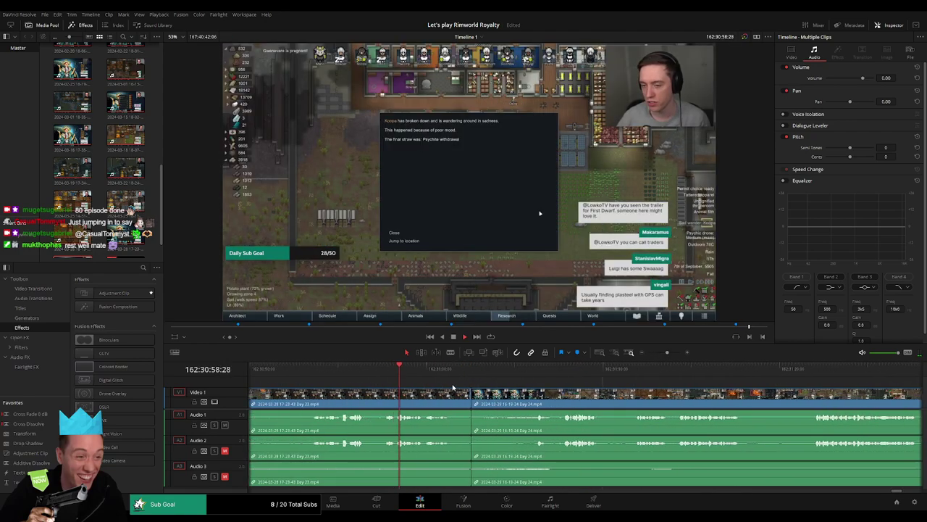
left_click(383, 374)
left_click_drag(397, 378, 403, 377)
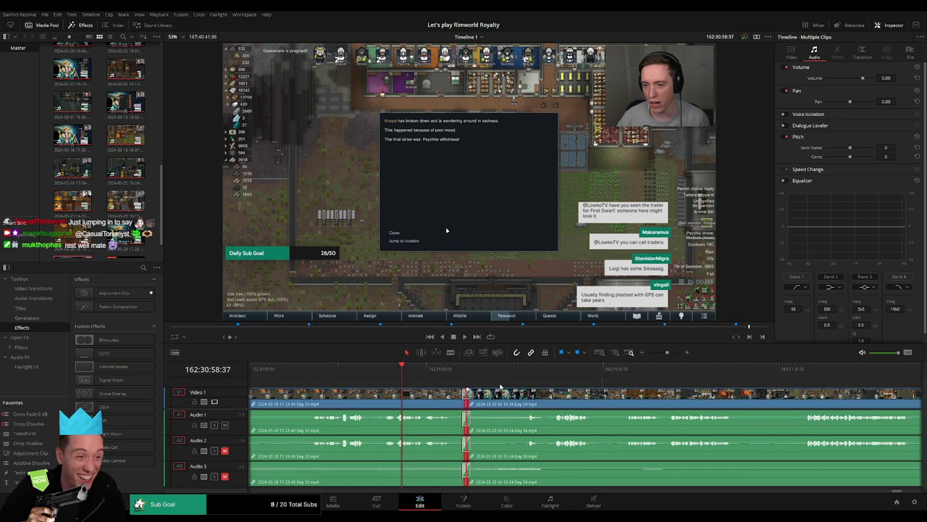
Step: Play through the transition from Day 23 to Day 24 and the start of Day 24 to check the join
key("space")
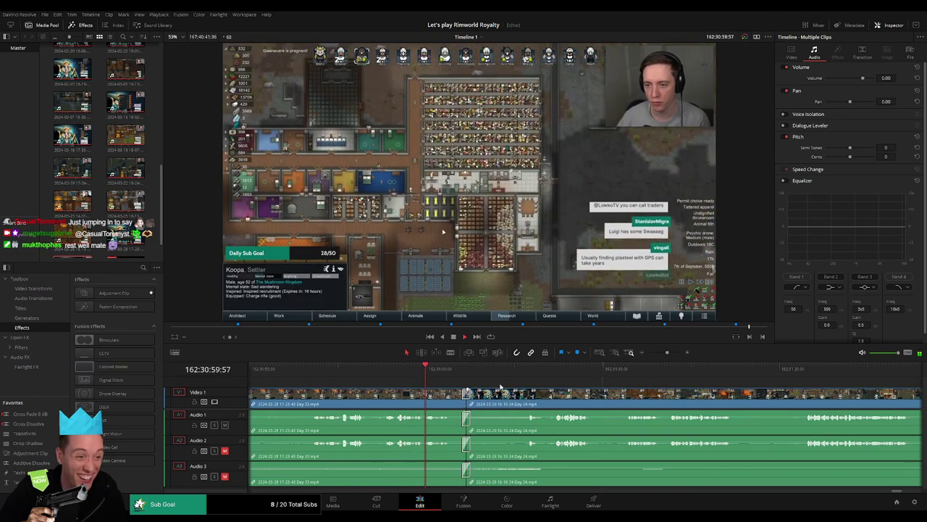
key("space")
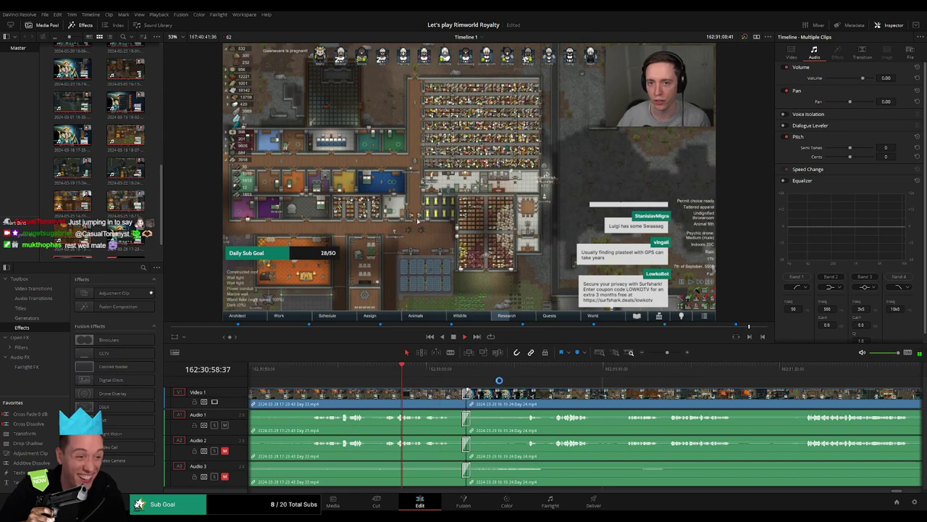
left_click(455, 371)
left_click(427, 371)
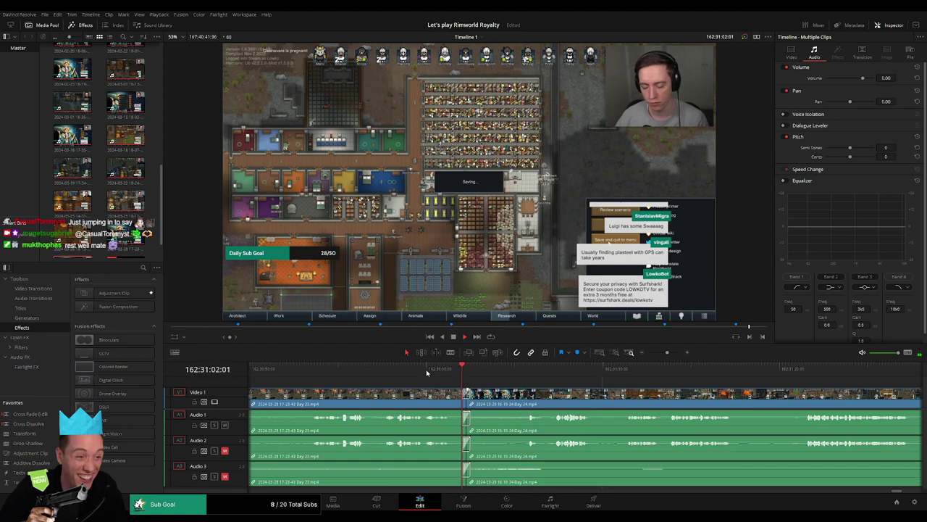
left_click(519, 375)
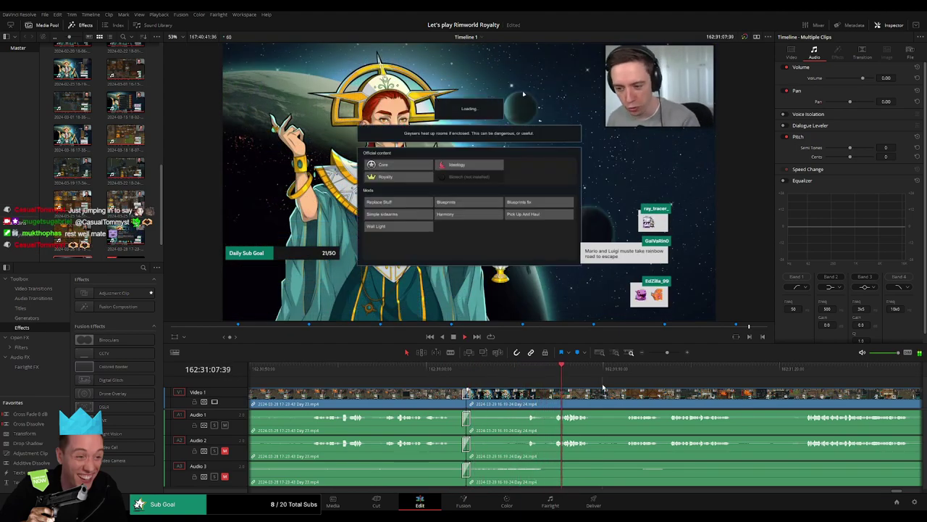
Step: Move the playhead along the Day 24 clip and place it exactly at 162:52:00:00
left_click_drag(668, 352, 466, 384)
key("space")
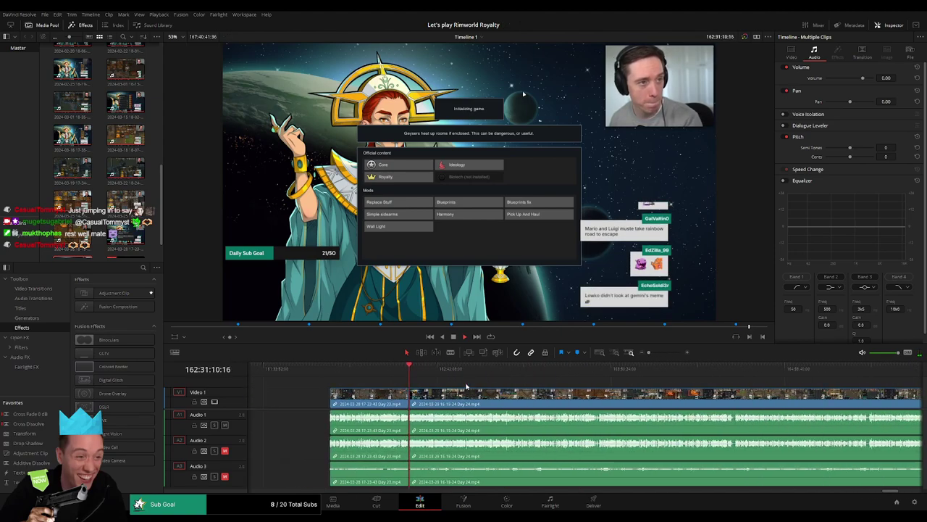
left_click_drag(470, 387, 428, 387)
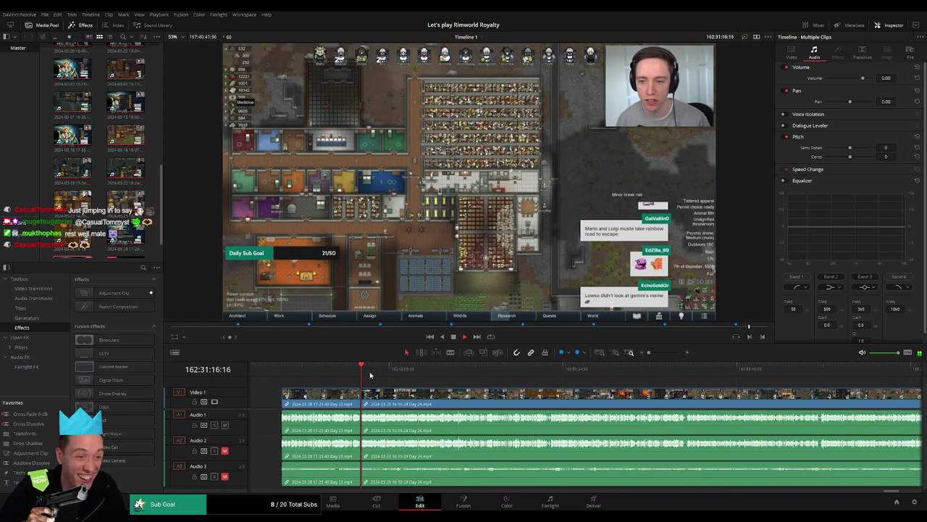
left_click_drag(371, 375, 415, 376)
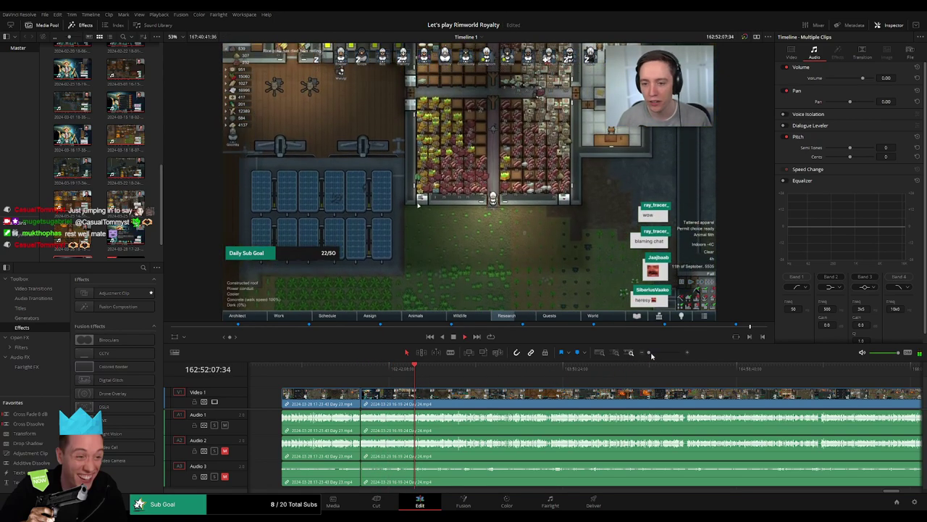
mouse_move(651, 355)
left_mouse_down()
mouse_move(671, 356)
mouse_move(656, 359)
left_mouse_up()
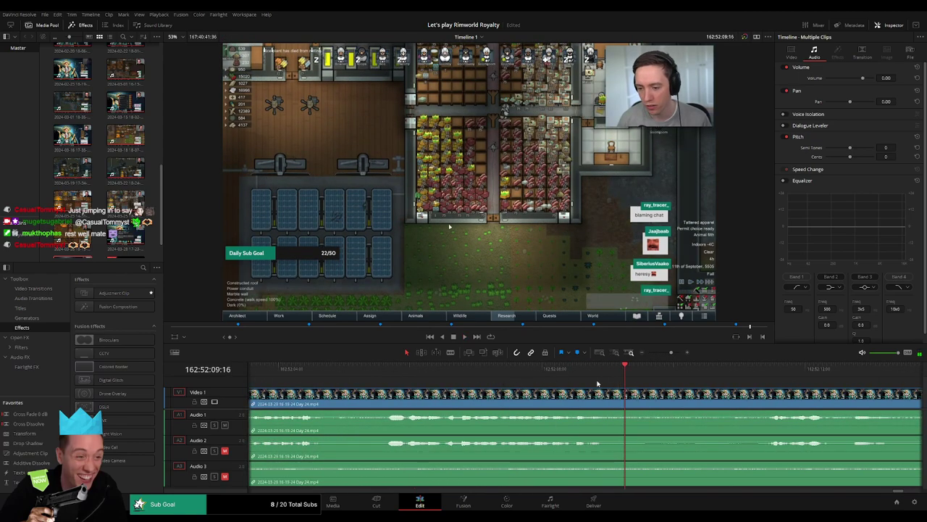
left_click(486, 374)
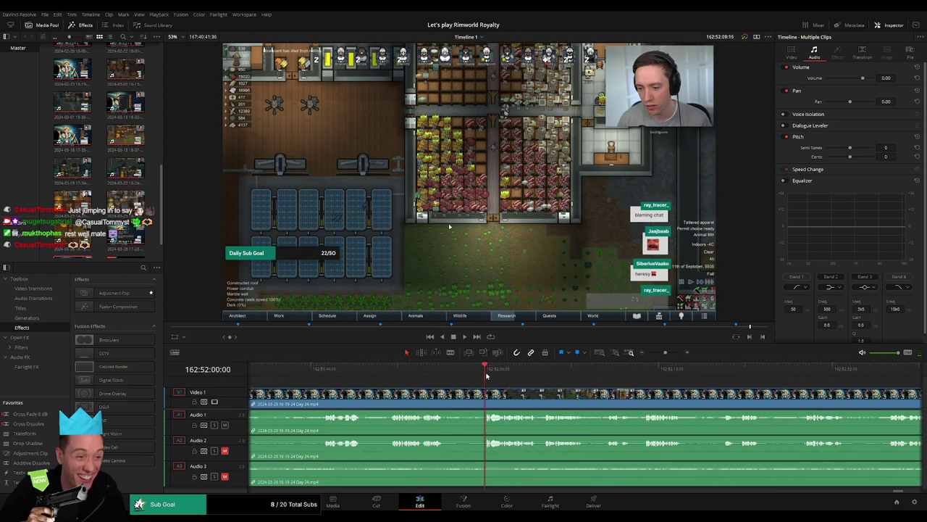
left_click_drag(664, 353, 669, 352)
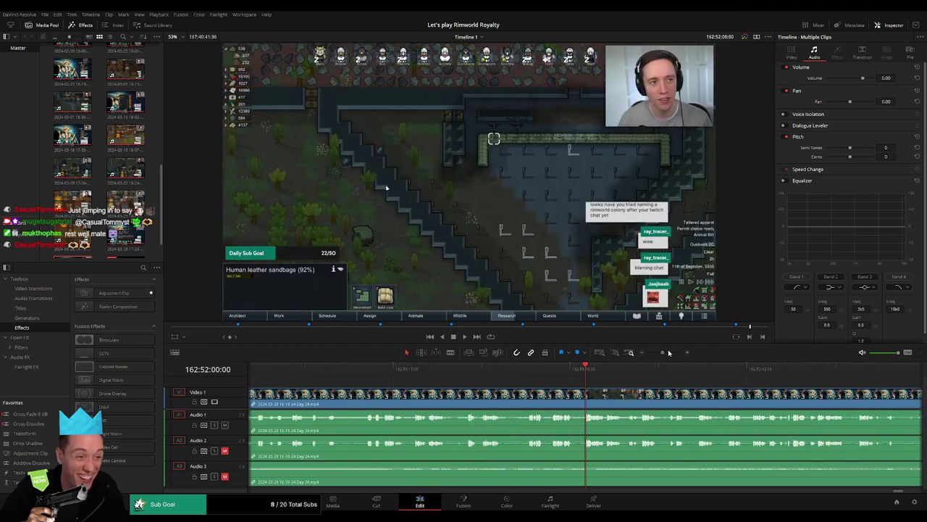
left_click(666, 354)
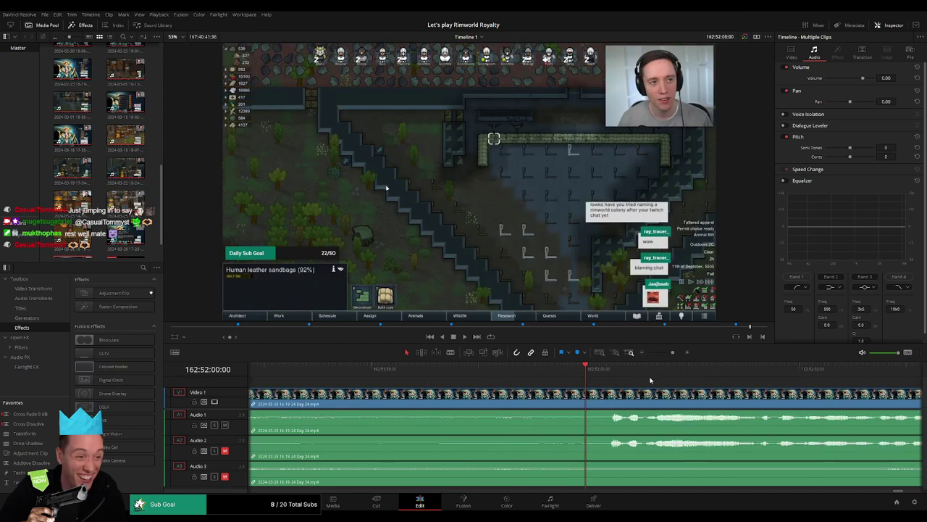
left_click_drag(613, 378, 584, 379)
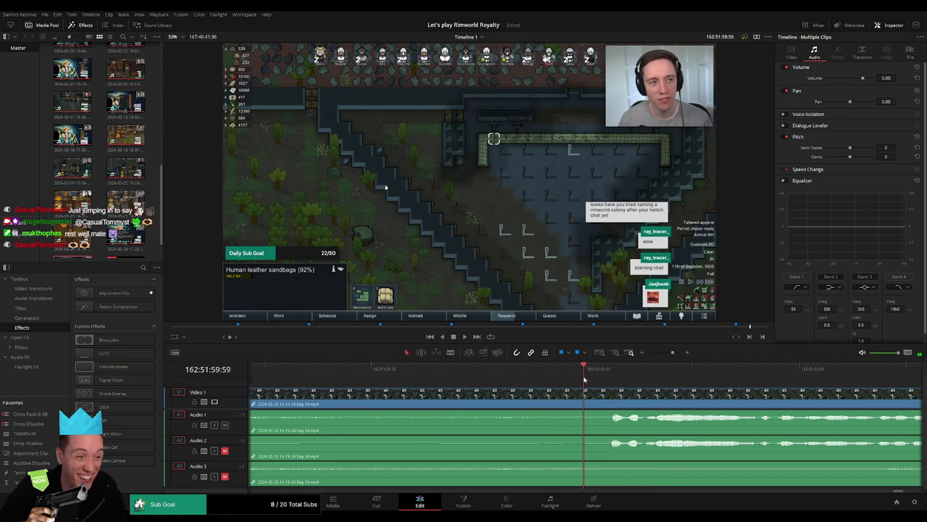
left_click(667, 353)
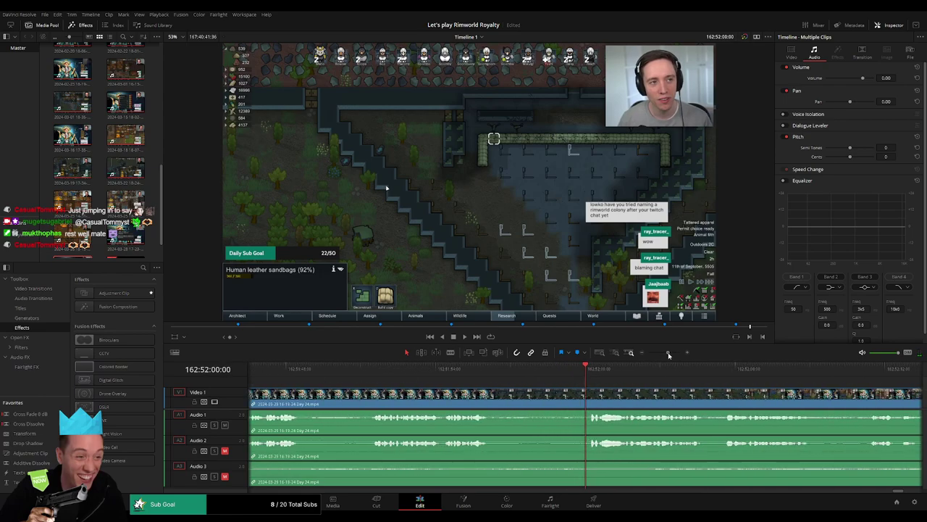
Step: Play on from 162:52:00:00 to find a pause in the talking, and split the Day 24 clip on all tracks at 162:52:14:00
key("space")
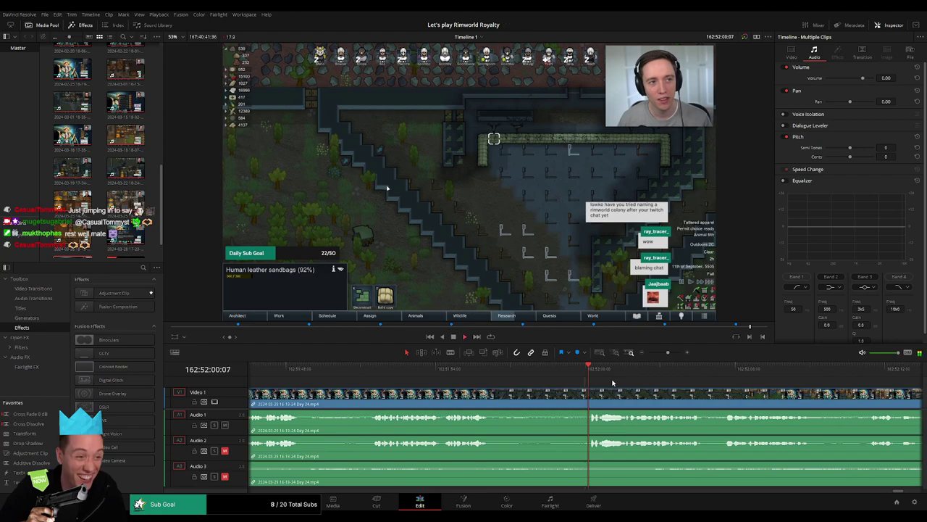
left_click_drag(635, 384, 479, 383)
left_click(571, 374)
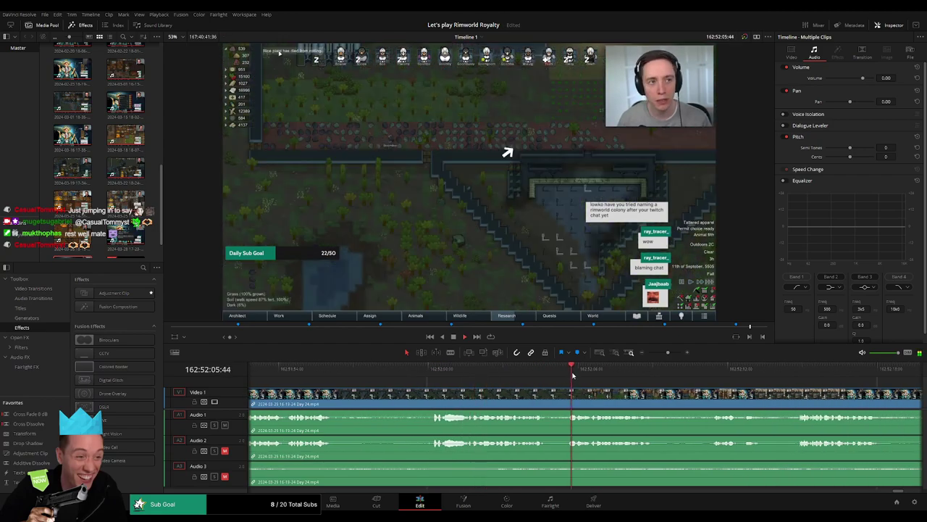
left_click_drag(627, 379, 475, 379)
left_click(560, 377)
mouse_move(628, 389)
left_mouse_down()
mouse_move(493, 379)
mouse_move(518, 390)
mouse_move(469, 393)
mouse_move(468, 415)
left_mouse_up()
left_click(510, 378)
key("ctrl+b")
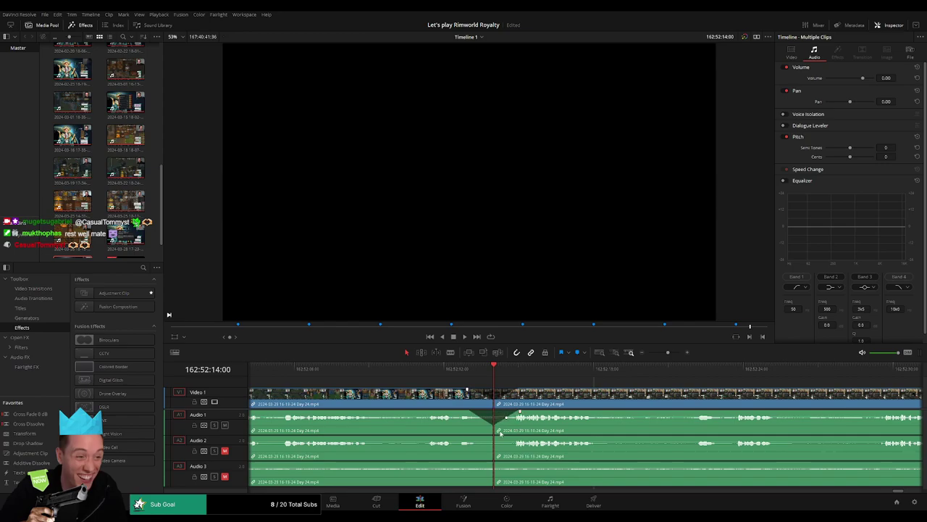
Step: Complete the fades of about one second around the 162:52:14:00 cut on the audio tracks, and play through the cut to check them
left_click_drag(494, 437, 470, 438)
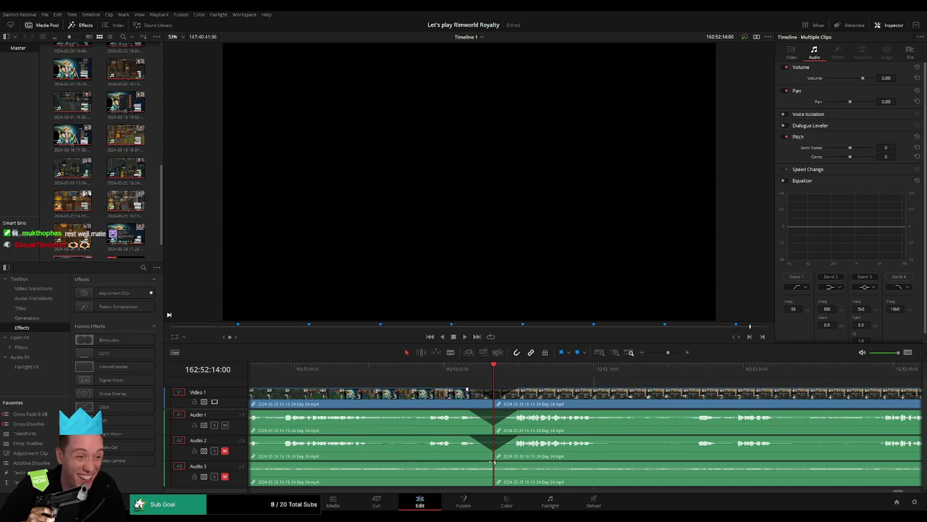
left_click_drag(491, 463, 467, 462)
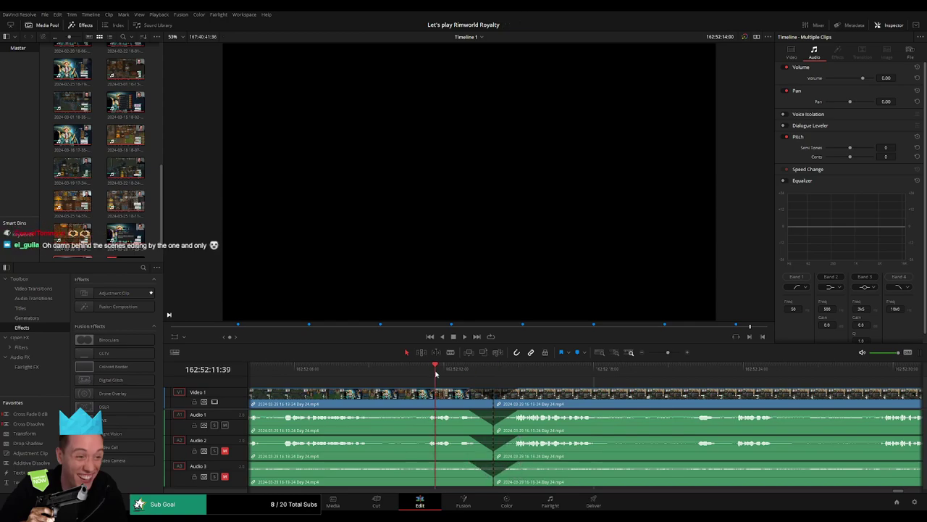
key("space")
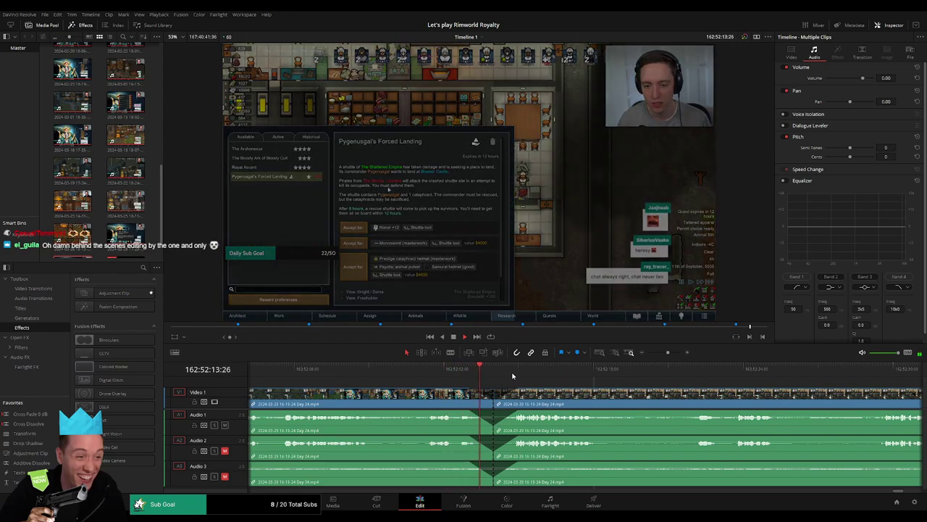
key("space")
Step: Move the remaining Day 24 piece further along the timeline to leave a gap after the 162:52:14:00 cut
scroll(561, 371, "down", 3)
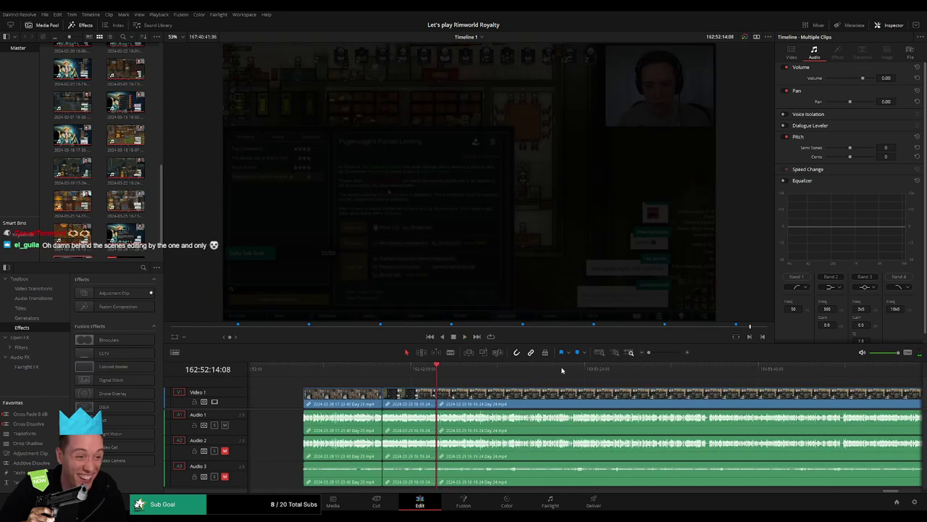
left_click_drag(657, 353, 638, 352)
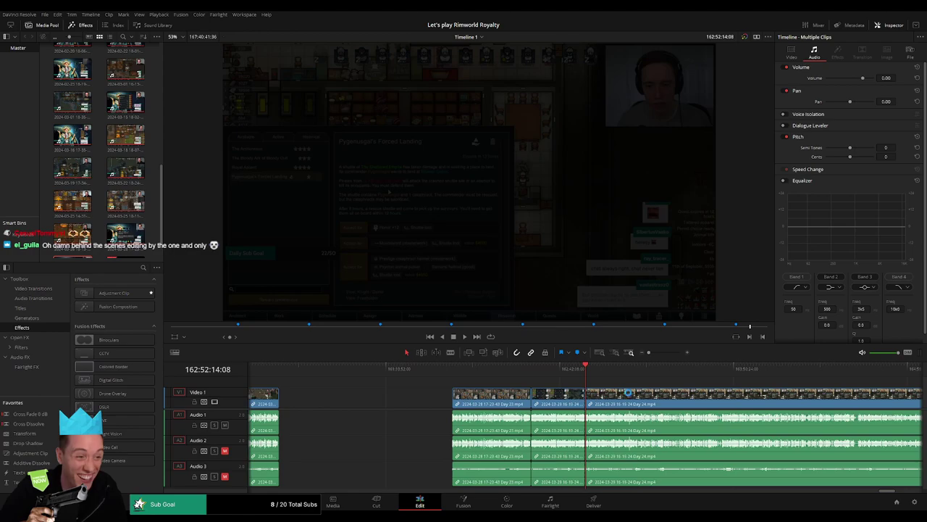
scroll(348, 378, "right", 3)
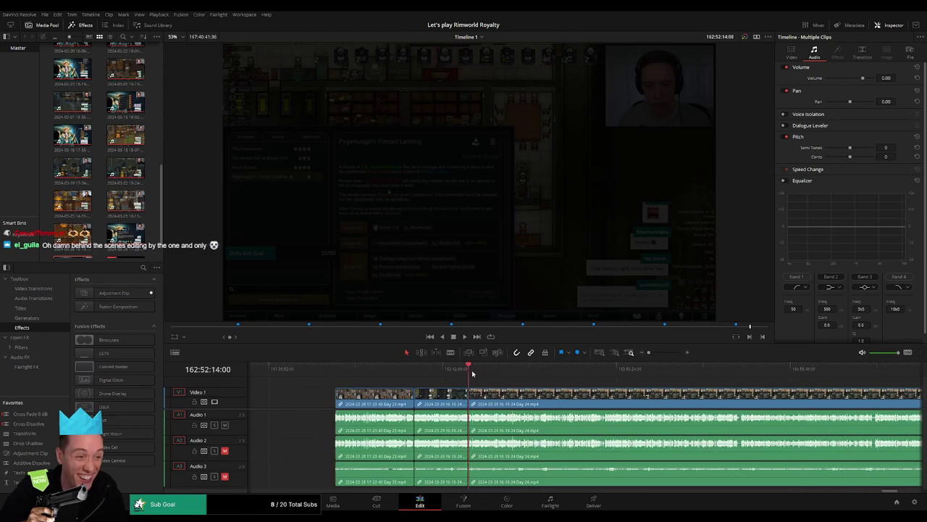
scroll(453, 387, "right", 5)
left_click_drag(413, 393, 568, 401)
scroll(514, 400, "right", 3)
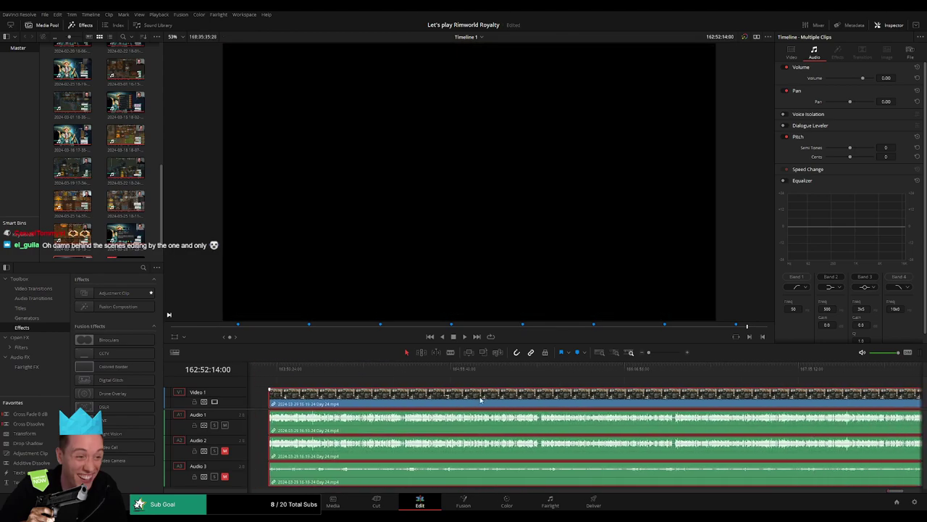
key("ctrl+z")
left_click(462, 399)
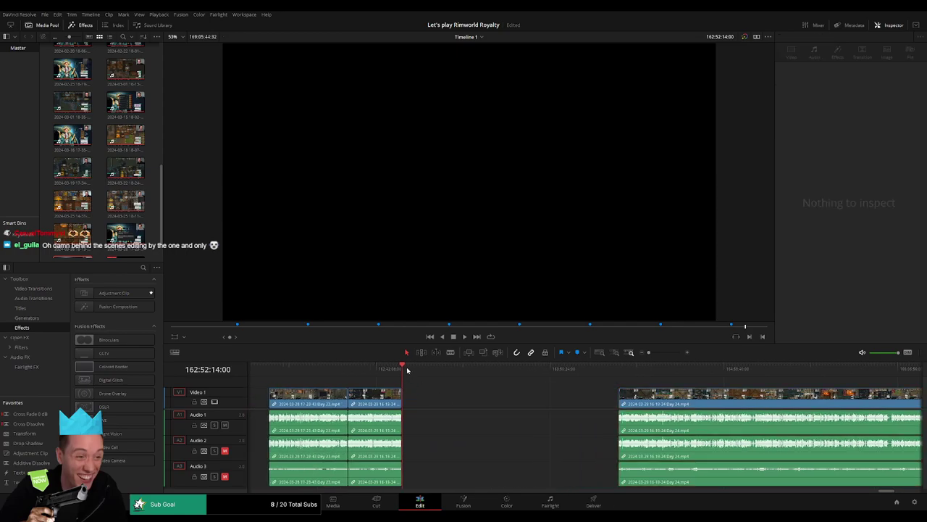
Step: Place the playhead at 164:00:00:00, move the remaining Day 24 piece to start exactly there, and play its beginning
left_click_drag(407, 370, 572, 387)
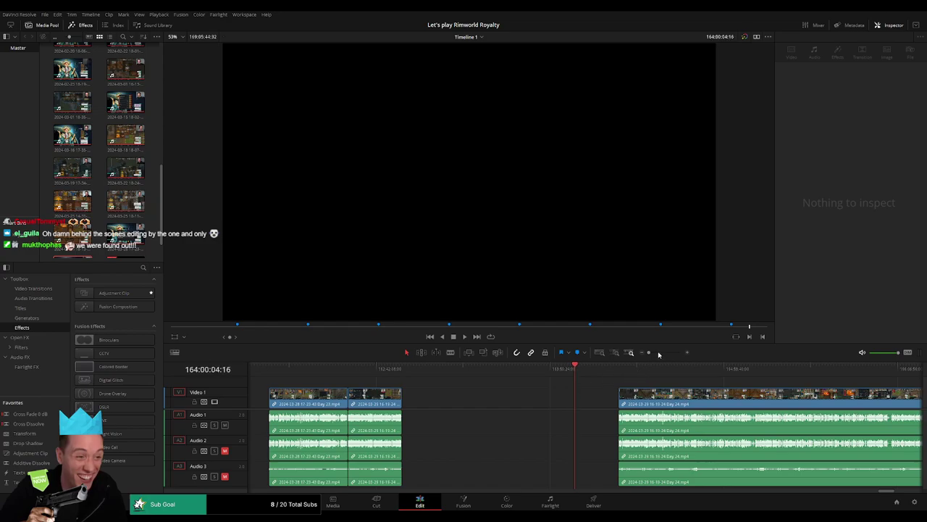
left_click(659, 352)
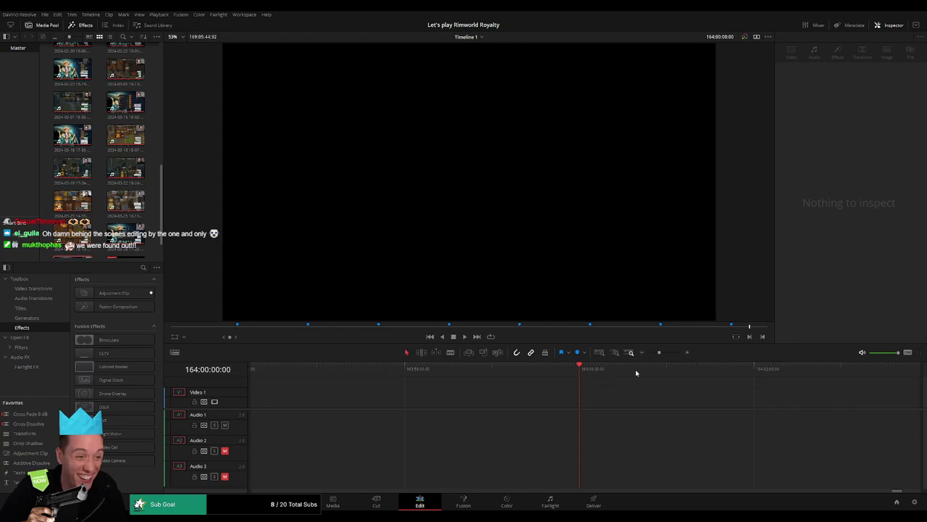
left_click_drag(659, 353, 635, 354)
scroll(414, 376, "right", 3)
left_click_drag(441, 397, 397, 396)
key("space")
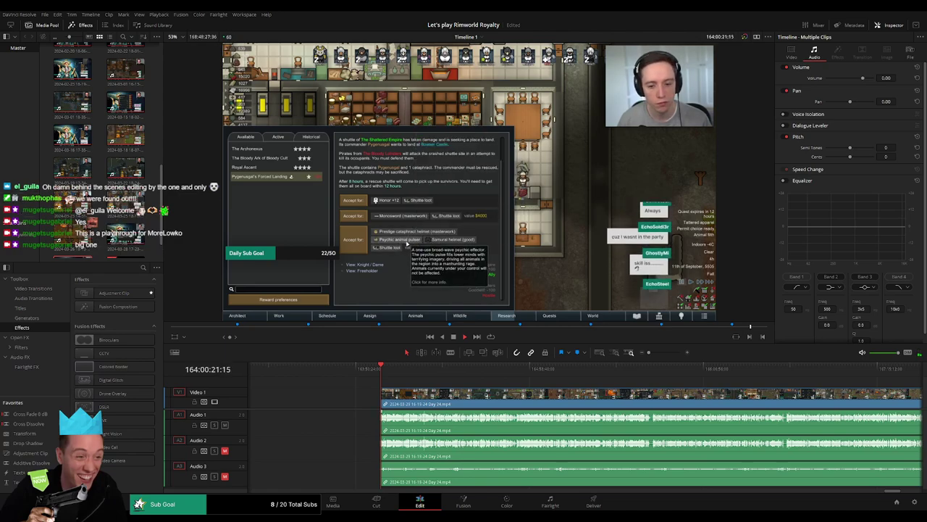
Step: Play several spots around 164:52 in the remaining Day 24 piece to look for a quiet moment for the cut
left_click_drag(432, 384, 401, 385)
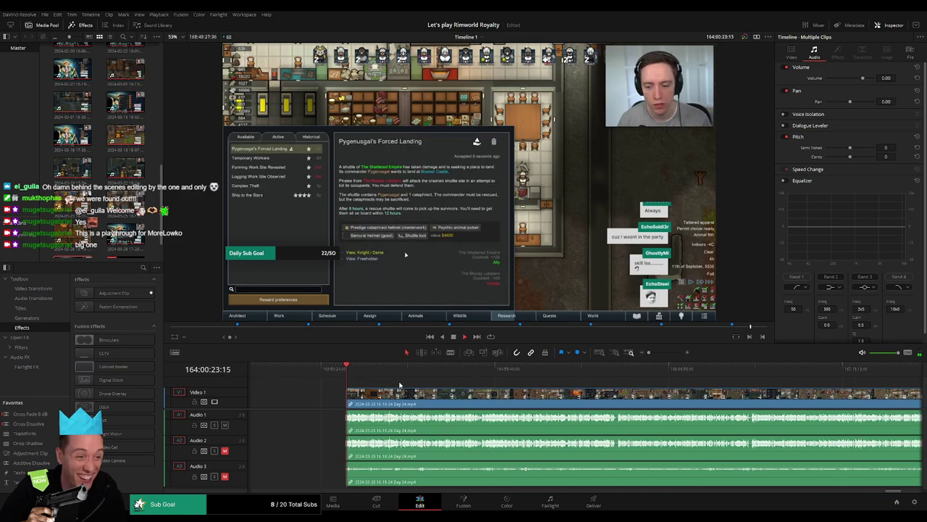
scroll(373, 391, "right", 5)
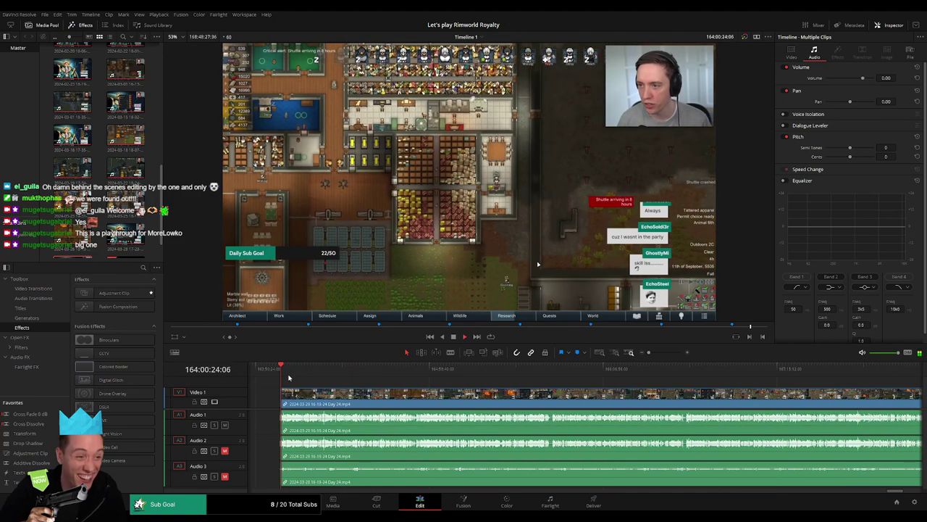
left_click_drag(284, 372, 413, 373)
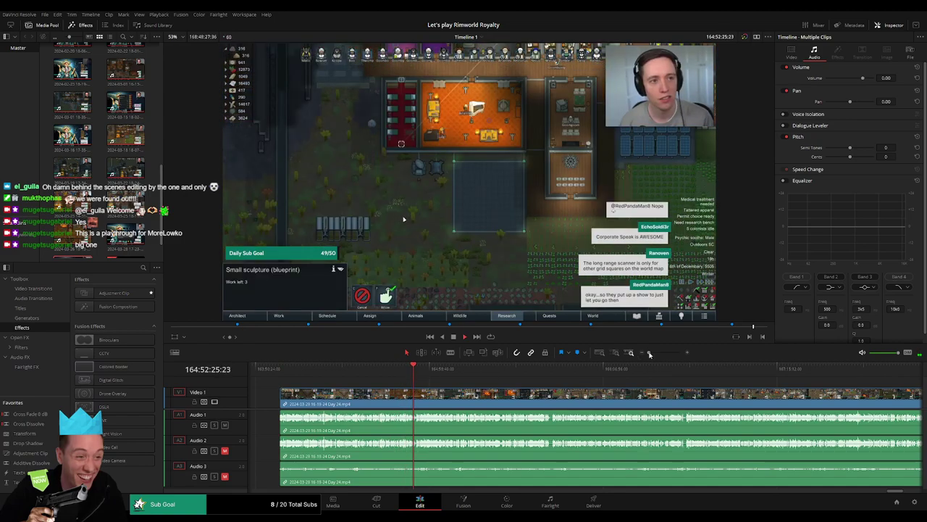
left_click_drag(649, 353, 666, 353)
left_click(391, 374)
left_click_drag(416, 396, 615, 391)
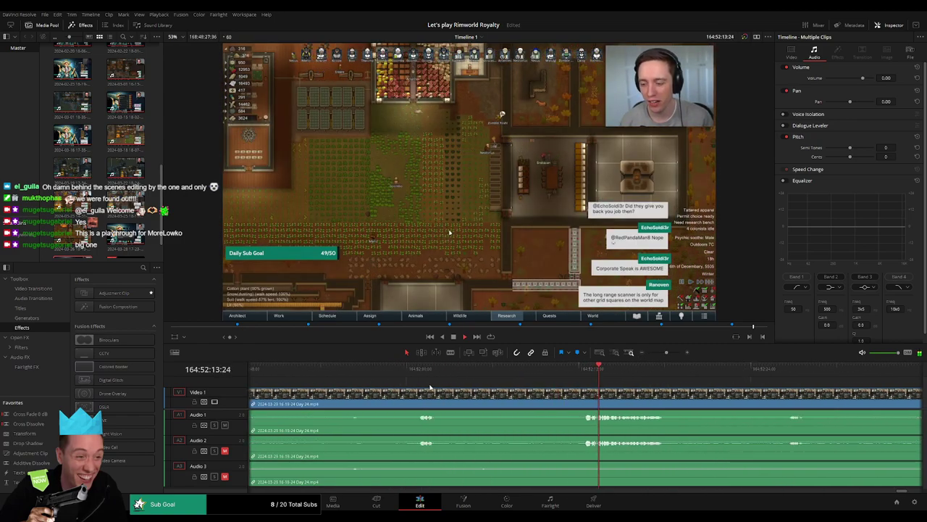
left_click(418, 376)
left_click_drag(420, 383, 553, 383)
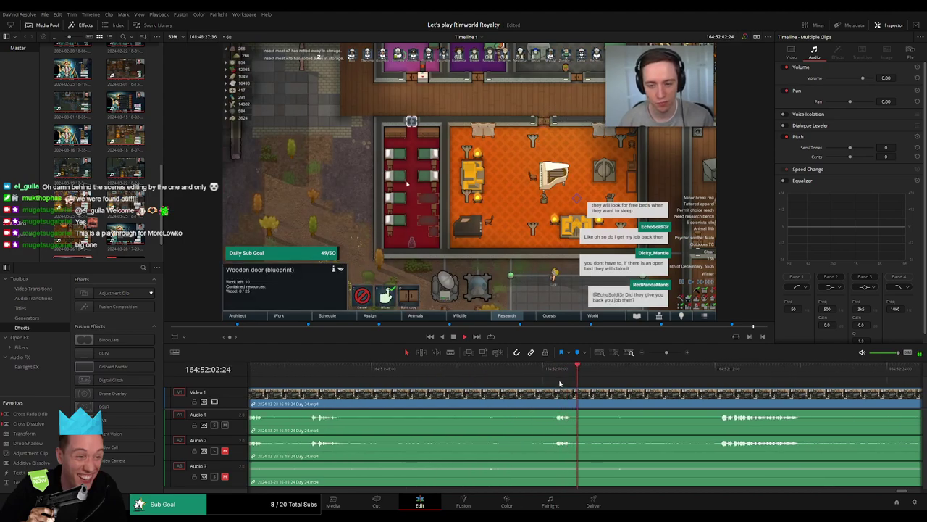
left_click(316, 371)
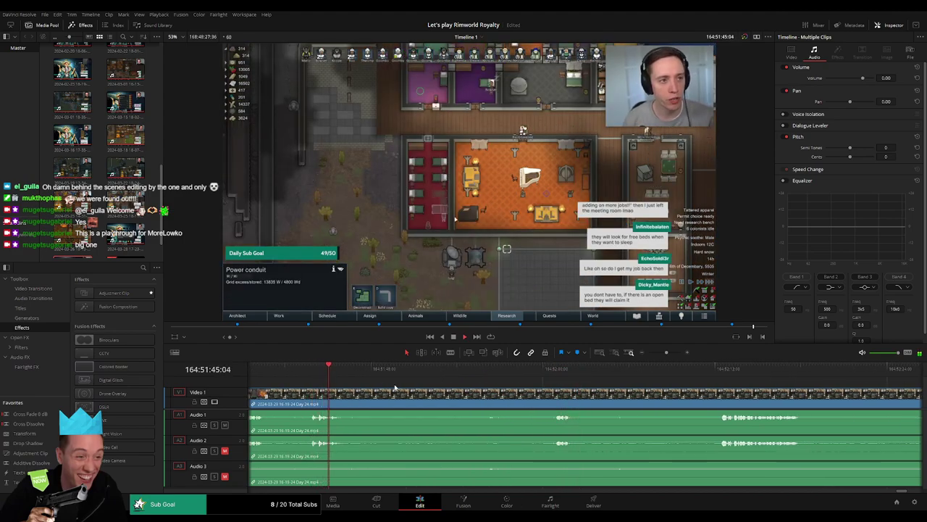
left_click(553, 370)
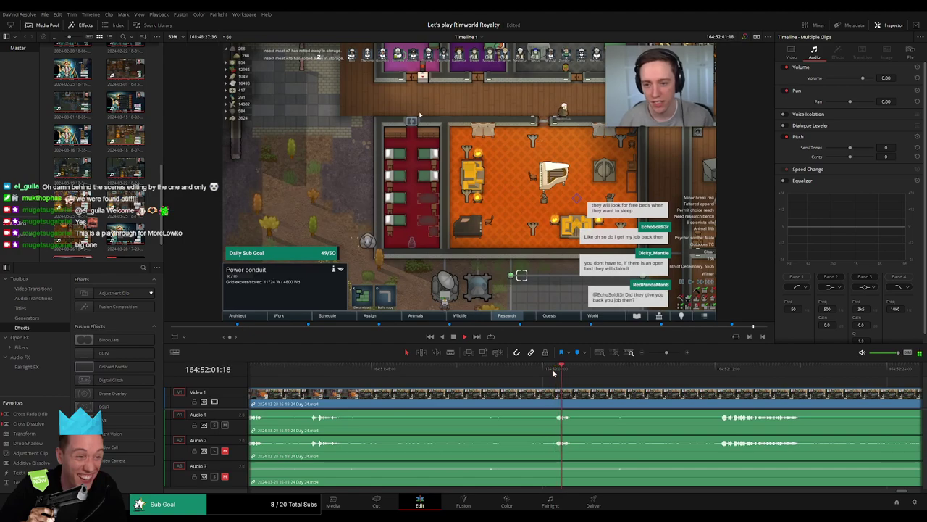
Step: Stop playback, set the playhead to 164:52:00:00, and split the Day 24 piece there on all tracks
key("space")
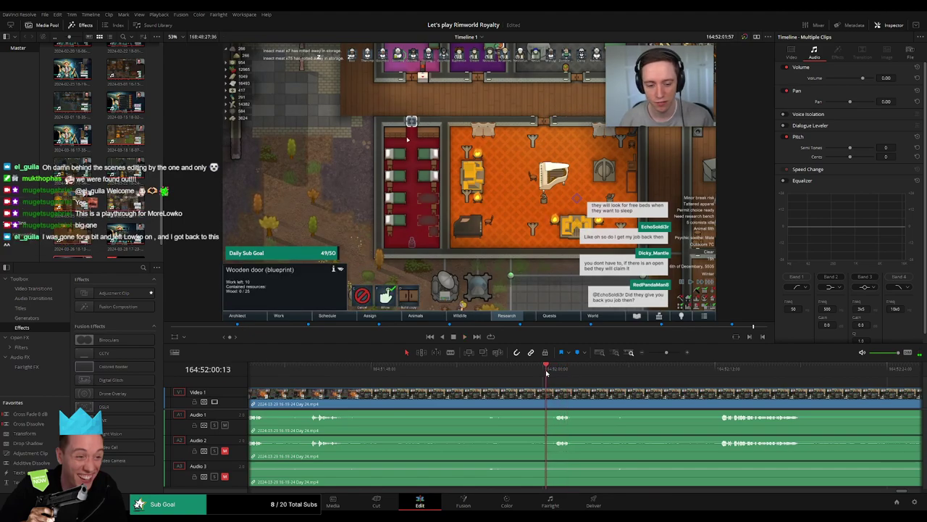
left_click(544, 370)
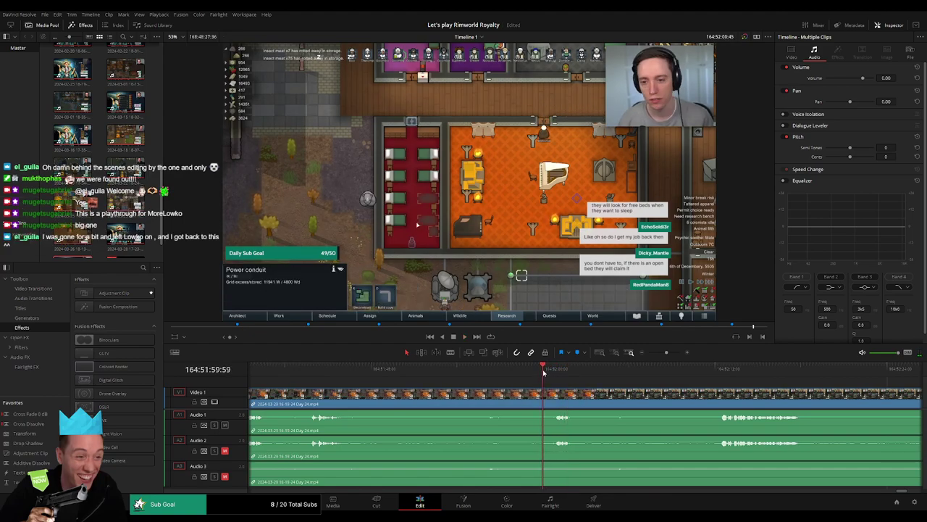
left_click_drag(544, 372, 424, 390)
key("b")
left_click(425, 394)
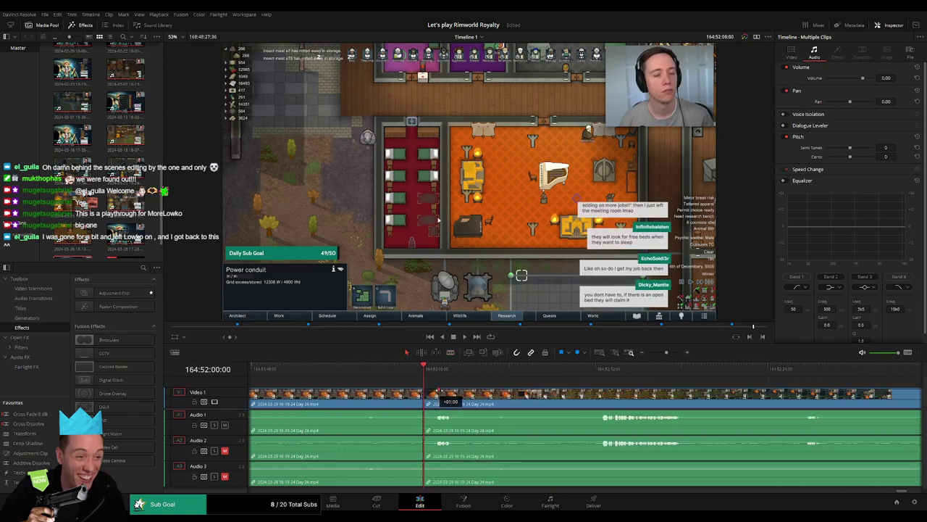
Step: Add one-second fades on the video and all three audio tracks around the cut at 164:52:00:00
left_click_drag(437, 389, 439, 390)
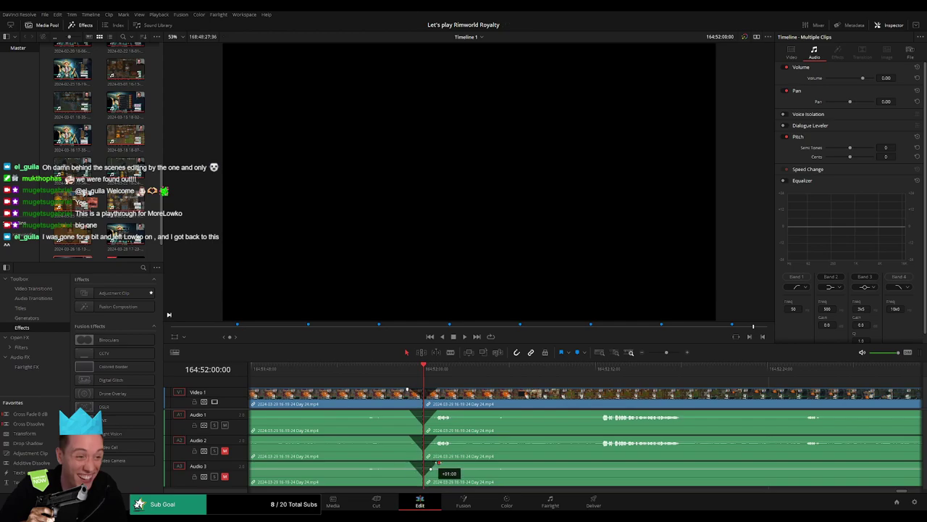
left_click_drag(668, 354, 649, 354)
scroll(500, 392, "right", 6)
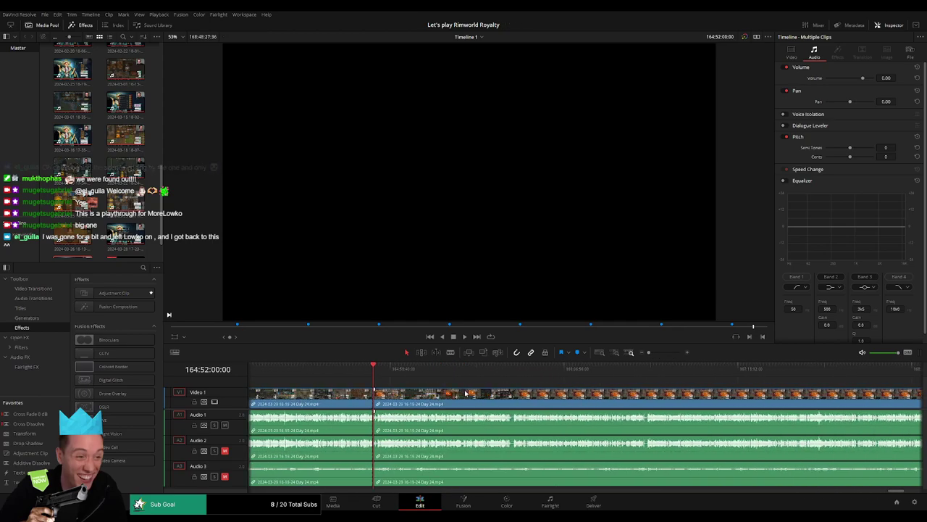
Step: Place the playhead at 166:00:00:00 and move the remaining Day 24 piece to start exactly there
scroll(505, 392, "left", 2)
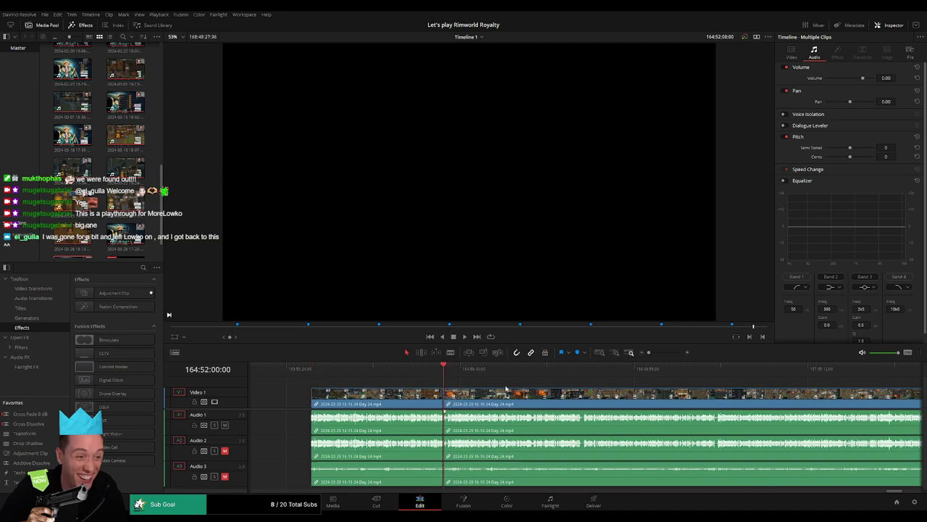
left_click_drag(506, 391, 570, 405)
scroll(558, 405, "left", 4)
left_click(405, 401)
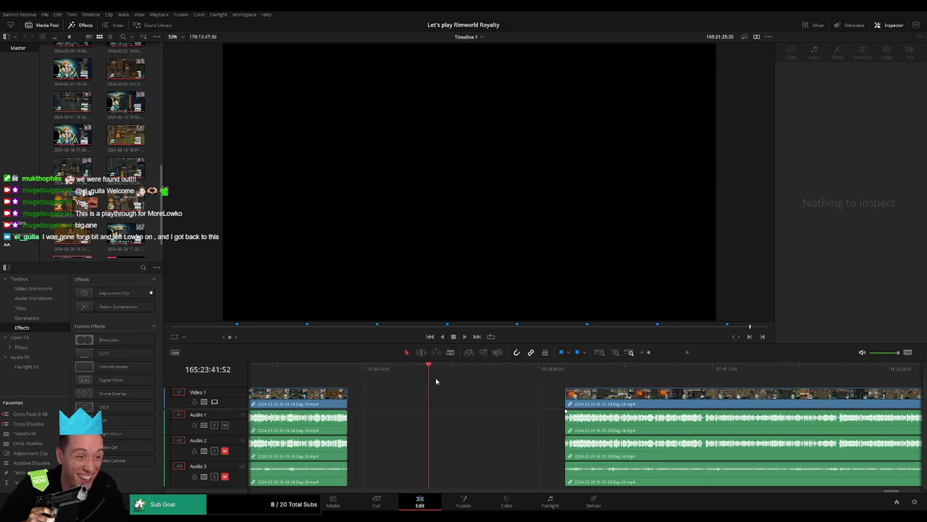
left_click_drag(510, 389, 521, 390)
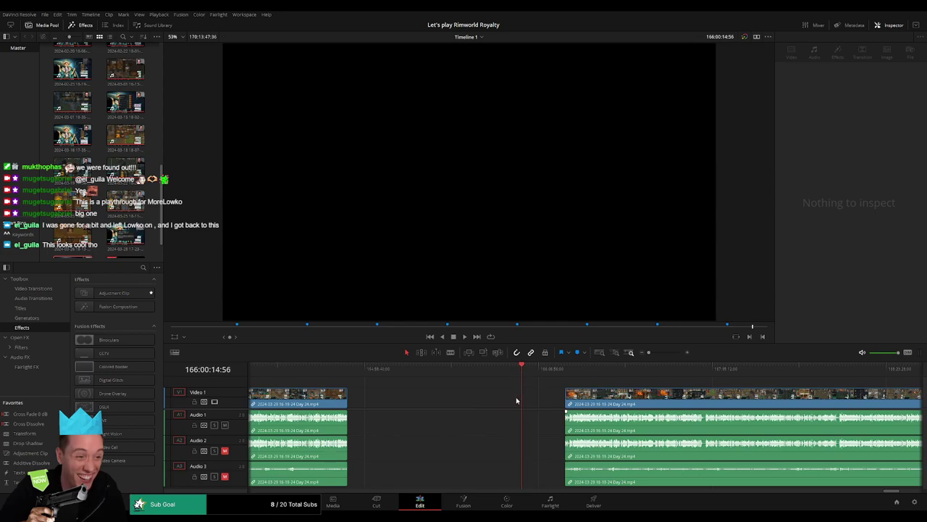
left_click(657, 354)
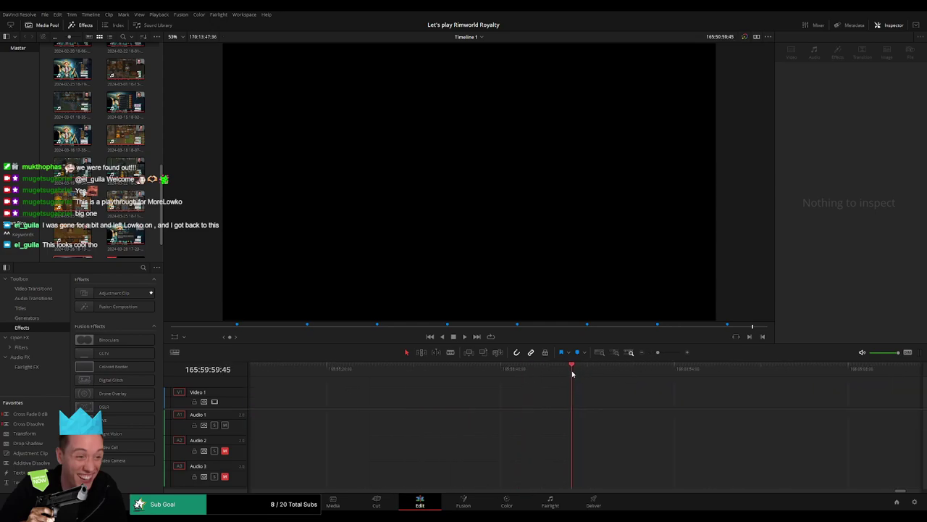
left_click(648, 352)
scroll(620, 369, "right", 3)
left_click_drag(479, 394, 437, 392)
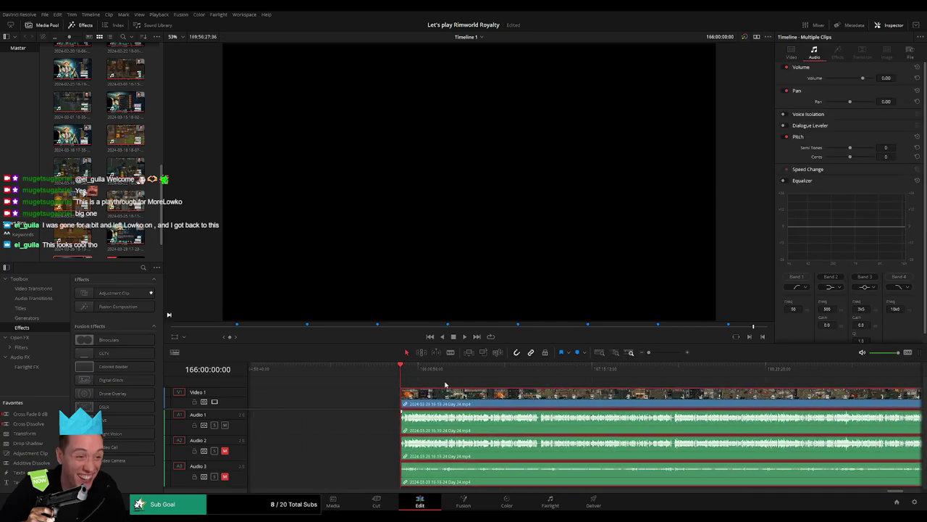
Step: Play the opening minutes of the Day 24 piece that starts at 166:00:00:00
key("space")
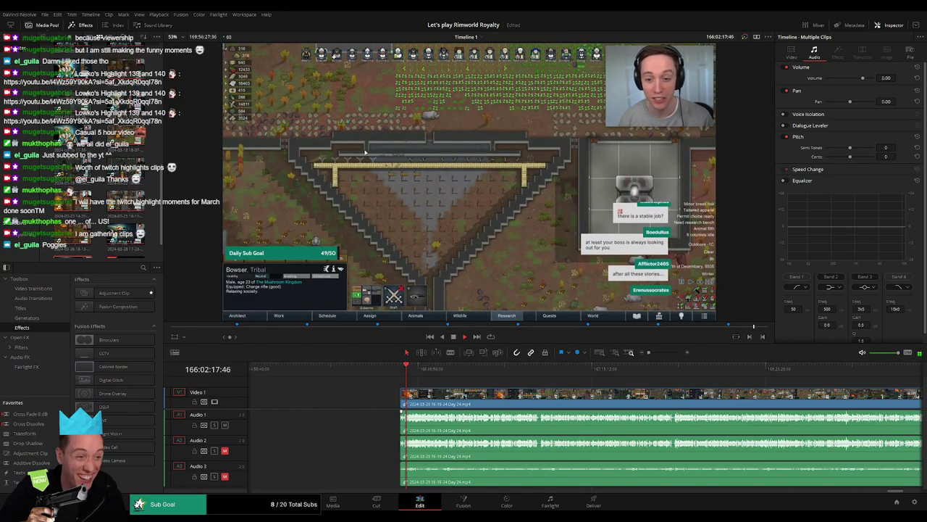
left_click_drag(439, 385, 387, 381)
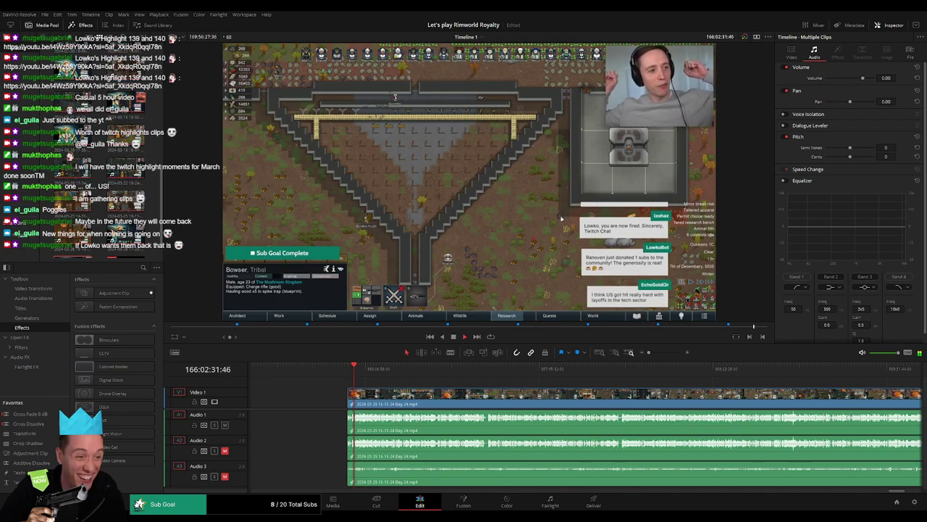
scroll(367, 386, "down", 1)
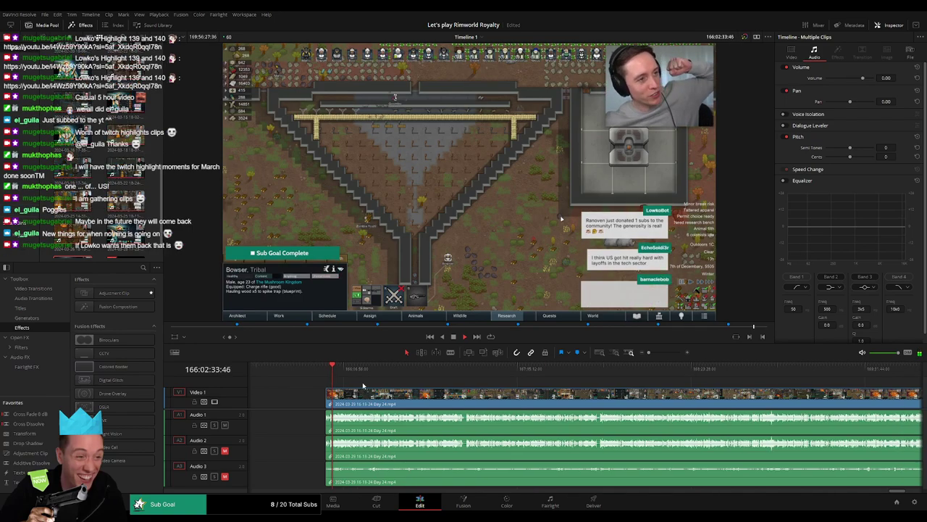
Step: Scan the Day 24 piece around 166:53 to 166:54 for the break where the streamer leaves the chair
left_click_drag(339, 380, 467, 374)
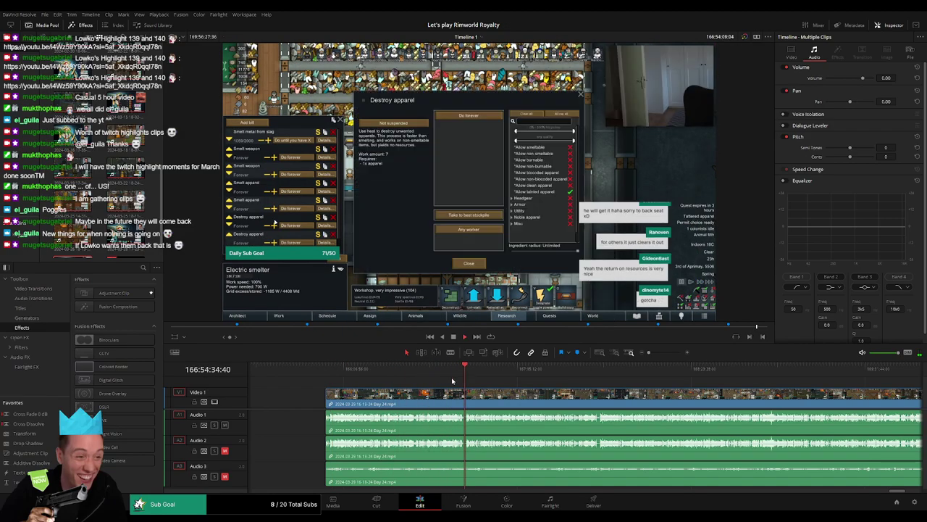
key("space")
left_click_drag(649, 353, 662, 355)
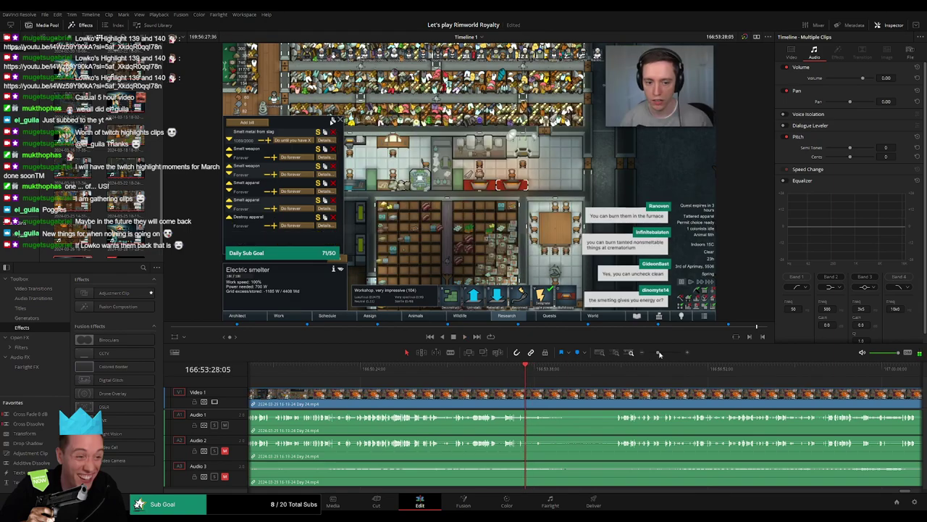
scroll(659, 353, "down", 6)
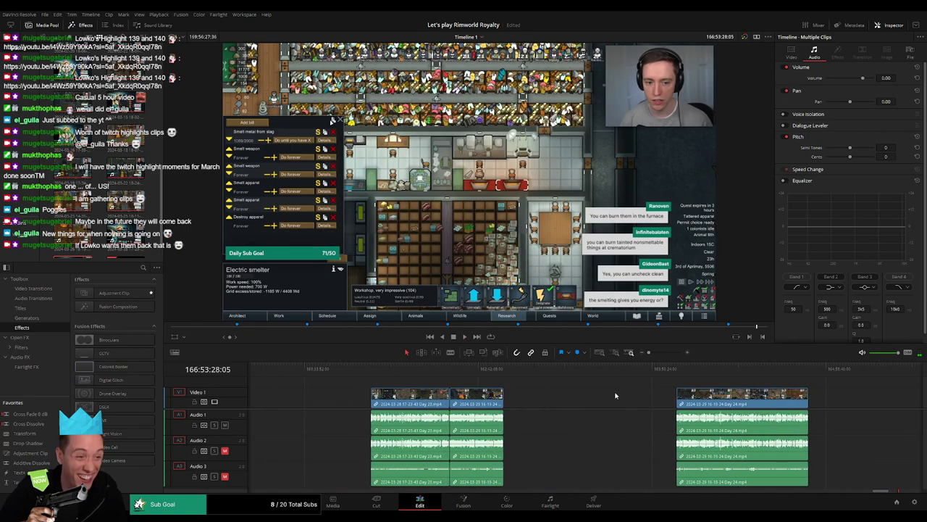
scroll(616, 394, "right", 3)
scroll(641, 395, "right", 2)
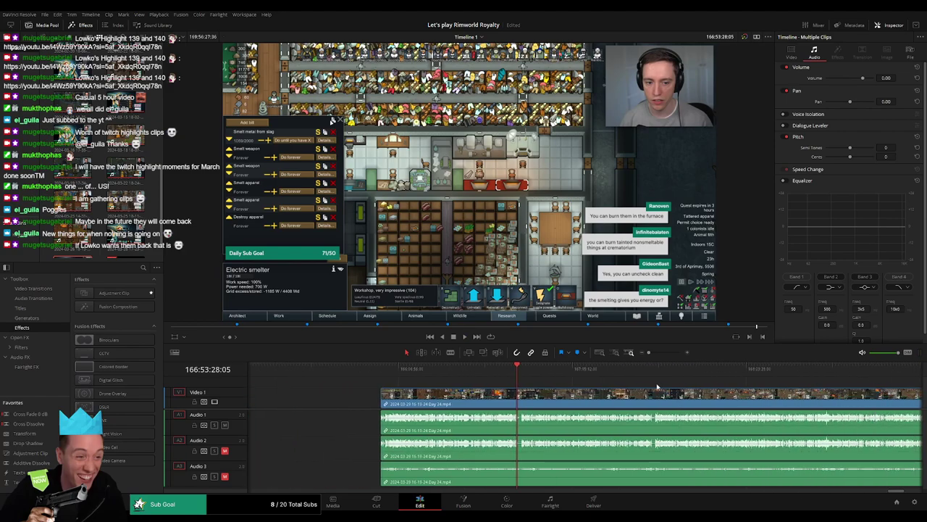
key("space")
Step: Play short spots from 166:53:29 to 166:53:49 to pinpoint where the break begins, and stop at 166:53:49:03
left_click(667, 352)
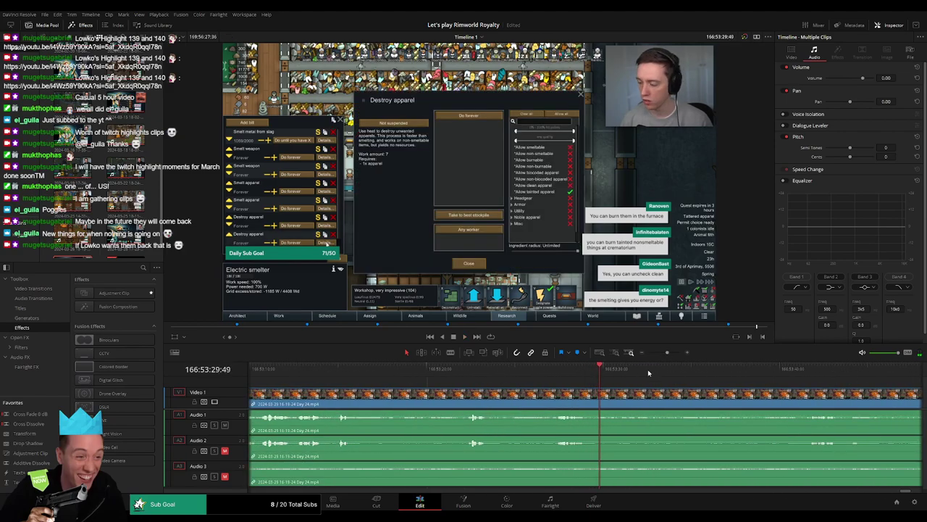
left_click(663, 373)
scroll(503, 390, "right", 3)
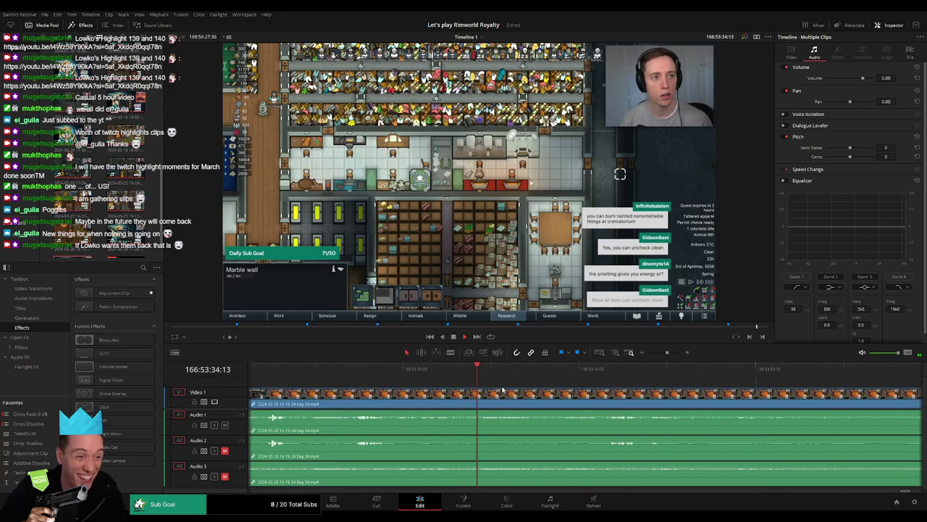
left_click(605, 377)
scroll(442, 384, "right", 3)
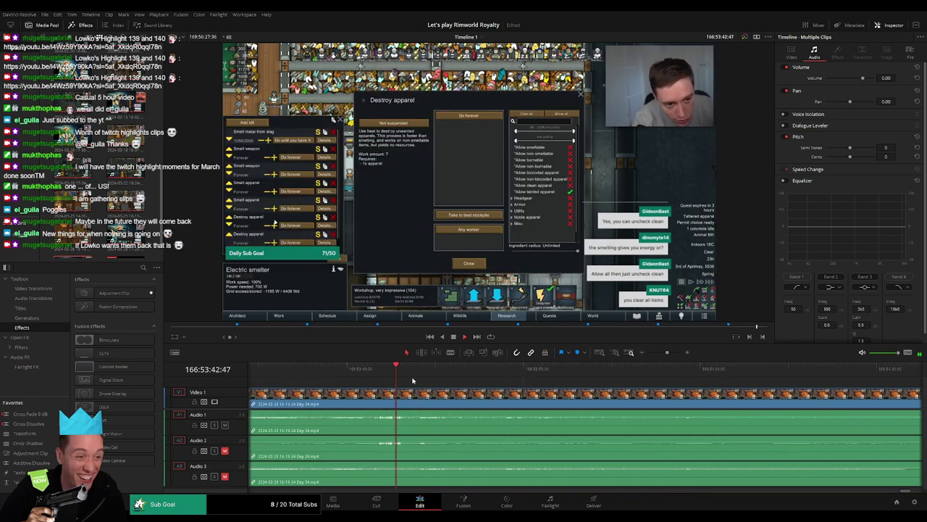
left_click(417, 379)
left_click(458, 377)
left_click(502, 377)
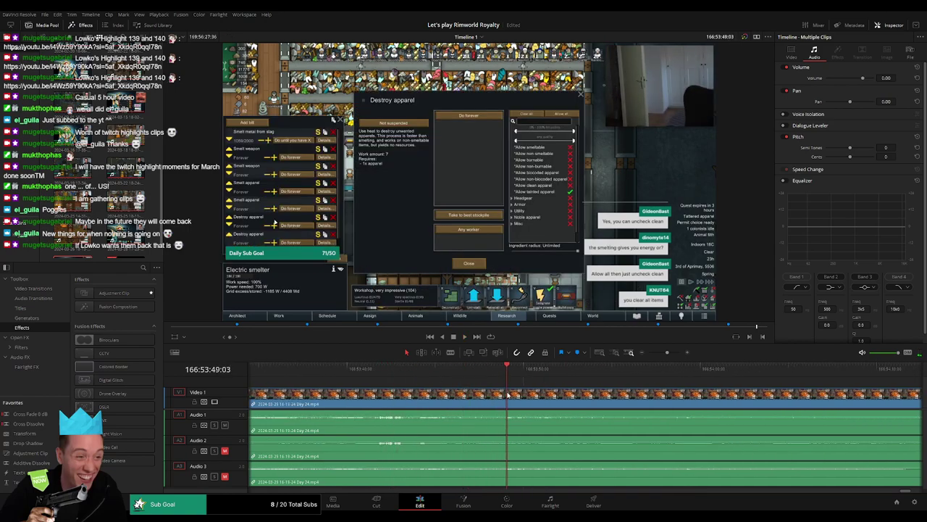
Step: Cut out the empty-chair break from 166:53:49:03 to about 166:55:10 on all tracks and close the gap
key("ctrl+b")
scroll(590, 382, "down", 5)
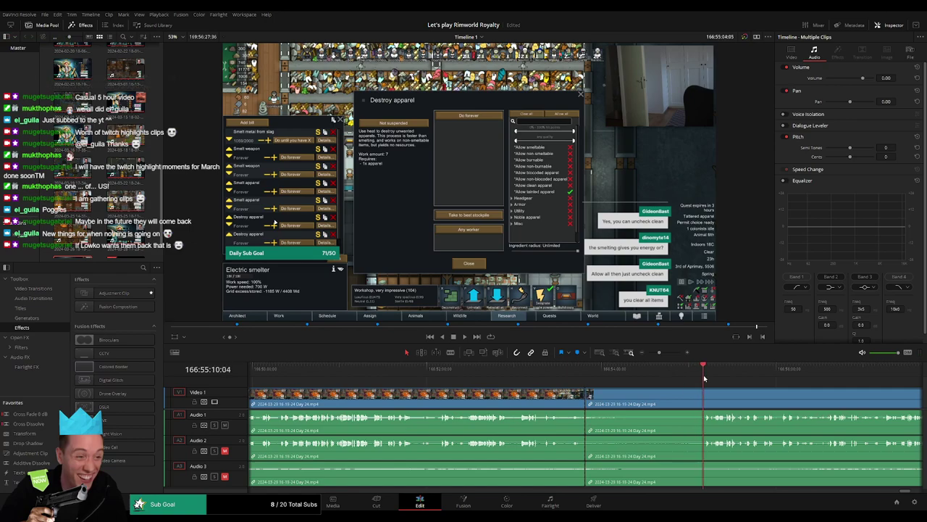
key("ctrl+b")
left_click(673, 402)
key("Delete")
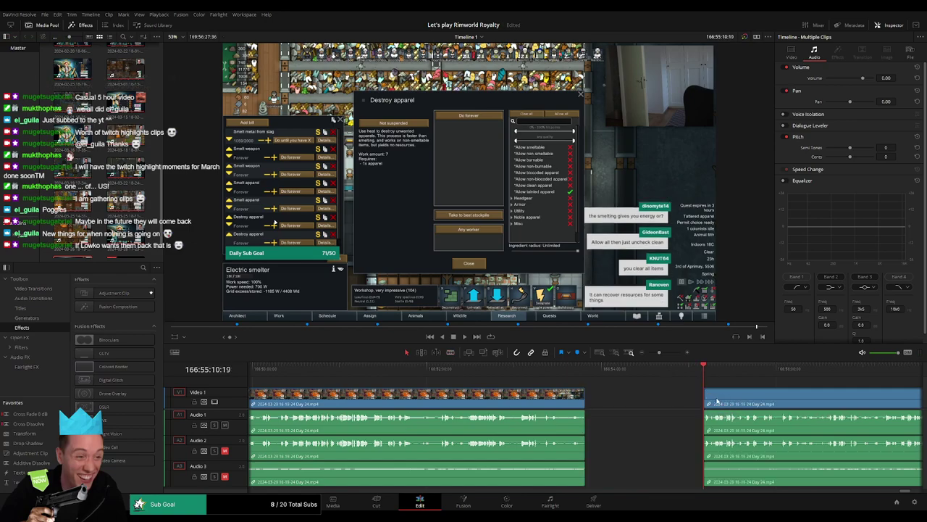
left_click_drag(717, 401, 608, 412)
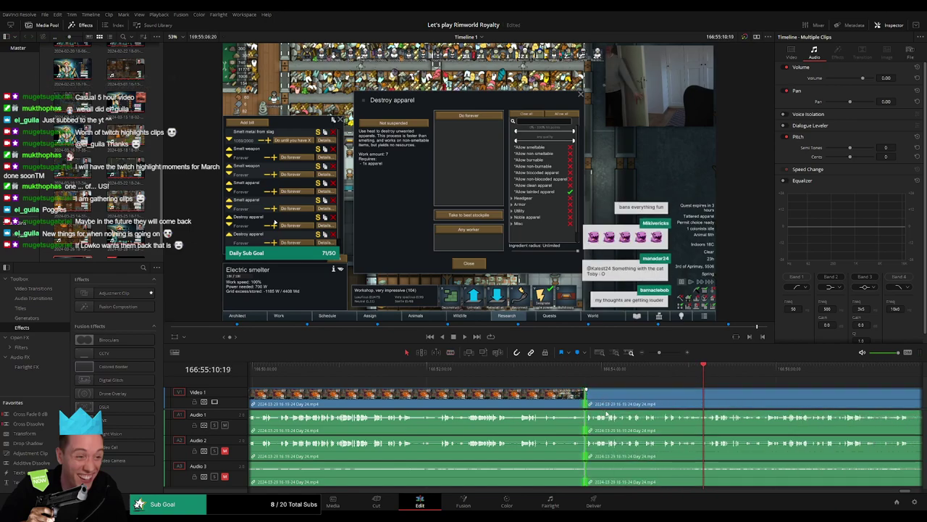
Step: Find the next quiet break in the Day 24 piece near 167:45 and place the playhead at its start, 167:45:05:57
left_click_drag(660, 352, 649, 355)
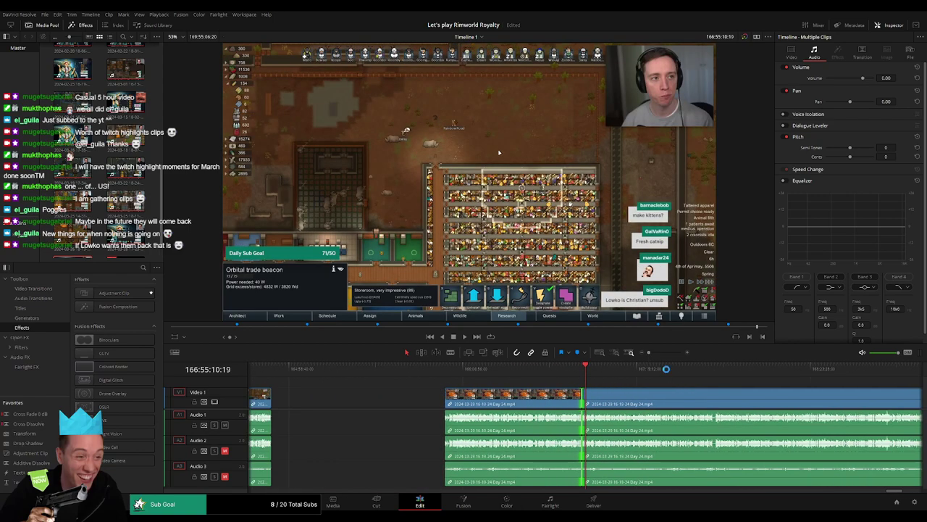
left_click(709, 370)
left_click_drag(743, 385, 461, 374)
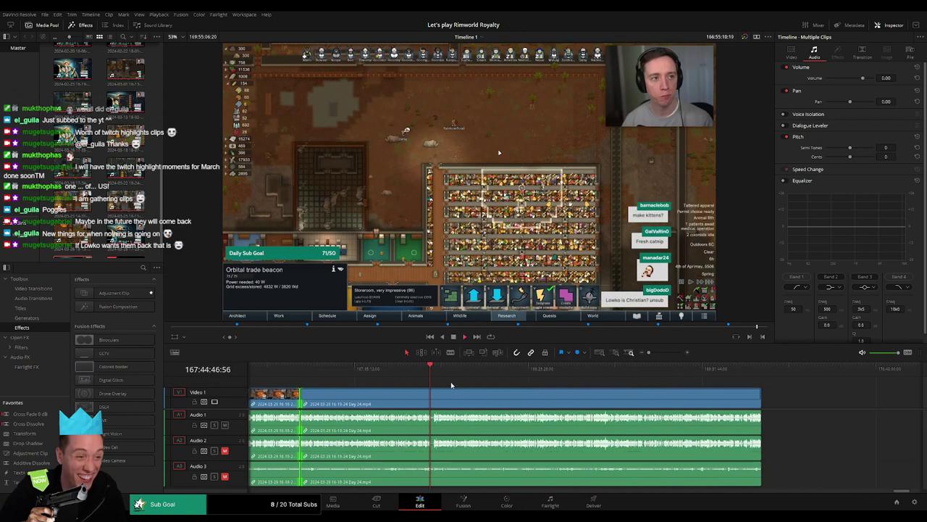
left_click_drag(649, 352, 661, 353)
left_click(626, 371)
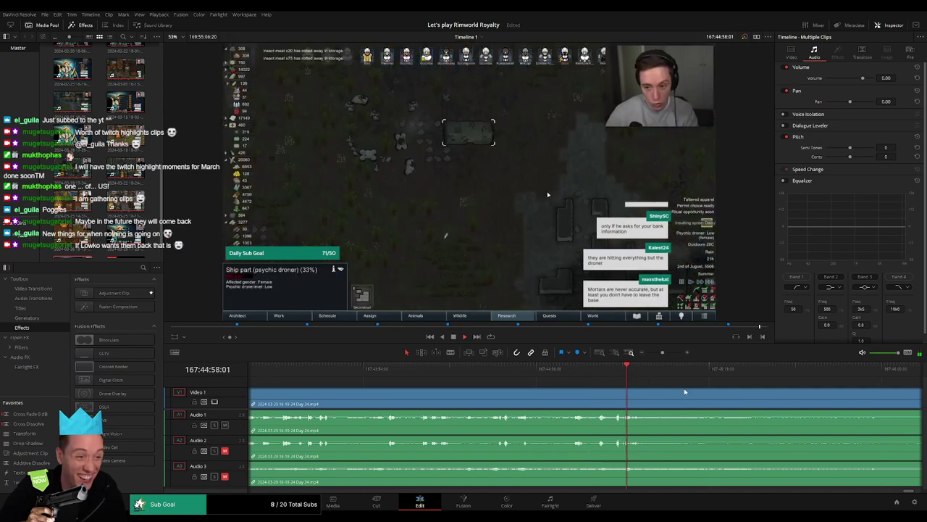
left_click_drag(684, 392, 512, 381)
left_click(475, 376)
left_click(463, 376)
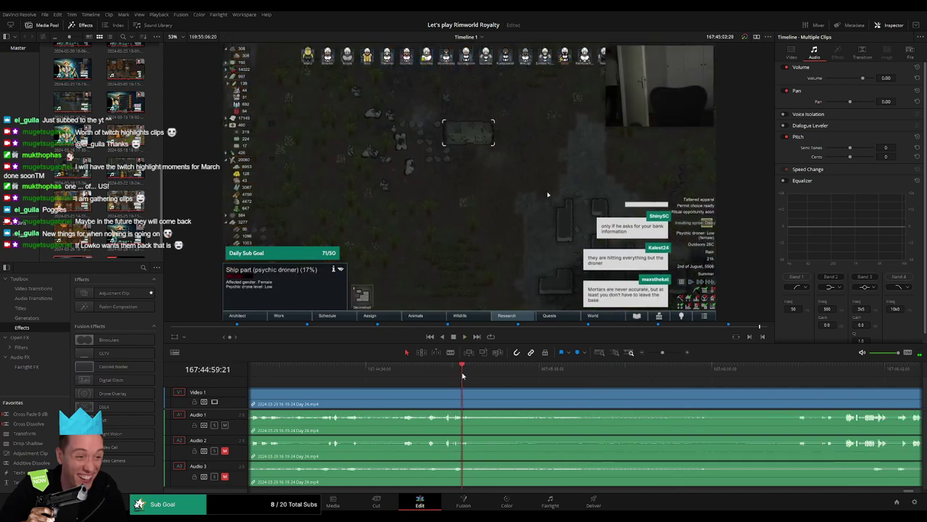
left_click(486, 375)
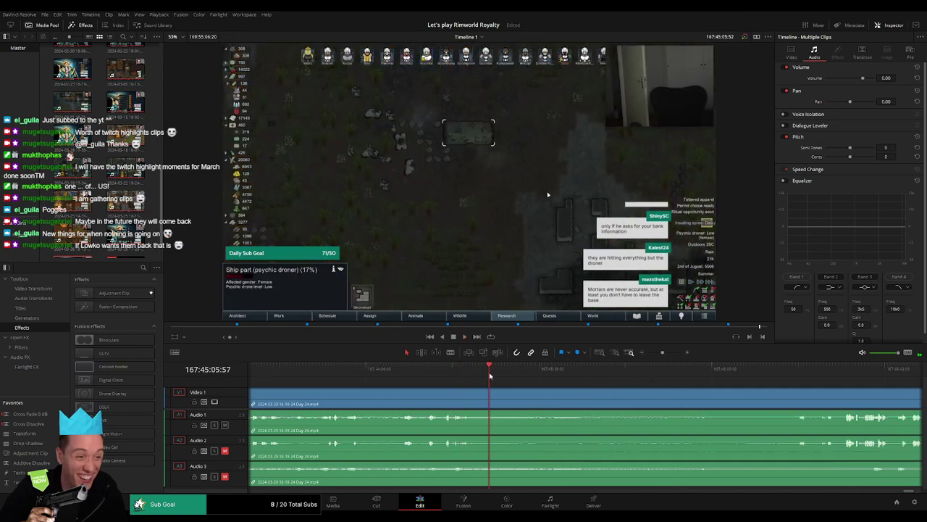
Step: Cut out the break from about 167:45:05 to 167:46:20:12 on all tracks and close the gap
left_click(491, 400)
left_click(775, 376)
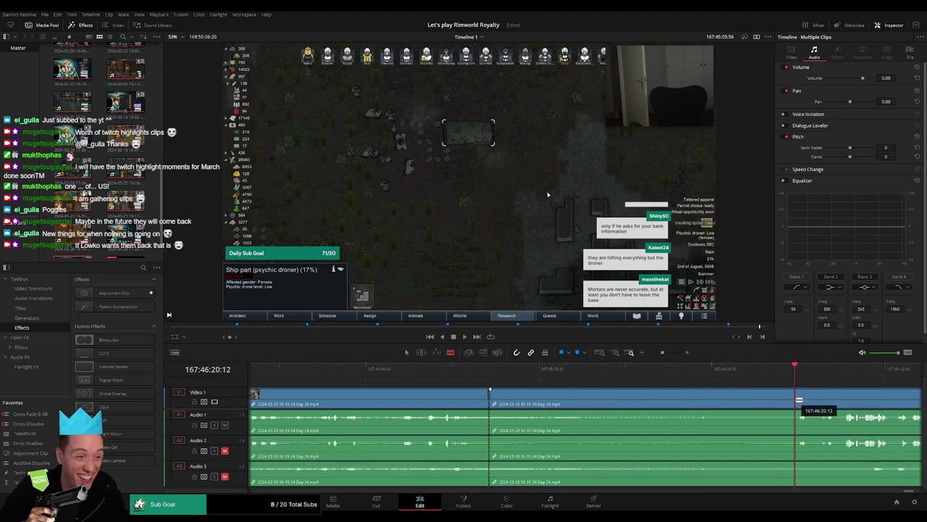
left_click(799, 400)
key("a")
left_click(752, 400)
key("Delete")
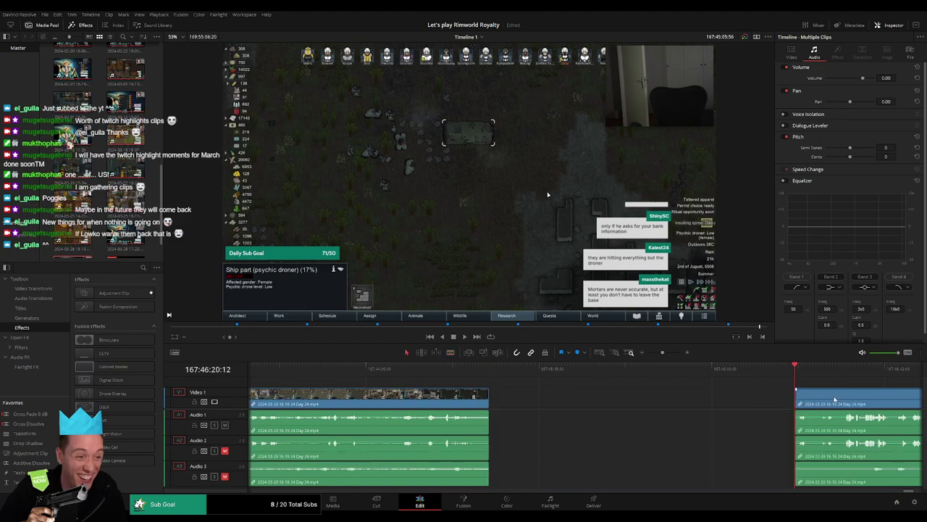
left_click(489, 397)
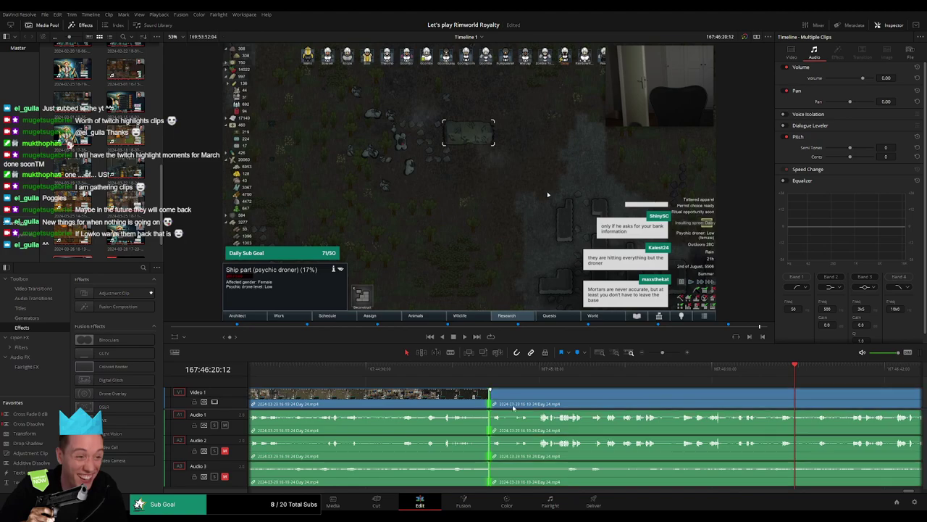
Step: Play the start of the piece at 166:00:00:00 and check the join left by the removed break near 166:53:49
left_click_drag(662, 353, 618, 362)
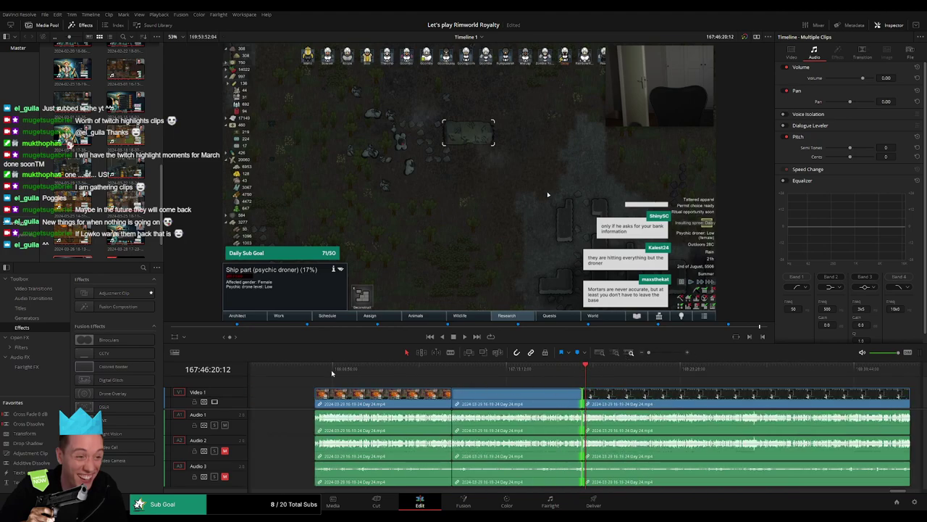
key("Home")
key("space")
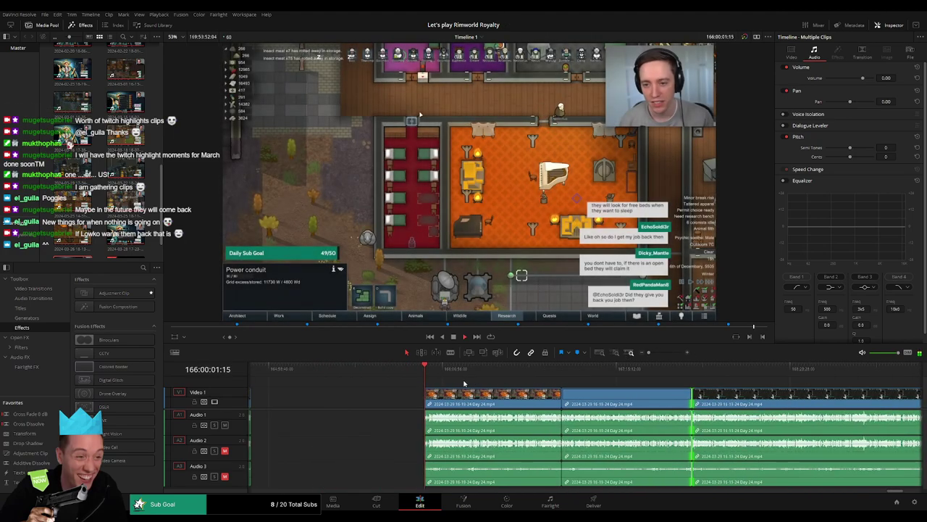
left_click_drag(446, 376, 562, 377)
scroll(552, 372, "up", 3)
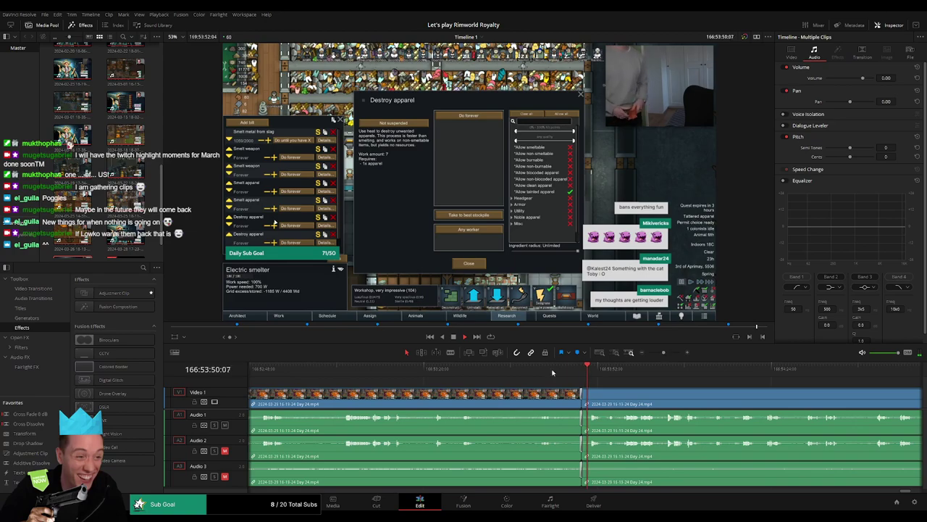
Step: Search the Day 24 piece before the join near 166:53:49 for a quiet splitting point and place the playhead at 166:52:10:00
left_click(354, 376)
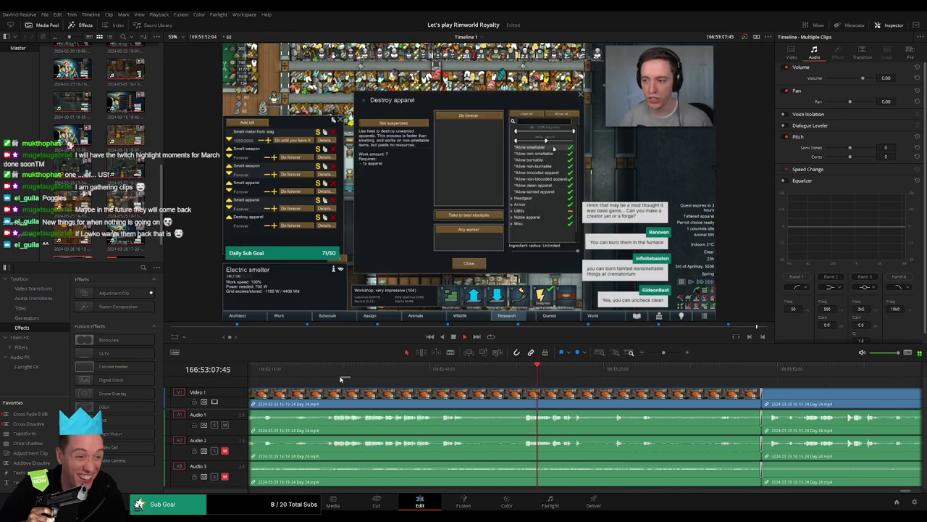
left_click(340, 378)
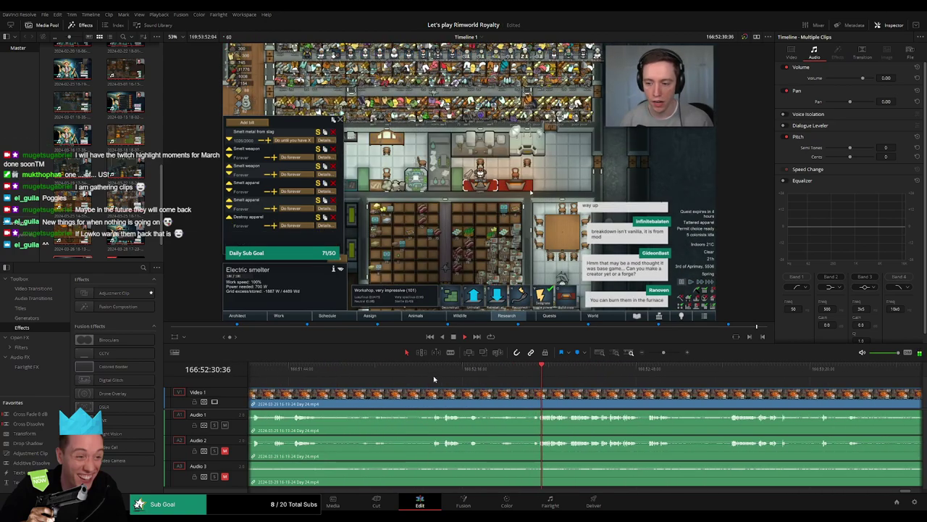
left_click(433, 379)
left_click(422, 378)
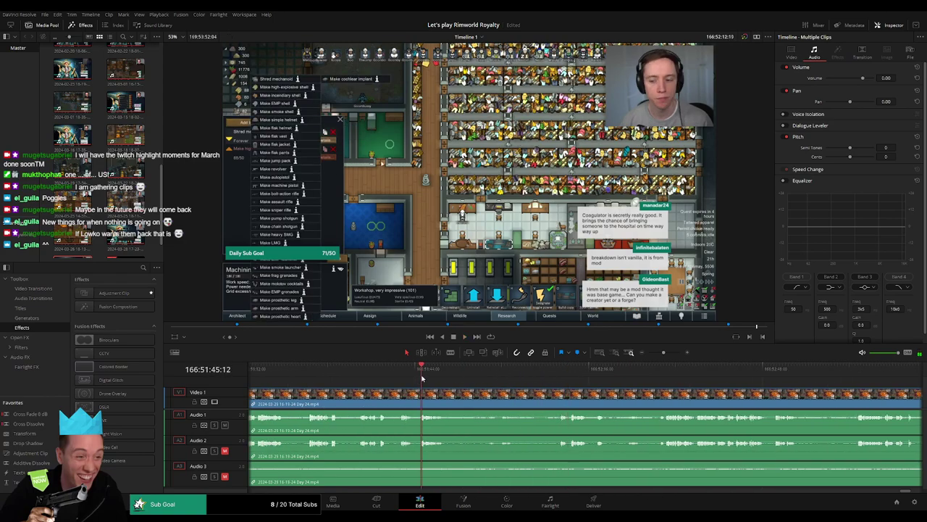
key("space")
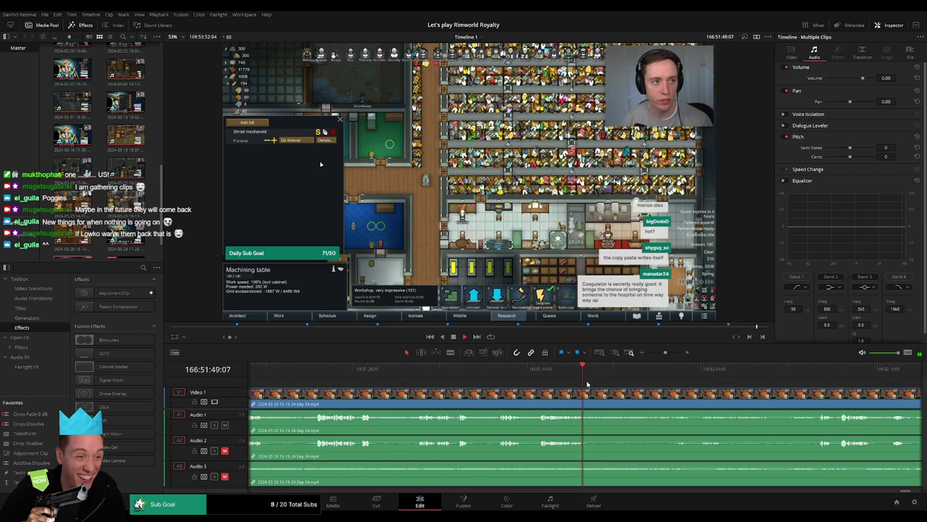
left_click(635, 382)
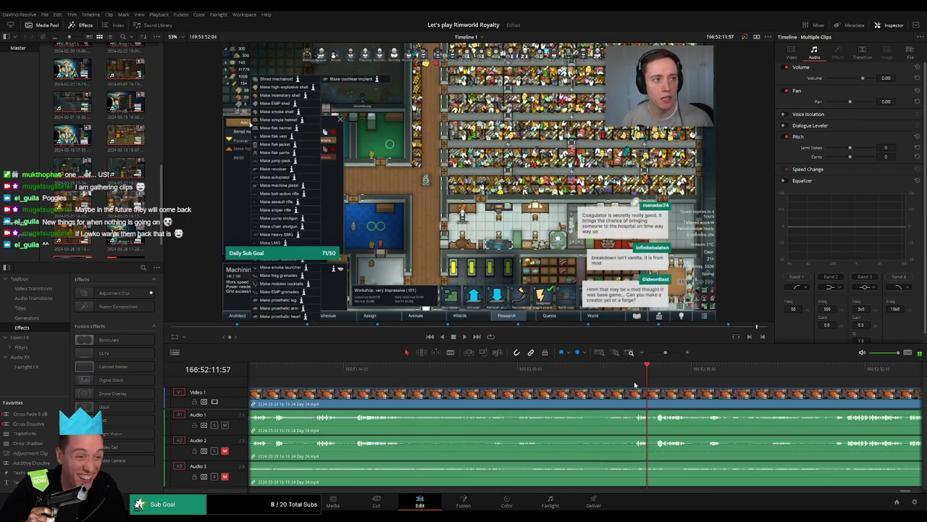
left_click(635, 379)
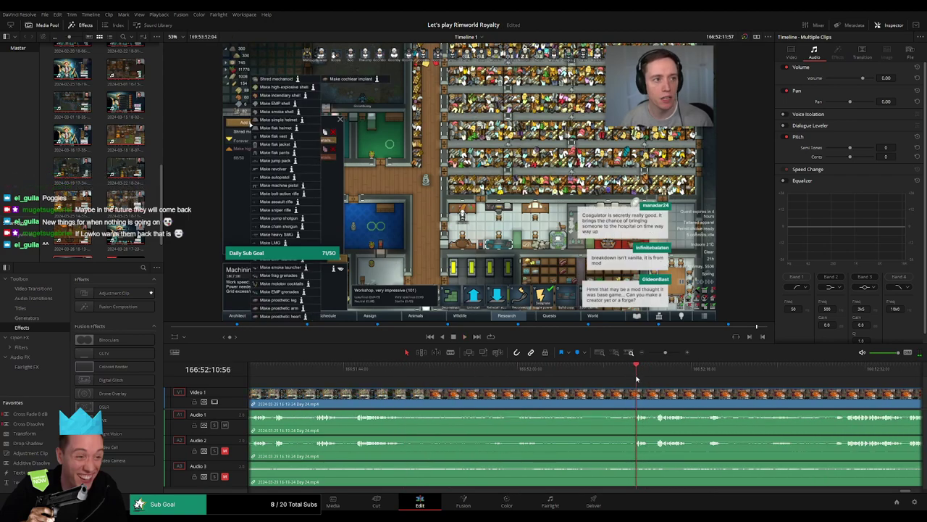
left_click(626, 382)
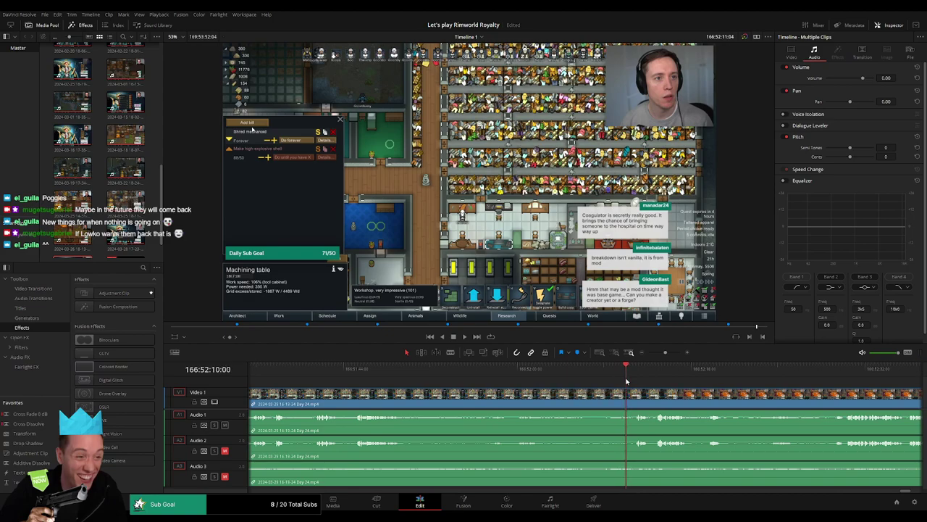
Step: Split the Day 24 piece at 166:52:10:00 on all tracks and add short video and audio fades on both sides of the cut
scroll(627, 381, "right", 2)
key("b")
left_click(478, 391)
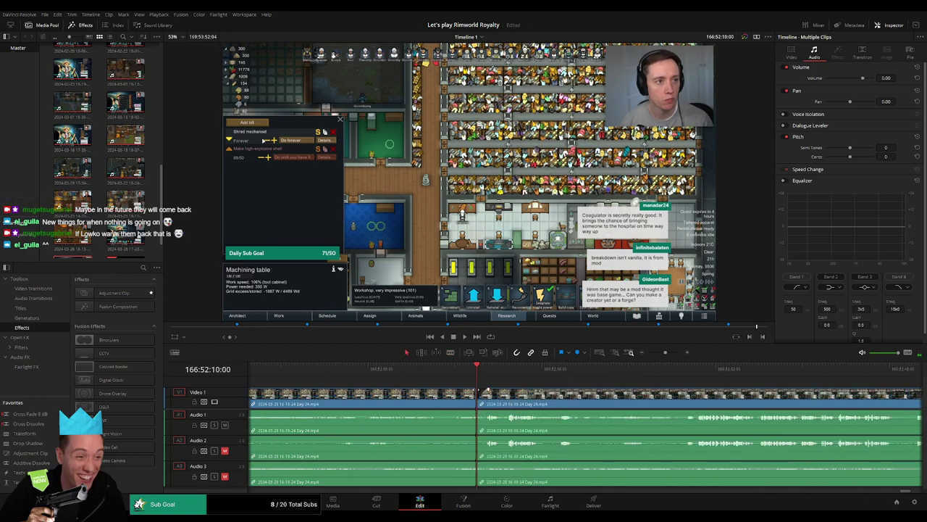
left_click_drag(465, 391, 464, 390)
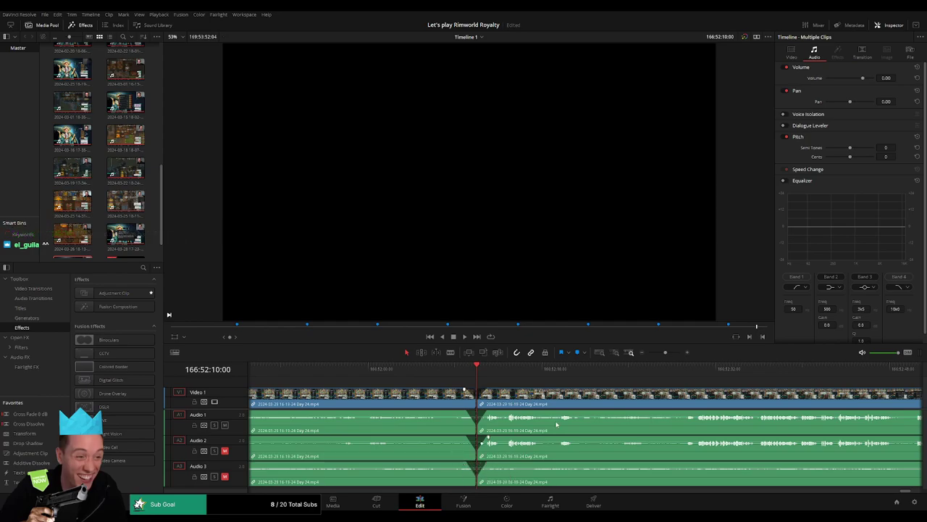
Step: Select all Day 24 pieces after the cut at 166:52:10:00 and move them later on the timeline, leaving a wide gap behind the finished episode
mouse_move(666, 352)
left_mouse_down()
mouse_move(637, 354)
mouse_move(648, 353)
left_mouse_up()
left_click_drag(709, 387, 346, 416)
left_click_drag(401, 402, 594, 406)
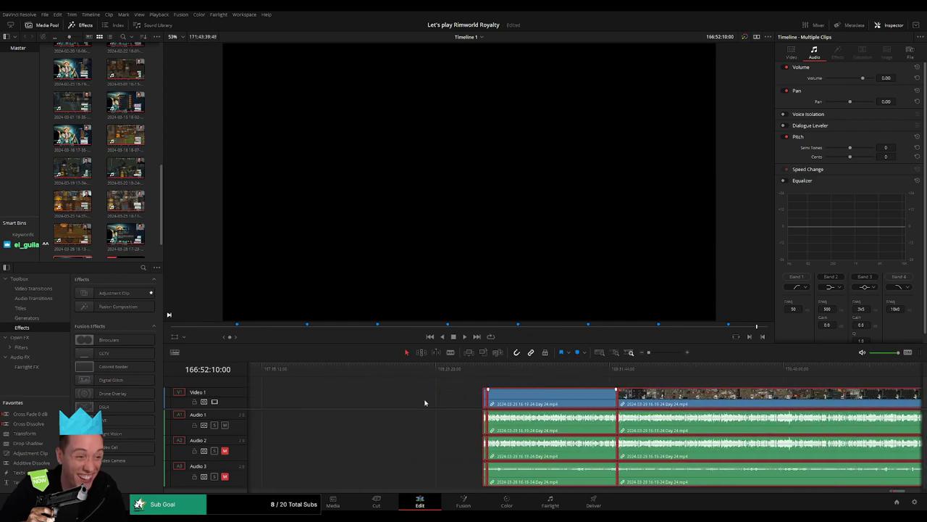
left_click(413, 397)
Step: Place the playhead at 168:00:00:00 in the gap before the moved Day 24 pieces
scroll(435, 398, "up", 3)
scroll(396, 402, "up", 2)
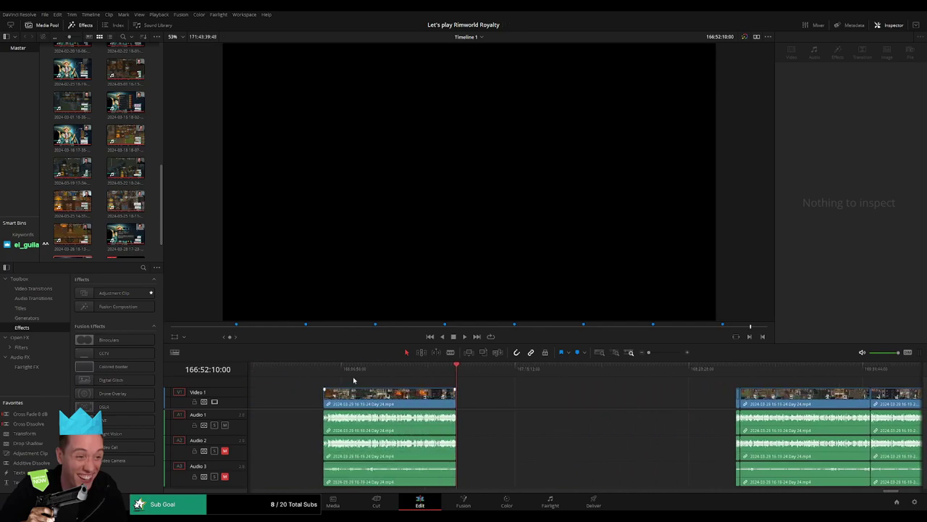
scroll(434, 381, "down", 3)
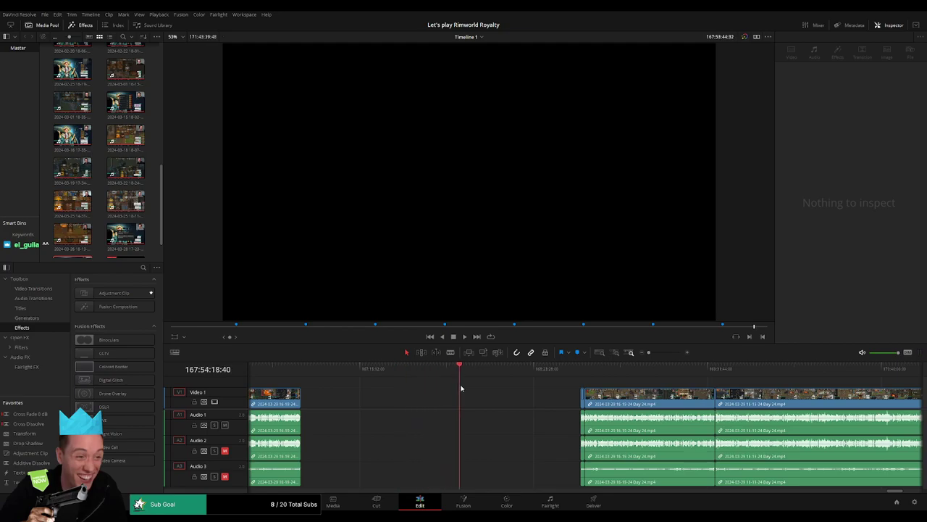
left_click_drag(461, 388, 480, 389)
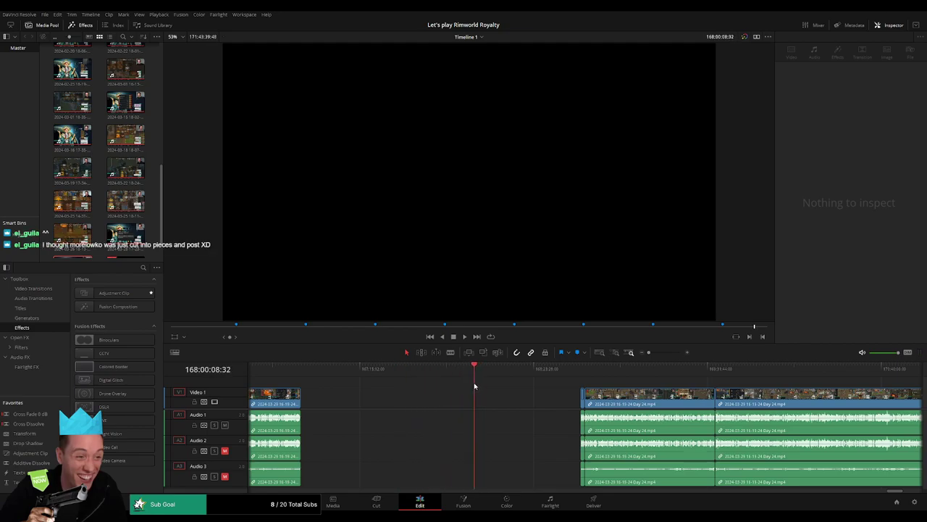
scroll(474, 386, "down", 2)
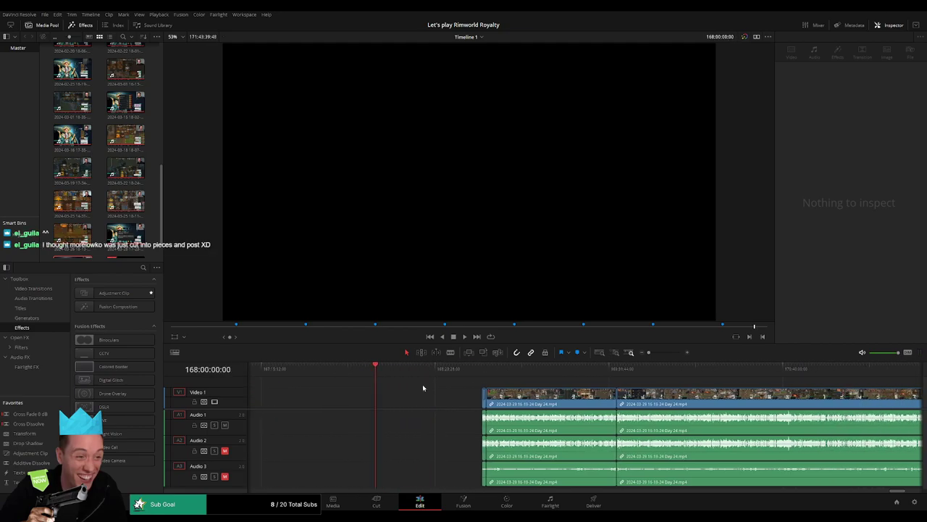
Step: Move the Day 24 video and audio clips together so they start at 168:00:00:00, and play from there
left_click_drag(469, 381, 743, 412)
left_click_drag(548, 402, 415, 386)
key("space")
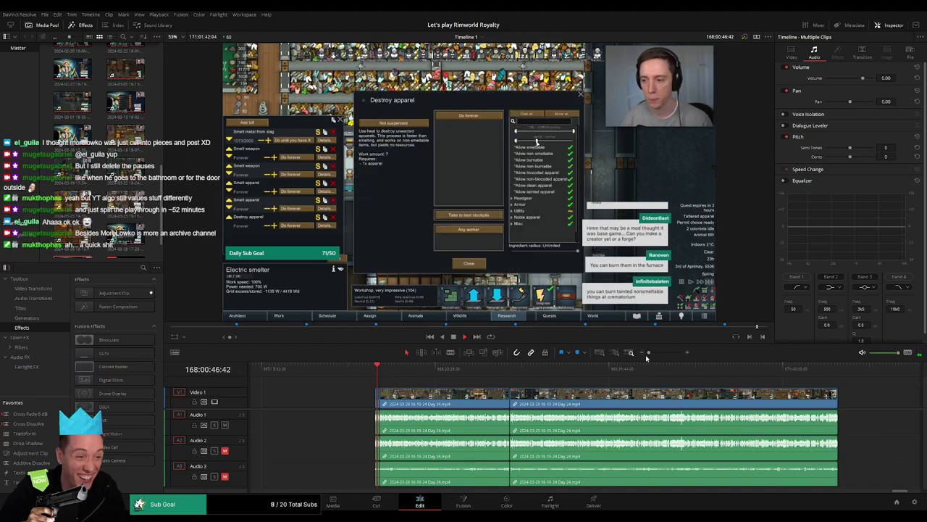
Step: Review the opening section up to and past the first cut, shortly after 168:01:34
left_click_drag(649, 352, 661, 355)
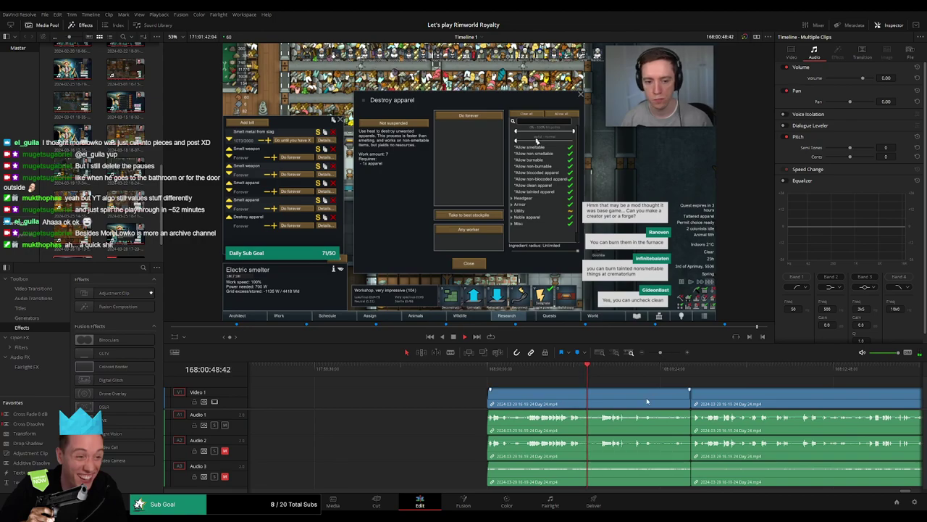
left_click_drag(648, 401, 457, 395)
left_click_drag(301, 370, 495, 376)
key("space")
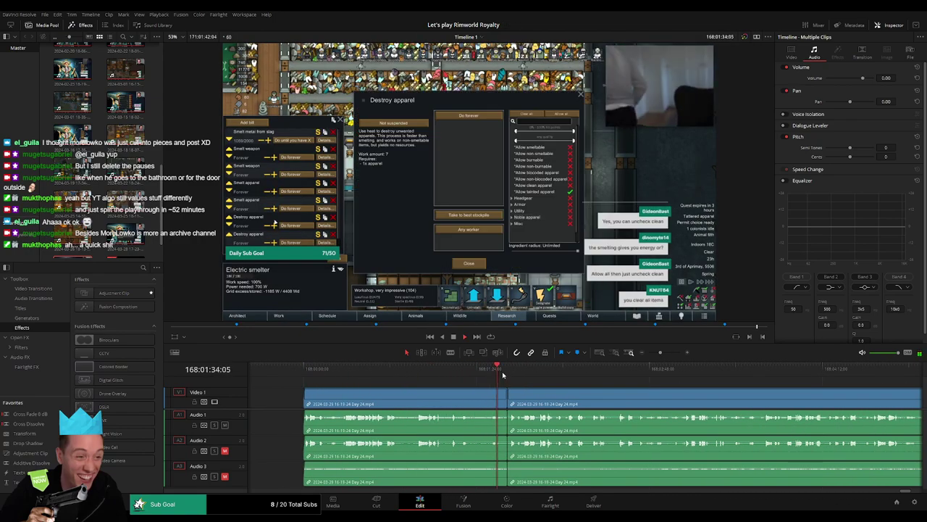
left_click_drag(660, 352, 449, 383)
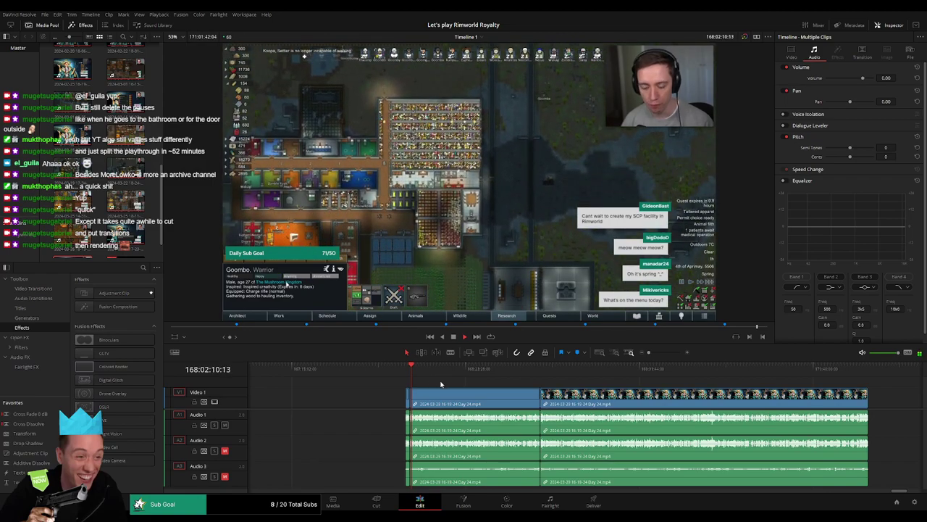
Step: Split the Day 24 video and audio clips at 168:52:15:00 and fade in the video after the cut
mouse_move(439, 383)
left_mouse_down()
mouse_move(338, 383)
mouse_move(369, 373)
mouse_move(461, 381)
mouse_move(366, 375)
mouse_move(378, 371)
mouse_move(502, 376)
left_mouse_up()
left_click(324, 371)
left_click(664, 353)
scroll(439, 391, "left", 3)
left_click(460, 377)
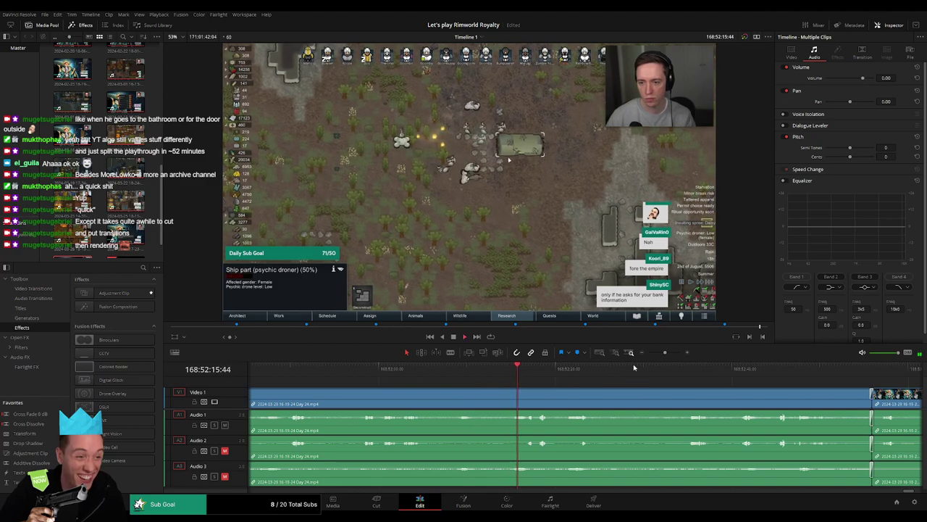
left_click_drag(665, 352, 670, 352)
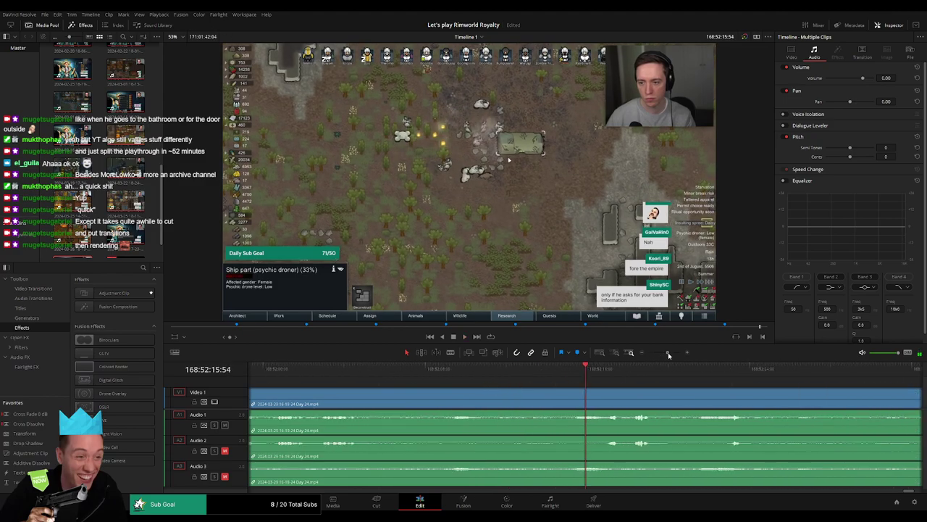
left_click(563, 376)
left_click_drag(562, 376, 532, 394)
left_click(537, 396)
key("a")
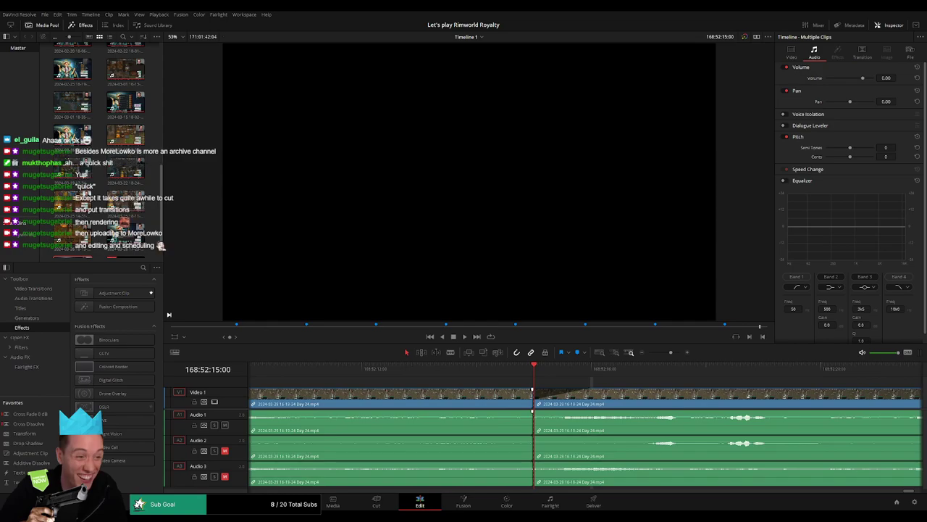
Step: Fade out the video before the cut and fade all three audio tracks out and in around it, about one second each
left_click_drag(527, 391, 475, 391)
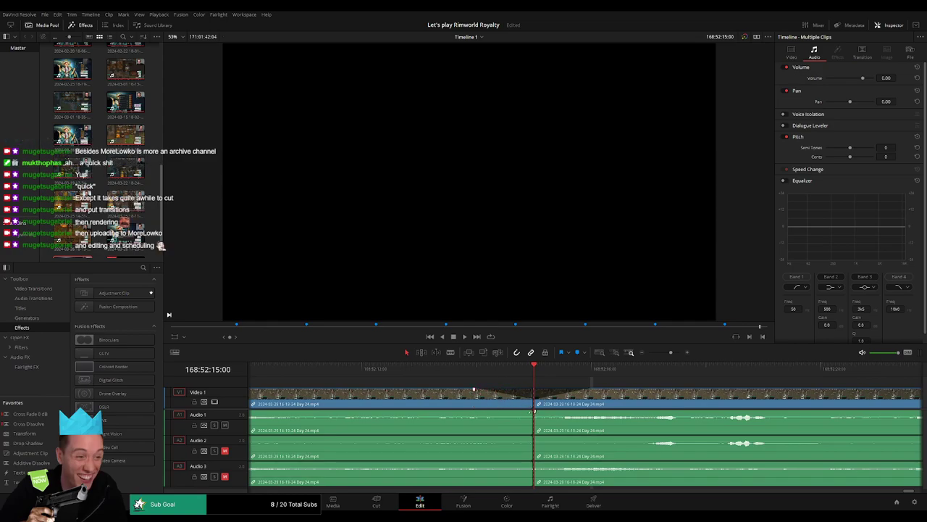
left_click_drag(532, 411, 473, 410)
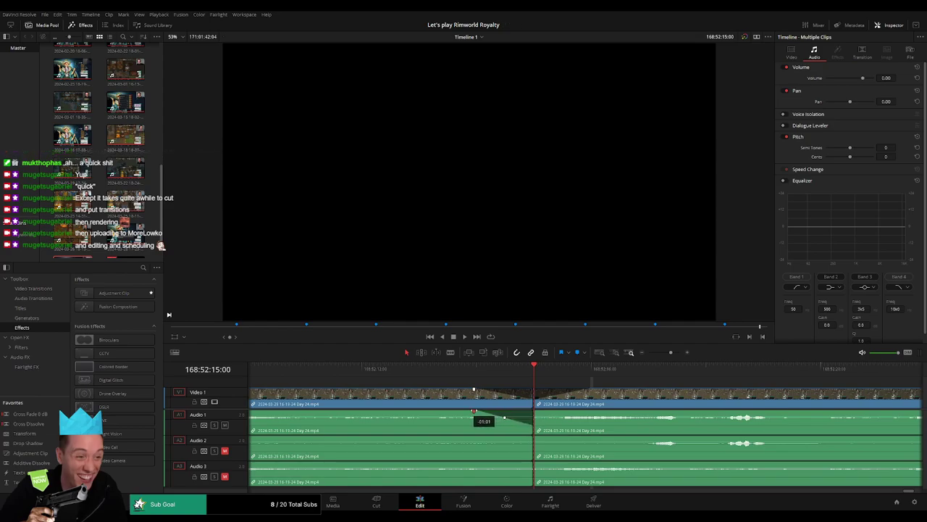
left_click_drag(541, 416, 585, 412)
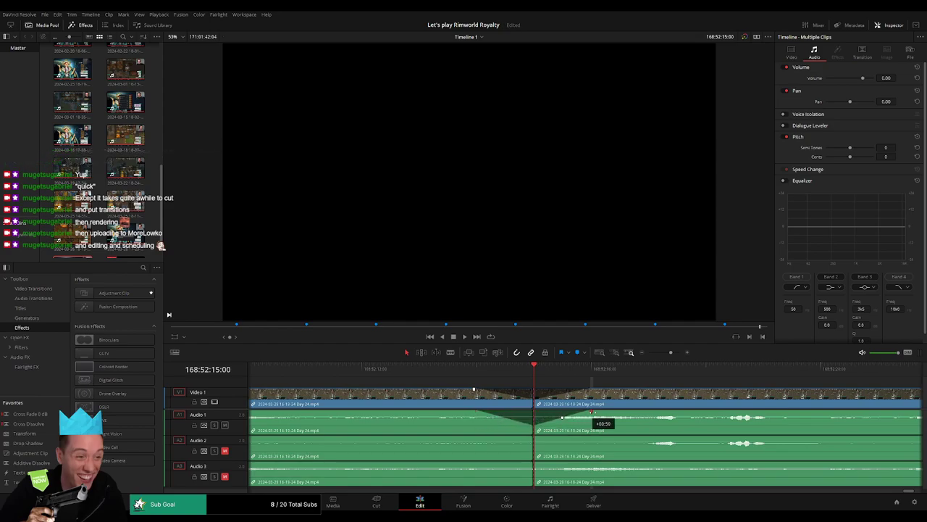
left_click_drag(529, 435, 477, 437)
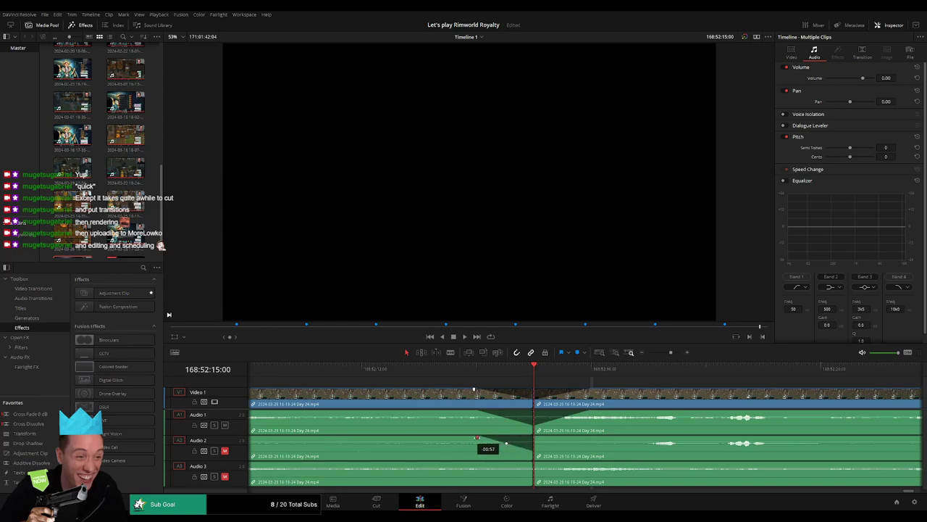
left_click_drag(538, 437, 589, 438)
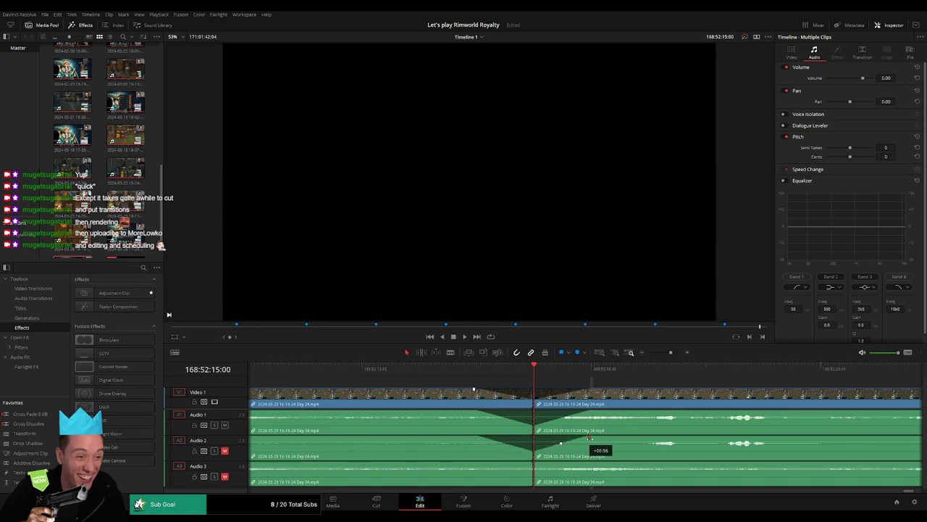
left_click_drag(501, 462, 477, 463)
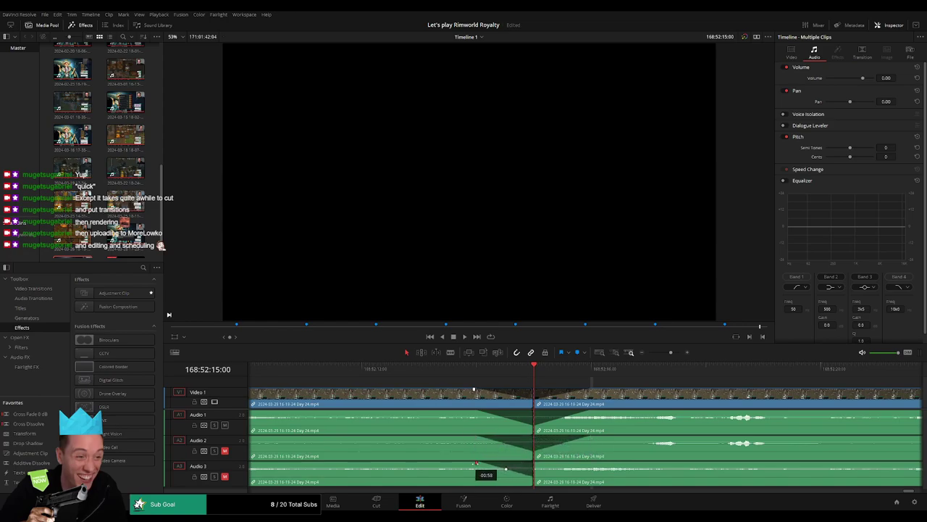
left_click_drag(534, 462, 588, 465)
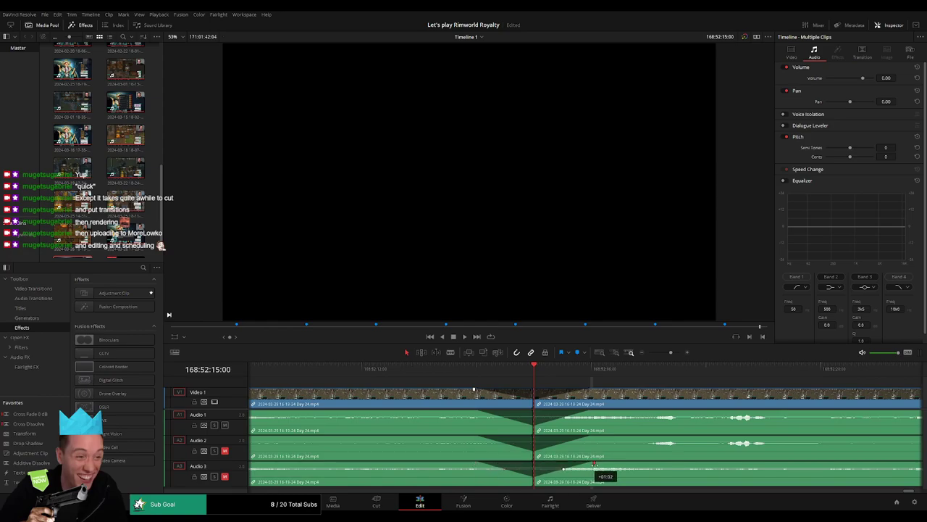
Step: Move all Day 24 clips following the 168:52:15:00 cut further along the timeline, leaving a wide gap
left_click_drag(671, 353, 648, 353)
scroll(661, 384, "right", 3)
left_click_drag(523, 380, 645, 398)
left_click(433, 398)
left_click(548, 393)
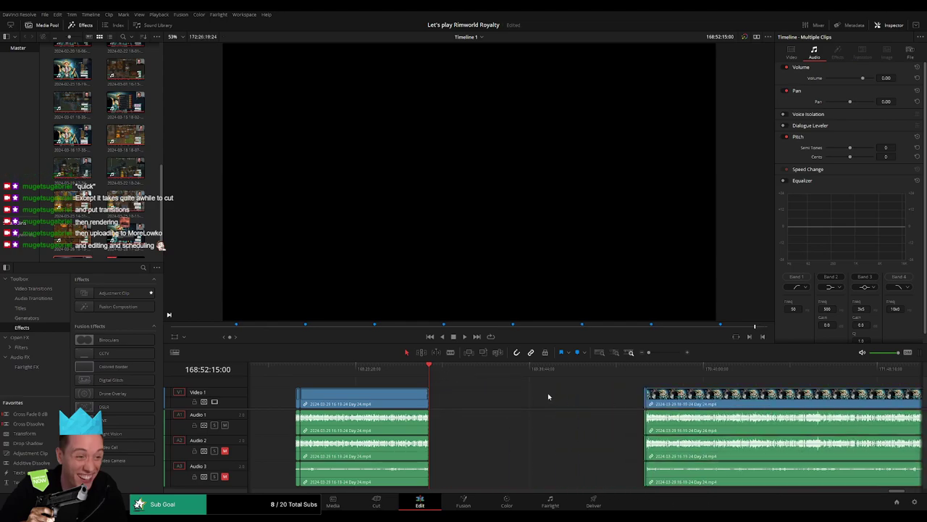
mouse_move(651, 353)
left_mouse_down()
mouse_move(660, 353)
mouse_move(646, 353)
left_mouse_up()
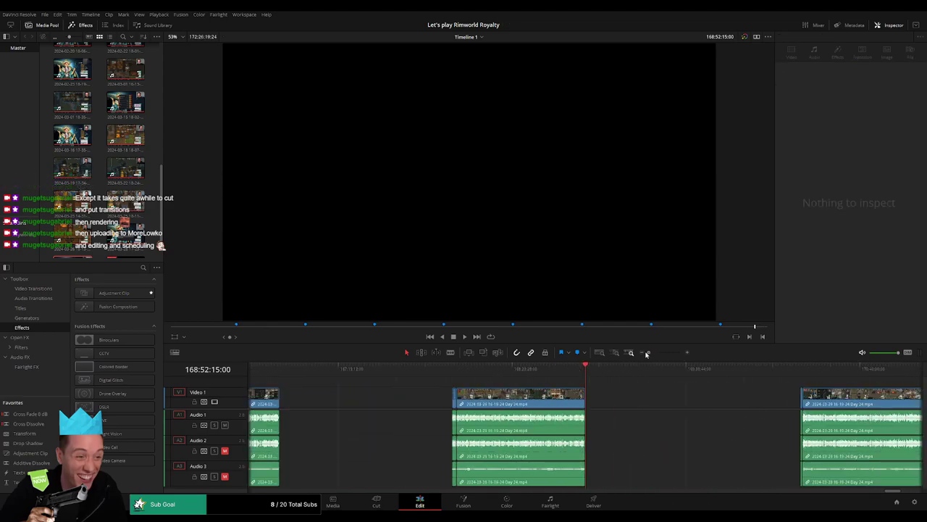
left_click_drag(533, 374, 513, 388)
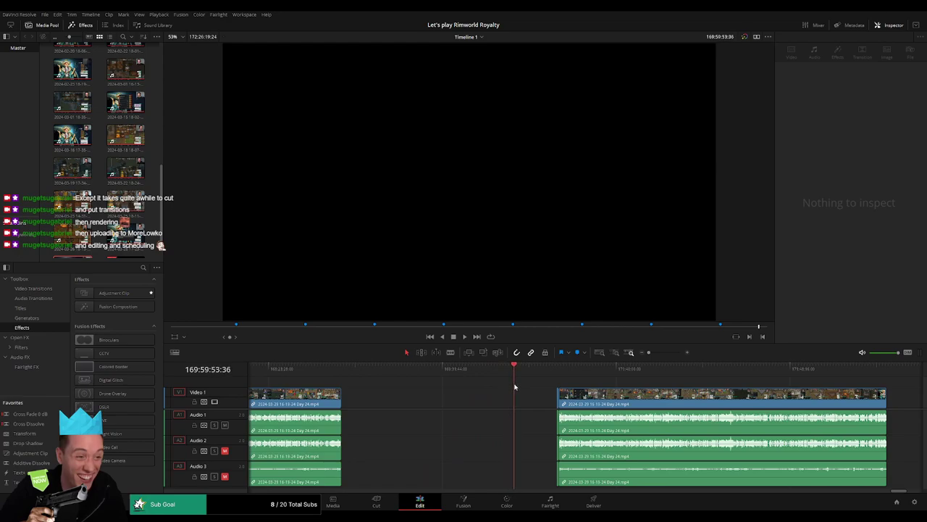
left_click(658, 353)
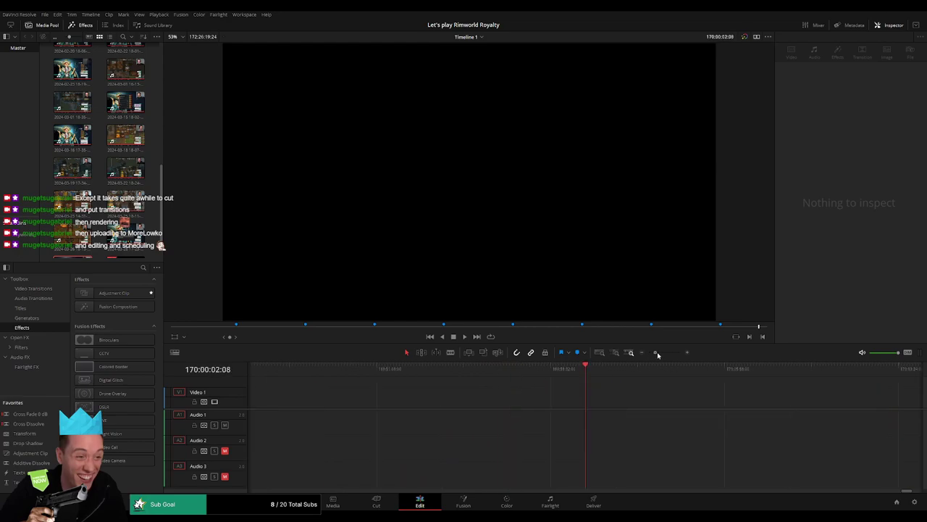
left_click(585, 369)
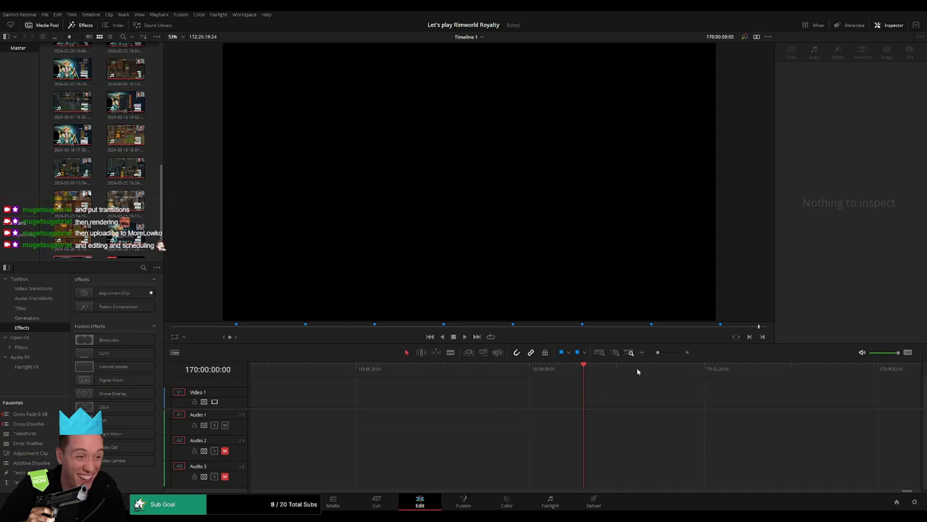
left_click_drag(658, 352, 632, 354)
scroll(518, 380, "right", 5)
left_click(426, 378)
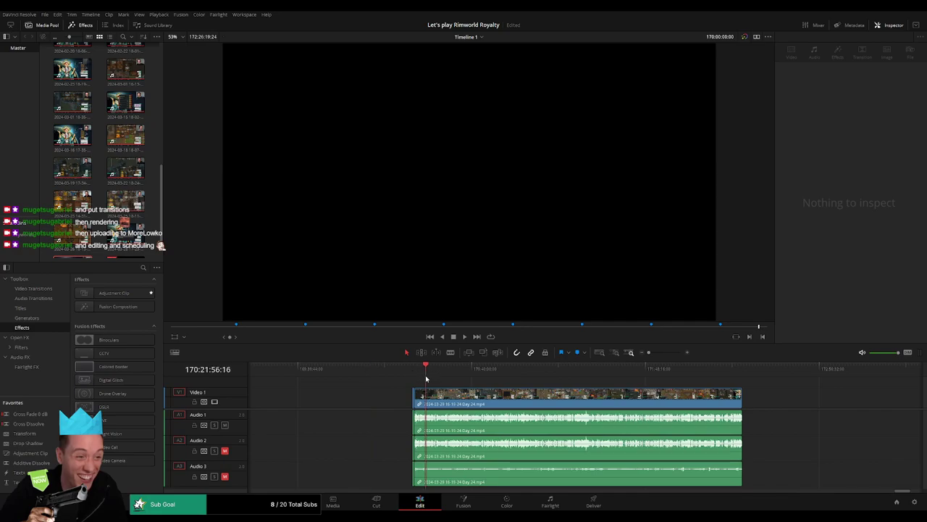
Step: Move the separated Day 24 clips so they start at 170:00:00:00, and play from there
left_click_drag(426, 376, 379, 374)
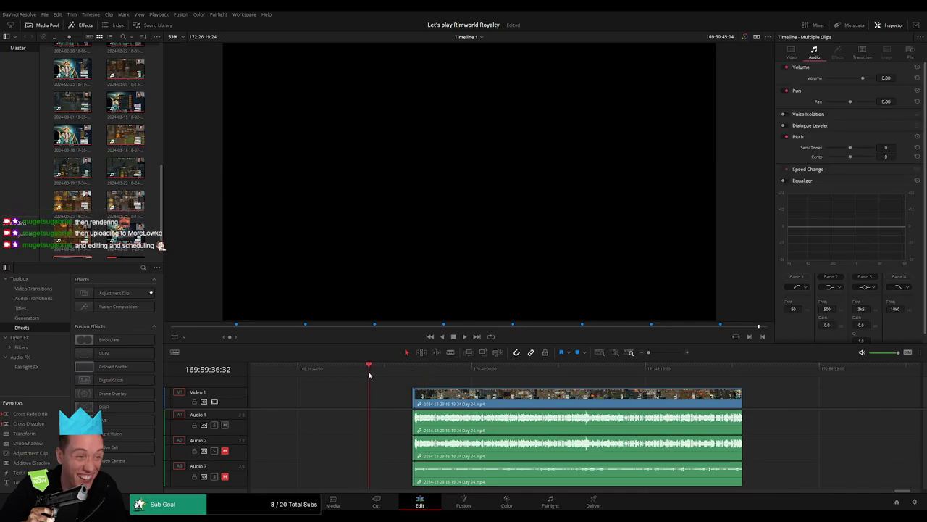
left_click(658, 353)
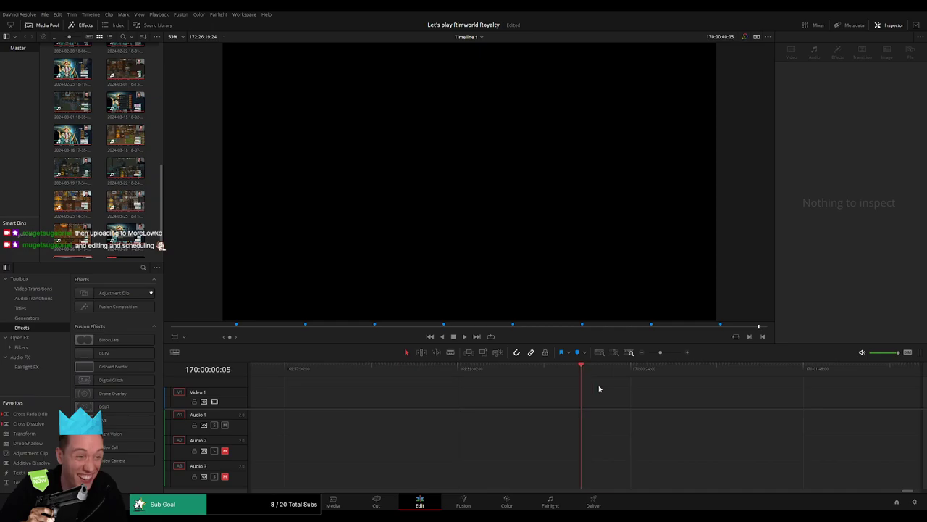
key("Left")
key("Left")
key("Left")
key("Left")
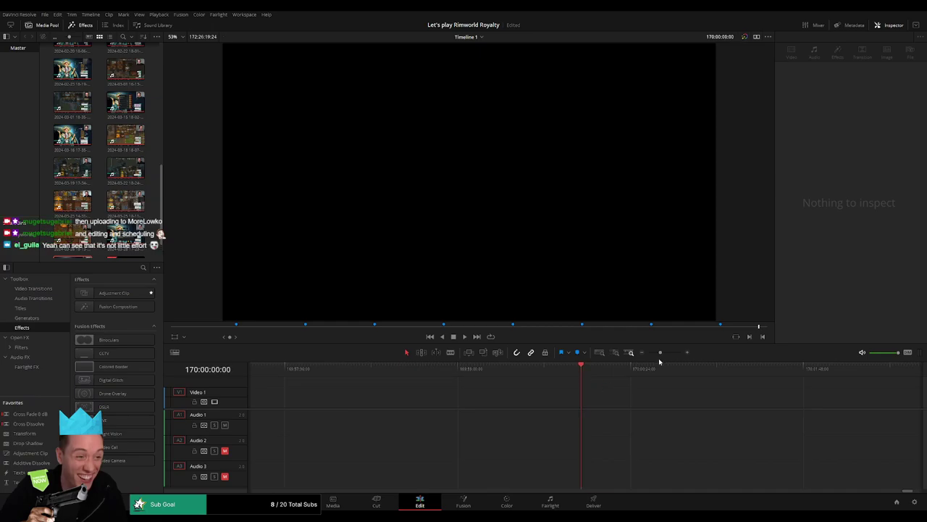
left_click_drag(660, 352, 641, 354)
left_click_drag(613, 389, 591, 401)
left_click_drag(599, 400, 558, 400)
left_click(536, 385)
key("space")
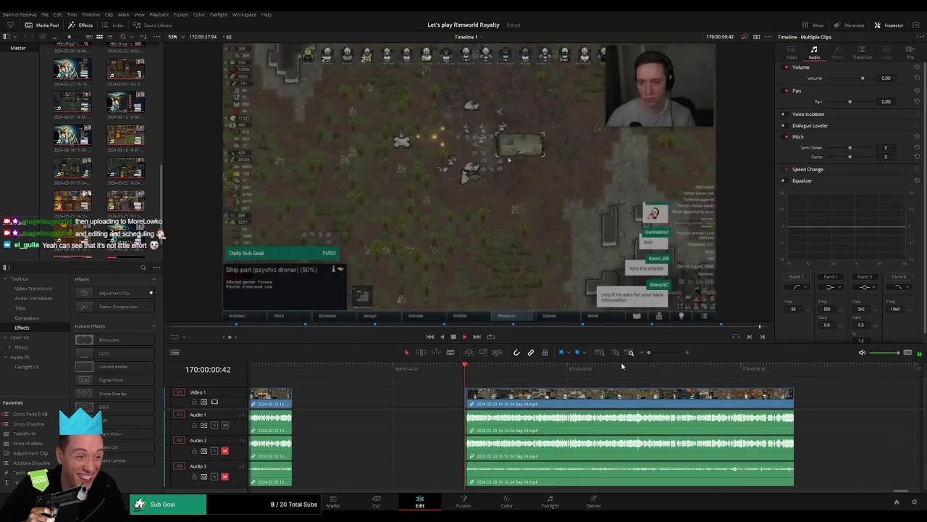
Step: Review the cut about 40 seconds after 170:00:00:00 and play through the footage following it
left_click_drag(649, 353, 487, 379)
left_click(608, 371)
left_click(558, 370)
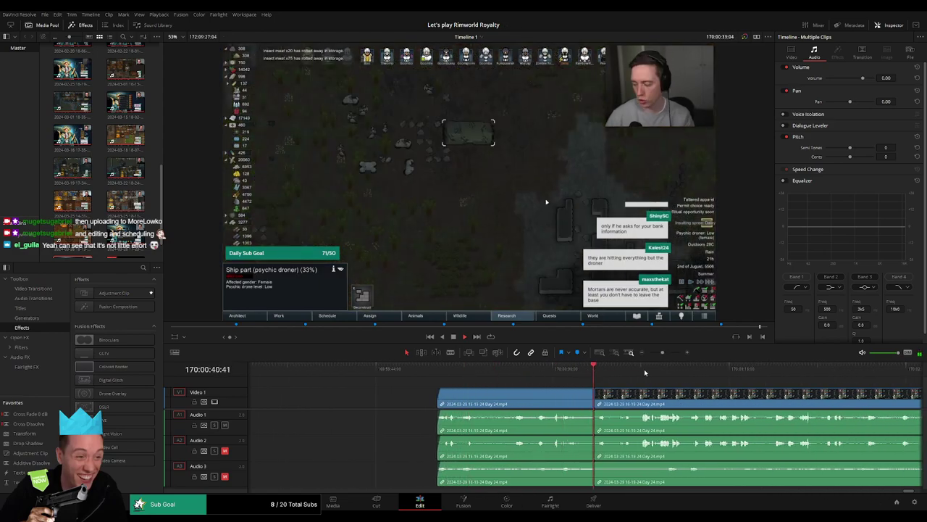
left_click_drag(662, 352, 476, 386)
left_click(526, 374)
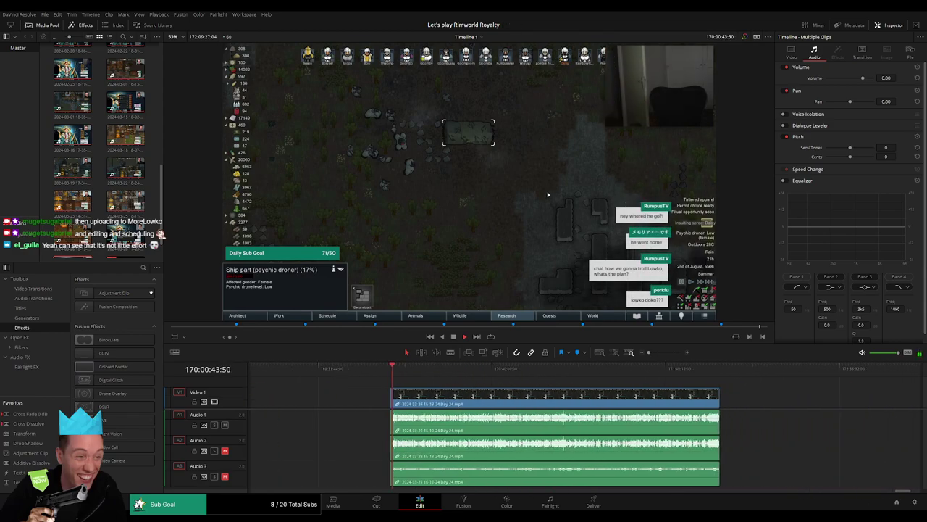
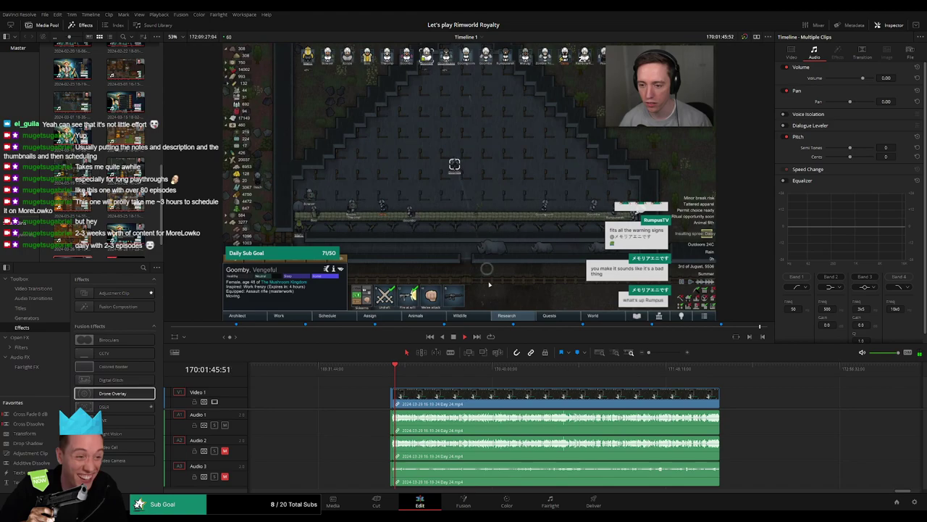
Step: Split the Day 24 video and audio clips at 170:52:02:30, just before the speech resumes
key("Home")
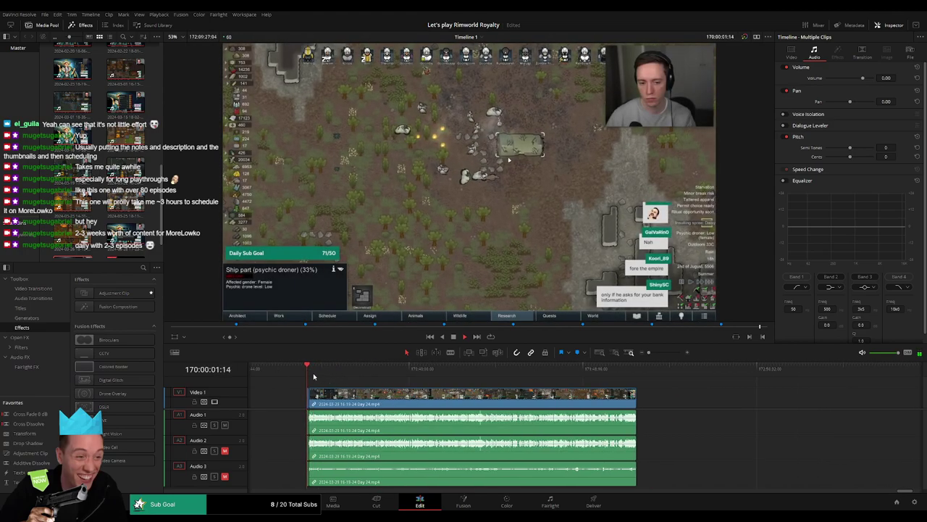
left_click_drag(340, 377, 438, 380)
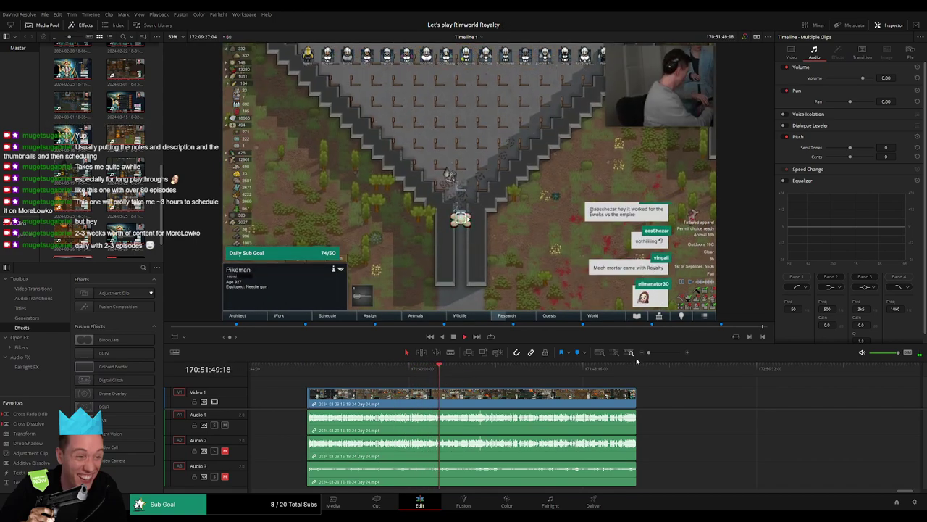
left_click_drag(650, 352, 665, 355)
left_click(659, 371)
left_click(468, 379)
left_click_drag(723, 374, 737, 382)
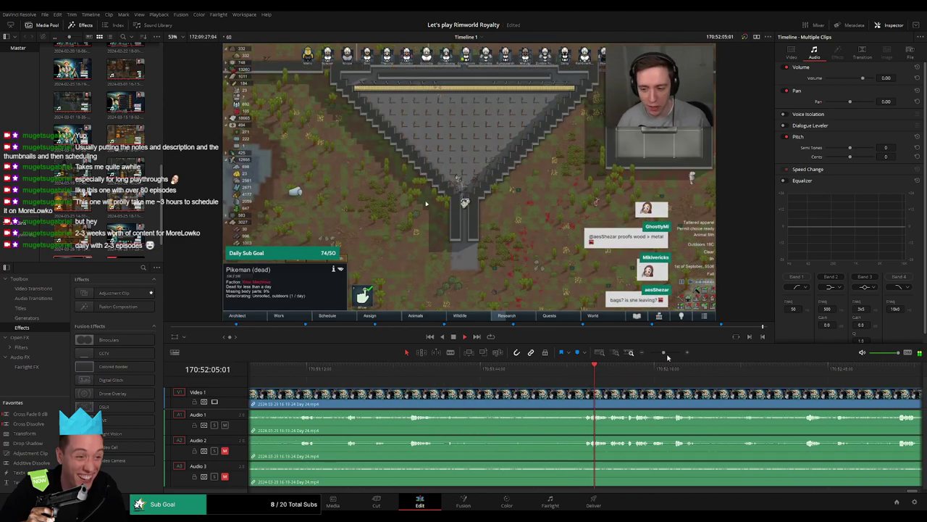
left_click_drag(664, 354, 669, 355)
left_click(526, 377)
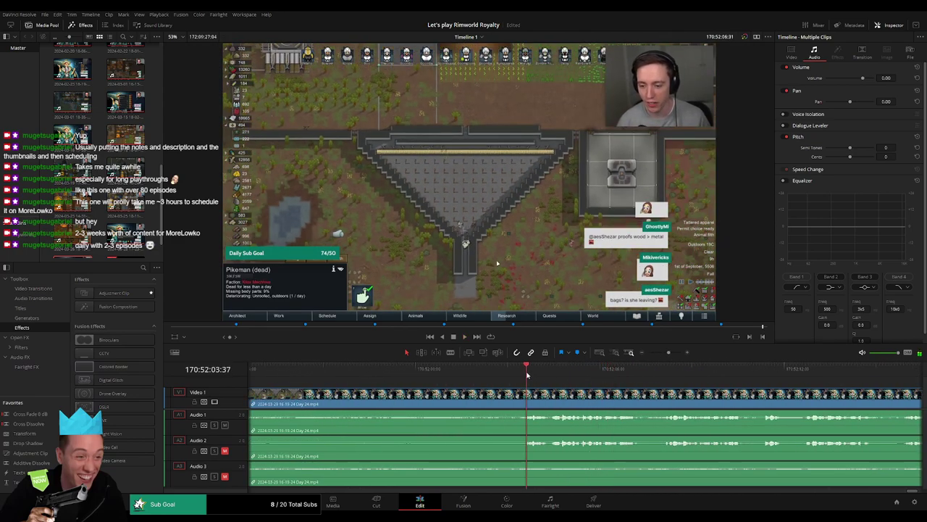
left_click(498, 377)
left_click_drag(499, 378, 492, 372)
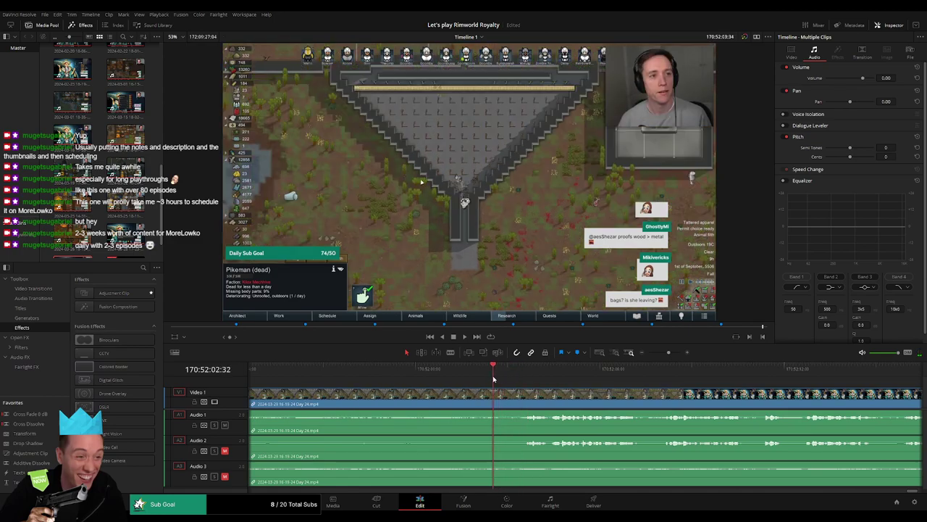
key("ctrl+b")
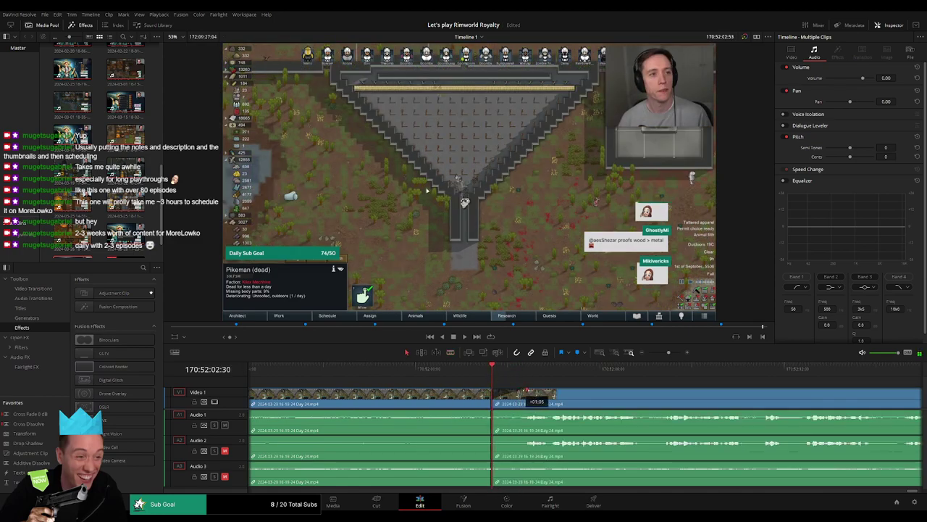
Step: Add fades of about one second to the Day 24 video and all three audio tracks at the 170:52:02:30 cut
left_click_drag(516, 391, 524, 412)
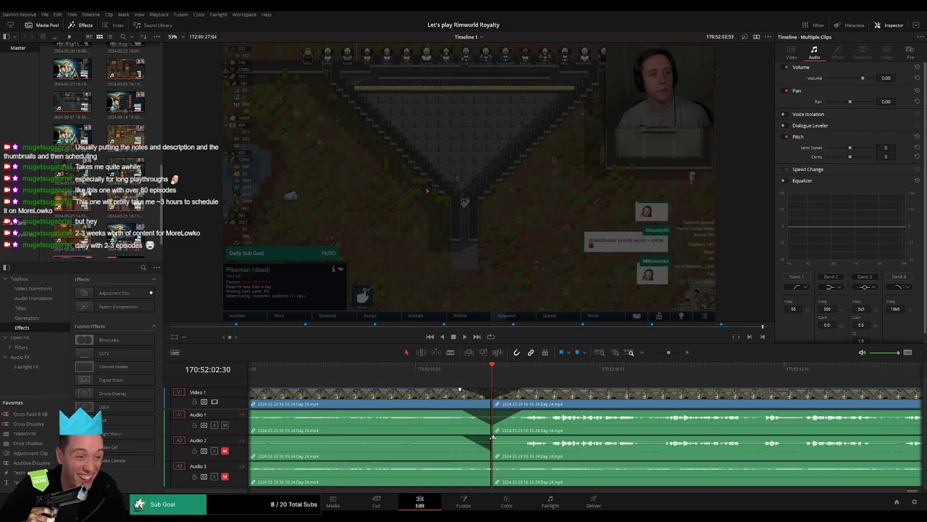
left_click_drag(492, 437, 523, 439)
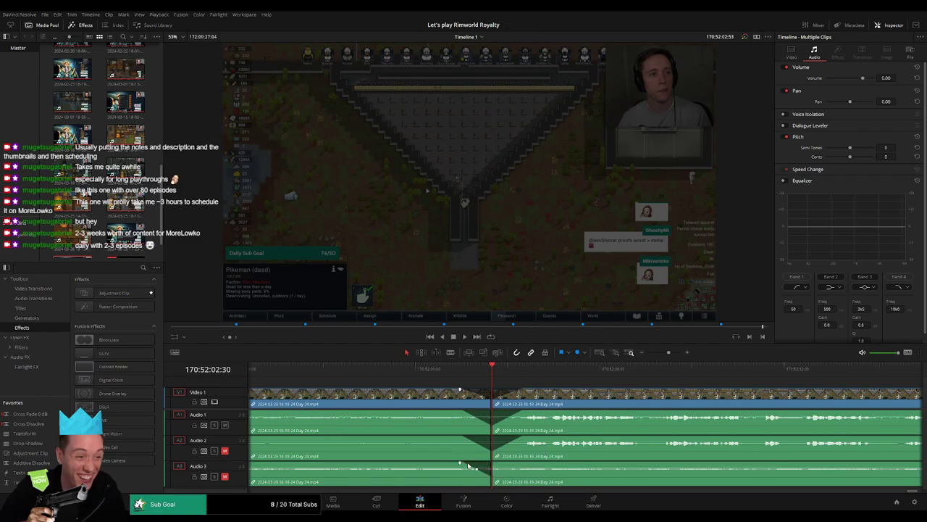
left_click_drag(496, 469, 523, 465)
Step: Move the Day 24 clips following the 170:52:02:30 cut further along the timeline, leaving a wide gap
left_click_drag(669, 352, 614, 352)
scroll(489, 387, "right", 3)
left_click(300, 378)
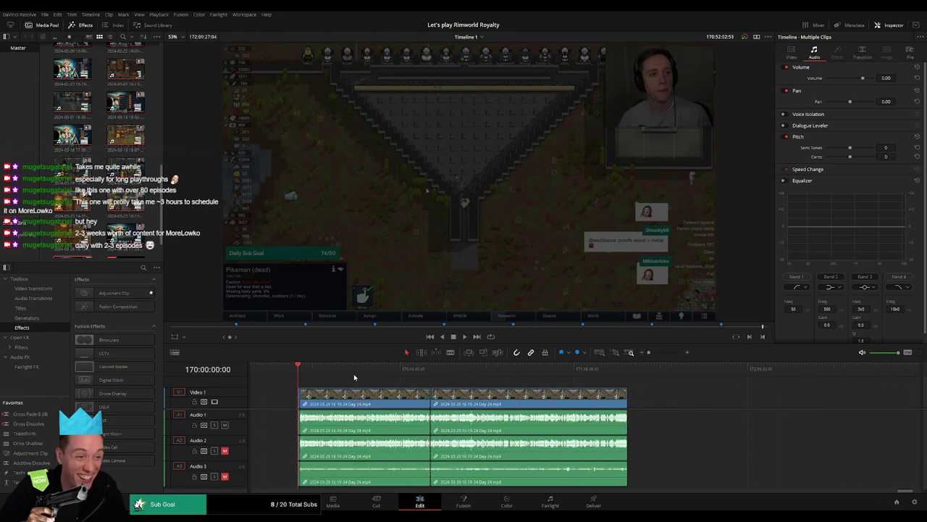
key("Down")
scroll(433, 386, "right", 3)
left_click_drag(348, 397, 562, 398)
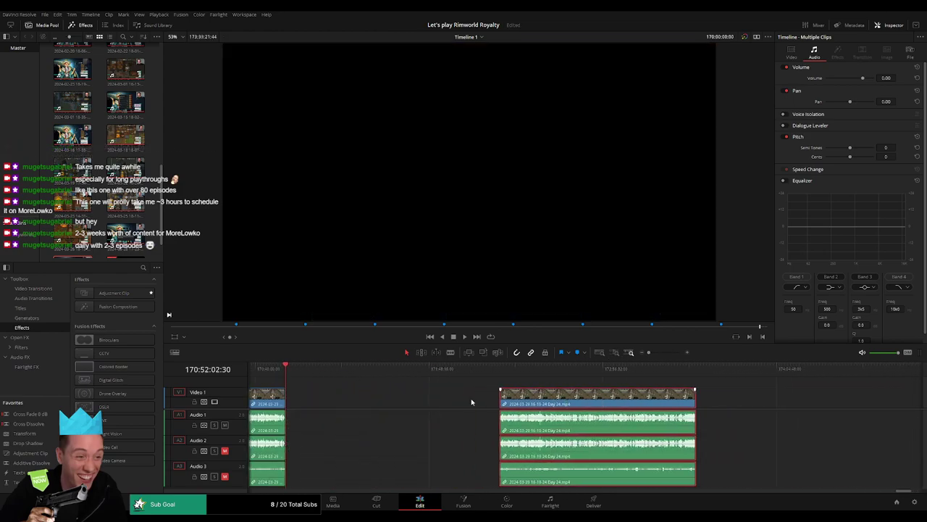
left_click(377, 403)
Step: Move the separated Day 24 clips so they start at 172:00:00:00, and play from there
left_click_drag(290, 369, 441, 390)
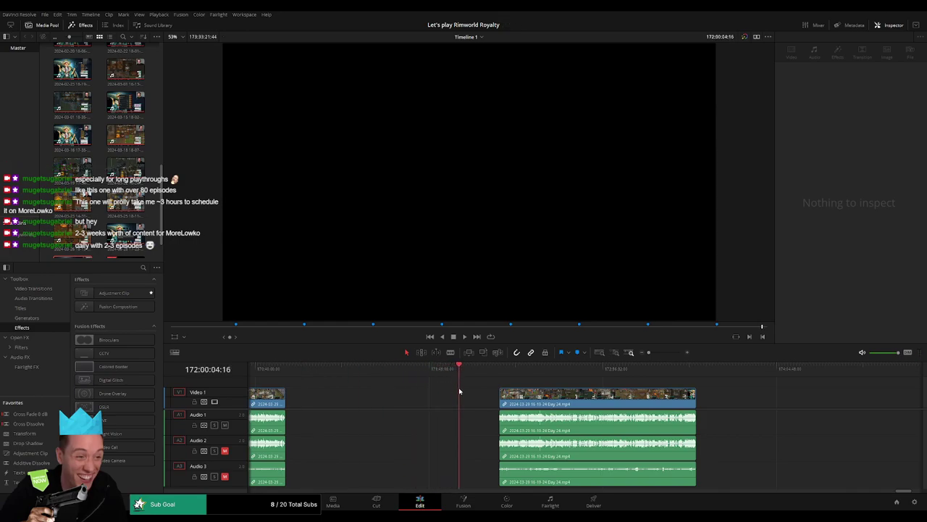
left_click_drag(649, 352, 657, 352)
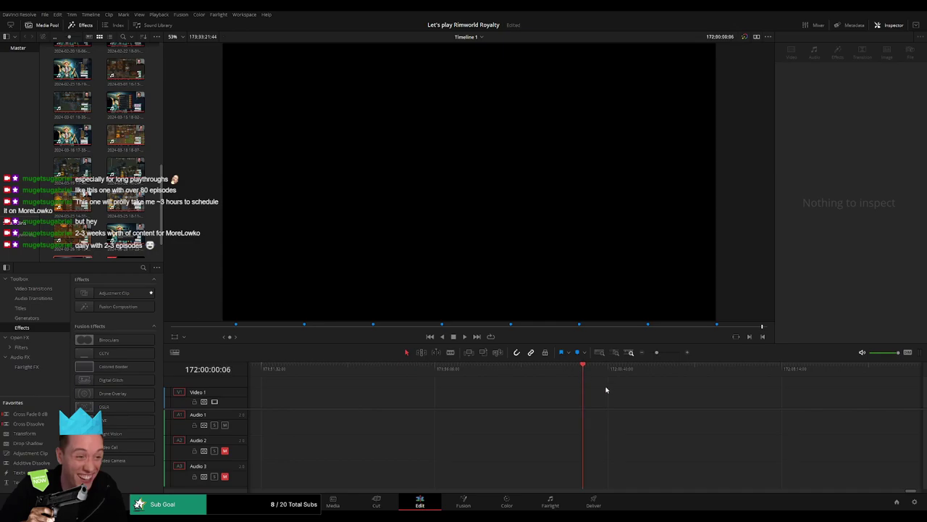
left_click_drag(660, 354, 649, 354)
scroll(490, 385, "right", 4)
left_click_drag(523, 395, 481, 390)
left_click(487, 384)
key("space")
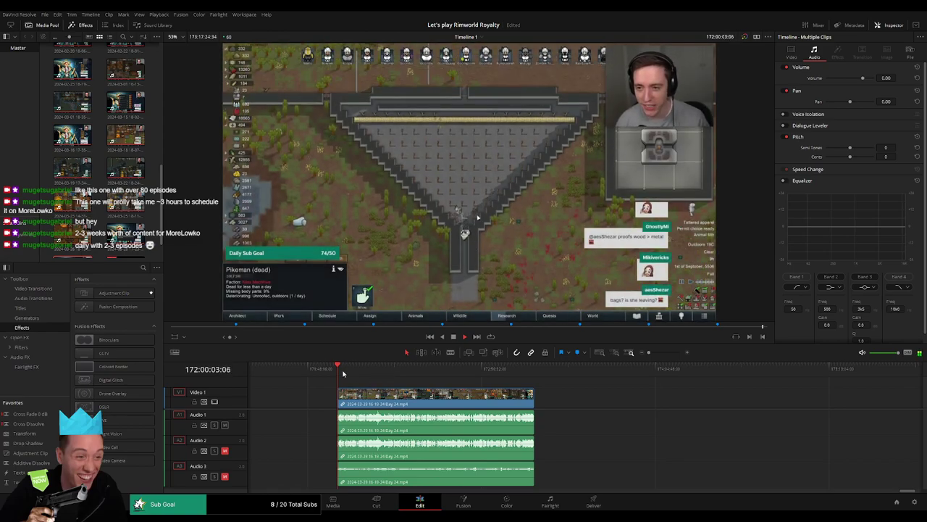
Step: Split the Day 24 video and audio clips at 172:52:01:30, in the quiet passage before the speech resumes
left_click_drag(391, 377, 471, 380)
key("space")
left_click_drag(648, 353, 666, 354)
left_click_drag(339, 376, 446, 386)
key("space")
left_click_drag(665, 352, 673, 352)
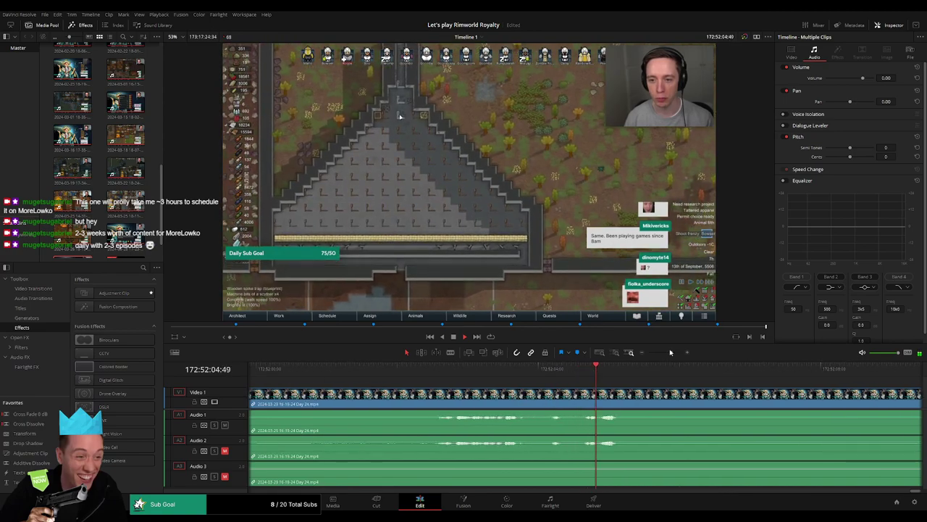
left_click(434, 376)
mouse_move(439, 376)
left_mouse_down()
mouse_move(363, 382)
mouse_move(433, 390)
left_mouse_up()
key("ctrl+b")
Step: Add matching fade-outs and fade-ins of about one second to the video and audio tracks at the 172:52:01:30 cut
scroll(434, 392, "left", 2)
left_click_drag(514, 398, 420, 392)
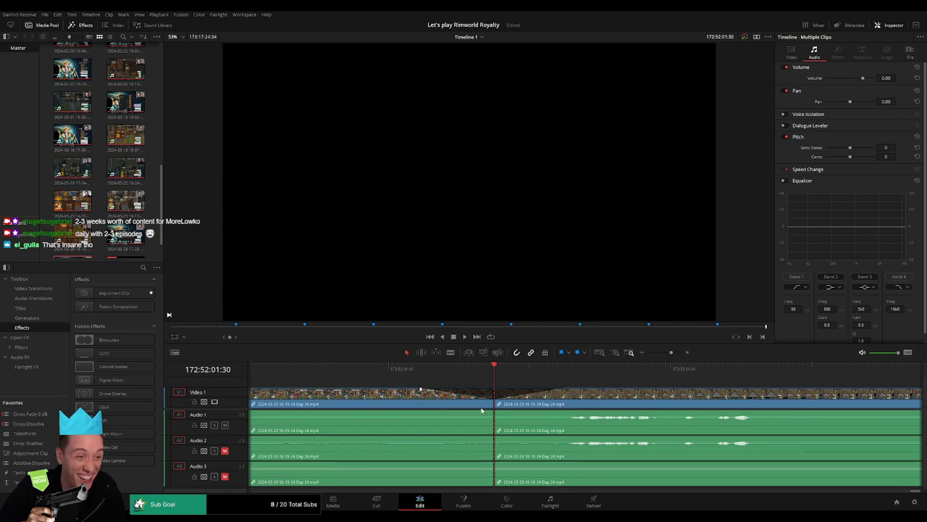
left_click_drag(493, 410, 424, 411)
left_click_drag(497, 411, 564, 412)
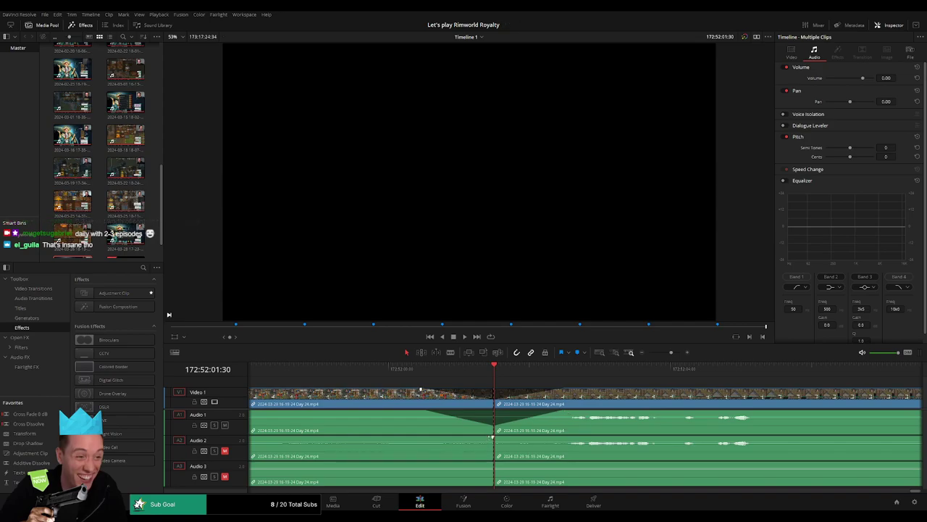
left_click_drag(492, 437, 430, 438)
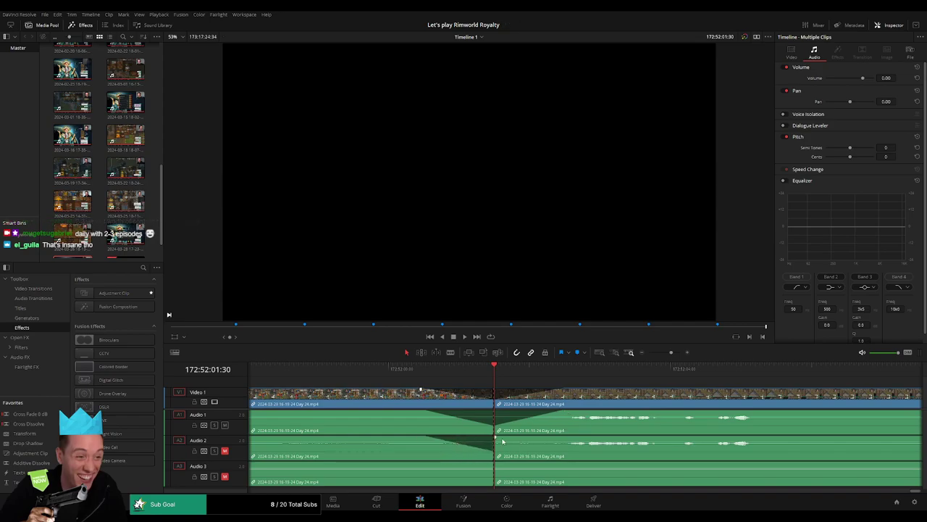
left_click_drag(503, 441, 573, 438)
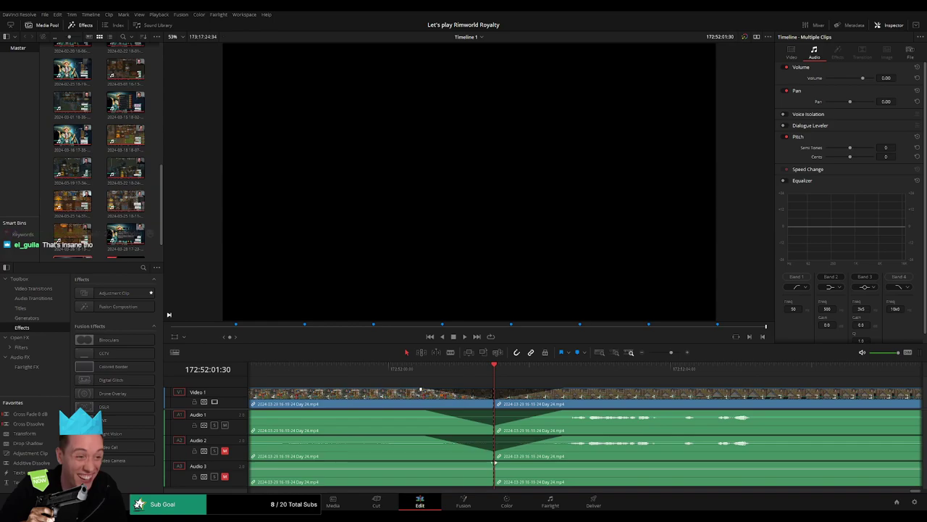
left_click_drag(495, 462, 562, 463)
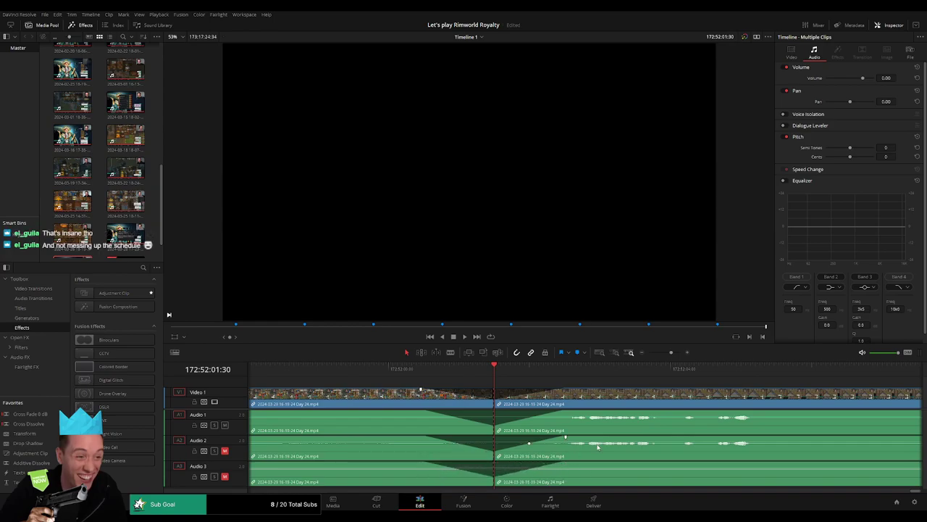
Step: Check the episode's start and its 172:52:01:30 cut, and move the remaining Day 24 clips further along the timeline
left_click_drag(669, 354, 649, 353)
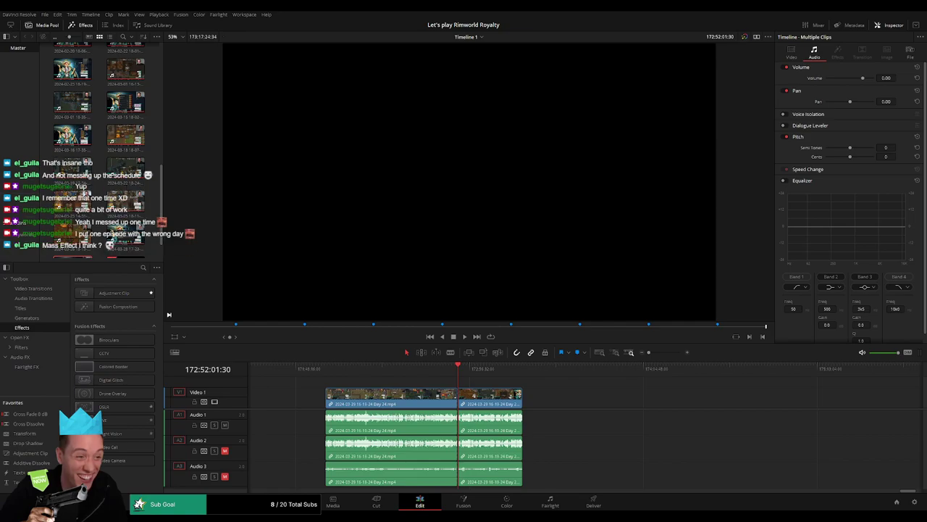
scroll(464, 405, "right", 2)
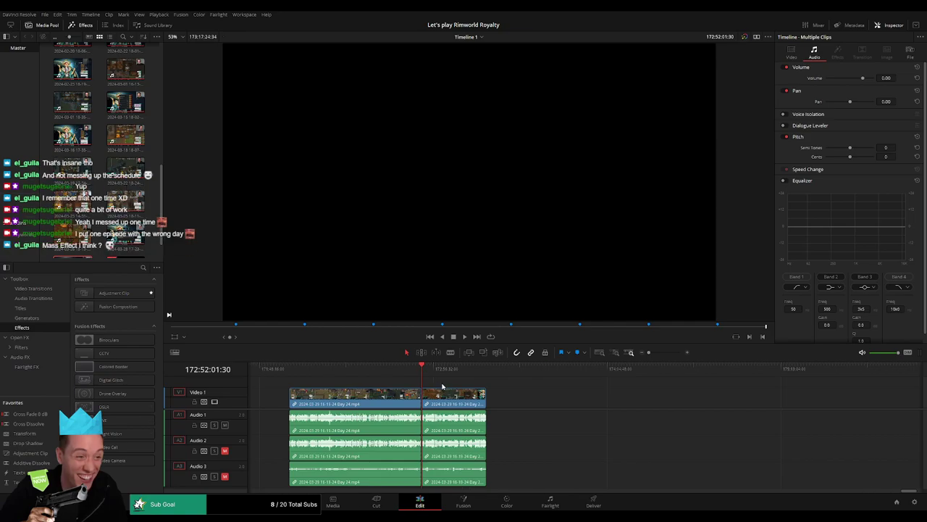
key("Home")
left_click(421, 369)
key("Home")
left_click(424, 369)
left_click(317, 375)
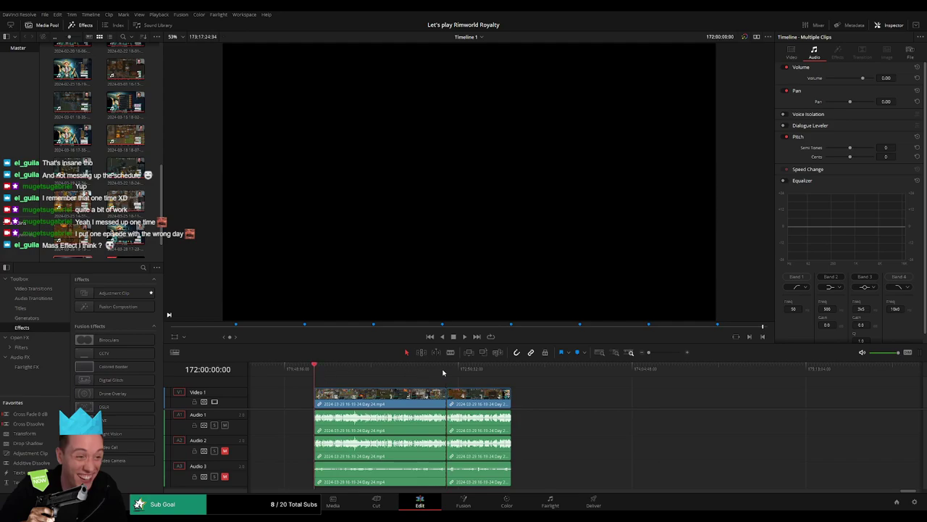
left_click(443, 372)
left_click_drag(555, 397, 412, 390)
left_click_drag(349, 405, 594, 403)
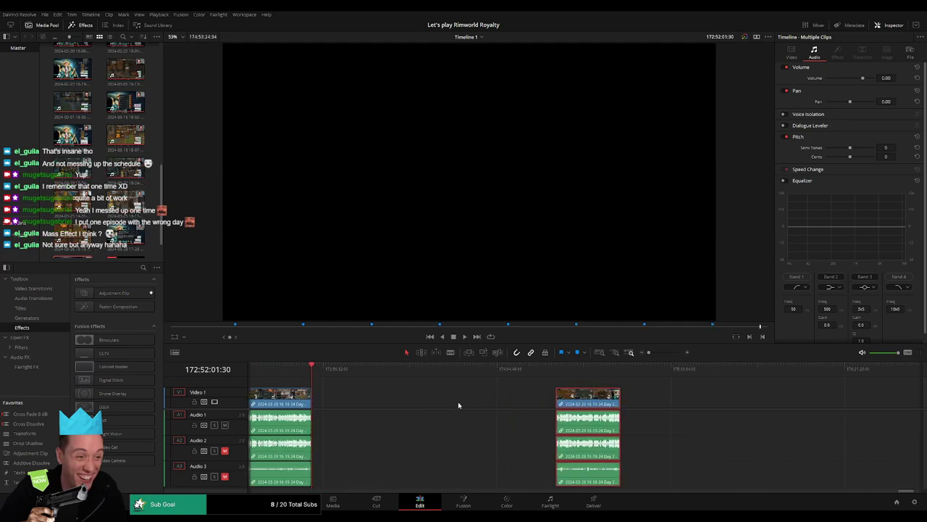
left_click(452, 403)
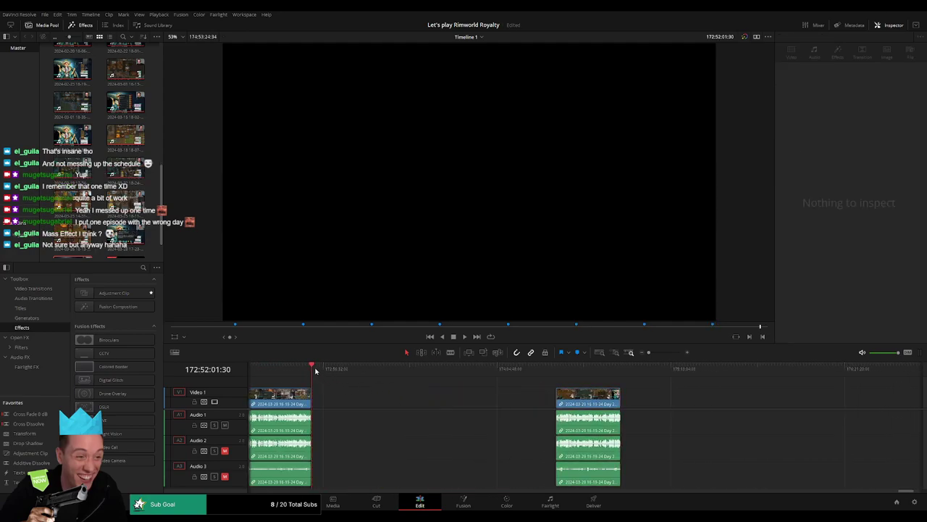
Step: Move the last Day 24 clips so they start at 174:00:00:00, and play from there
left_click_drag(315, 371, 485, 386)
left_click_drag(649, 353, 657, 353)
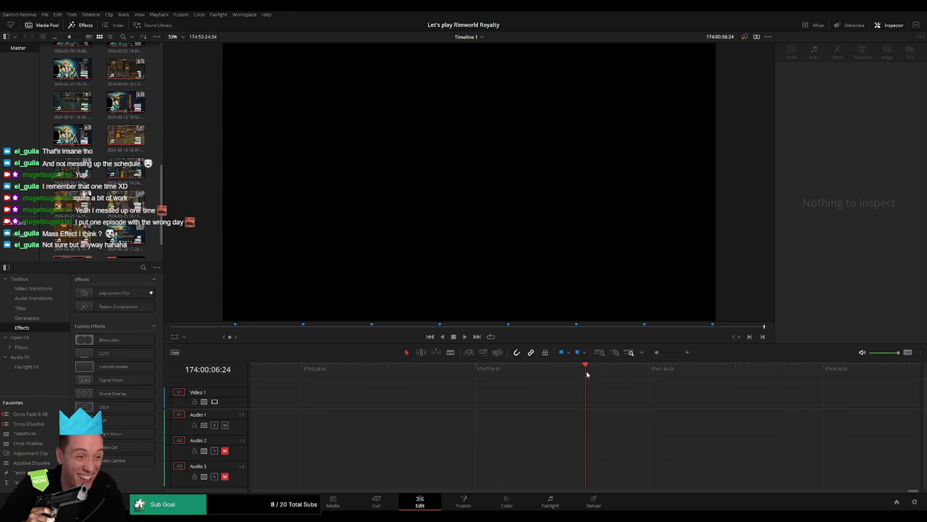
left_click_drag(586, 372, 583, 372)
key("Left")
key("Left")
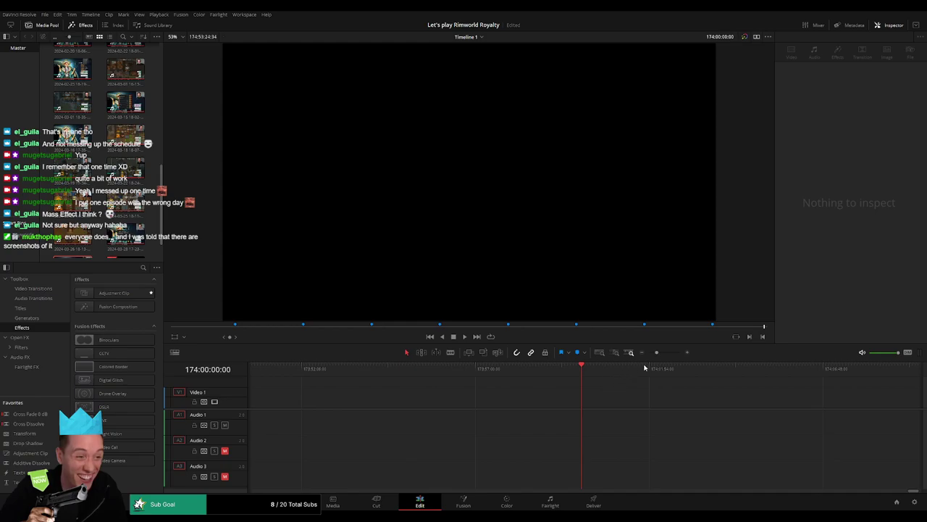
left_click_drag(657, 353, 636, 355)
left_click_drag(596, 401, 442, 392)
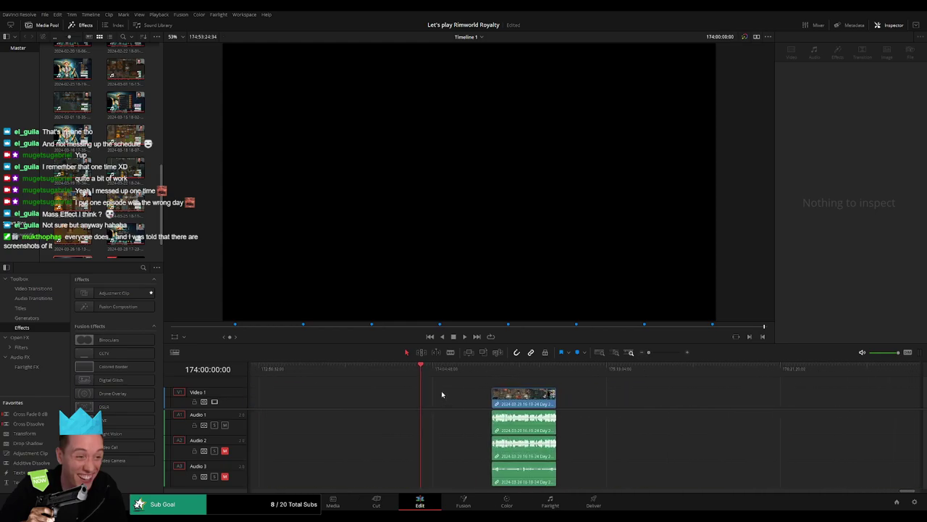
left_click_drag(496, 407, 425, 407)
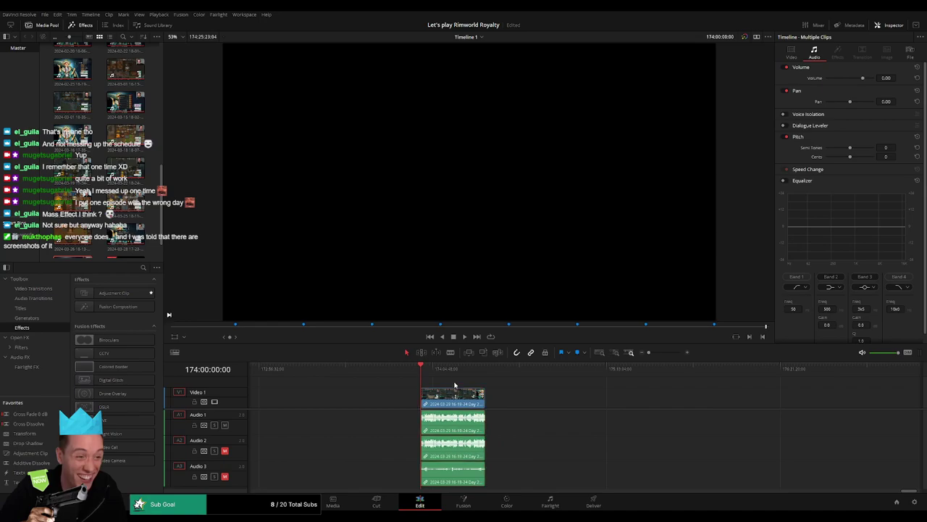
key("space")
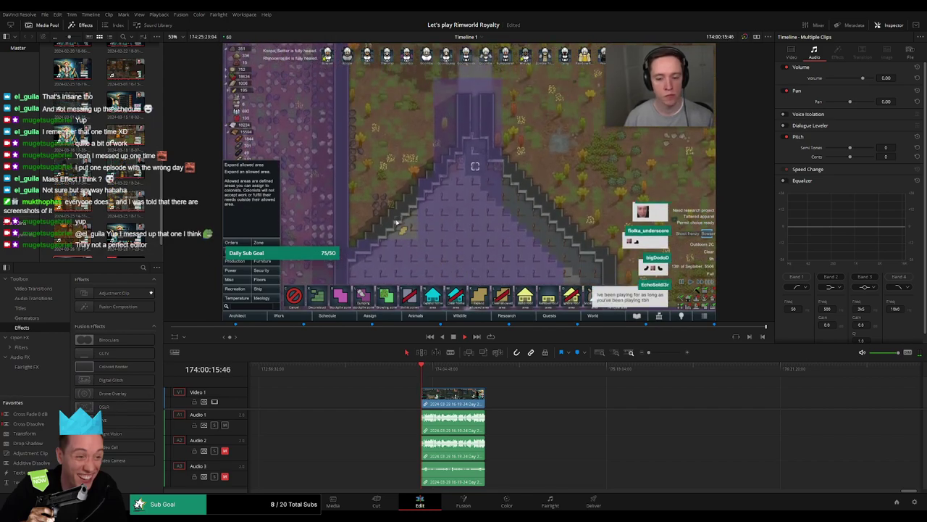
Step: Skim through the final episode's footage up to the ship launch around 174:22:40 and play that passage
left_click(448, 369)
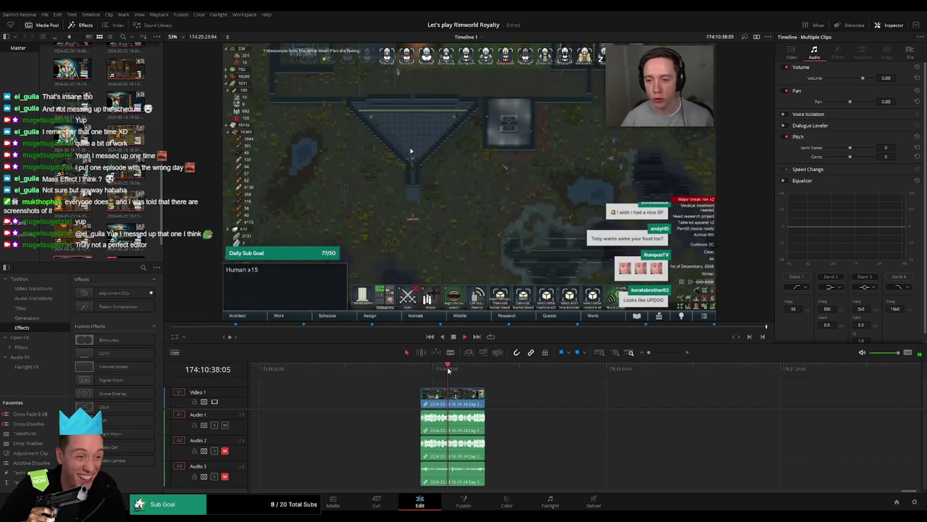
left_click_drag(448, 370, 471, 372)
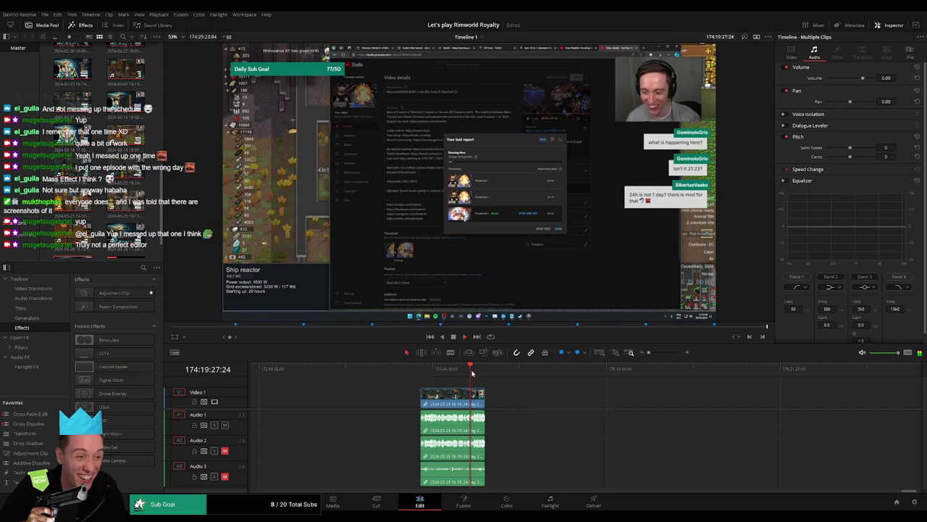
left_click_drag(648, 352, 660, 353)
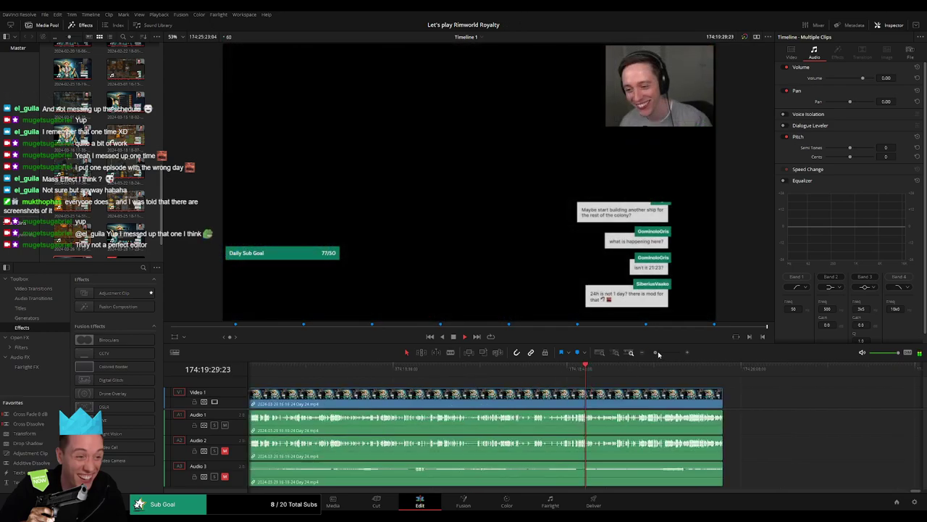
left_click(730, 373)
scroll(519, 390, "right", 4)
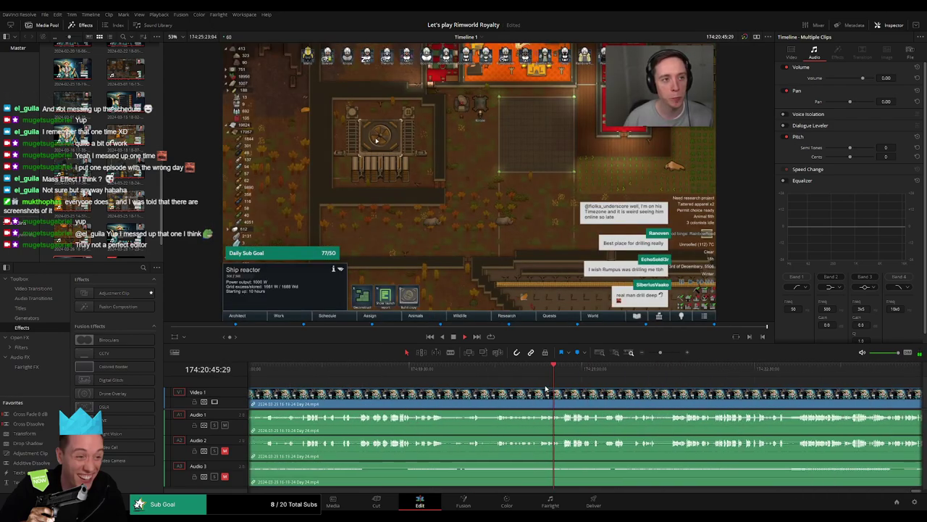
left_click(570, 371)
scroll(600, 379, "right", 4)
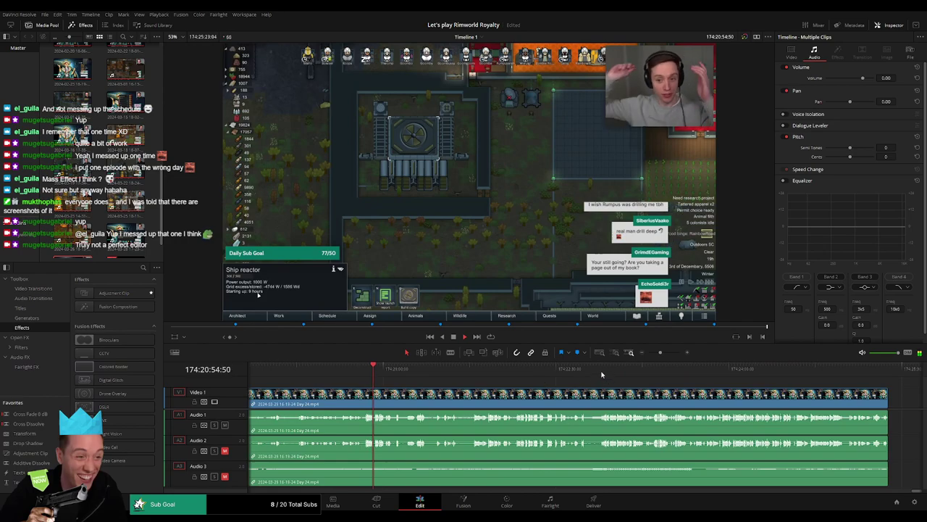
left_click(602, 374)
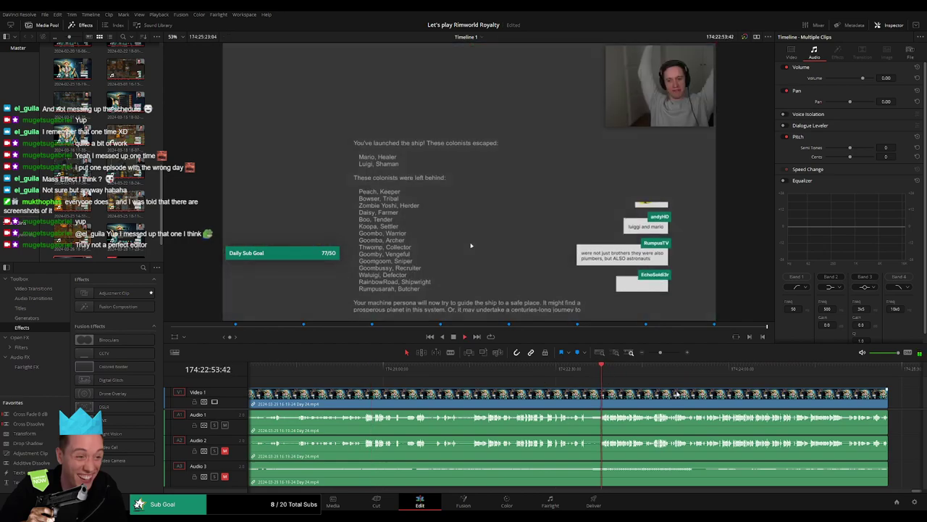
scroll(676, 392, "right", 4)
left_click(409, 378)
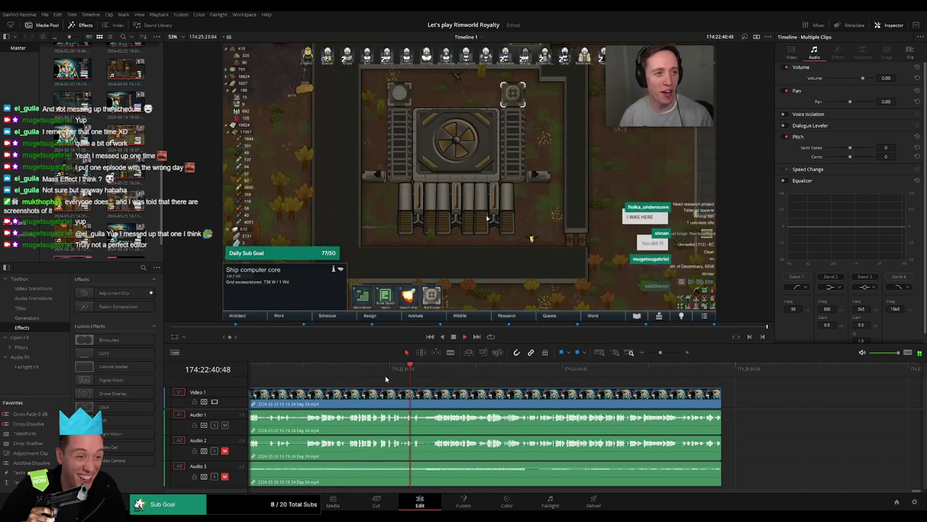
left_click(385, 378)
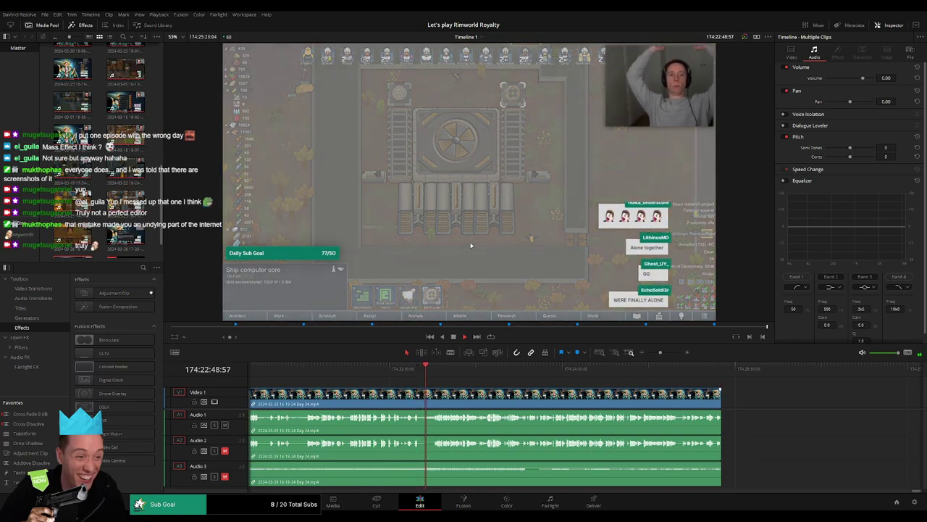
Step: Skim through the footage after the ship launch up to the end of the final Day 24 clip
left_click_drag(443, 375, 662, 385)
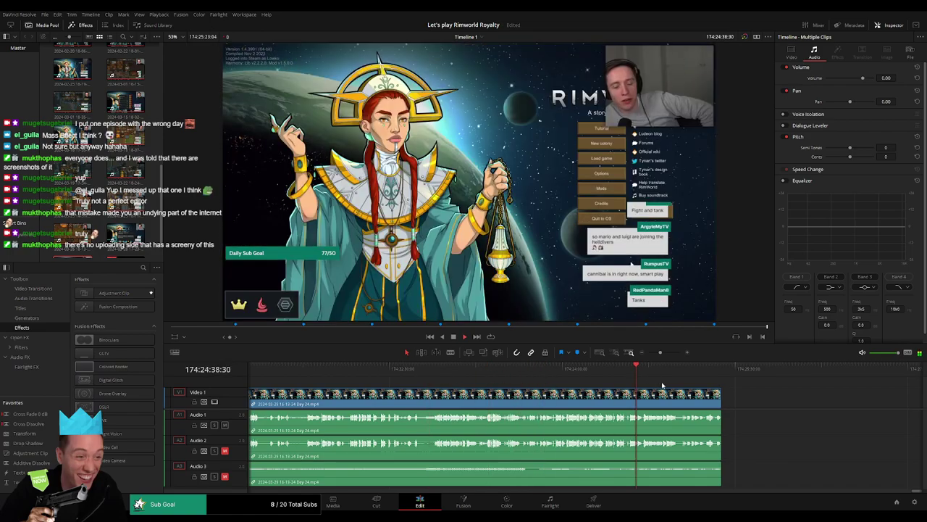
left_click(684, 377)
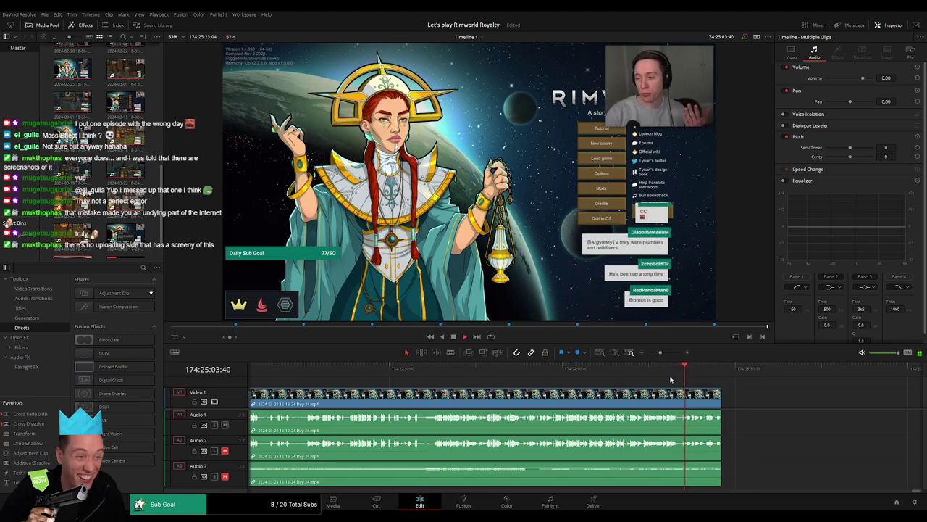
left_click(665, 354)
left_click(691, 370)
scroll(586, 385, "right", 4)
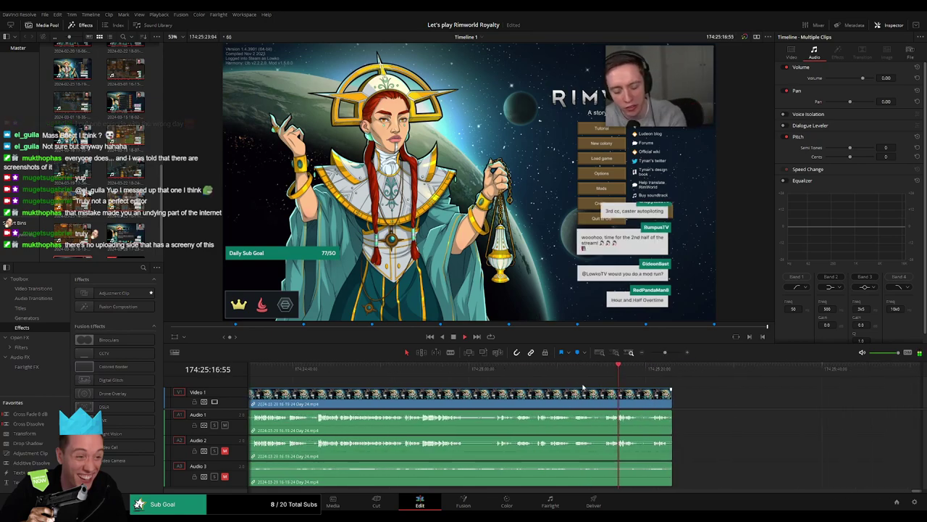
left_click_drag(665, 352, 476, 384)
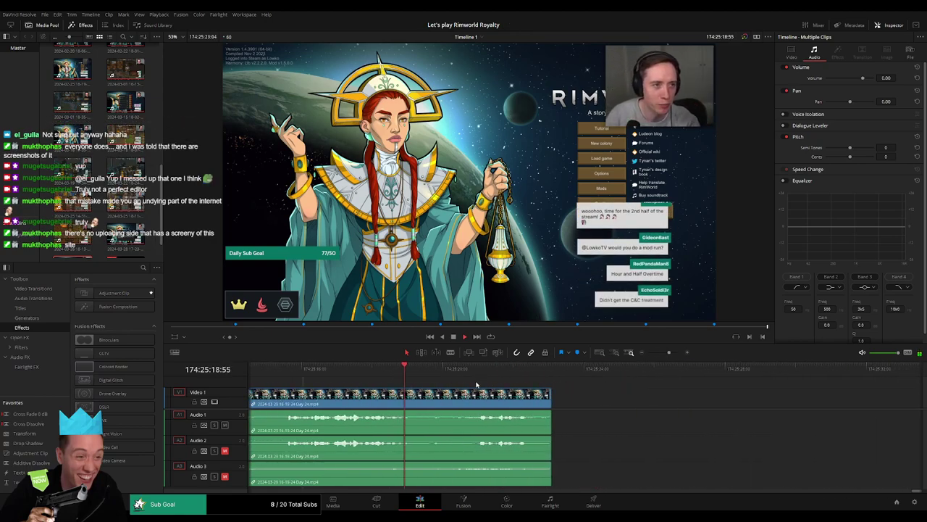
left_click(479, 371)
Step: Add fade-outs of about one second to the video and audio tracks at the end of the final Day 24 clip
left_click_drag(546, 385, 395, 412)
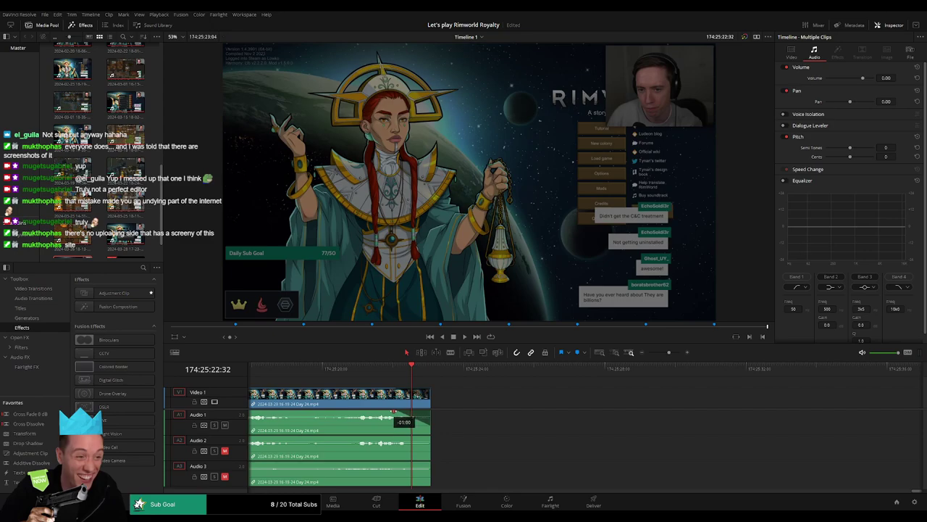
left_click_drag(429, 437, 394, 437)
left_click_drag(428, 462, 392, 462)
Step: Go back to the "80 episodes" marker at 158:52:07:30 and count the episode blocks that follow it
left_click_drag(669, 353, 614, 357)
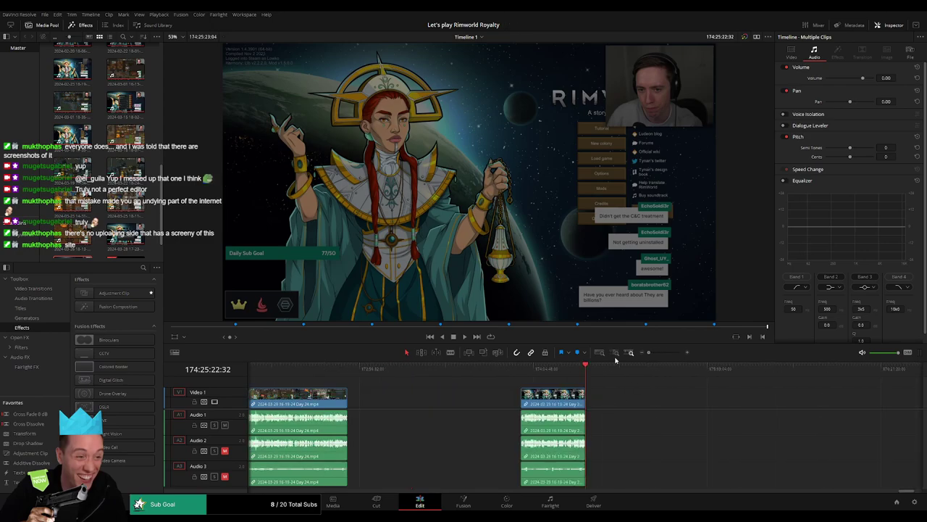
scroll(620, 403, "left", 6)
left_click(716, 328)
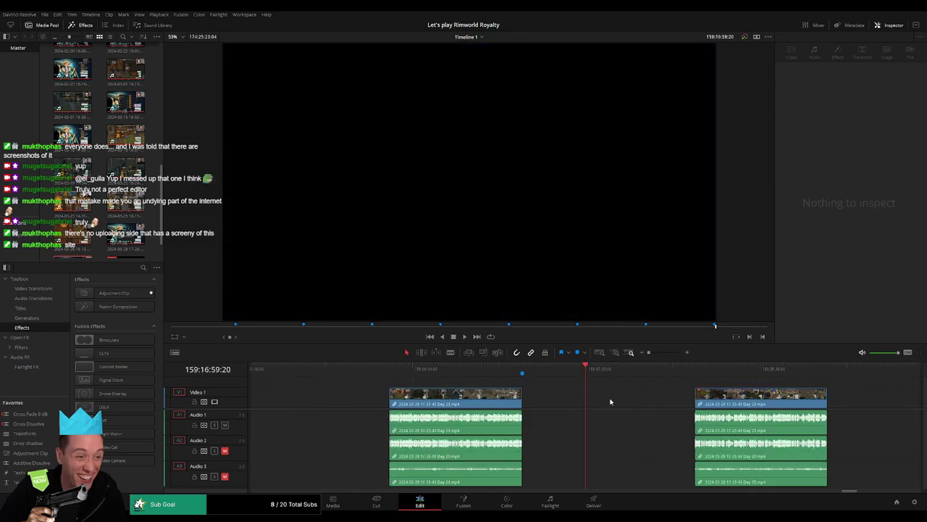
left_click(566, 371)
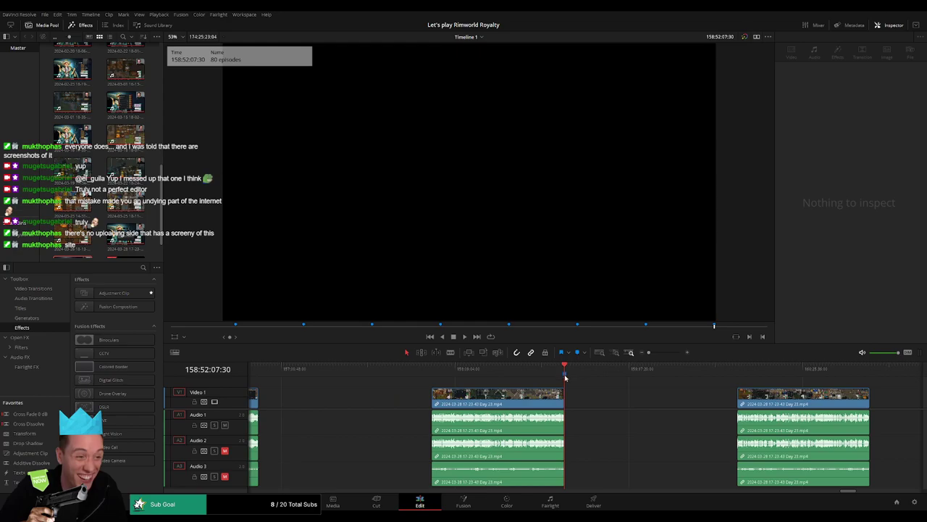
left_click(868, 372)
left_click_drag(884, 383, 453, 373)
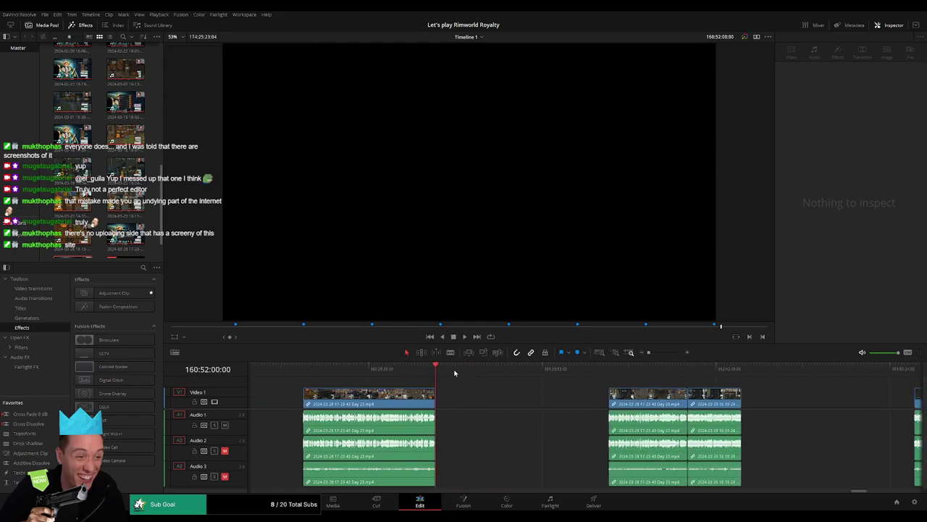
left_click(741, 372)
left_click_drag(765, 391, 465, 384)
left_click(743, 374)
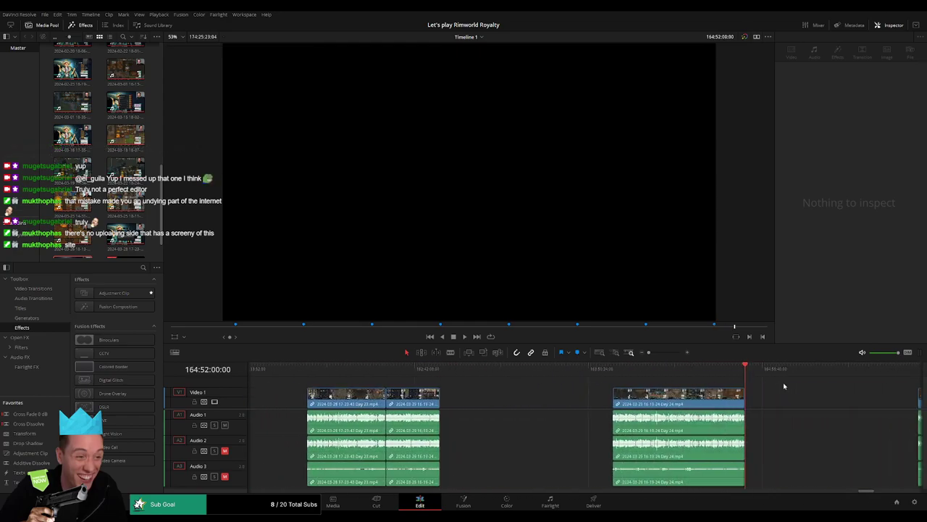
left_click_drag(785, 385, 549, 383)
Step: Count the remaining episode ends and add a marker named "88 episodes" at the timeline's end, 174:25:23:04
key("Down")
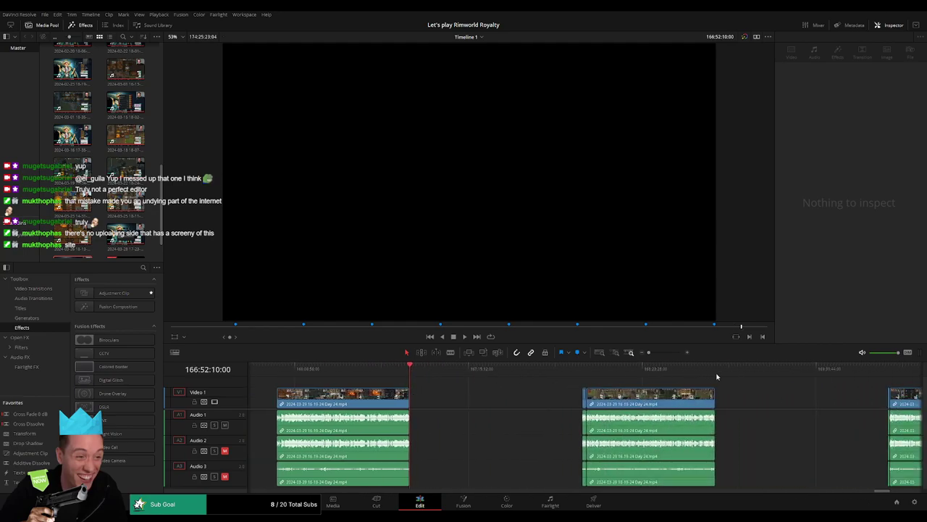
key("Down")
key("Down")
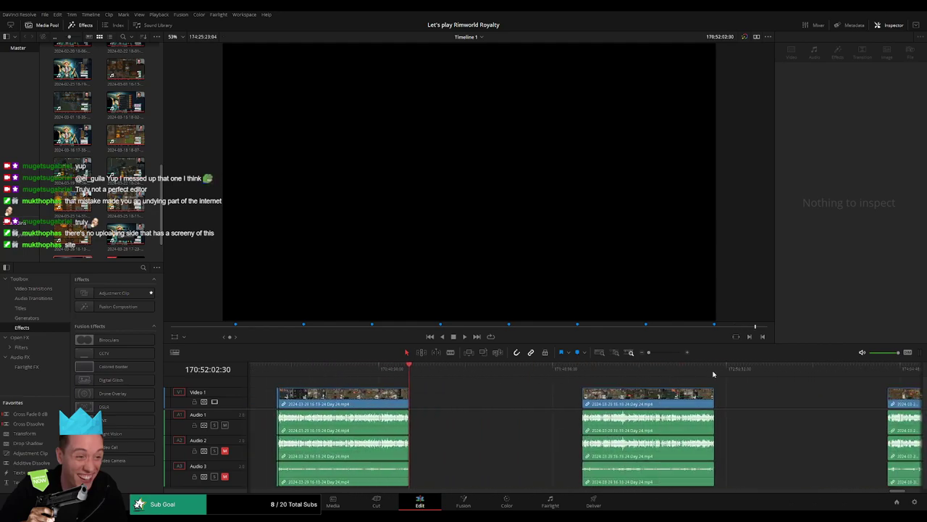
key("Down")
key("Down")
key("Down")
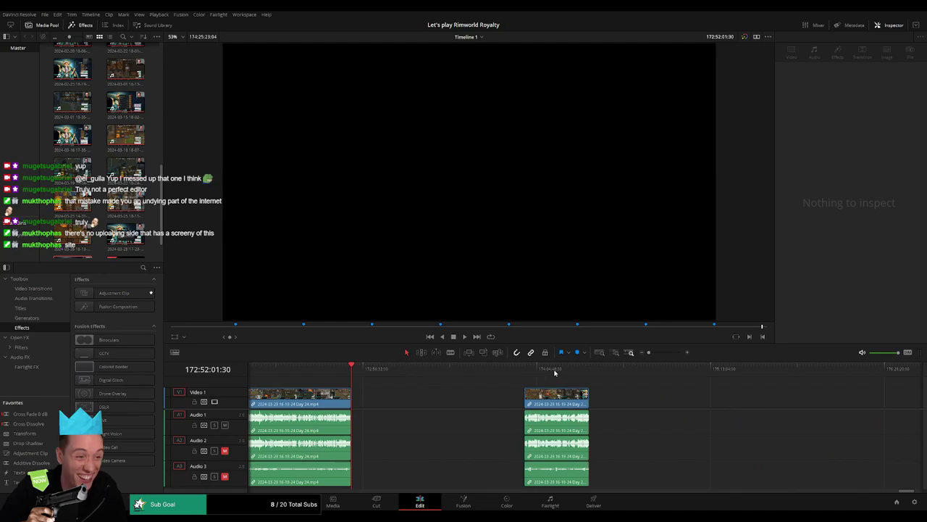
key("m")
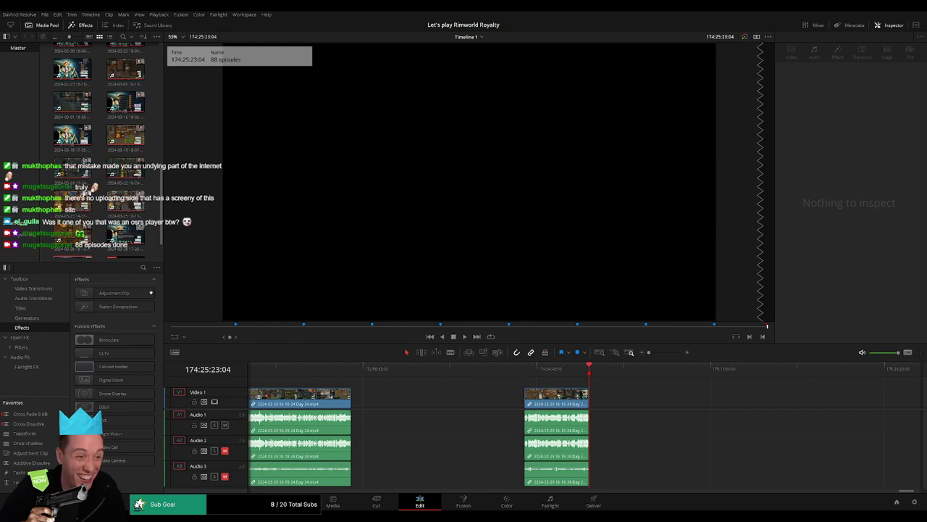
left_click(427, 396)
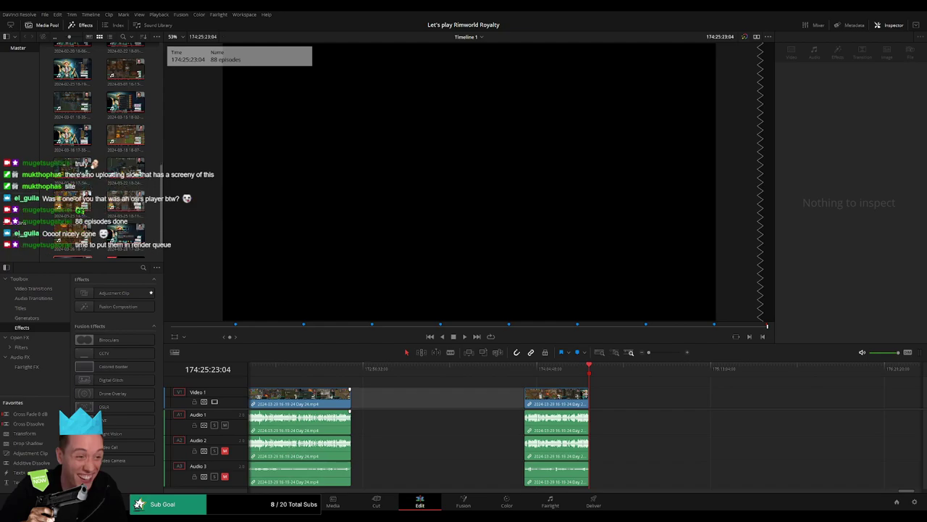
key("Delete")
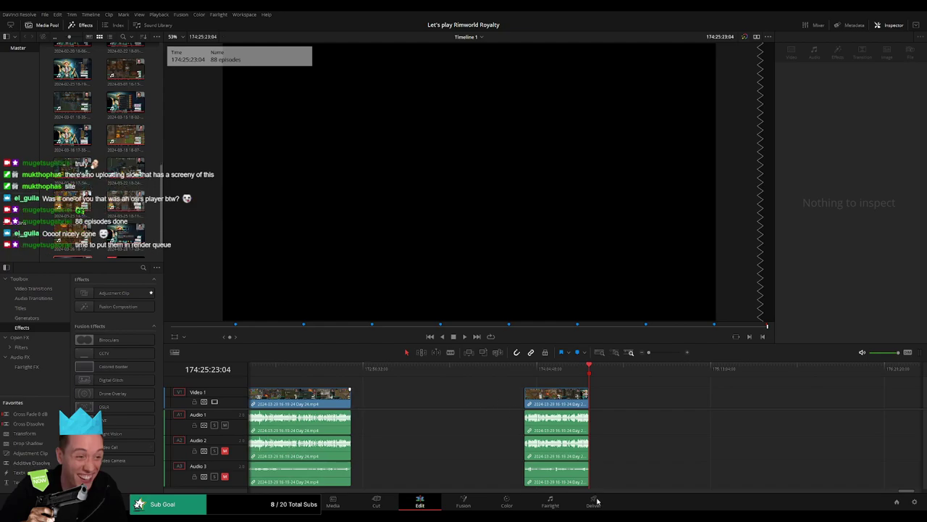
Step: Open the project's delivery settings and return the playhead to the start of the timeline at 00:00:00:00
left_click(594, 500)
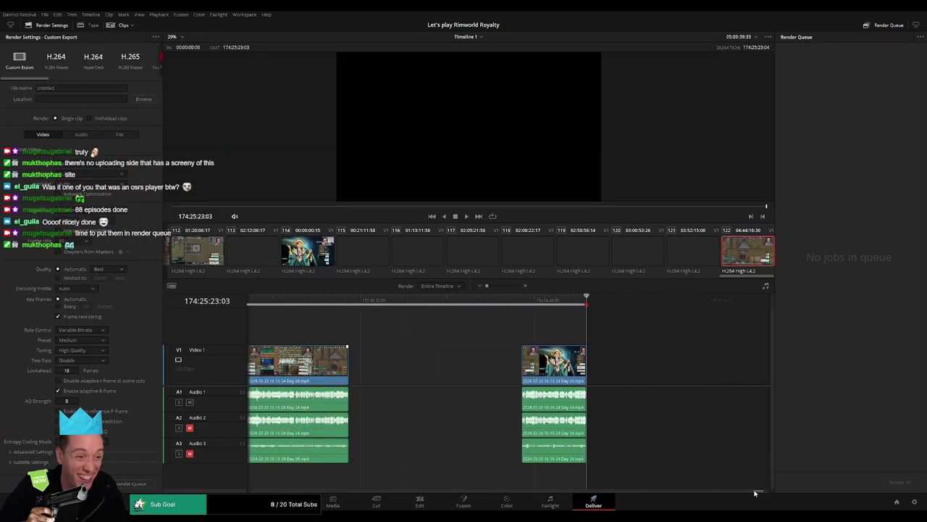
left_click_drag(755, 492, 218, 483)
left_click_drag(283, 297, 246, 298)
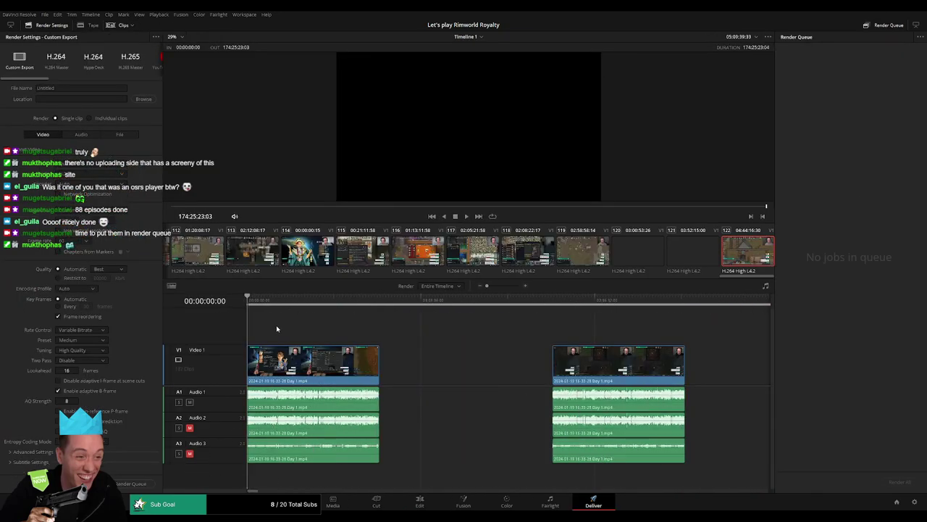
left_click(283, 321)
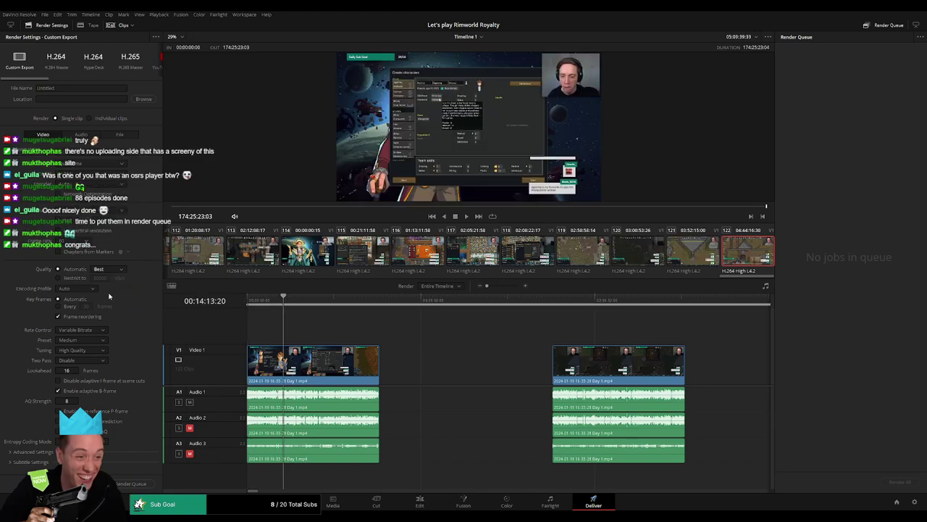
key("Home")
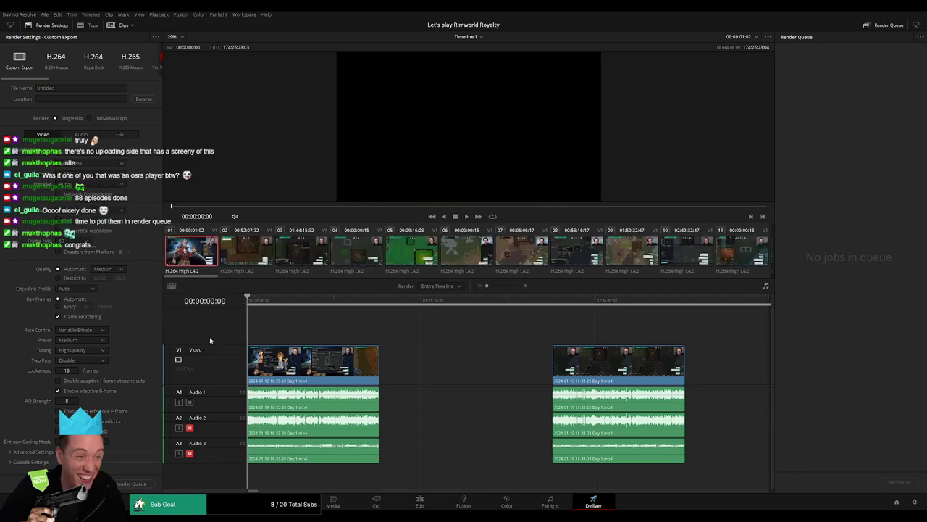
Step: Restrict the render quality to 24000 Kb/s
left_click(58, 277)
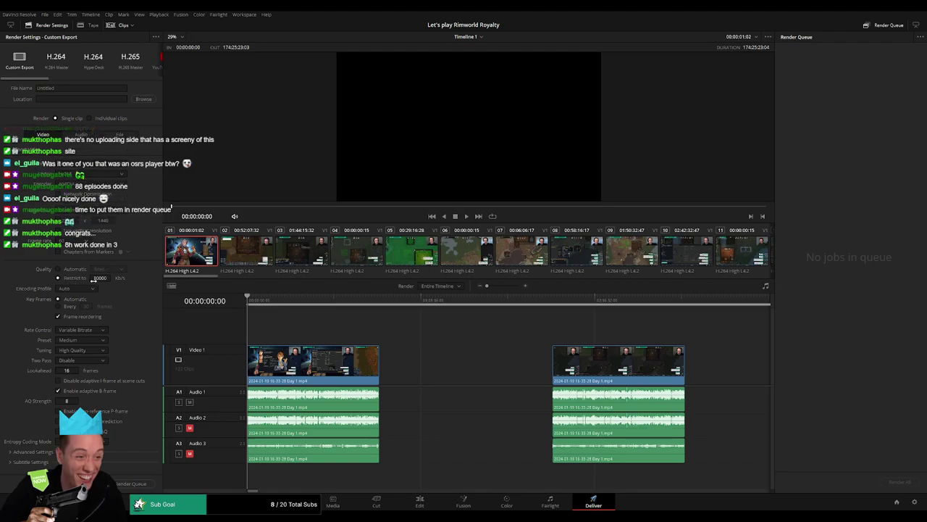
left_click(99, 278)
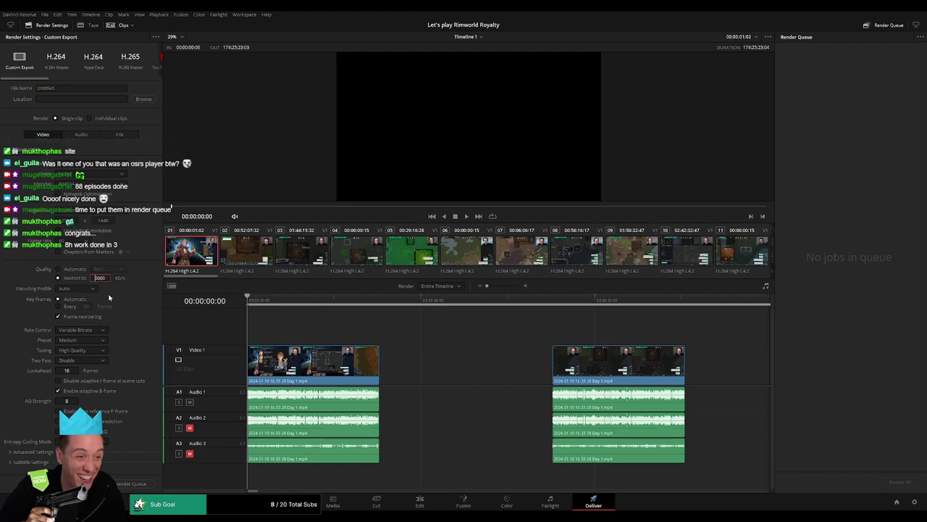
type("24")
key("Return")
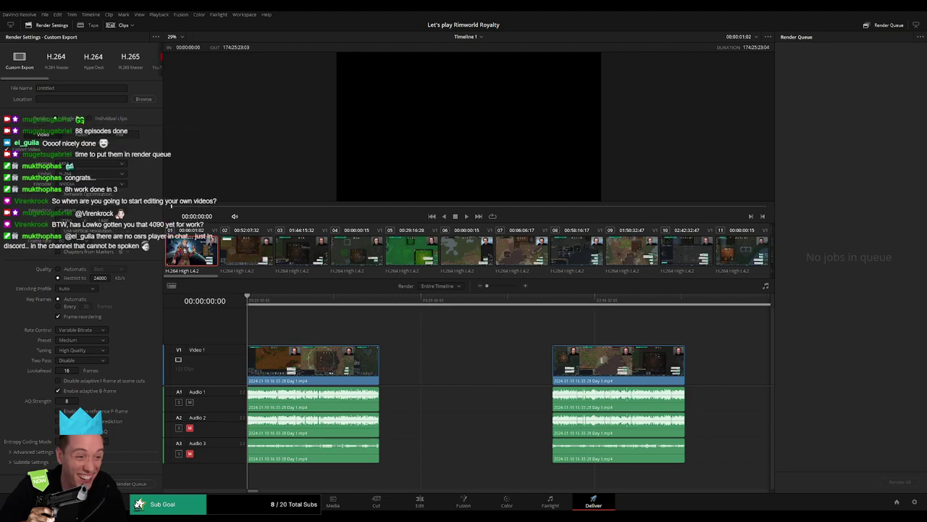
Step: Paste the episode title as the render file name and make it begin with "Let's play RimWorld Royalty and Ideology"
left_click(100, 87)
key("ctrl+v")
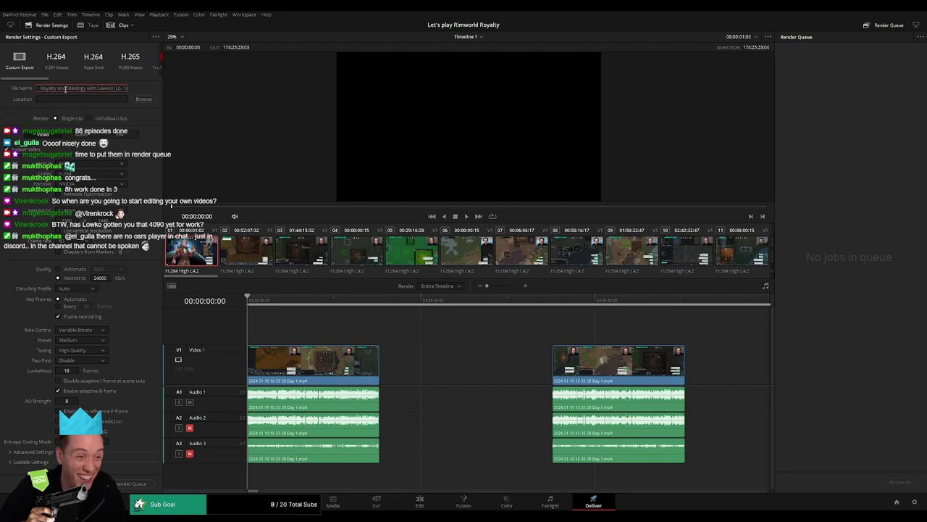
type("Let's play RimWorld -")
key("BackSpace")
key("BackSpace")
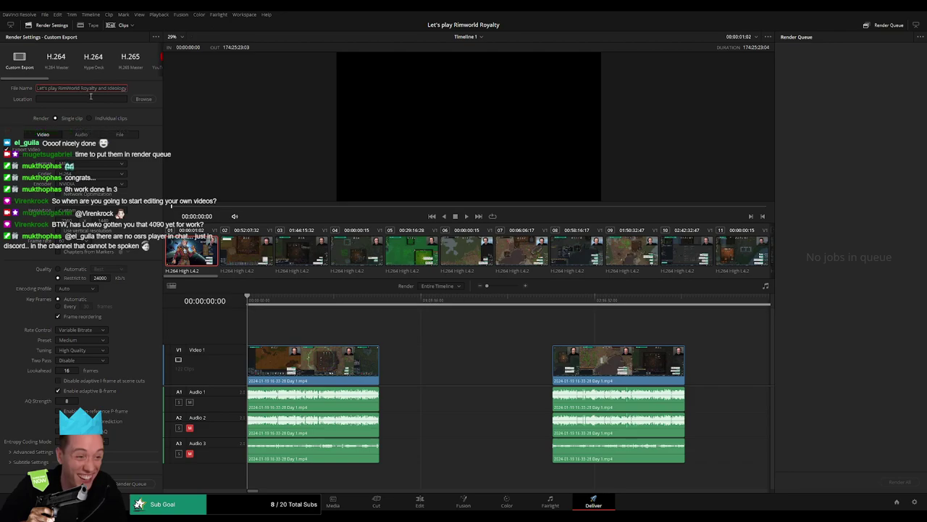
Step: End the file name with "with Lowko Ep 1" and choose the Rimworld folder in H:\LowkoTV playthroughs as the render location
type("with Lowko! (Ep. 1)")
key("BackSpace")
key("Left")
key("BackSpace")
key("BackSpace")
key("BackSpace")
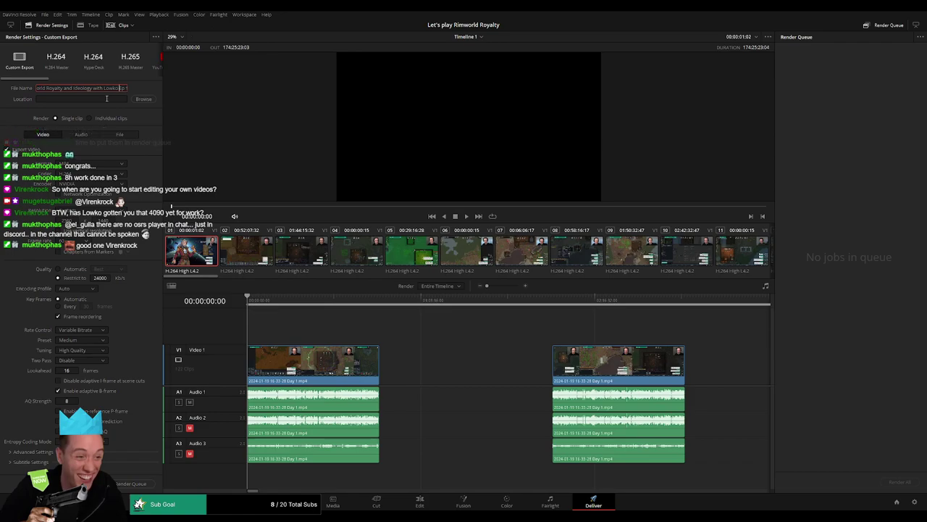
type("Ep 1")
left_click(143, 100)
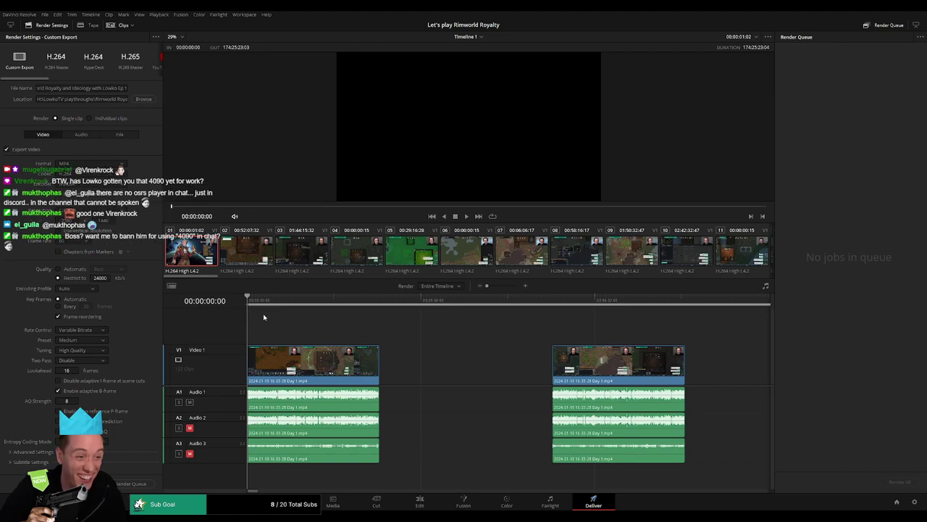
Step: Set the render range to the first episode, 00:00:00:00 to 00:52:06:30, and add it to the render queue
left_click_drag(262, 299, 245, 297)
key("i")
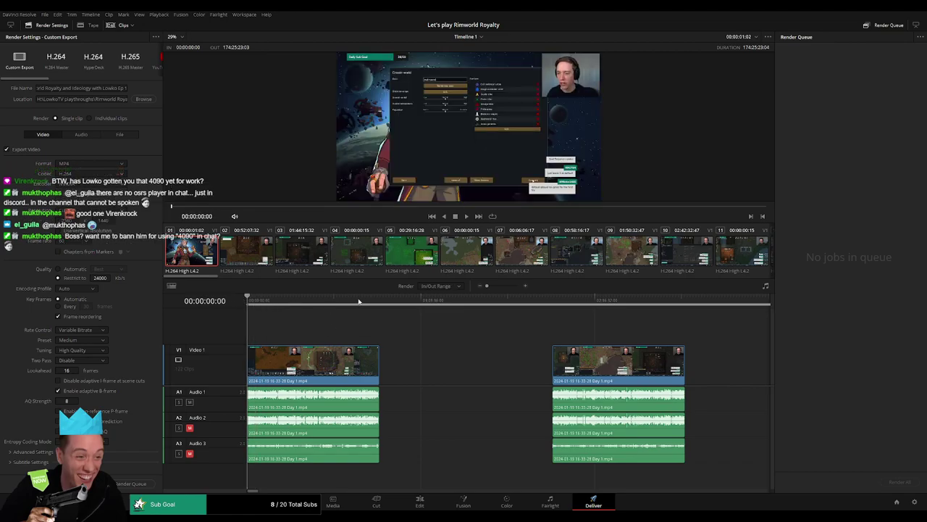
left_click_drag(391, 301, 389, 311)
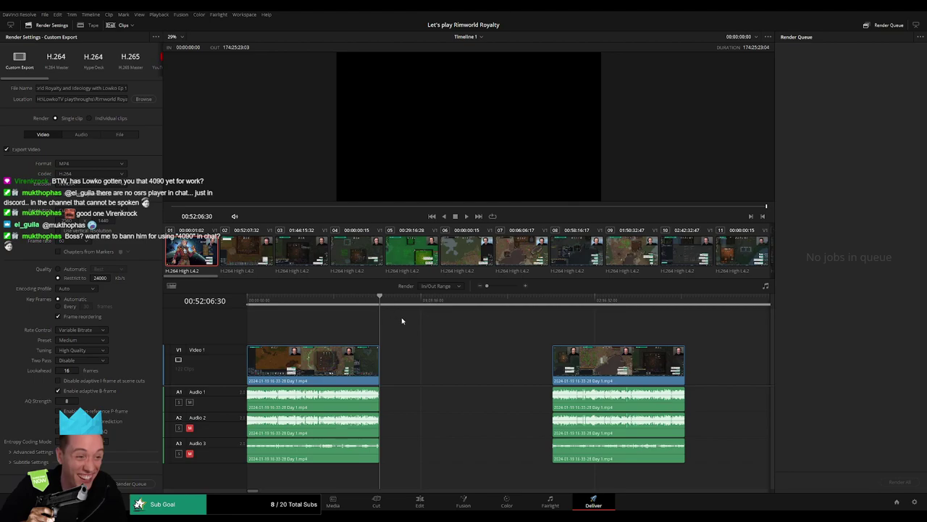
key("o")
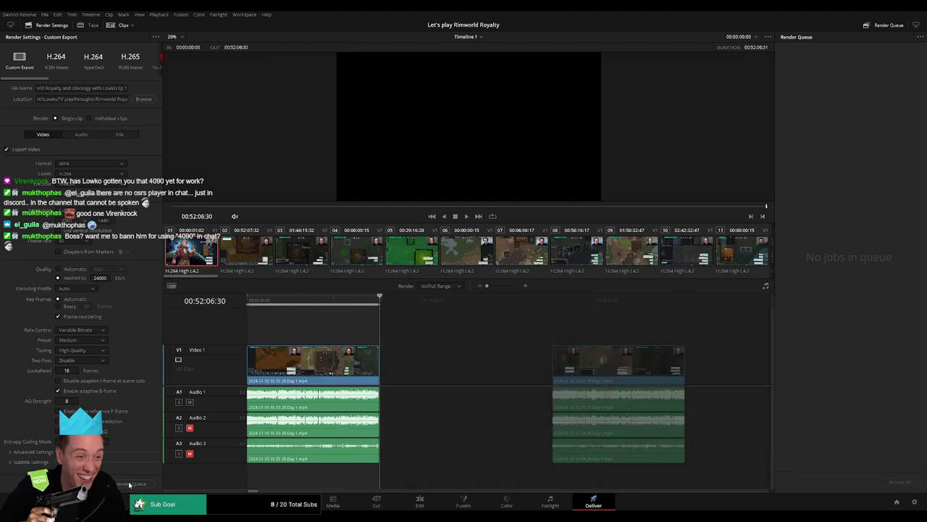
left_click(129, 484)
Step: Set the render range to the second episode, 02:00:00:00 to 02:52:08:00, change the file name to Ep 2 and add it to the render queue
scroll(431, 340, "right", 3)
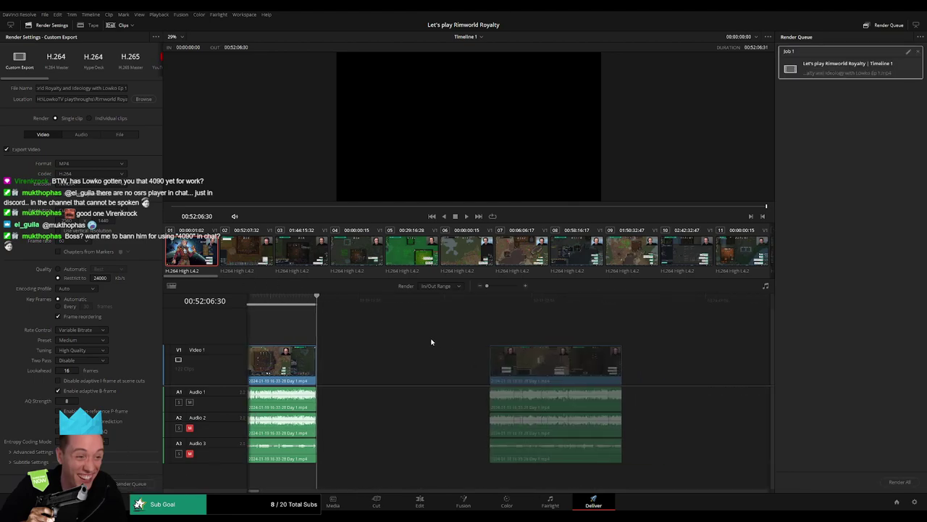
left_click(457, 305)
key("i")
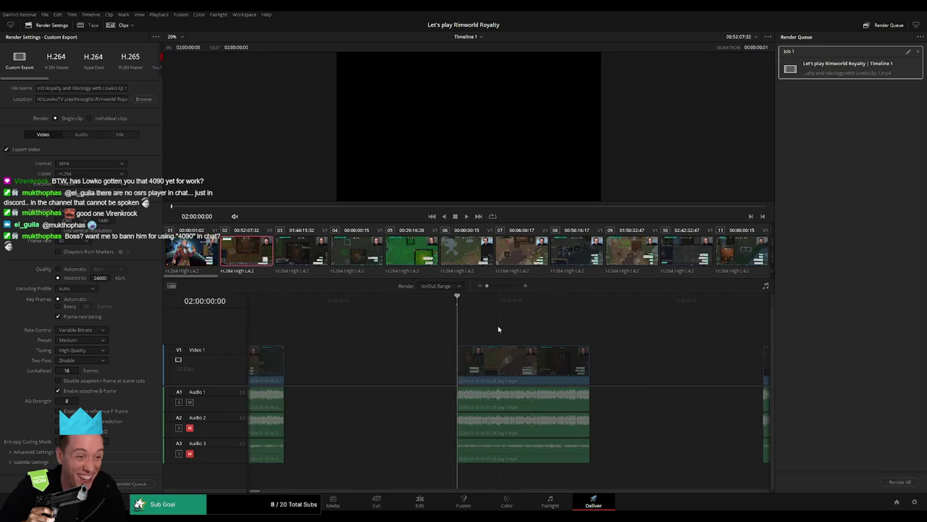
scroll(507, 319, "right", 2)
left_click(517, 304)
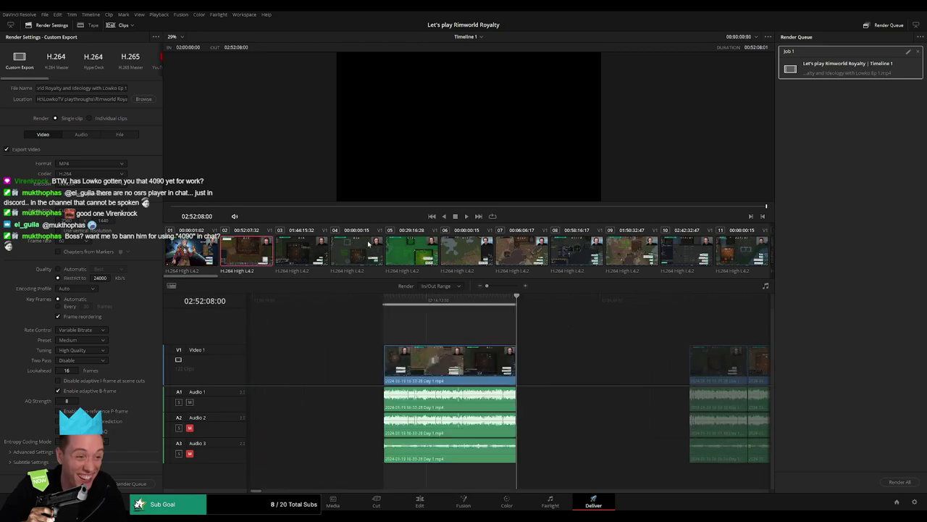
key("o")
left_click(124, 88)
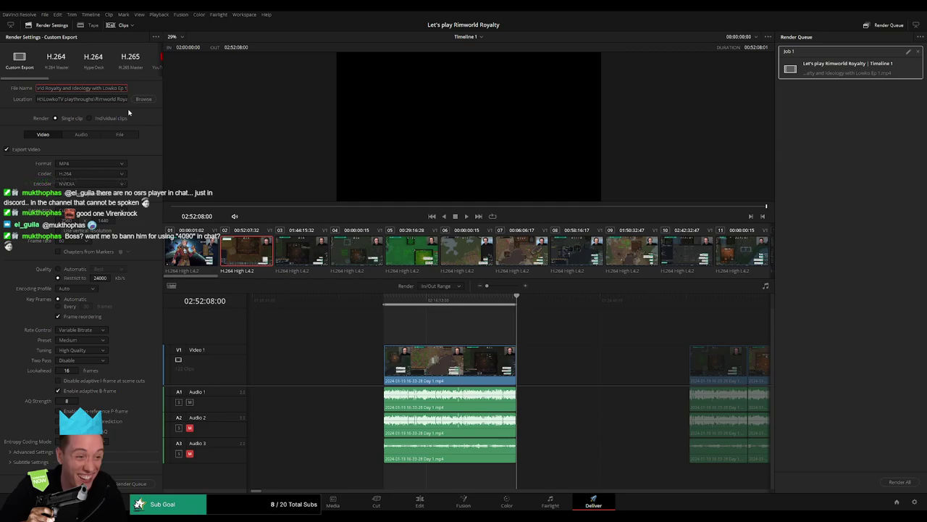
left_click(134, 483)
scroll(594, 333, "right", 6)
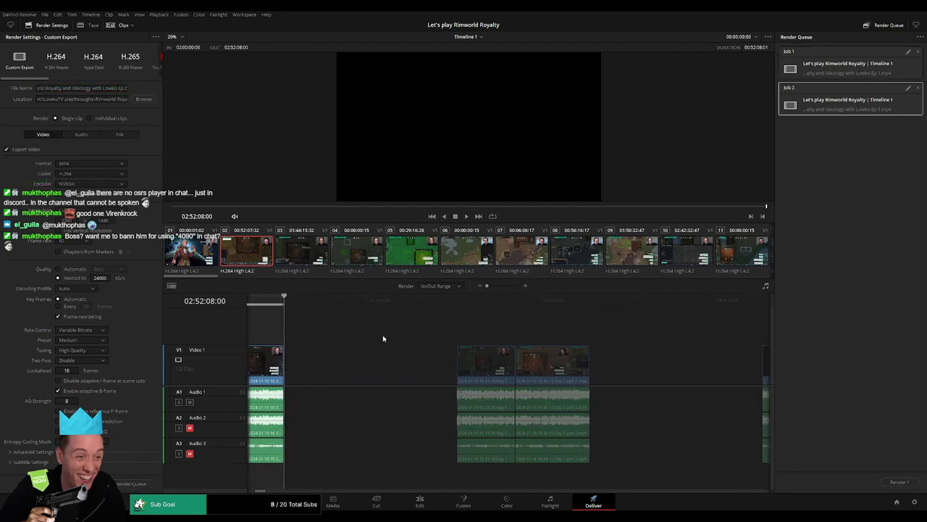
Step: Set the render range to the third episode, 04:00:00:00 to 04:52:18:30, and add it to the render queue with the file name ending in Ep 3
left_click_drag(427, 298, 439, 301)
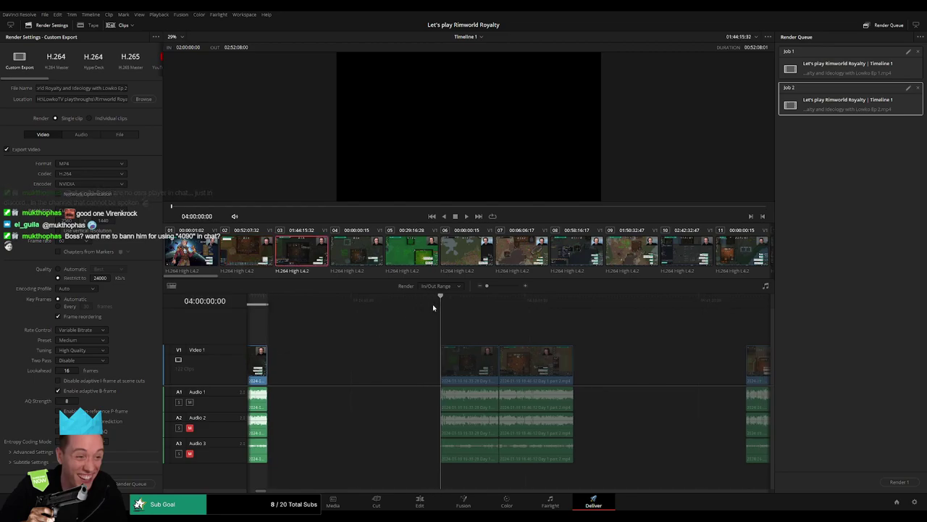
key("i")
scroll(469, 323, "right", 1)
left_click_drag(537, 301, 528, 308)
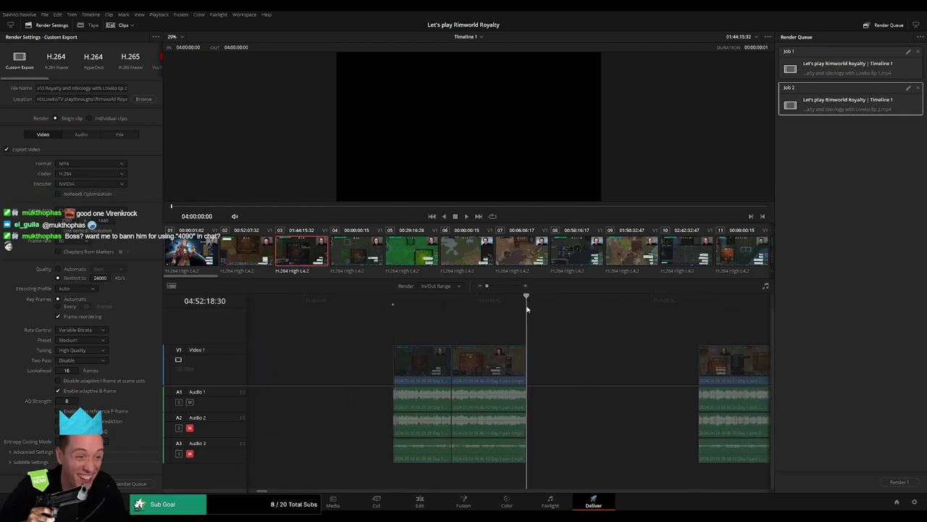
key("o")
left_click(123, 88)
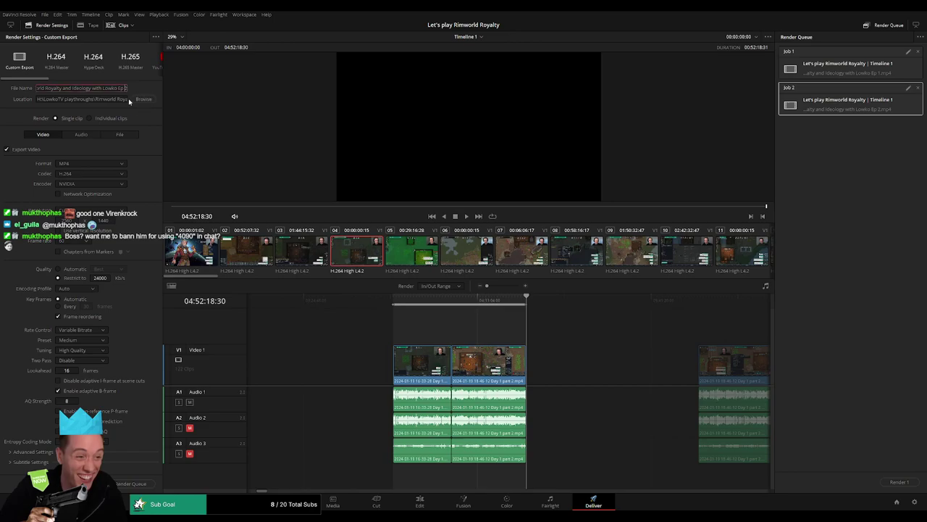
key("BackSpace")
type("3")
left_click(142, 483)
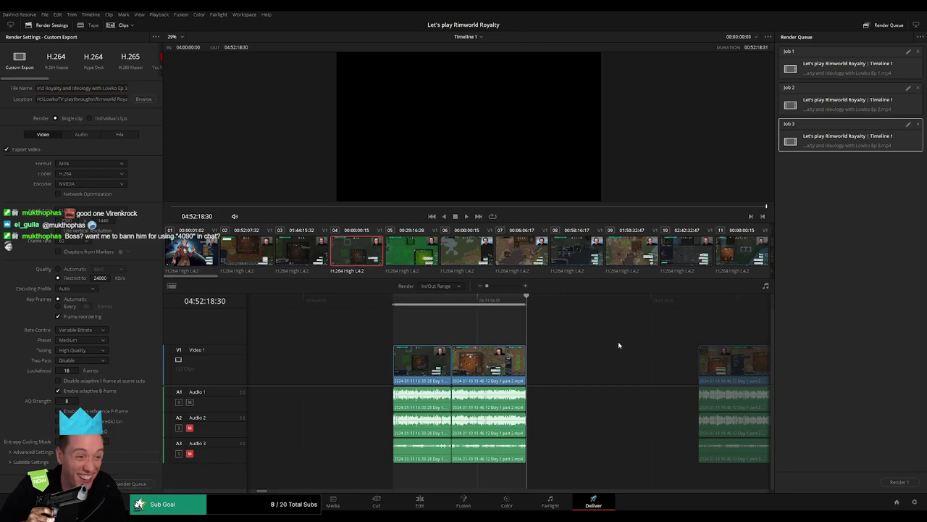
Step: Set the render range to the fourth episode, 06:00:00:00 to 06:52:16:00, and add it to the render queue with the file name ending in Ep 4
key("Home")
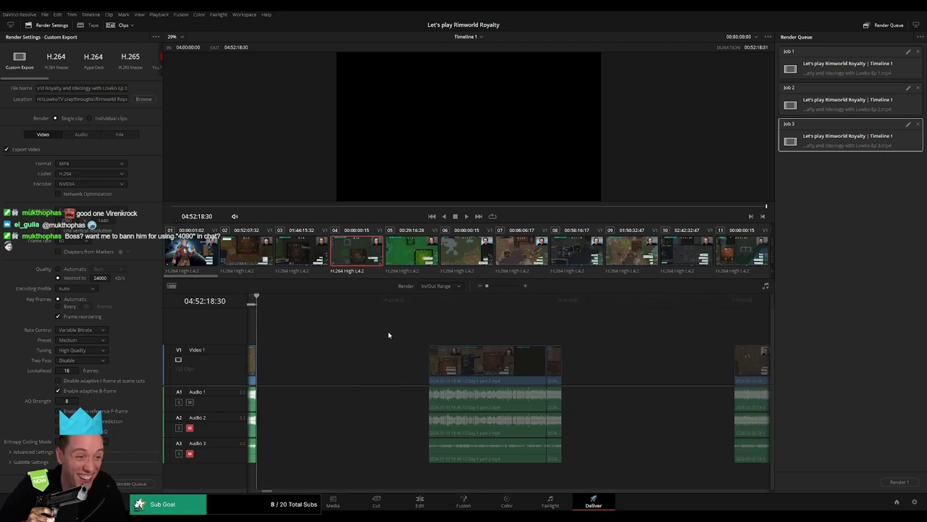
left_click_drag(420, 297, 426, 305)
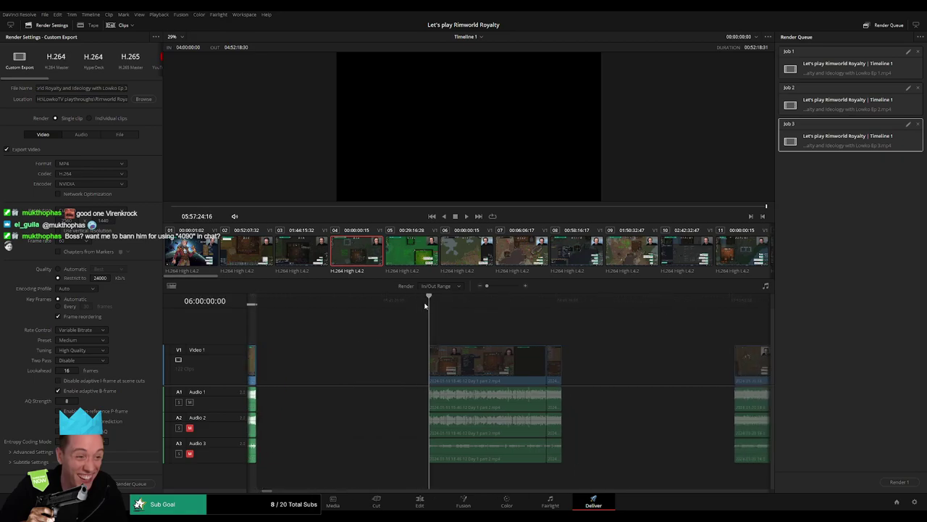
key("i")
left_click(569, 303)
key("Up")
key("o")
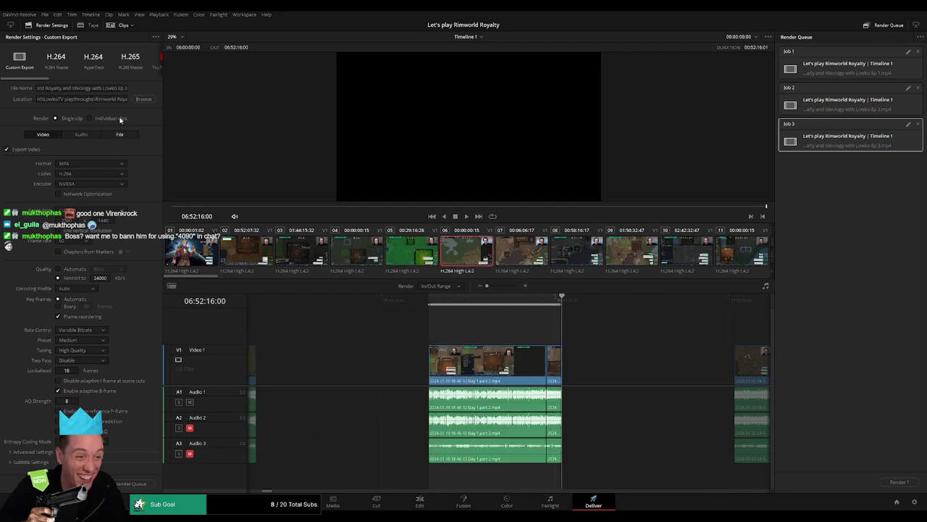
left_click(124, 88)
key("BackSpace")
type("4")
left_click(130, 483)
Step: Set the render range to the fifth episode, 08:00:00:00 to 08:52:10:00, and add it to the render queue with the file name ending in Ep 5
scroll(414, 376, "right", 5)
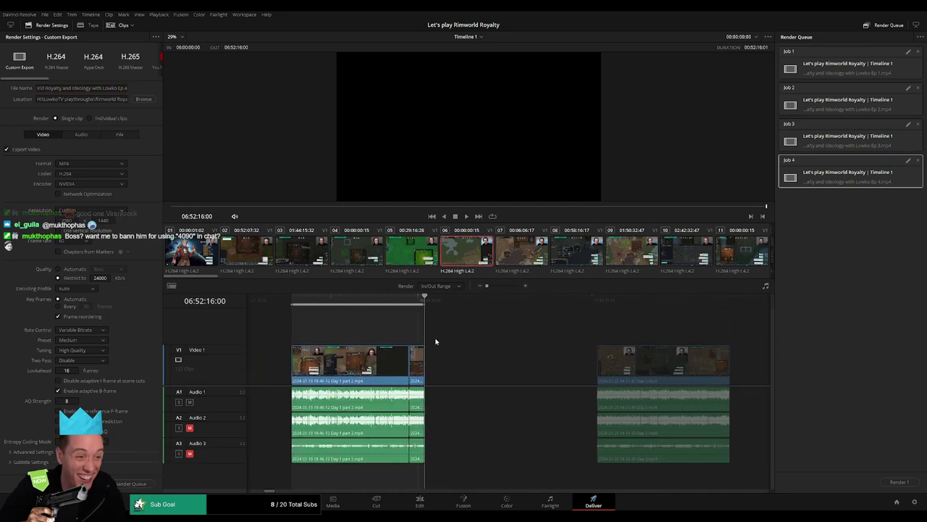
left_click(444, 298)
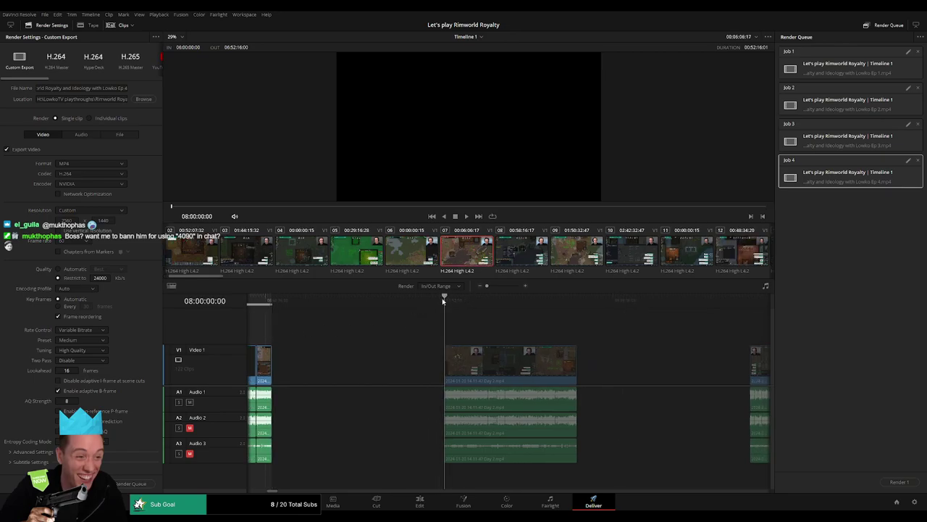
key("i")
scroll(483, 329, "right", 3)
left_click_drag(484, 300, 469, 300)
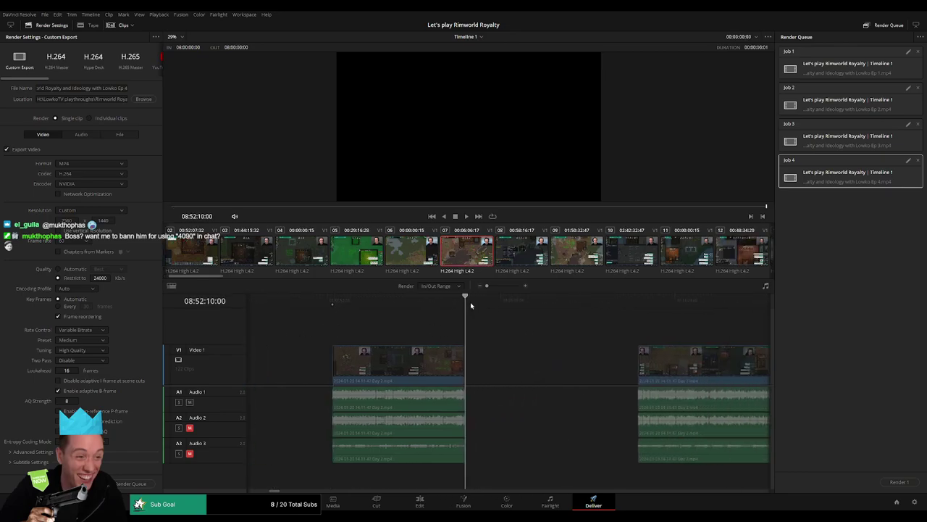
key("o")
left_click(126, 89)
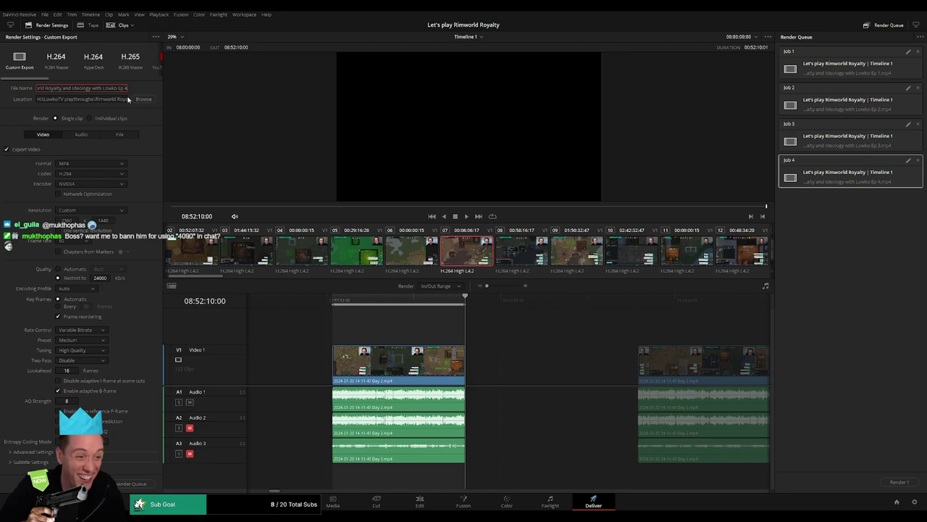
key("BackSpace")
type("5")
left_click(131, 483)
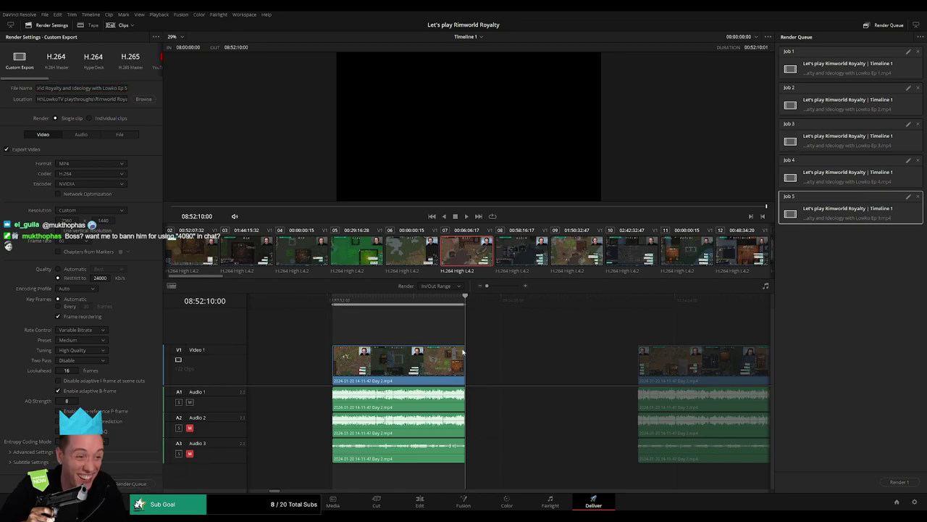
Step: Set the render range to the sixth episode, 10:00:00:00 to 10:52:16:30, and add it to the render queue with the file name ending in Ep 6
scroll(563, 353, "right", 1)
scroll(562, 353, "right", 5)
left_click(449, 298)
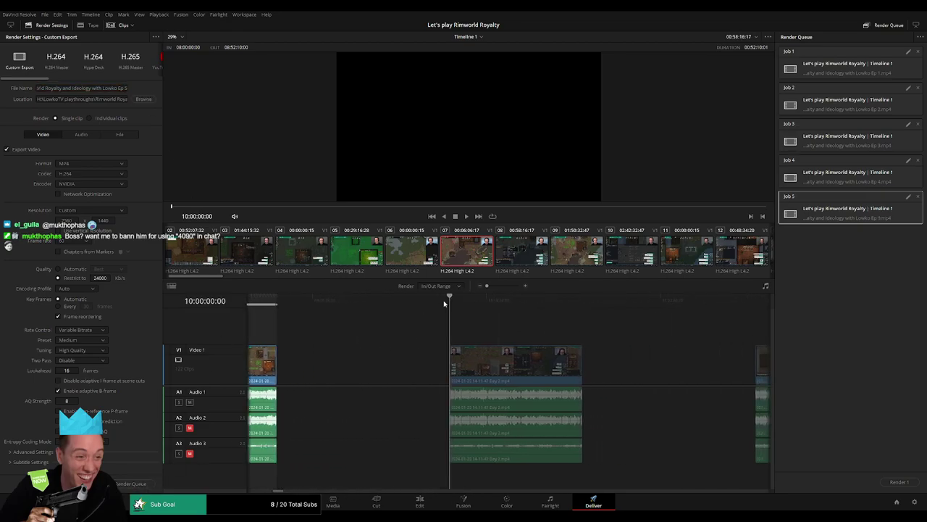
scroll(499, 314, "right", 2)
key("i")
left_click(518, 298)
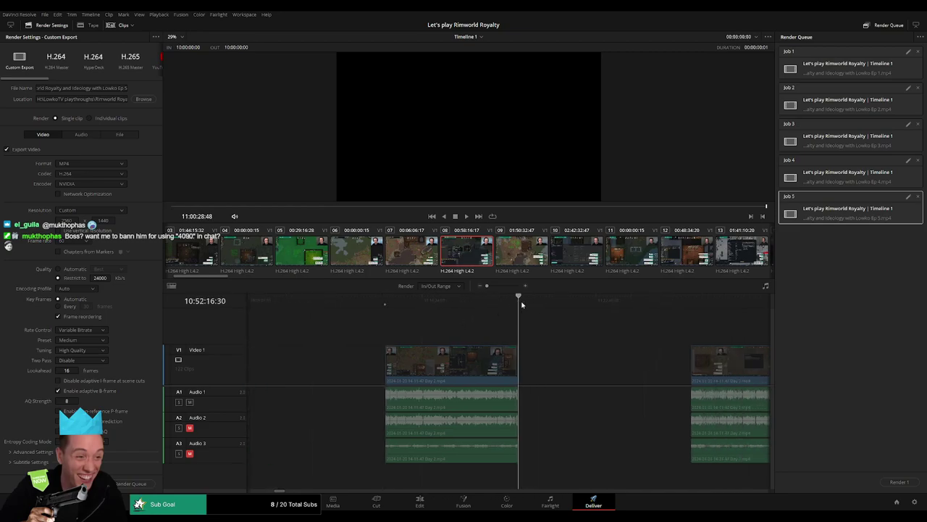
key("o")
left_click(124, 90)
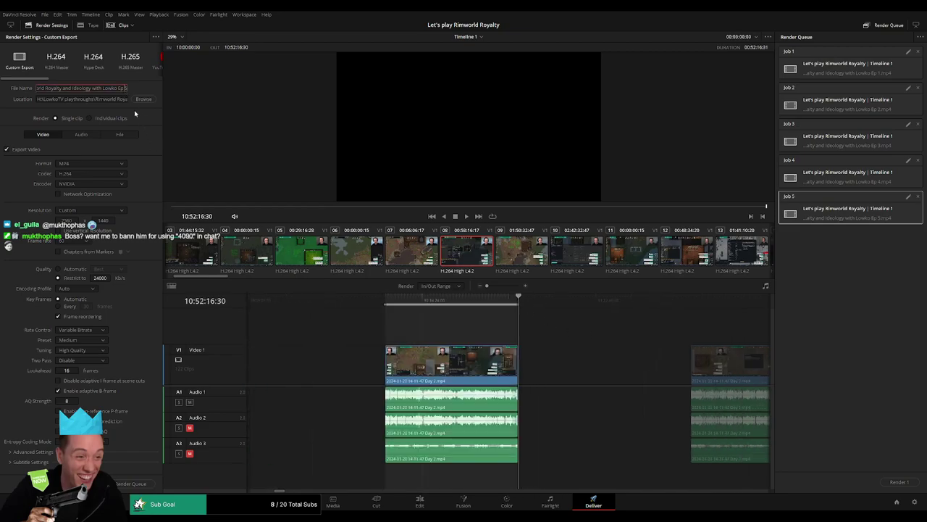
key("BackSpace")
type("6")
left_click(149, 483)
Step: Set the render range to the seventh episode, 12:00:00:00 to 12:52:00:00, and add it to the render queue with the file name ending in Ep 7
scroll(446, 355, "right", 4)
scroll(446, 355, "right", 3)
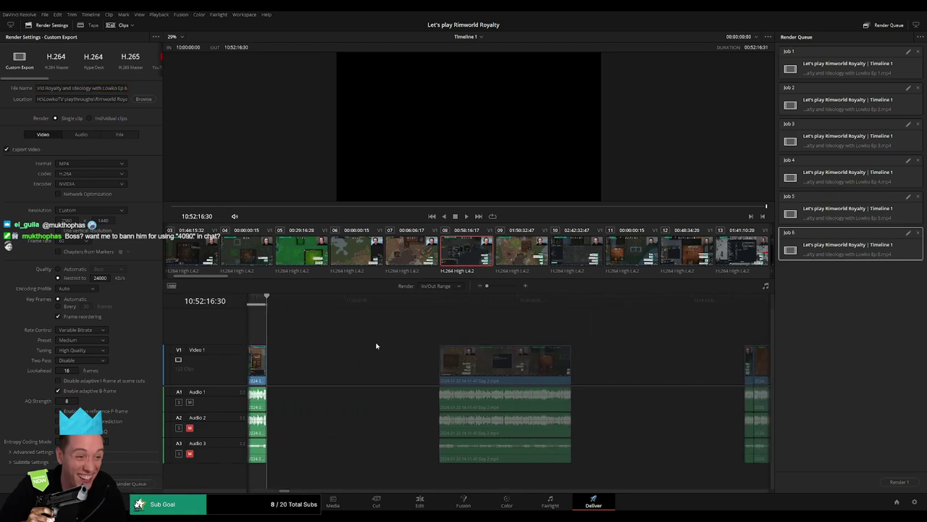
left_click_drag(423, 299, 435, 303)
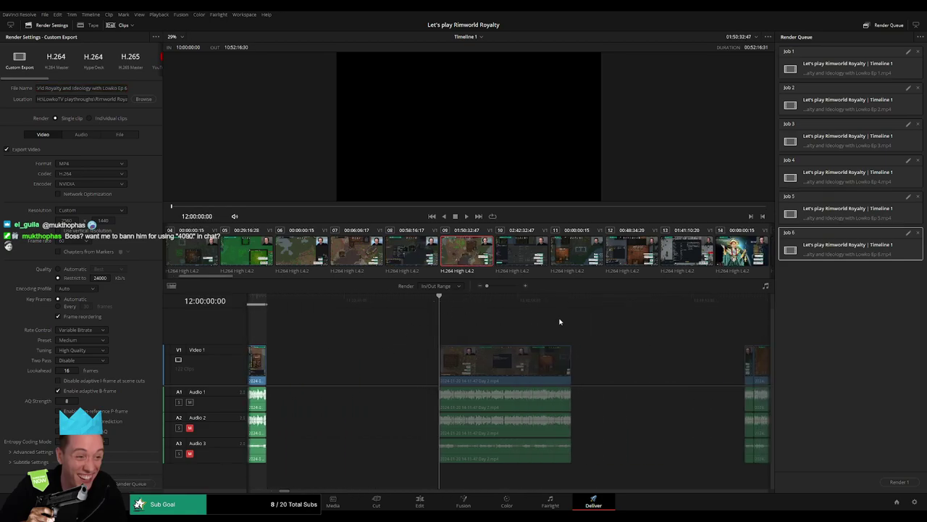
key("i")
left_click_drag(599, 301, 574, 306)
key("o")
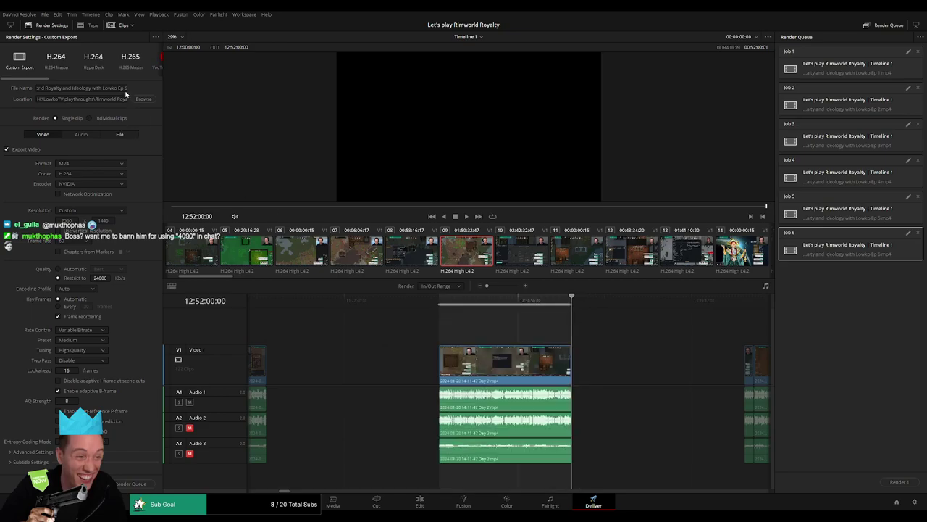
left_click(125, 88)
key("BackSpace")
type("7")
left_click(136, 485)
Step: Set the render range to the eighth episode, 14:00:00:00 to 14:52:14:00, and add it to the render queue with the file name ending in Ep 8
scroll(458, 360, "right", 3)
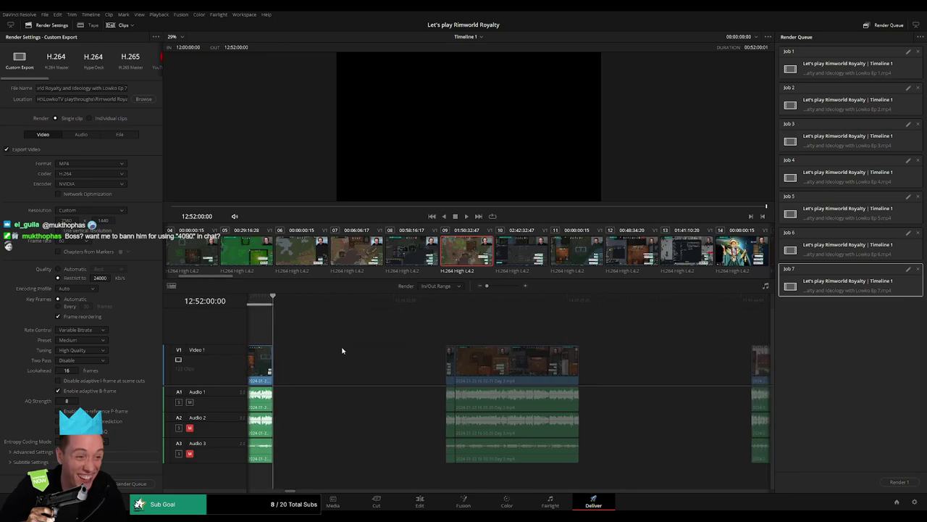
left_click(437, 305)
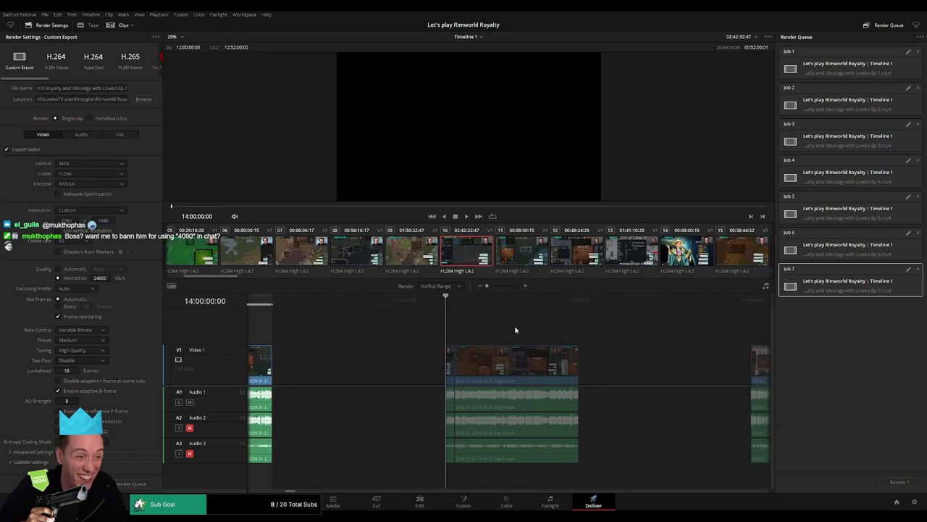
key("i")
scroll(515, 329, "right", 2)
left_click_drag(537, 307, 520, 303)
key("Up")
key("o")
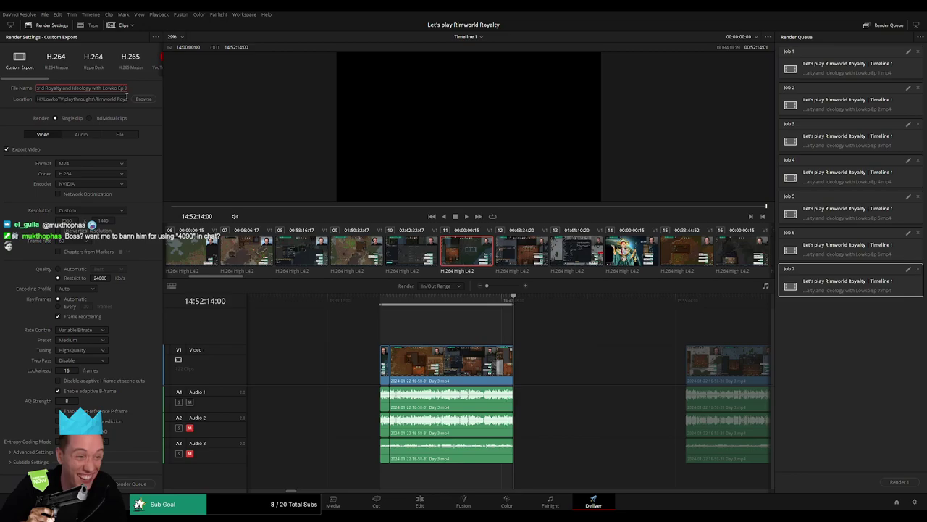
left_click(130, 483)
Step: Set the render range to the ninth episode, 16:00:00:00 to 16:52:36:00, and add it to the render queue with the file name ending in Ep 9
scroll(428, 356, "right", 5)
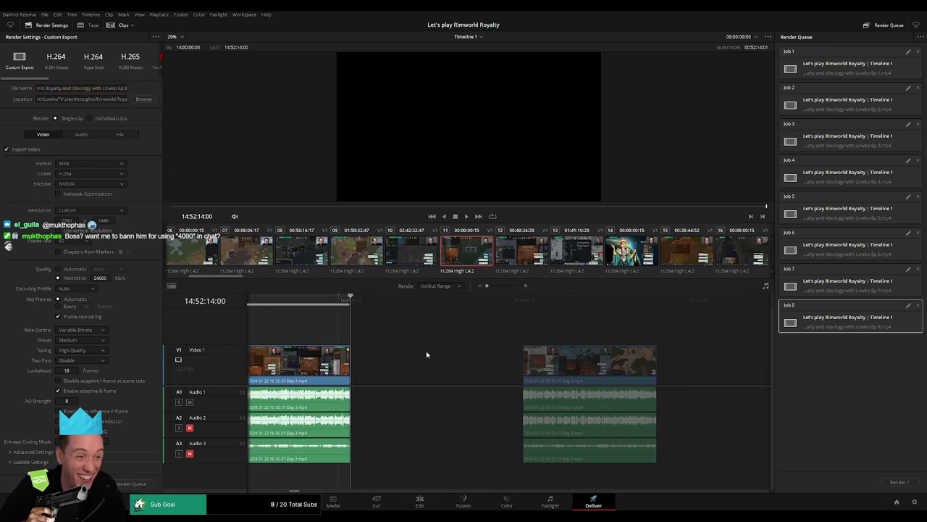
left_click(439, 301)
key("Down")
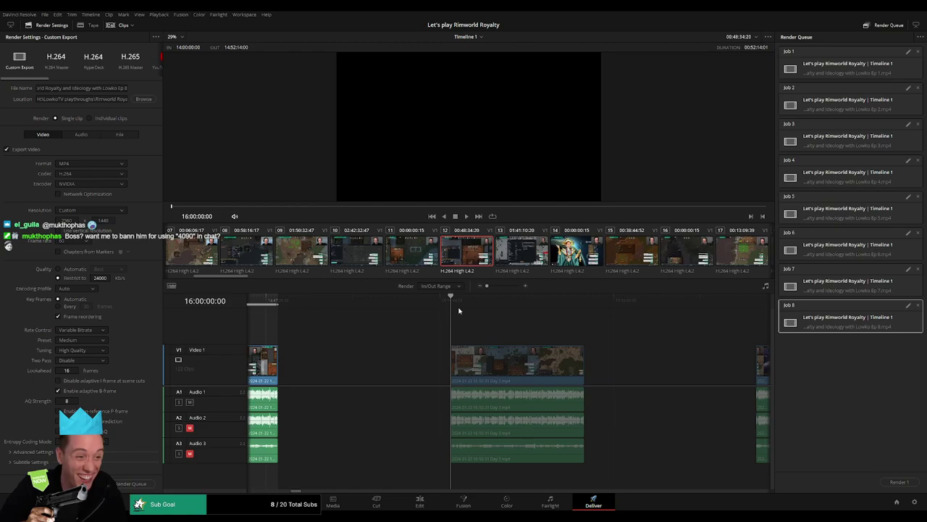
key("i")
left_click_drag(598, 310, 584, 311)
key("o")
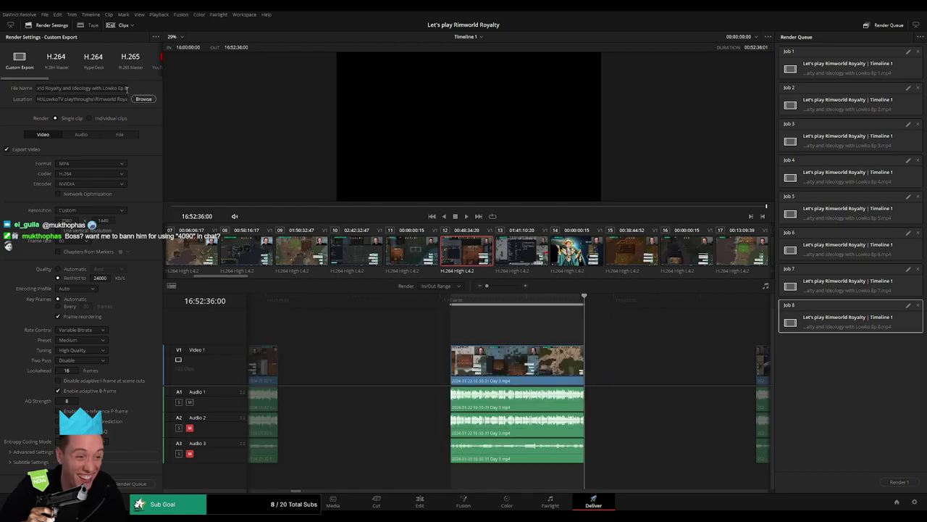
left_click(124, 88)
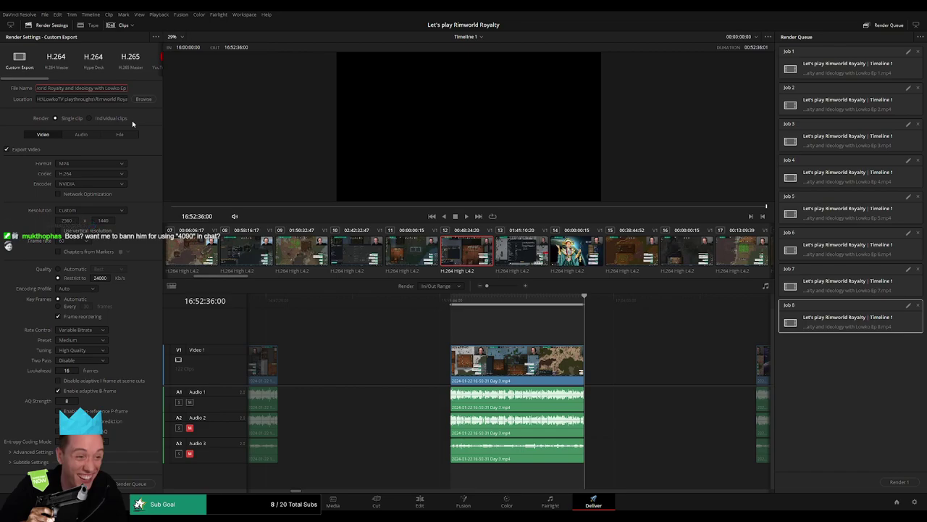
left_click(141, 483)
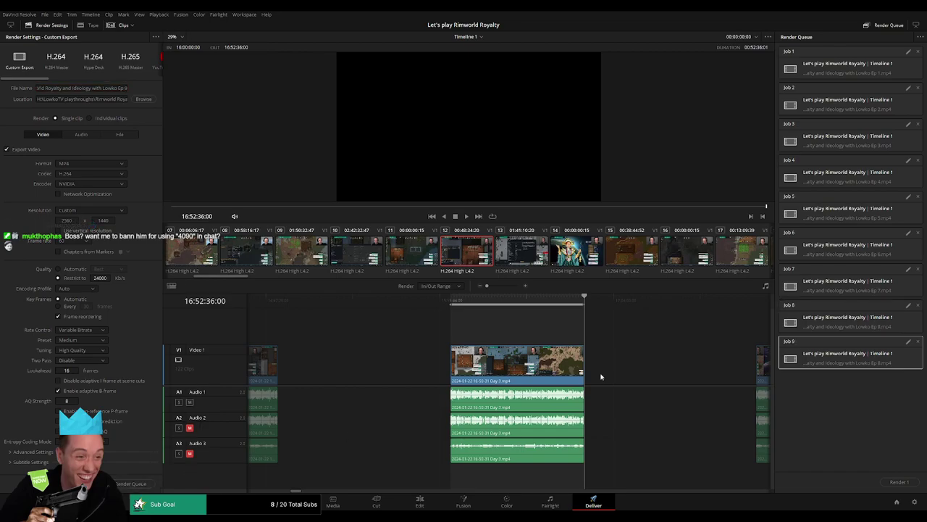
Step: Set the render range to the tenth episode, 18:00:00:00 to 18:52:00:00, and add it to the render queue with the file name ending in Ep 10
scroll(466, 348, "right", 5)
left_click_drag(429, 305, 455, 302)
key("i")
scroll(471, 323, "right", 2)
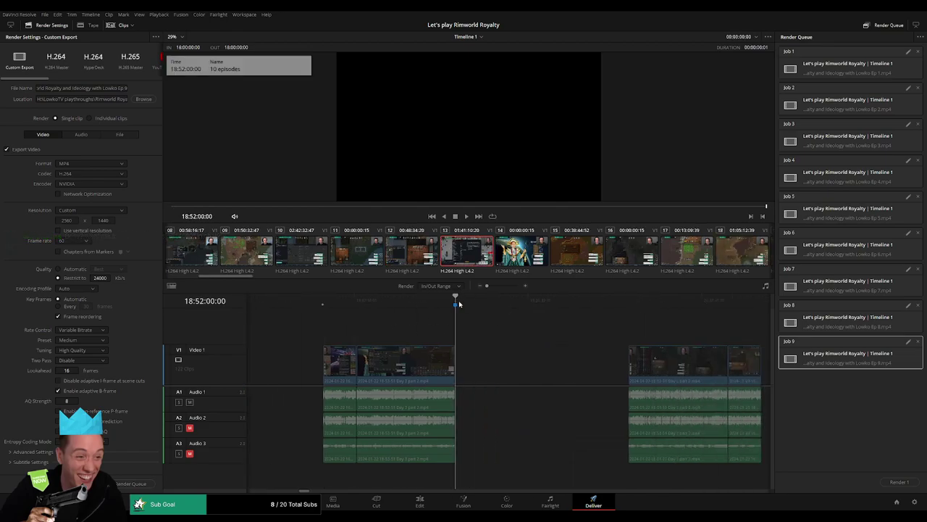
key("o")
left_click(124, 87)
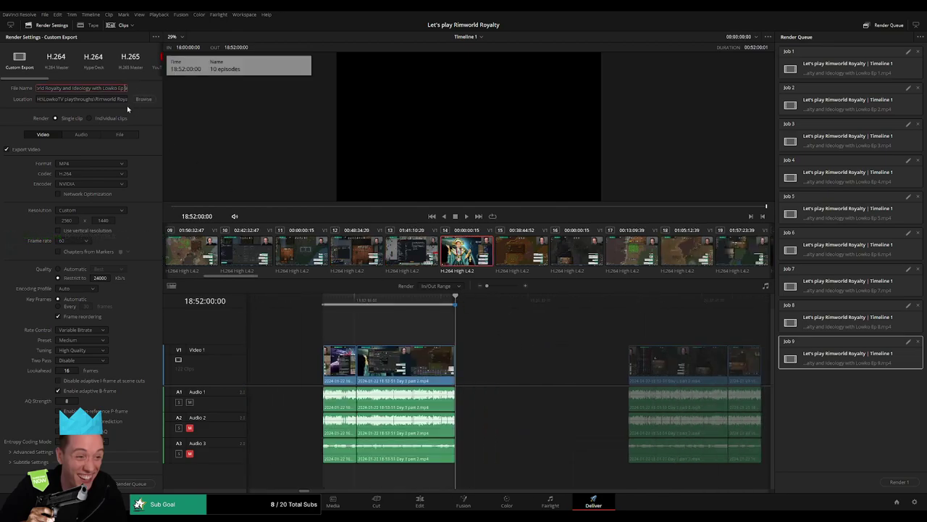
key("BackSpace")
type("10")
left_click(140, 482)
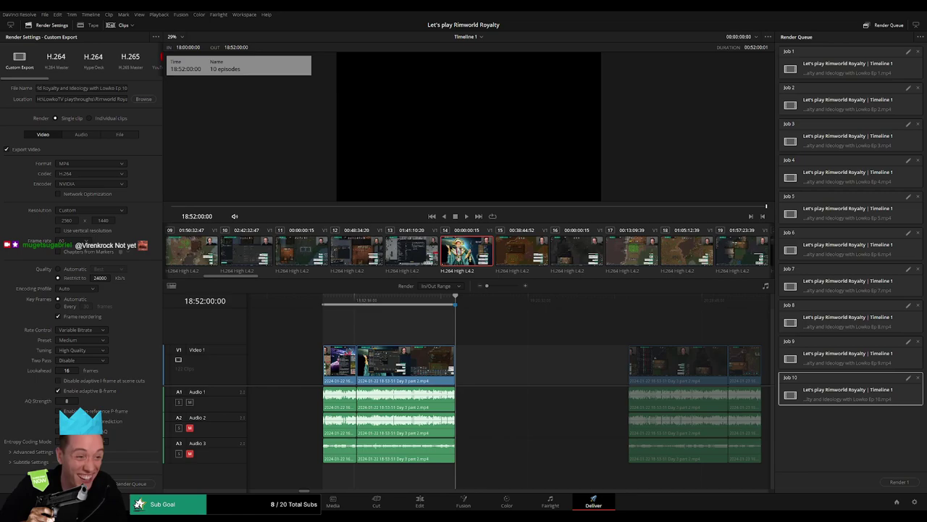
Step: Set the render range to the eleventh episode, 20:00:00:00 to 20:52:16:30, and add it to the render queue with the file name ending in Ep 11
left_click_drag(516, 368, 376, 365)
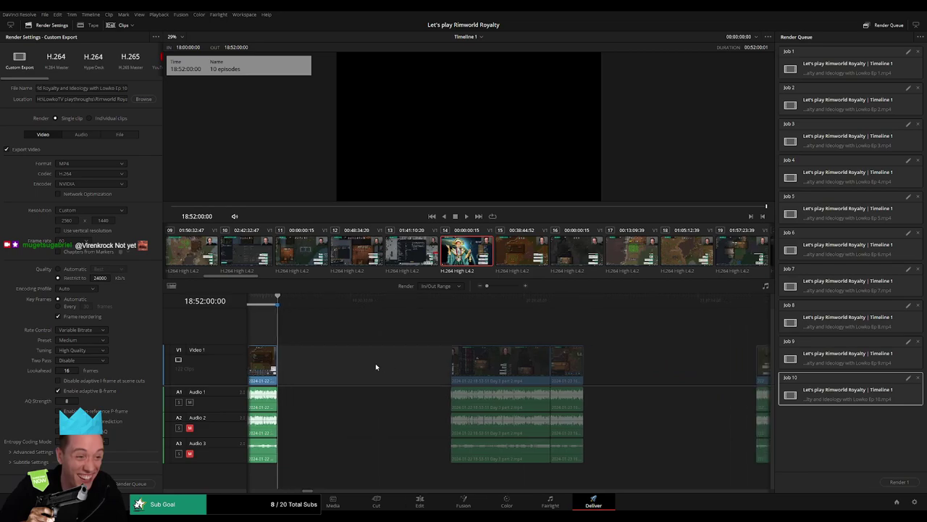
left_click(448, 303)
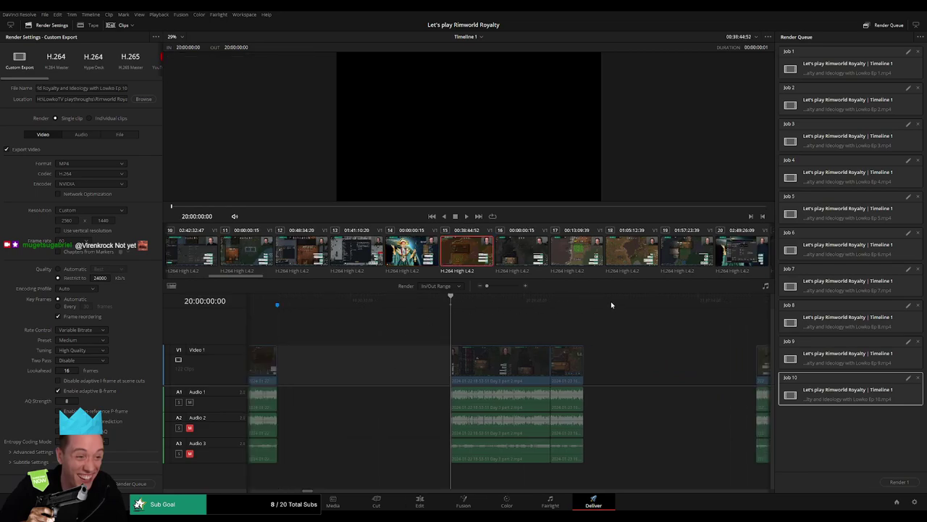
left_click(591, 304)
left_click(585, 307)
key("o")
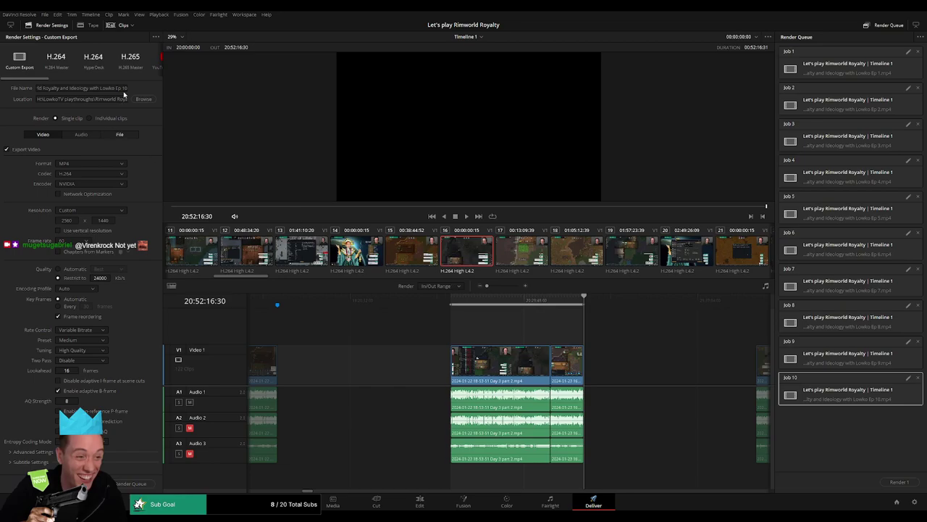
left_click(124, 90)
key("BackSpace")
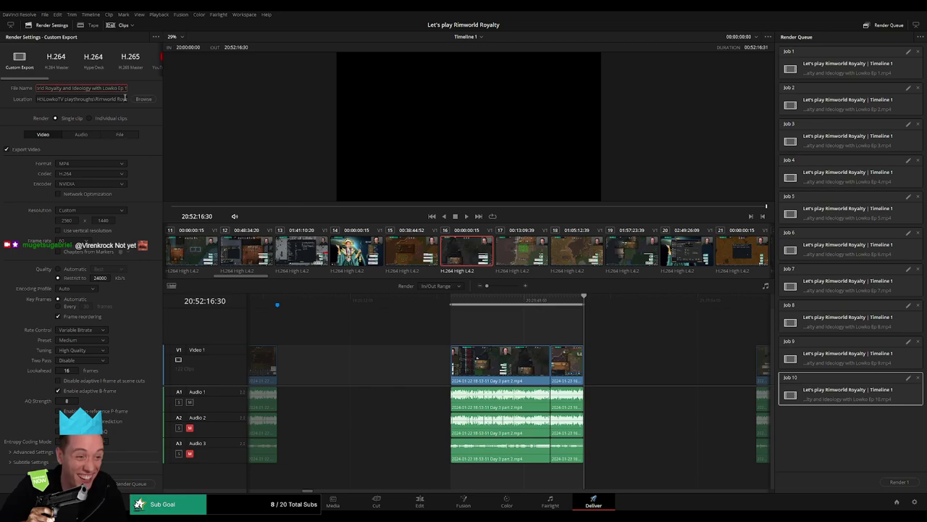
type("2")
key("BackSpace")
type("1")
left_click(142, 483)
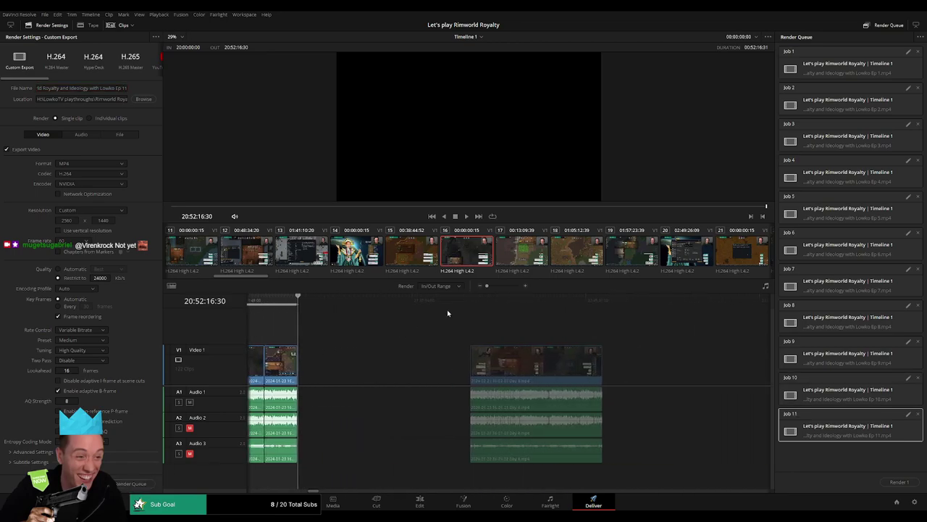
Step: Set the render range to the twelfth episode, 22:00:00:00 to 22:52:03:00, and add it to the render queue with the file name ending in Ep 12
left_click_drag(463, 300, 479, 298)
key("i")
scroll(539, 331, "right", 2)
key("o")
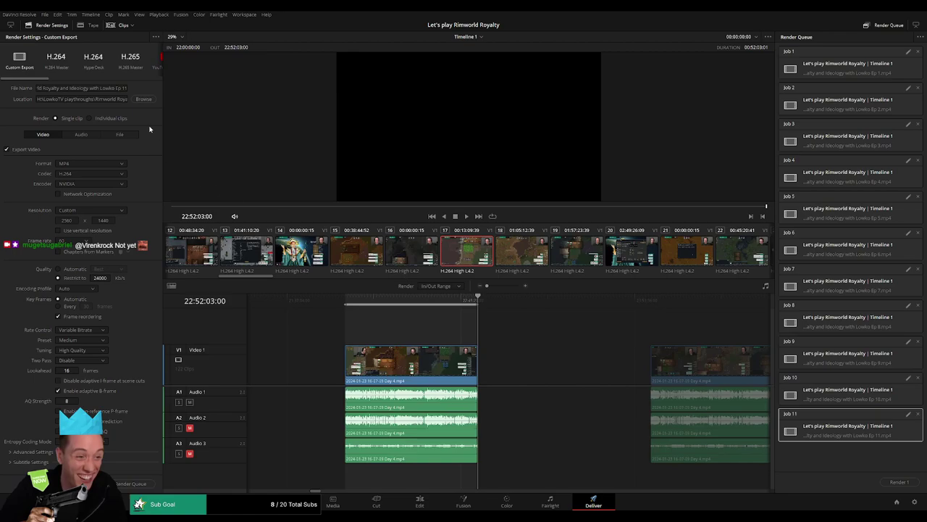
left_click(125, 89)
key("BackSpace")
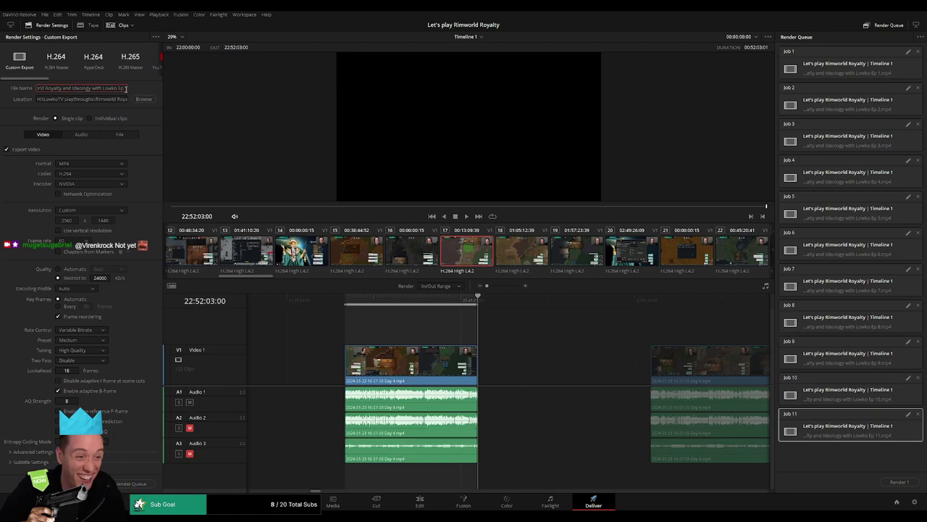
type("2")
left_click(128, 483)
Step: Set the render range to the thirteenth episode, 24:00:00:00 to 24:52:11:00, and add it to the render queue with the file name ending in Ep 13
scroll(456, 355, "right", 5)
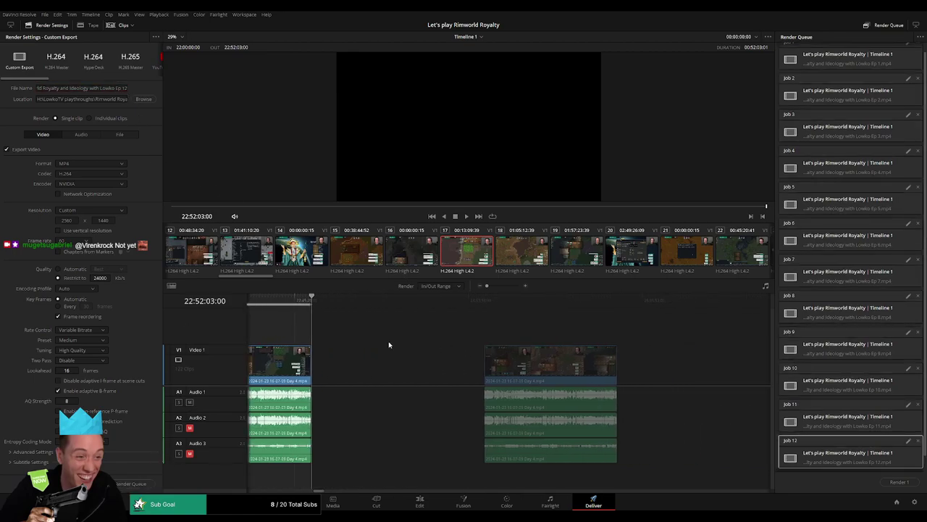
left_click(435, 307)
left_click(436, 307)
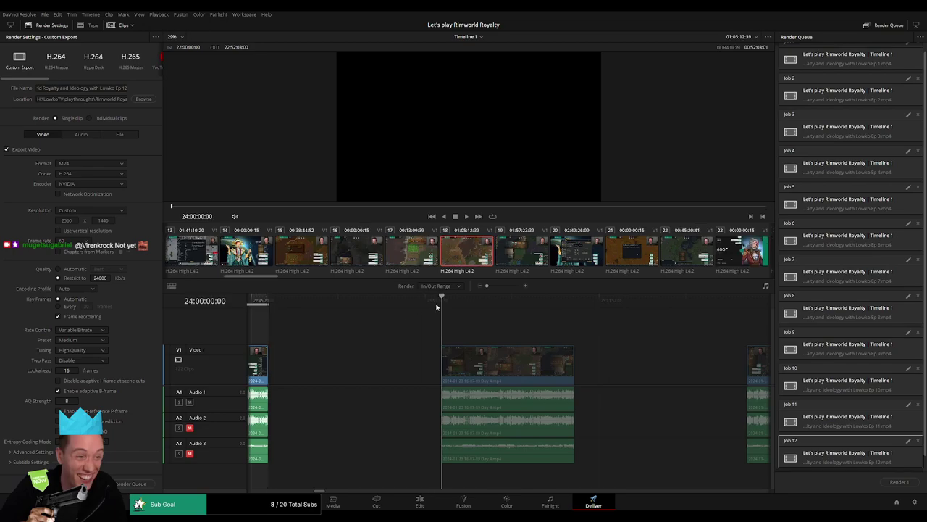
key("i")
left_click(572, 308)
key("o")
left_click(126, 89)
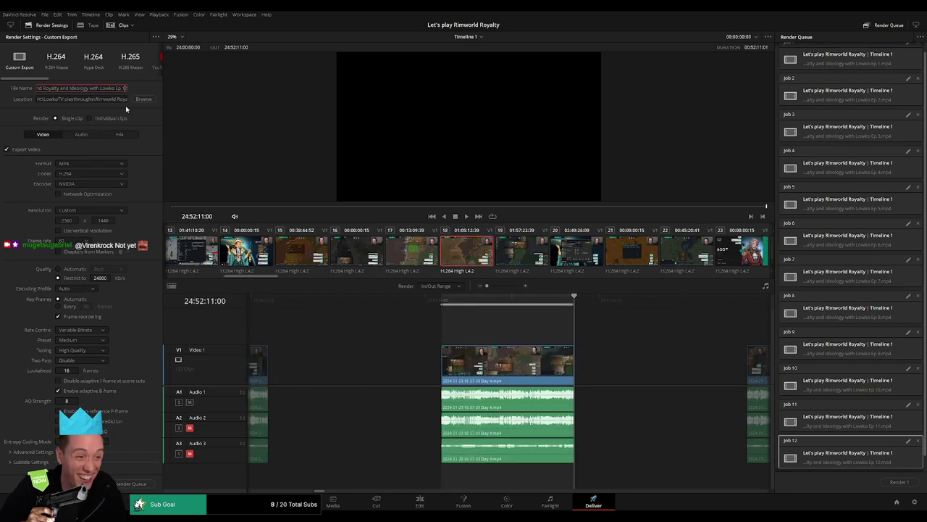
key("BackSpace")
type("3")
left_click(136, 484)
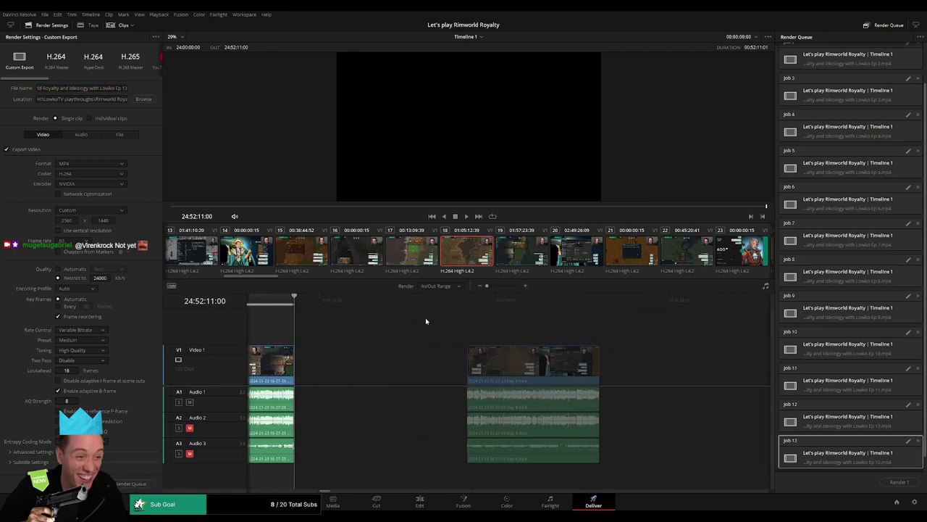
Step: Set the render range to the fourteenth episode, 26:00:00:00 to 26:52:02:30, and add it to the render queue with the file name ending in Ep 14
left_click_drag(454, 300, 466, 304)
key("i")
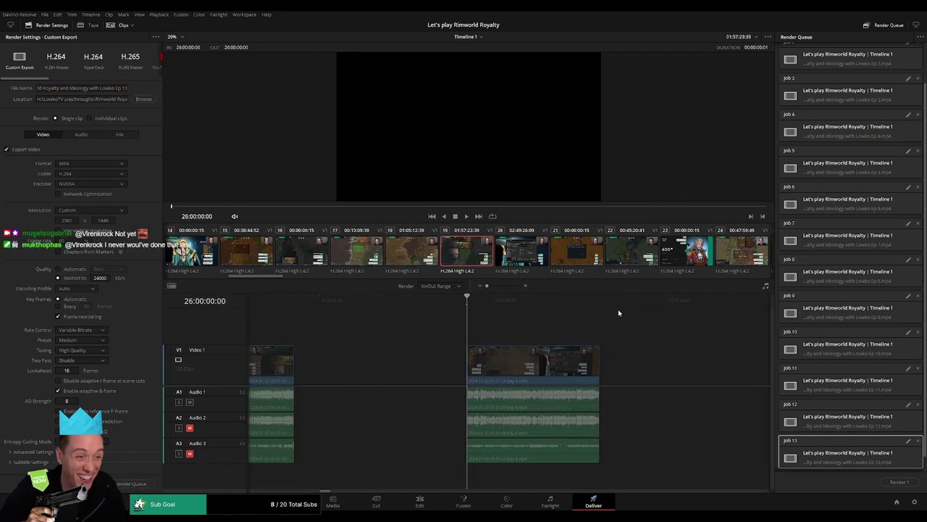
left_click_drag(614, 314, 600, 314)
key("o")
left_click(125, 88)
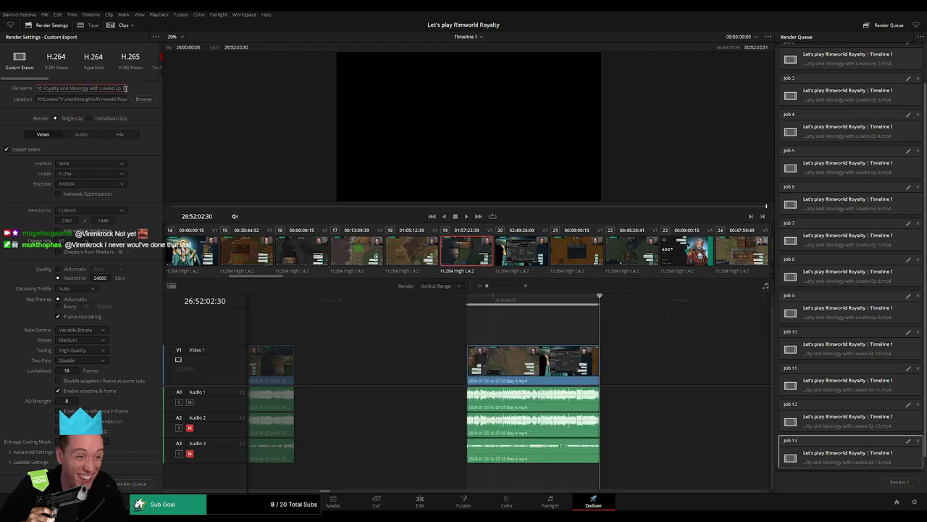
type("4")
left_click(130, 483)
Step: Set the render range to the fifteenth episode, 28:00:00:00 to 28:52:23:00, and add it to the render queue with the file name ending in Ep 15
scroll(648, 347, "right", 5)
left_click_drag(442, 306, 447, 305)
key("Down")
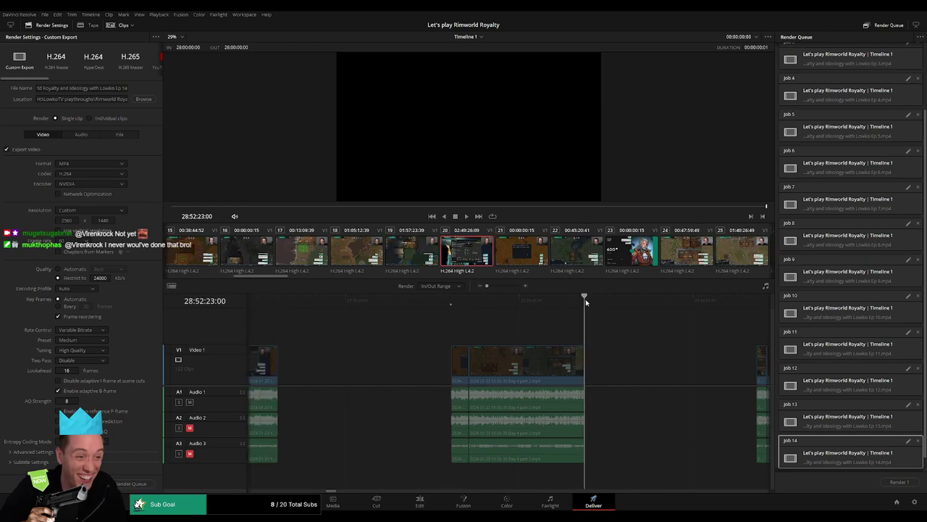
key("o")
left_click(125, 89)
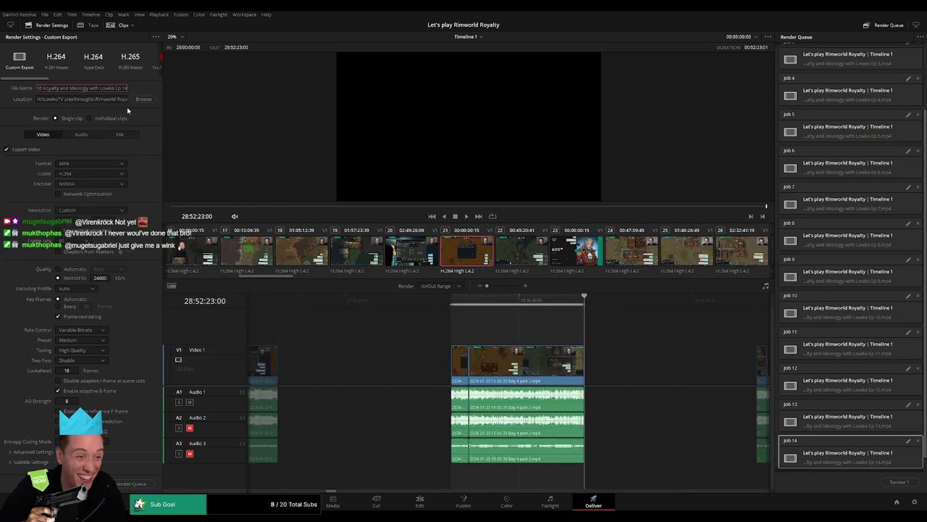
key("BackSpace")
type("5")
left_click(130, 483)
Step: Set the render range to the sixteenth episode, 30:00:00:00 to 30:52:04:30, and add it to the render queue with the file name ending in Ep 16
left_click_drag(672, 351, 354, 340)
left_click_drag(468, 301, 476, 303)
key("i")
left_click_drag(622, 304, 614, 305)
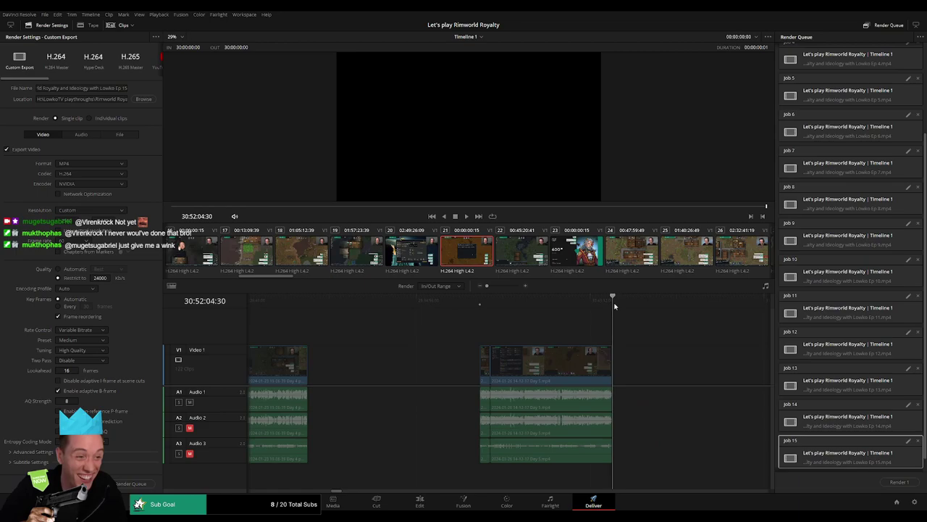
key("o")
left_click(125, 90)
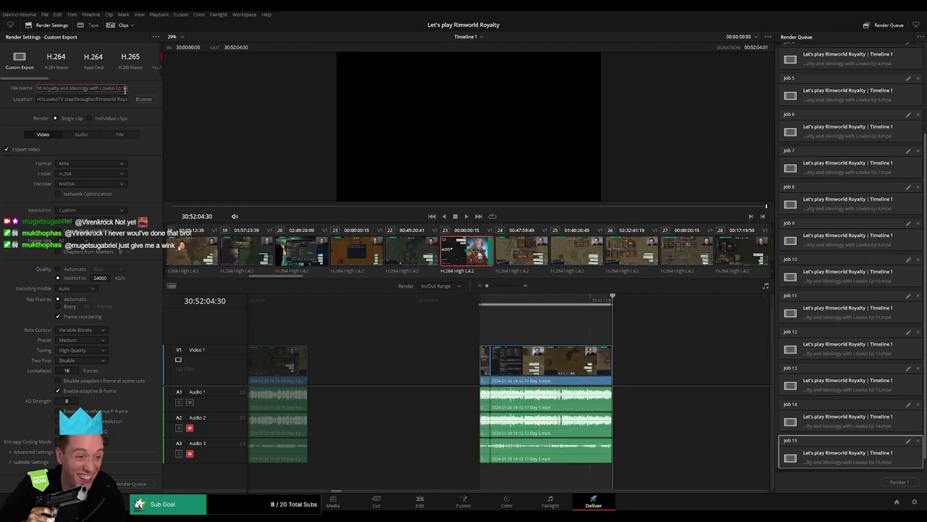
key("BackSpace")
type("6")
left_click(131, 483)
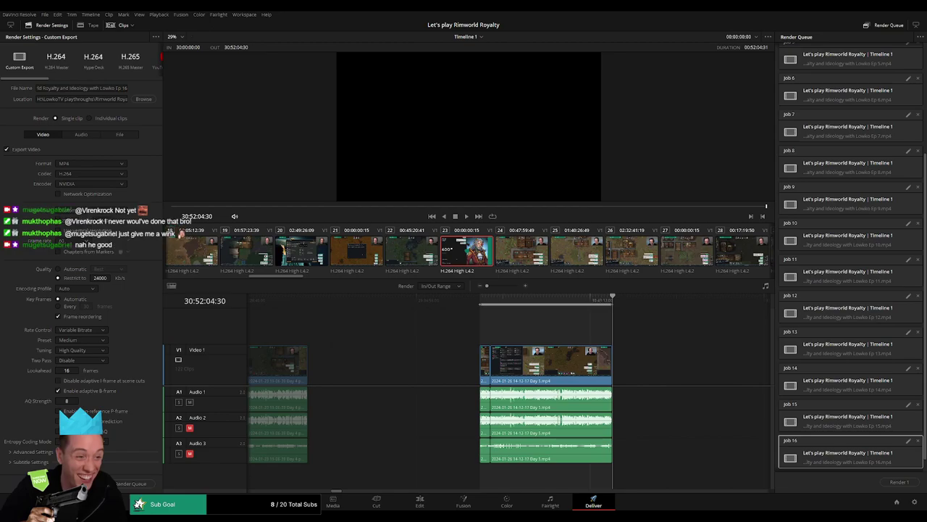
Step: Set the render range to the seventeenth episode, 32:00:00:00 to 32:52:27:00, and add it to the render queue with the file name ending in Ep 17
left_click_drag(654, 374, 345, 352)
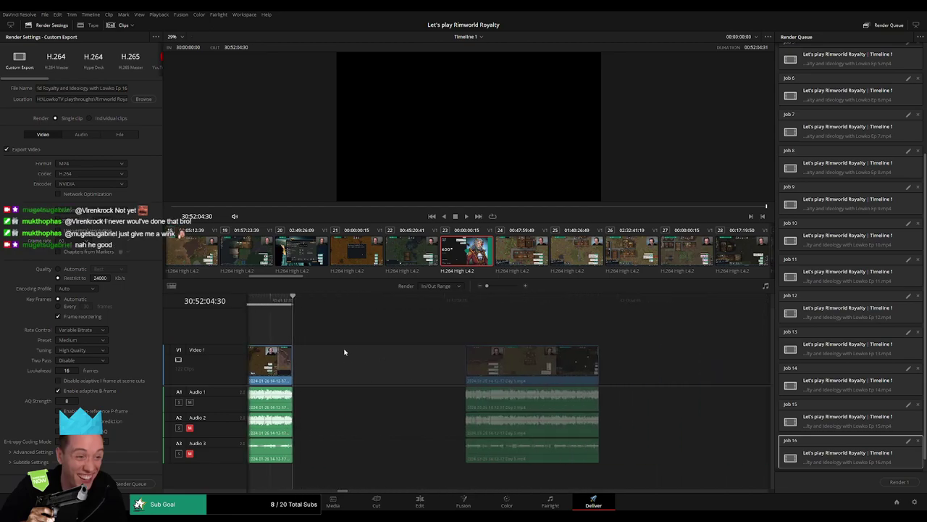
left_click(465, 305)
key("i")
left_click_drag(610, 297, 601, 299)
key("o")
triple_click(125, 89)
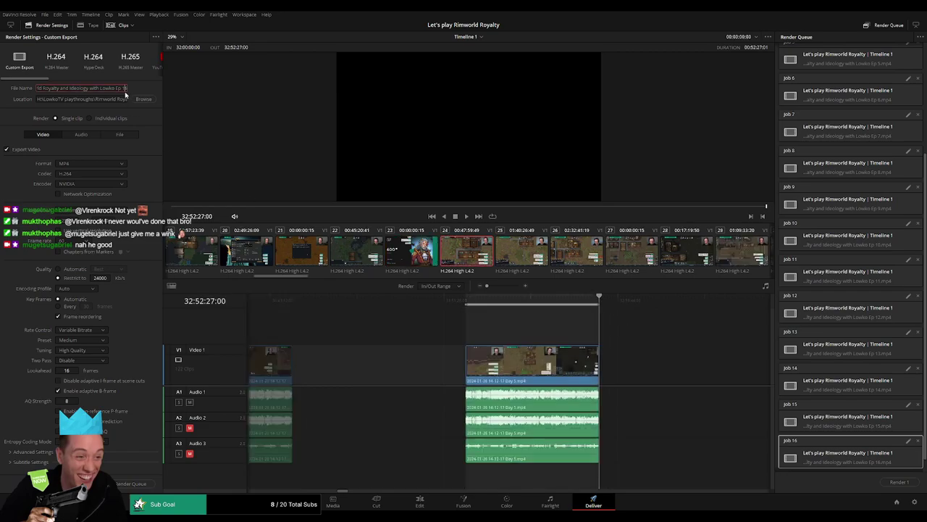
left_click(132, 483)
Step: Set the render range to the eighteenth episode, 34:00:00:00 to 34:52:14:30, and add it to the render queue with the file name ending in Ep 18
scroll(444, 337, "right", 5)
left_click_drag(433, 311, 441, 308)
key("i")
left_click_drag(593, 305, 580, 304)
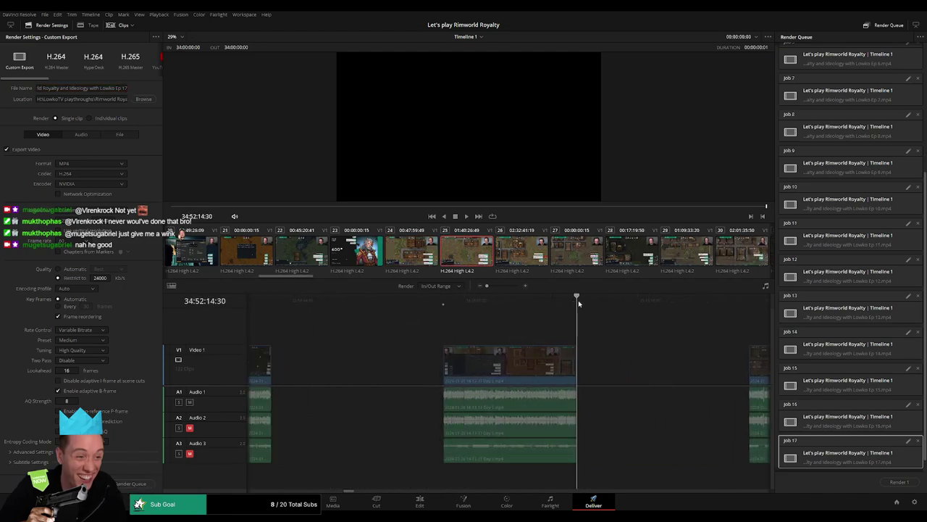
key("o")
left_click(124, 88)
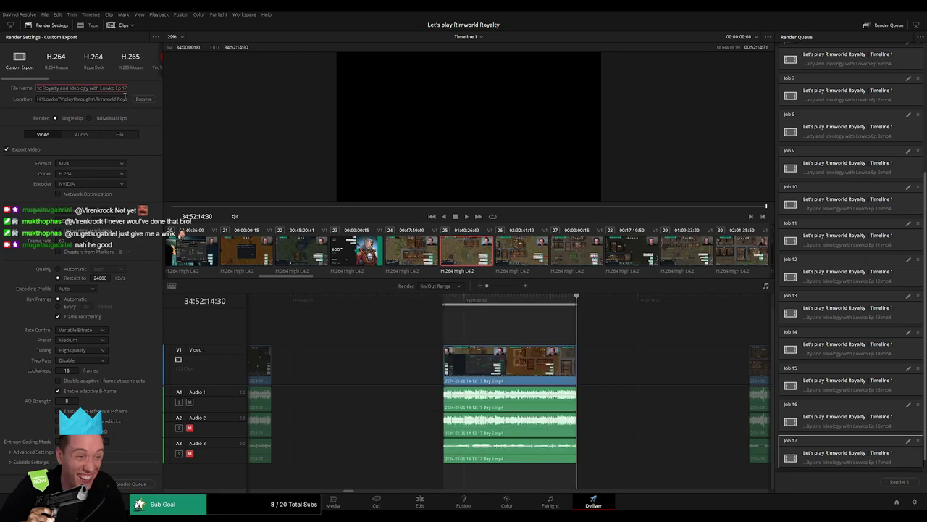
key("BackSpace")
type("8")
left_click(132, 483)
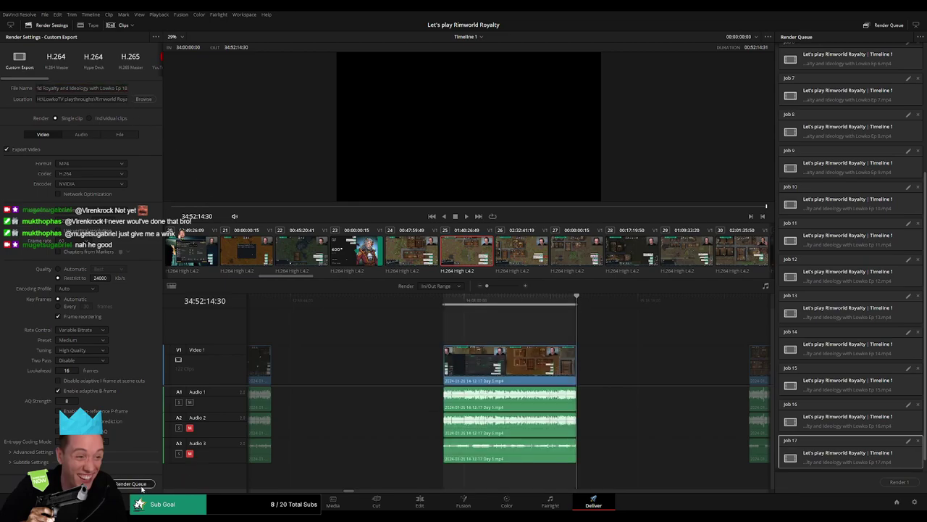
Step: Set the render range to the nineteenth episode, 36:00:00:00 to 36:52:04:00, and add it to the render queue with the file name ending in Ep 19
scroll(384, 335, "down", 4)
left_click_drag(456, 304, 467, 306)
key("i")
scroll(509, 311, "right", 2)
left_click_drag(545, 306, 517, 307)
key("o")
left_click(126, 89)
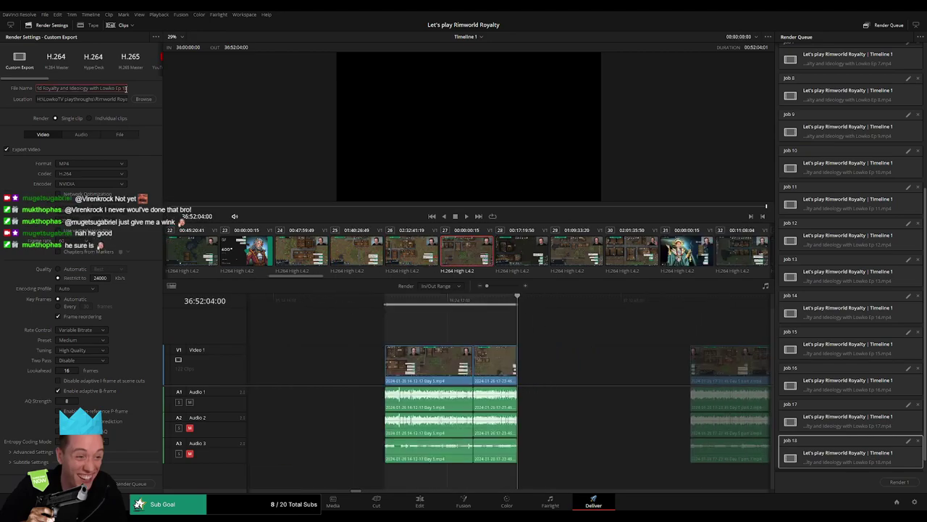
key("BackSpace")
type("9")
left_click(147, 483)
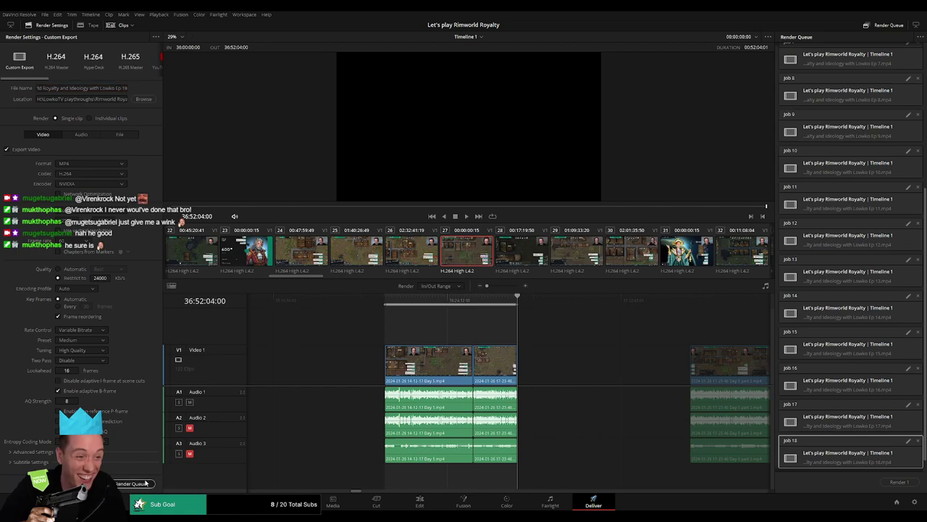
Step: Set the render range to the twentieth episode, 38:00:00:00 to 38:52:13:30, and add it to the render queue with the file name ending in Ep 20
scroll(389, 338, "right", 5)
left_click_drag(445, 305, 450, 305)
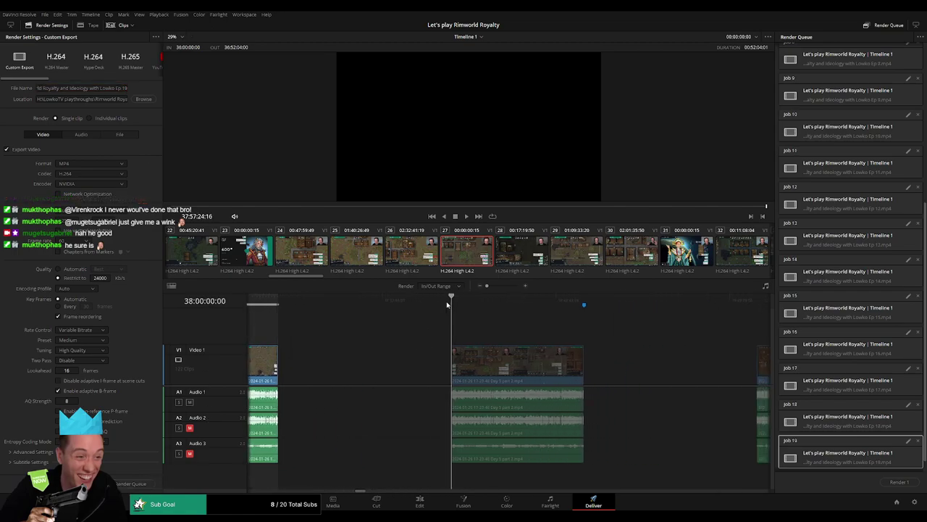
key("i")
left_click_drag(620, 305, 589, 303)
key("o")
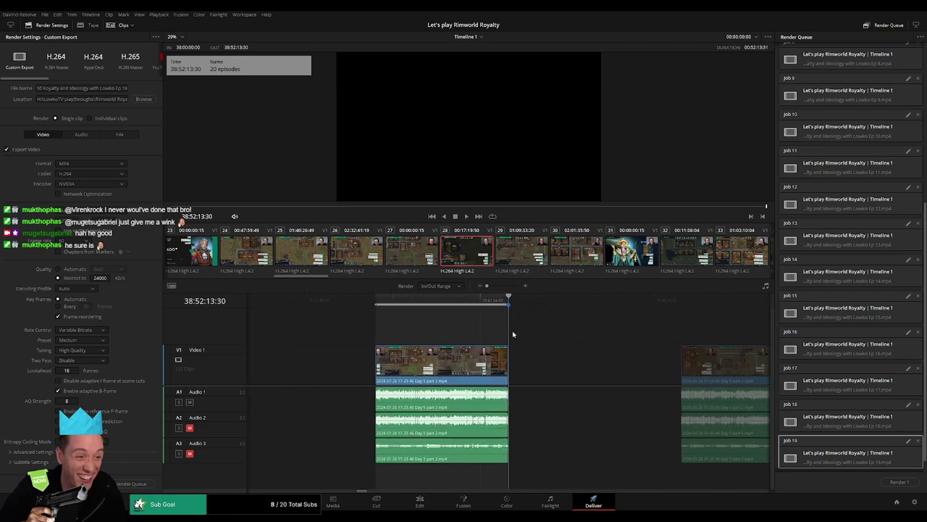
left_click(125, 88)
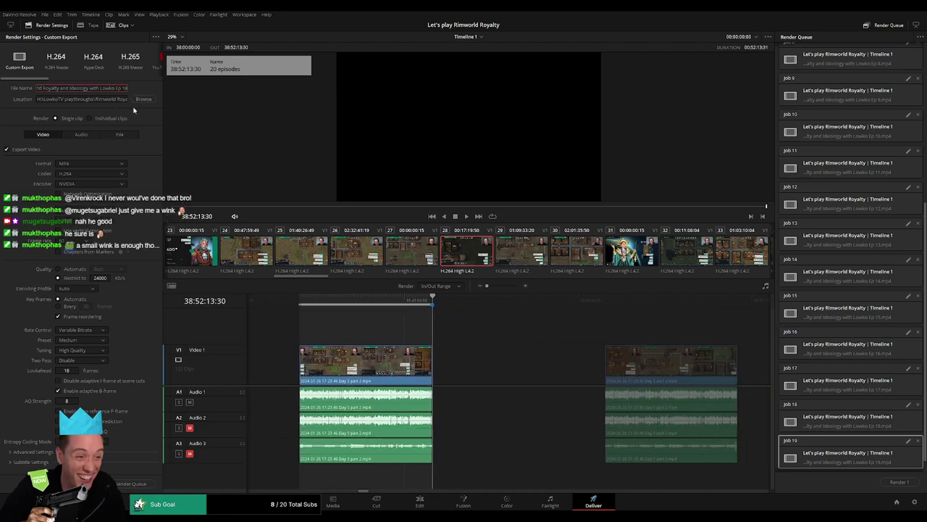
key("BackSpace")
type("20")
left_click(134, 483)
Step: Set the render range to the twenty-first episode, 40:00:00:00 to 40:52:02:30, and add it to the render queue with the file name ending in Ep 21
scroll(552, 365, "right", 3)
left_click(427, 298)
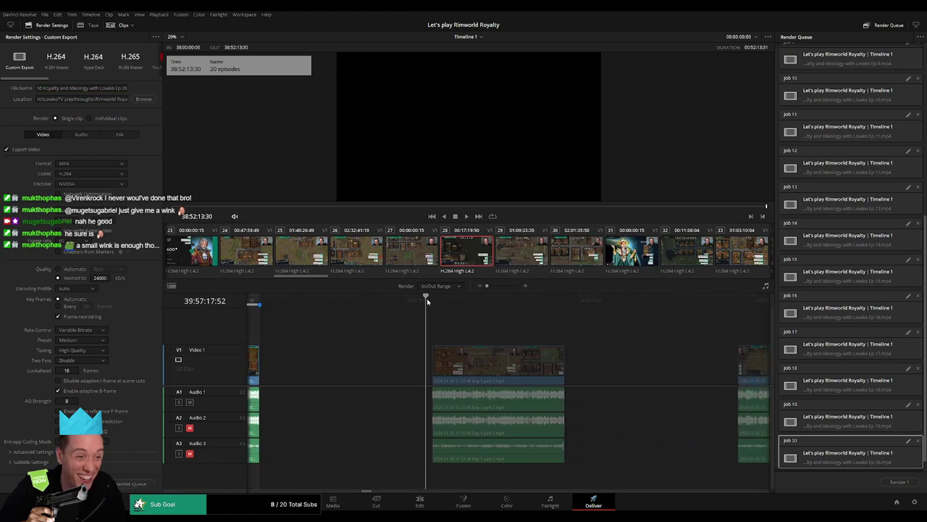
left_click_drag(427, 300, 433, 300)
key("i")
key("Down")
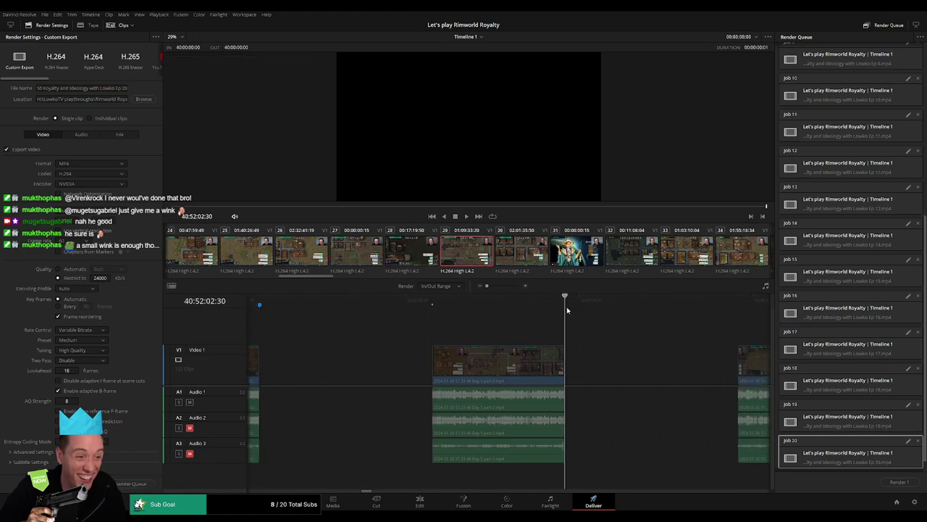
key("o")
left_click(126, 89)
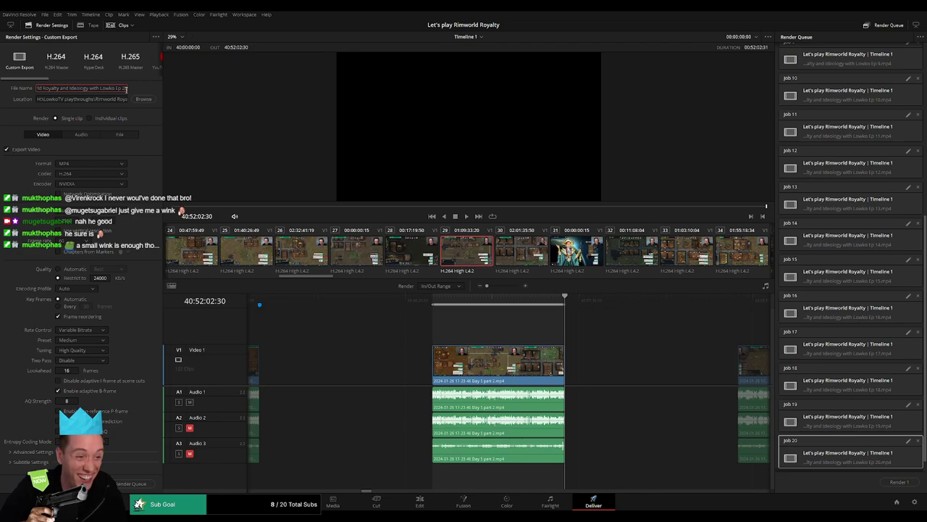
type("1")
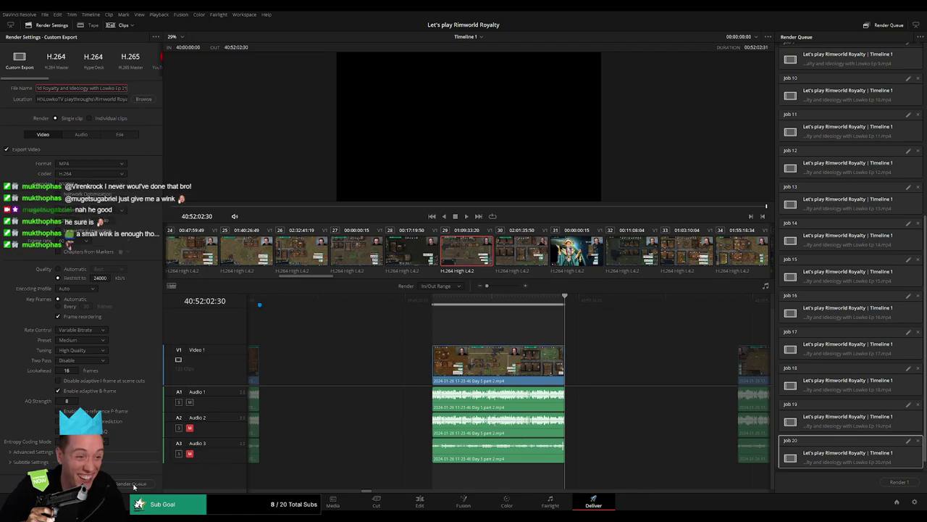
left_click(134, 485)
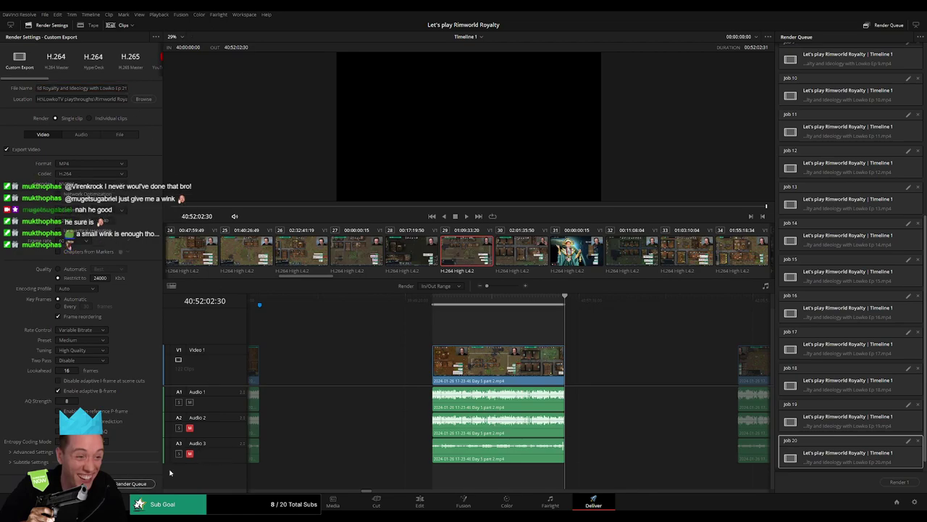
Step: Set the render range to the twenty-second episode, 42:00:00:00 to 42:52:04:30, and add it to the render queue with the file name ending in Ep 22
scroll(292, 356, "right", 5)
left_click(440, 305)
left_click_drag(440, 305, 451, 306)
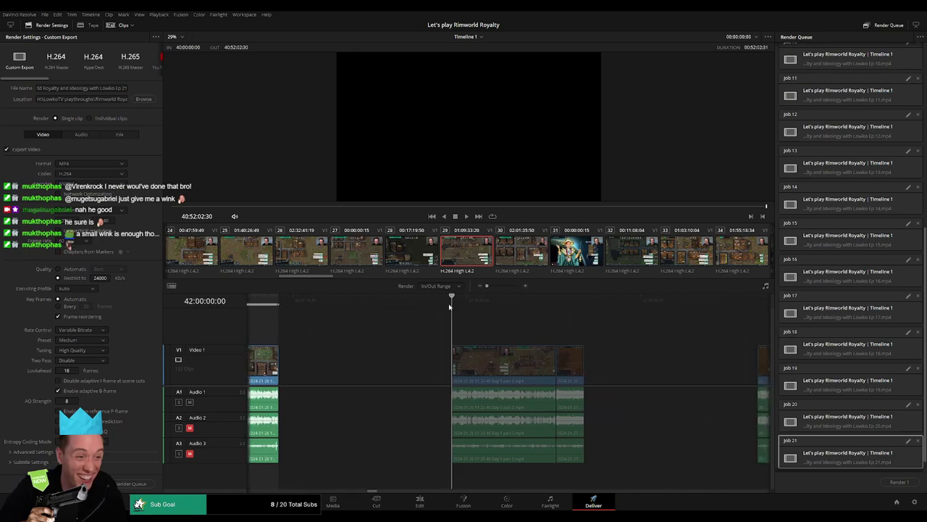
key("i")
scroll(524, 329, "right", 2)
left_click_drag(508, 304, 498, 304)
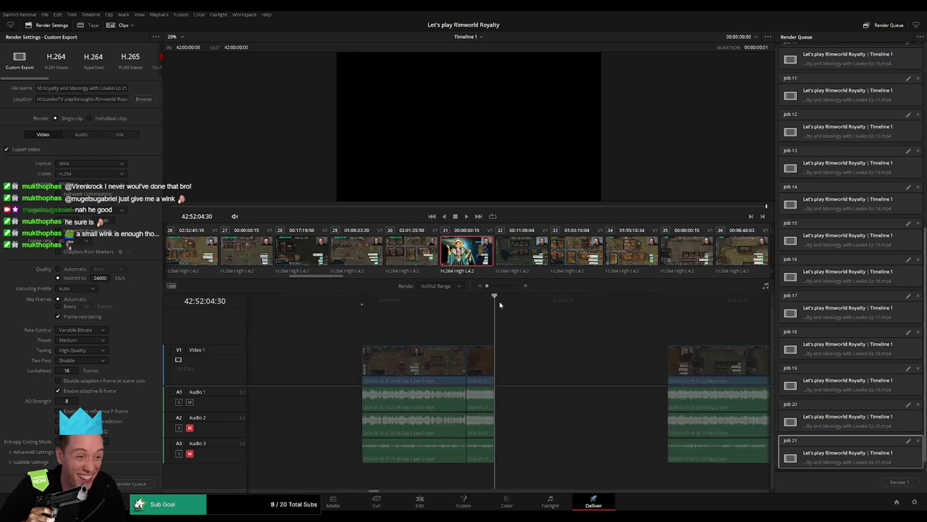
key("o")
left_click(125, 89)
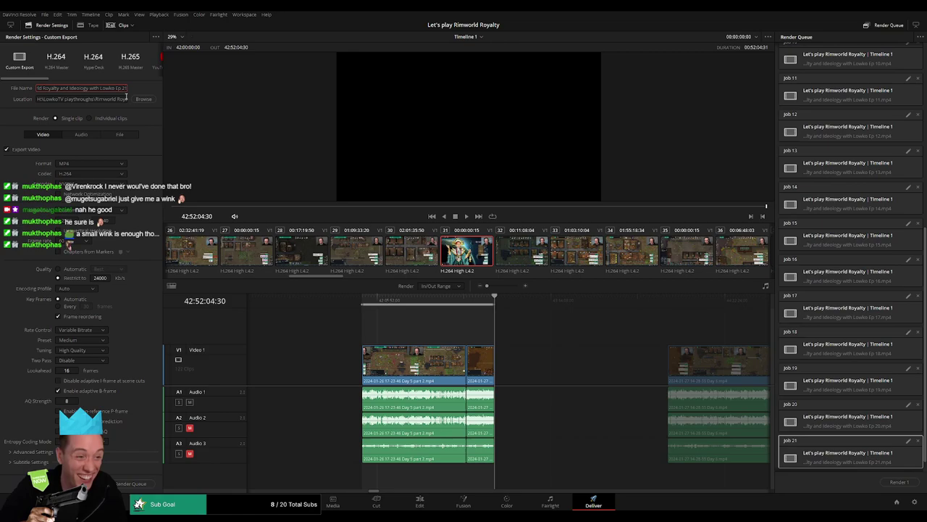
left_click(138, 484)
Step: Set the render range to the twenty-third episode, 44:00:00:00 to 44:52:02:00, and add it to the render queue with the file name ending in Ep 23
scroll(481, 319, "right", 5)
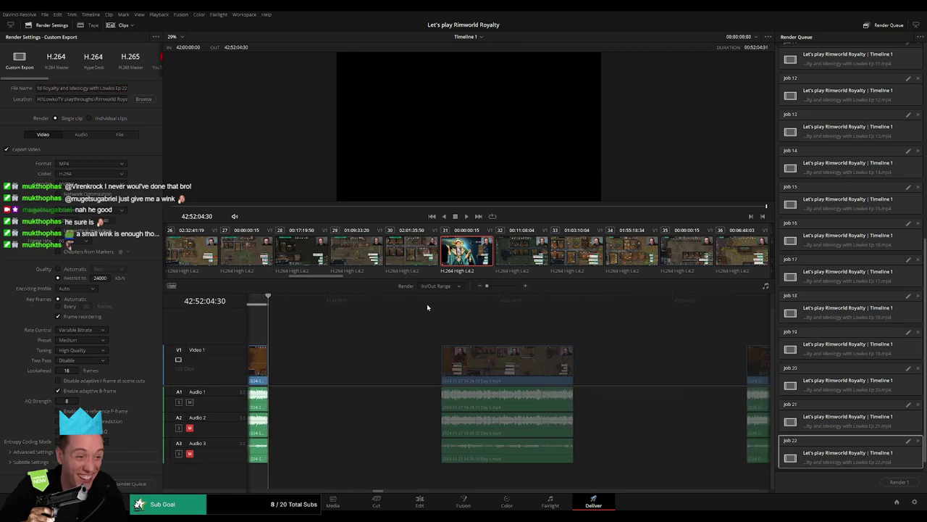
left_click_drag(434, 304, 441, 307)
key("i")
left_click_drag(585, 304, 575, 305)
key("o")
triple_click(125, 88)
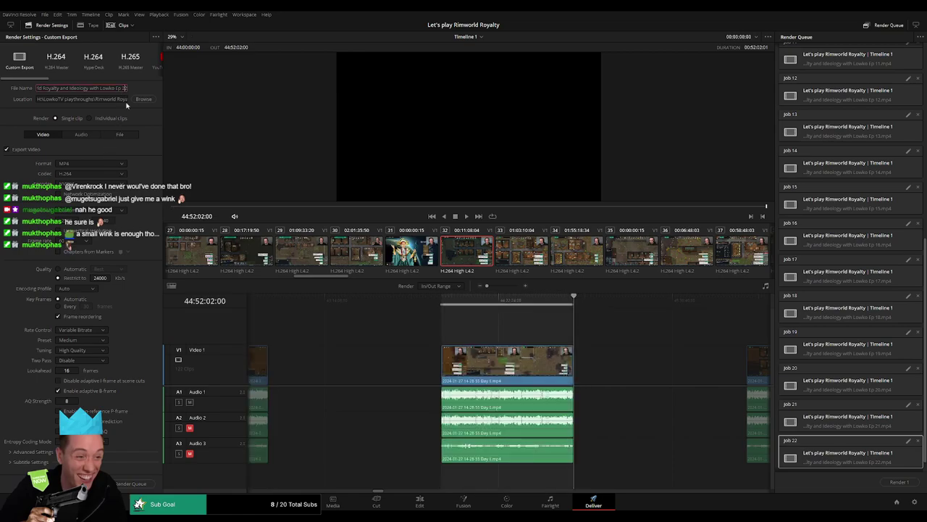
type("Let's play Rimworld Royalty and Ideology with Lowko Ep 23")
left_click(149, 483)
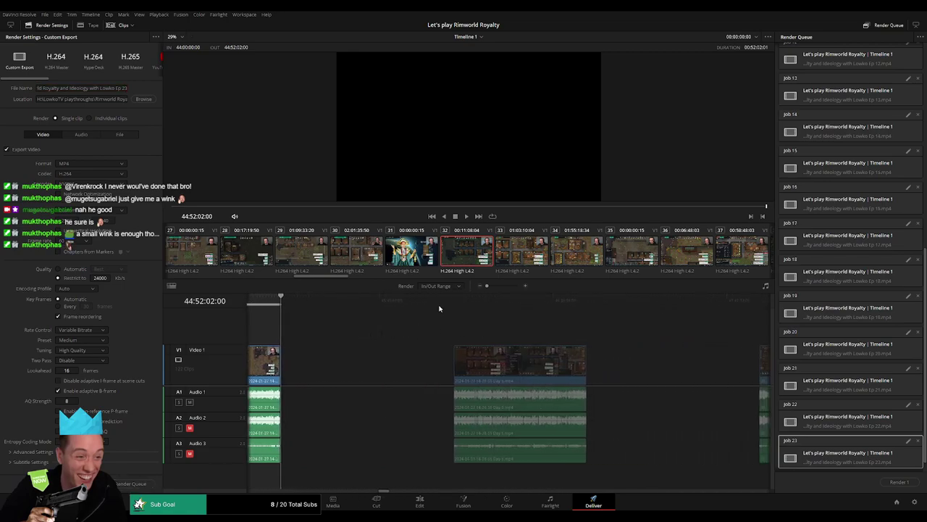
Step: Set the render range to the twenty-fourth episode, 46:00:00:00 to 46:52:08:30, and add it to the render queue with the file name ending in Ep 24
left_click_drag(439, 309, 590, 301)
key("o")
triple_click(124, 89)
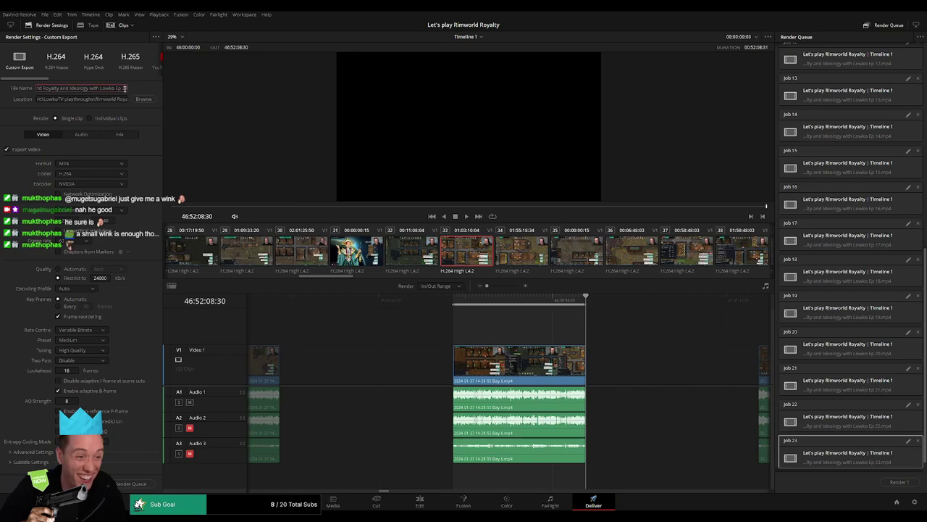
key("BackSpace")
type("4")
left_click(124, 486)
Step: Set the render range to the twenty-fifth episode, 48:00:00:00 to 48:52:10:30, and add it to the render queue with the file name ending in Ep 25
left_click_drag(665, 361, 351, 333)
left_click_drag(422, 307, 440, 307)
key("i")
left_click_drag(609, 307, 581, 305)
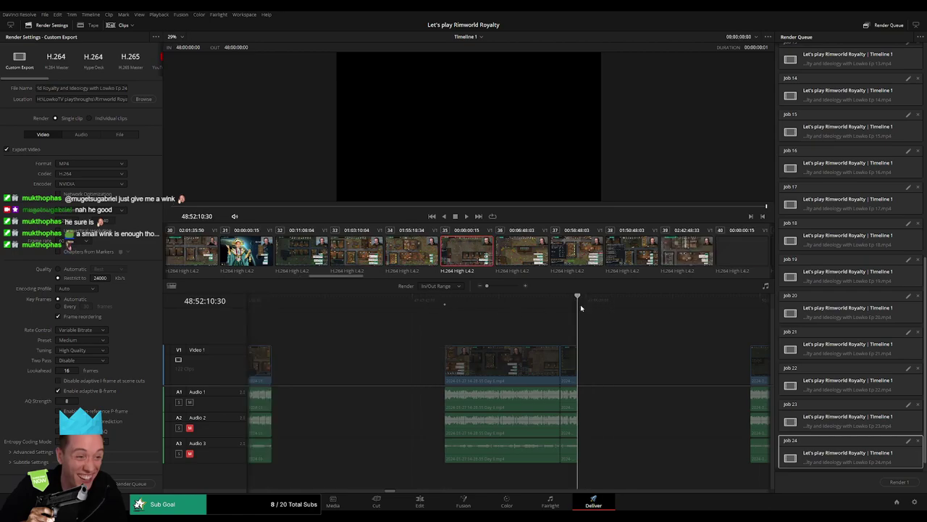
key("o")
left_click(124, 87)
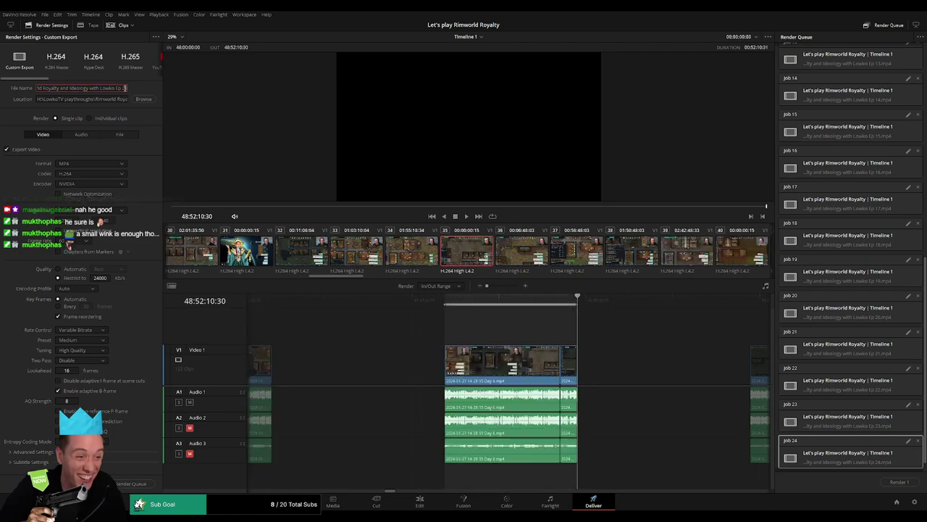
key("End")
key("BackSpace")
type("5")
left_click(144, 484)
Step: Set the render range to the twenty-sixth episode, 50:00:00:00 to 50:52:00:00, and add it to the render queue with the file name ending in Ep 26
left_click_drag(412, 302, 440, 300)
key("i")
scroll(492, 323, "right", 4)
left_click_drag(496, 302, 472, 303)
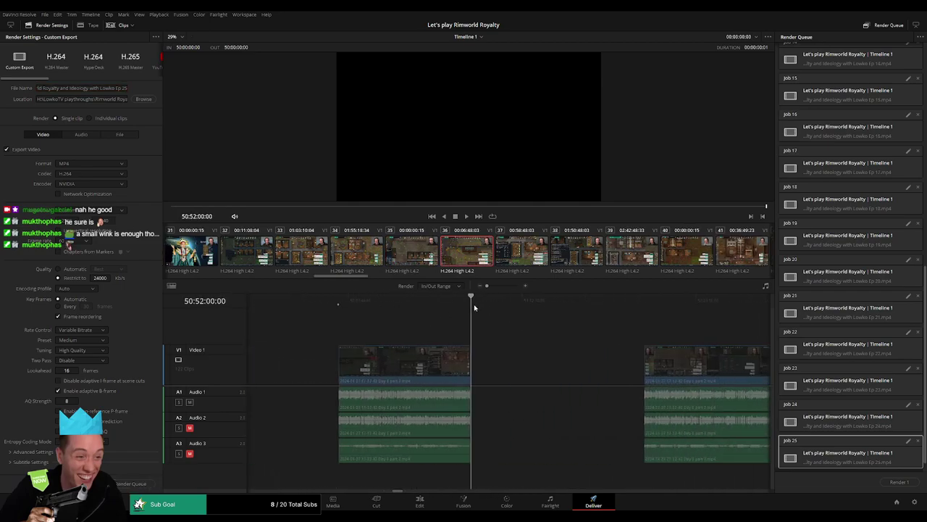
key("o")
left_click(124, 88)
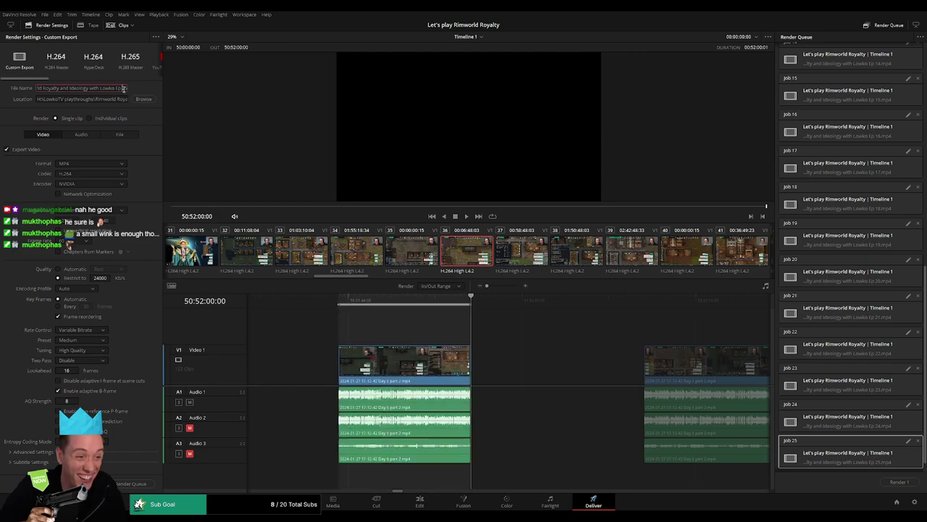
type("6")
left_click(130, 484)
Step: Set the render range to the twenty-seventh episode, 52:00:00:00 to 52:52:00:00, and add it to the render queue with the file name ending in Ep 27
scroll(434, 356, "right", 5)
left_click_drag(439, 312, 446, 308)
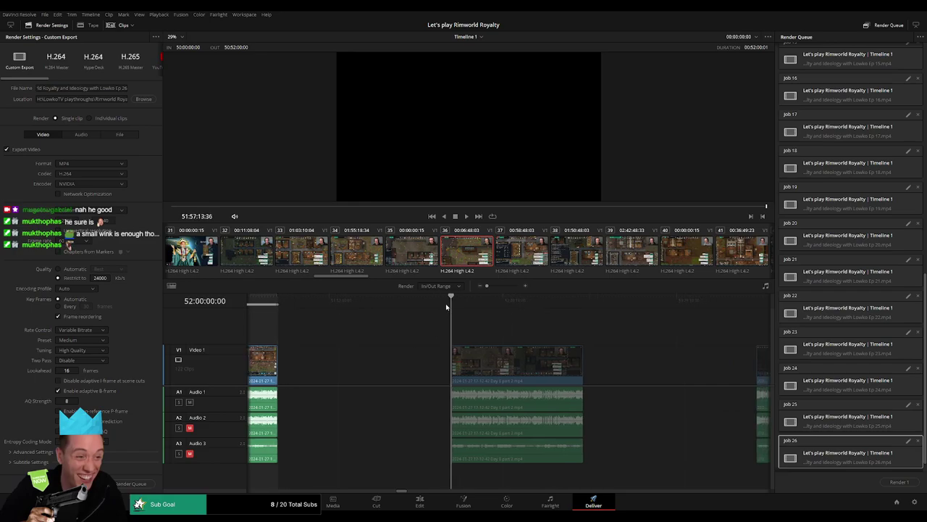
key("i")
left_click_drag(605, 303, 584, 305)
key("o")
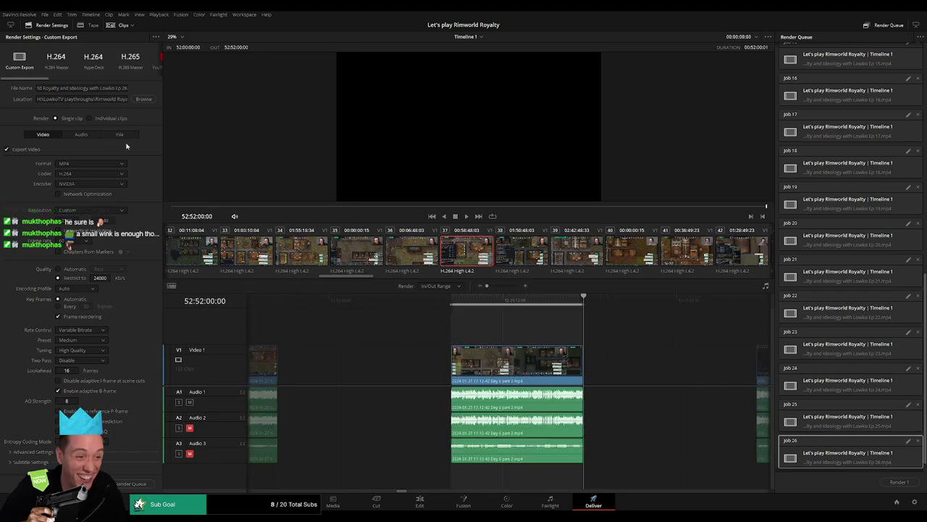
triple_click(125, 88)
type("27")
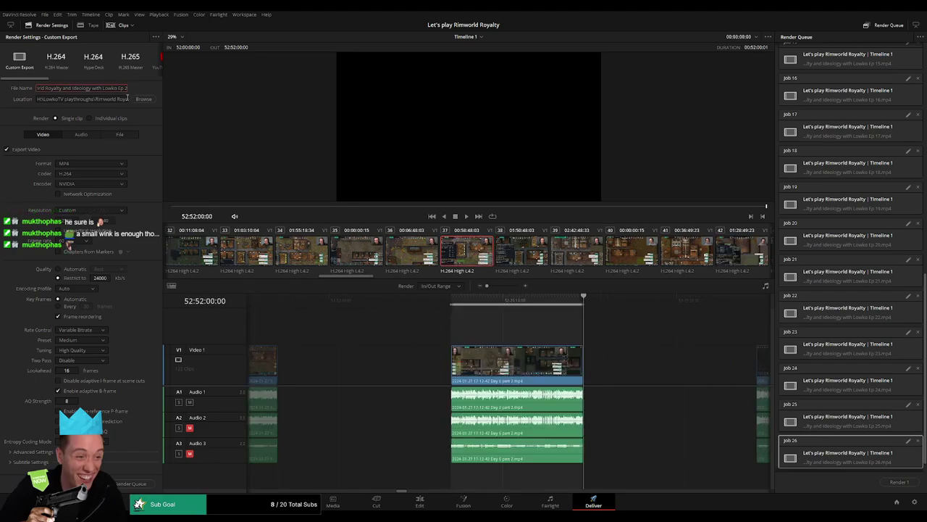
left_click(131, 484)
Step: Set the render range to the twenty-eighth episode, 54:00:00:00 to 54:52:00:30, and add it to the render queue with the file name ending in Ep 28
scroll(664, 355, "right", 5)
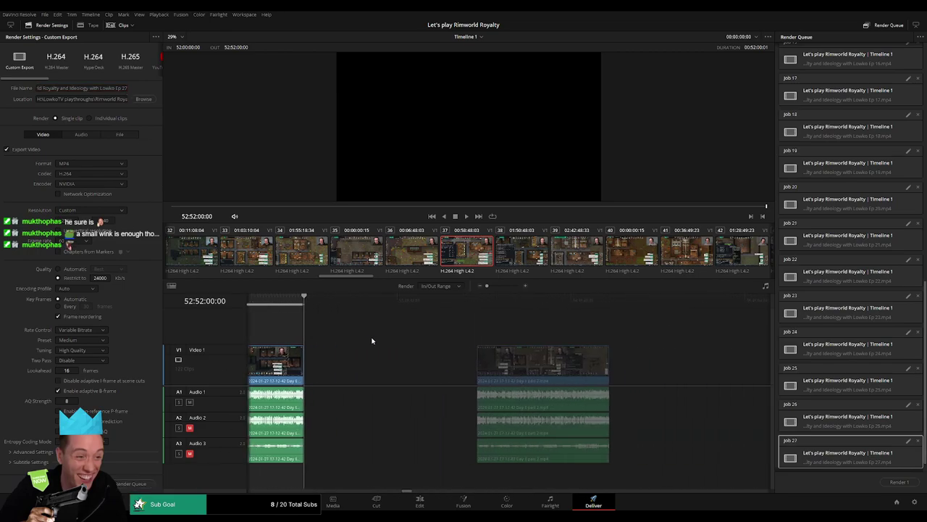
left_click_drag(407, 300, 436, 305)
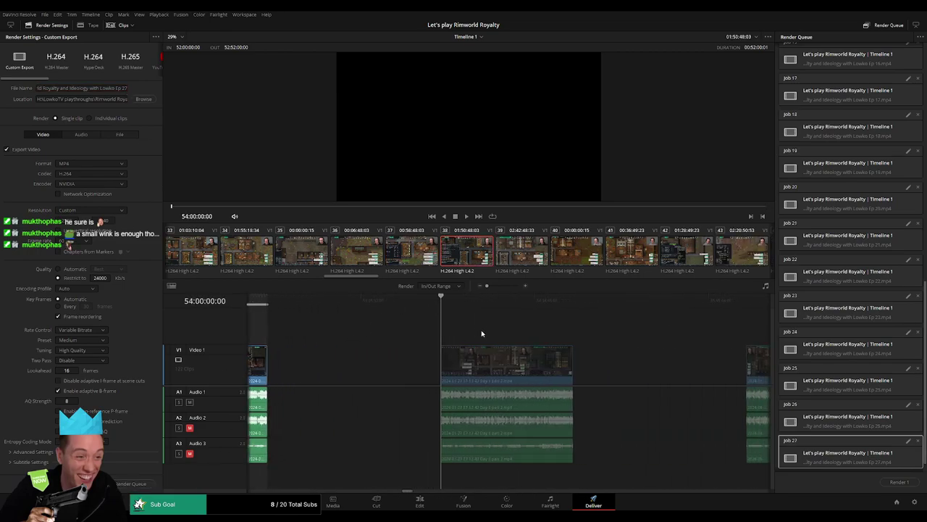
key("i")
scroll(483, 333, "right", 2)
left_click_drag(538, 301, 526, 304)
key("o")
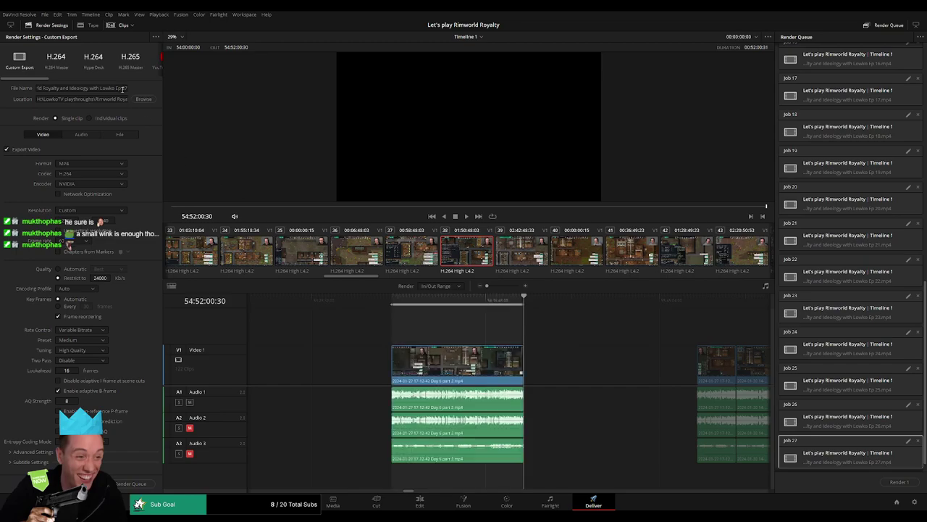
triple_click(123, 88)
type("28")
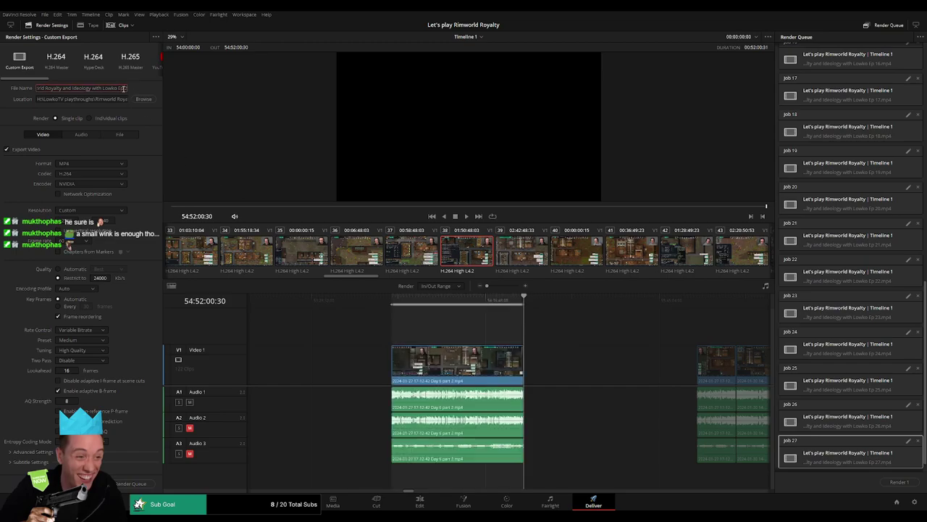
left_click(131, 483)
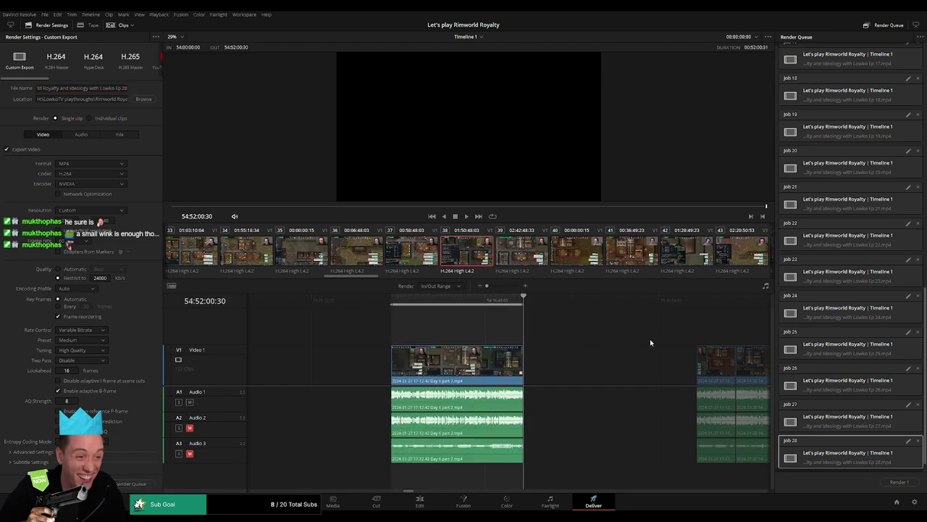
Step: Set the render range to the twenty-ninth episode, 56:00:00:00 to 56:52:14:30, and add it to the render queue with the file name ending in Ep 29
scroll(424, 333, "right", 3)
left_click_drag(421, 301, 440, 301)
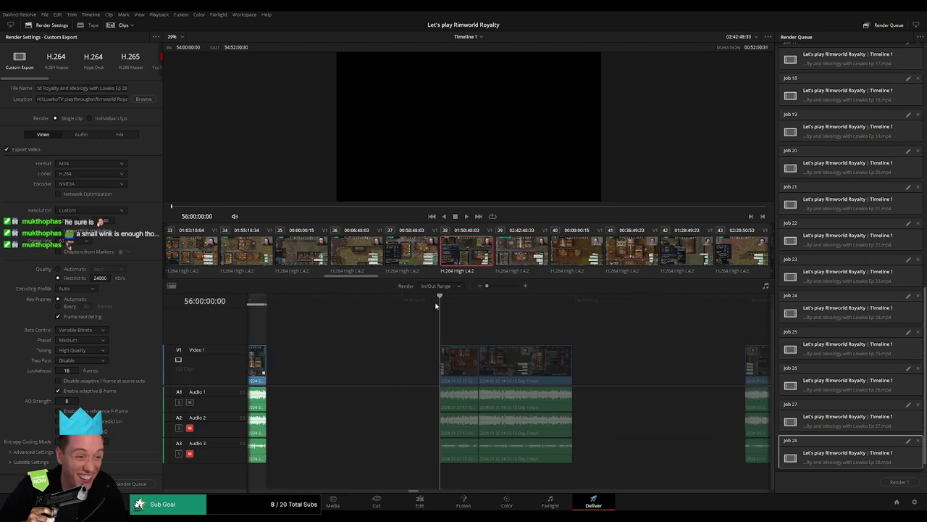
left_click(573, 300)
key("o")
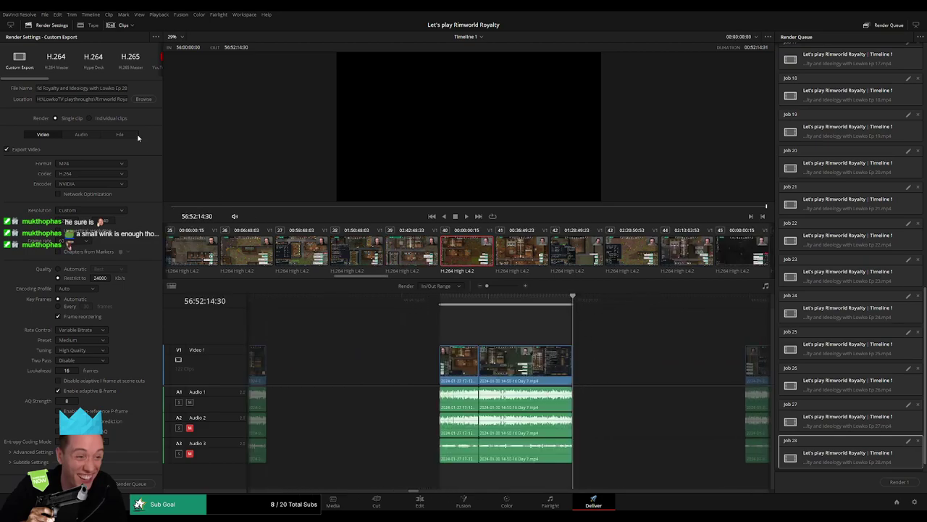
left_click(124, 87)
key("BackSpace")
type("9")
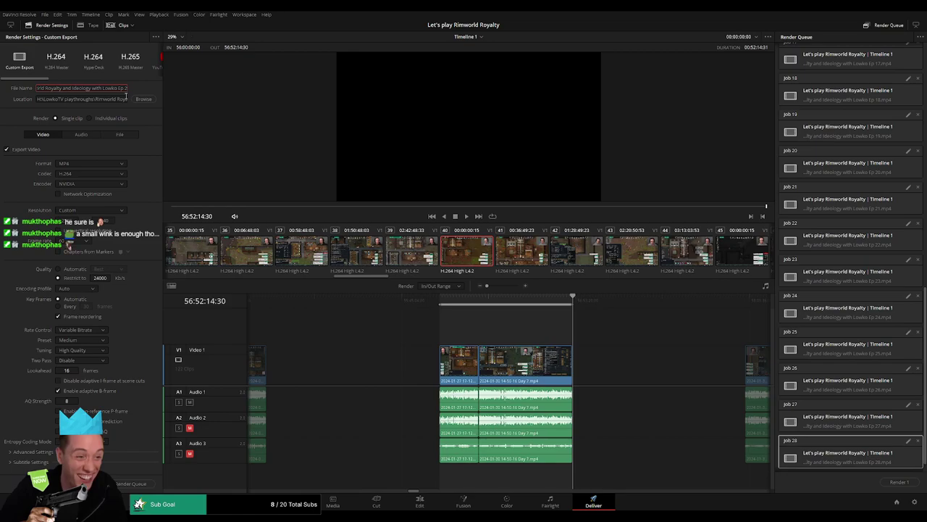
Step: Set the render range to the thirtieth episode, 58:00:00:00 to 58:52:00:00, and add it to the render queue with the file name ending in Ep 30
key("Down")
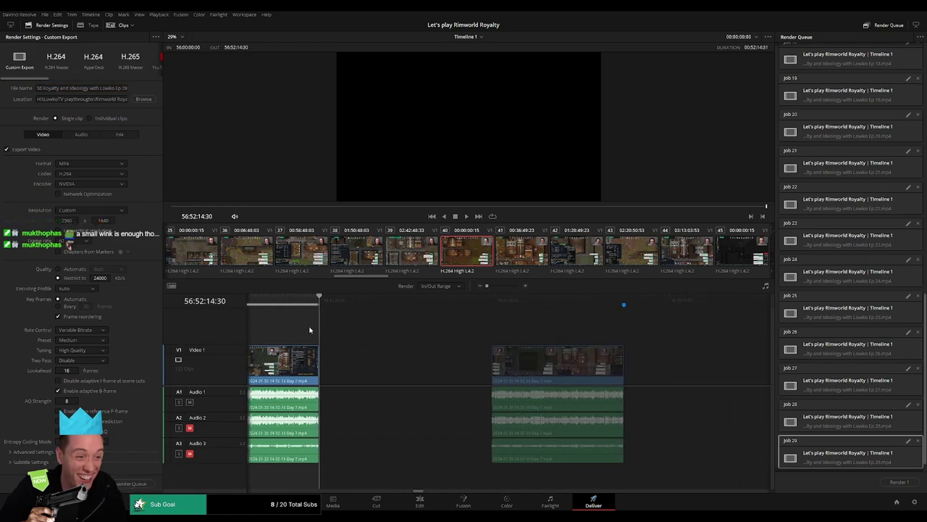
key("i")
left_click_drag(662, 300, 610, 303)
key("o")
triple_click(126, 87)
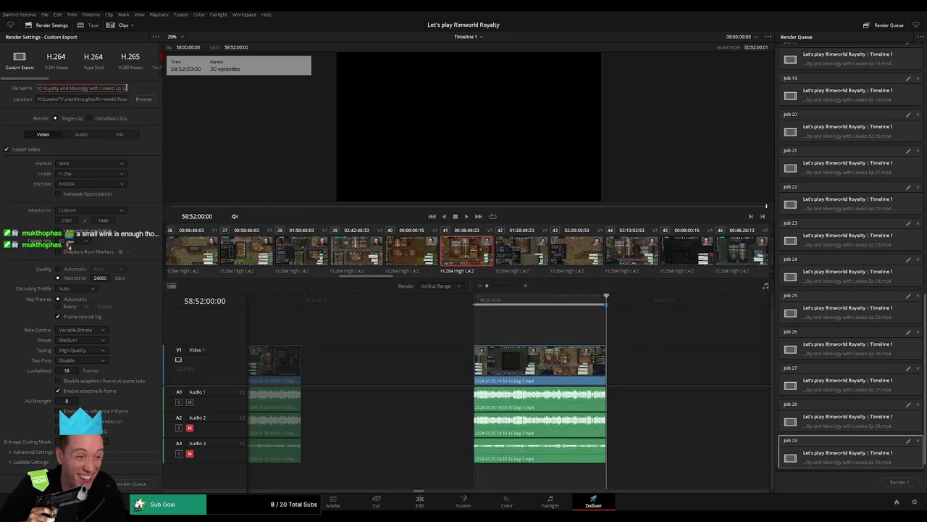
left_click(133, 484)
Step: Set the render range to the thirty-first episode, 60:00:00:00 to 60:52:01:30, and add it to the render queue with the file name ending in Ep 31
key("Down")
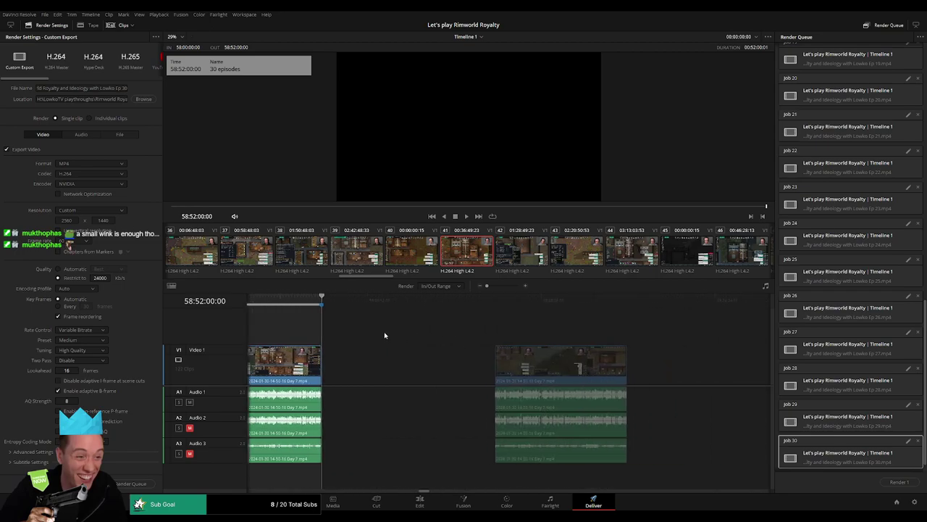
scroll(461, 325, "right", 4)
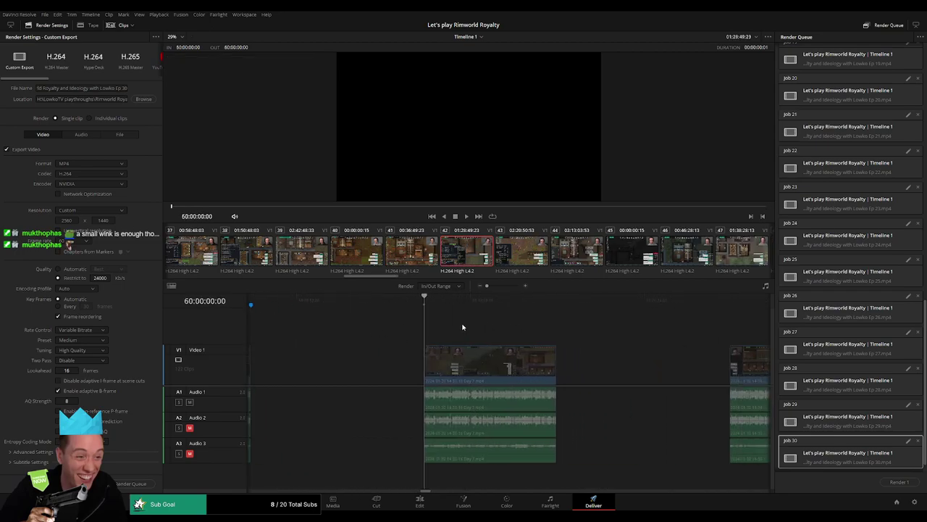
key("i")
left_click_drag(506, 304, 479, 307)
key("o")
triple_click(125, 88)
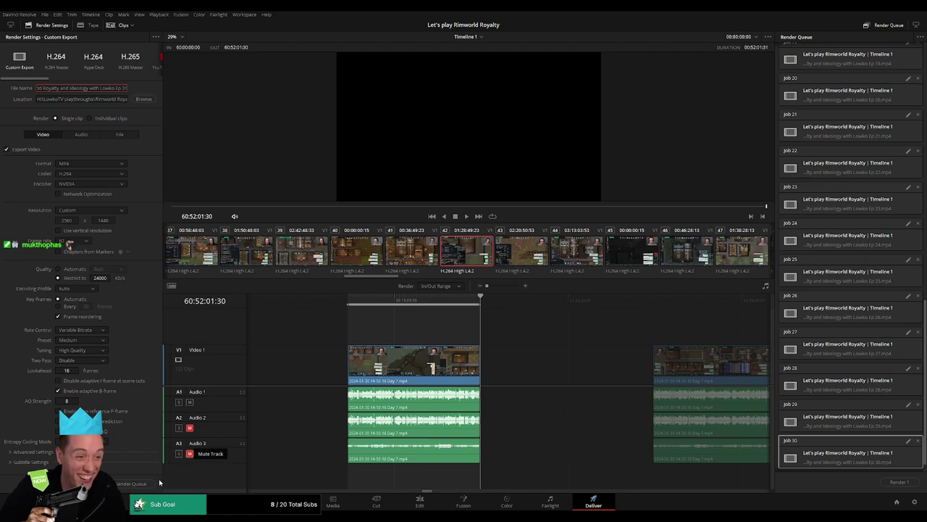
key("End")
key("BackSpace")
type("1")
left_click(133, 484)
Step: Set the render range to the thirty-second episode, 62:00:00:00 to 62:52:13:00, and add it to the render queue with the file name ending in Ep 32
scroll(563, 348, "right", 5)
left_click_drag(448, 301, 460, 302)
key("i")
left_click_drag(604, 304, 594, 303)
key("o")
left_click(124, 88)
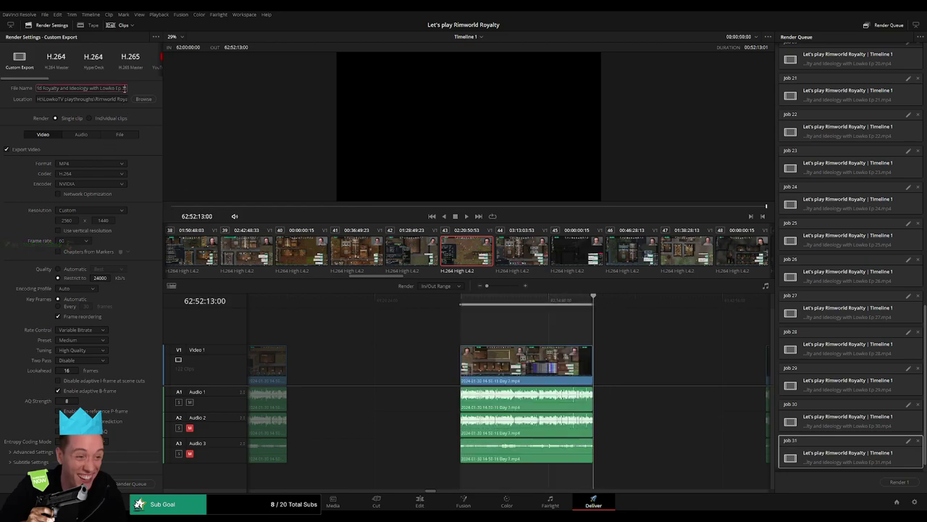
key("BackSpace")
type("2")
left_click(134, 483)
Step: Set the render range to the thirty-third episode, 64:00:00:00 to 64:52:02:00, and add it to the render queue with the file name ending in Ep 33
scroll(384, 340, "right", 3)
left_click(439, 298)
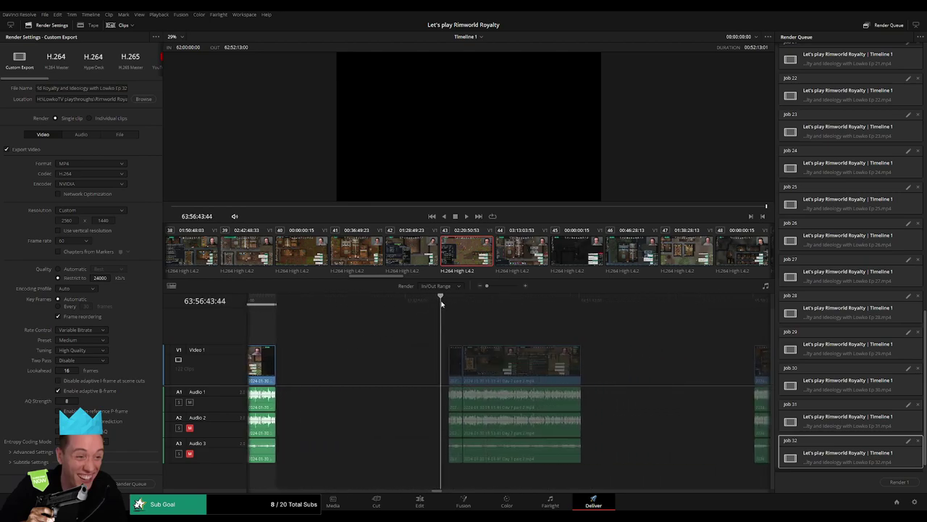
left_click(609, 300)
left_click_drag(609, 301, 582, 300)
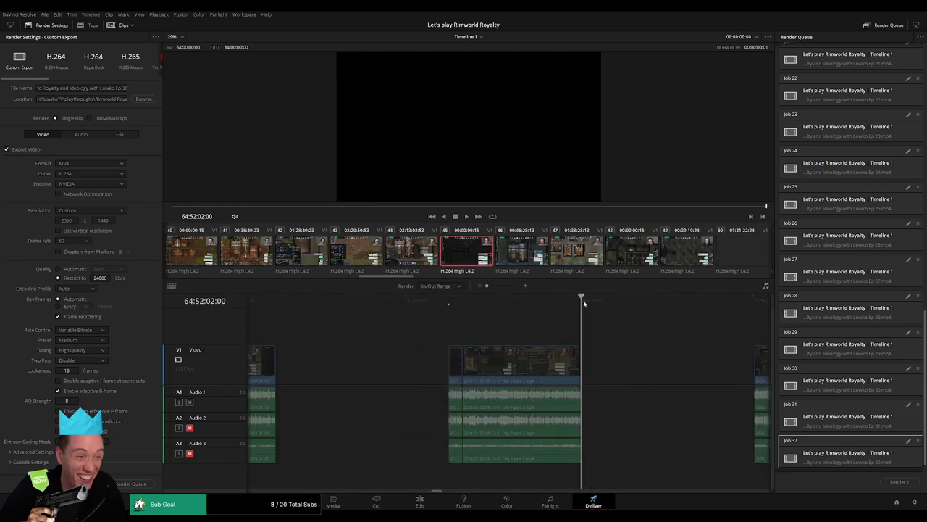
key("o")
triple_click(120, 87)
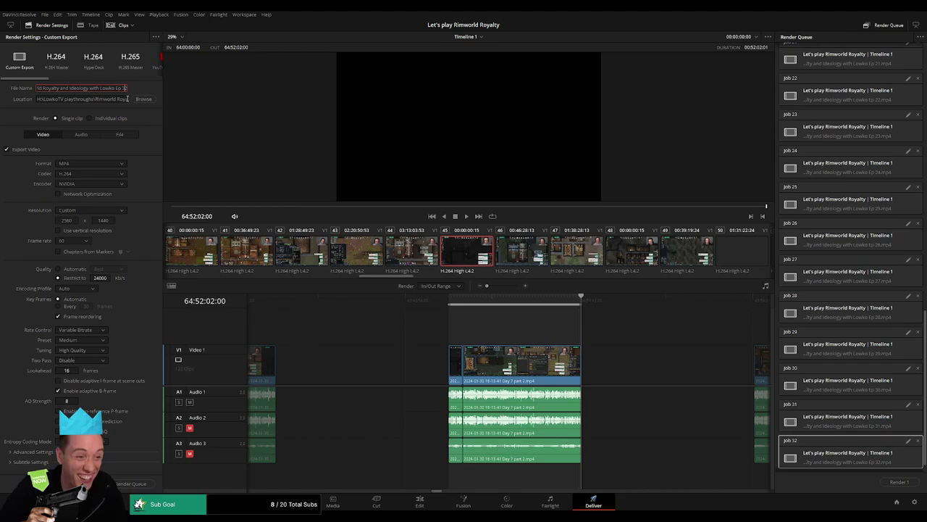
type("3")
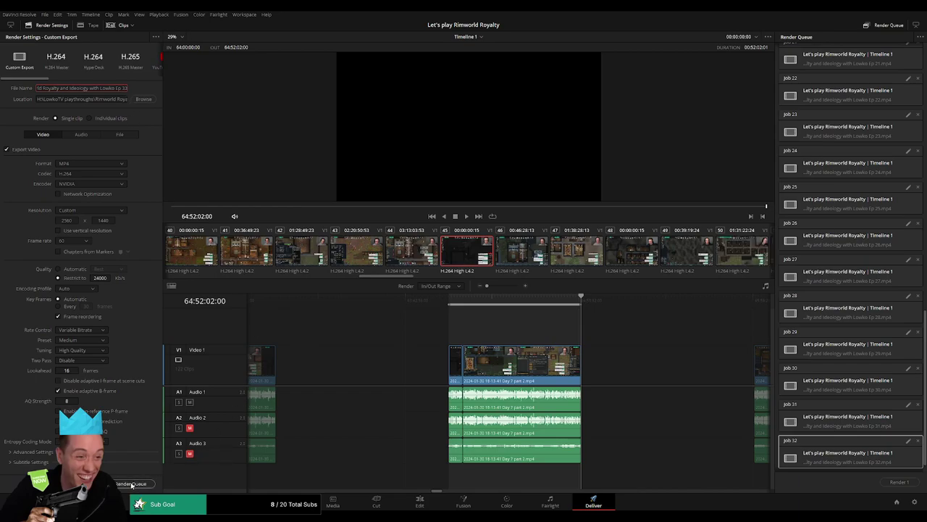
left_click(131, 483)
Step: Set the render range to the thirty-fourth episode, 66:00:00:00 to 66:52:00:00, and add it to the render queue with the file name ending in Ep 34
scroll(375, 340, "right", 1)
left_click(449, 298)
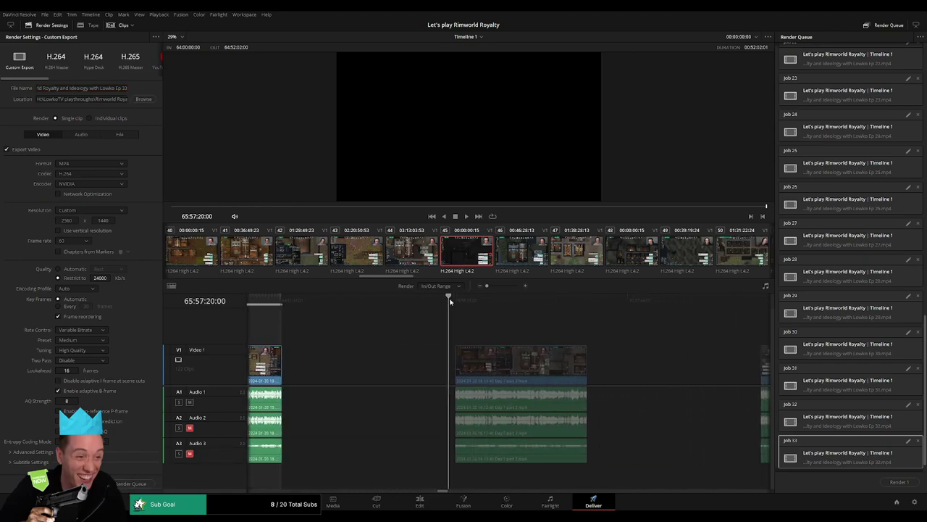
key("Down")
key("i")
left_click(594, 303)
key("Up")
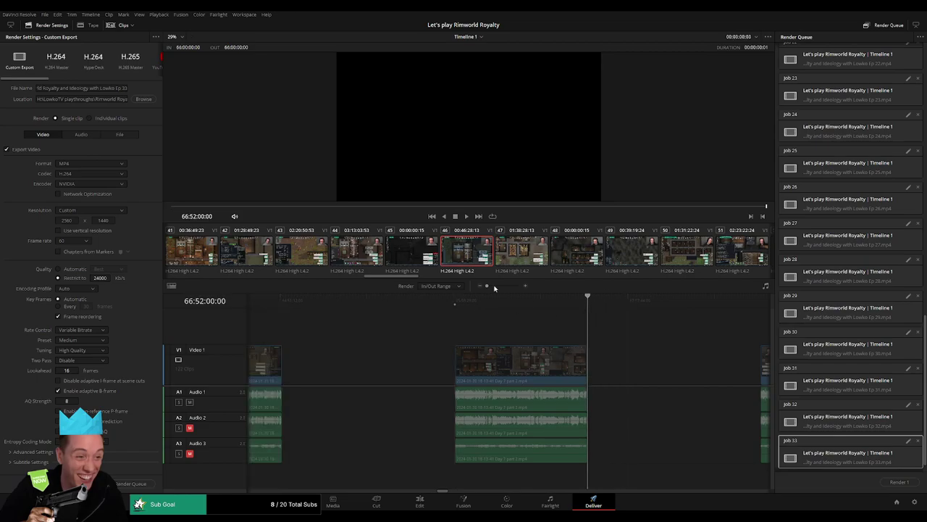
key("o")
left_click(125, 89)
key("BackSpace")
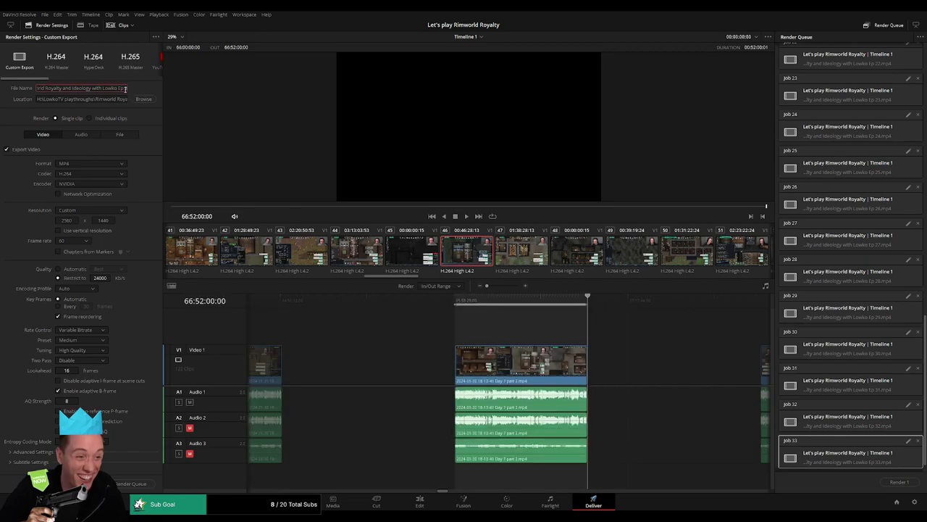
left_click(148, 484)
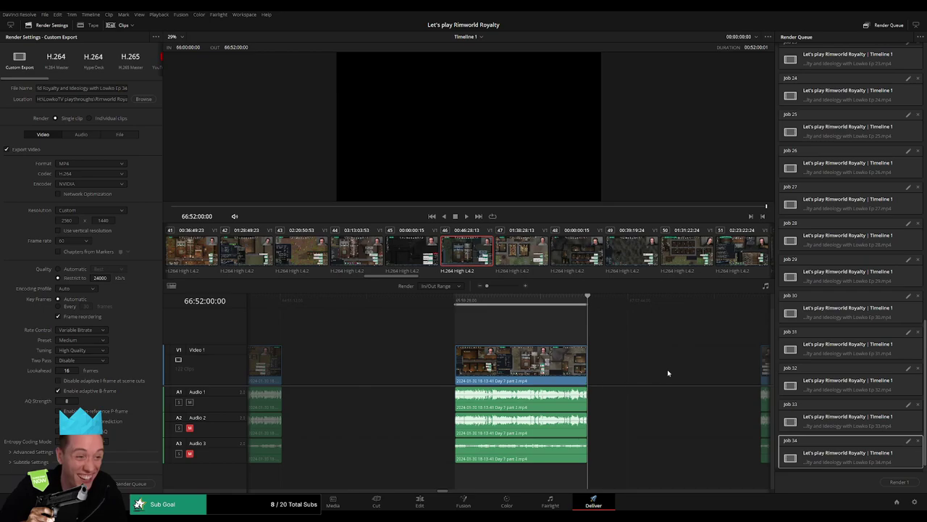
Step: Set the render range to the thirty-fifth episode, 68:00:00:00 to 68:52:07:00, and add it to the render queue with the file name ending in Ep 35
scroll(666, 372, "right", 8)
left_click(425, 302)
left_click_drag(425, 305, 446, 307)
left_click(574, 304)
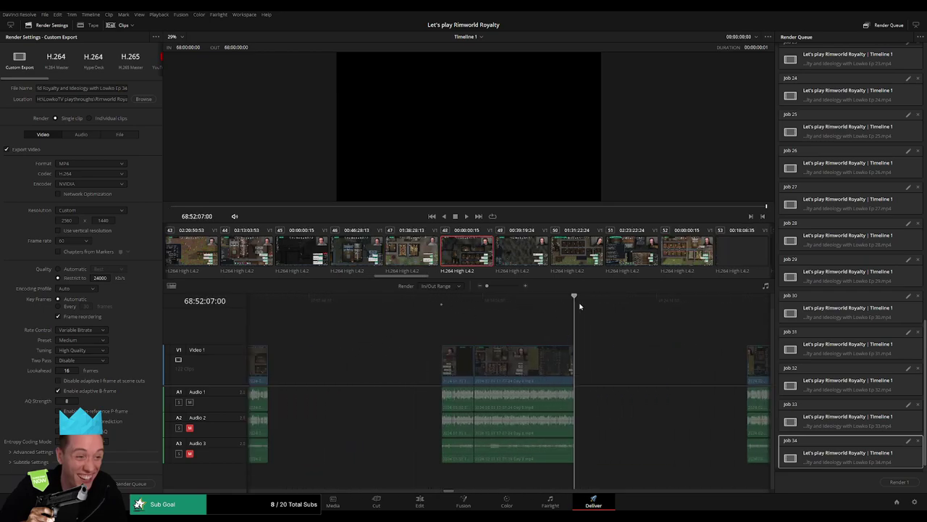
key("o")
left_click(126, 87)
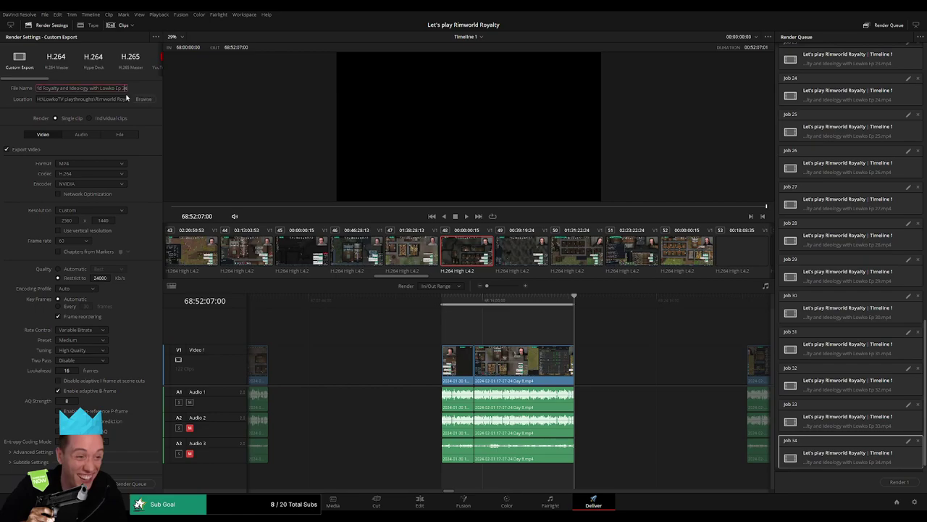
type("5")
left_click(137, 483)
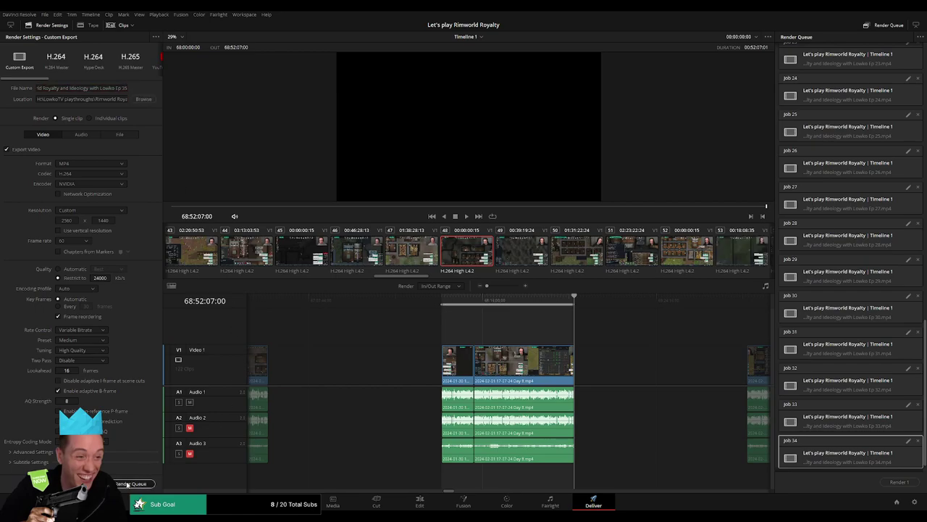
Step: Set the render range to the thirty-sixth episode, 70:00:00:00 to 70:52:03:00, and add it to the render queue with the file name ending in Ep 36
left_click_drag(432, 303, 438, 307)
key("i")
left_click(580, 308)
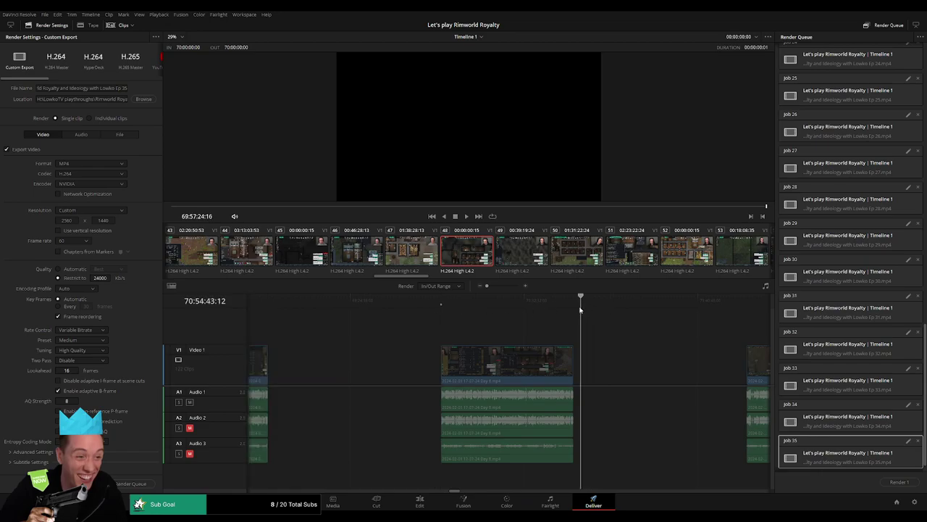
key("Up")
key("o")
left_click(124, 87)
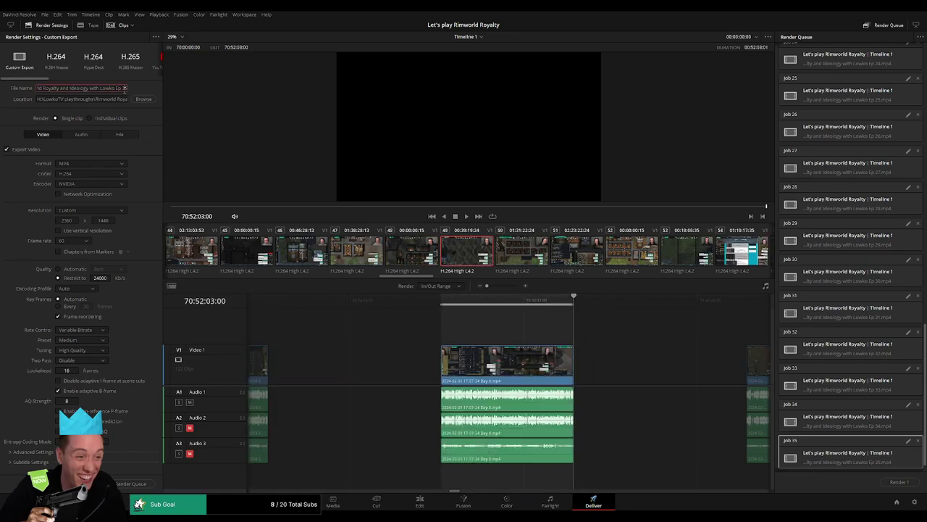
type("36")
left_click(145, 483)
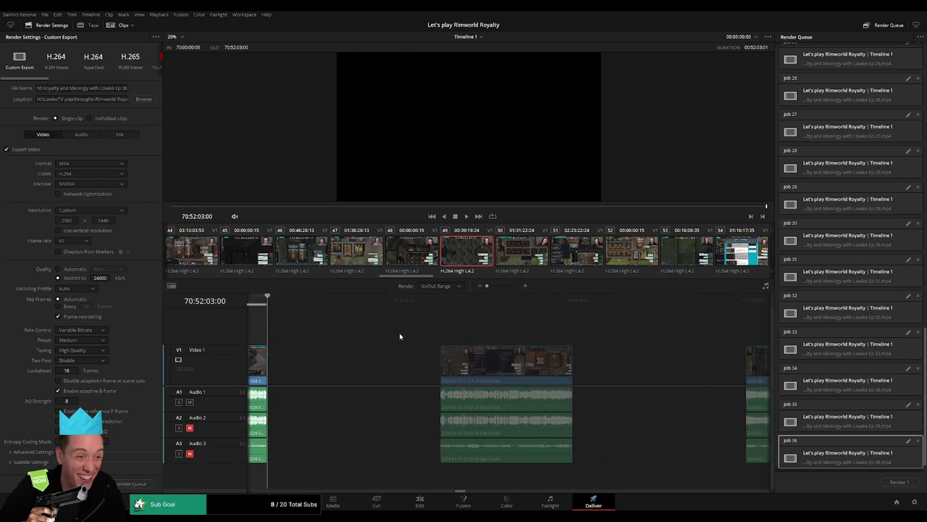
Step: Set the render range to the thirty-seventh episode, 72:00:00:00 to 72:52:00:00, and add it to the render queue with the file name ending in Ep 37
left_click(430, 301)
left_click_drag(432, 304, 437, 303)
key("i")
left_click_drag(590, 305, 573, 308)
key("x")
left_click(126, 90)
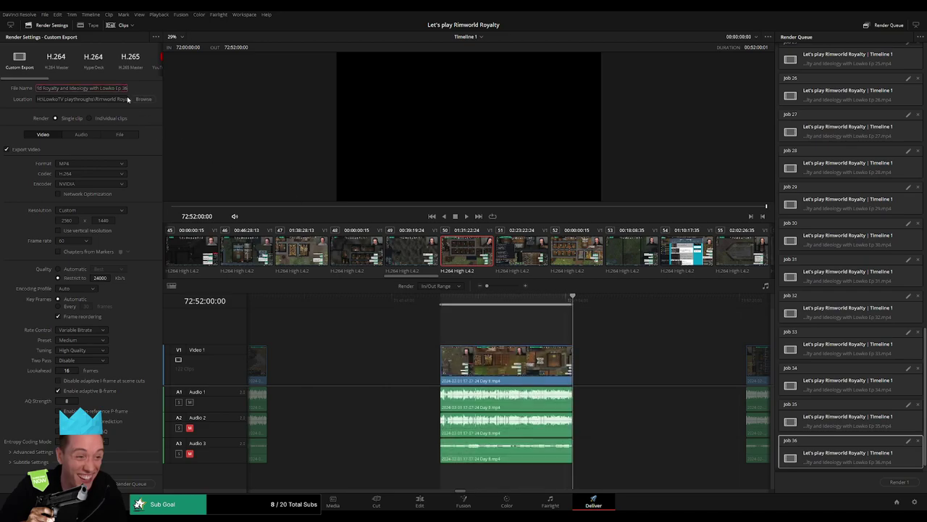
key("BackSpace")
type("7")
left_click(133, 486)
Step: Set the render range to the thirty-eighth episode, 74:00:00:00 to 74:52:20:00, and add it to the render queue with the file name ending in Ep 38
left_click_drag(677, 352, 374, 343)
left_click_drag(426, 297, 581, 302)
key("x")
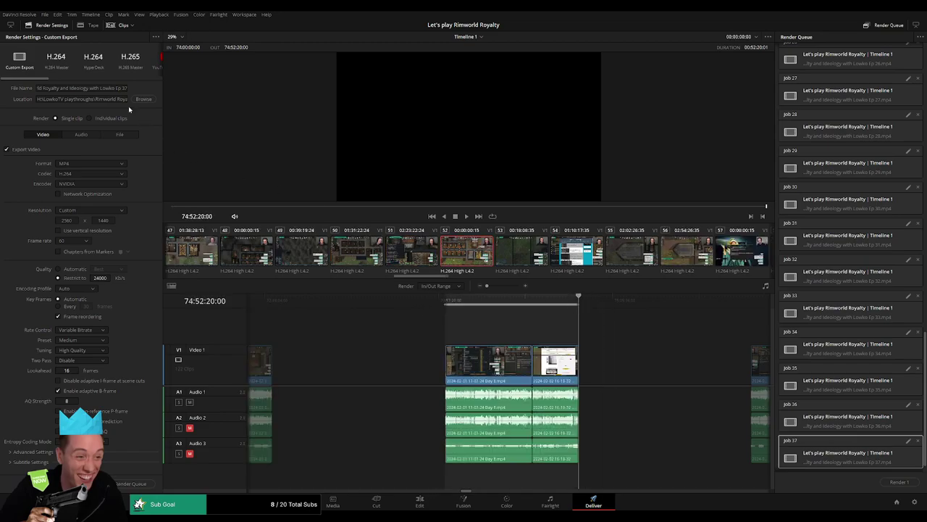
left_click(125, 87)
left_click(133, 484)
Step: Set the render range to the thirty-ninth episode, 76:00:00:00 to 76:52:09:00, and add it to the render queue with the file name ending in Ep 39
scroll(342, 348, "right", 5)
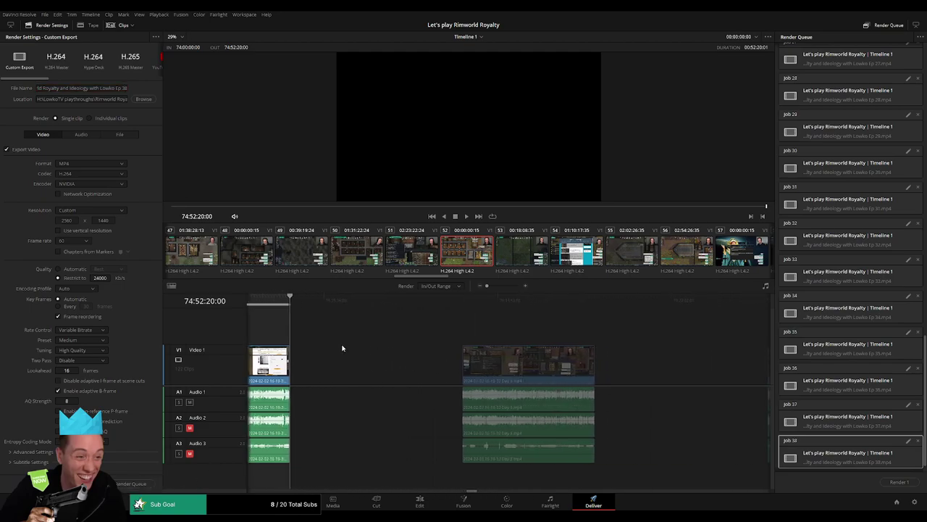
left_click_drag(443, 302, 468, 306)
key("i")
scroll(547, 323, "right", 3)
key("o")
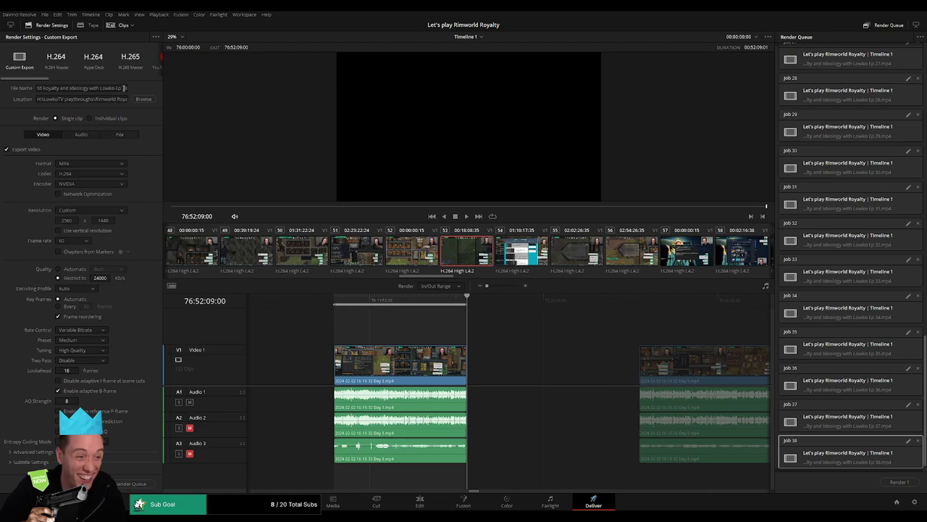
double_click(124, 88)
type("39")
left_click(138, 483)
Step: Set the render range to the fortieth episode, 78:00:00:00 to 78:52:09:00, and add it to the render queue with the file name ending in Ep 40
scroll(481, 339, "right", 3)
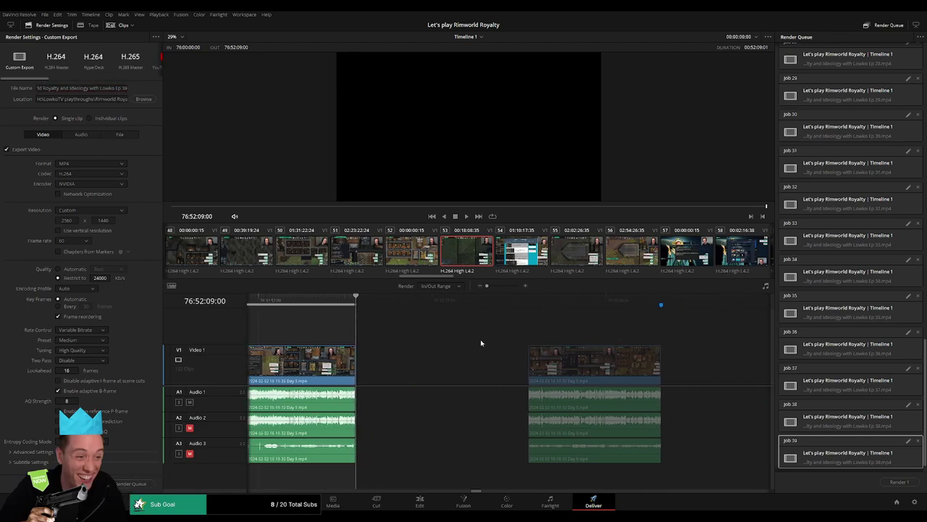
left_click(458, 303)
key("i")
scroll(445, 325, "right", 2)
left_click_drag(553, 305, 525, 313)
key("o")
left_click(125, 88)
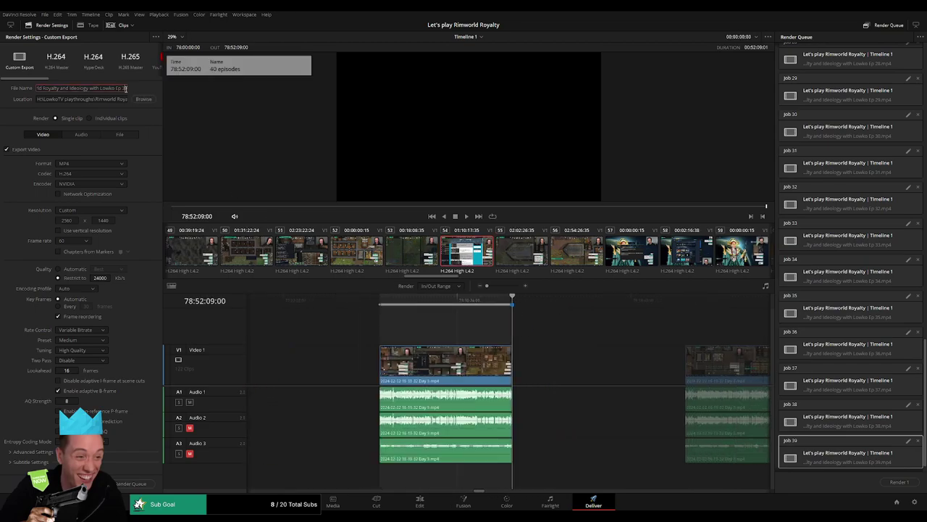
key("BackSpace")
key("BackSpace")
left_click(132, 483)
Step: Set the render range to the forty-first episode, 80:00:00:00 to 80:52:00:00, and add it to the render queue with the file name ending in Ep 41
scroll(406, 341, "right", 5)
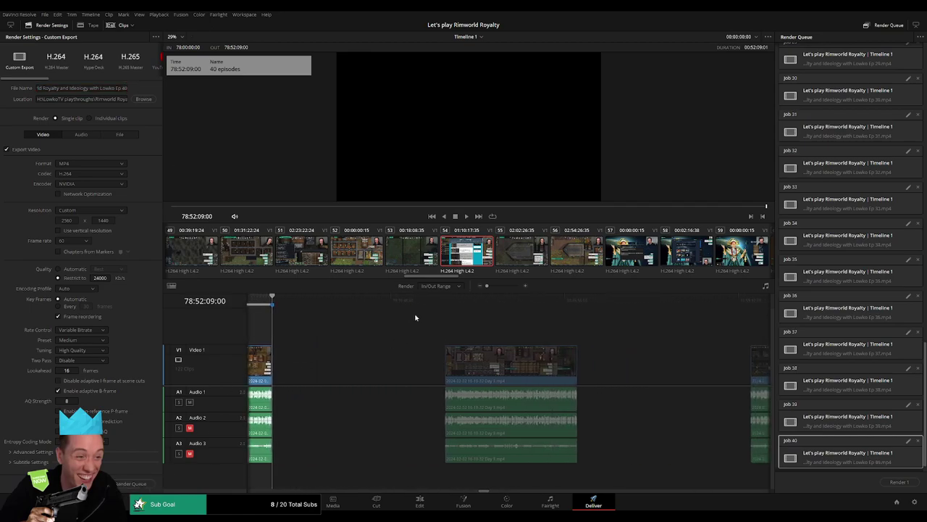
left_click(439, 303)
mouse_move(438, 304)
left_mouse_down()
mouse_move(472, 303)
mouse_move(449, 303)
left_mouse_up()
key("i")
scroll(476, 319, "right", 2)
key("o")
left_click(124, 89)
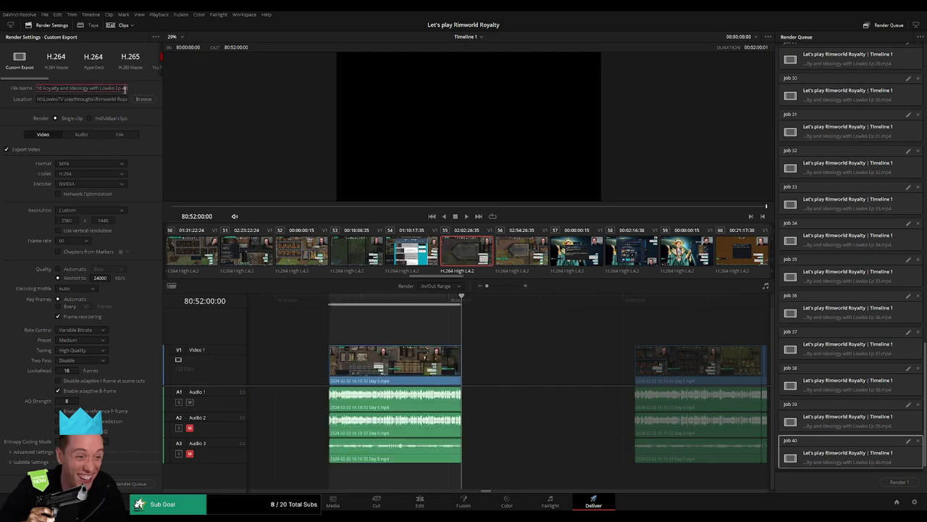
key("BackSpace")
key("BackSpace")
left_click(152, 484)
Step: Set the render range to the forty-second episode, 82:00:00:00 to 82:52:08:00, and add it to the render queue with the file name ending in Ep 42
scroll(355, 337, "right", 3)
left_click_drag(397, 311, 436, 299)
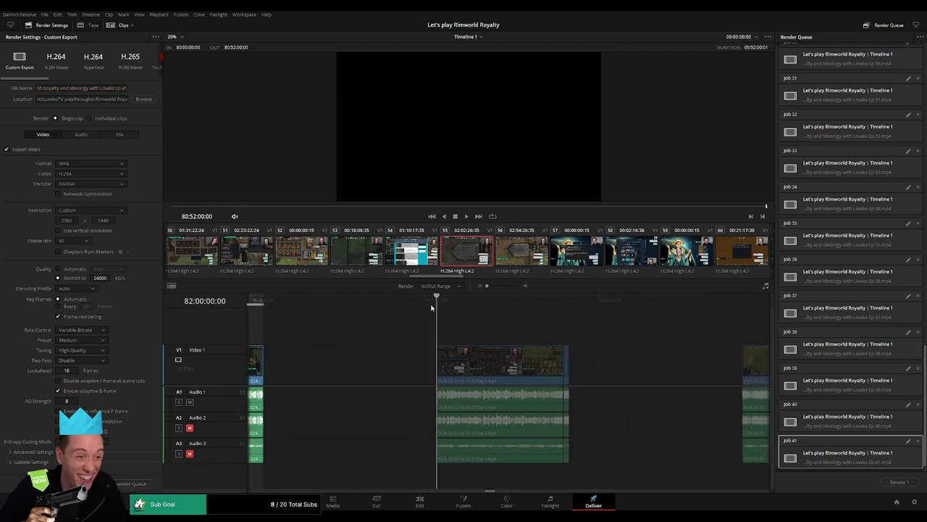
left_click(578, 302)
left_click_drag(577, 304, 569, 305)
key("o")
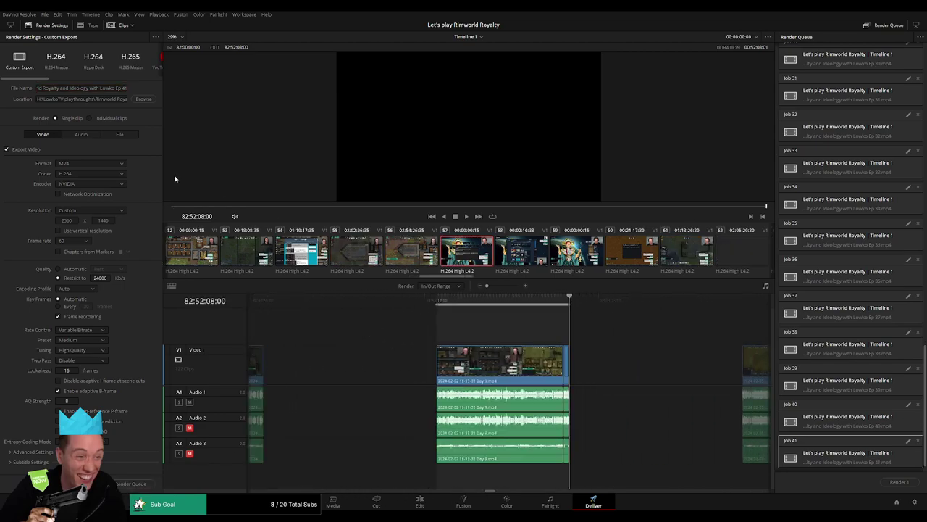
left_click(127, 89)
key("End")
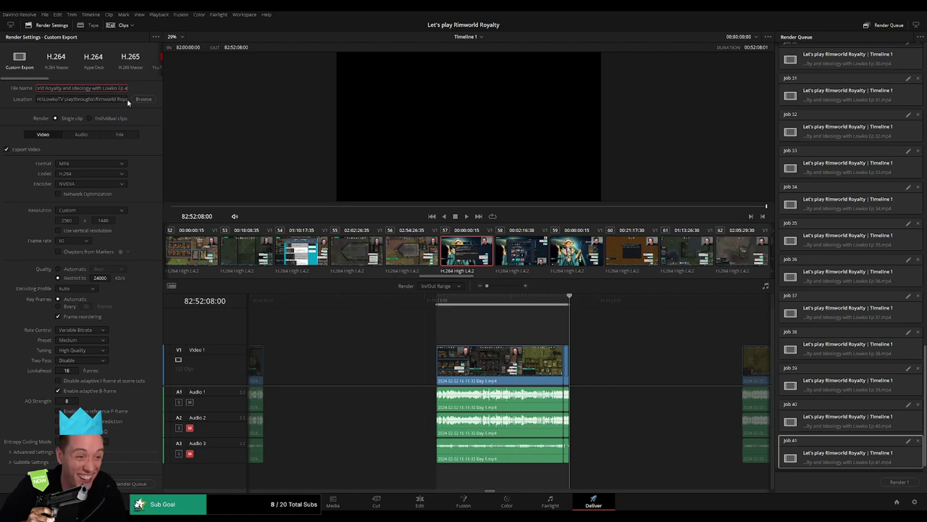
key("BackSpace")
type("2")
key("BackSpace")
type("2")
left_click(143, 487)
Step: Set the render range to the forty-third episode, 84:00:00:00 to 84:52:04:30, and add it to the render queue with the file name ending in Ep 43
scroll(362, 343, "right", 5)
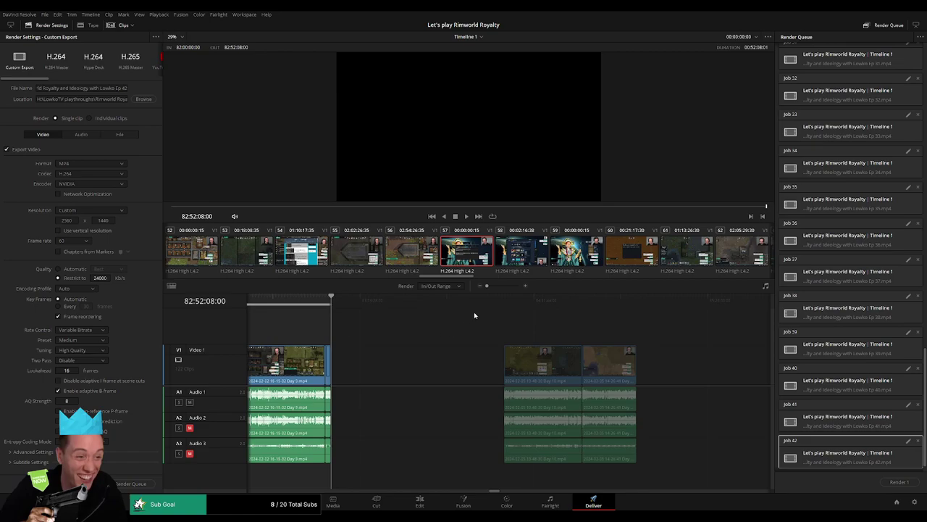
left_click_drag(481, 299, 504, 298)
key("i")
left_click(650, 299)
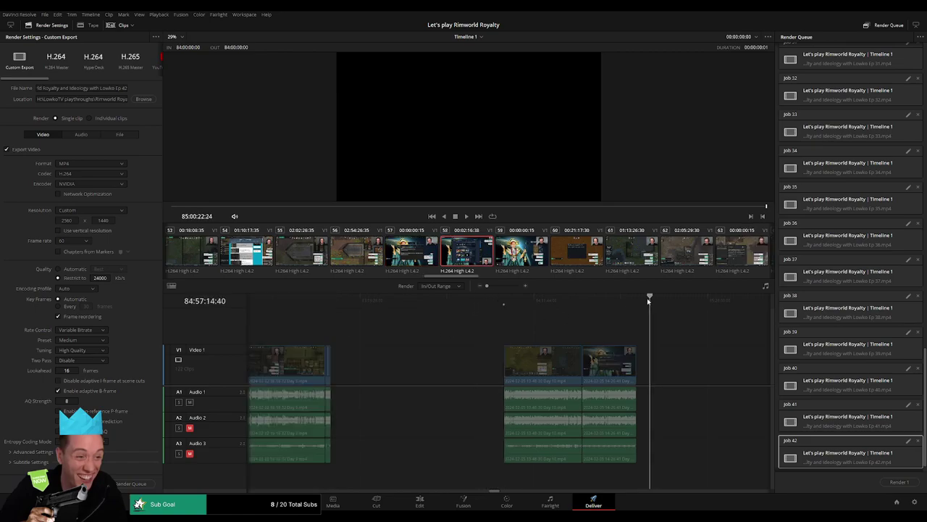
key("Up")
key("o")
left_click(127, 89)
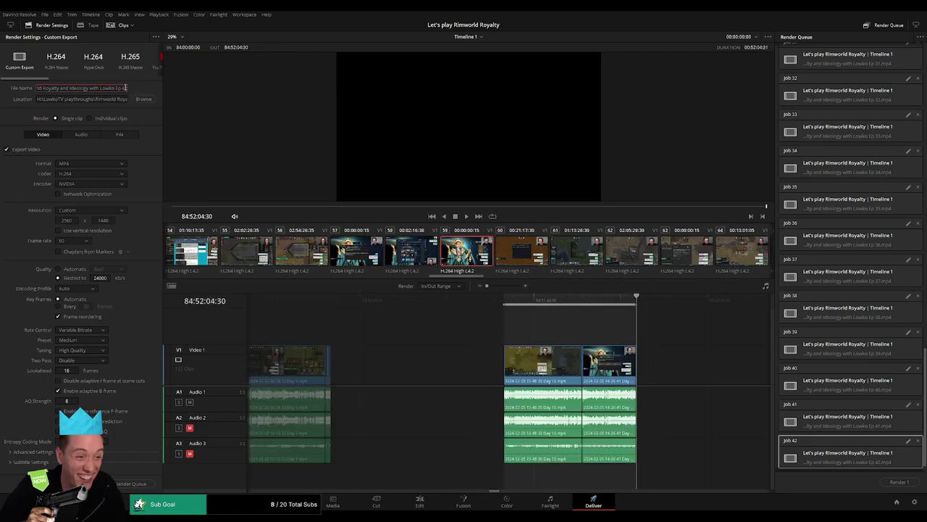
key("BackSpace")
type("3")
left_click(133, 483)
Step: Set the render range to the forty-fourth episode, 86:00:00:00 to 86:52:09:00, and add it to the render queue with the file name ending in Ep 44
scroll(478, 329, "right", 5)
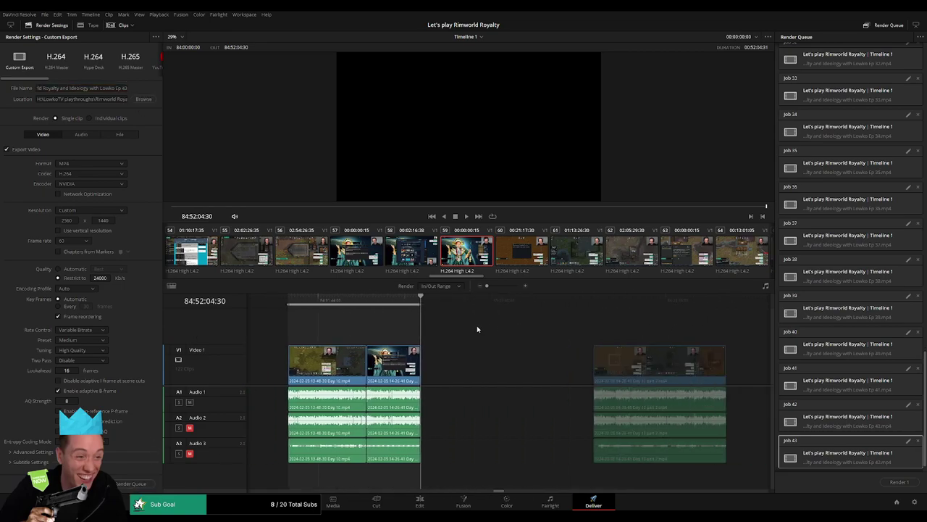
left_click_drag(445, 302, 455, 303)
key("Down")
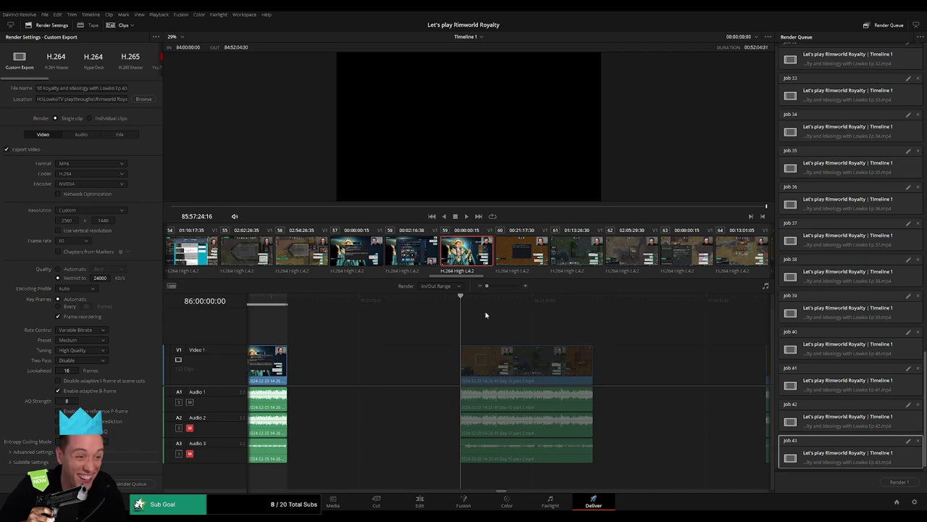
key("i")
left_click_drag(633, 305, 603, 306)
key("Up")
key("o")
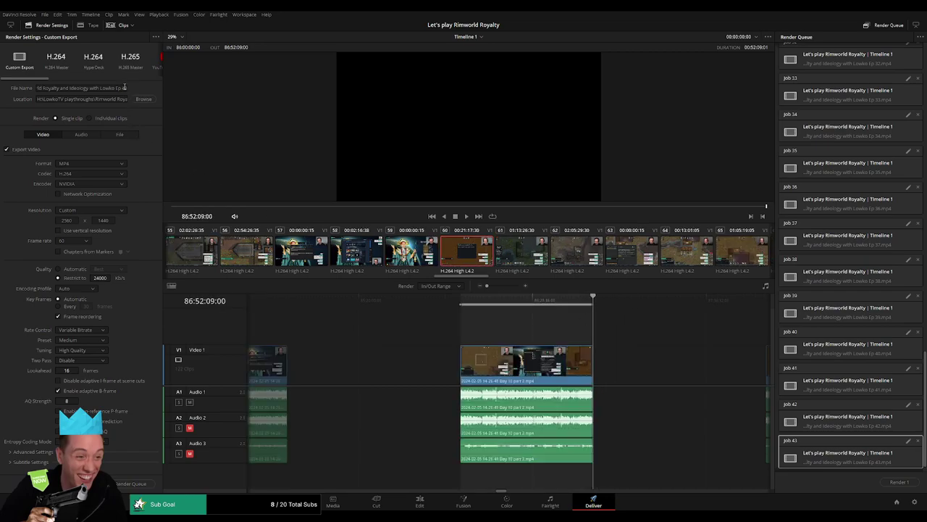
key("BackSpace")
type("4")
left_click(140, 486)
Step: Set the render range to the forty-fifth episode, 88:00:00:00 to 88:52:03:00, and add it to the render queue with the file name ending in Ep 45
left_click_drag(736, 353, 591, 309)
left_click(450, 303)
key("Down")
key("i")
key("o")
triple_click(123, 87)
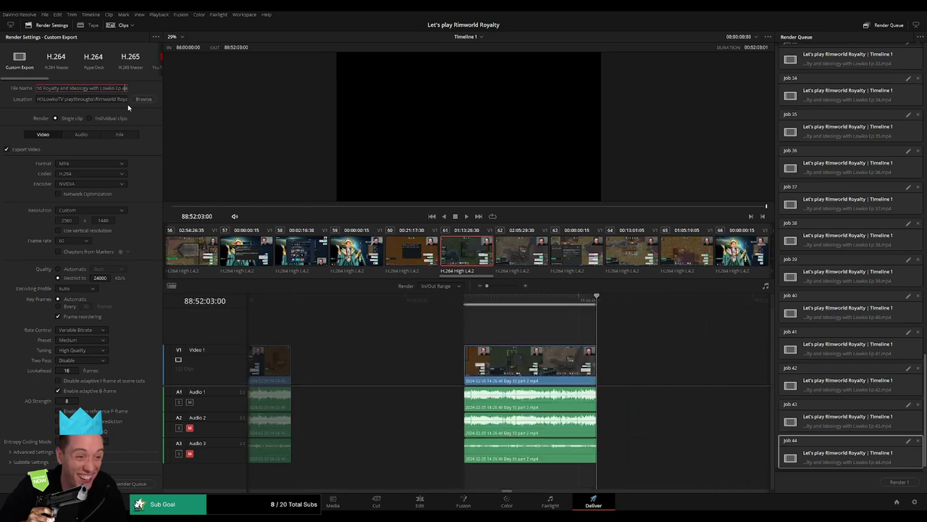
type("5")
left_click(122, 486)
Step: Set the render range to the forty-sixth episode, 90:00:00:00 to 90:52:03:00, and add it to the render queue with the file name ending in Ep 46
left_click_drag(684, 349, 374, 337)
left_click(424, 303)
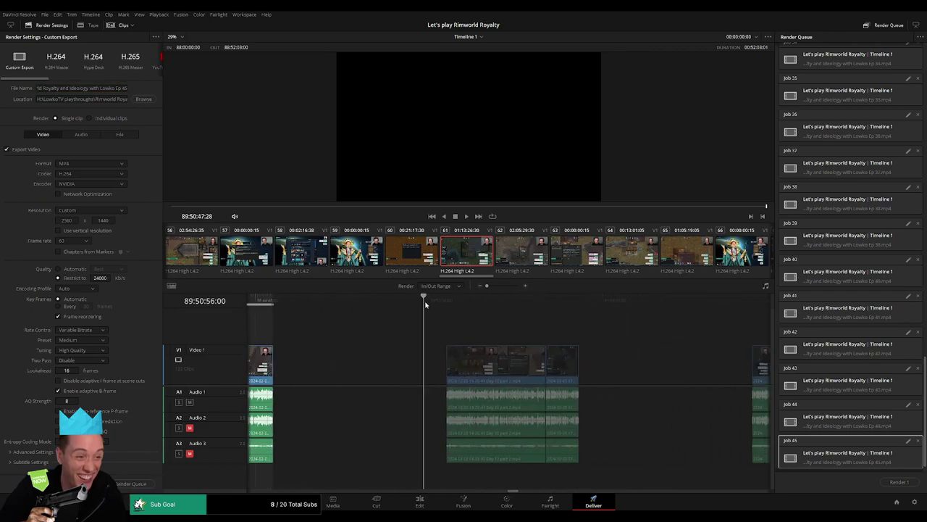
left_click_drag(425, 305, 442, 303)
key("i")
left_click_drag(589, 310, 582, 309)
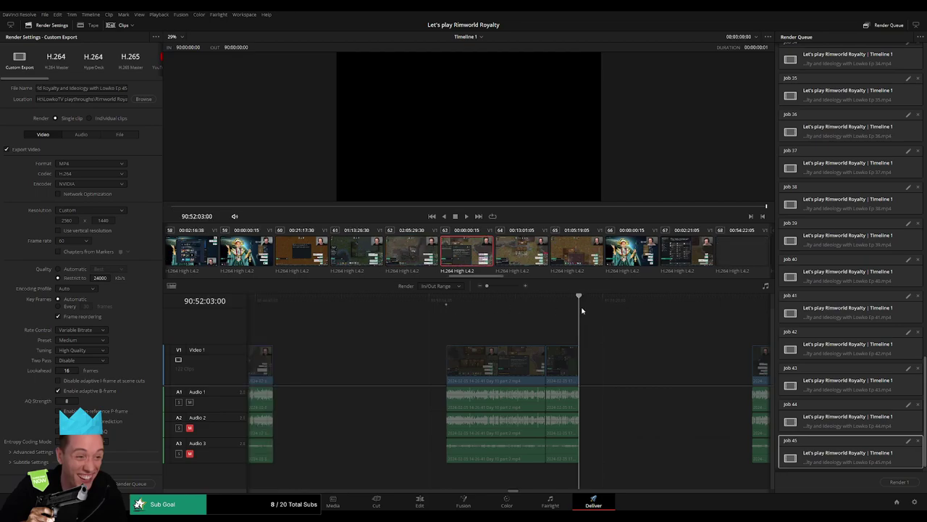
key("o")
left_click(123, 88)
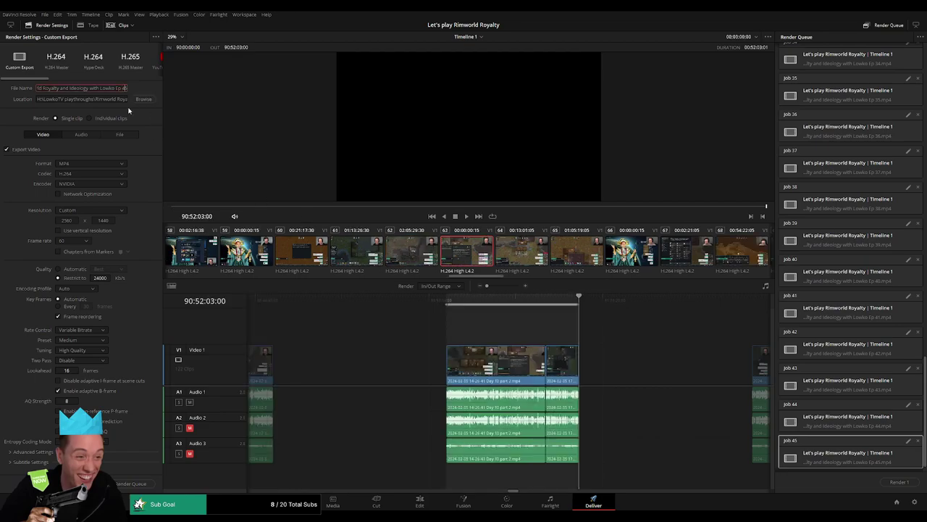
key("ctrl+a")
left_click(131, 484)
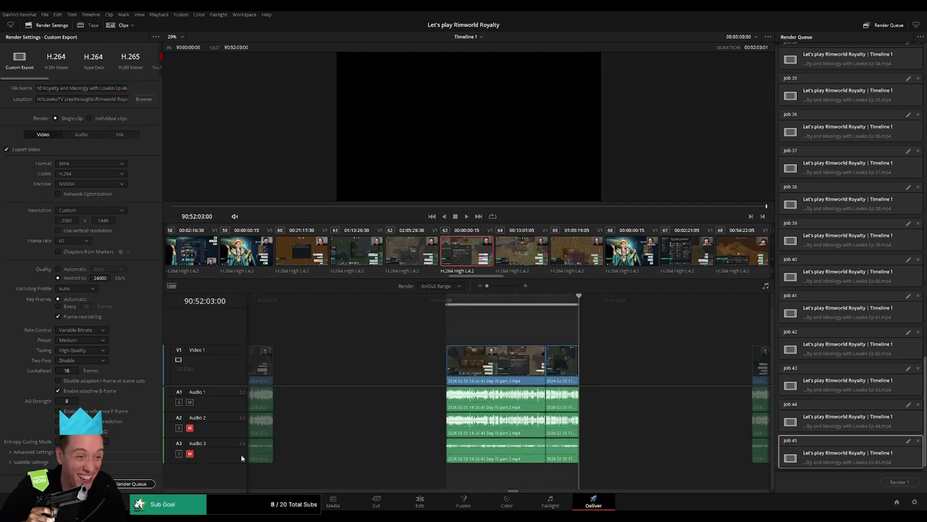
Step: Set the render range to the forty-seventh episode, 92:00:00:00 to 92:52:18:00, and add it to the render queue with the file name ending in Ep 47
scroll(377, 347, "right", 5)
left_click(443, 303)
left_click_drag(444, 303, 464, 296)
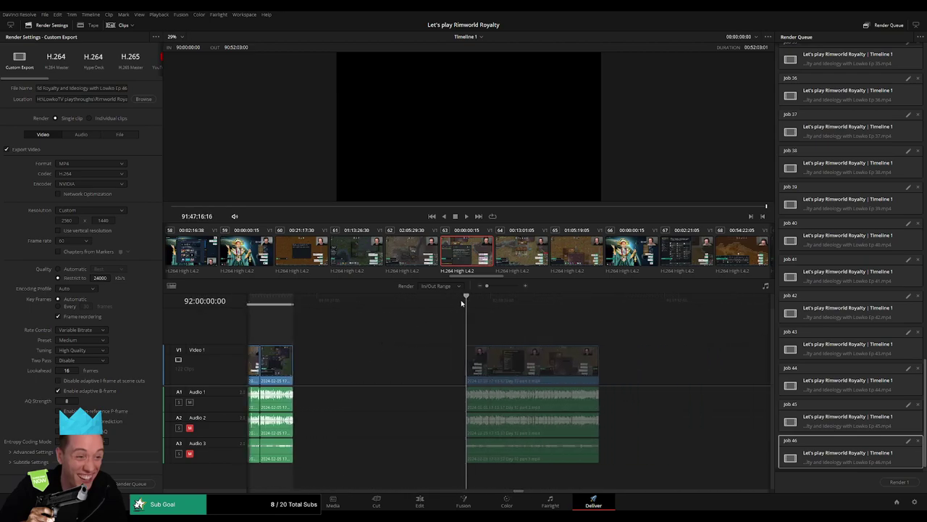
scroll(420, 314, "right", 5)
left_click(474, 304)
key("Up")
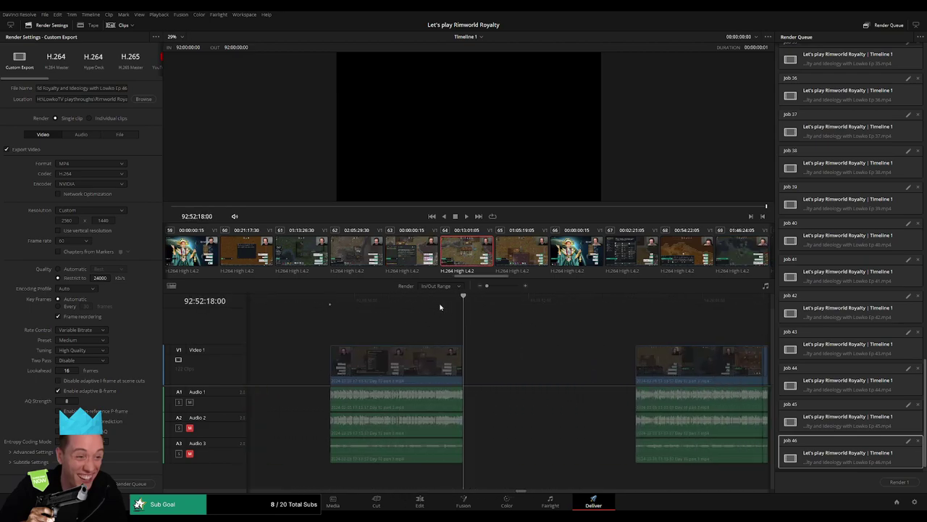
key("o")
left_click(126, 87)
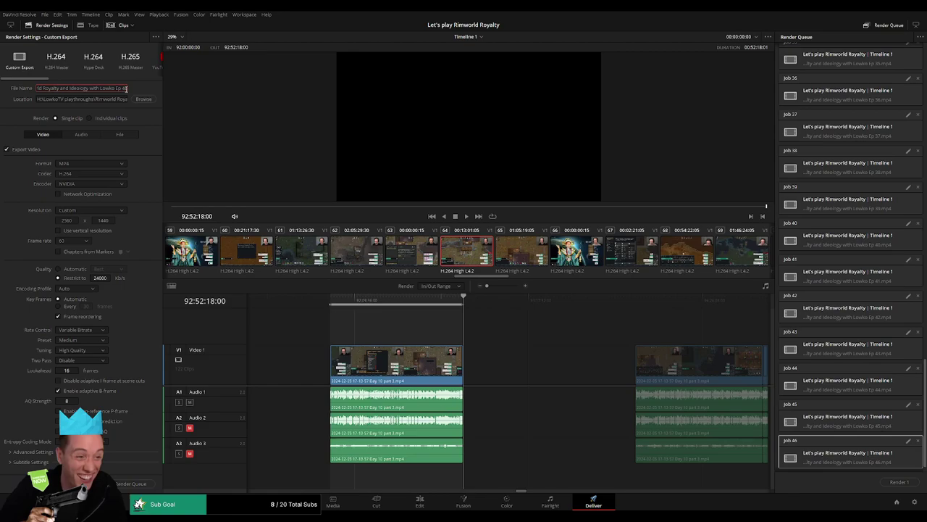
left_click(124, 485)
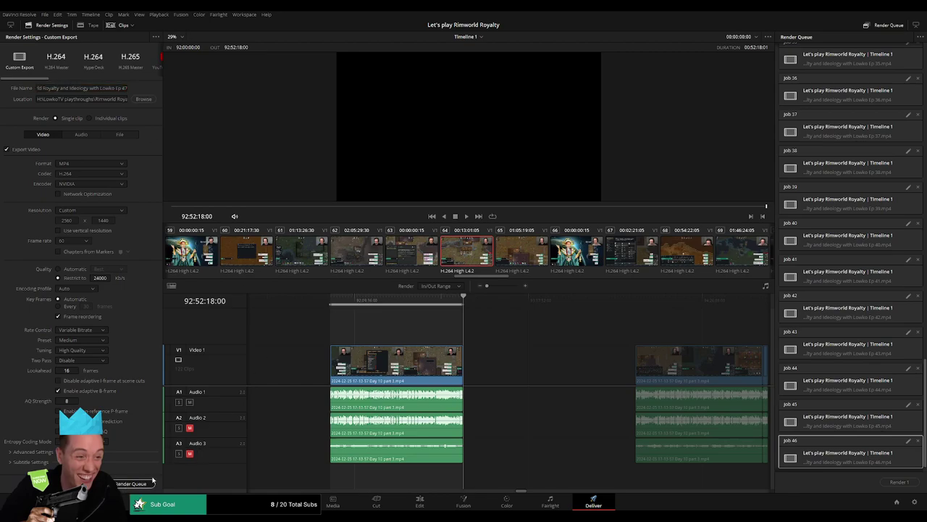
Step: Set the render range to the forty-eighth episode, 94:00:00:00 to 94:52:13:30, and add it to the render queue with the file name ending in Ep 48
scroll(507, 367, "right", 5)
left_click(435, 302)
key("Down")
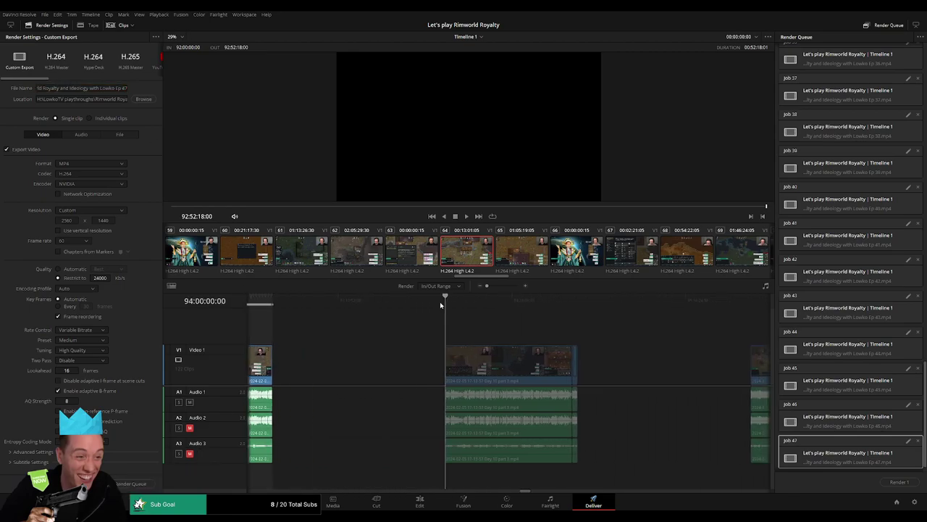
key("i")
key("Down")
key("o")
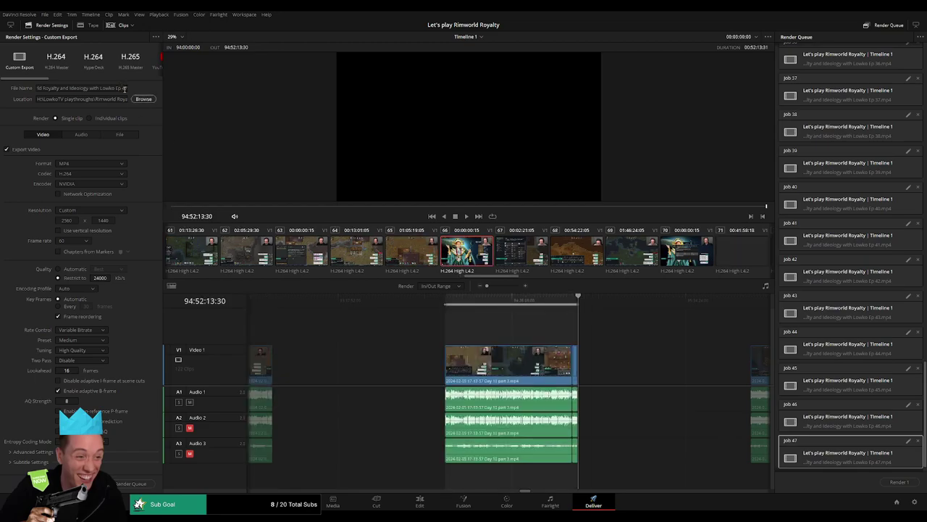
left_click(125, 88)
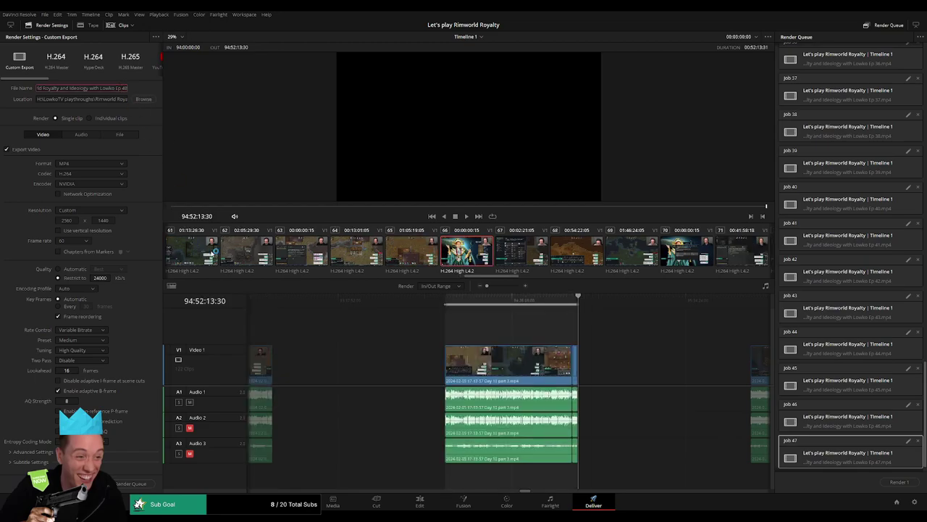
left_click(139, 489)
Step: Set the render range to the forty-ninth episode, 96:00:00:00 to 96:52:01:00, and add it to the render queue with the file name ending in Ep 49
scroll(447, 356, "right", 5)
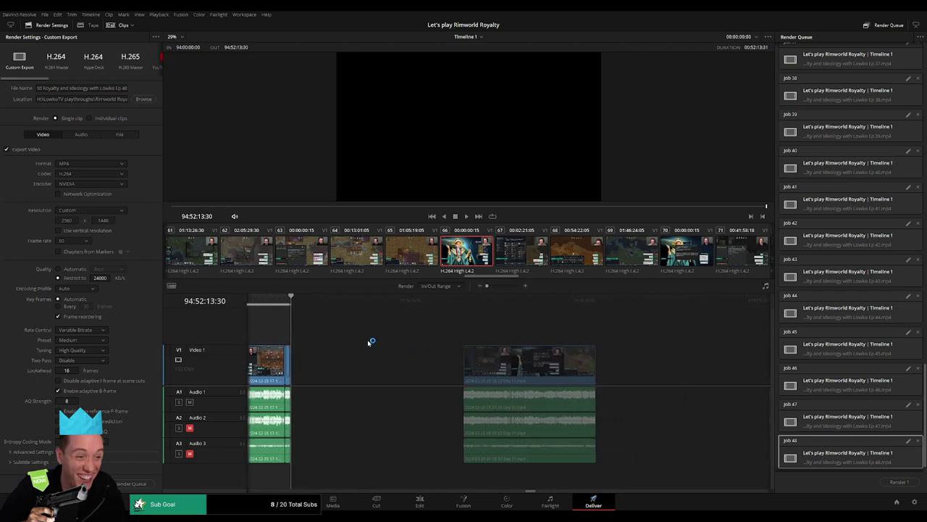
left_click(438, 302)
mouse_move(439, 304)
left_mouse_down()
mouse_move(462, 305)
mouse_move(435, 309)
left_mouse_up()
key("i")
scroll(404, 315, "right", 4)
key("o")
double_click(124, 88)
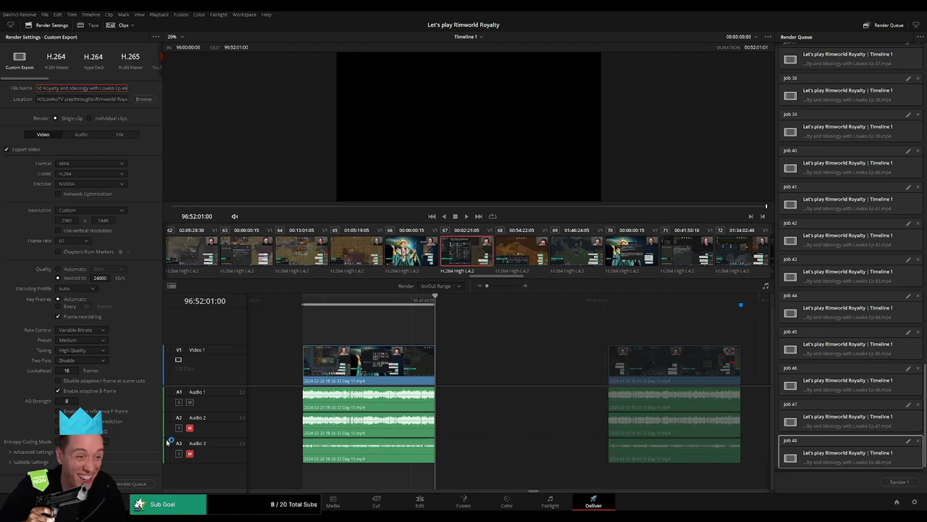
type("9")
left_click(131, 484)
scroll(486, 354, "right", 5)
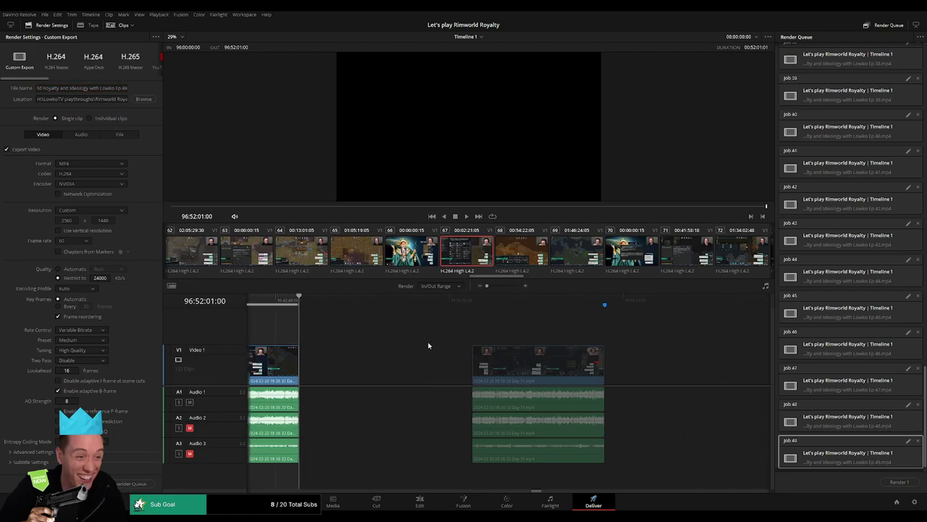
Step: Set the render range to the fiftieth episode, 98:00:00:00 to 98:52:02:00, and add it to the render queue with the file name ending in Ep 50
left_click(453, 303)
key("i")
scroll(500, 324, "right", 3)
left_click_drag(512, 304, 454, 305)
key("o")
left_click(127, 88)
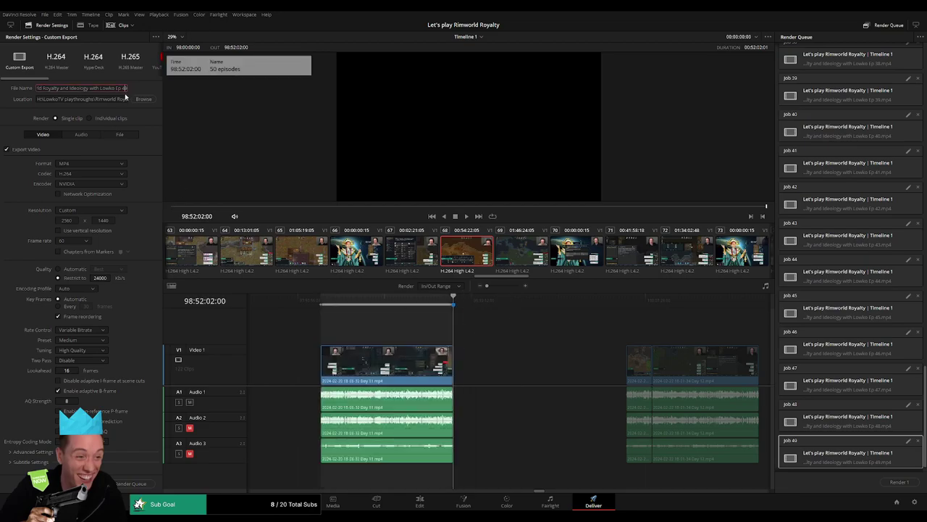
key("BackSpace")
type("9")
key("BackSpace")
left_click(130, 483)
Step: Set the render range to the fifty-first episode, 100:00:00:00 to 100:52:10:00, and add it to the render queue with the file name ending in Ep 51
scroll(463, 354, "right", 5)
left_click(438, 298)
left_click_drag(439, 304, 449, 319)
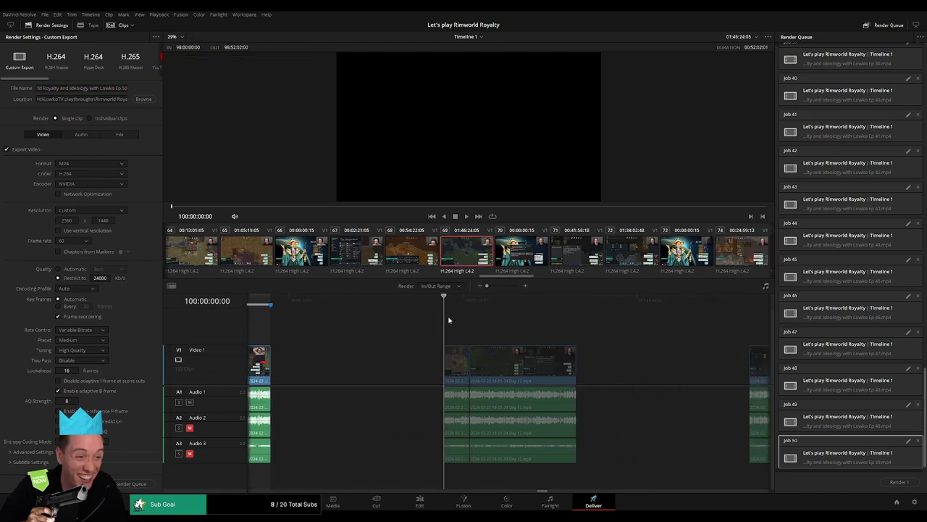
key("i")
left_click(577, 304)
key("o")
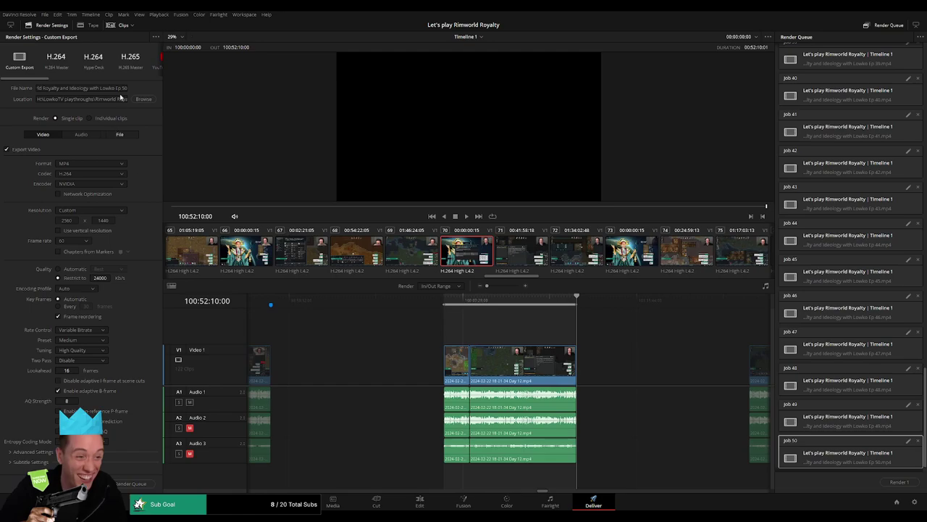
left_click(125, 88)
key("BackSpace")
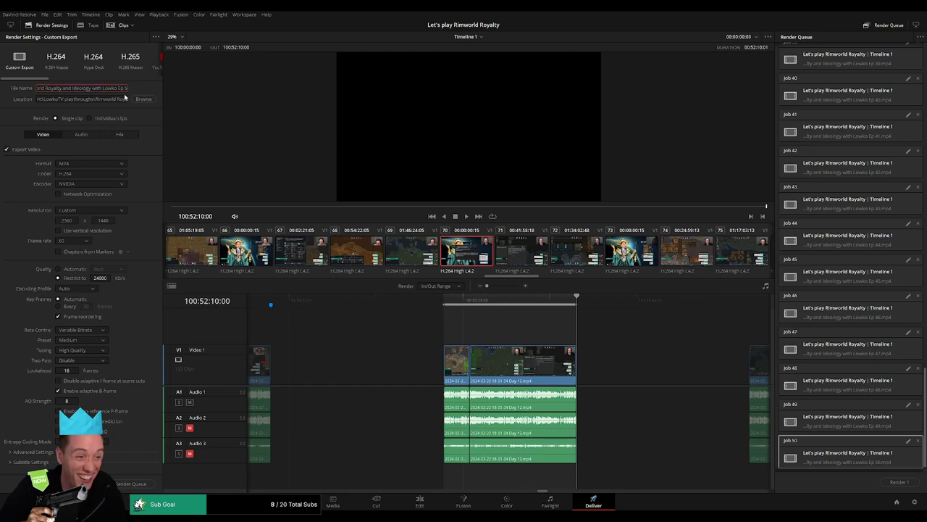
type("1")
left_click(131, 483)
Step: Set the render range to the fifty-second episode, 102:00:00:00 to 102:52:04:30, and add it to the render queue with the file name ending in Ep 52
scroll(524, 352, "right", 5)
scroll(374, 343, "right", 2)
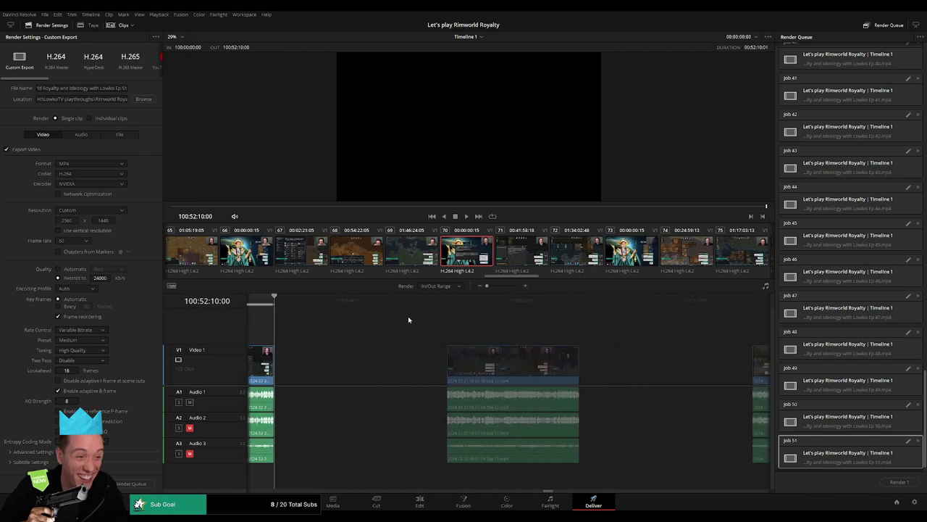
left_click_drag(435, 300, 447, 303)
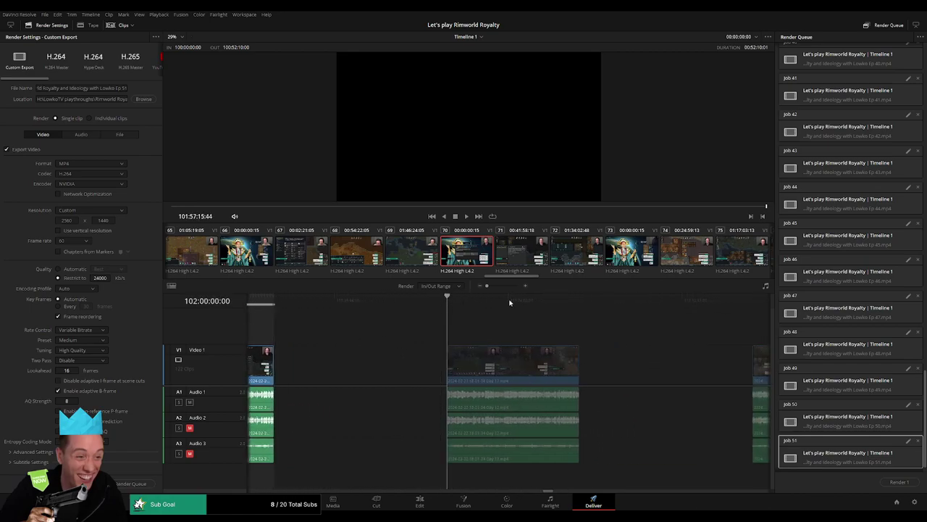
key("i")
left_click_drag(589, 307, 580, 306)
key("o")
left_click(124, 91)
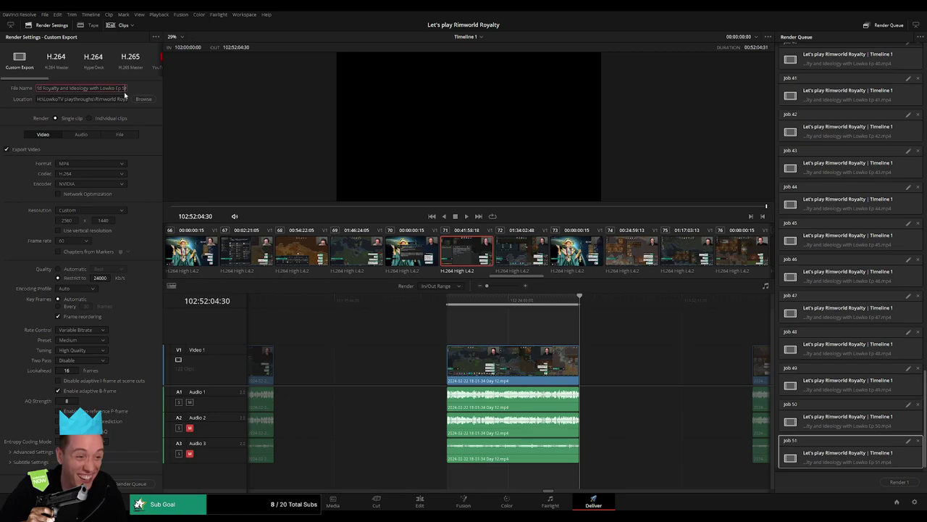
type("3")
left_click(134, 483)
Step: Set the render range to the fifty-third episode, 104:00:00:00 to 104:52:16:00, and add it to the render queue with the file name ending in Ep 53
scroll(517, 339, "right", 5)
left_click(449, 303)
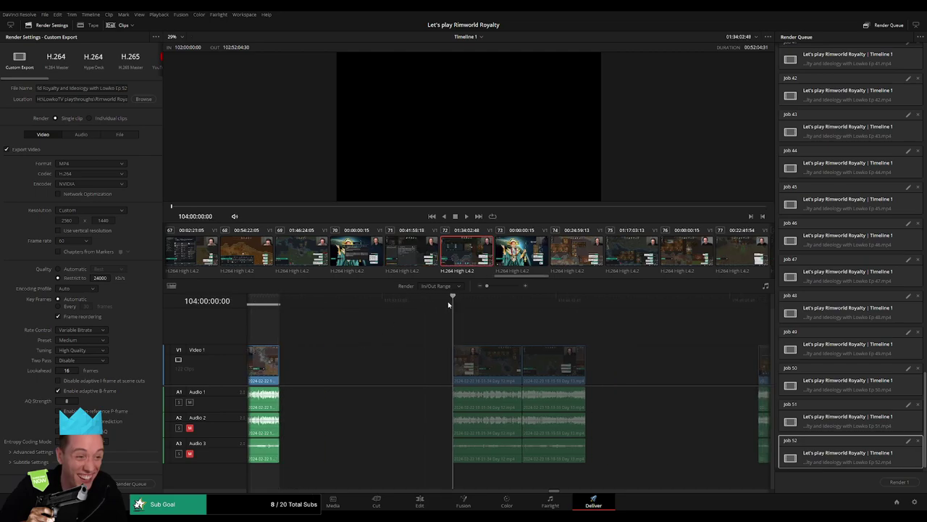
key("i")
left_click_drag(607, 306, 587, 307)
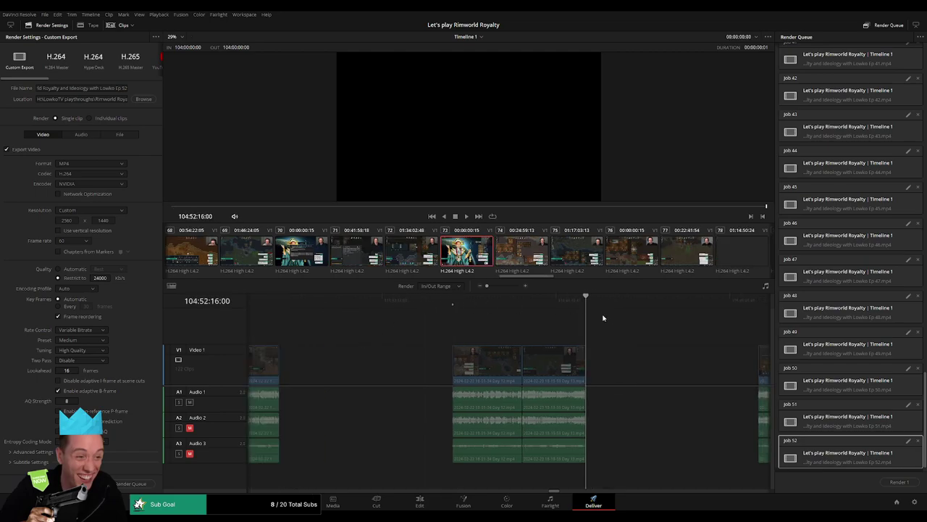
key("o")
triple_click(124, 88)
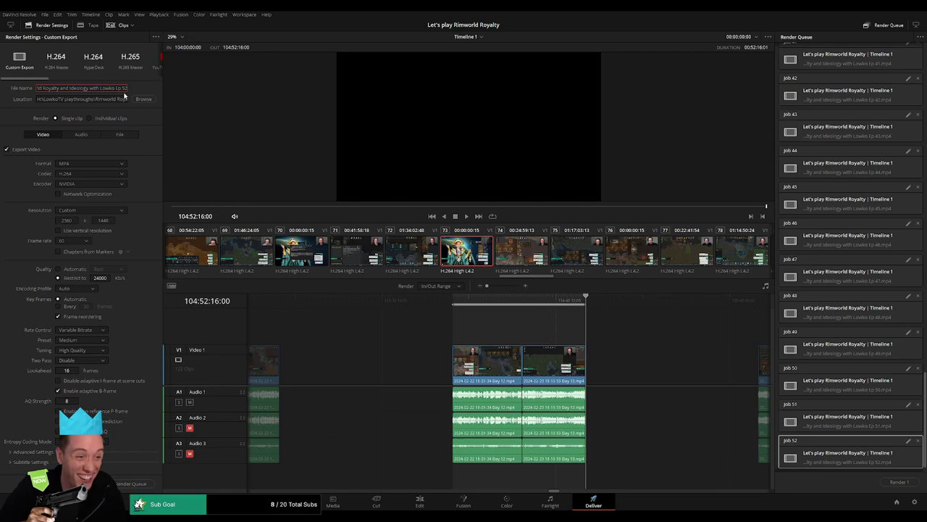
type("3")
left_click(129, 483)
Step: Set the render range to the fifty-fourth episode, 106:00:00:00 to 106:52:04:00, and add it to the render queue with the file name ending in Ep 54
scroll(639, 364, "right", 5)
left_click(437, 308)
left_click_drag(437, 308, 440, 307)
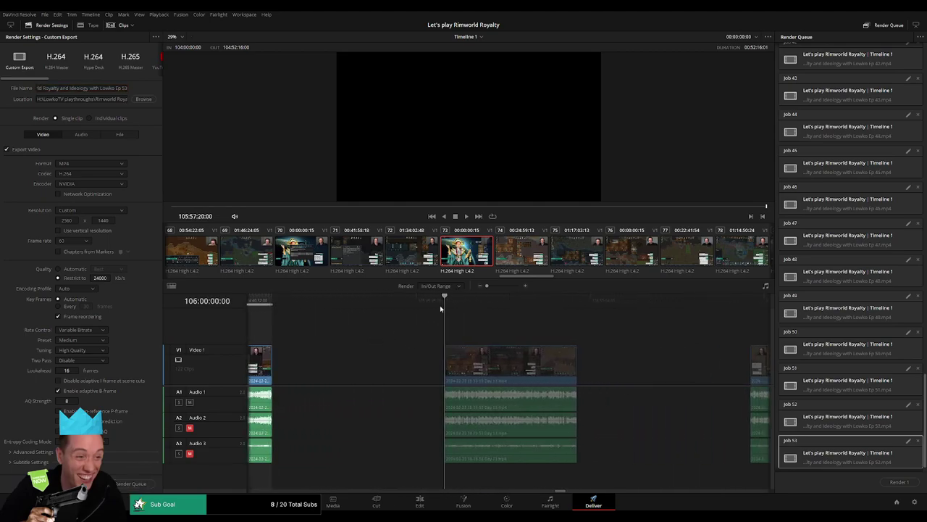
key("i")
left_click_drag(596, 305, 586, 309)
key("o")
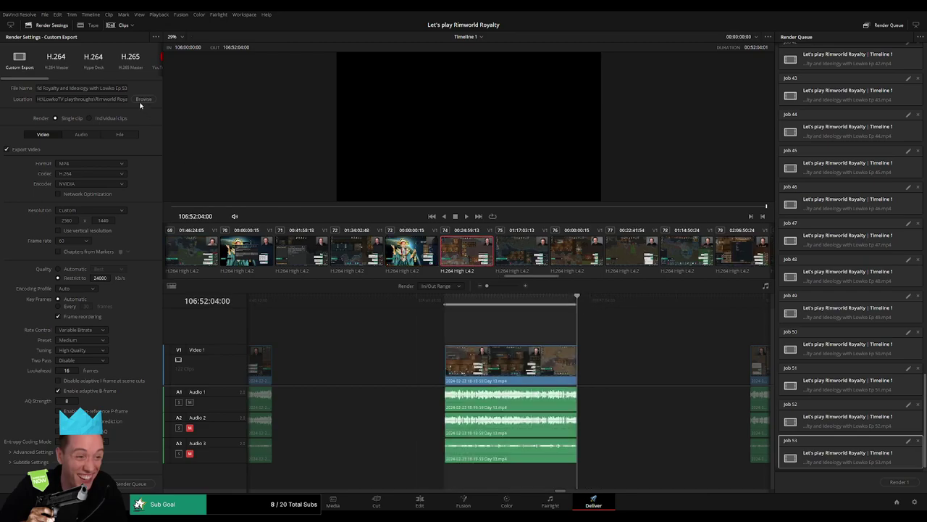
left_click(125, 89)
key("BackSpace")
type("4")
left_click(131, 483)
Step: Set the render range to the fifty-fifth episode, 108:00:00:00 to 108:52:04:00, and add it to the render queue with the file name ending in Ep 55
left_click_drag(594, 340, 380, 330)
left_click_drag(433, 301, 447, 303)
key("i")
left_click_drag(594, 306, 584, 304)
key("o")
left_click(125, 87)
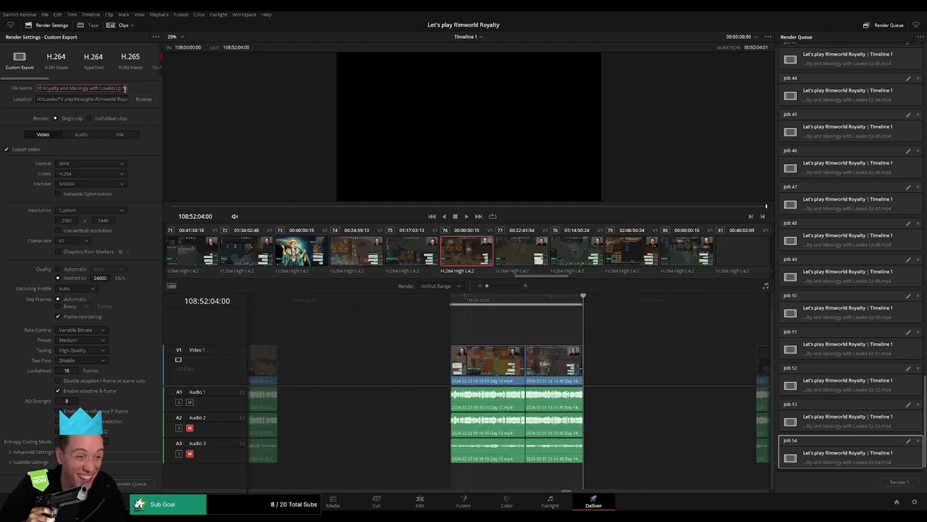
key("BackSpace")
key("BackSpace")
left_click(135, 484)
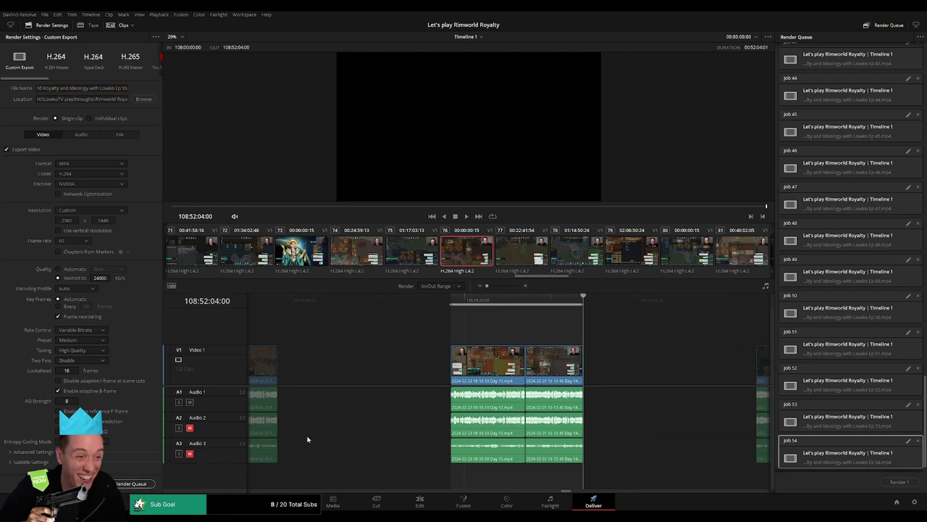
Step: Set the render range to the fifty-sixth episode, 110:00:00:00 to 110:52:08:30, and add it to the render queue with the file name ending in Ep 56
left_click_drag(627, 339, 348, 333)
left_click_drag(439, 299, 450, 298)
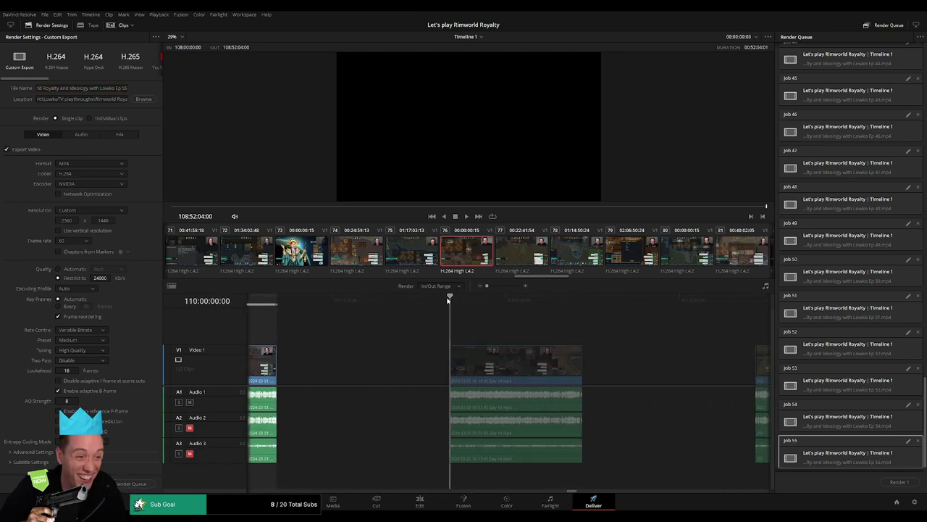
key("i")
left_click_drag(591, 298, 582, 299)
key("o")
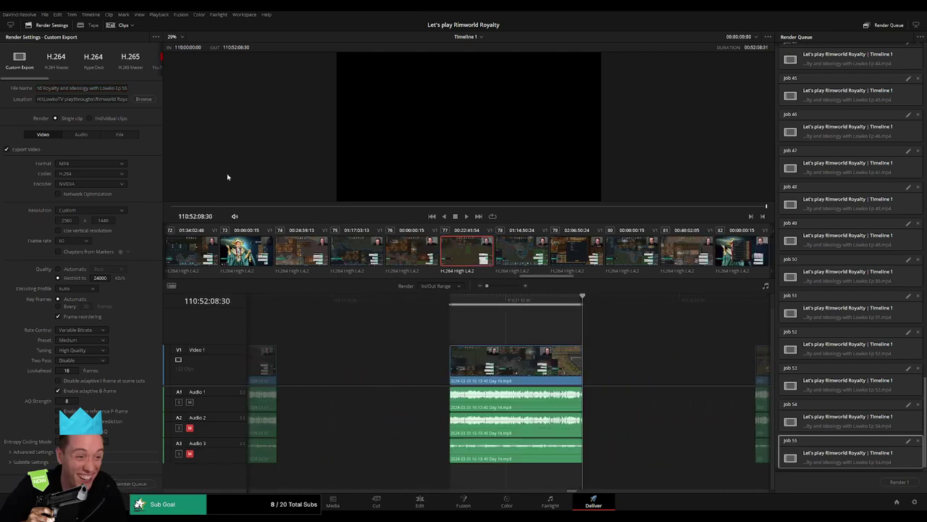
left_click(125, 89)
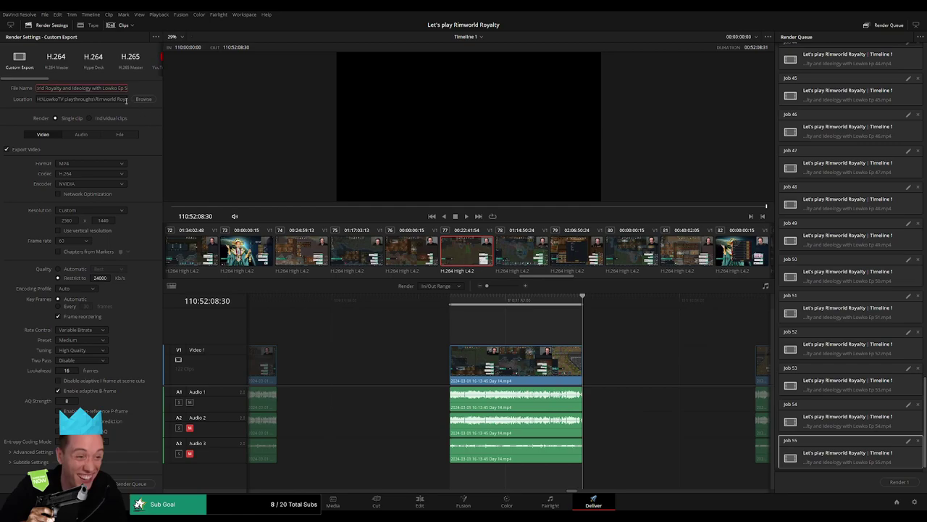
left_click(136, 484)
Step: Set the render range to the fifty-seventh episode, 112:00:00:00 to 112:52:00:00, and add it to the render queue with the file name ending in Ep 57
left_click_drag(641, 362, 351, 335)
left_click_drag(439, 300, 460, 302)
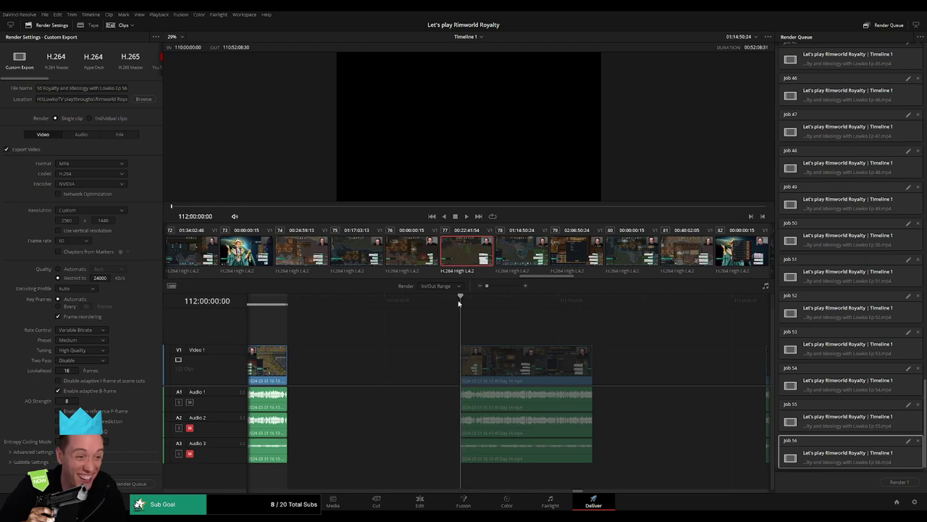
key("i")
left_click_drag(626, 305, 596, 305)
key("o")
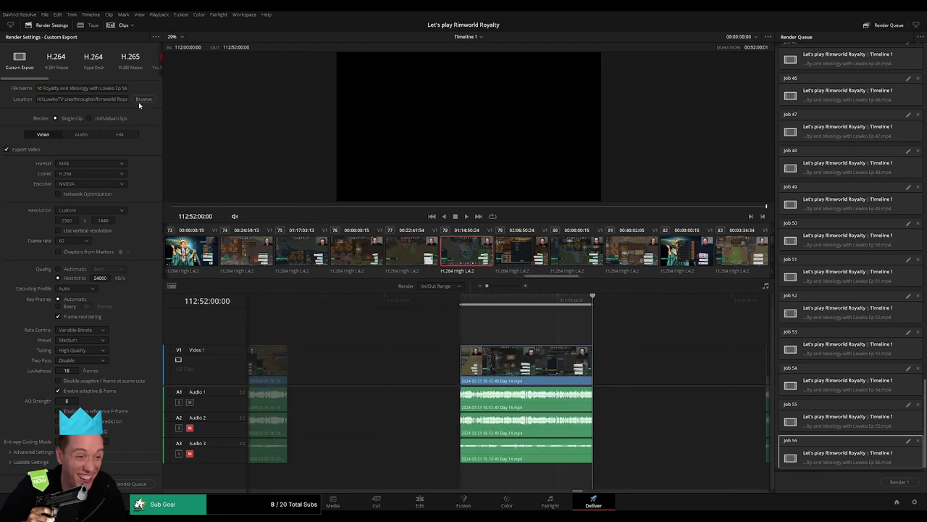
left_click(126, 87)
type("57")
left_click(135, 484)
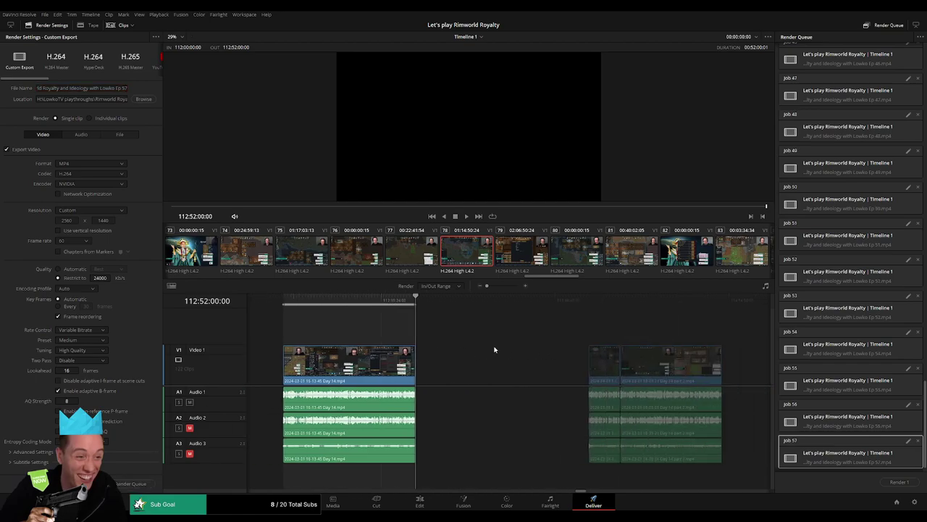
Step: Set the render range to the fifty-eighth episode, 114:00:00:00 to 114:52:24:30, and add it to the render queue with the file name ending in Ep 58
left_click(457, 304)
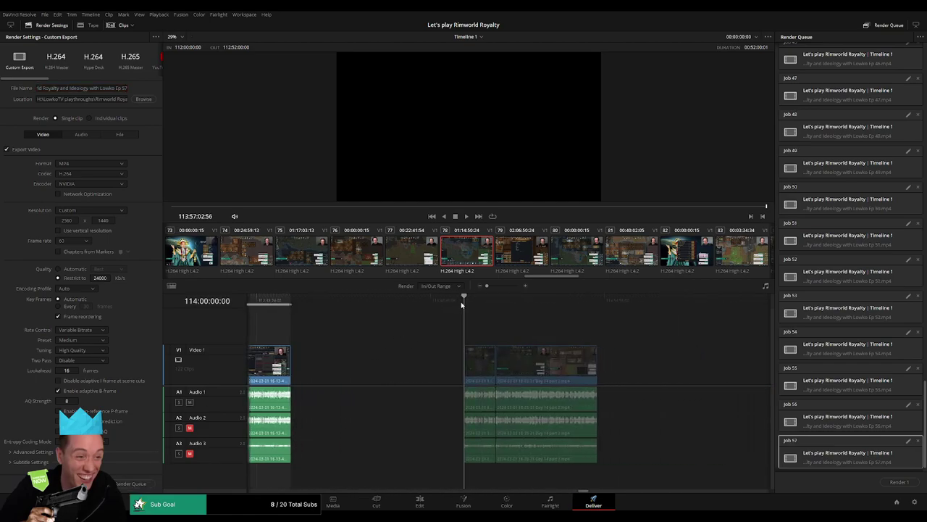
left_click(598, 308)
key("o")
left_click(127, 87)
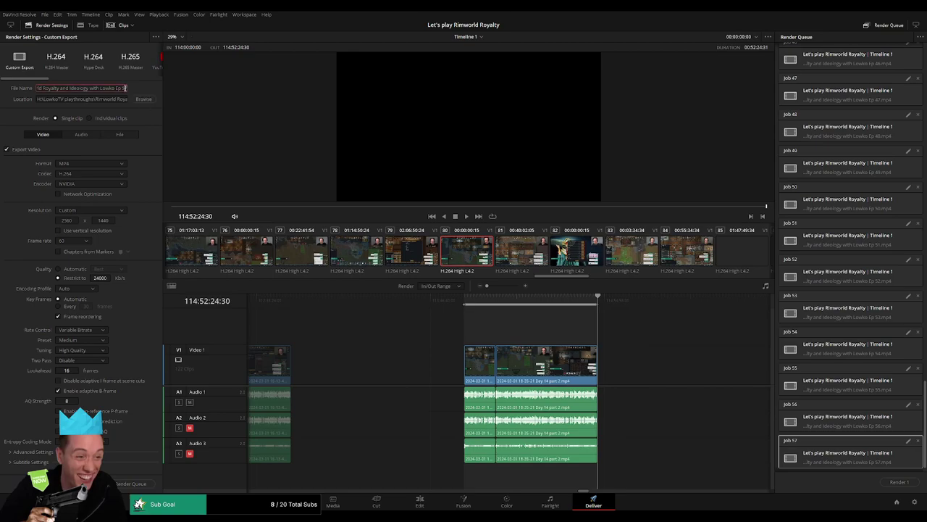
left_click(134, 484)
Step: Set the render range to the fifty-ninth episode, 116:00:00:00 to 116:52:00:00, and add it to the render queue with the file name ending in Ep 59
left_click_drag(433, 300, 447, 300)
key("i")
key("Down")
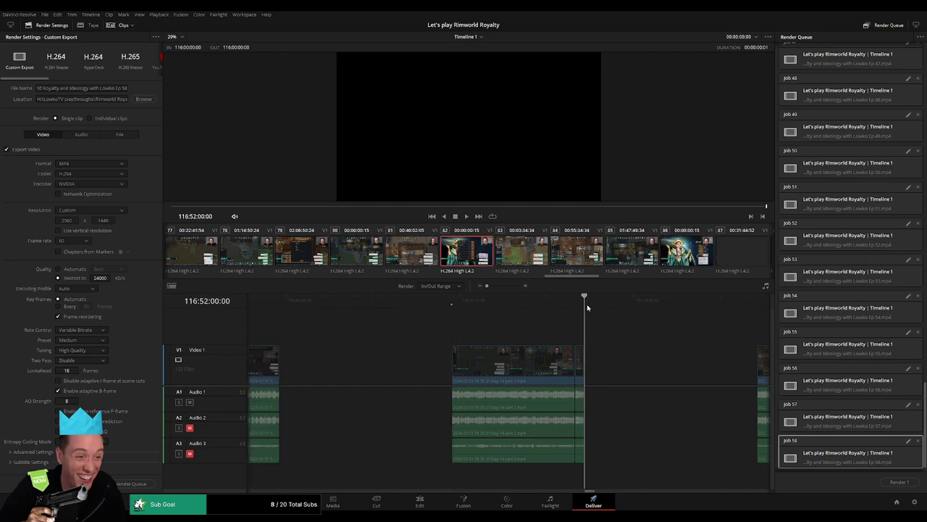
key("o")
left_click(125, 87)
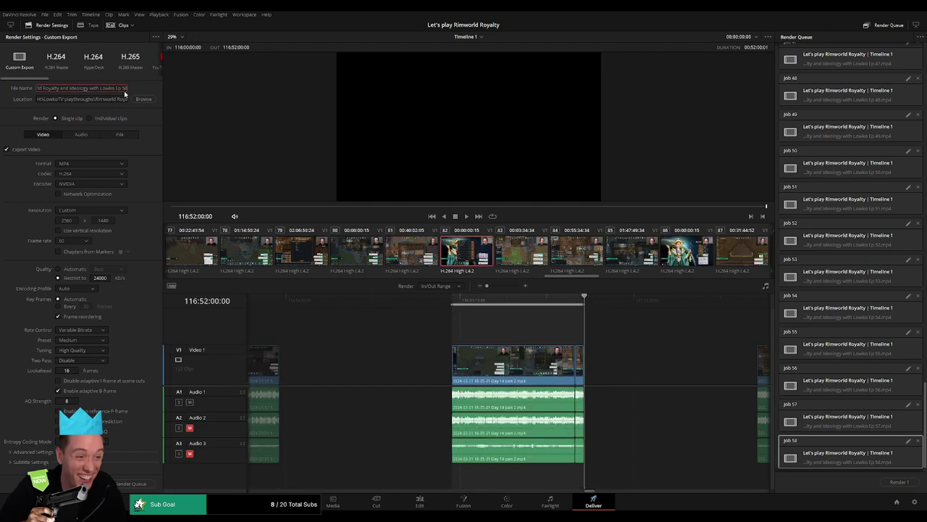
key("BackSpace")
type("9")
left_click(132, 483)
Step: Set the render range to the sixtieth episode, 118:00:00:00 to 118:52:00:00, and add it to the render queue with the file name ending in Ep 60
left_click_drag(445, 304, 451, 304)
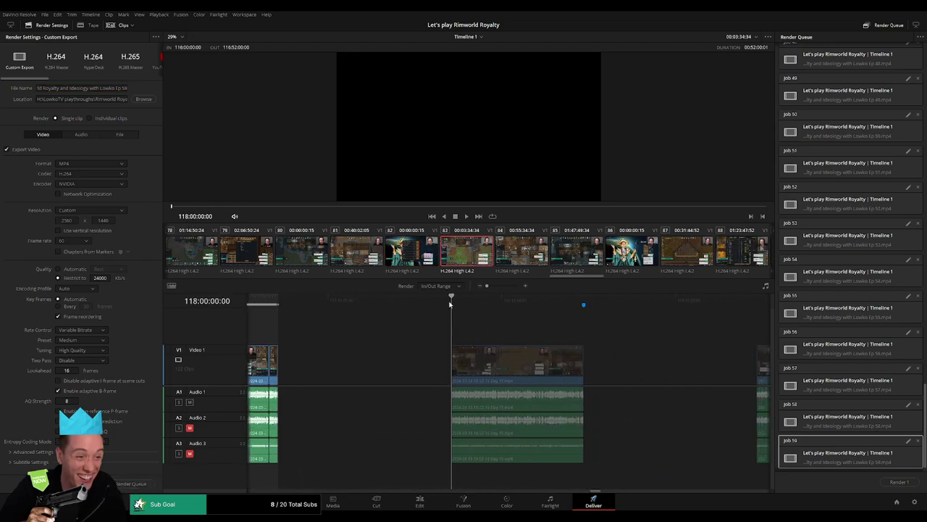
key("i")
left_click_drag(643, 305, 588, 304)
key("o")
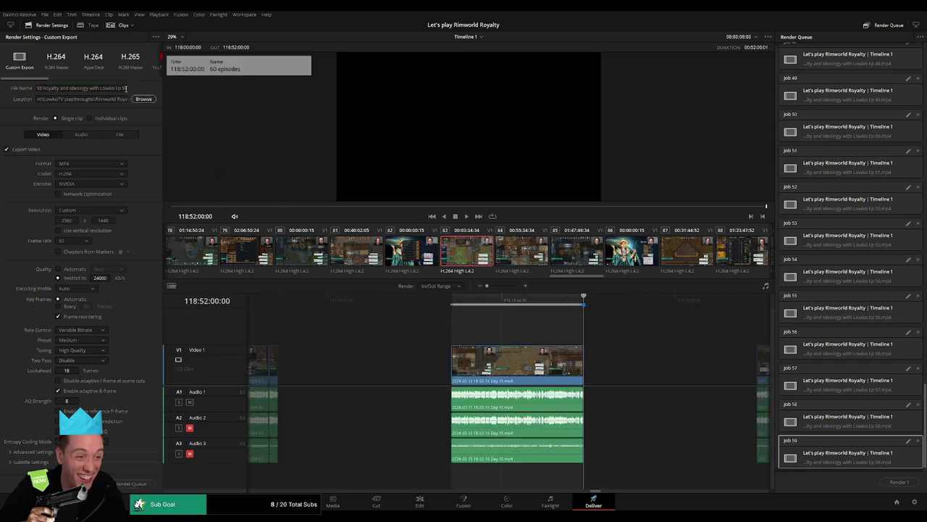
triple_click(126, 89)
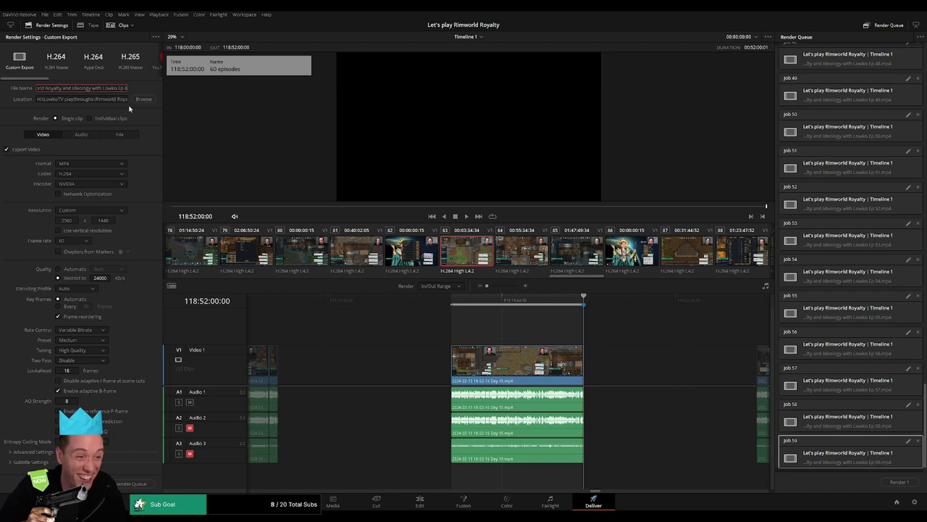
left_click(137, 484)
Step: Set the render range to the sixty-first episode, 120:00:00:00 to 120:52:15:00, and add it to the render queue with the file name ending in Ep 61
scroll(470, 344, "right", 5)
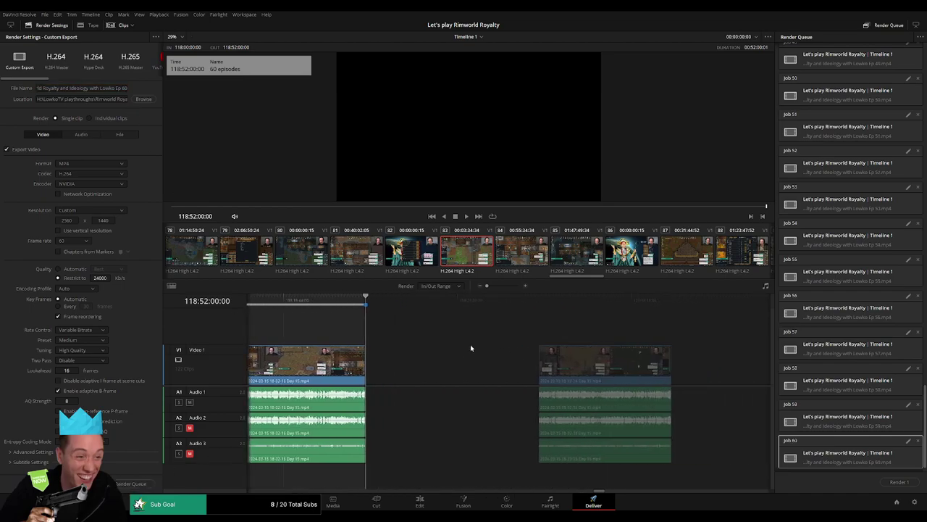
left_click_drag(439, 303, 457, 305)
key("i")
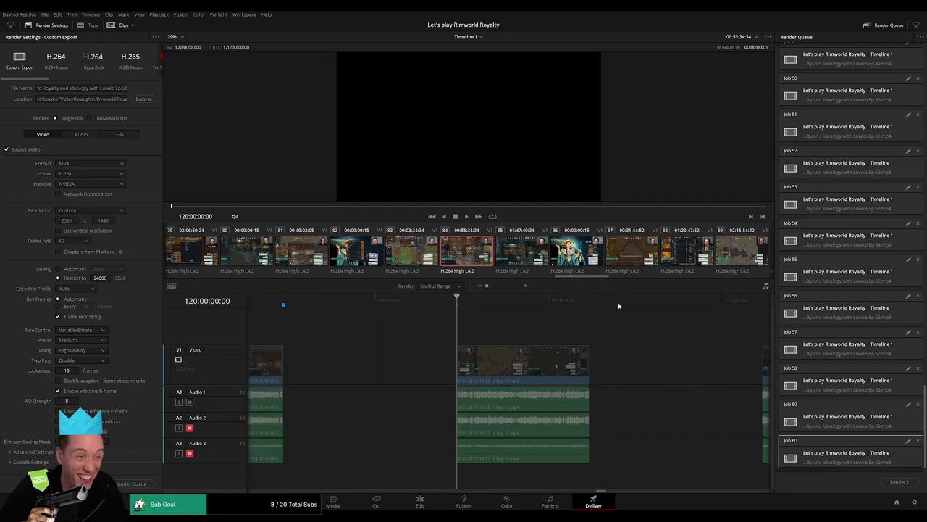
left_click_drag(613, 303, 592, 305)
key("o")
triple_click(125, 88)
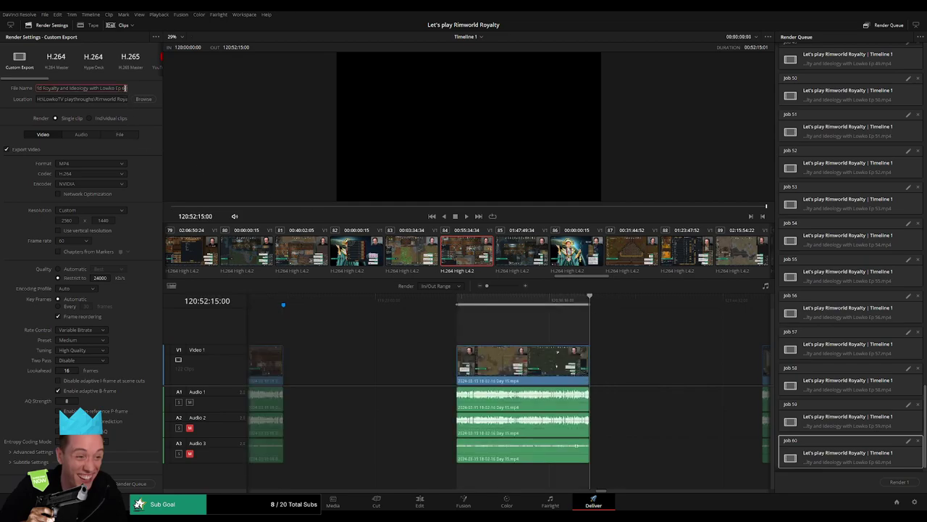
left_click(124, 87)
key("BackSpace")
type("1")
left_click(150, 486)
Step: Set the render range to the sixty-second episode, 122:00:00:00 to 122:52:22:00, and add it to the render queue with the file name ending in Ep 62
scroll(341, 348, "right", 5)
left_click_drag(443, 303, 467, 301)
key("i")
left_click(601, 301)
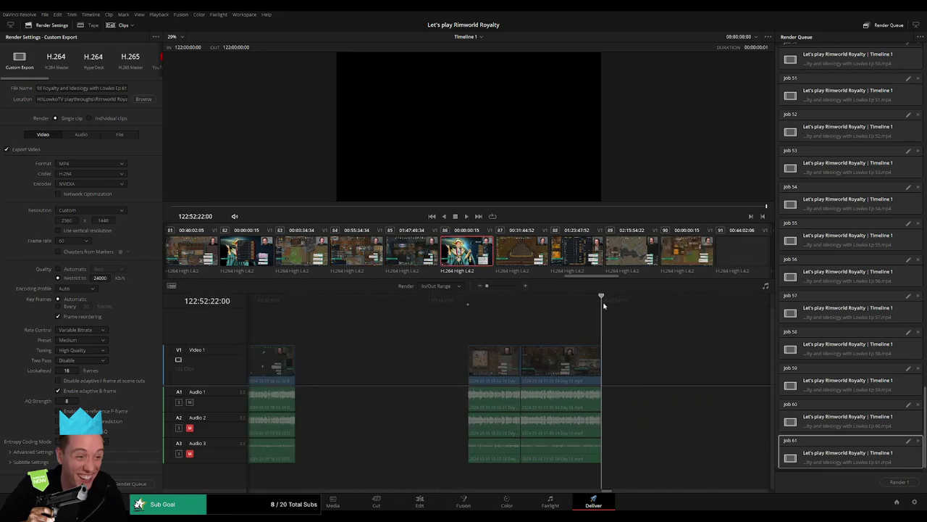
key("o")
left_click(124, 88)
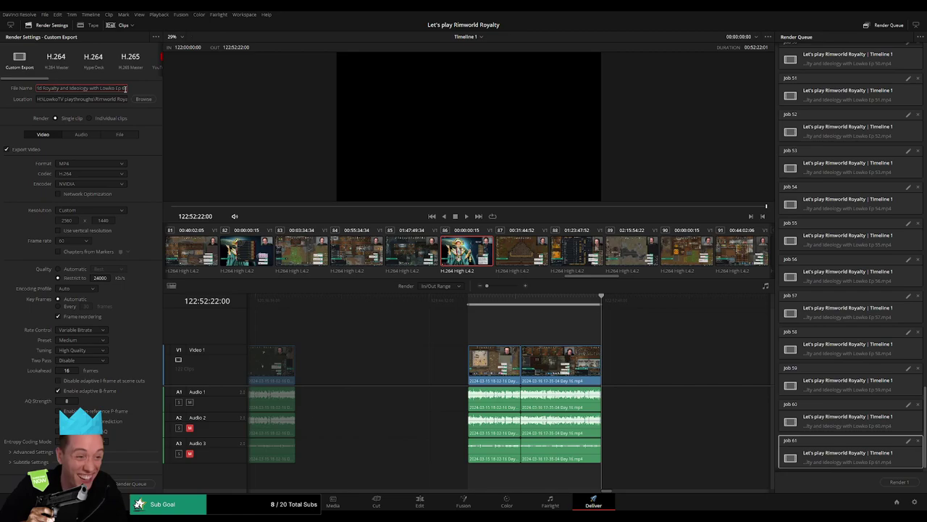
type("2")
left_click(131, 487)
Step: Set the render range to the sixty-third episode, 124:00:00:00 to 124:52:03:00, and add it to the render queue with the file name ending in Ep 63
scroll(677, 362, "right", 5)
left_click(428, 303)
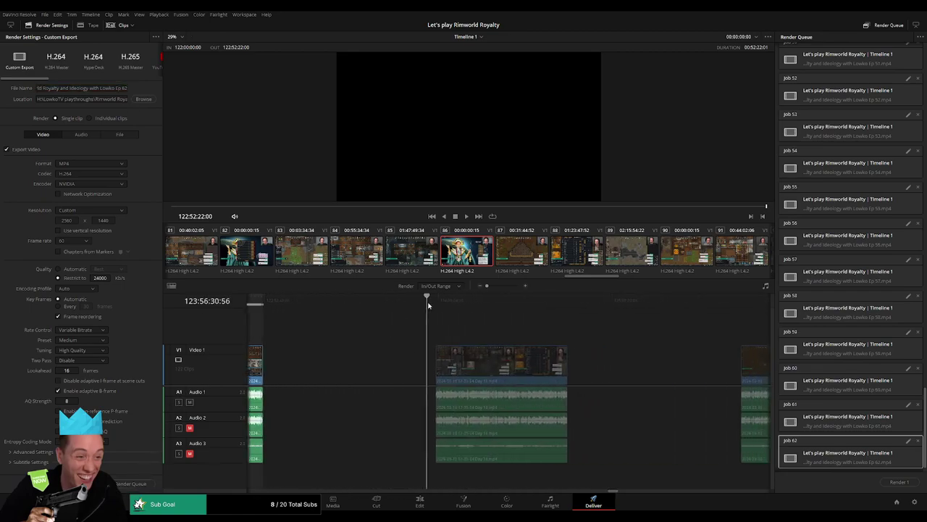
left_click(434, 303)
key("i")
left_click(569, 302)
key("o")
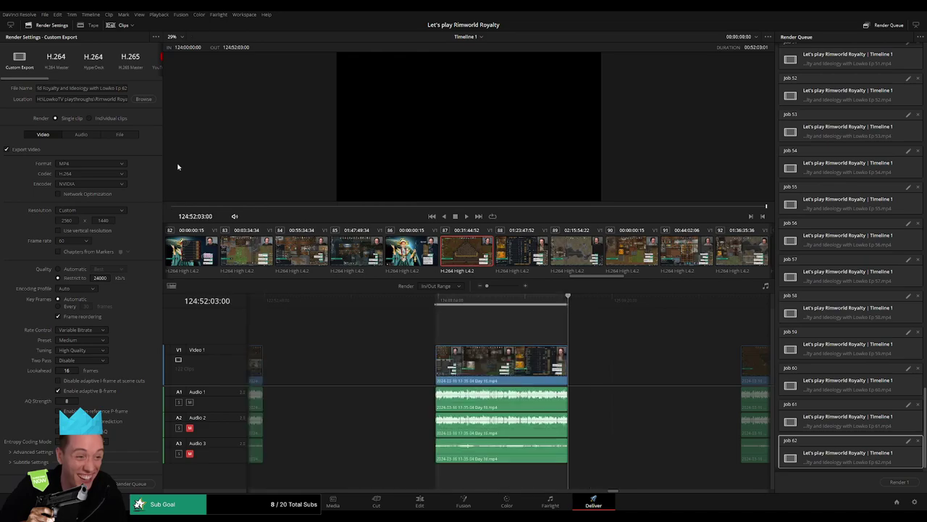
double_click(122, 87)
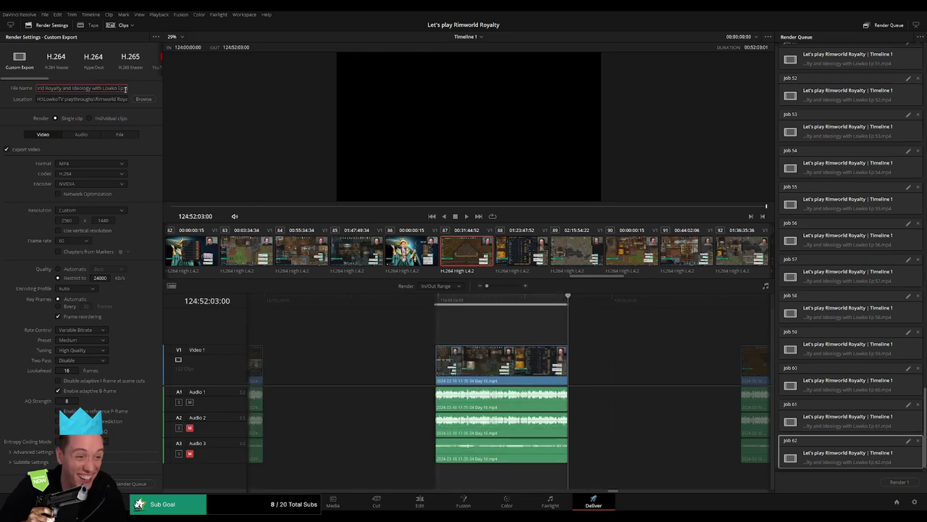
type("63")
left_click(132, 484)
Step: Set the render range to the sixty-fourth episode, 126:00:00:00 to 126:52:06:30, and add it to the render queue with the file name ending in Ep 64
scroll(644, 352, "right", 4)
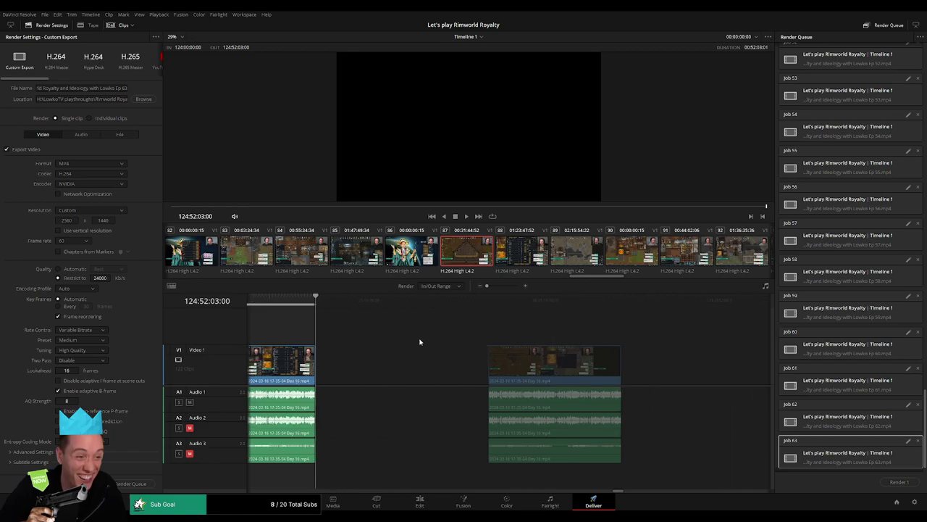
scroll(420, 342, "right", 1)
left_click_drag(437, 305, 442, 305)
key("i")
left_click_drag(603, 306, 598, 308)
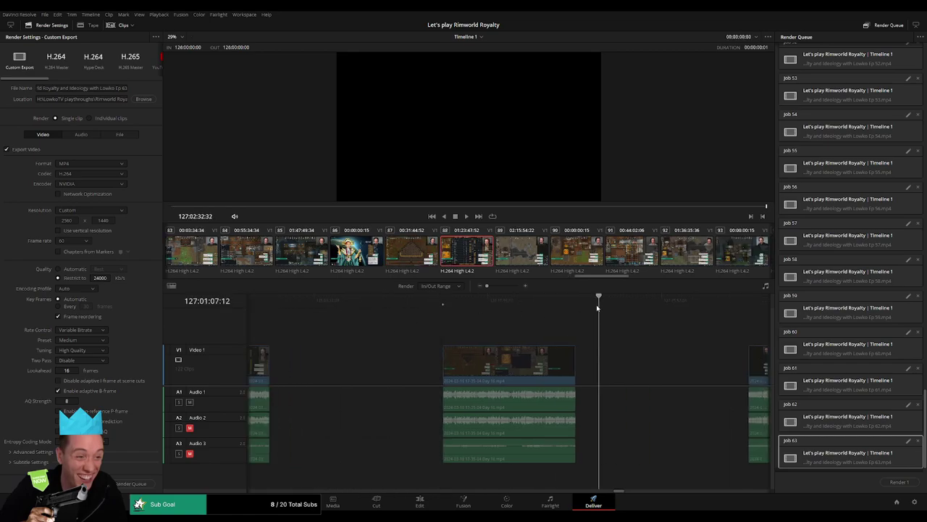
key("Up")
key("o")
left_click(124, 92)
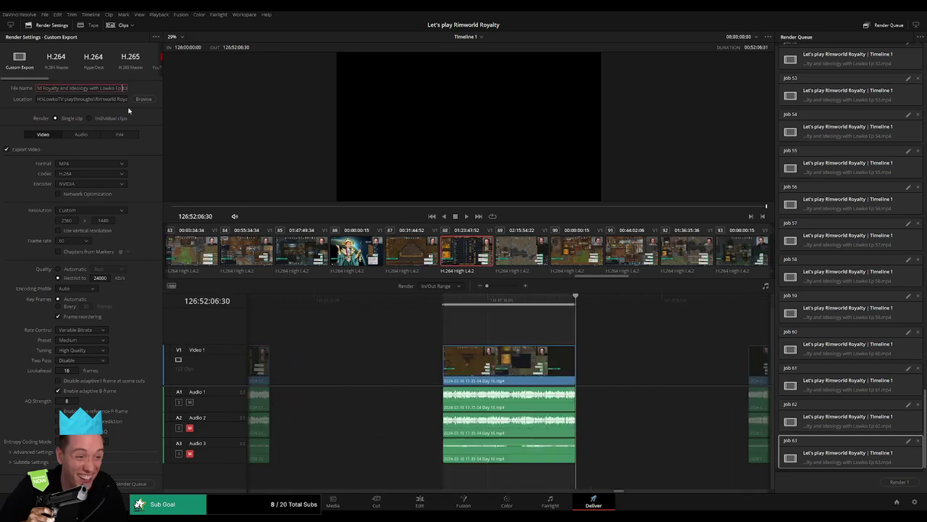
key("BackSpace")
type("4")
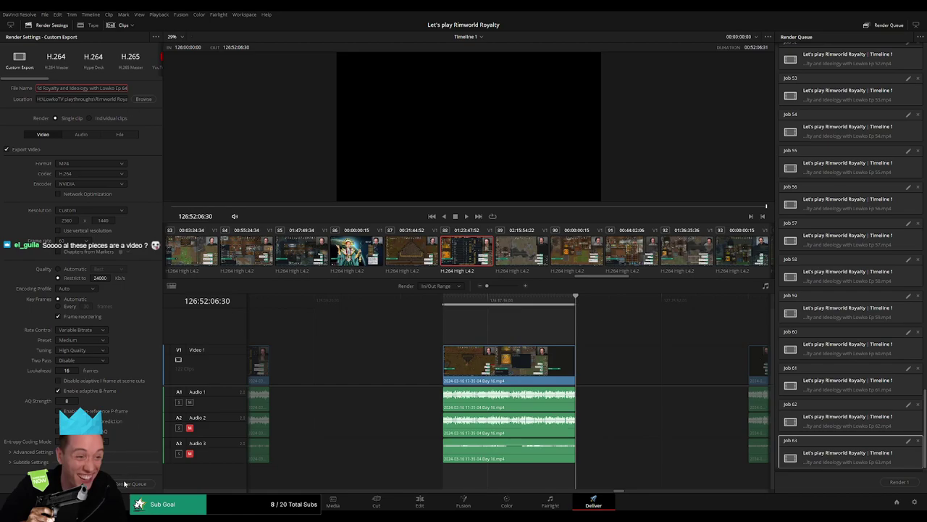
left_click(124, 483)
Step: Set the render range to the sixty-fifth episode, 128:00:00:00 to 128:52:11:30, and add it to the render queue with the file name ending in Ep 65
left_click_drag(665, 337, 478, 308)
key("i")
left_click_drag(545, 329, 435, 324)
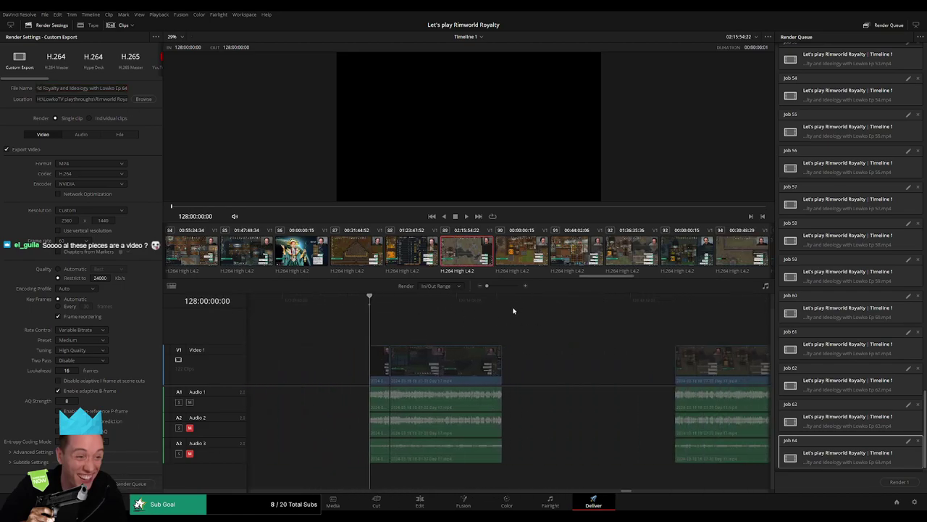
left_click_drag(519, 307, 507, 308)
key("o")
left_click(125, 90)
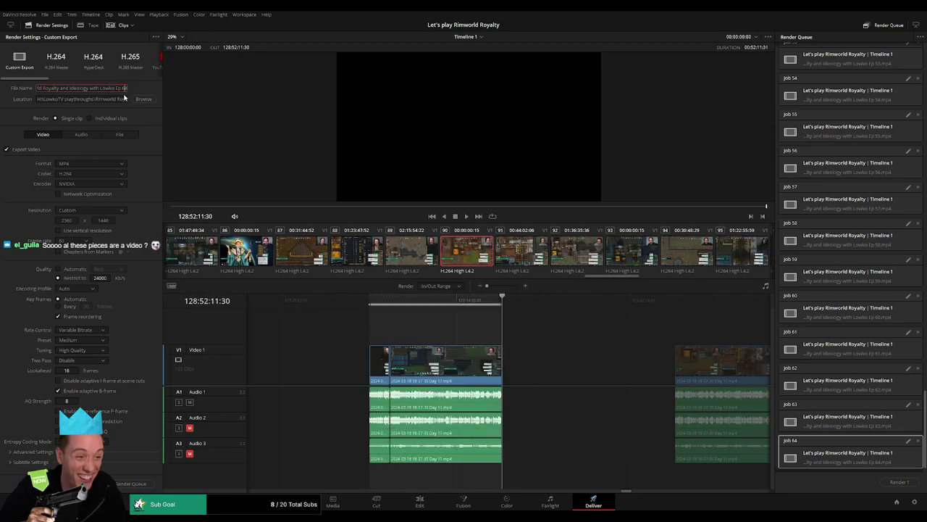
left_click(132, 485)
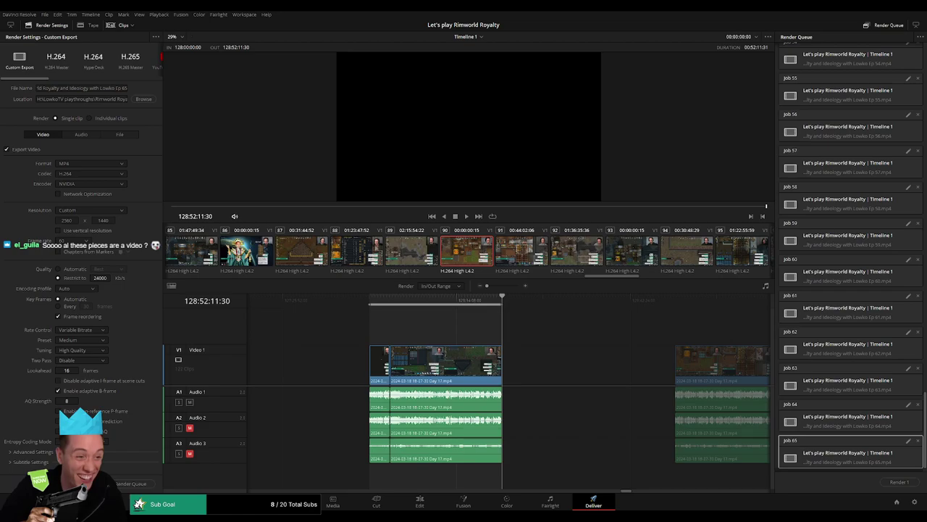
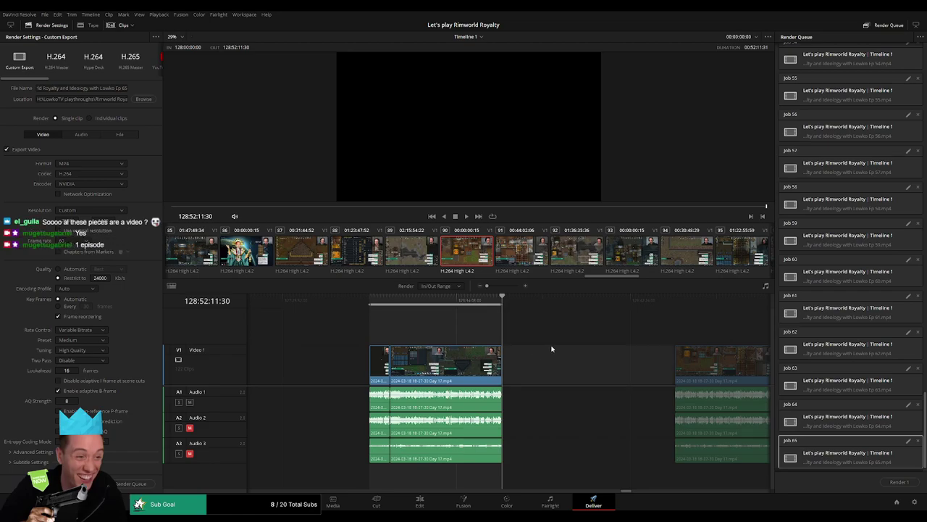
Step: Set the render range to the sixty-sixth episode, 130:00:00:00 to 130:52:33:30, and add it to the render queue with the file name ending in Ep 66
scroll(476, 335, "right", 3)
left_click_drag(540, 308, 584, 304)
key("i")
scroll(575, 336, "right", 3)
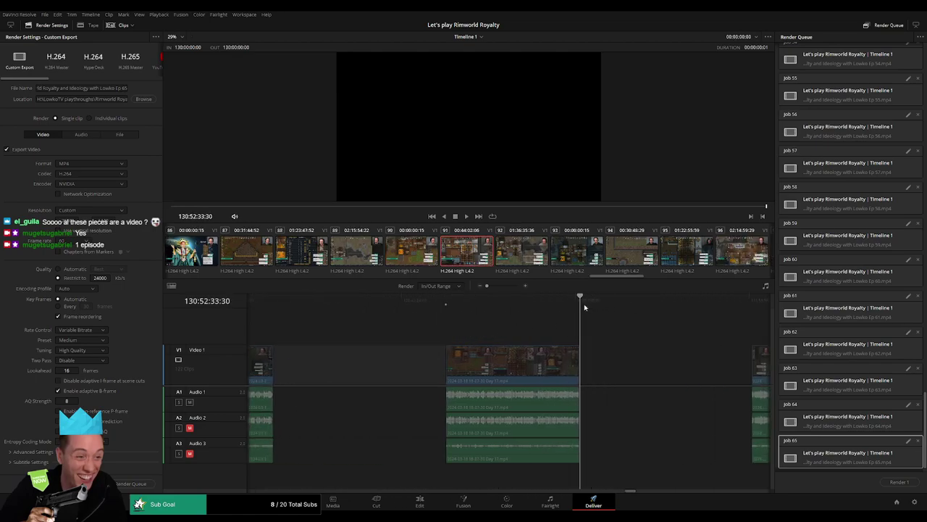
key("o")
triple_click(124, 87)
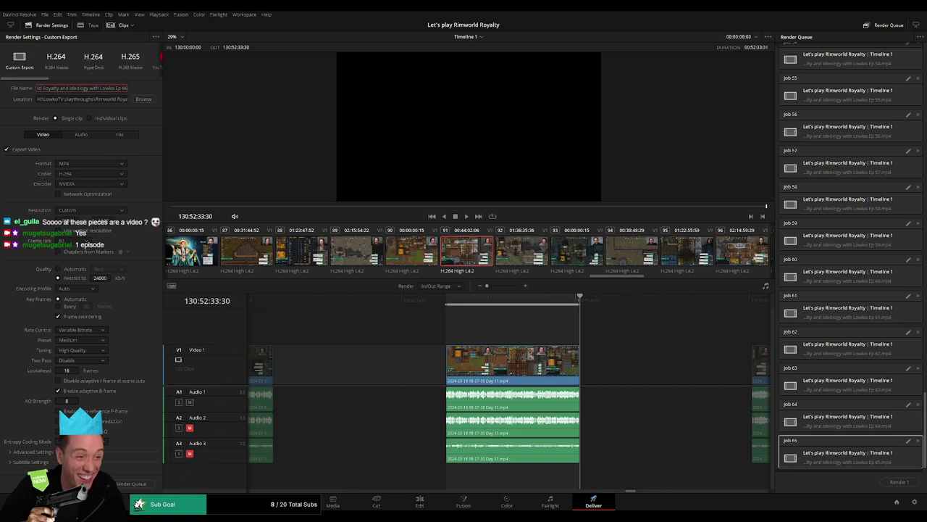
left_click(132, 483)
Step: Set the render range to the sixty-seventh episode, 132:00:00:00 to 132:52:10:30, and add it to the render queue with the file name ending in Ep 67
scroll(668, 352, "right", 4)
left_click(512, 301)
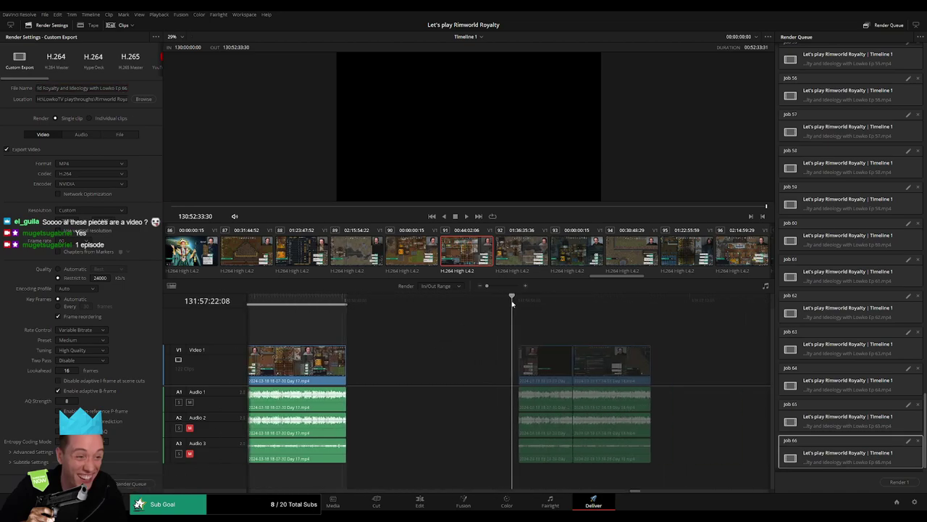
left_click_drag(512, 303, 518, 305)
key("i")
scroll(523, 328, "right", 3)
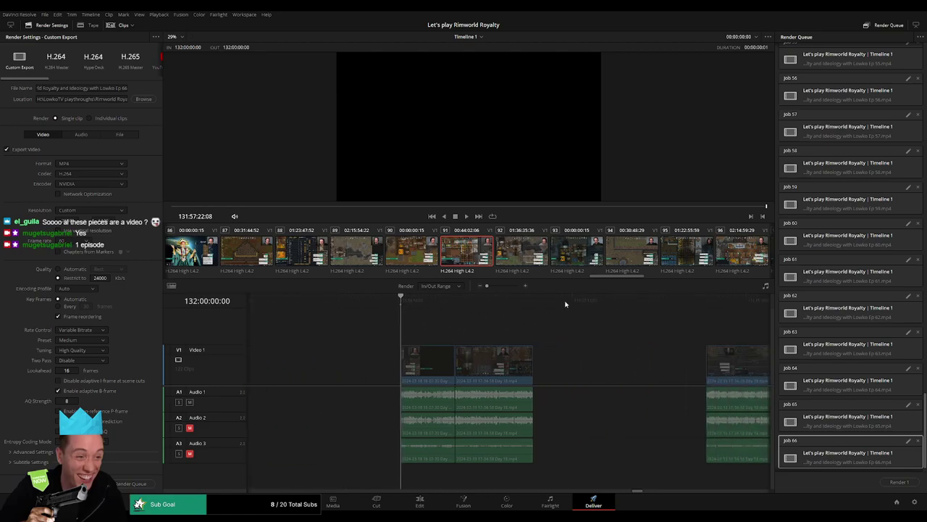
left_click(541, 301)
key("Up")
key("o")
left_click(125, 88)
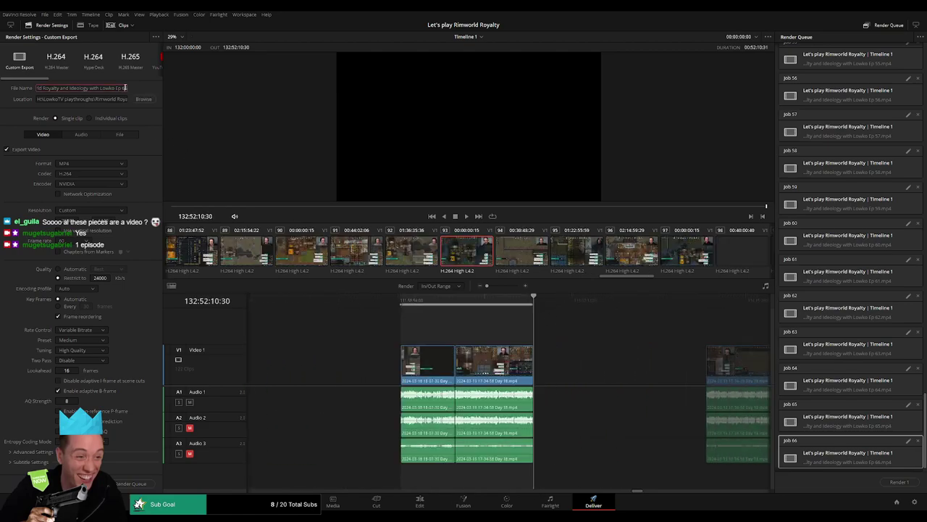
key("BackSpace")
type("7")
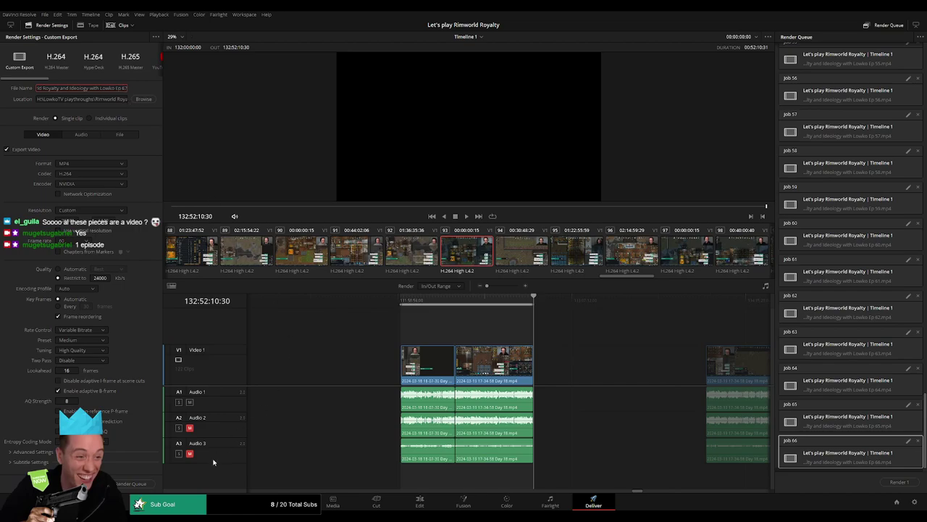
left_click(138, 484)
Step: Set the render range to the sixty-eighth episode, 134:00:00:00 to 134:52:07:30, and add it to the render queue with the file name ending in Ep 68
key("Down")
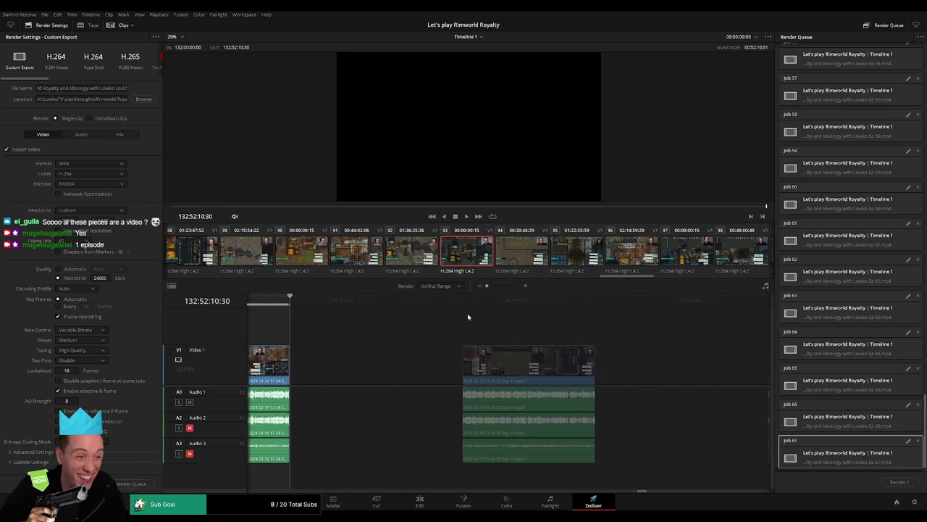
key("i")
left_click(623, 302)
key("Up")
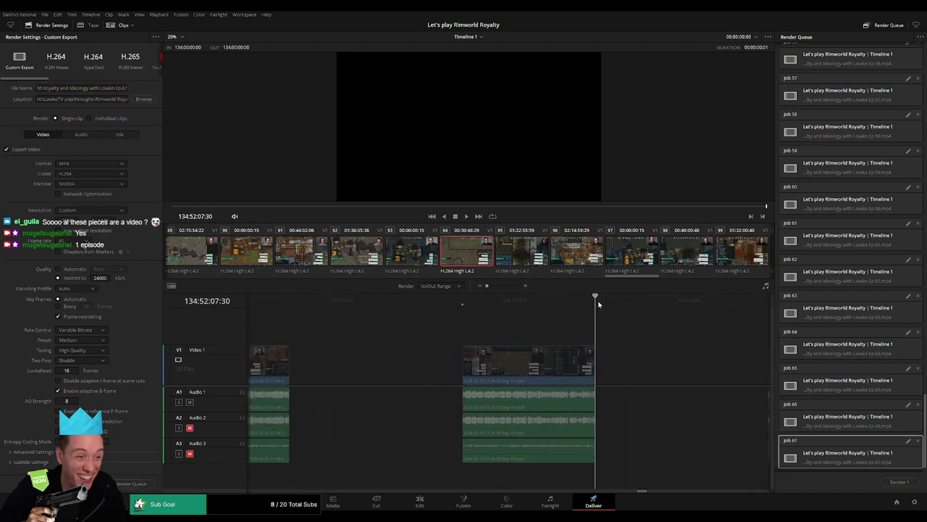
key("o")
left_click(124, 87)
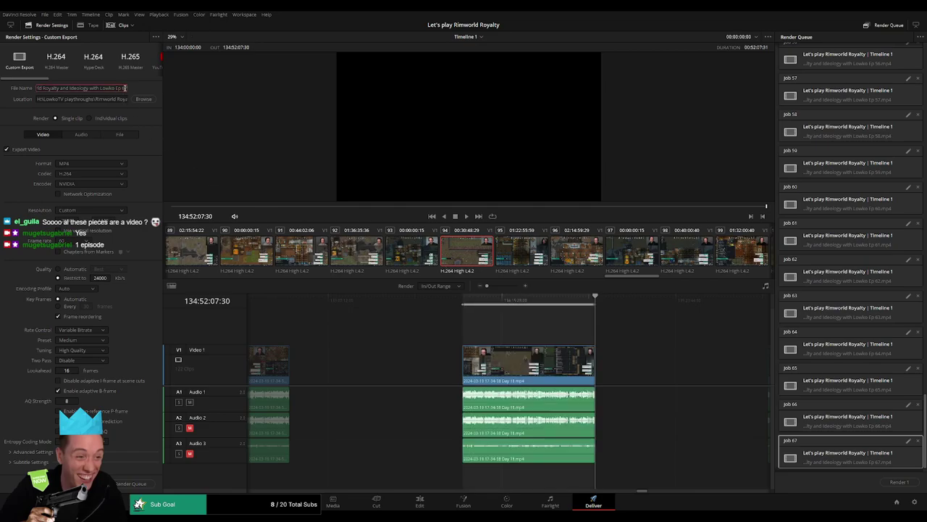
type("8")
left_click(132, 483)
Step: Set the render range to the sixty-ninth episode, 136:00:00:00 to 136:52:03:30, and add it to the render queue with the file name ending in Ep 69
key("Down")
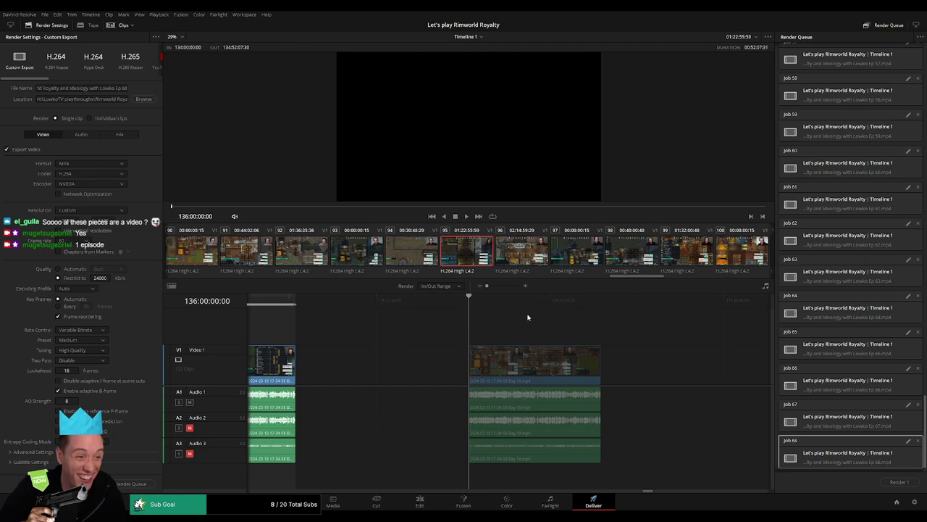
key("i")
key("Down")
key("o")
left_click(125, 88)
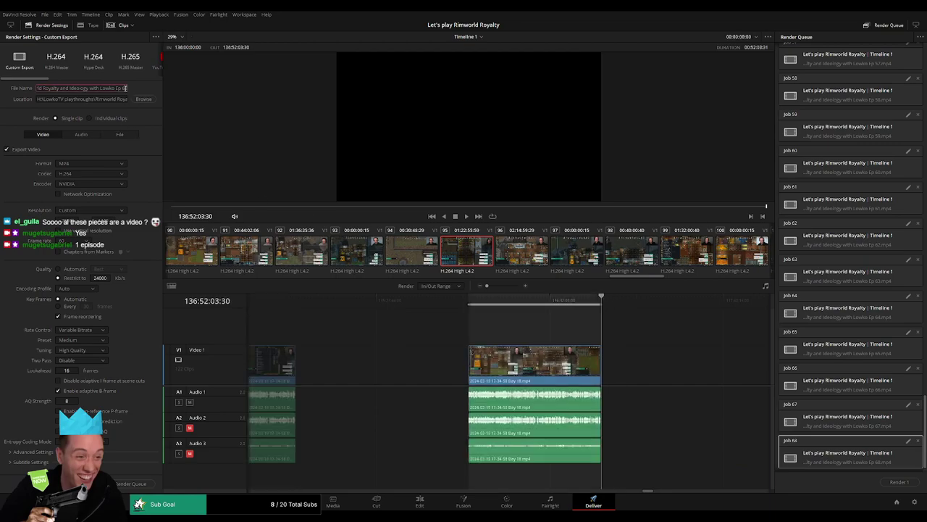
type("9")
left_click(132, 483)
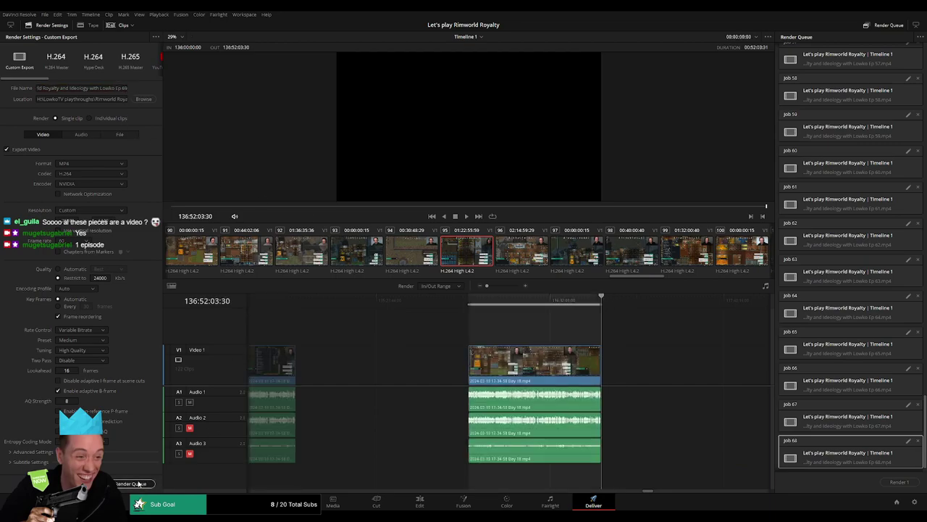
Step: Set the render range to the seventieth episode, 138:00:00:00 to 138:52:04:30, and add it to the render queue with the file name ending in Ep 70
scroll(409, 343, "right", 4)
scroll(410, 343, "right", 1)
left_click_drag(449, 302, 467, 304)
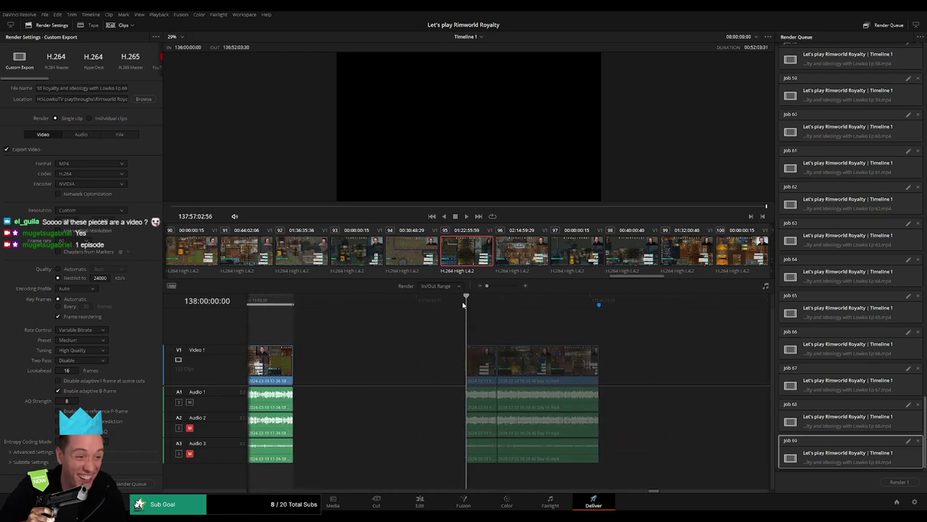
key("i")
left_click(657, 304)
key("Up")
key("o")
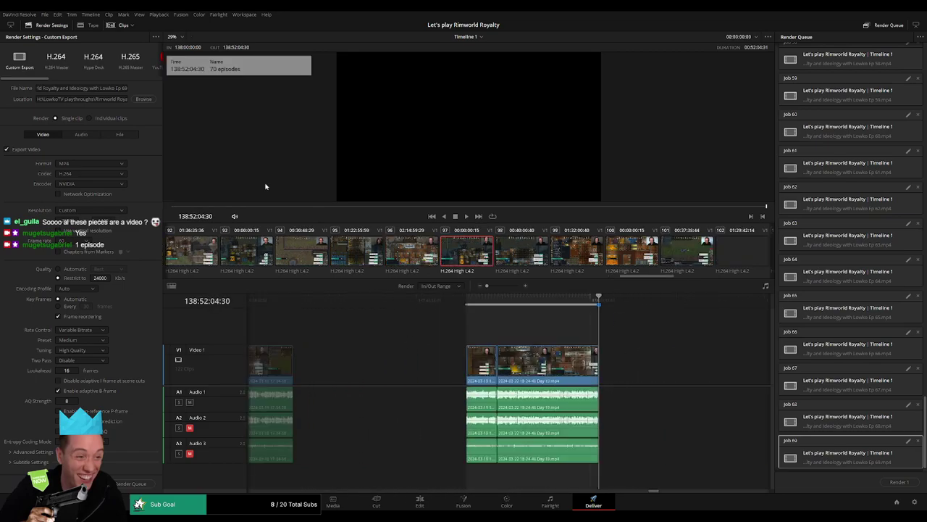
left_click(126, 88)
key("BackSpace")
key("BackSpace")
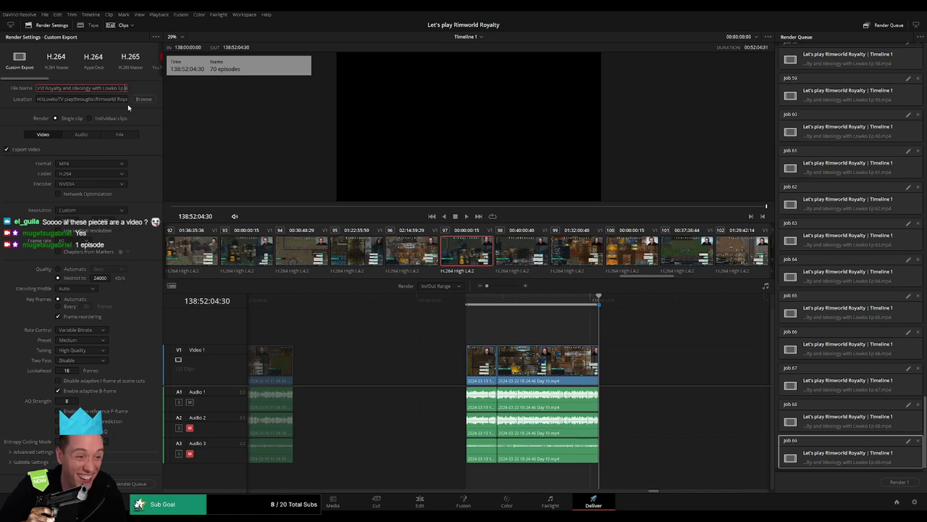
key("BackSpace")
left_click(130, 483)
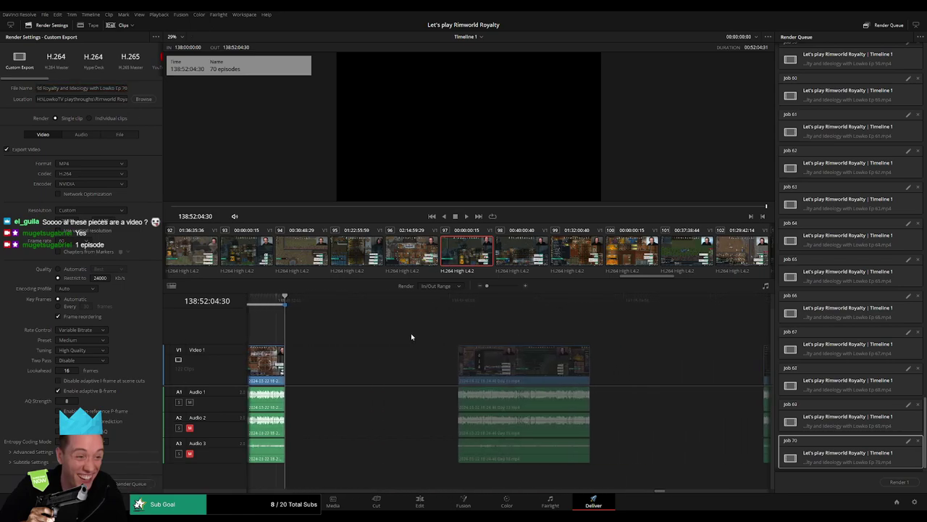
Step: Set the render range to the seventy-first episode, 140:00:00:00 to 140:52:00:00, and add it to the render queue with the file name ending in Ep 71
left_click(457, 309)
key("i")
left_click(591, 309)
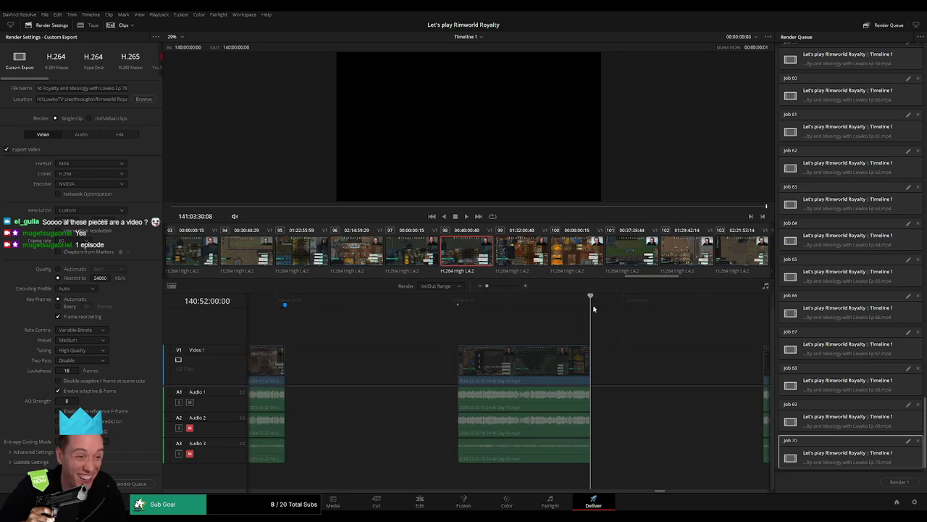
key("o")
left_click_drag(630, 337, 497, 328)
left_click(125, 87)
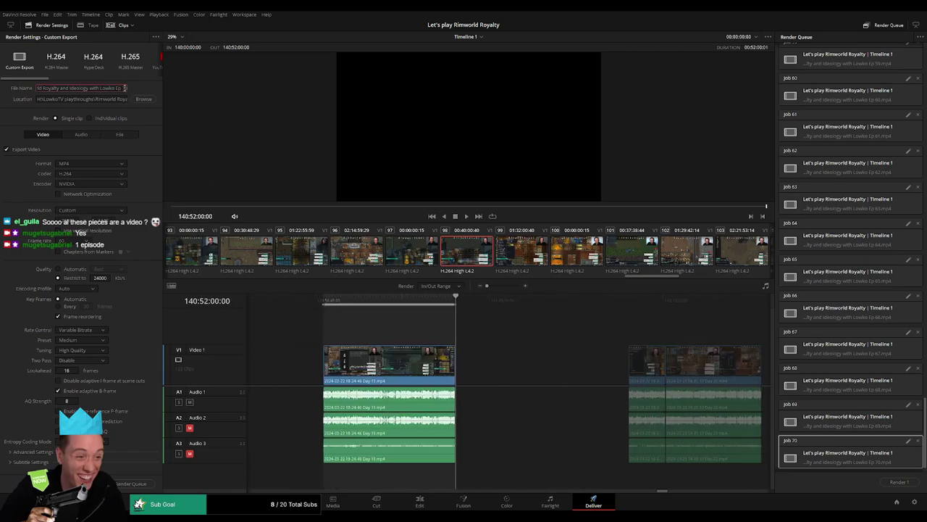
type("71")
left_click(132, 482)
Step: Set the render range to the seventy-second episode, 142:00:00:00 to 142:52:08:30, and add it to the render queue with the file name ending in Ep 72
scroll(530, 346, "right", 5)
left_click_drag(464, 302, 473, 304)
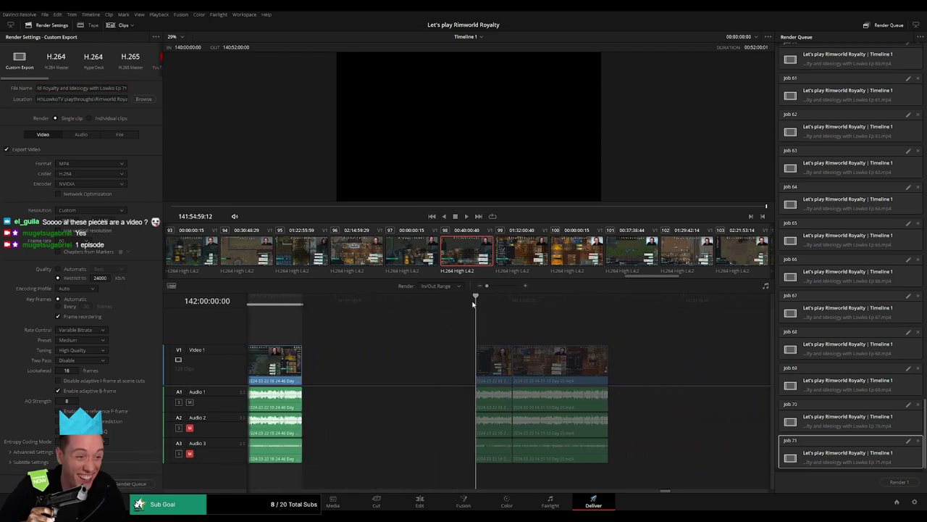
key("o")
left_click_drag(623, 308, 605, 309)
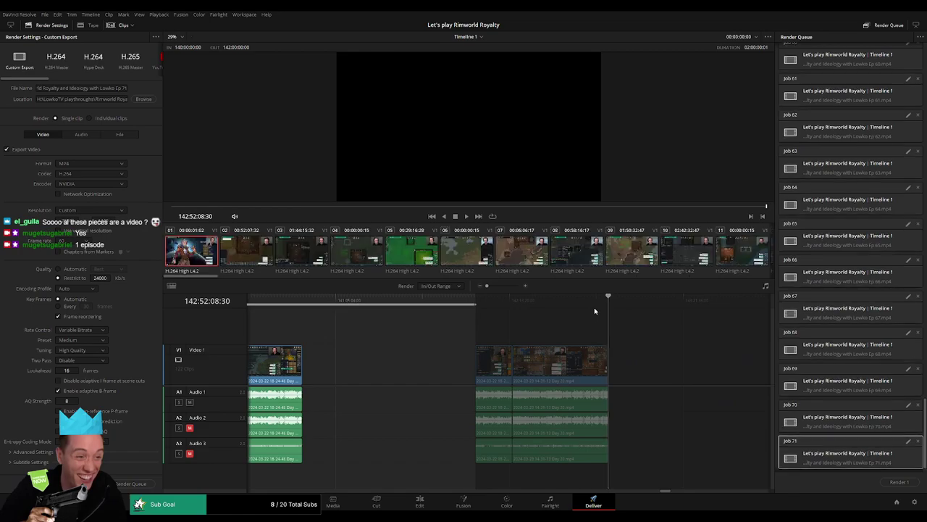
left_click(479, 301)
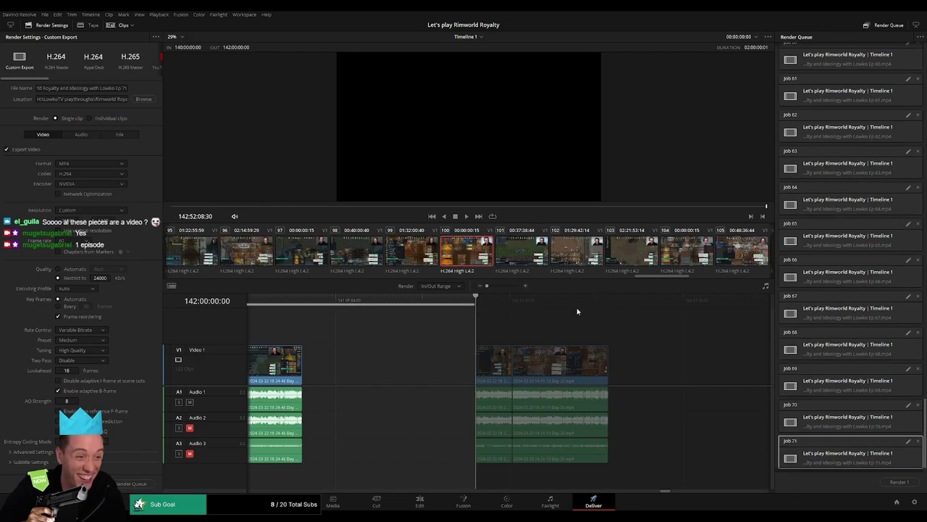
key("i")
left_click_drag(622, 299, 609, 299)
key("o")
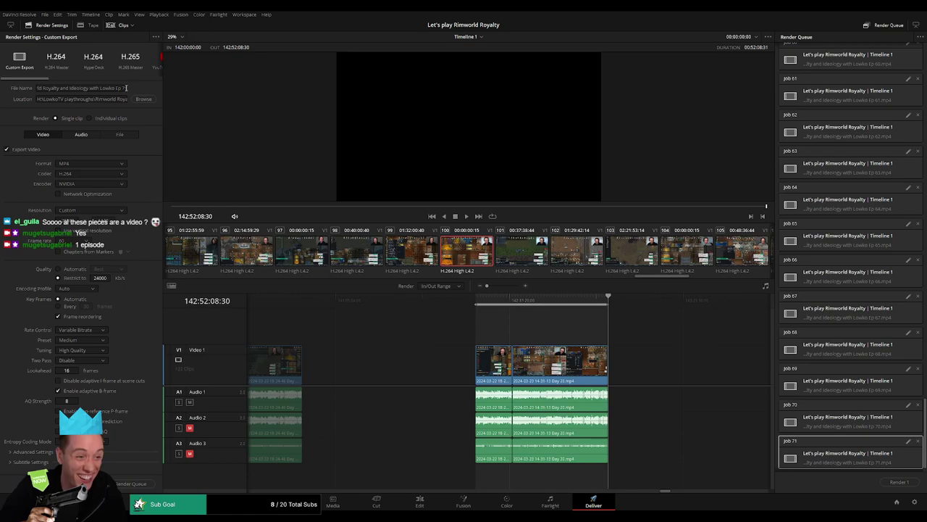
triple_click(126, 88)
left_click(124, 483)
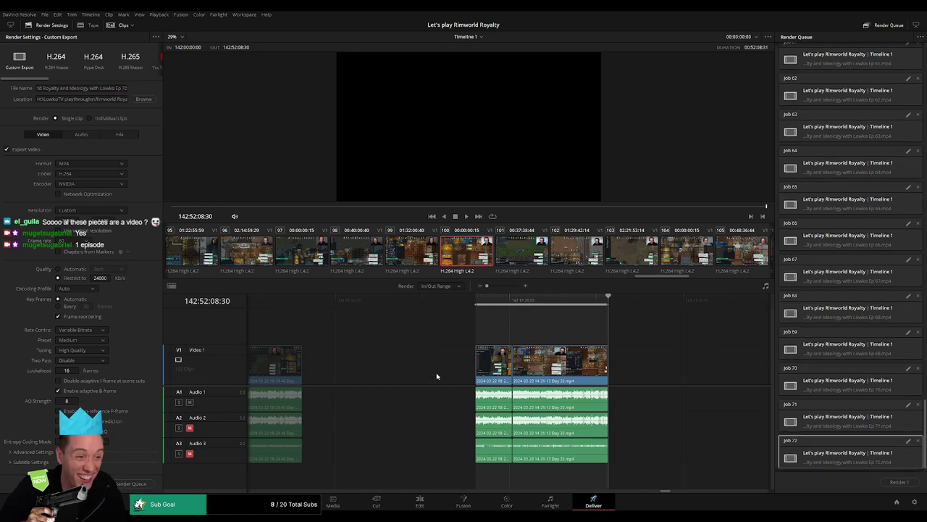
Step: Set the render range to the seventy-third episode, 144:00:00:00 to 144:52:03:30, and add it to the render queue with the file name ending in Ep 73
scroll(550, 332, "right", 5)
left_click_drag(582, 302, 637, 305)
key("i")
scroll(641, 322, "right", 3)
key("o")
left_click(124, 88)
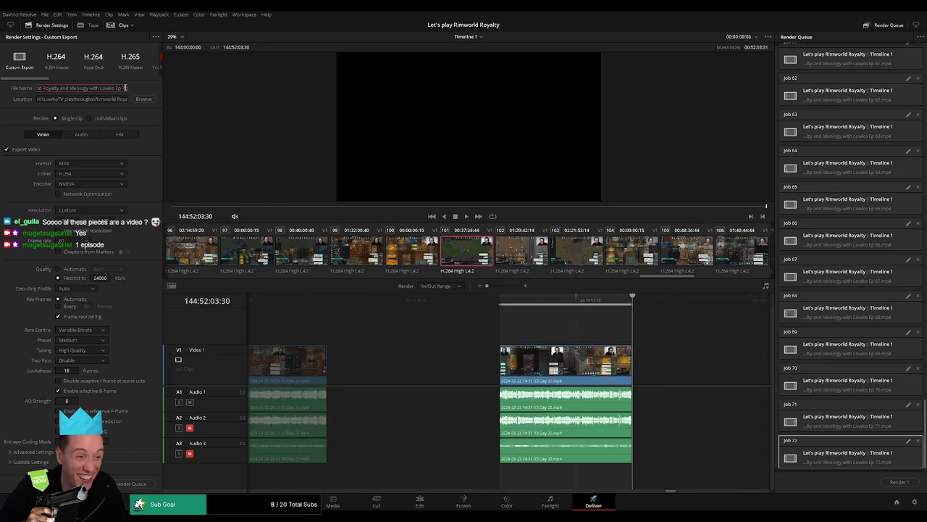
type("3")
left_click(129, 484)
Step: Set the render range to the seventy-fourth episode, 146:00:00:00 to 146:52:11:00, and add it to the render queue with the file name ending in Ep 74
left_click_drag(687, 339, 464, 322)
left_click_drag(561, 305, 575, 304)
key("Down")
key("i")
scroll(572, 312, "right", 3)
key("o")
left_click(123, 89)
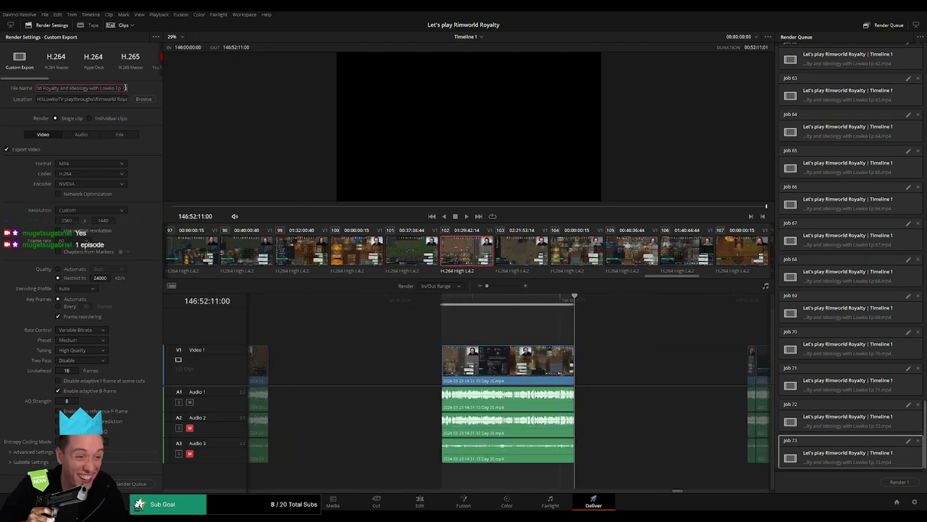
type("74")
left_click(129, 482)
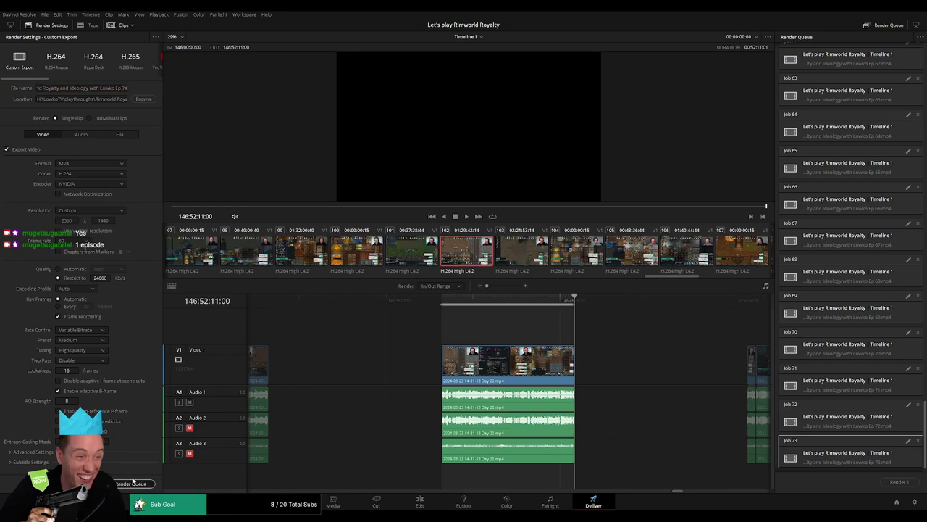
Step: Set the render range to the seventy-fifth episode, 148:00:00:00 to 148:52:05:00, and add it to the render queue with the file name ending in Ep 75
scroll(441, 328, "right", 3)
left_click(536, 305)
left_click_drag(537, 305, 543, 305)
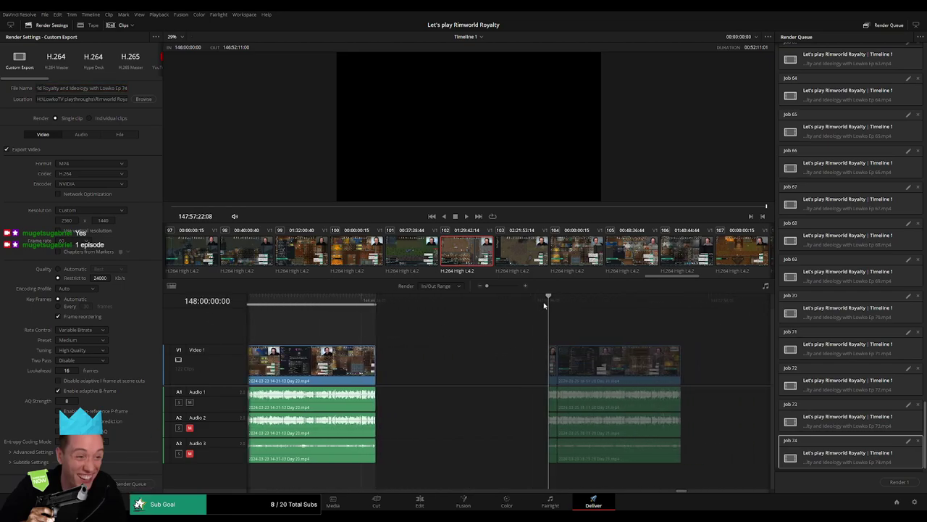
key("i")
left_click(683, 303)
key("o")
scroll(565, 325, "right", 3)
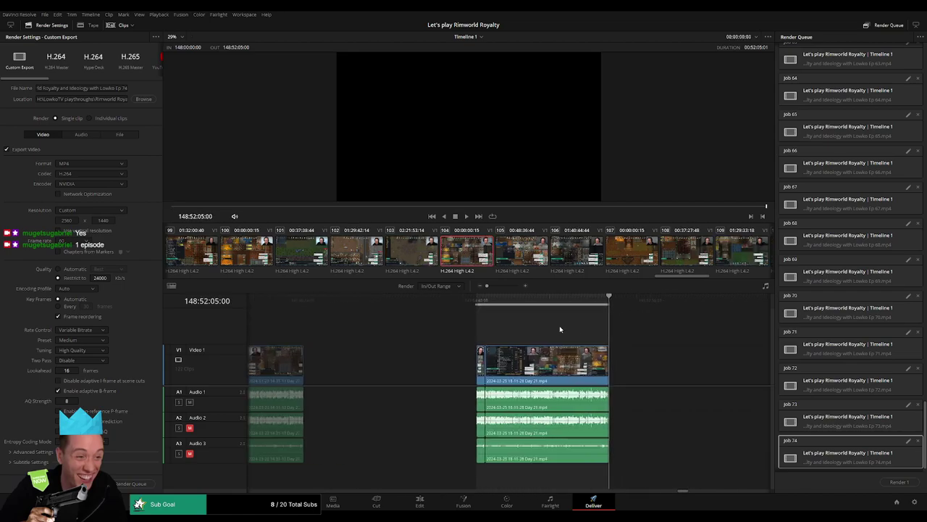
triple_click(126, 92)
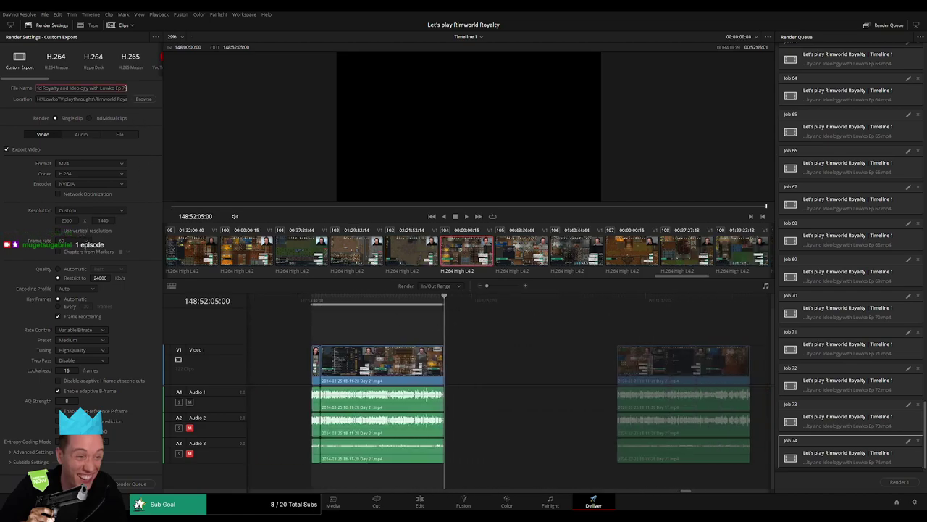
type("5")
left_click(130, 483)
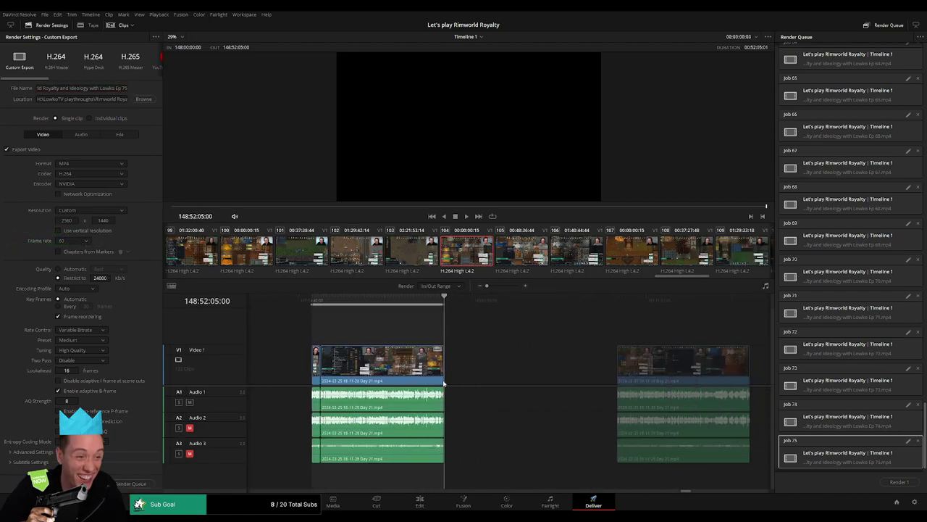
Step: Set the render range to the seventy-sixth episode, 150:00:00:00 to 150:52:08:00, and add it to the render queue with the file name ending in Ep 76
scroll(471, 353, "right", 4)
scroll(500, 351, "left", 2)
left_click(567, 301)
key("Down")
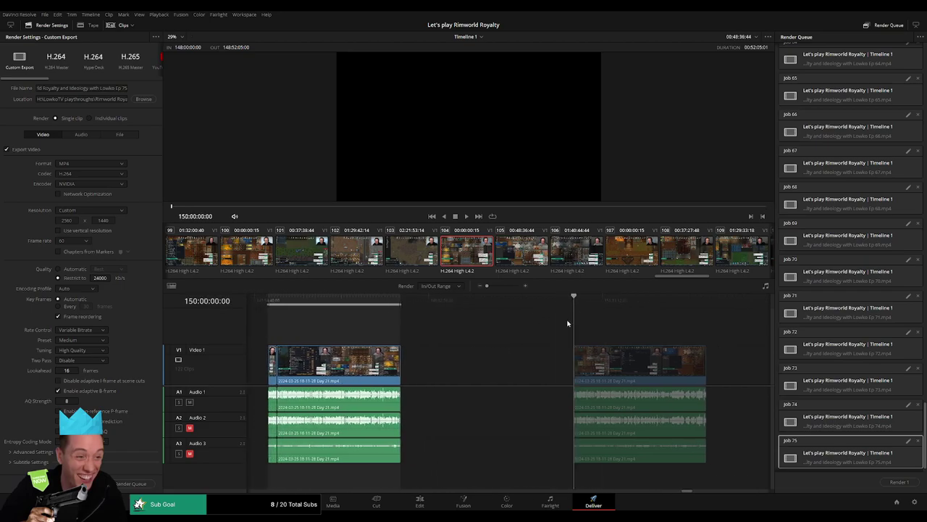
key("i")
scroll(621, 317, "right", 2)
left_click(555, 303)
key("Up")
key("o")
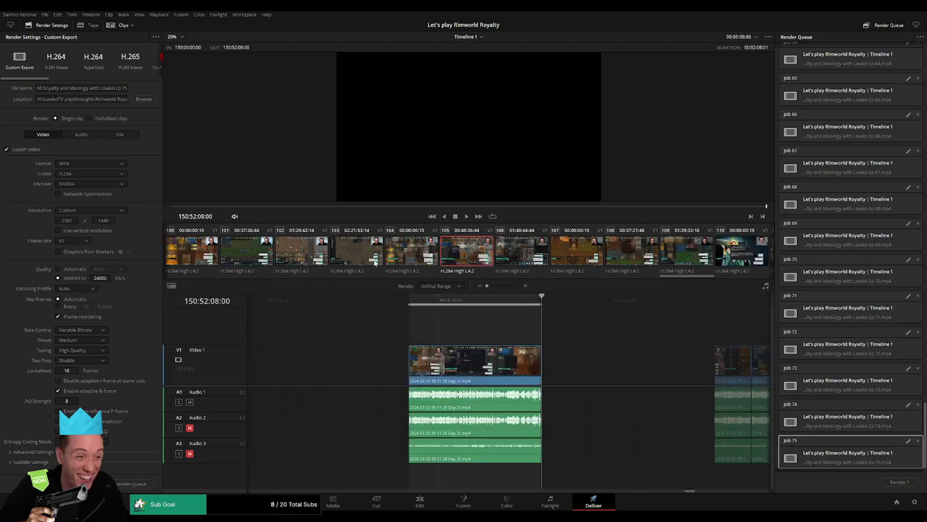
left_click(123, 89)
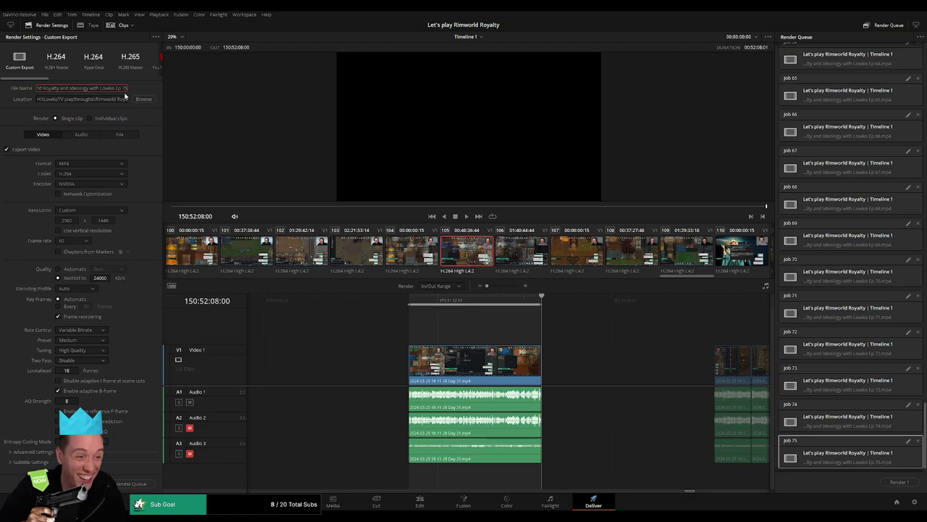
key("BackSpace")
type("6")
left_click(143, 483)
Step: Set the render range to the seventy-seventh episode, 152:00:00:00 to 152:52:02:00, and add it to the render queue with the file name ending in Ep 77
scroll(464, 344, "right", 2)
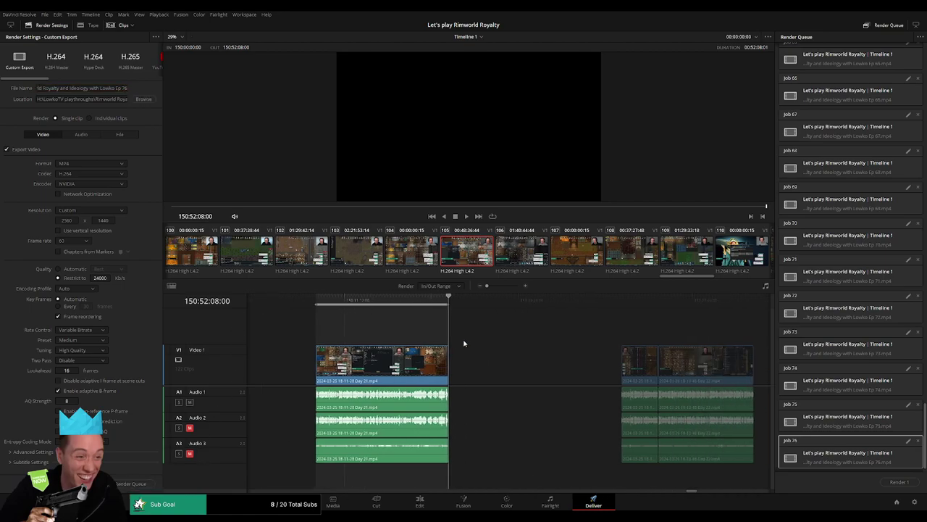
scroll(464, 343, "right", 1)
left_click_drag(557, 302, 519, 301)
key("i")
scroll(631, 335, "right", 4)
key("o")
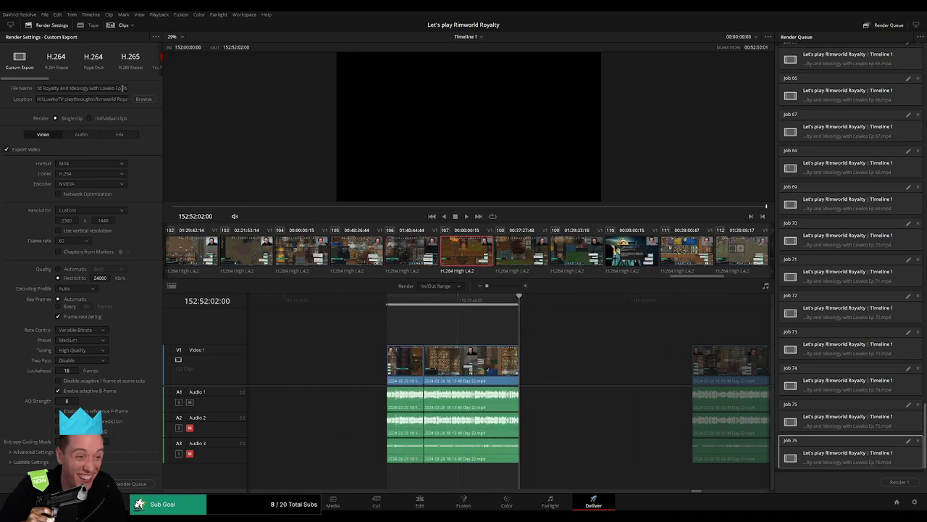
triple_click(123, 88)
key("BackSpace")
left_click(127, 487)
Step: Set the render range to the seventy-eighth episode, 154:00:00:00 to 154:52:05:30, and add it to the render queue with the file name ending in Ep 78
scroll(507, 347, "right", 3)
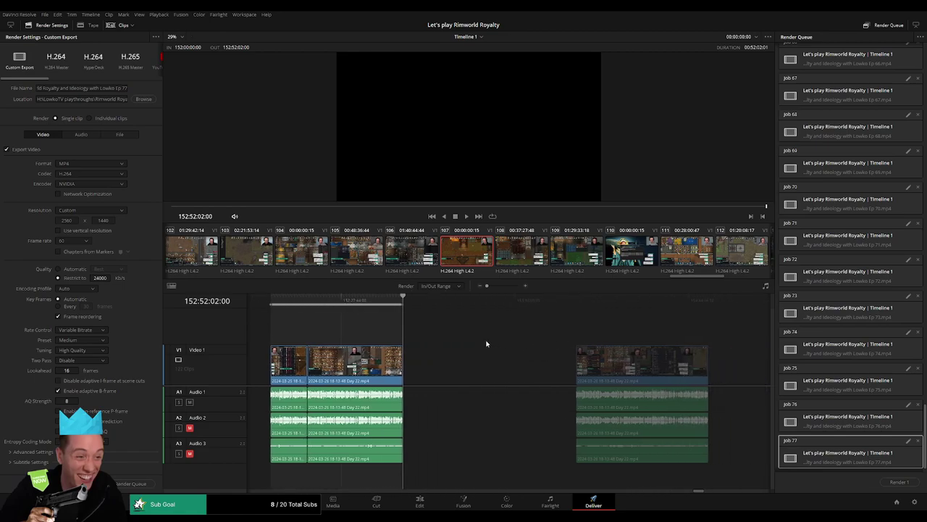
left_click_drag(517, 306, 433, 321)
key("i")
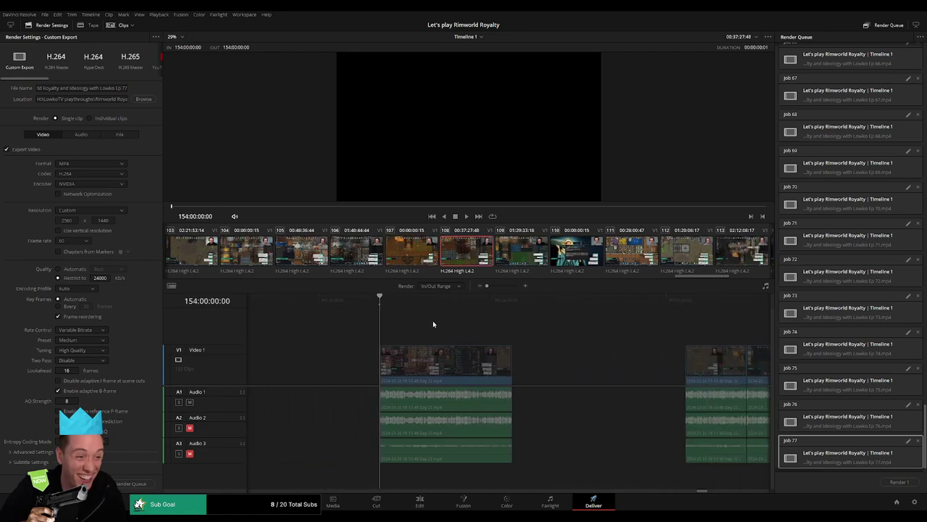
left_click_drag(549, 307, 513, 306)
key("o")
left_click(124, 89)
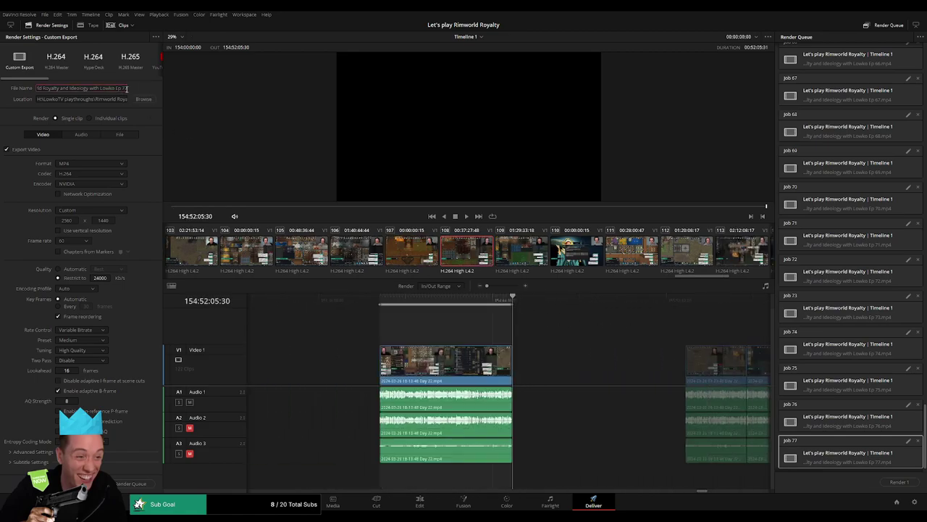
key("BackSpace")
left_click(145, 485)
Step: Set the render range to the seventy-ninth episode, 156:00:00:00 to 156:52:03:00, and add it to the render queue with the file name ending in Ep 79
left_click_drag(602, 353, 491, 339)
left_click_drag(567, 307, 579, 308)
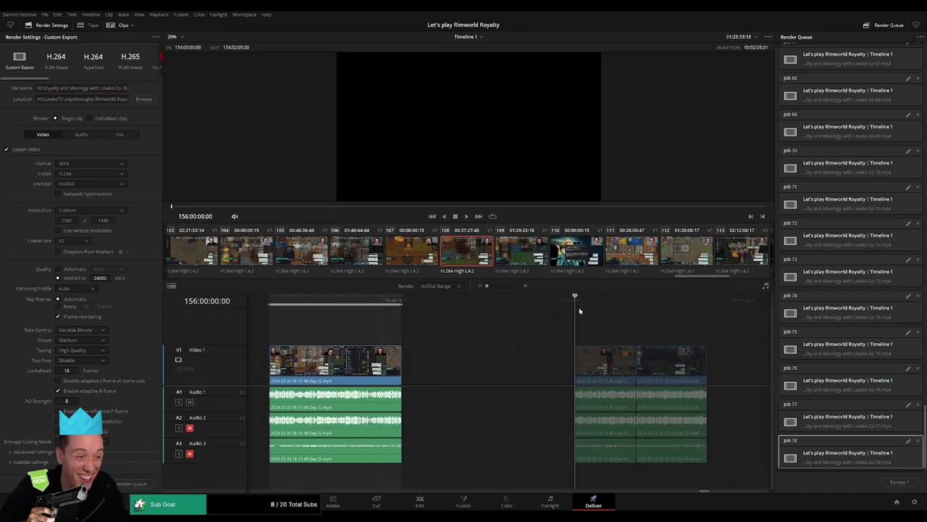
key("i")
left_click_drag(640, 334, 439, 320)
left_click_drag(524, 305, 507, 307)
key("o")
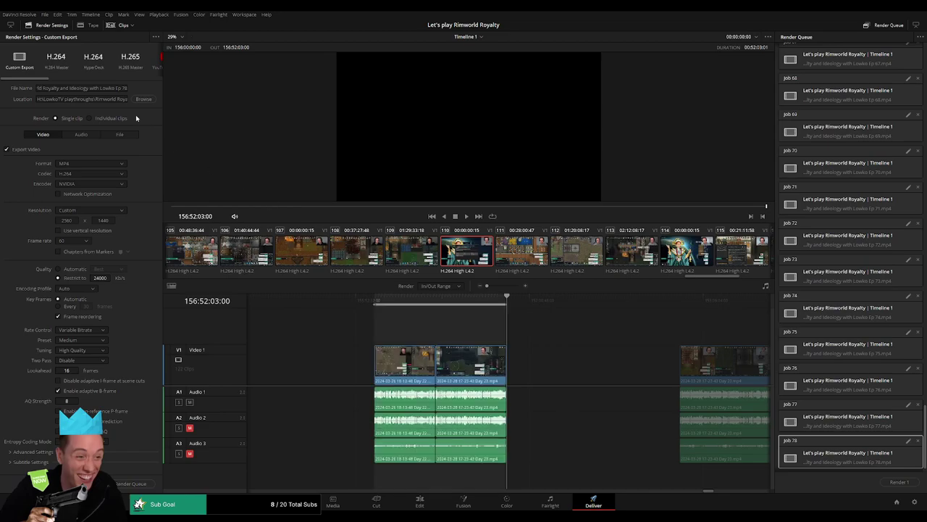
left_click(126, 88)
type("9")
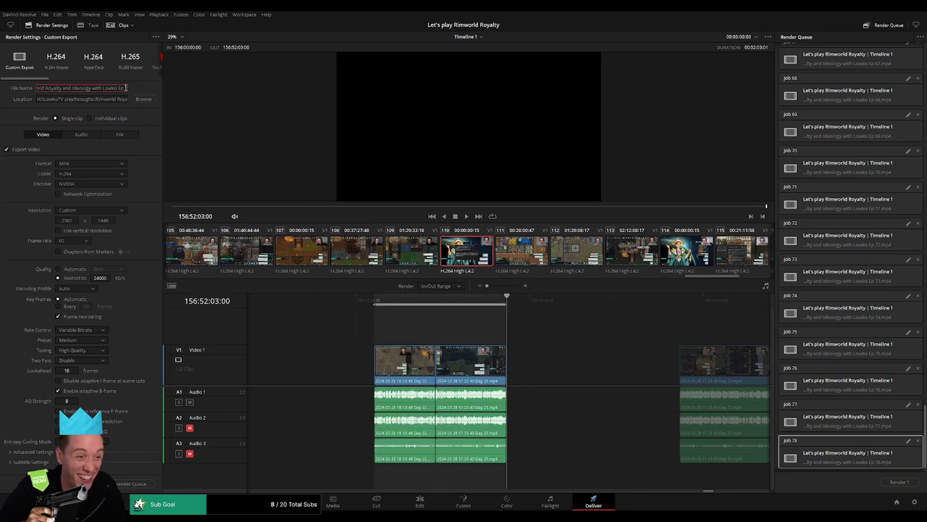
left_click(130, 483)
Step: Set the render range to the eightieth episode, 158:00:00:00 to 158:52:07:30, and add it to the render queue with the file name ending in Ep 80
key("Down")
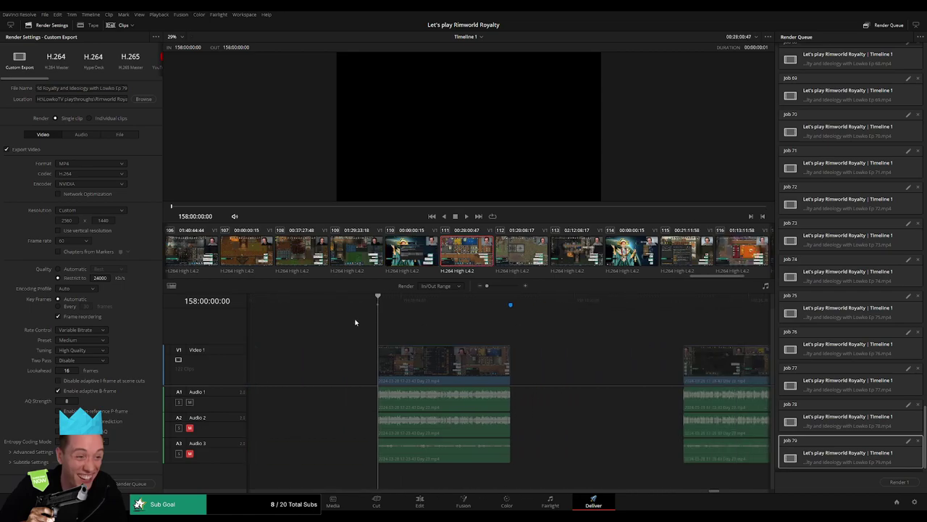
left_click_drag(540, 299, 513, 302)
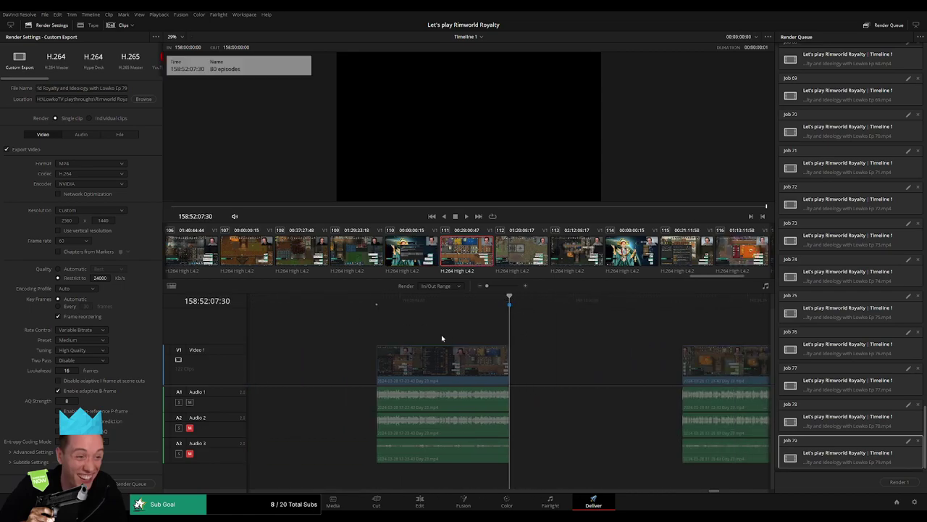
key("o")
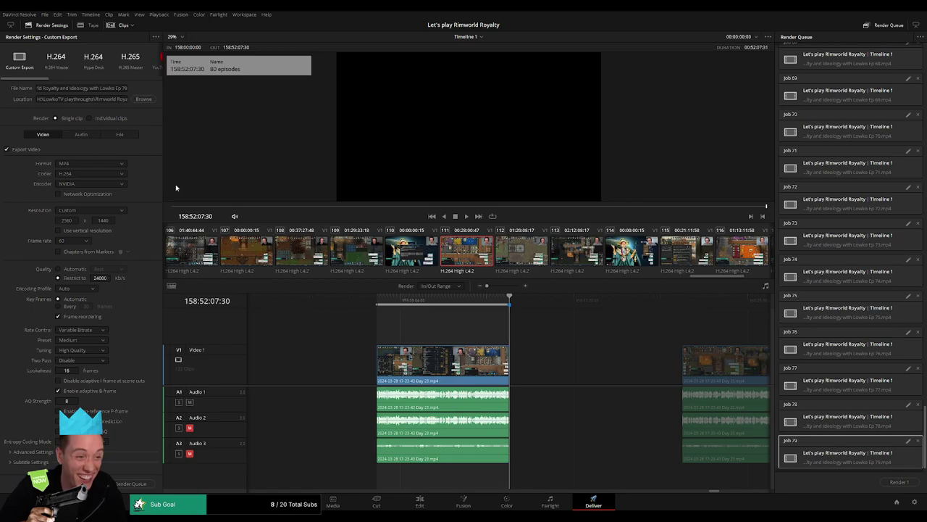
left_click(125, 89)
key("BackSpace")
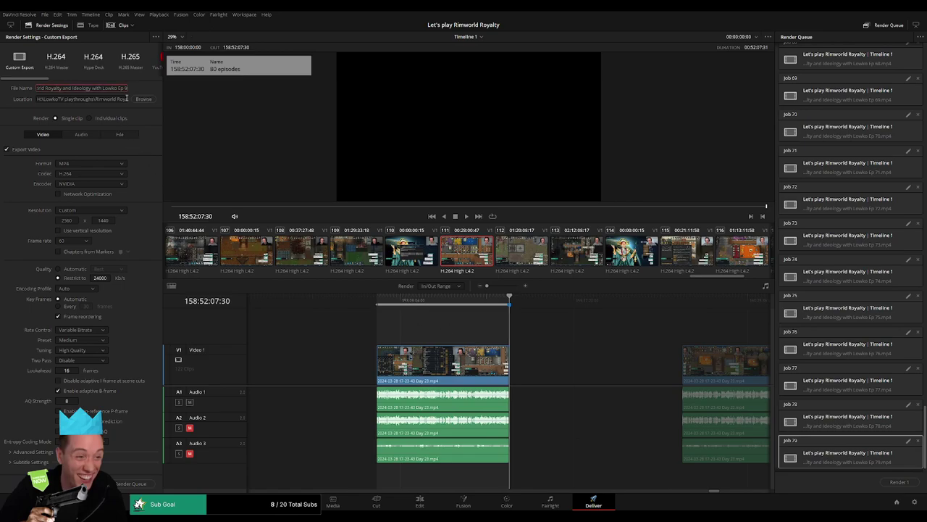
type("80")
left_click(124, 484)
Step: Set the render range to the eighty-first episode, 160:00:00:00 to 160:52:00:00, and add it to the render queue with the file name ending in Ep 81
scroll(528, 345, "right", 5)
left_click_drag(447, 305, 454, 305)
key("i")
left_click_drag(603, 306, 590, 306)
key("o")
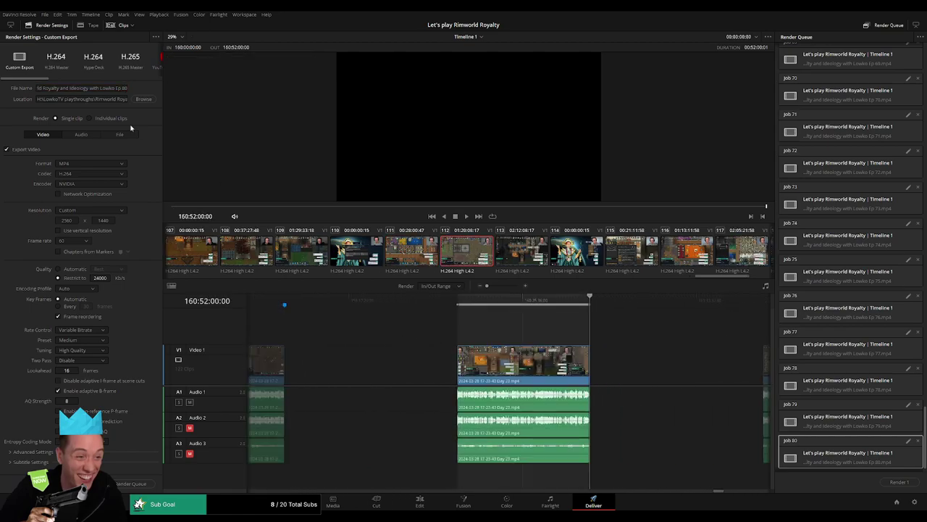
left_click(124, 88)
key("BackSpace")
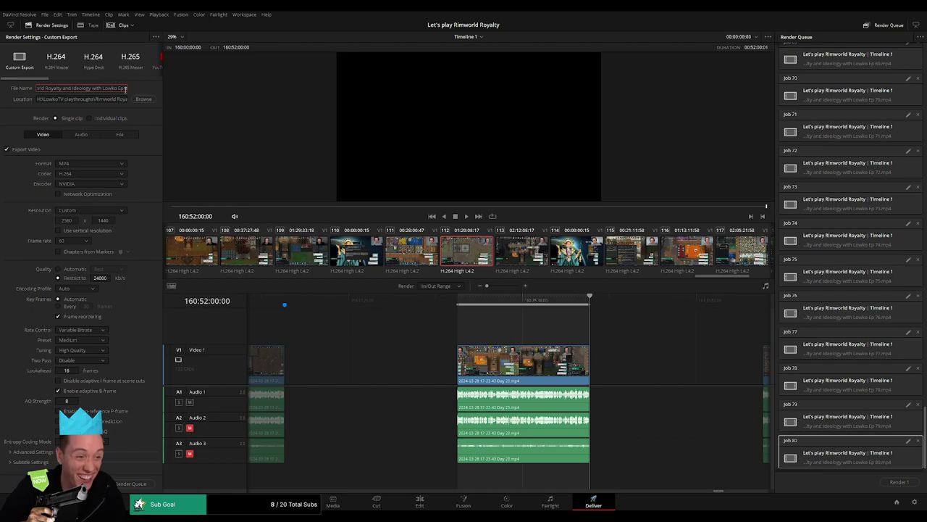
type("1")
left_click(131, 484)
Step: Set the render range to the eighty-second episode, 162:00:00:00 to 162:52:14:00, and add it to the render queue with the file name ending in Ep 82
scroll(507, 337, "right", 5)
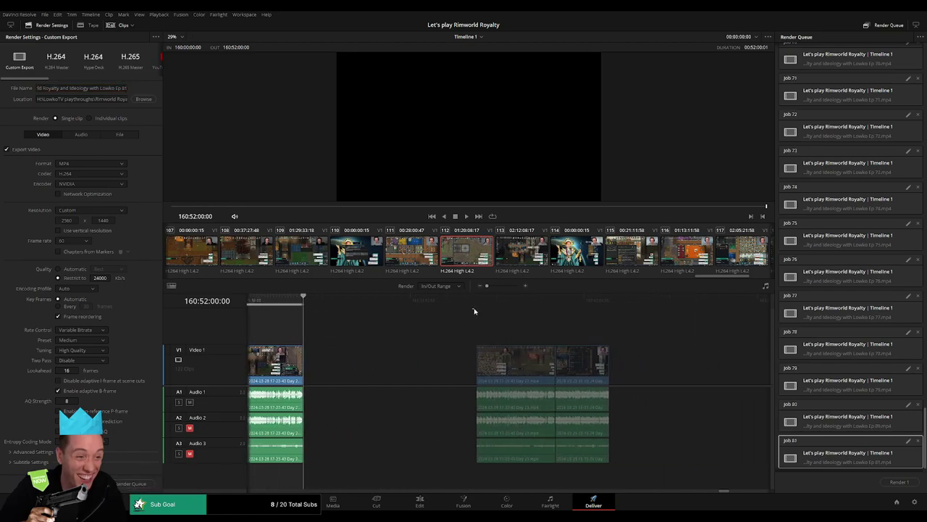
left_click(476, 306)
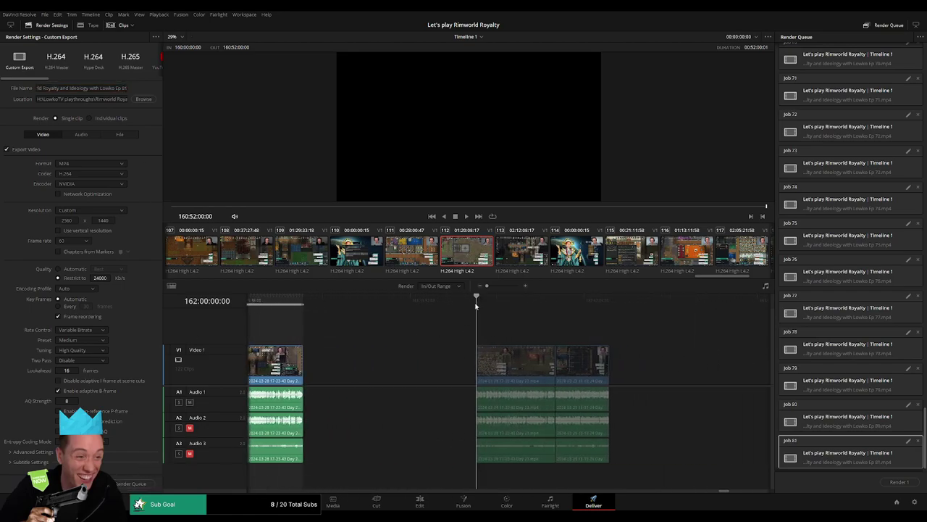
key("i")
left_click(609, 311)
key("o")
triple_click(126, 88)
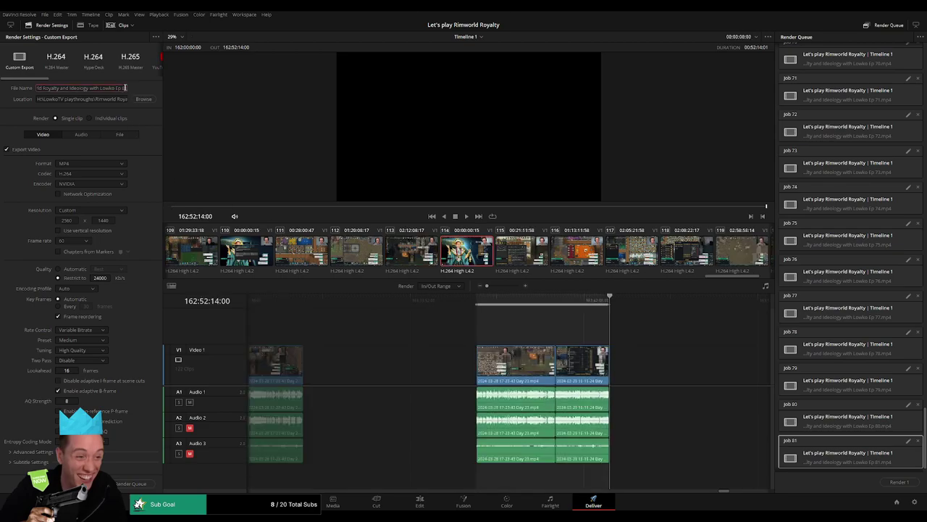
key("BackSpace")
type("2")
left_click(134, 483)
Step: Set the render range to the eighty-third episode, 164:00:00:00 to 164:52:00:00, and add it to the render queue with the file name ending in Ep 83
scroll(464, 334, "right", 11)
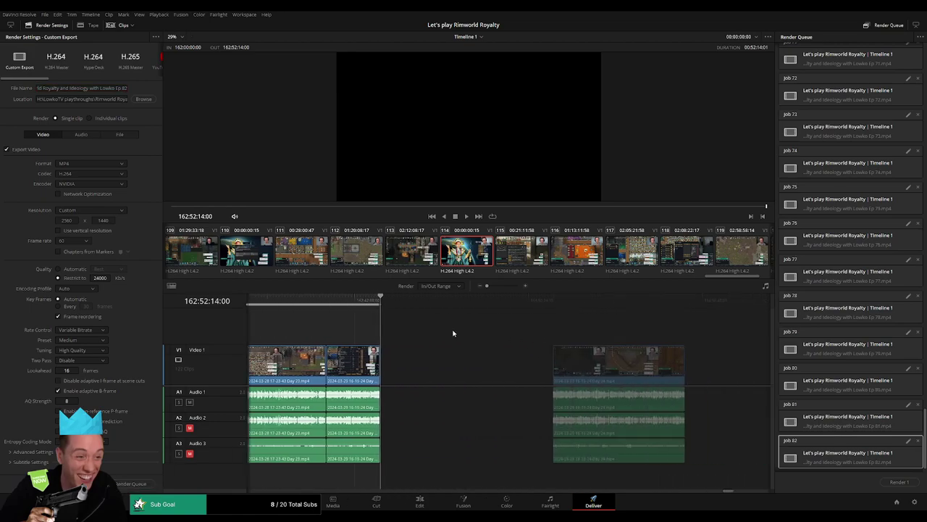
left_click_drag(455, 306, 609, 321)
key("i")
key("o")
left_click(124, 88)
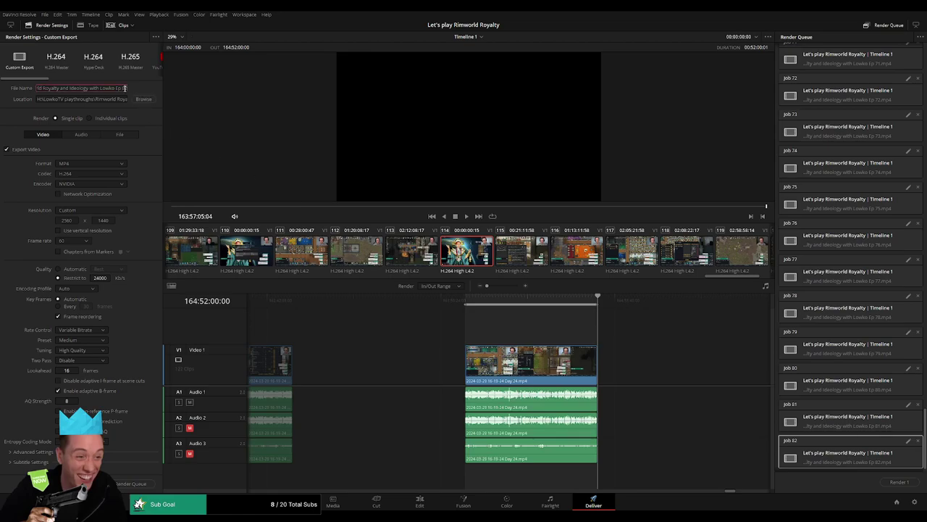
key("BackSpace")
type("3")
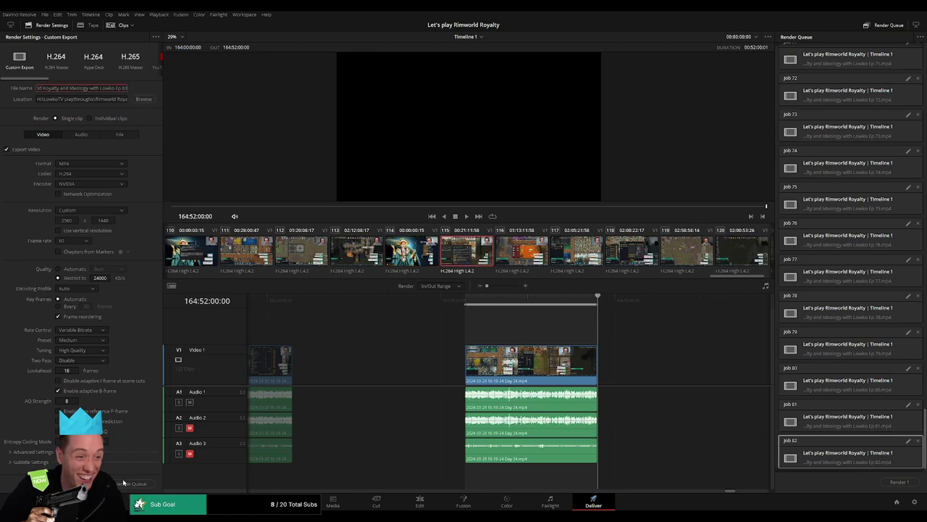
left_click(131, 483)
Step: Set the render range to the eighty-fourth episode, 166:00:00:00 to 166:52:10:00, and add it to the render queue with the file name ending in Ep 84
scroll(463, 325, "right", 5)
left_click_drag(444, 306, 459, 305)
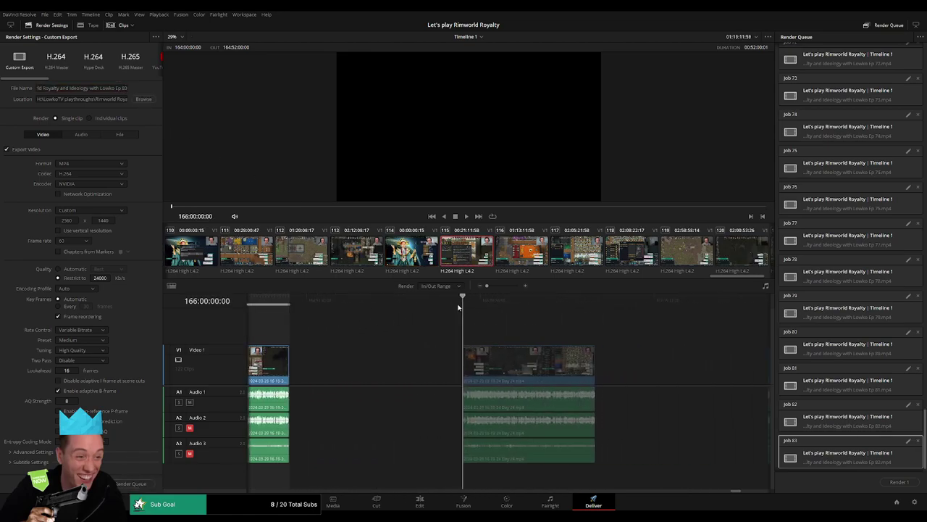
key("i")
left_click_drag(607, 306, 600, 305)
key("o")
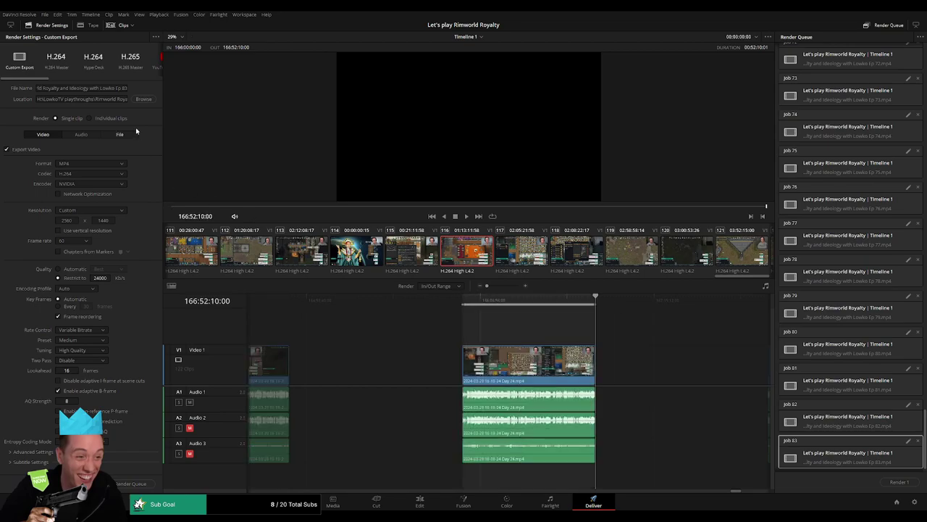
triple_click(125, 88)
key("End")
key("BackSpace")
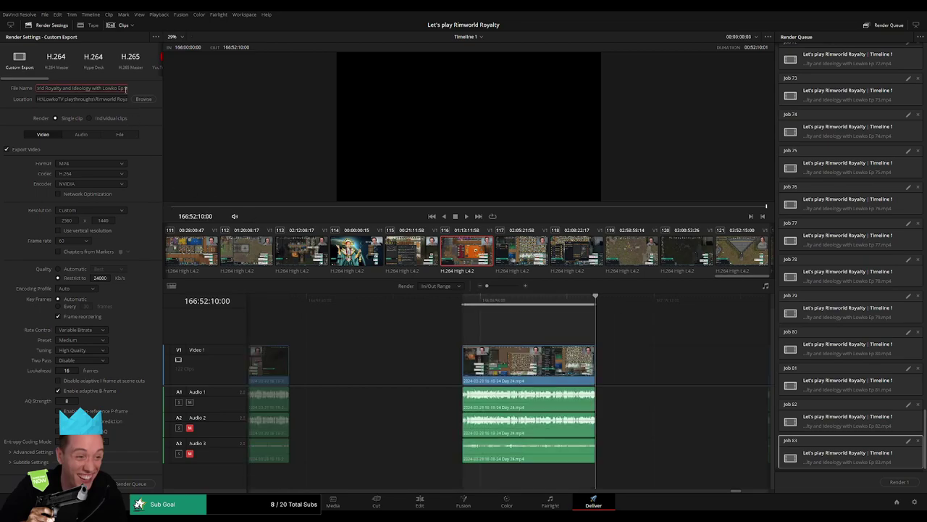
type("4")
left_click(132, 483)
Step: Set the render range to the eighty-fifth episode, 168:00:00:00 to 168:52:15:00, and add it to the render queue with the file name ending in Ep 85
scroll(644, 362, "right", 5)
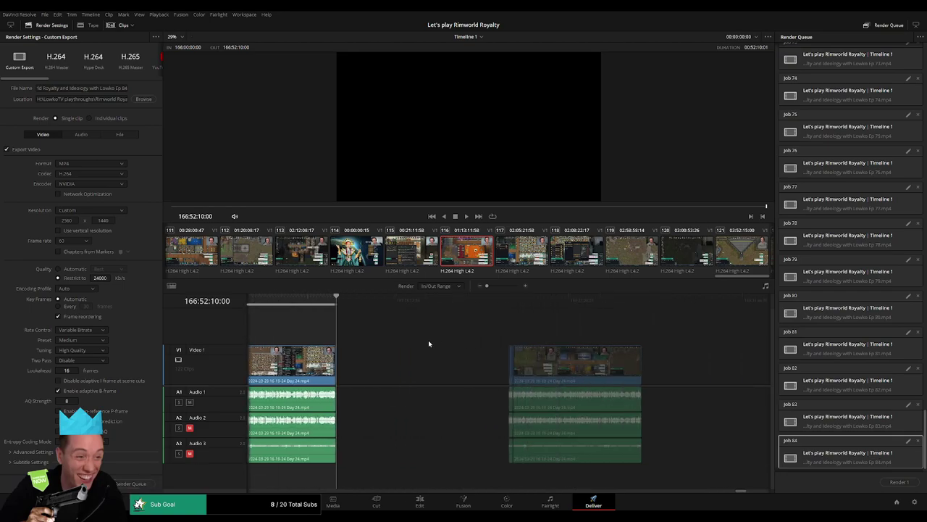
left_click_drag(446, 303, 456, 304)
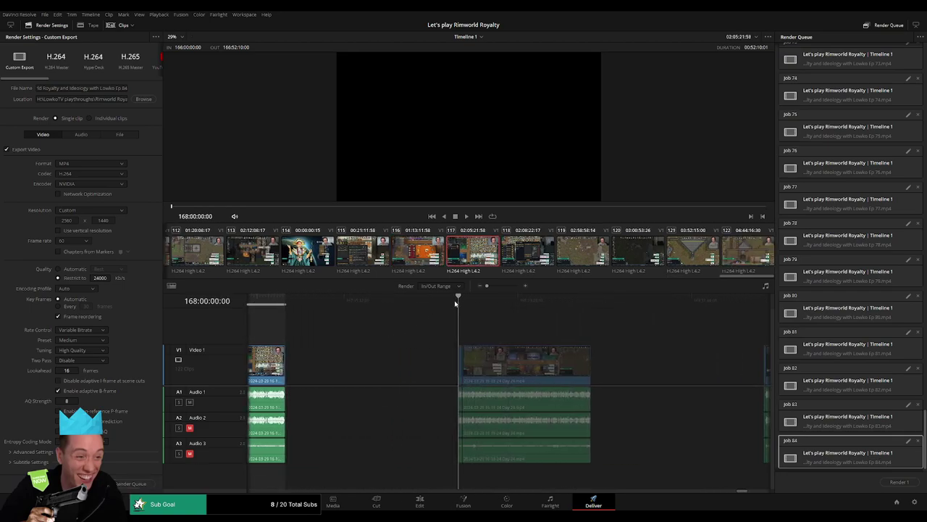
key("i")
left_click(594, 302)
key("o")
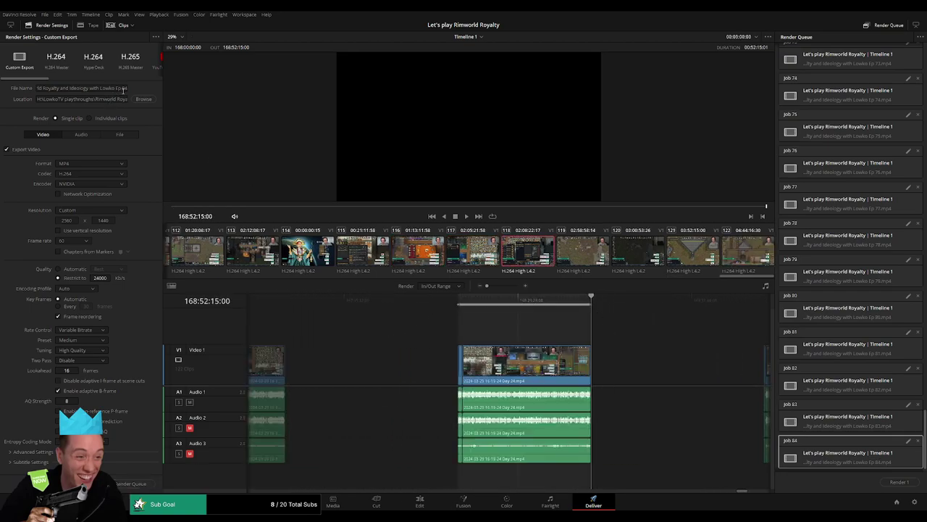
left_click(125, 88)
key("BackSpace")
type("5")
left_click(134, 483)
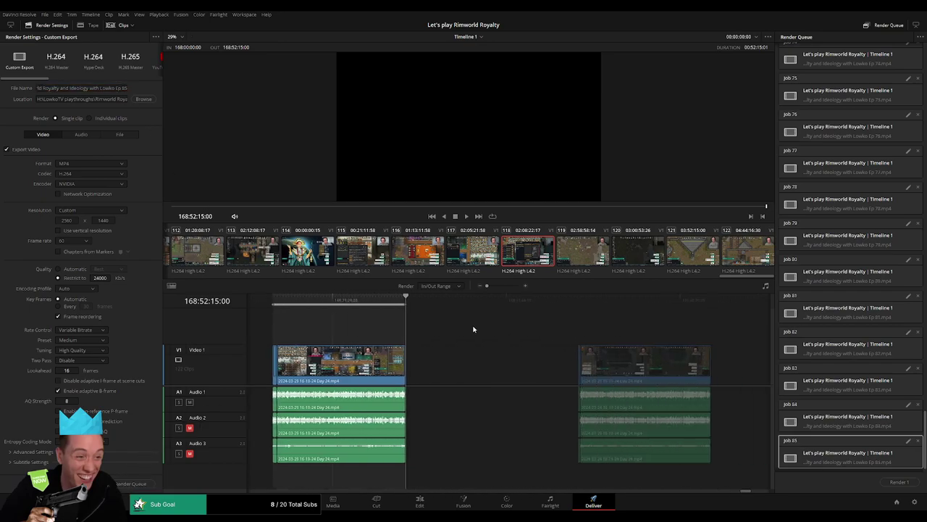
Step: Set the render range to the eighty-sixth episode, 170:00:00:00 to 170:52:02:30, and add it to the render queue with the file name ending in Ep 86
left_click(461, 302)
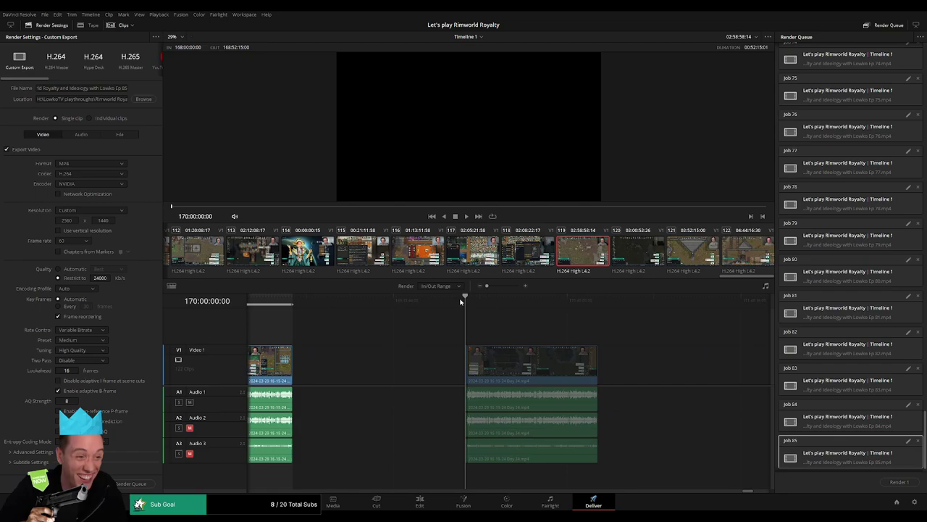
left_click(452, 304)
key("Down")
key("i")
left_click(607, 305)
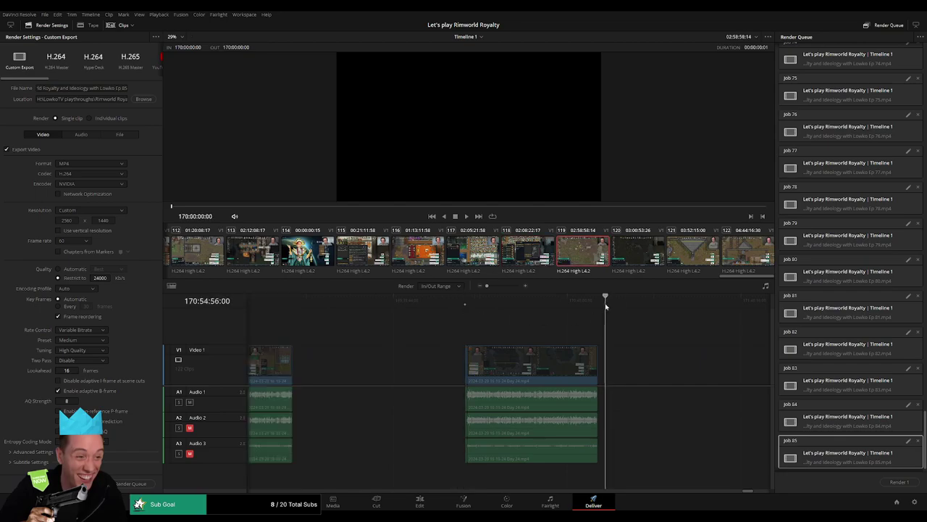
key("Up")
key("o")
left_click(124, 87)
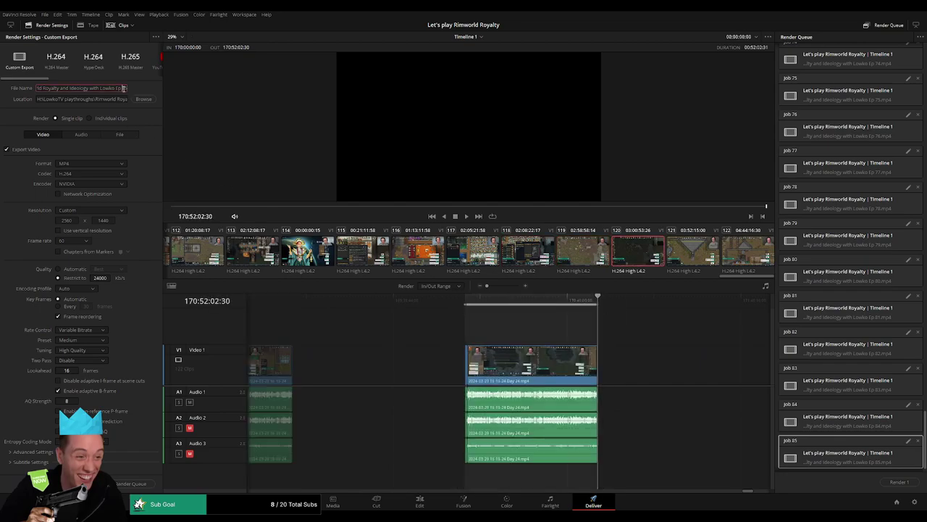
type("6")
left_click(141, 483)
Step: Set the render range to the eighty-seventh episode, 172:00:00:00 to 172:52:01:30, and add it to the render queue with the file name ending in Ep 87
scroll(411, 323, "right", 3)
scroll(412, 320, "right", 1)
left_click_drag(439, 301, 449, 314)
key("i")
left_click_drag(600, 306, 587, 307)
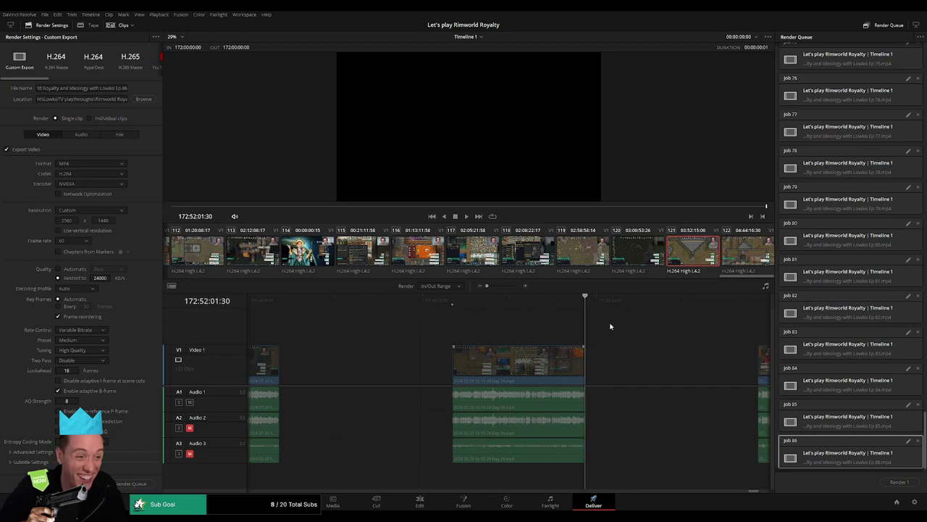
key("o")
left_click(125, 87)
key("BackSpace")
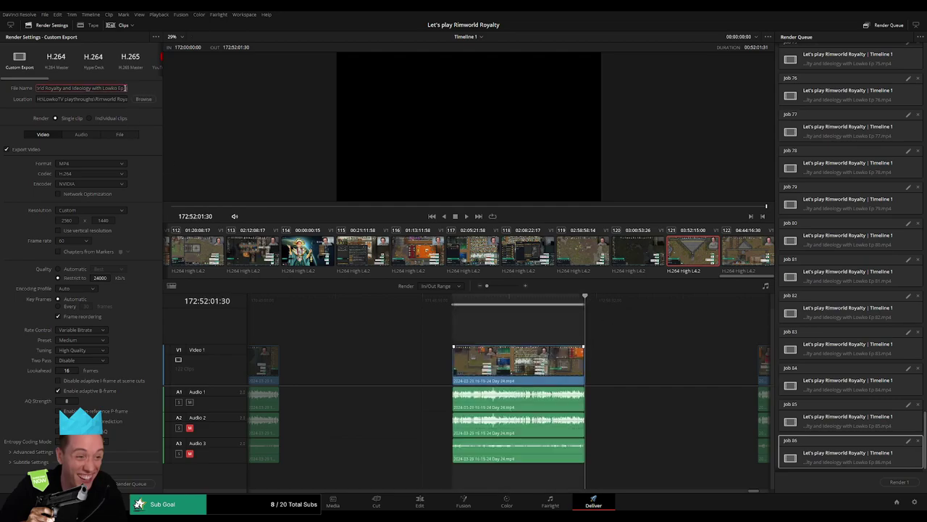
type("87")
left_click(130, 483)
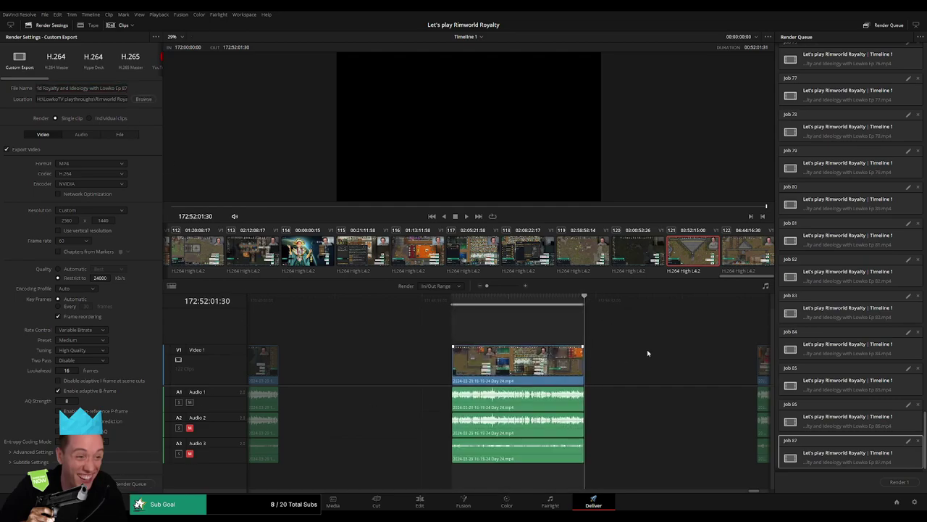
Step: Set the render range to the eighty-eighth episode, 174:00:00:00 to 174:25:23:03, and add it to the render queue with the file name ending in Ep 88
scroll(373, 336, "right", 3)
scroll(373, 337, "right", 1)
left_click_drag(447, 303, 462, 307)
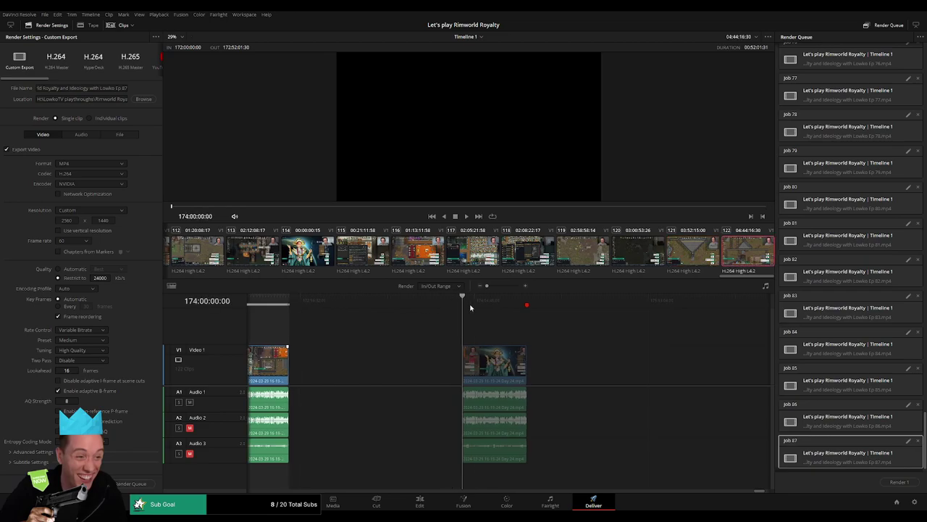
key("i")
left_click_drag(598, 312, 528, 308)
key("o")
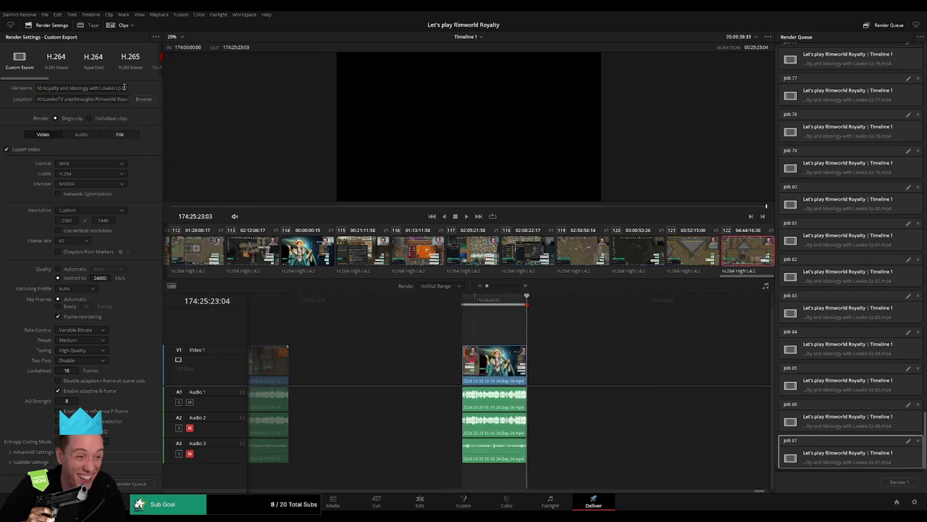
triple_click(125, 88)
key("BackSpace")
type("88")
left_click(126, 484)
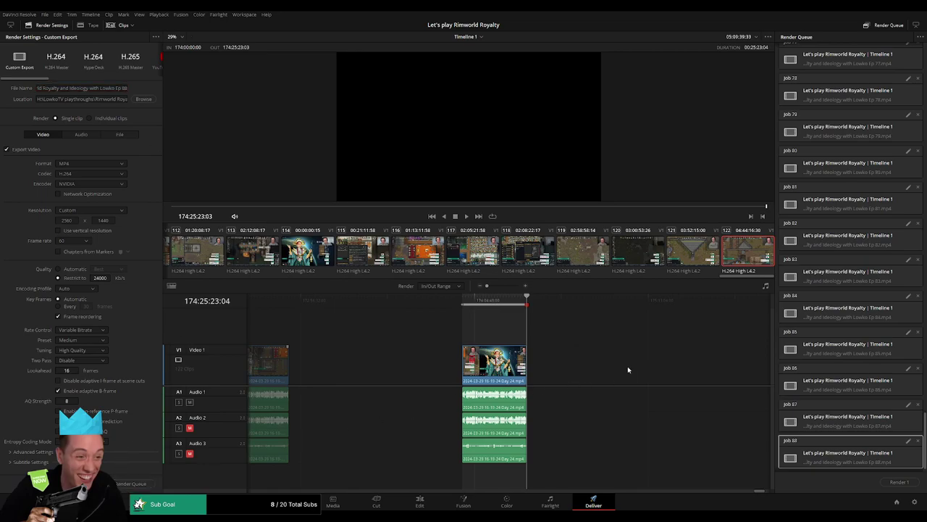